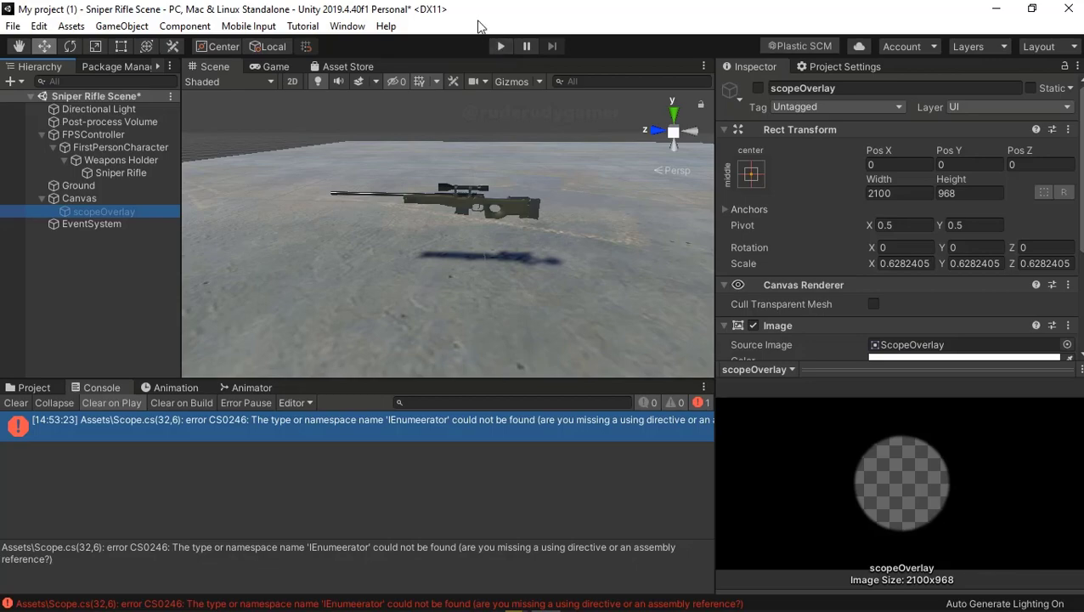
- Correct the misspelled IEnumeerator to IEnumerator in the Scope script's Onscoped declaration
mouse_move(779, 595)
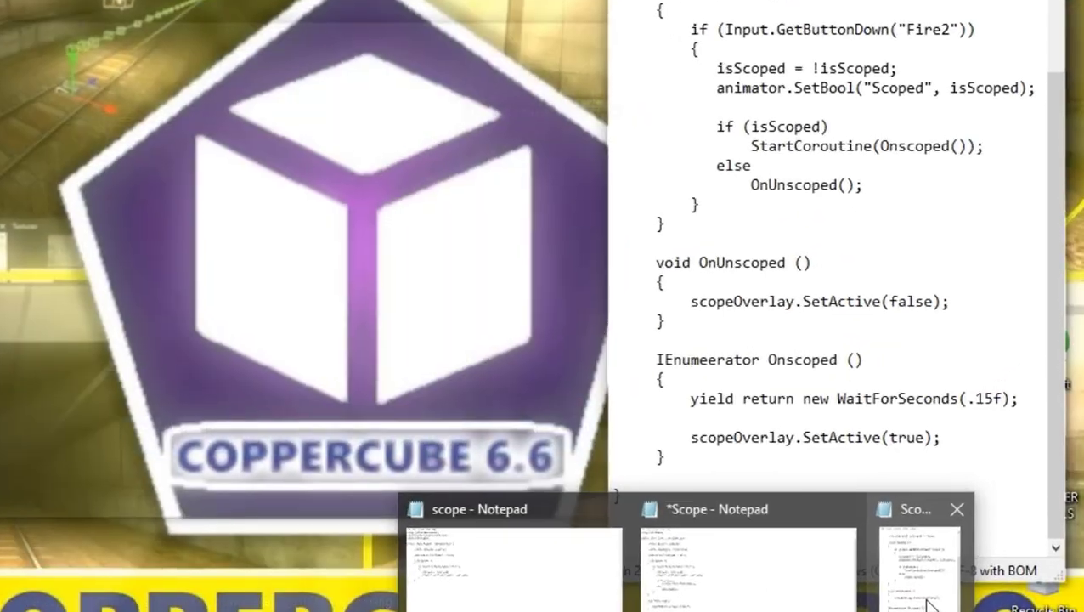
click(950, 565)
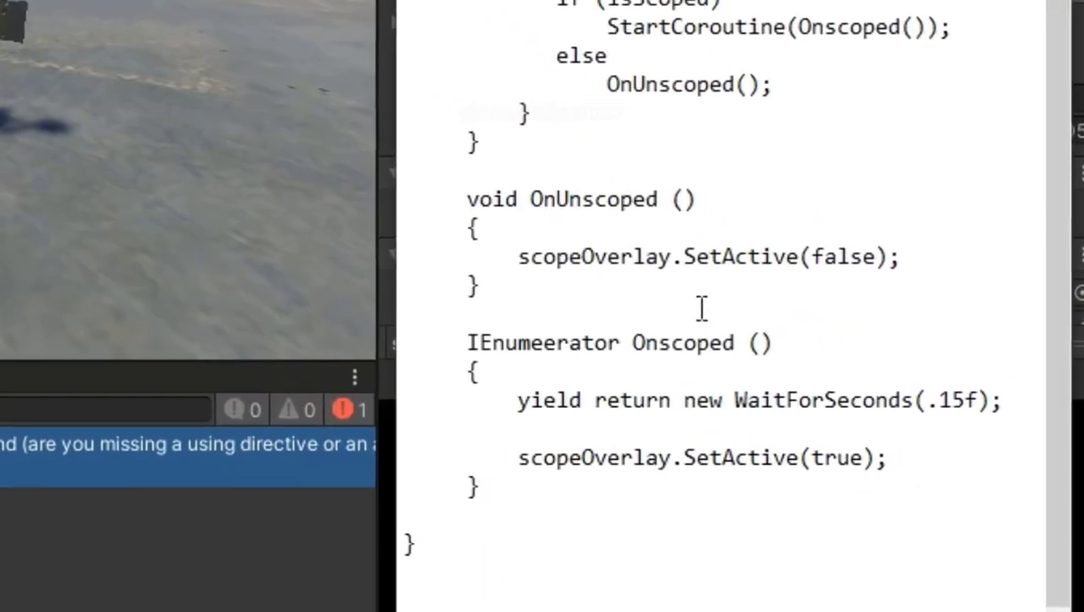
click(537, 353)
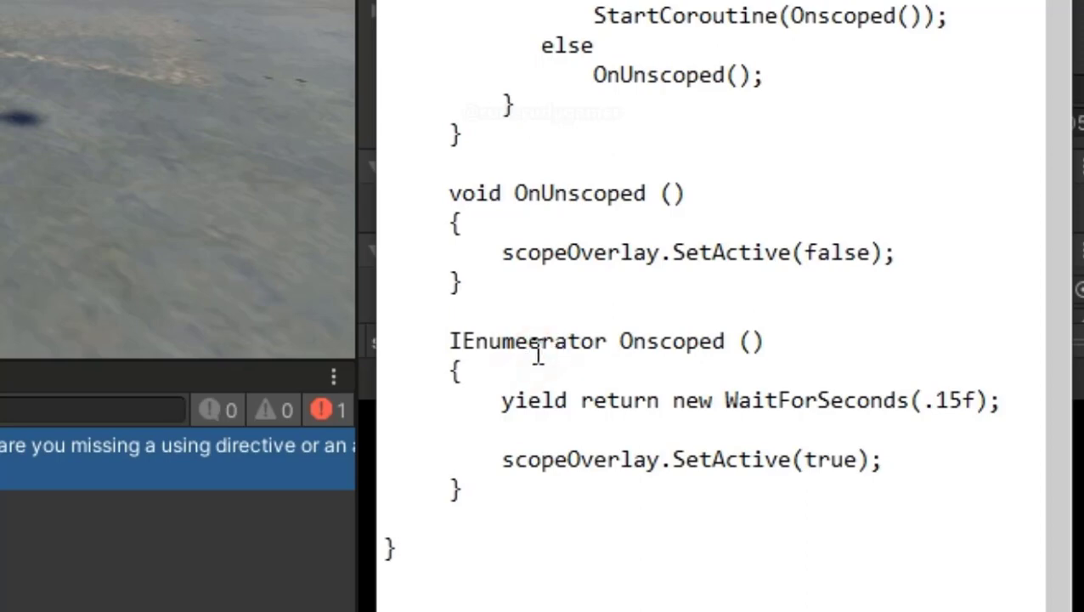
key(BackSpace)
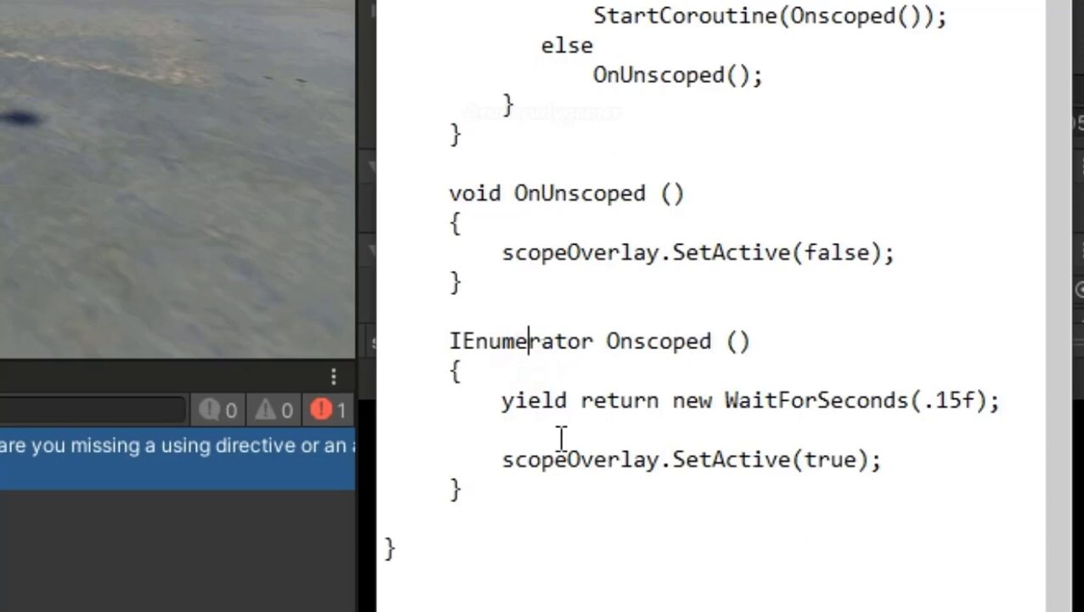
key(Return)
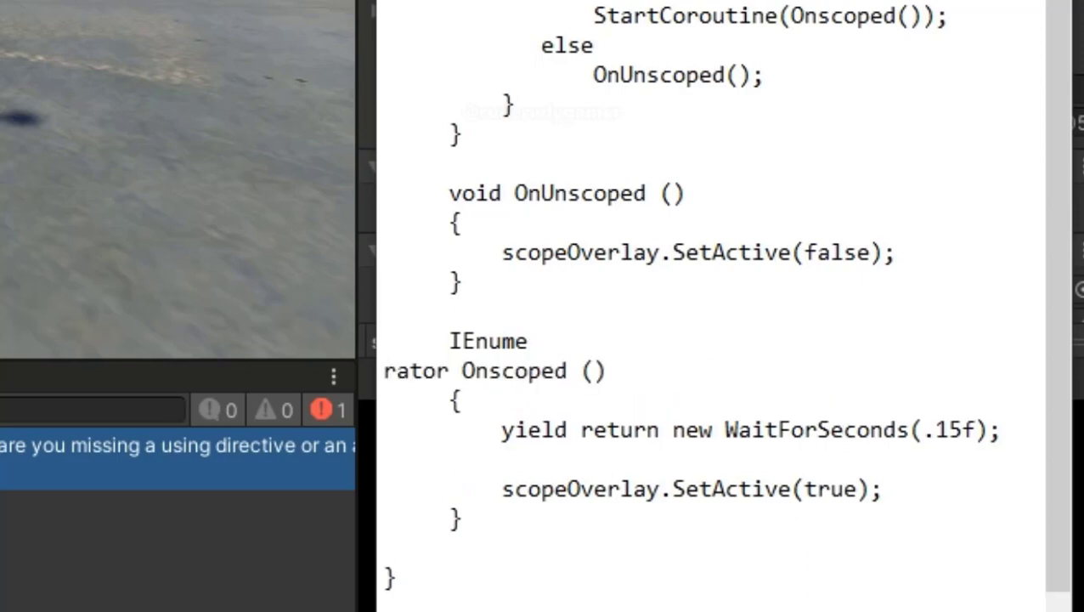
key(BackSpace)
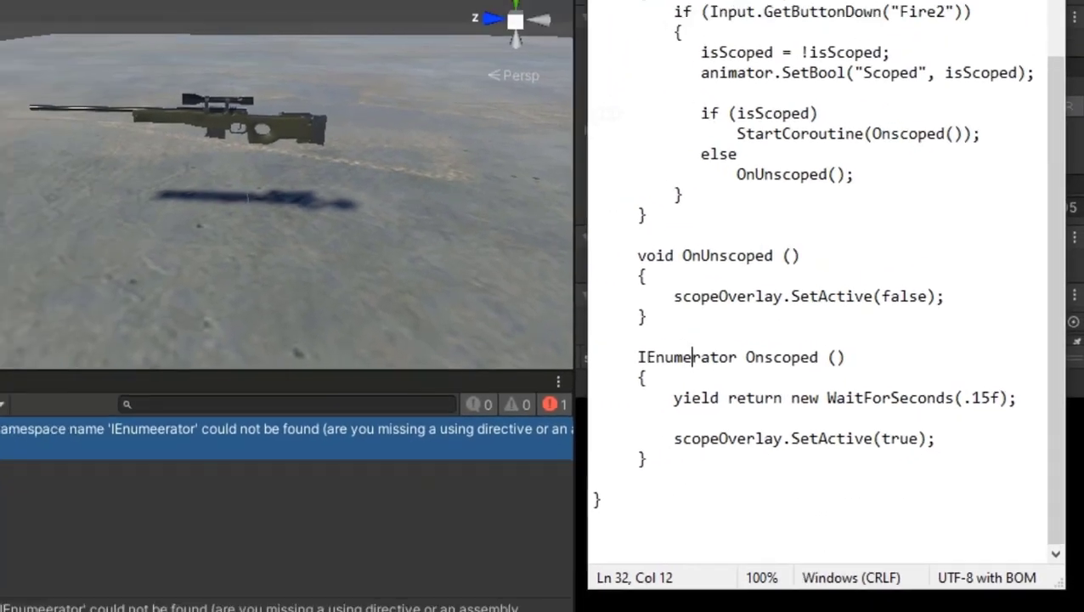
- Save Scope.cs and minimize Notepad to return to Unity
click(713, 10)
click(738, 84)
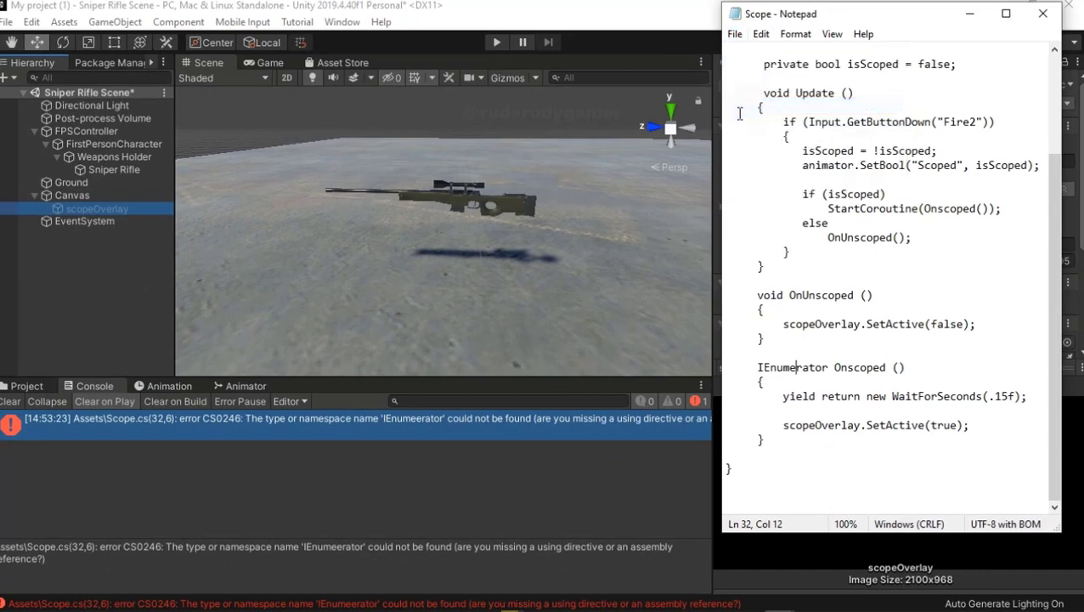
click(969, 14)
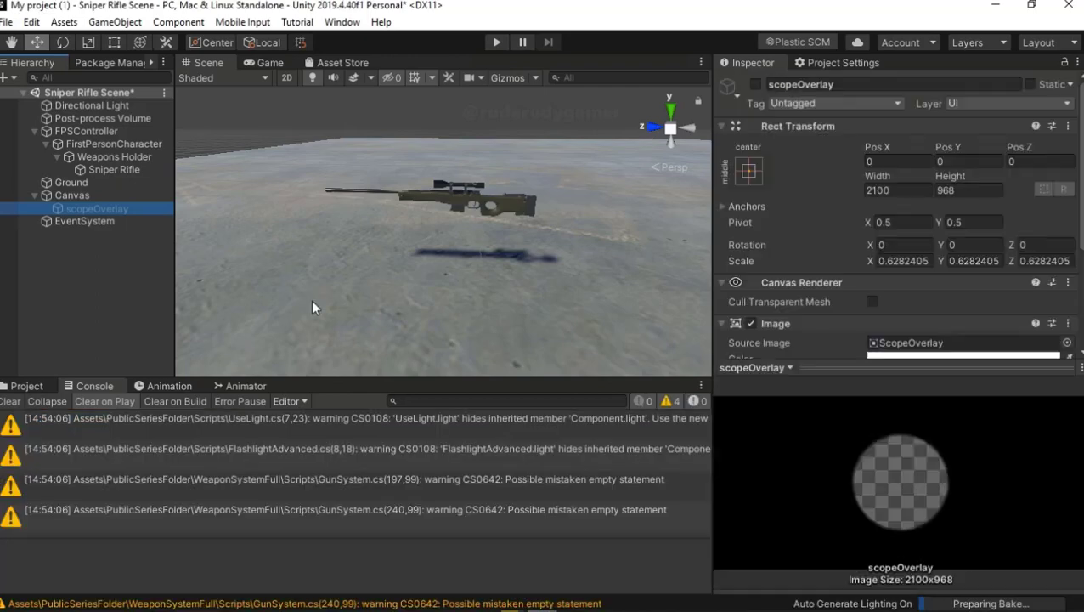
- Clear the console, start play mode and aim through the sniper scope several times
click(7, 401)
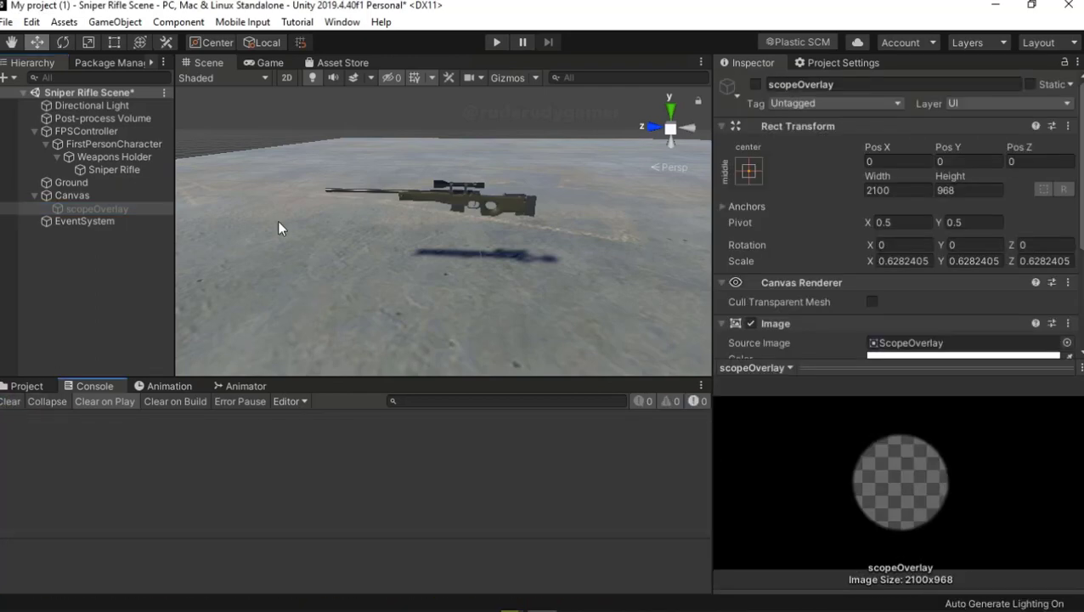
click(500, 42)
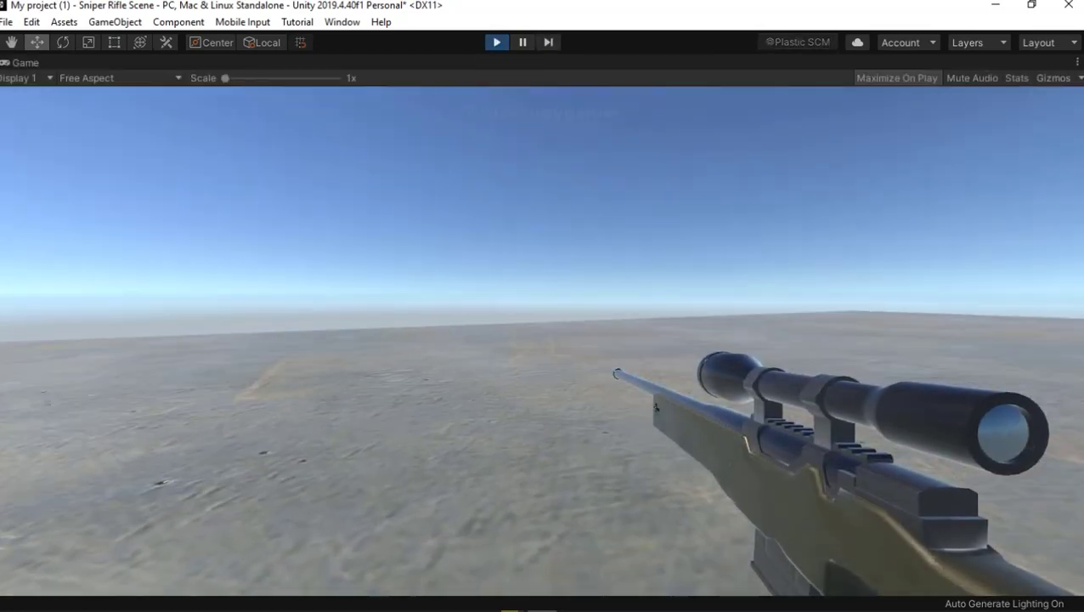
right_click(655, 407)
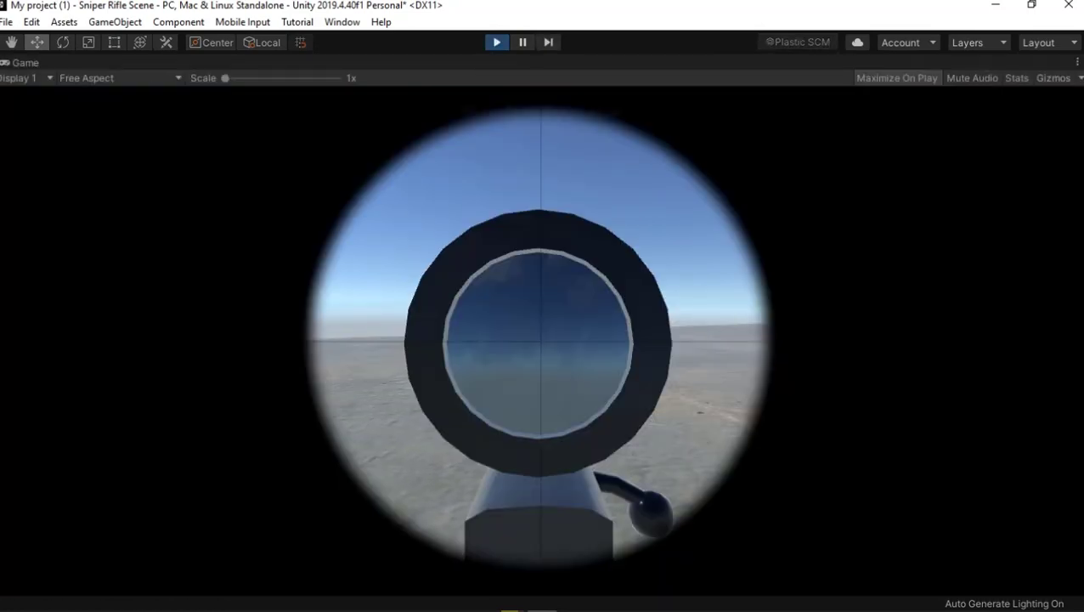
right_click(655, 408)
right_click(655, 407)
right_click(655, 408)
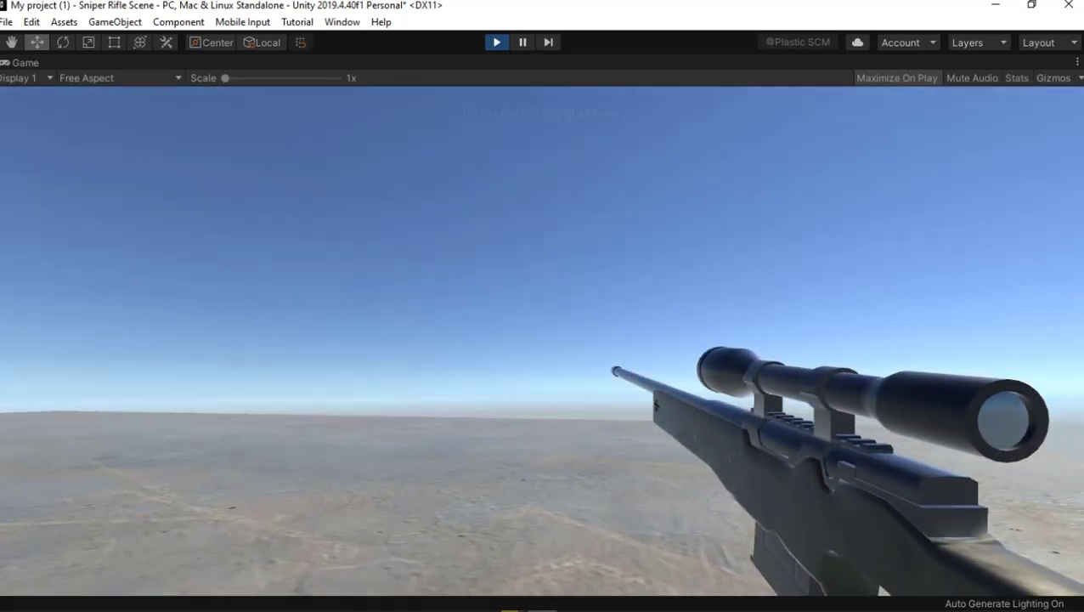
right_click(655, 408)
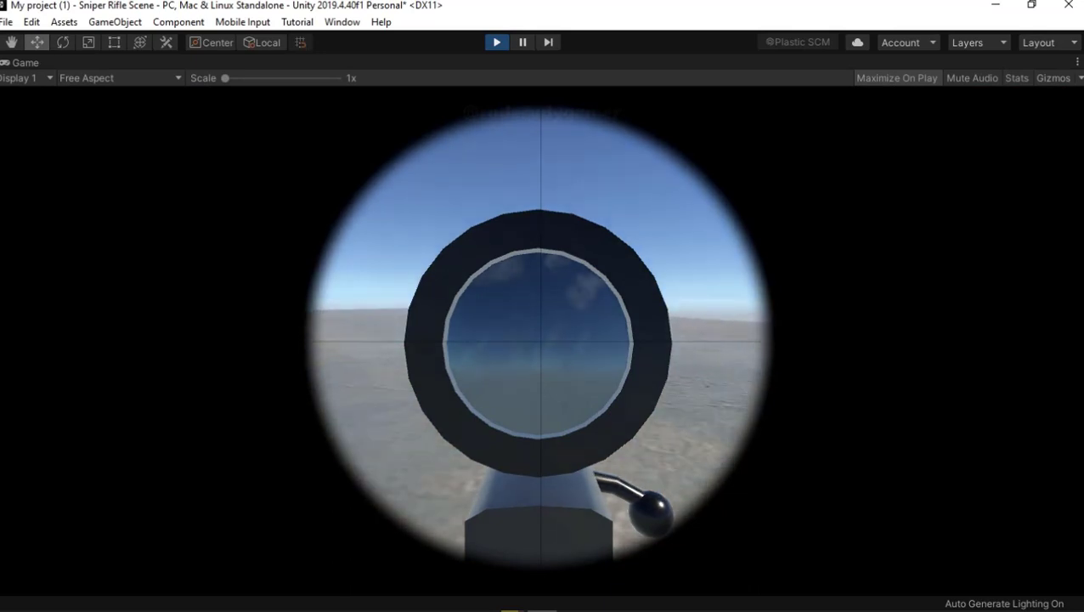
right_click(655, 408)
right_click(655, 407)
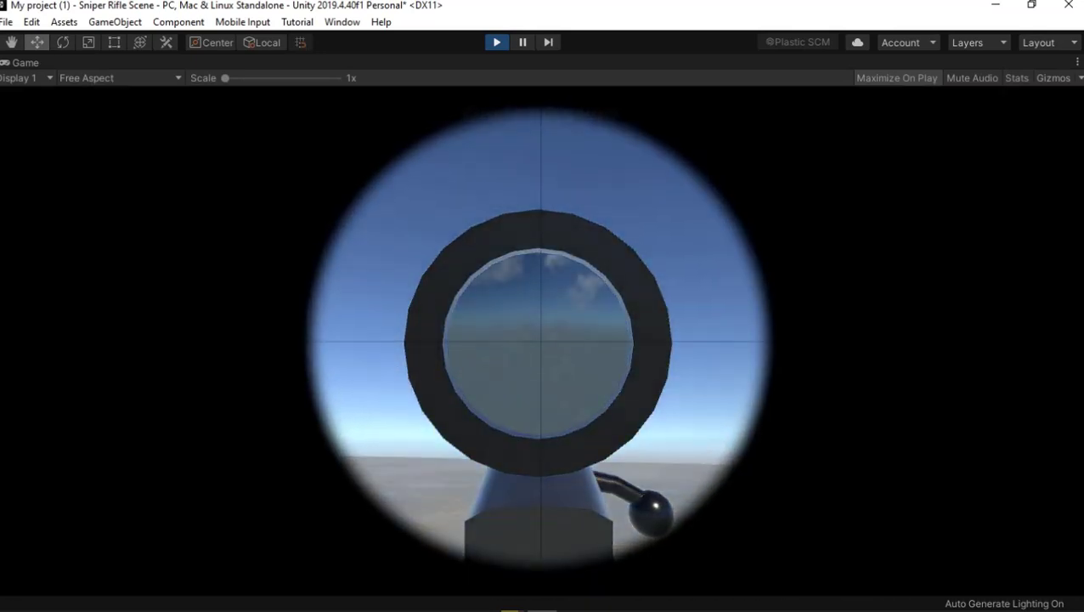
right_click(655, 408)
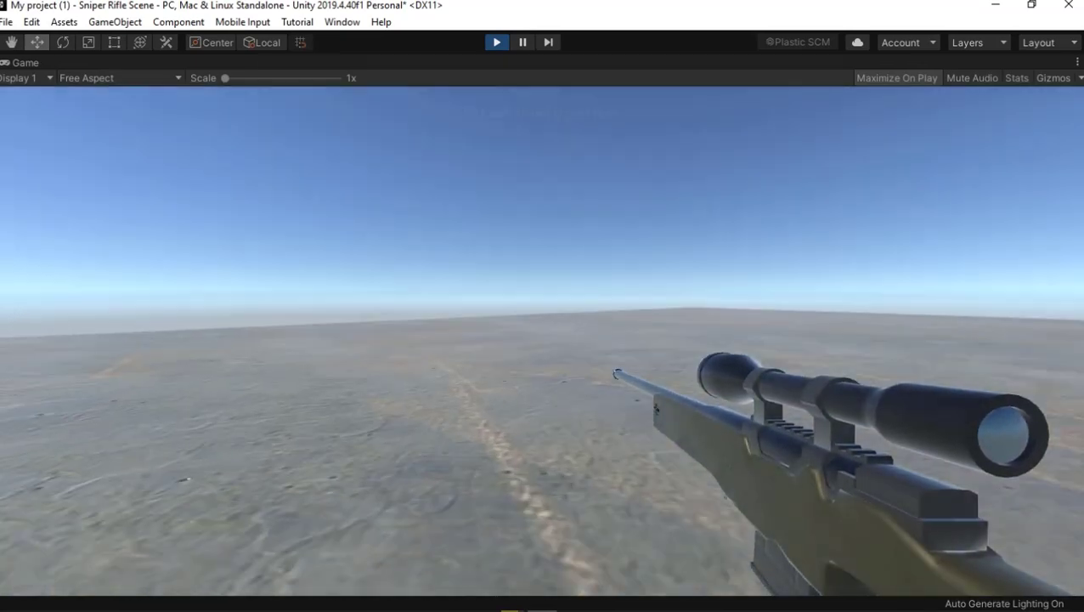
- Rapidly toggle the scope overlay on and off repeatedly, then stop play mode
right_click(542, 340)
right_click(542, 340)
right_click(542, 340)
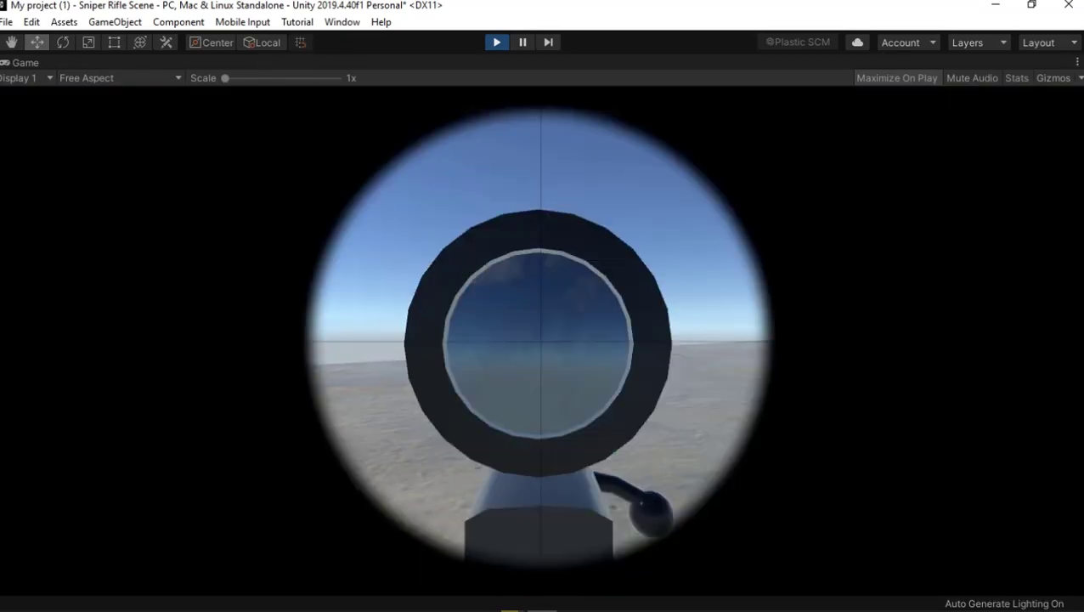
right_click(542, 340)
right_click(542, 340)
right_click(542, 339)
right_click(542, 340)
right_click(542, 340)
right_click(542, 340)
right_click(542, 340)
right_click(542, 340)
key(Escape)
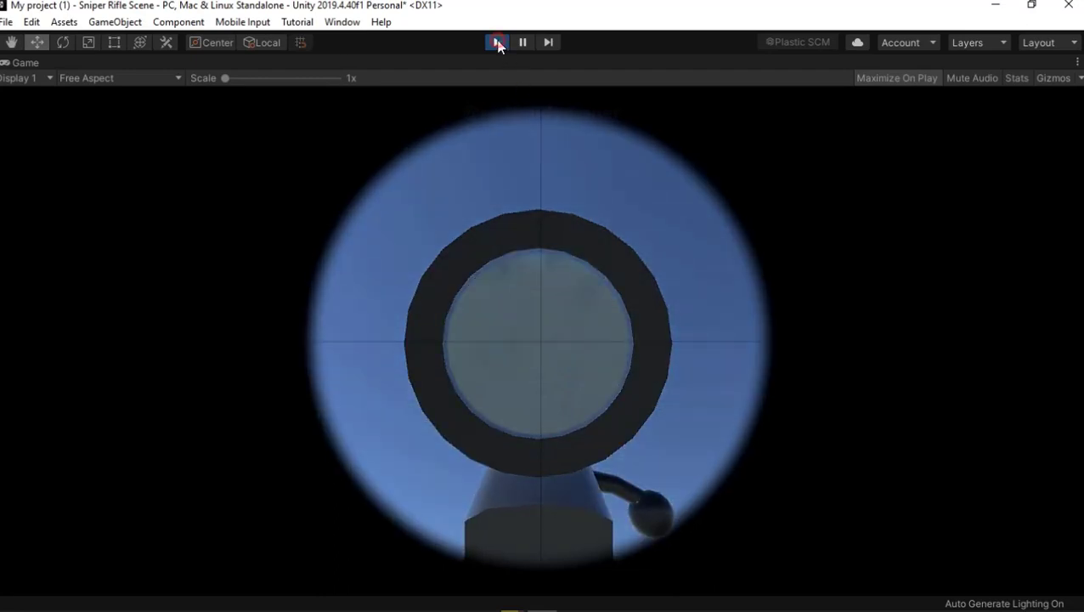
click(497, 42)
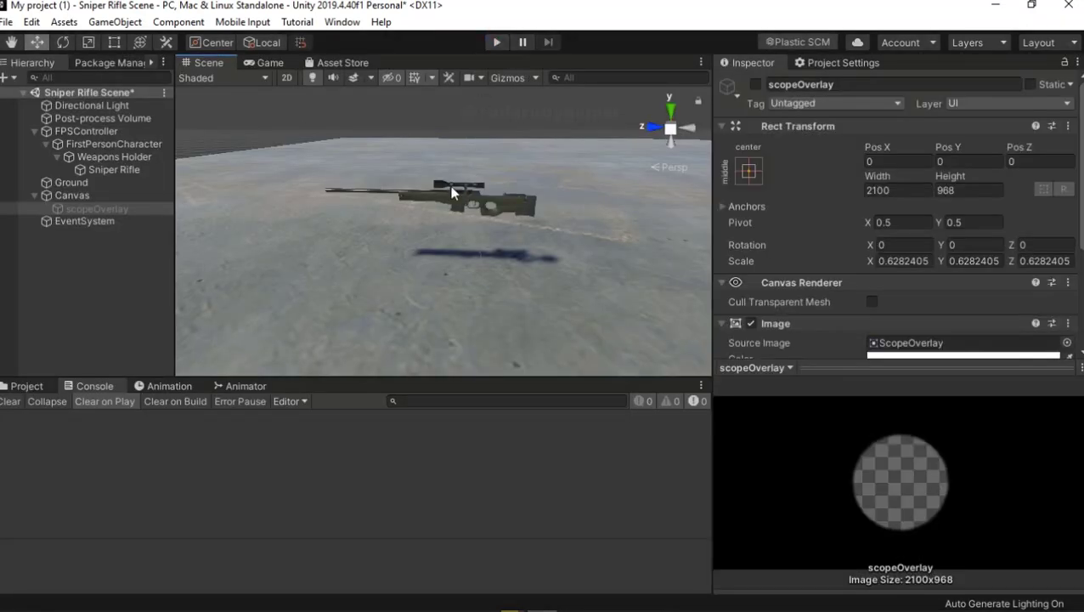
- Save the current sniper rifle scene with File > Save
click(13, 26)
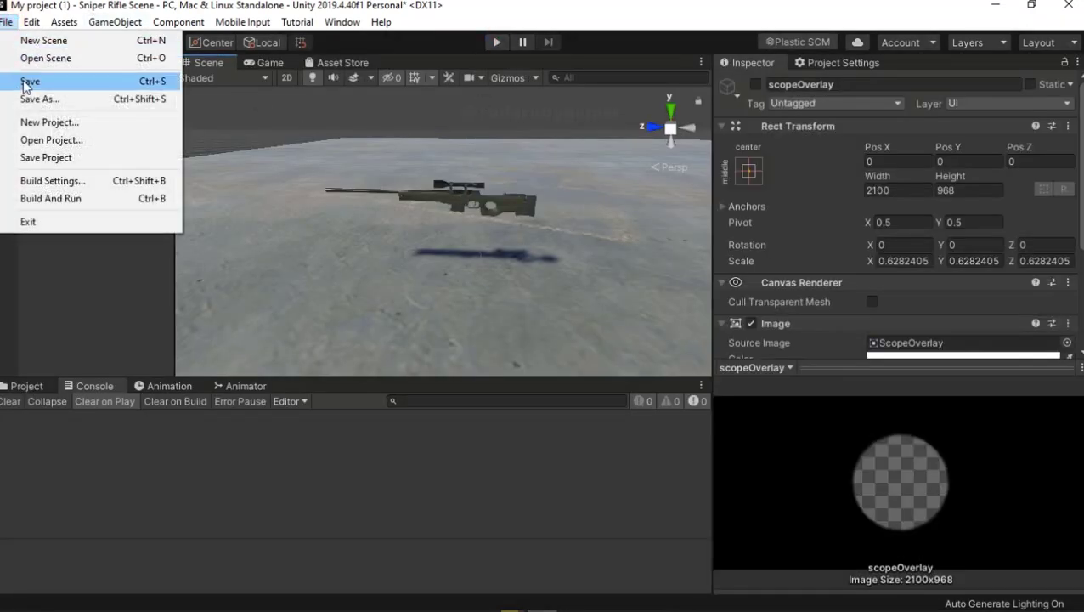
click(22, 79)
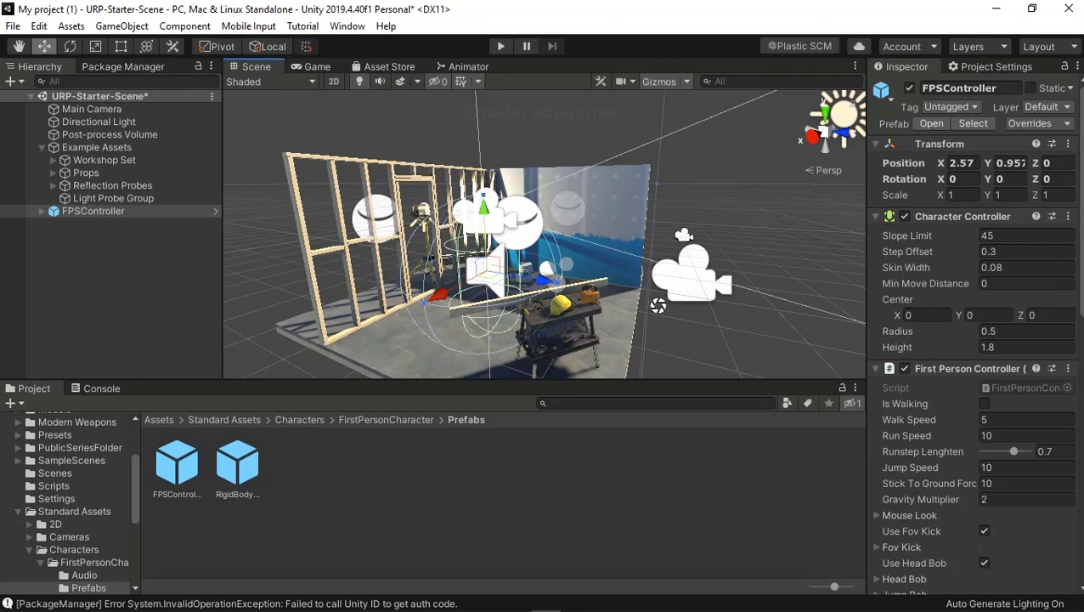
click(500, 48)
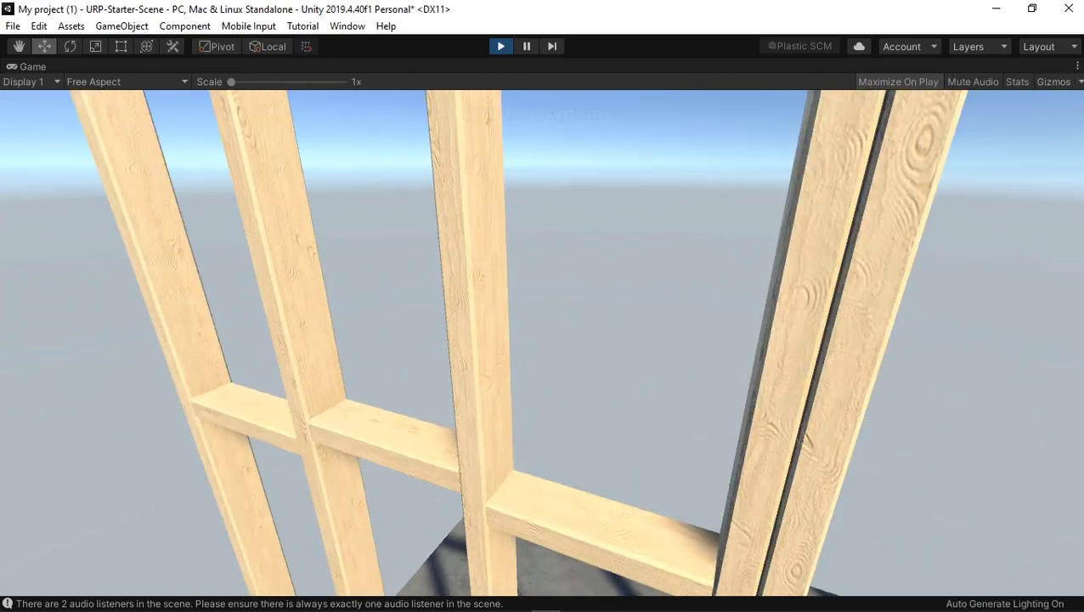
key(Escape)
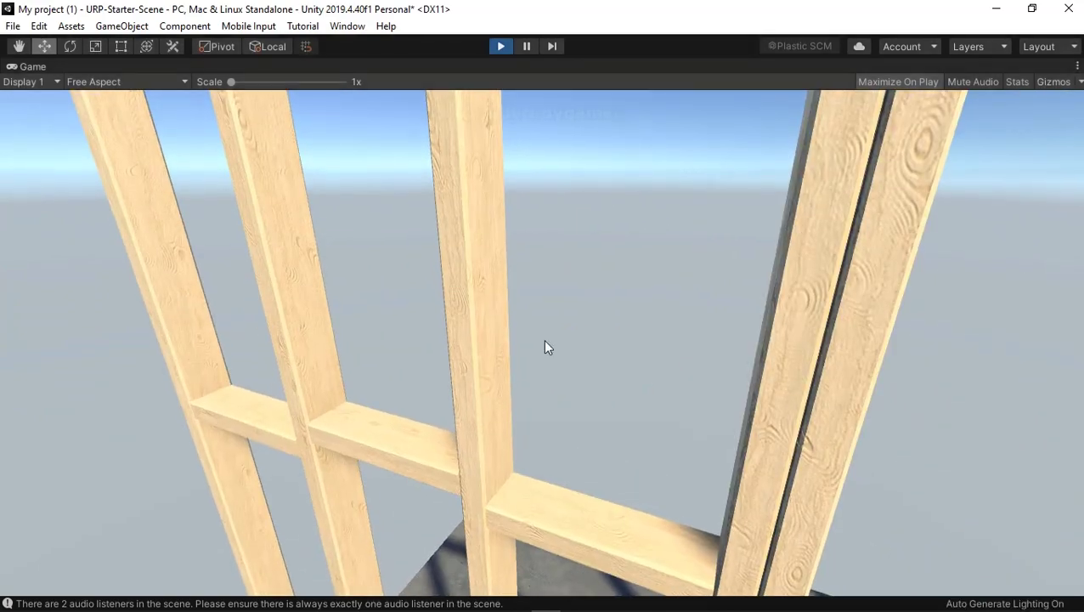
key(ctrl+p)
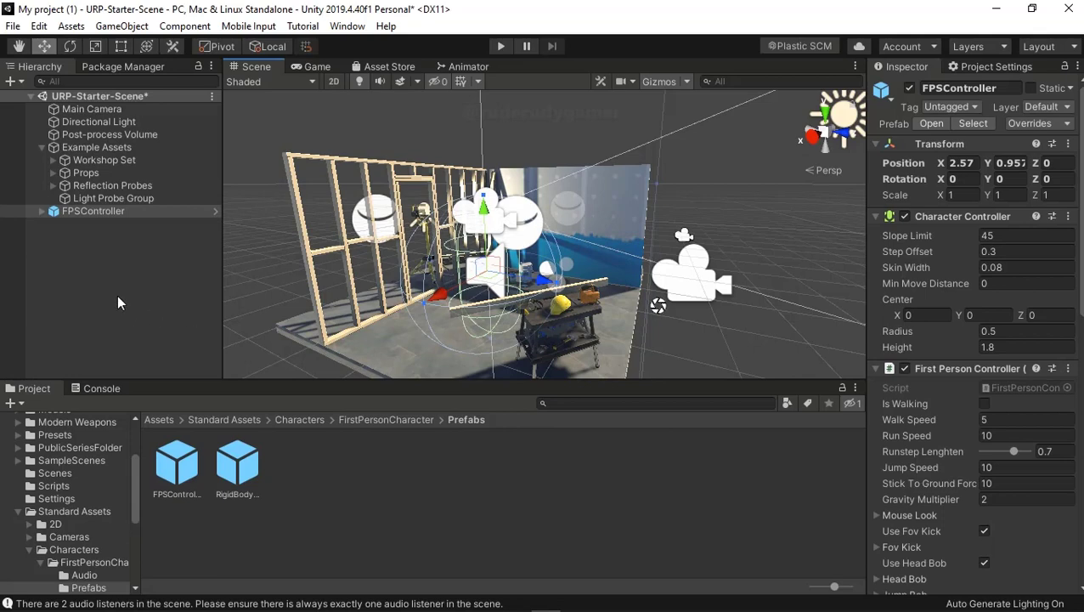
- Delete the Example Assets group, then undo to restore it
click(88, 148)
right_click(90, 150)
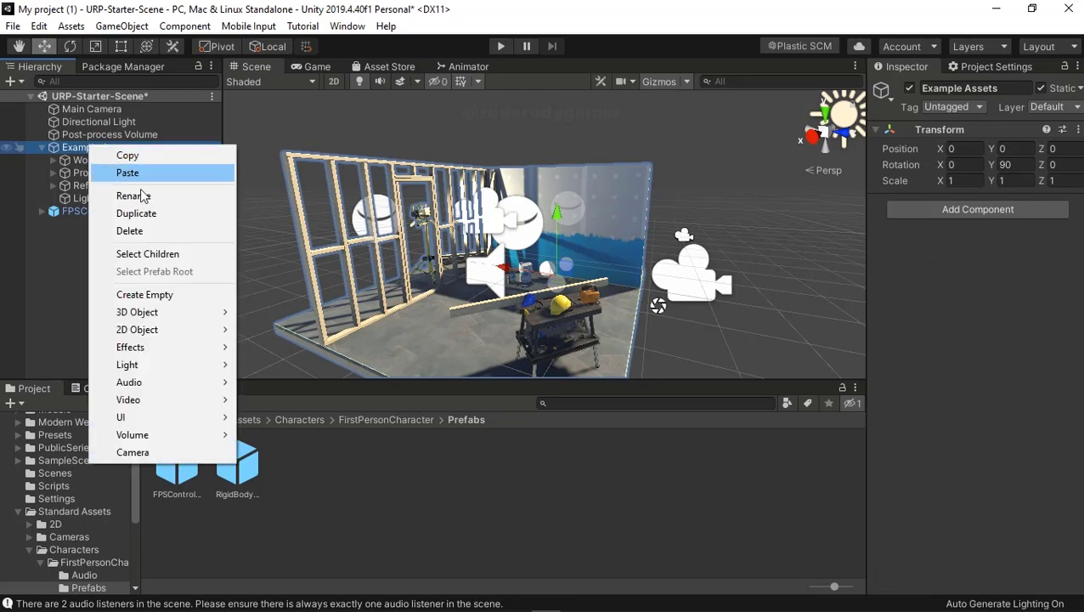
click(149, 233)
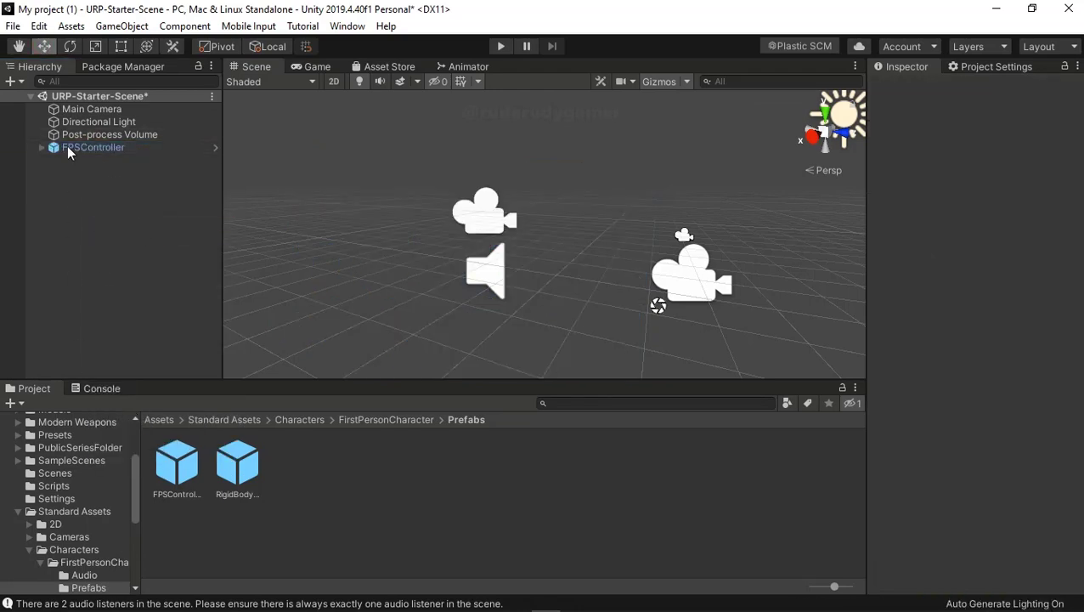
click(43, 27)
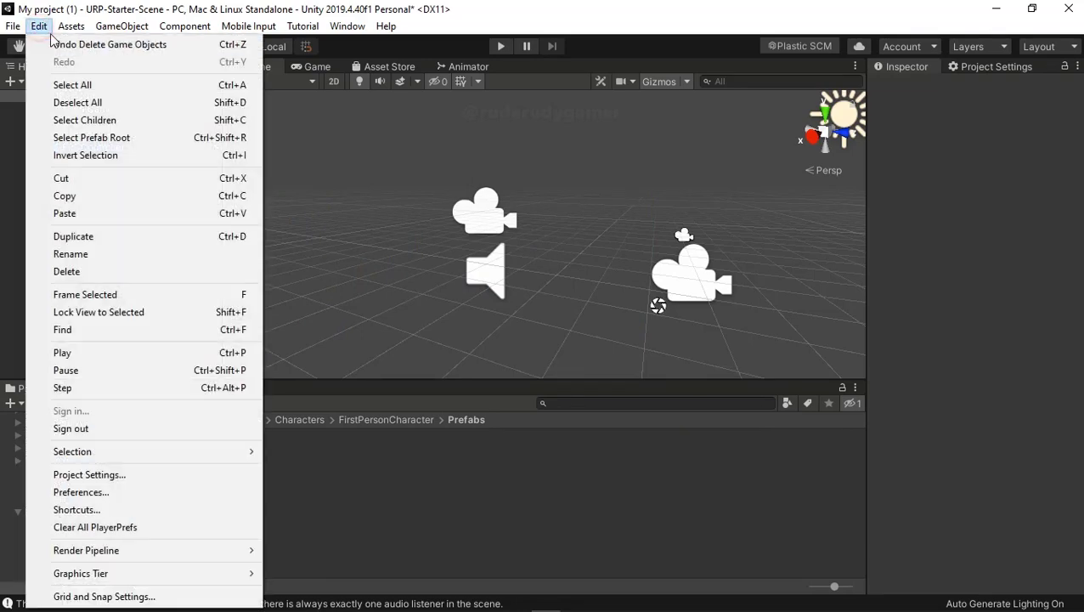
click(54, 39)
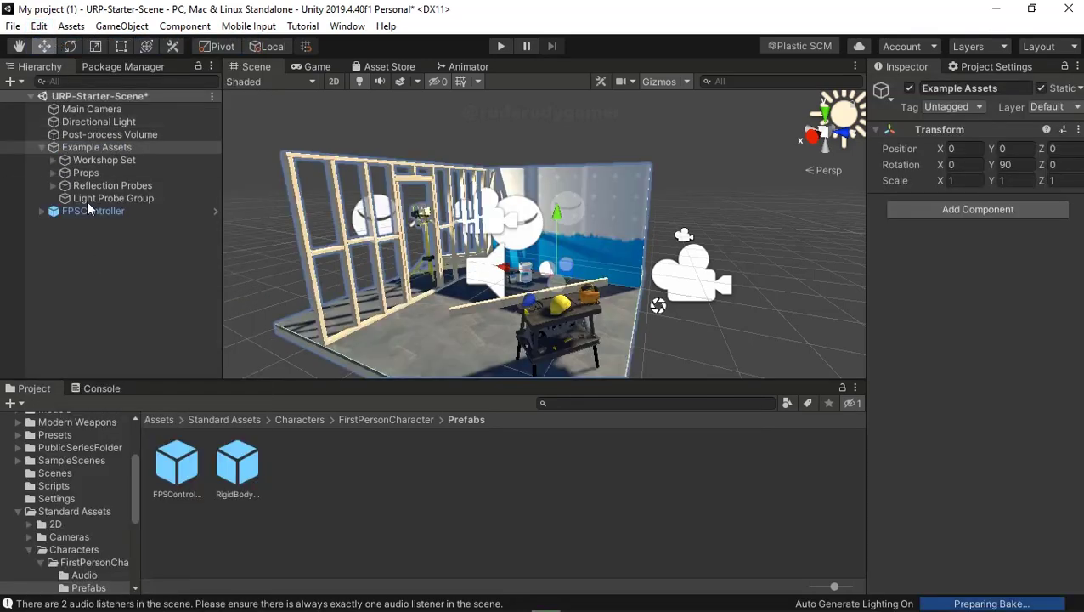
- Drag Ground out of Workshop Set to the scene root, then delete Workshop Set
click(41, 145)
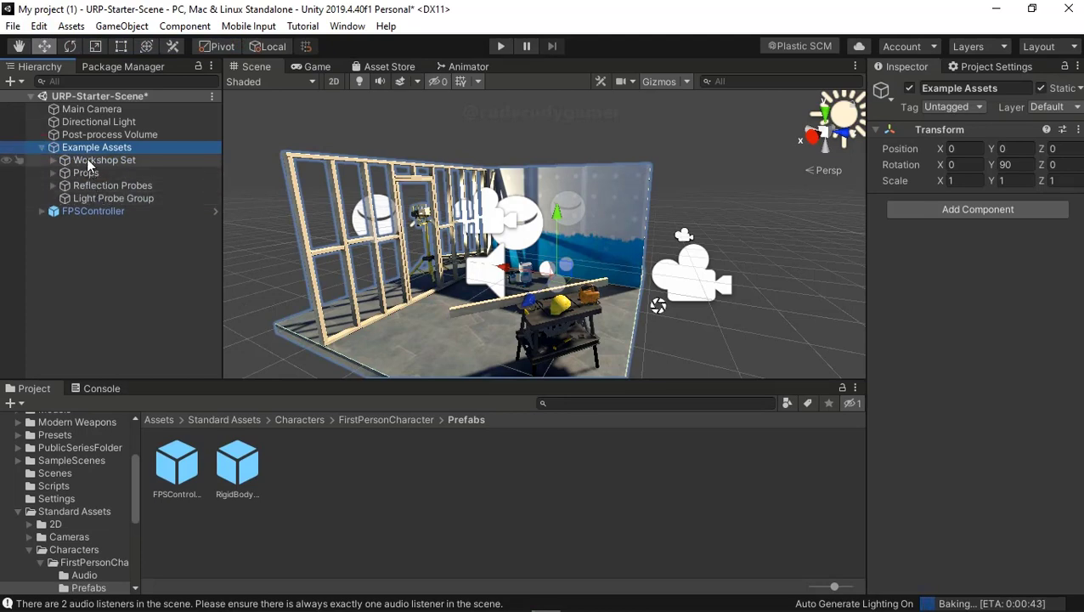
click(46, 160)
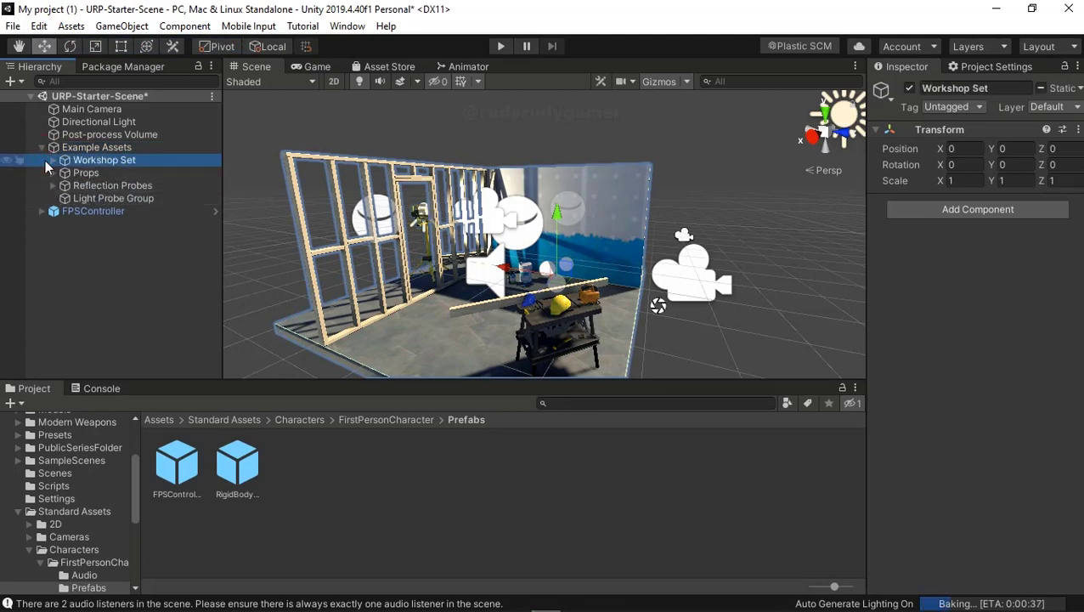
click(55, 159)
click(98, 185)
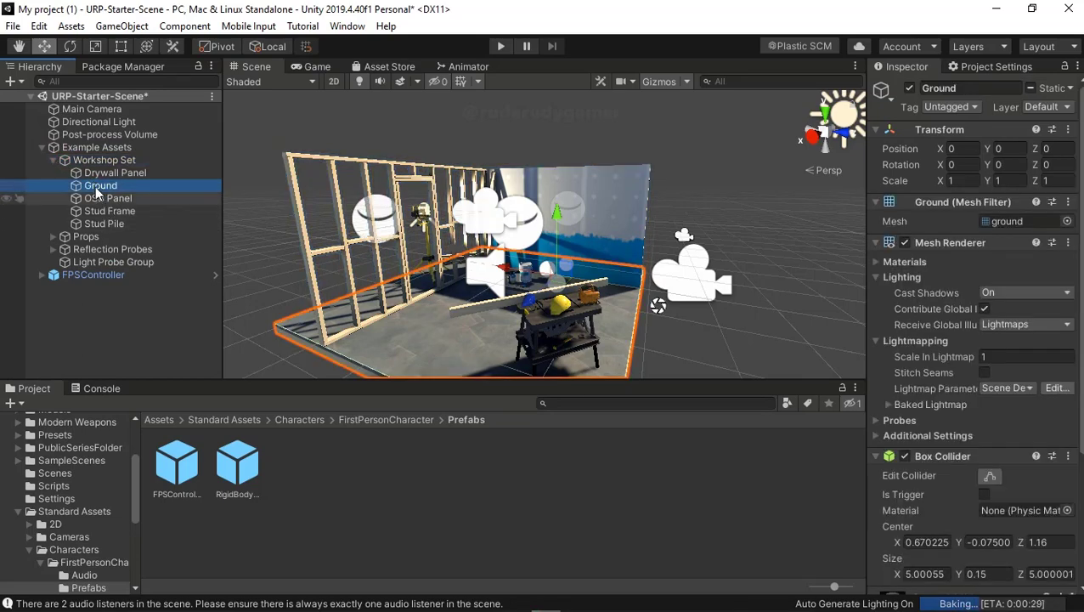
drag(105, 85, 109, 99)
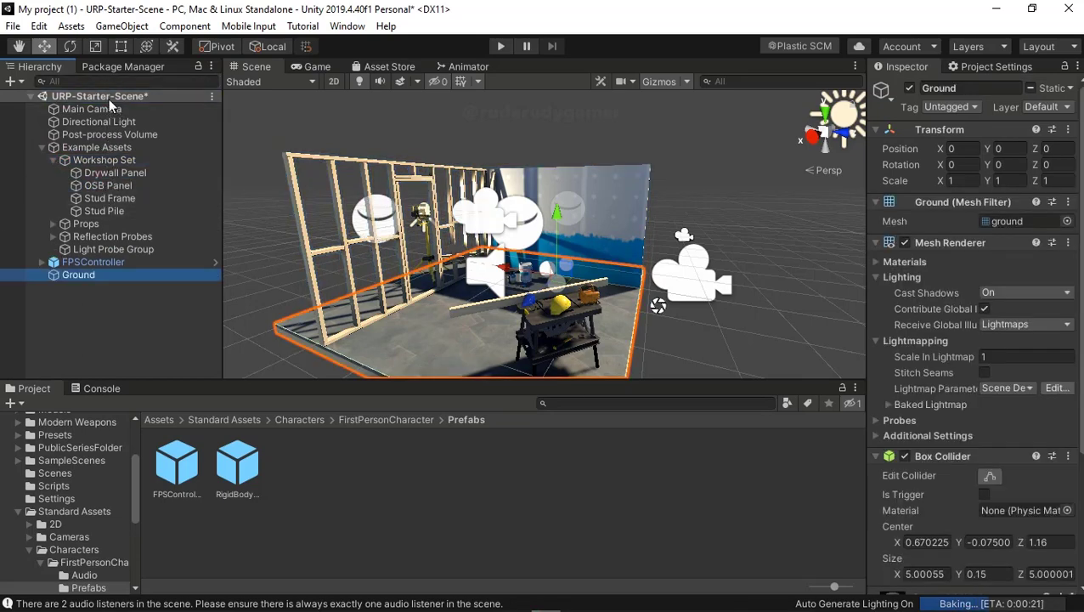
right_click(94, 160)
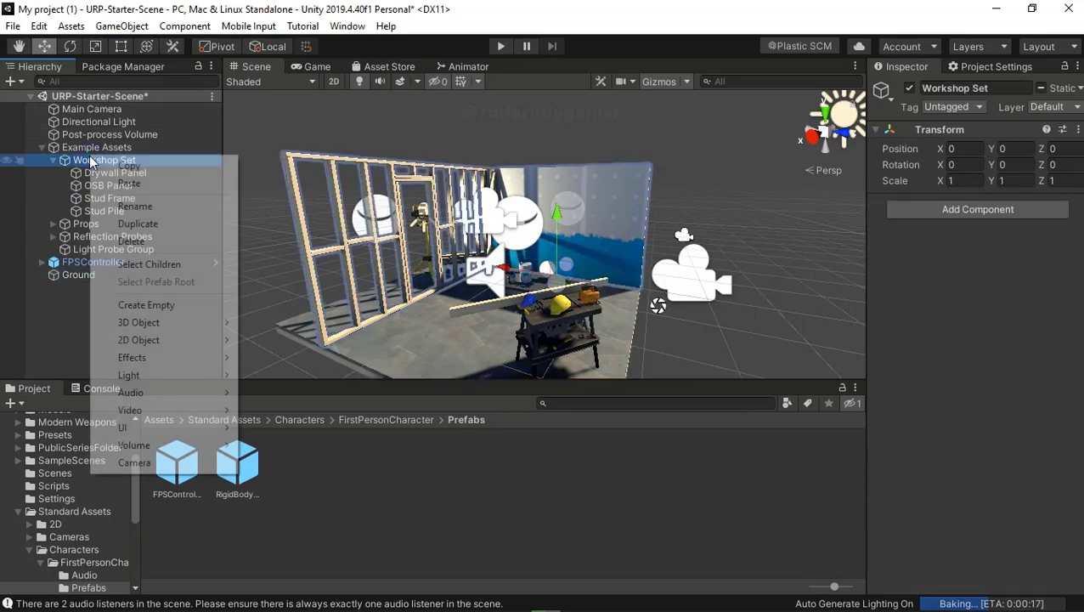
click(143, 243)
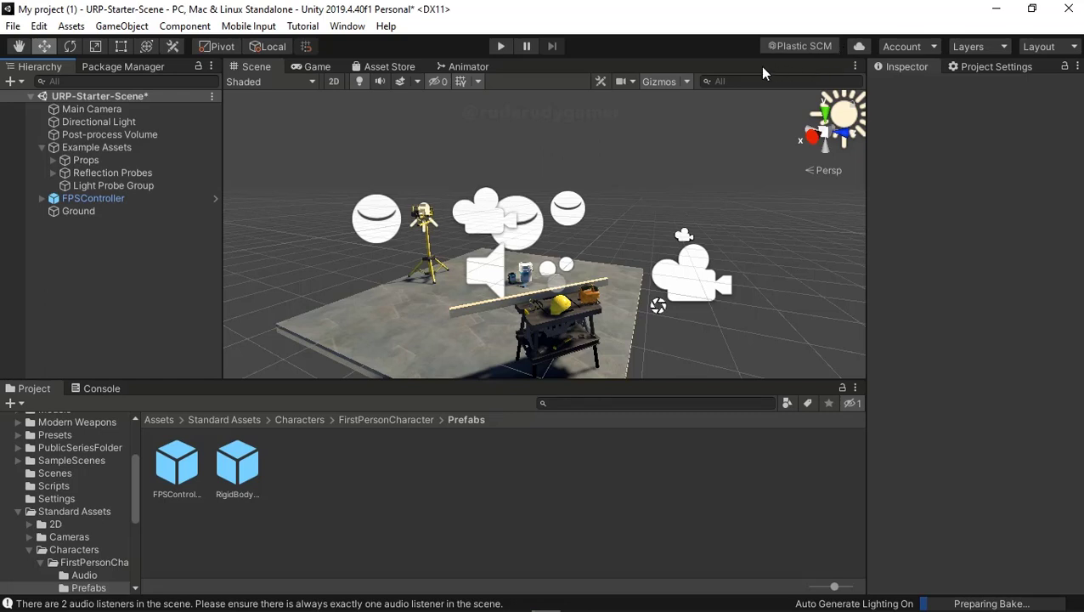
- Hide the gizmo icons in the Scene view and select Light Probe Group
click(664, 81)
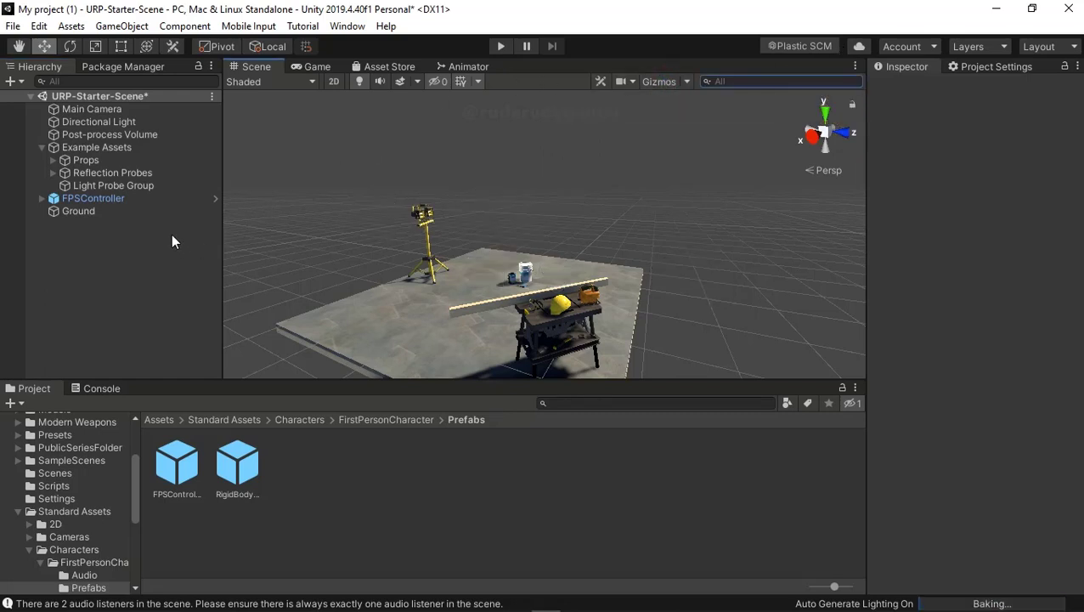
click(91, 186)
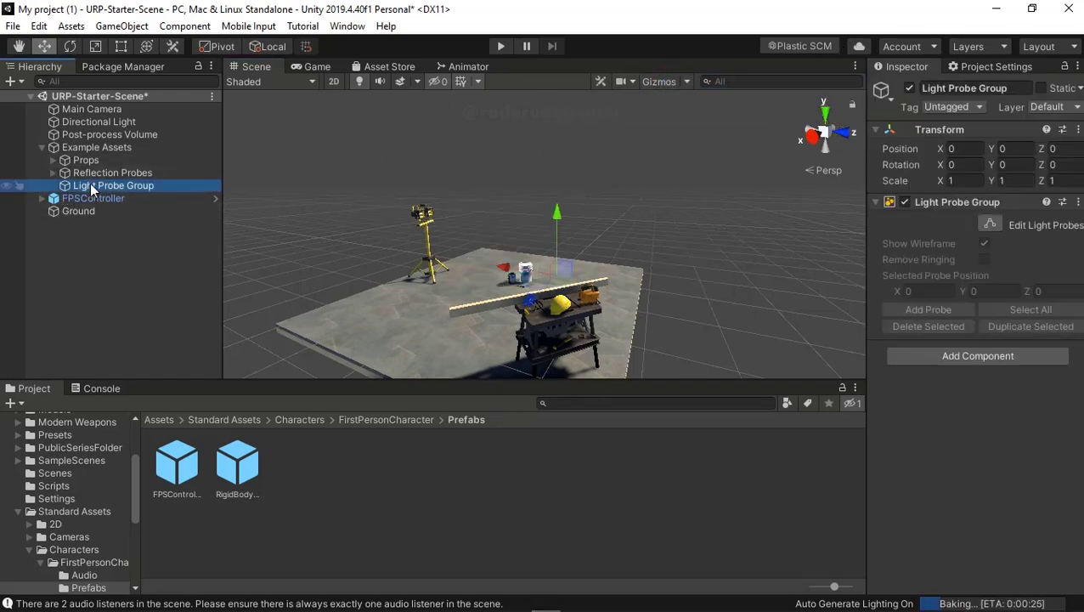
right_click(91, 187)
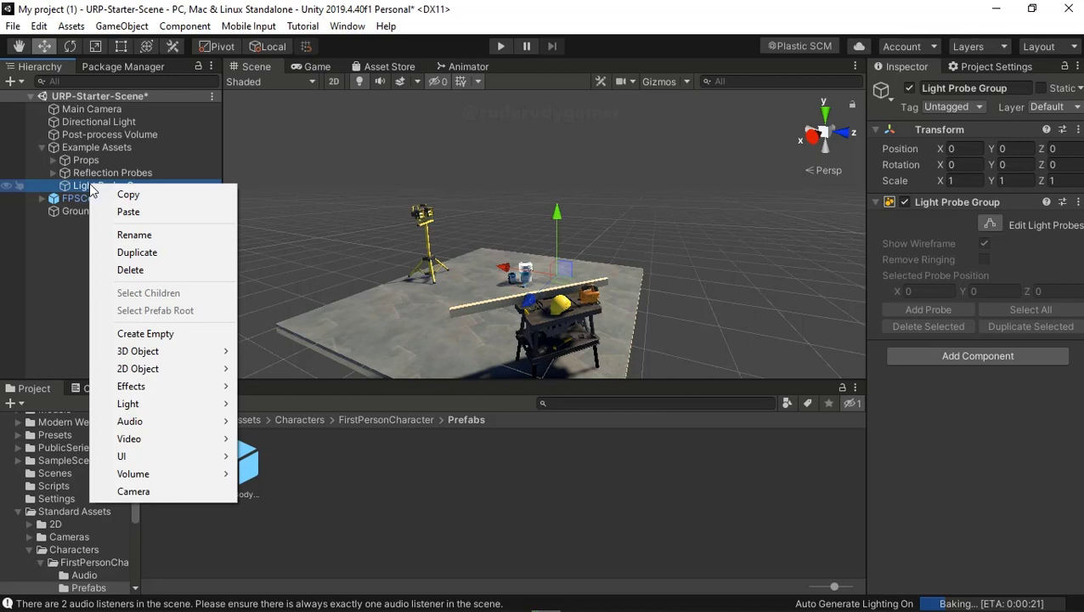
click(569, 8)
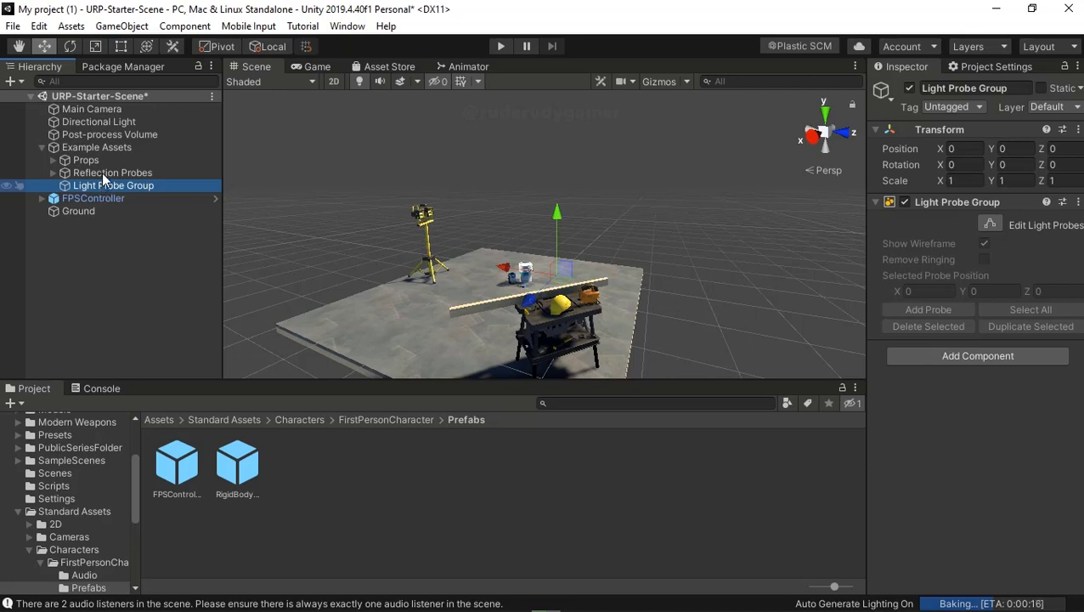
- Delete the Light Probe Group, then undo to bring it back
click(54, 171)
click(53, 170)
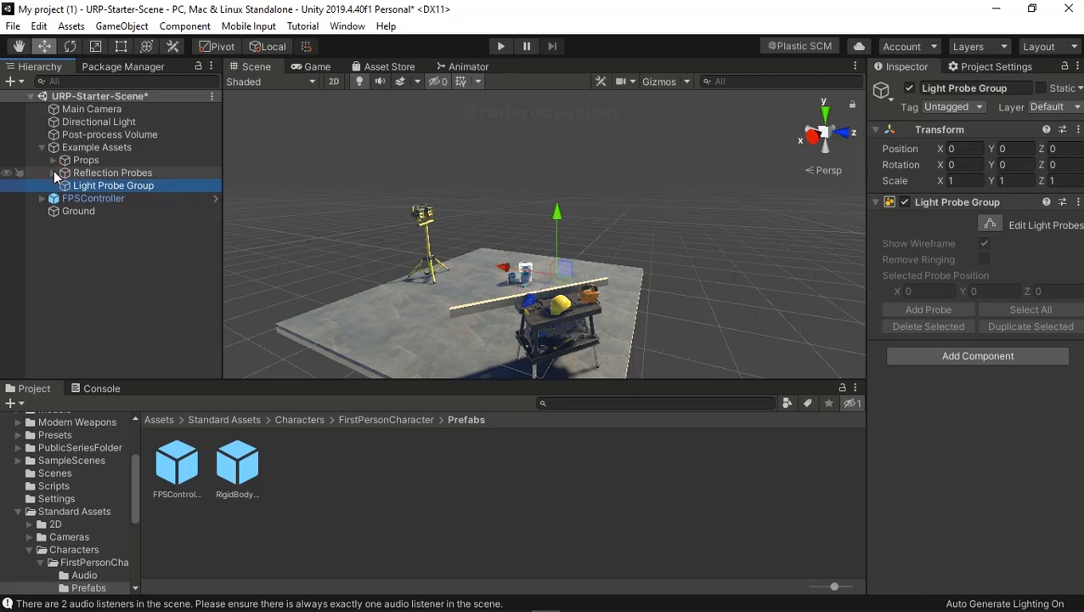
click(99, 189)
right_click(99, 187)
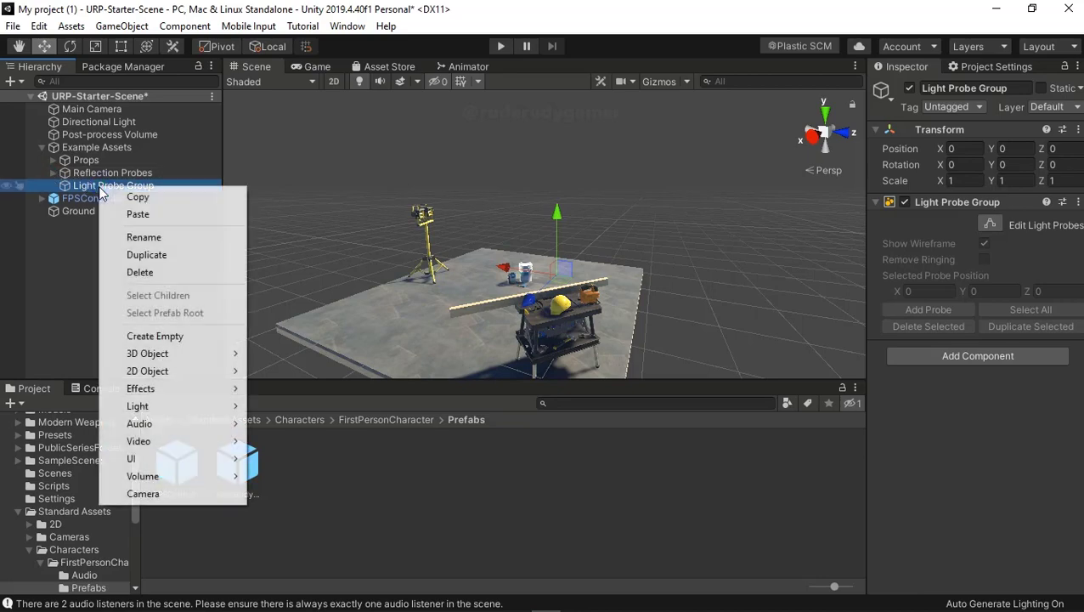
click(147, 270)
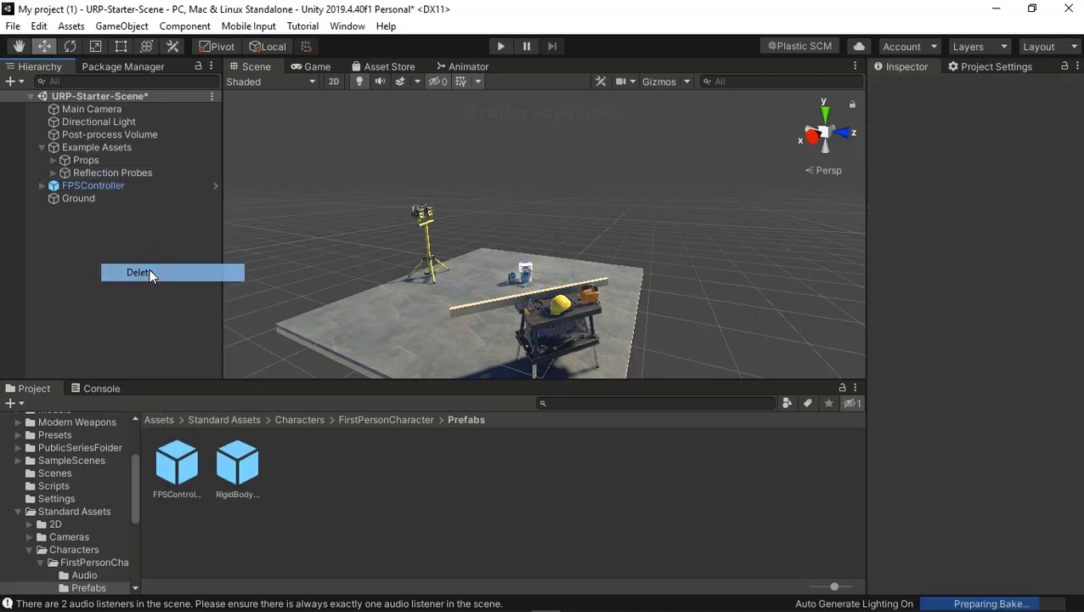
click(39, 25)
click(50, 45)
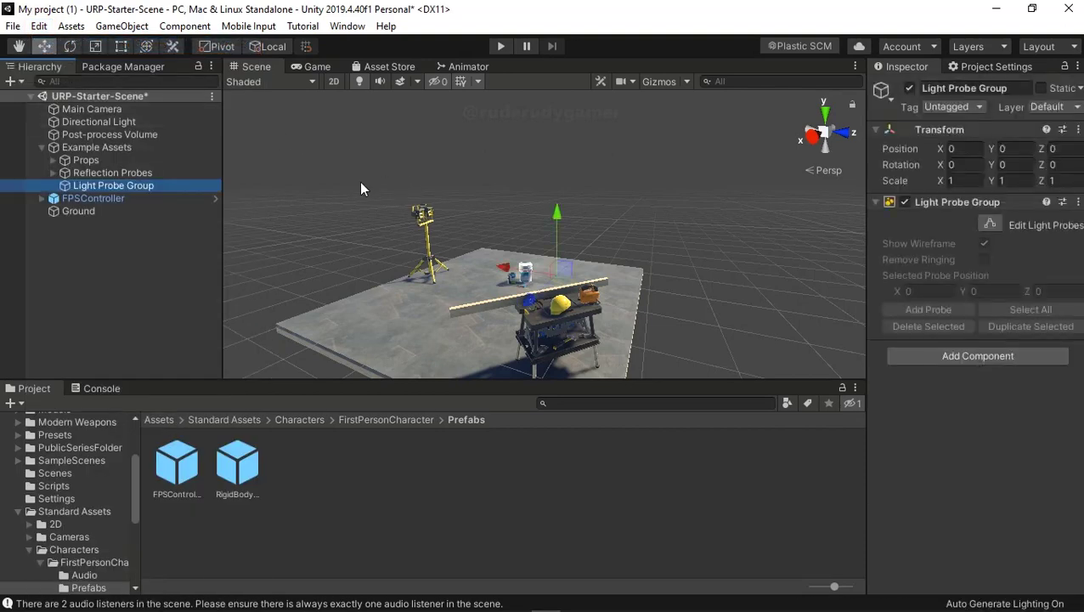
- Nest Light Probe Group under Reflection Probes and bring up FPSController's context menu
click(93, 188)
drag(93, 187, 82, 173)
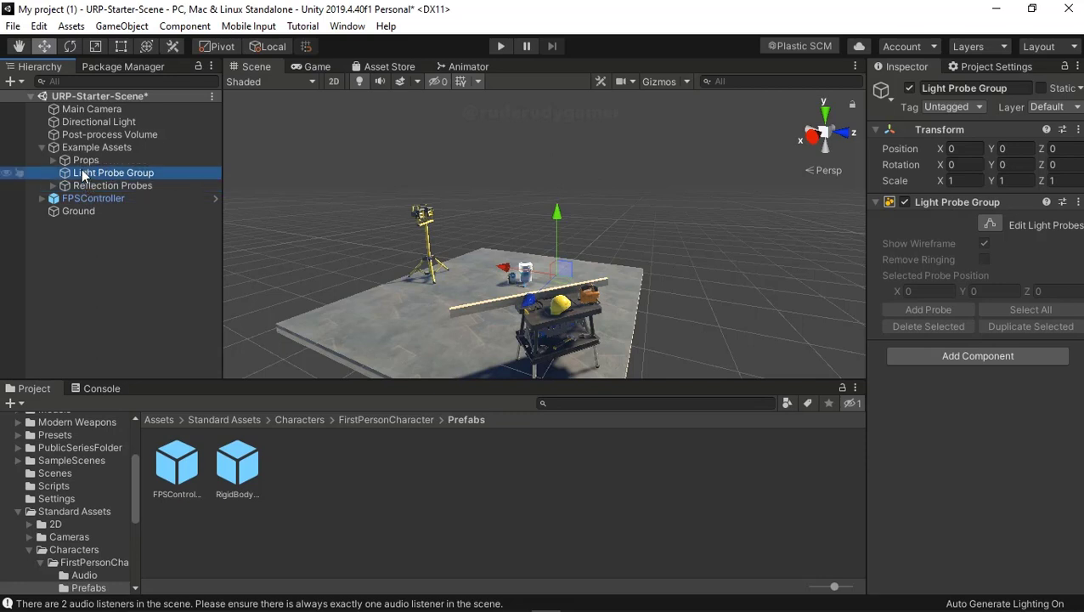
click(88, 171)
drag(88, 171, 99, 185)
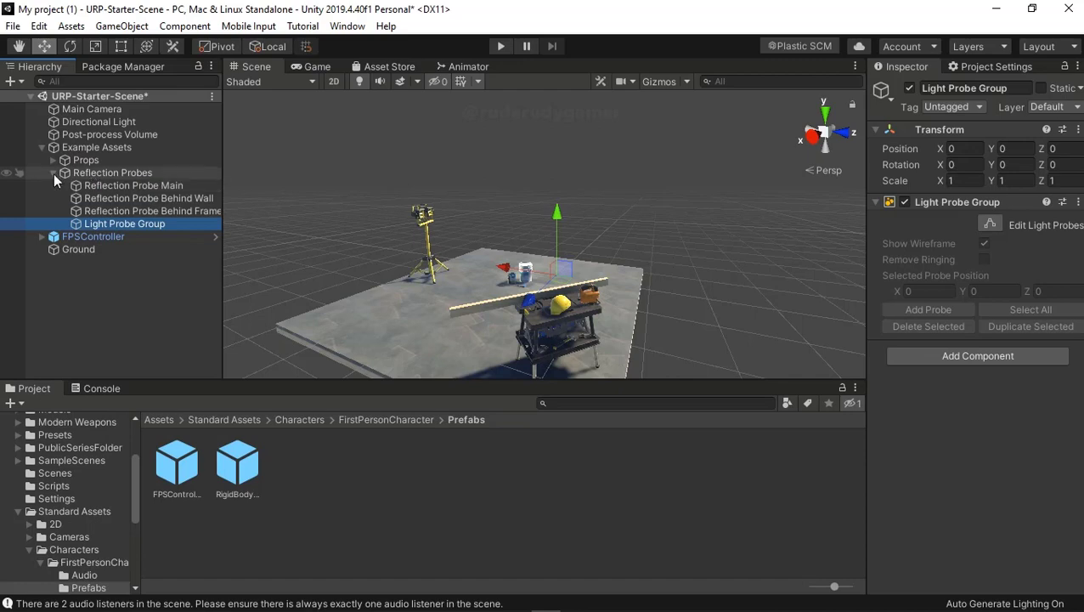
click(53, 172)
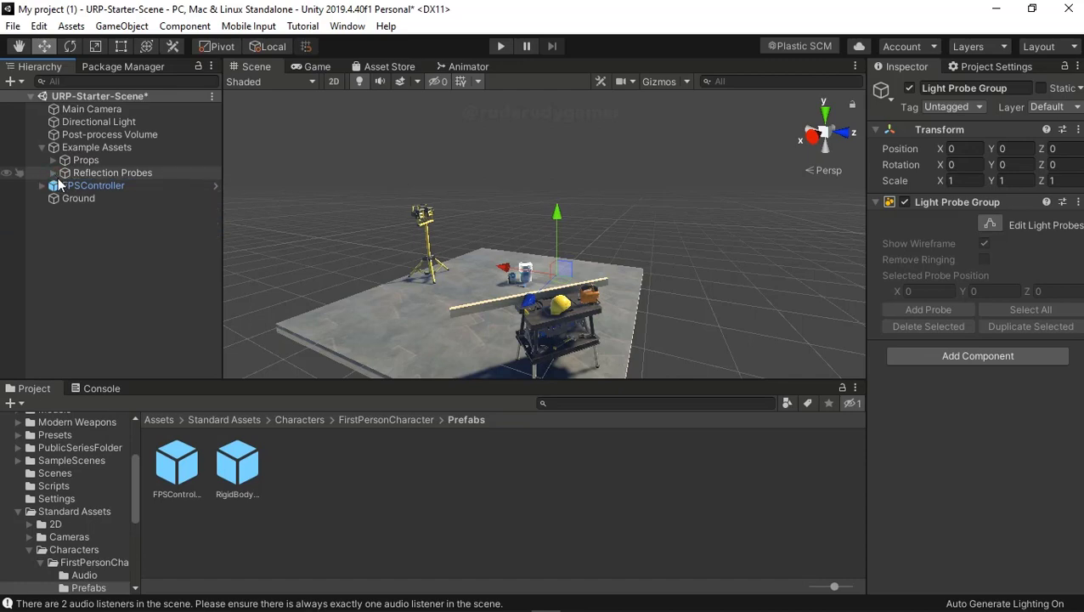
click(81, 187)
right_click(82, 186)
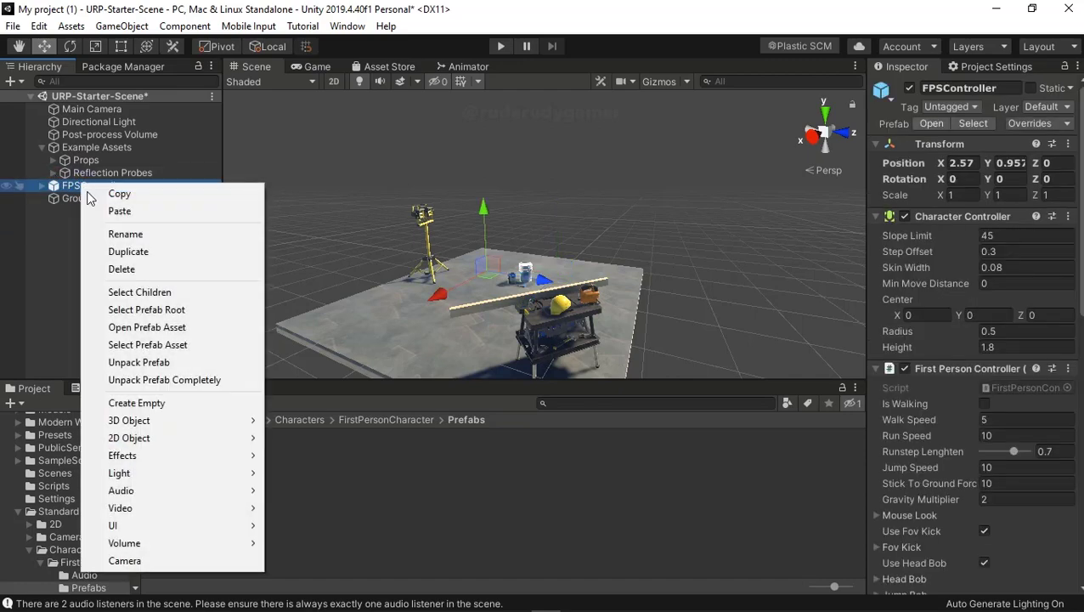
- Unpack FPSController completely and duplicate Main Camera
click(132, 379)
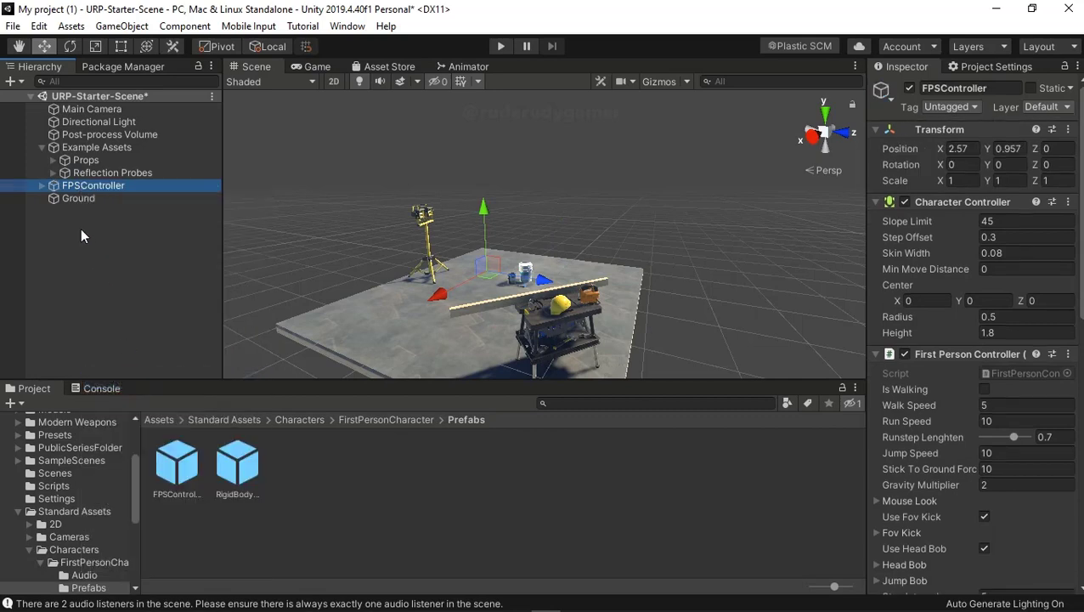
click(70, 198)
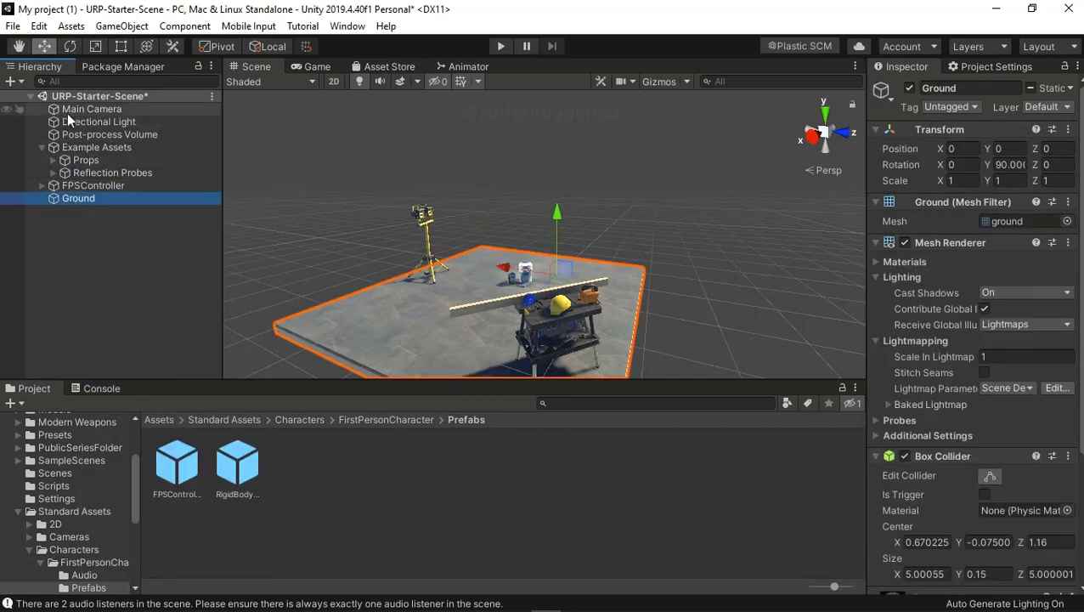
click(77, 111)
right_click(73, 110)
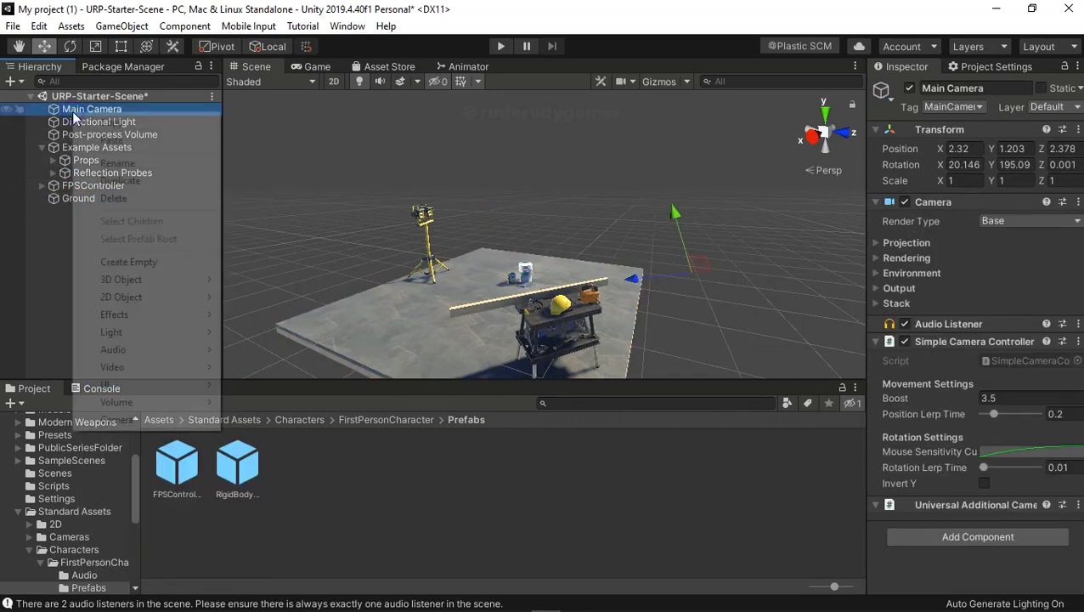
click(124, 181)
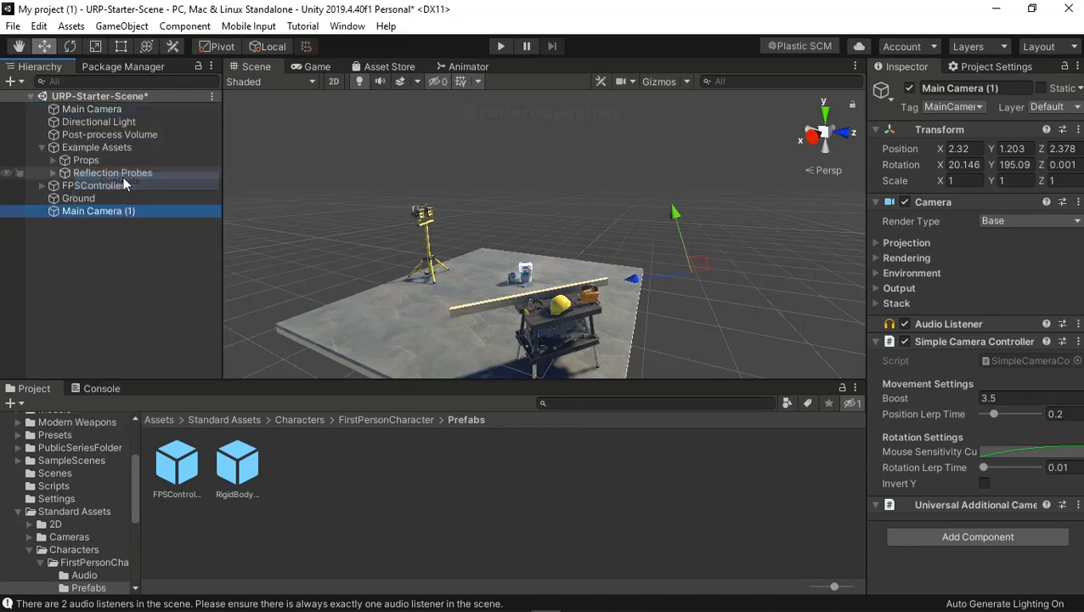
- Clear the console and browse the Project panel to the top-level Assets folder
click(101, 390)
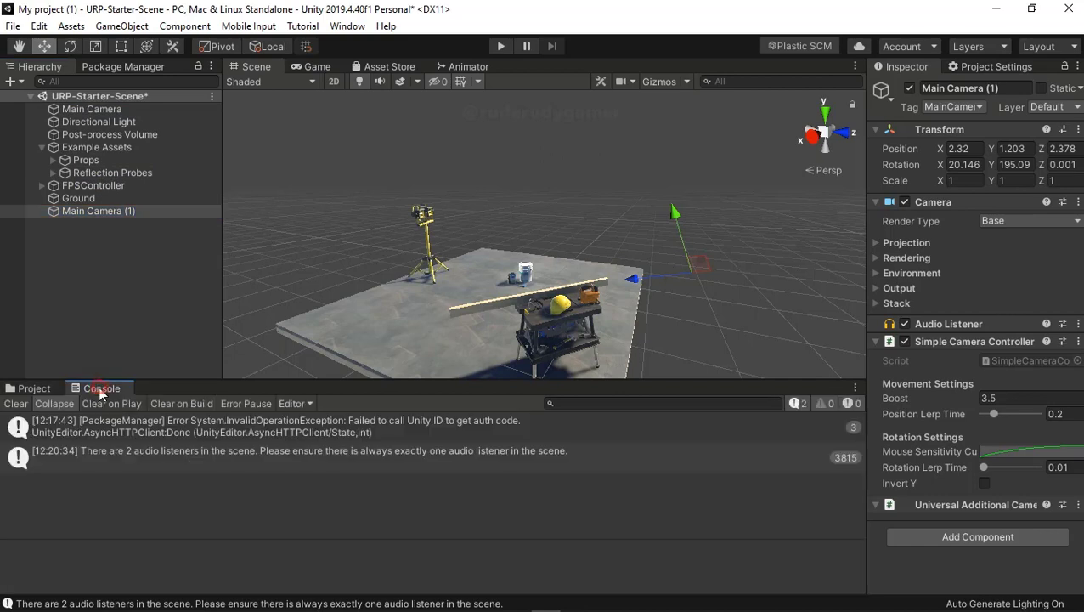
click(14, 404)
click(34, 389)
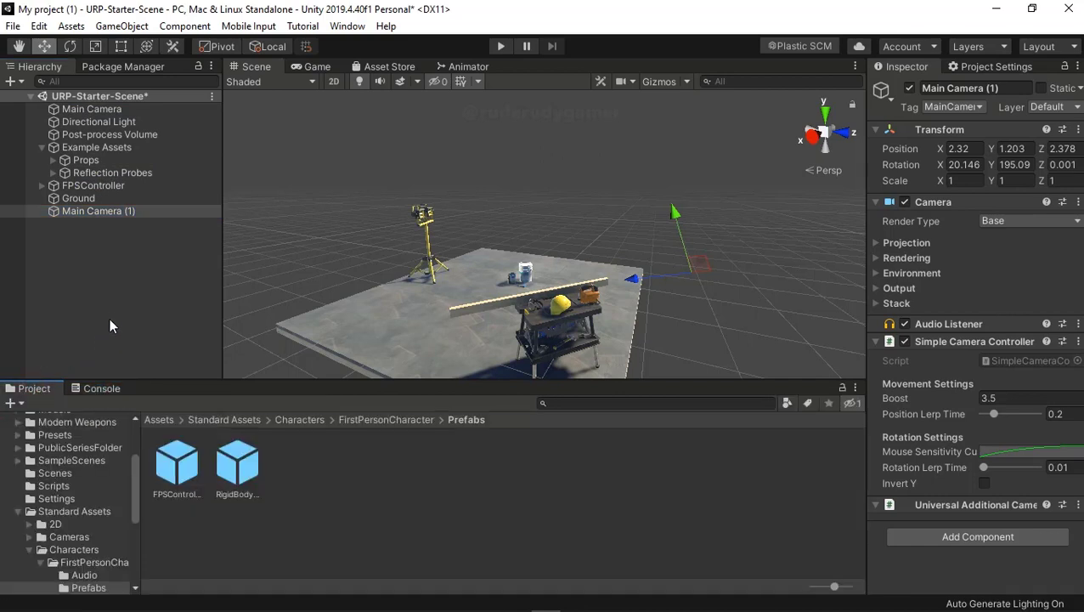
click(157, 420)
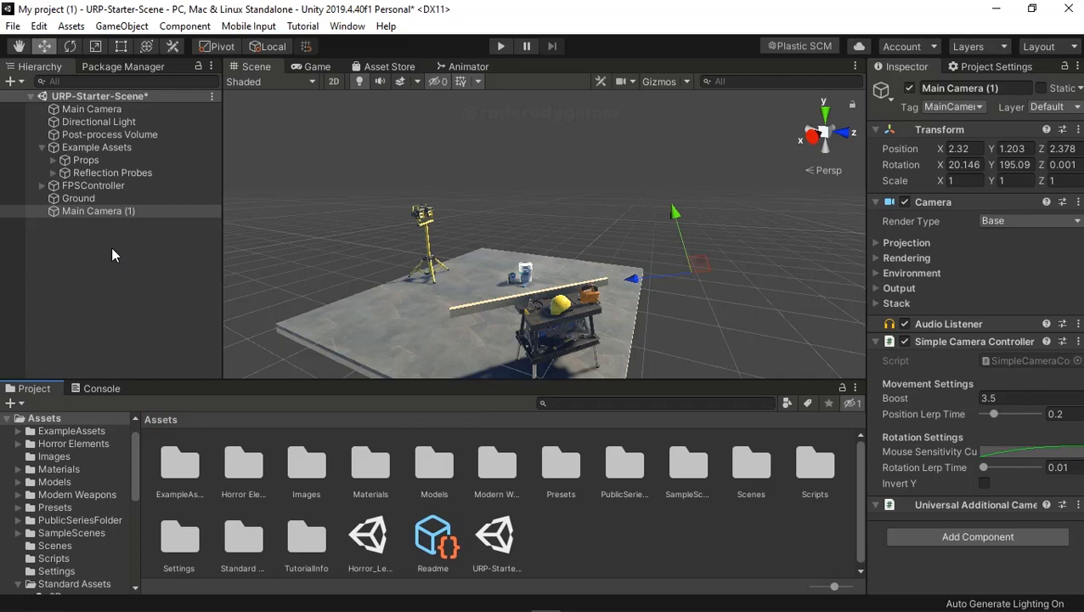
- Delete Main Camera and Main Camera (1) from the Hierarchy, leaving FPSController selected
click(106, 211)
right_click(104, 101)
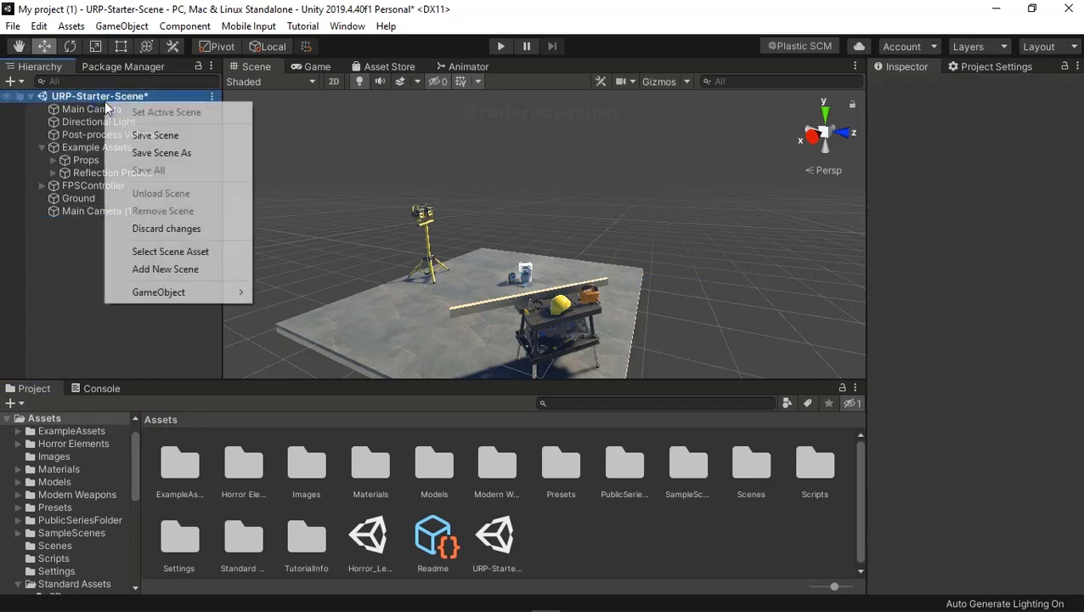
click(100, 109)
right_click(95, 109)
click(146, 195)
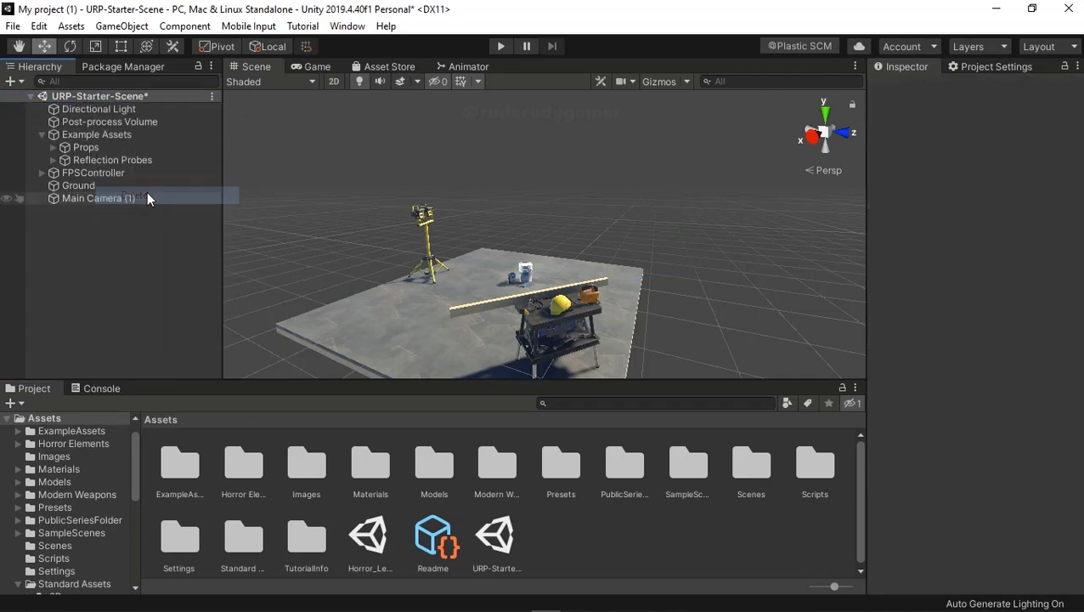
right_click(104, 199)
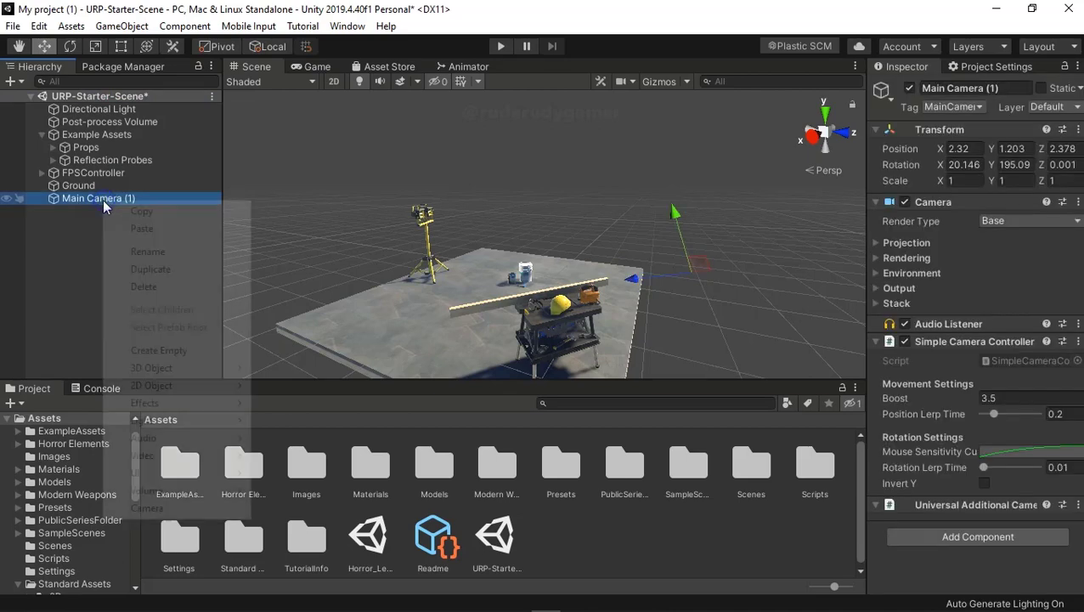
click(149, 287)
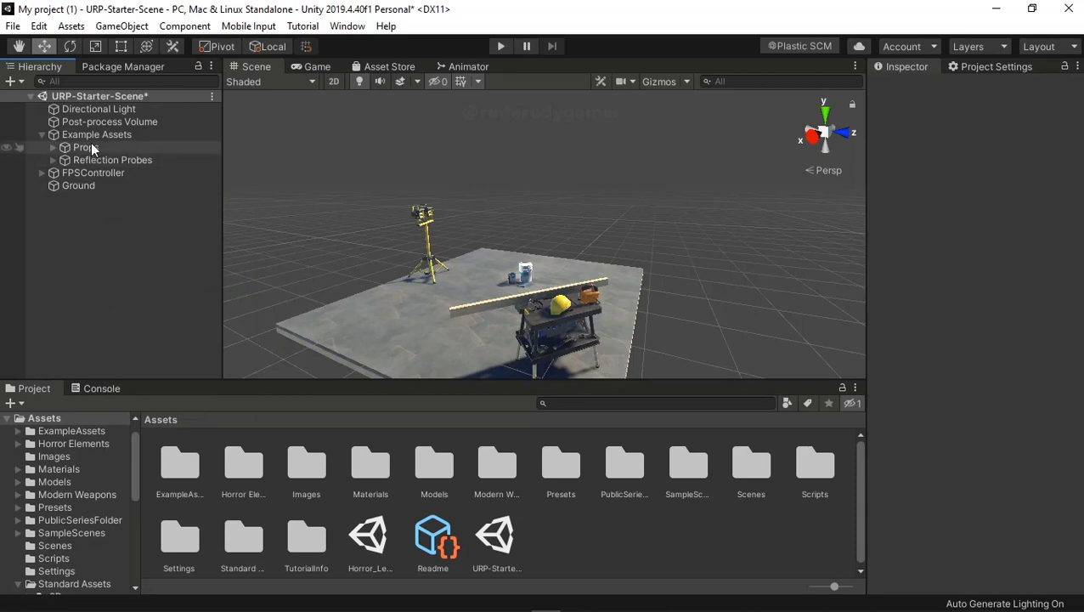
click(98, 171)
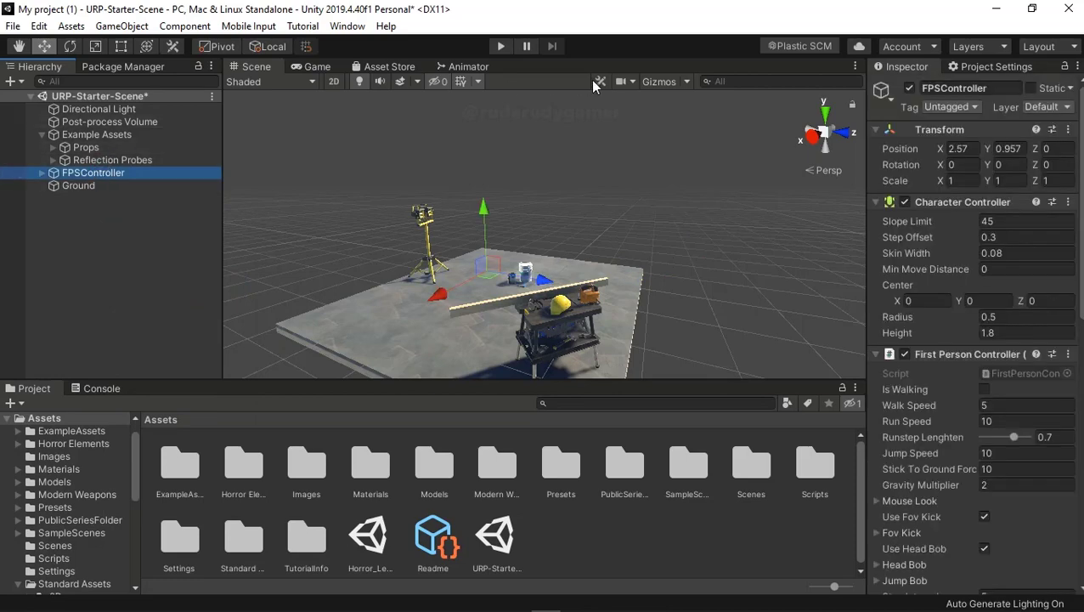
- Turn the scene gizmos back on and scale the FPSController down to 0.6817
click(652, 82)
click(652, 80)
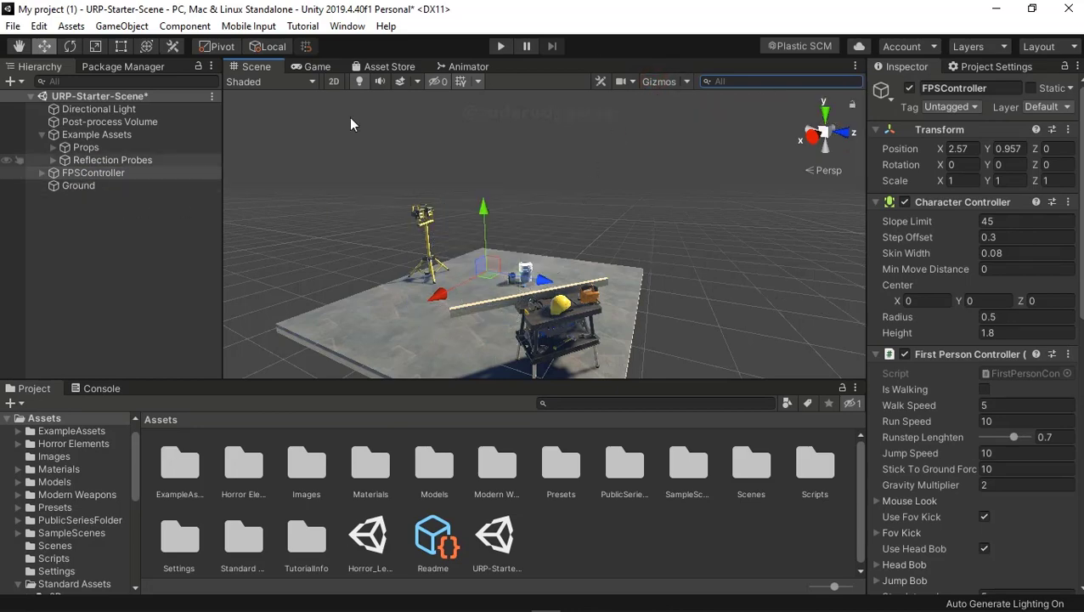
click(658, 81)
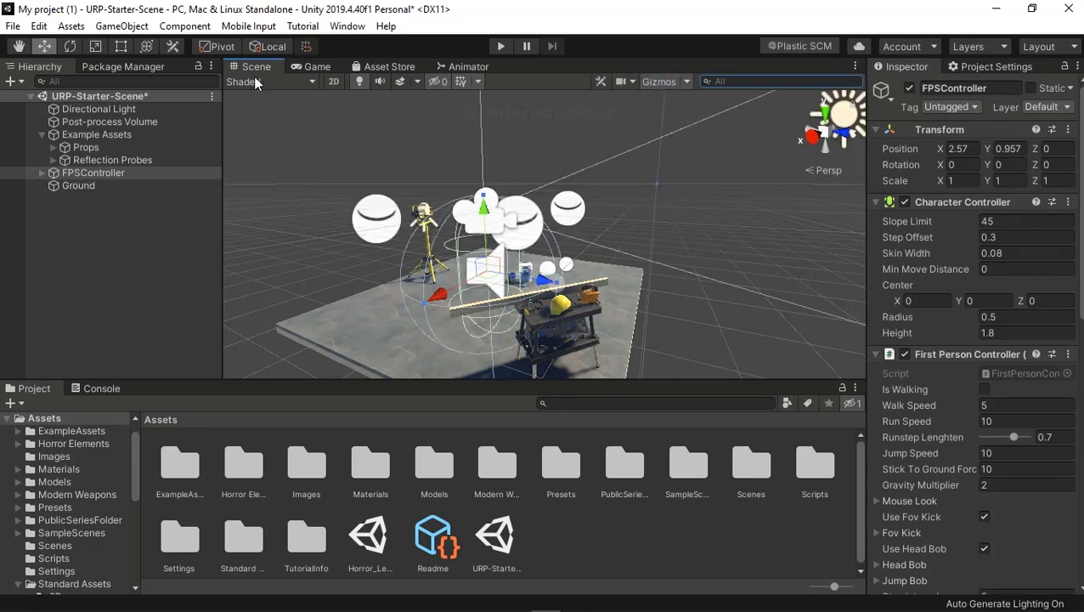
click(95, 46)
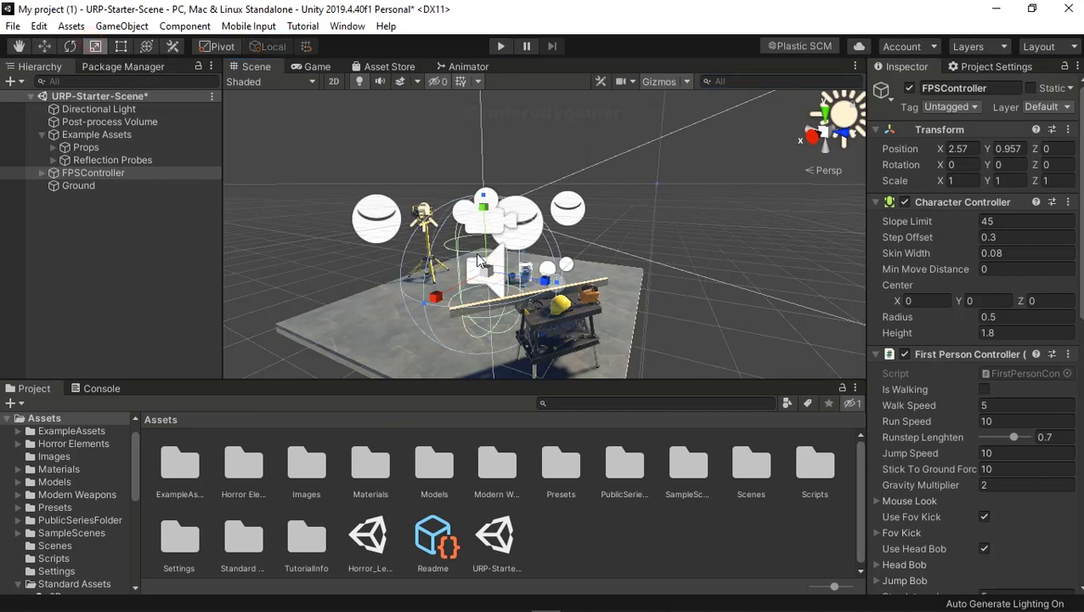
drag(487, 271, 465, 276)
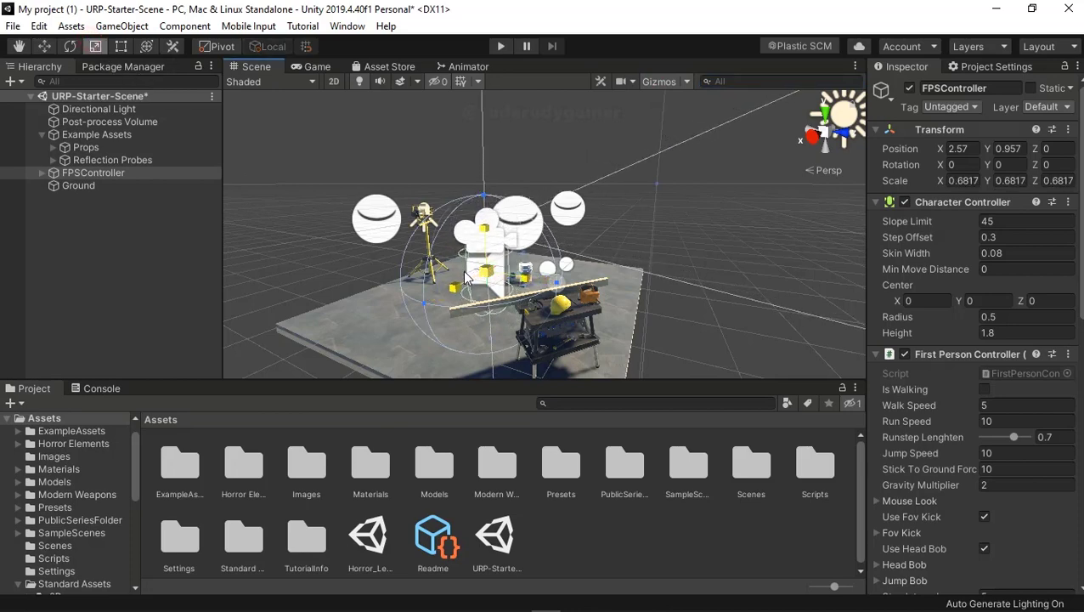
scroll(469, 276, up, 2)
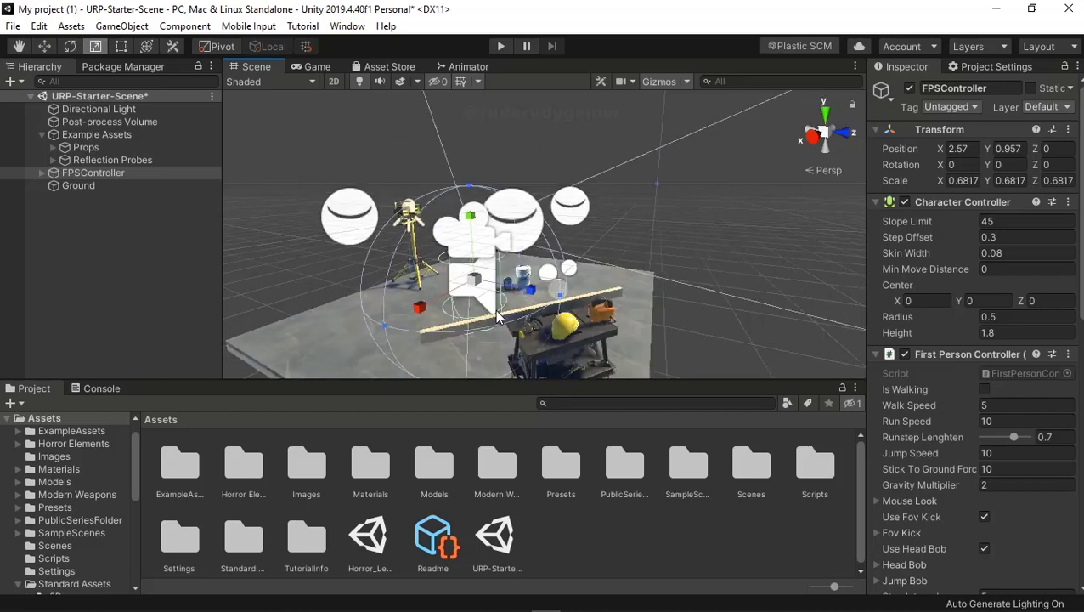
scroll(492, 309, up, 2)
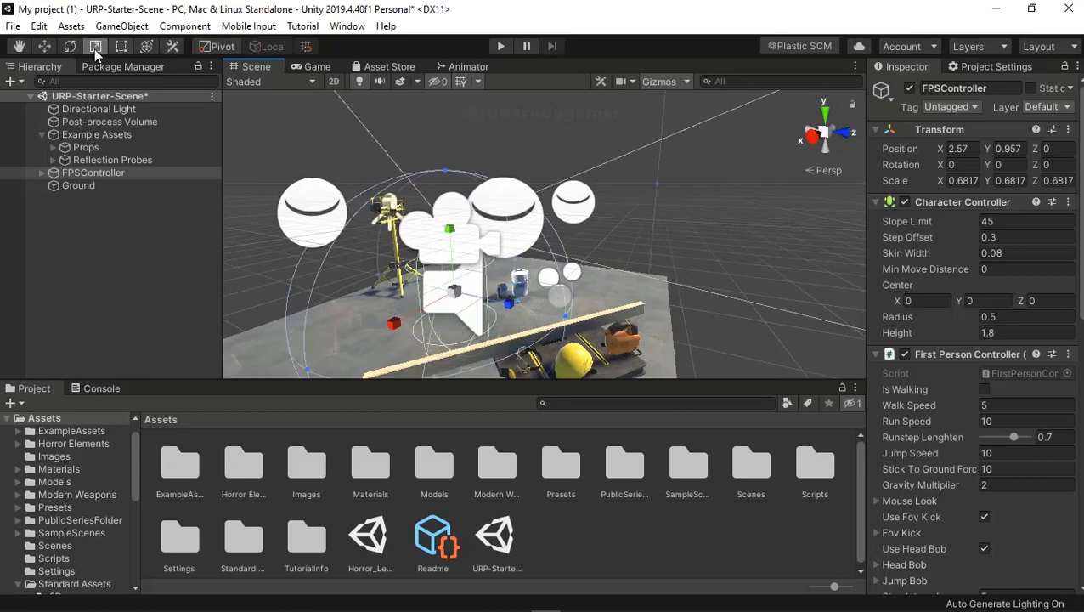
- Lower the FPSController to Y 0.636
click(45, 47)
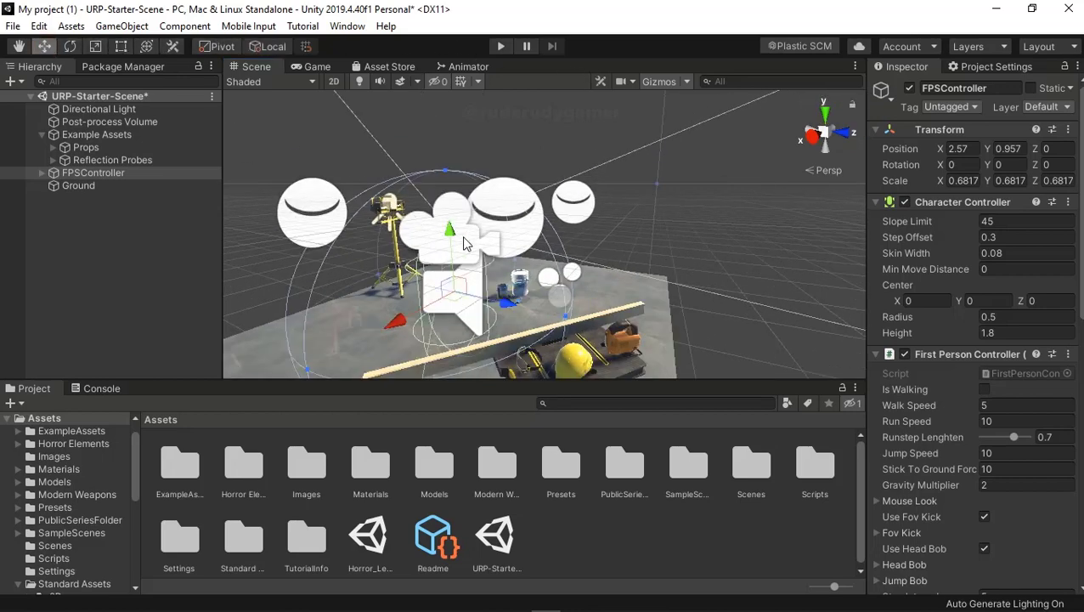
mouse_move(464, 244)
mouse_down()
mouse_move(464, 263)
mouse_move(603, 245)
mouse_move(583, 197)
mouse_up()
drag(571, 118, 569, 124)
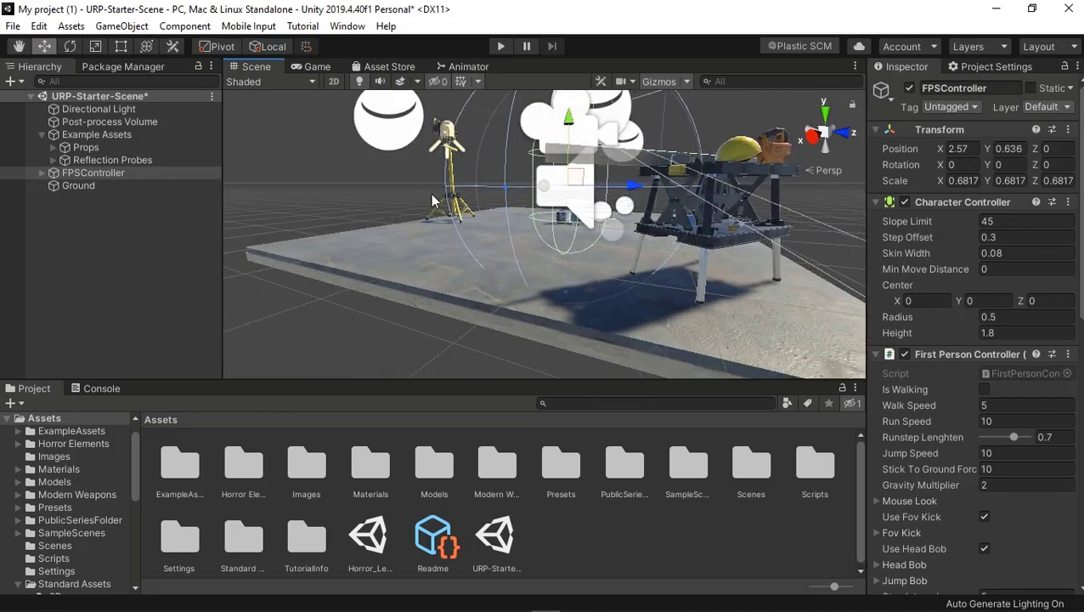
- Scale the Ground up to 4.683 on each axis
scroll(430, 193, down, 5)
mouse_move(429, 192)
alt+mouse_down()
mouse_move(474, 236)
mouse_move(469, 269)
alt+mouse_up()
click(442, 252)
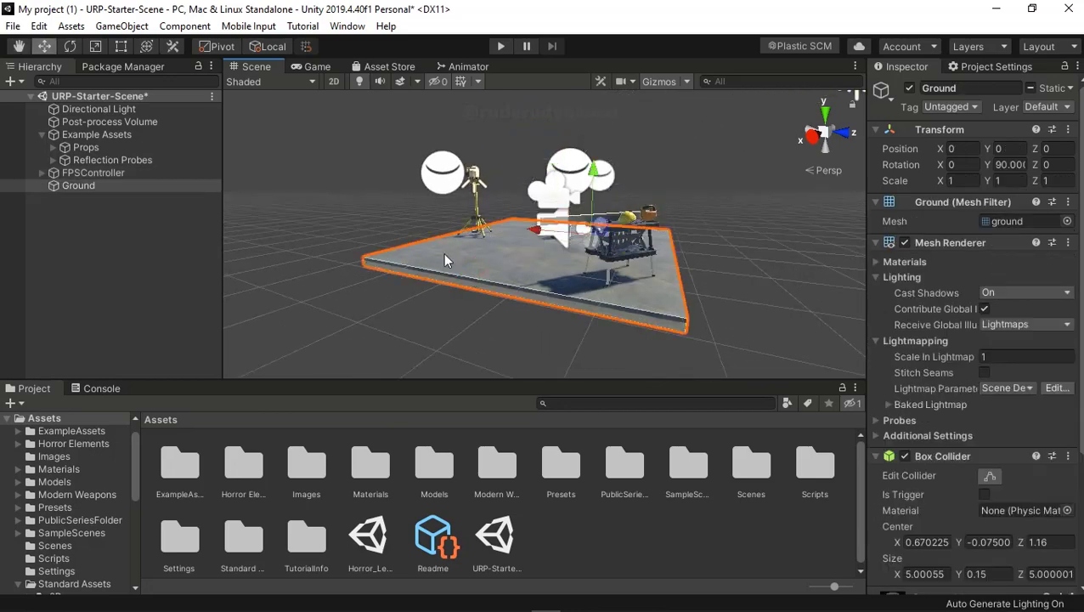
key(r)
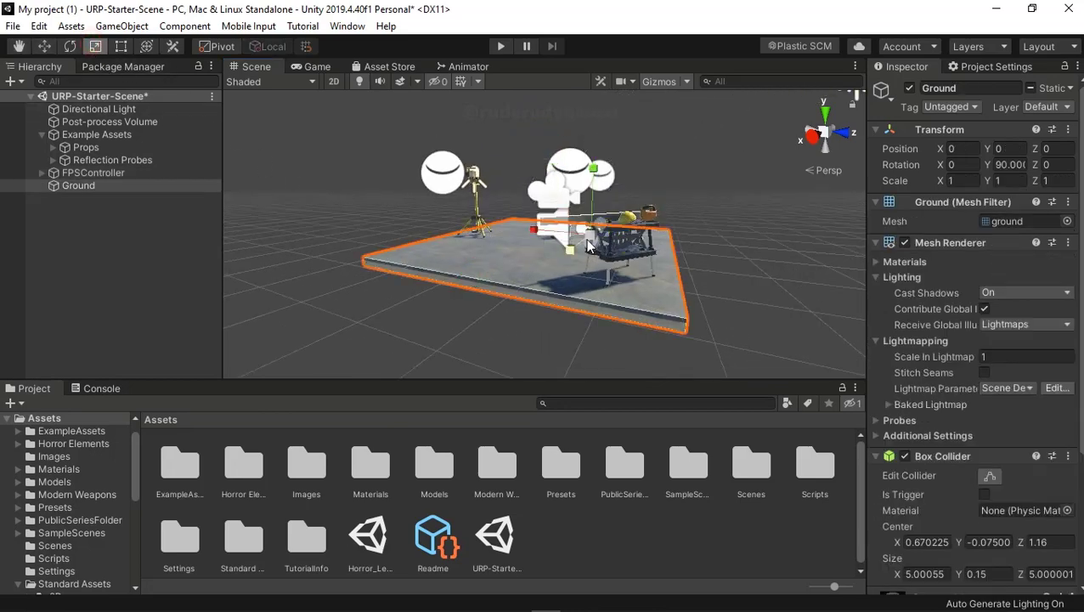
drag(588, 245, 868, 322)
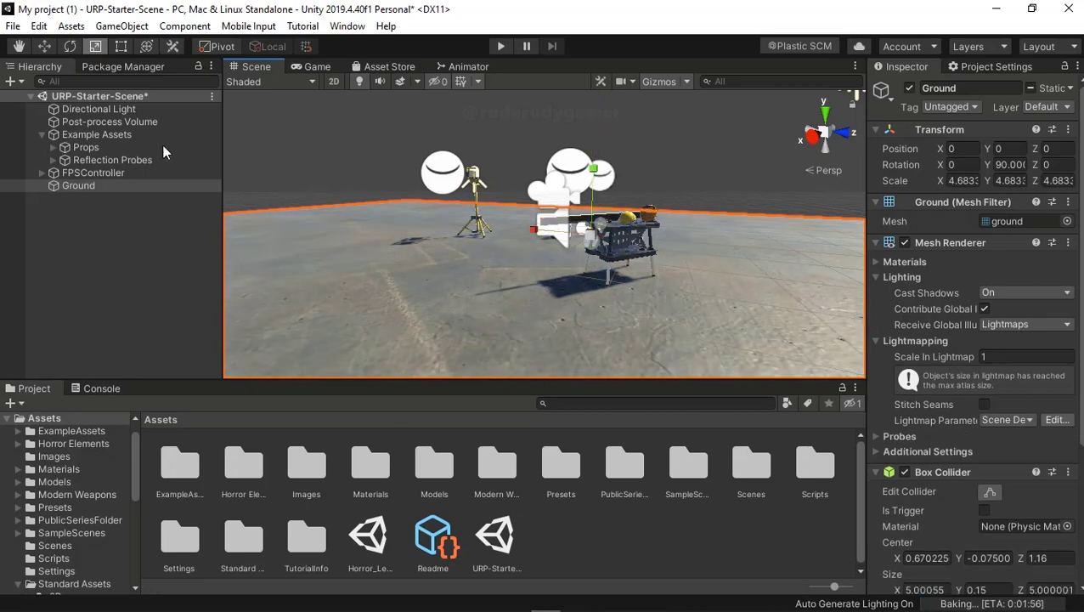
- Select FPSController and frame it in the Scene view
click(111, 175)
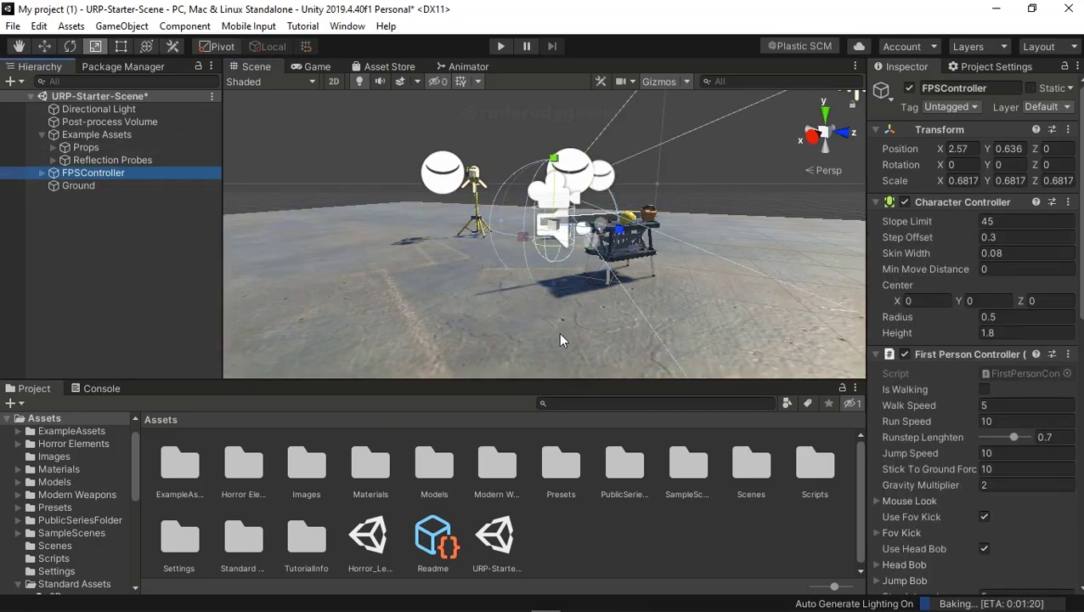
middle_drag(558, 333, 554, 293)
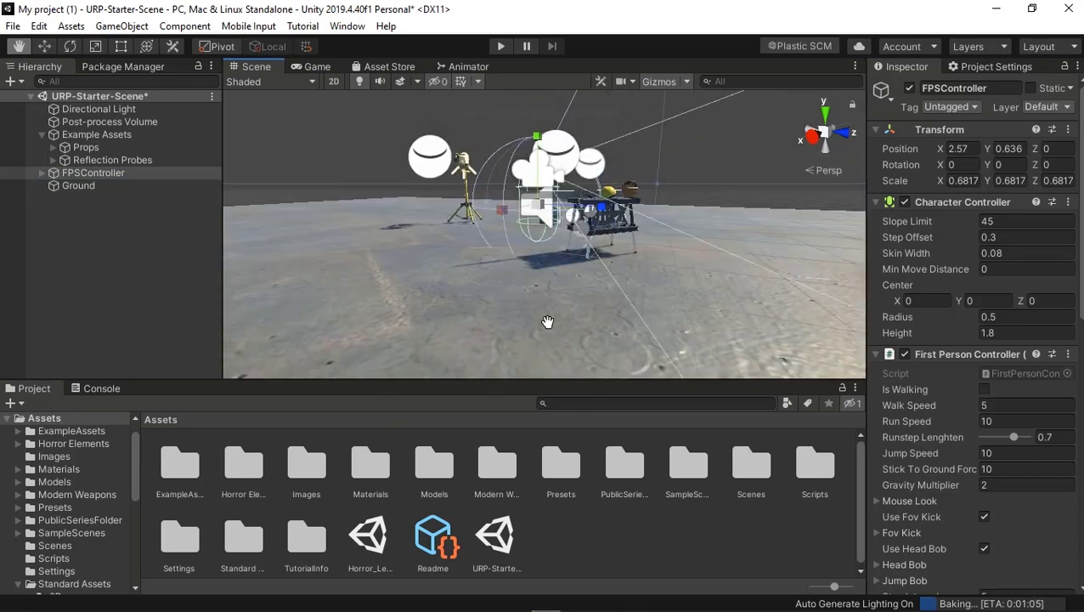
key(f)
click(498, 46)
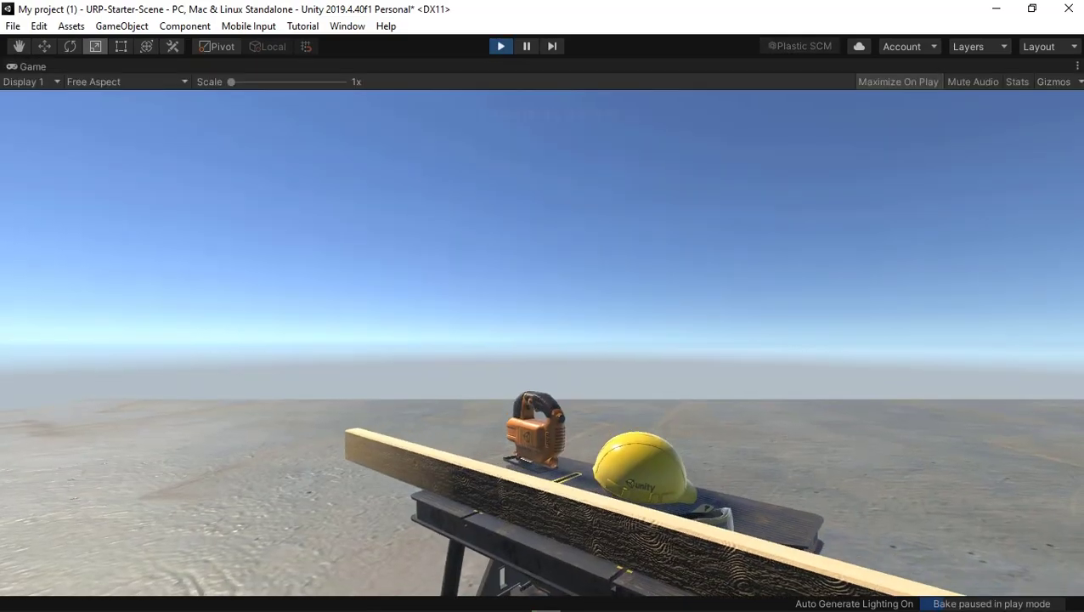
key(w)
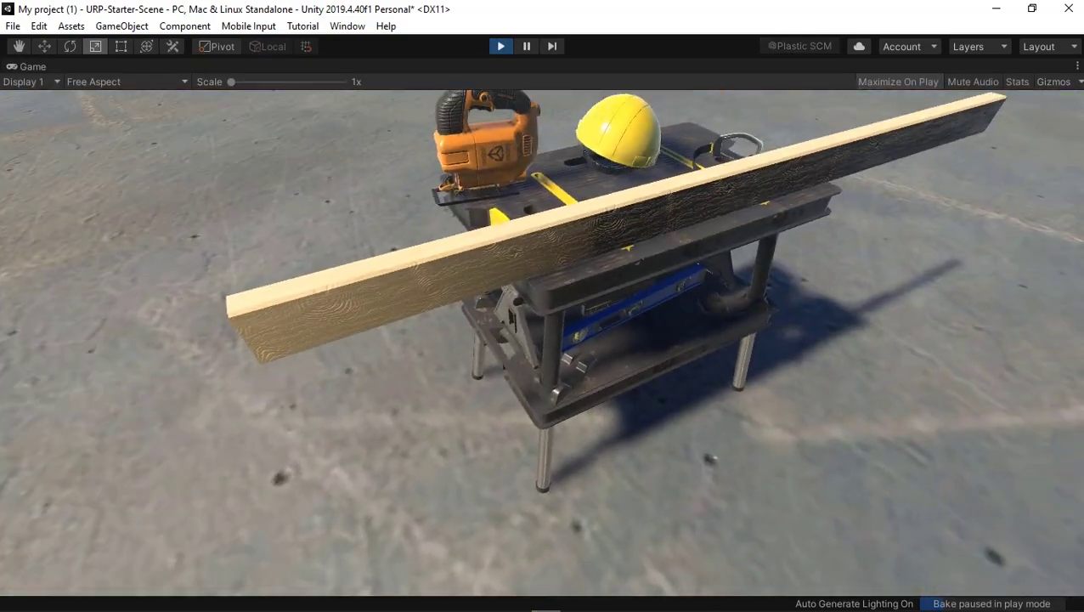
key(w)
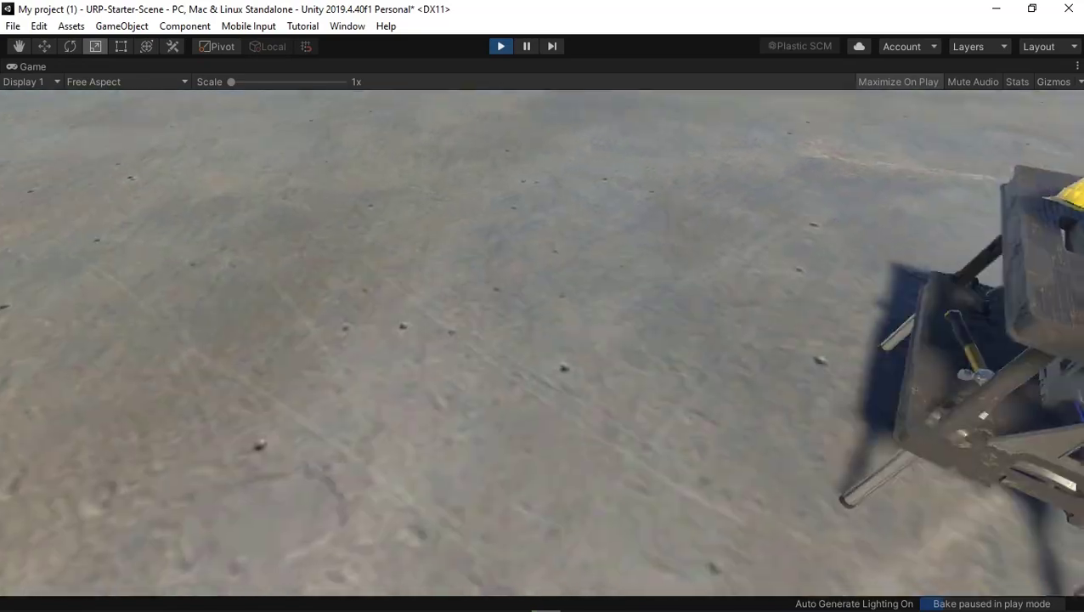
key(w)
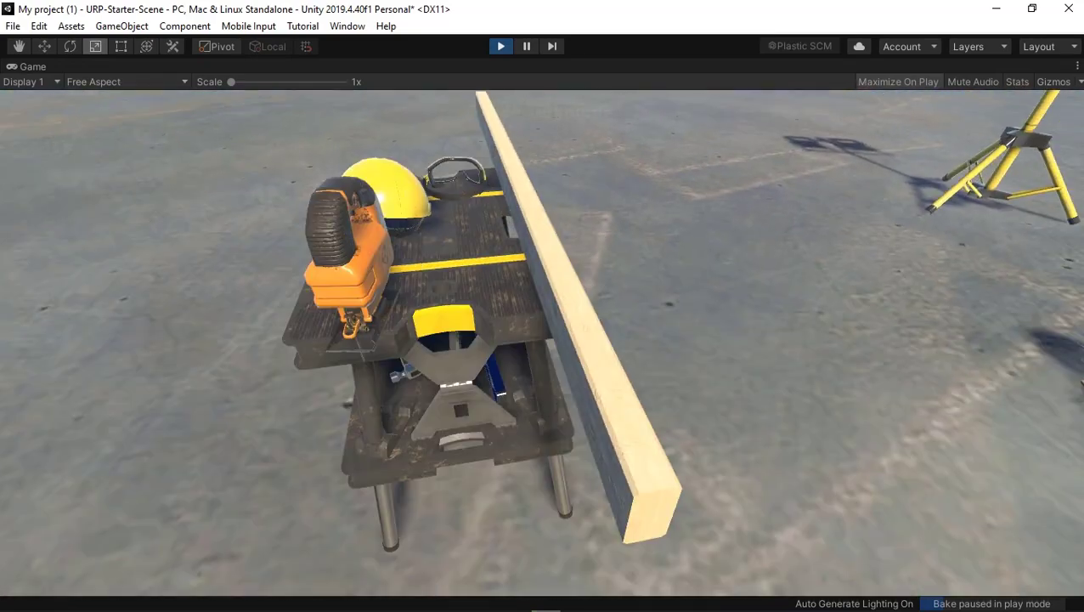
key(w)
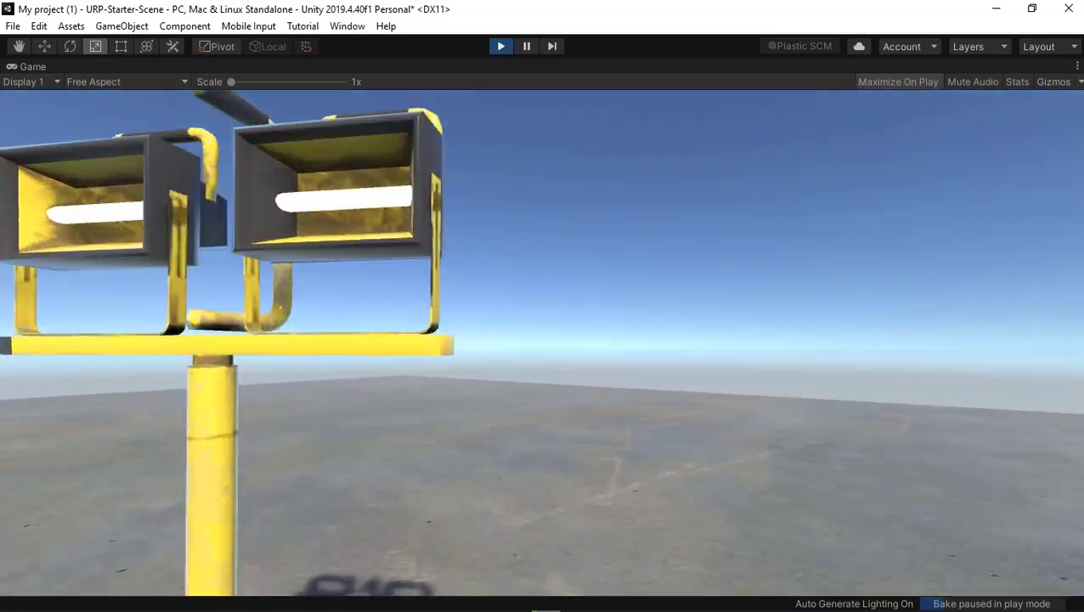
key(w)
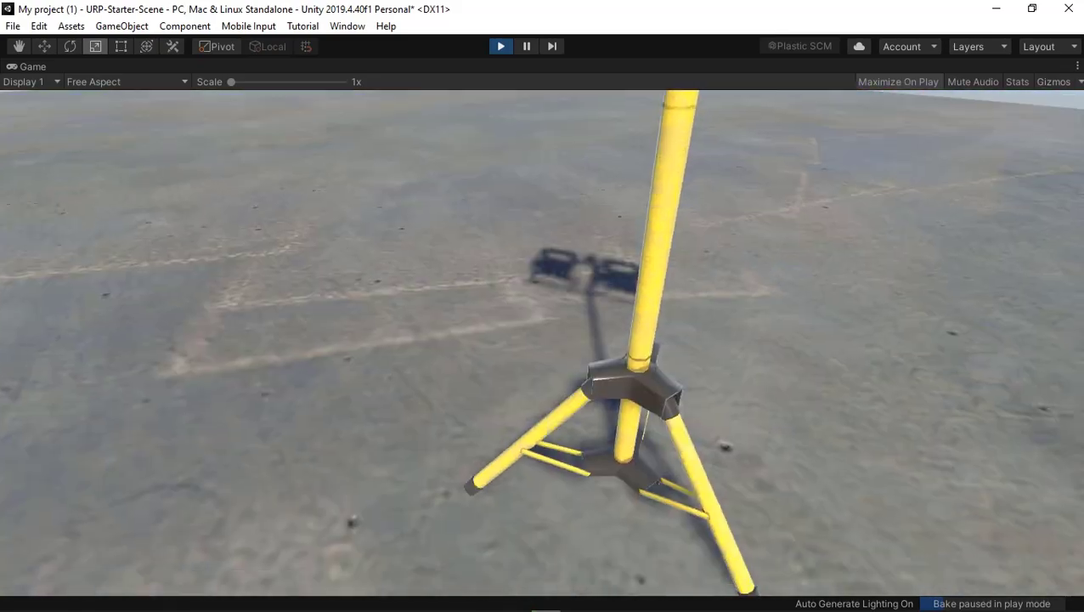
key(w)
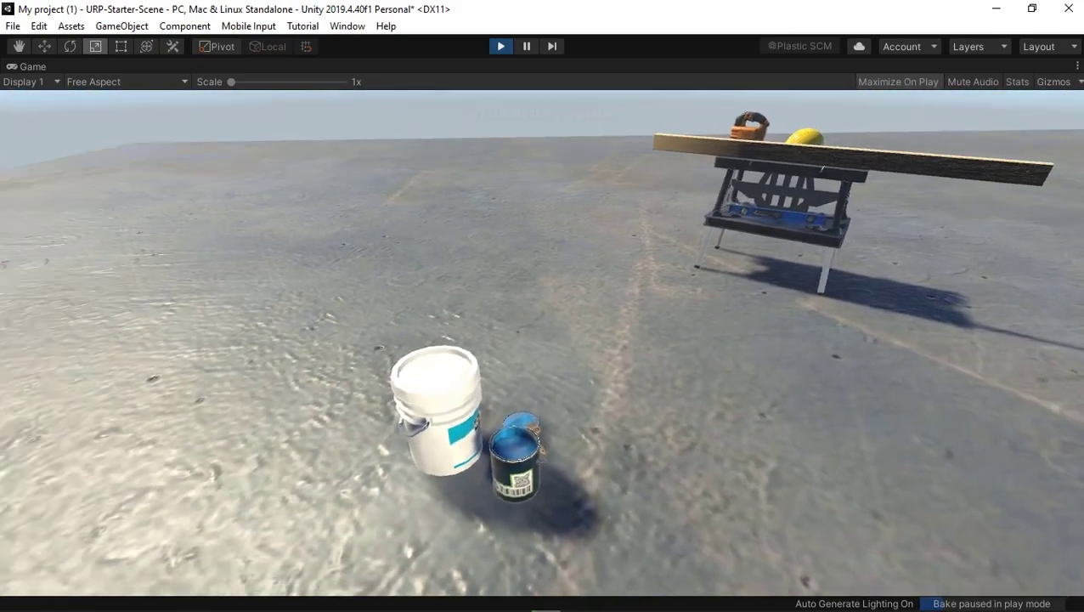
key(w)
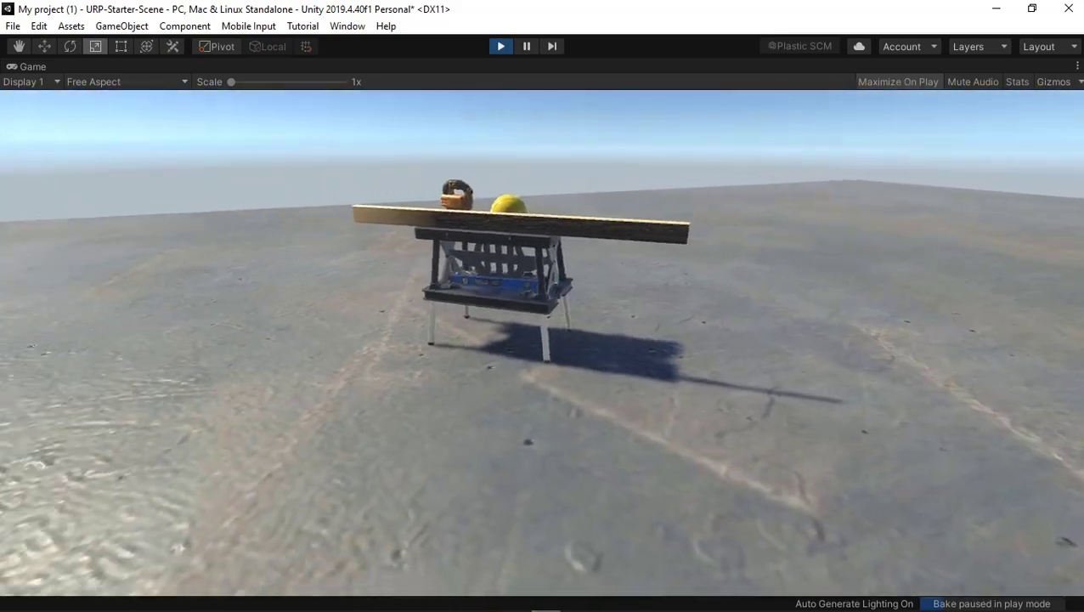
key(w)
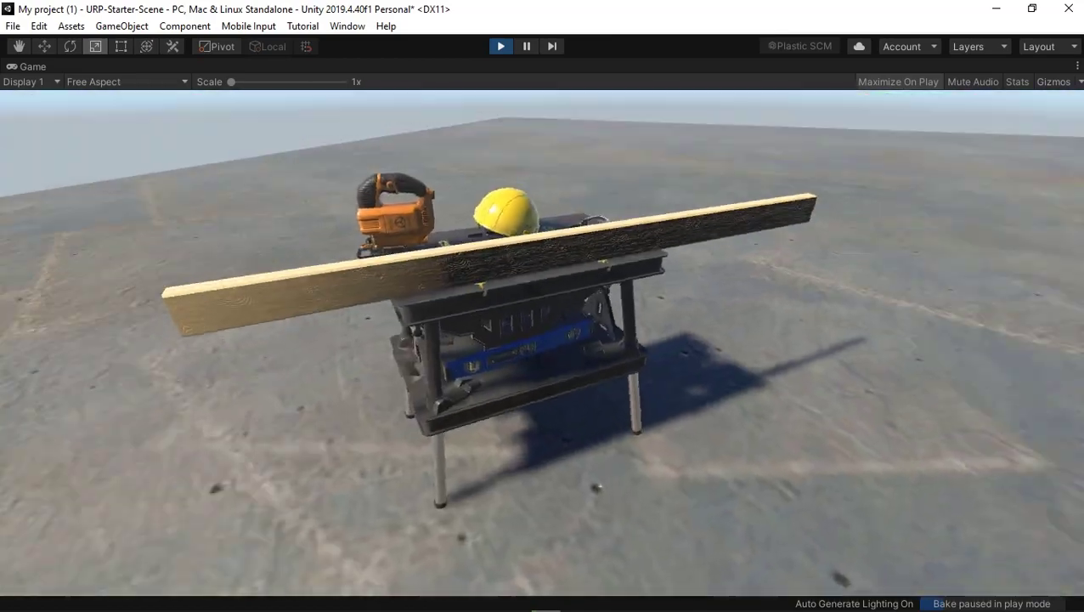
key(w)
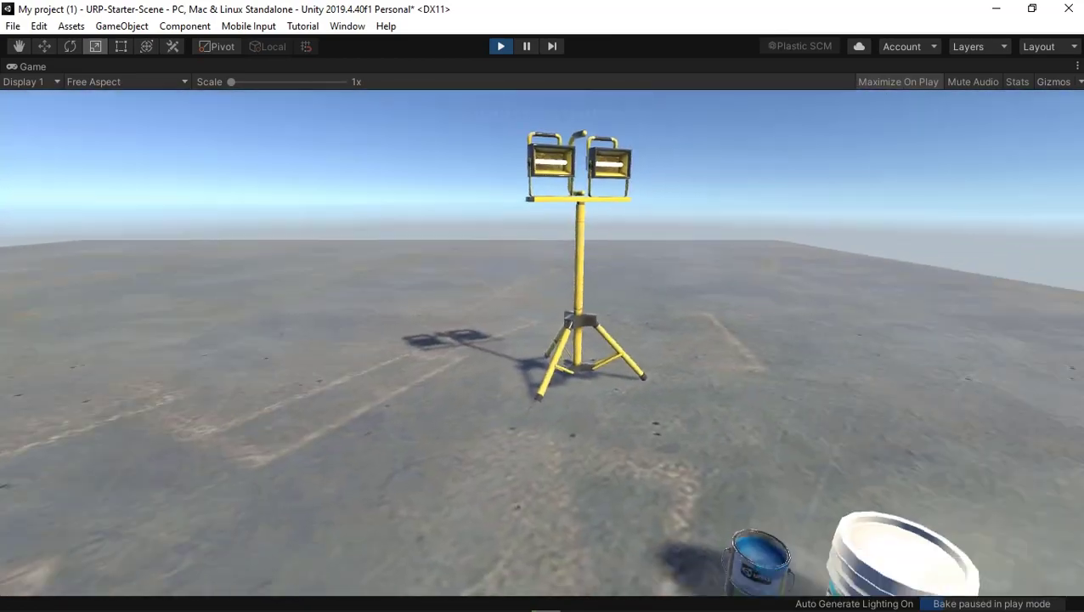
key(Escape)
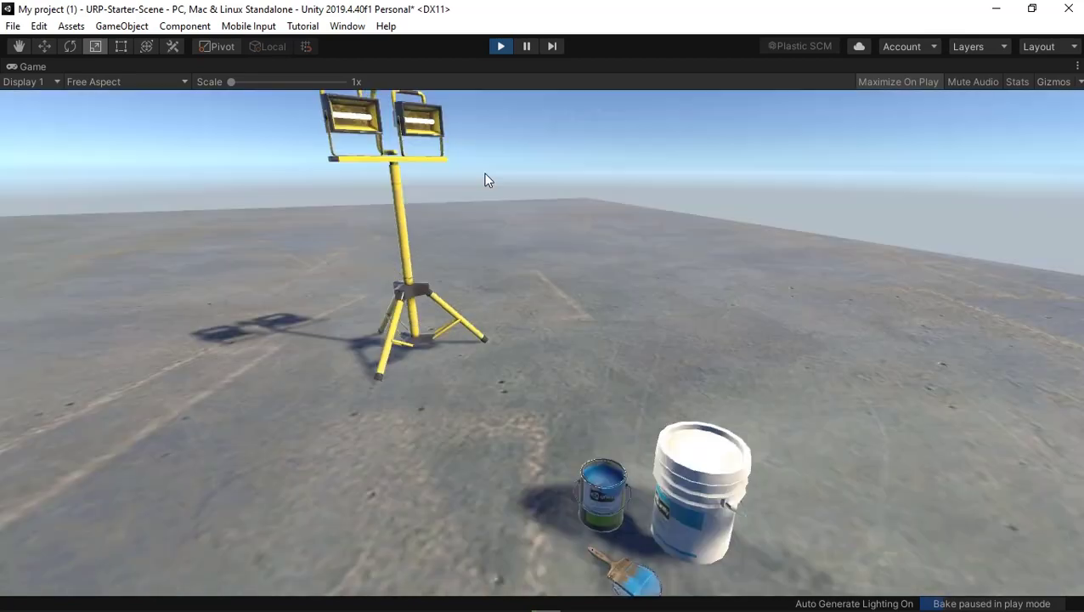
click(501, 47)
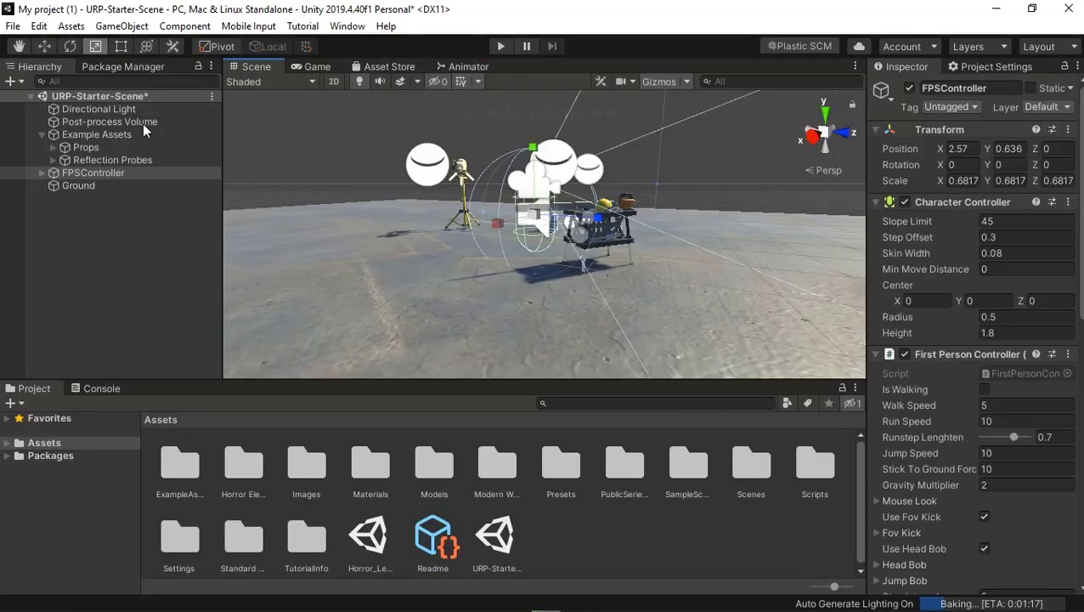
- Raise the FirstPersonCharacter camera to Y 1.17
click(41, 172)
click(104, 199)
click(108, 186)
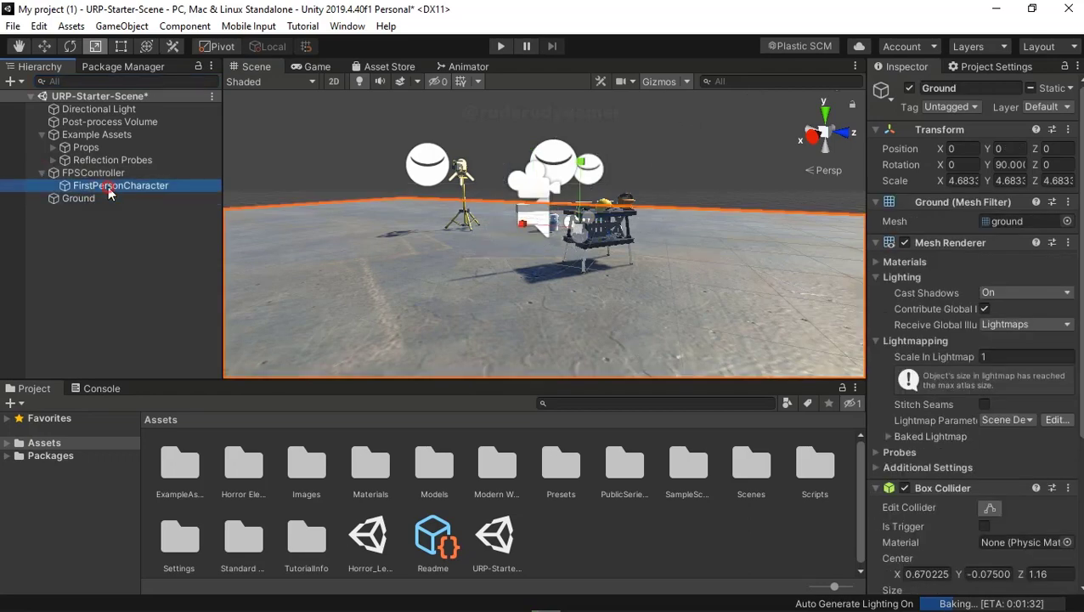
click(49, 47)
drag(529, 114, 532, 86)
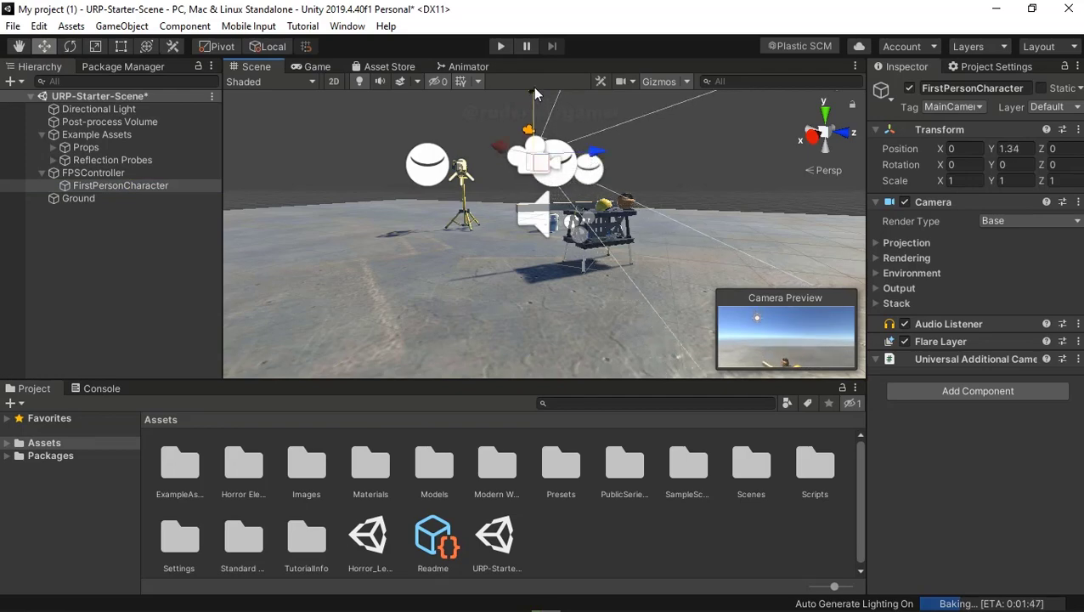
- Play-test walking past the workbench, work light and paint buckets, then stop play mode
click(504, 46)
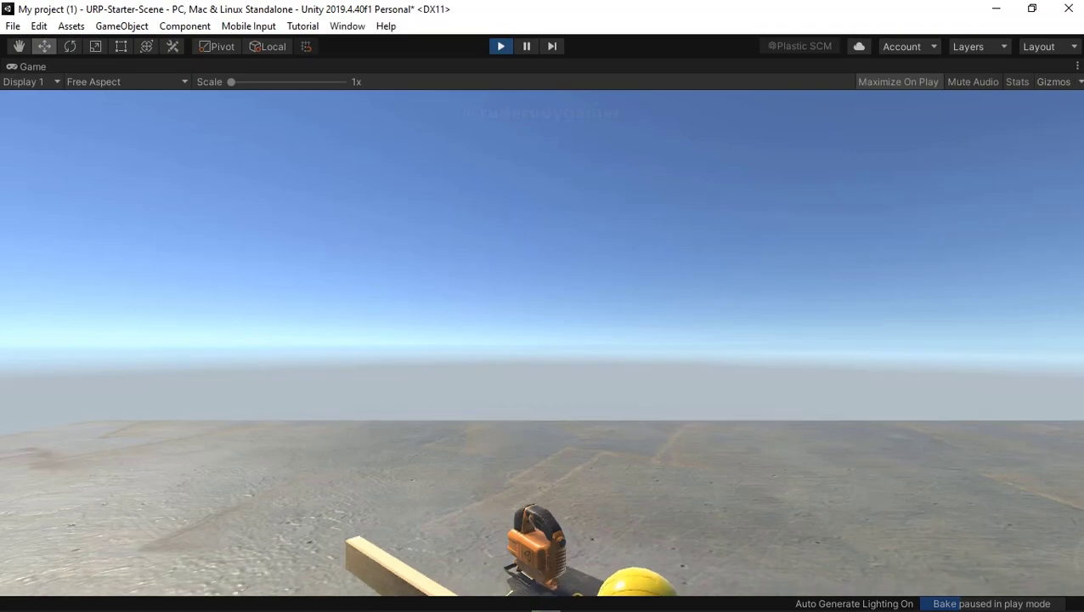
key(w)
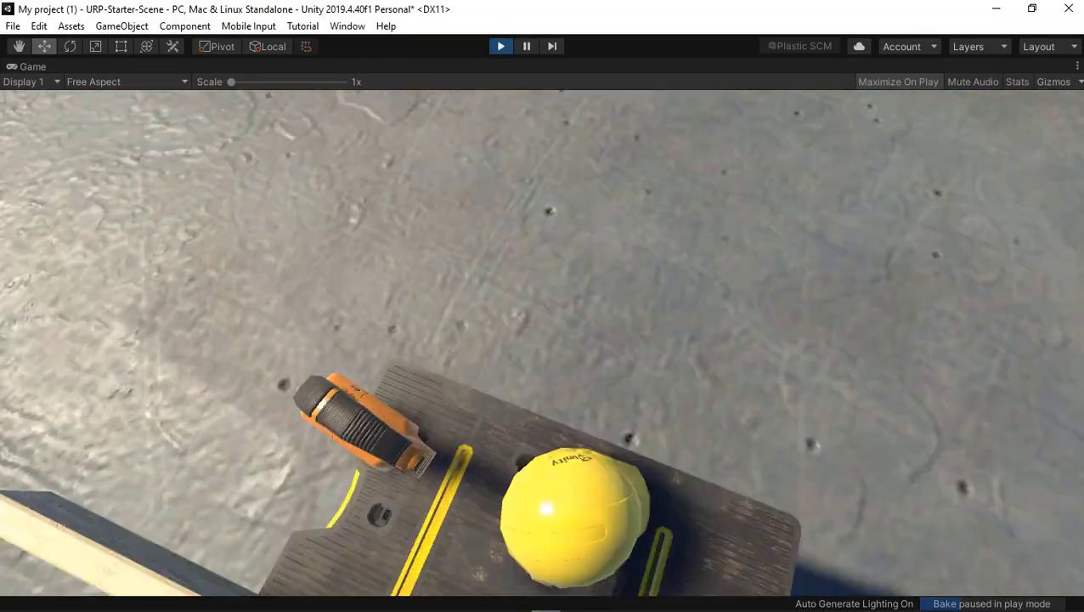
key(s)
key(w)
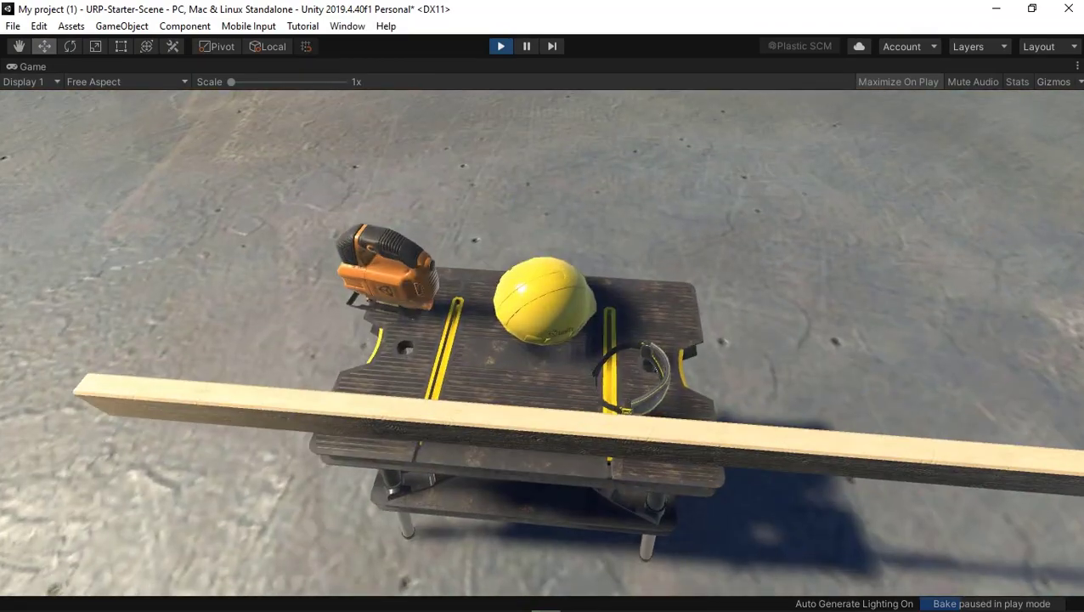
key(w)
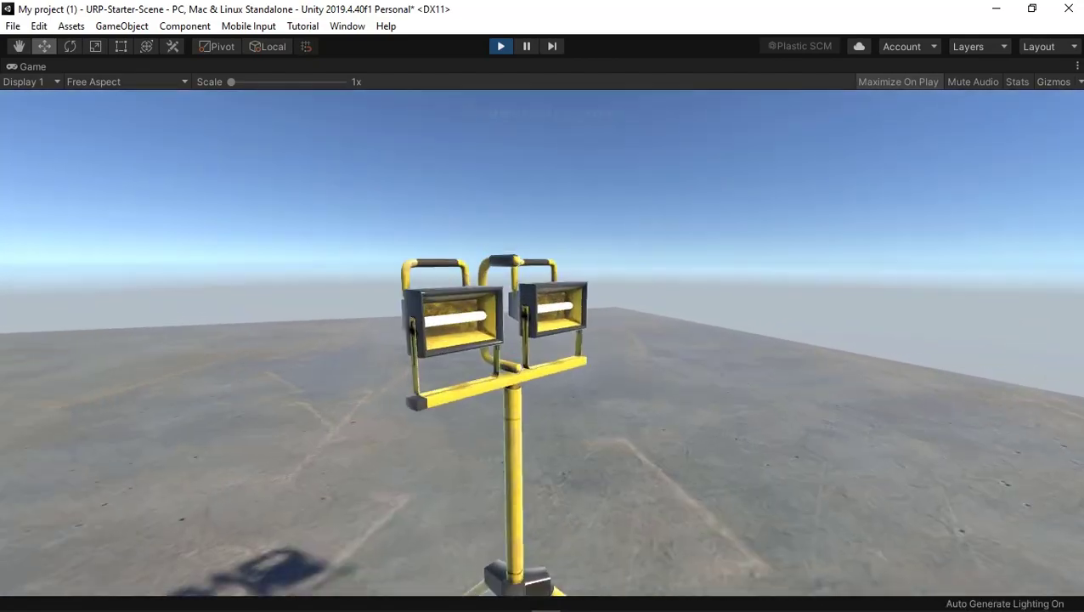
key(w)
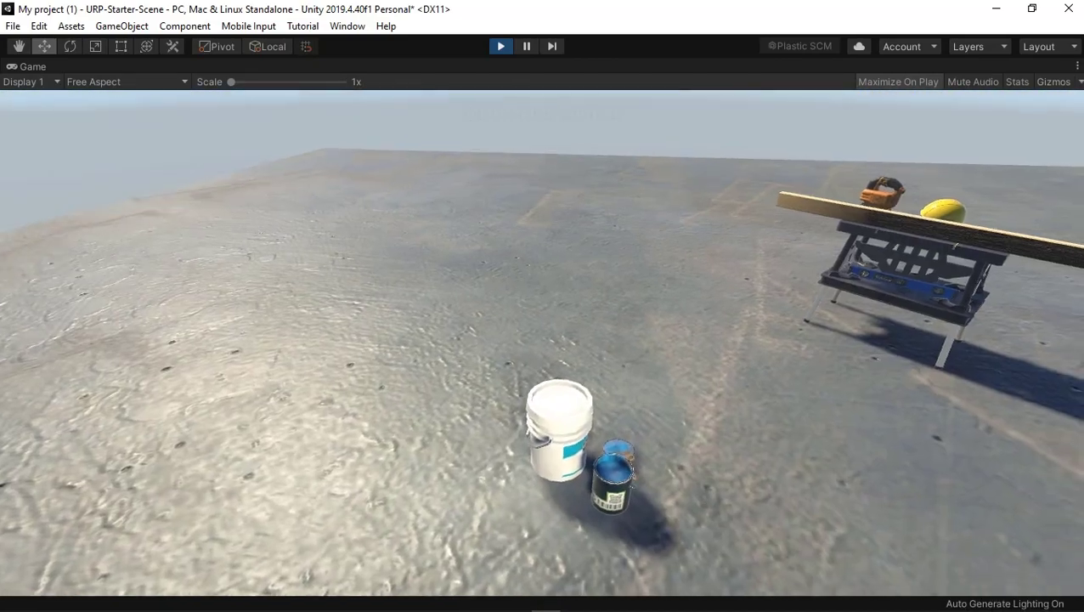
key(w)
key(w)
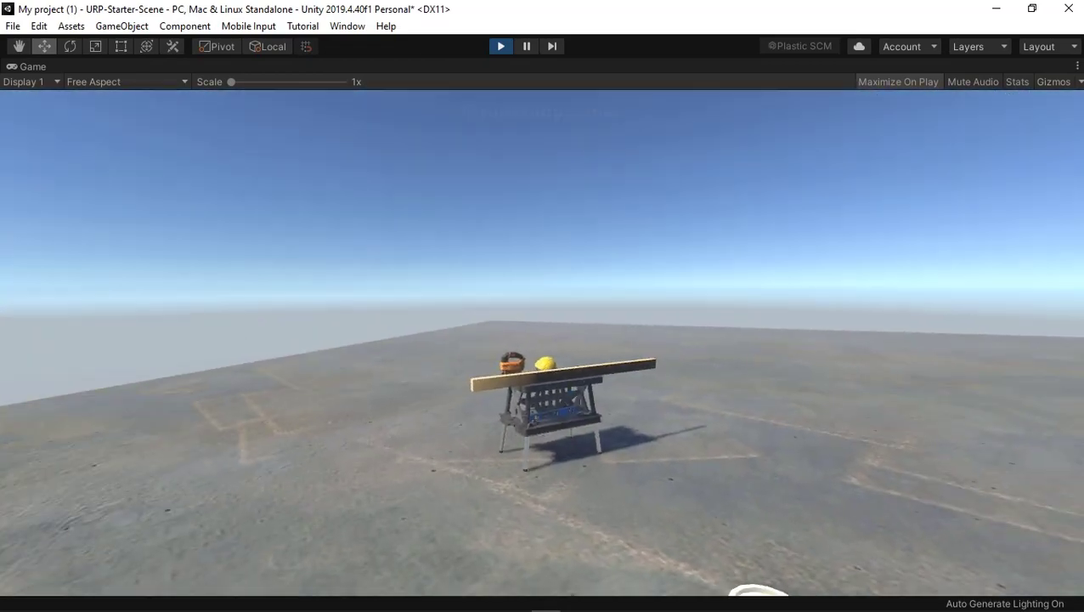
key(w)
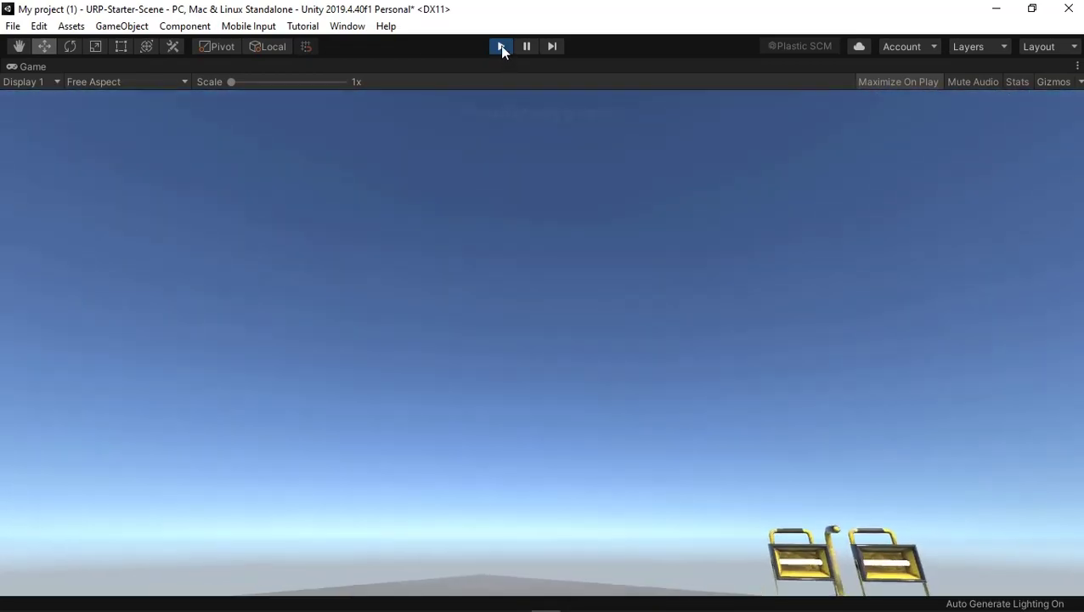
click(500, 45)
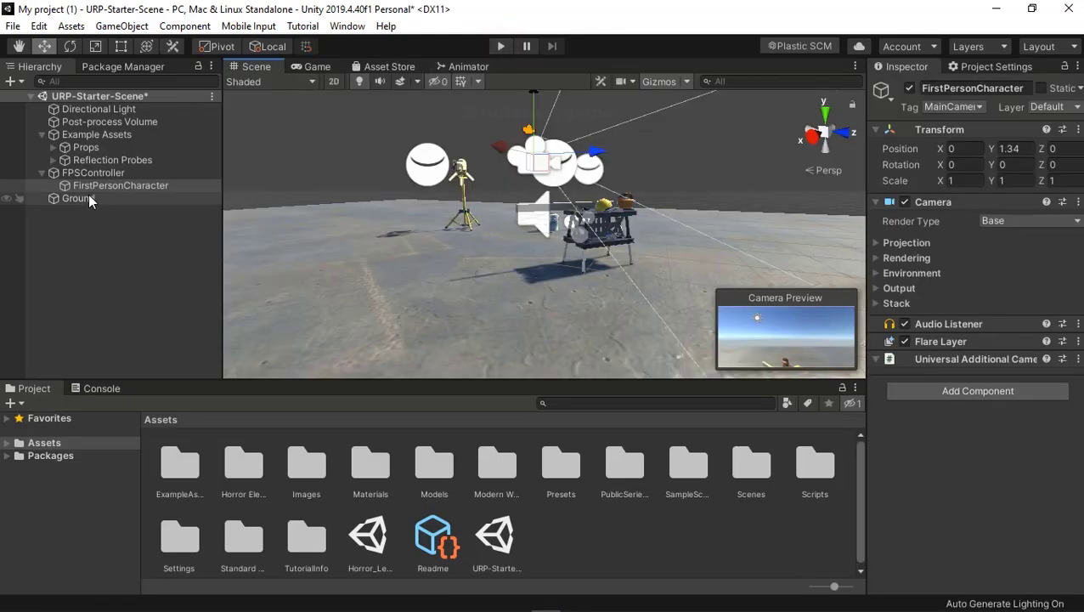
- Delete the Example Assets group along with its Props and Reflection Probes
right_click(84, 162)
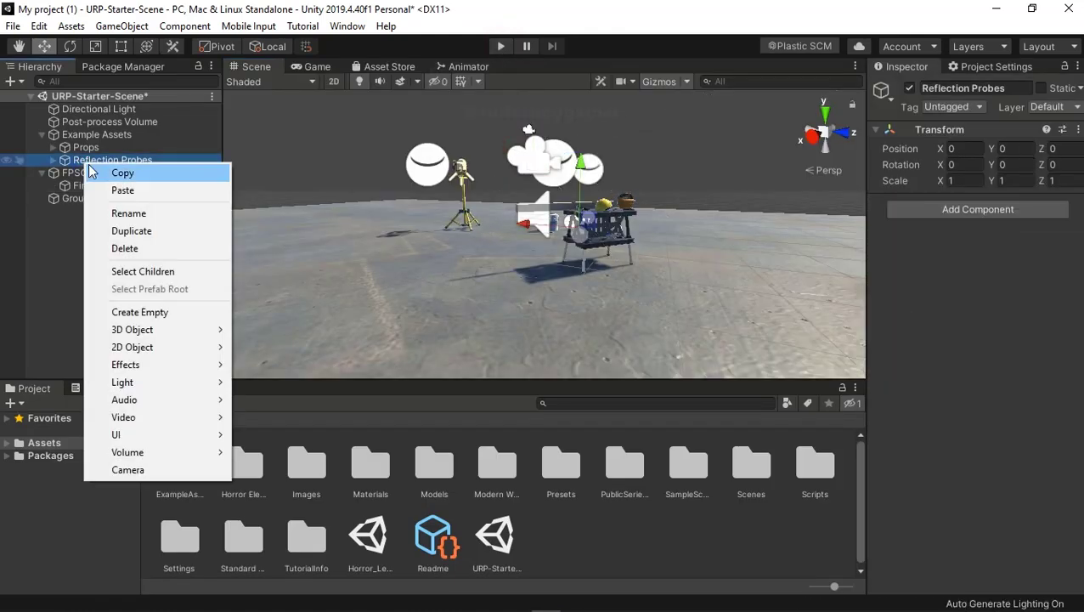
click(85, 149)
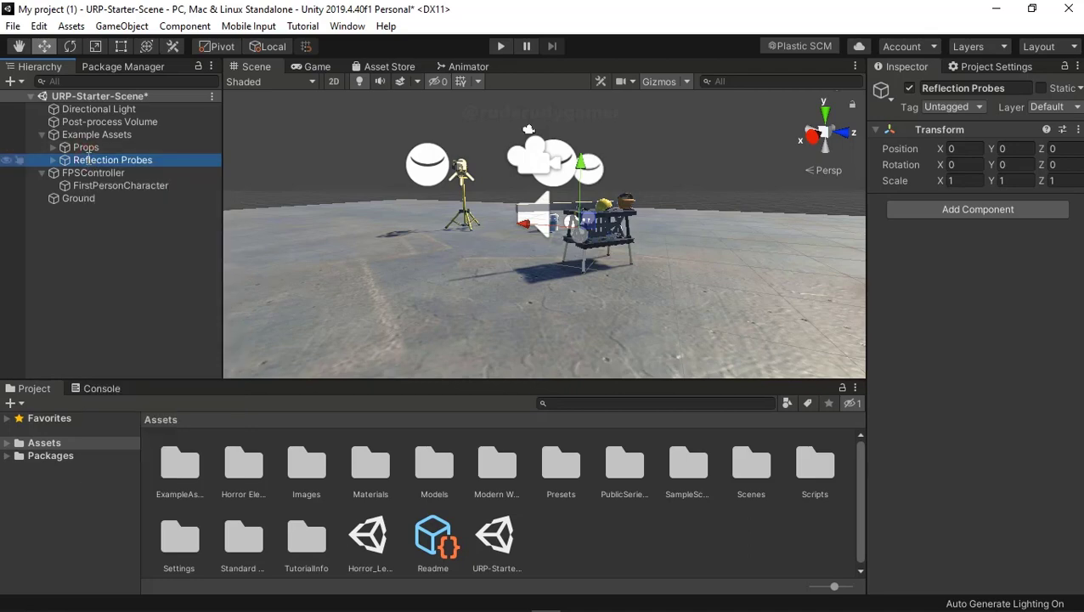
click(88, 155)
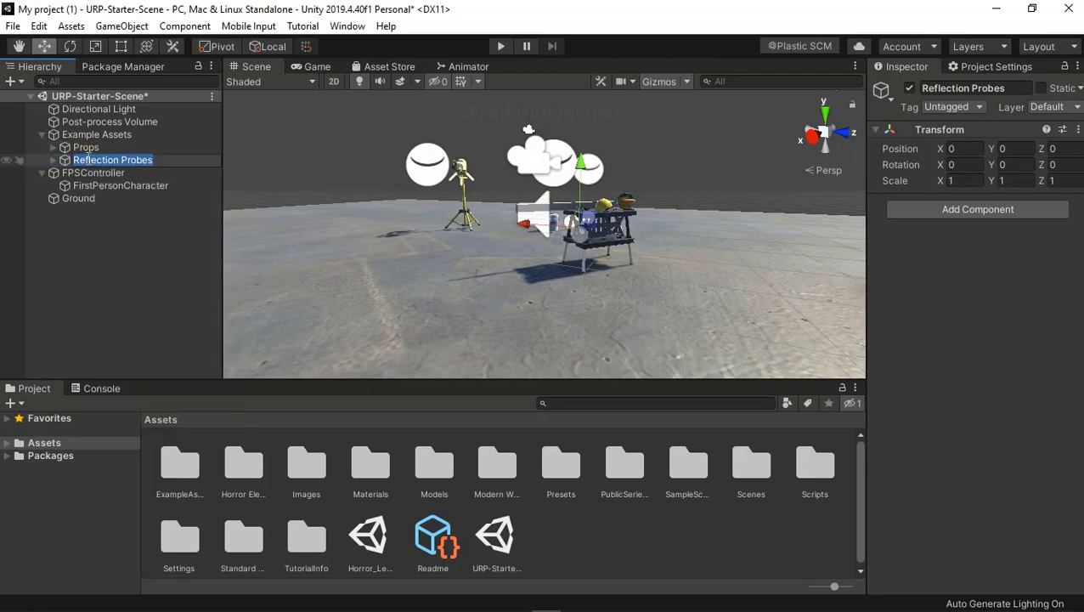
click(96, 277)
click(91, 138)
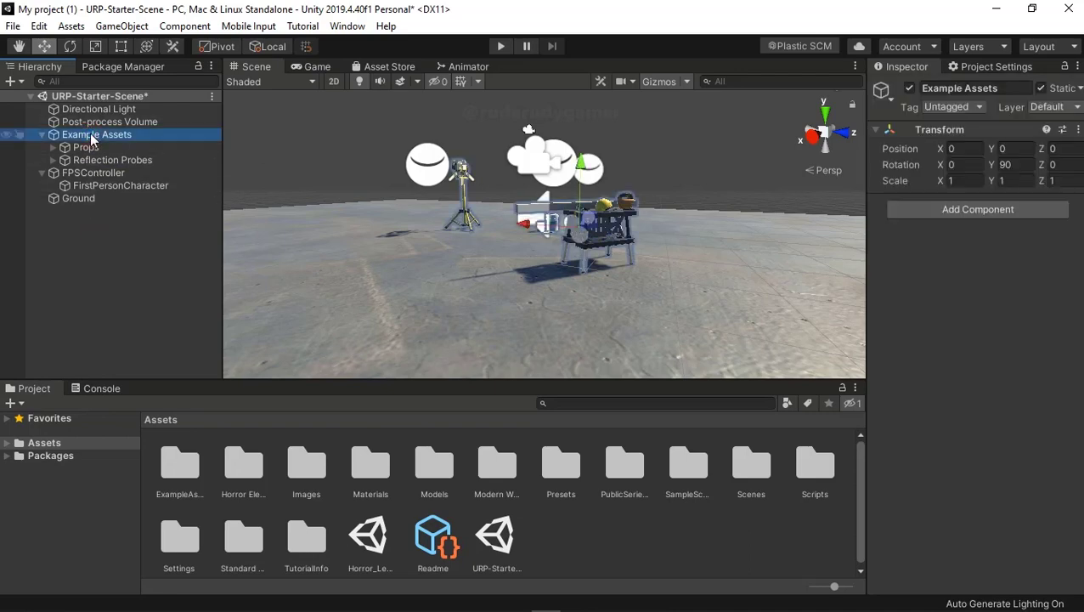
right_click(91, 140)
click(146, 218)
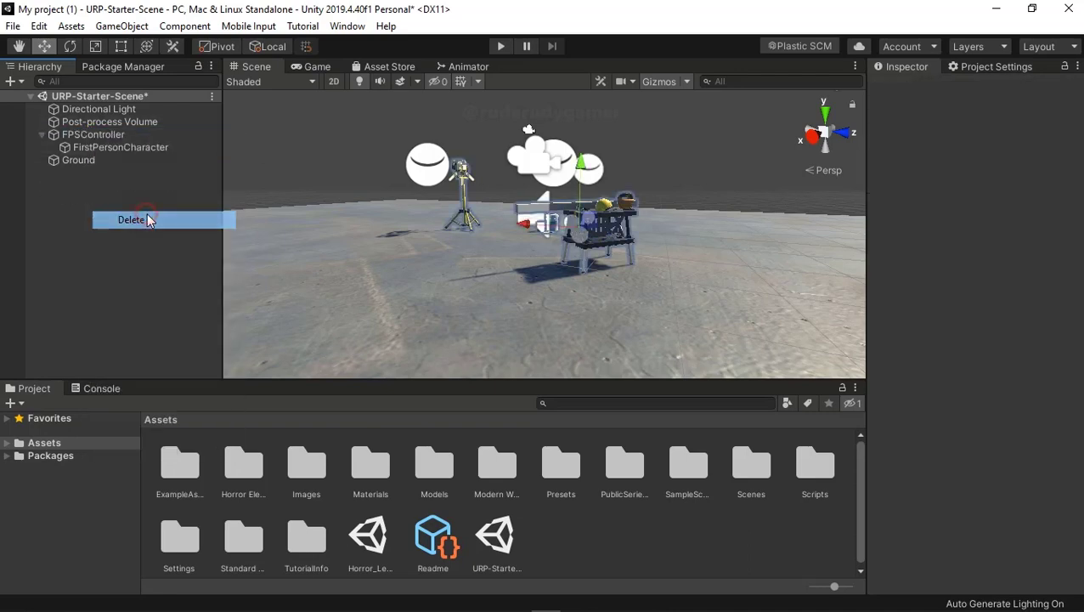
- Collapse FPSController and check Post-process Volume, Ground and FPSController in the Hierarchy
click(40, 135)
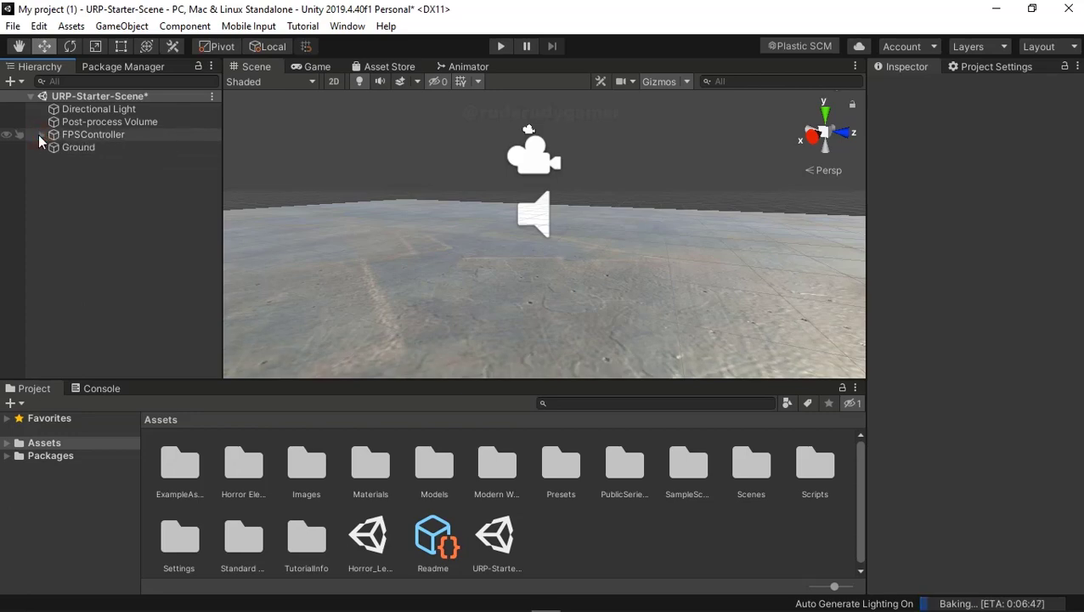
click(94, 123)
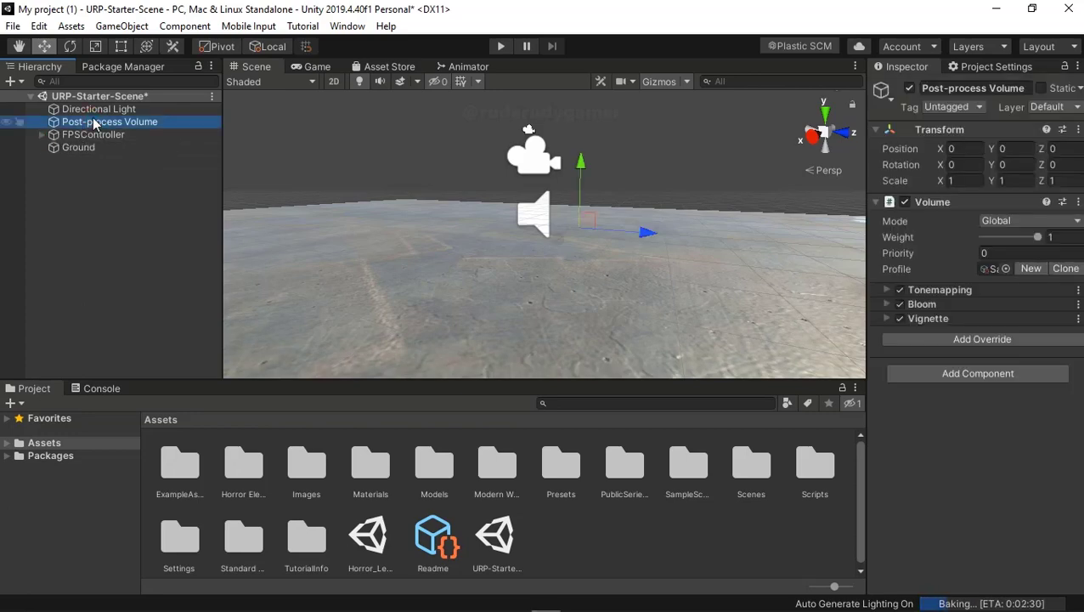
click(96, 134)
click(89, 149)
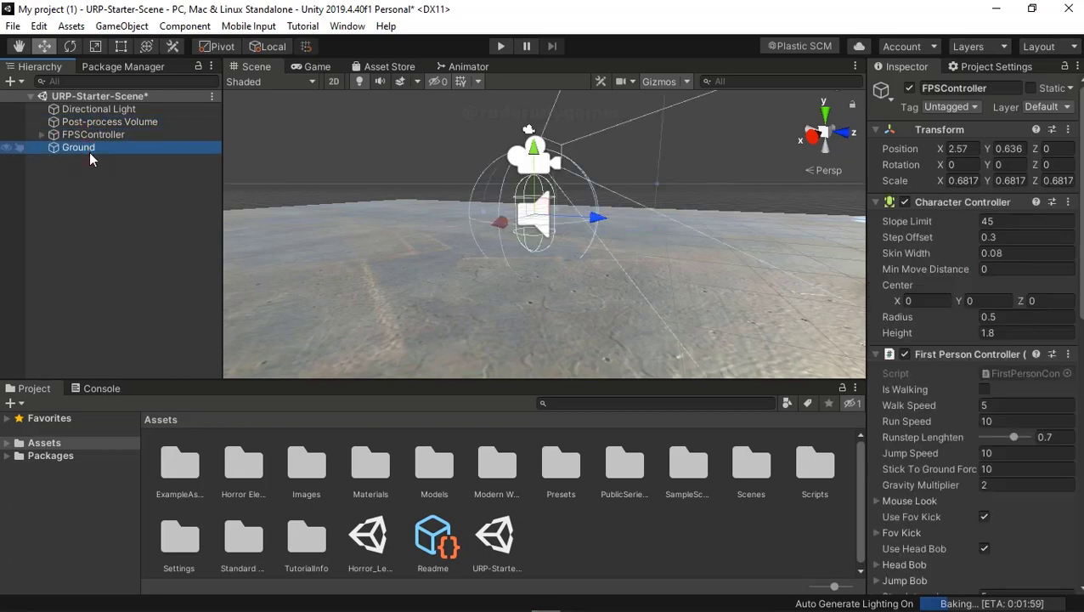
click(87, 137)
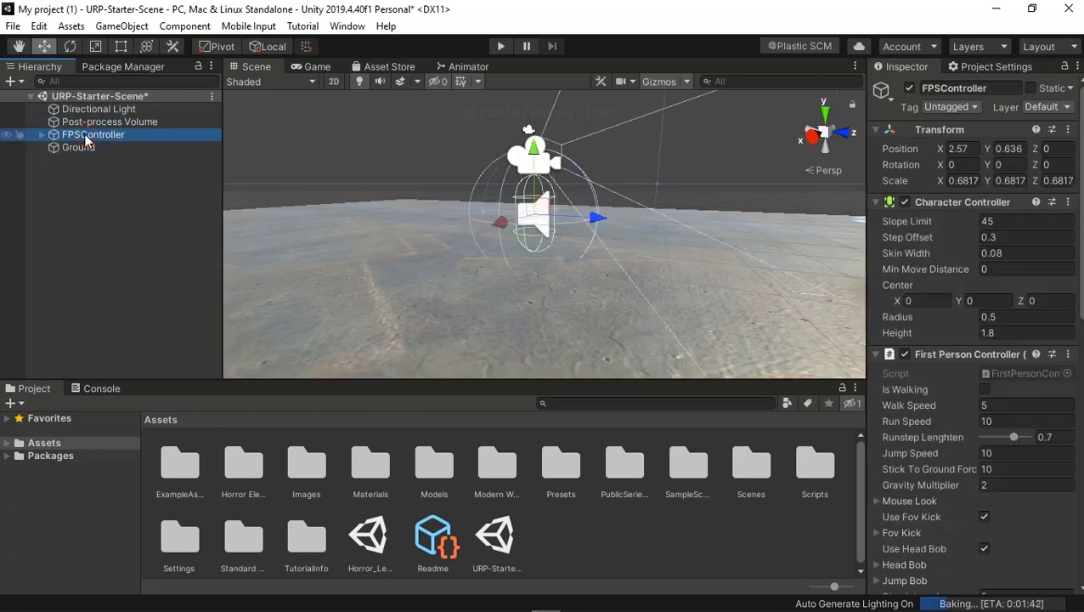
mouse_move(473, 290)
middle_down()
mouse_move(472, 271)
mouse_move(448, 292)
middle_up()
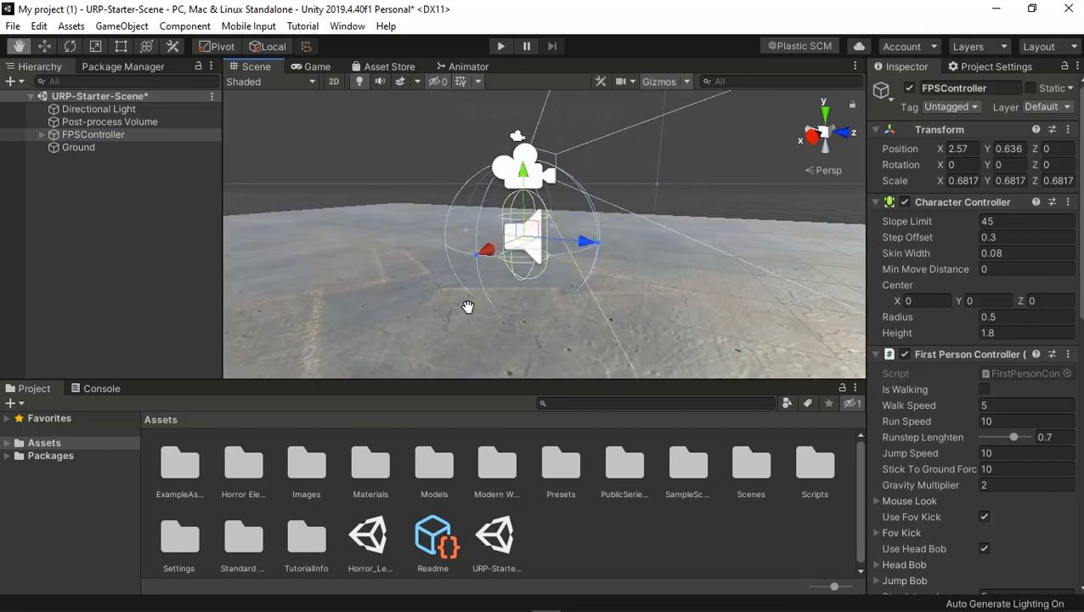
middle_drag(363, 253, 421, 324)
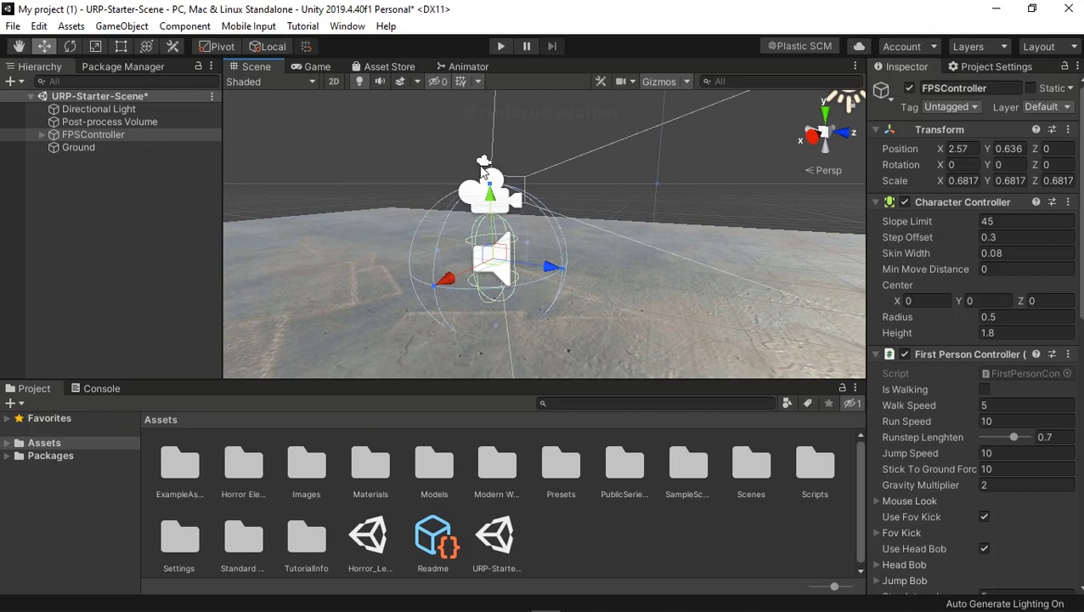
click(482, 170)
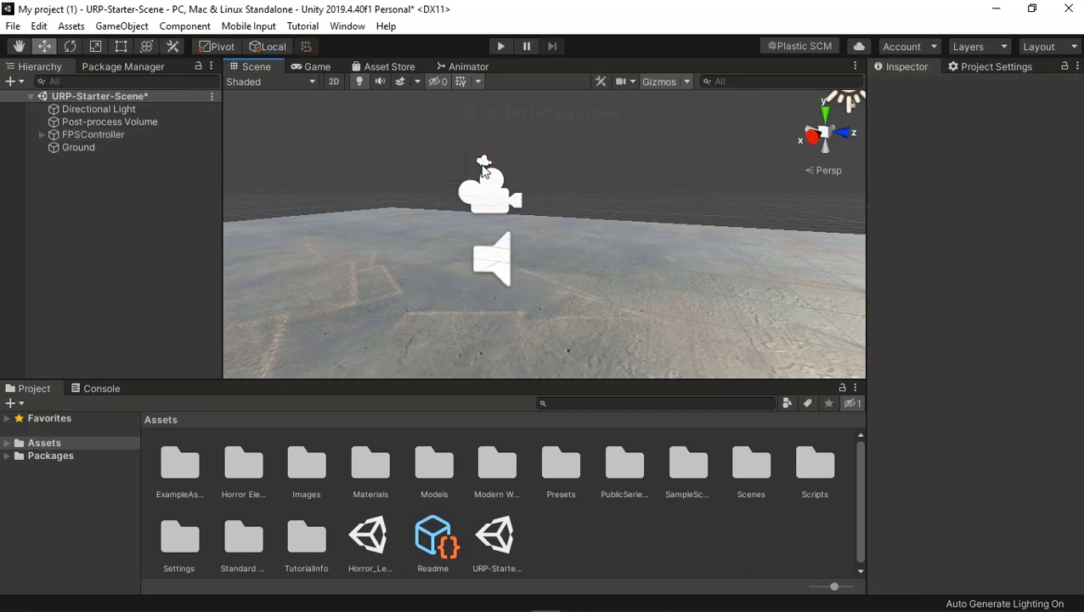
mouse_move(676, 319)
right_down()
mouse_move(391, 318)
mouse_move(517, 261)
right_up()
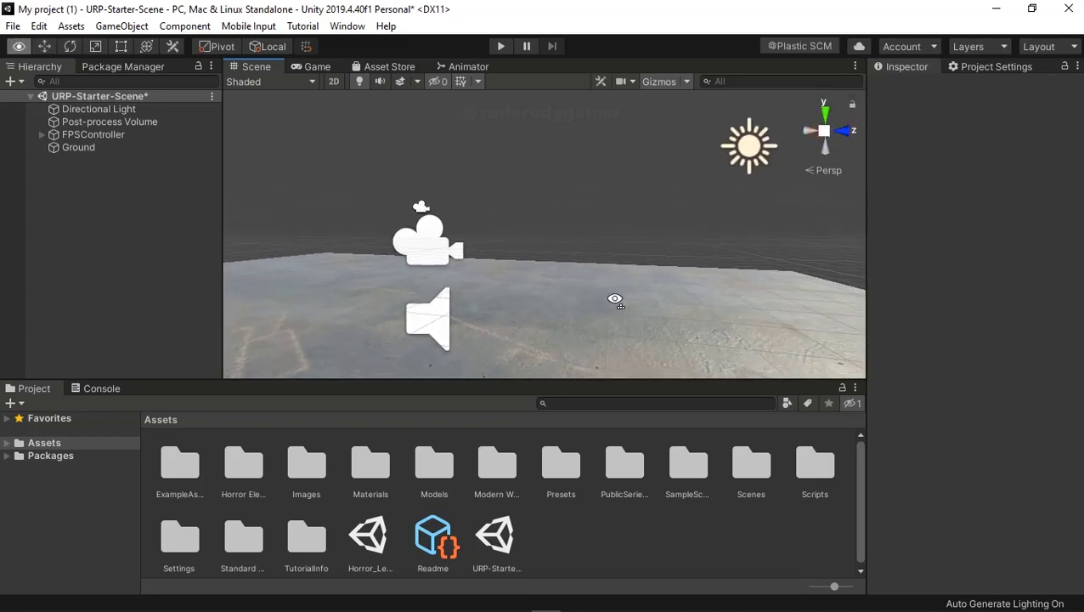
click(89, 136)
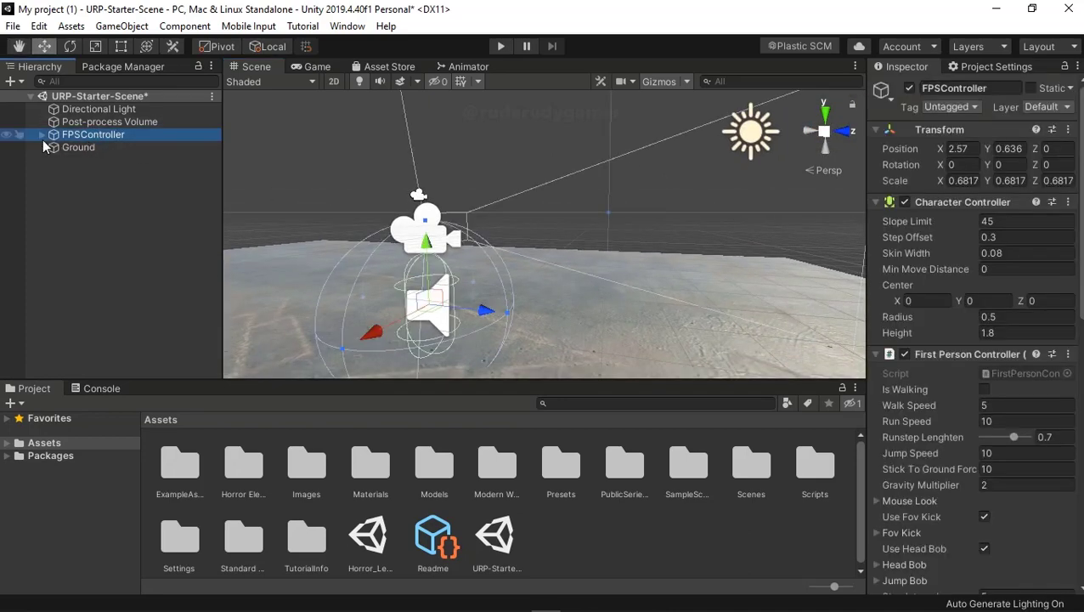
click(40, 137)
click(85, 149)
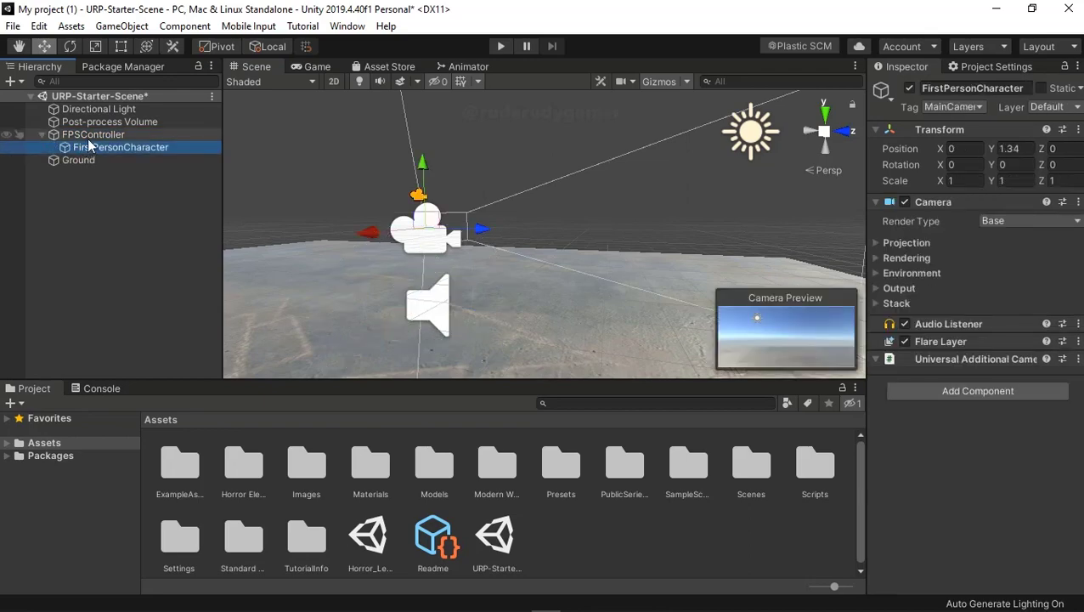
click(89, 138)
click(40, 136)
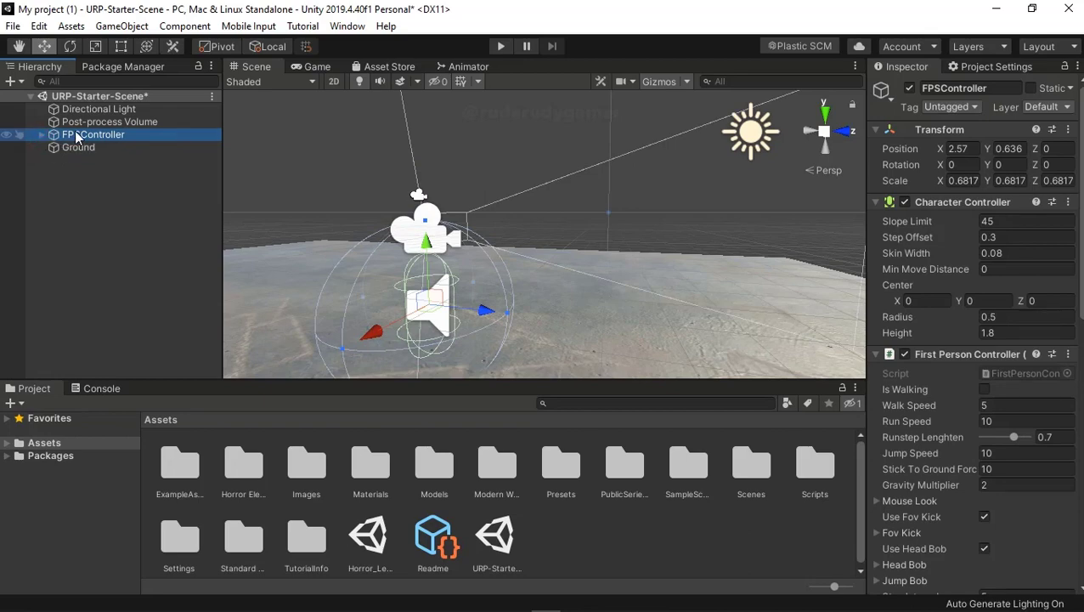
click(42, 135)
click(104, 147)
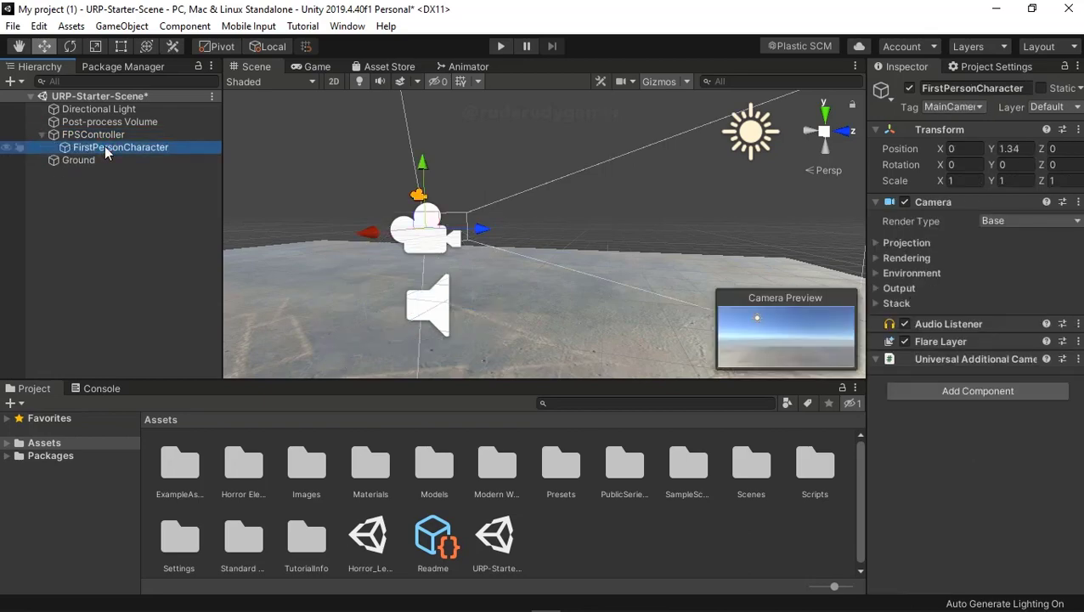
click(42, 133)
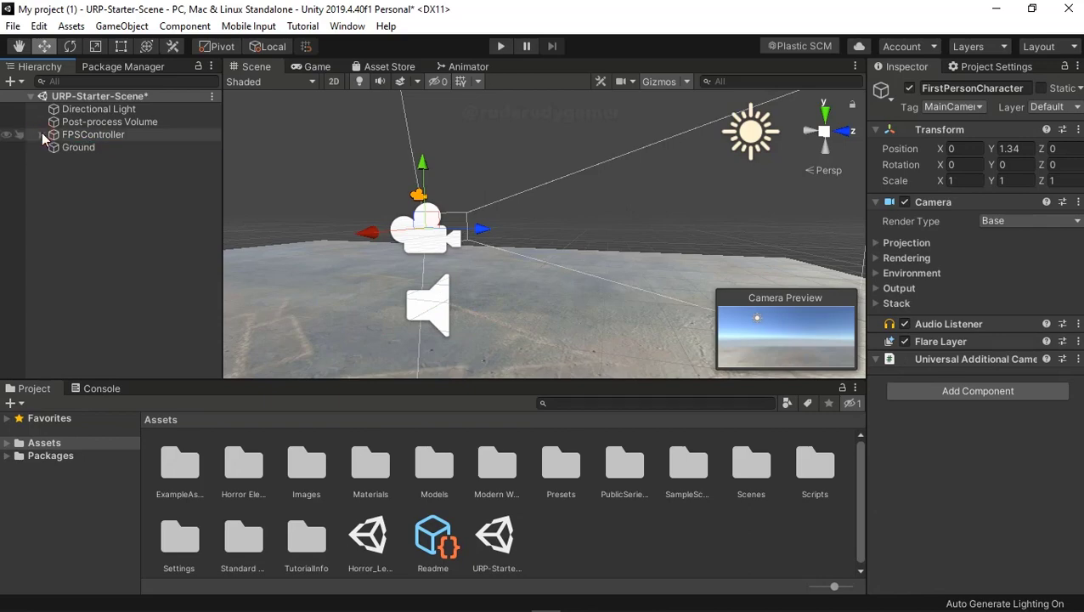
mouse_move(464, 275)
right_down()
mouse_move(493, 359)
mouse_move(479, 339)
right_up()
mouse_move(484, 339)
middle_down()
mouse_move(645, 315)
mouse_move(573, 313)
middle_up()
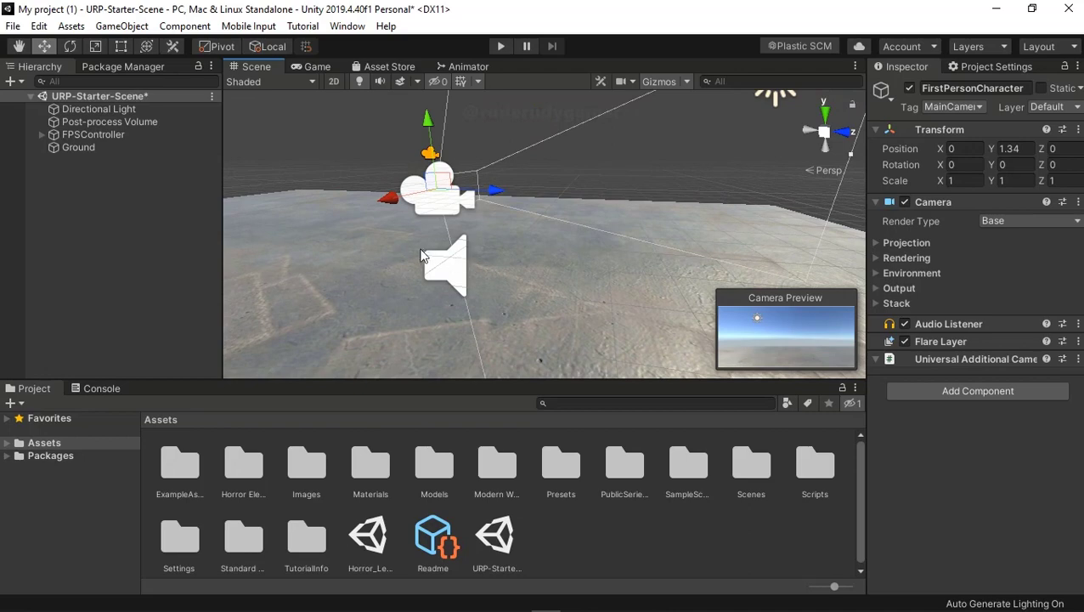
- Drag L96_Sniper_Rifle from Modern Weapons > L96 Sniper Rifle into the Hierarchy at 0, 0, 0
double_click(450, 486)
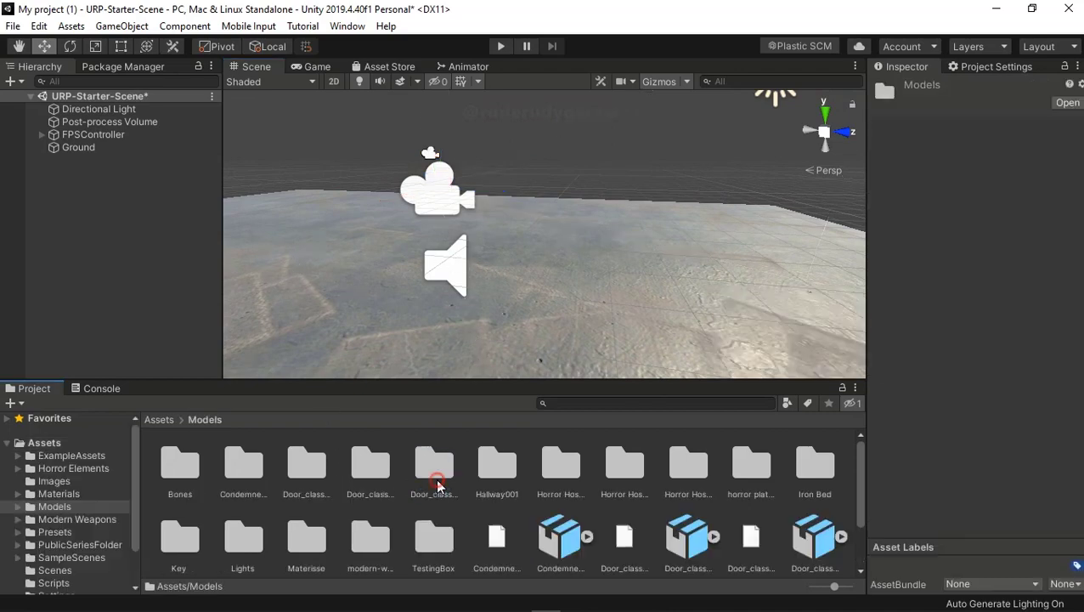
middle_drag(487, 280, 537, 279)
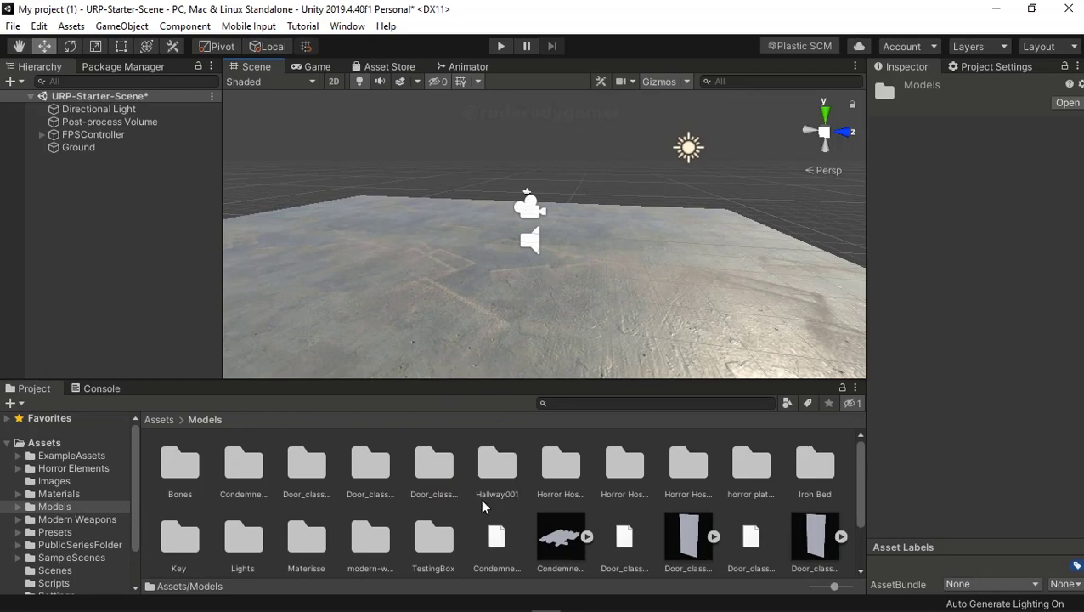
scroll(356, 489, down, 2)
scroll(354, 487, up, 2)
click(69, 519)
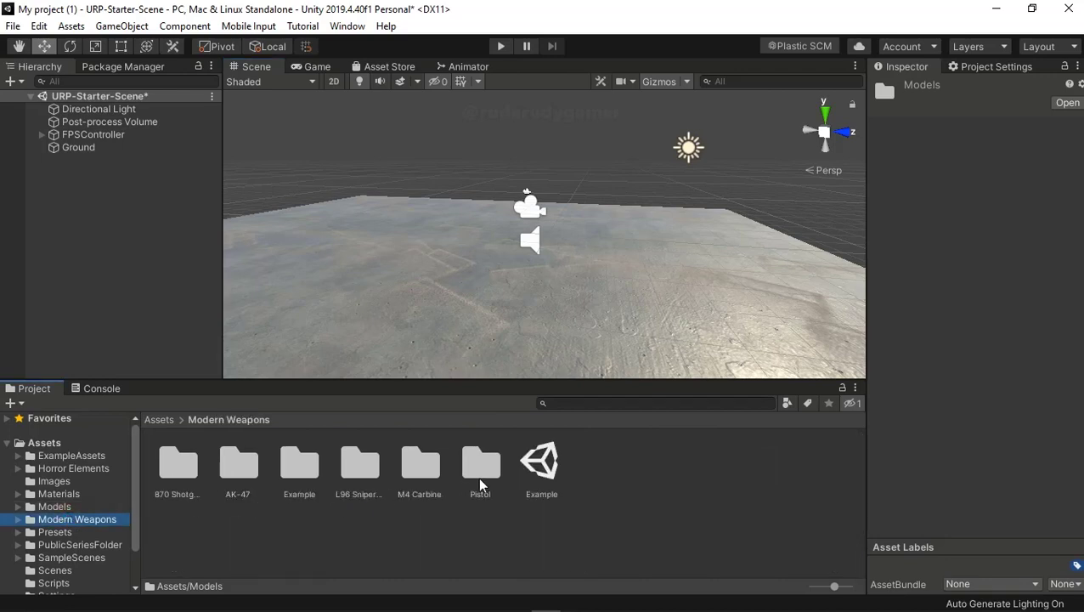
double_click(347, 474)
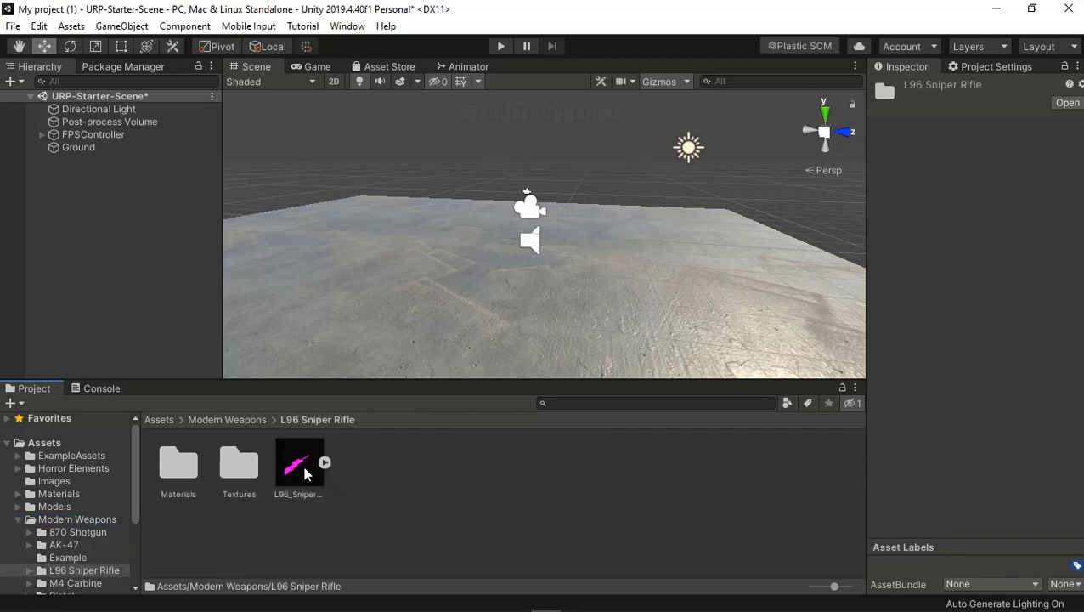
drag(302, 461, 83, 176)
- Set FPSController's Transform Position to X 0 and Y 0.67 over the rifle
scroll(533, 216, up, 3)
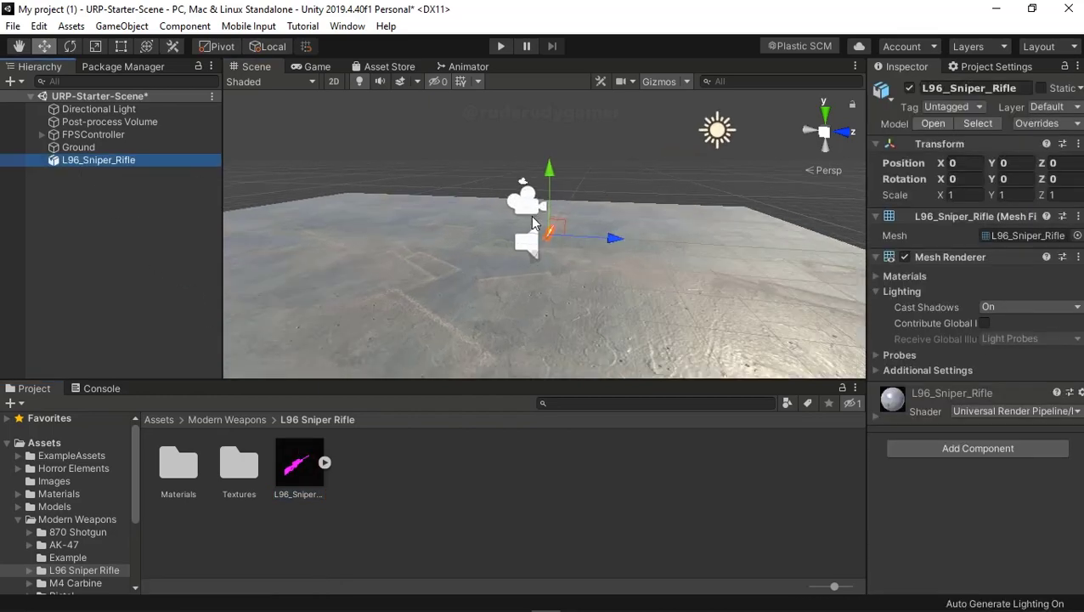
mouse_move(551, 282)
middle_down()
mouse_move(480, 339)
mouse_move(506, 315)
middle_up()
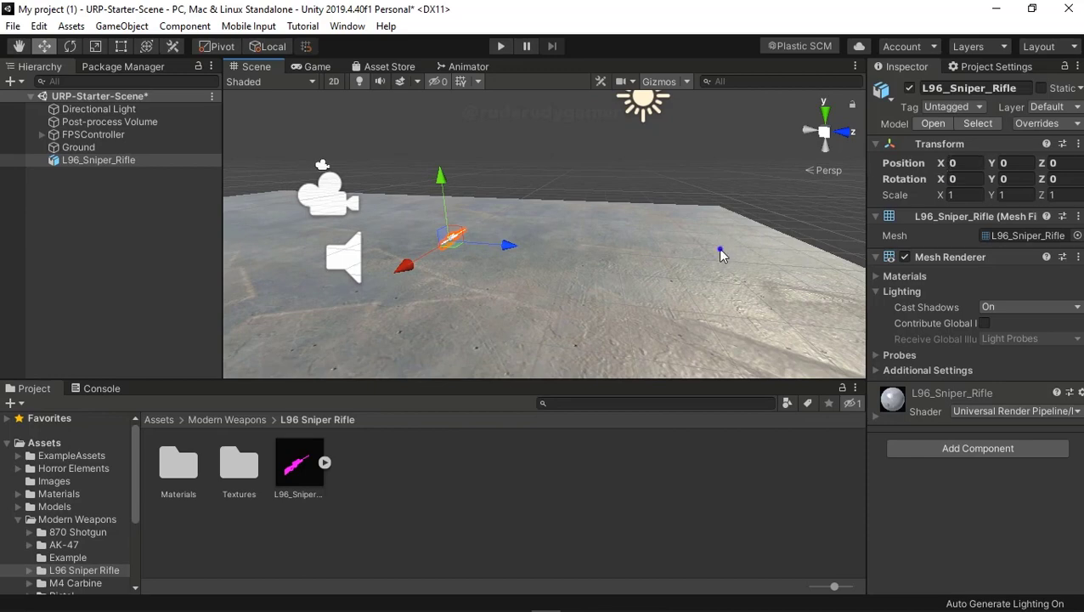
right_drag(720, 255, 474, 259)
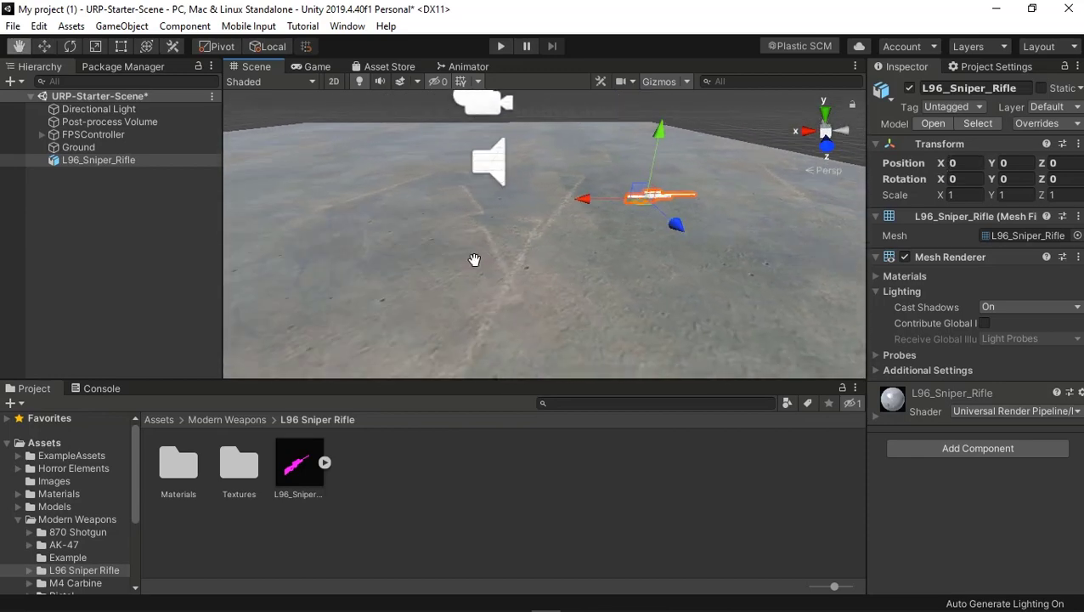
middle_drag(474, 259, 525, 305)
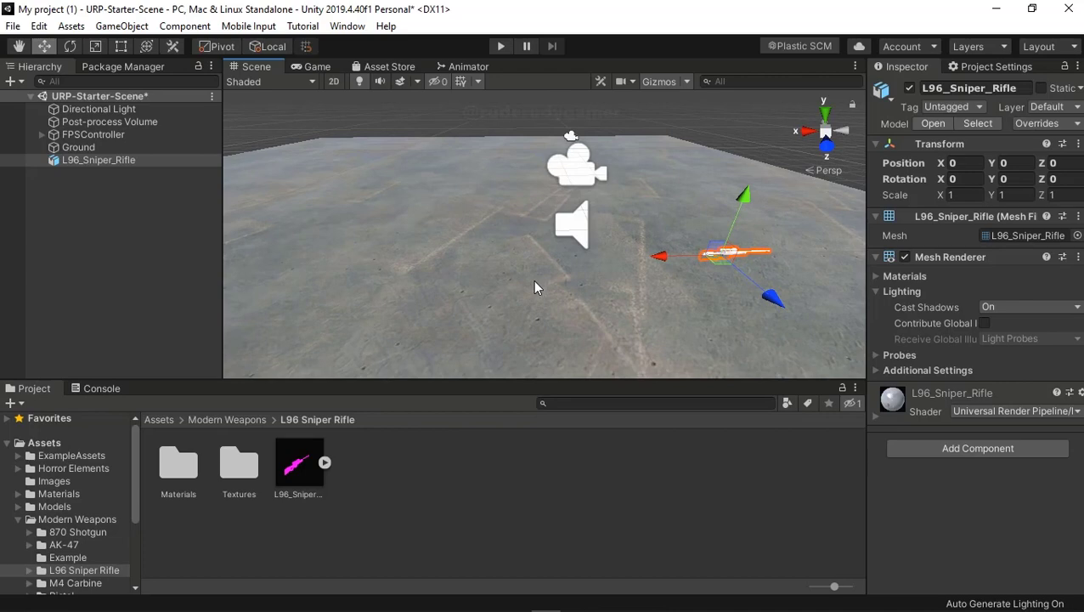
click(85, 136)
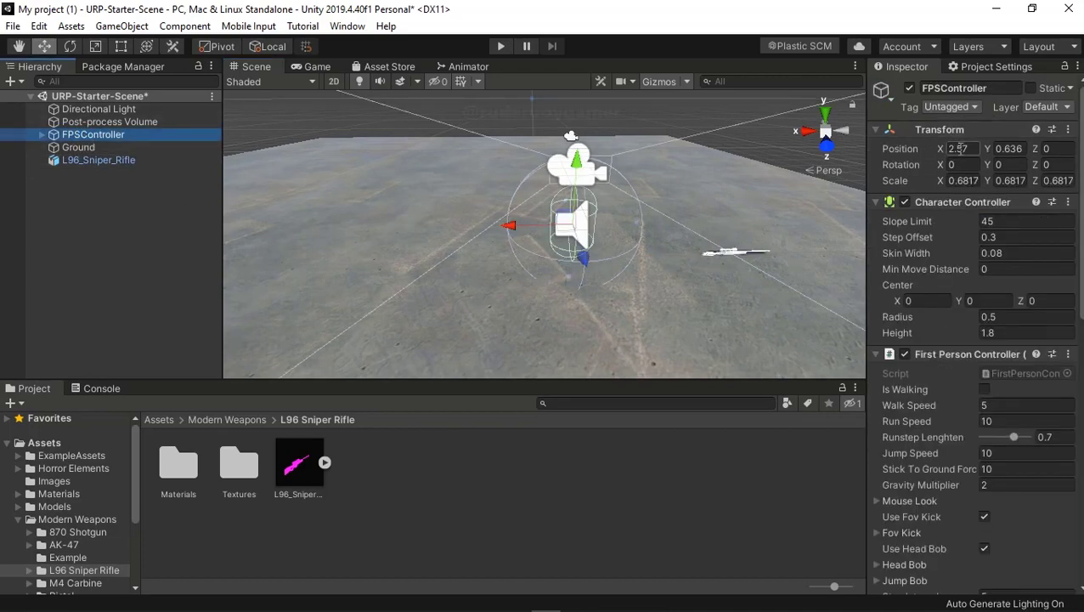
click(958, 148)
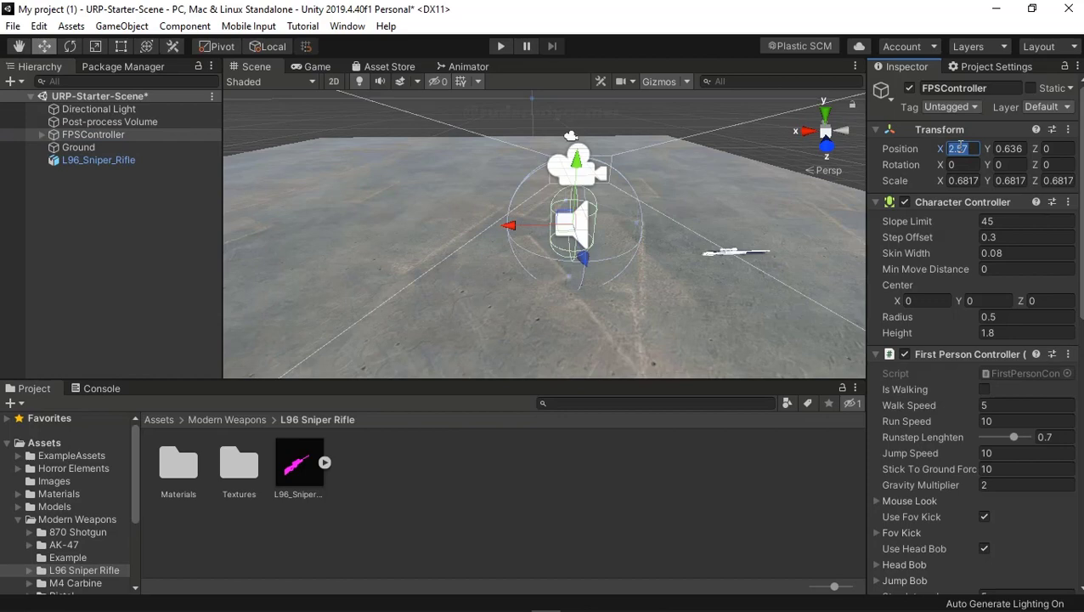
text(0)
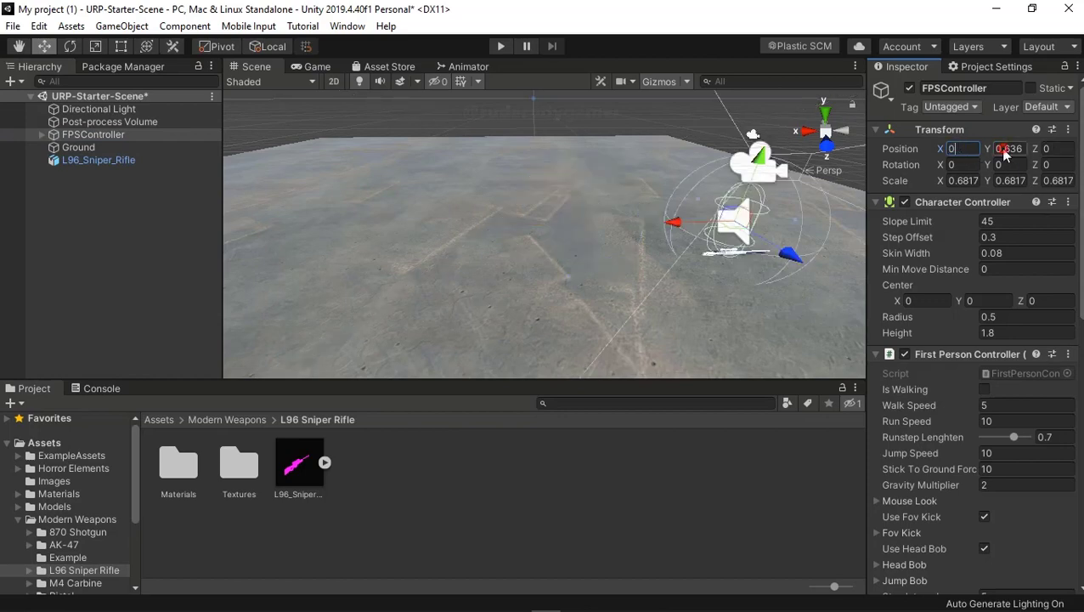
text(0)
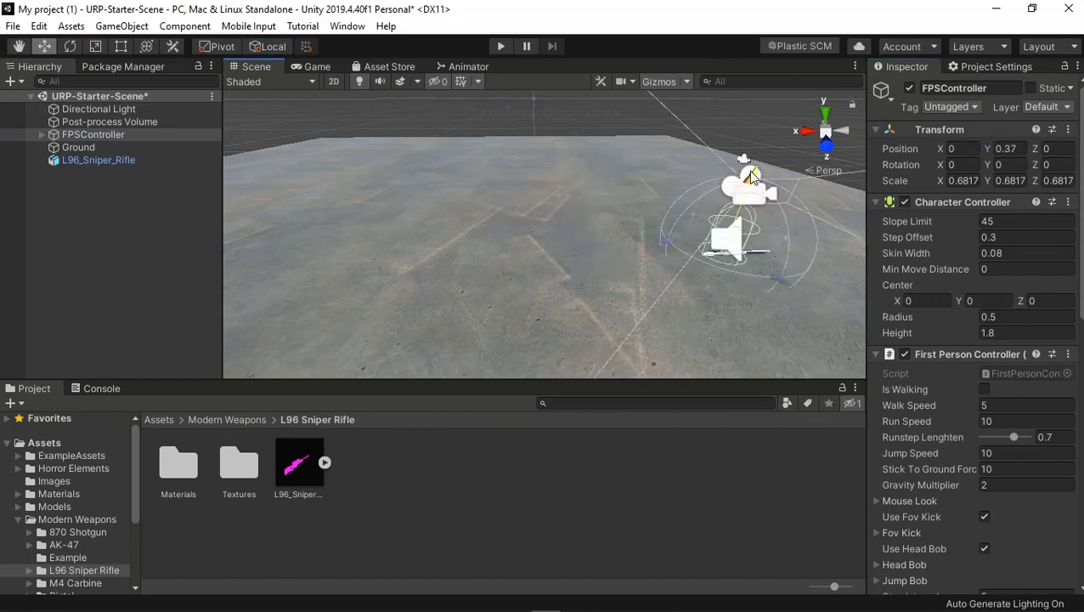
- Reframe the view on the controller and rifle, then select the L96_Sniper_Rifle
middle_drag(751, 202, 541, 236)
right_drag(542, 236, 534, 274)
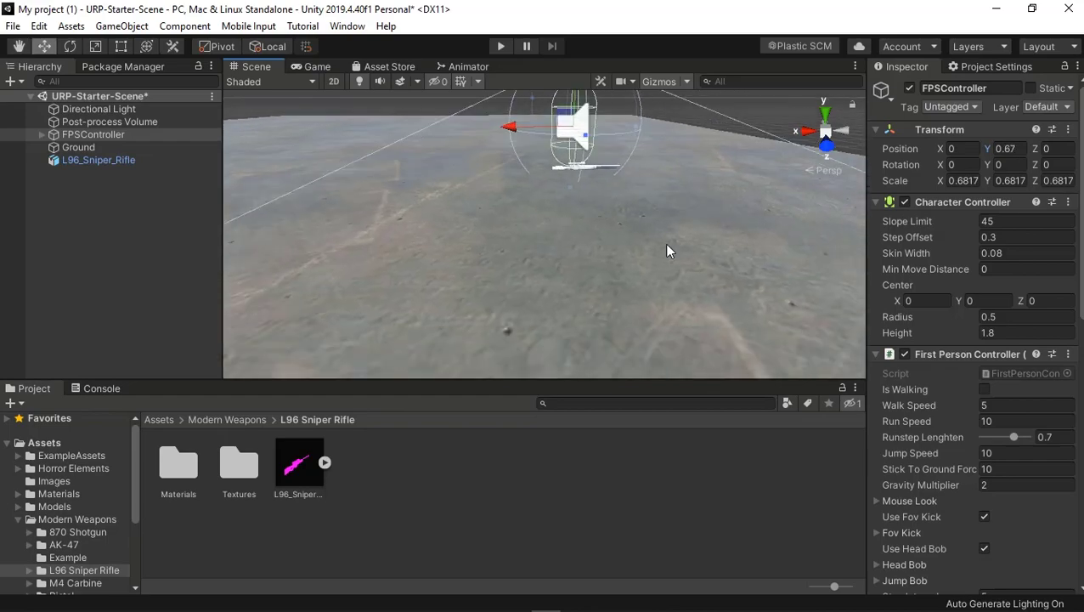
scroll(533, 274, down, 4)
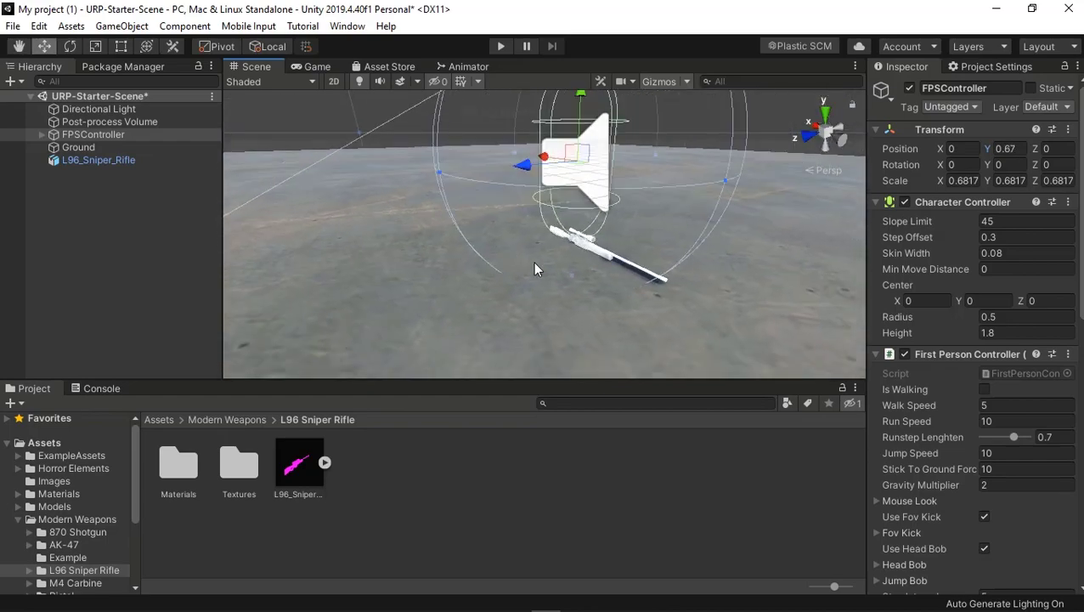
key(w)
scroll(567, 268, up, 3)
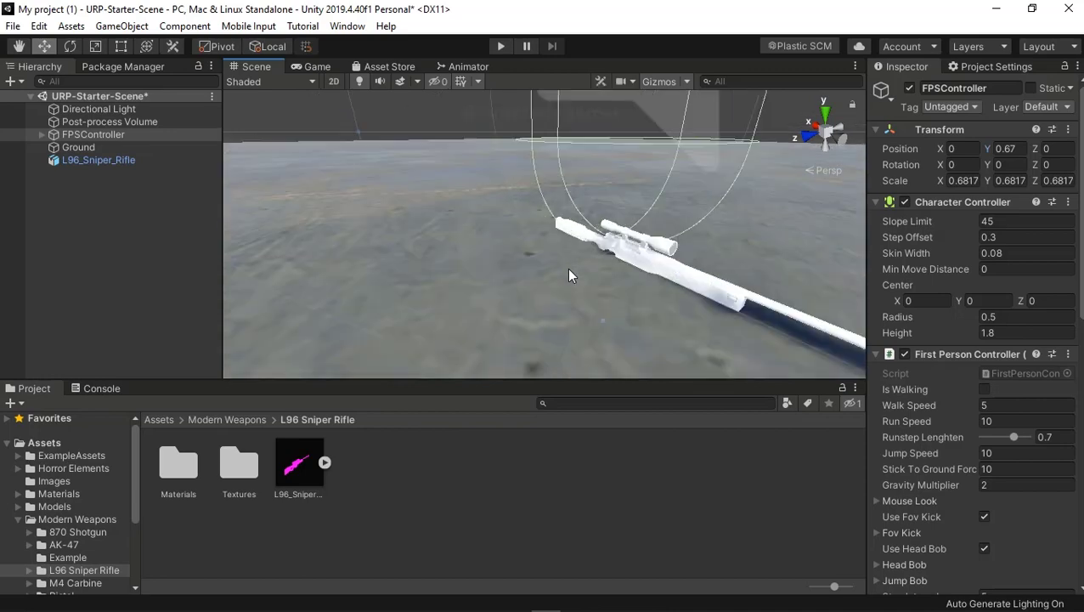
mouse_move(563, 279)
right_down()
mouse_move(630, 335)
mouse_move(654, 338)
right_up()
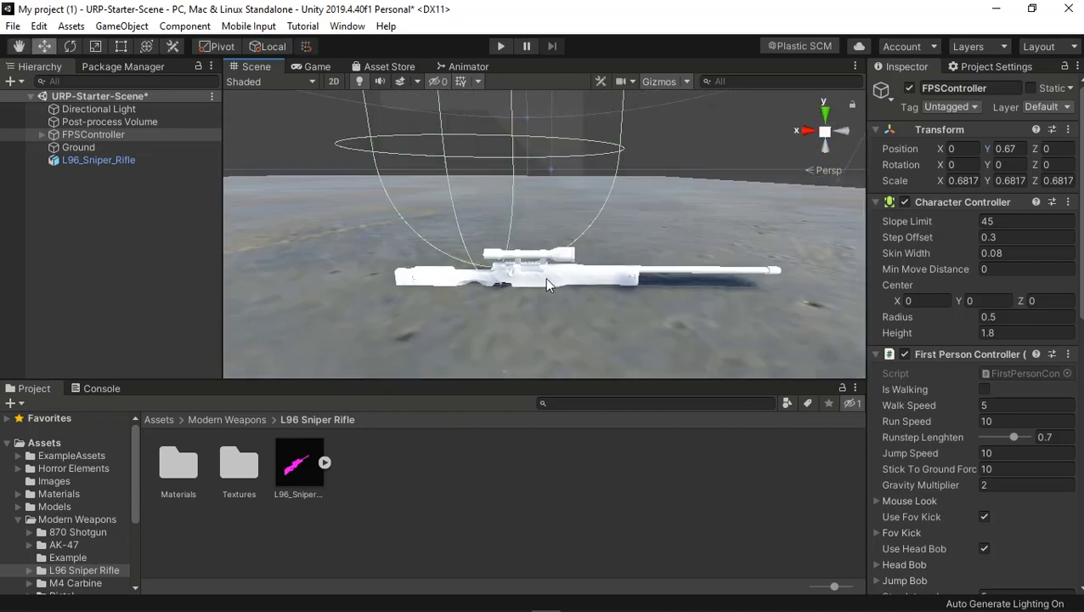
click(546, 285)
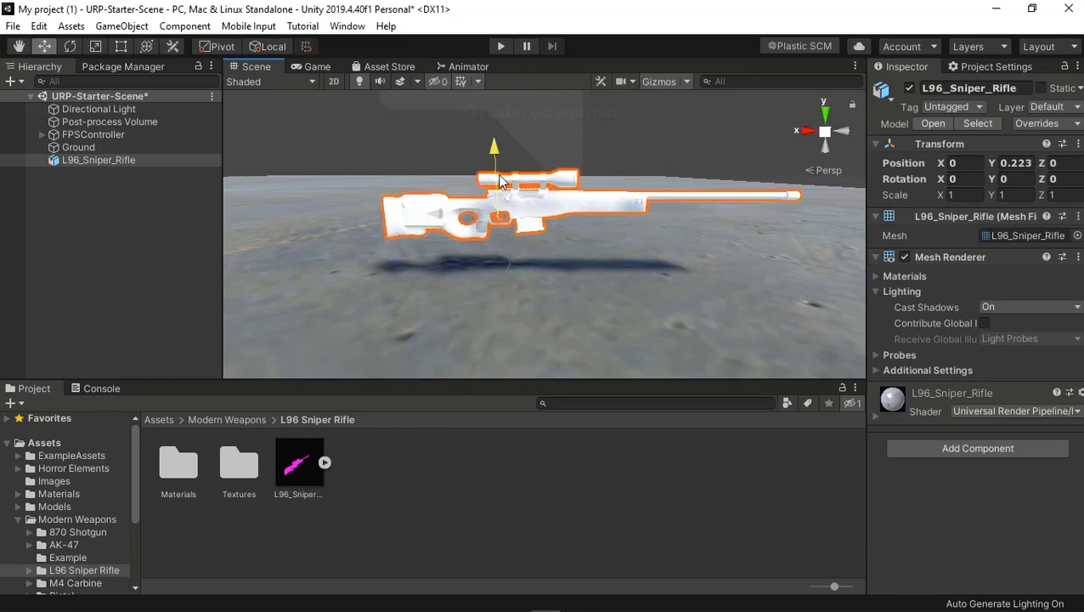
- Raise the L96_Sniper_Rifle along Y to about 0.841, level with the character
drag(497, 225, 491, 174)
mouse_move(543, 229)
middle_down()
mouse_move(578, 270)
mouse_move(602, 259)
middle_up()
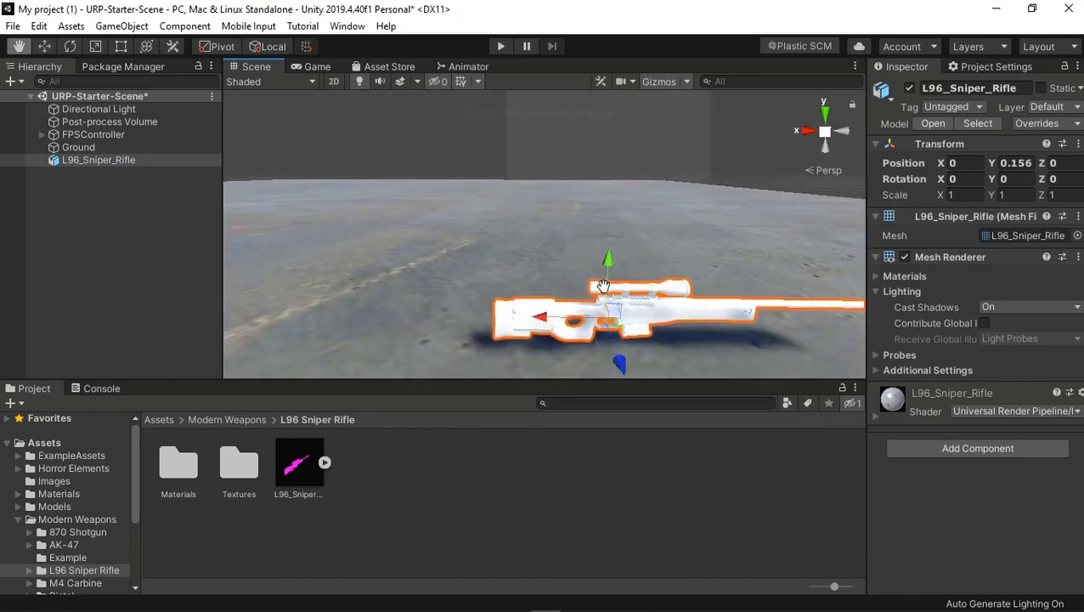
drag(602, 259, 604, 207)
middle_drag(604, 208, 682, 162)
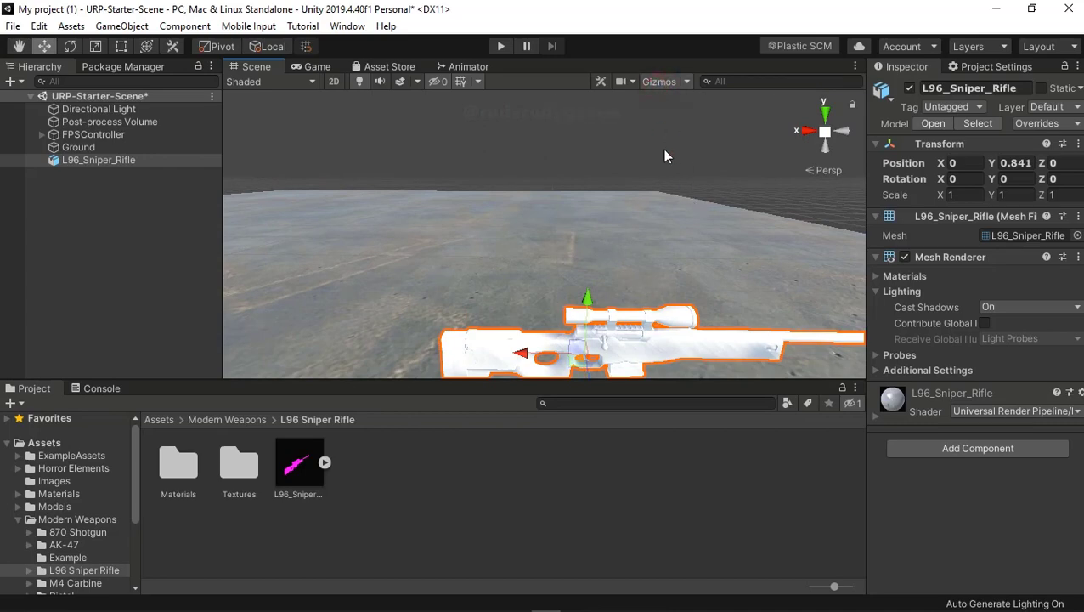
scroll(667, 165, down, 5)
mouse_move(671, 183)
alt+mouse_down()
mouse_move(532, 283)
mouse_move(596, 202)
alt+mouse_up()
click(659, 82)
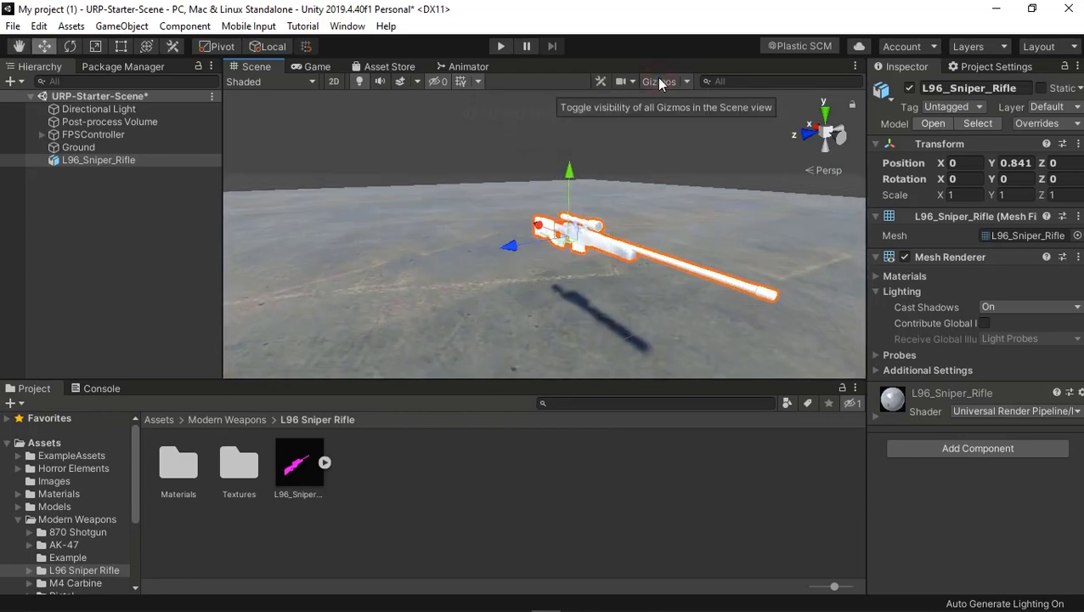
click(659, 82)
scroll(625, 258, down, 3)
scroll(617, 257, down, 2)
scroll(615, 249, down, 2)
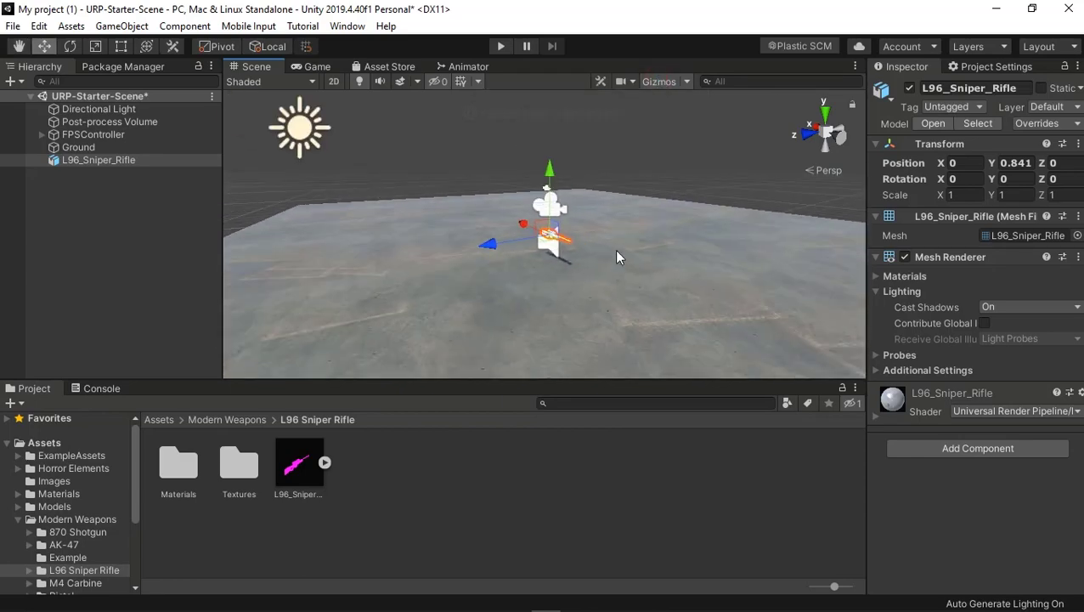
scroll(614, 249, down, 2)
alt+drag(614, 248, 550, 231)
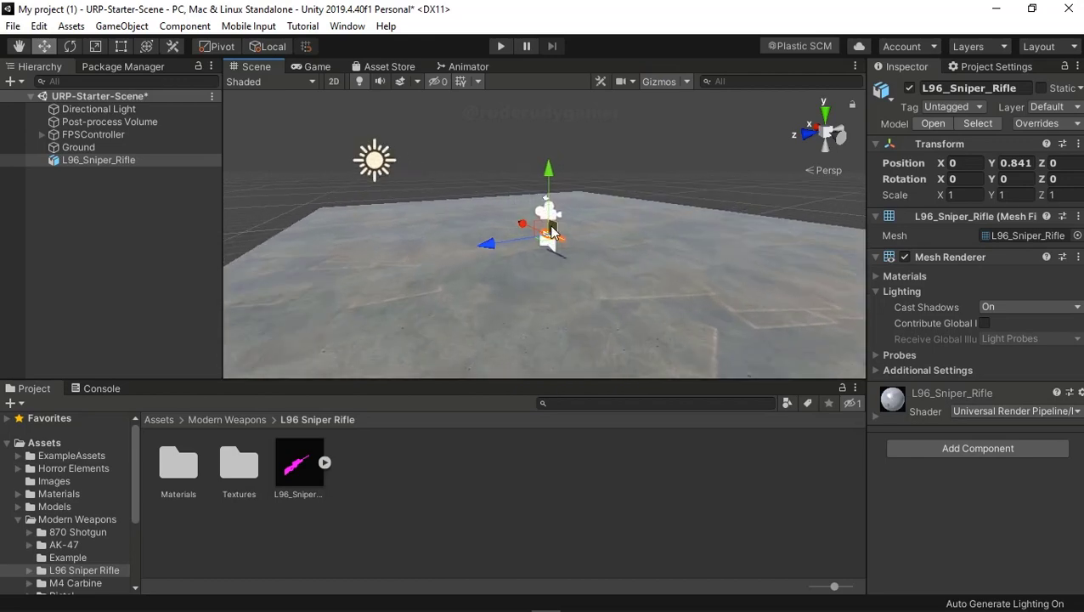
- Frame the rifle and unpack the L96_Sniper_Rifle prefab completely
scroll(552, 233, up, 2)
scroll(553, 233, up, 3)
scroll(554, 234, up, 2)
scroll(554, 231, up, 2)
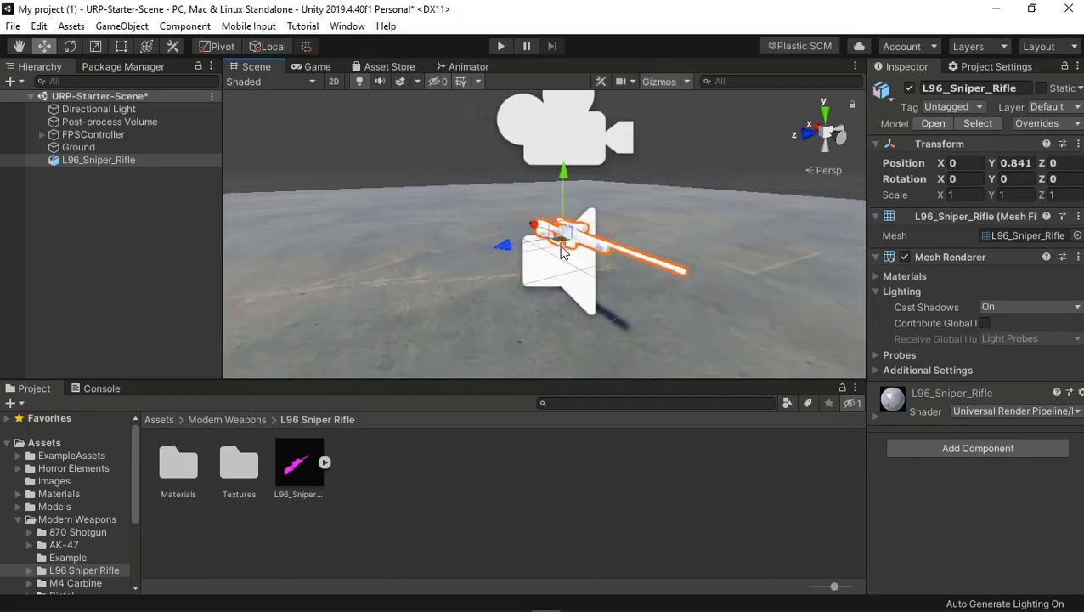
scroll(560, 245, up, 3)
drag(595, 307, 563, 294)
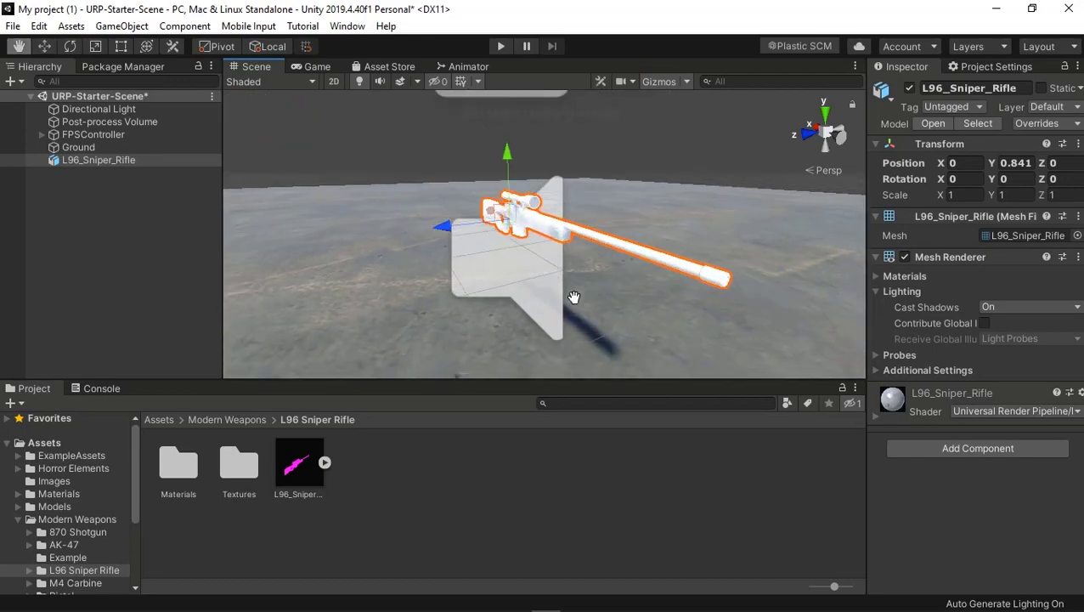
key(f)
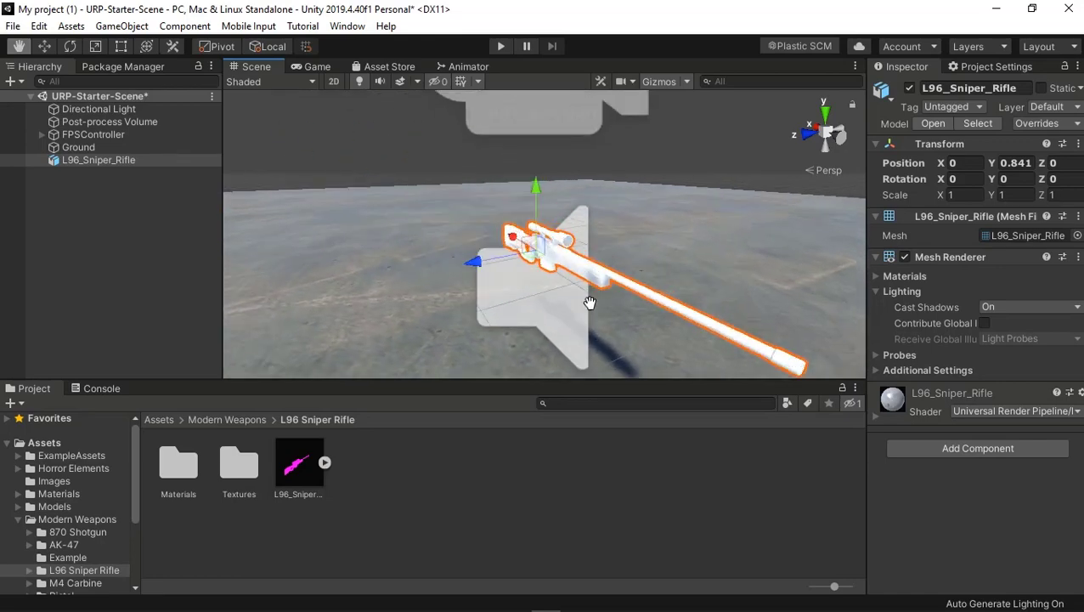
alt+drag(592, 306, 610, 350)
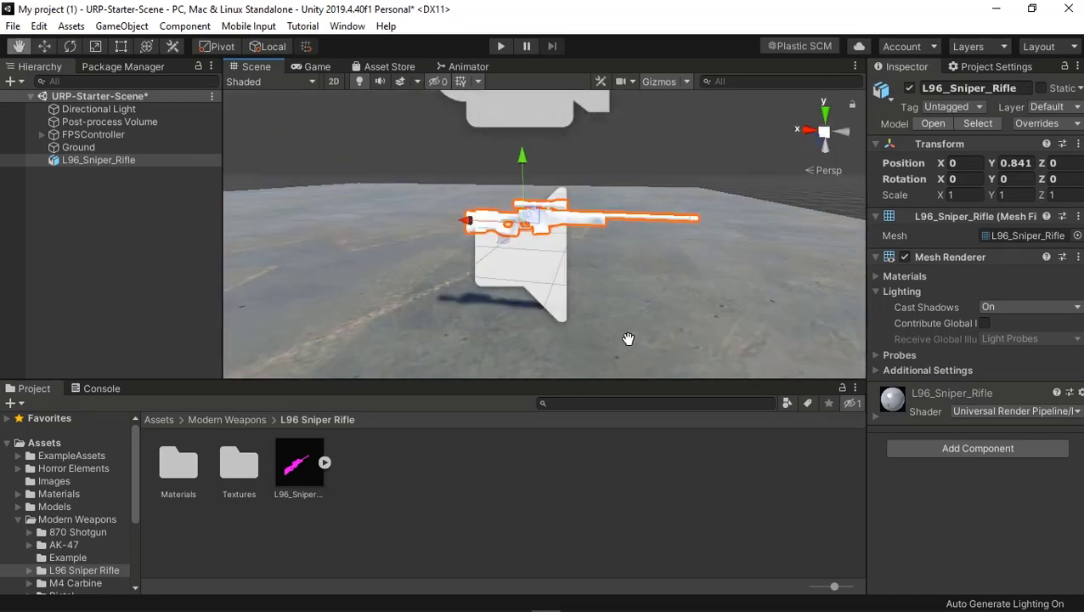
scroll(599, 341, up, 3)
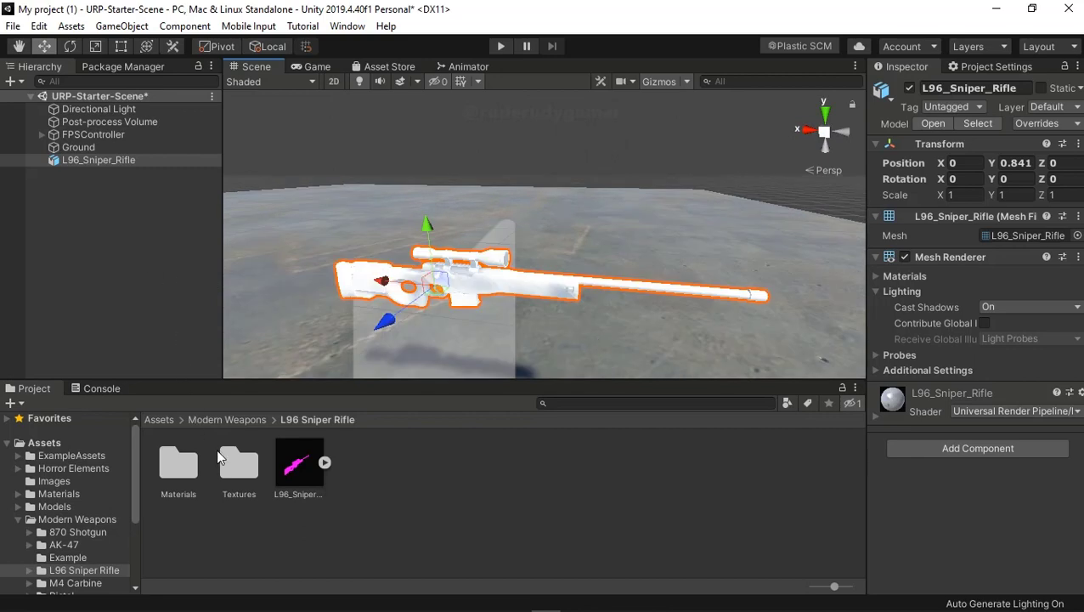
right_click(103, 159)
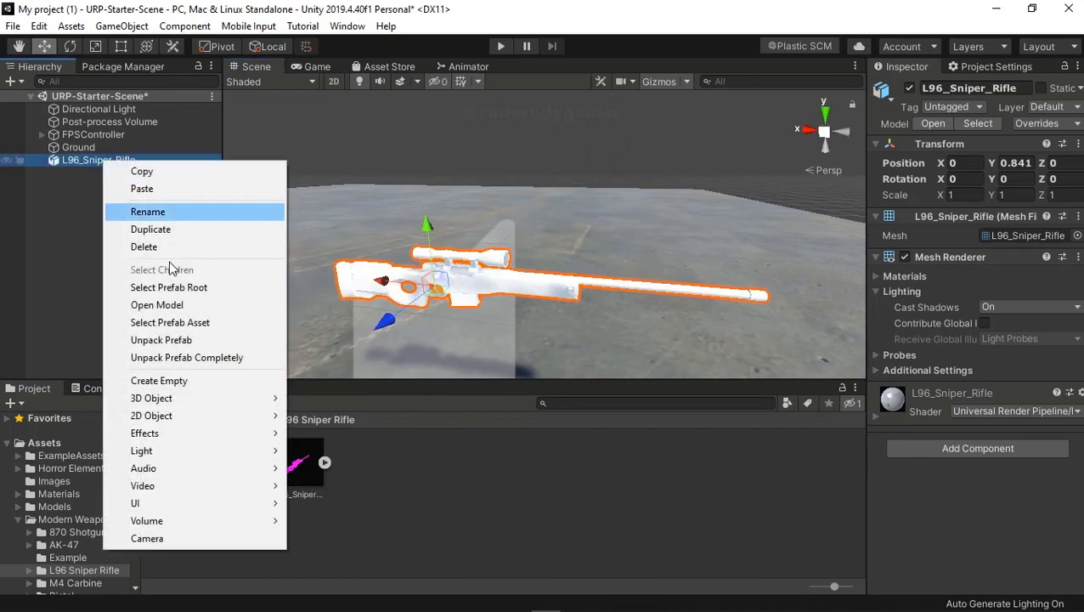
click(178, 357)
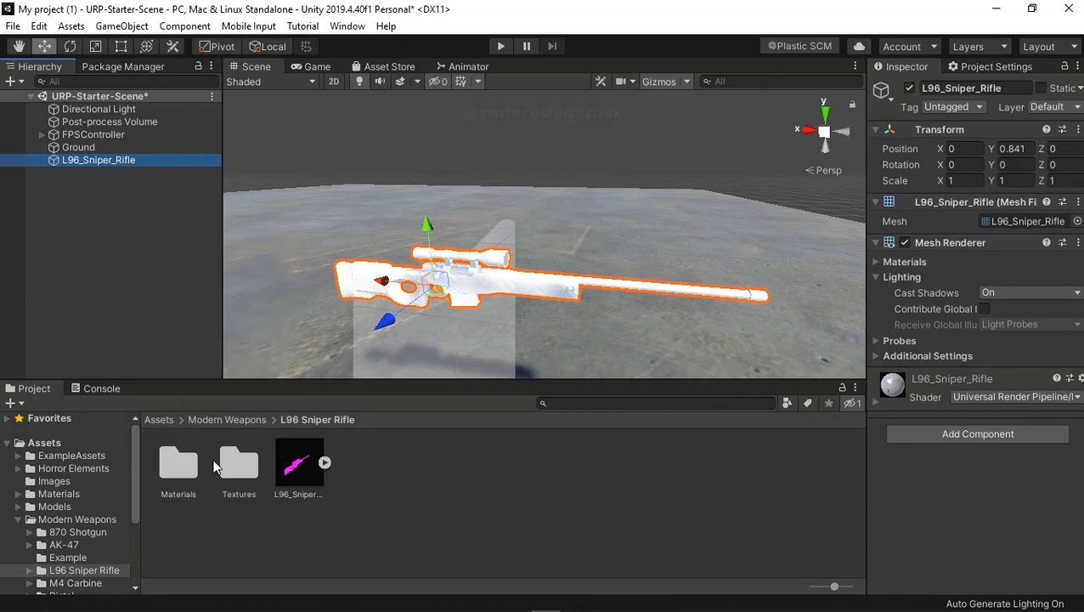
- Apply the L96_Albedo texture from the rifle's Textures folder to the sniper rifle and inspect it
double_click(232, 470)
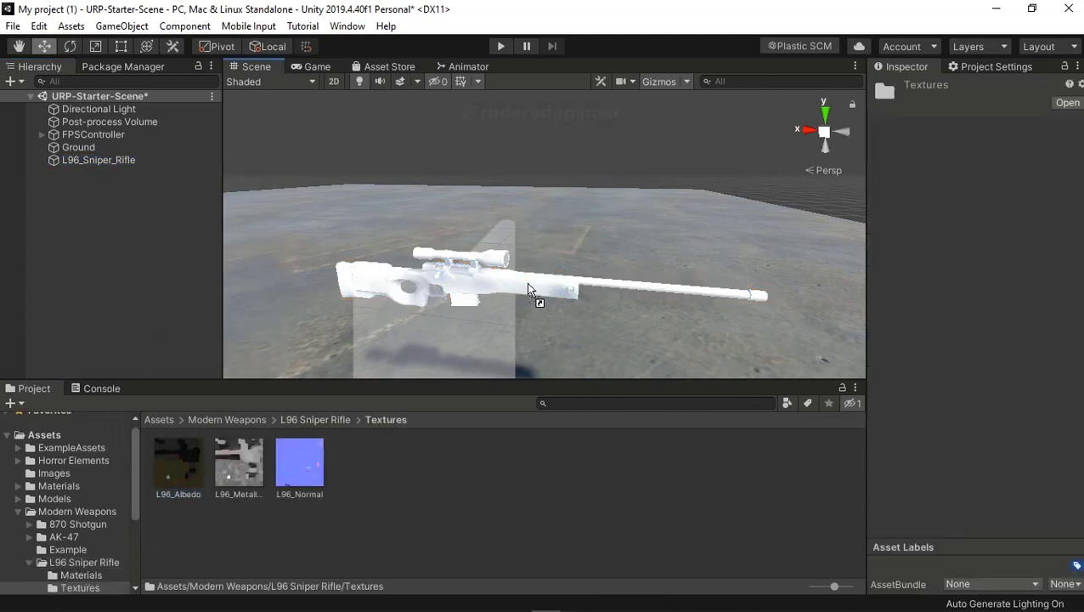
drag(545, 288, 541, 286)
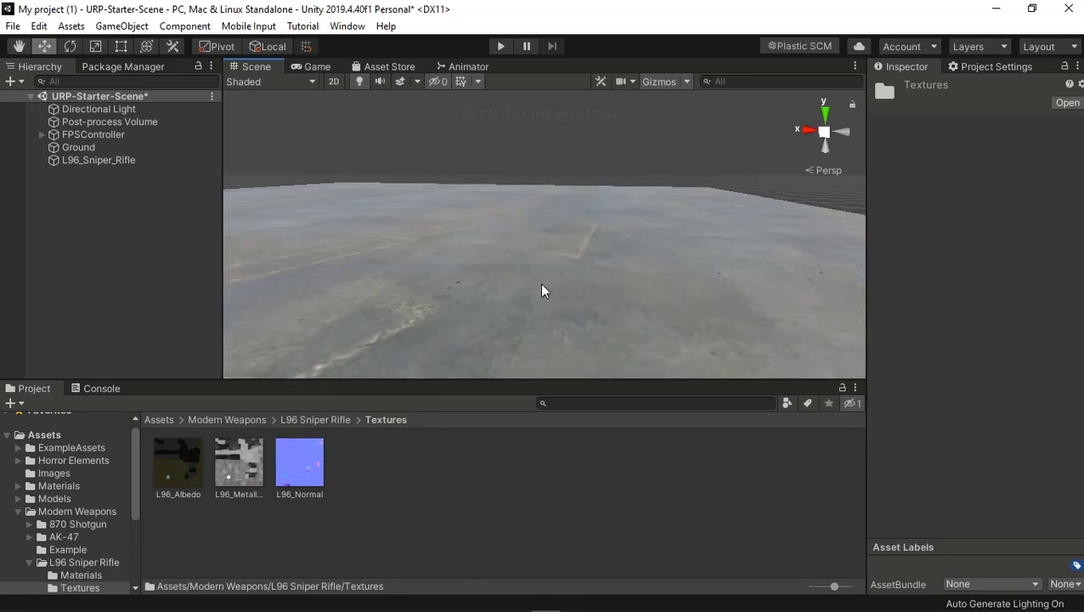
mouse_move(535, 282)
right_down()
mouse_move(568, 245)
mouse_move(654, 355)
right_up()
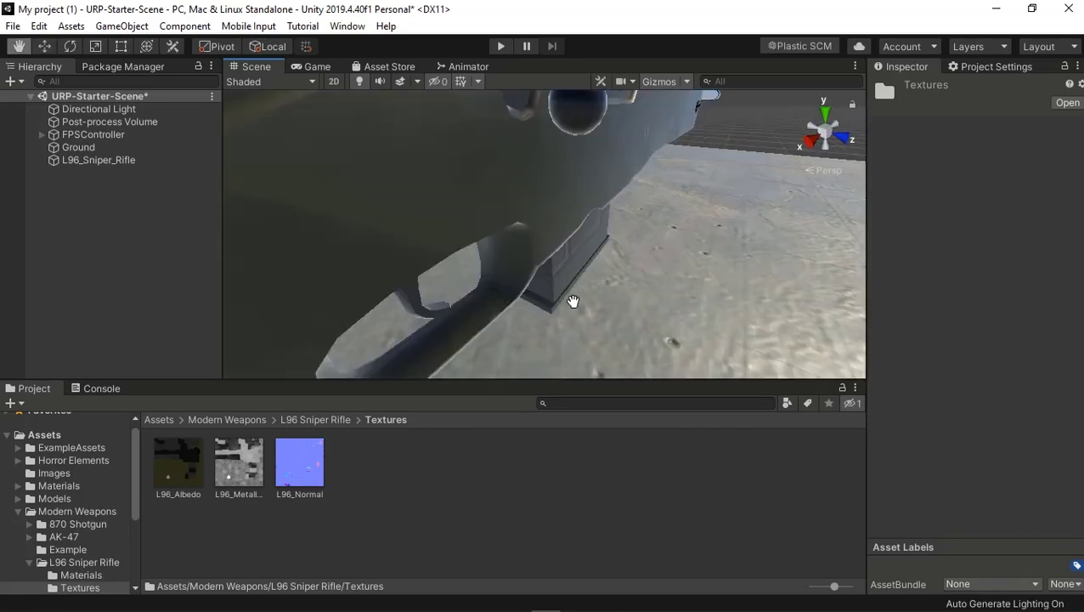
right_drag(654, 356, 573, 309)
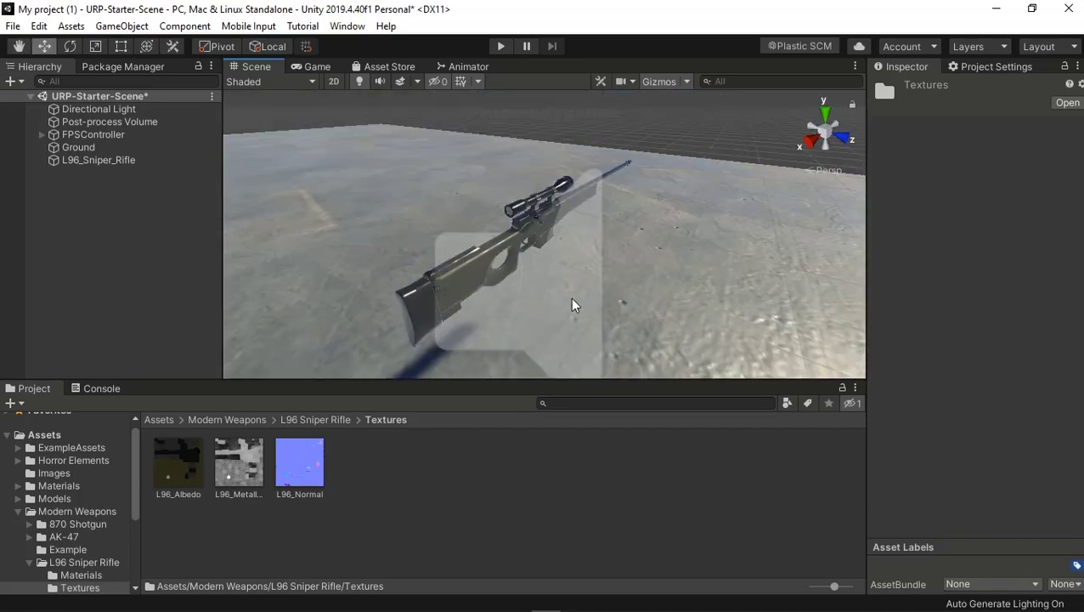
middle_drag(571, 299, 604, 303)
mouse_move(604, 303)
alt+mouse_down()
mouse_move(467, 272)
mouse_move(598, 246)
alt+mouse_up()
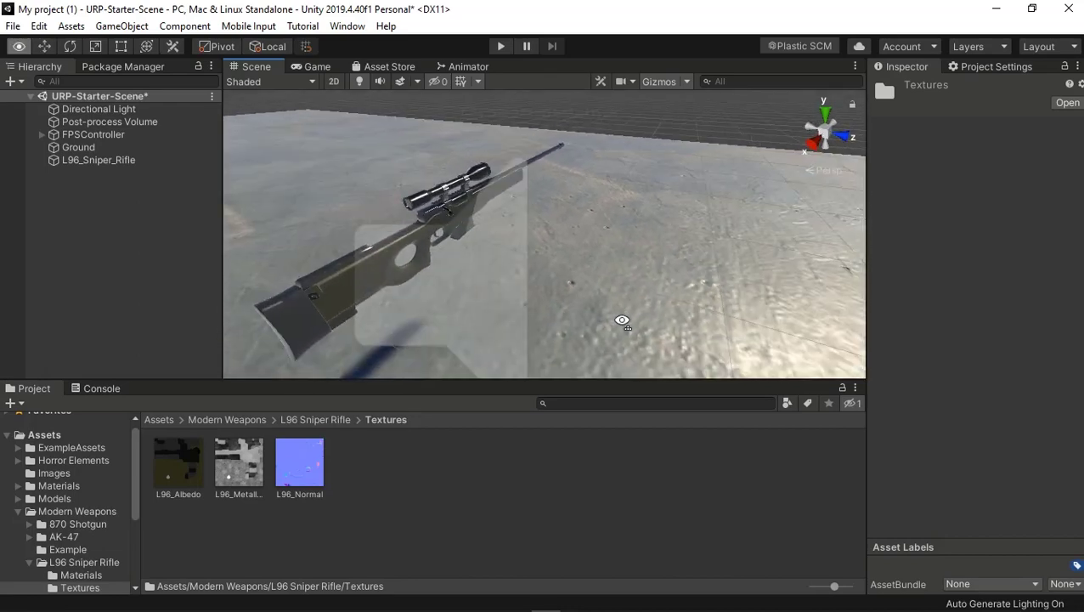
scroll(604, 220, down, 5)
- Move the sniper rifle up and back toward the FPSController
alt+drag(607, 214, 612, 271)
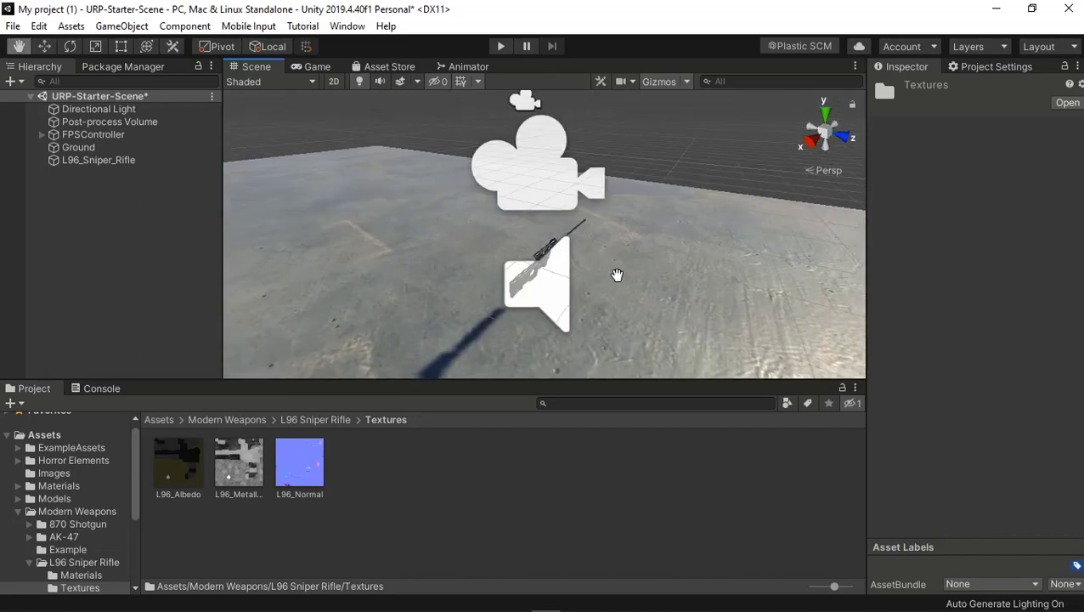
click(88, 136)
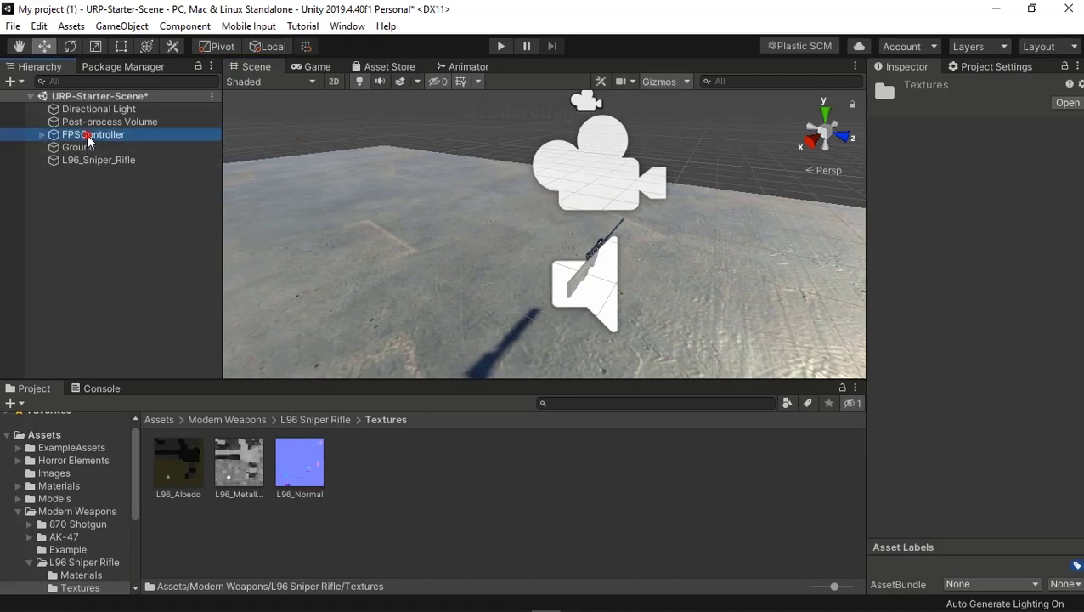
mouse_move(512, 308)
alt+mouse_down()
mouse_move(621, 304)
mouse_move(611, 311)
alt+mouse_up()
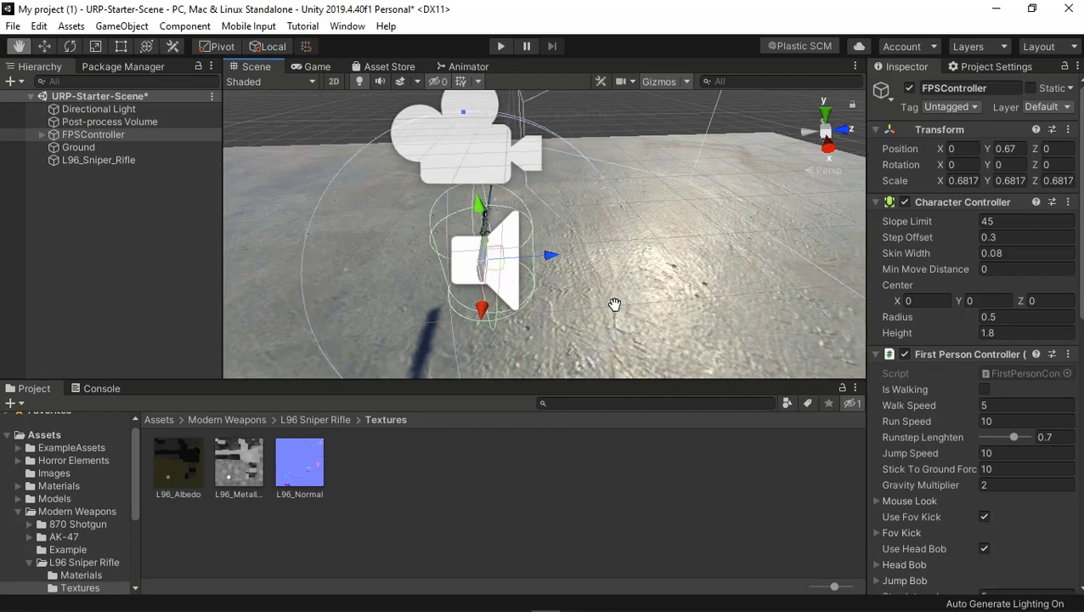
key(f)
click(93, 161)
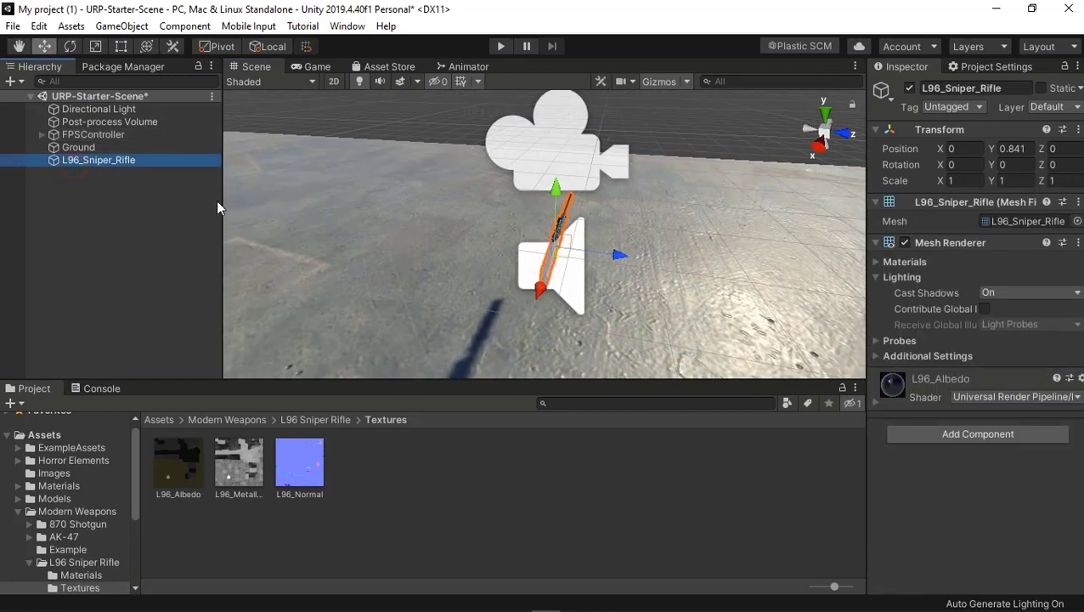
drag(621, 257, 599, 170)
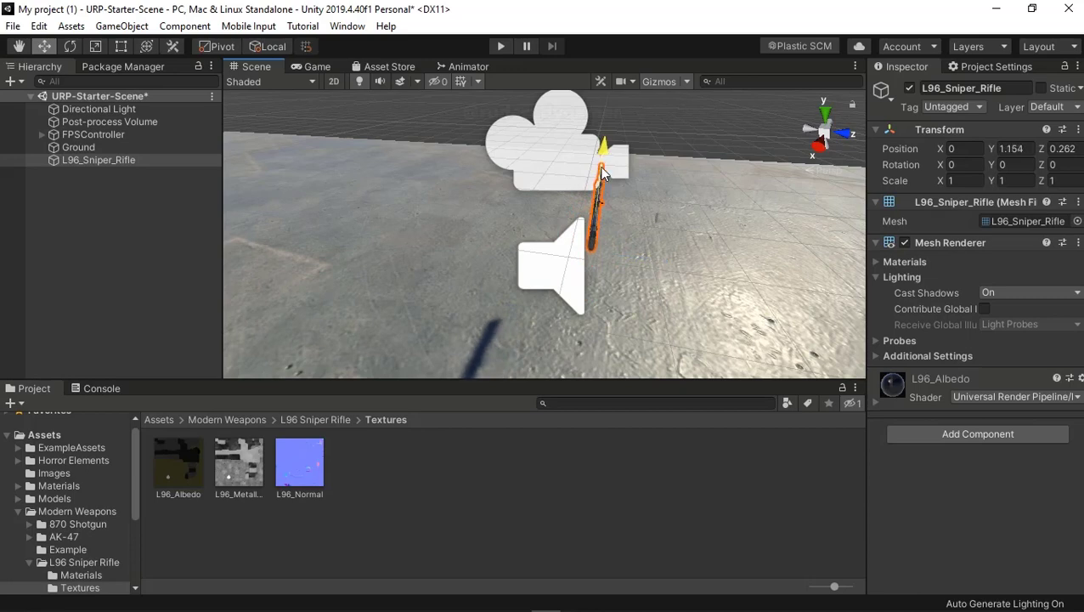
- Parent L96_Sniper_Rifle under FirstPersonCharacter and run a quick play test
drag(98, 160, 104, 134)
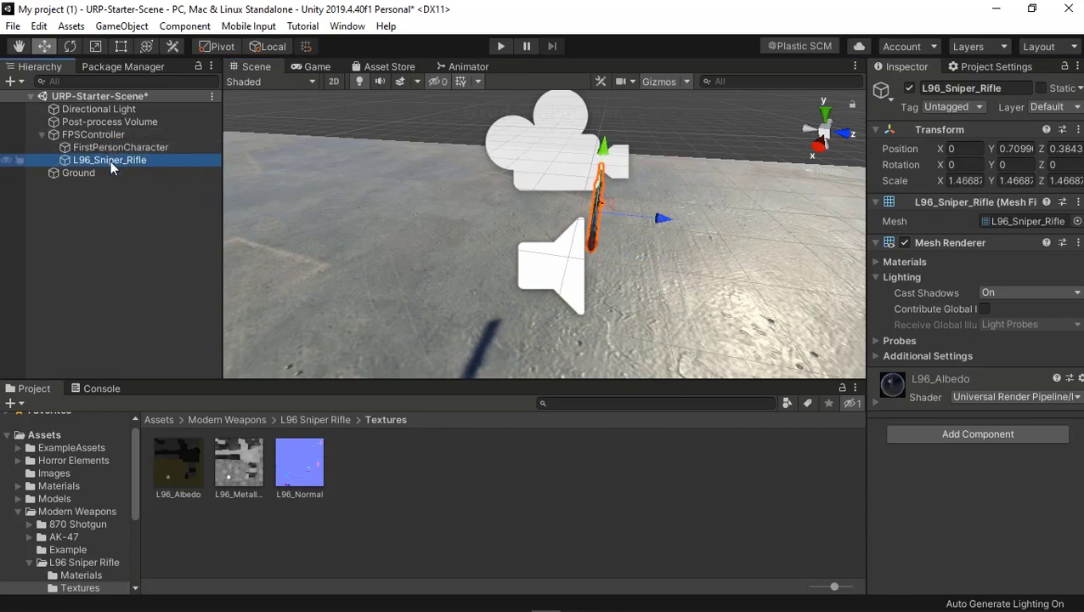
drag(110, 161, 119, 148)
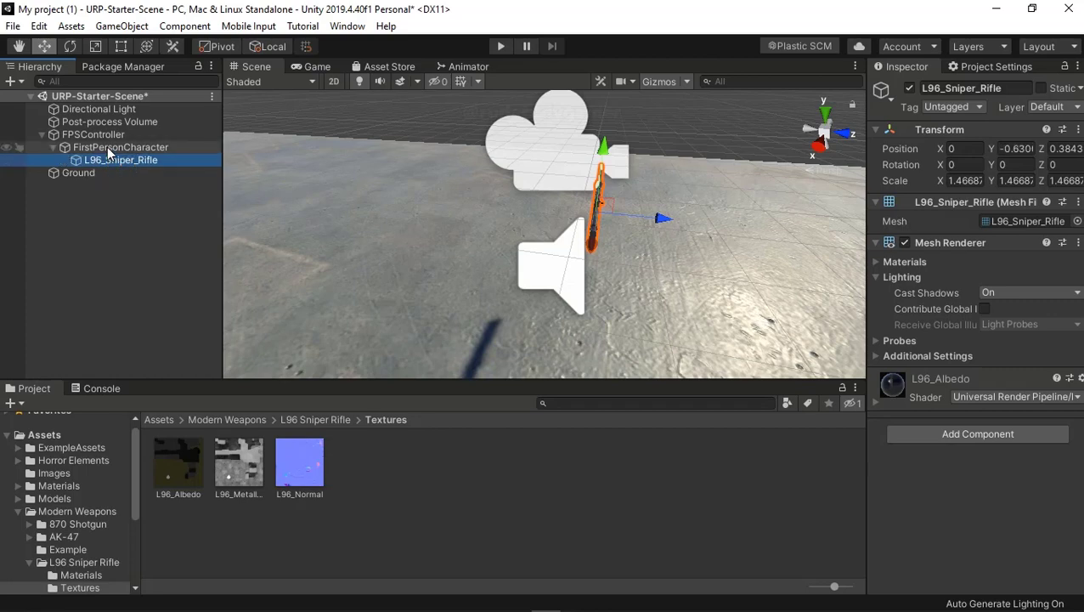
click(496, 47)
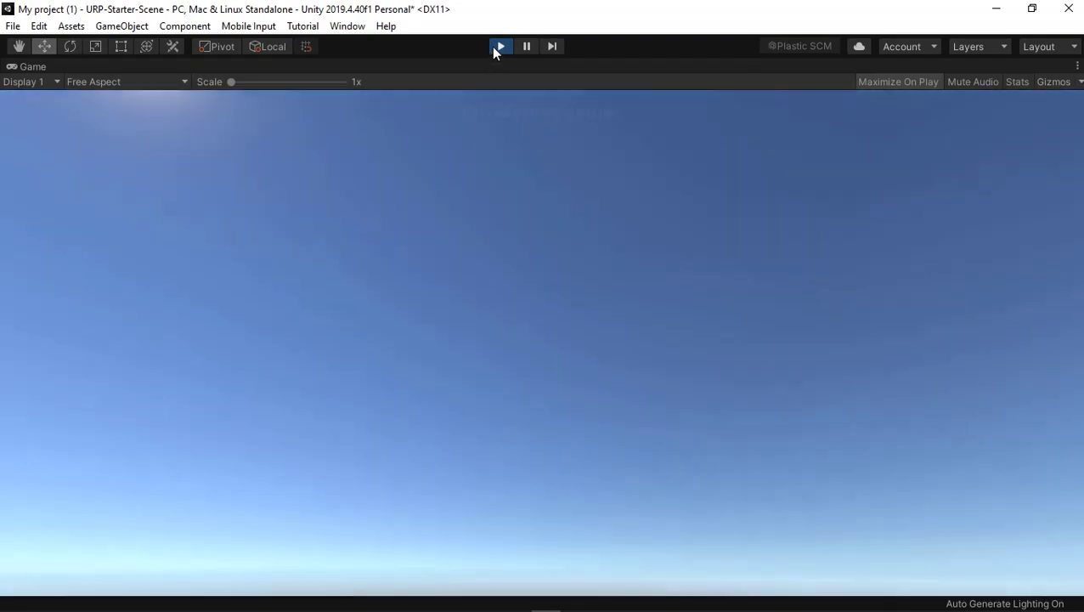
click(497, 46)
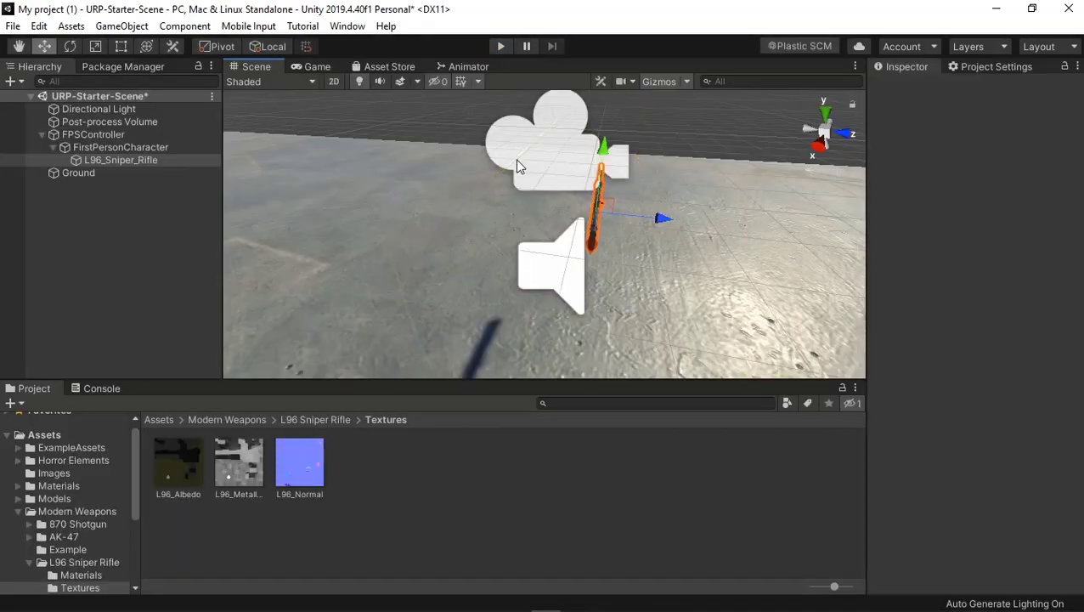
mouse_move(617, 331)
alt+mouse_down()
mouse_move(548, 315)
mouse_move(576, 314)
mouse_move(515, 315)
alt+mouse_up()
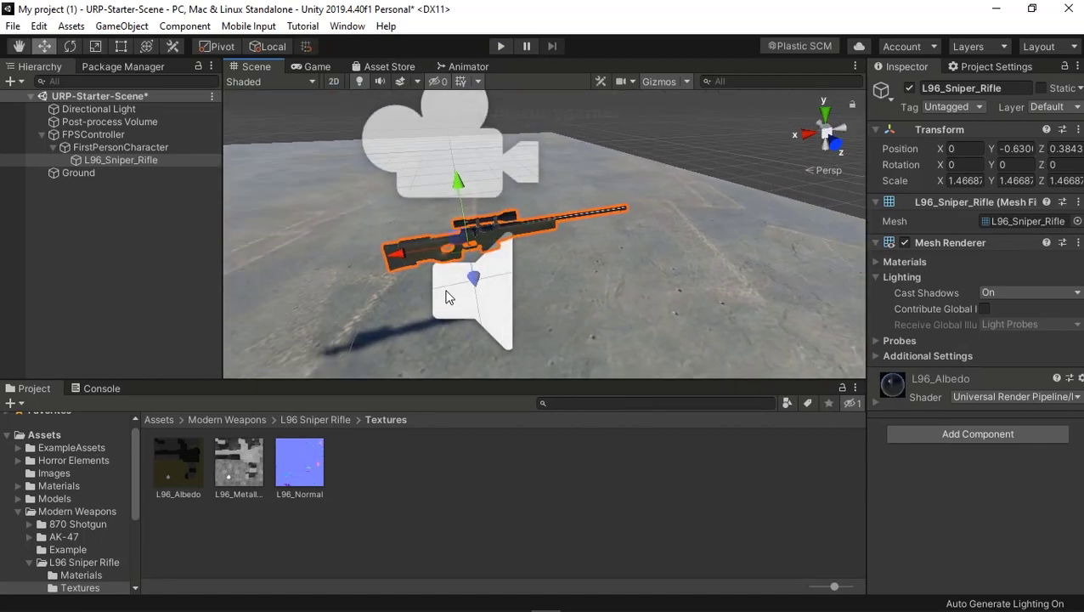
- Set the L96_Sniper_Rifle's Rotation Y to 90
alt+drag(576, 344, 544, 340)
click(102, 150)
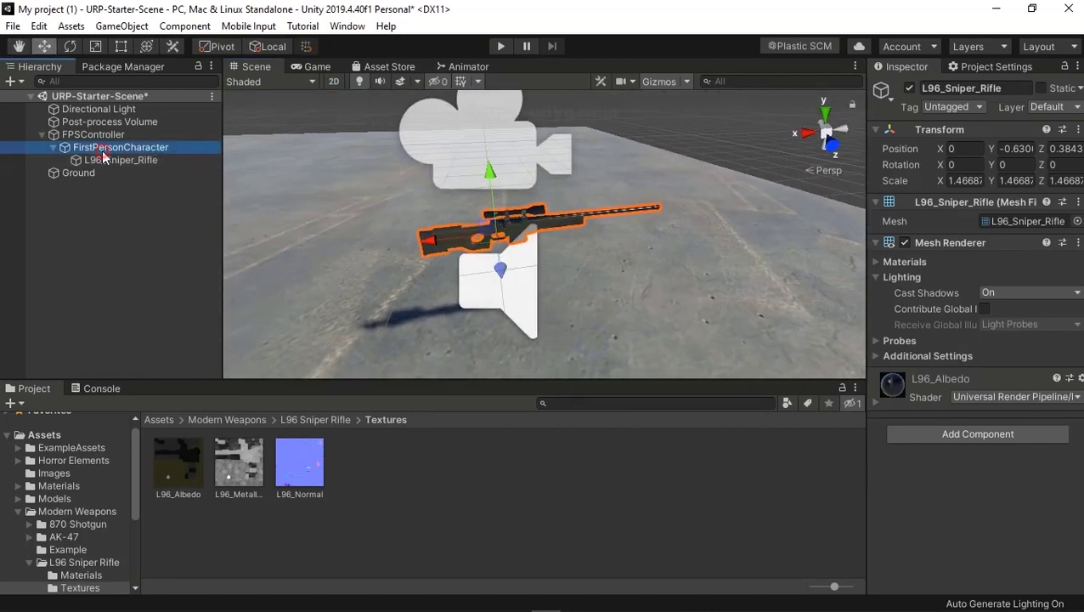
alt+drag(355, 260, 350, 268)
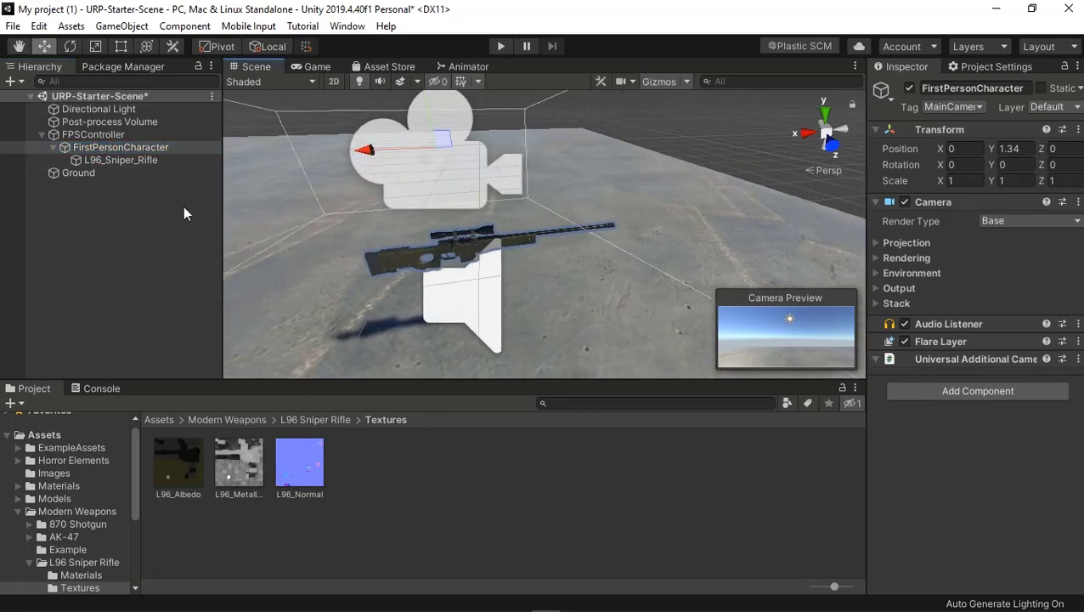
click(123, 163)
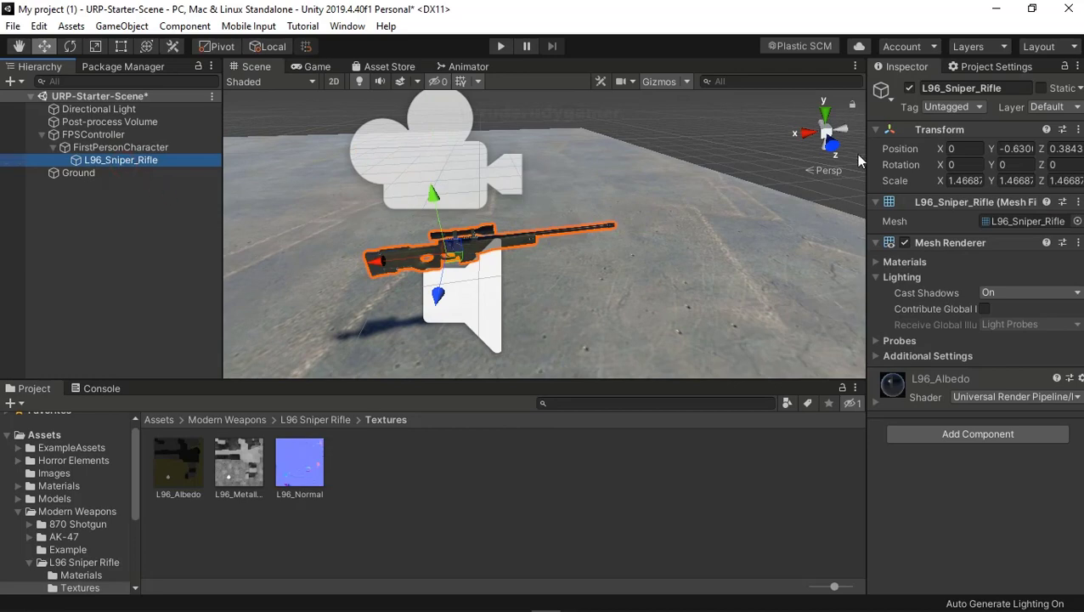
click(1020, 165)
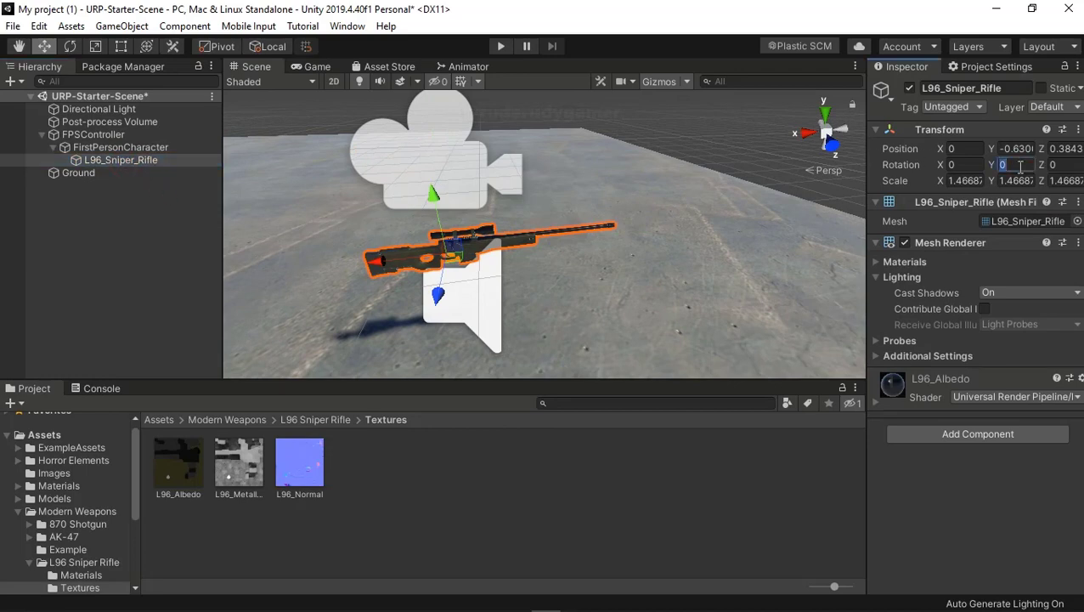
text(90)
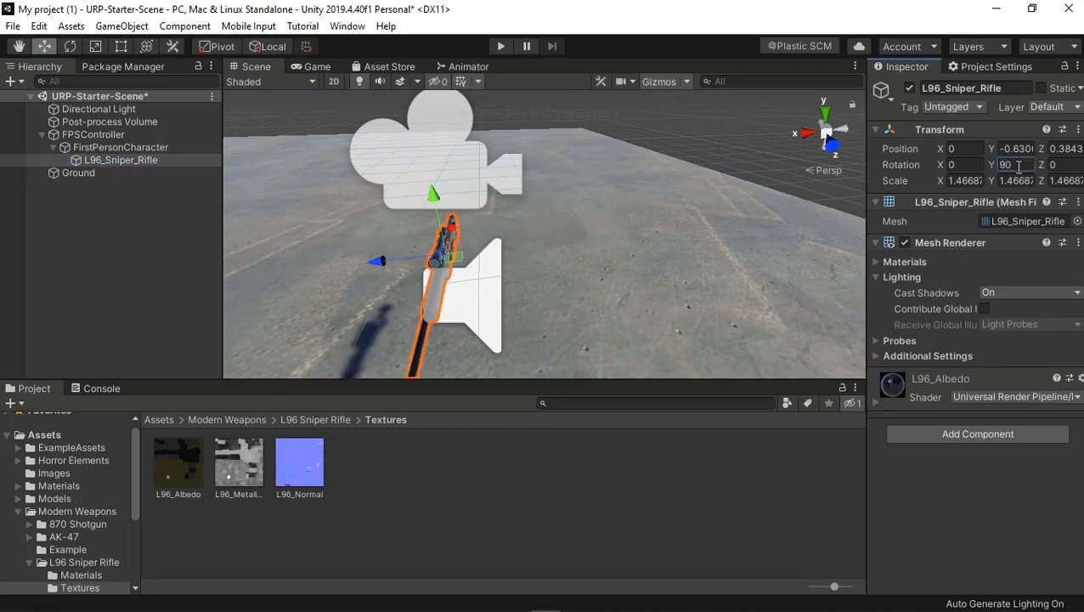
- Move the rifle to X 0.41, Y -0.74, Z 0.69 near the camera
middle_drag(534, 250, 563, 253)
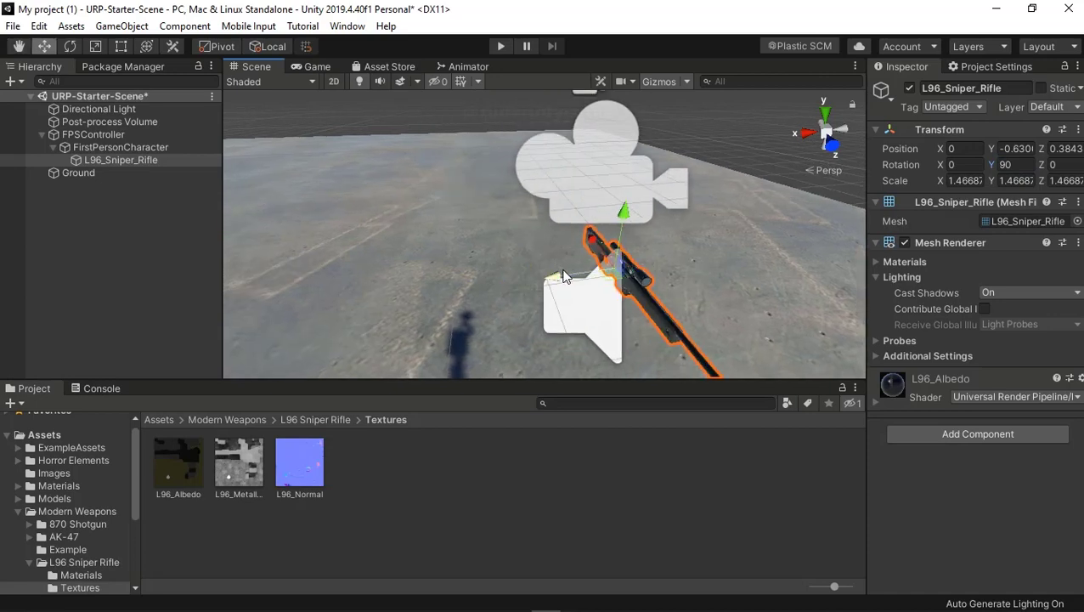
mouse_move(563, 277)
mouse_down()
mouse_move(511, 292)
mouse_move(562, 302)
mouse_move(462, 288)
mouse_move(582, 279)
mouse_up()
drag(648, 316, 664, 318)
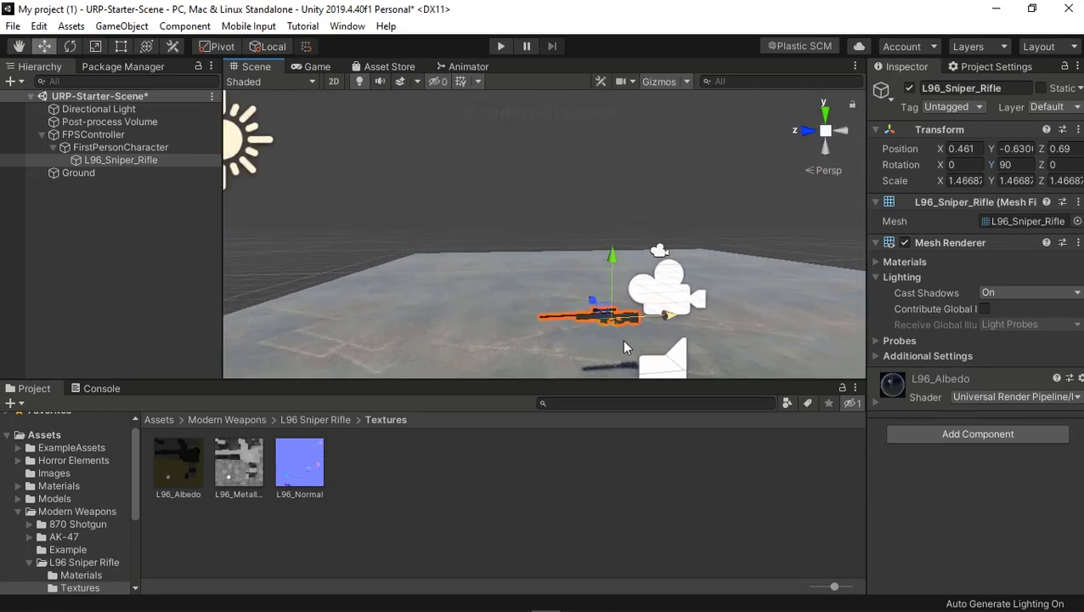
drag(595, 317, 596, 314)
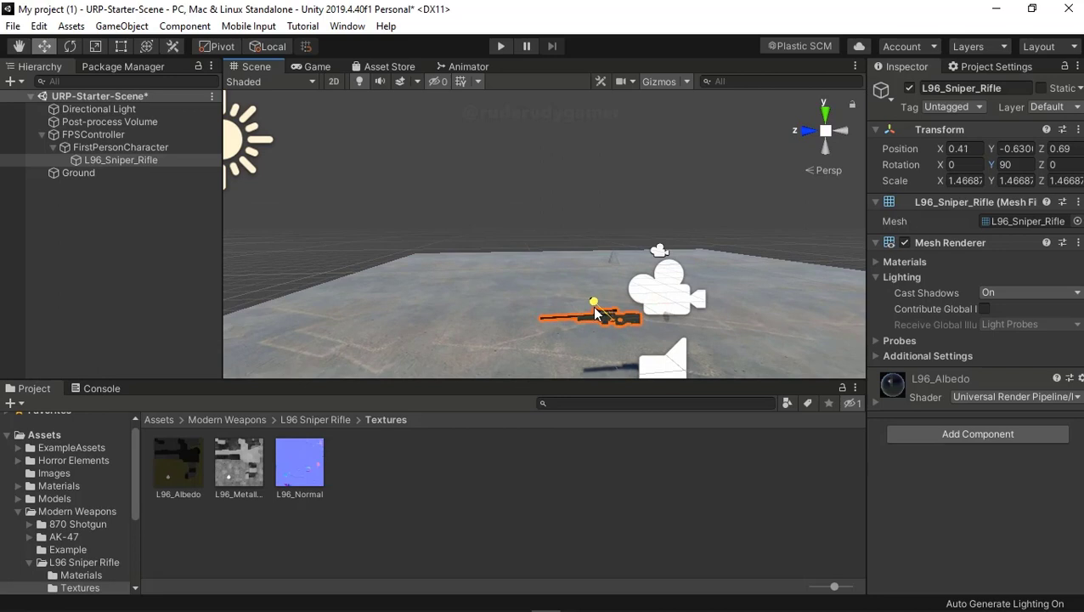
drag(612, 255, 614, 263)
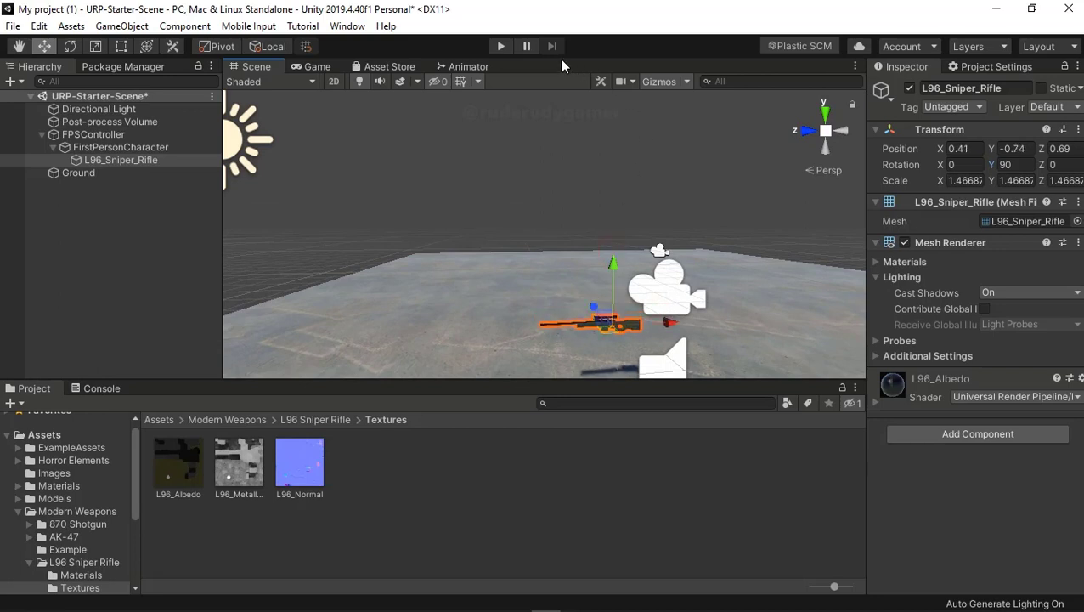
- Play-test, then raise the rifle closer to the camera and test again
click(501, 46)
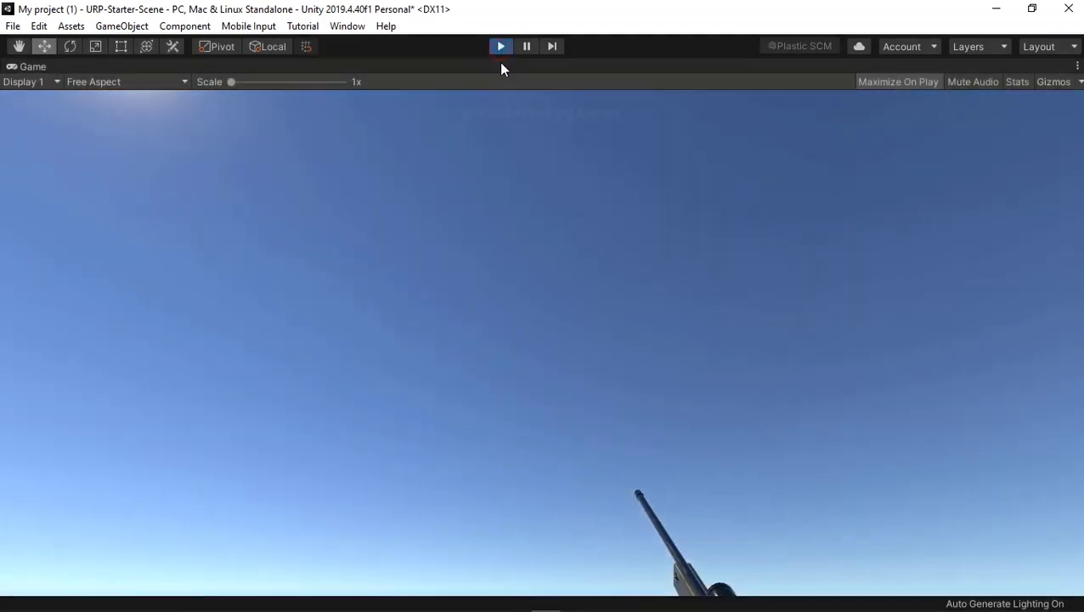
click(500, 48)
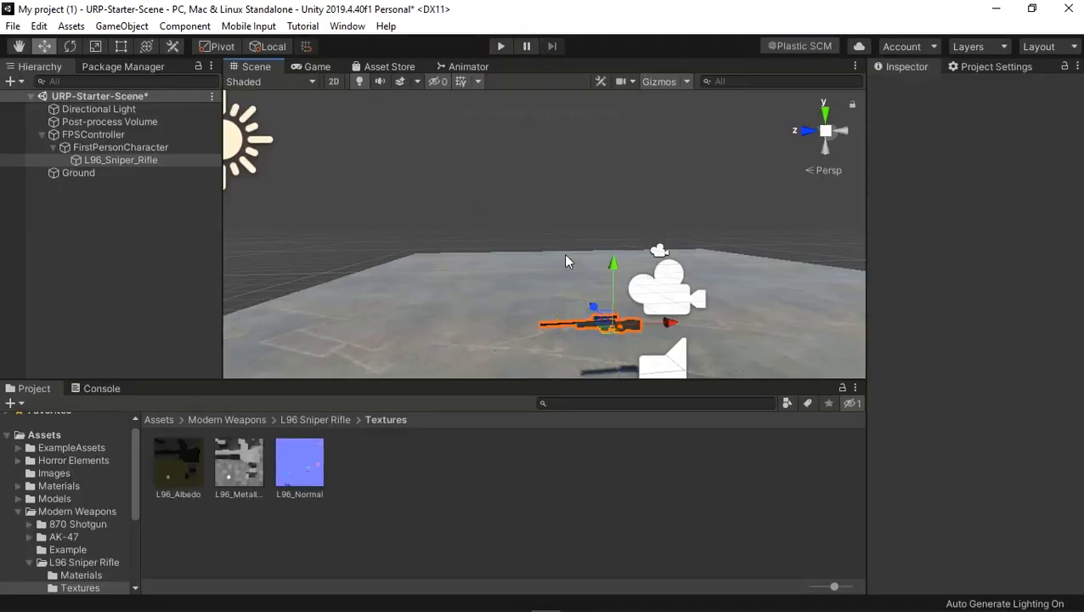
drag(610, 261, 615, 241)
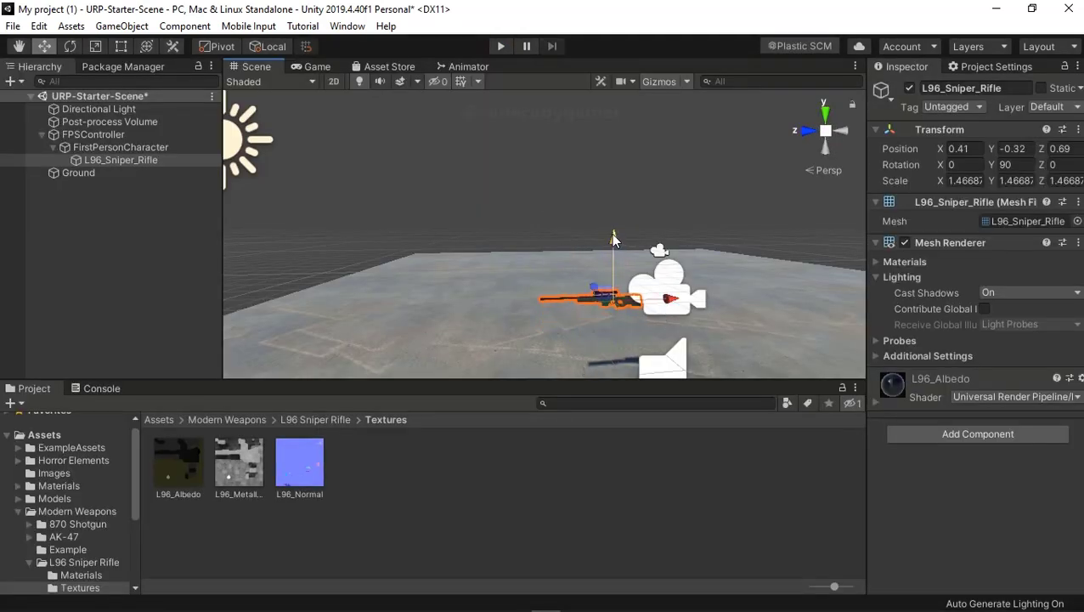
click(501, 47)
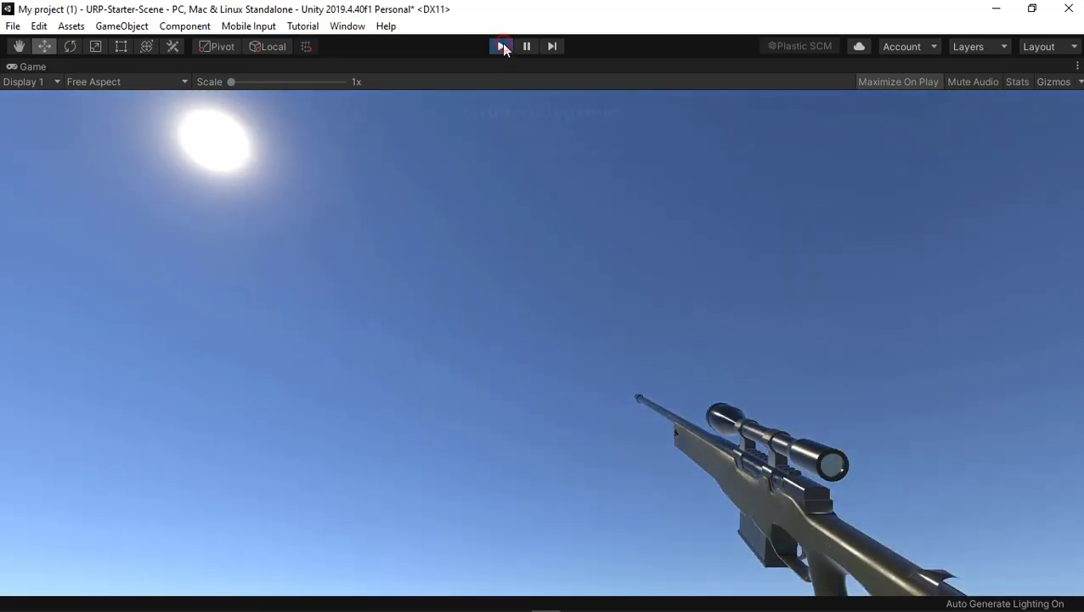
click(501, 47)
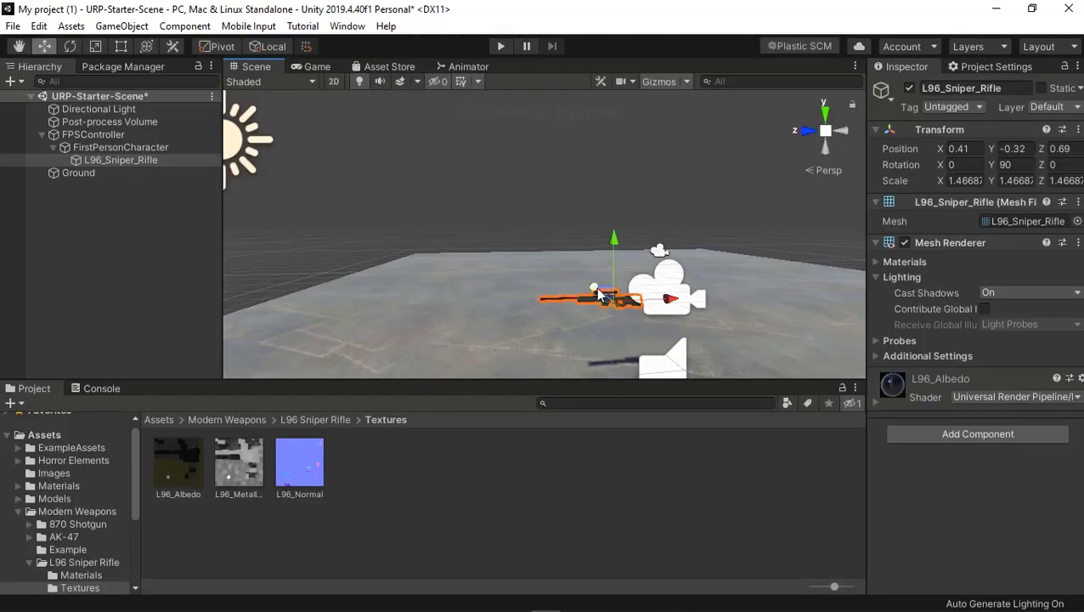
- Move the rifle to X 0.14, Z 0.58 and check it in the first-person view
drag(598, 294, 601, 298)
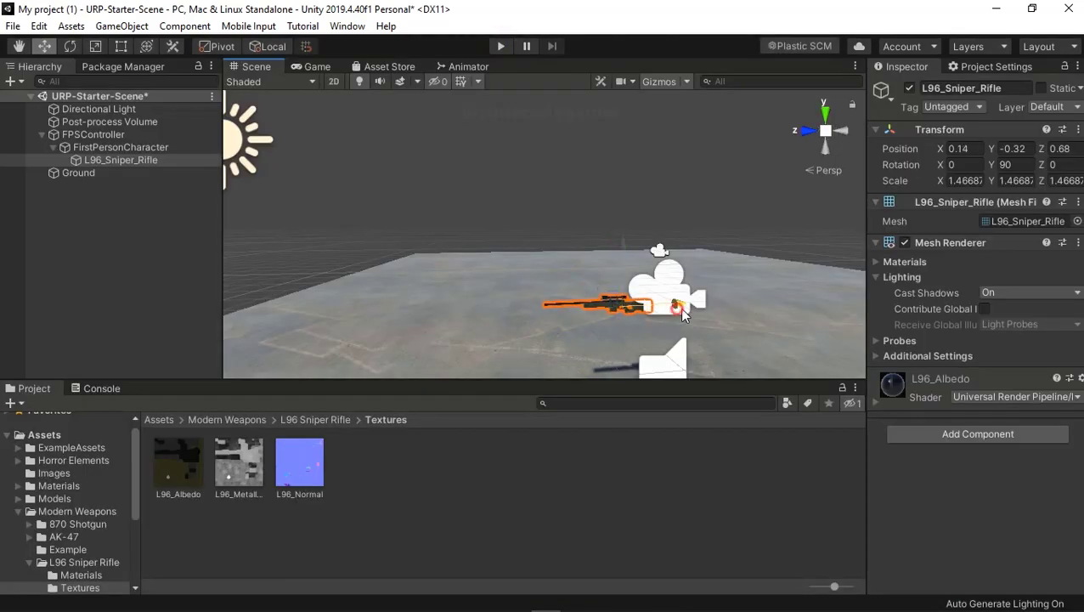
drag(684, 314, 675, 311)
click(501, 47)
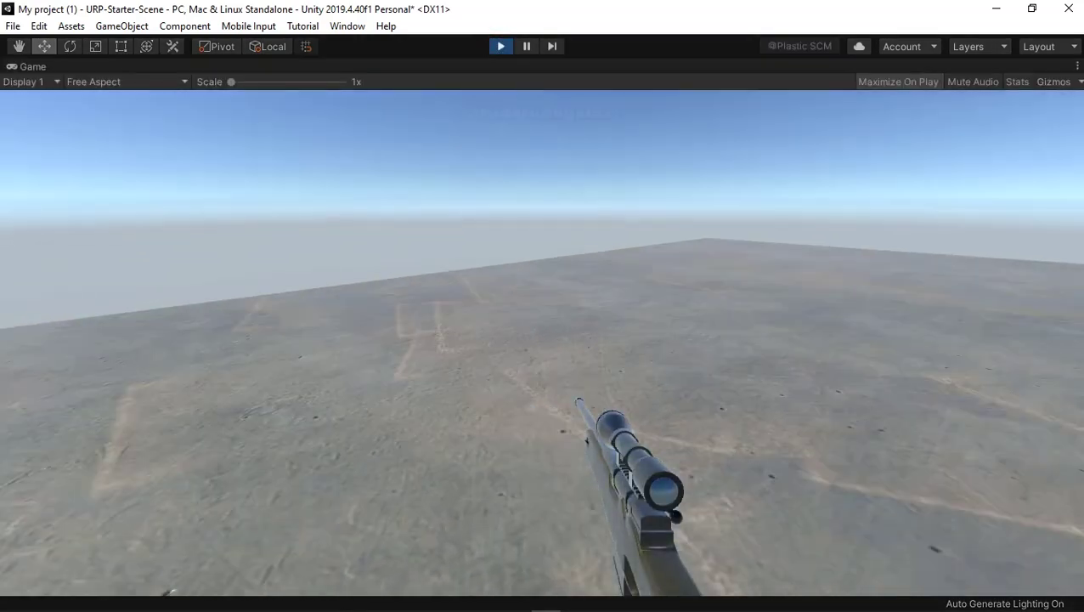
mouse_move(546, 349)
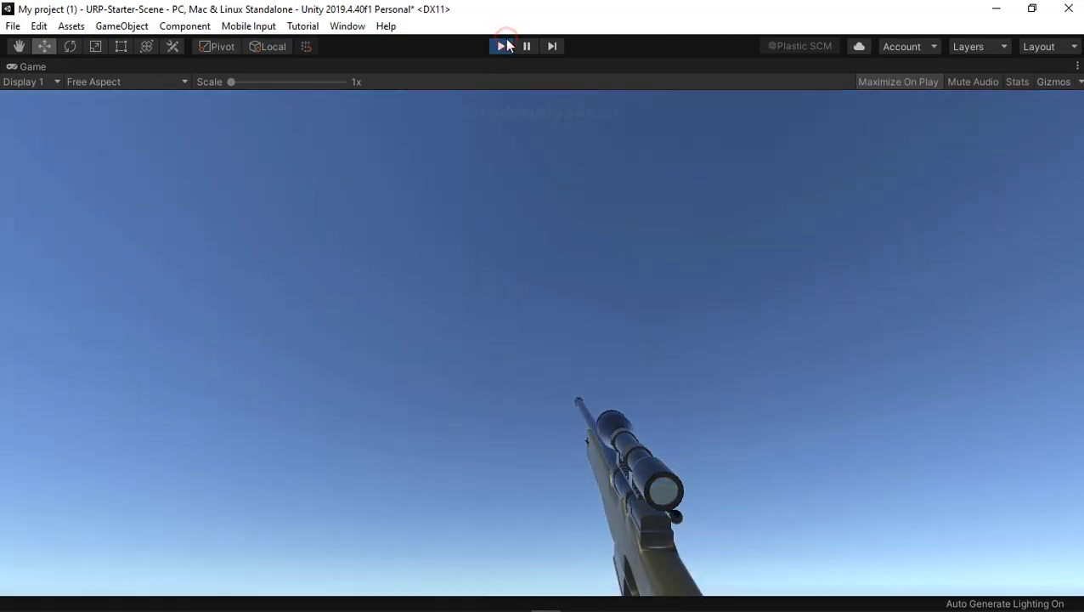
click(501, 46)
- Raise the rifle to Y -0.16, pull it back on Z, move it inward on X, and play-test
click(549, 311)
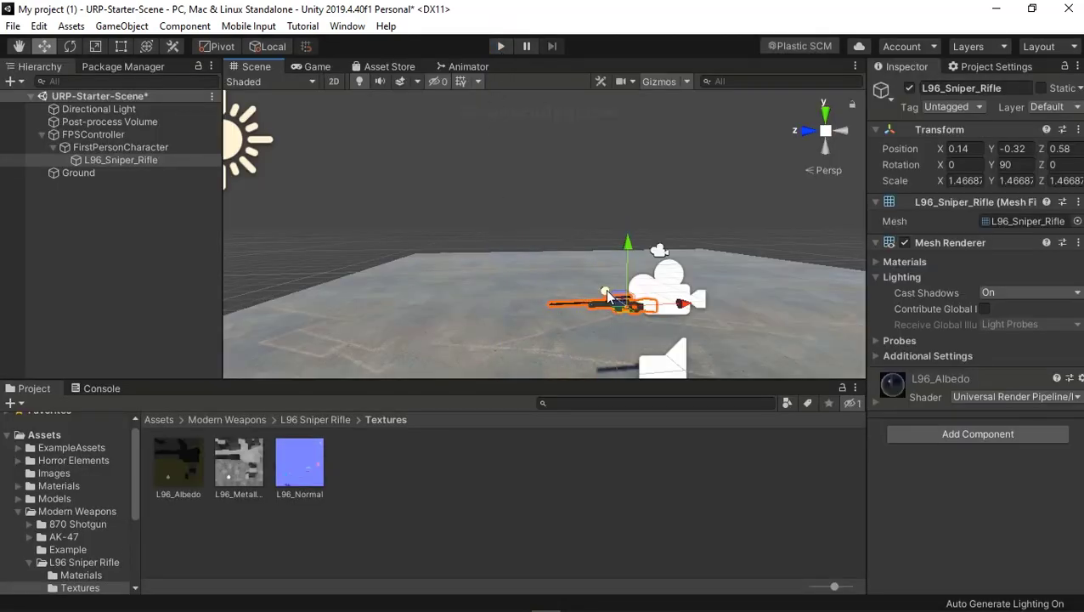
drag(629, 247, 629, 238)
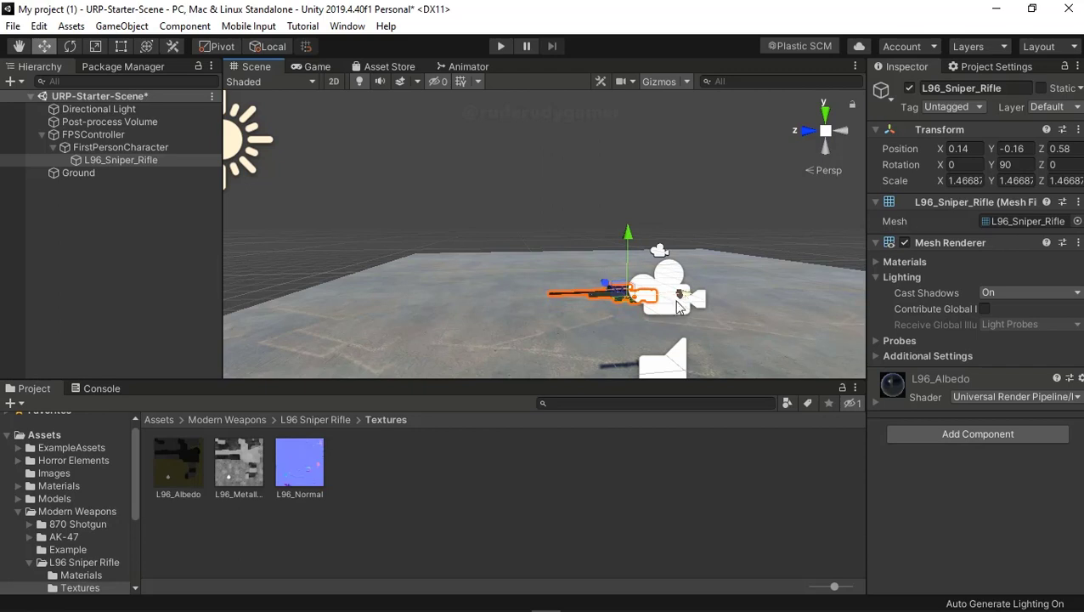
drag(680, 307, 694, 299)
drag(608, 289, 610, 290)
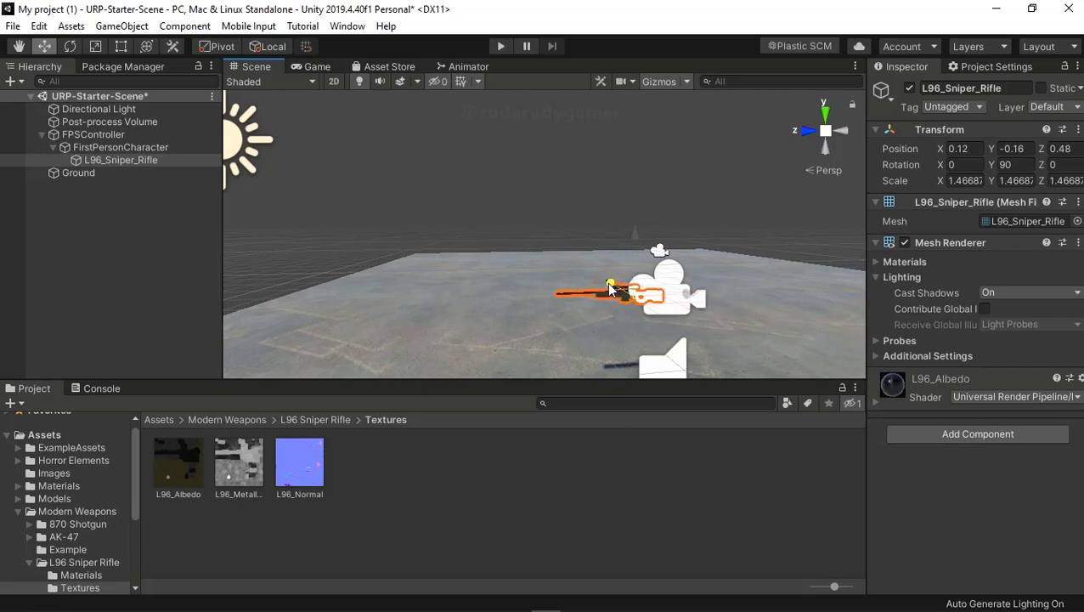
click(501, 48)
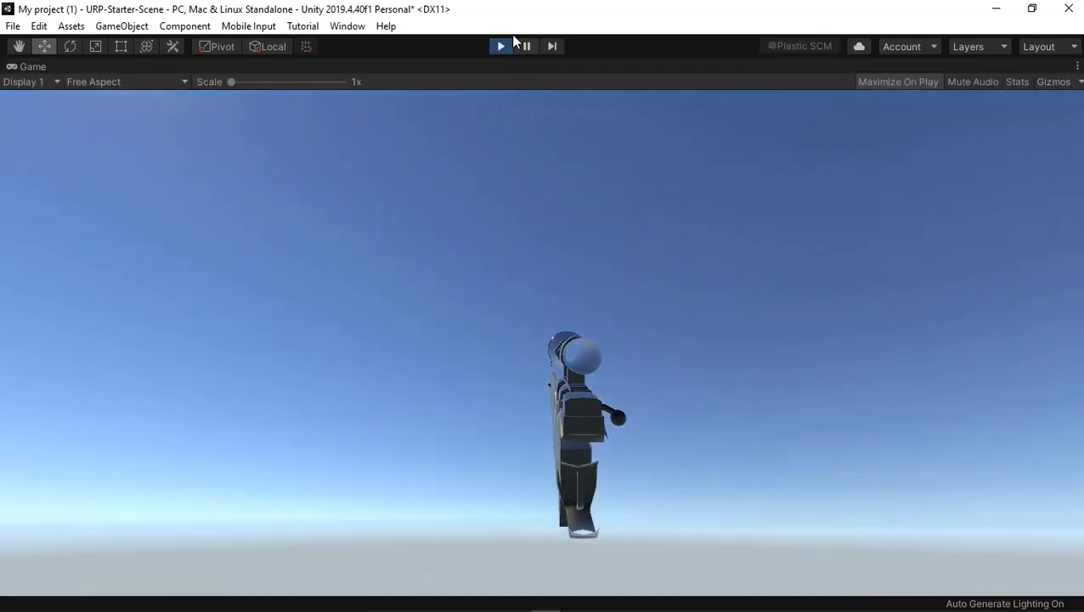
click(502, 46)
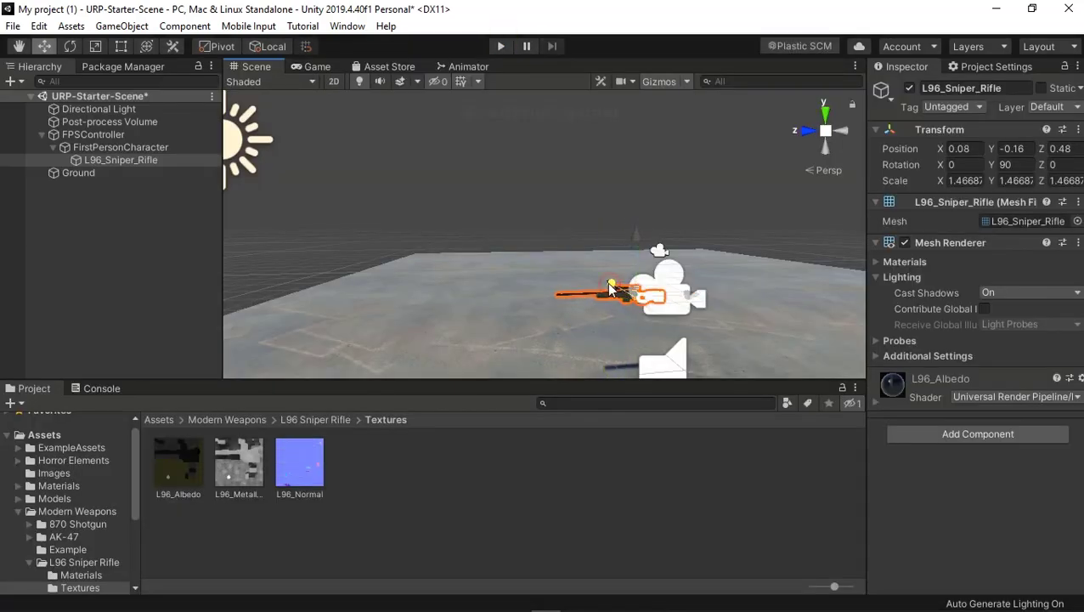
- Lower the rifle back to Y -0.32 and play-test again
drag(633, 239, 636, 248)
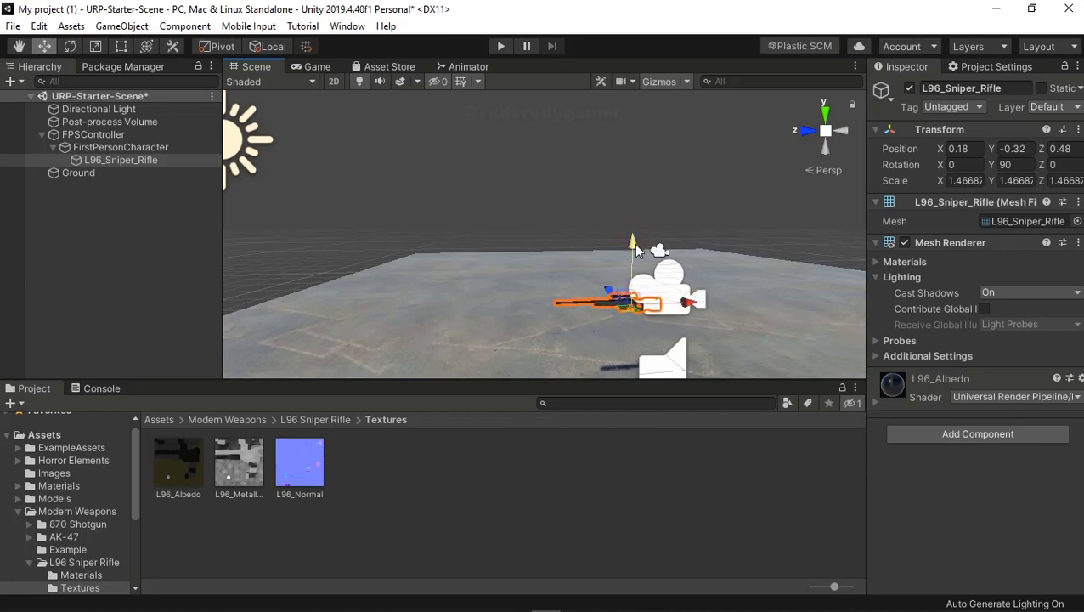
click(502, 47)
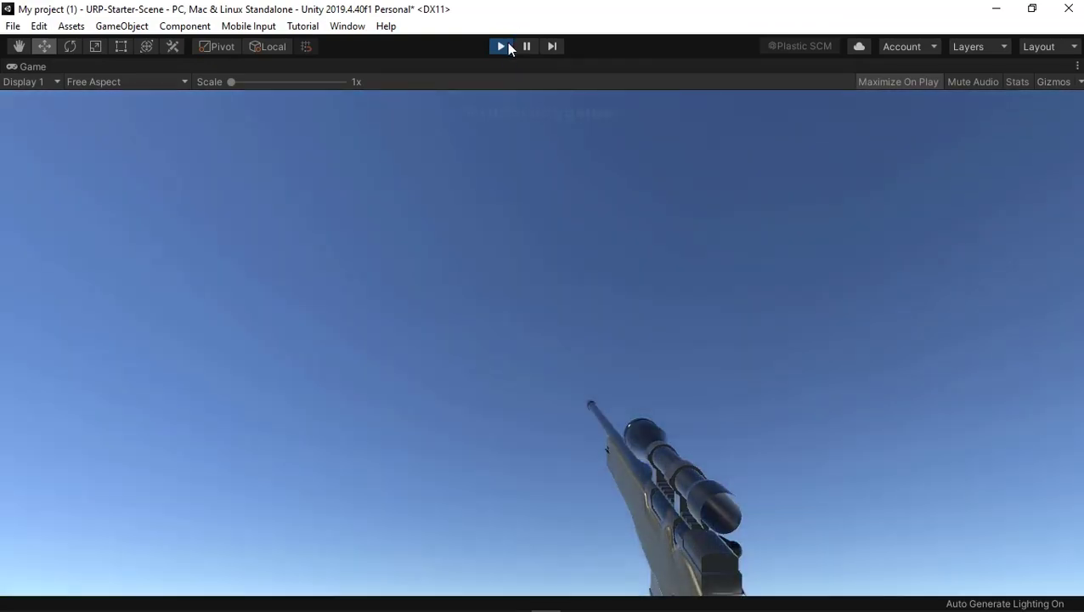
click(508, 49)
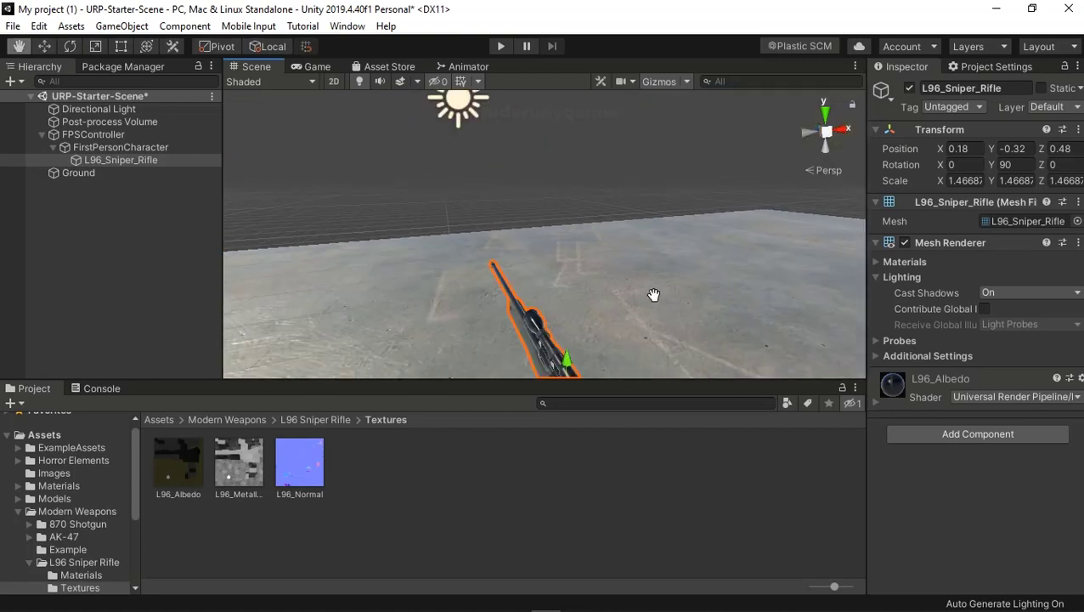
right_drag(771, 280, 635, 286)
scroll(635, 289, up, 4)
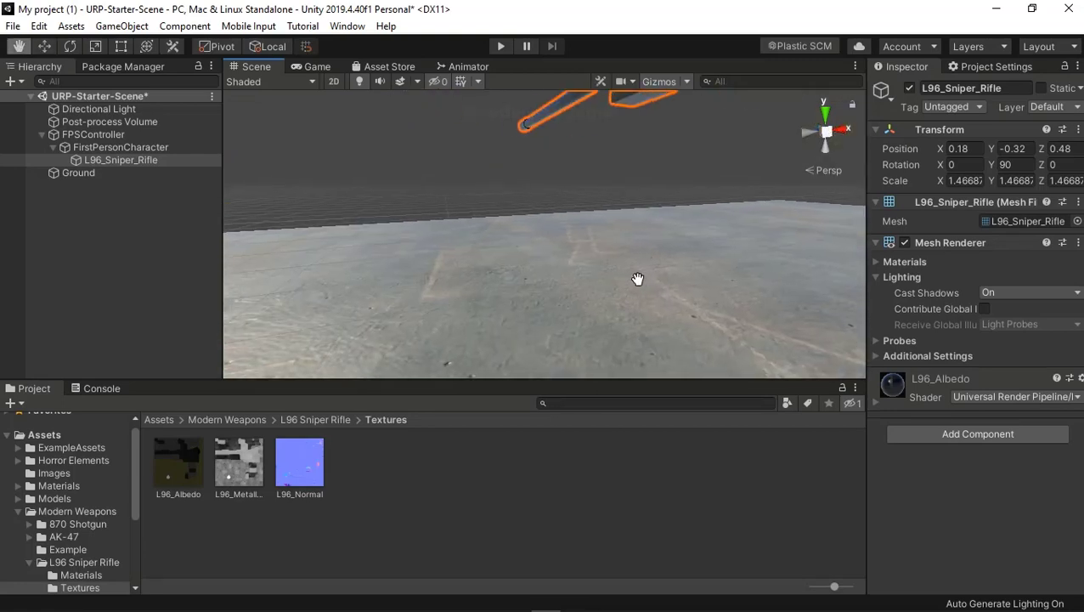
scroll(602, 271, down, 2)
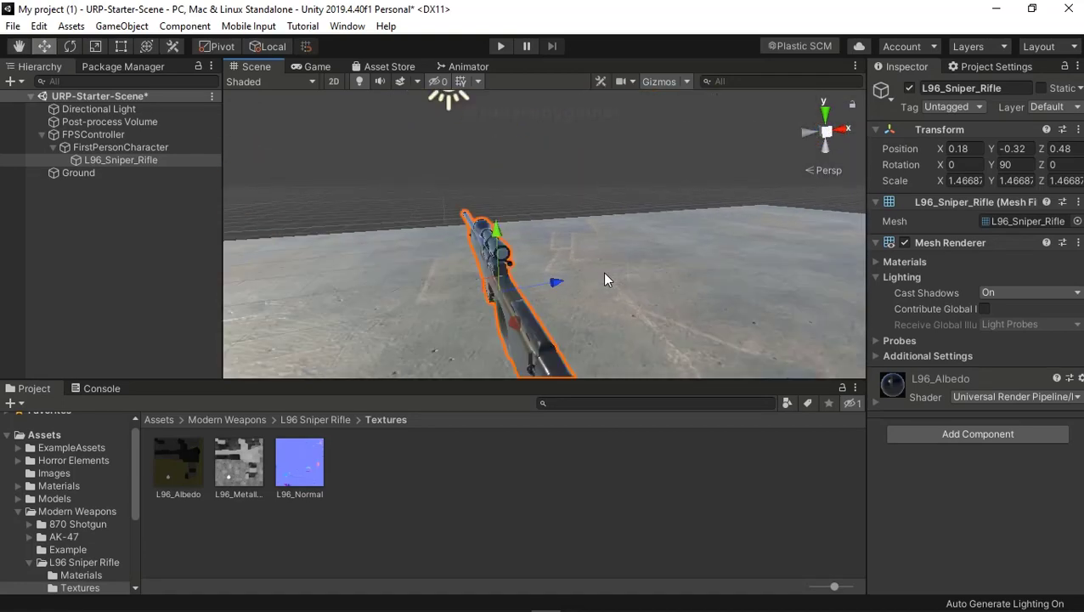
scroll(602, 271, down, 2)
scroll(597, 293, down, 2)
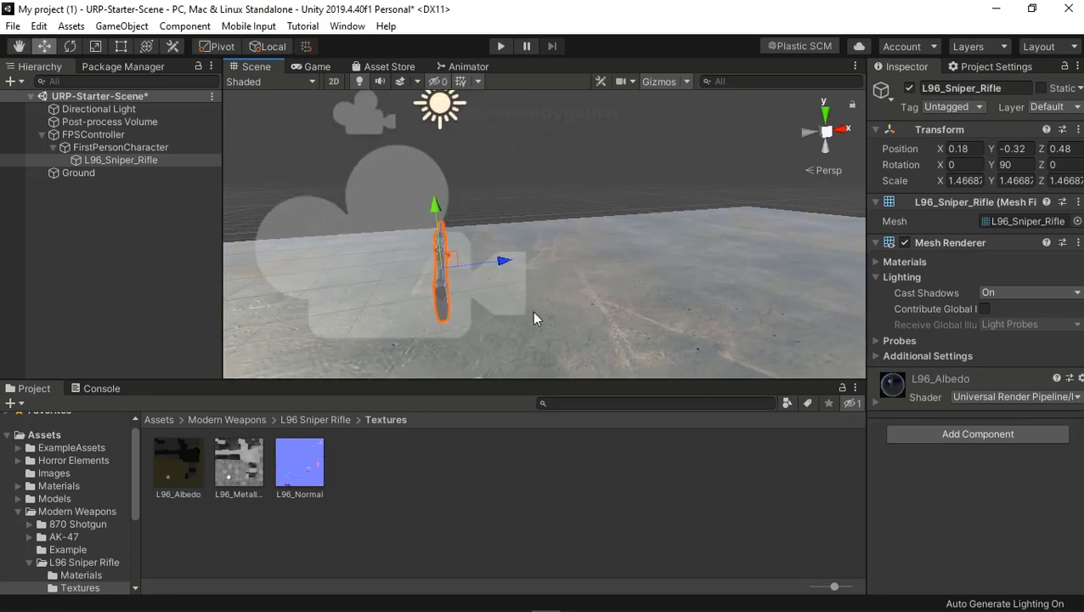
- Lower the rifle and shift it right, then check it from the first-person camera
alt+drag(533, 318, 553, 300)
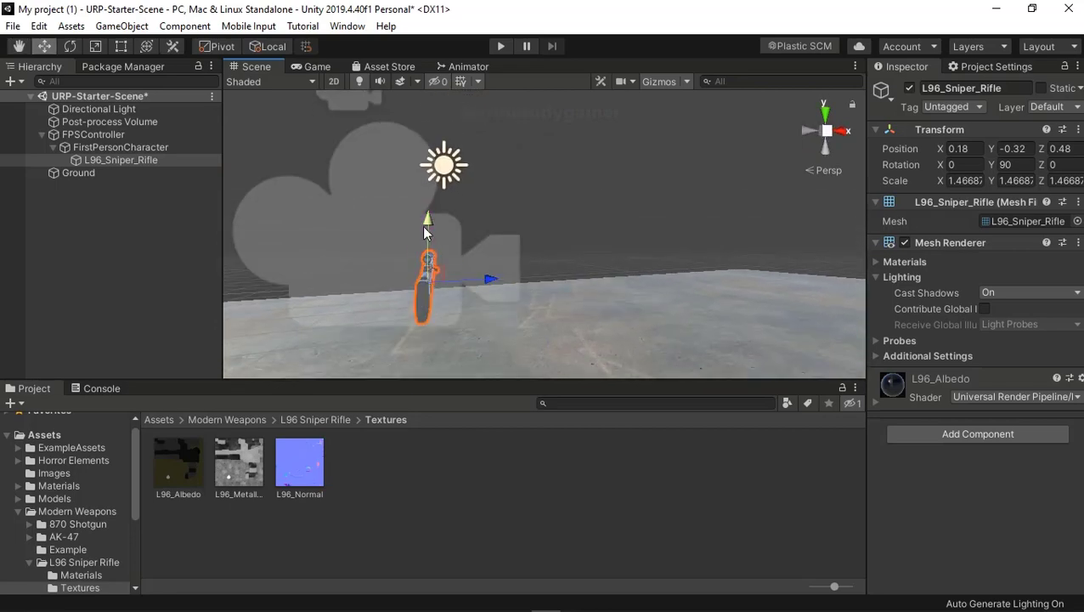
drag(426, 232, 428, 242)
drag(486, 289, 505, 298)
click(500, 48)
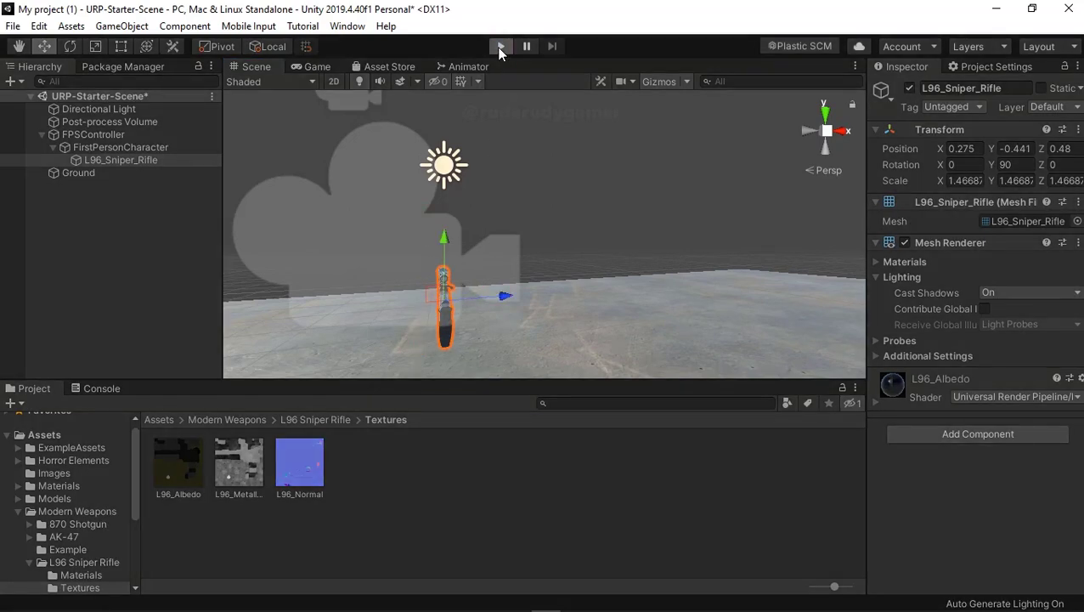
click(500, 47)
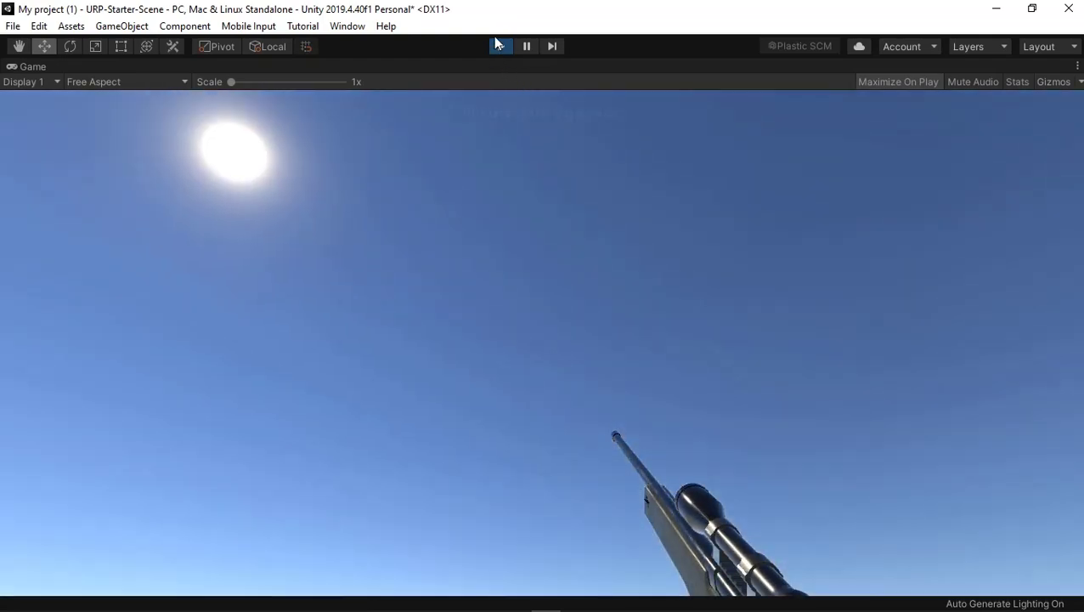
click(500, 46)
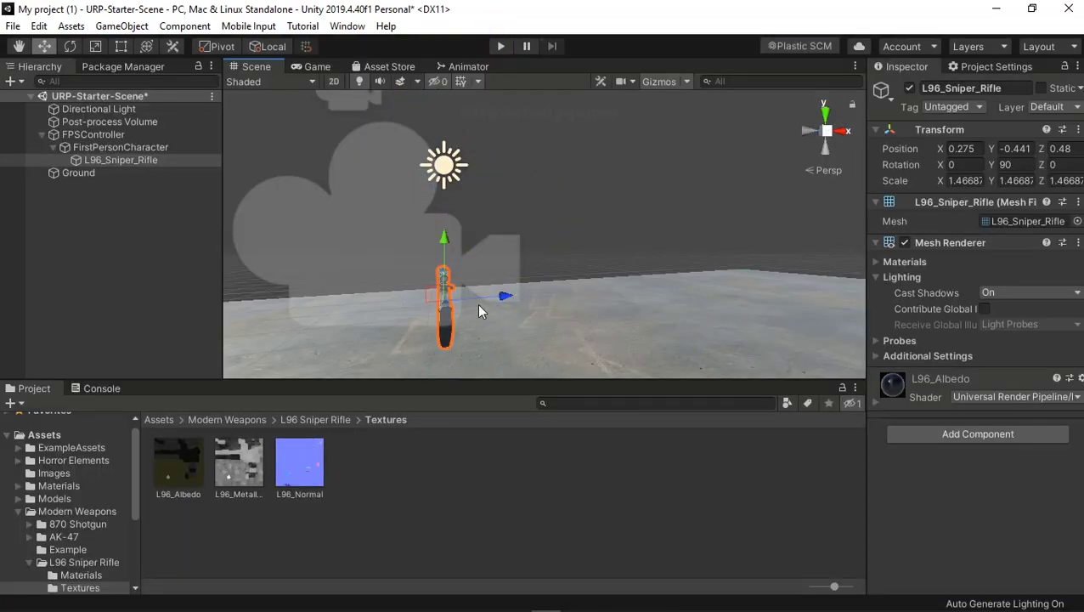
- Push the rifle forward along its depth axis and play-test the view
middle_drag(449, 285, 344, 319)
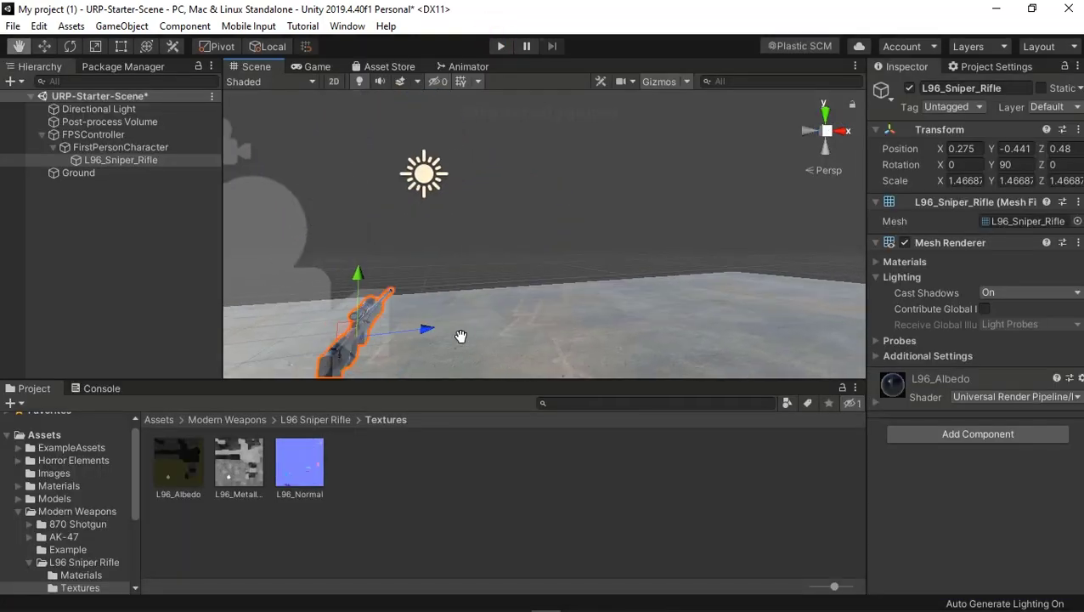
mouse_move(344, 321)
mouse_down()
mouse_move(320, 370)
mouse_move(352, 264)
mouse_up()
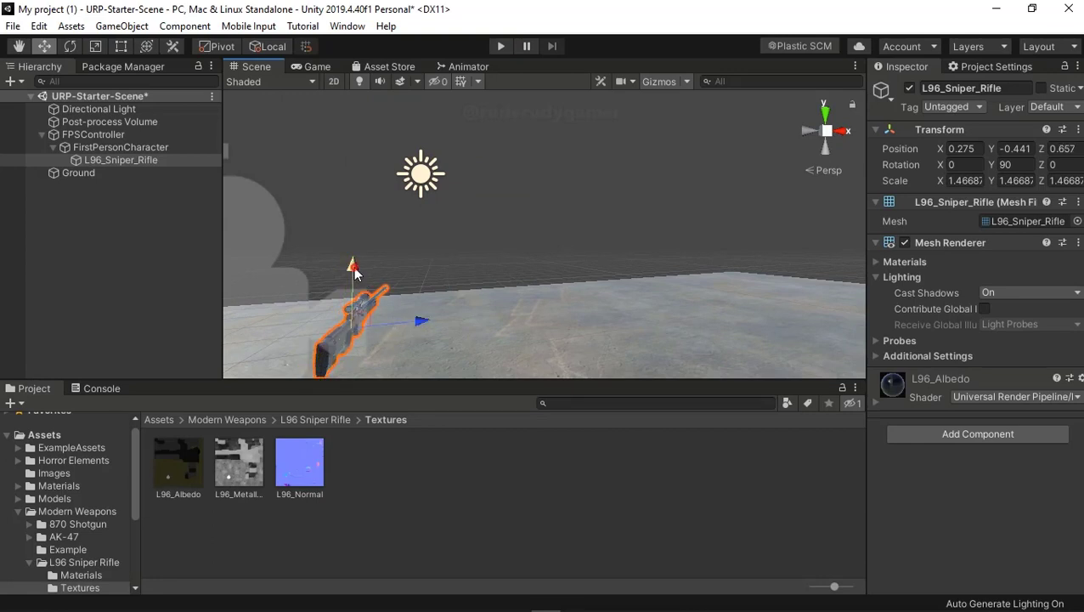
click(507, 46)
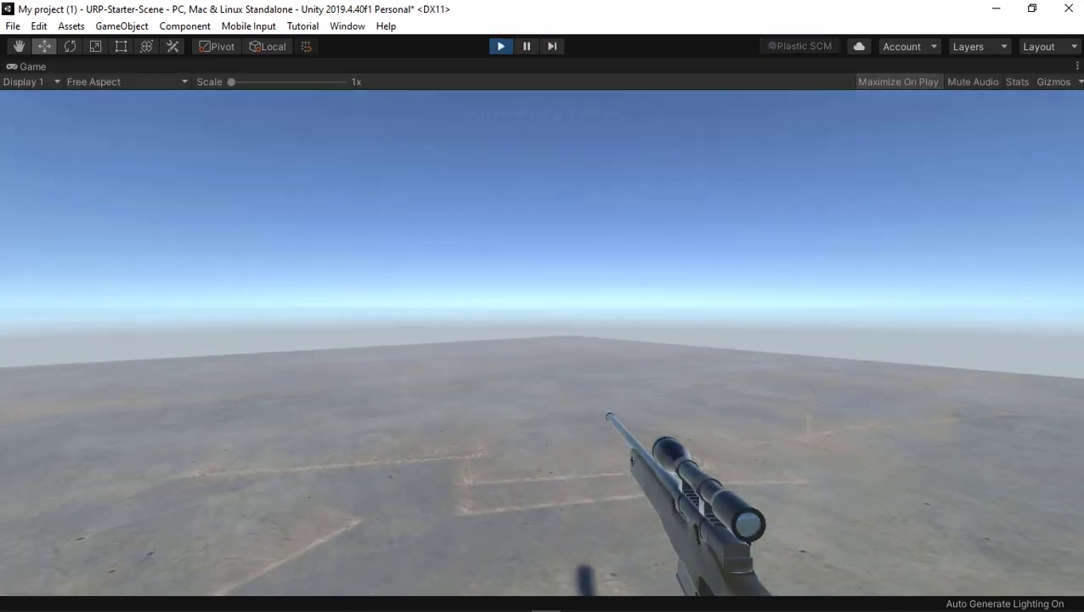
key(Escape)
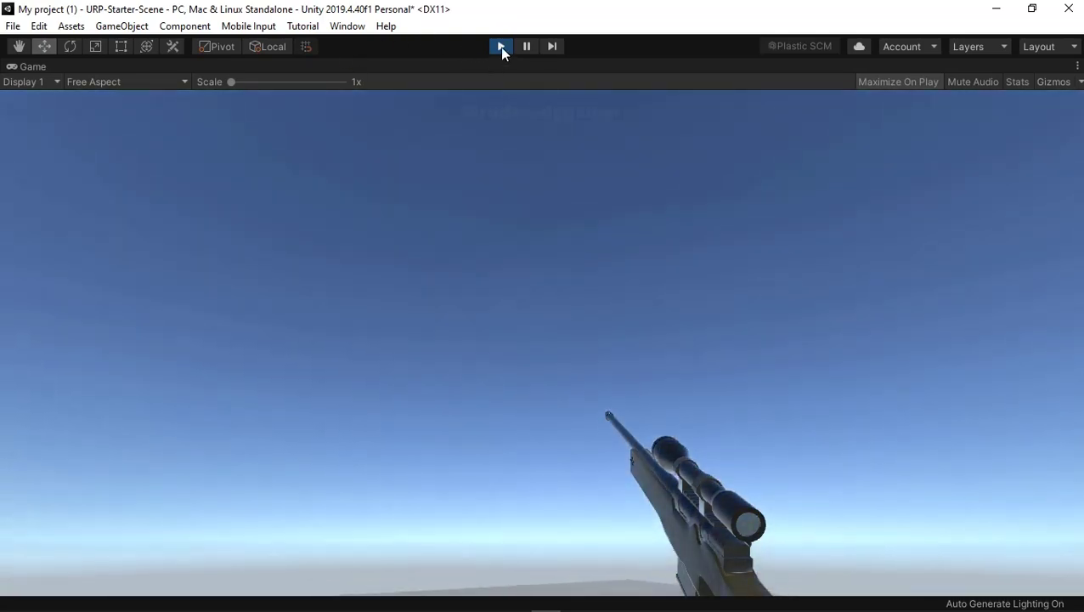
click(500, 46)
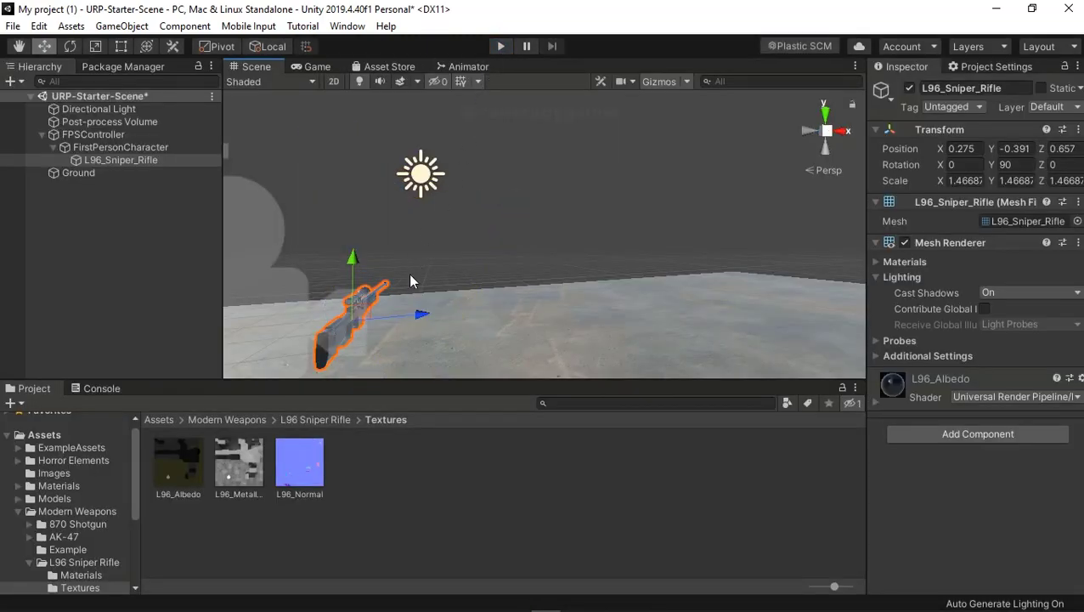
- Place the rifle at 0.358, -0.177, 0.297 and start a first-person play test
mouse_move(408, 315)
mouse_down()
mouse_move(418, 318)
mouse_move(344, 339)
mouse_up()
click(500, 46)
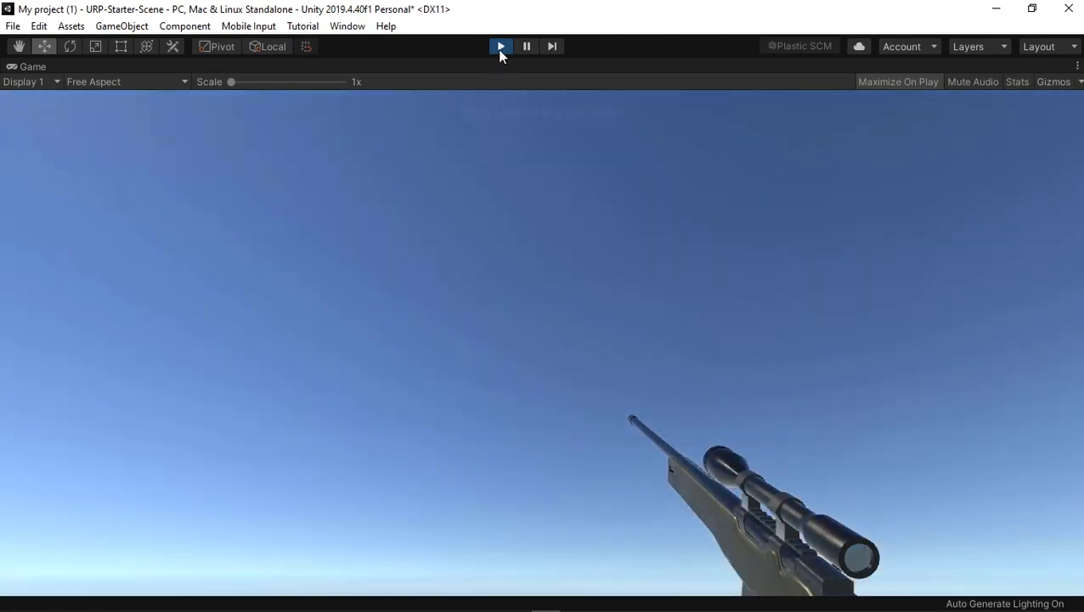
click(500, 46)
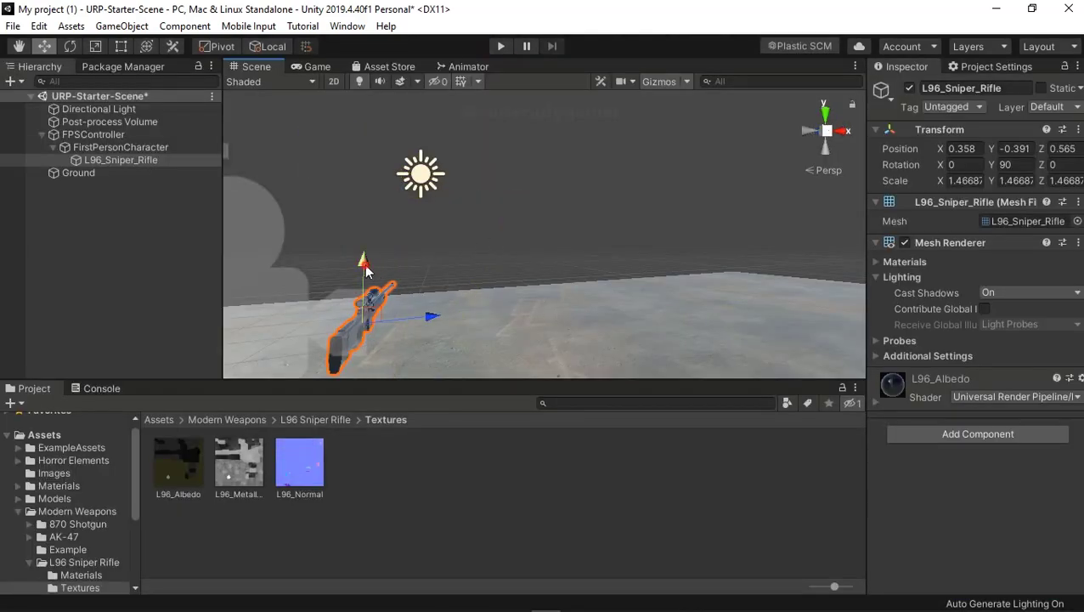
drag(364, 265, 365, 241)
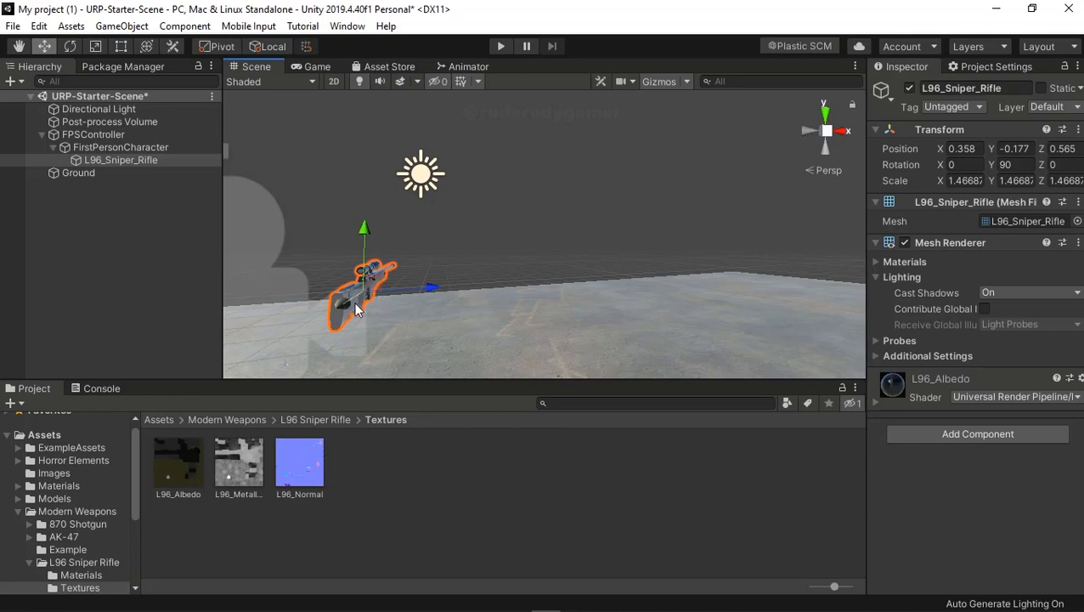
drag(354, 302, 341, 300)
click(500, 46)
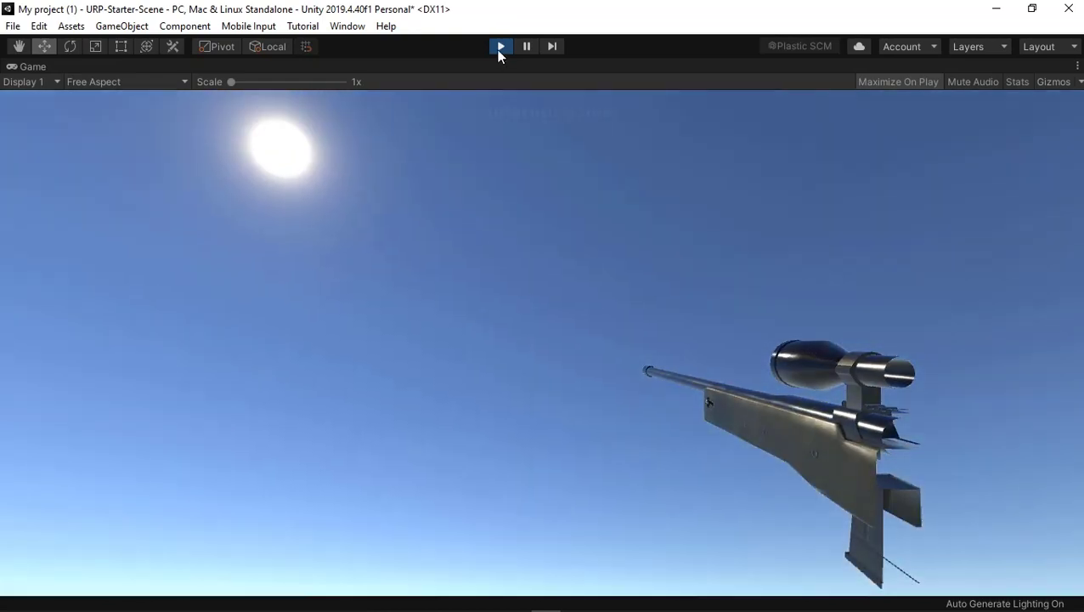
- Lower the rifle to Y -0.242, shift it to X 0.327, and play-test
click(501, 46)
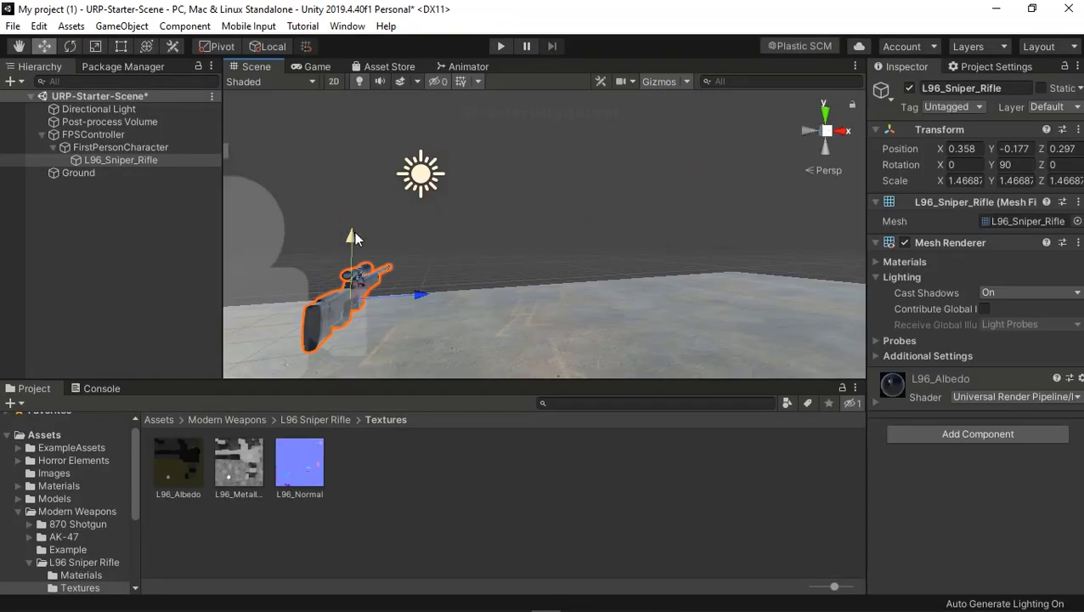
drag(355, 235, 362, 242)
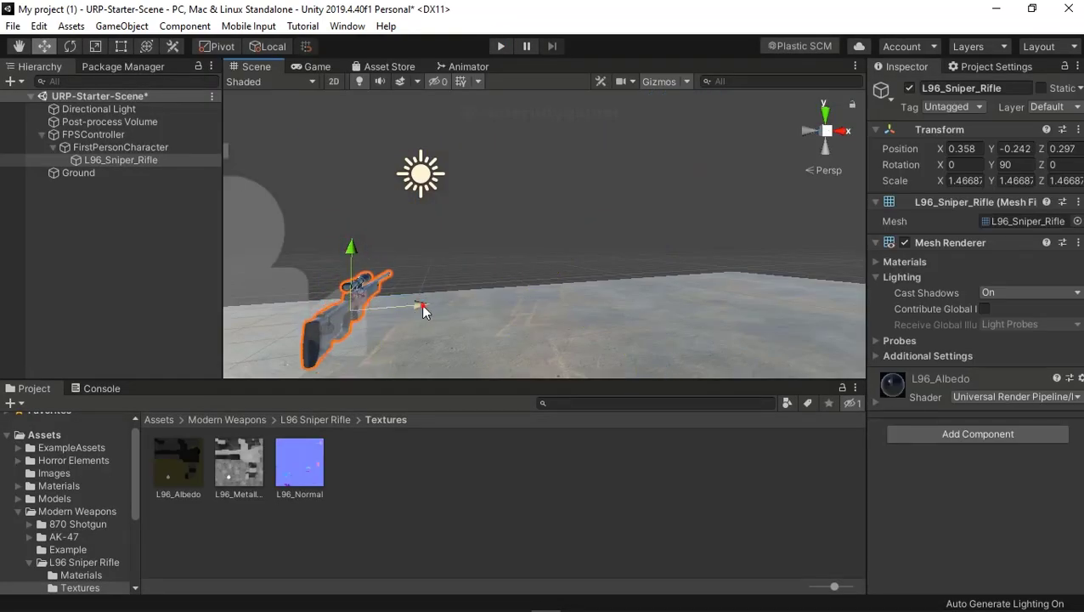
drag(421, 304, 412, 304)
click(500, 46)
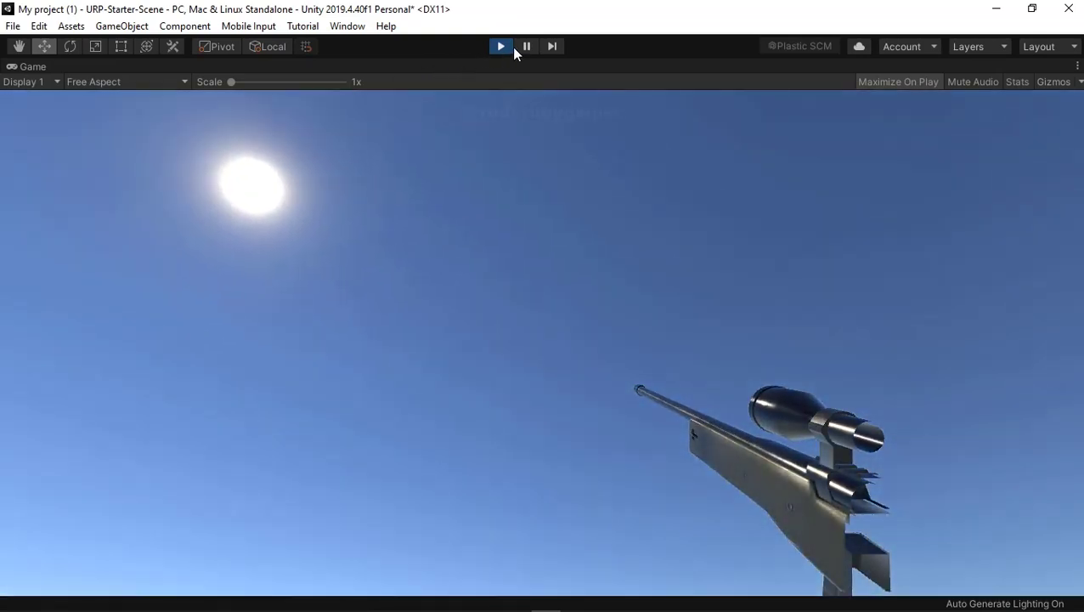
click(508, 46)
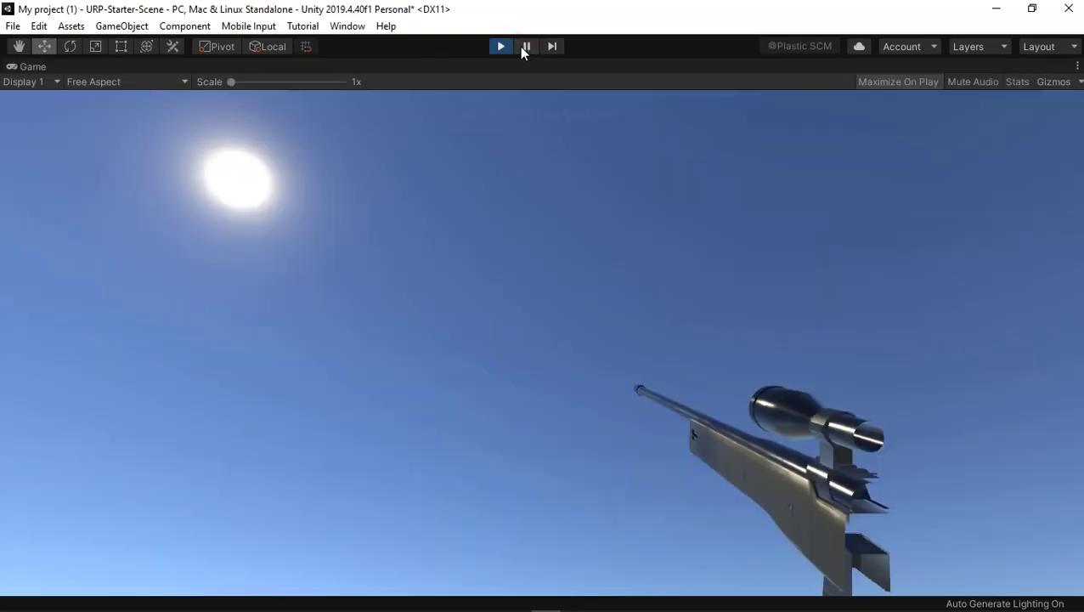
click(501, 48)
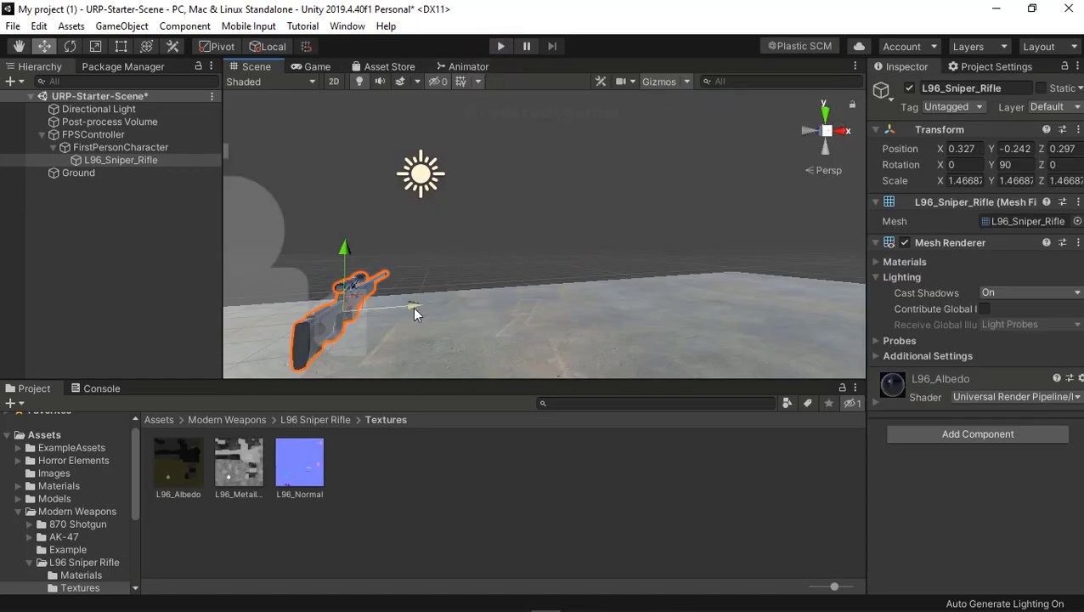
- Nudge the rifle to X 0.353, push it to Z 0.416, and play-test
drag(414, 314, 422, 315)
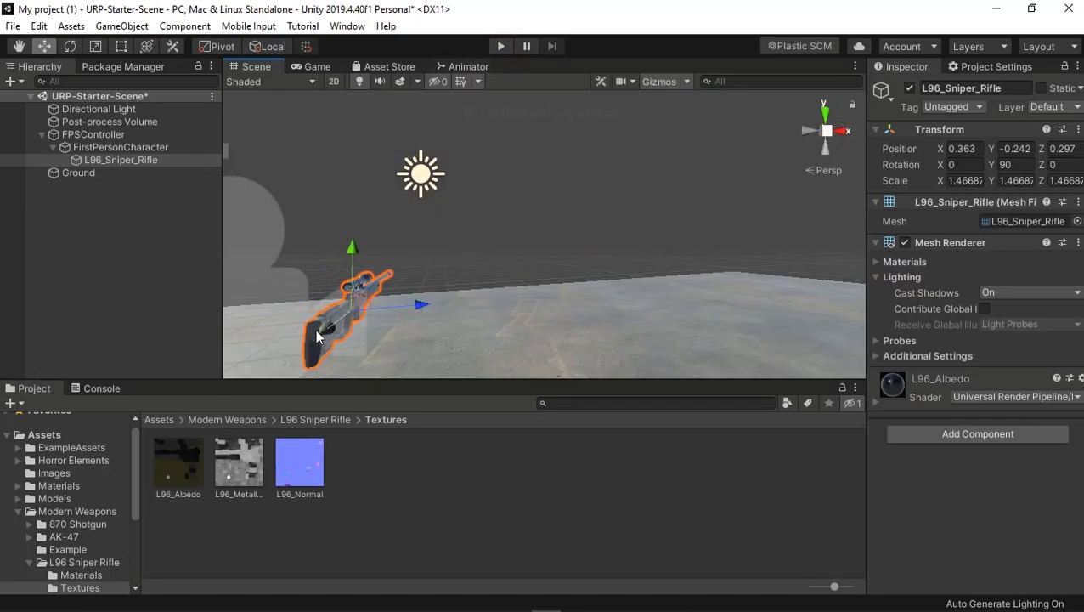
drag(317, 330, 408, 126)
click(500, 47)
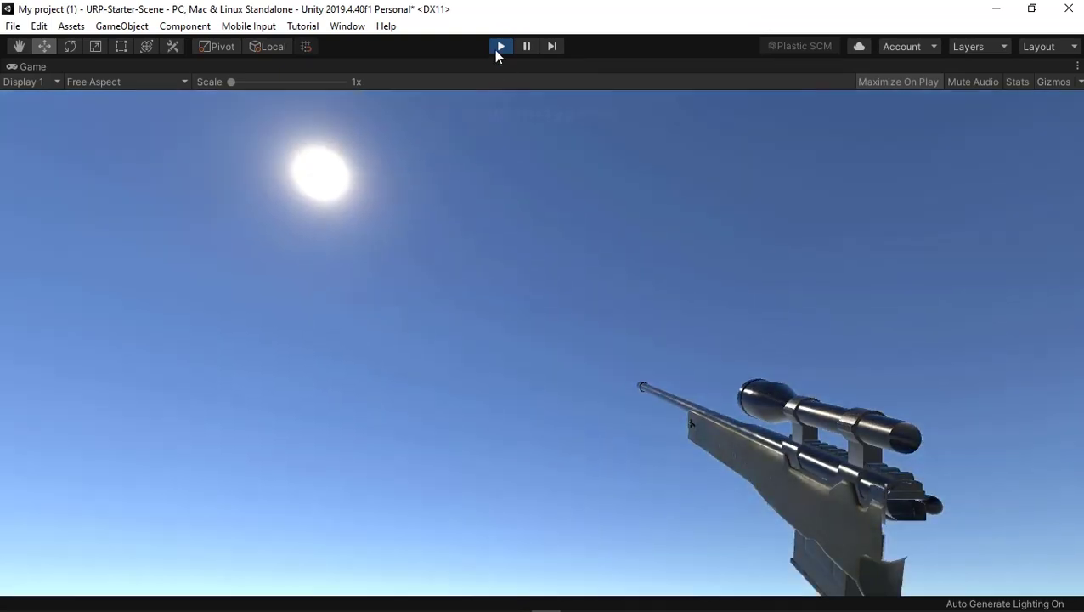
click(500, 48)
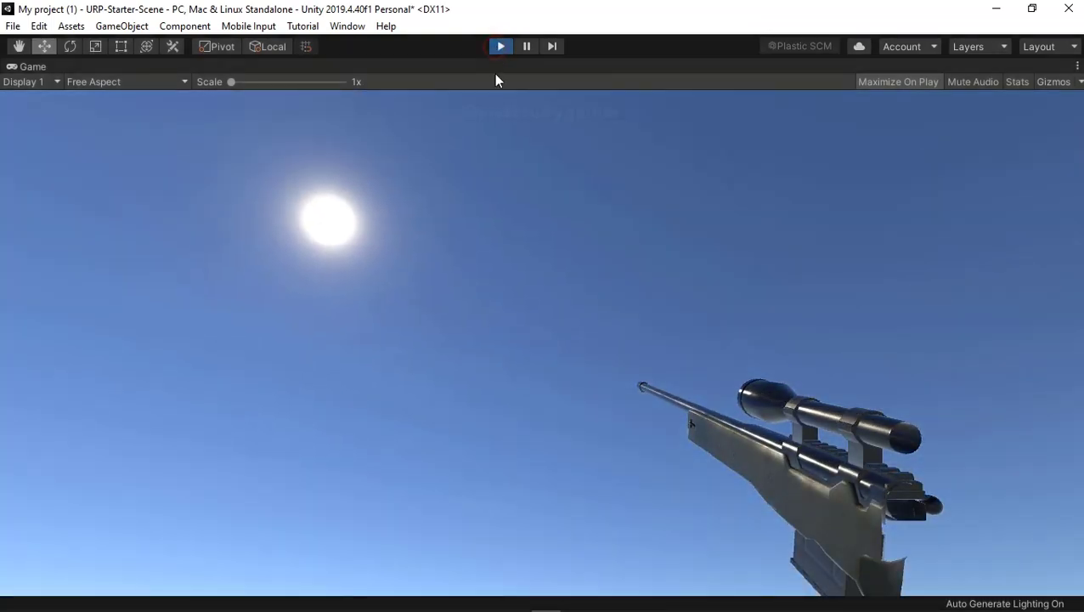
- Move the rifle left and down, test, then push it forward to Z 0.549
drag(419, 304, 408, 291)
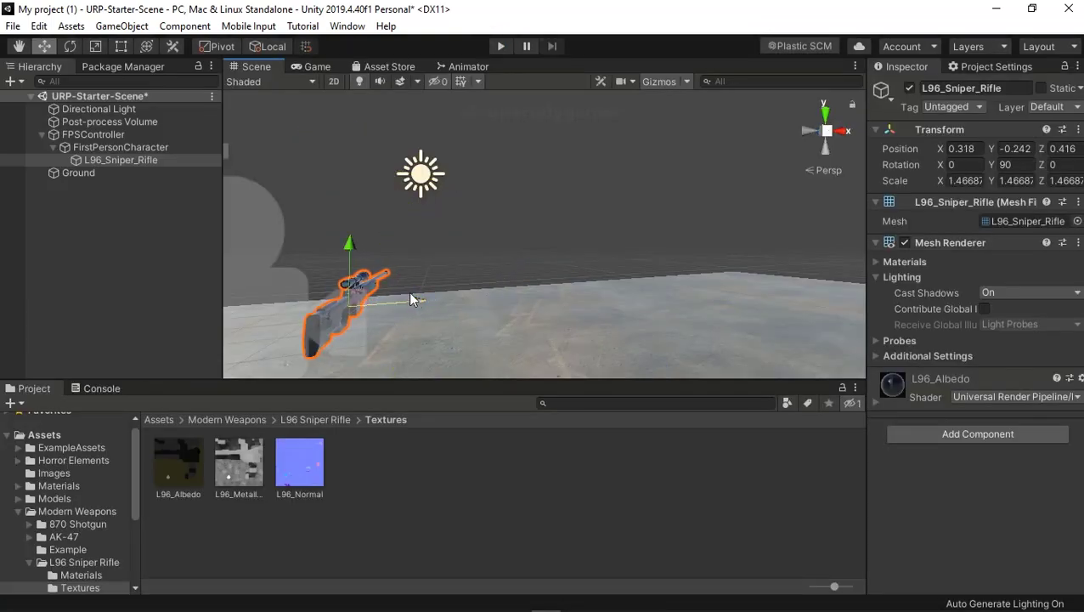
drag(353, 242, 354, 260)
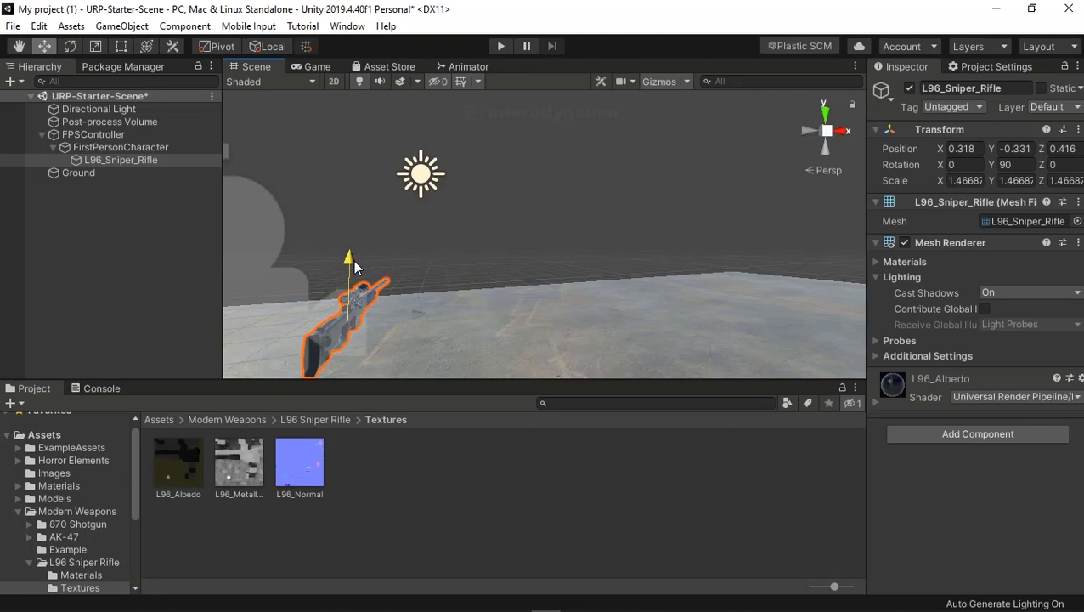
click(503, 47)
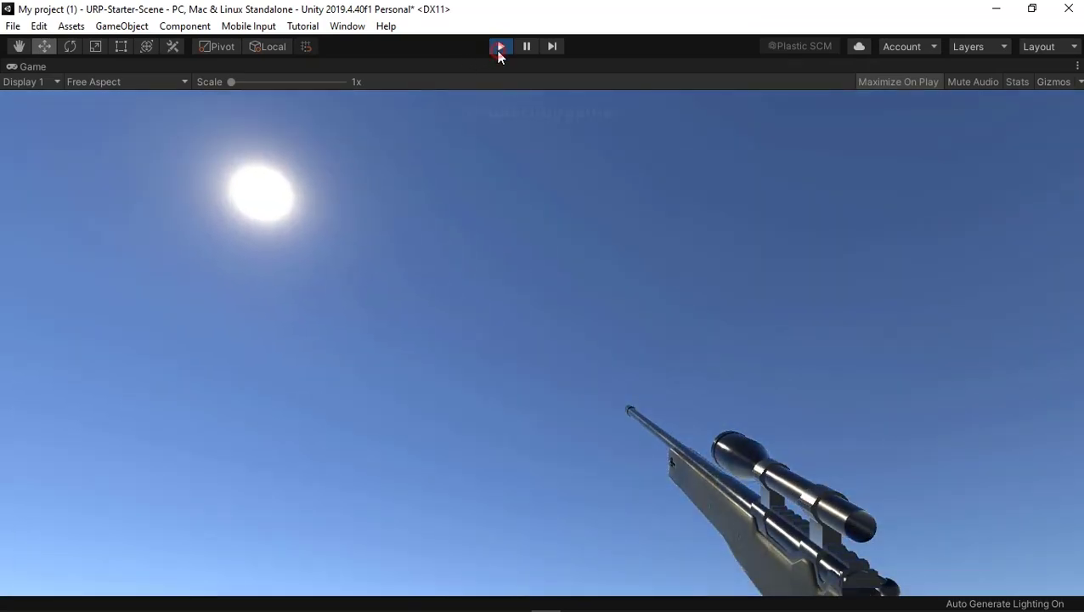
click(501, 47)
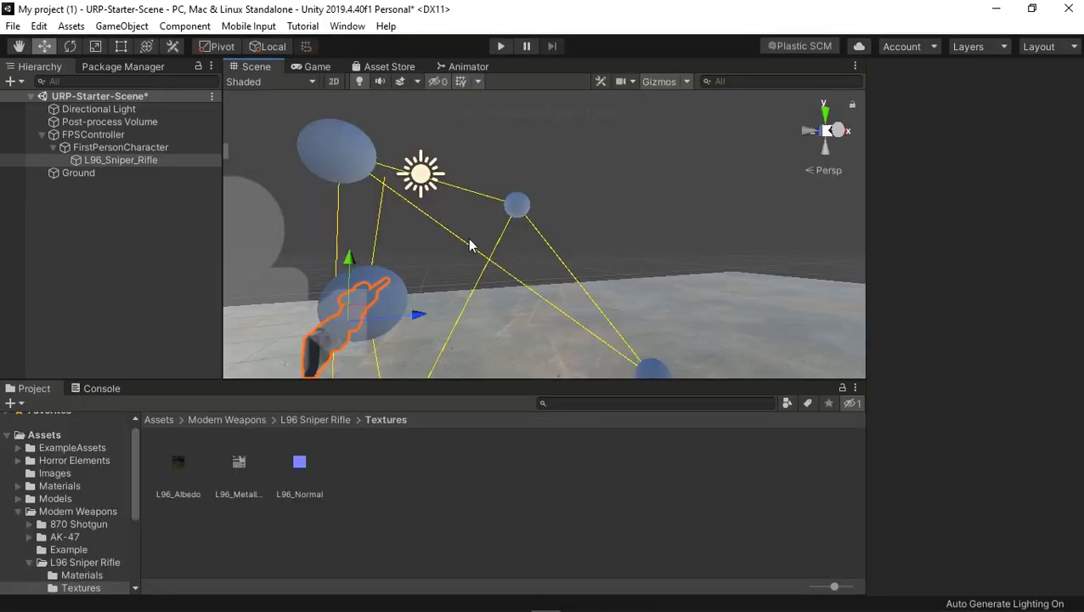
mouse_move(418, 314)
mouse_down()
mouse_move(429, 314)
mouse_move(343, 349)
mouse_up()
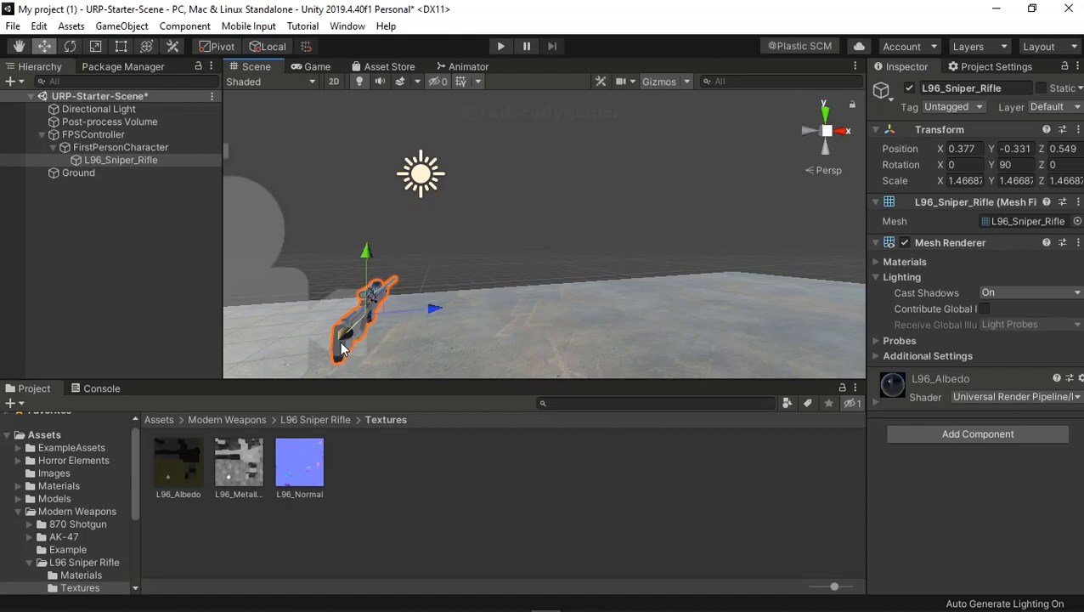
click(111, 147)
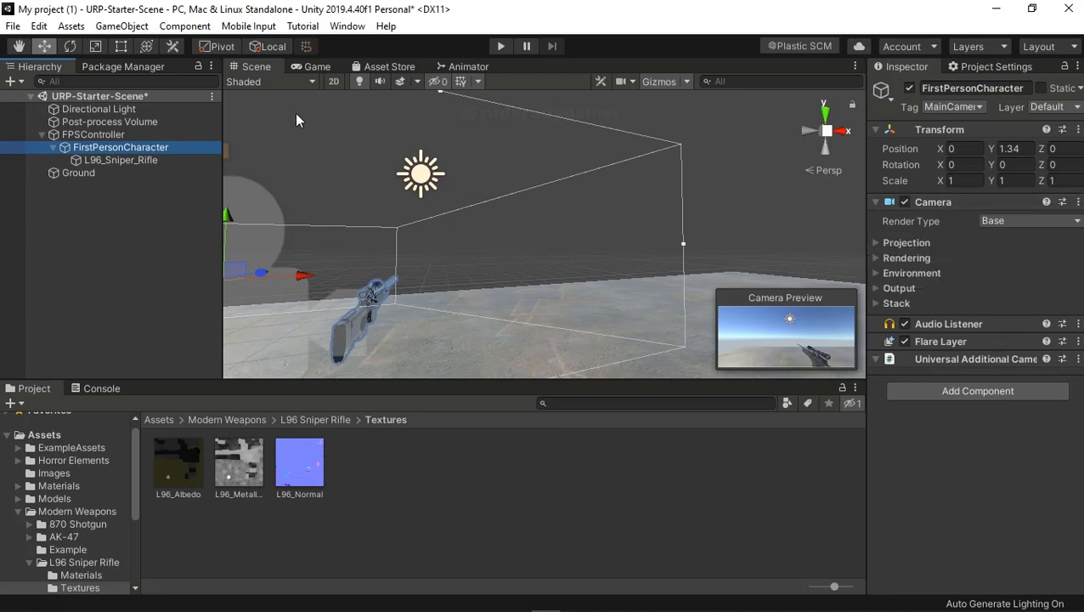
- Set the FirstPersonCharacter camera's Near clipping plane to 0.02 and play-test the rifle view
click(93, 136)
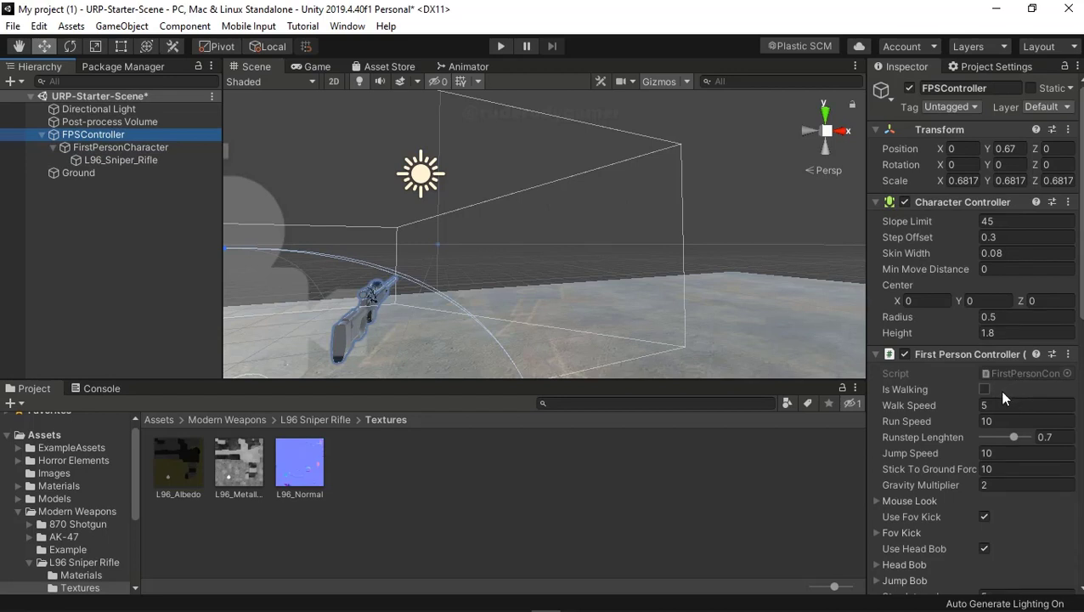
drag(868, 480, 790, 480)
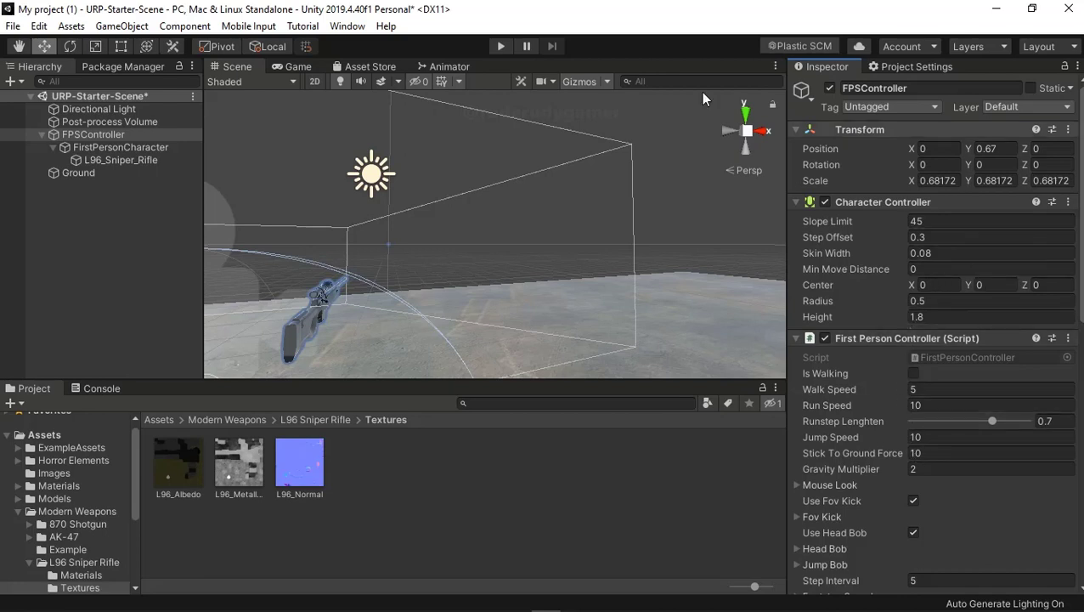
click(90, 147)
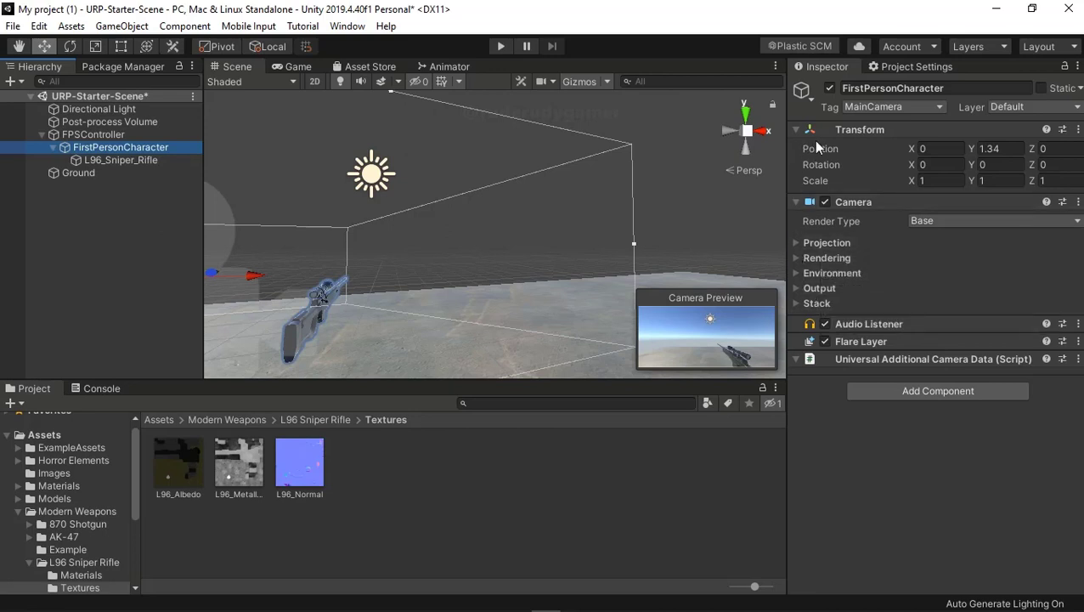
click(794, 243)
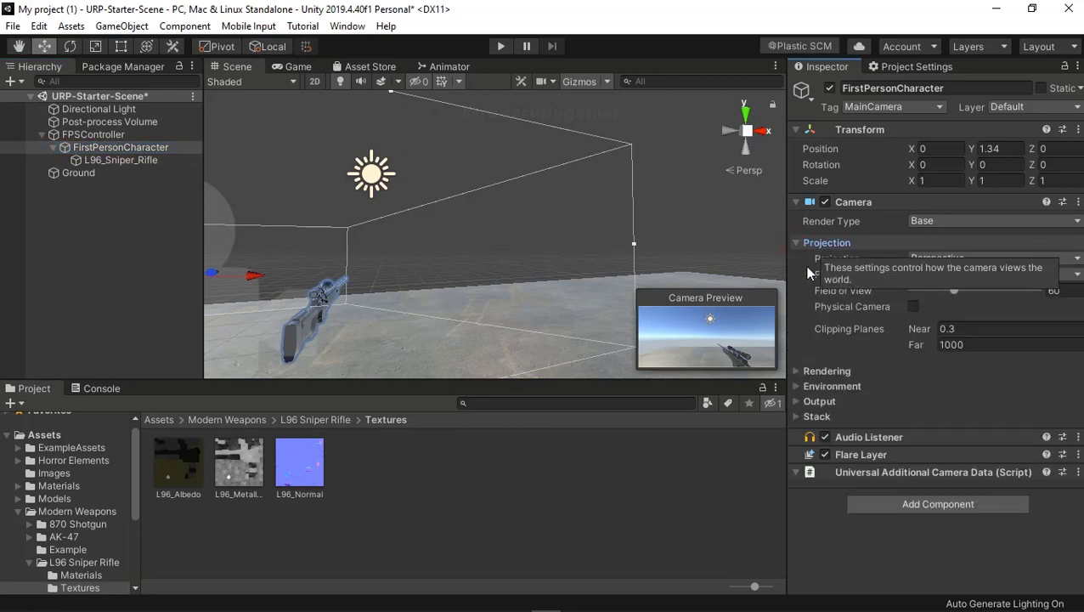
click(901, 383)
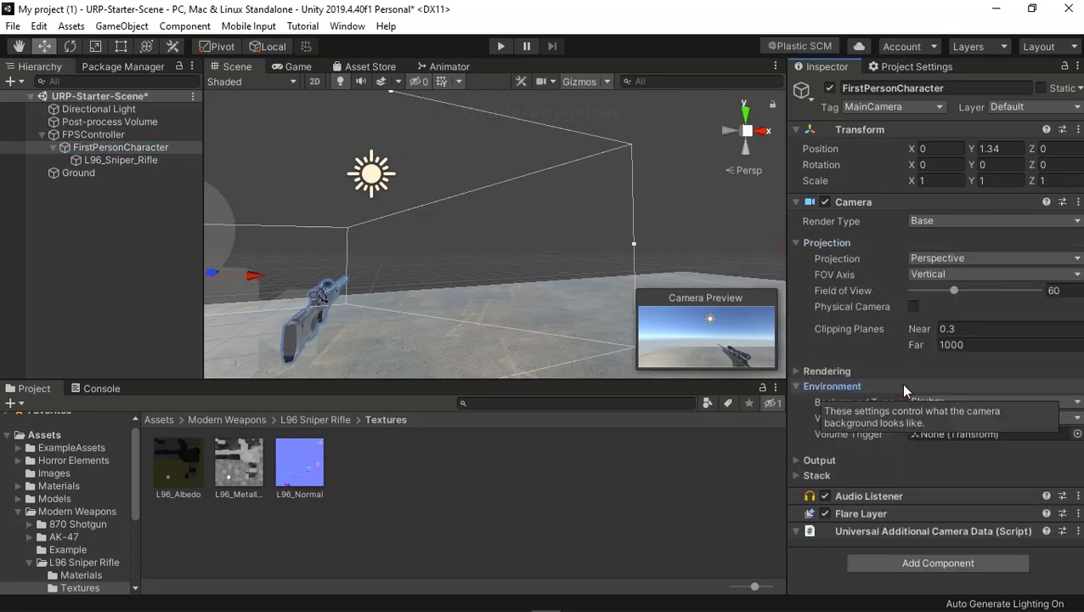
click(901, 383)
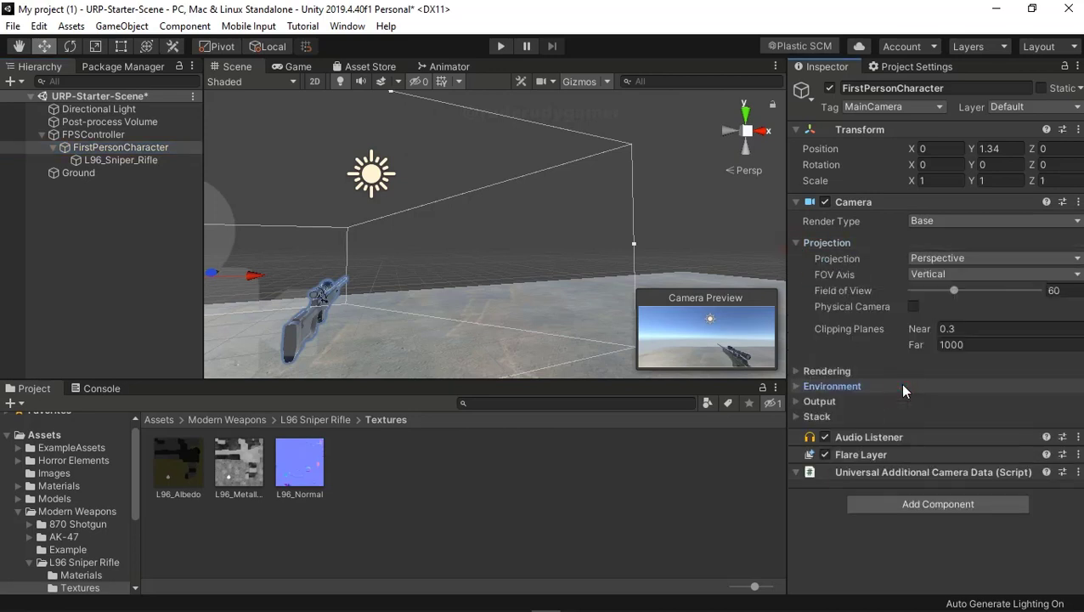
click(948, 330)
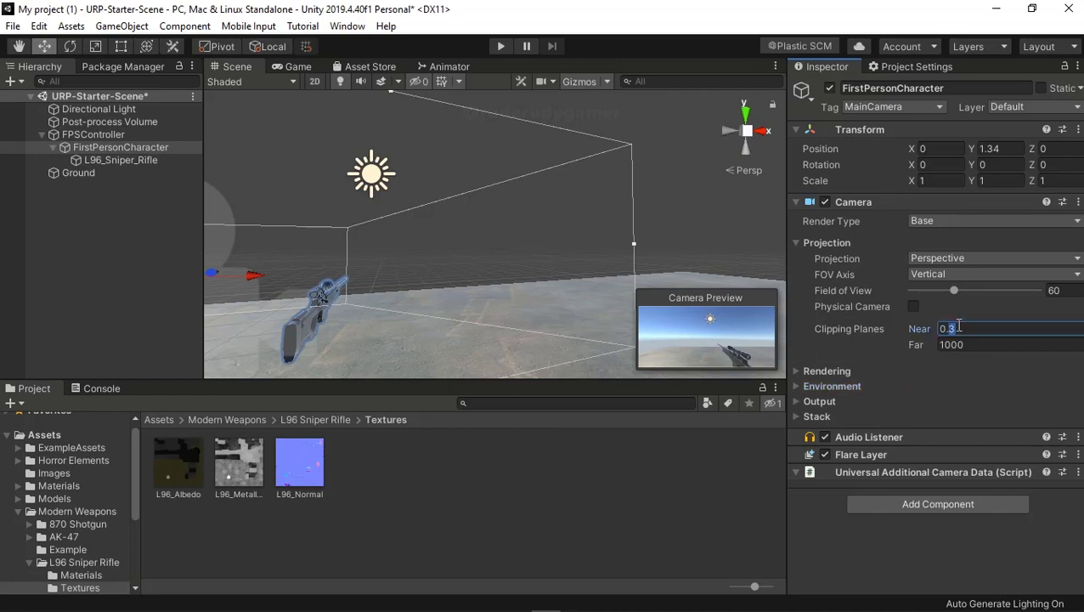
text(0.0)
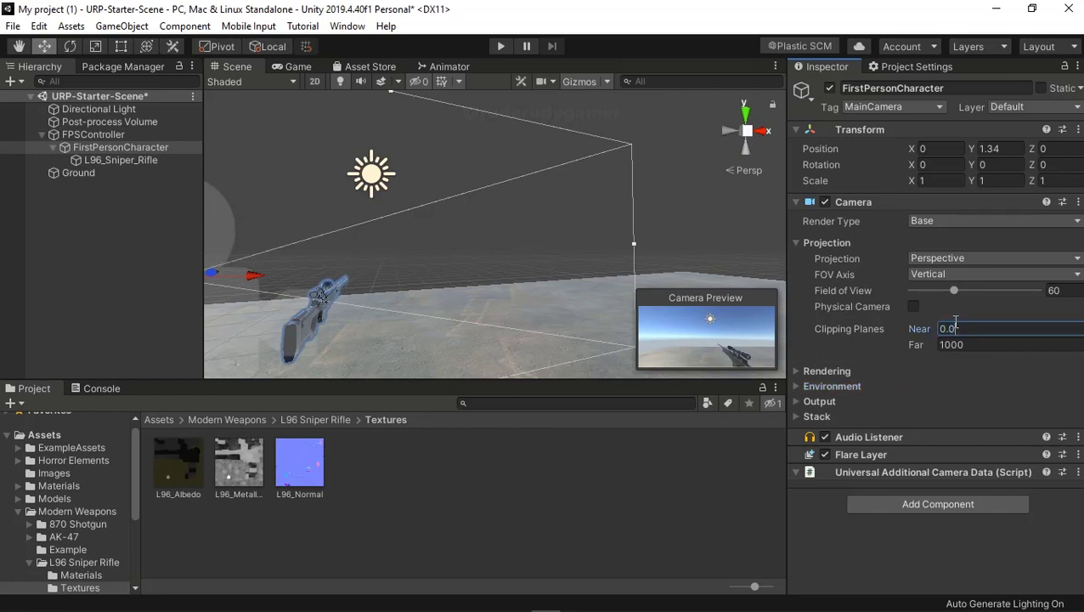
text(2)
click(504, 44)
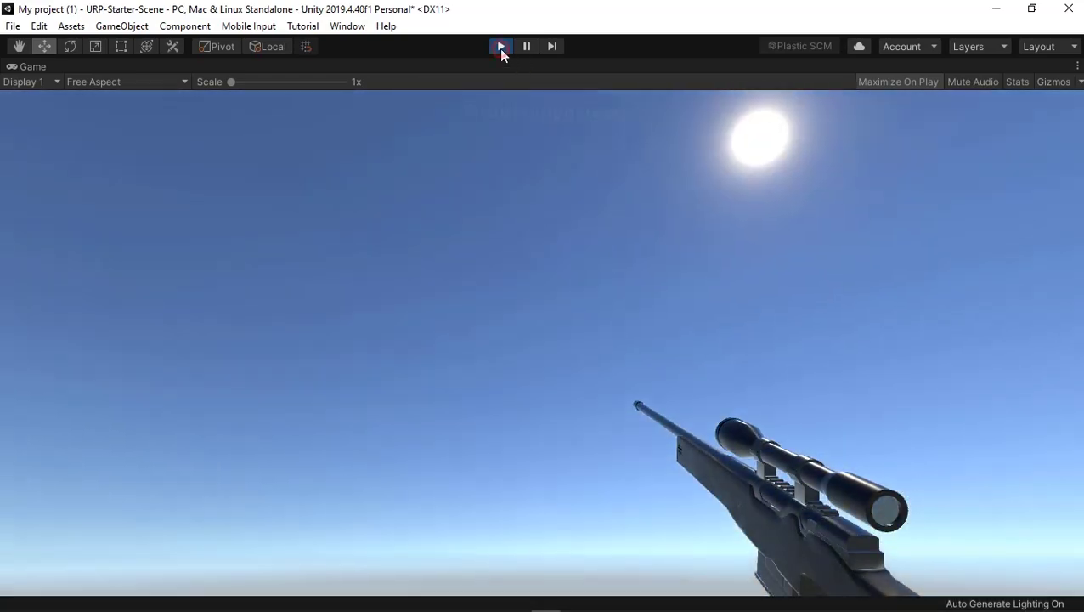
click(500, 46)
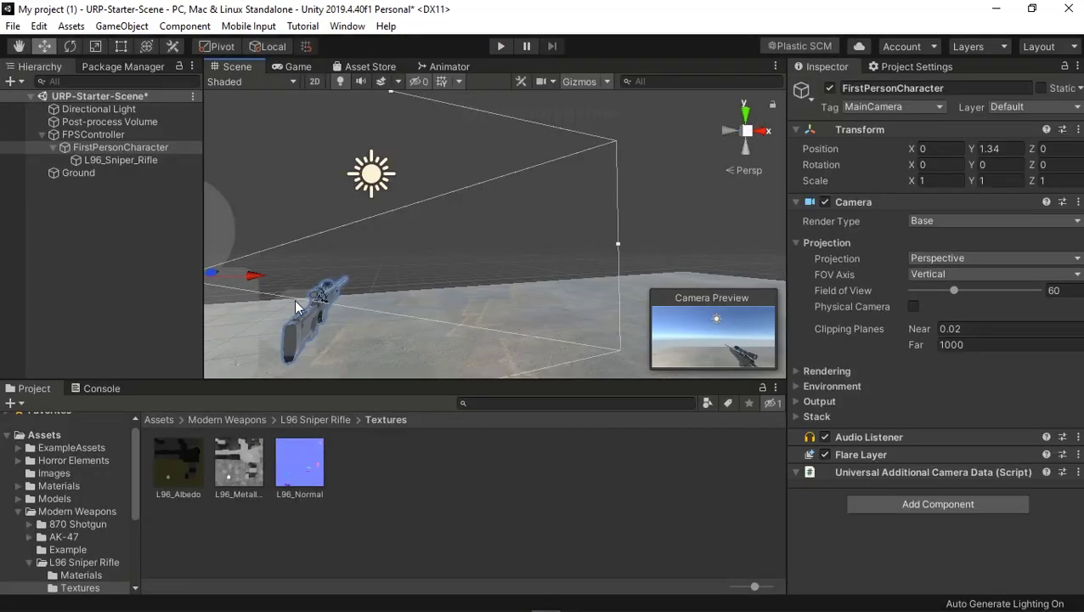
- Nudge the L96_Sniper_Rifle right and lower to about 0.581, -0.374, 0.549, checking the Camera Preview
click(103, 159)
drag(310, 245, 323, 254)
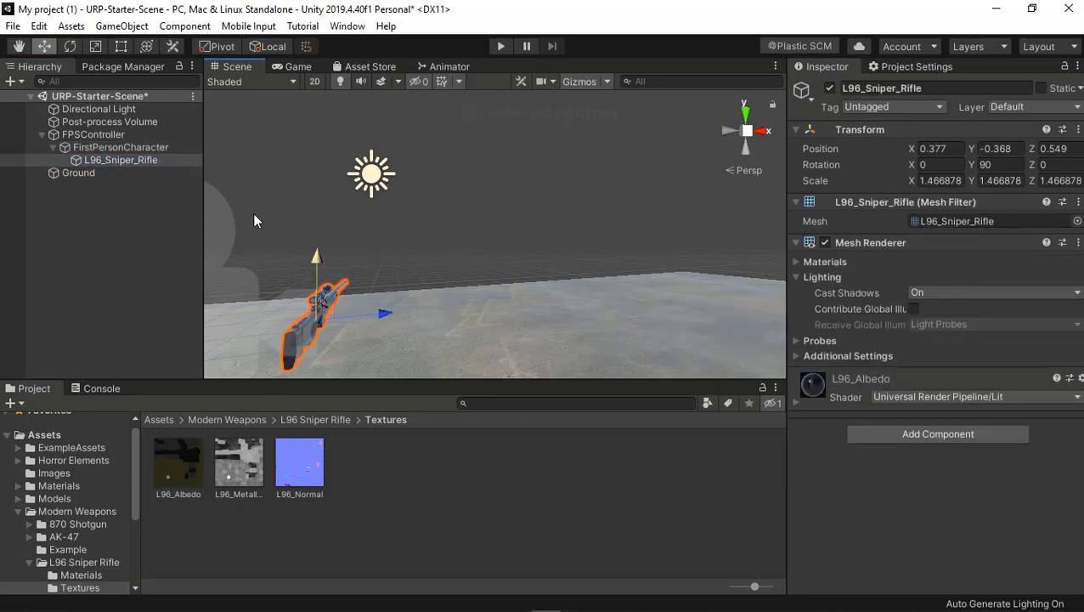
click(156, 147)
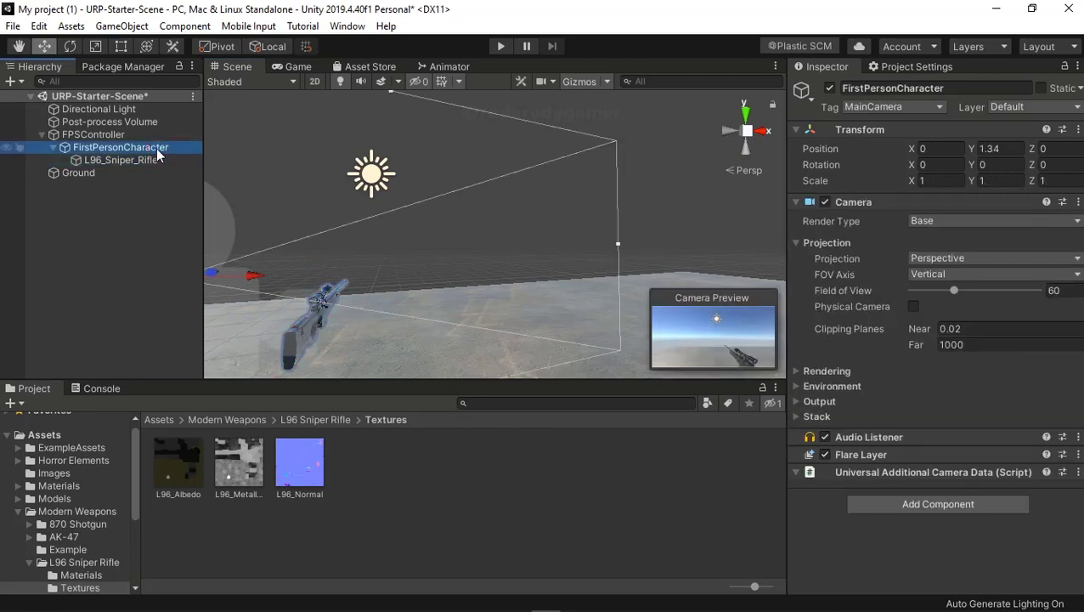
click(113, 162)
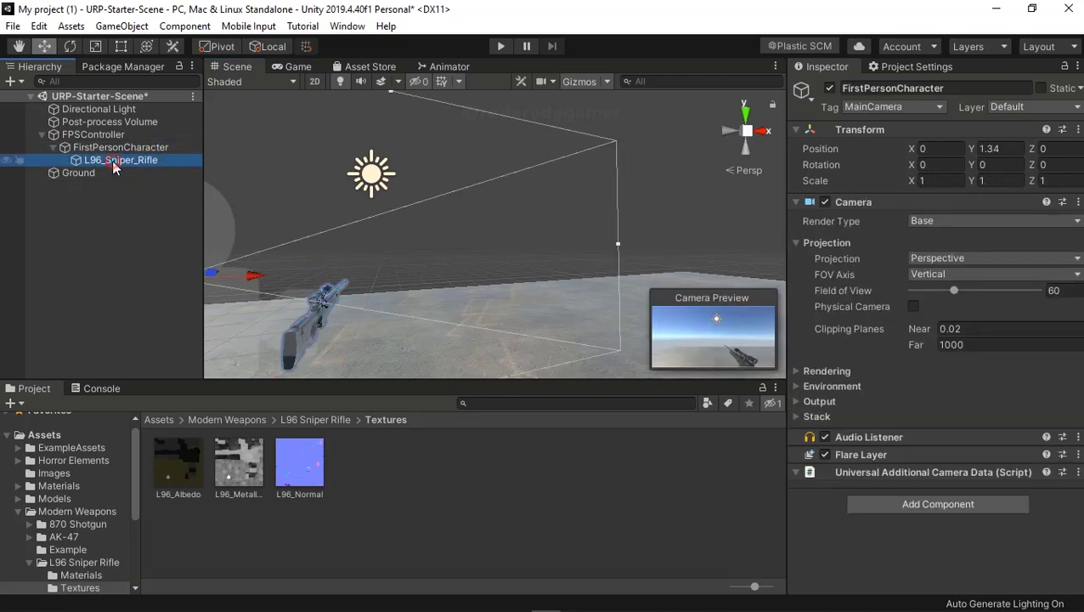
drag(374, 309, 363, 301)
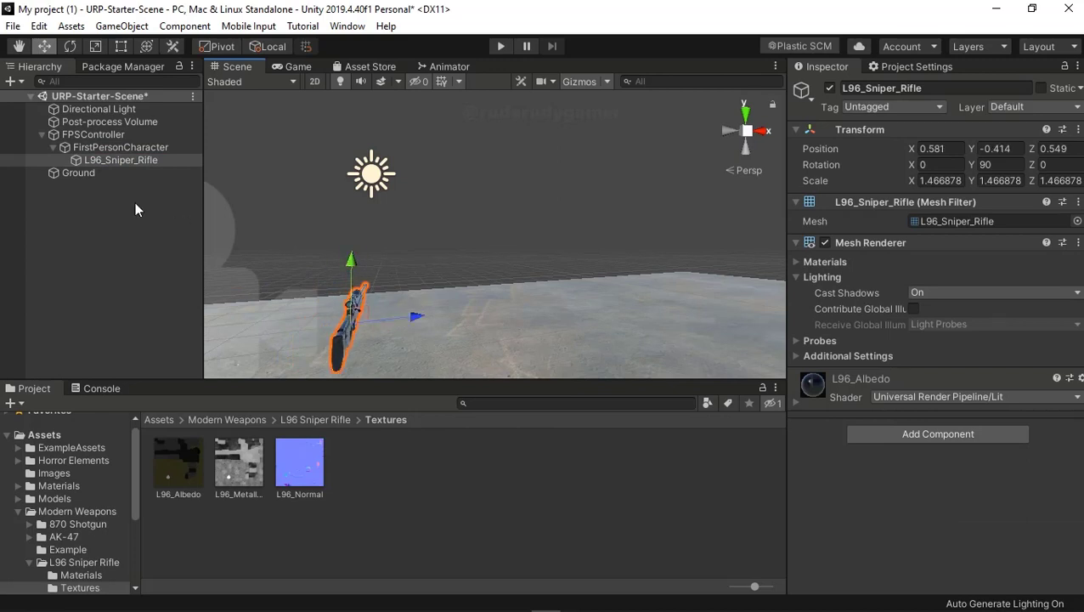
click(112, 146)
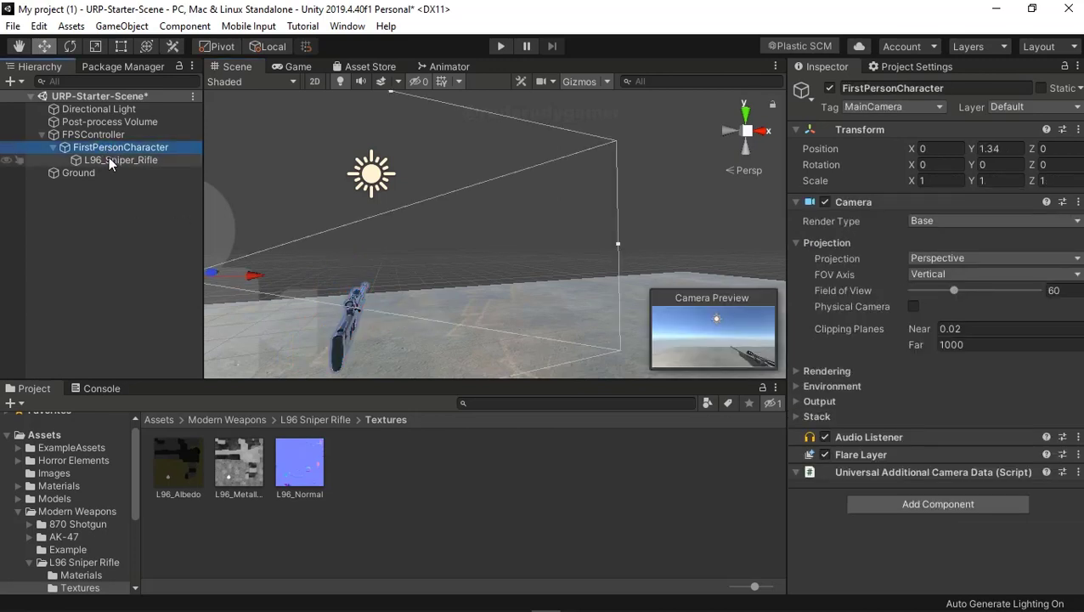
click(121, 160)
drag(350, 265, 350, 263)
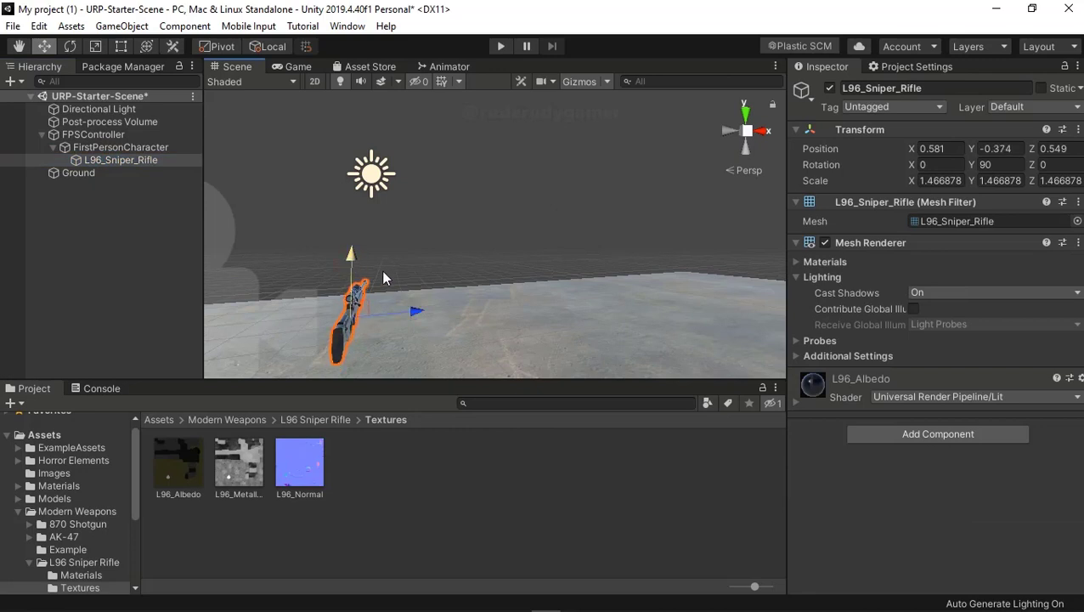
drag(420, 309, 412, 312)
click(102, 148)
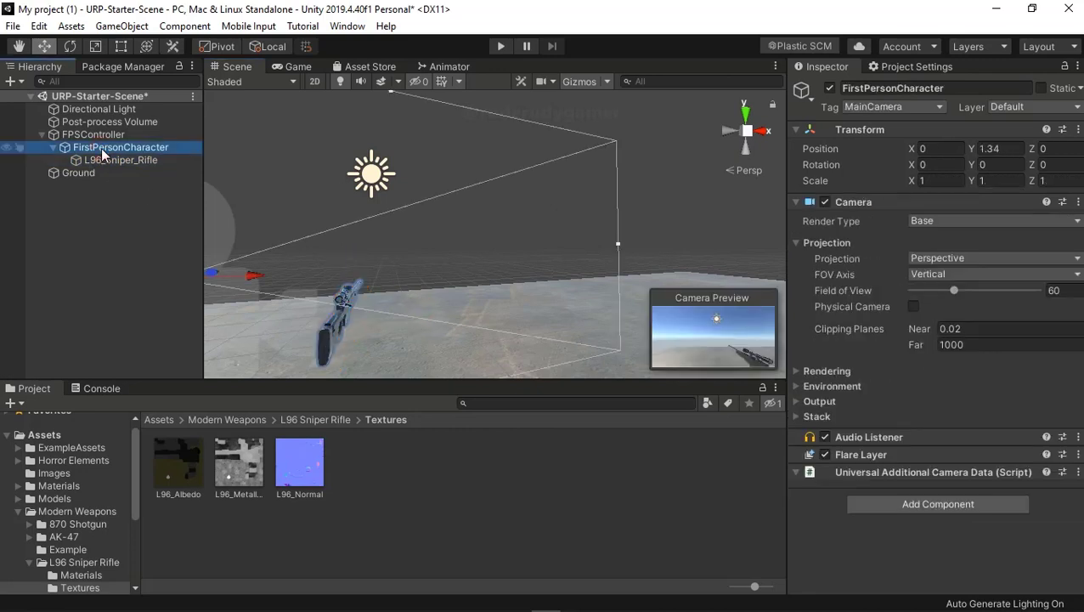
click(500, 47)
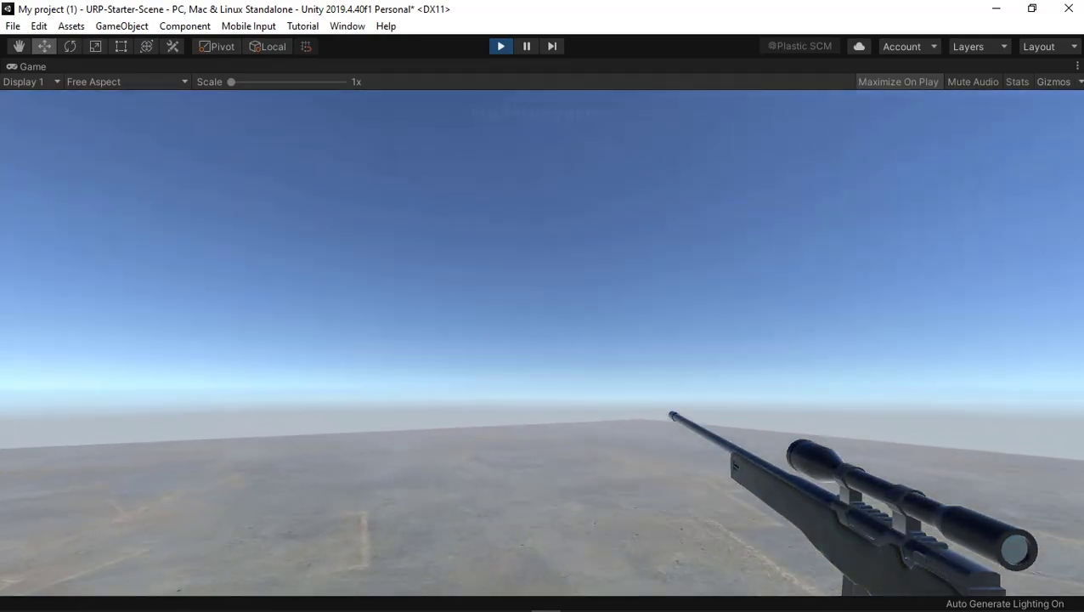
key(Escape)
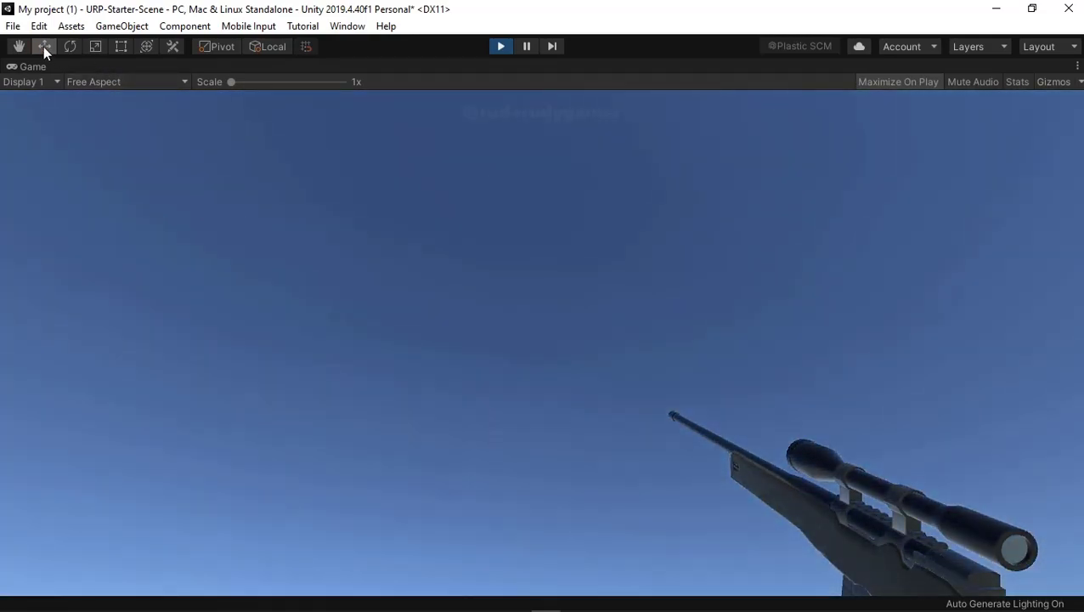
click(501, 47)
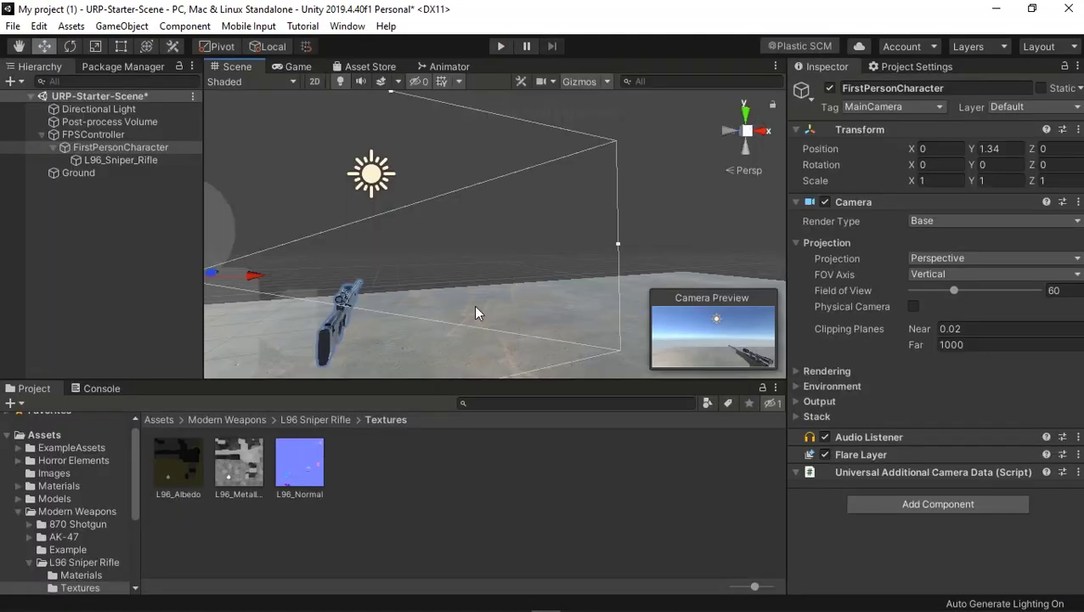
click(103, 159)
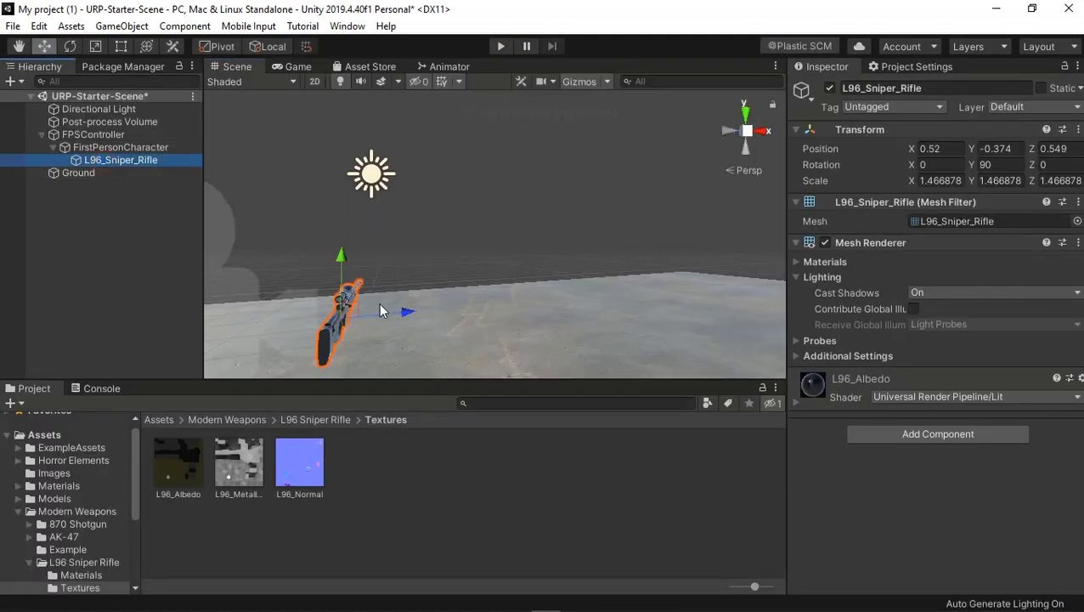
click(132, 147)
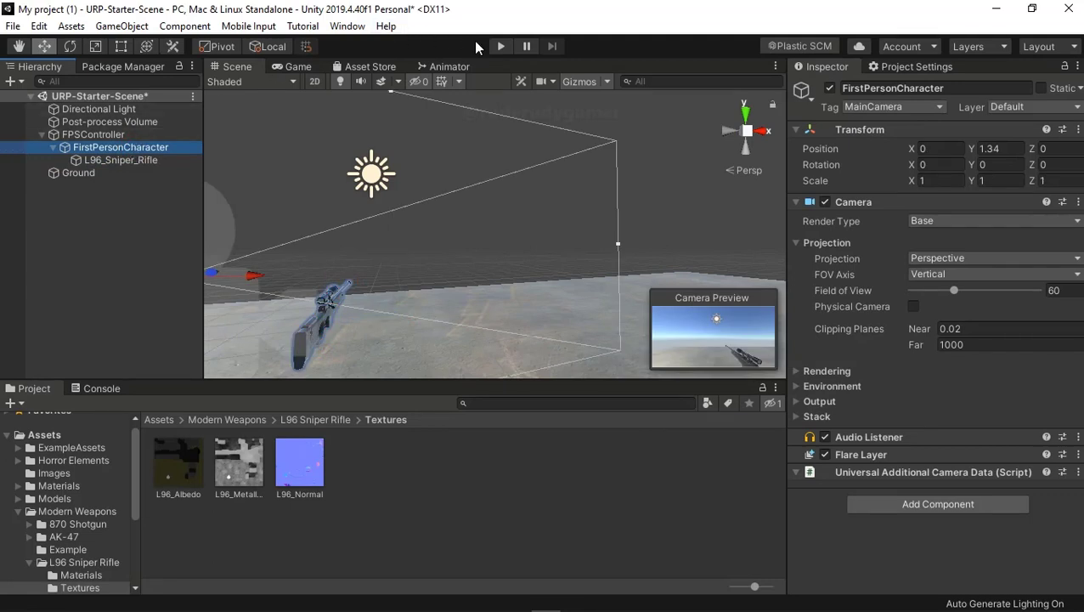
click(503, 48)
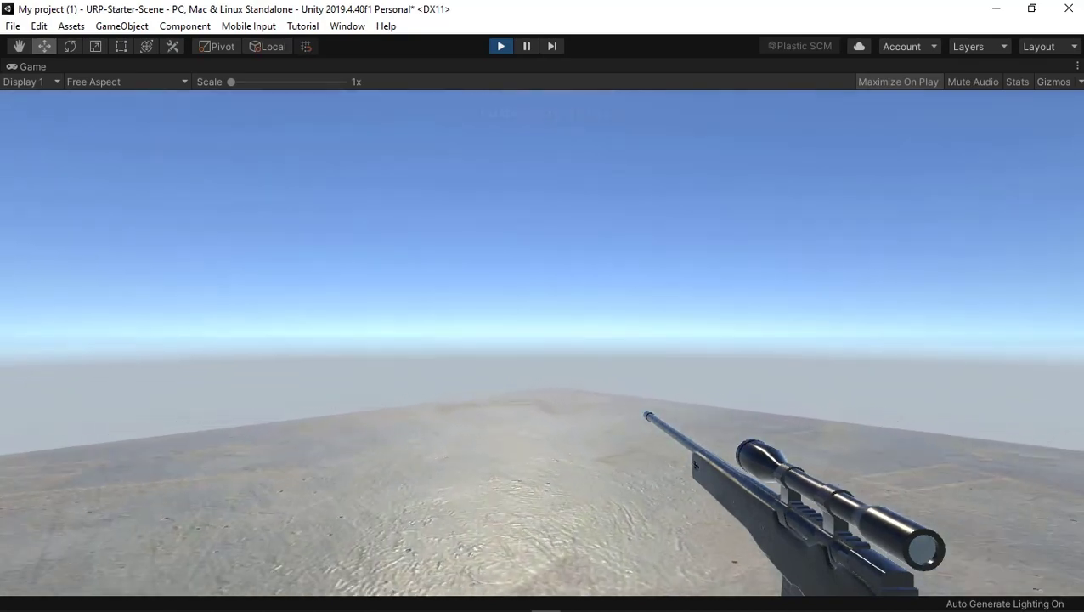
key(Escape)
click(499, 44)
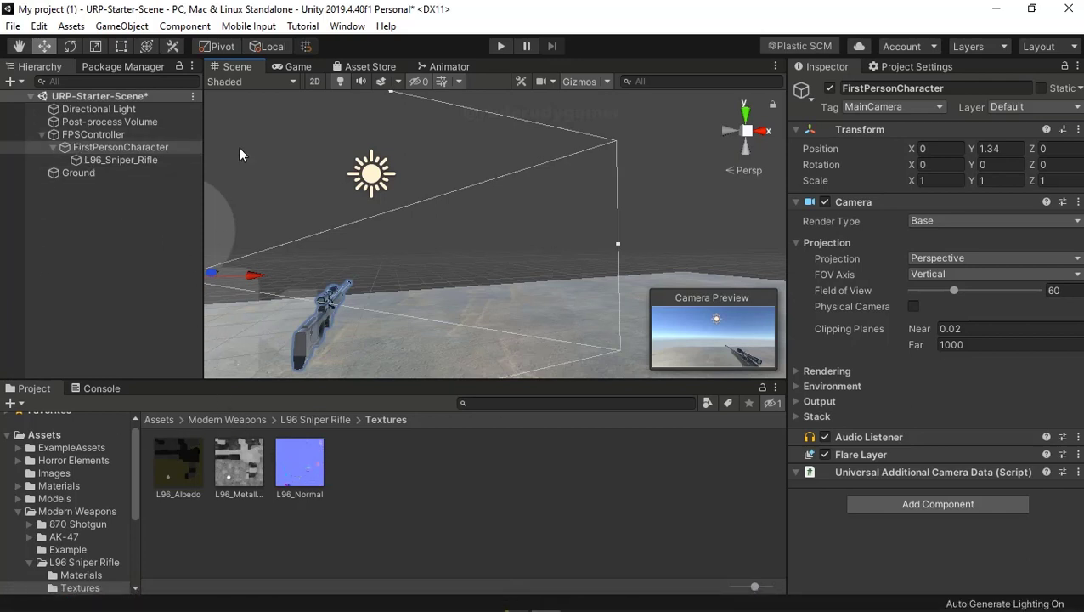
click(501, 46)
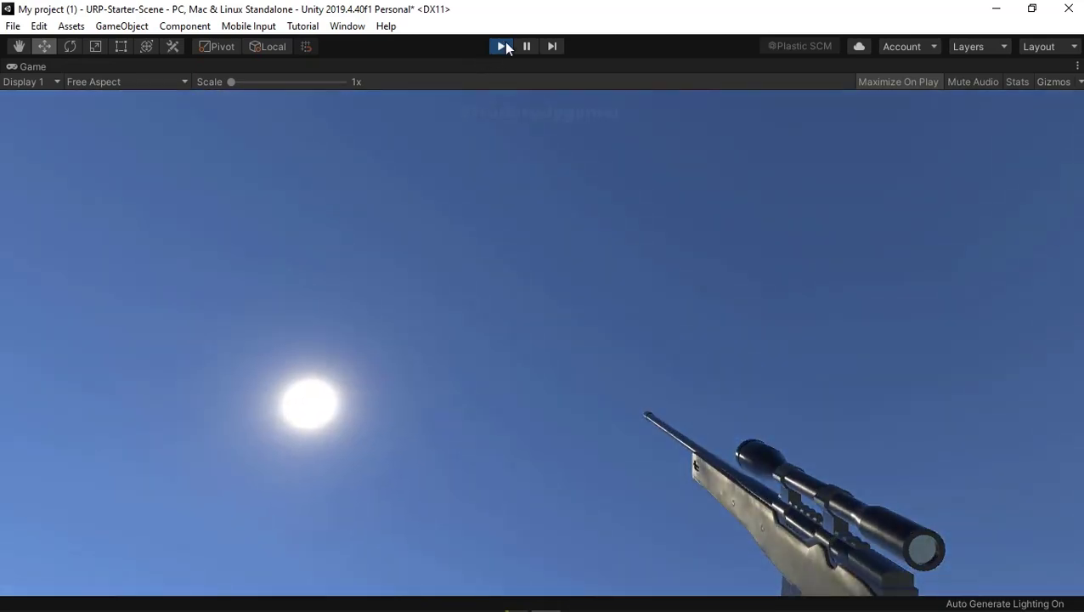
click(502, 47)
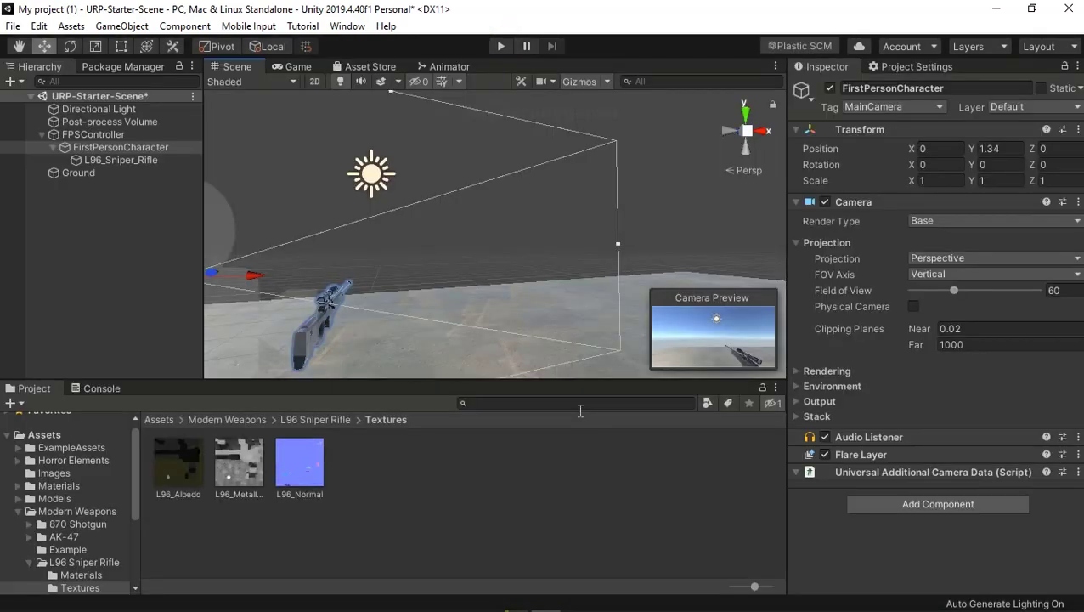
- Move the rifle up, closer to the camera and slightly forward to 0.324, -0.24, 0.371
click(137, 161)
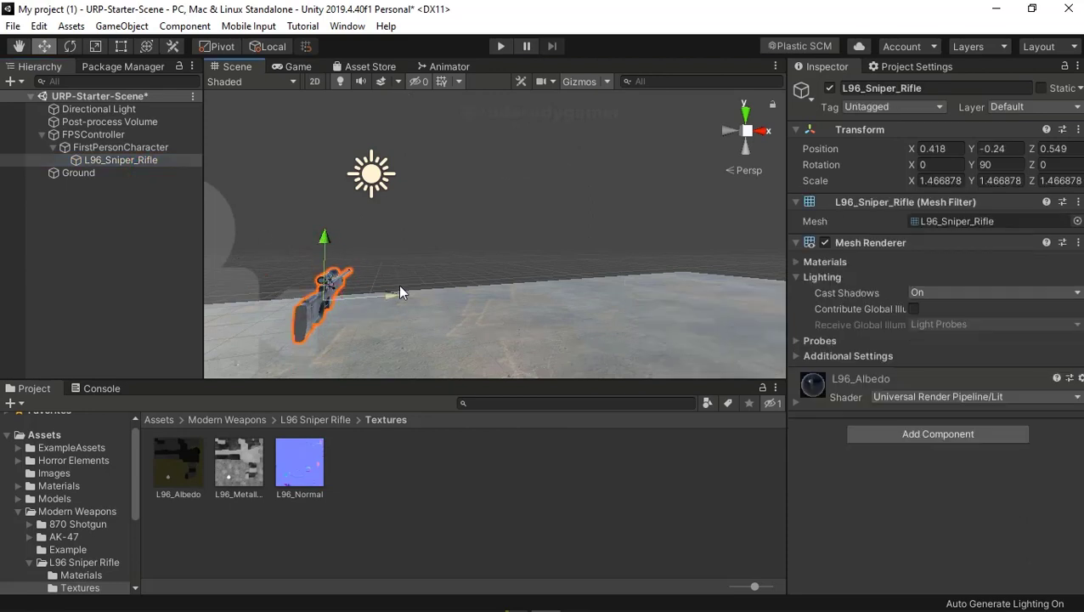
drag(324, 246, 384, 296)
click(99, 149)
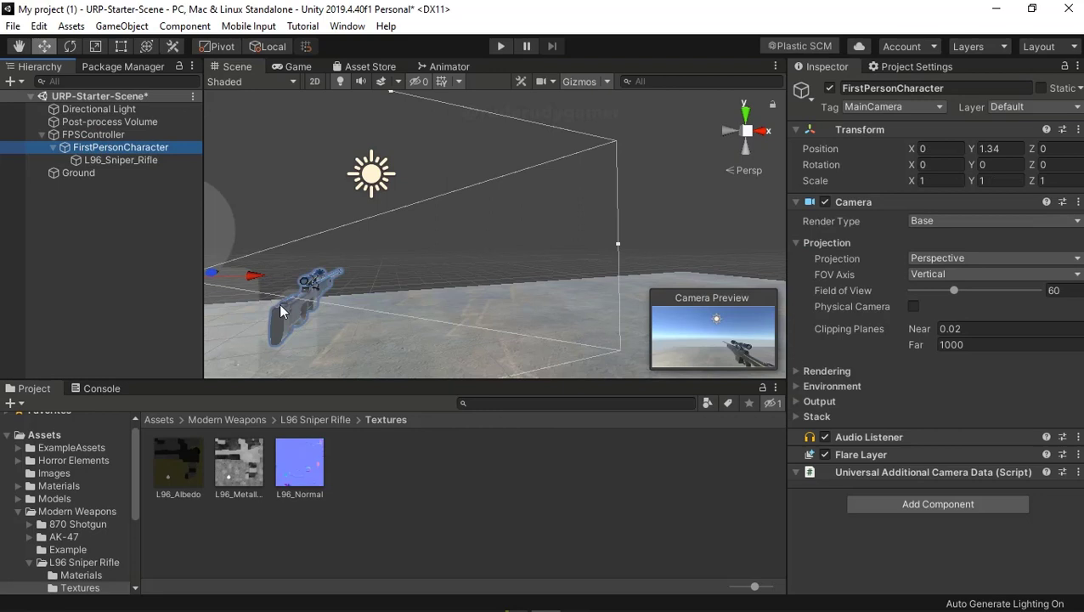
click(309, 308)
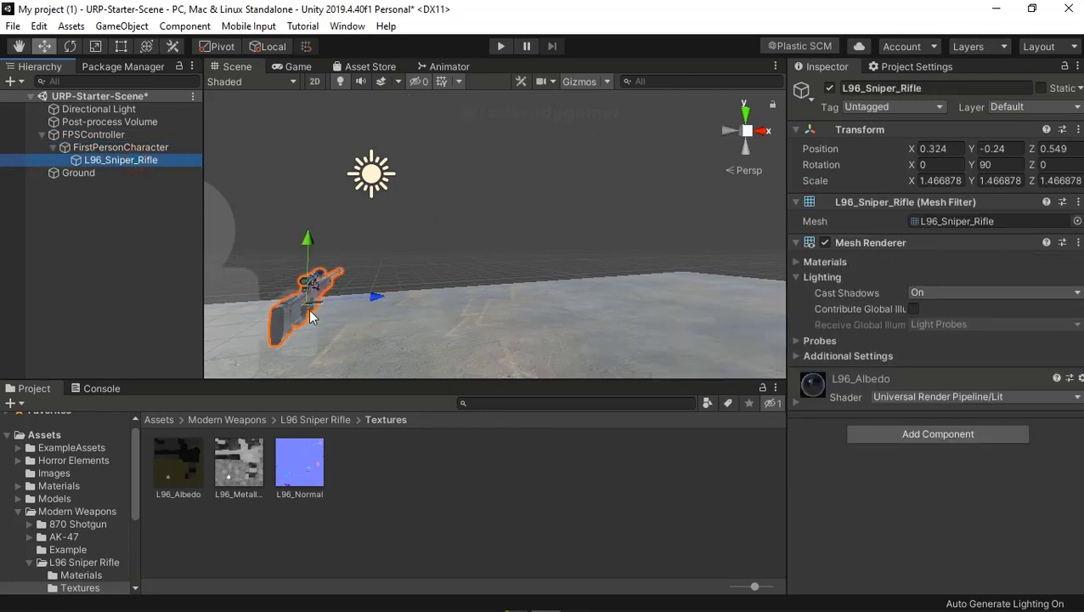
drag(308, 302, 288, 313)
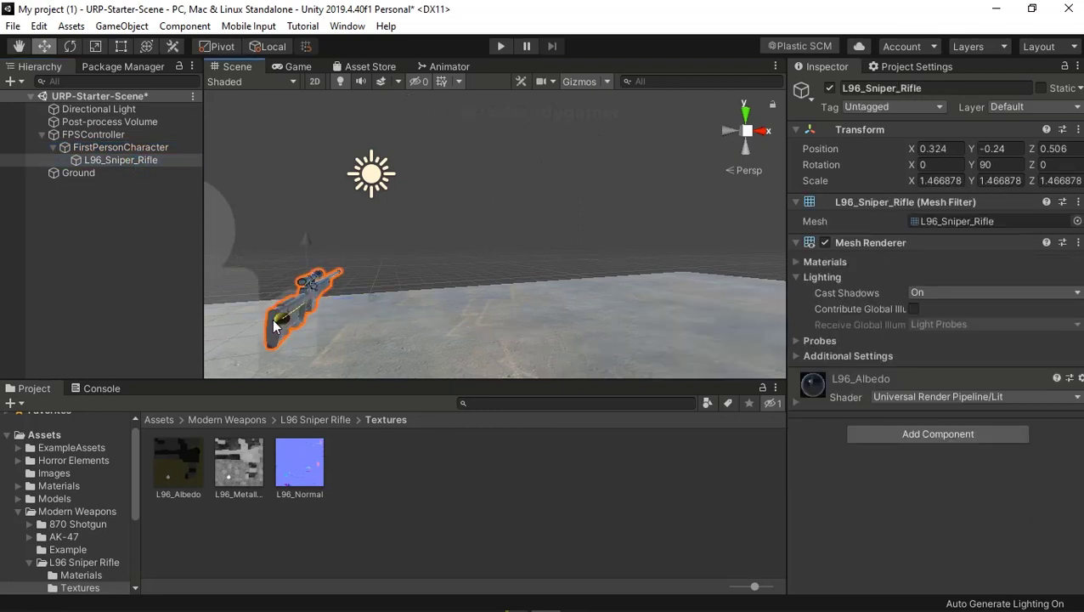
click(114, 148)
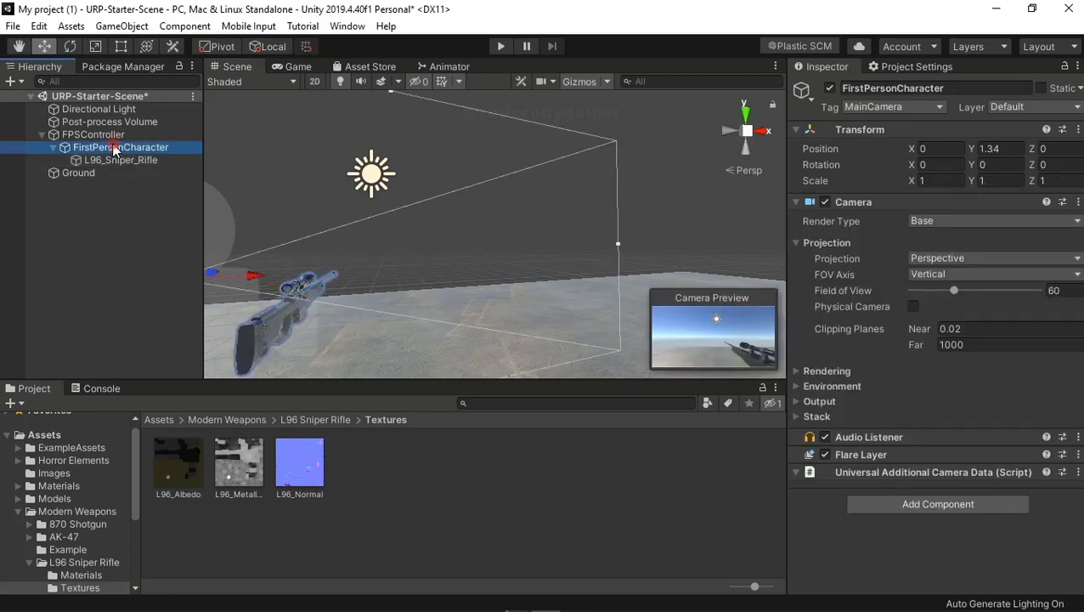
click(119, 160)
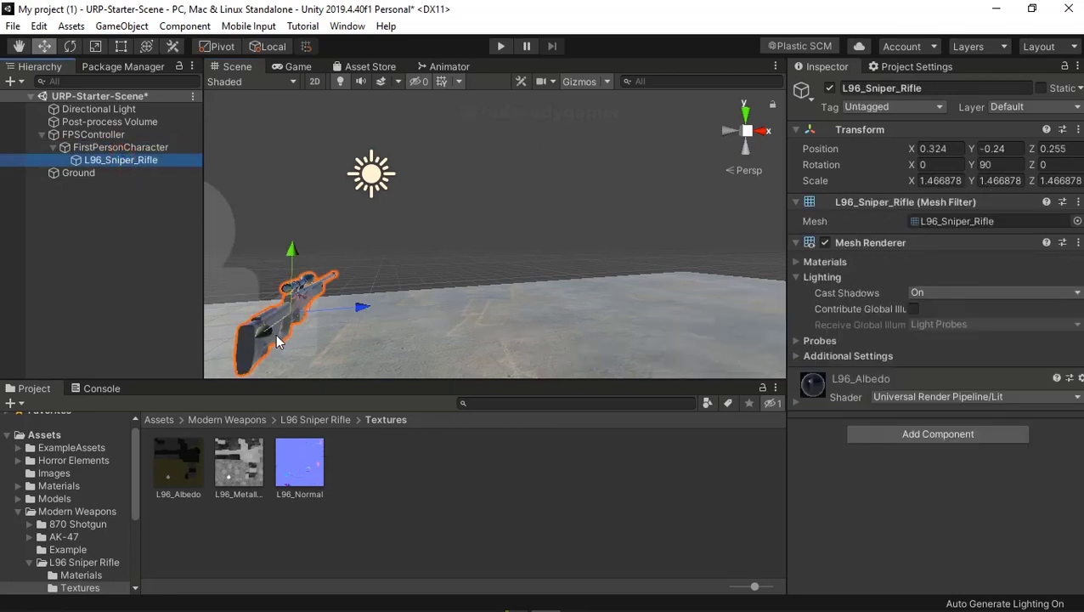
drag(278, 342, 290, 329)
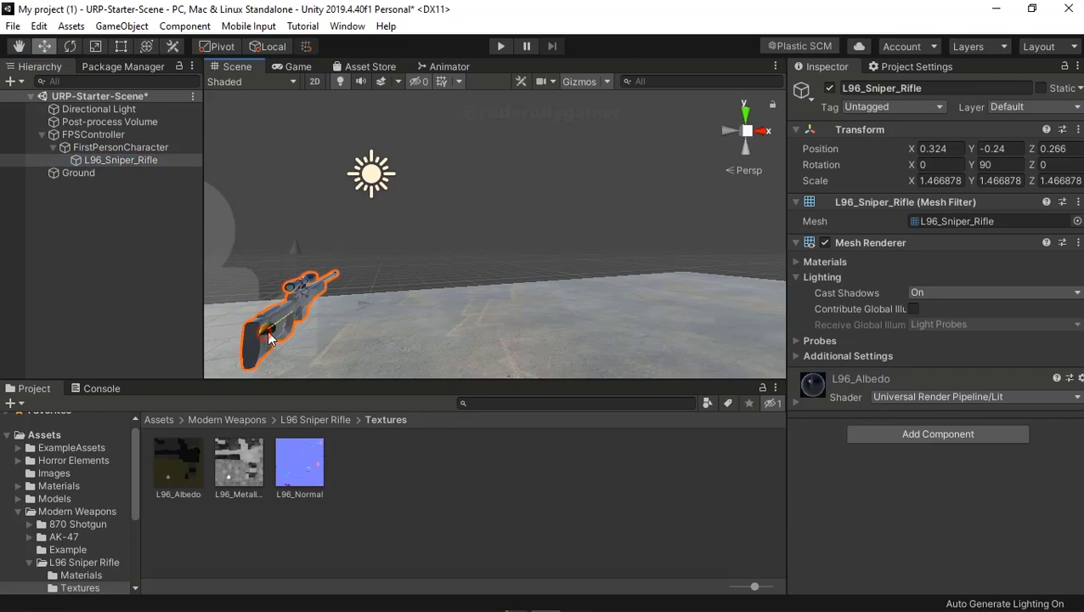
- Play-test from FirstPersonCharacter to check the rifle's first-person view, then stop Play
click(119, 149)
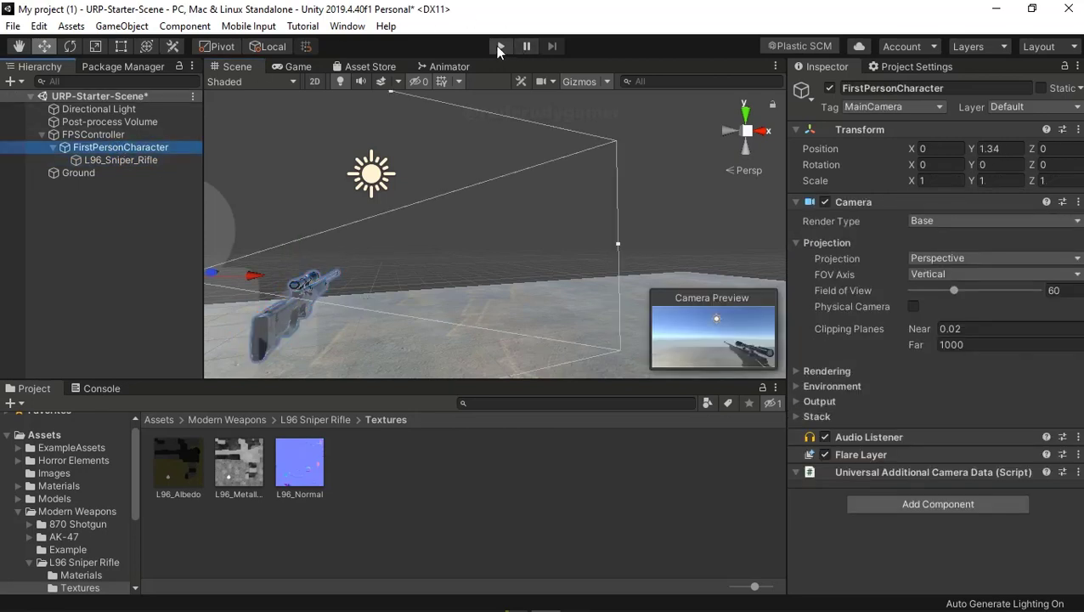
click(500, 45)
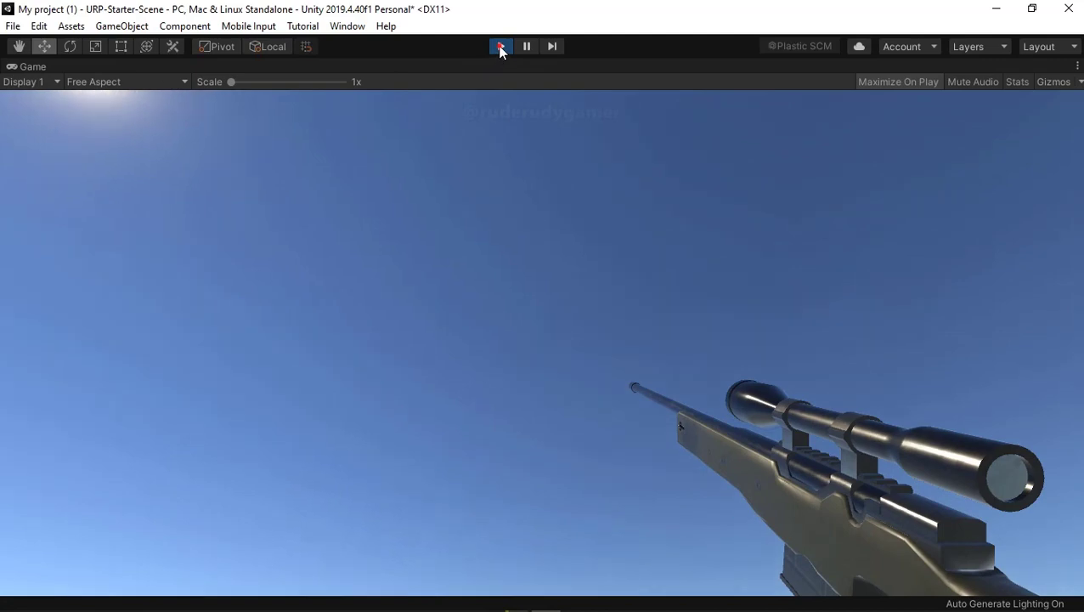
click(500, 46)
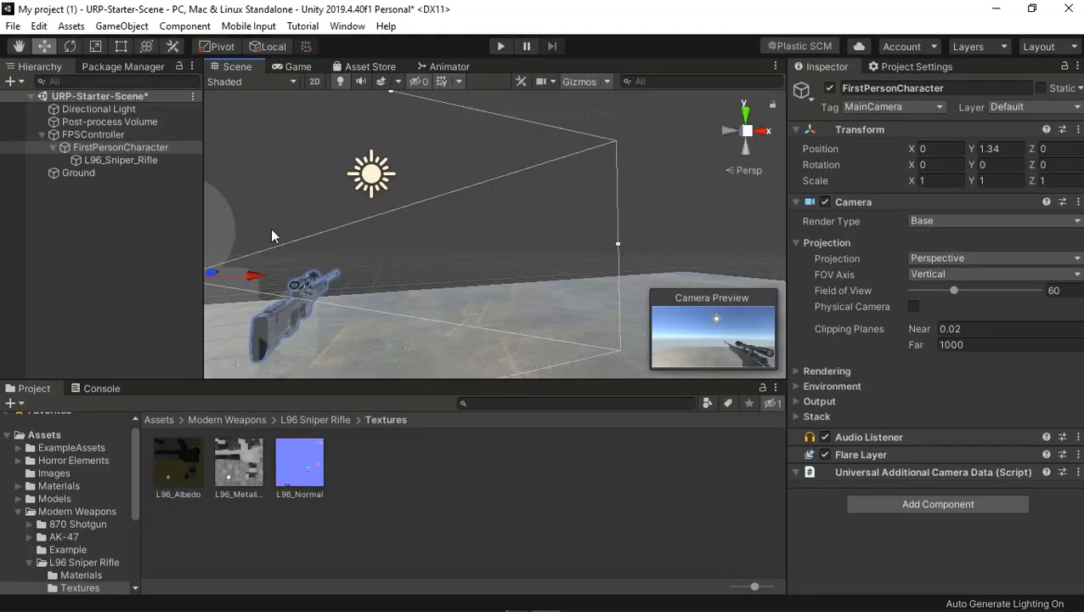
- Move L96_Sniper_Rifle out from under FirstPersonCharacter and create a new empty GameObject
click(89, 225)
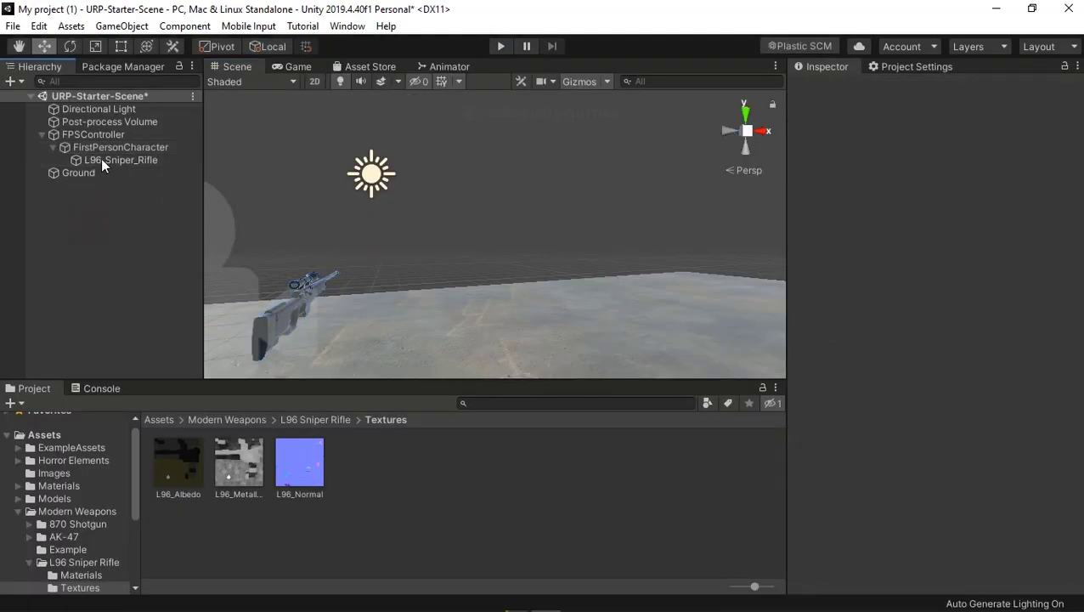
click(102, 160)
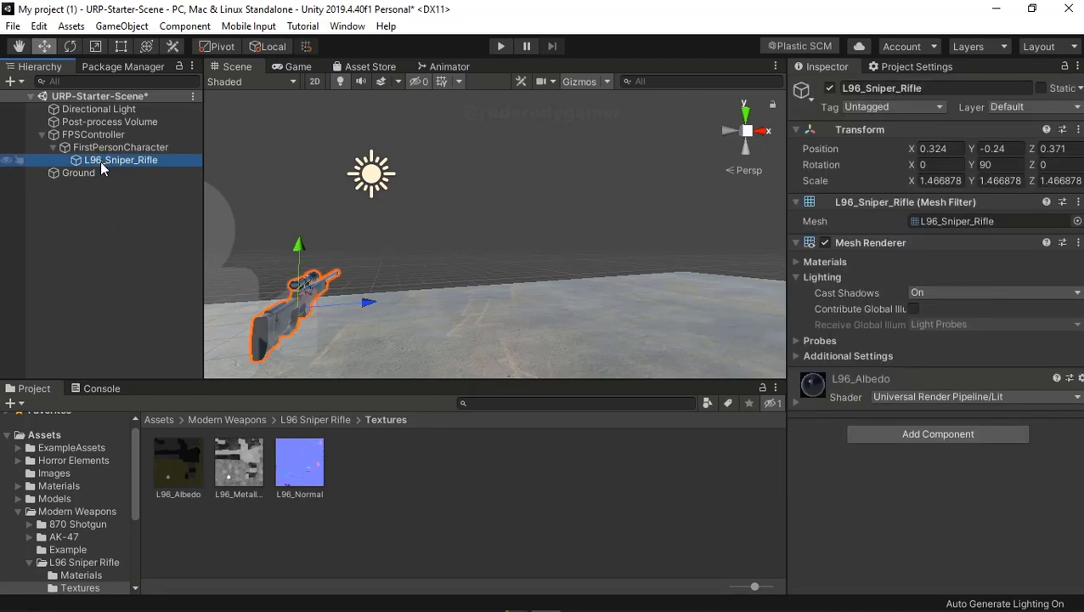
drag(100, 161, 102, 97)
right_click(85, 259)
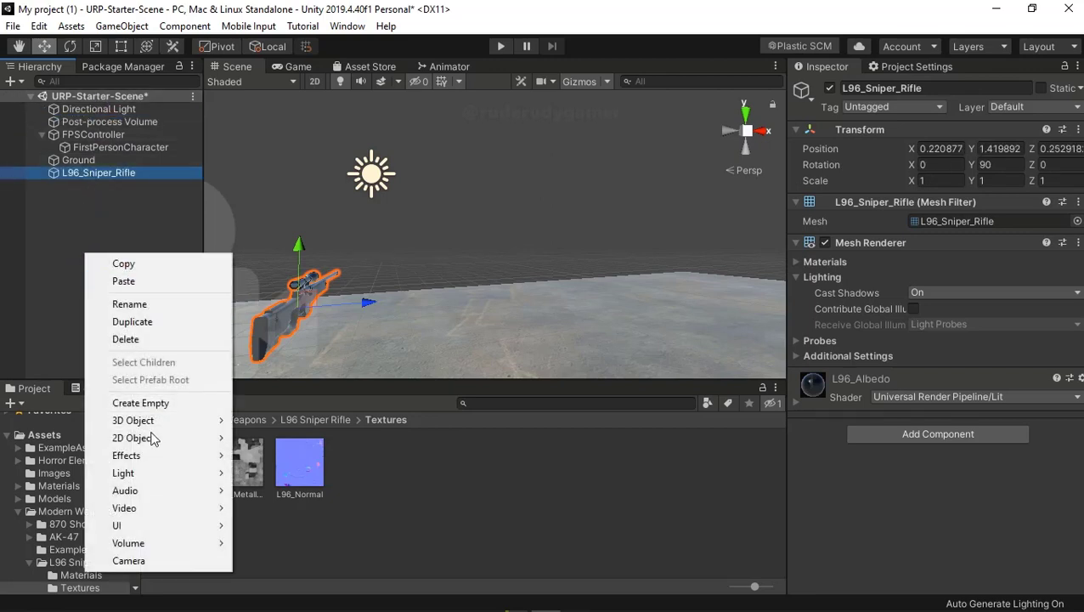
click(156, 404)
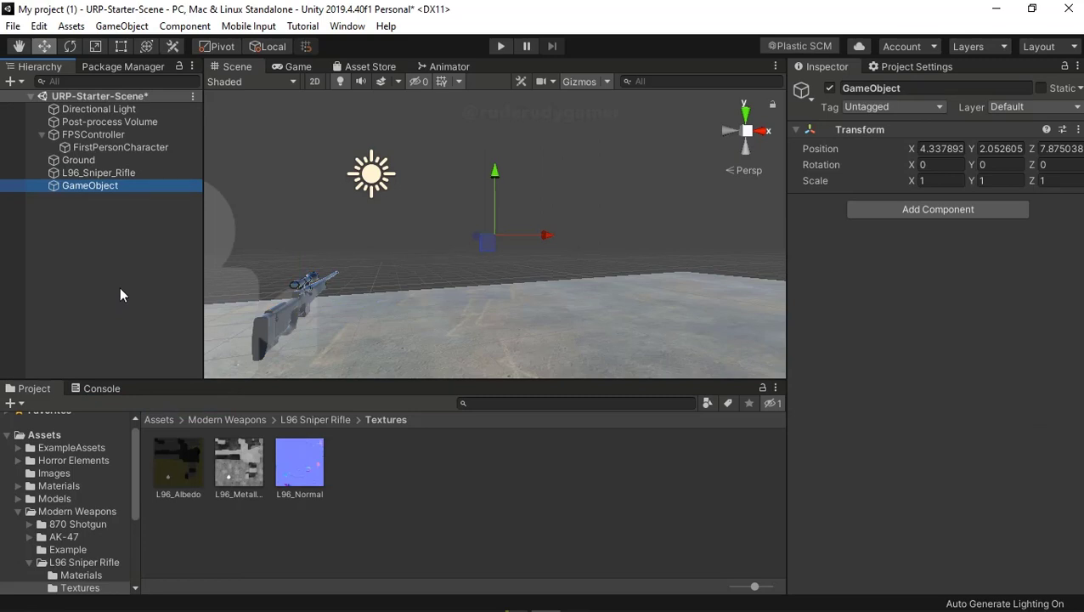
- Rename the new empty GameObject to 'Weapons Holder'
right_click(82, 187)
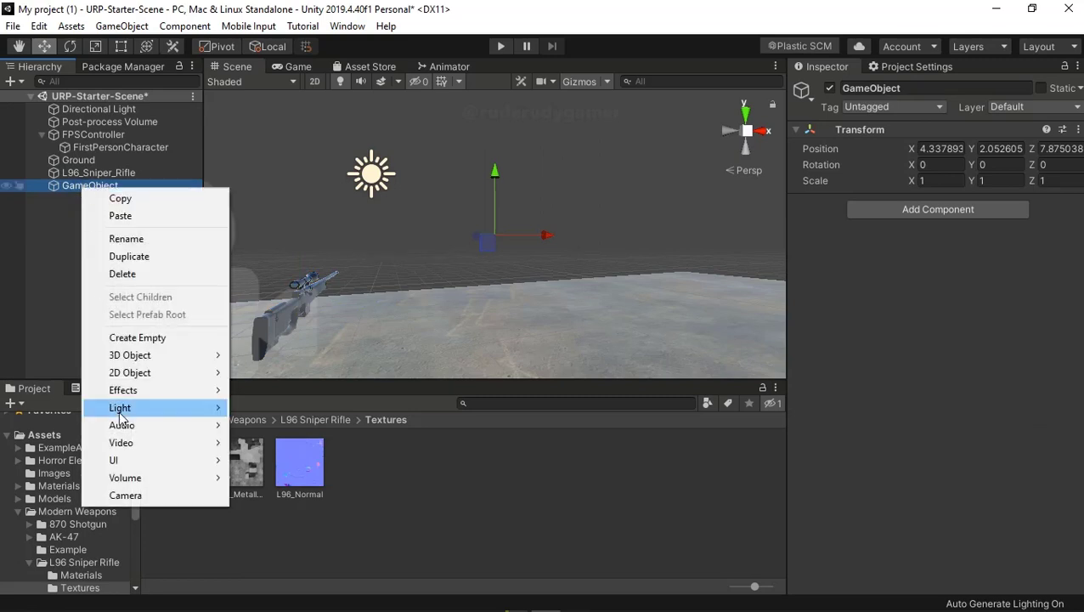
click(135, 241)
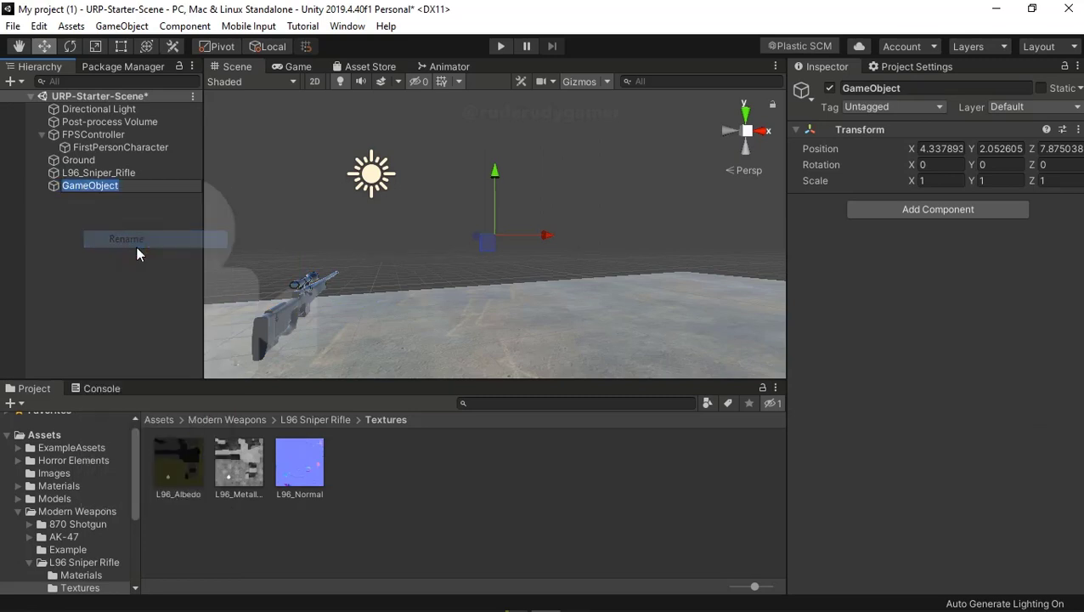
text(W)
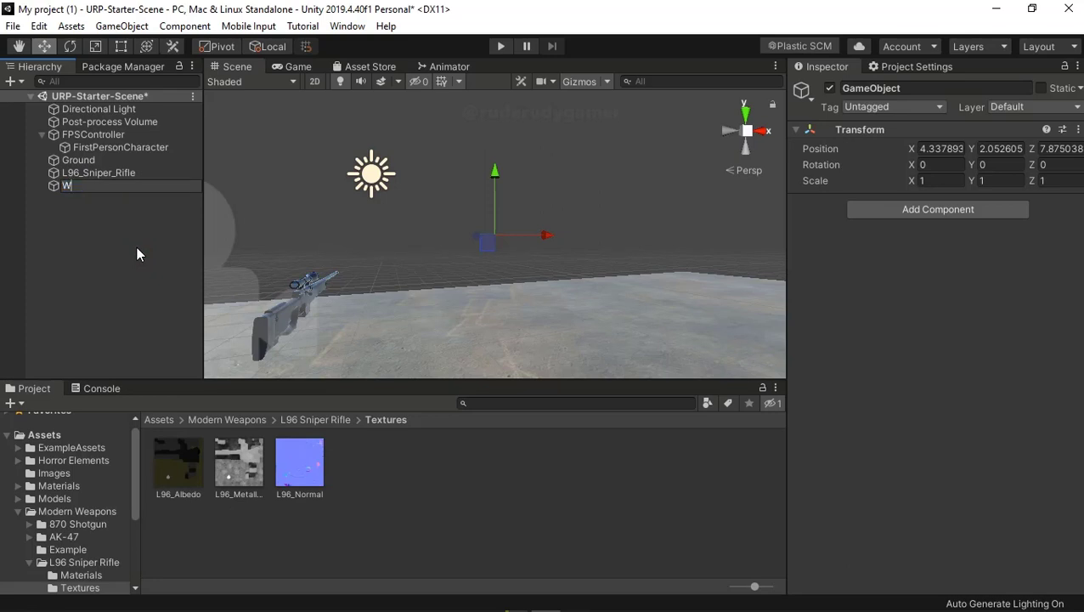
text(a)
text(p)
text(ea)
key(BackSpace)
key(BackSpace)
key(BackSpace)
key(BackSpace)
text(eap)
text(ons)
text( Holder)
click(128, 247)
- Put the rifle inside Weapons Holder and parent Weapons Holder under FirstPersonCharacter
drag(108, 173, 107, 184)
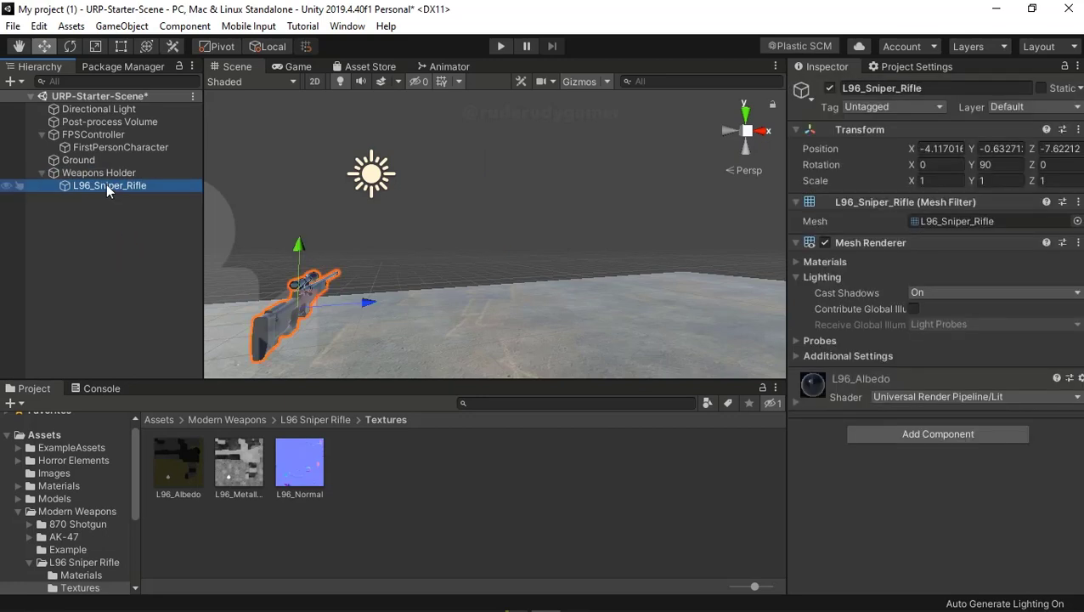
click(87, 236)
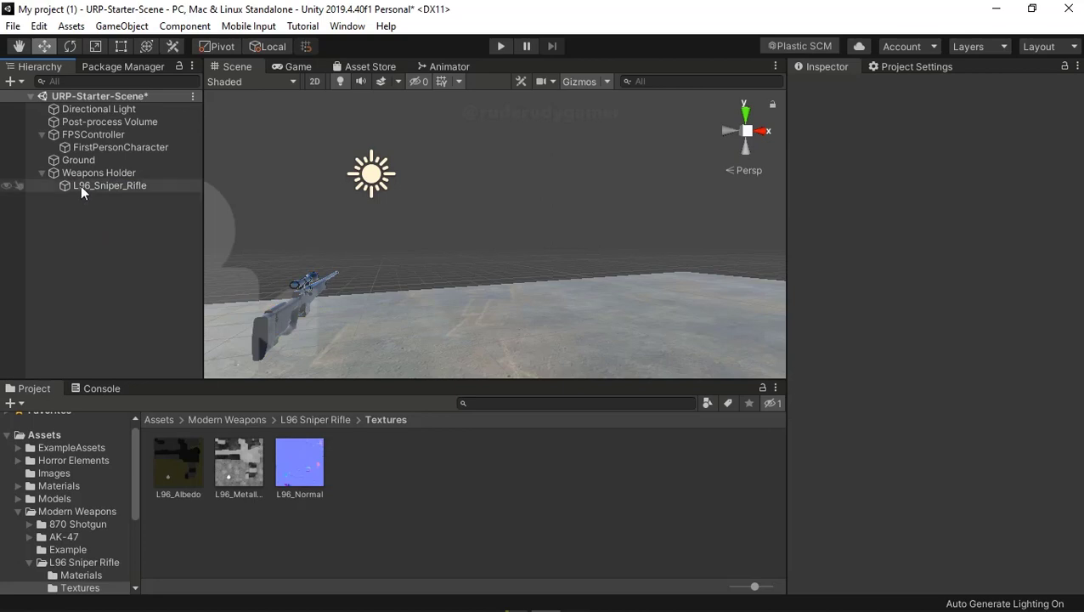
click(44, 173)
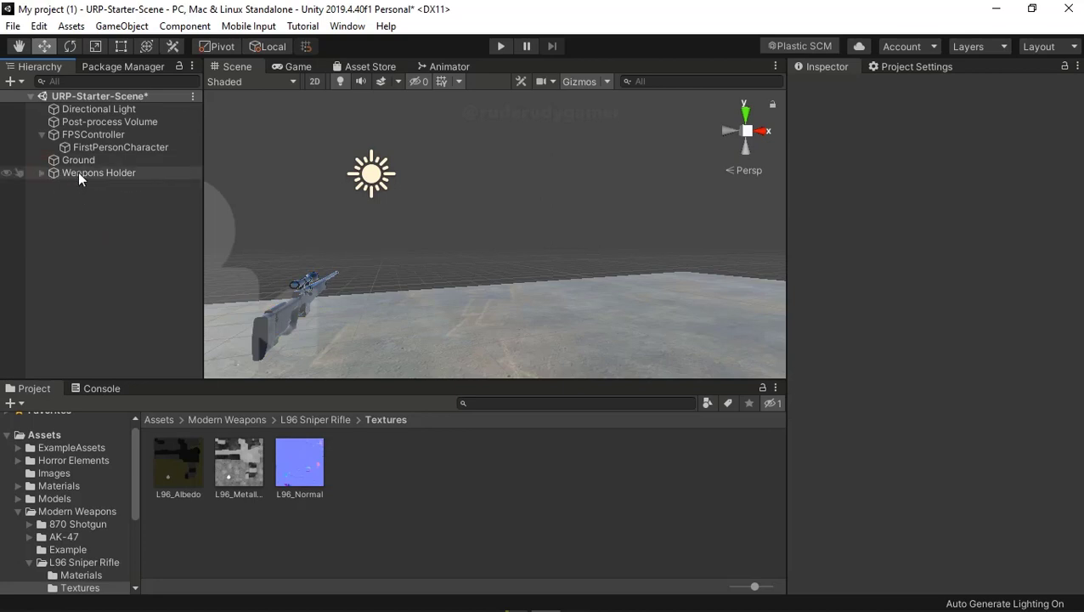
drag(79, 172, 82, 146)
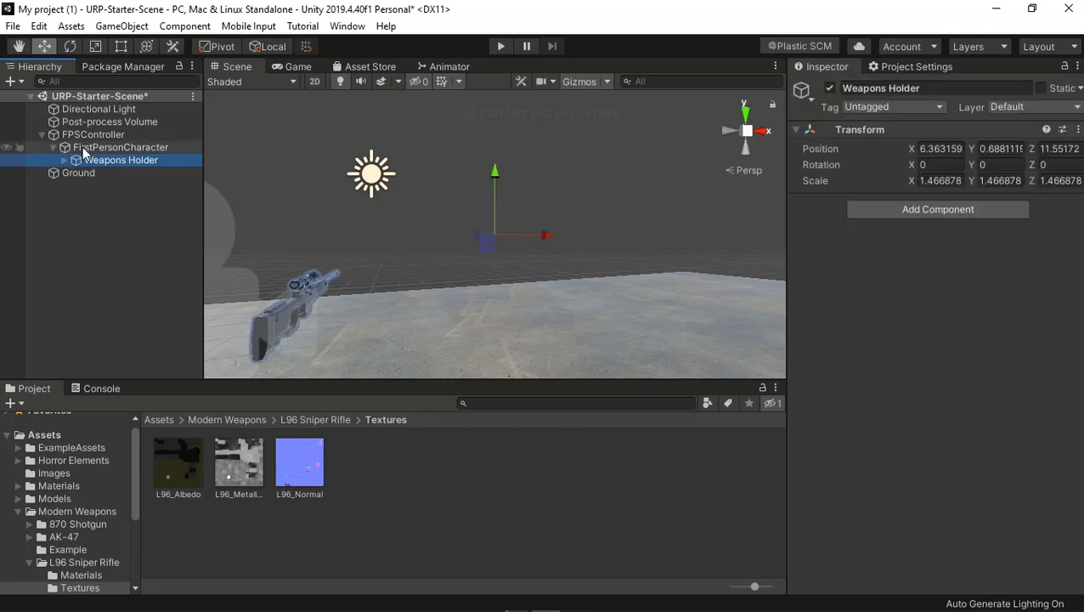
click(501, 46)
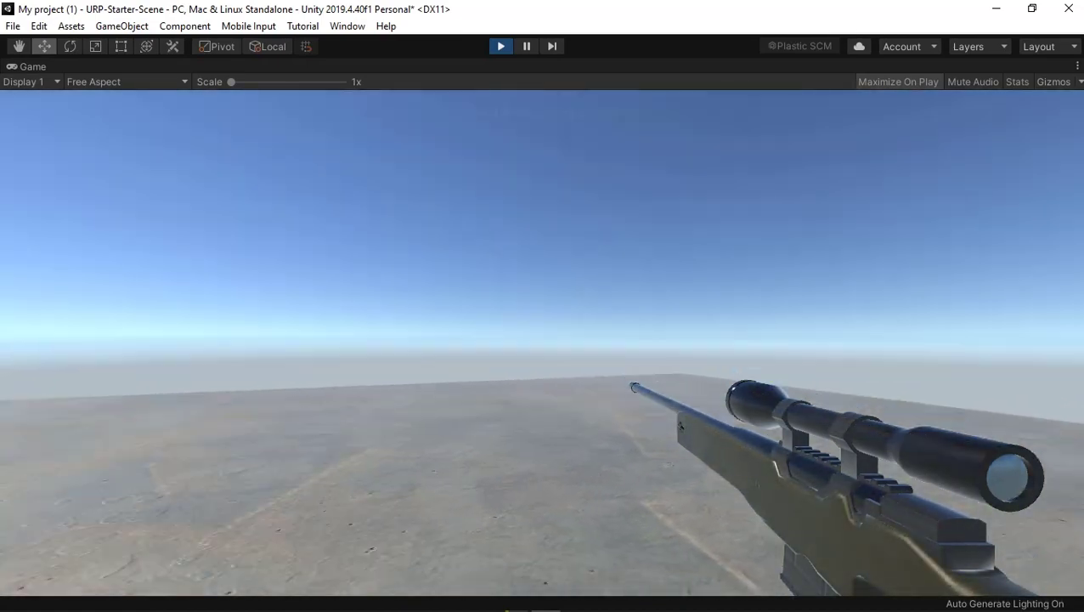
key(Escape)
click(502, 47)
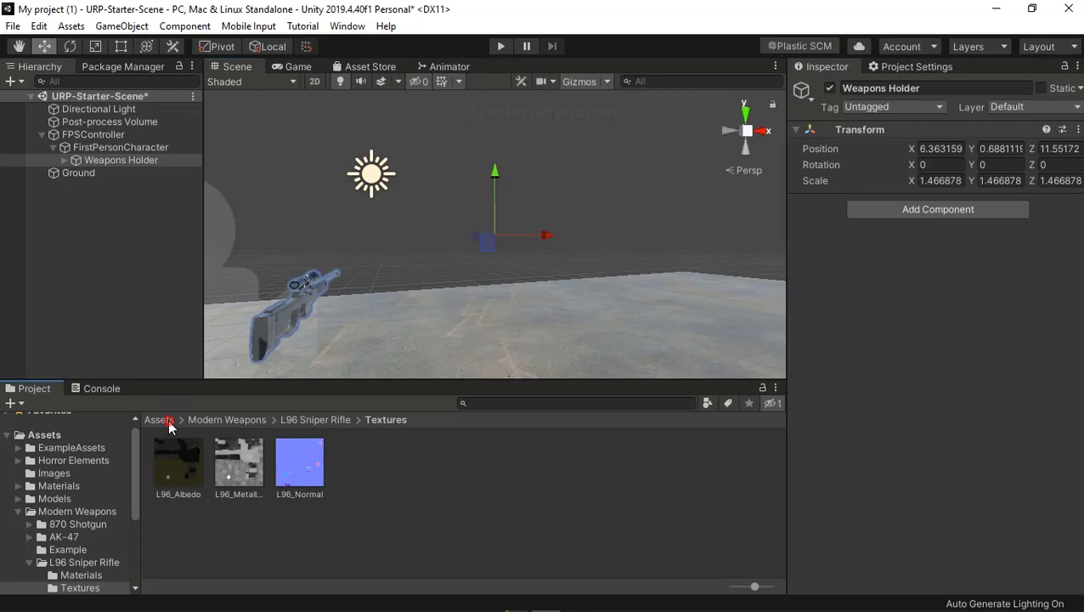
- Browse from Assets into PublicSeriesFolder > Scripts in the Project window
click(168, 423)
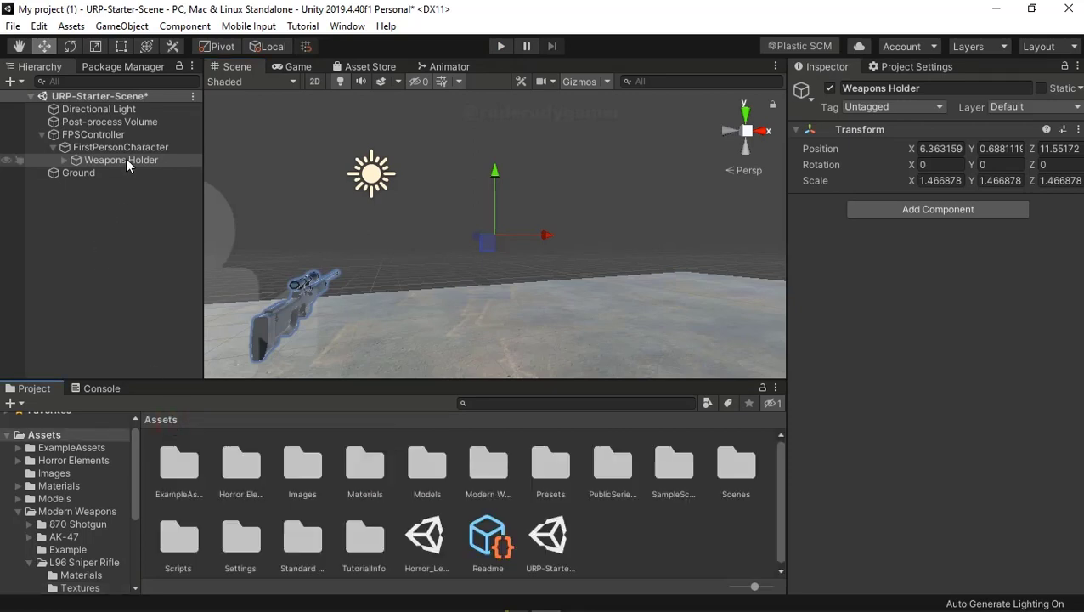
click(677, 549)
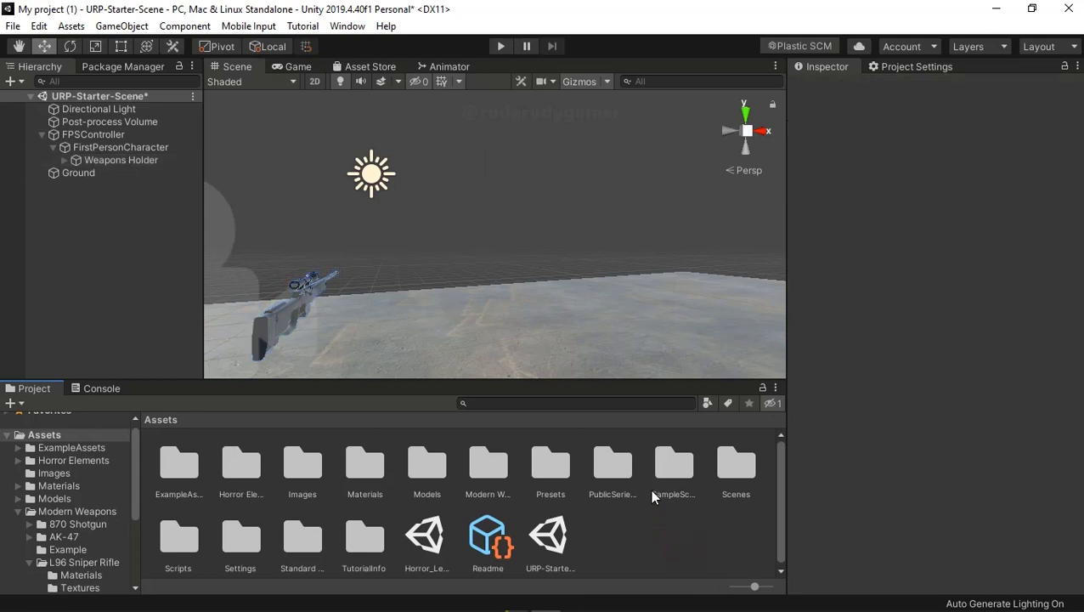
double_click(612, 466)
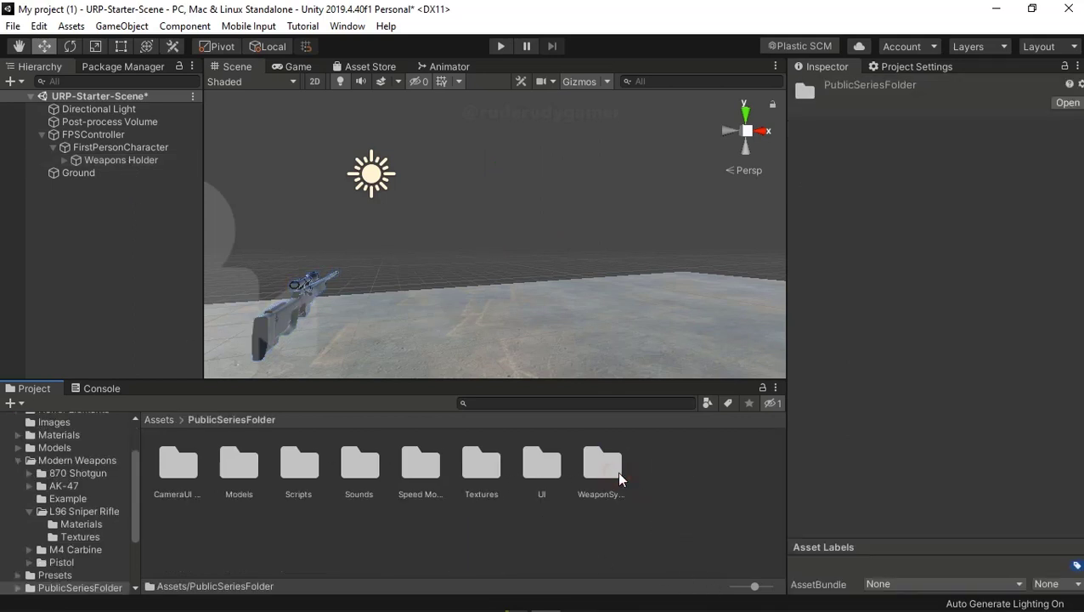
click(358, 466)
double_click(299, 466)
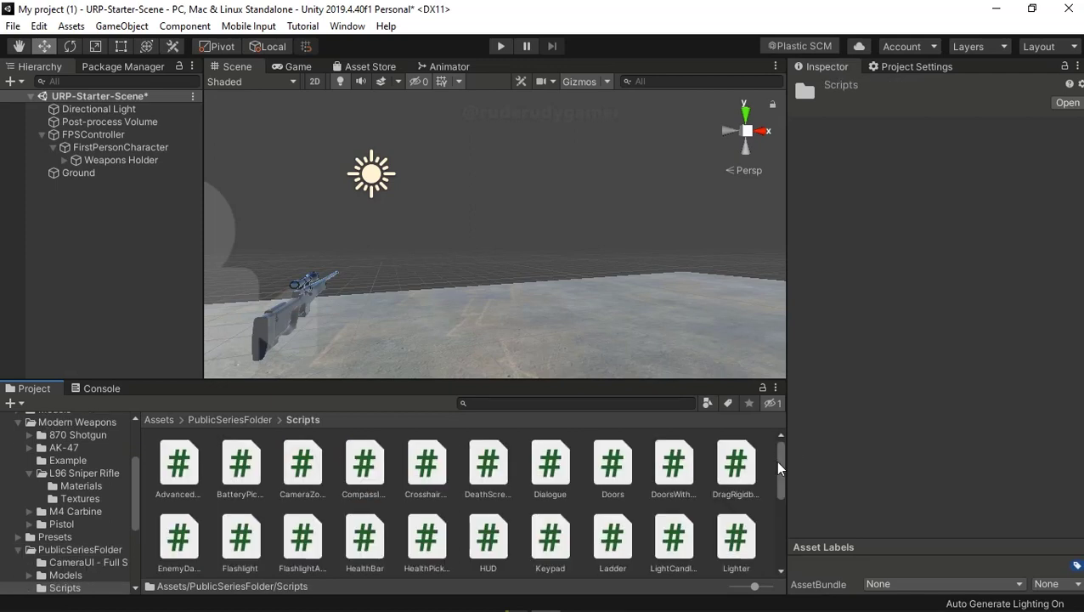
- Attach the FlashlightAdvanced script to Weapons Holder in the Hierarchy
drag(779, 463, 777, 566)
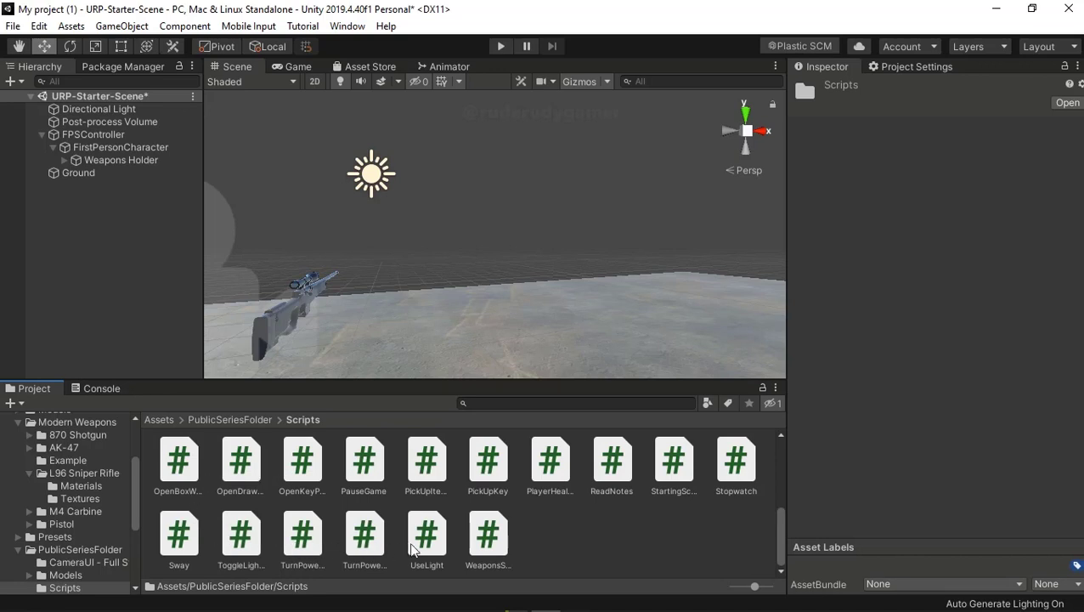
click(780, 548)
drag(781, 548, 783, 520)
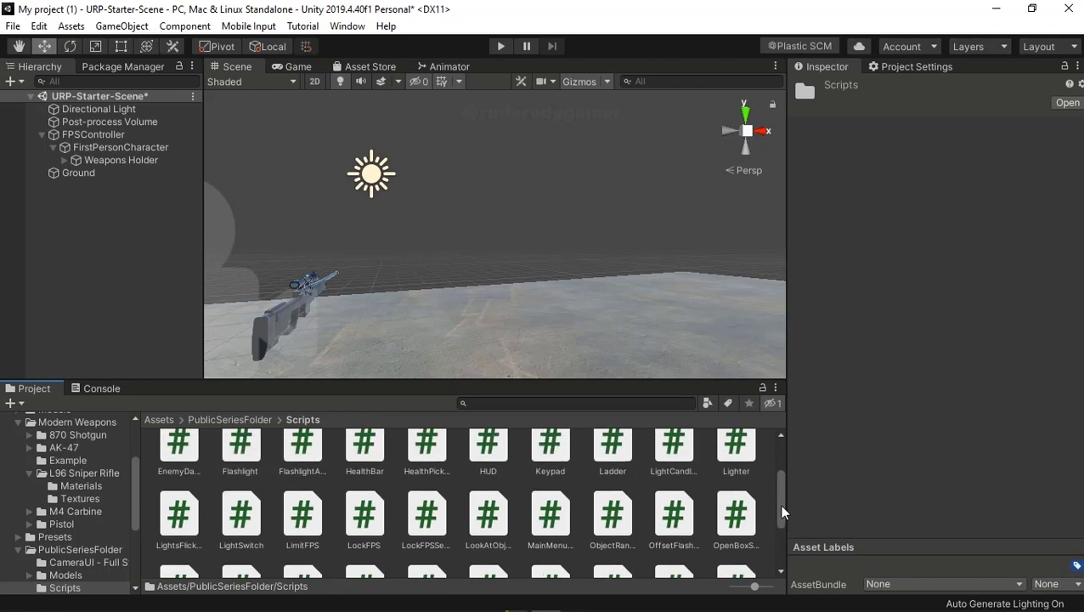
drag(783, 520, 788, 481)
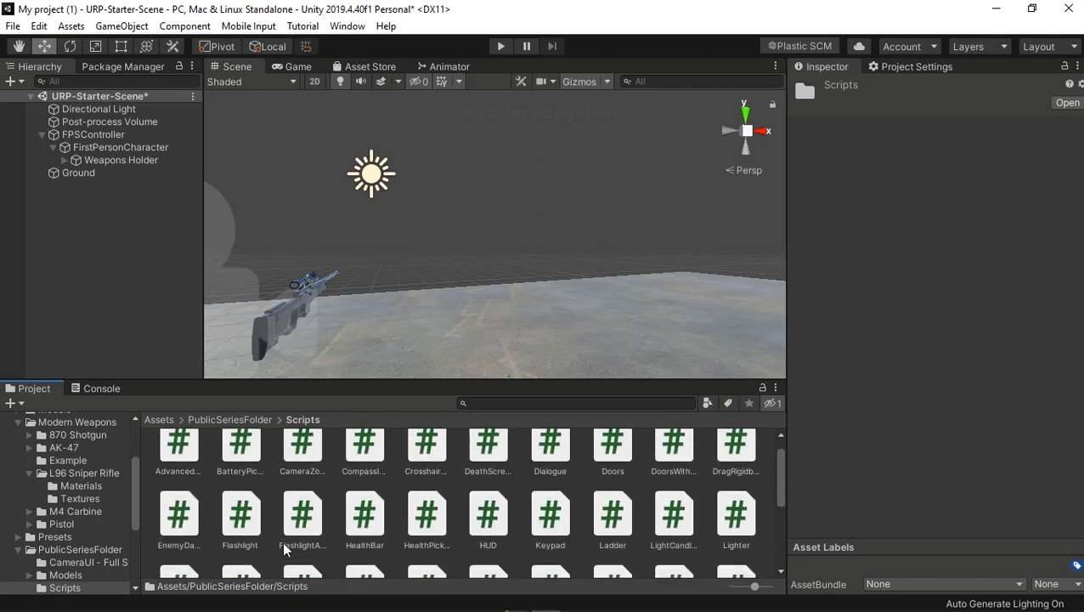
mouse_move(303, 525)
mouse_down()
mouse_move(117, 190)
mouse_move(96, 99)
mouse_up()
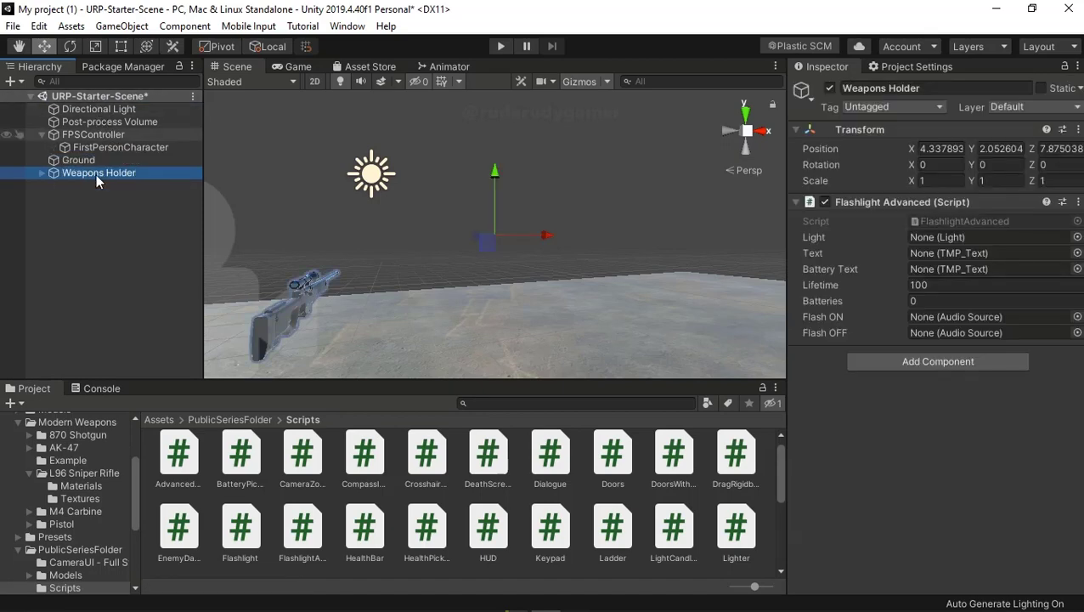
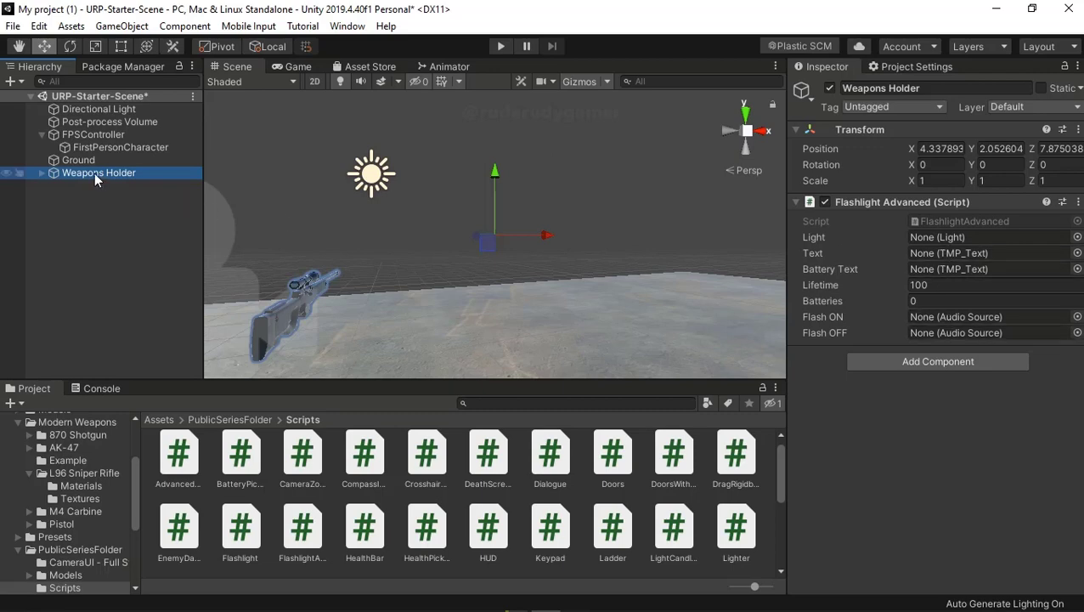
- Swap Flashlight Advanced for the Flashlight script on Weapons Holder, targeting L96_Sniper_Rifle
click(1074, 203)
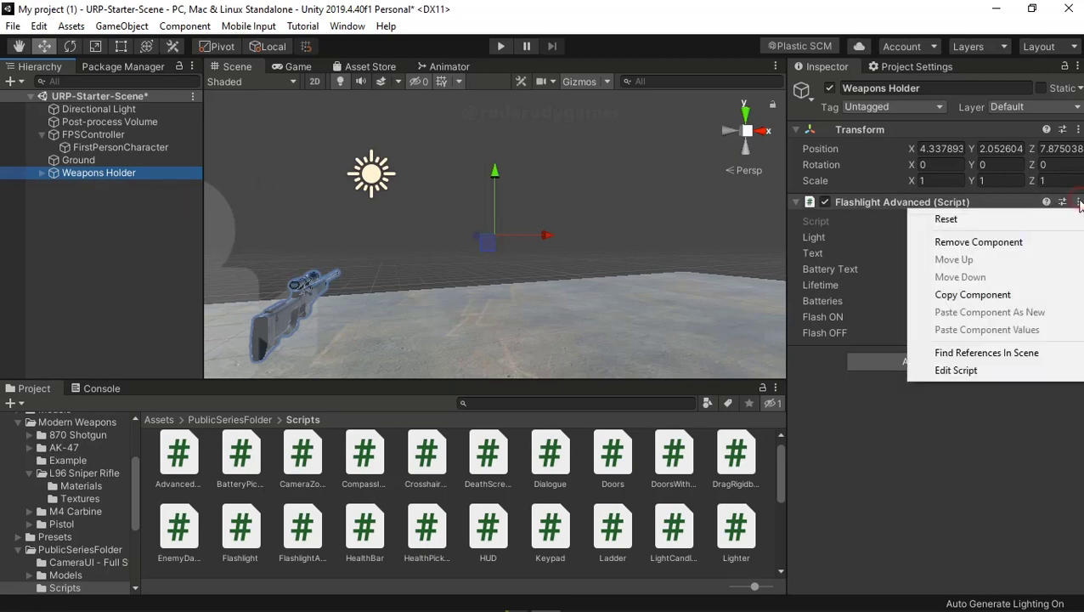
click(1015, 240)
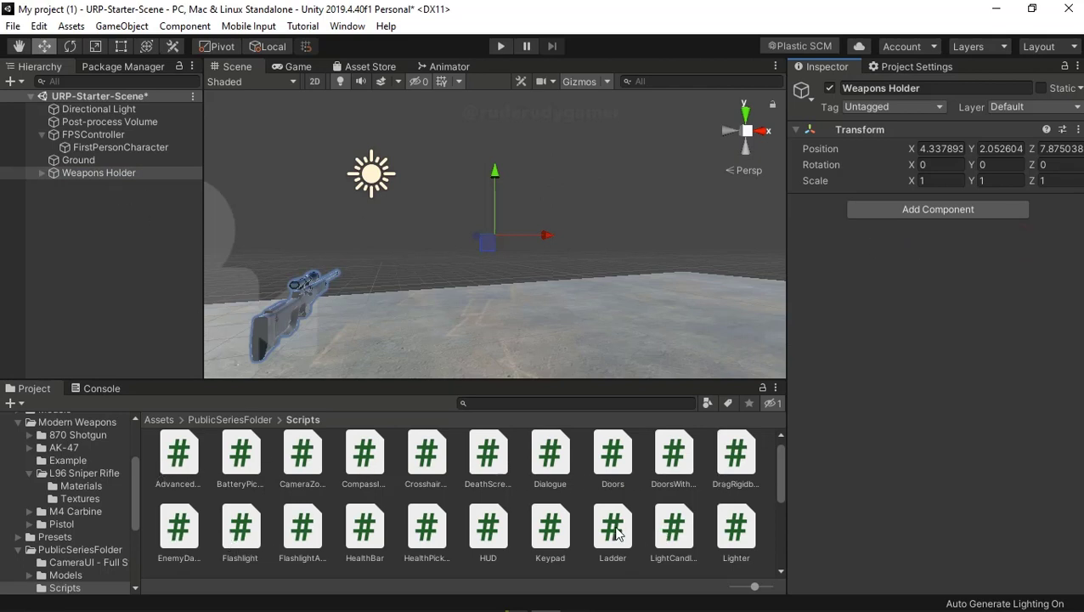
drag(240, 527, 88, 179)
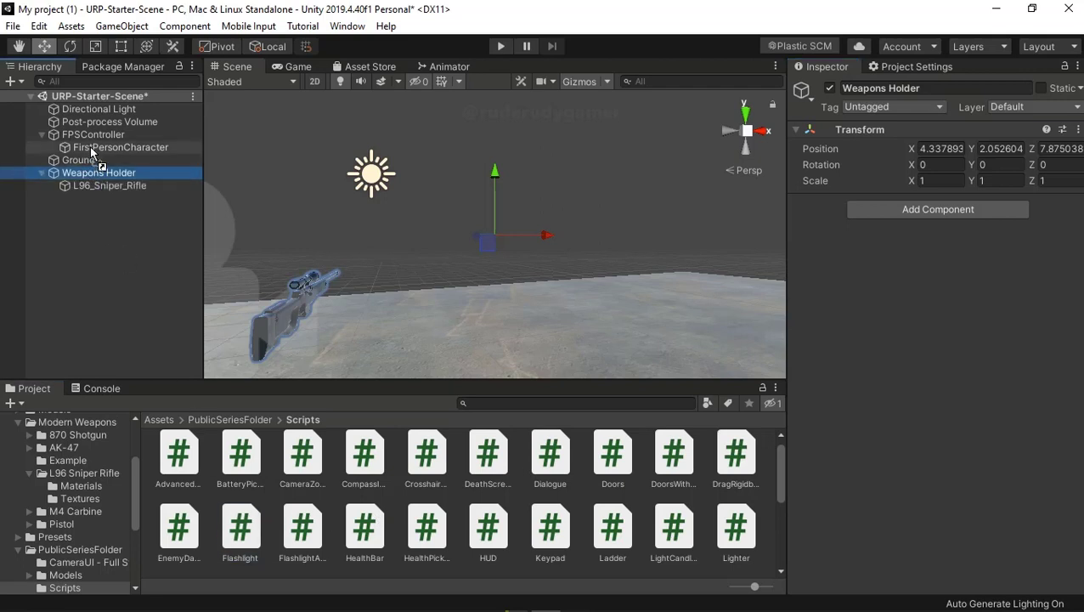
drag(87, 178, 92, 174)
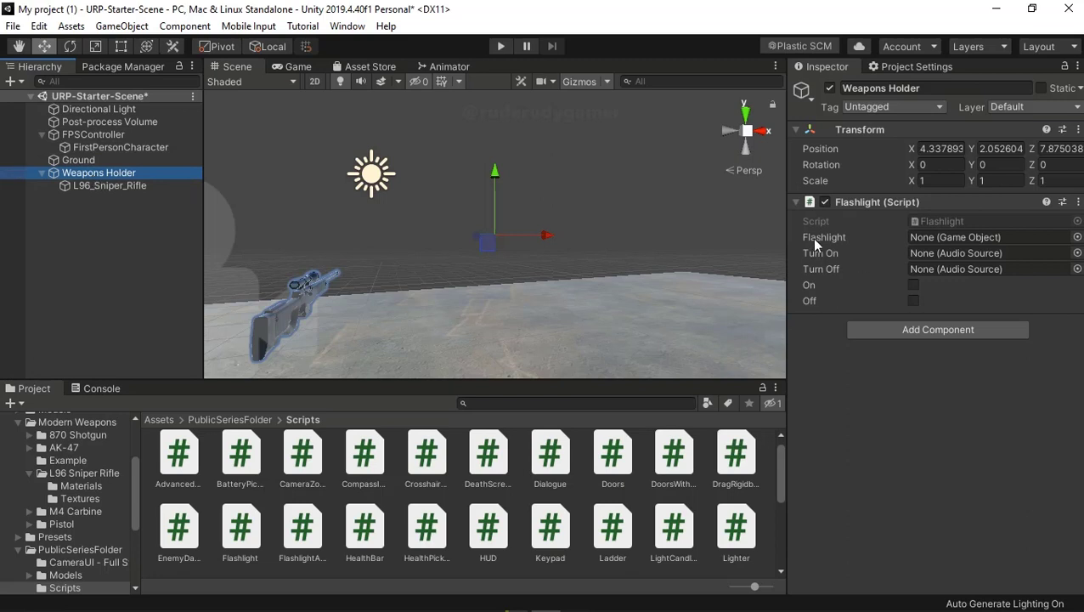
drag(97, 187, 933, 238)
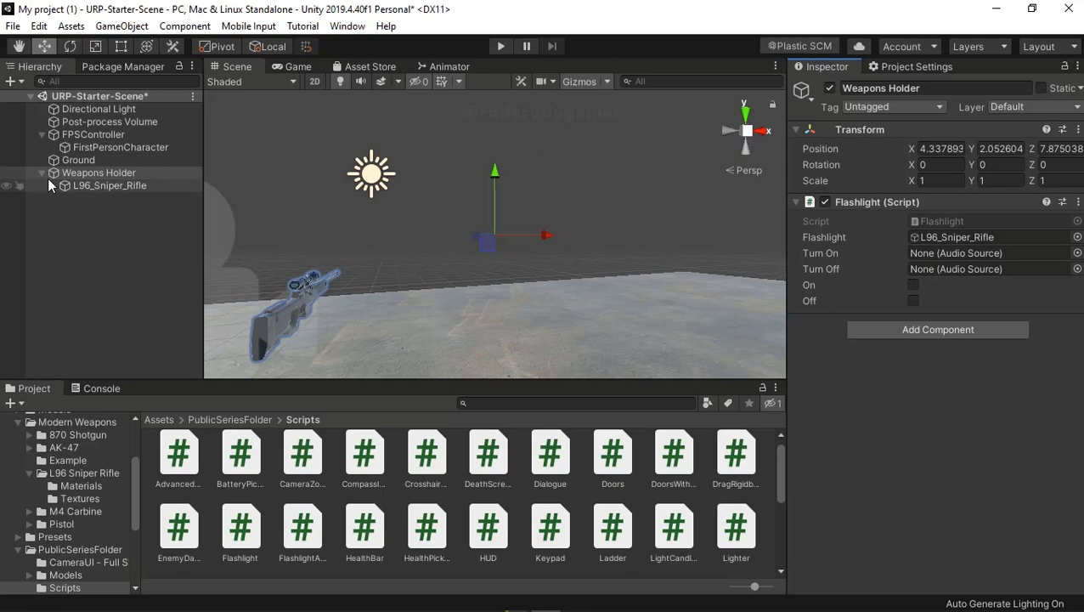
click(500, 47)
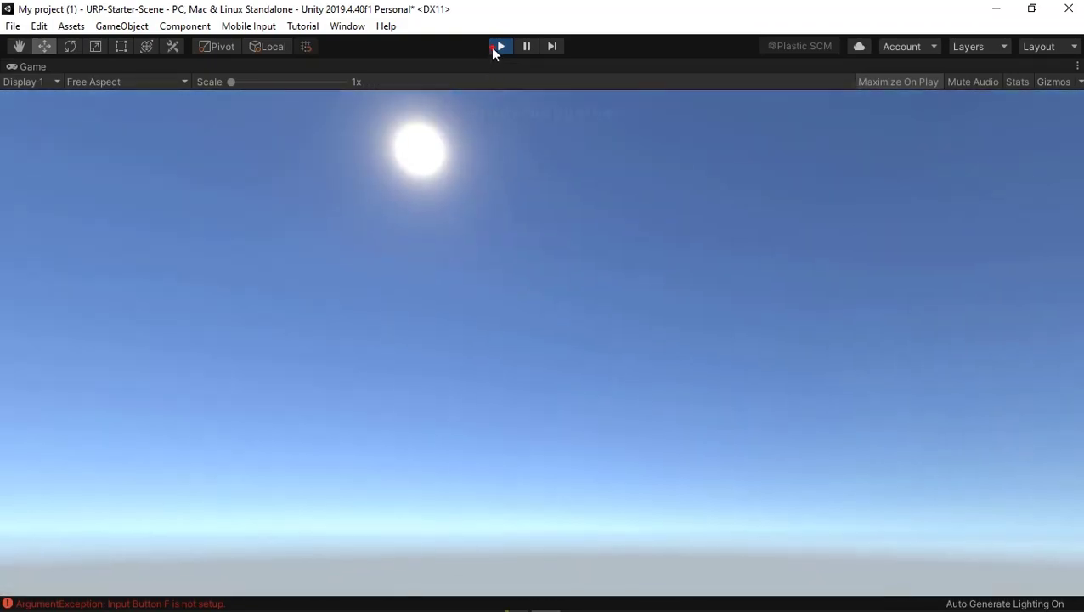
click(492, 48)
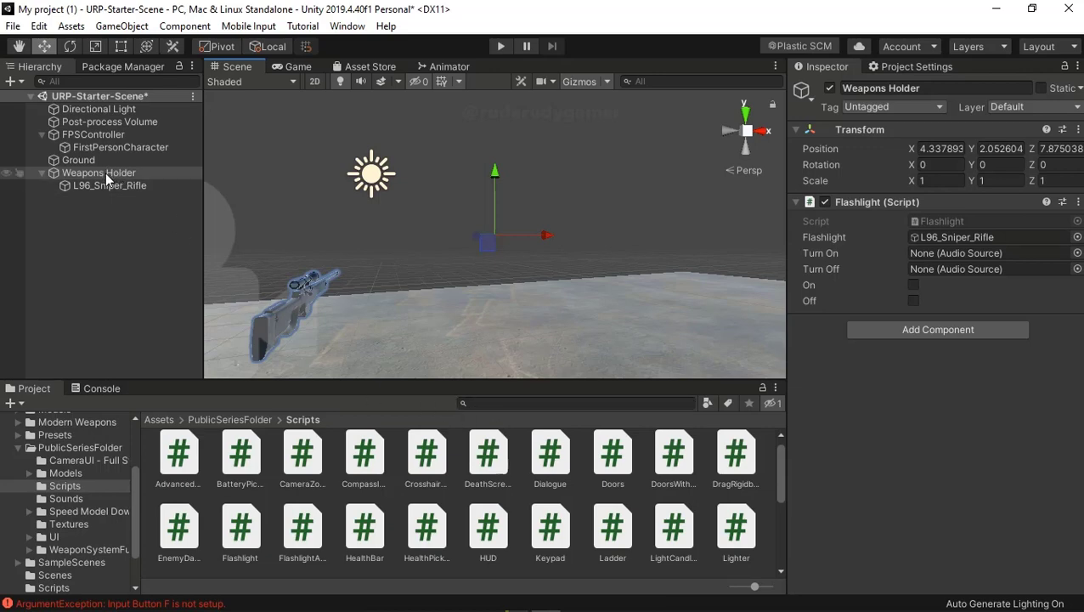
- Replace Weapons Holder's Flashlight script with the OffsetFlashlight script from the Scripts folder
click(1077, 202)
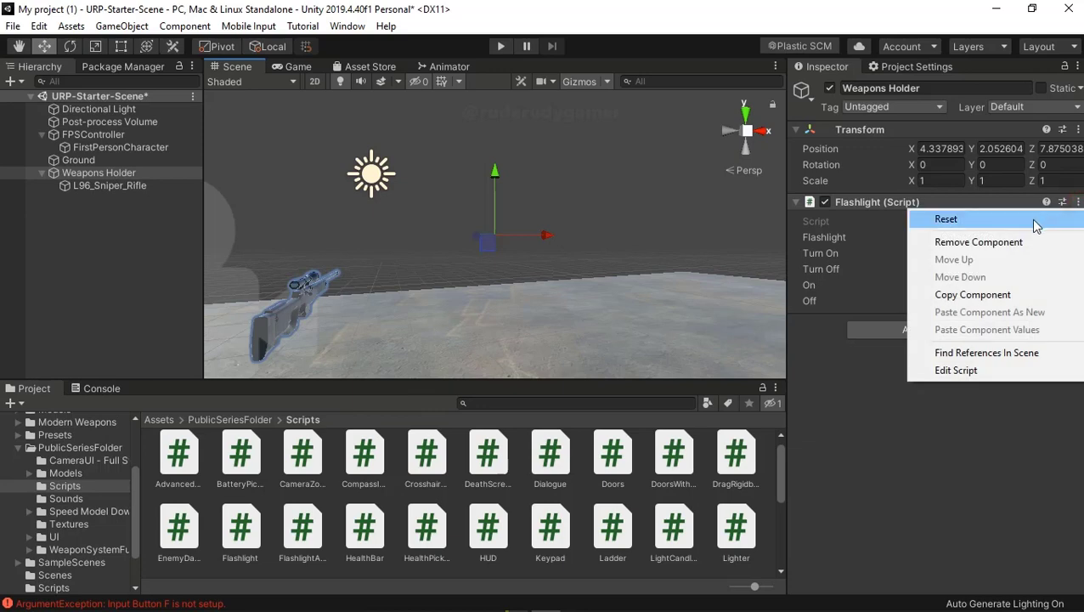
click(1026, 244)
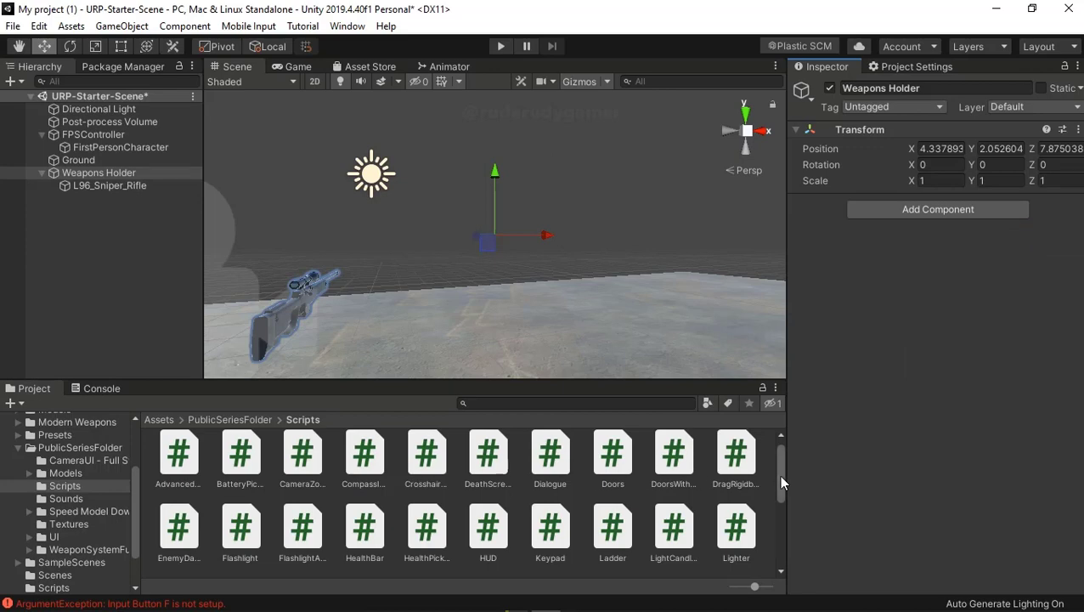
mouse_move(779, 474)
mouse_down()
mouse_move(776, 538)
mouse_move(777, 510)
mouse_up()
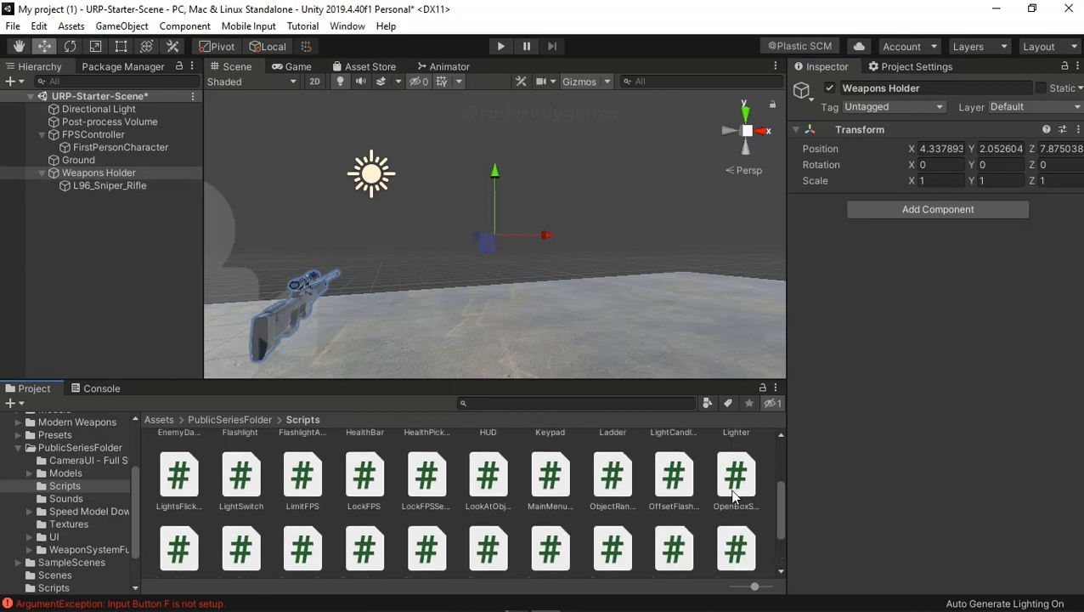
click(680, 491)
drag(680, 491, 91, 172)
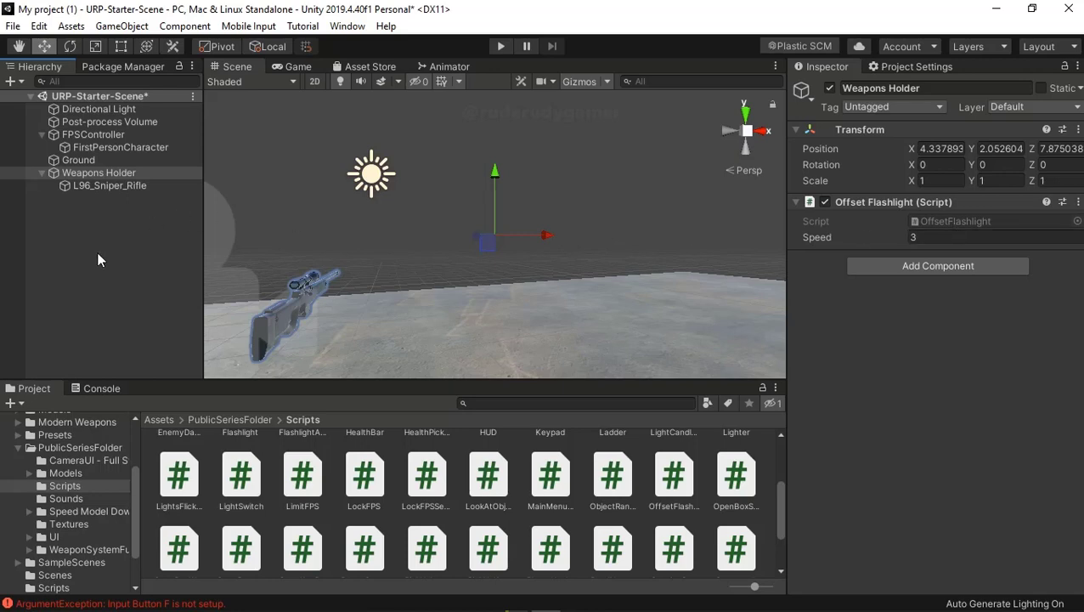
- Toggle Weapons Holder's children in the Hierarchy and select Weapons Holder
click(40, 173)
click(40, 172)
click(40, 173)
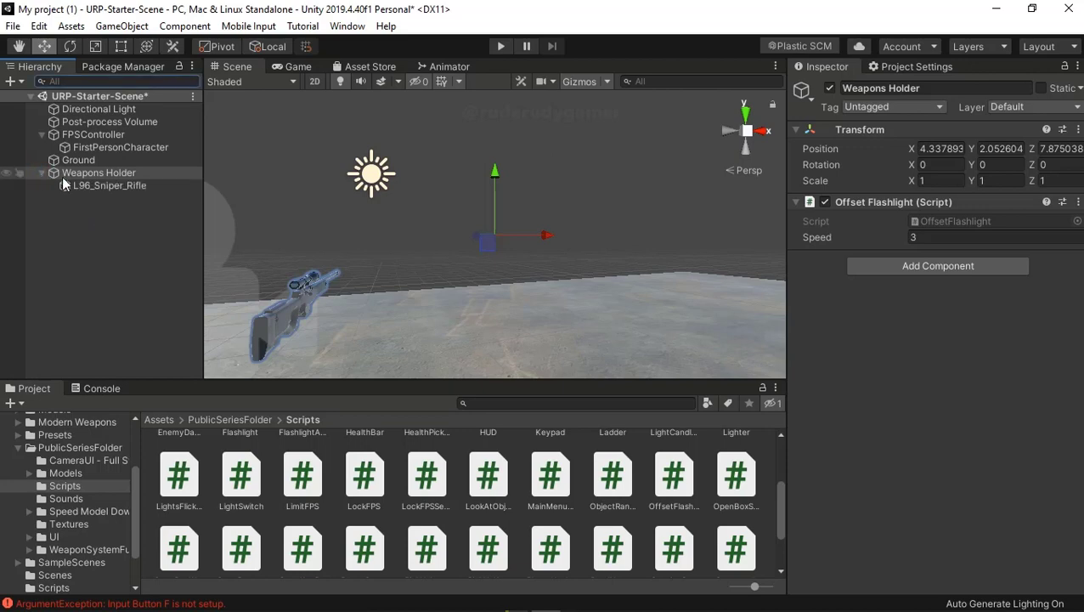
click(107, 173)
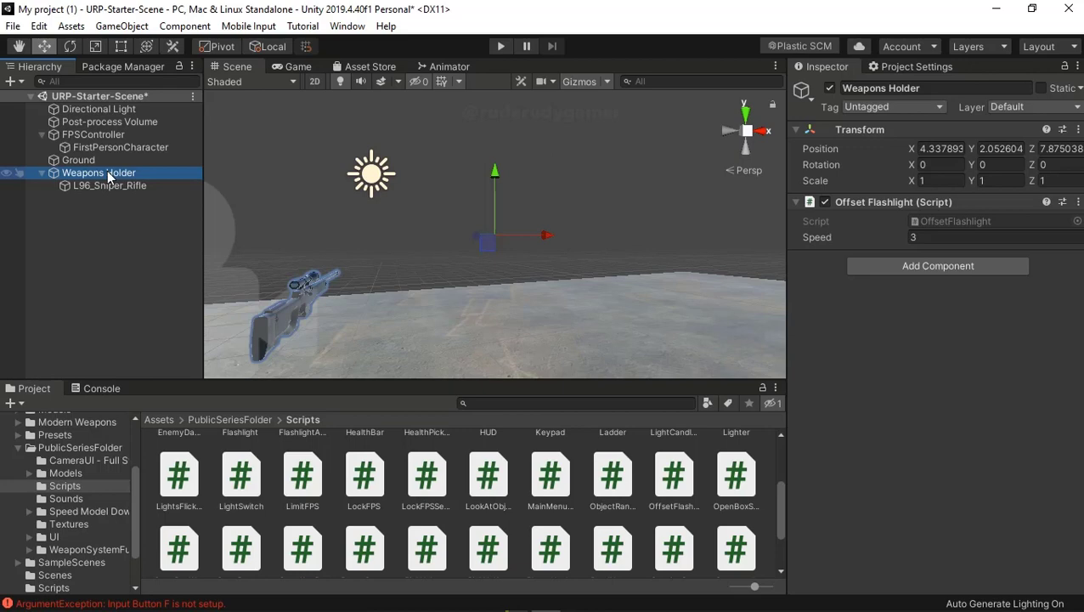
click(504, 51)
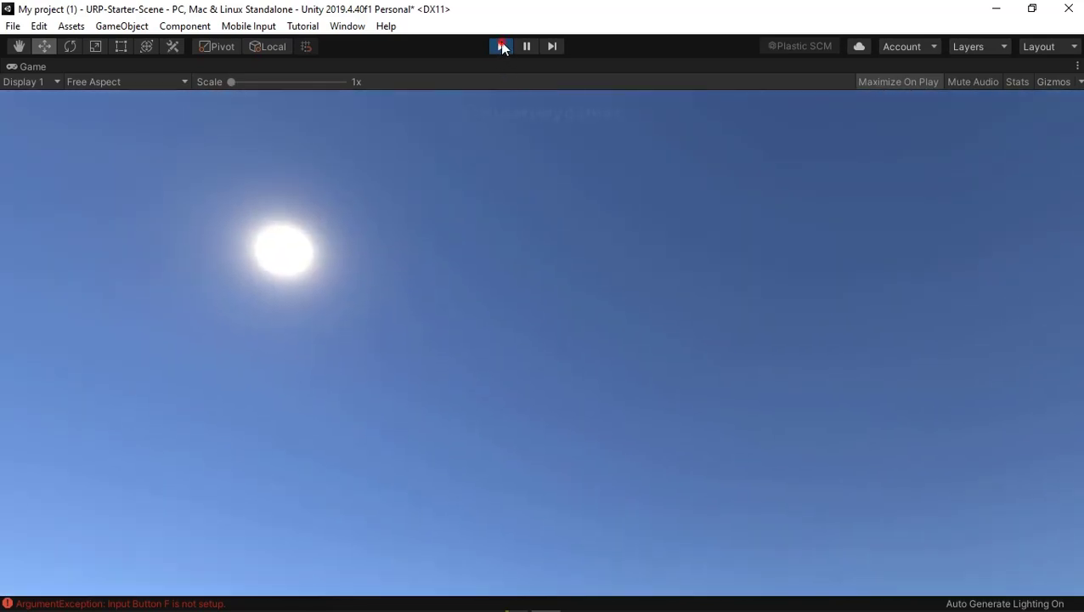
click(502, 46)
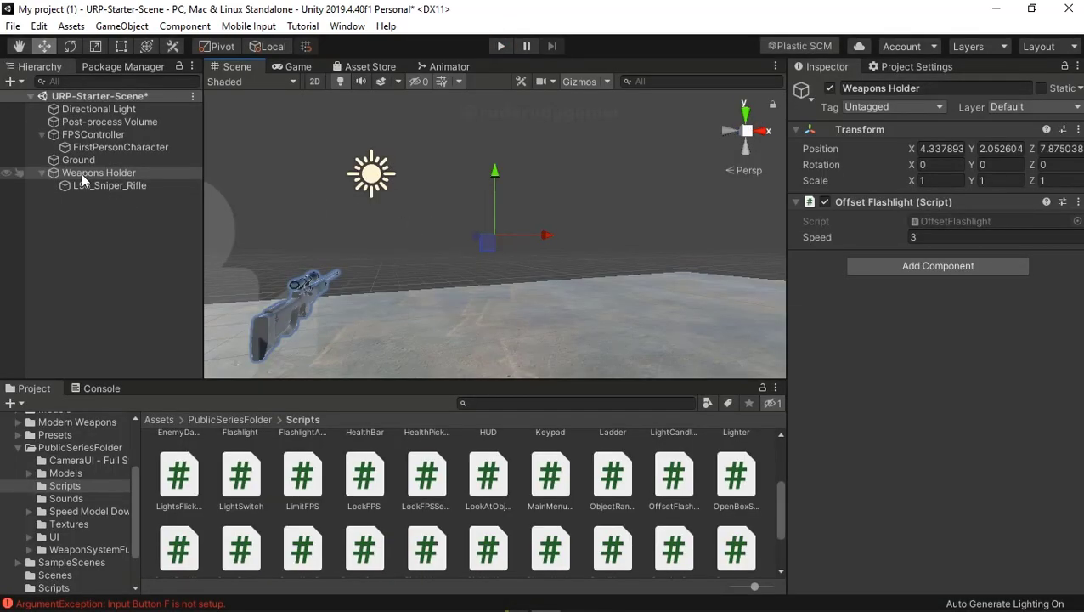
- Parent Weapons Holder under FirstPersonCharacter and run a Play test
drag(82, 173, 91, 149)
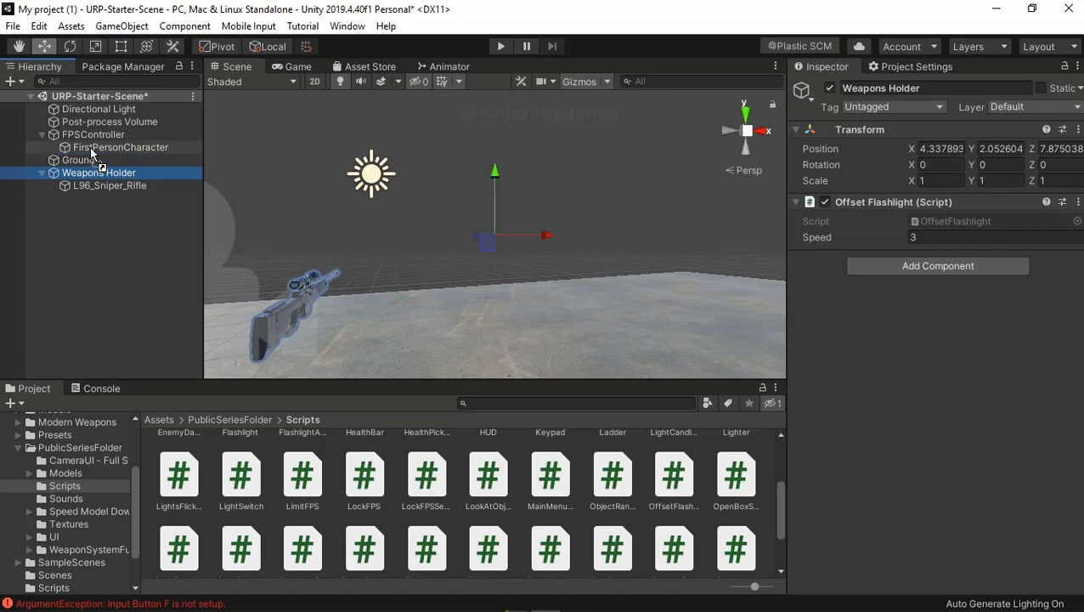
click(498, 47)
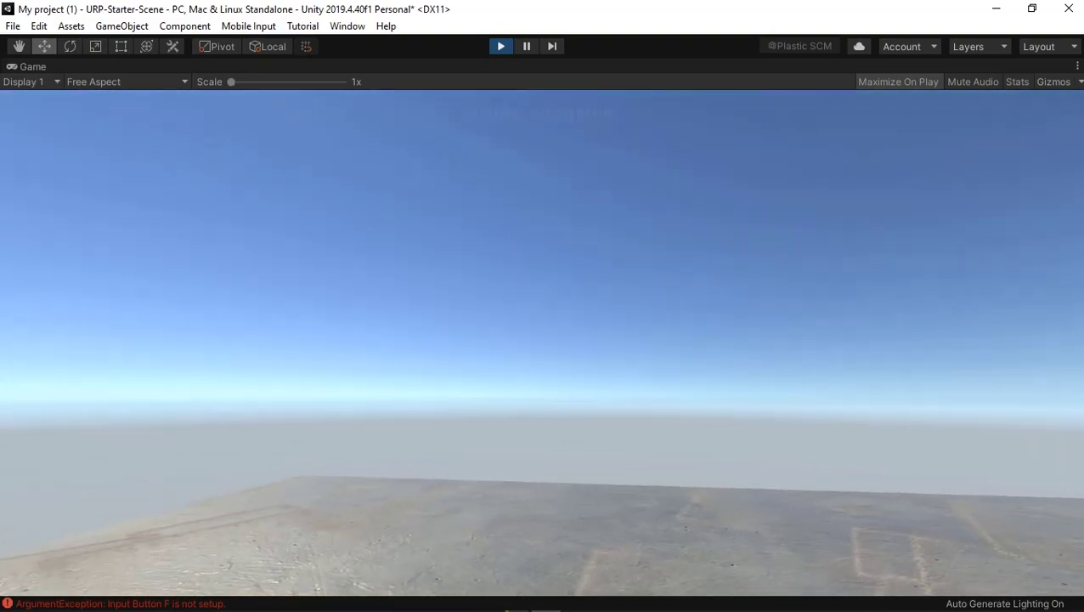
key(Escape)
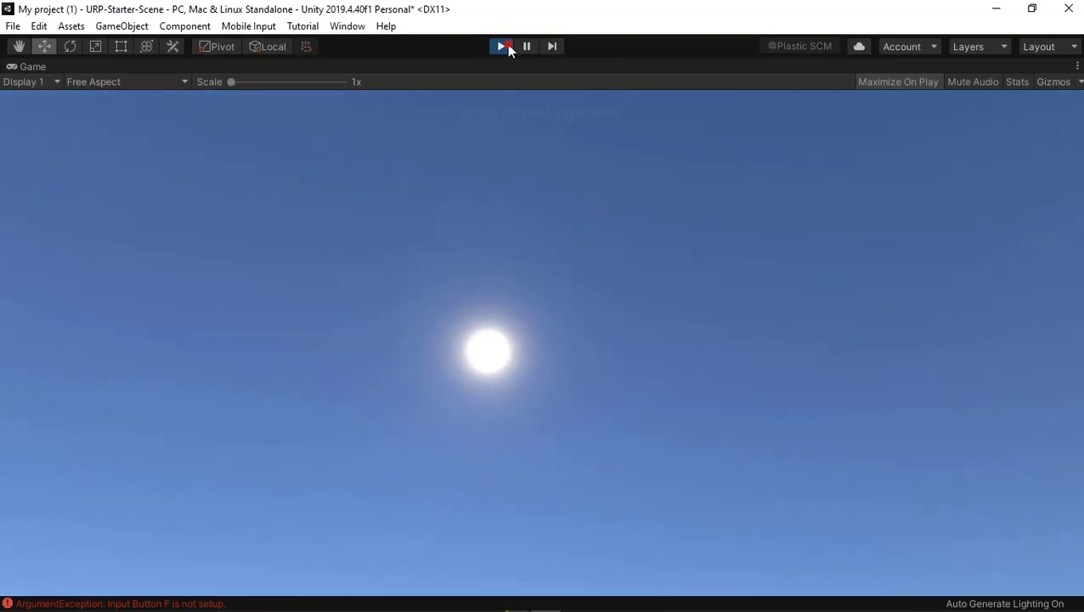
click(504, 46)
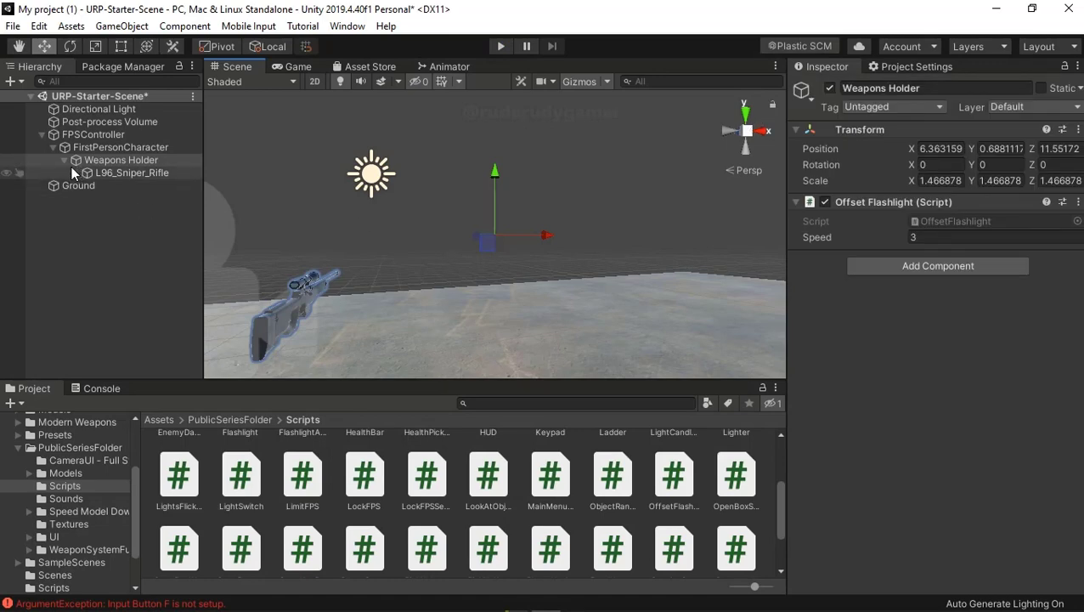
- Remove Offset Flashlight from Weapons Holder and move it back to the scene's top level
click(115, 173)
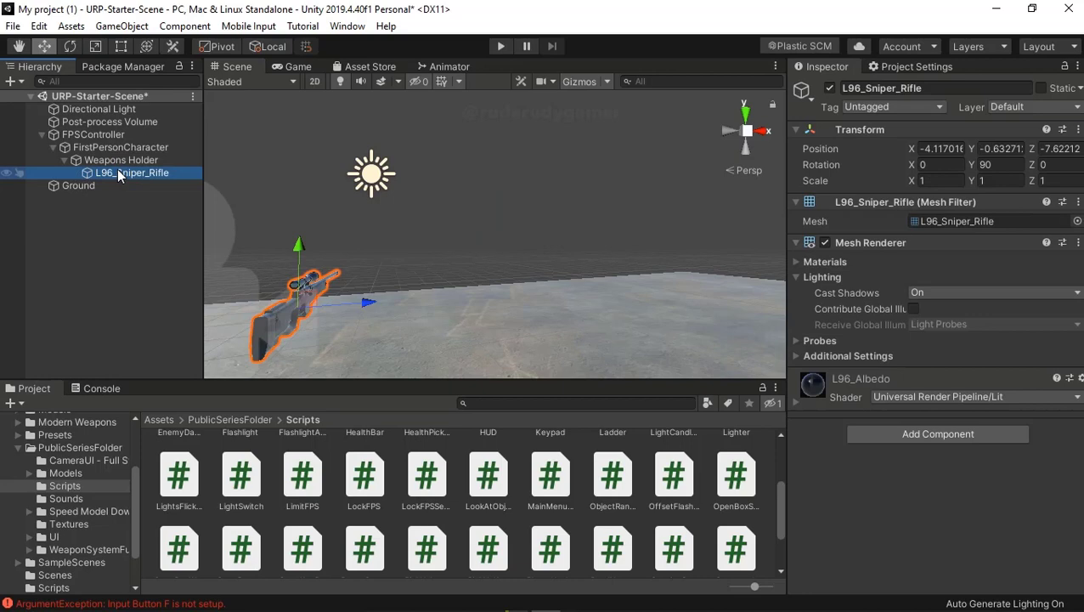
click(93, 160)
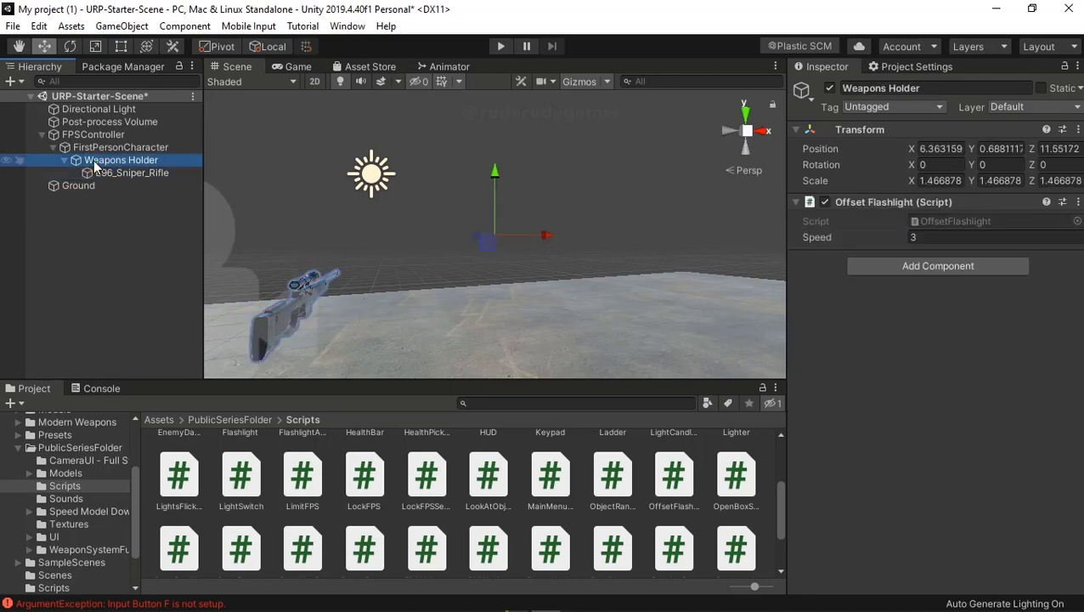
click(1078, 202)
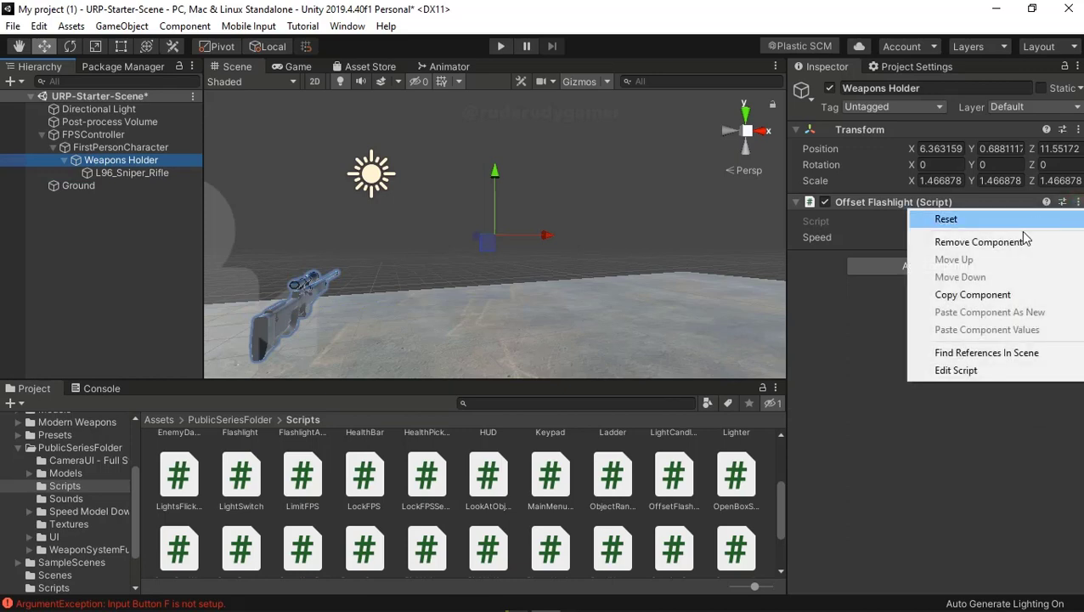
click(977, 241)
drag(98, 160, 88, 95)
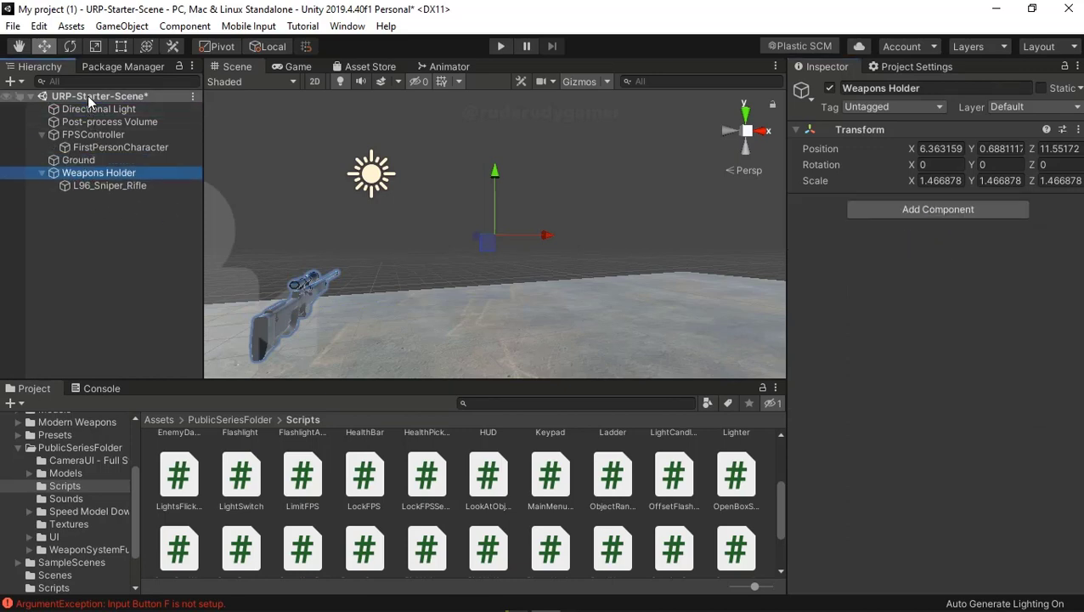
- Add the OffsetFlashlight script to L96_Sniper_Rifle
click(96, 188)
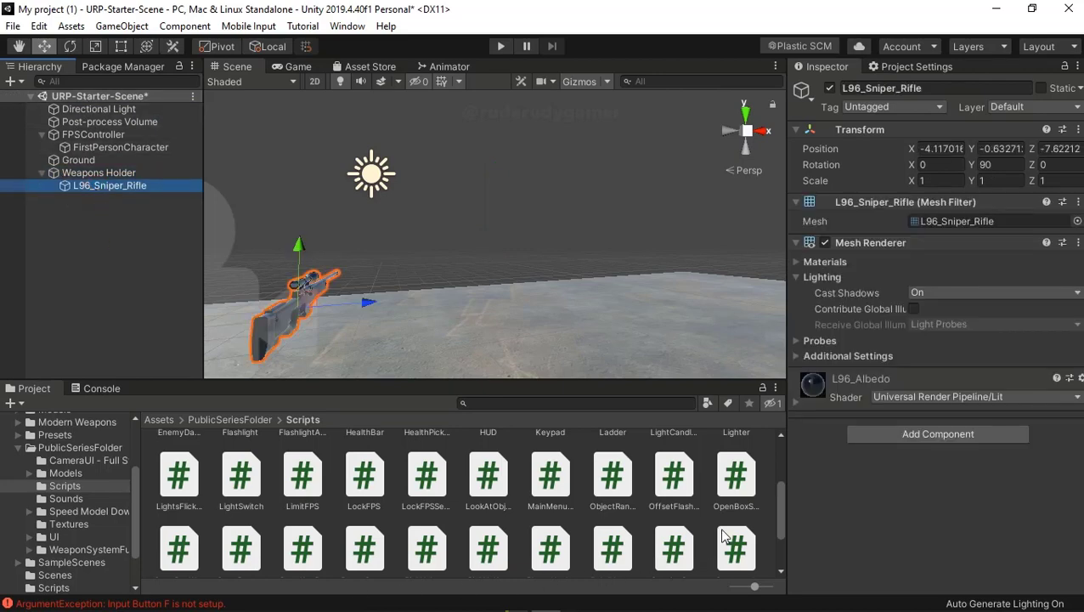
scroll(724, 529, down, 2)
drag(678, 451, 107, 186)
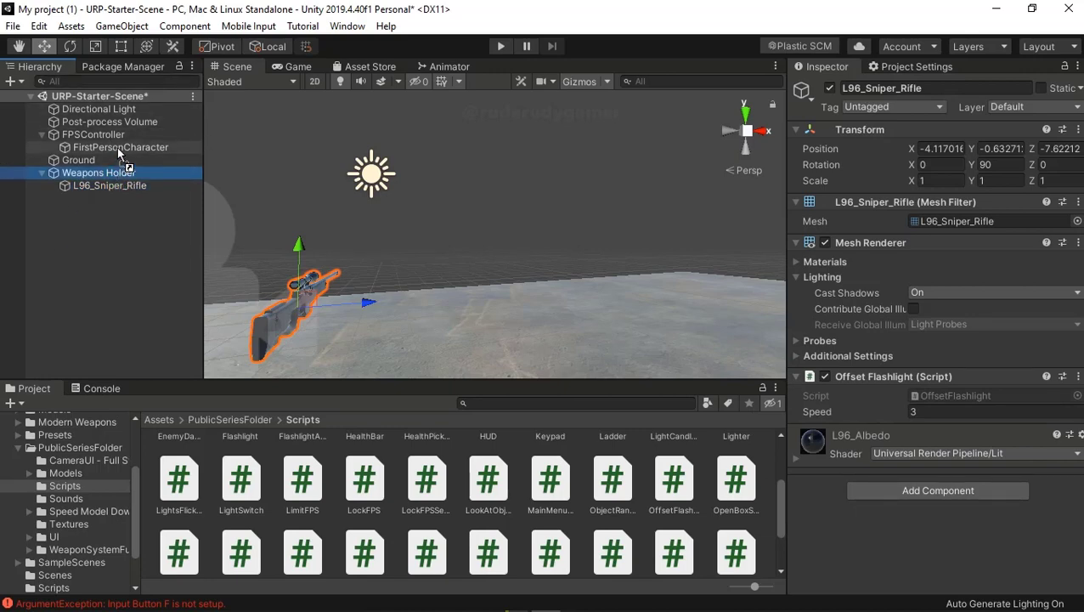
- Parent Weapons Holder under FirstPersonCharacter and play-test the rifle view
drag(116, 175, 117, 147)
click(501, 44)
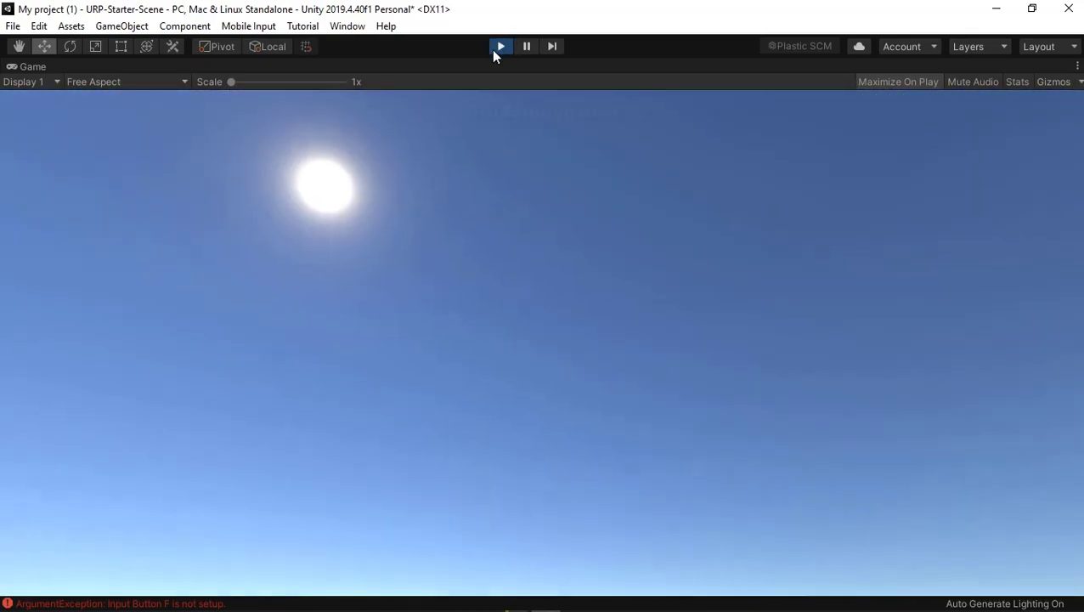
click(499, 47)
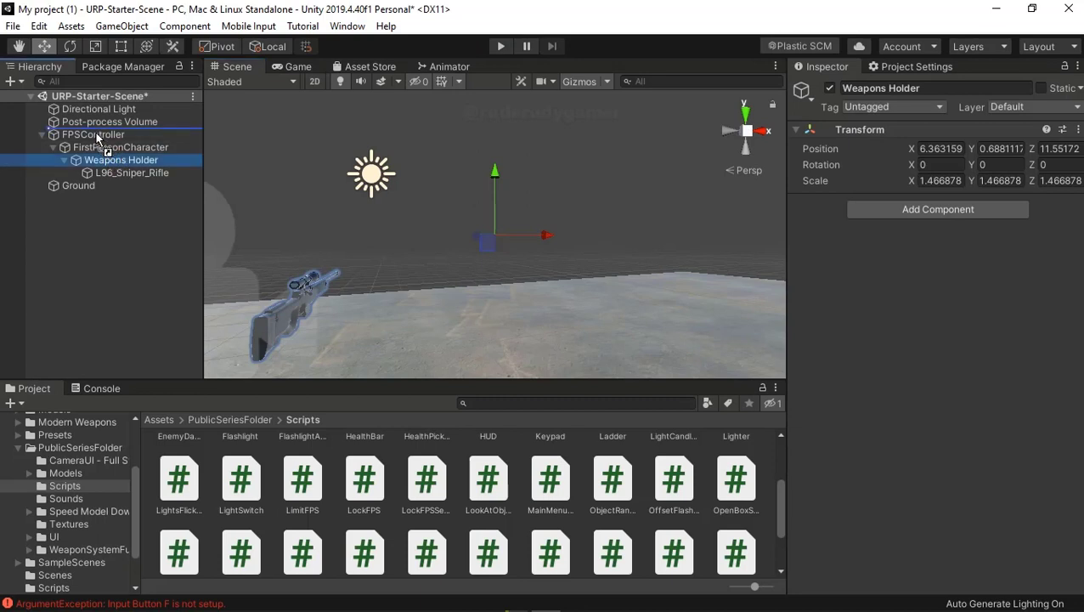
- Move Weapons Holder directly under FPSController and play-test again
drag(110, 162, 97, 133)
click(501, 47)
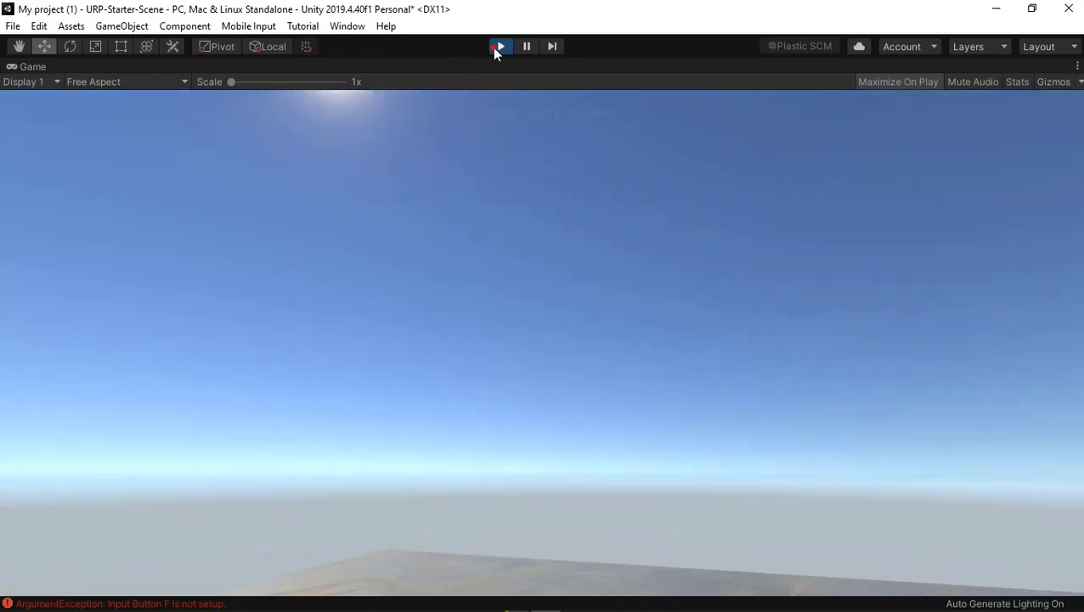
click(498, 46)
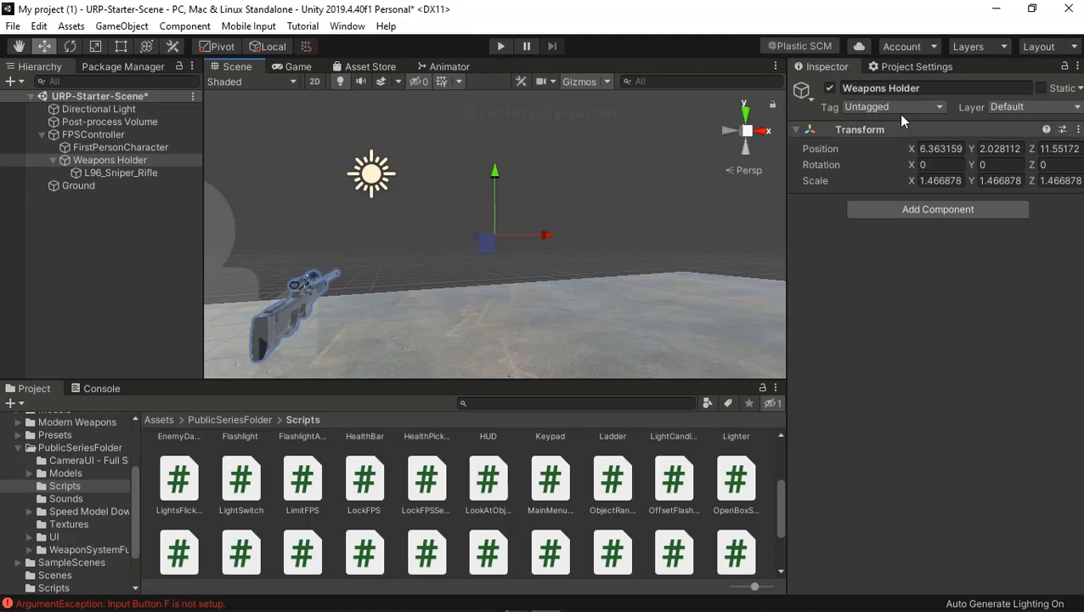
- Leave Weapons Holder's tag as Untagged and select L96_Sniper_Rifle
click(932, 108)
click(932, 109)
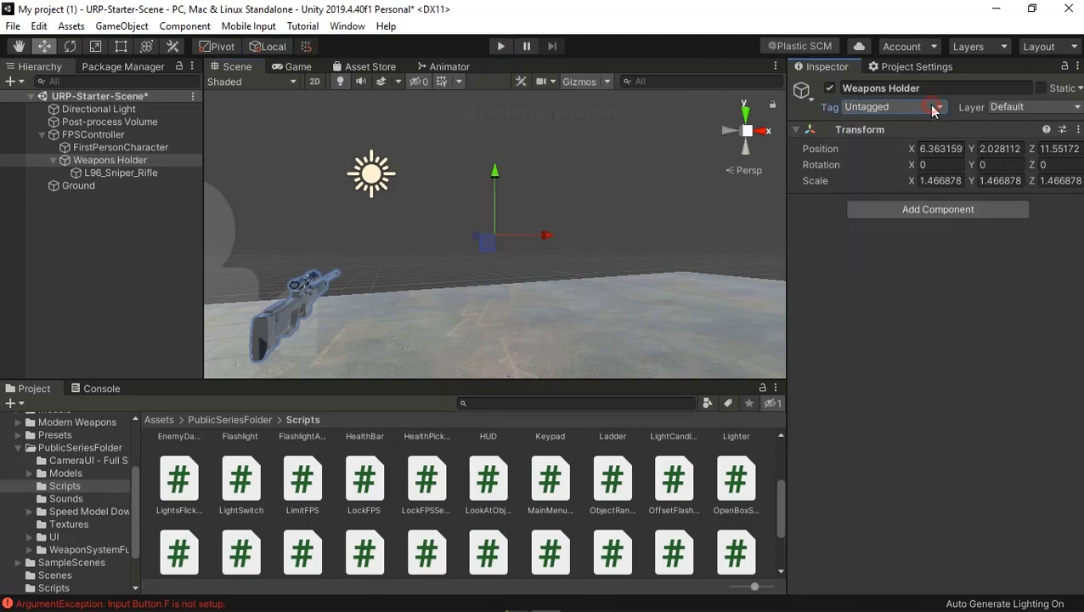
click(95, 174)
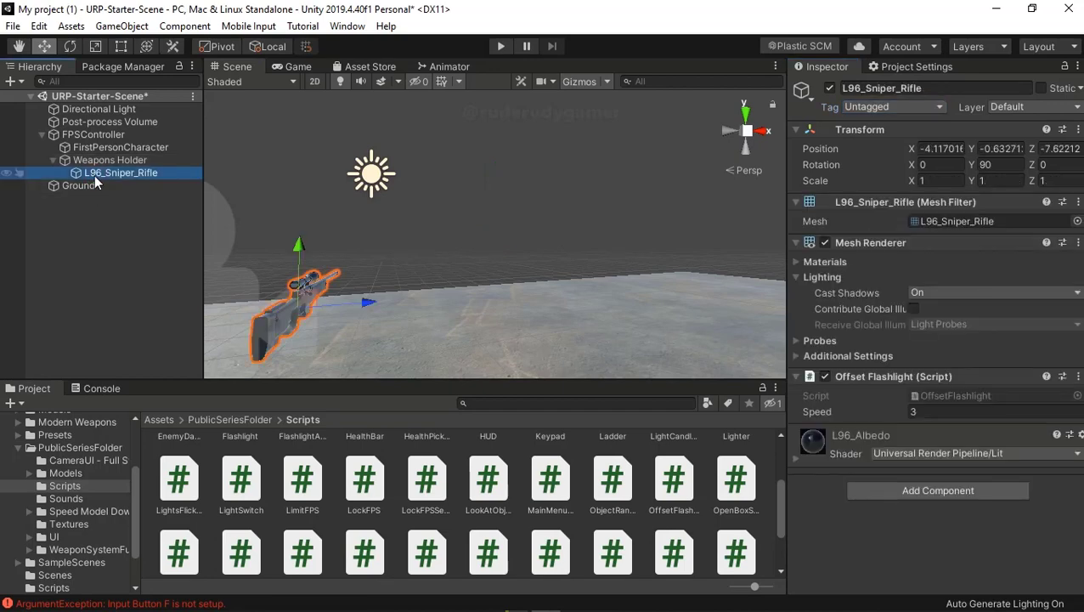
- Move the rifle up in the Hierarchy and attach the OffsetFlashlight script to Weapons Holder
drag(95, 174, 119, 97)
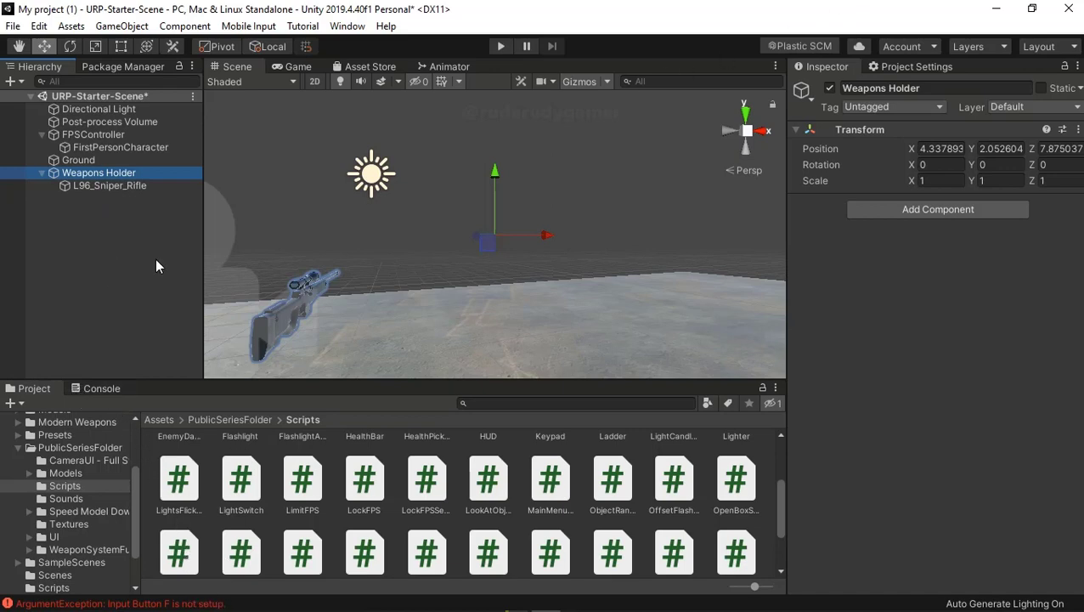
click(77, 271)
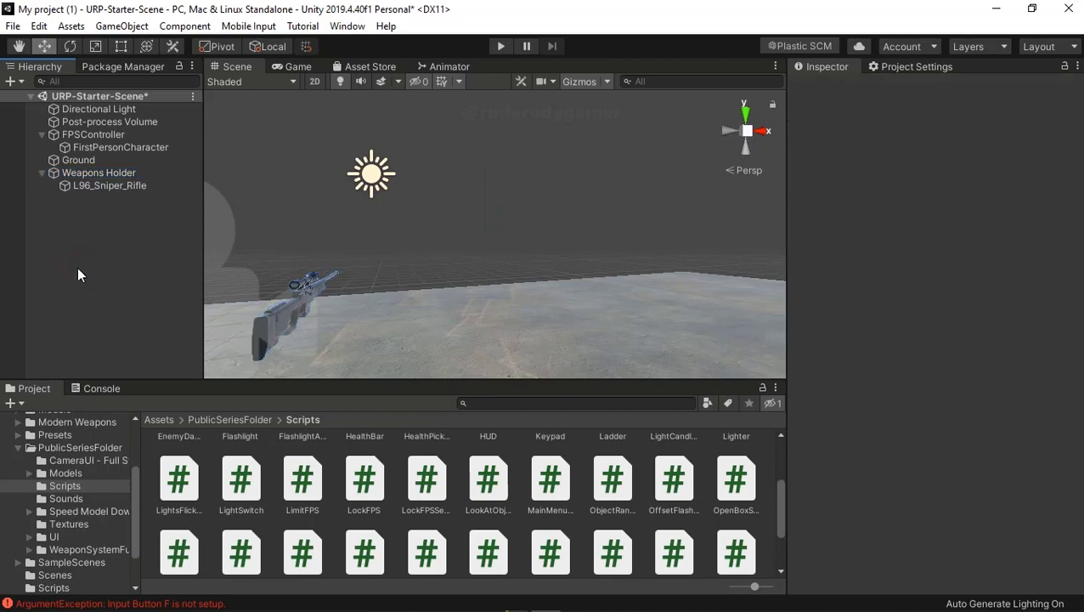
click(84, 172)
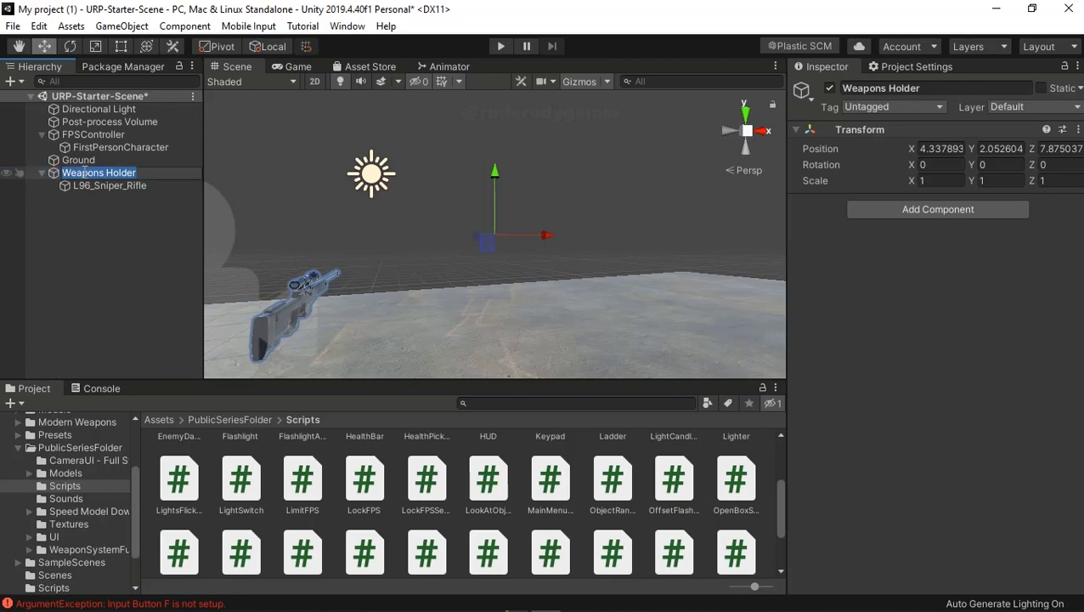
drag(674, 480, 97, 172)
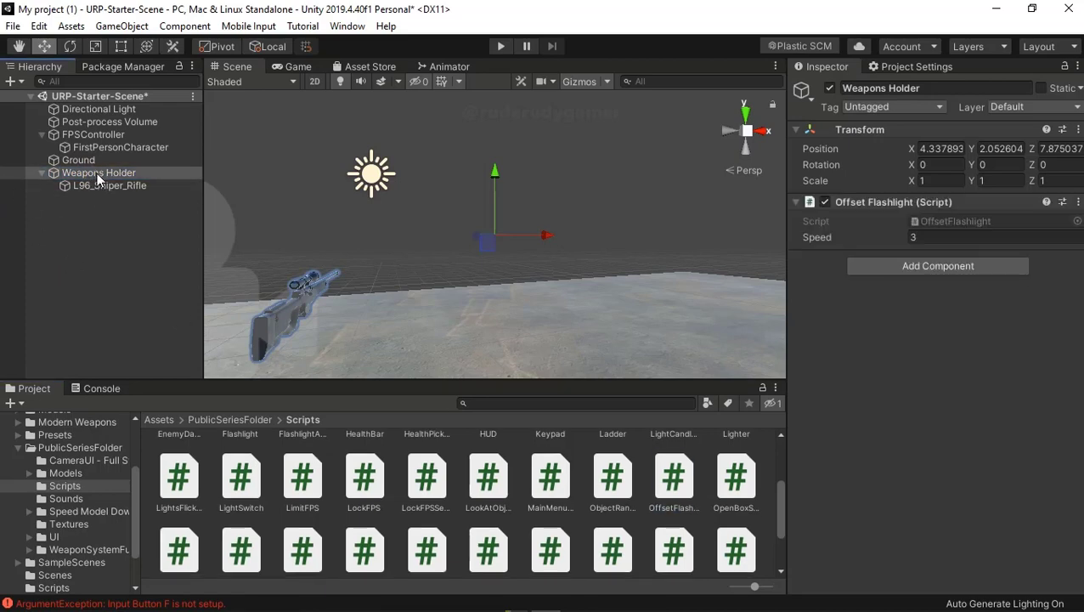
- Set Weapons Holder's Offset Flashlight Speed to 8
click(931, 236)
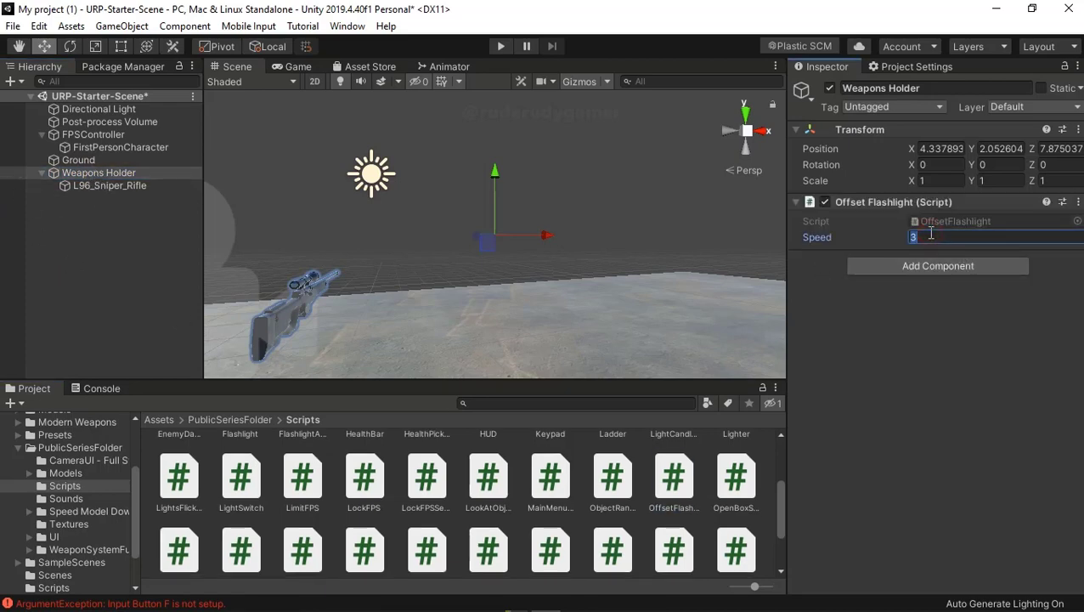
text(8)
click(902, 366)
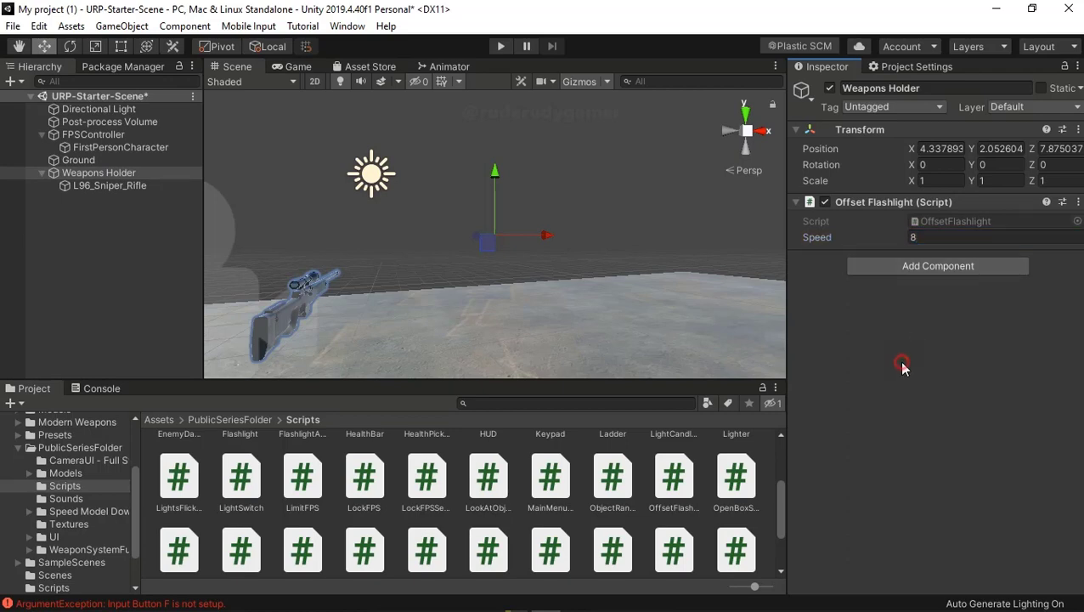
- Select FirstPersonCharacter and run a Play test of the rifle view
click(103, 147)
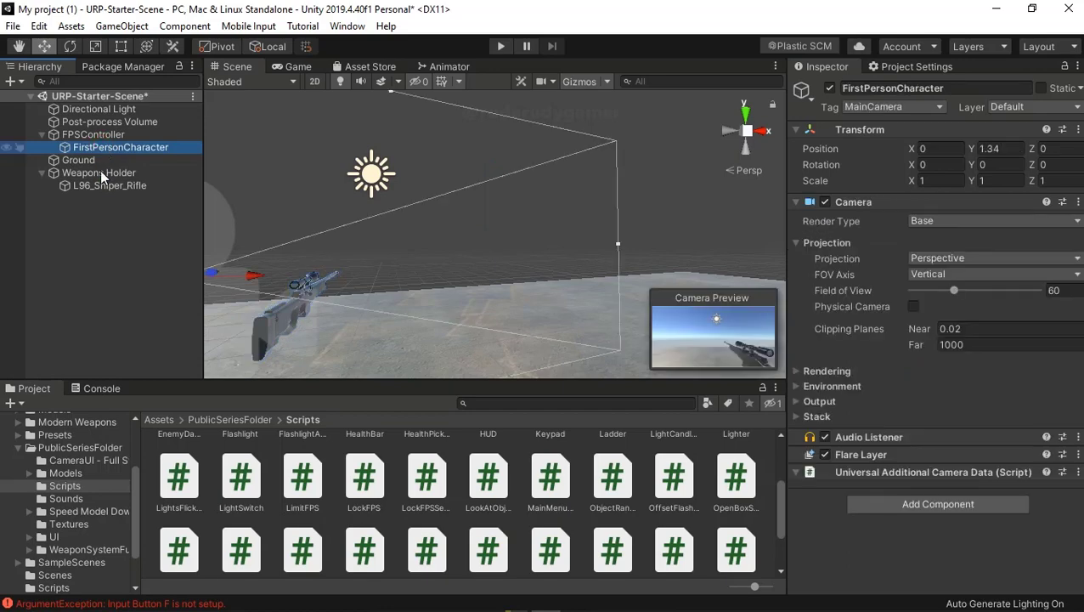
click(503, 46)
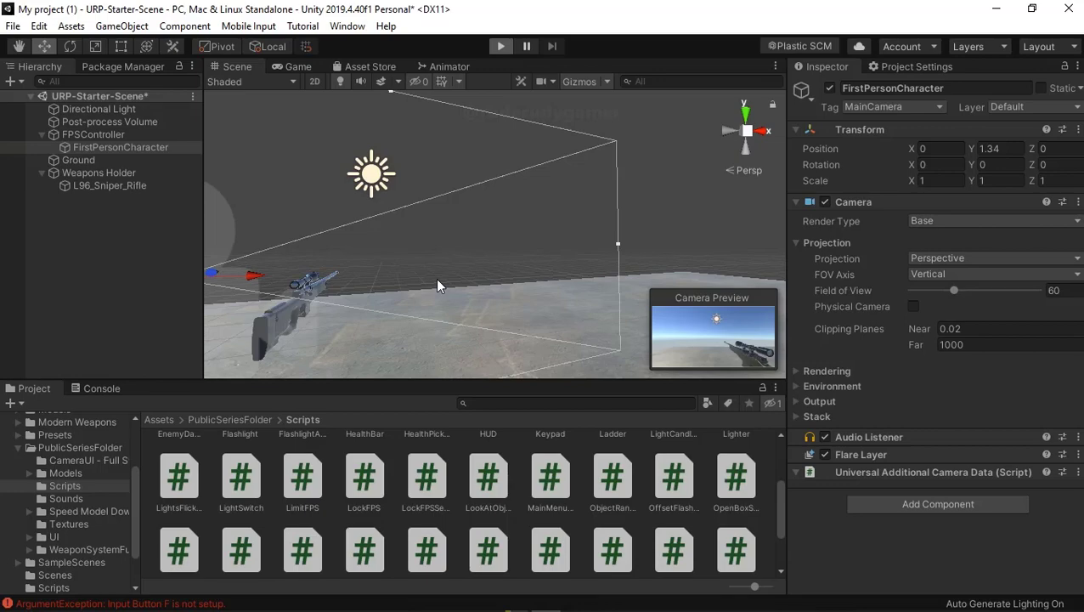
key(ctrl+p)
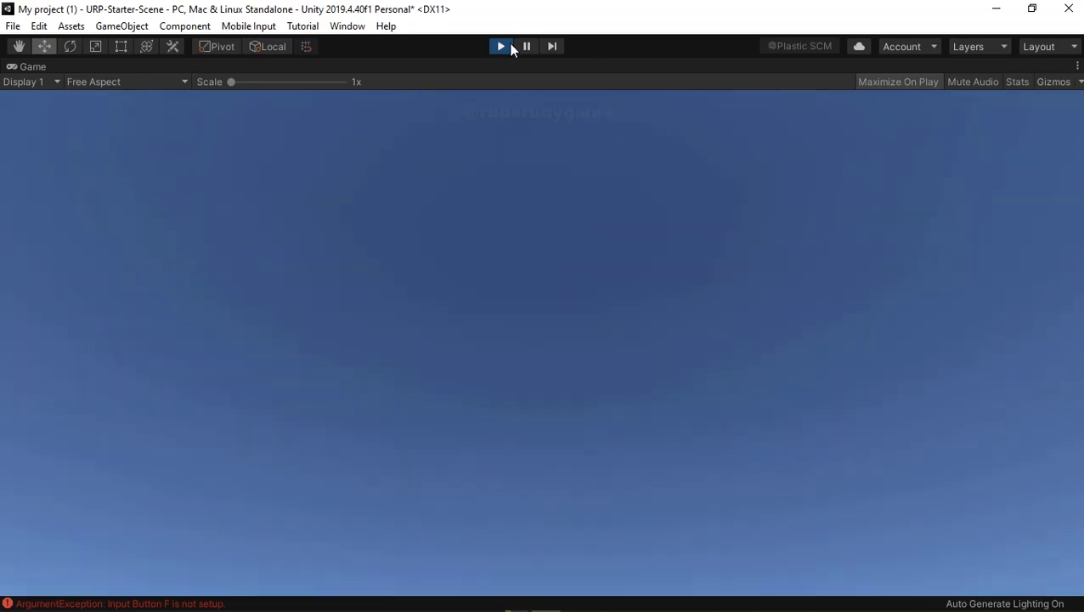
click(501, 47)
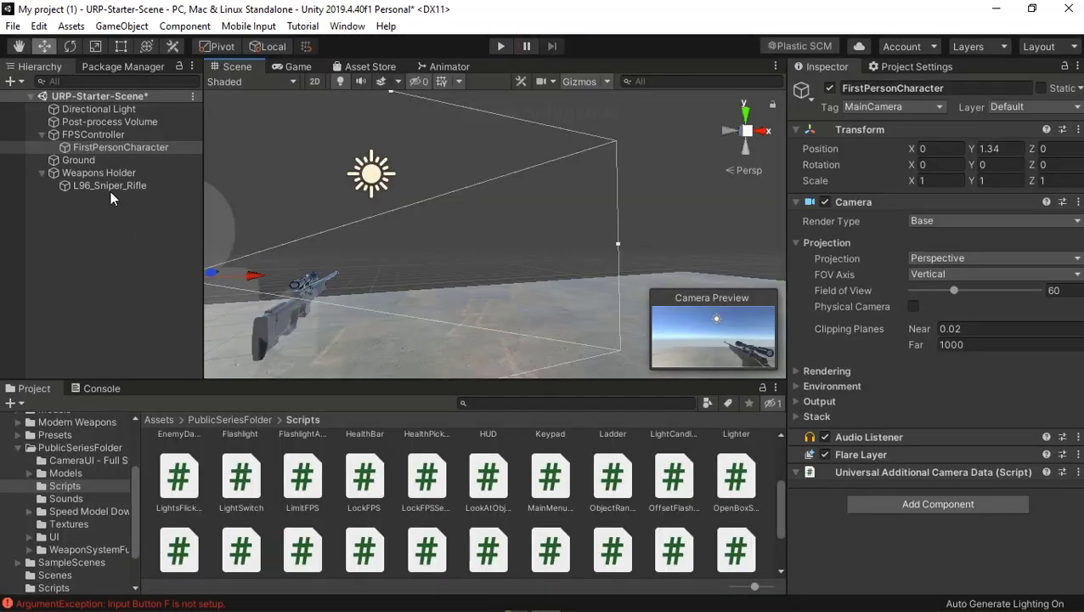
- Move the rifle's Offset Flashlight component above Mesh Renderer and play-test again
click(107, 185)
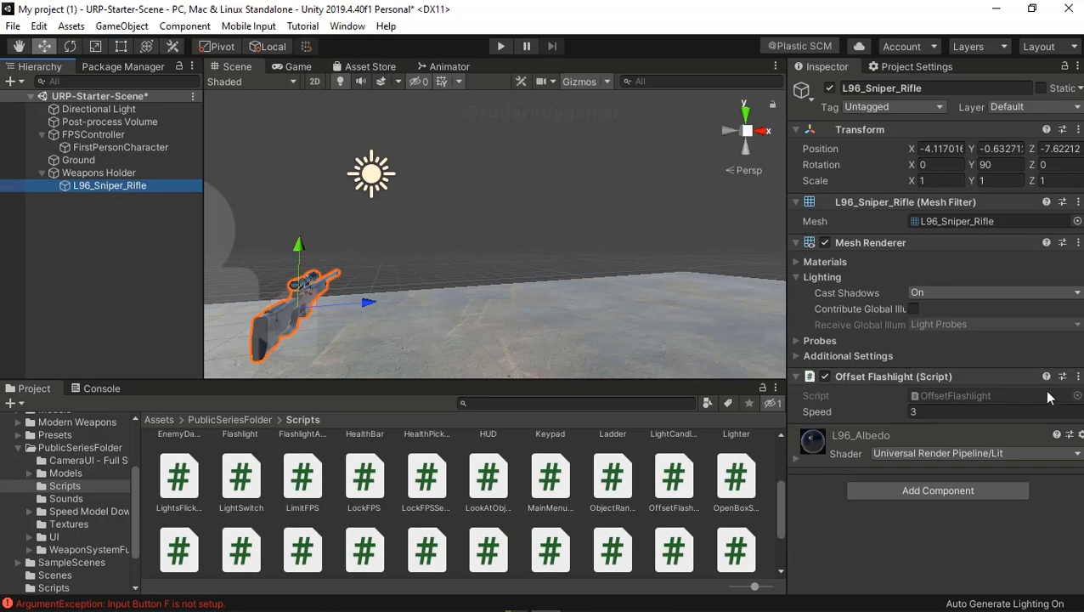
click(1077, 376)
click(1018, 433)
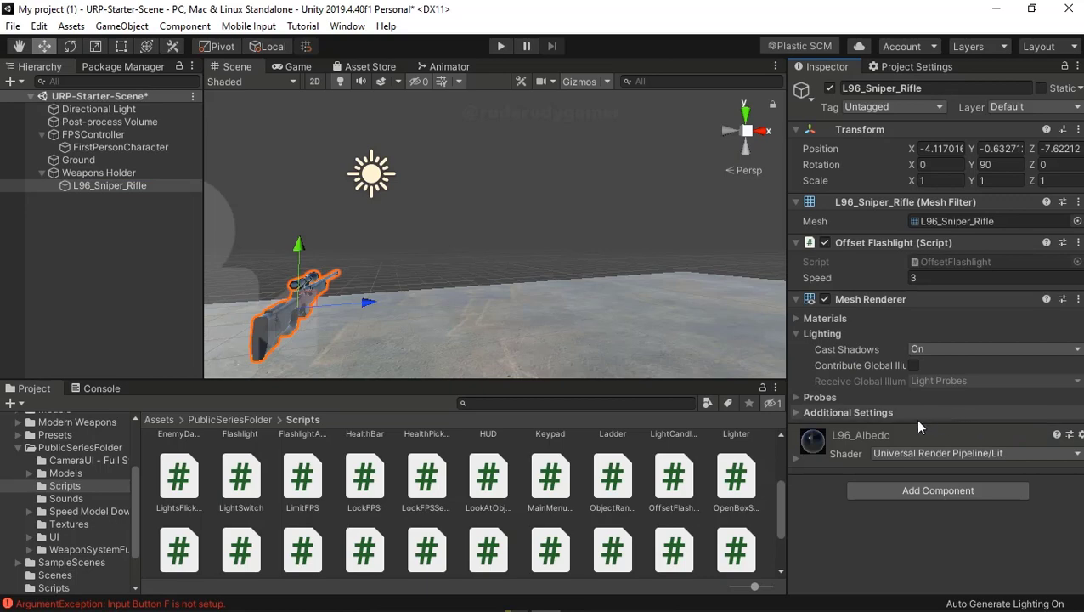
click(496, 46)
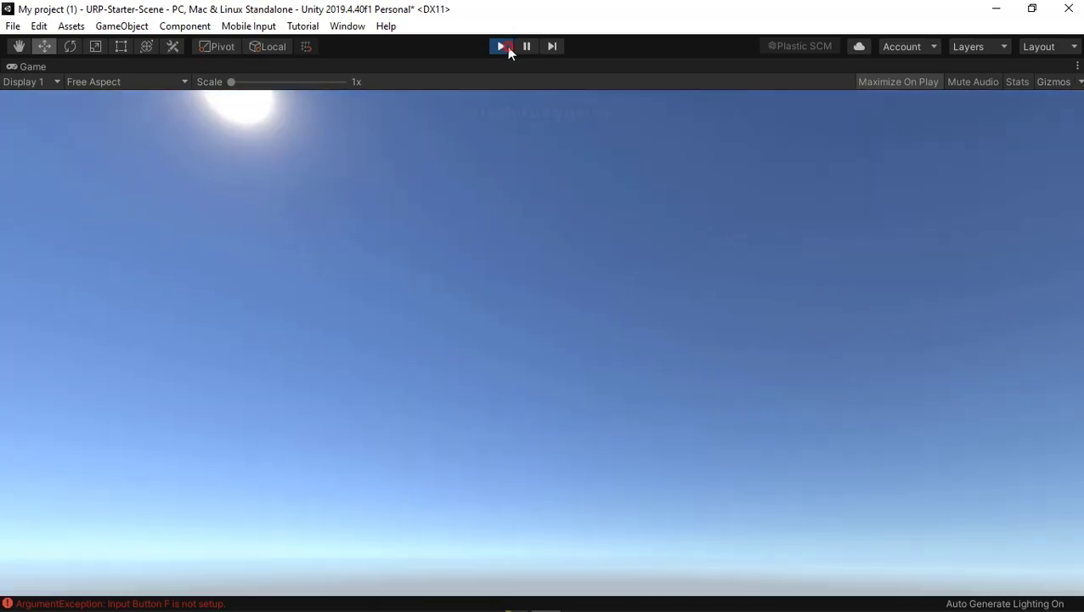
click(503, 48)
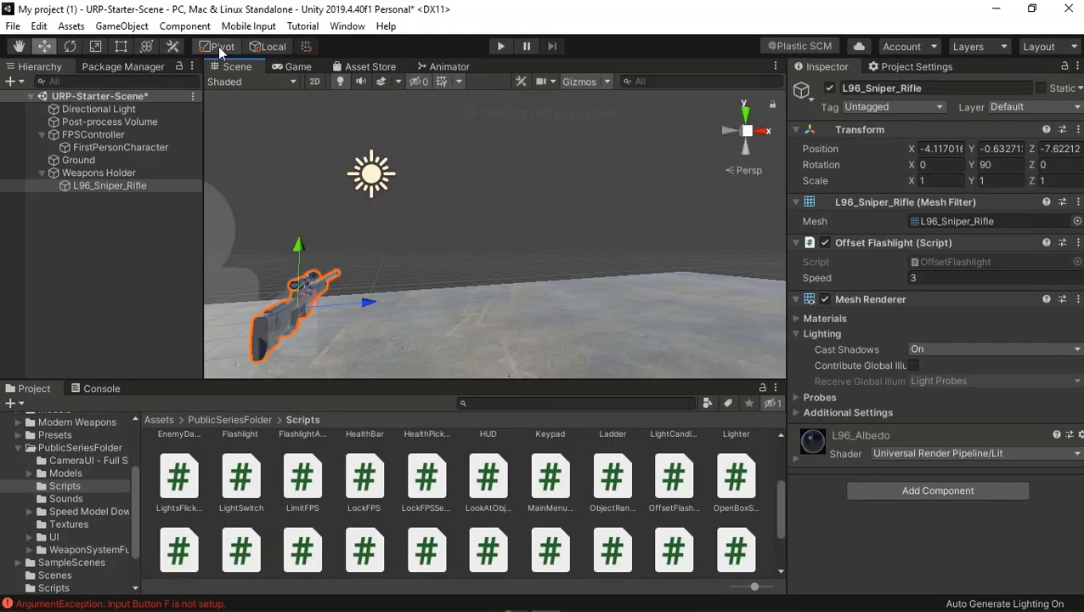
click(217, 45)
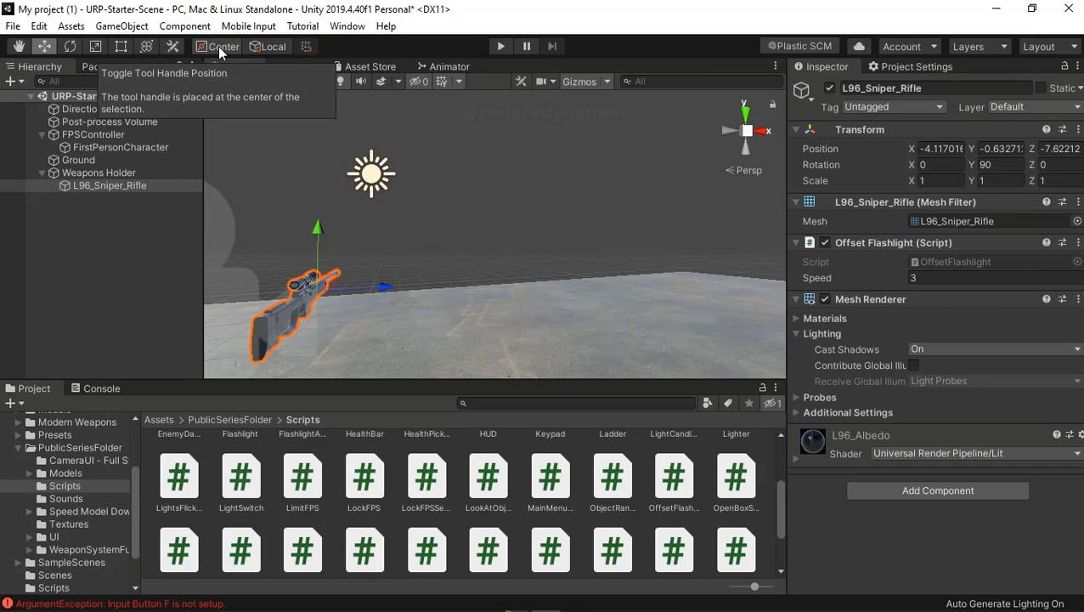
click(251, 47)
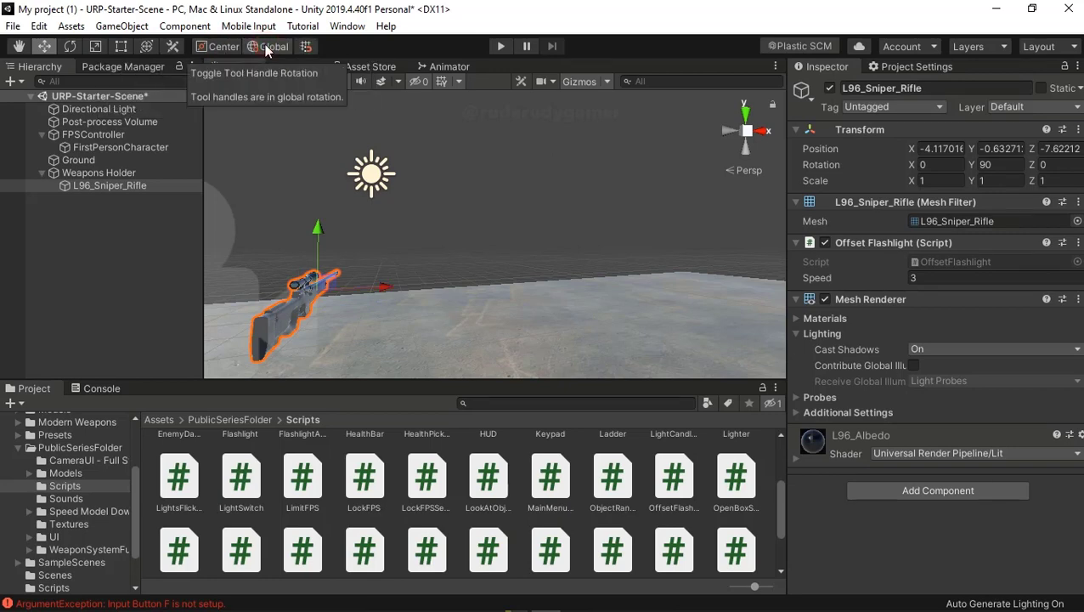
click(228, 49)
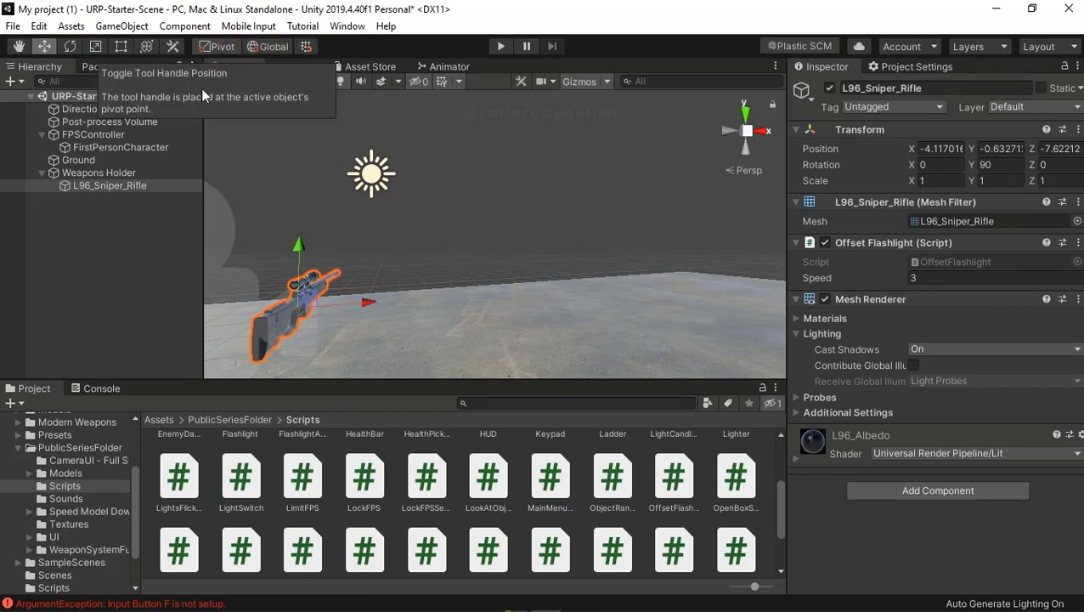
click(500, 45)
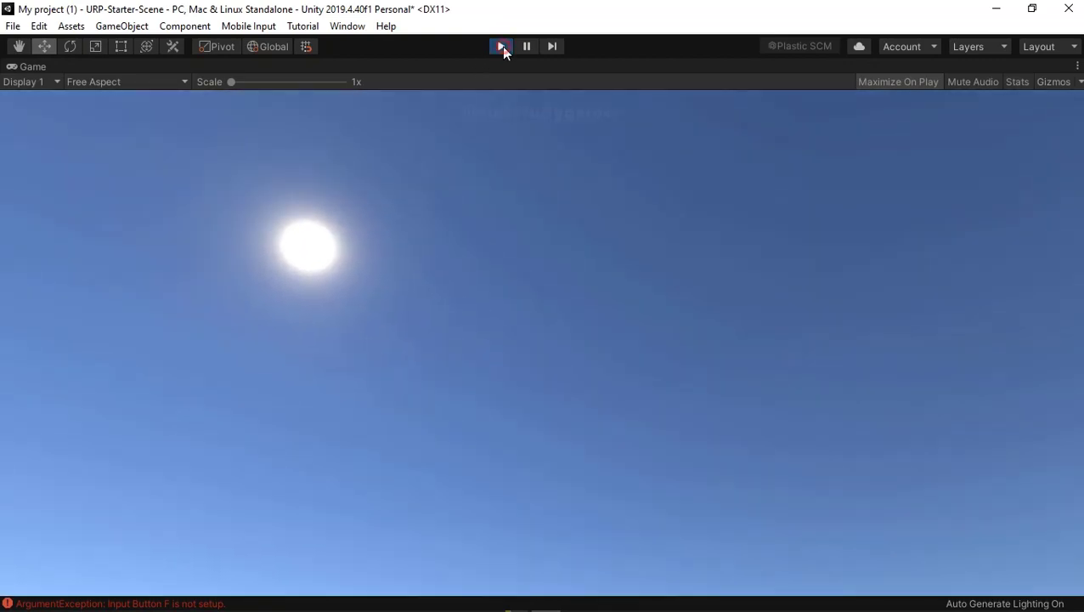
click(501, 46)
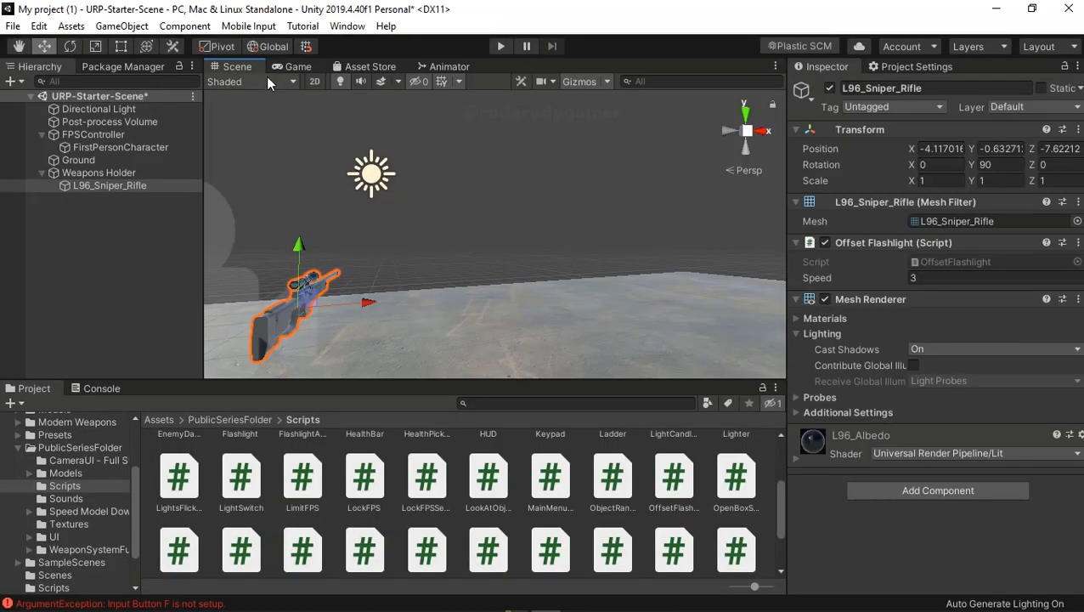
click(266, 46)
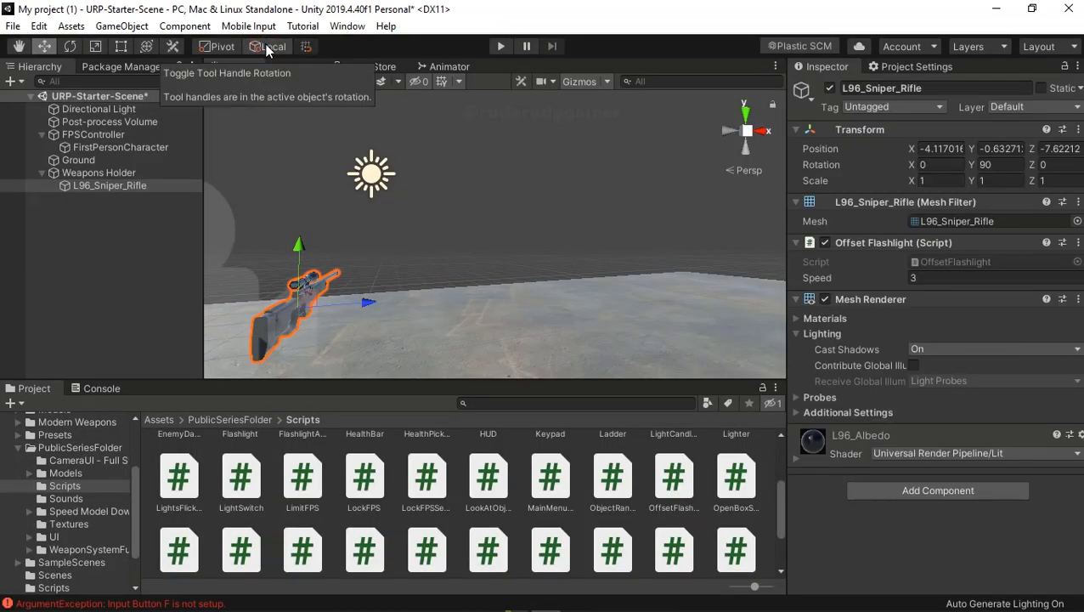
click(500, 45)
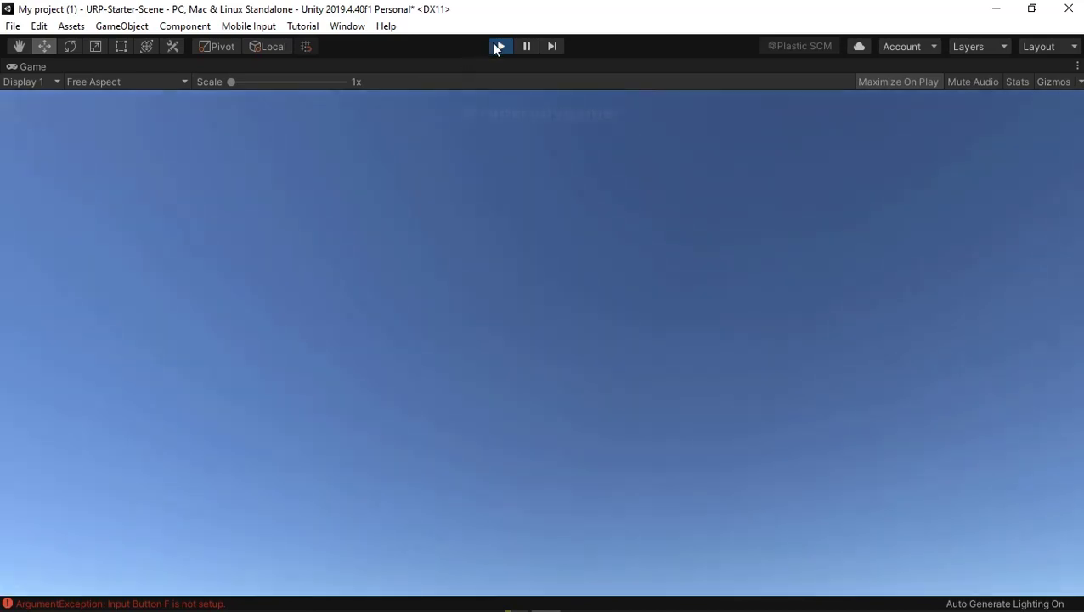
- Stop play mode, pan and orbit around the rifle, then launch Blender 2.79
click(496, 48)
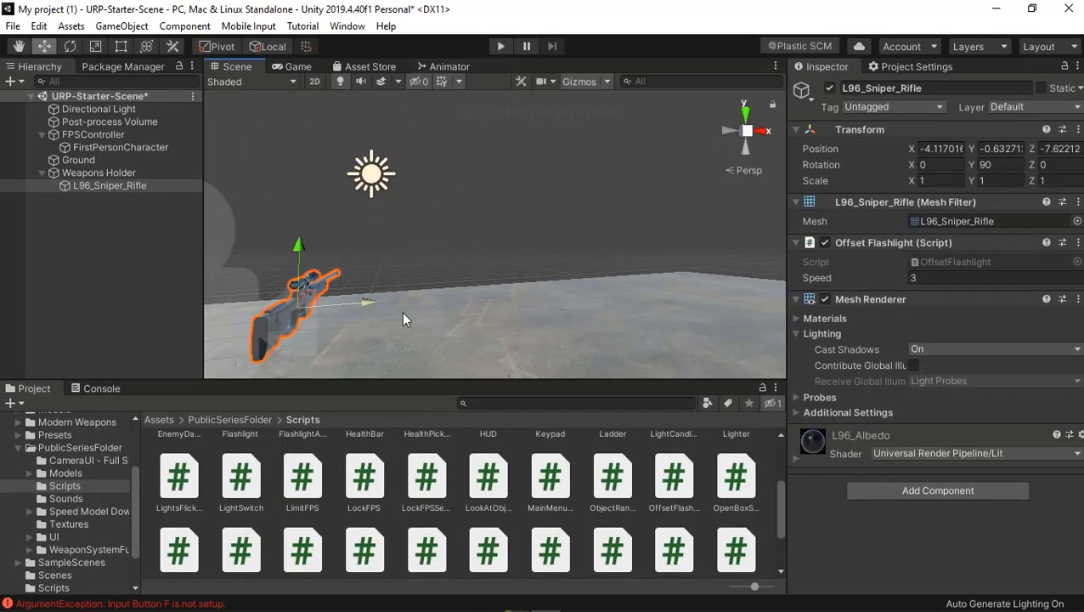
middle_drag(402, 312, 502, 311)
alt+drag(502, 311, 496, 316)
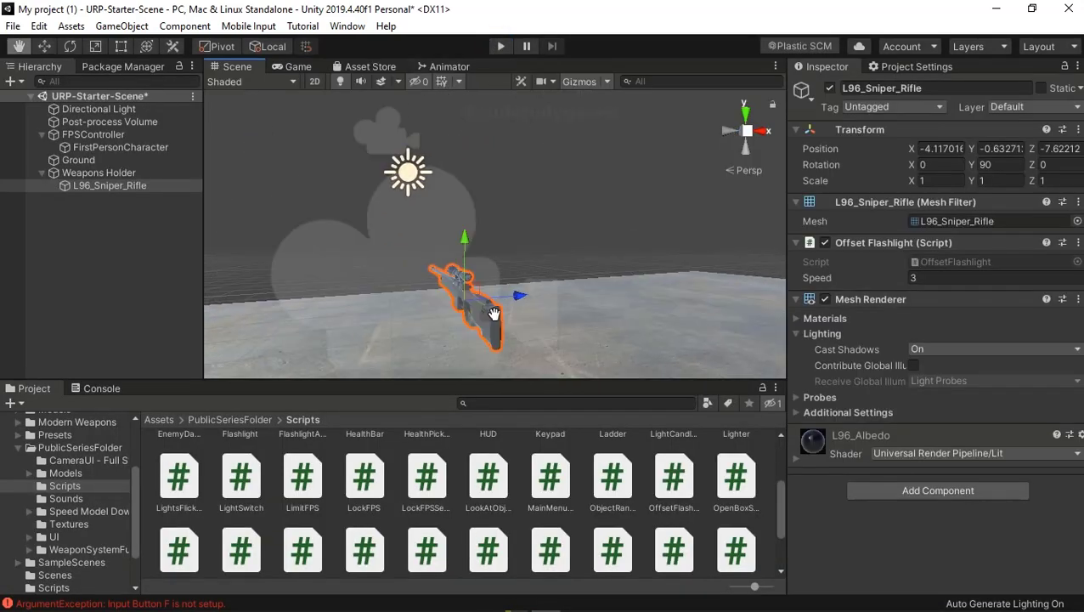
mouse_move(339, 599)
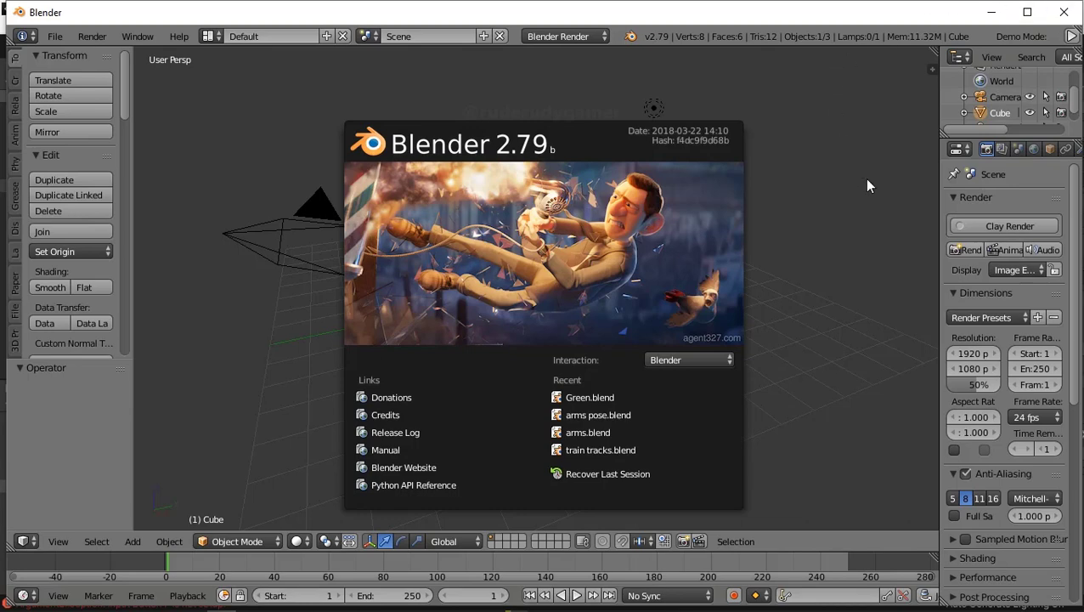
- Dismiss the splash screen and delete the default Cube via the Outliner
click(833, 166)
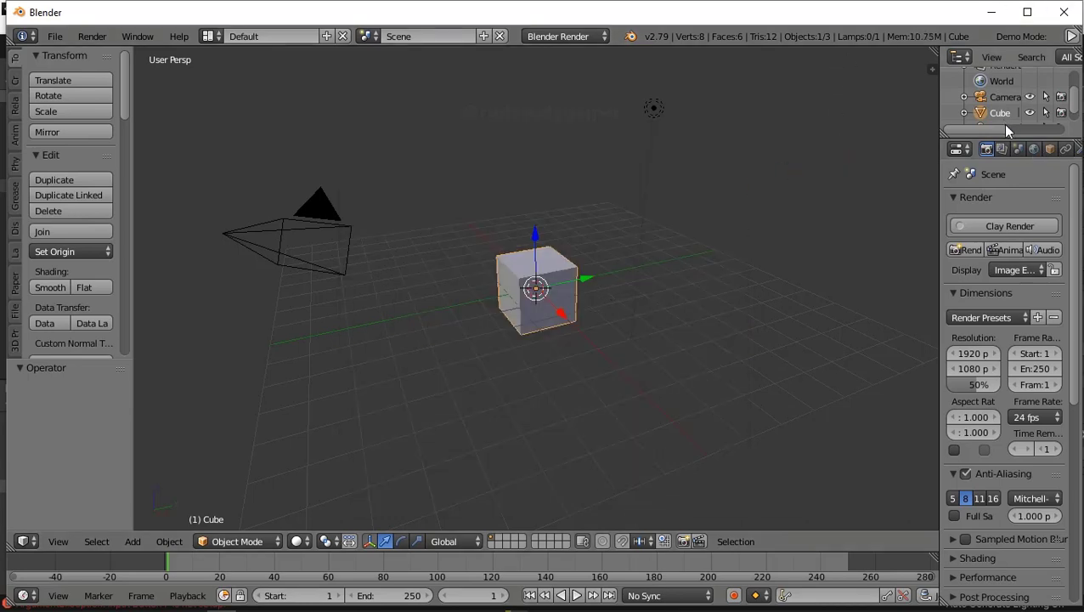
drag(1006, 136, 1005, 227)
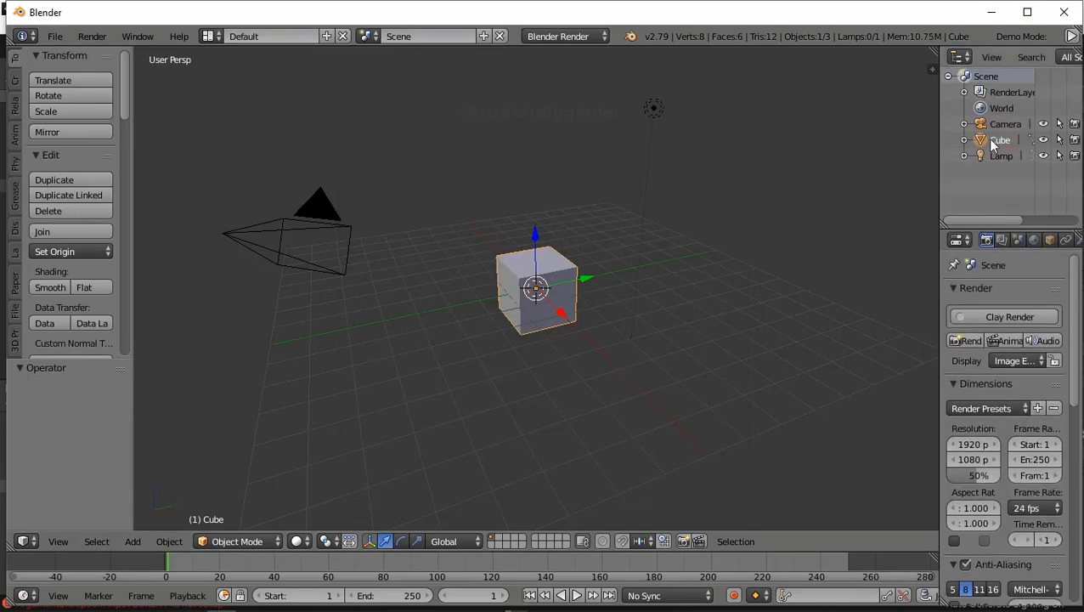
right_click(991, 141)
click(1010, 185)
right_click(996, 141)
click(988, 194)
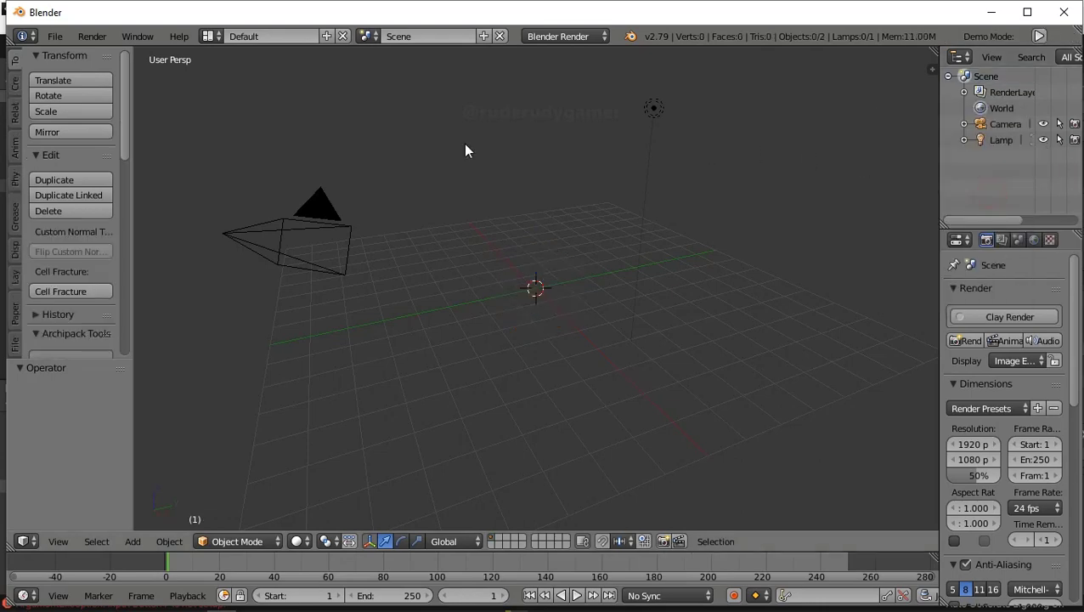
- Choose File > Import > FBX (.fbx)
click(54, 36)
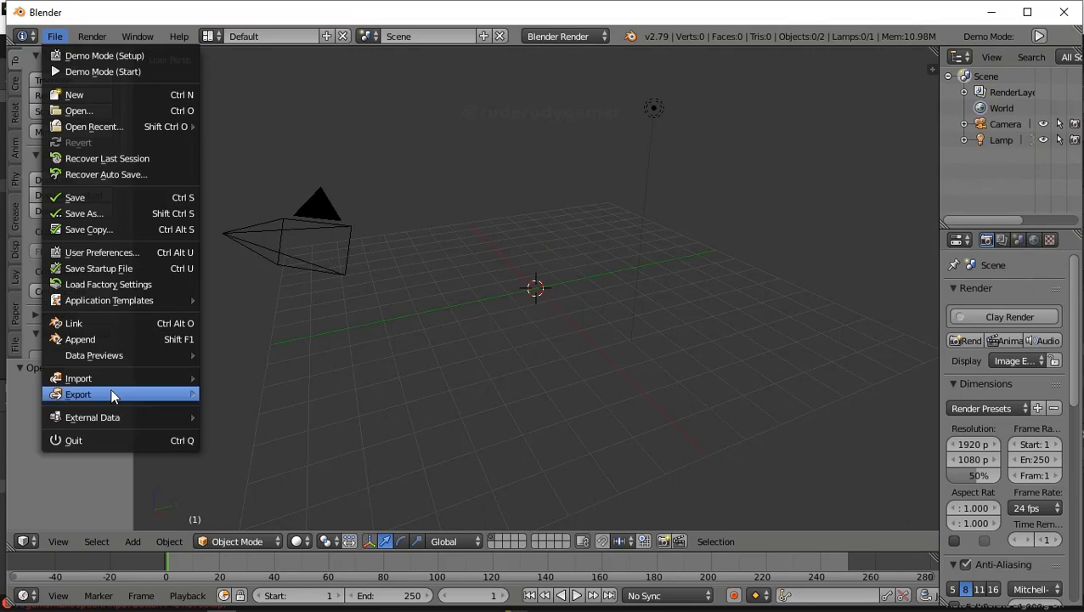
mouse_move(109, 378)
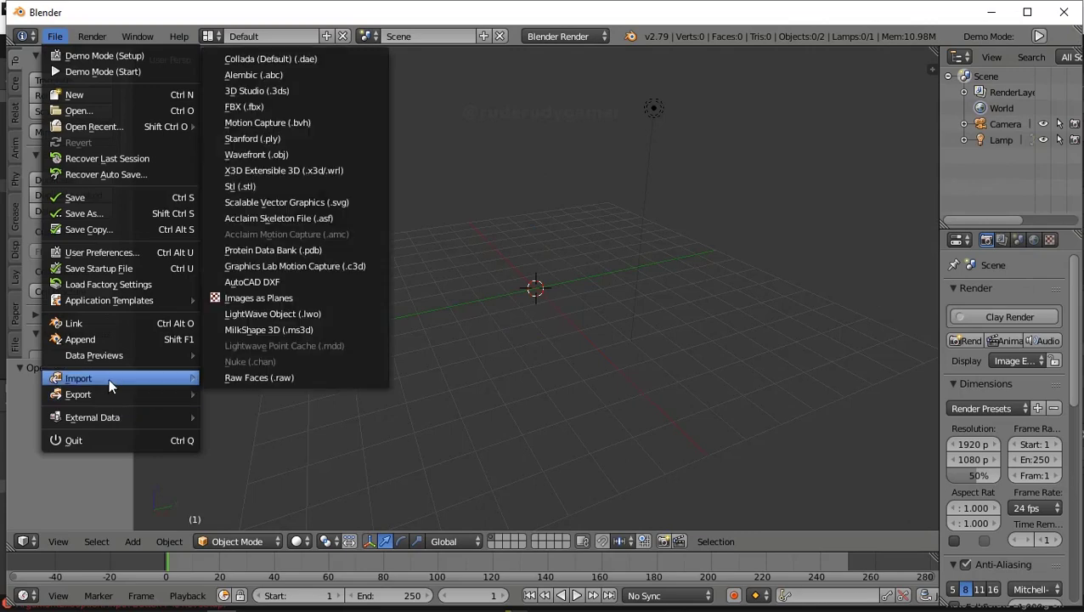
click(259, 106)
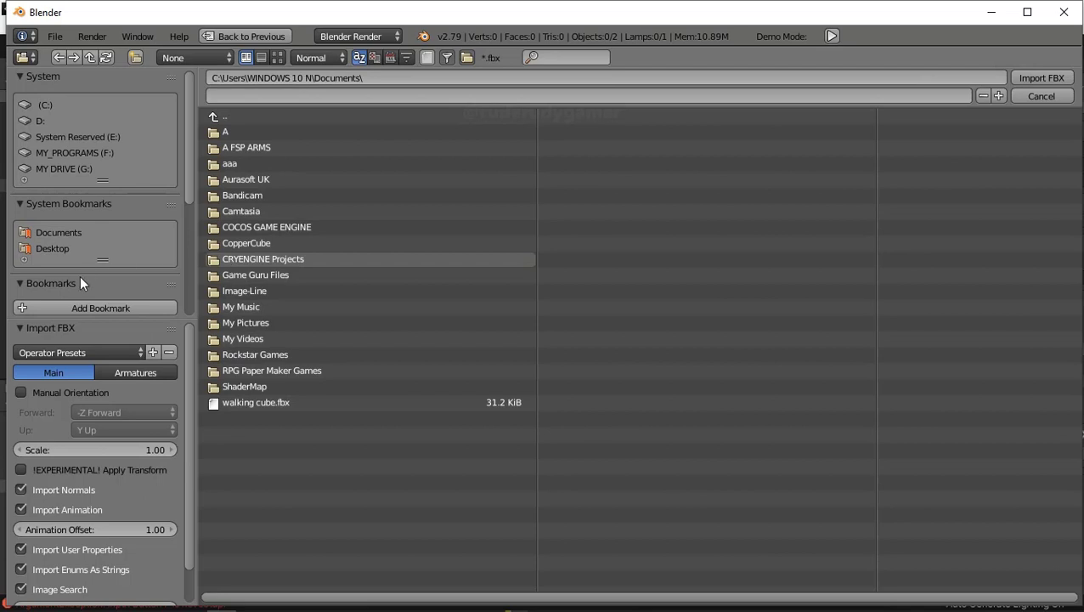
- Browse to F:\MY CONTENT\GAME ENGINE N PROJECTS\UNITY in the import browser
click(77, 168)
click(75, 153)
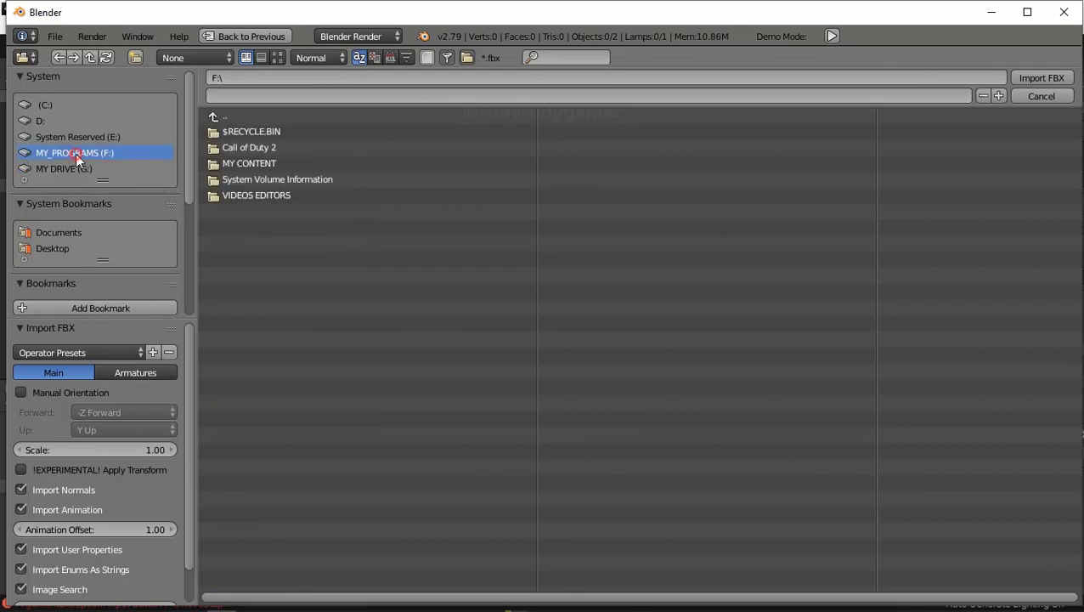
click(246, 164)
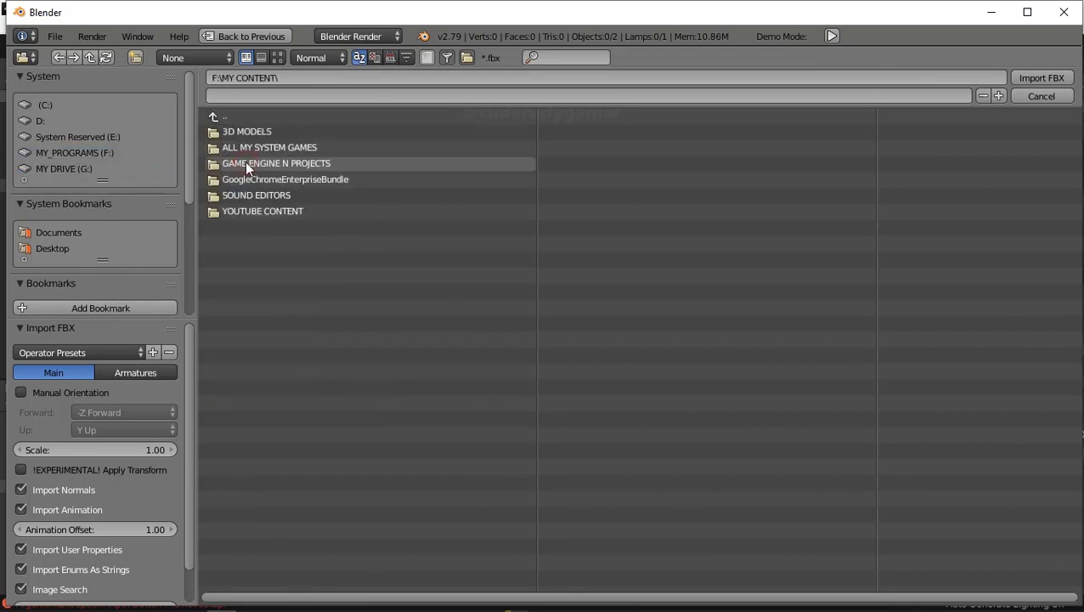
click(245, 165)
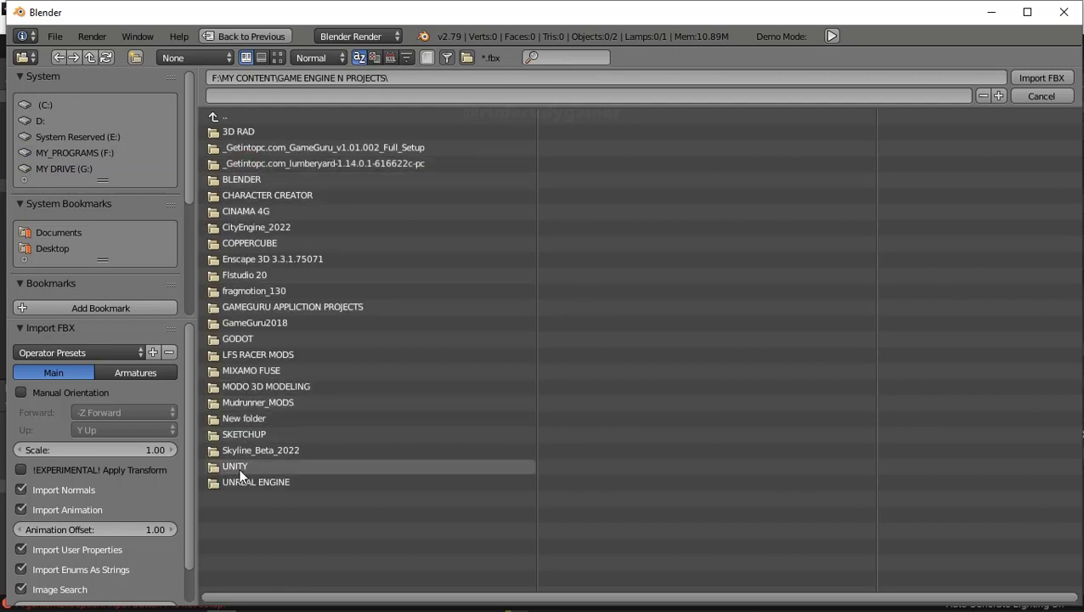
click(240, 470)
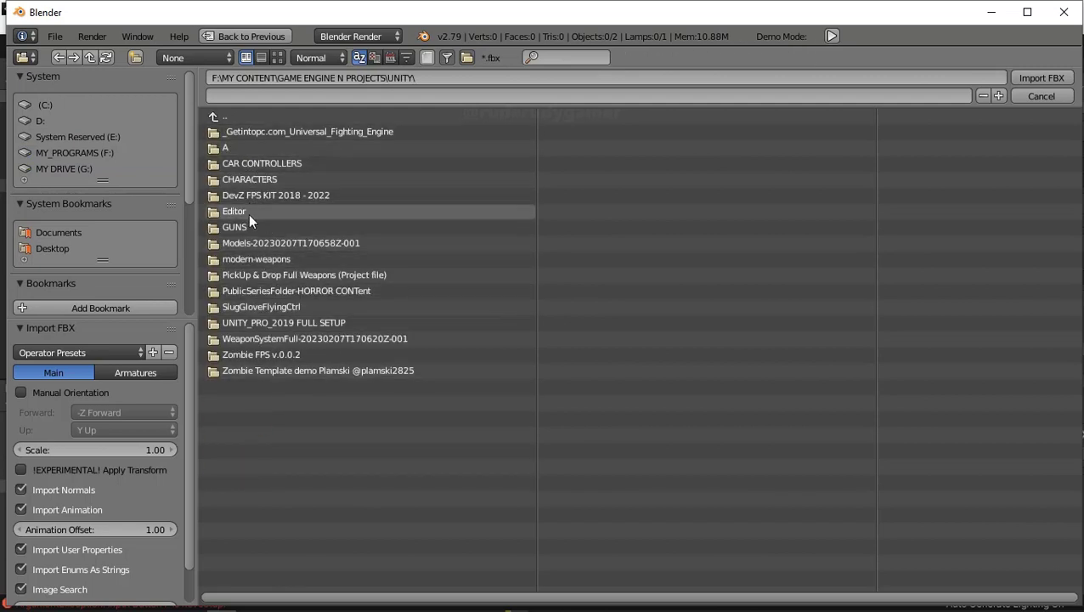
- Go to Documents > A FSP ARMS, then switch back to the Unity editor
click(68, 235)
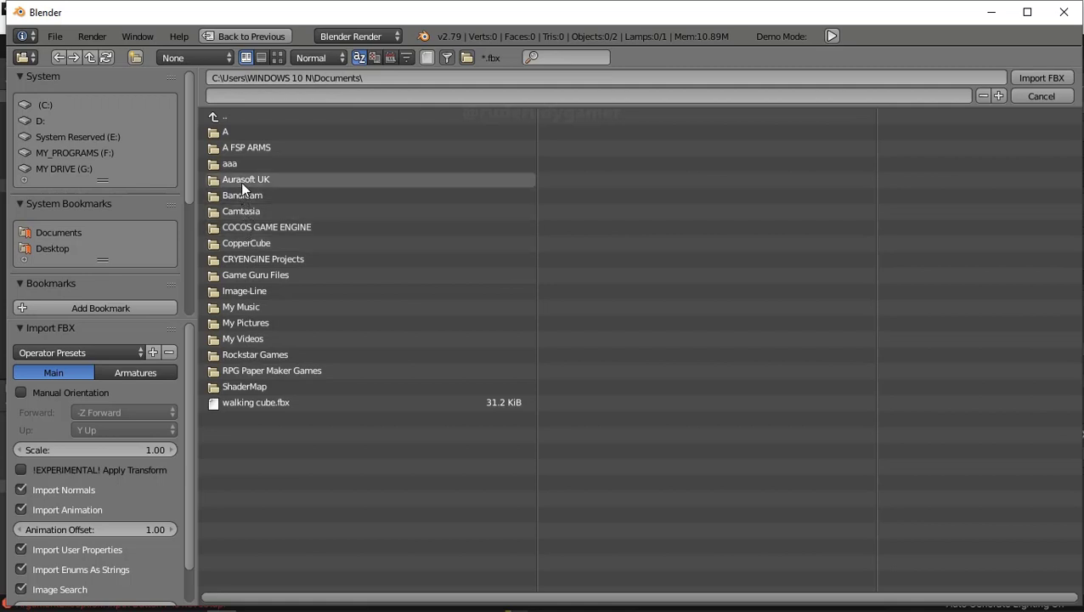
click(243, 146)
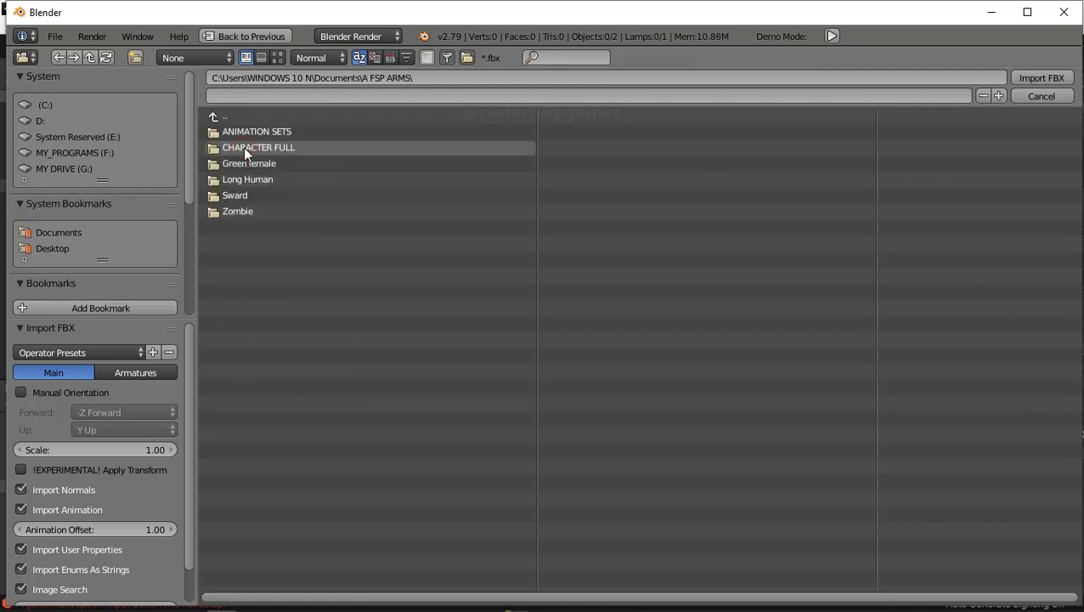
mouse_move(353, 605)
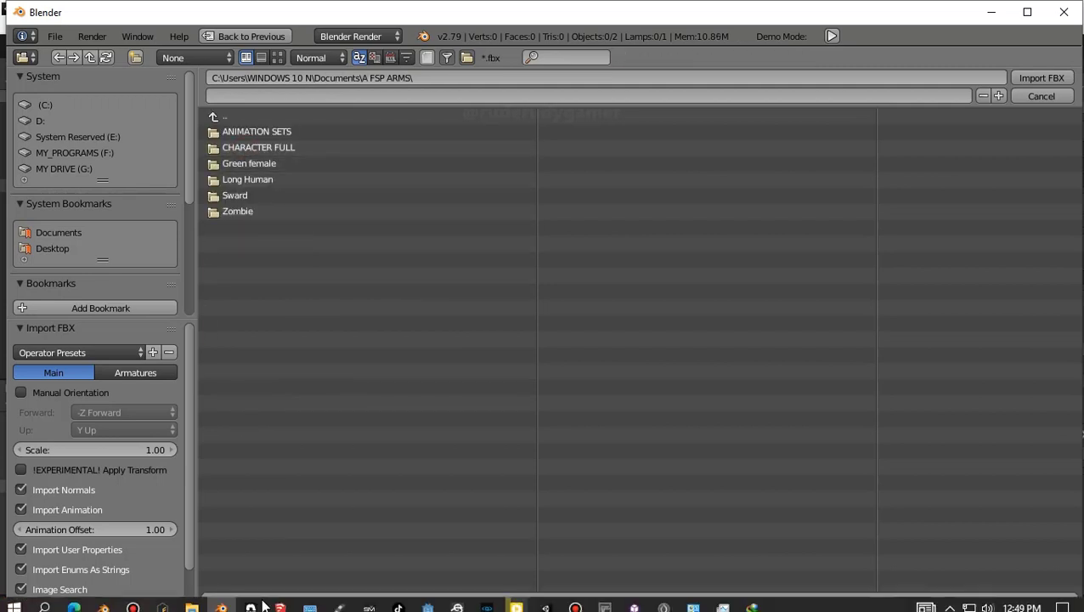
click(486, 600)
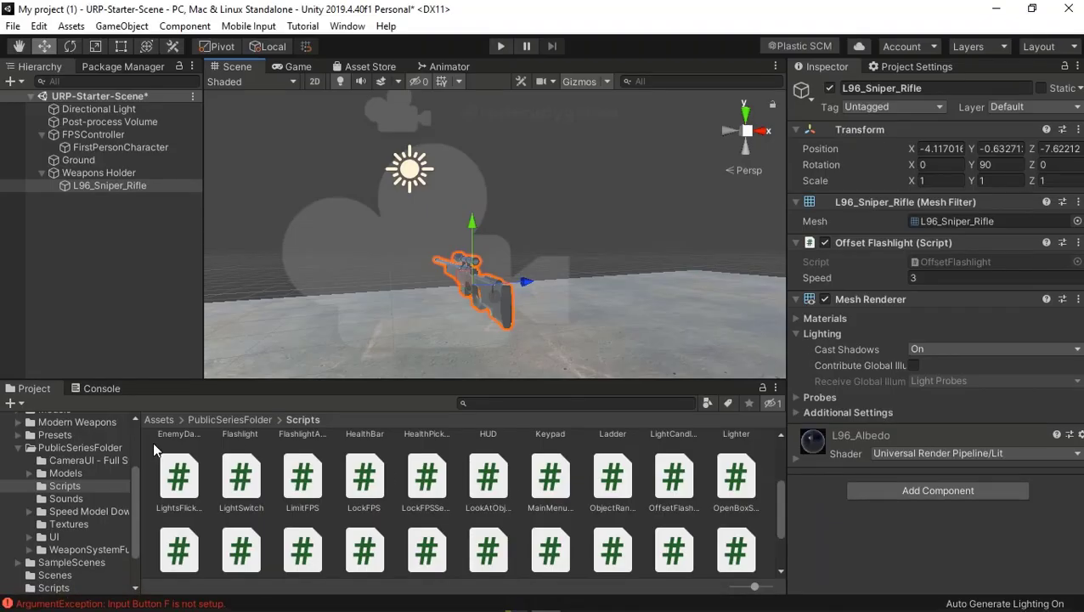
- Reveal the Unity project's Assets folder in File Explorer
click(162, 421)
right_click(667, 537)
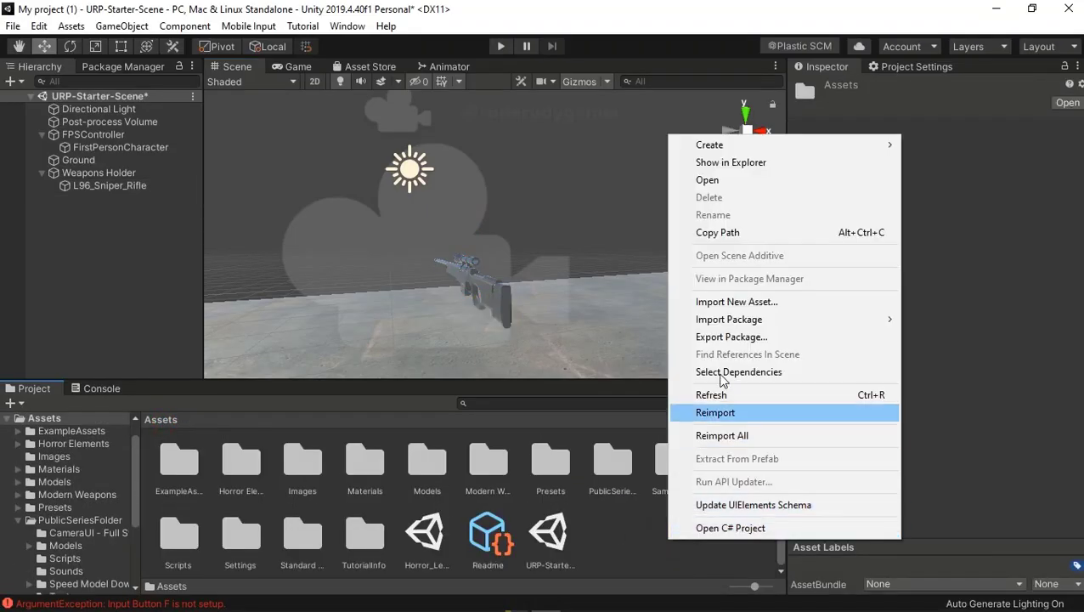
click(710, 167)
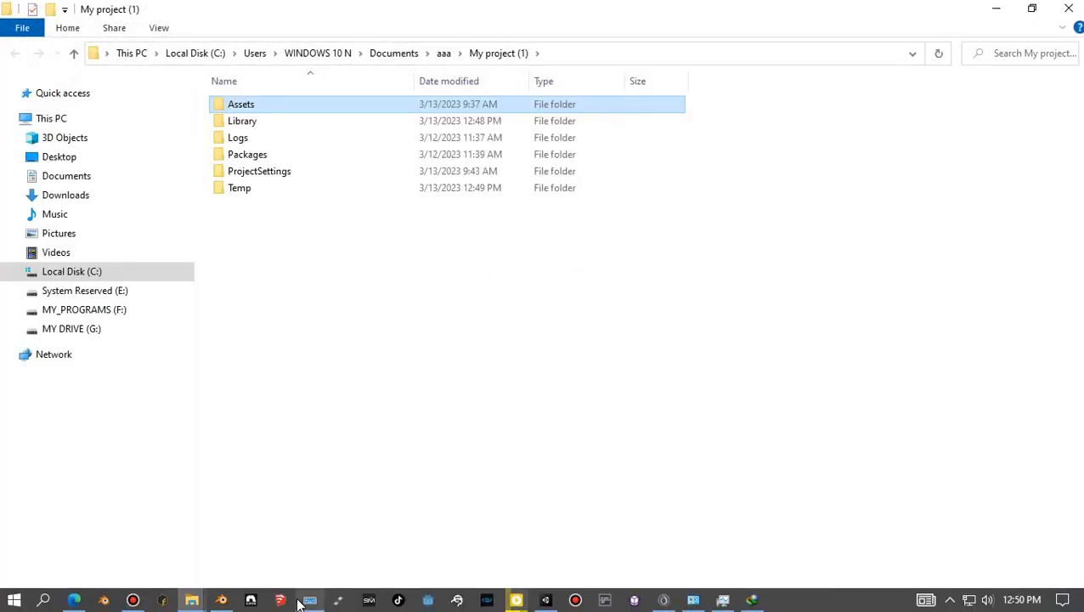
- Bring Blender's FBX import browser back to the front
mouse_move(103, 601)
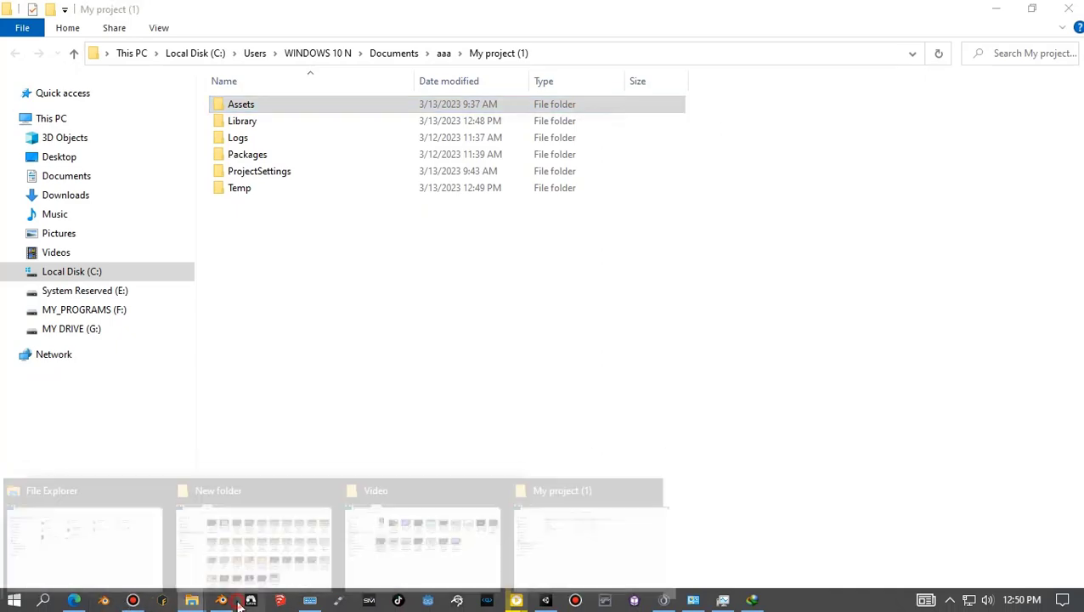
mouse_move(226, 603)
click(212, 531)
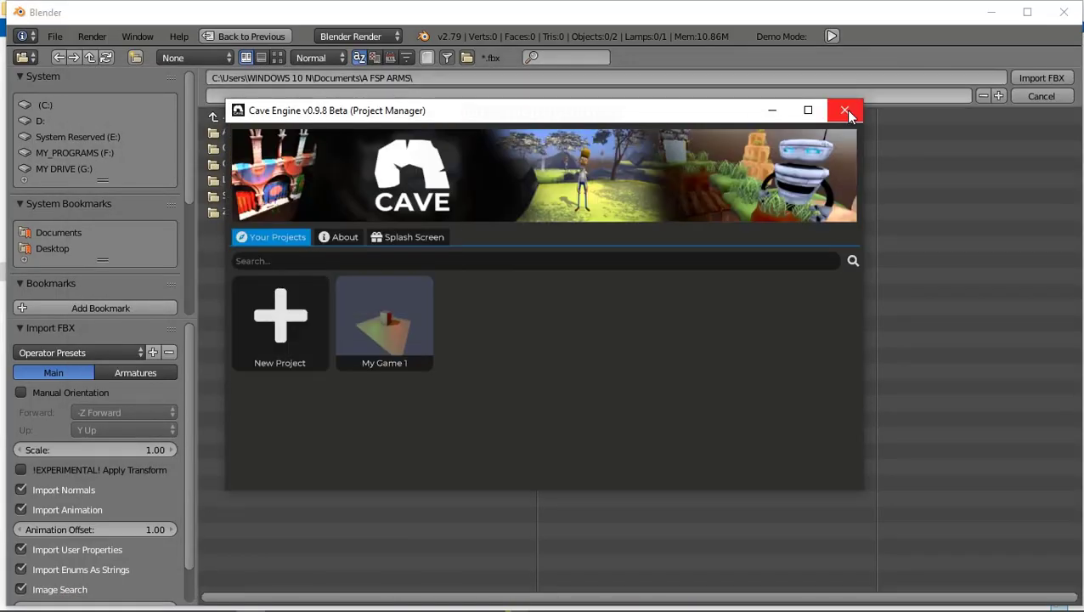
- Close Cave Engine and pick L96_Sniper_Rifle.fbx from aaa > My project (1) > Assets > Modern Weapons > L96 Sniper Rifle
click(845, 109)
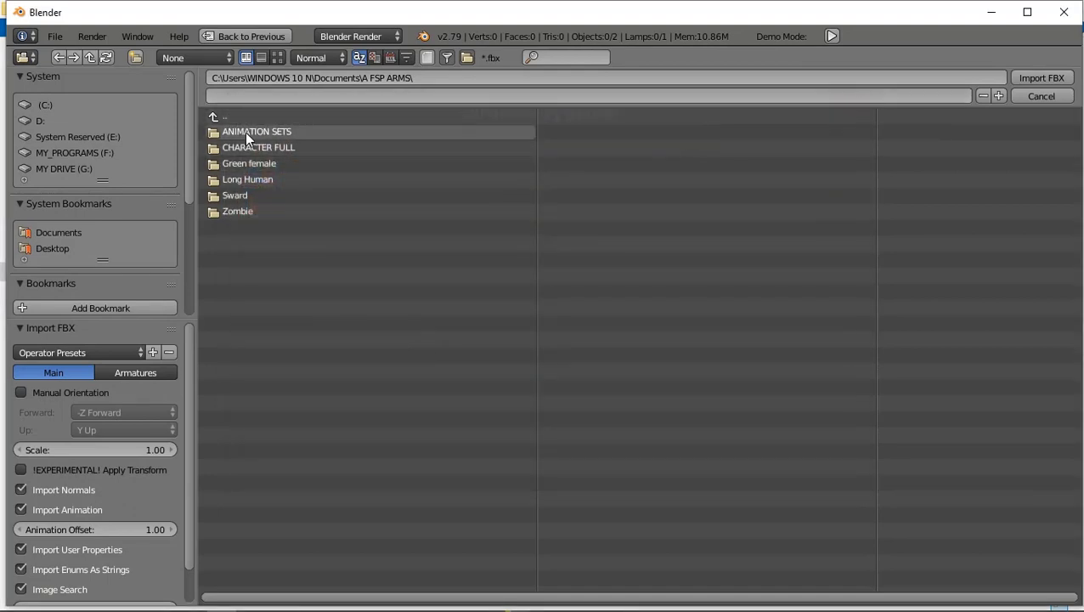
click(60, 234)
click(223, 164)
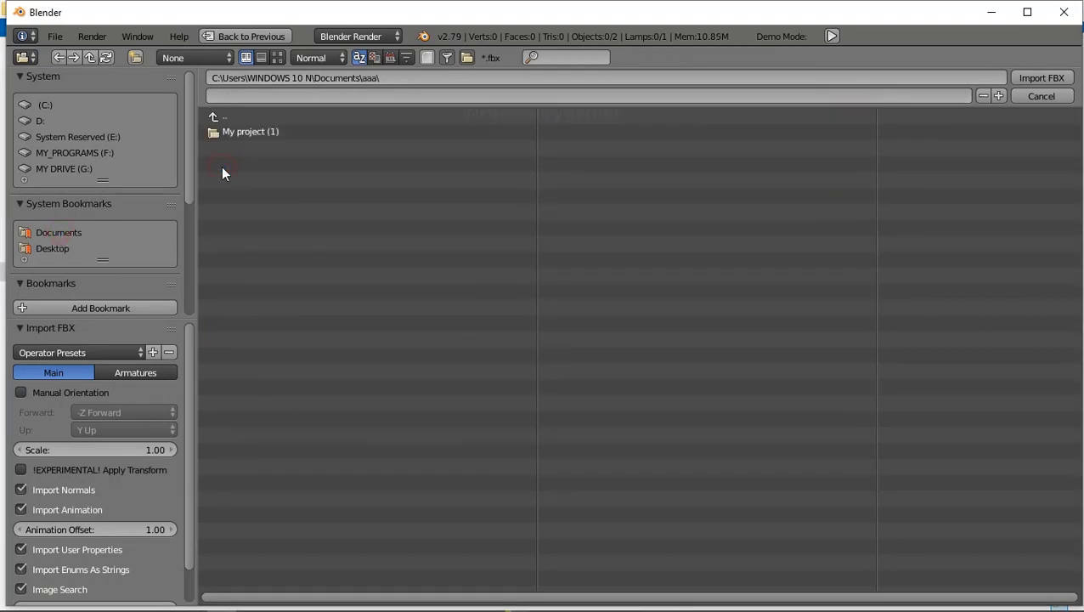
click(229, 133)
click(229, 132)
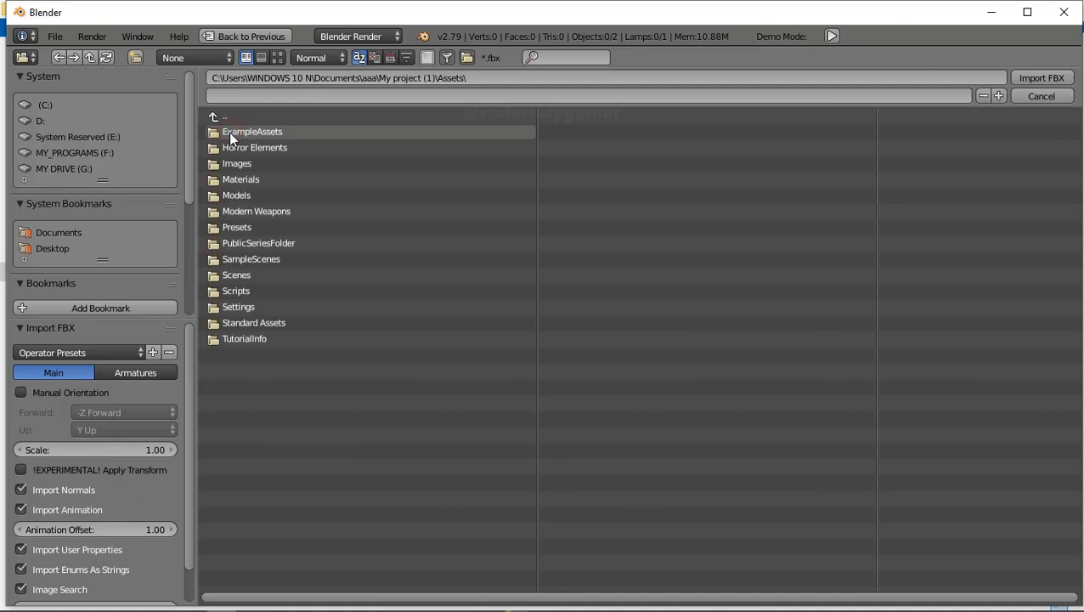
click(234, 213)
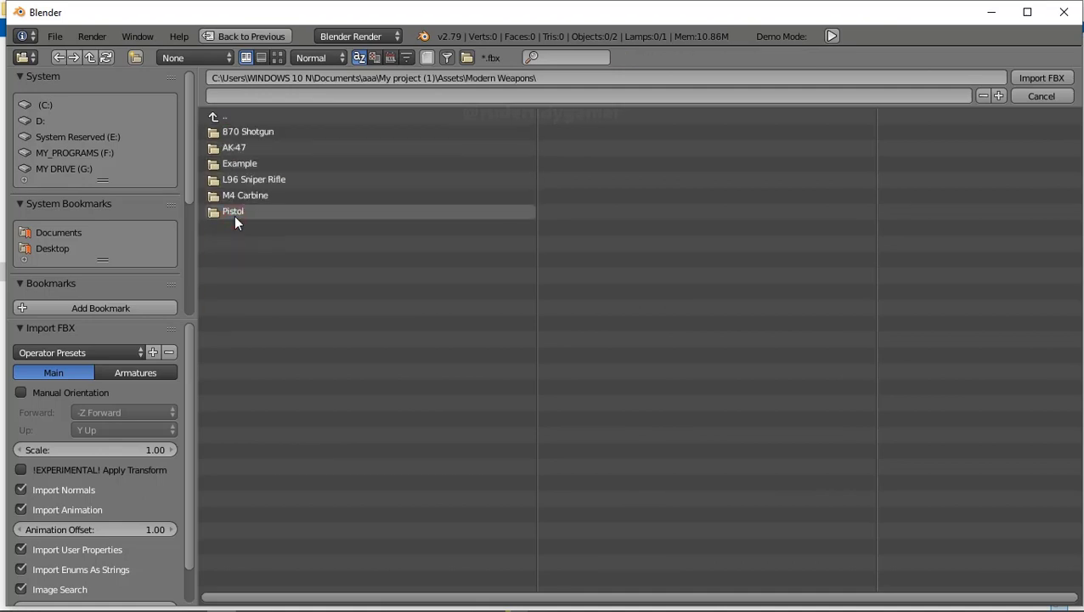
click(235, 180)
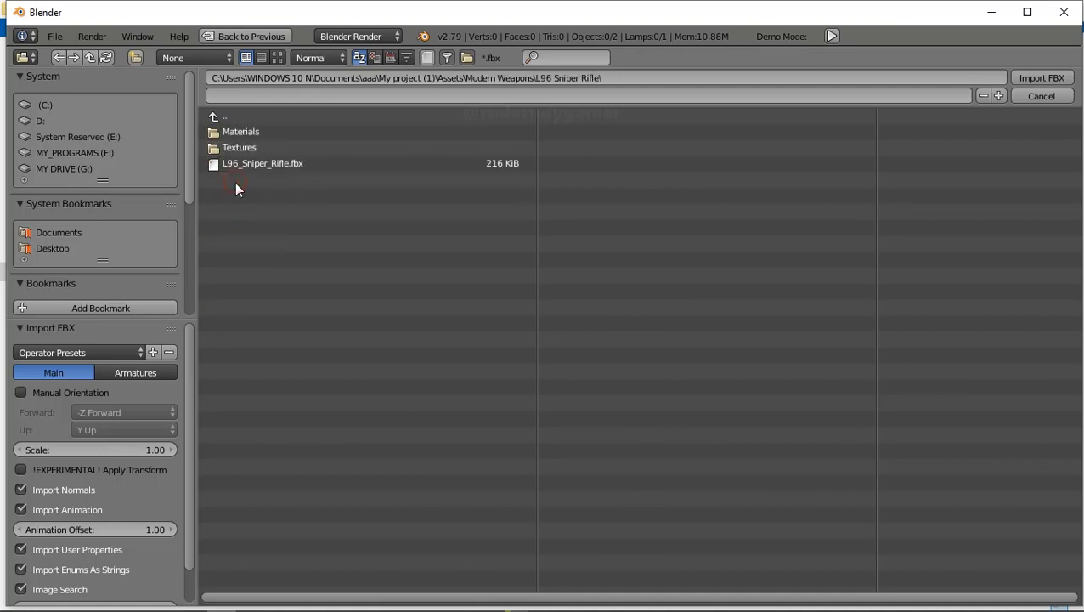
click(237, 165)
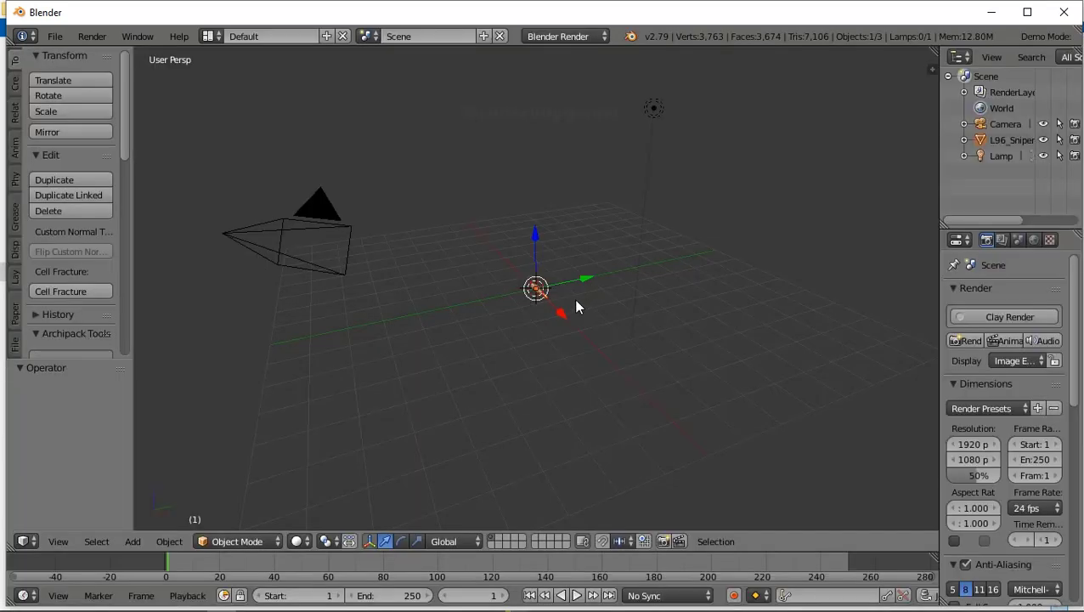
- Zoom and orbit the viewport to inspect the imported rifle from the side
scroll(551, 297, up, 3)
scroll(547, 291, up, 3)
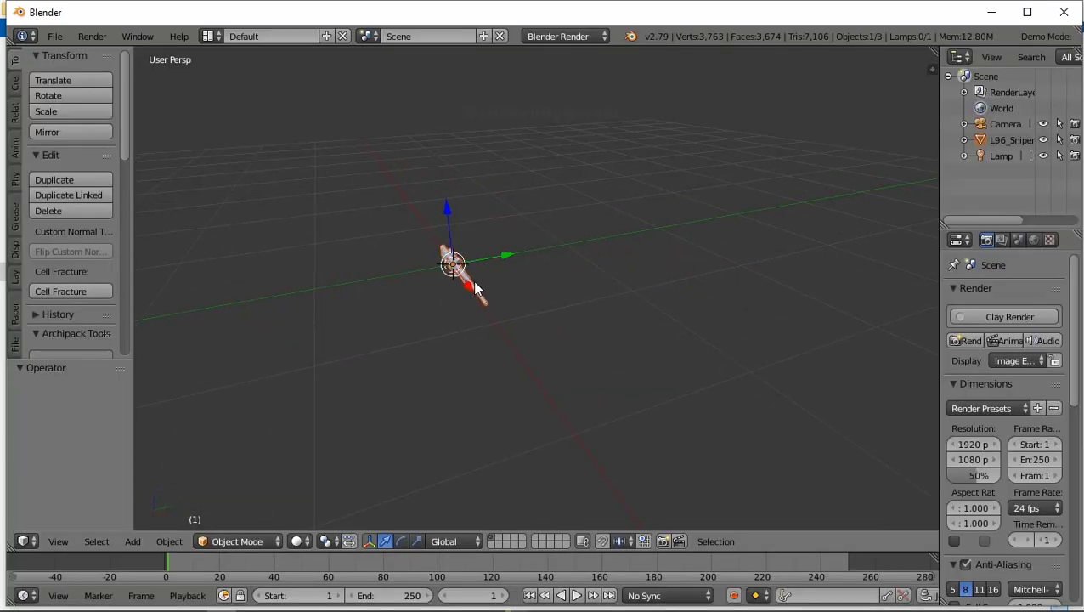
scroll(434, 270, up, 5)
scroll(433, 270, down, 2)
scroll(497, 283, up, 5)
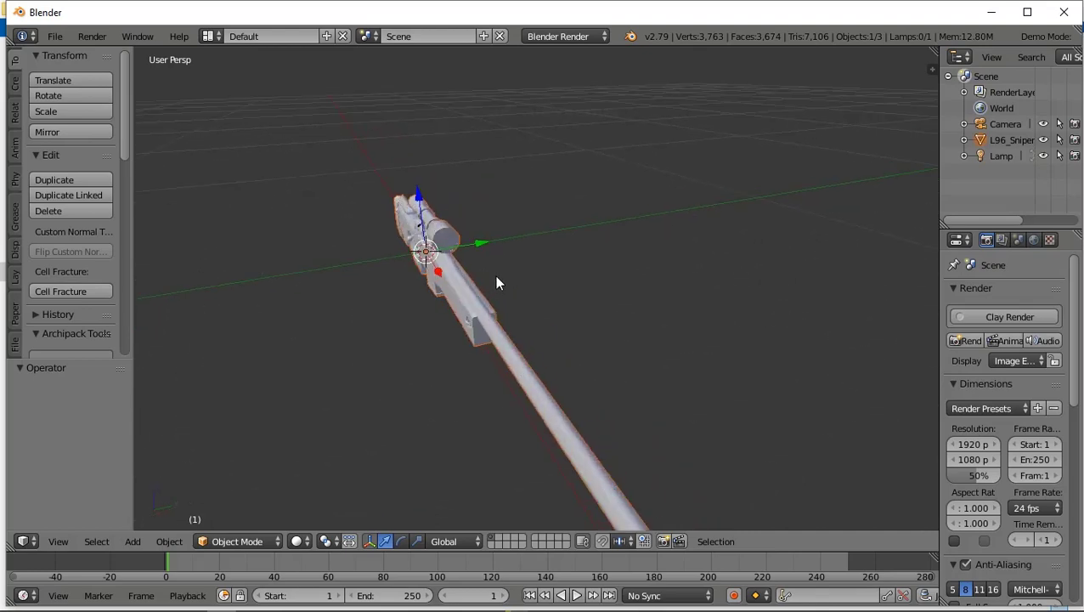
mouse_move(497, 283)
middle_down()
mouse_move(520, 286)
mouse_move(610, 244)
mouse_move(564, 249)
mouse_move(546, 297)
mouse_move(548, 278)
mouse_move(526, 271)
mouse_move(585, 288)
mouse_move(549, 295)
mouse_move(322, 225)
middle_up()
scroll(526, 271, down, 3)
scroll(322, 226, up, 2)
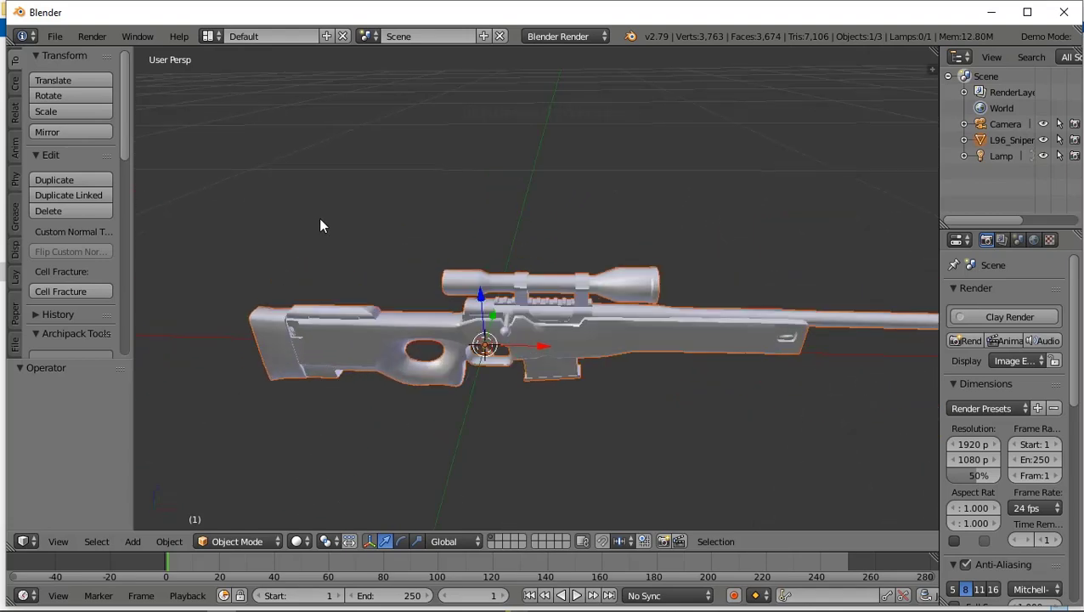
scroll(557, 235, up, 2)
middle_drag(557, 234, 506, 225)
scroll(507, 225, down, 3)
scroll(508, 226, down, 2)
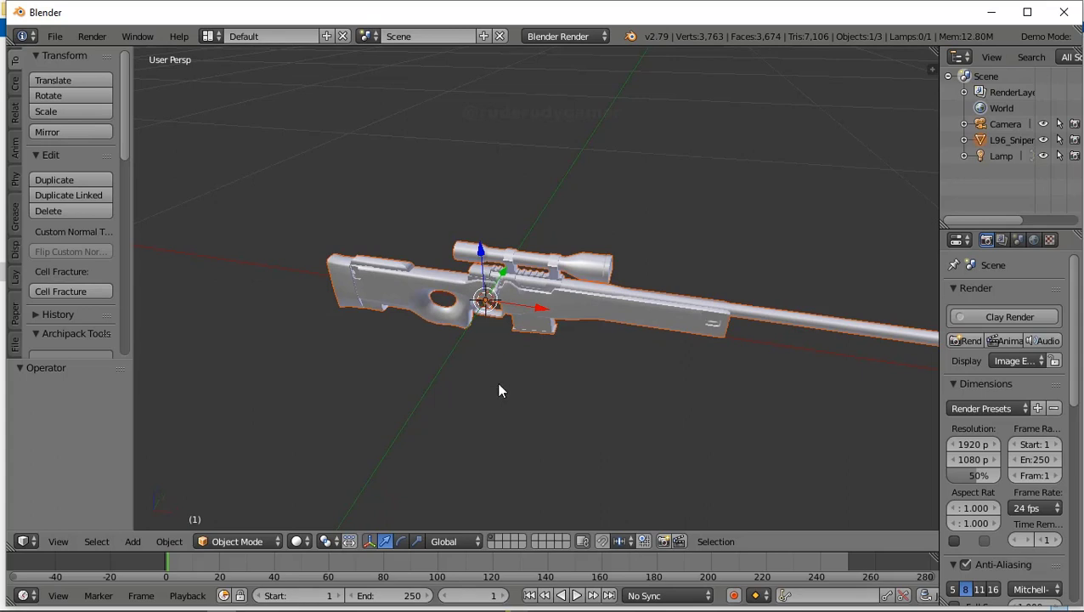
- After cancelling trial X and Y rotations, rotate the rifle 90° about global Z
key(r)
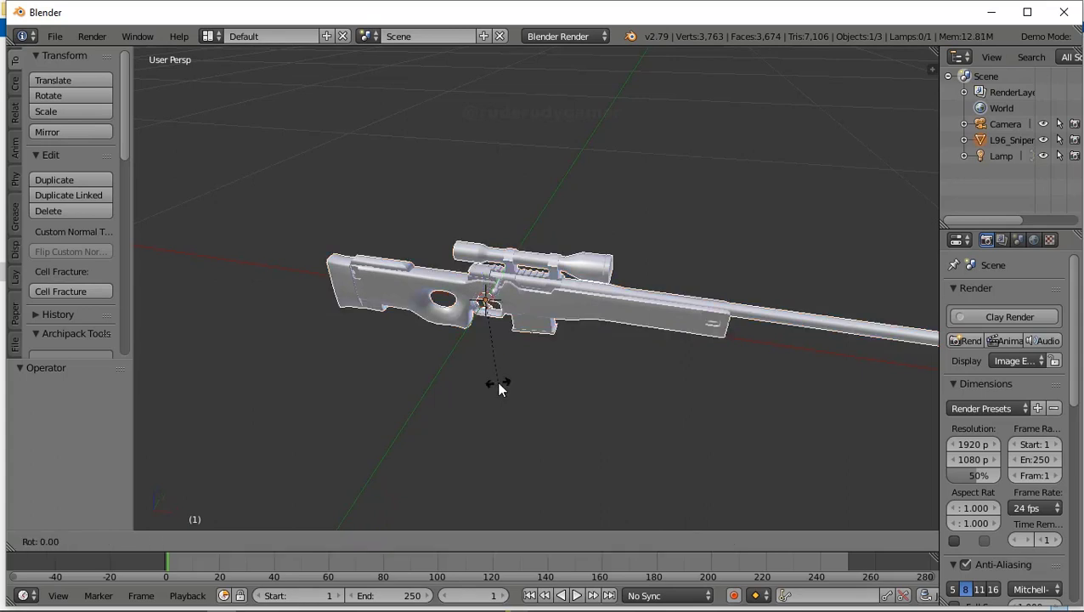
key(x)
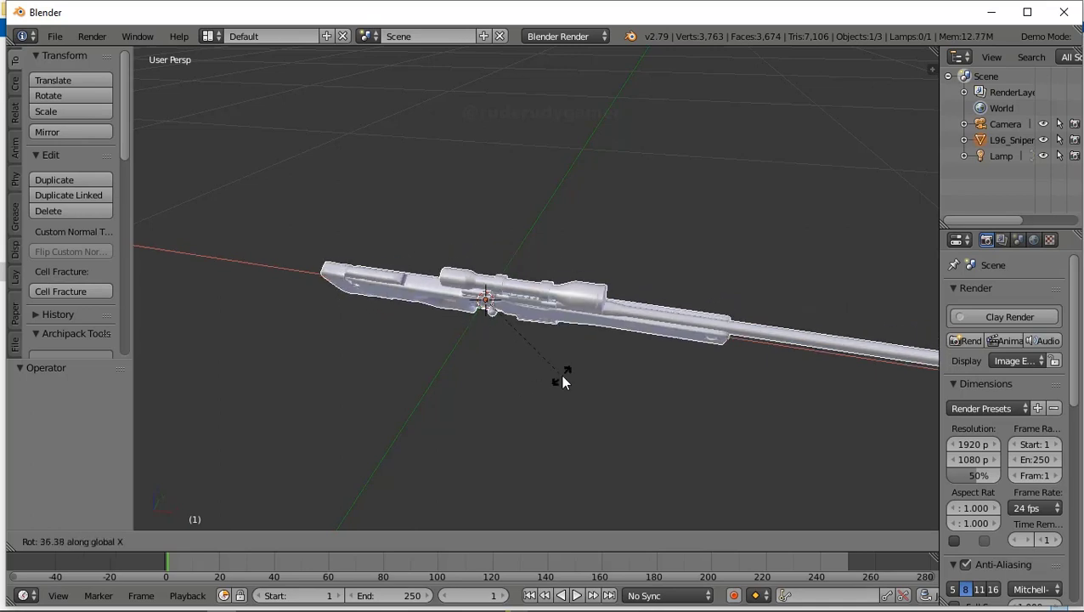
right_click(562, 376)
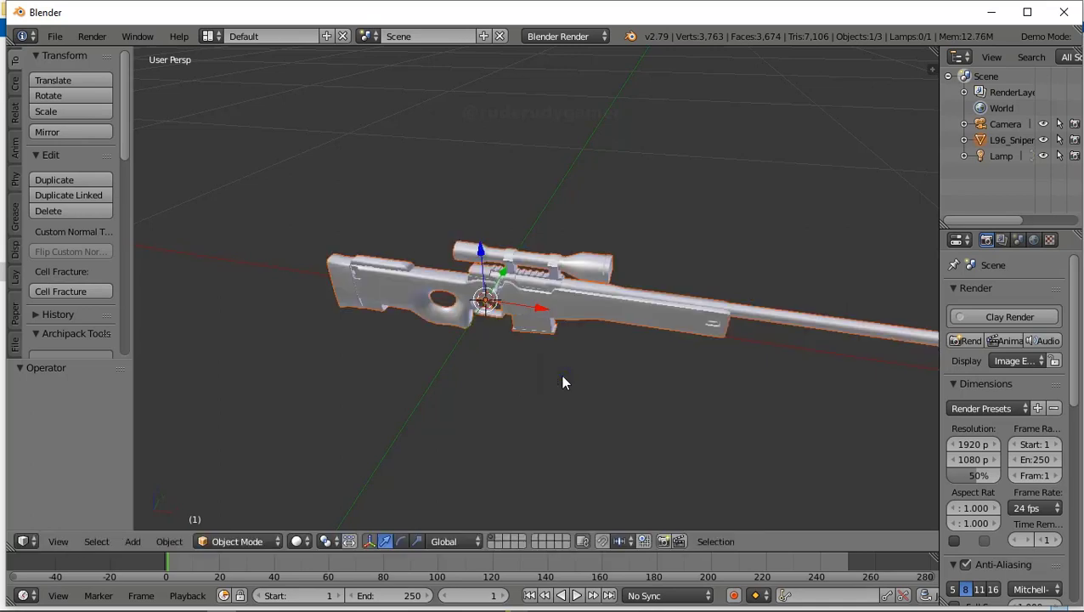
key(r)
key(y)
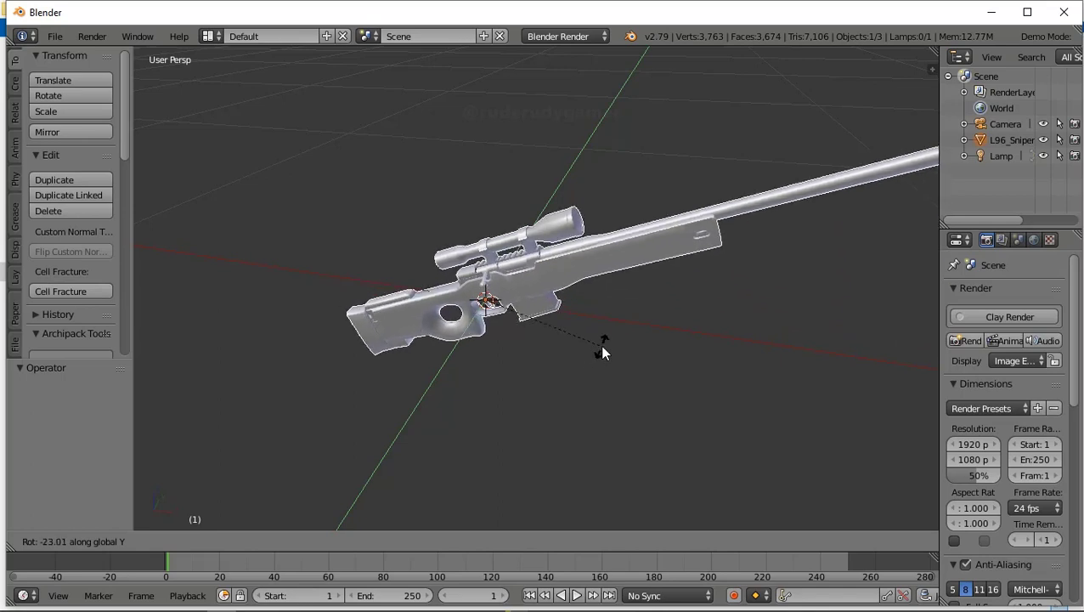
right_click(602, 352)
key(r)
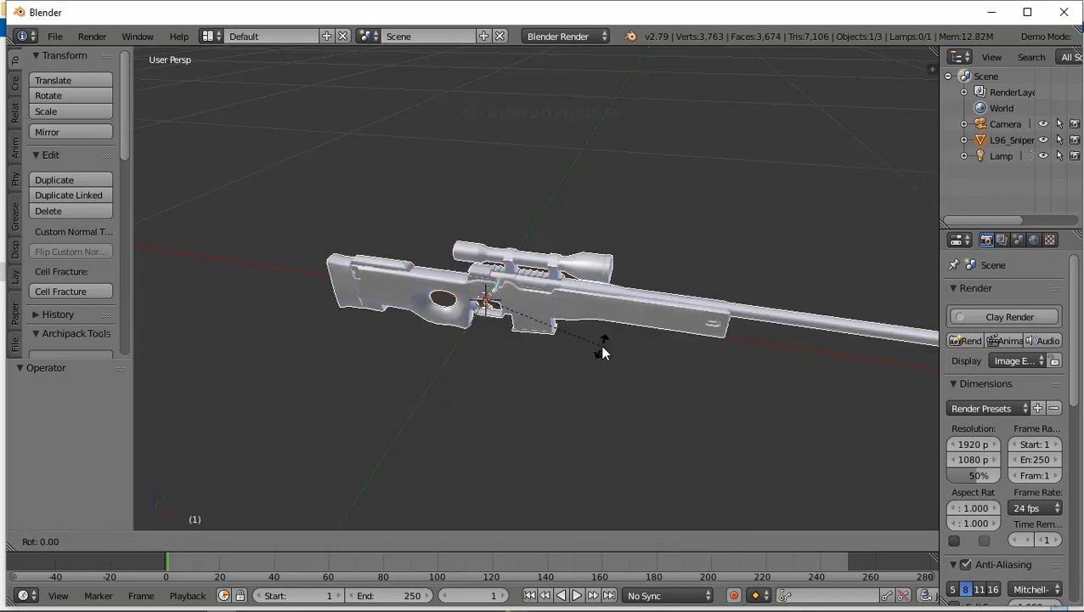
key(z)
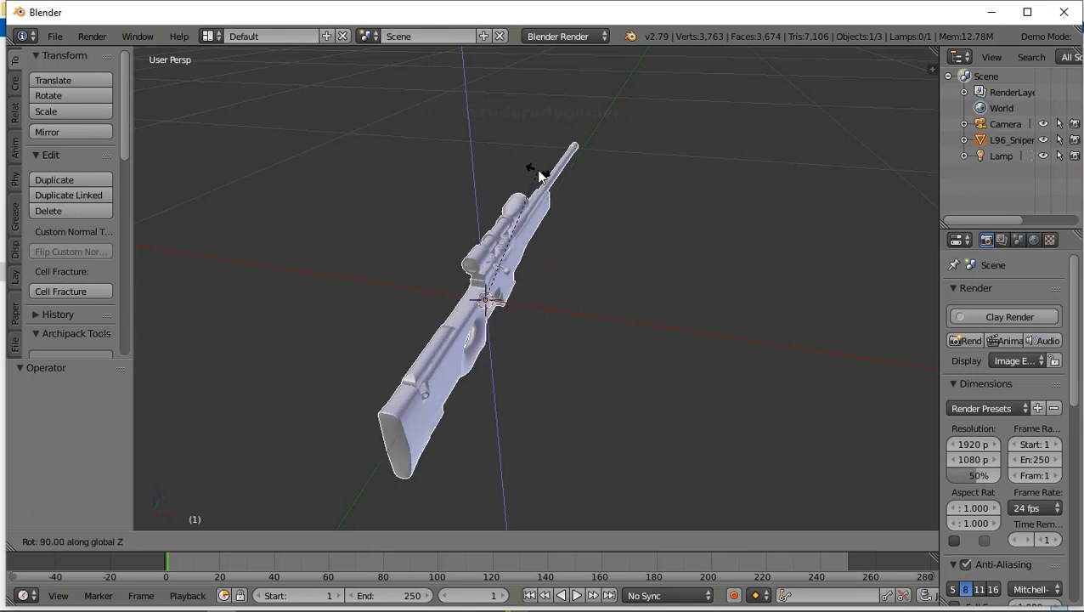
click(539, 175)
middle_drag(538, 176, 475, 293)
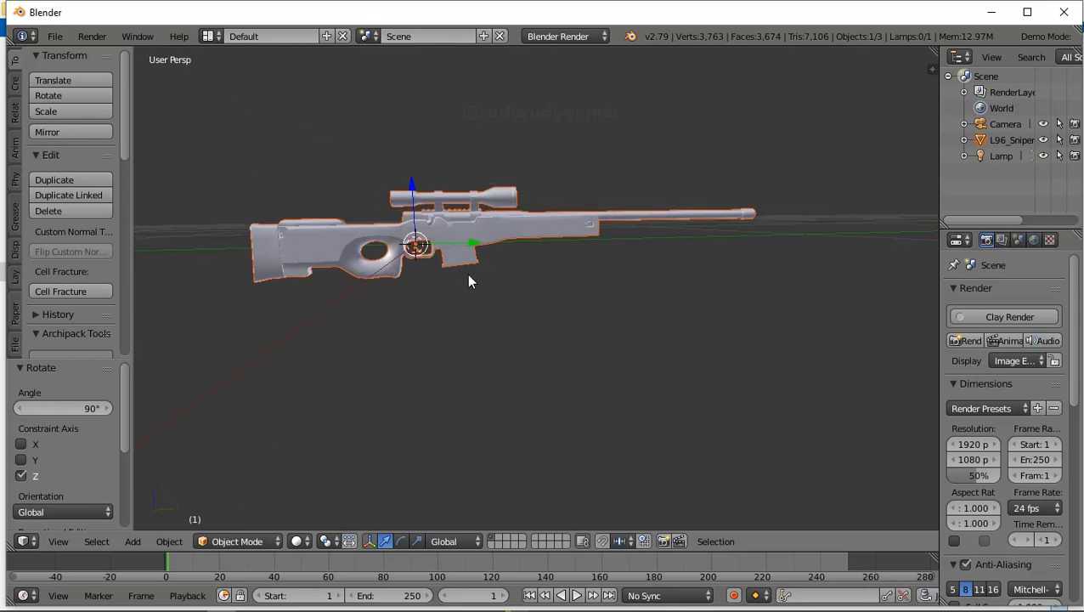
mouse_move(466, 274)
middle_down()
mouse_move(535, 309)
mouse_move(383, 405)
middle_up()
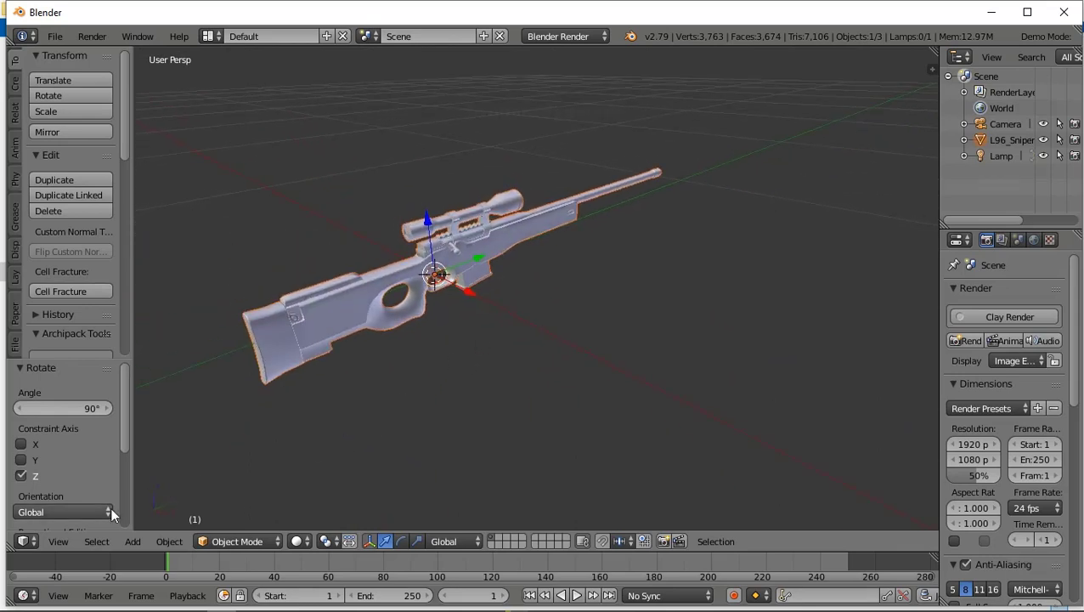
- Apply the rifle's rotation and scale
click(176, 538)
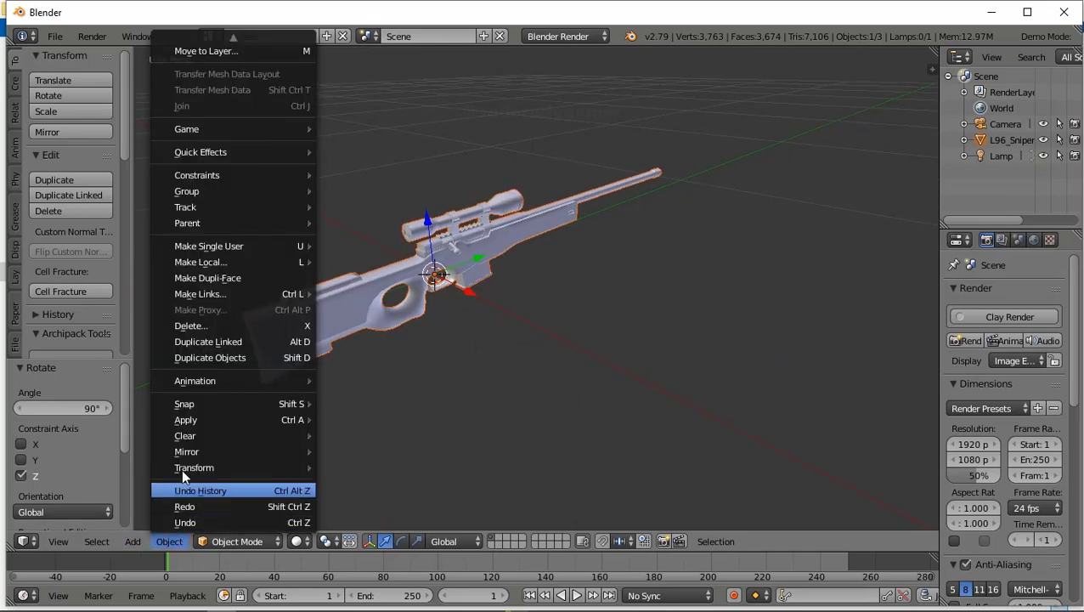
mouse_move(197, 417)
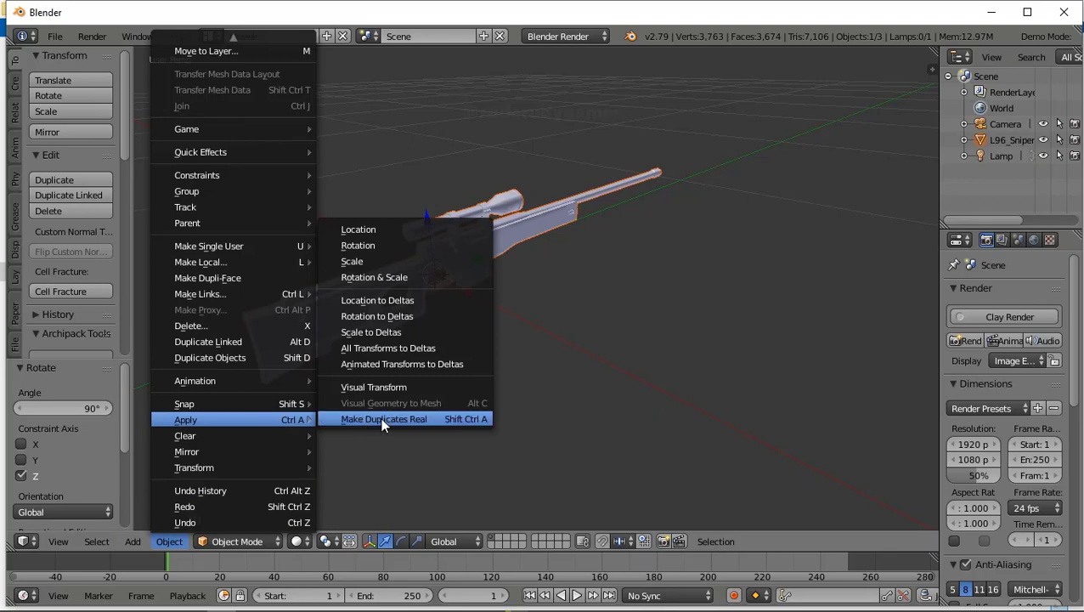
click(376, 275)
mouse_move(375, 316)
middle_down()
mouse_move(359, 437)
mouse_move(269, 445)
middle_up()
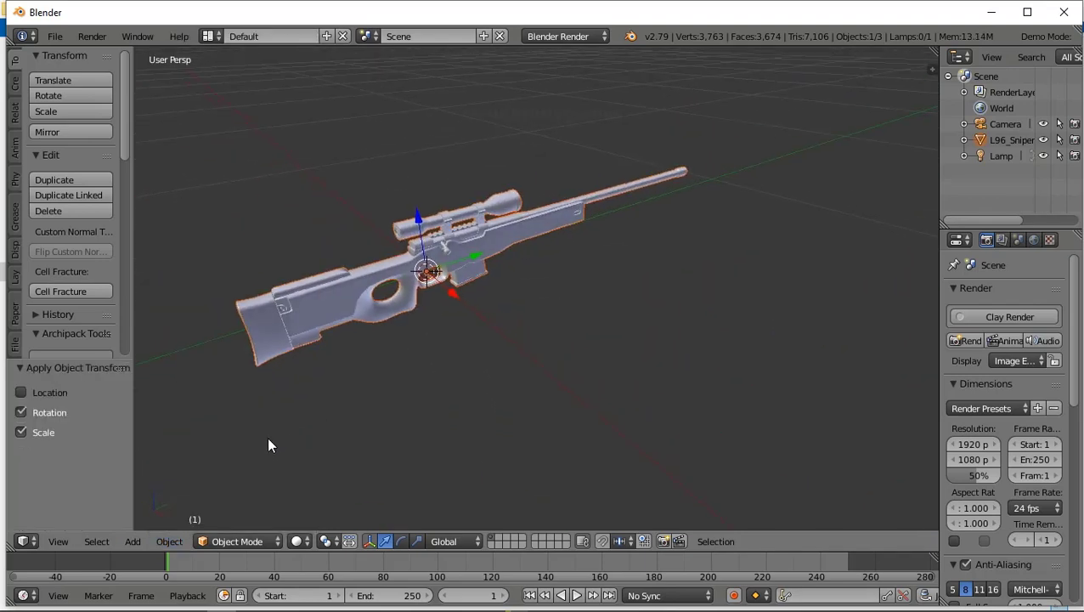
- Move the rifle's rotation into delta transforms
click(181, 541)
mouse_move(207, 472)
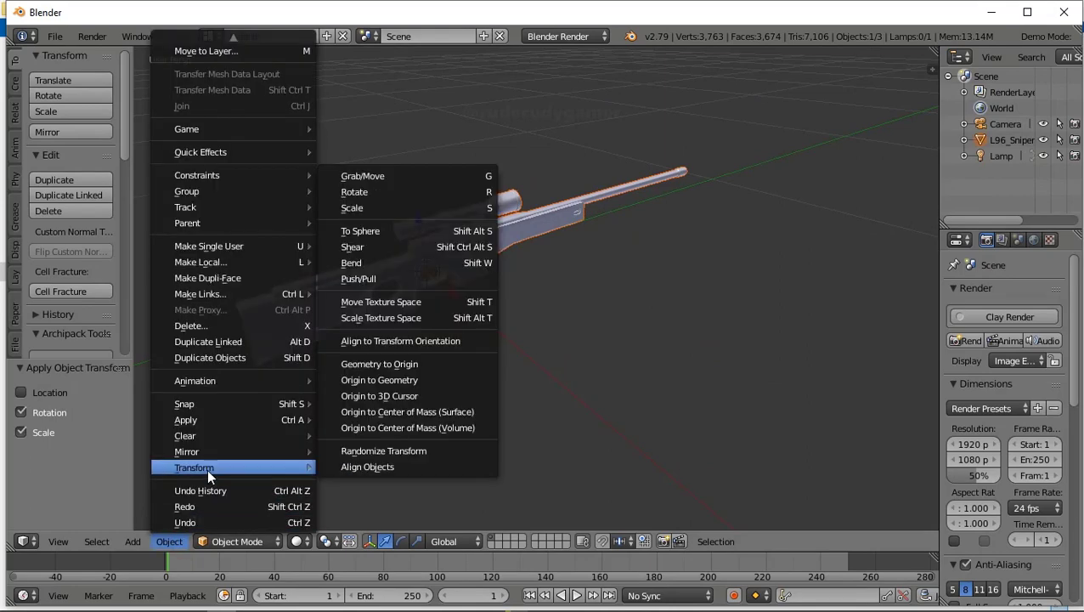
mouse_move(212, 420)
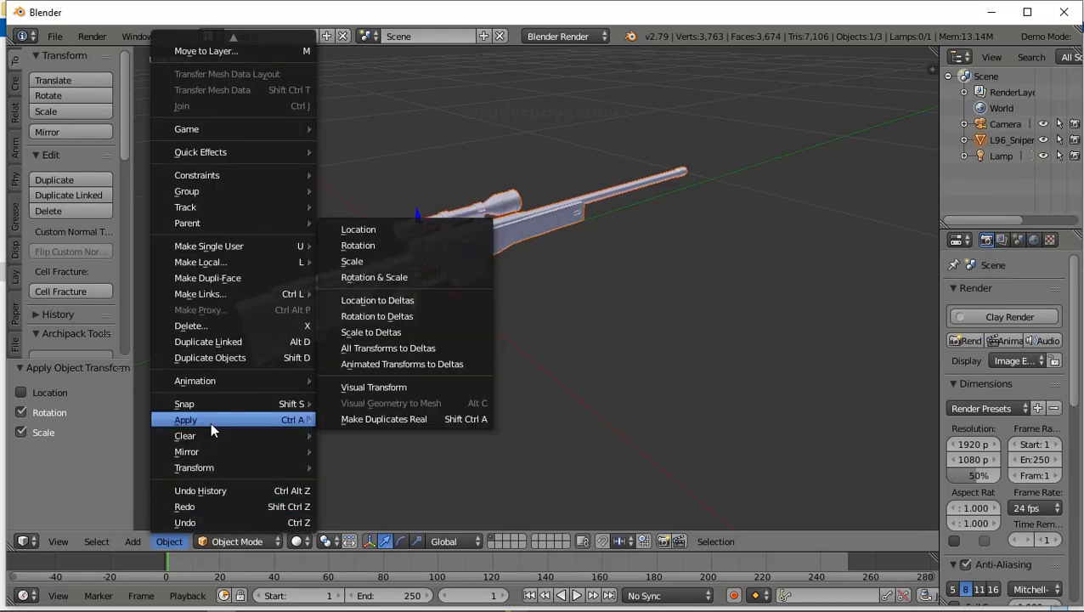
click(390, 316)
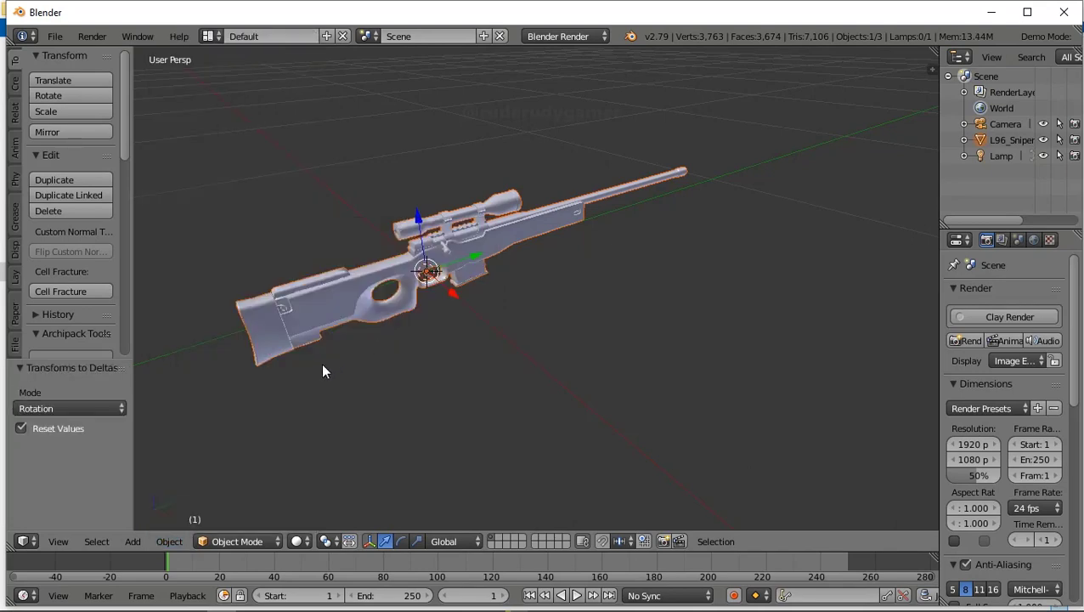
mouse_move(321, 363)
middle_down()
mouse_move(473, 328)
mouse_move(338, 354)
middle_up()
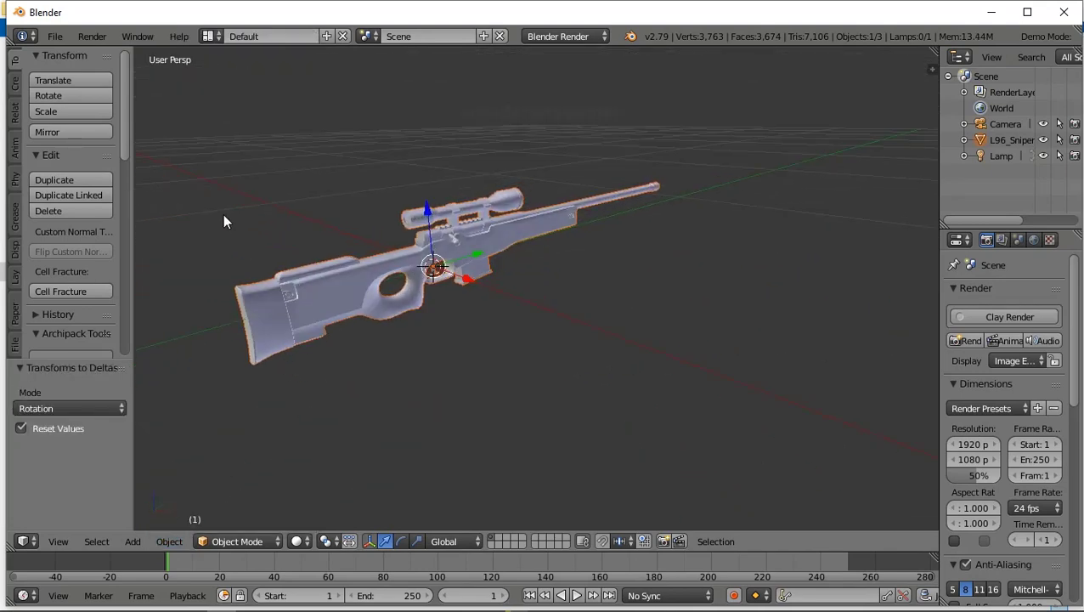
- Switch viewport shading to Material, then to Texture, to show the rifle textured
click(311, 544)
click(312, 451)
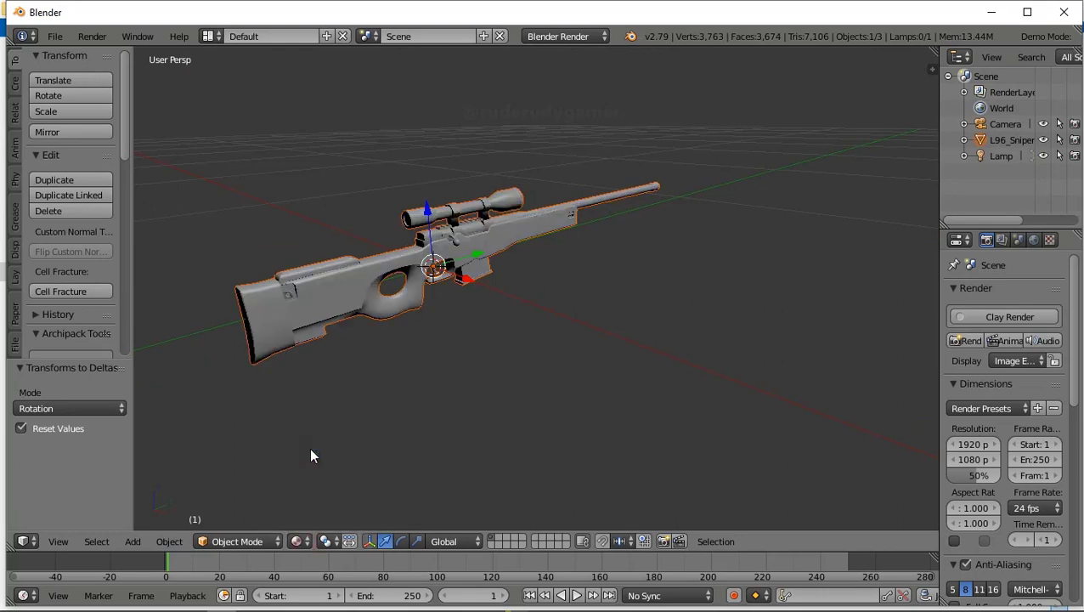
click(299, 541)
click(326, 470)
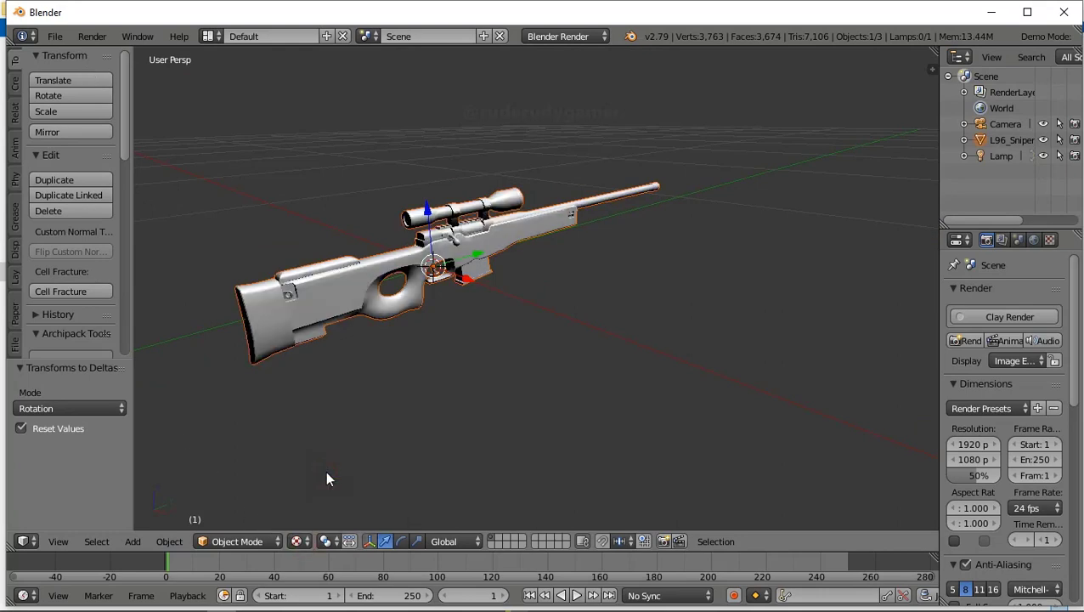
mouse_move(291, 411)
middle_down()
mouse_move(491, 382)
mouse_move(294, 382)
middle_up()
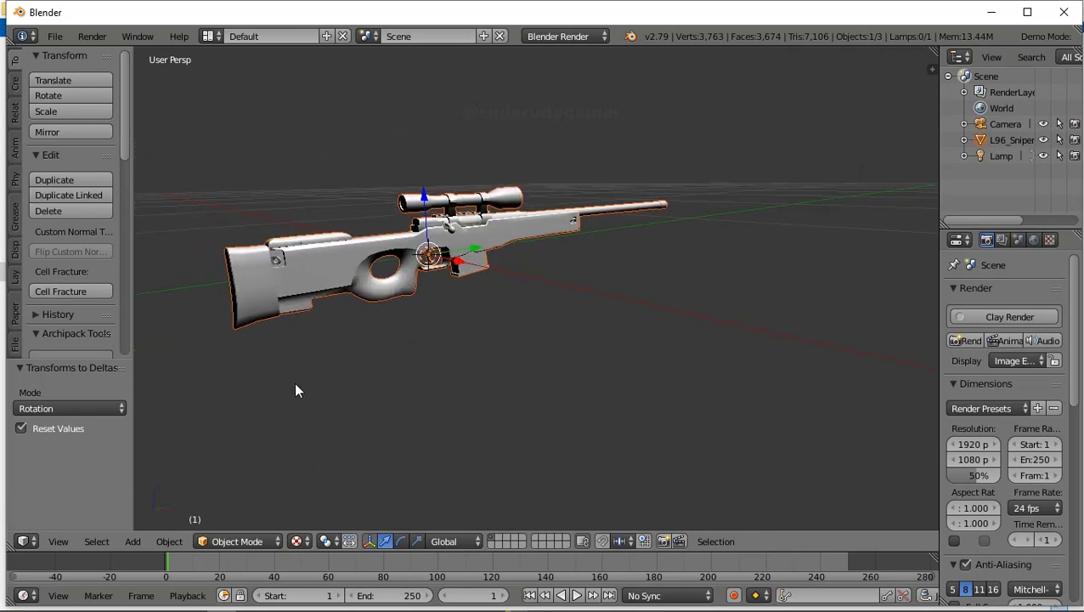
click(55, 35)
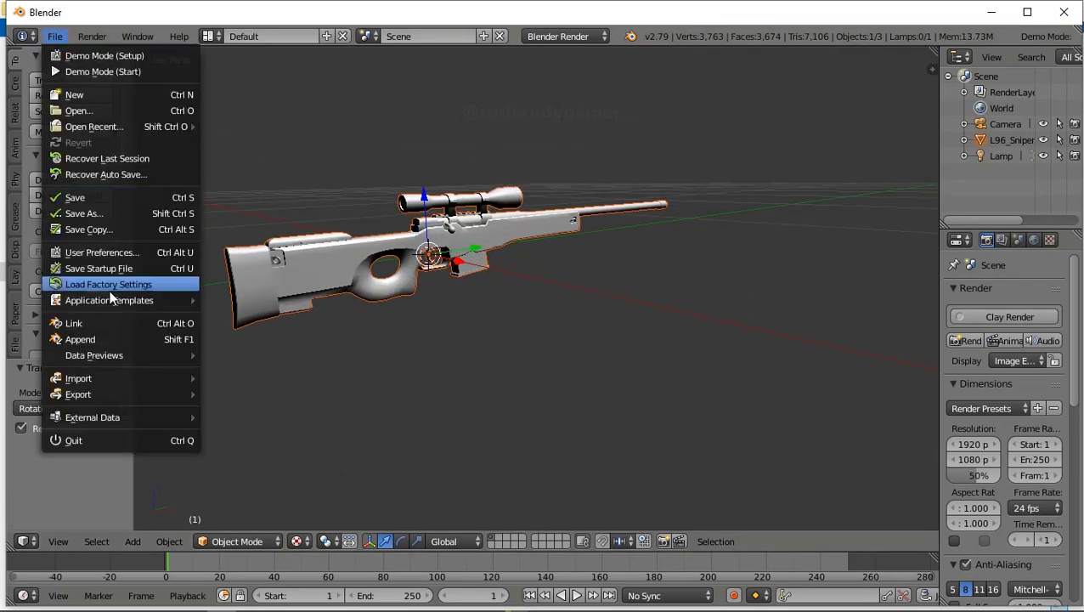
- Export the rifle as L96_Sniper_Rifle2.fbx into aaa\My project (1)\Assets\Modern Weapons\L96 Sniper Rifle
mouse_move(108, 394)
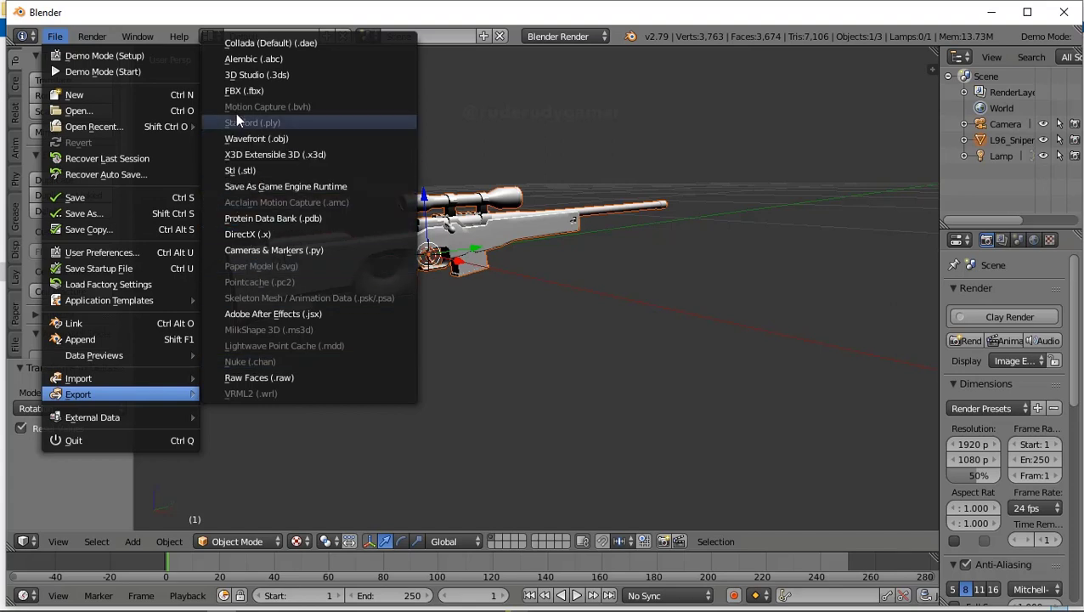
click(240, 92)
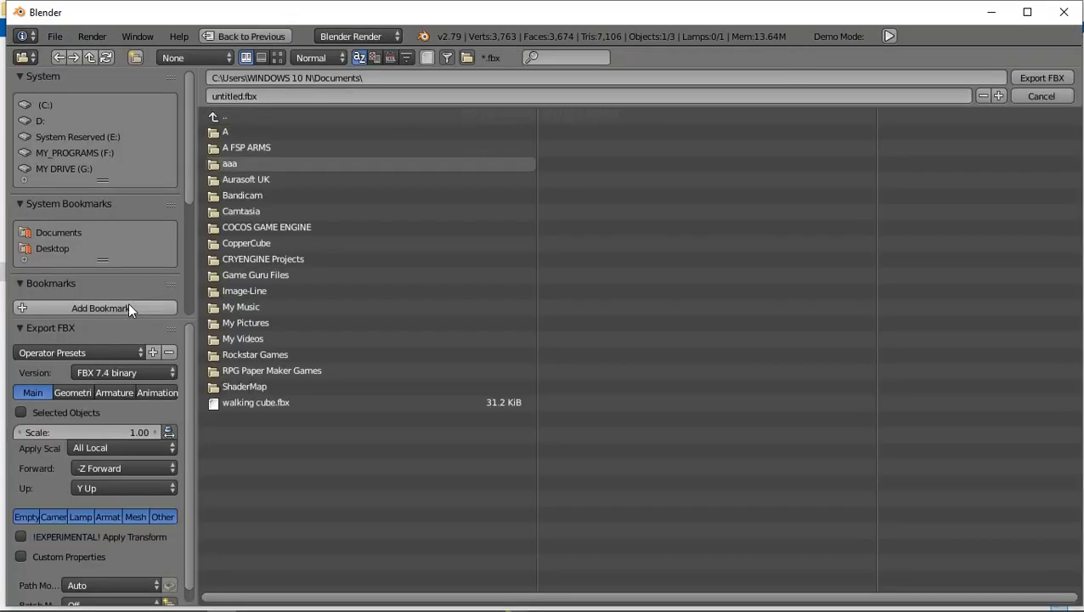
click(223, 163)
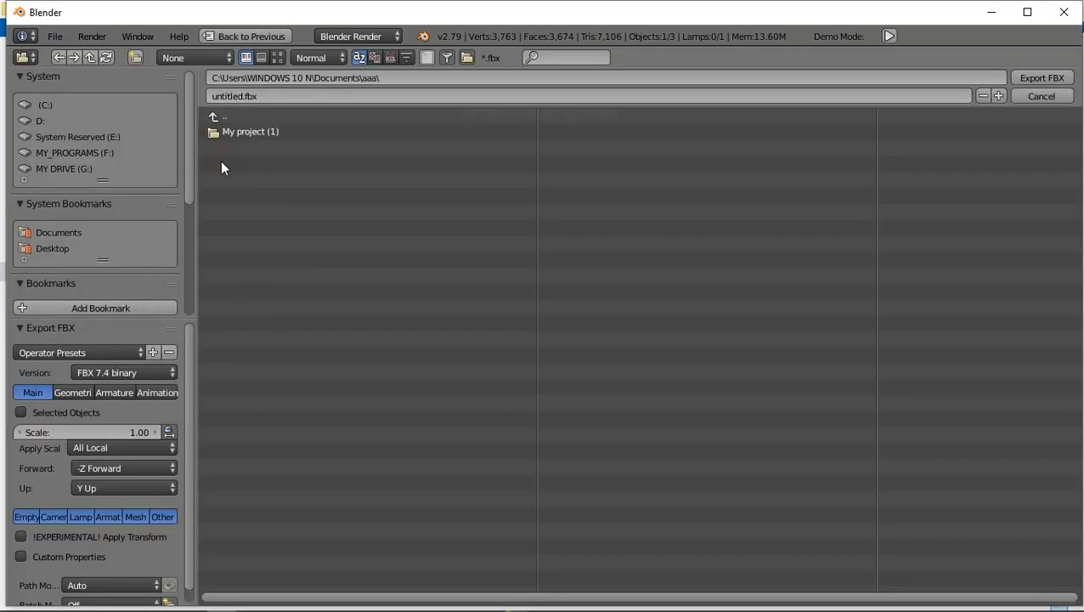
click(248, 132)
click(247, 130)
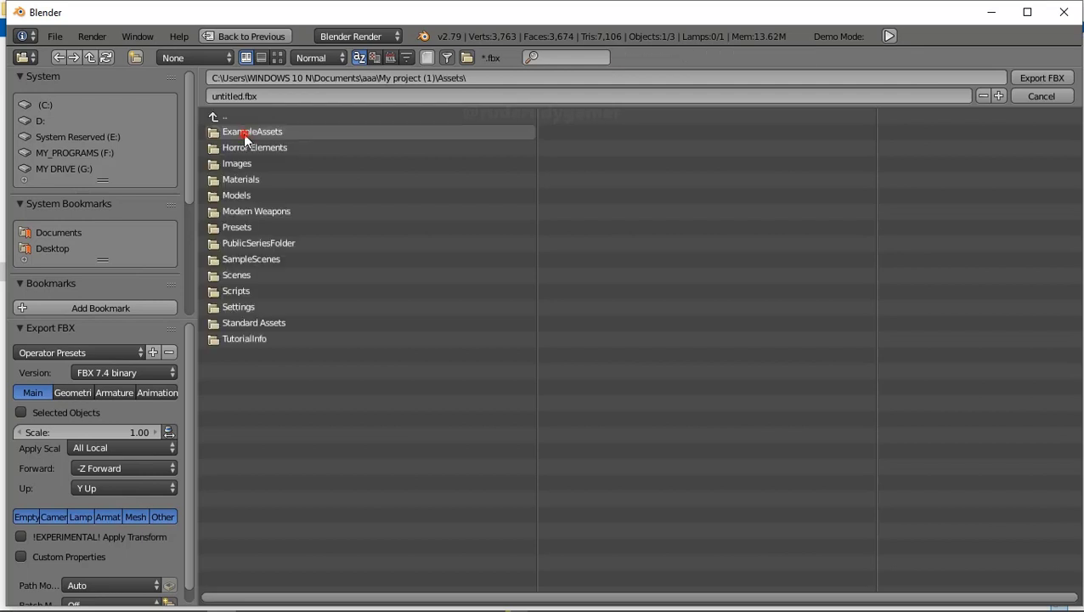
click(242, 211)
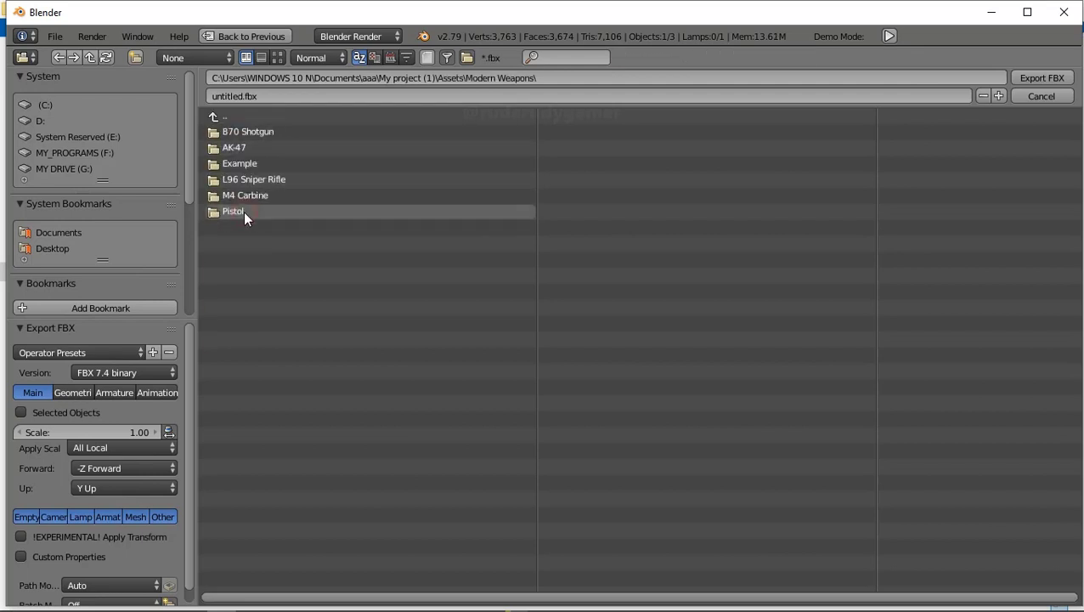
click(241, 180)
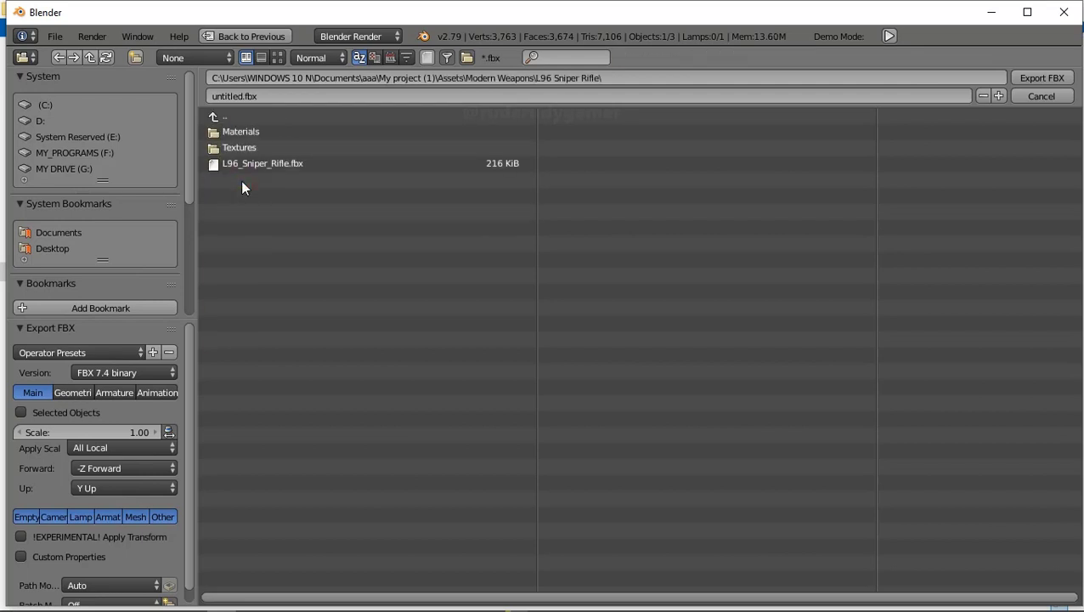
click(242, 164)
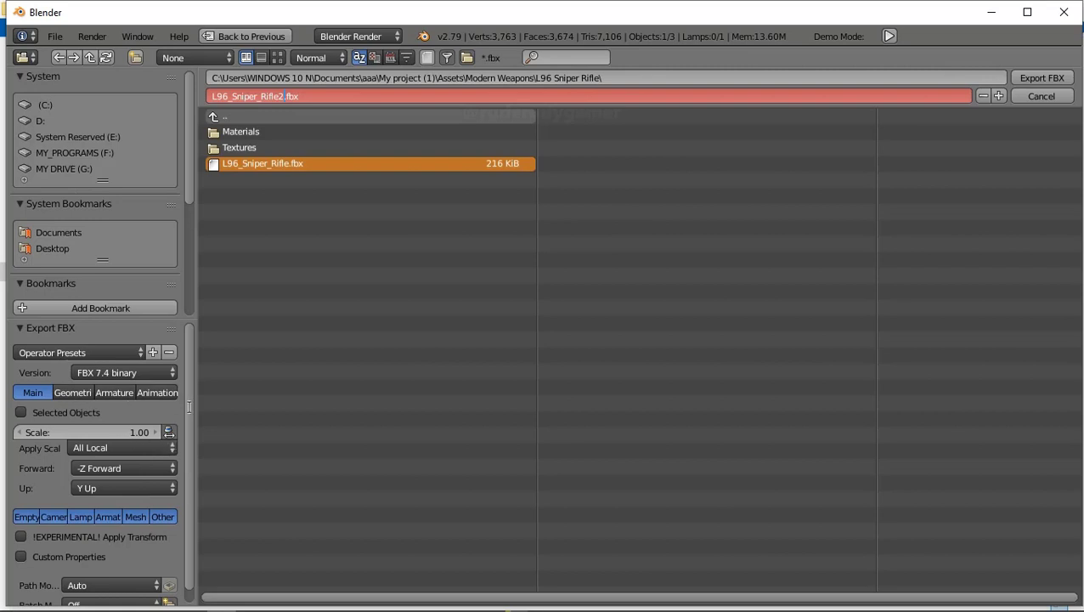
scroll(189, 406, down, 2)
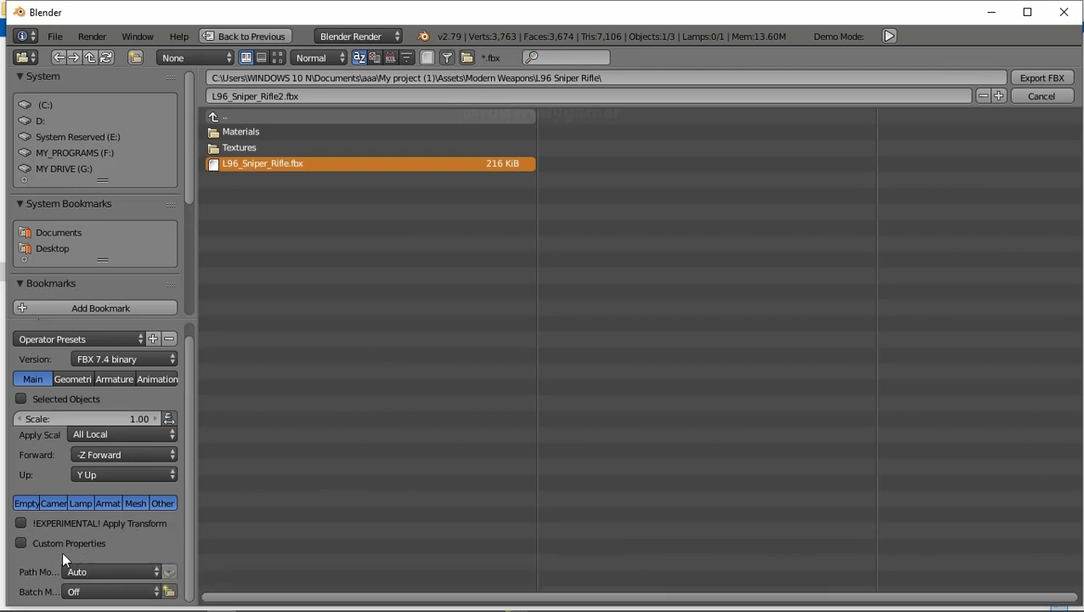
click(1051, 79)
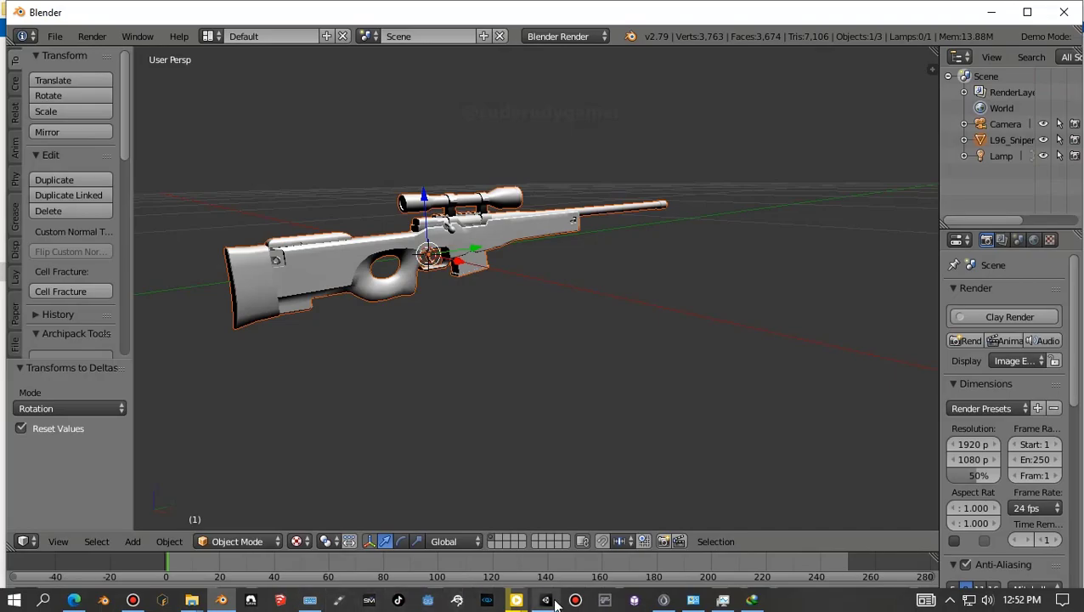
- In Unity, open Modern Weapons > L96 Sniper Rifle and drag the new rifle model into the scene
click(545, 600)
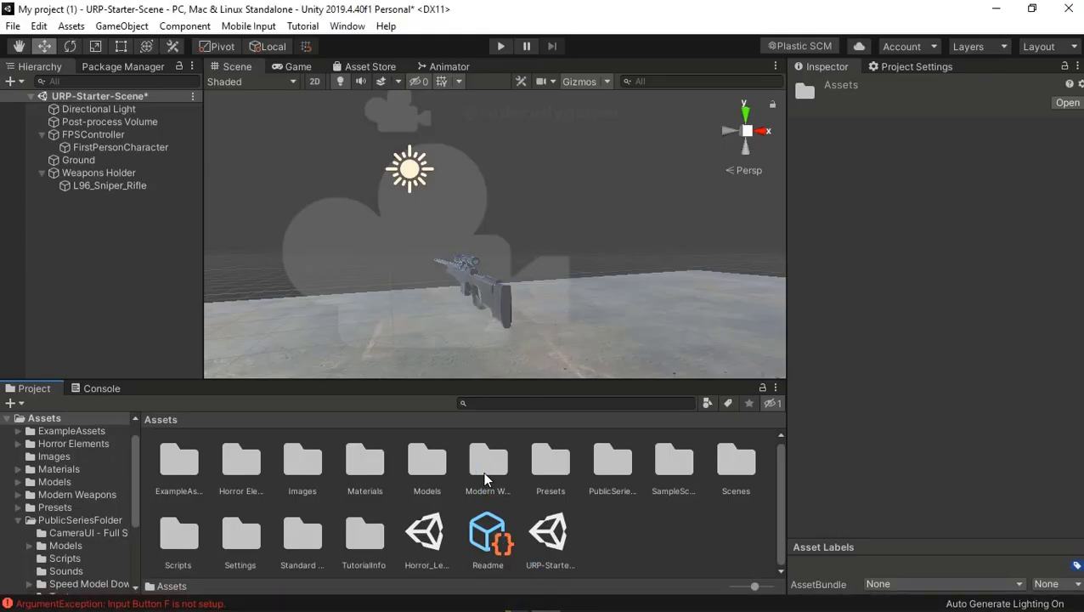
mouse_move(383, 350)
right_down()
mouse_move(514, 317)
mouse_move(412, 313)
right_up()
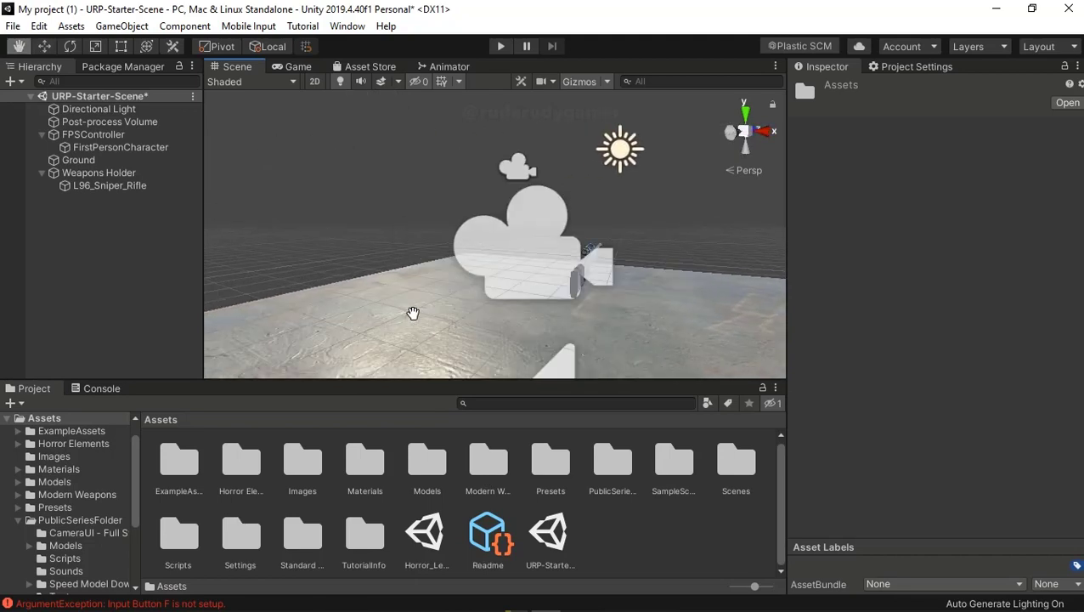
middle_drag(413, 314, 392, 314)
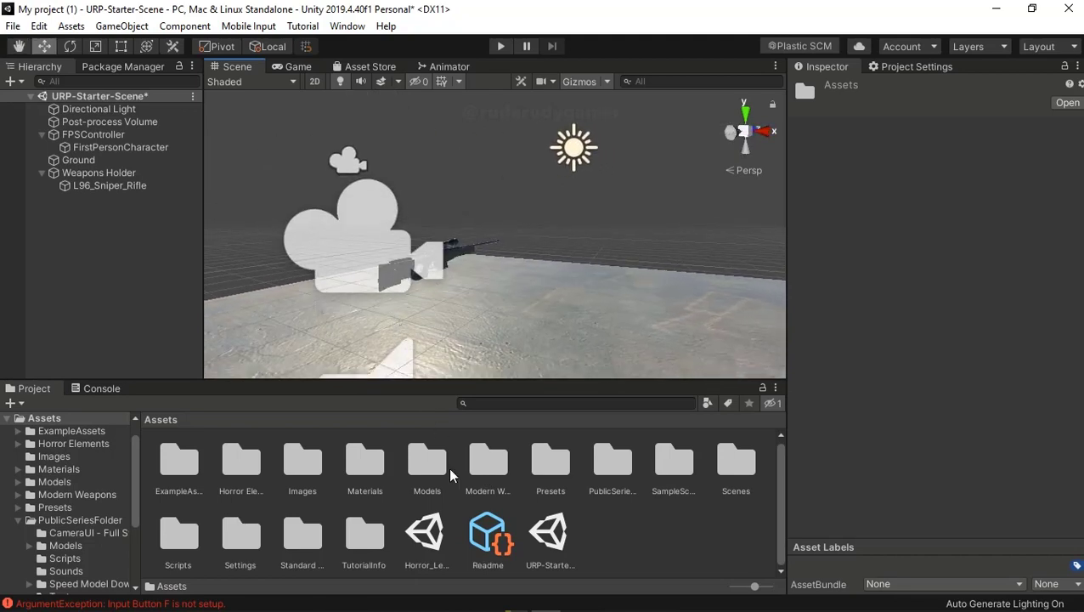
double_click(502, 471)
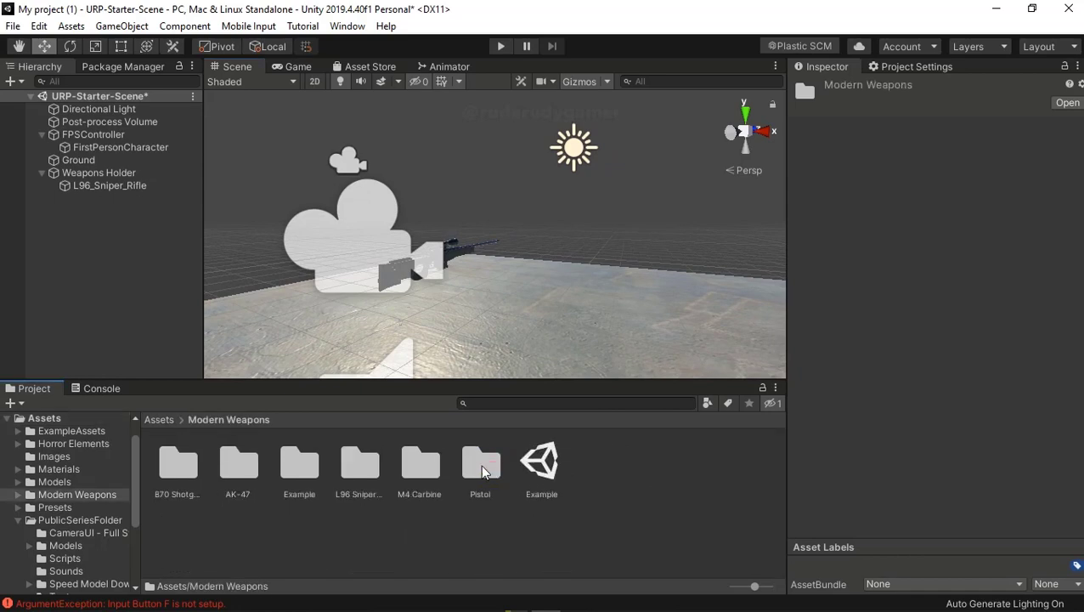
click(354, 476)
double_click(353, 476)
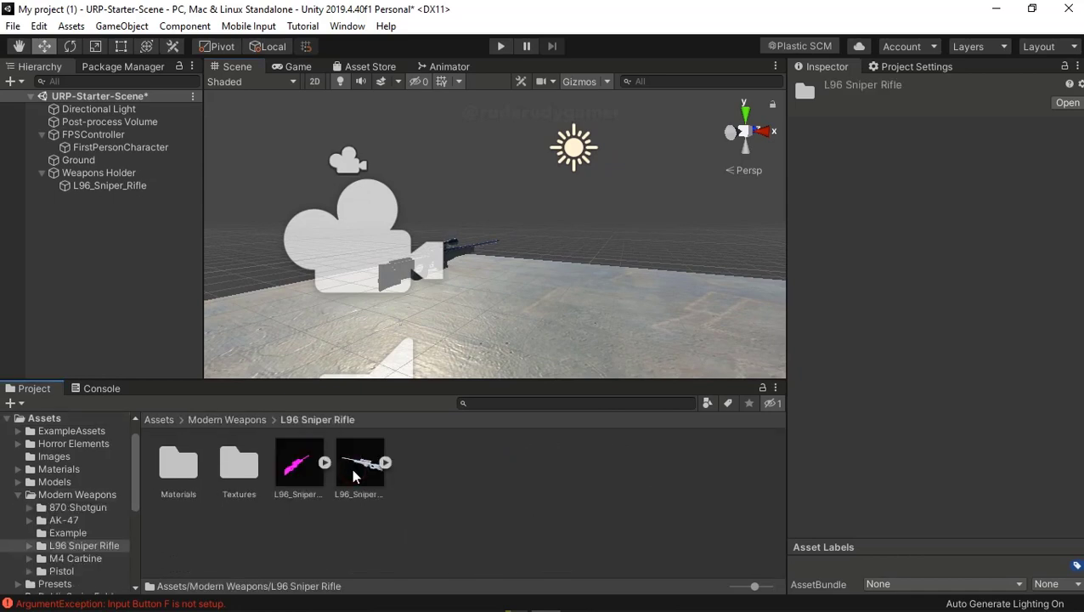
drag(364, 467, 99, 223)
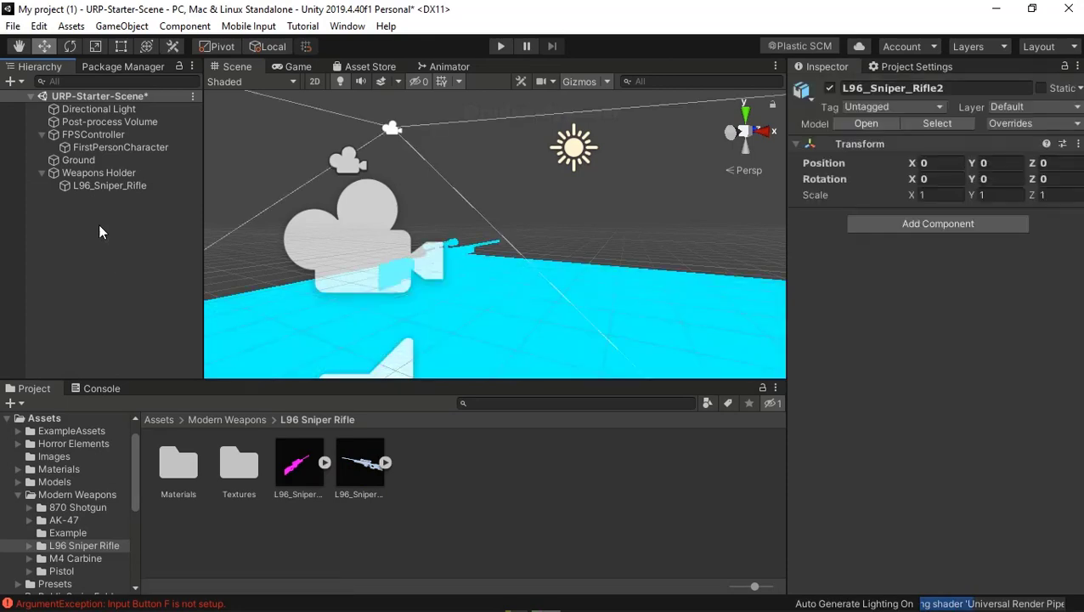
- Expand L96_Sniper_Rifle2 in the Hierarchy and unpack the prefab completely
scroll(352, 244, down, 2)
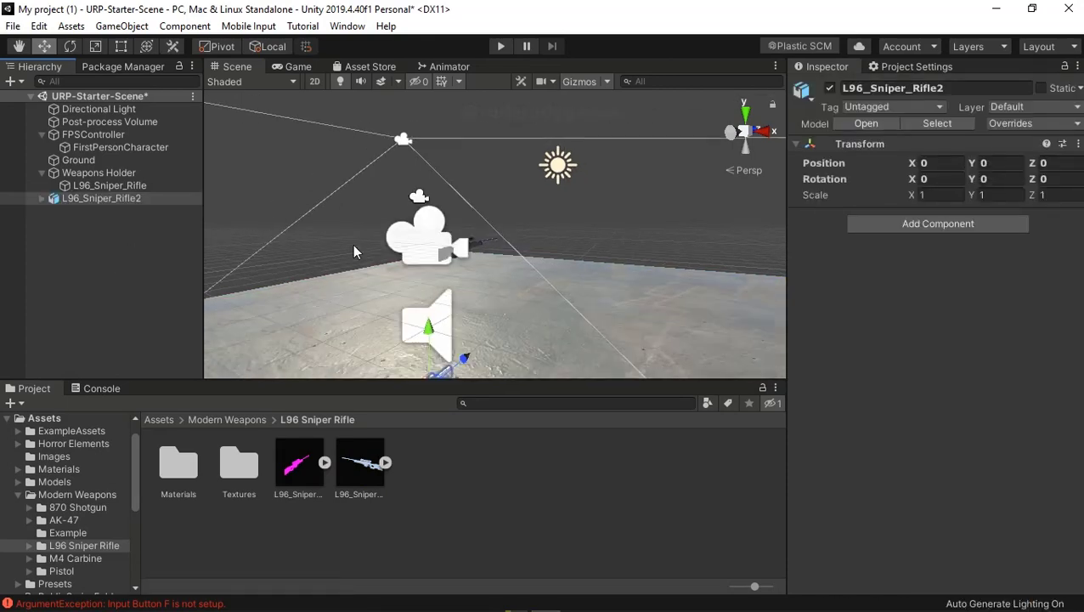
scroll(353, 244, down, 2)
scroll(352, 244, down, 1)
scroll(353, 244, down, 3)
scroll(353, 244, down, 2)
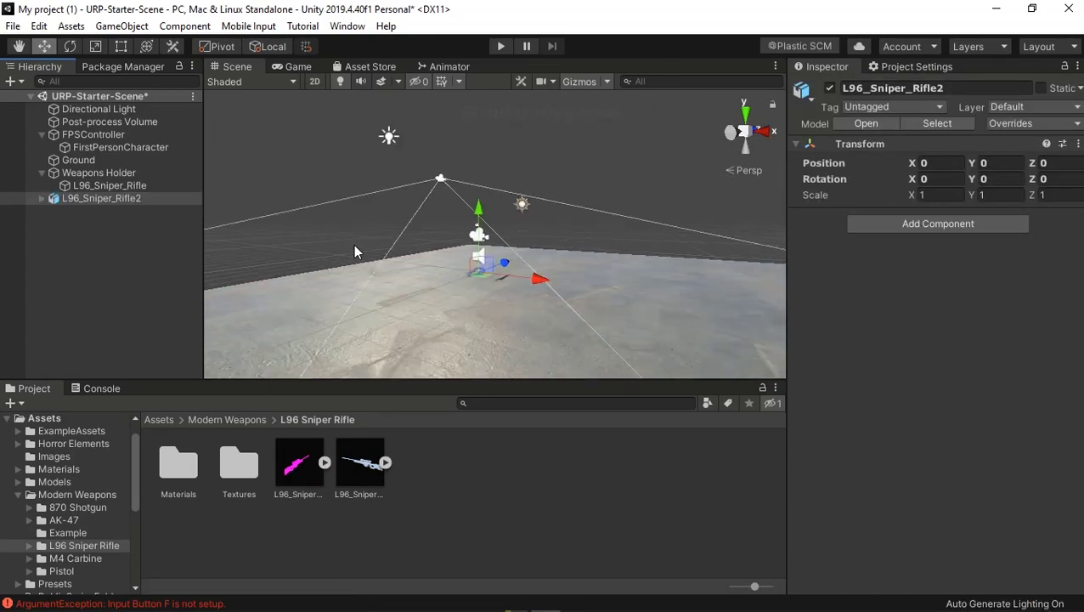
scroll(354, 244, up, 2)
scroll(353, 244, up, 1)
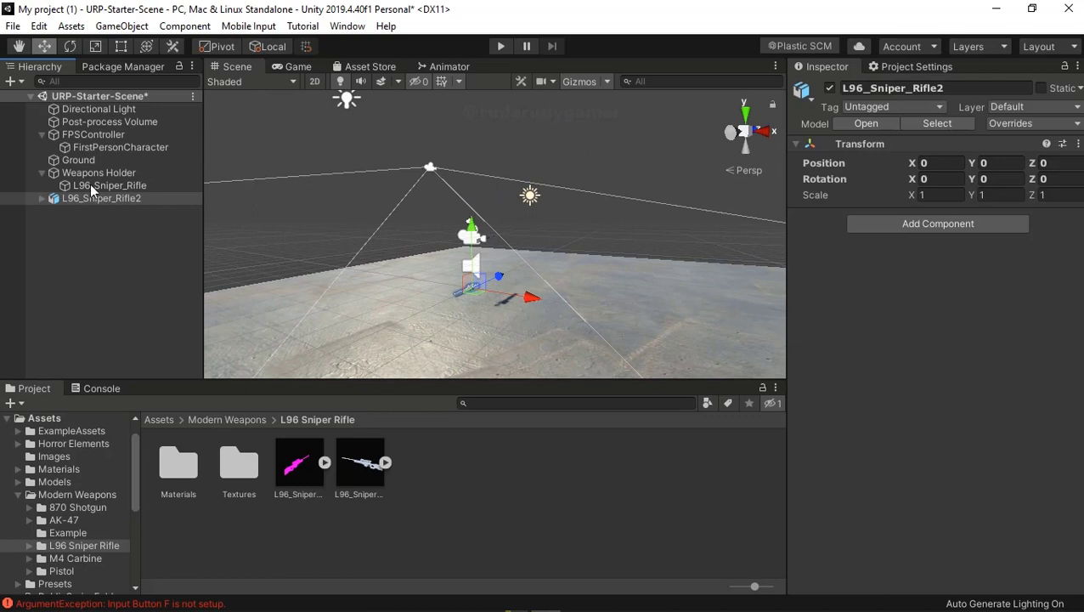
click(35, 199)
click(41, 198)
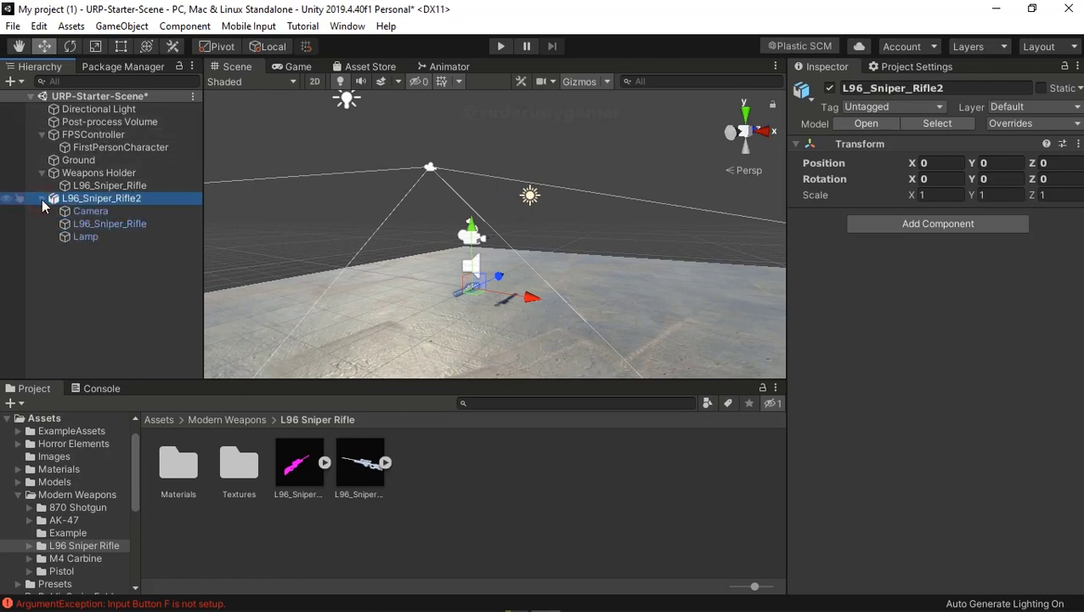
click(92, 213)
drag(92, 216, 91, 200)
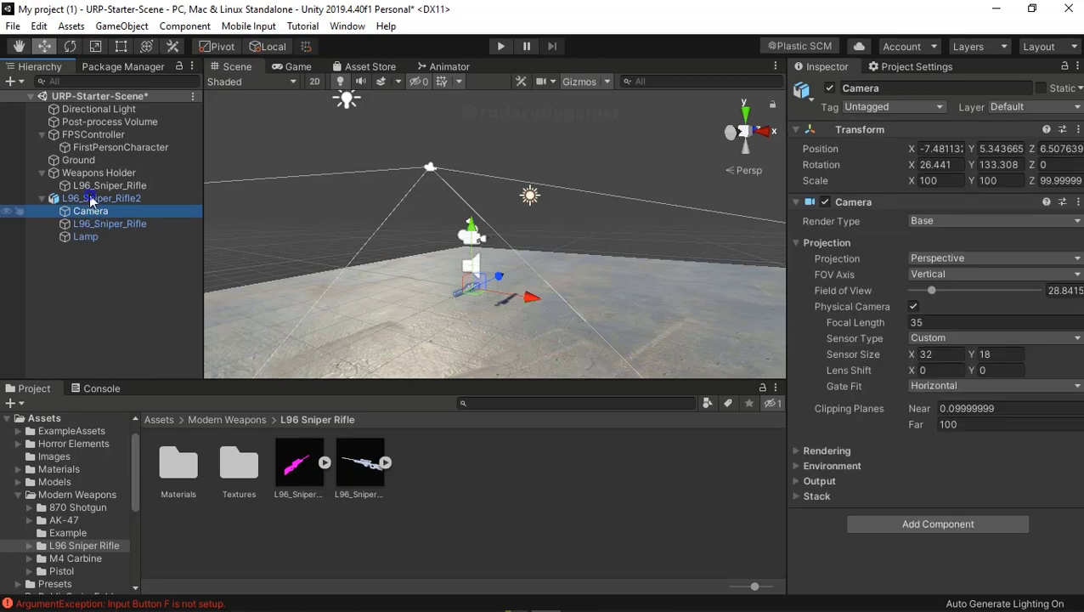
right_click(111, 209)
right_click(93, 200)
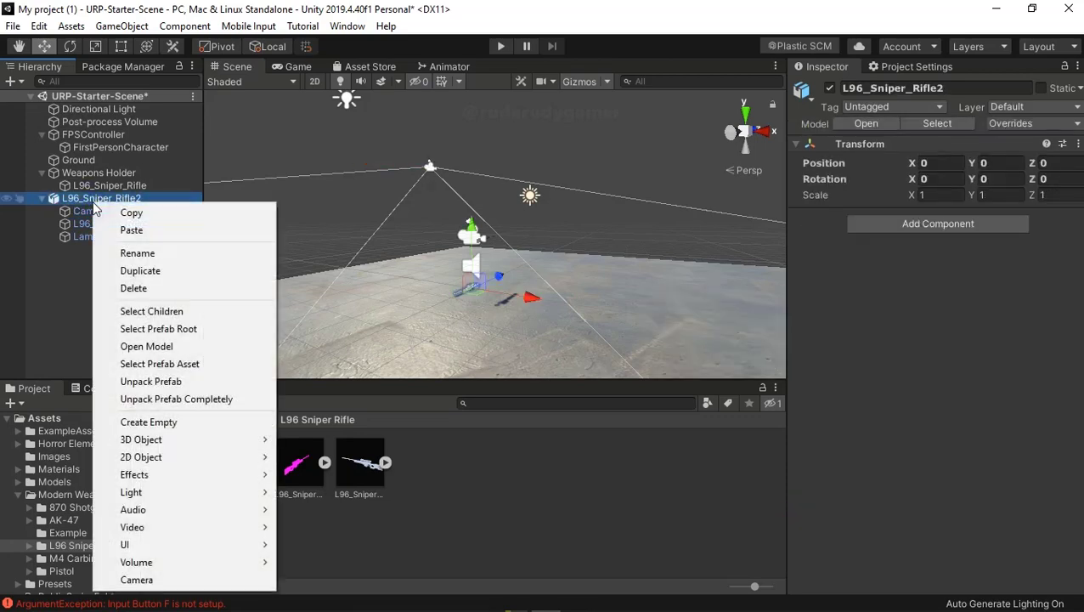
click(177, 398)
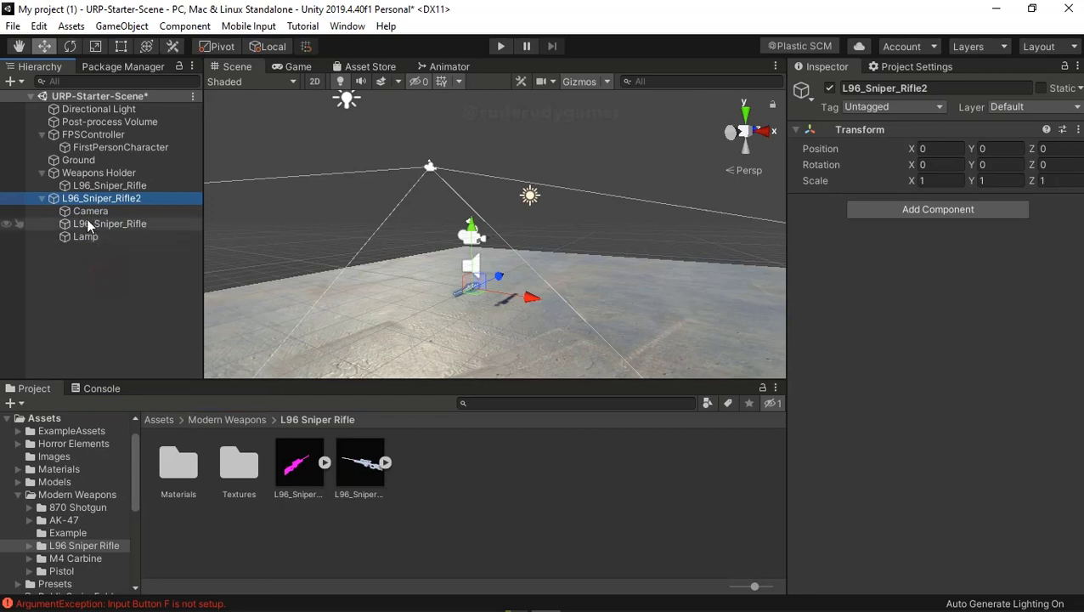
- Delete the rifle's imported Camera and Lamp objects, including an accidental Camera duplicate
click(88, 214)
right_click(88, 215)
click(132, 284)
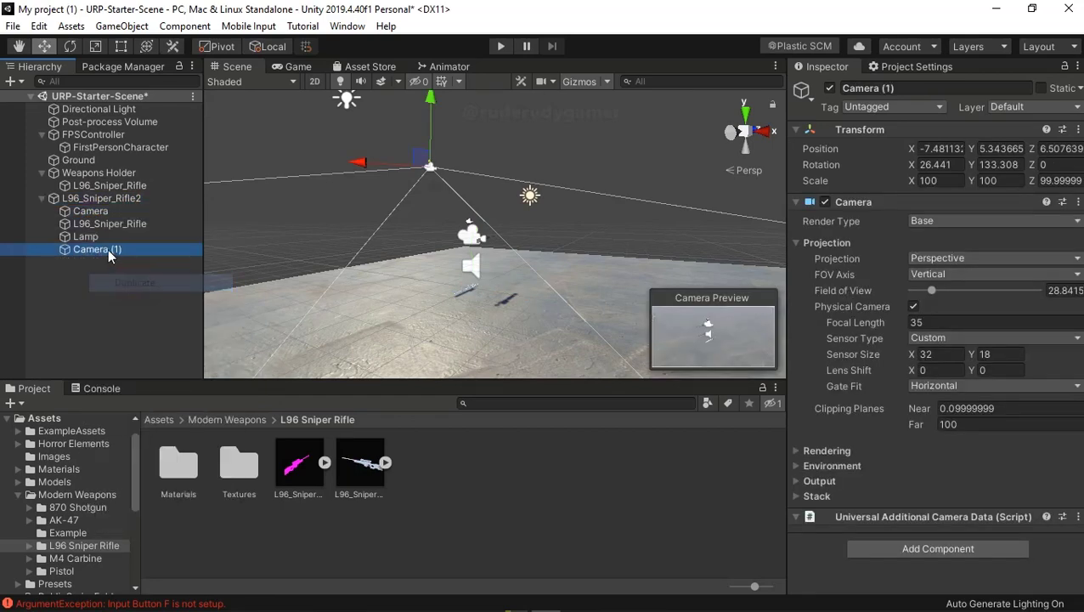
right_click(97, 253)
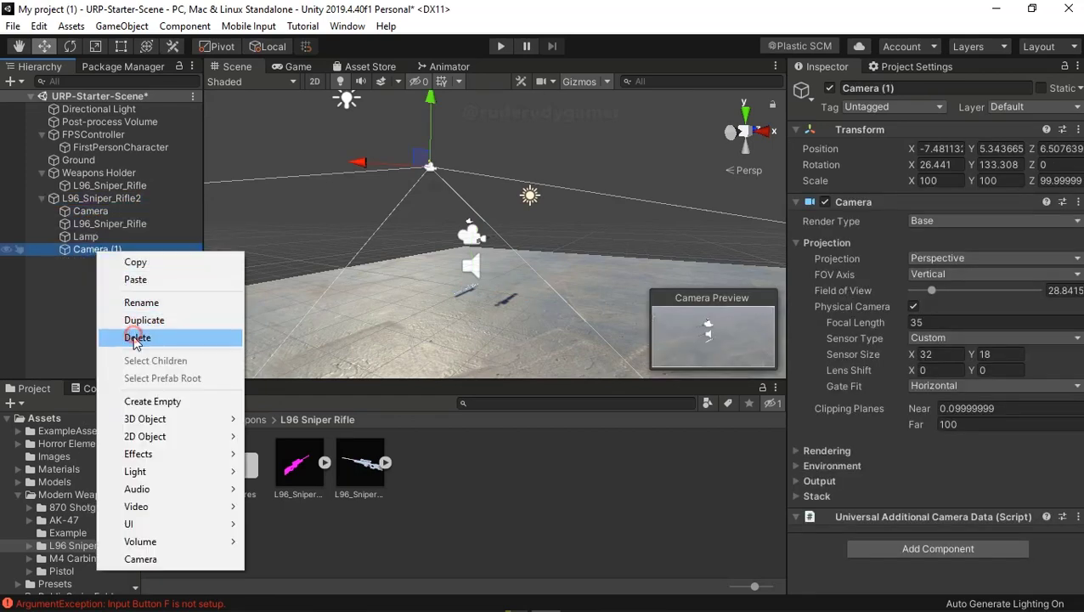
click(119, 338)
click(91, 214)
right_click(91, 214)
click(119, 297)
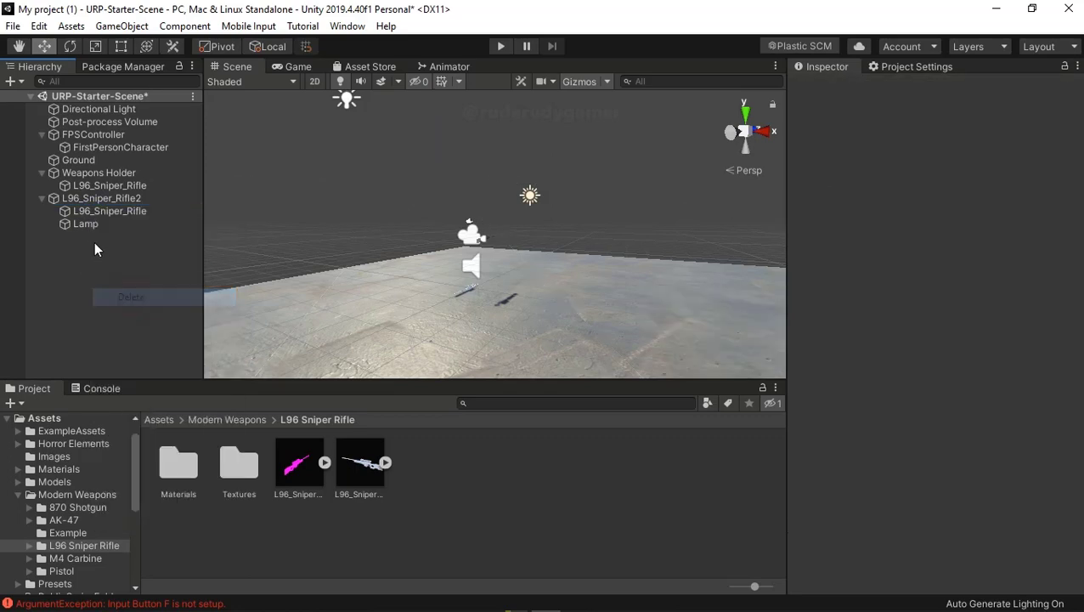
click(88, 224)
right_click(90, 226)
click(130, 314)
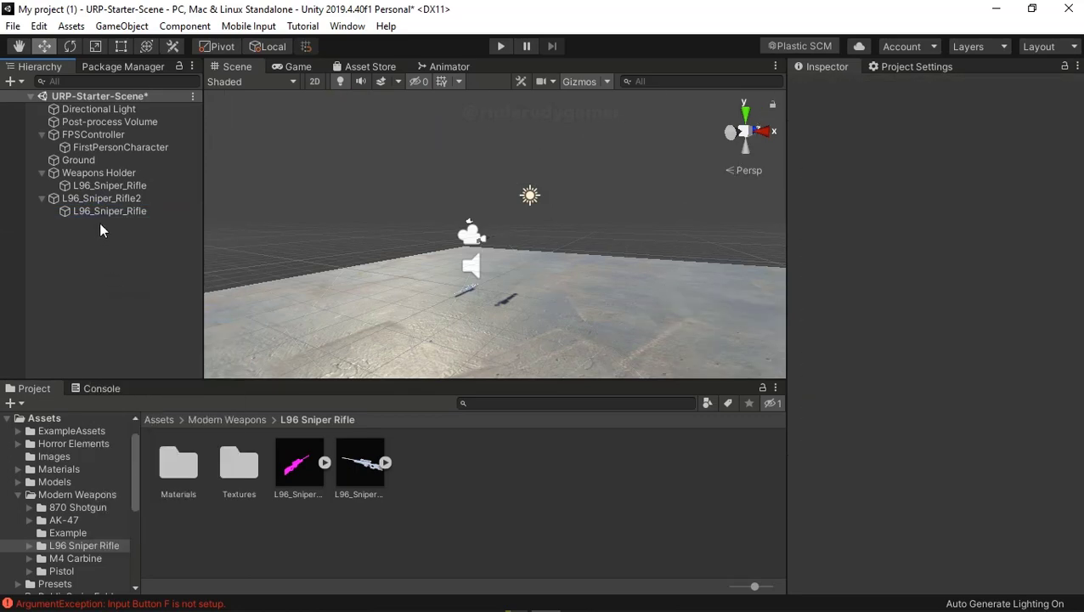
- Frame the inner L96_Sniper_Rifle mesh and centre it in the Scene view
click(98, 211)
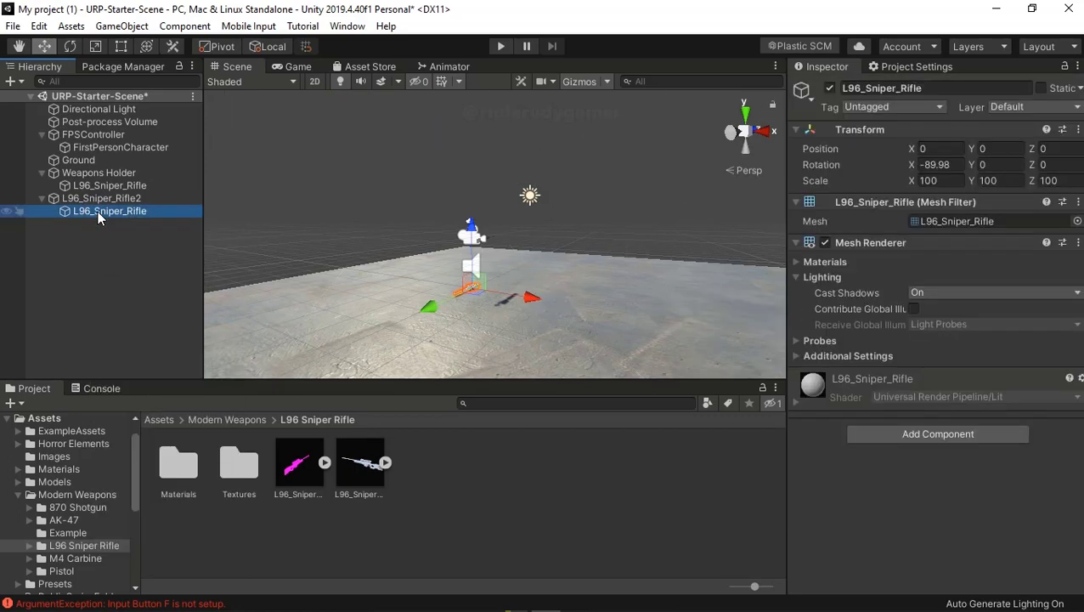
double_click(98, 210)
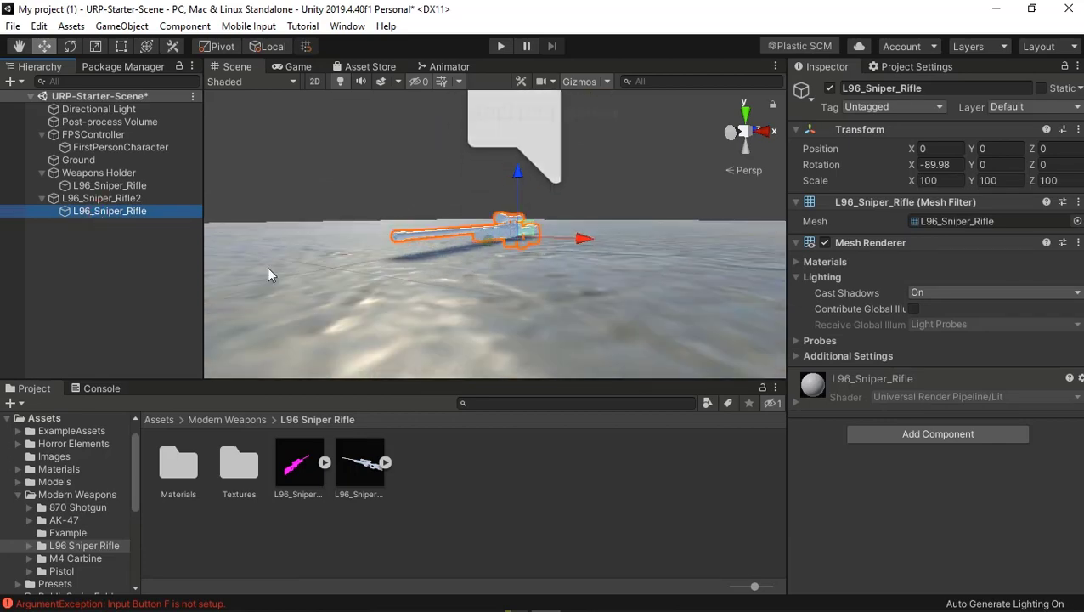
right_drag(473, 306, 413, 302)
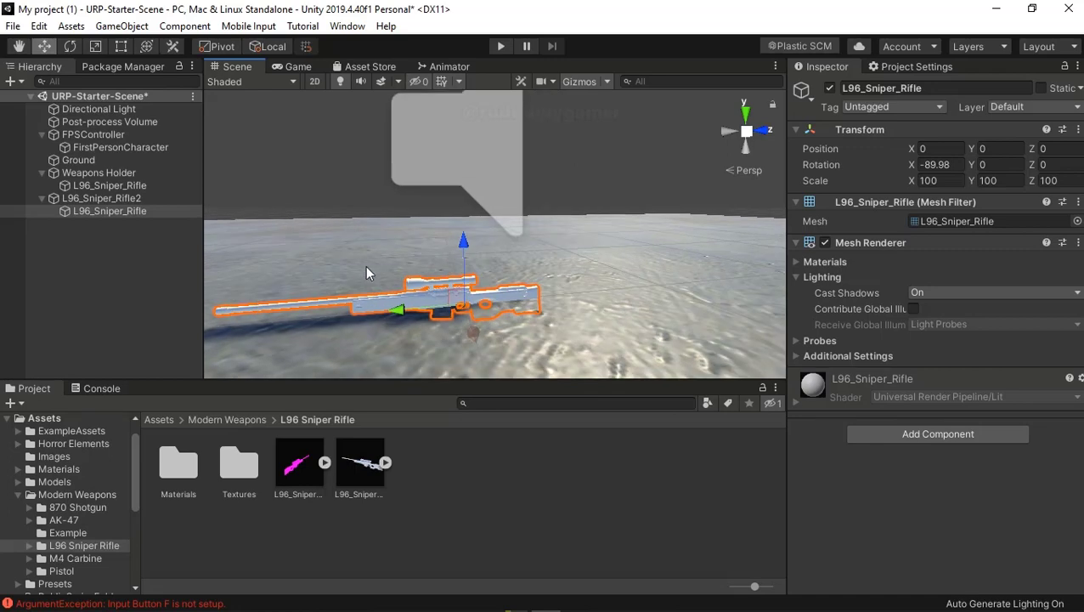
right_drag(412, 303, 373, 261)
scroll(384, 240, up, 5)
scroll(384, 239, down, 1)
middle_drag(384, 240, 404, 256)
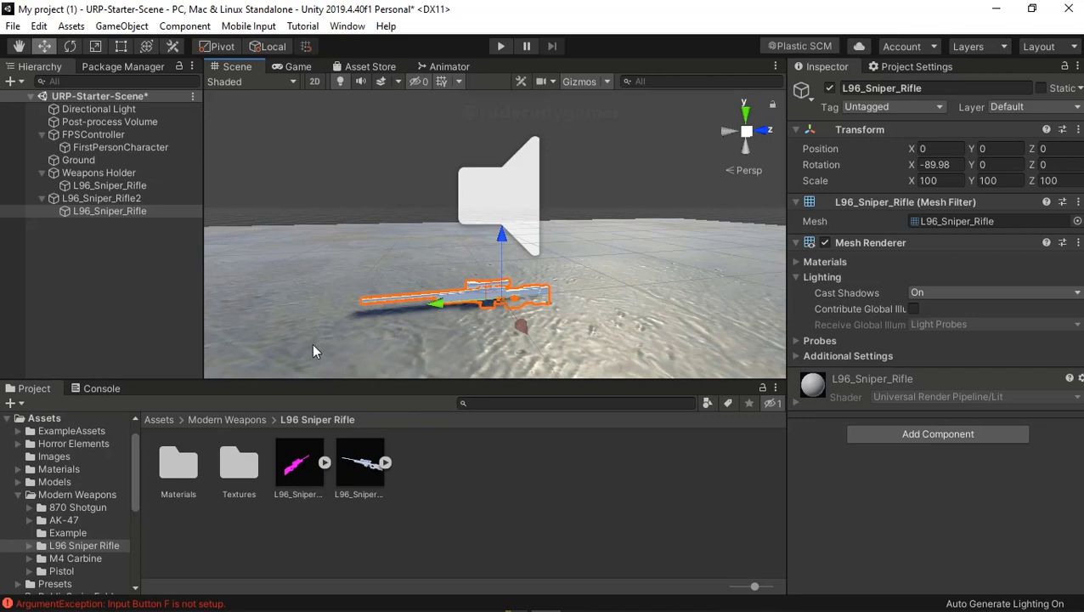
middle_drag(396, 330, 359, 347)
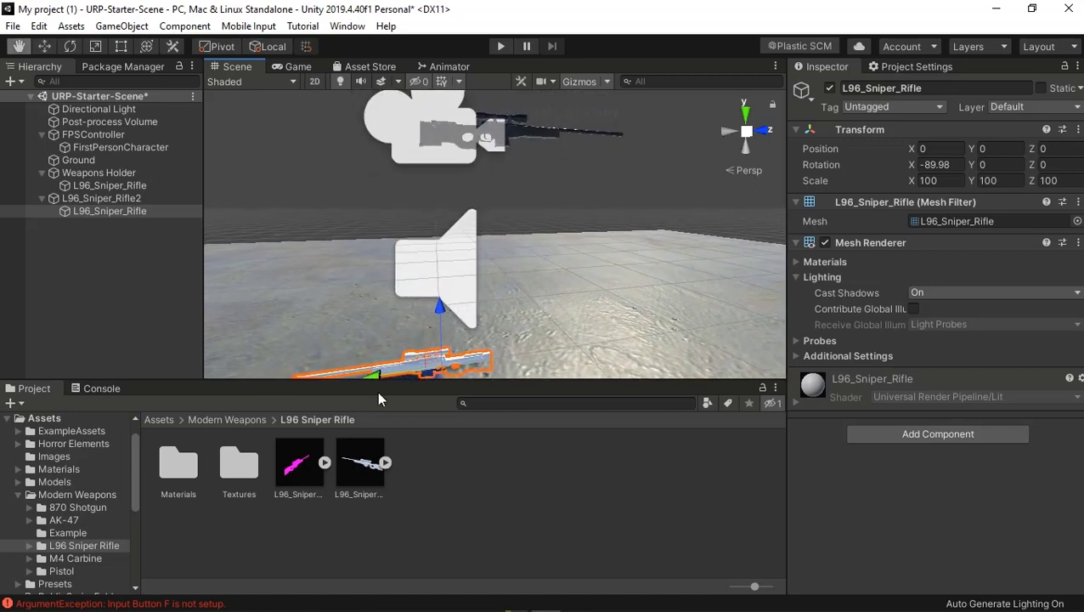
middle_drag(359, 347, 354, 205)
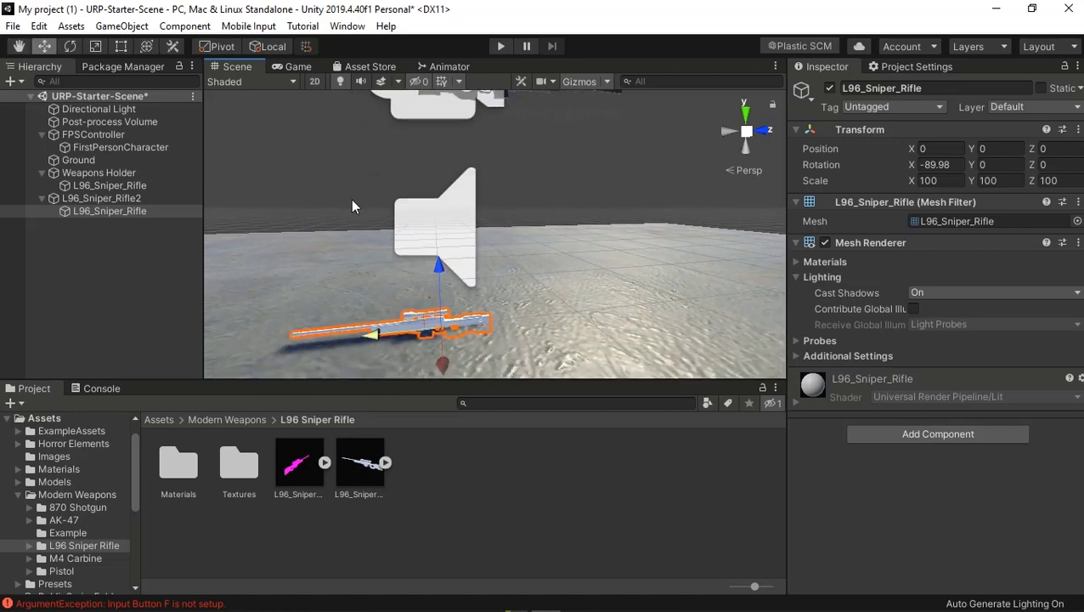
- Change the inner rifle mesh's Rotation X from -89.98 to 0, restoring Pivot and Local
click(217, 48)
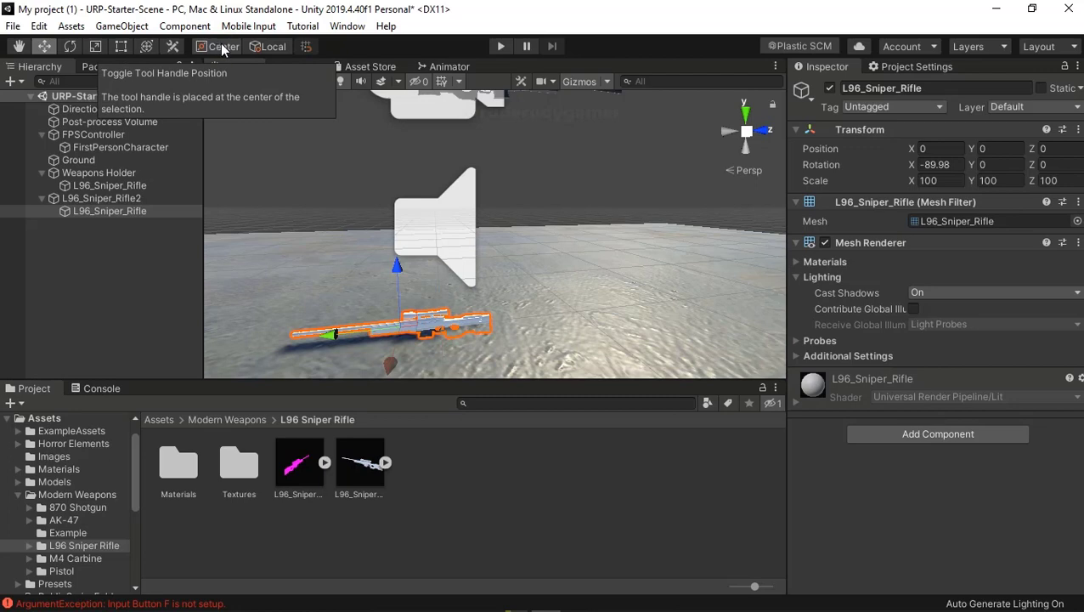
click(270, 47)
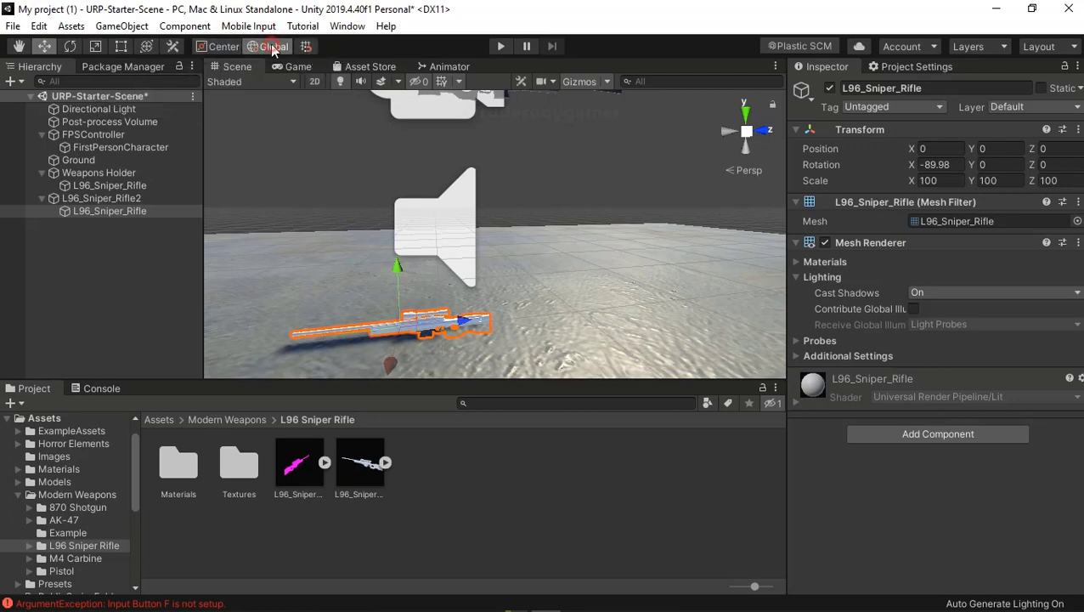
click(272, 47)
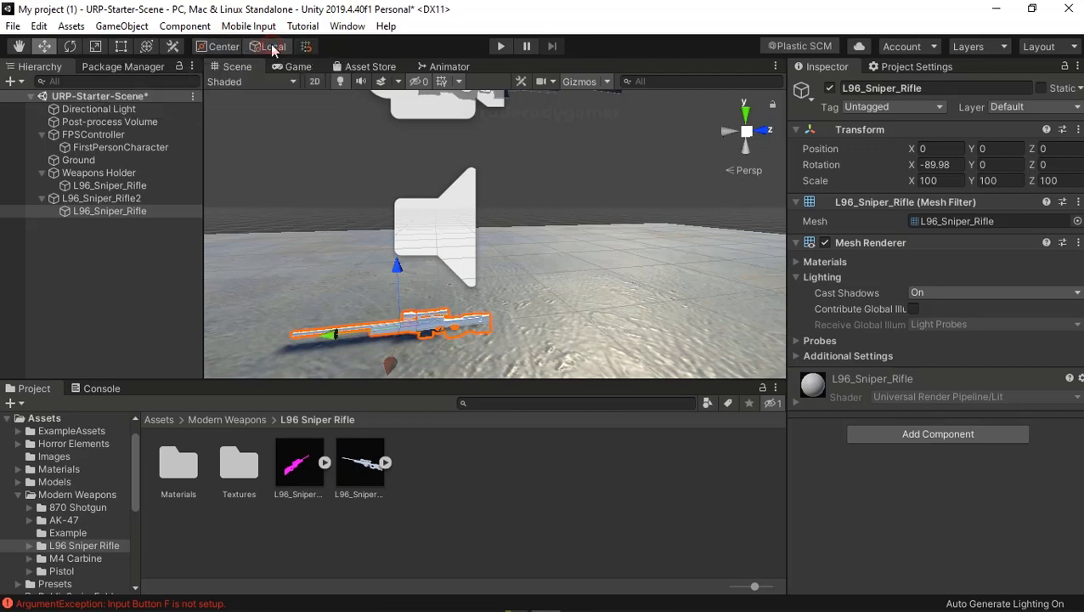
click(272, 48)
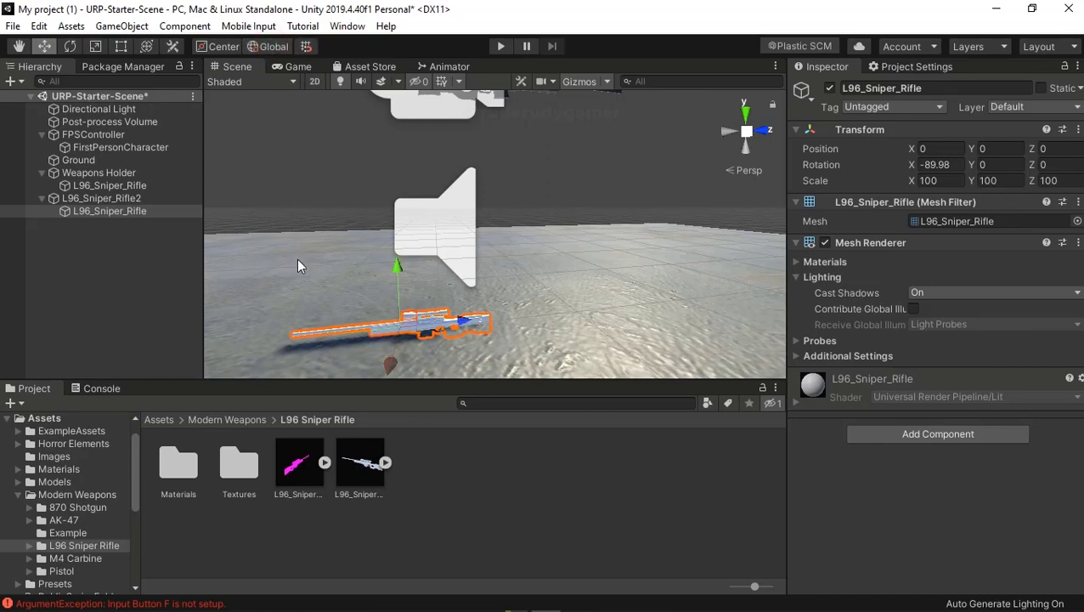
mouse_move(298, 266)
middle_down()
mouse_move(367, 270)
mouse_move(335, 265)
middle_up()
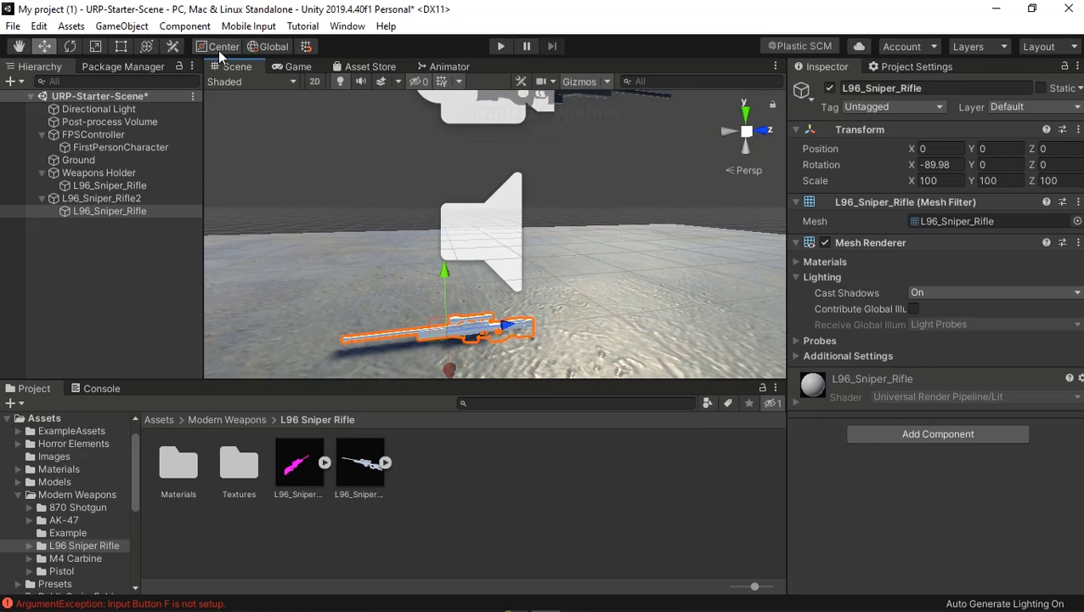
click(938, 165)
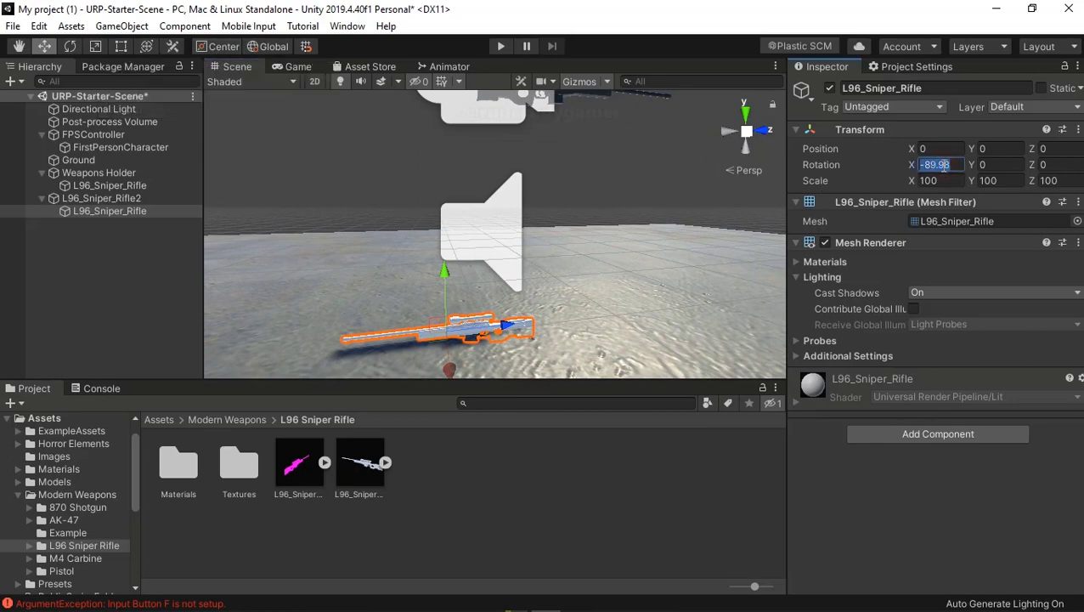
text(0)
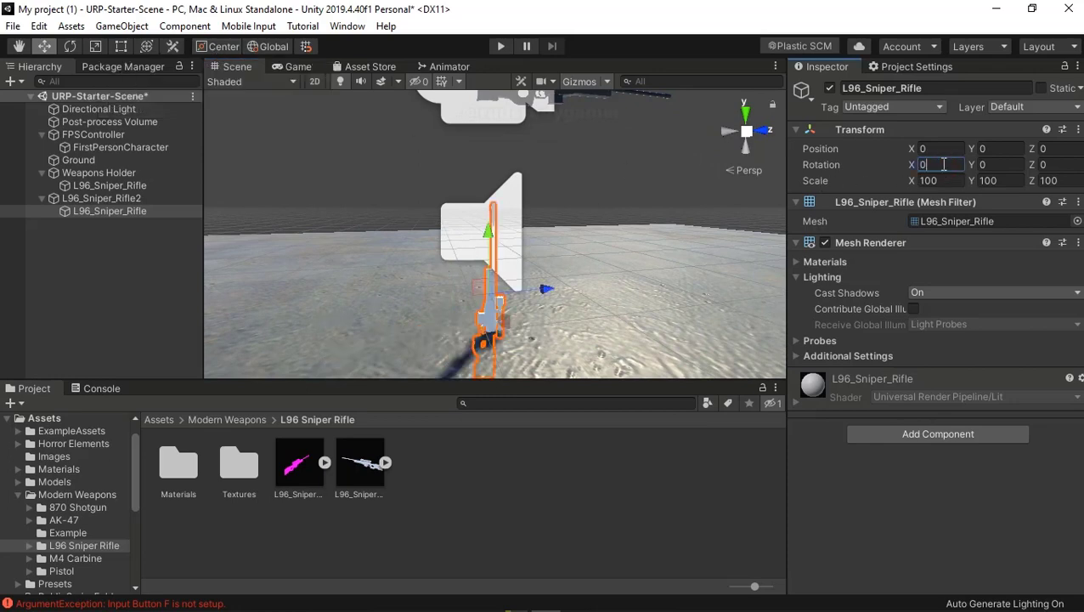
click(220, 47)
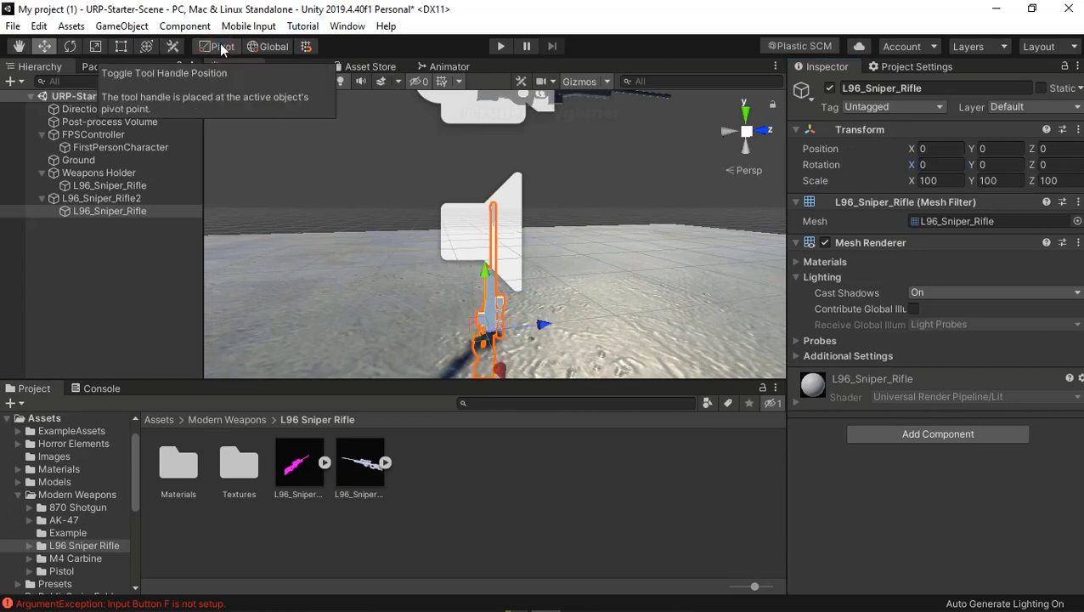
click(270, 48)
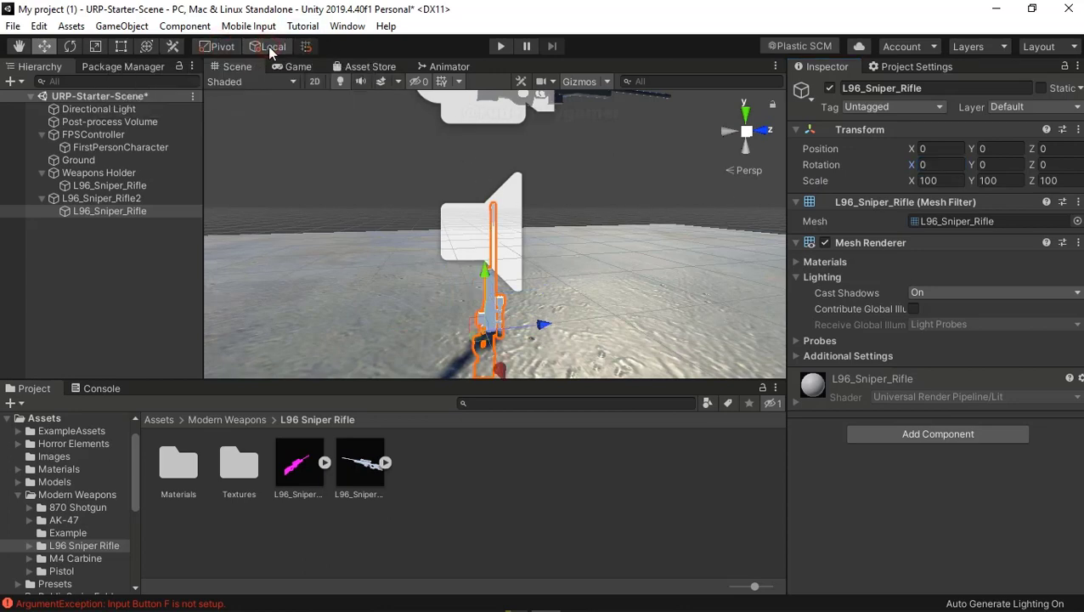
alt+drag(544, 306, 482, 323)
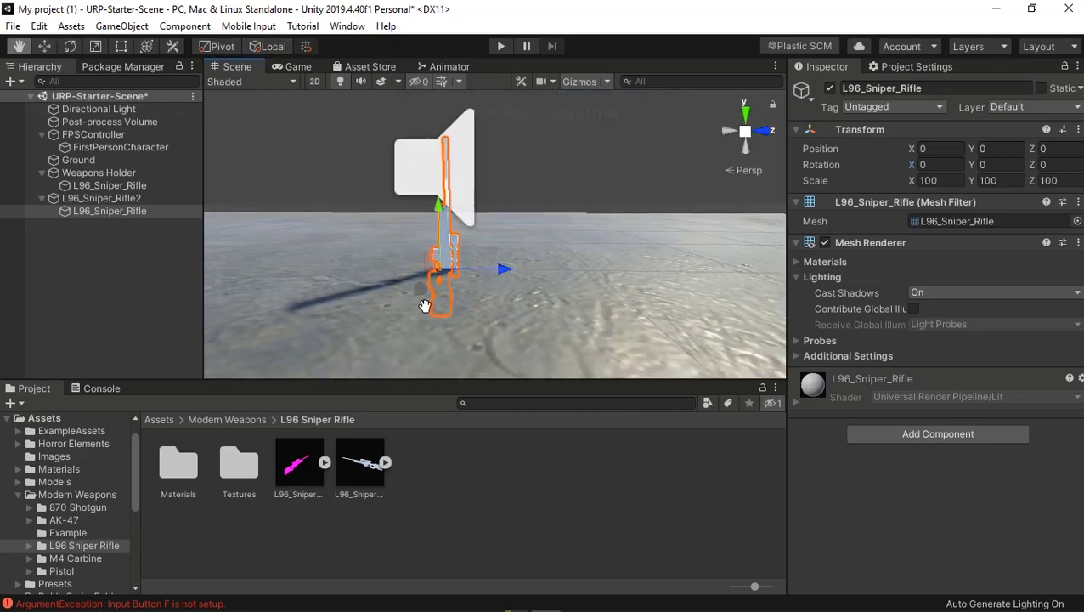
alt+drag(482, 323, 431, 302)
- In Blender, rotate the rifle 85° about X and apply the rotation
click(221, 605)
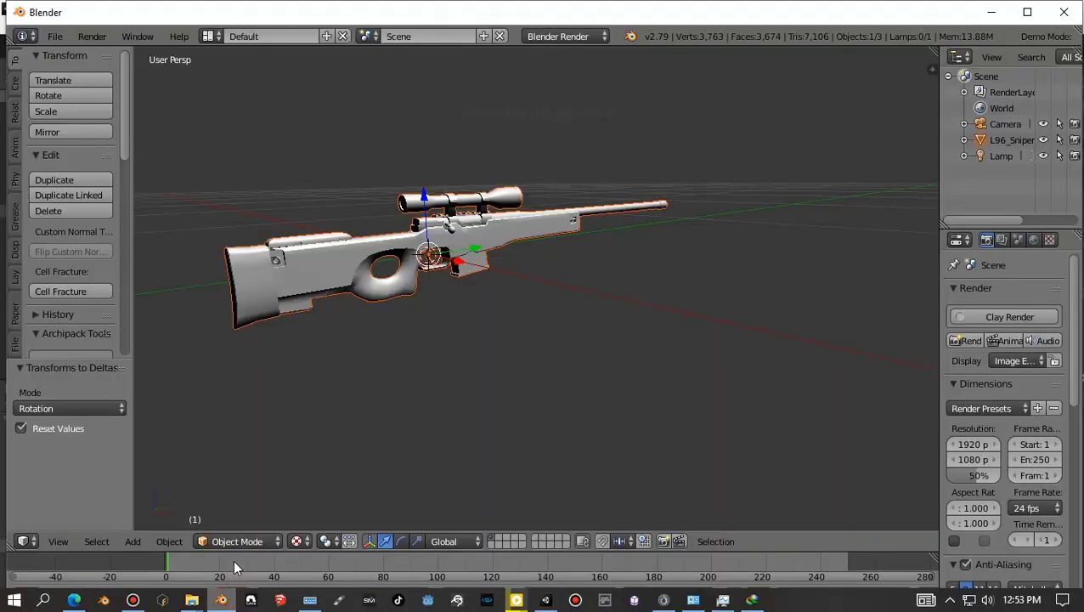
click(54, 36)
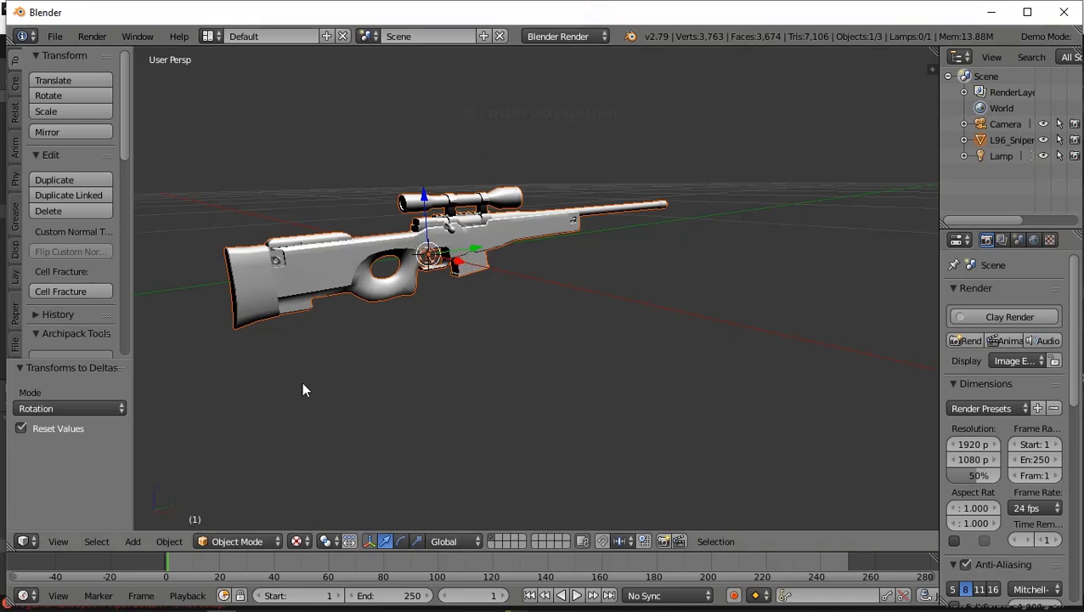
click(401, 541)
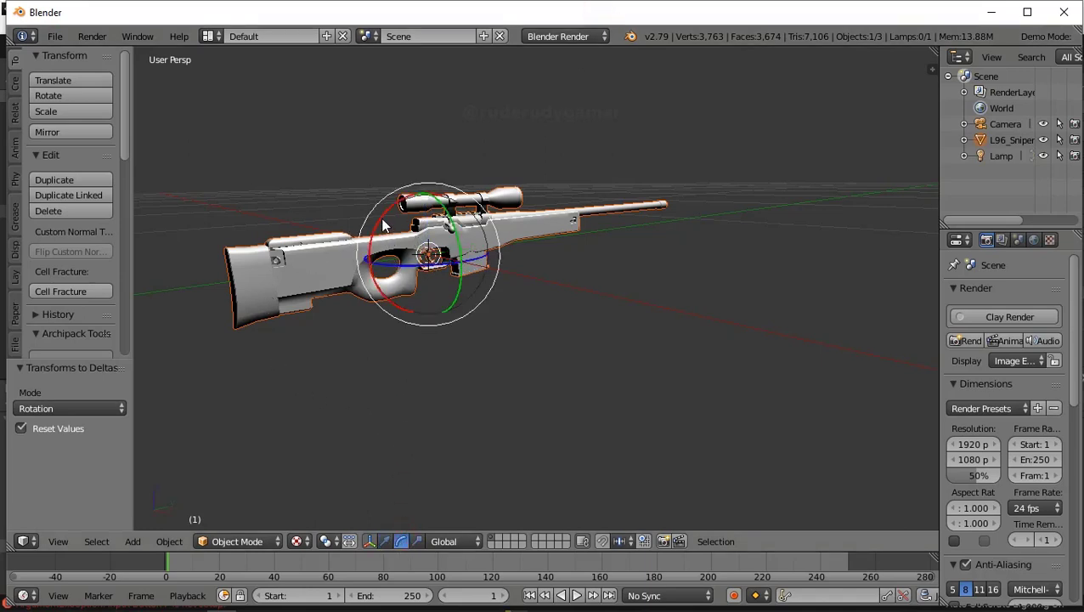
drag(380, 223, 370, 320)
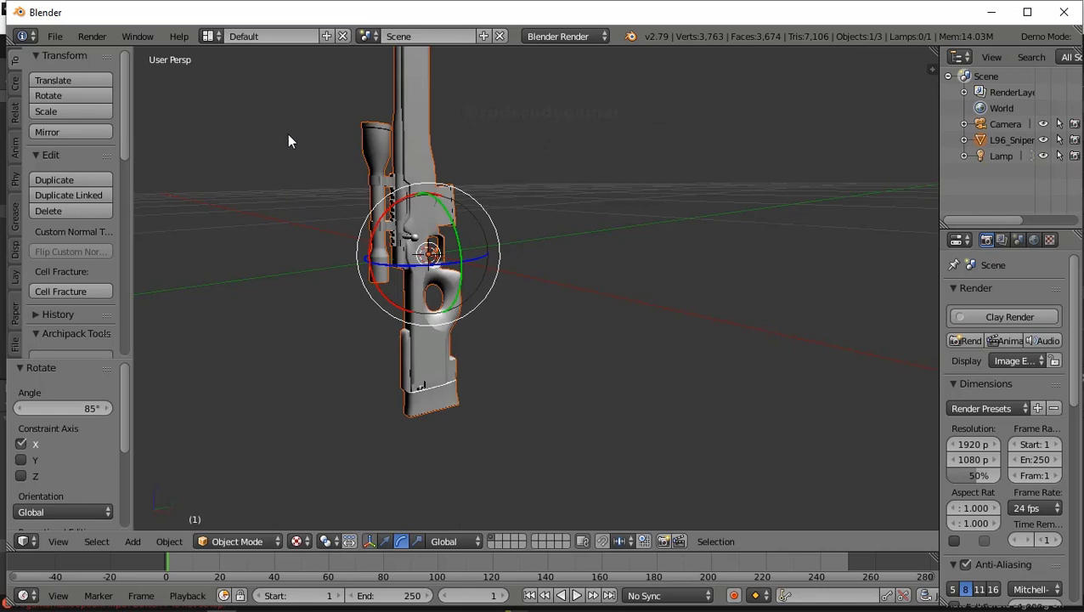
click(159, 542)
mouse_move(204, 419)
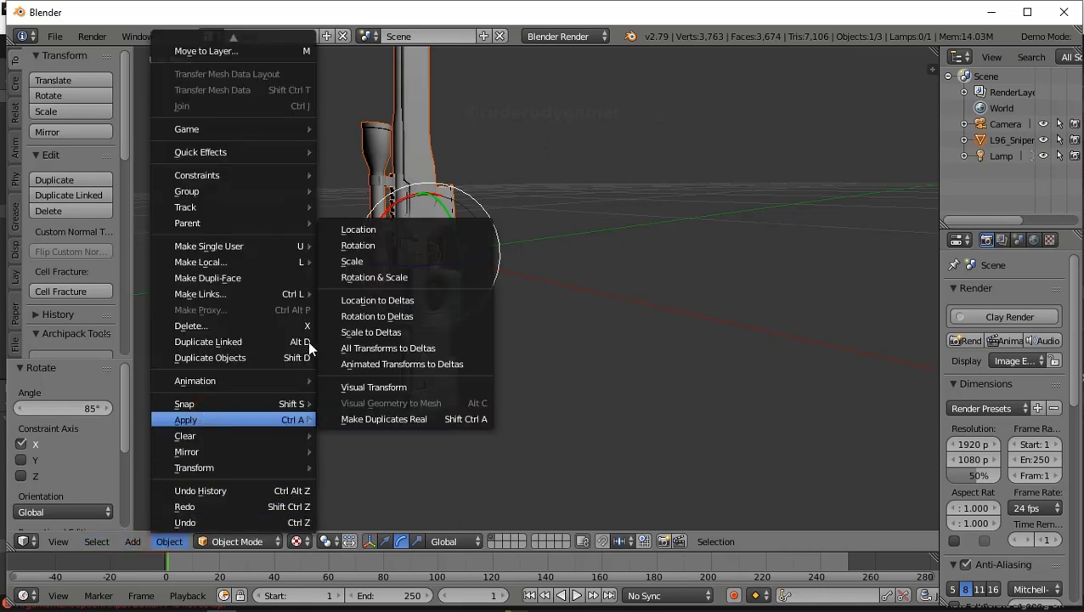
click(355, 247)
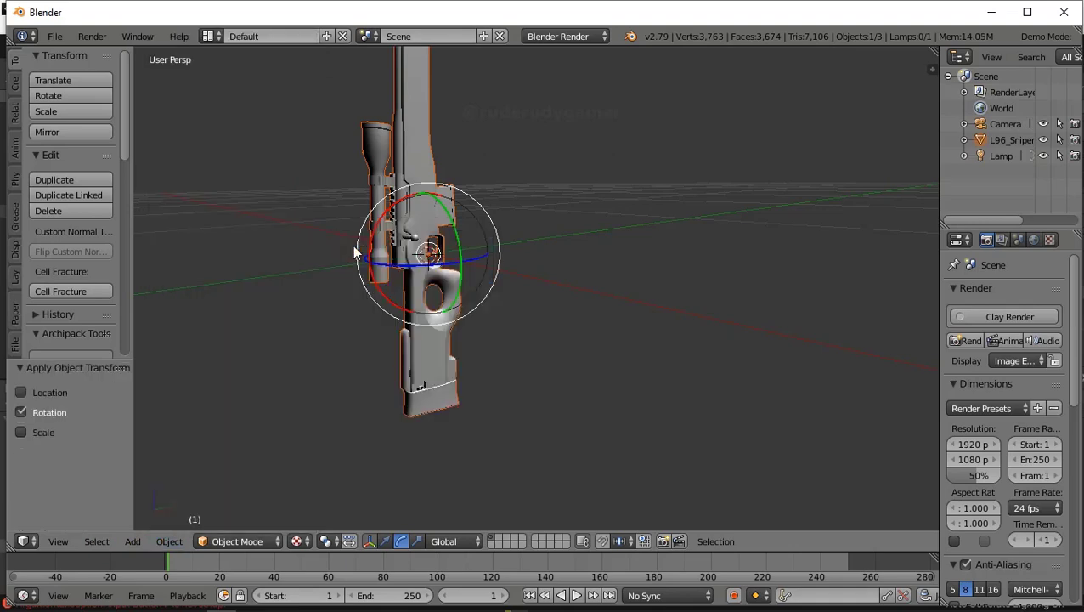
- Re-export the rifle as FBX, overwriting L96_Sniper_Rifle2.fbx
click(56, 36)
mouse_move(85, 394)
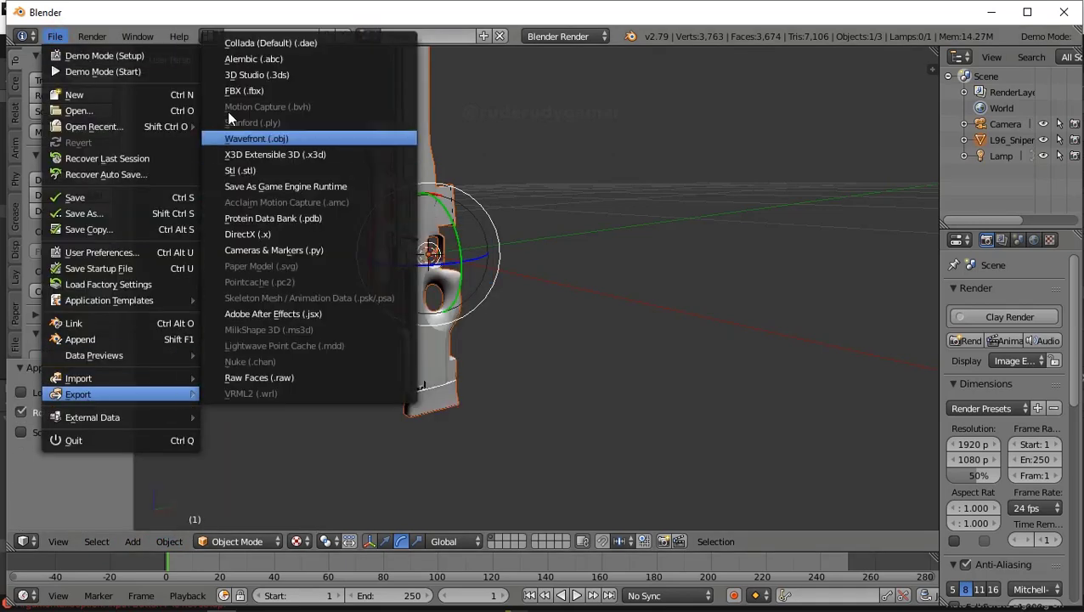
click(260, 88)
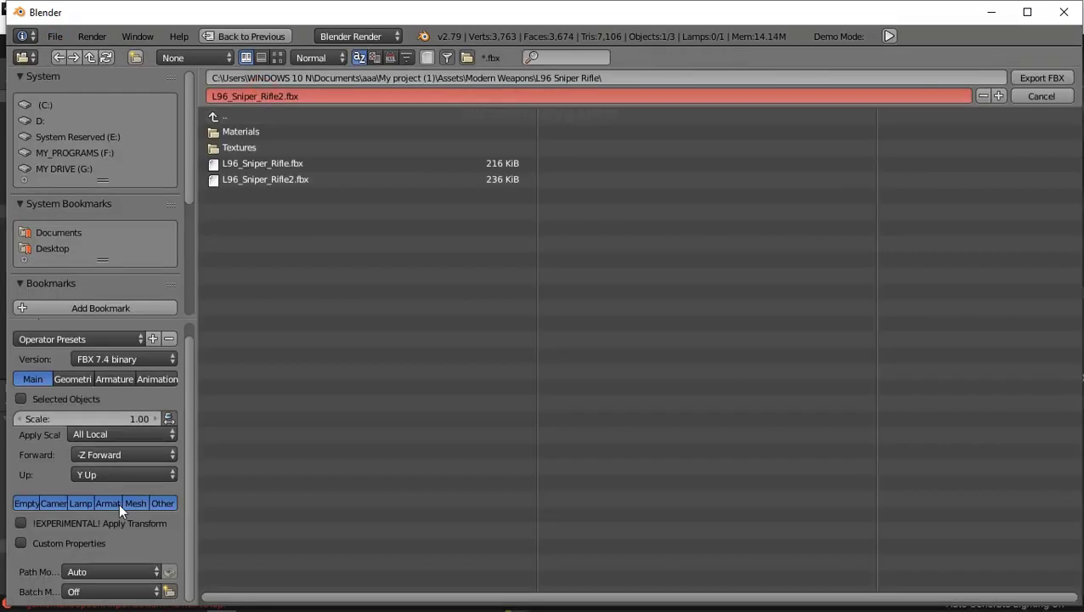
click(244, 184)
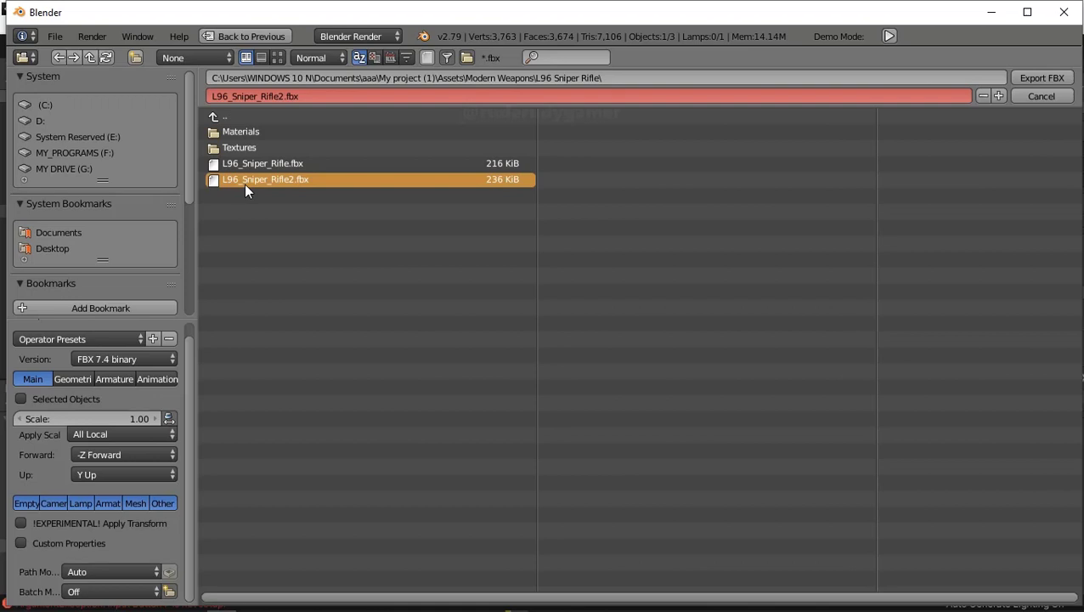
click(1043, 79)
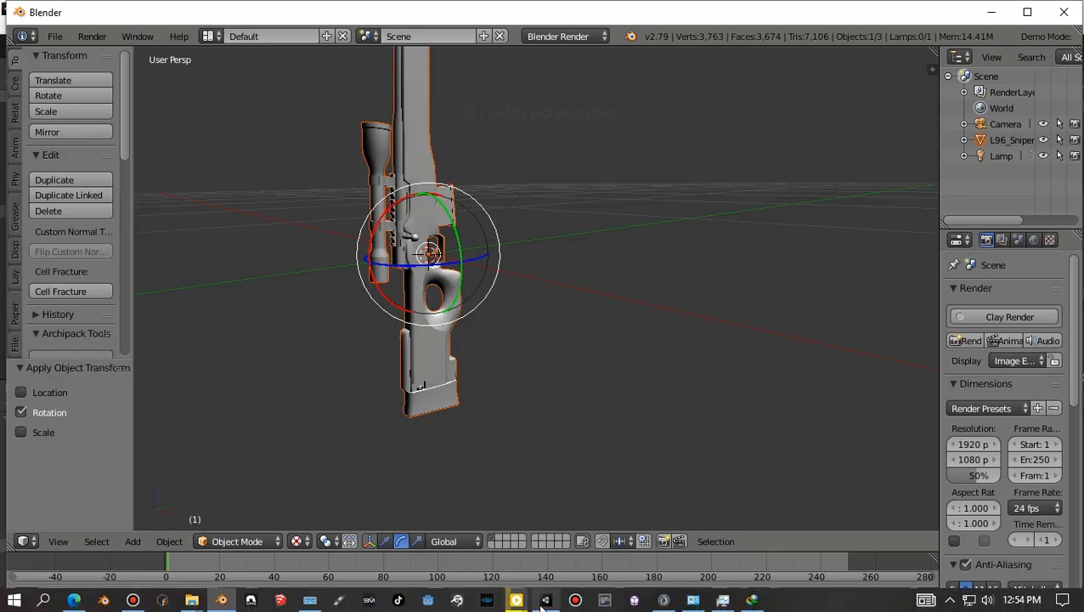
- Inspect the reimported L96_Sniper_Rifle2 lying horizontally in Unity's Scene view, then return to Blender
click(543, 601)
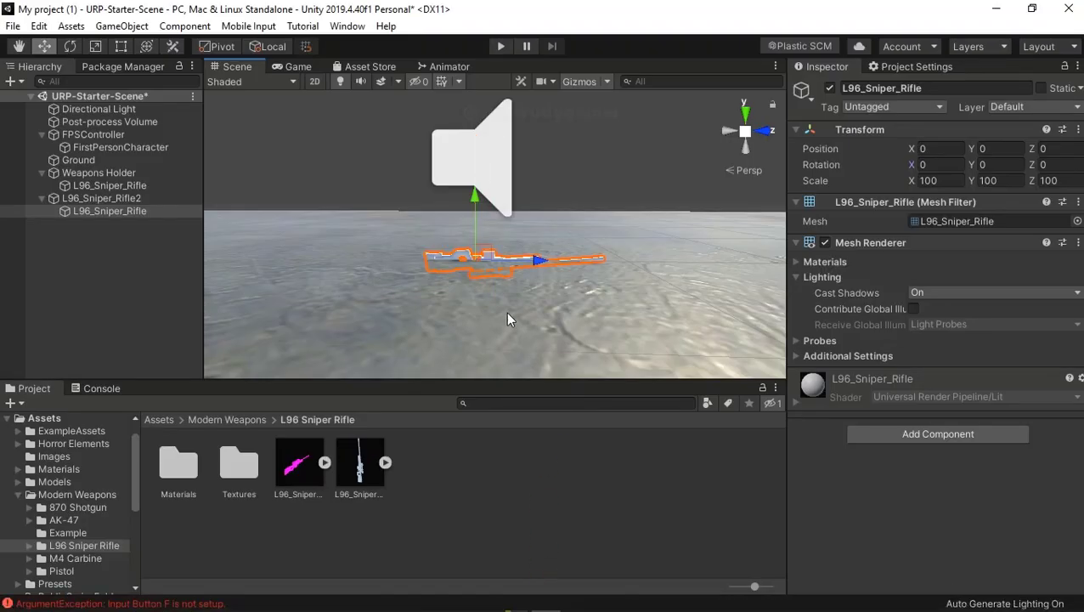
middle_drag(507, 319, 440, 342)
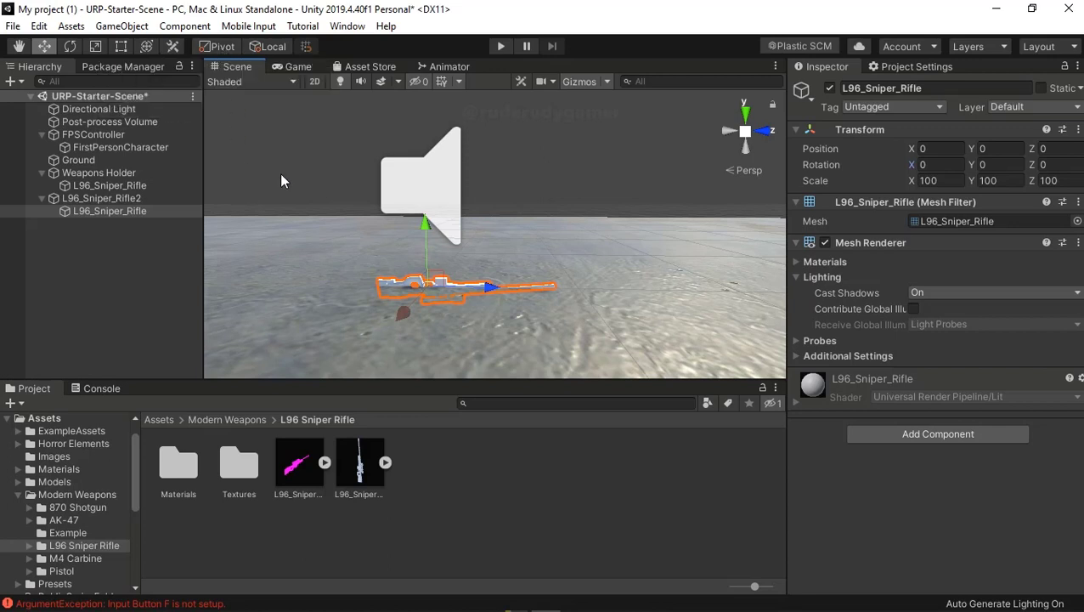
mouse_move(282, 249)
middle_down()
mouse_move(414, 292)
mouse_move(408, 304)
middle_up()
mouse_move(571, 603)
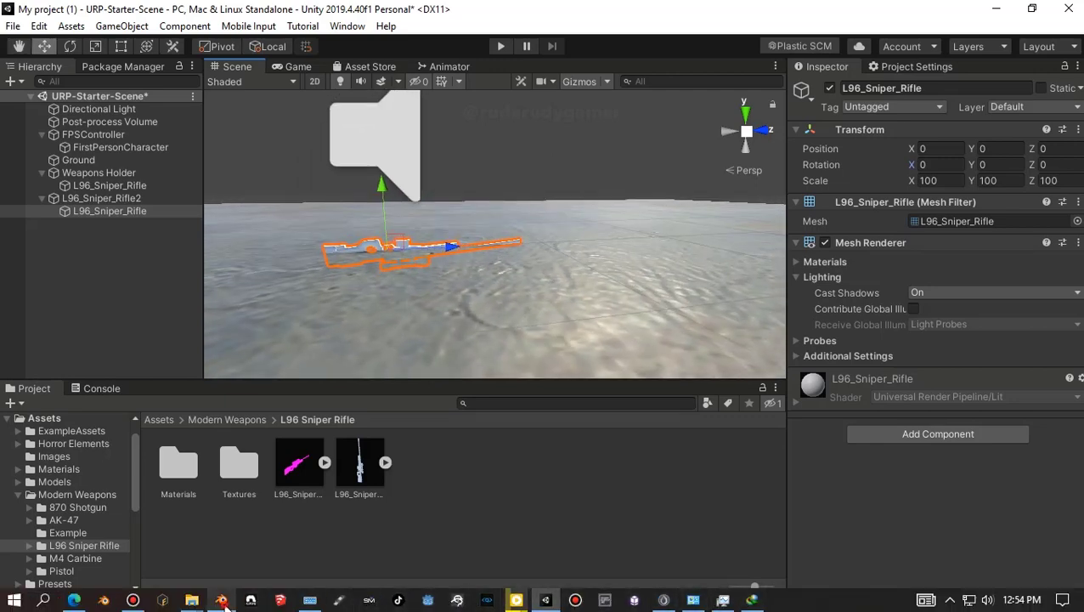
click(222, 601)
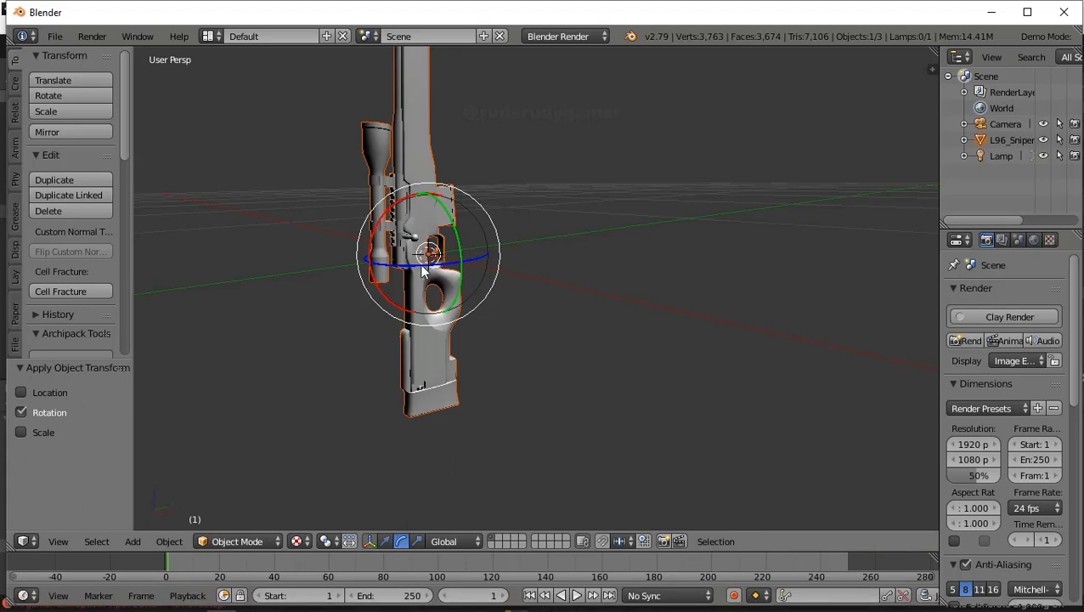
- Rotate the rifle 180° about the vertical Z axis in Blender and apply the rotation
mouse_move(422, 270)
mouse_down()
mouse_move(616, 269)
mouse_move(564, 203)
mouse_move(485, 164)
mouse_up()
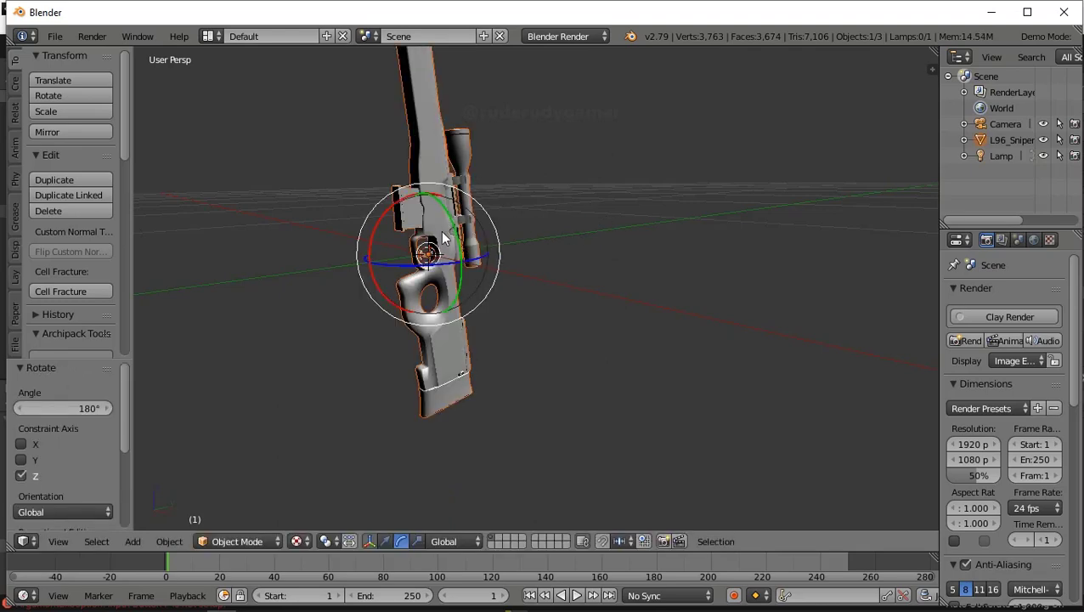
mouse_move(440, 231)
middle_down()
mouse_move(454, 427)
mouse_move(416, 402)
mouse_move(431, 405)
middle_up()
scroll(524, 376, down, 4)
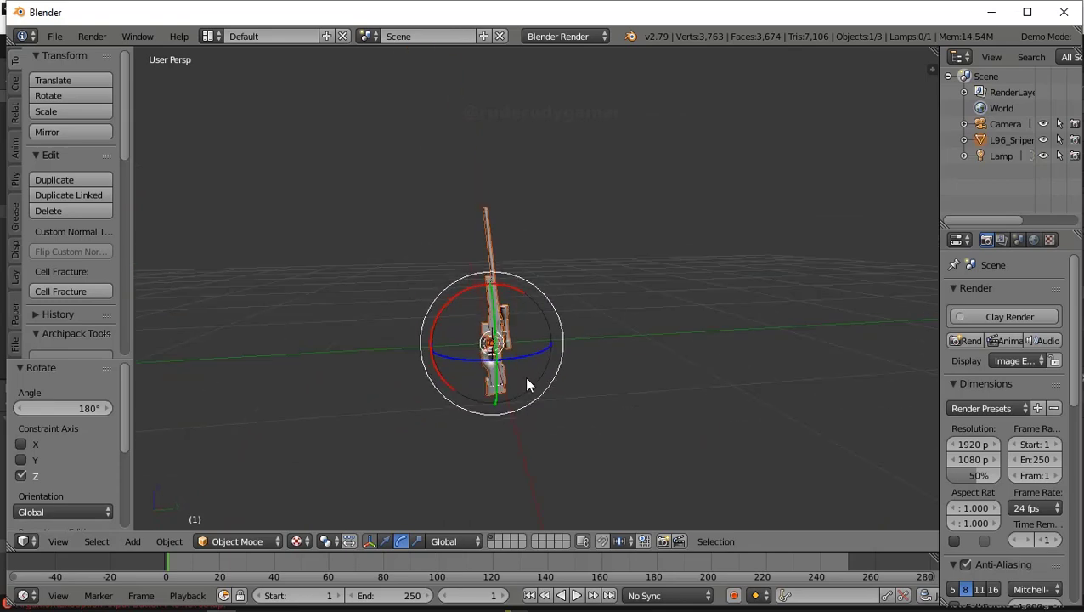
mouse_move(527, 384)
middle_down()
mouse_move(509, 349)
mouse_move(484, 345)
mouse_move(500, 342)
mouse_move(530, 468)
mouse_move(620, 508)
mouse_move(662, 511)
mouse_move(534, 417)
mouse_move(485, 316)
mouse_move(487, 329)
mouse_move(499, 324)
middle_up()
scroll(499, 331, up, 2)
scroll(499, 342, up, 3)
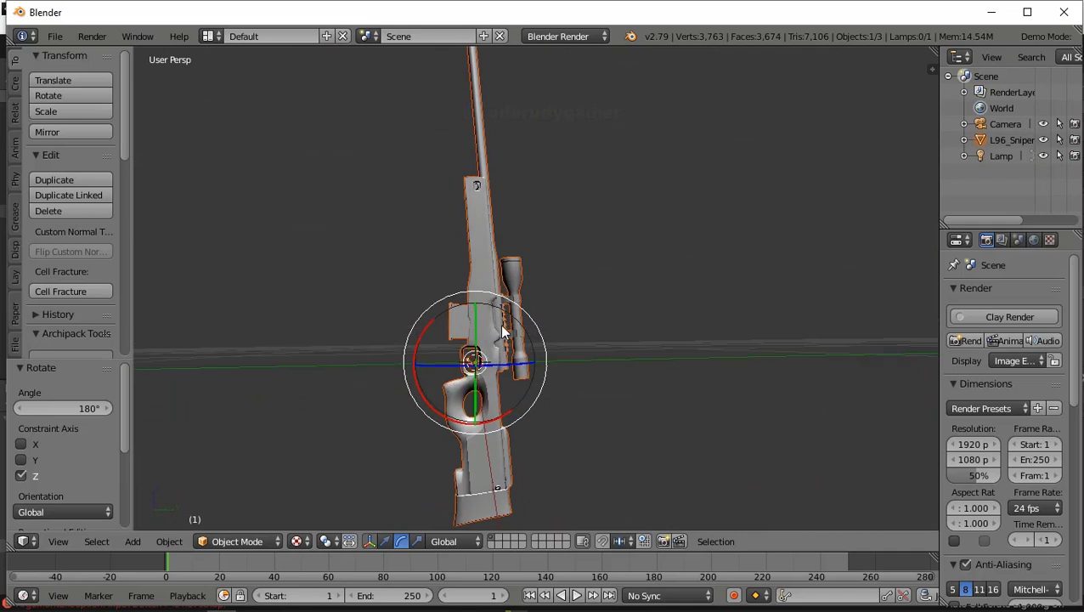
click(169, 541)
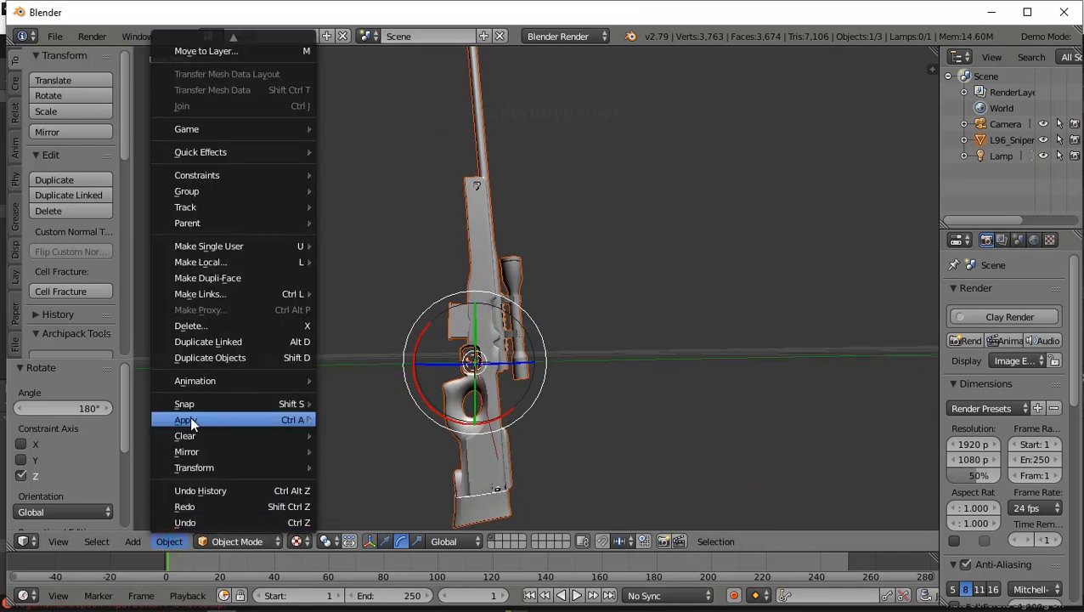
mouse_move(189, 416)
click(368, 249)
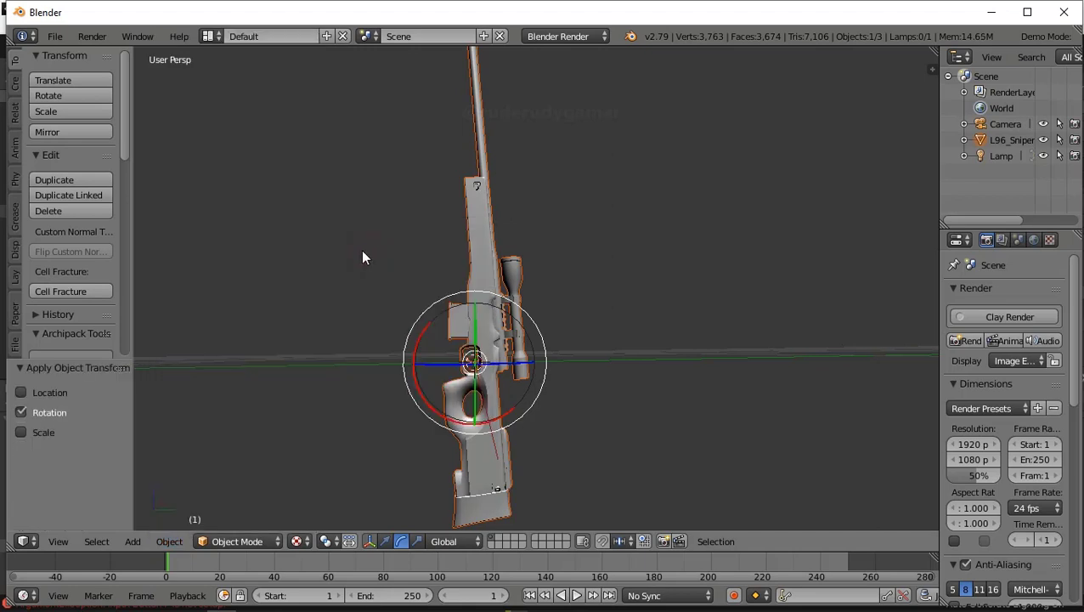
- Export the rifle as FBX over L96_Sniper_Rifle2.fbx and switch to Unity
mouse_move(117, 601)
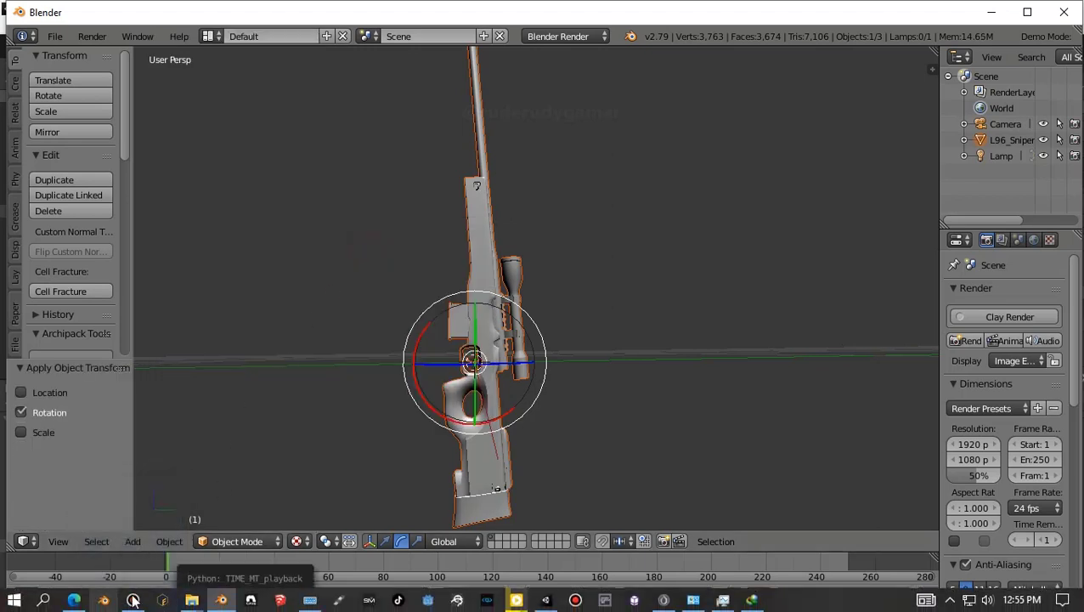
click(55, 35)
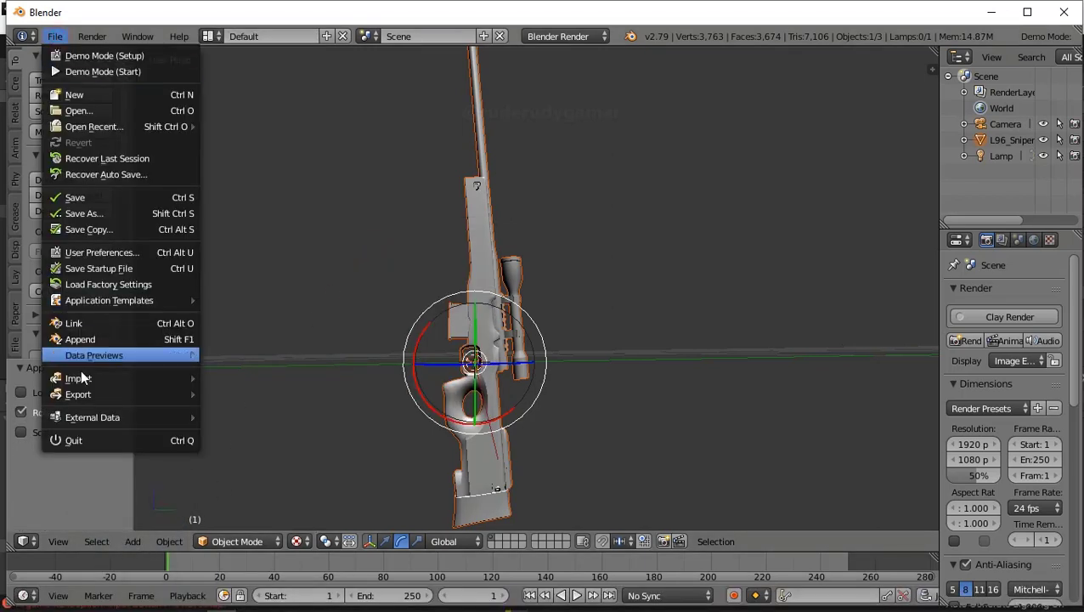
mouse_move(85, 395)
click(240, 92)
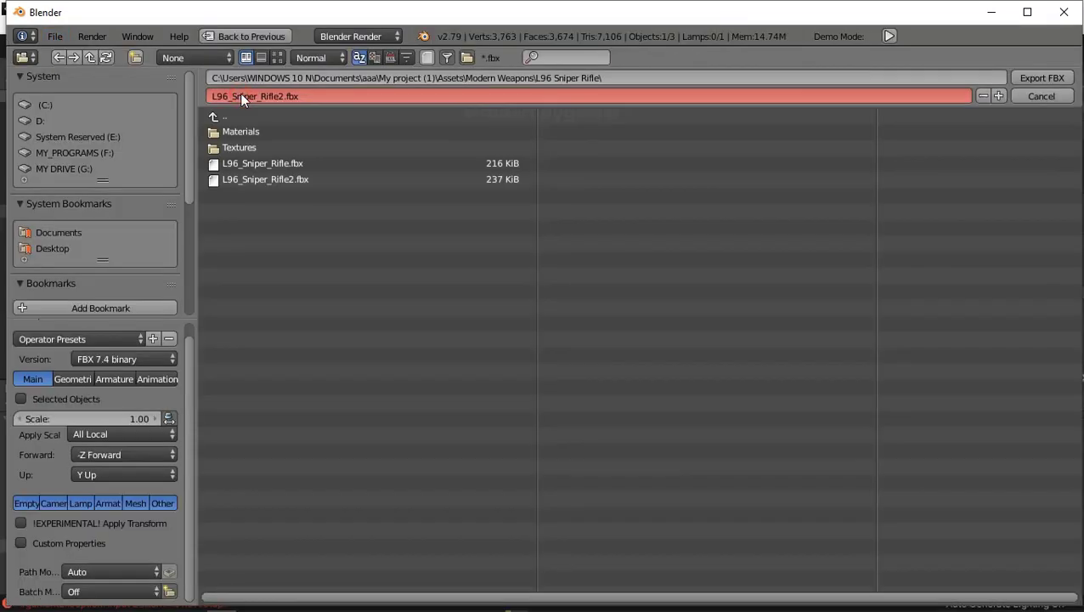
click(308, 179)
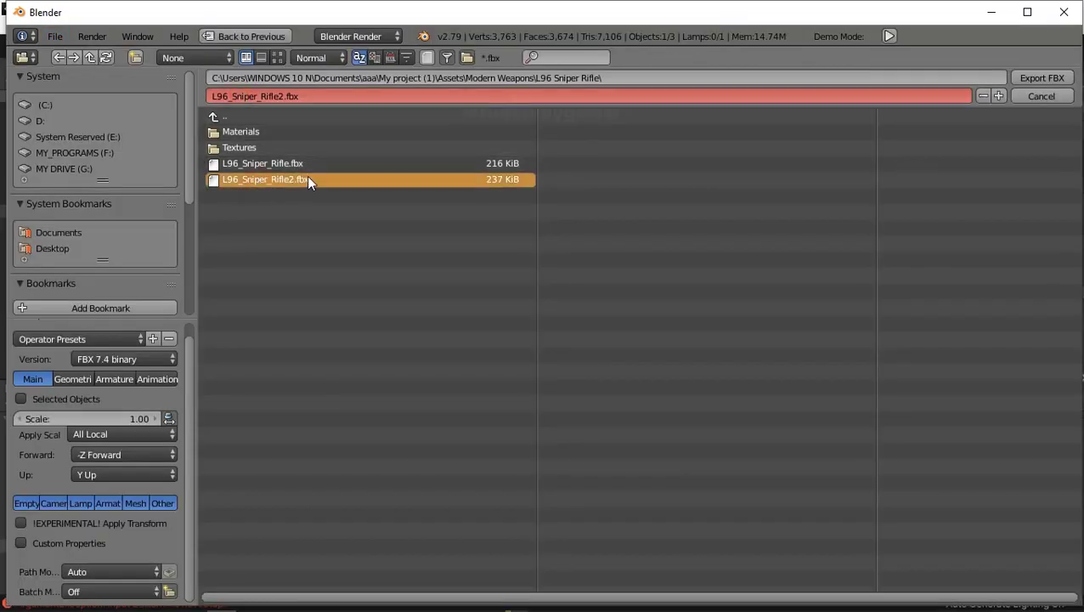
click(1051, 78)
mouse_move(387, 607)
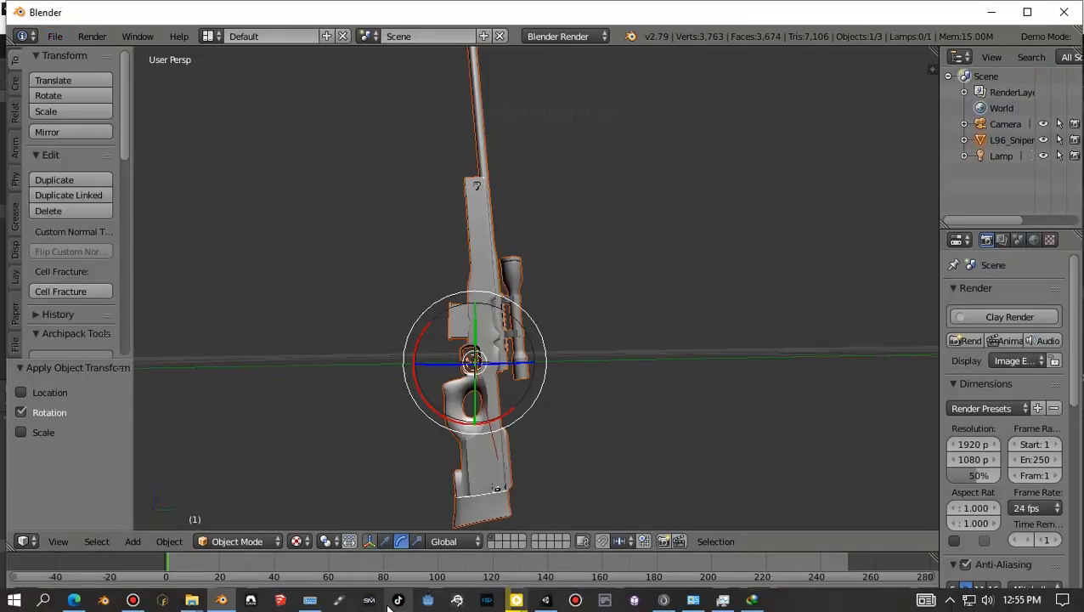
click(545, 600)
- Replace the old rifle under Weapons Holder with the updated L96_Sniper_Rifle and delete the empty L96_Sniper_Rifle2
key(f)
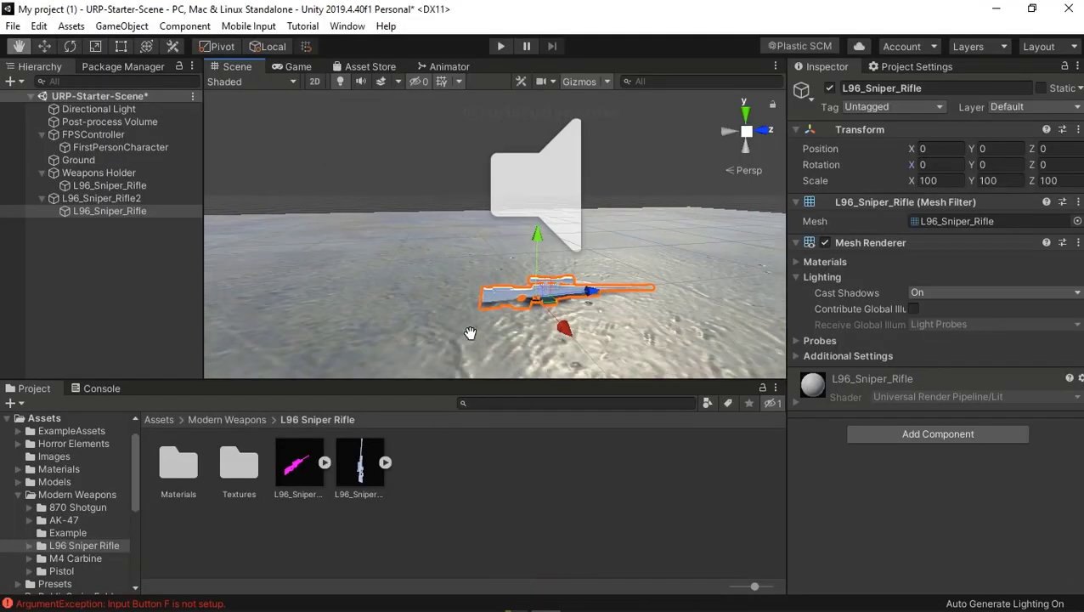
scroll(446, 304, up, 2)
scroll(446, 304, up, 2)
scroll(446, 304, down, 4)
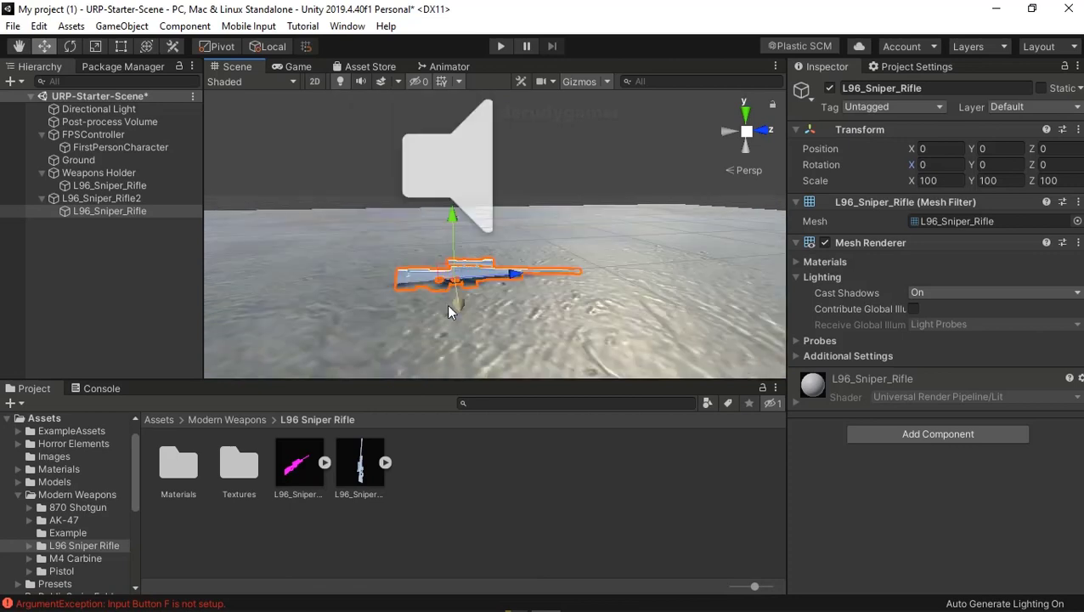
click(123, 186)
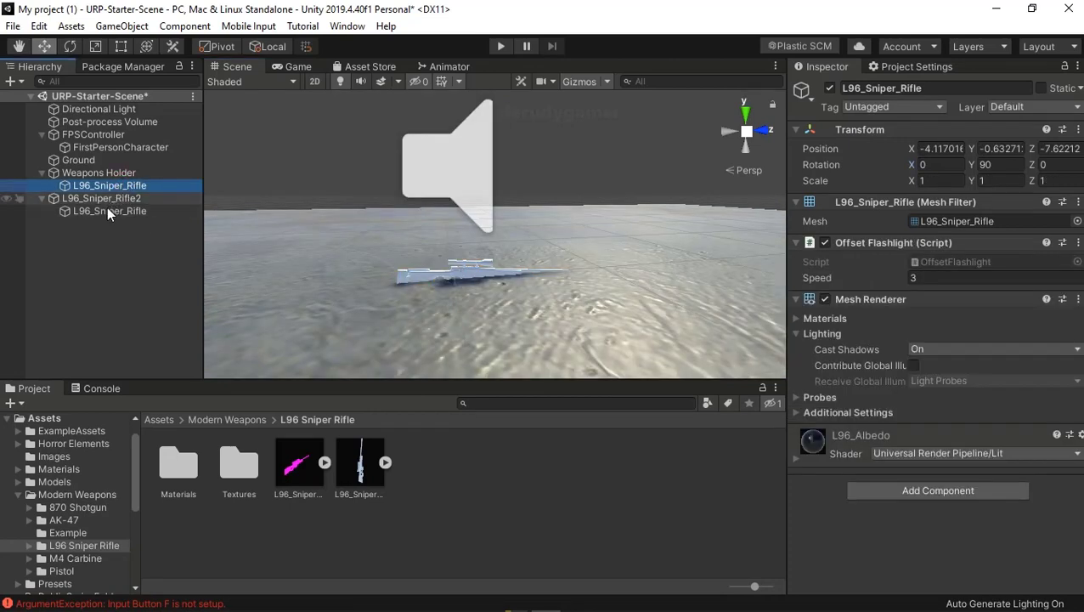
right_click(107, 186)
click(157, 271)
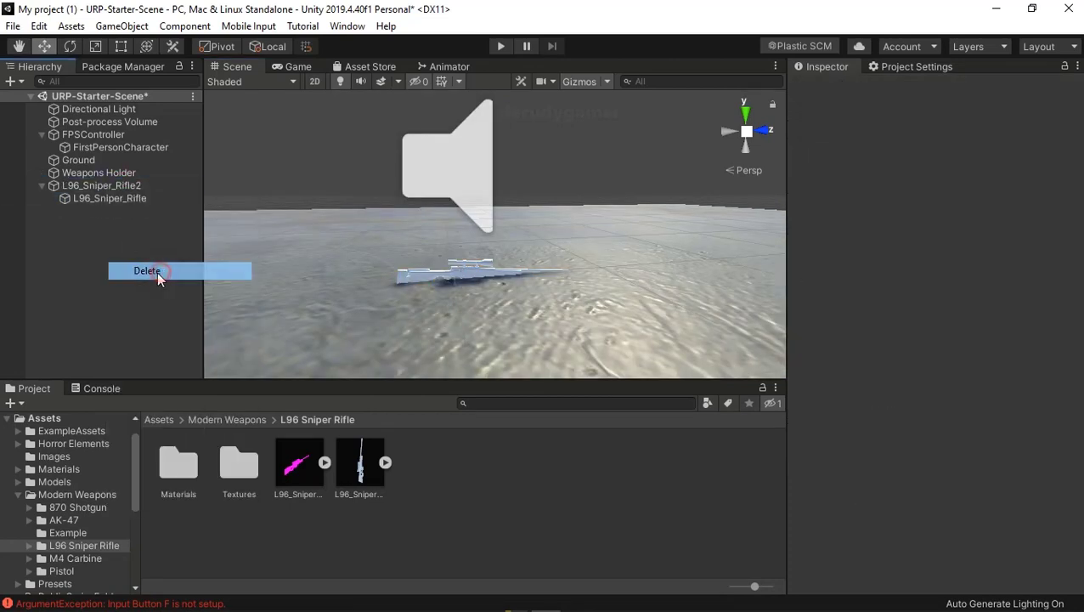
drag(98, 201, 98, 176)
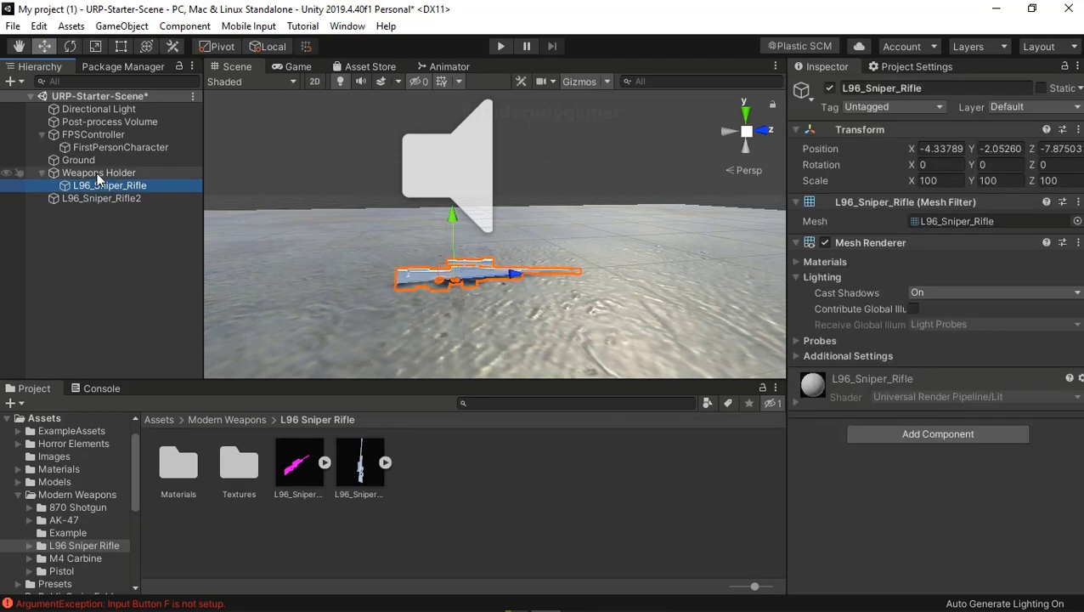
right_click(95, 202)
click(137, 284)
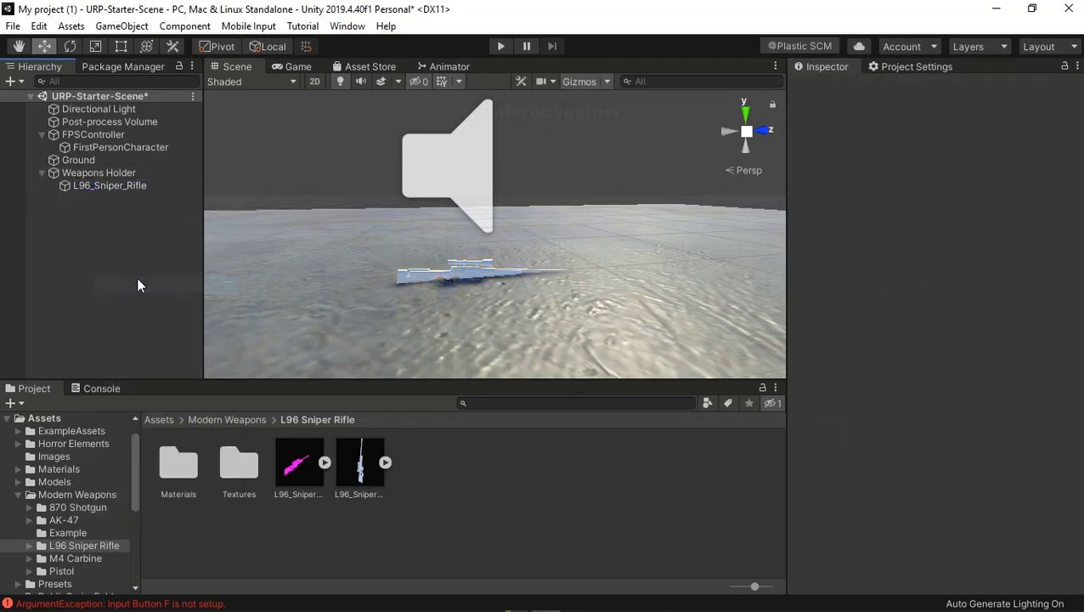
- Raise L96_Sniper_Rifle so its Position Y changes from -2.05260 to -1.244
click(107, 184)
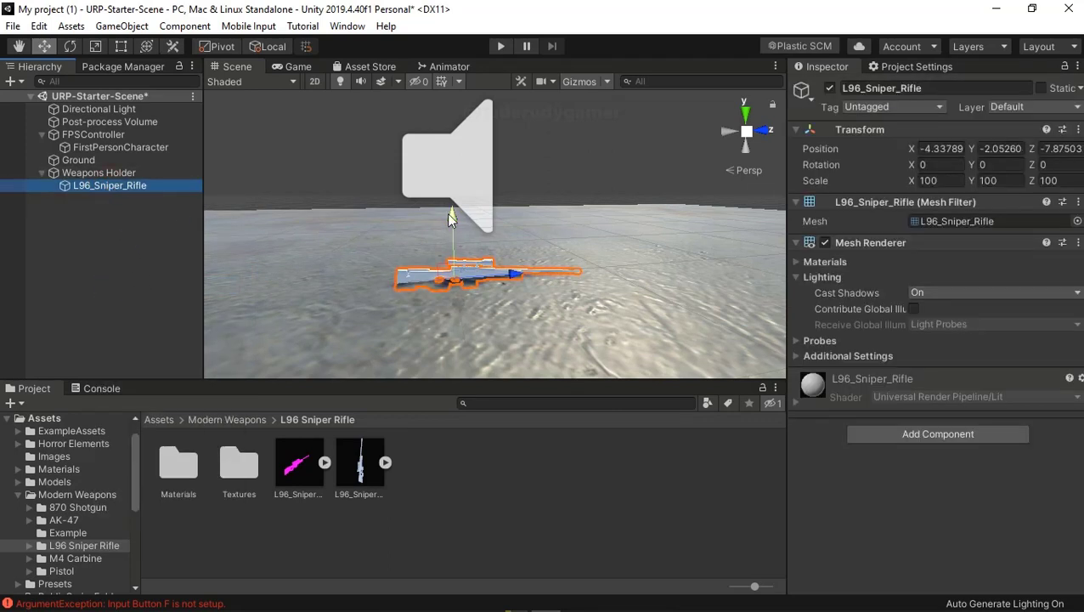
drag(450, 193, 450, 110)
middle_drag(496, 218, 469, 311)
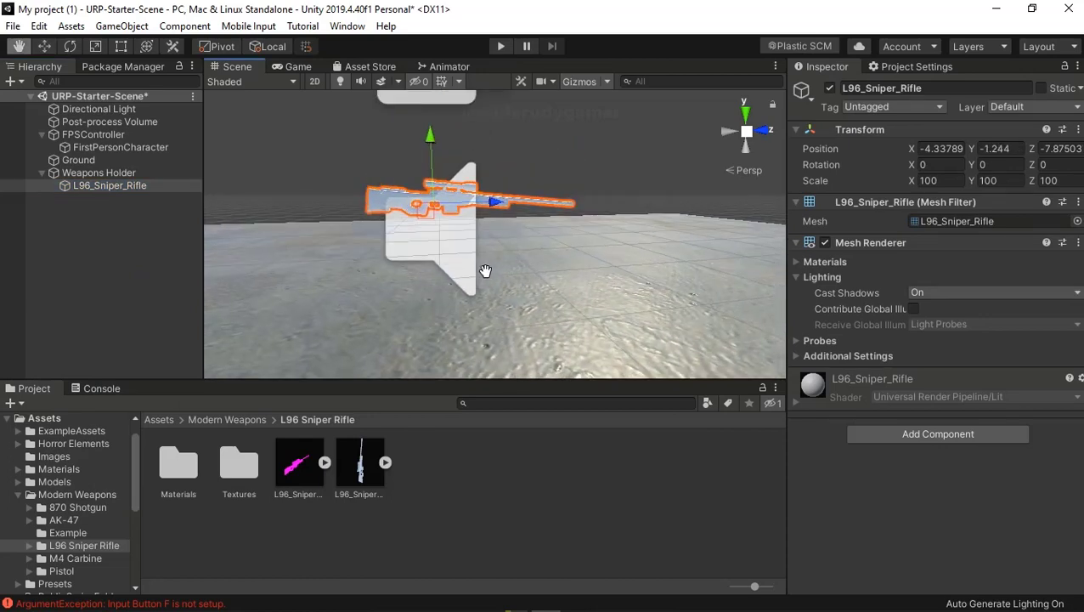
right_drag(469, 311, 497, 343)
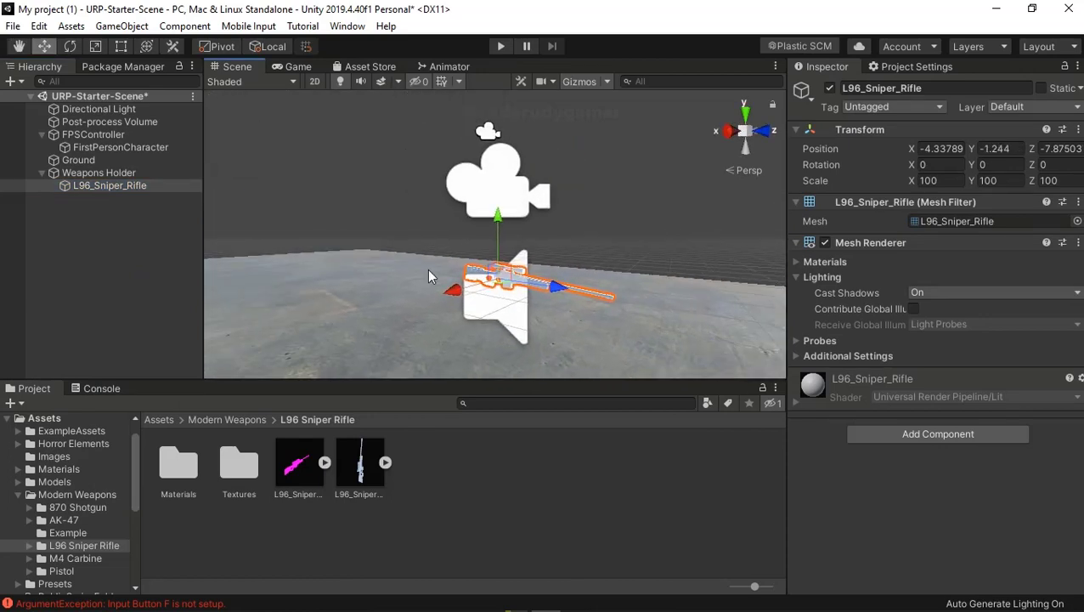
scroll(497, 343, down, 3)
right_drag(497, 353, 488, 308)
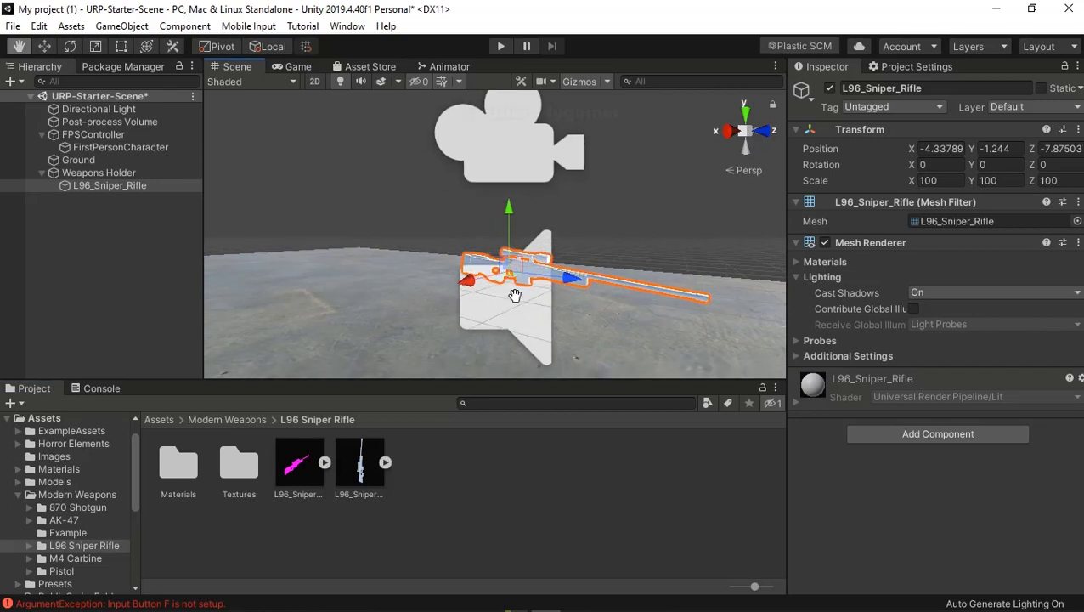
click(449, 304)
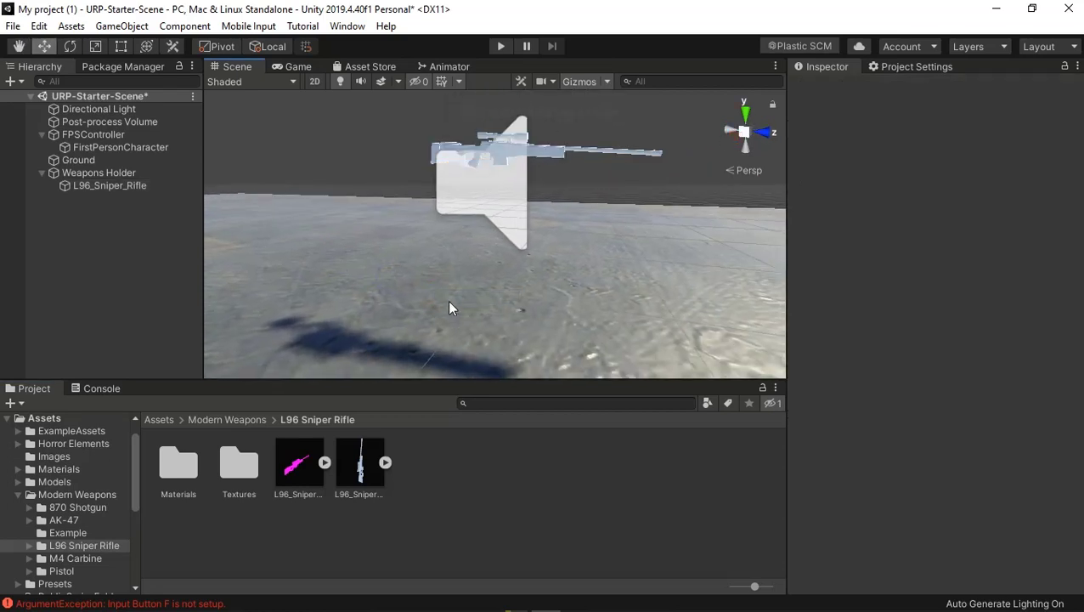
click(88, 189)
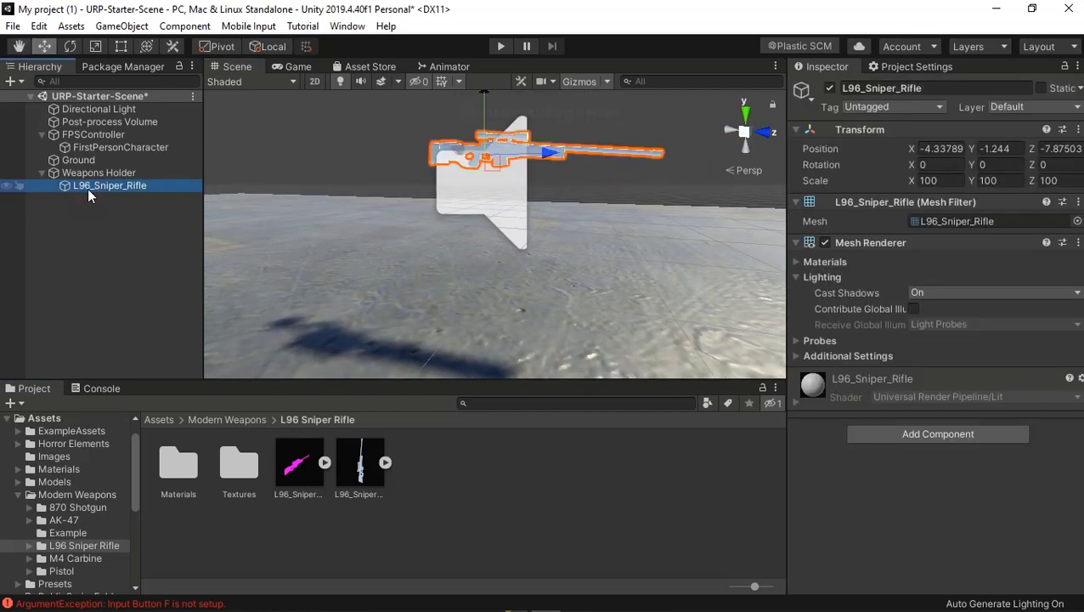
mouse_move(480, 274)
right_down()
mouse_move(460, 318)
mouse_move(554, 278)
right_up()
key(f)
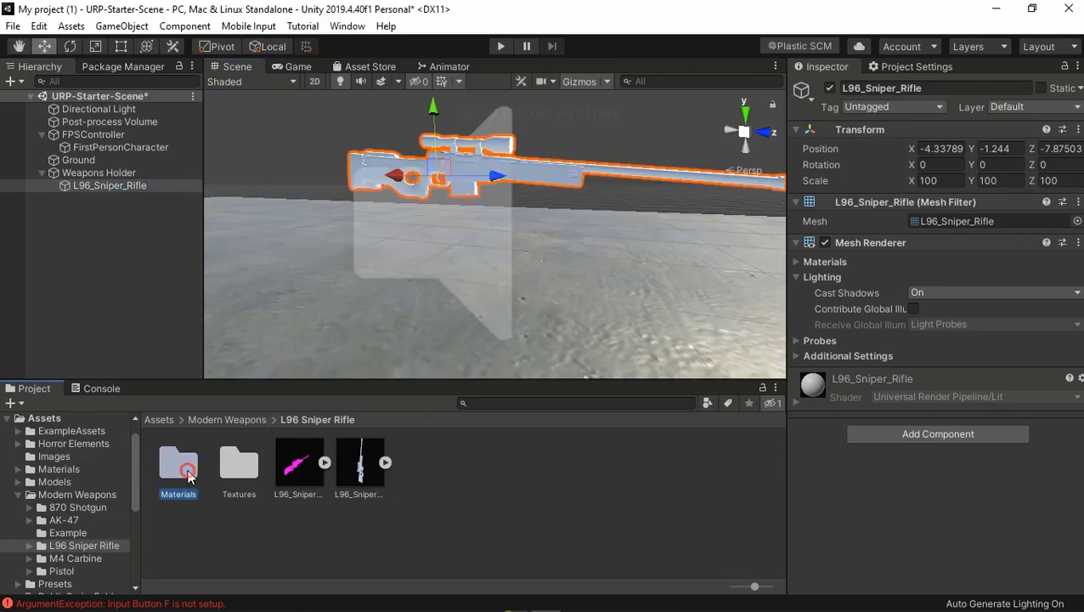
- Apply the L96_Albedo texture from the Textures folder to the rifle
double_click(240, 469)
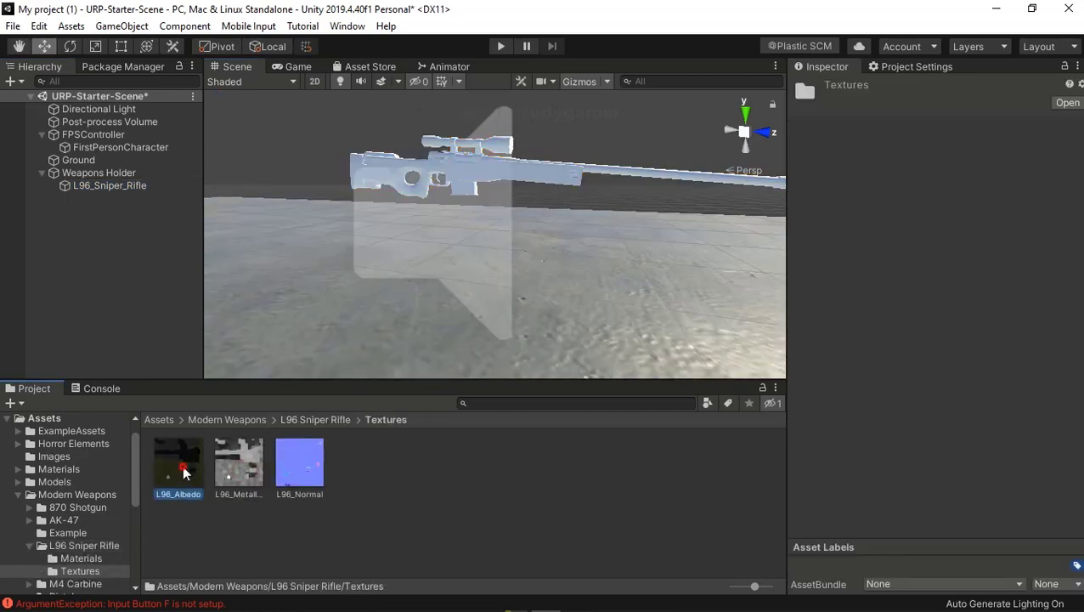
drag(549, 177, 549, 178)
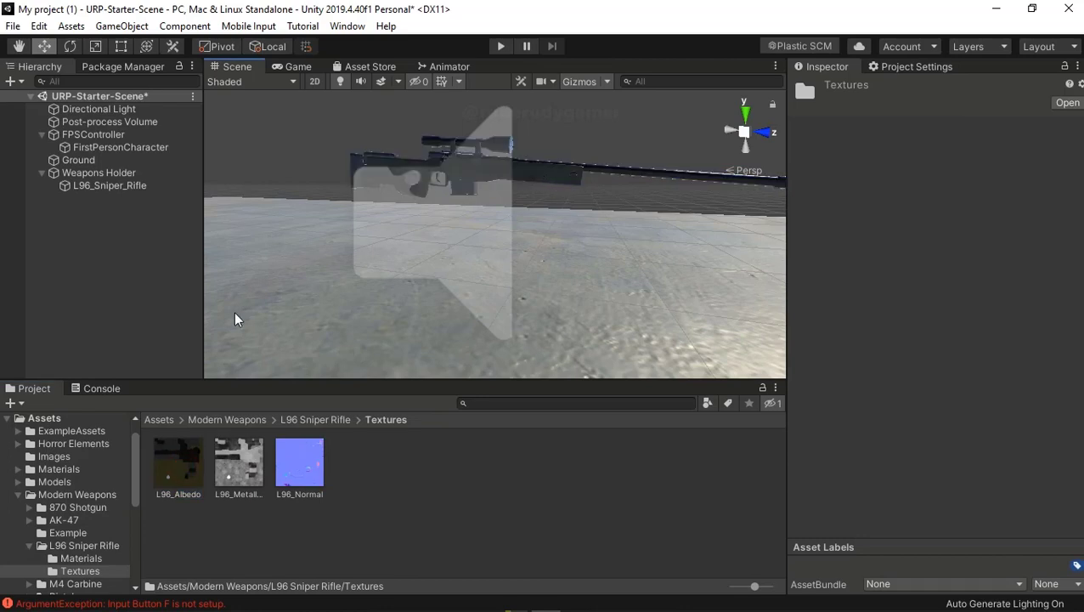
alt+drag(236, 319, 803, 350)
mouse_move(321, 261)
alt+mouse_down()
mouse_move(374, 295)
mouse_move(659, 266)
mouse_move(632, 260)
alt+mouse_up()
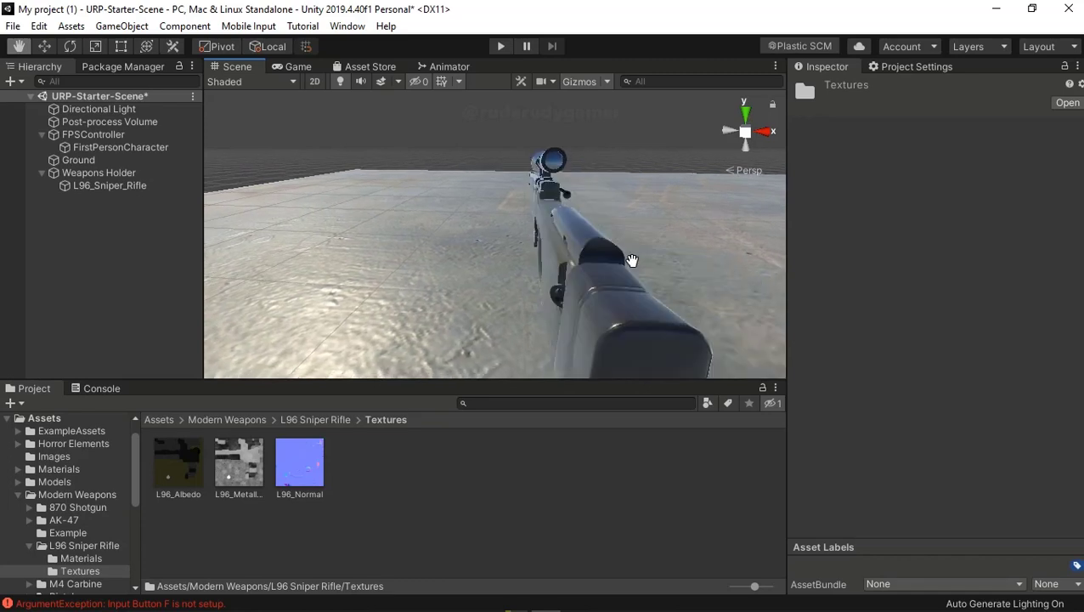
- Play-test the game, then inspect Weapons Holder and the FirstPersonCharacter camera's view
click(493, 47)
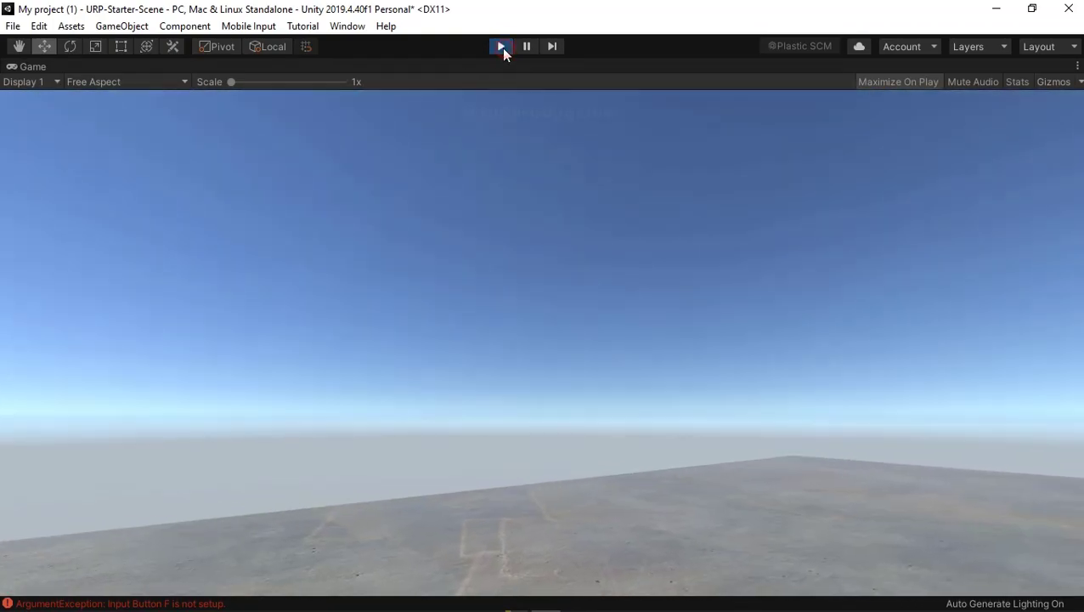
click(501, 48)
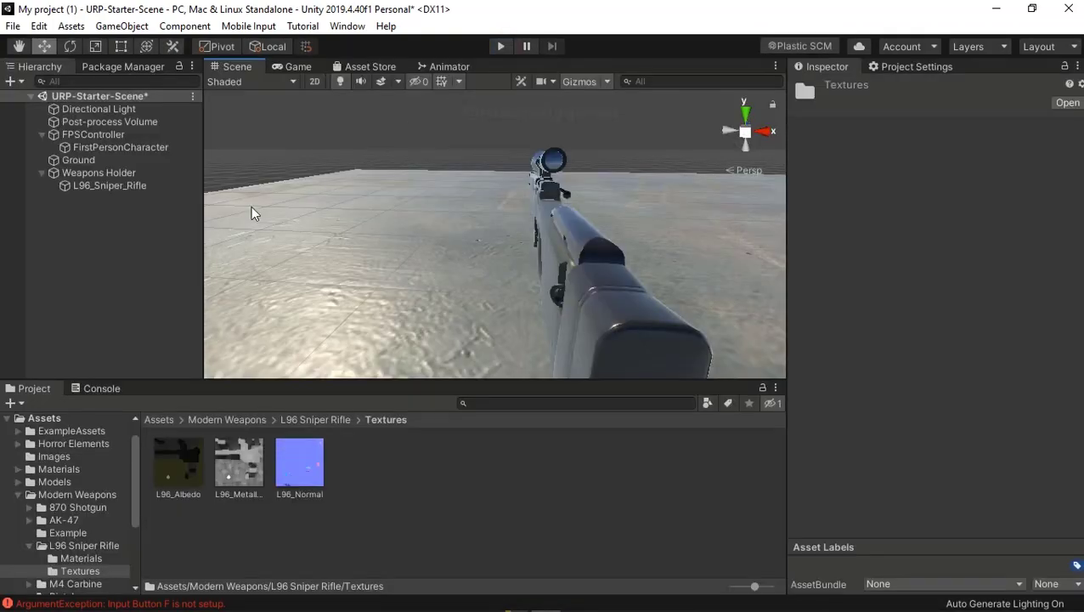
click(89, 174)
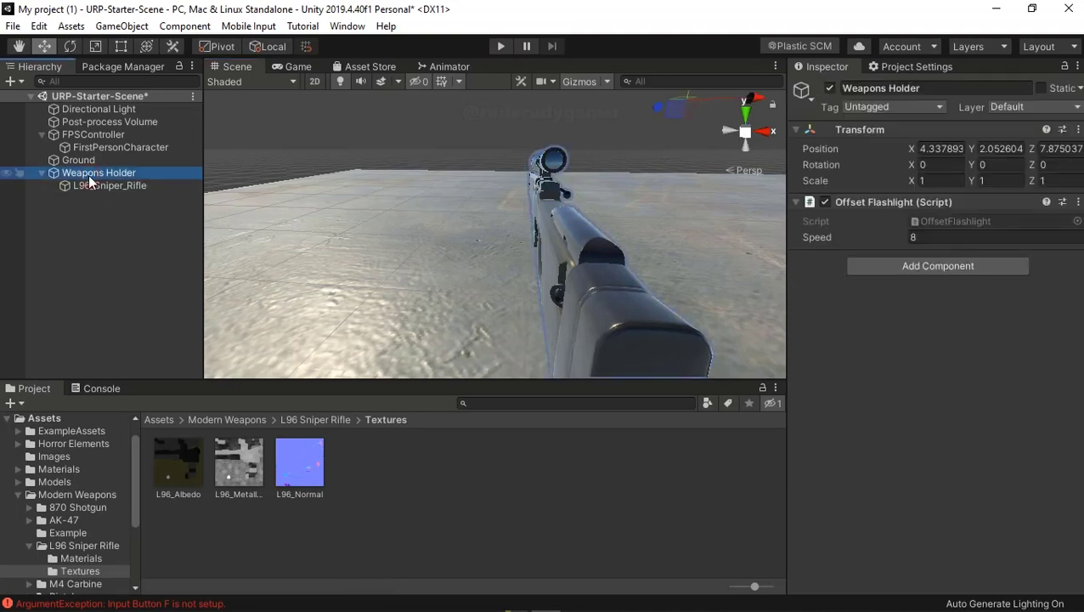
click(91, 136)
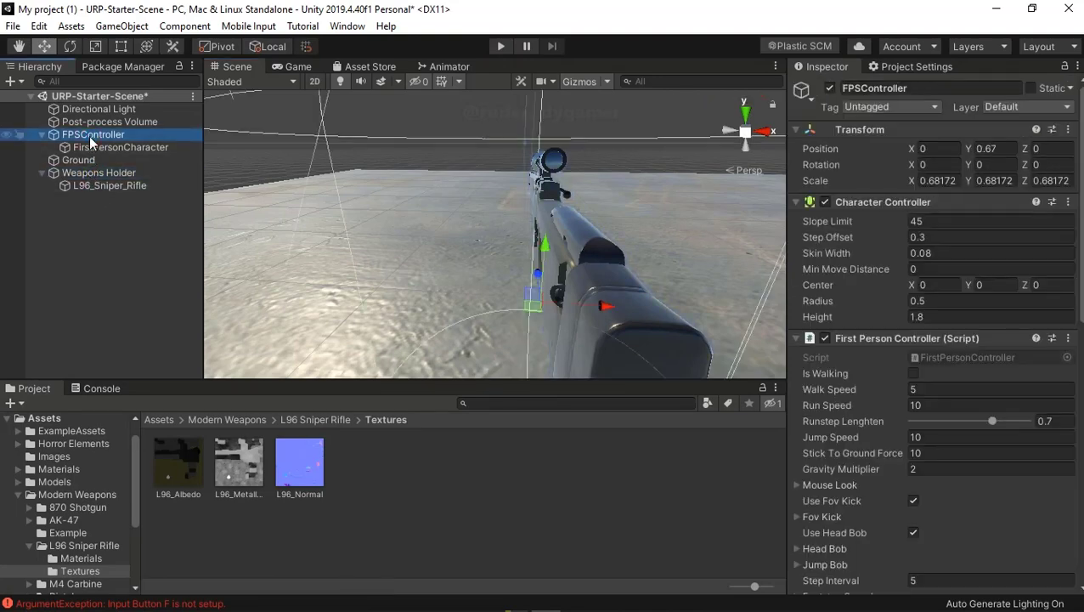
click(93, 149)
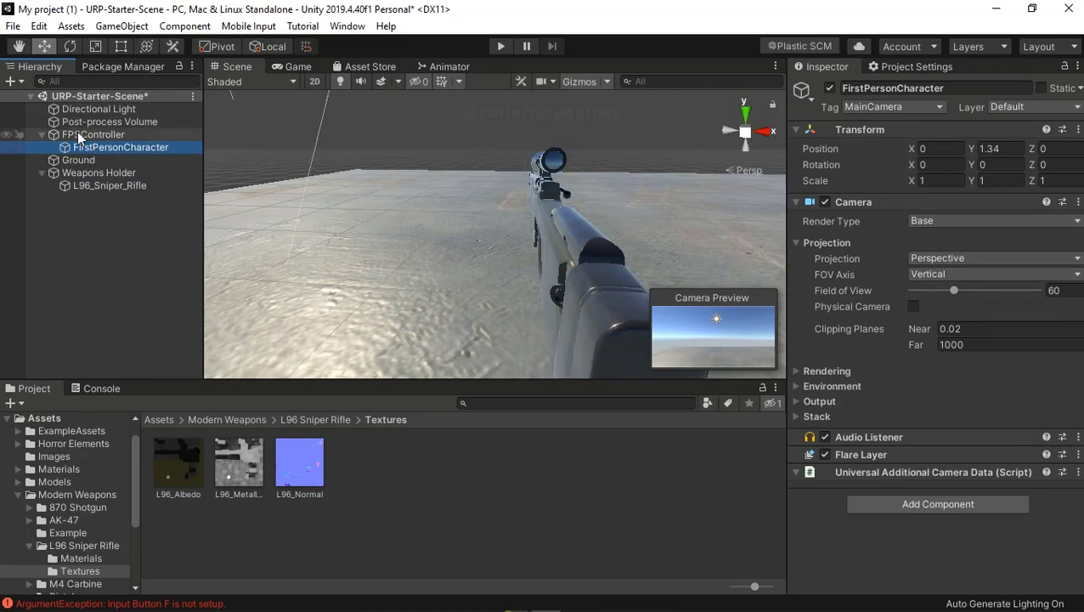
- Move L96_Sniper_Rifle to Position X -4.107, Y -0.85 and run the game to check it
click(95, 187)
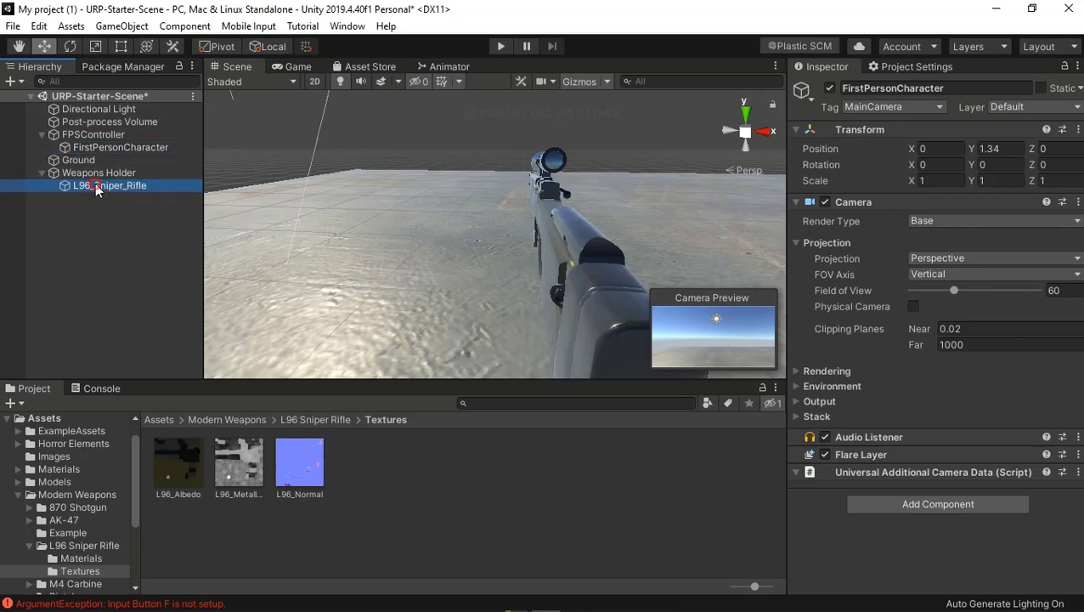
key(f)
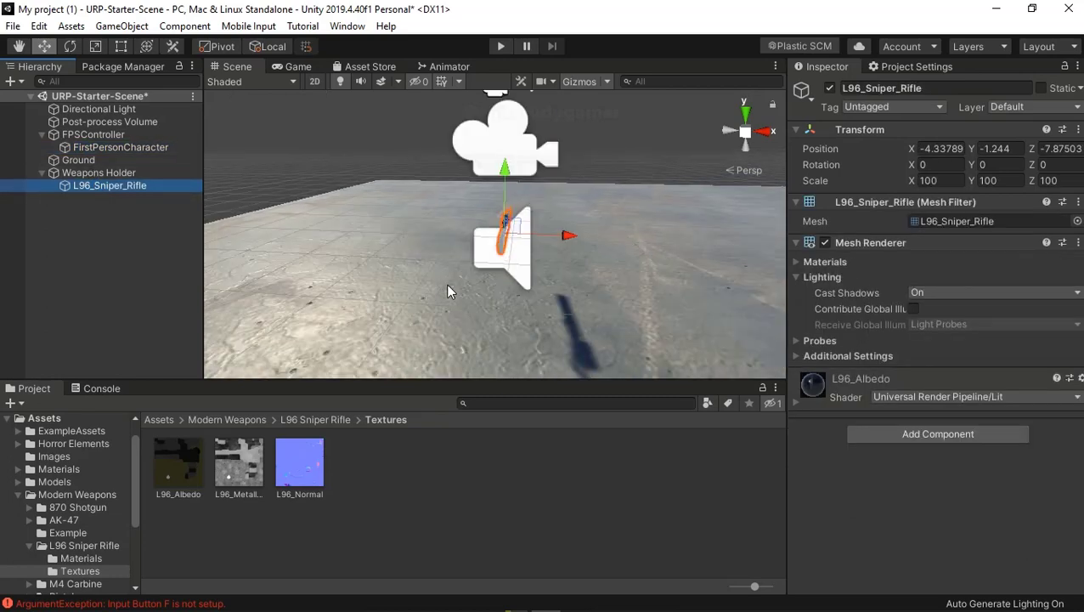
drag(562, 237, 593, 249)
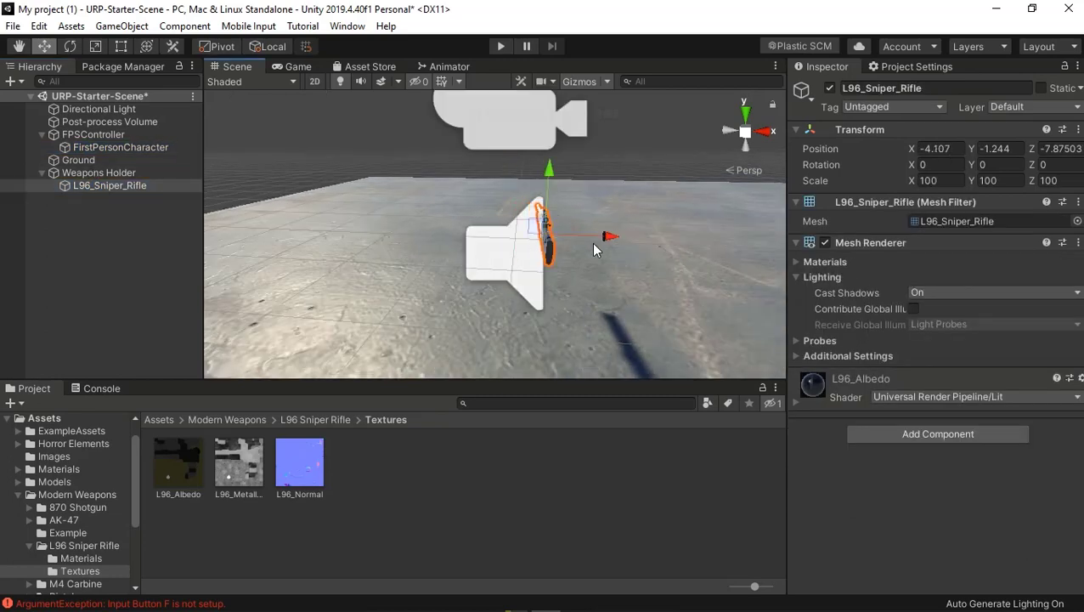
drag(547, 175, 559, 127)
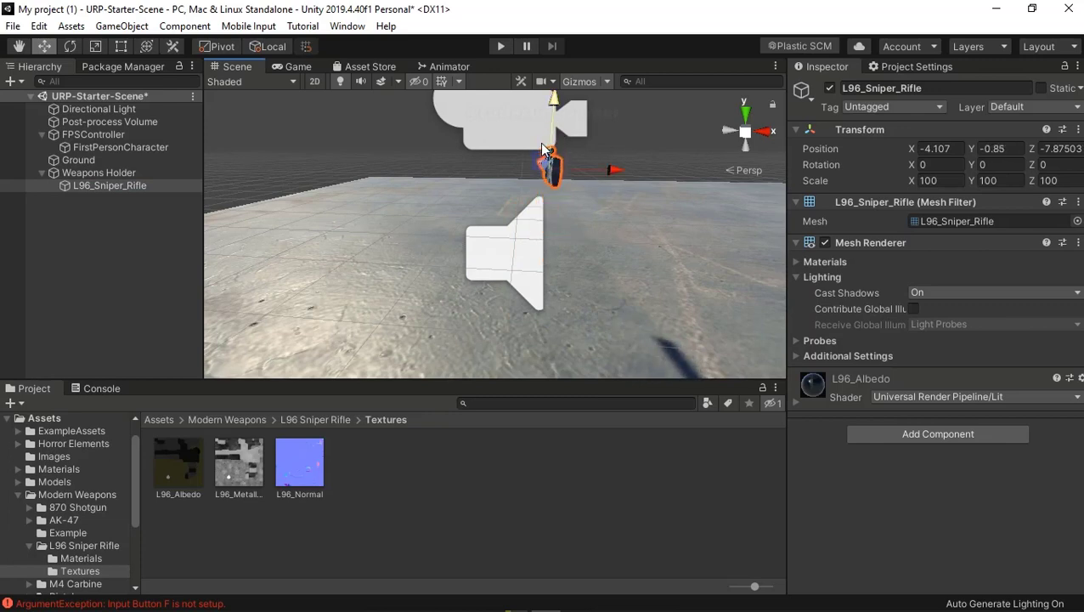
click(498, 47)
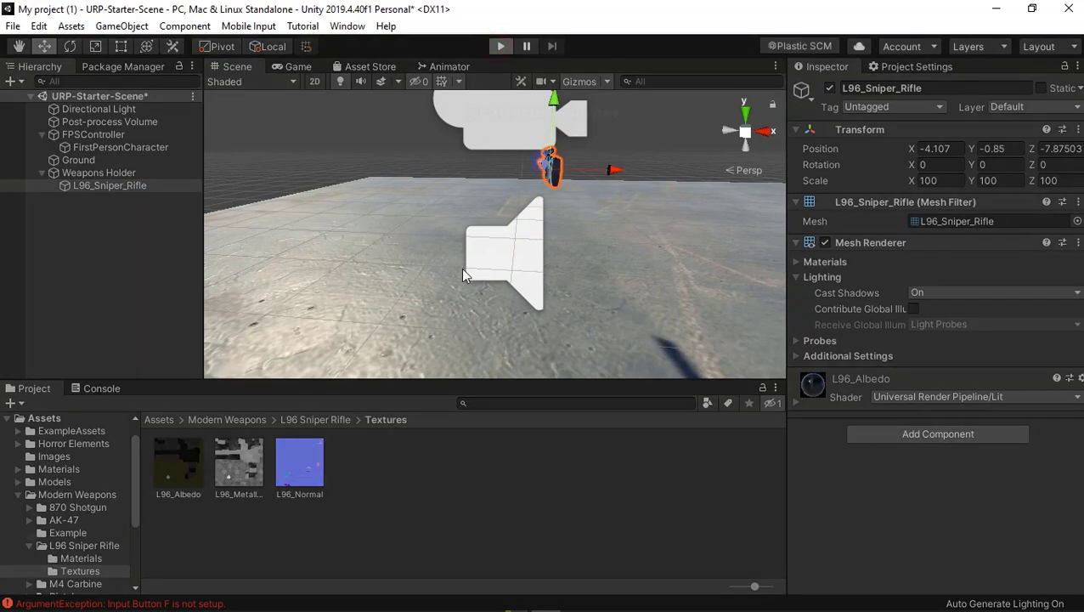
key(ctrl+p)
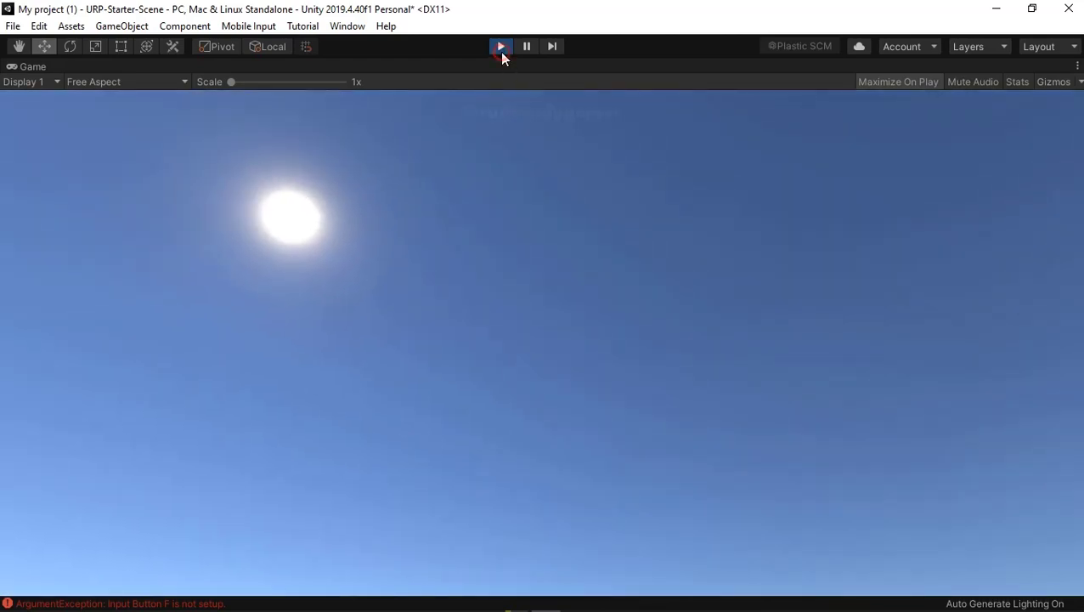
- Stop the game and tilt L96_Sniper_Rifle slightly about its X axis, around -5.79°
click(499, 49)
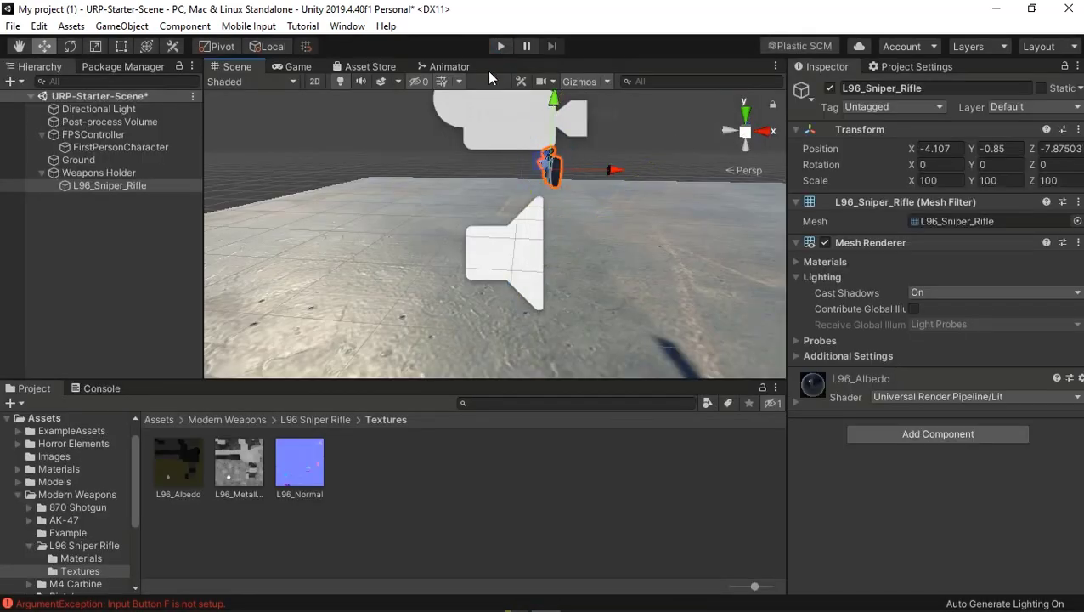
middle_drag(463, 193, 434, 273)
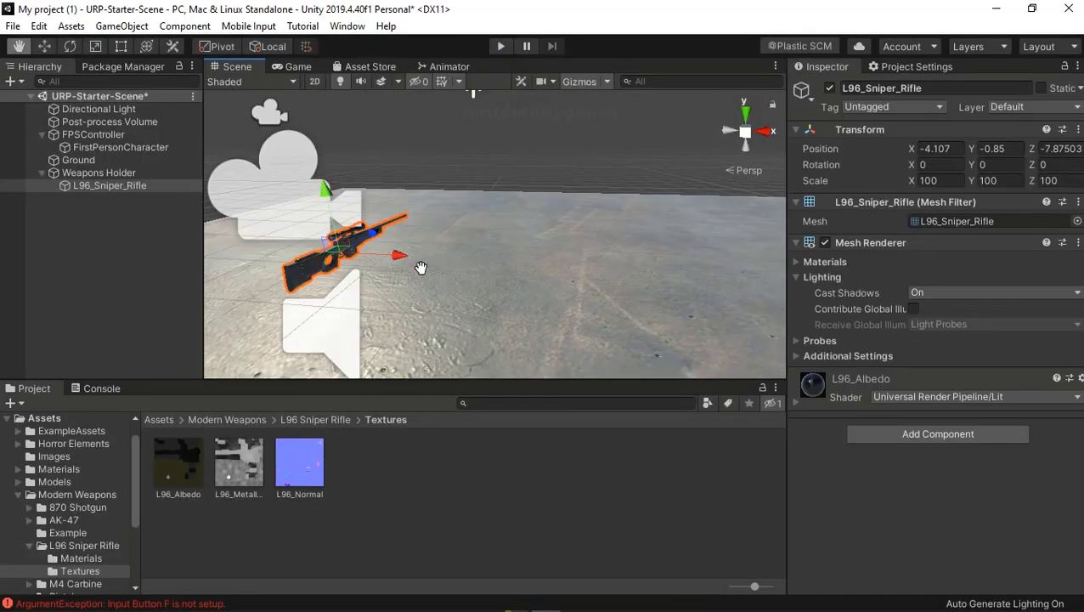
mouse_move(434, 273)
right_down()
mouse_move(454, 301)
mouse_move(557, 299)
mouse_move(461, 239)
mouse_move(551, 300)
right_up()
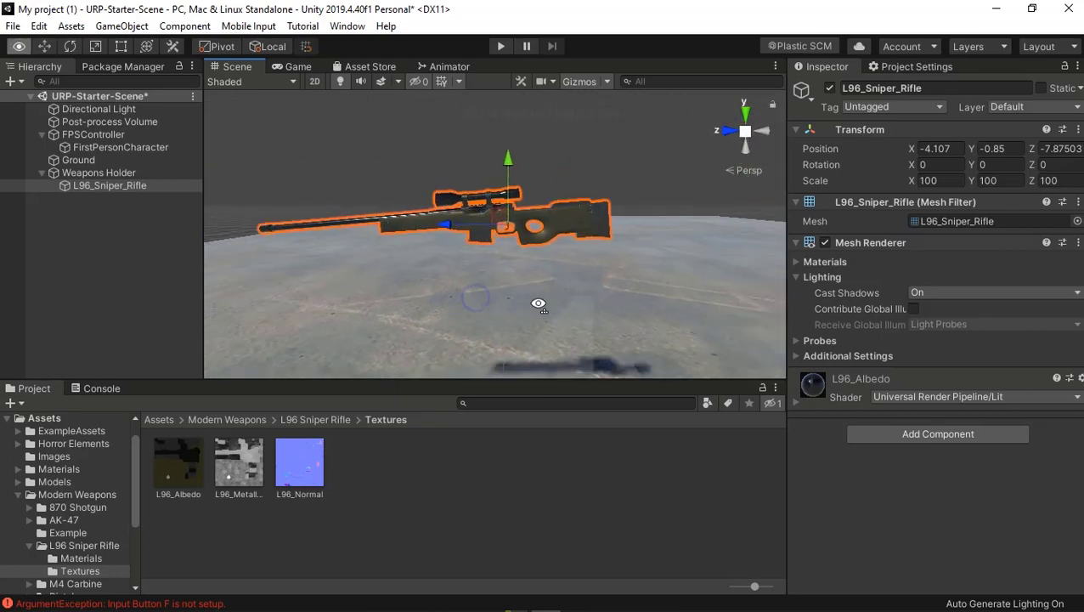
drag(551, 299, 563, 313)
scroll(518, 295, up, 5)
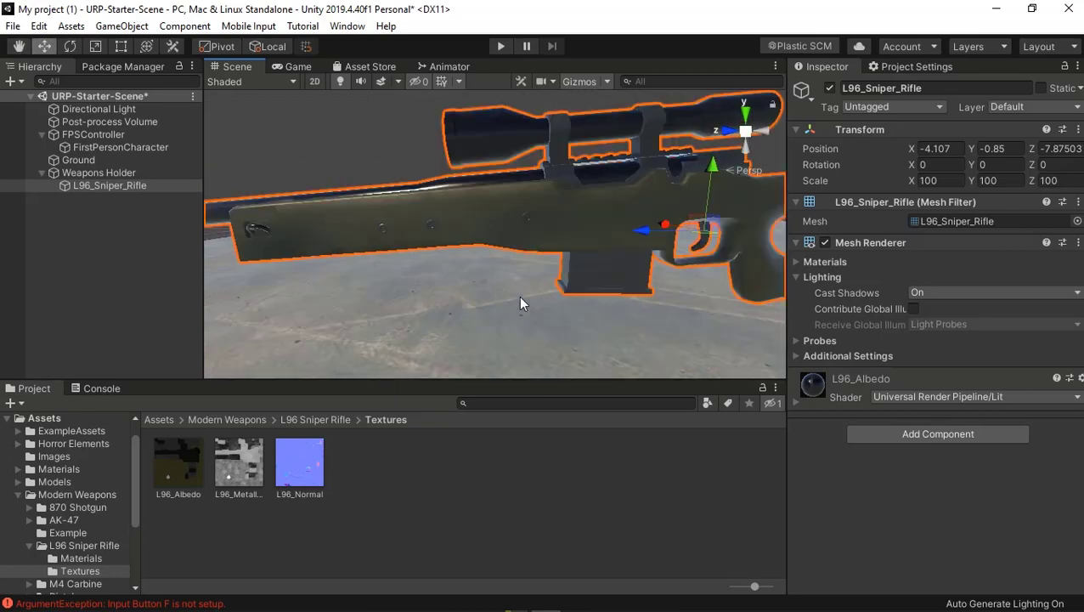
scroll(518, 296, down, 5)
middle_drag(518, 297, 501, 299)
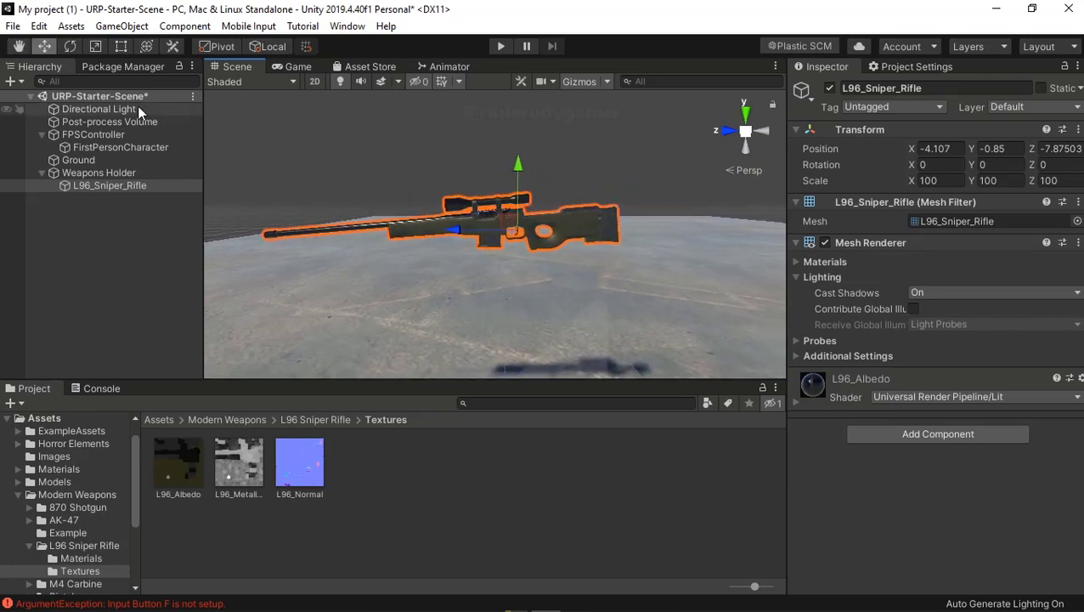
click(73, 47)
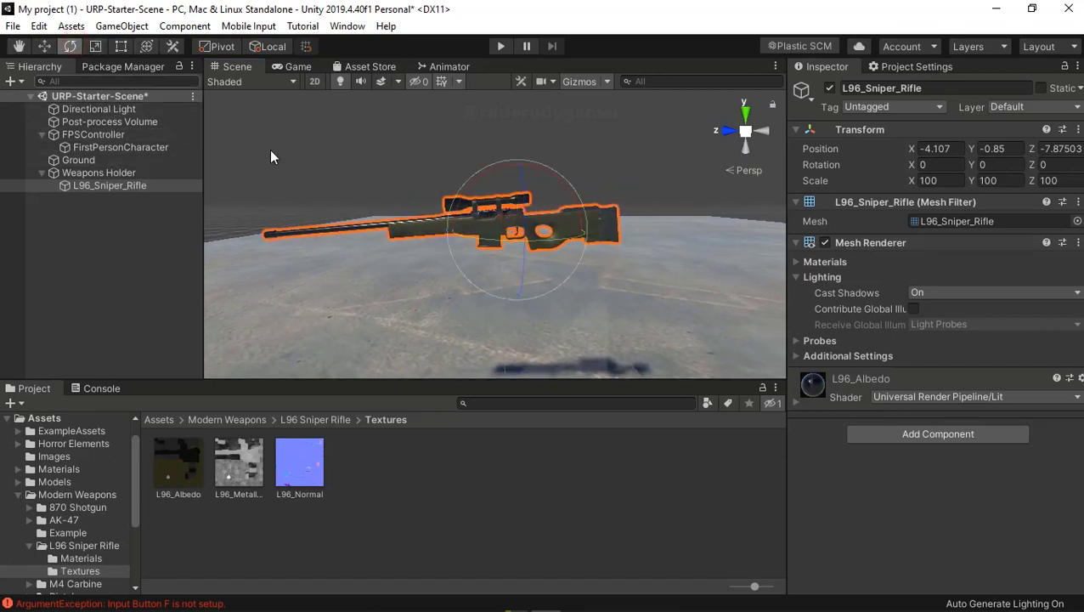
drag(572, 199, 575, 213)
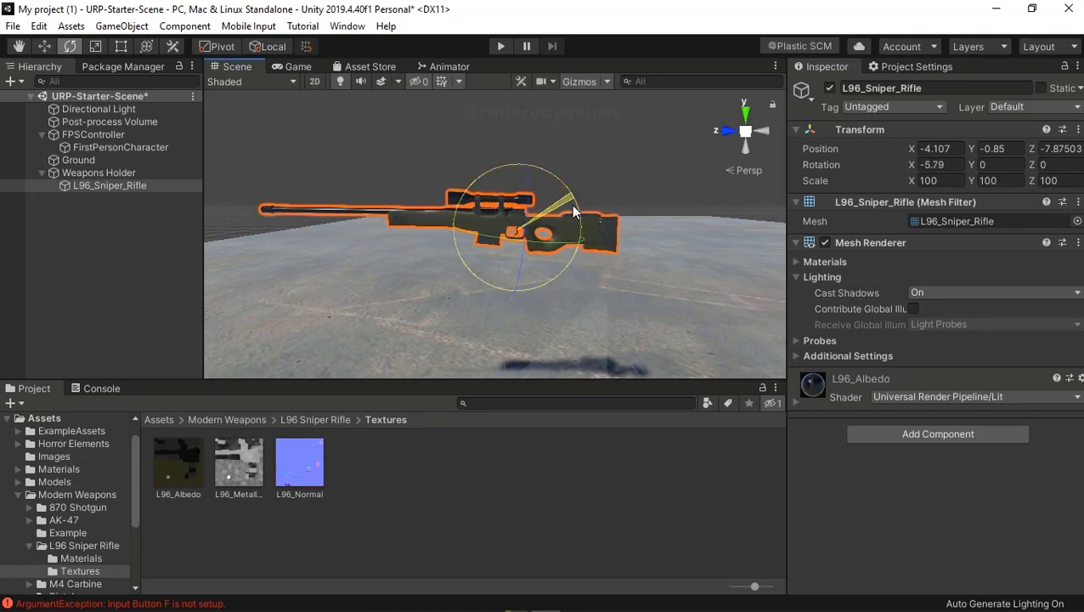
drag(575, 213, 557, 217)
middle_drag(436, 289, 393, 264)
mouse_move(392, 265)
alt+mouse_down()
mouse_move(520, 278)
mouse_move(402, 300)
mouse_move(496, 256)
alt+mouse_up()
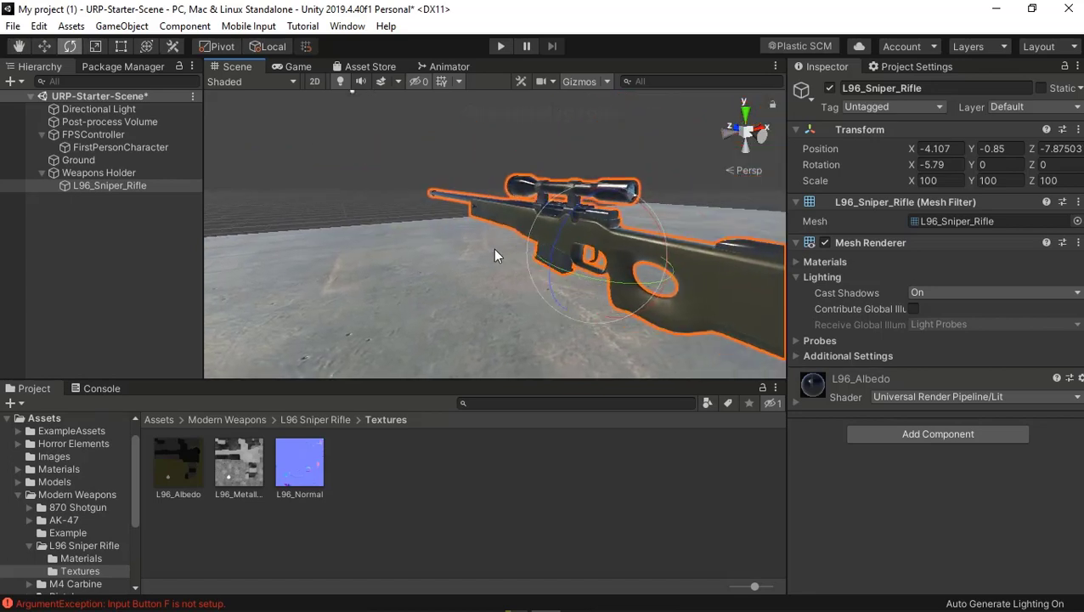
drag(651, 221, 651, 222)
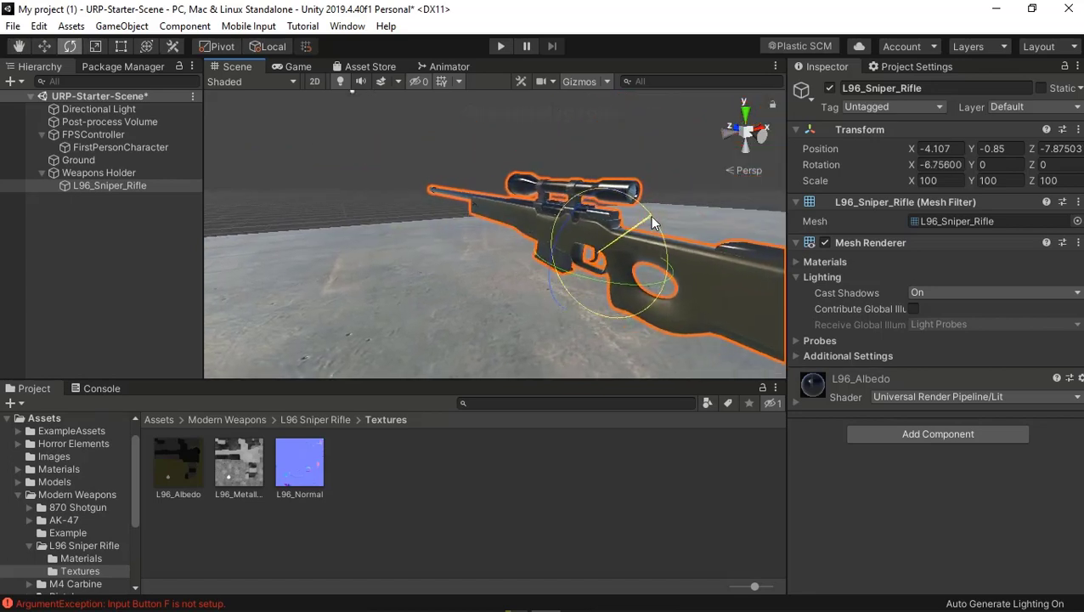
- Raise the rifle and slide it along X while checking the FirstPersonCharacter Camera Preview
click(99, 146)
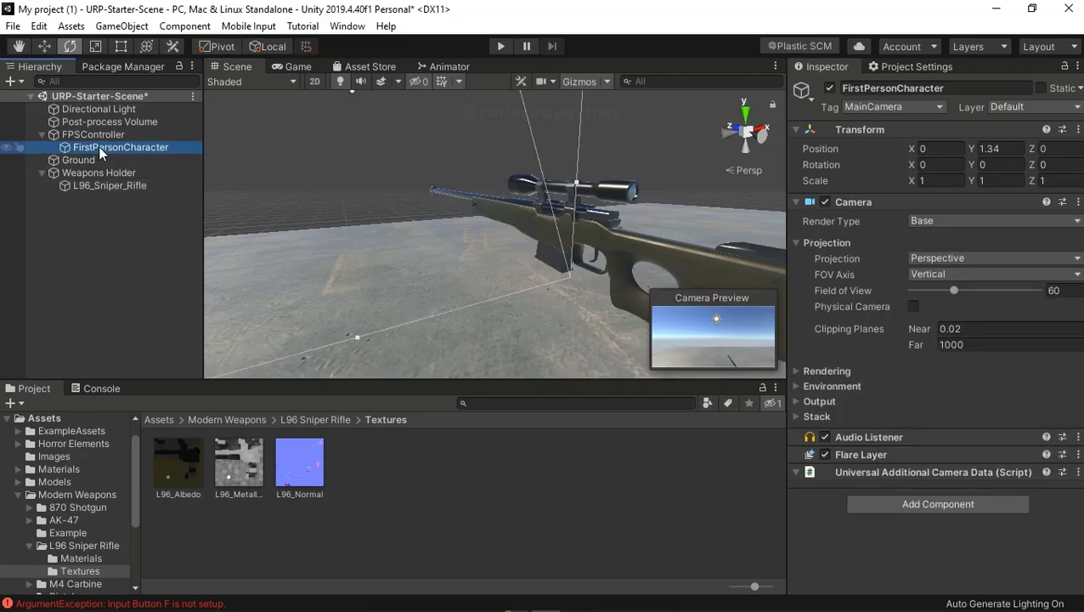
click(101, 184)
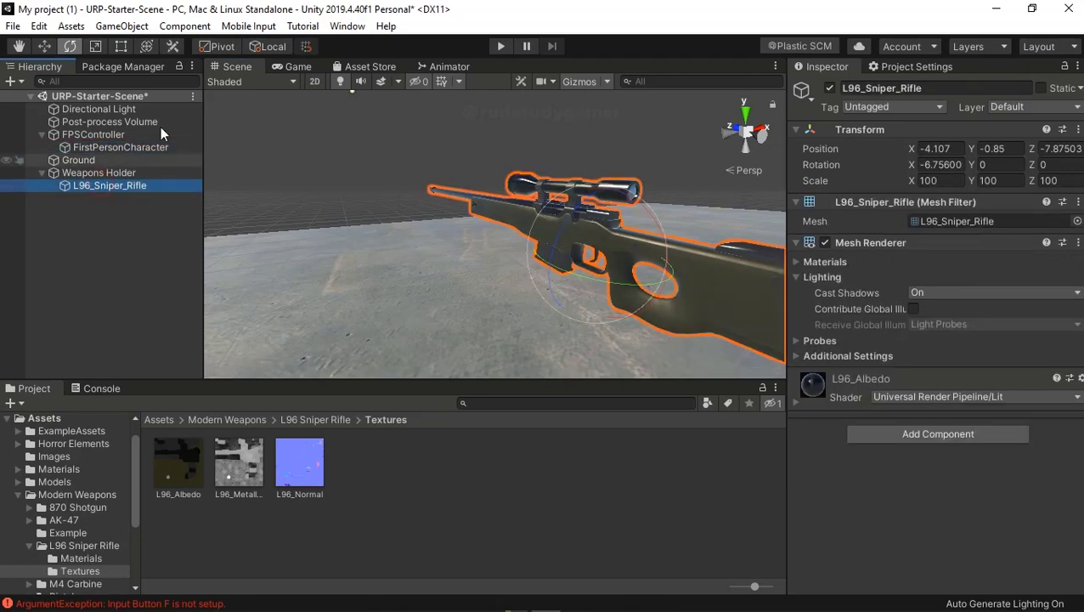
click(45, 47)
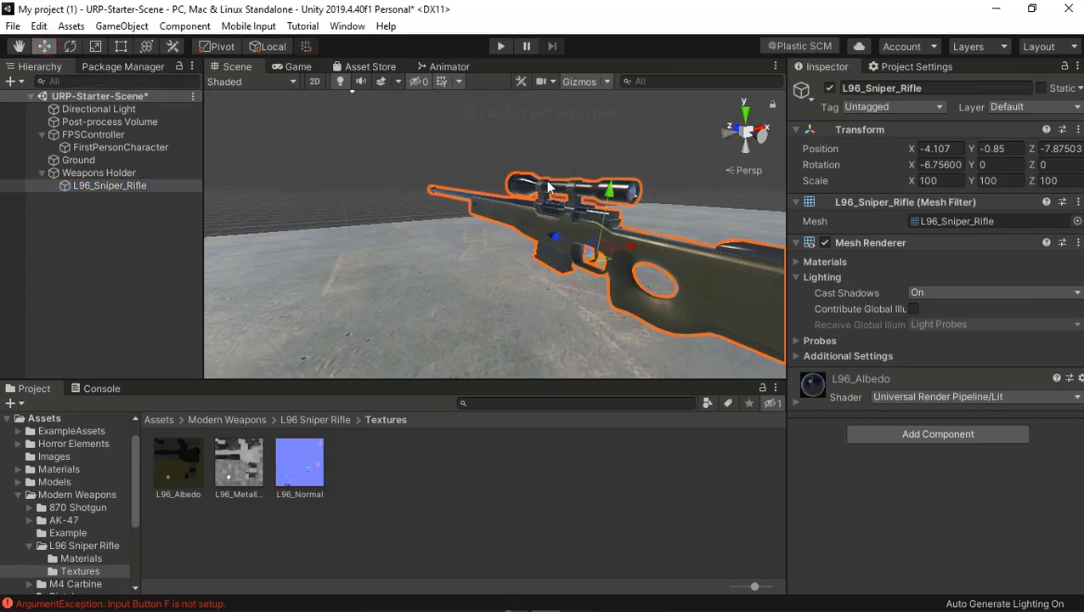
drag(616, 197, 621, 106)
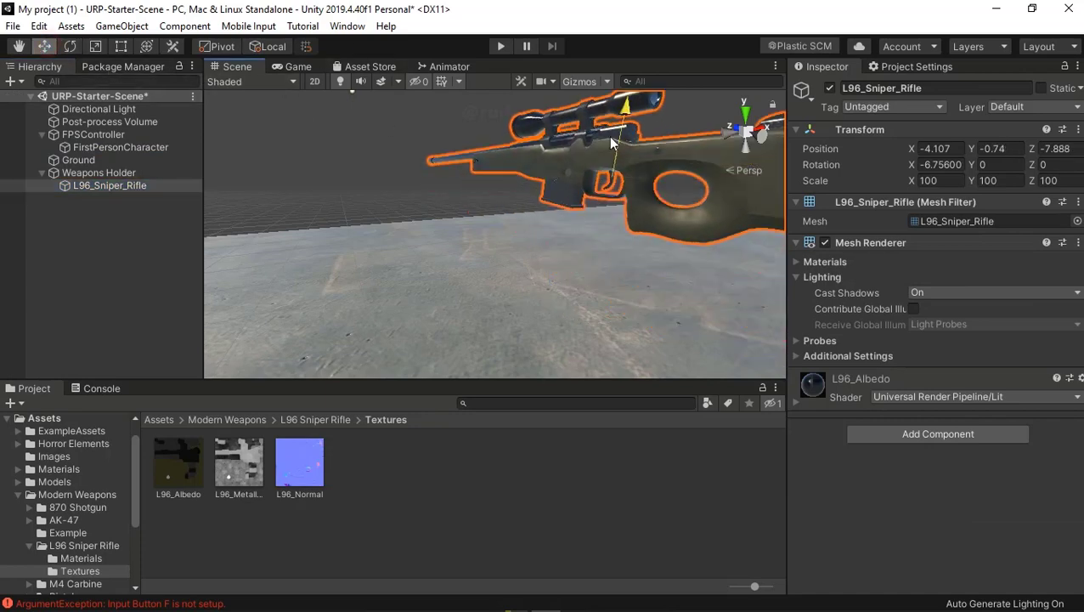
click(87, 149)
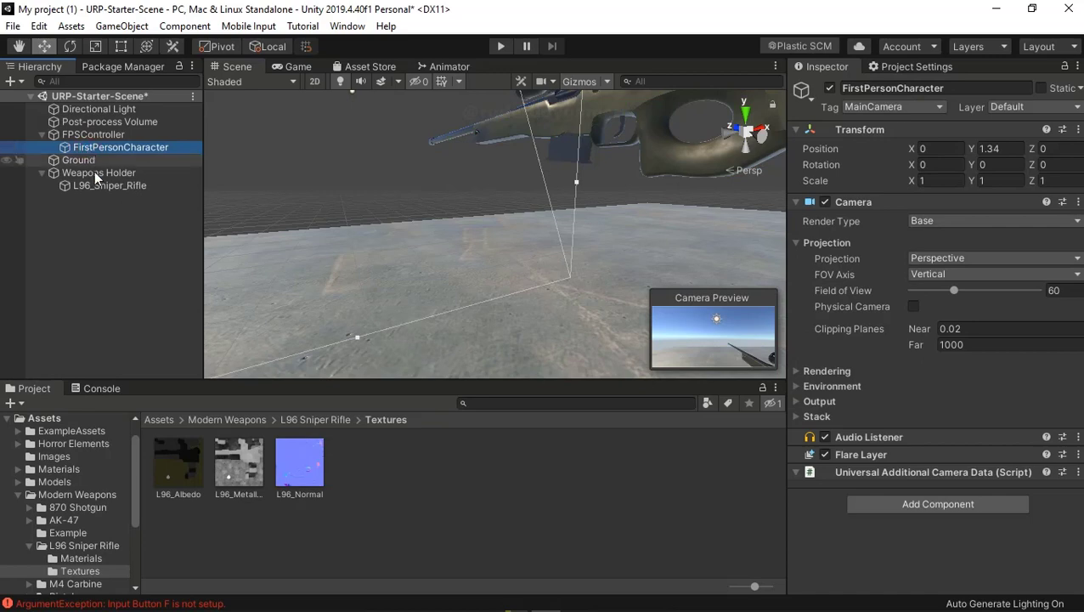
click(98, 186)
drag(647, 132, 304, 149)
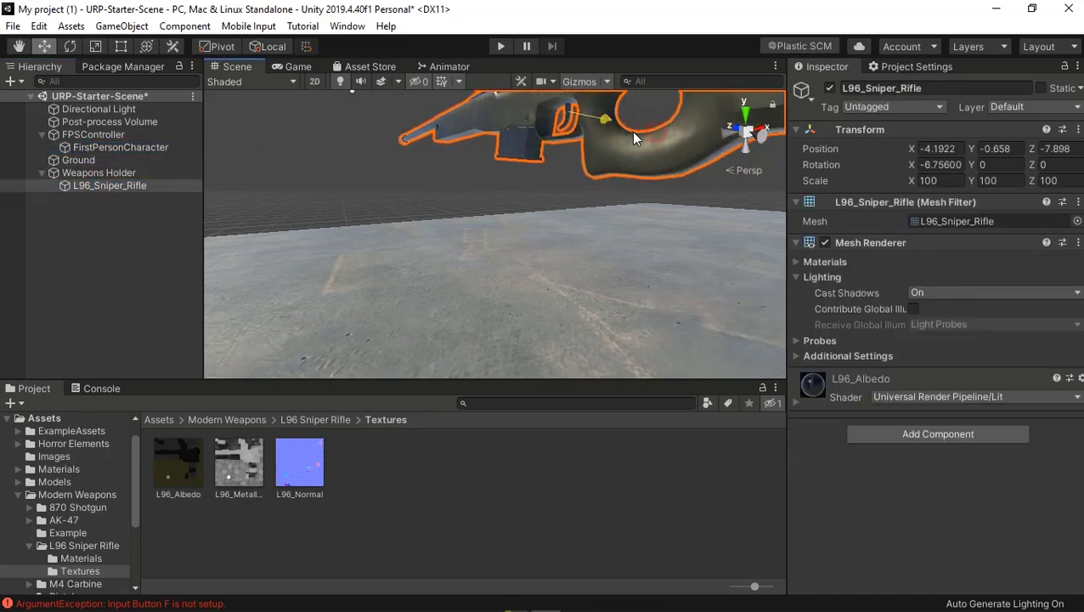
click(89, 149)
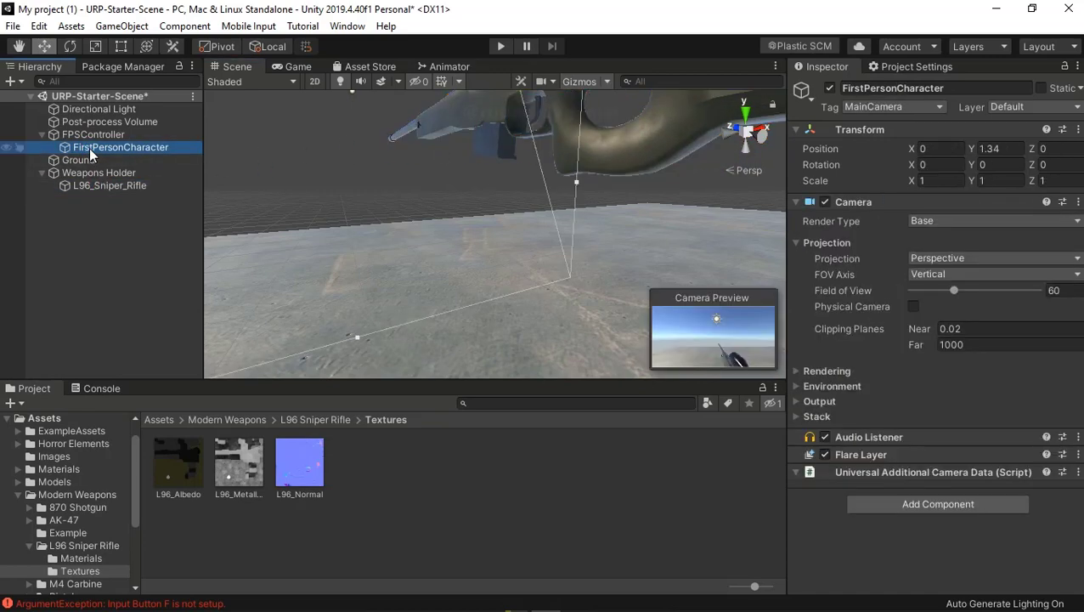
click(99, 185)
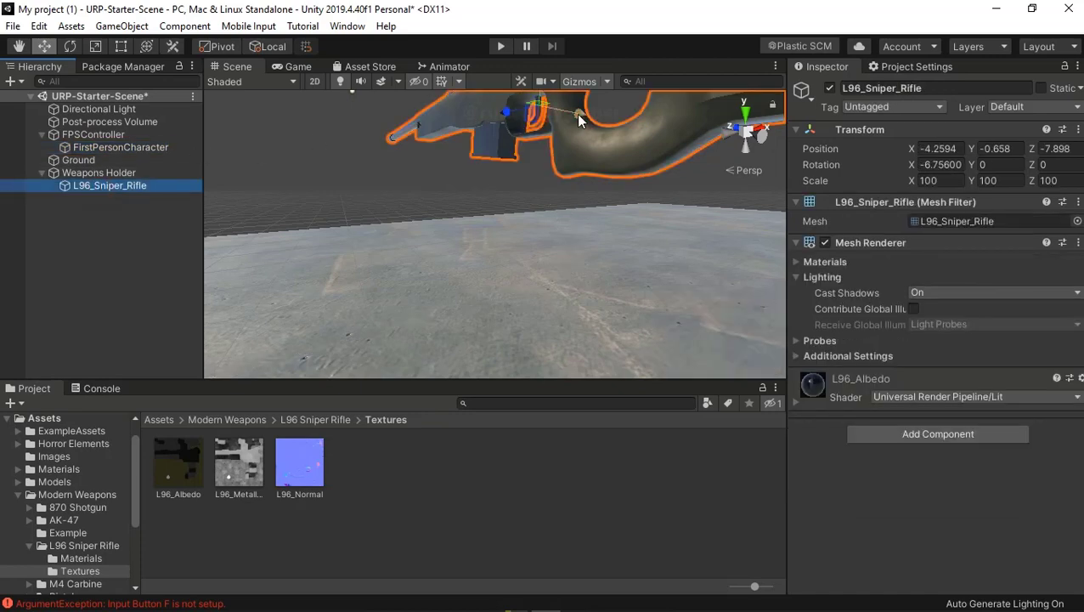
drag(578, 119, 609, 129)
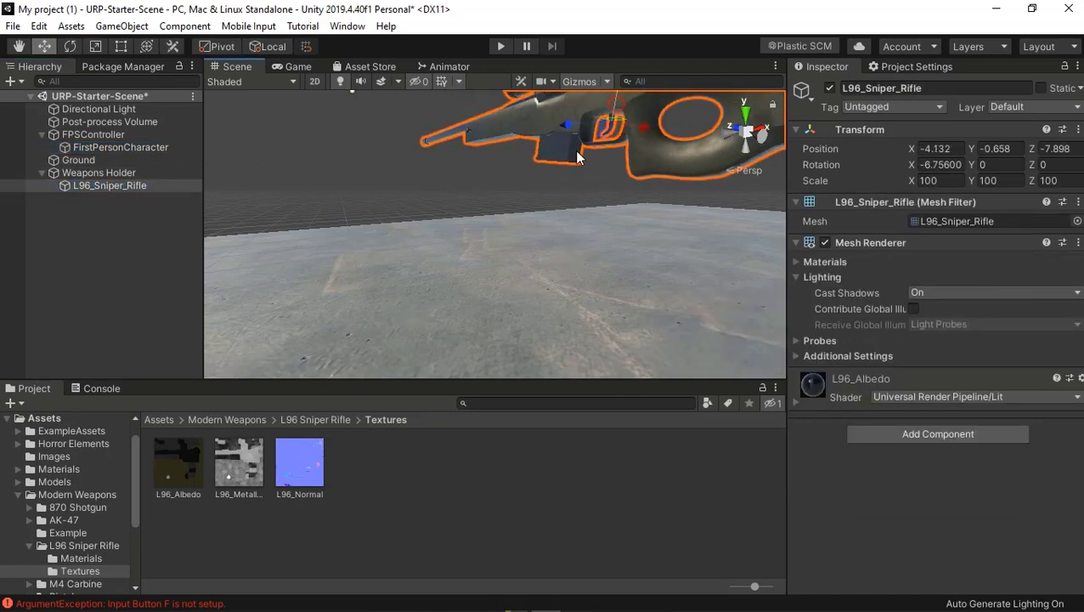
scroll(510, 252, down, 5)
drag(518, 153, 519, 139)
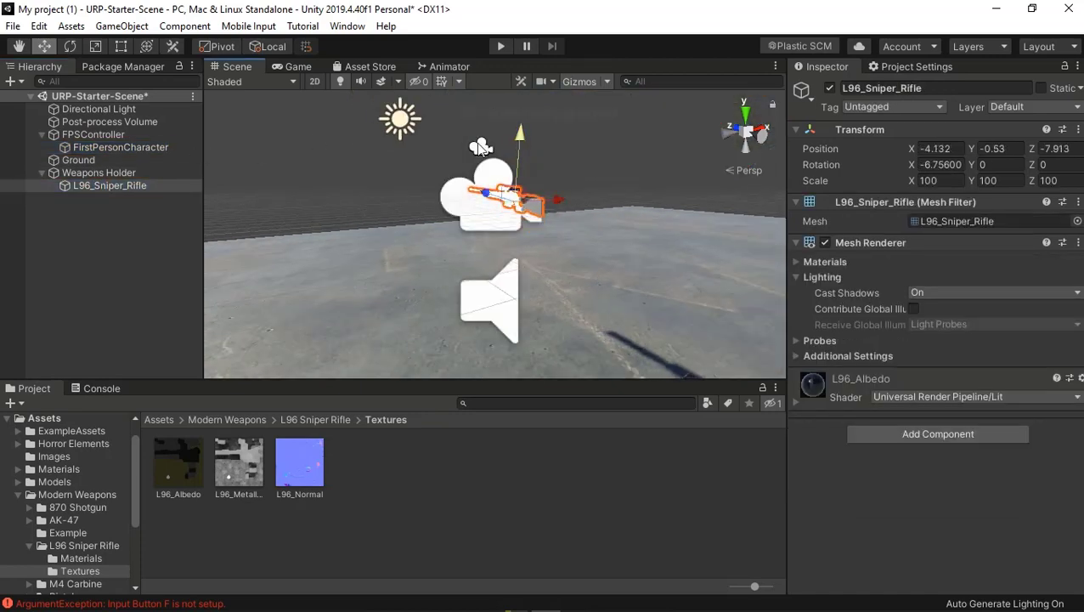
- Move the rifle down and left, then nudge it right, checking the camera preview each time
click(93, 147)
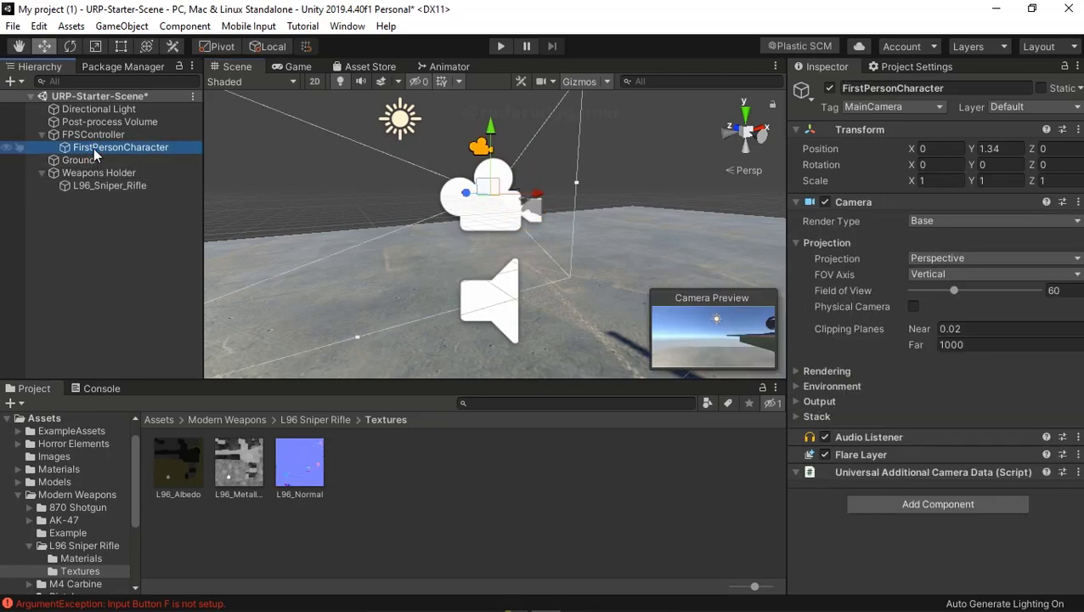
click(97, 187)
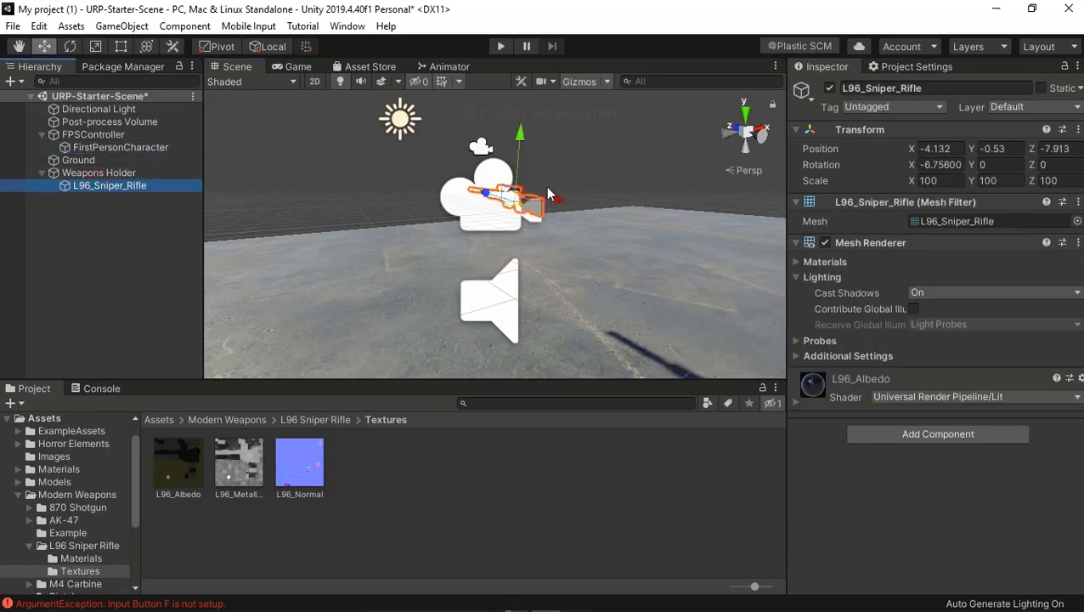
drag(551, 201, 516, 223)
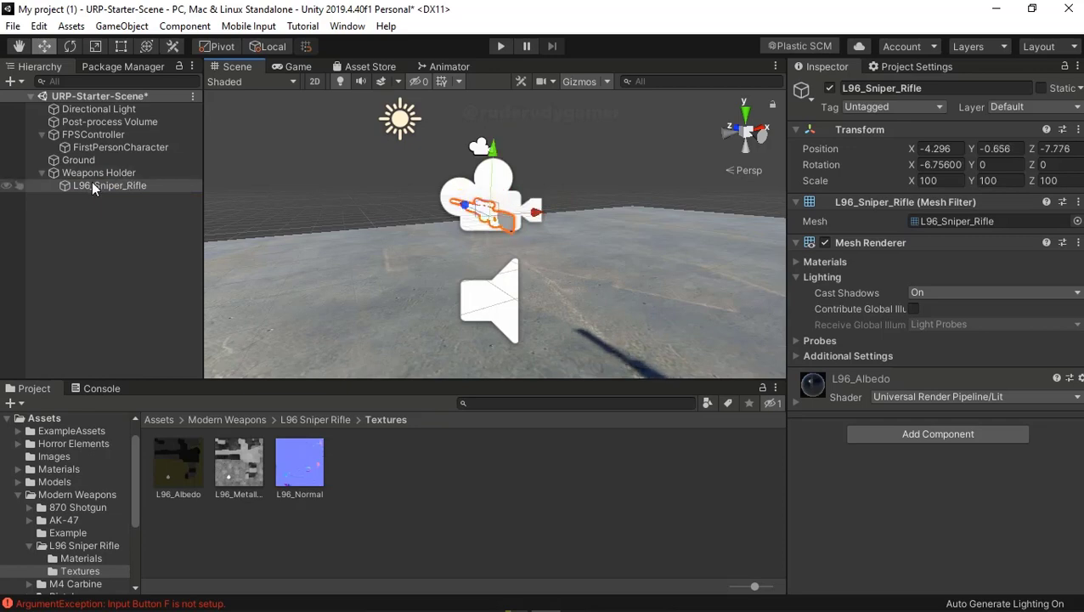
click(91, 146)
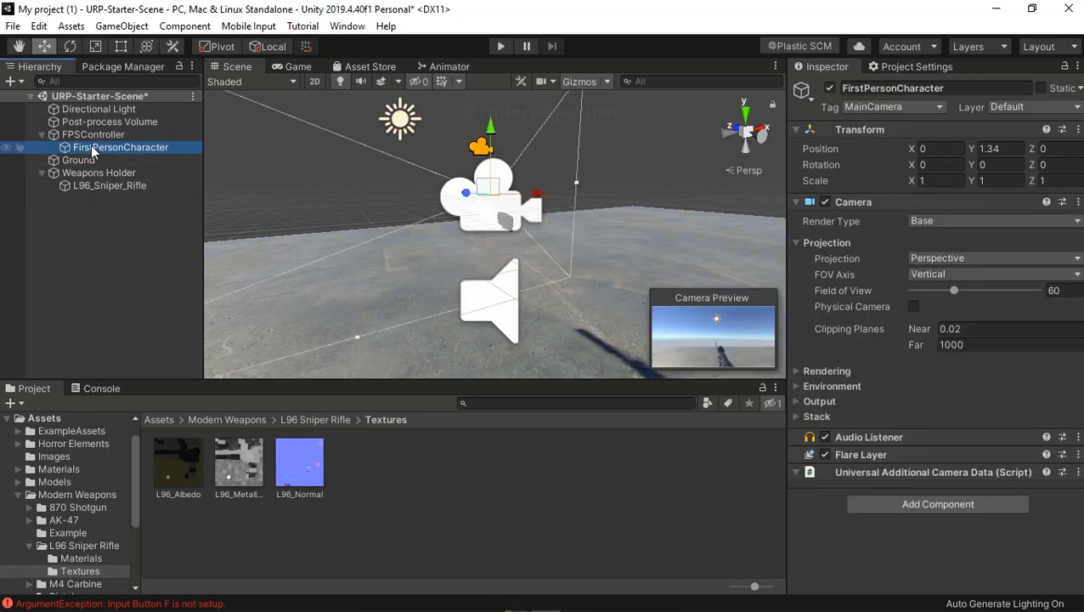
click(107, 187)
drag(535, 219, 547, 216)
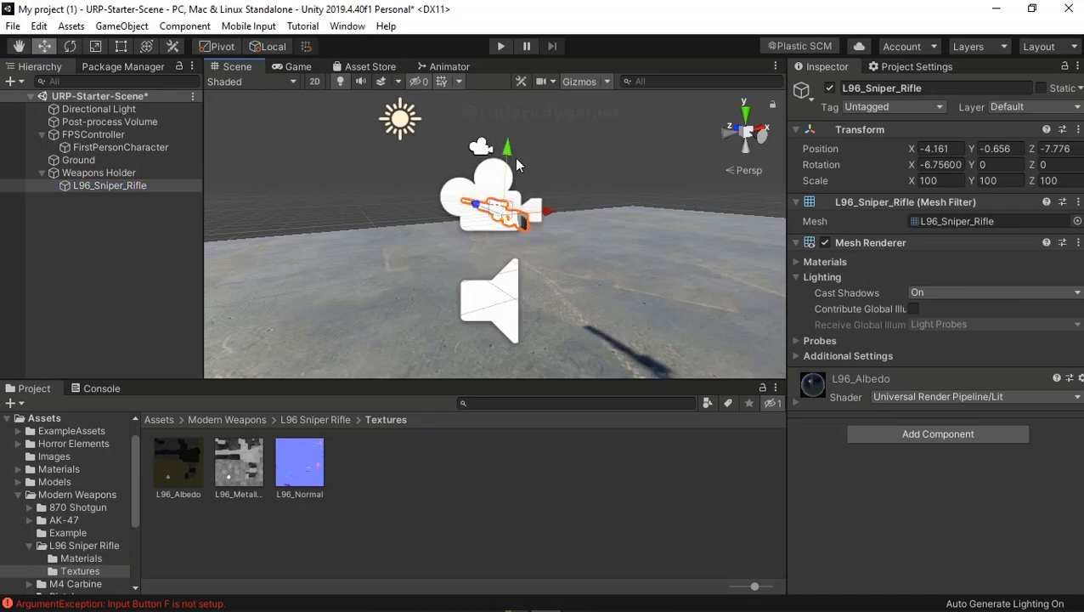
click(101, 148)
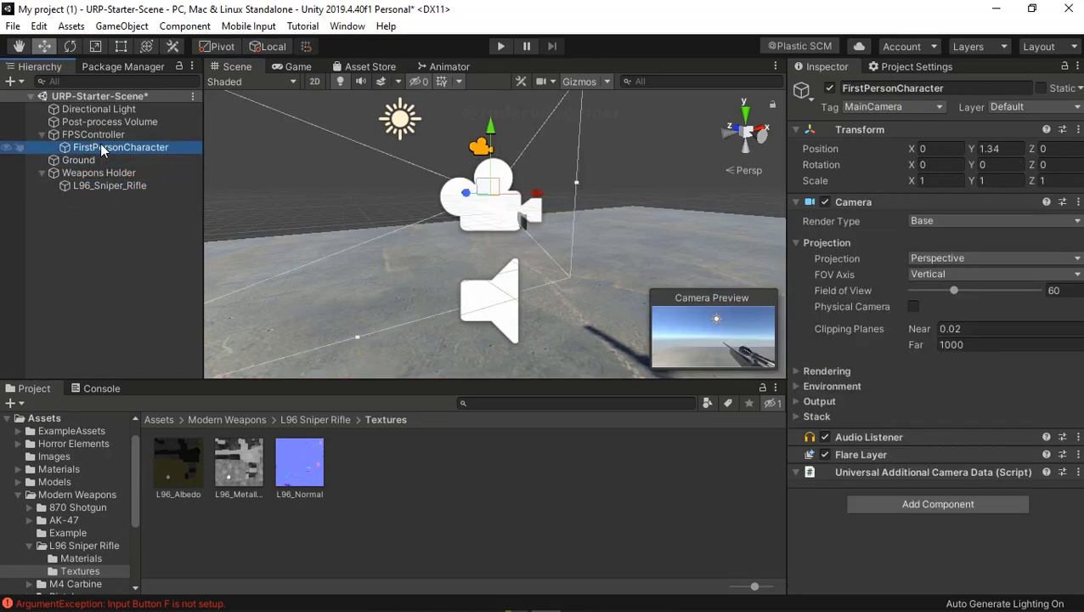
- Fine-tune the rifle to about X -4.145, Y -0.635 so it shows lower right in the camera view
click(101, 172)
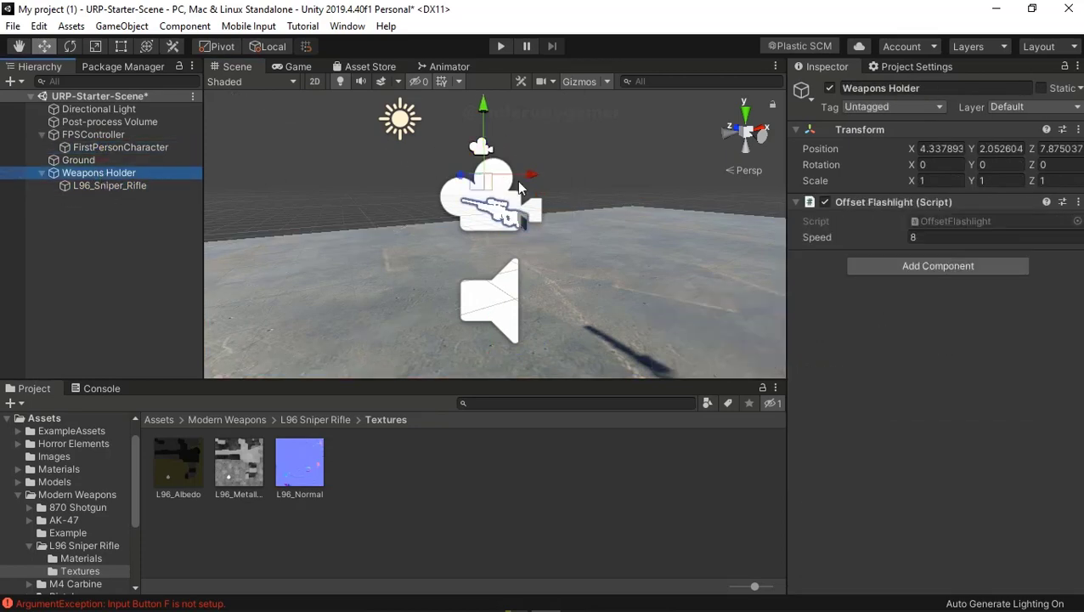
click(124, 185)
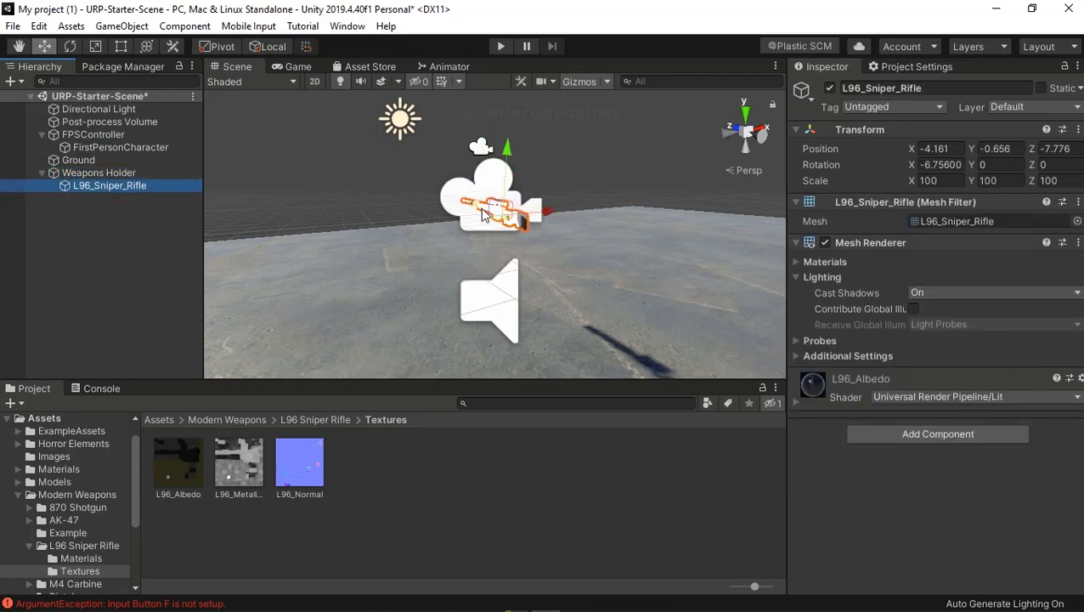
drag(482, 214, 472, 213)
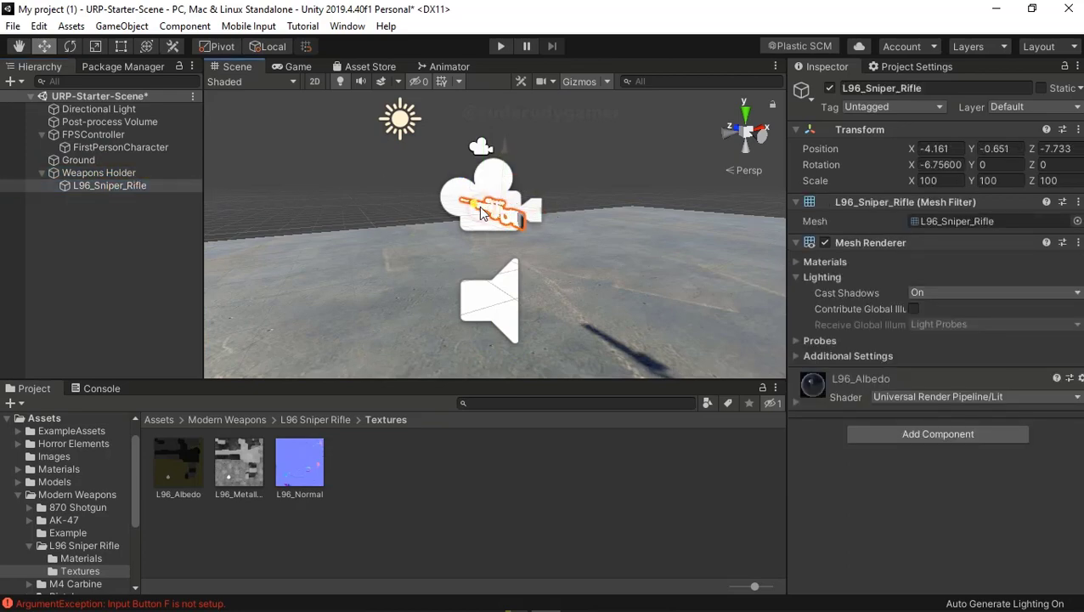
click(120, 174)
click(117, 148)
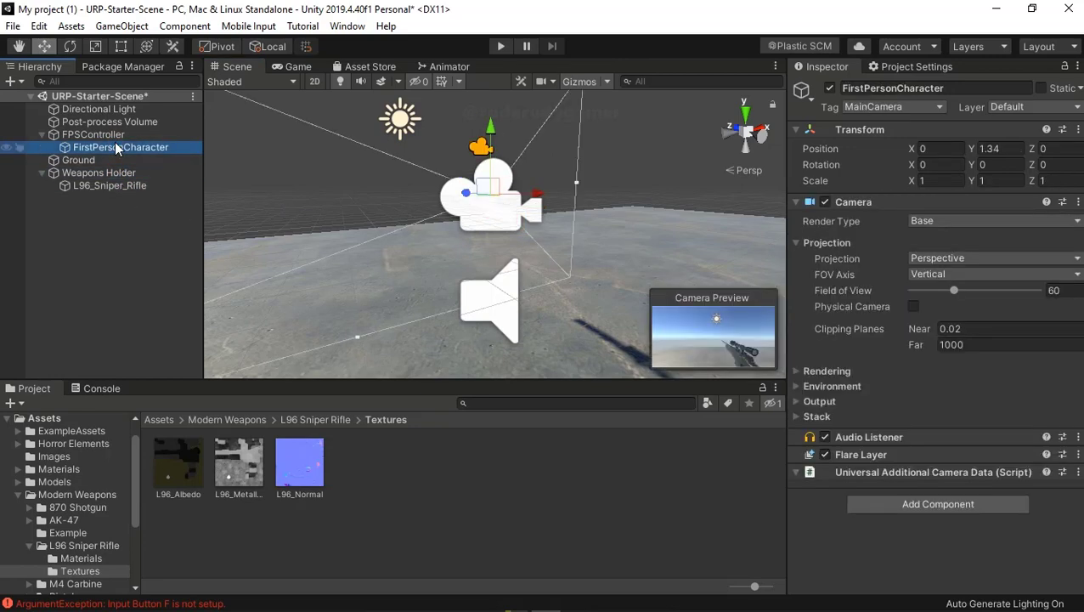
click(110, 185)
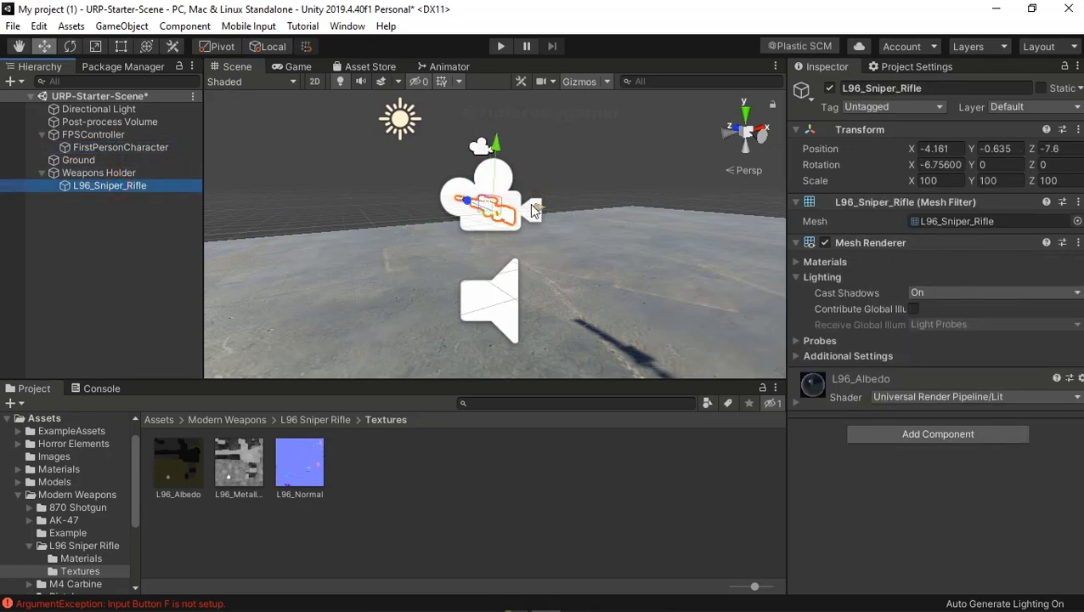
drag(540, 210, 547, 210)
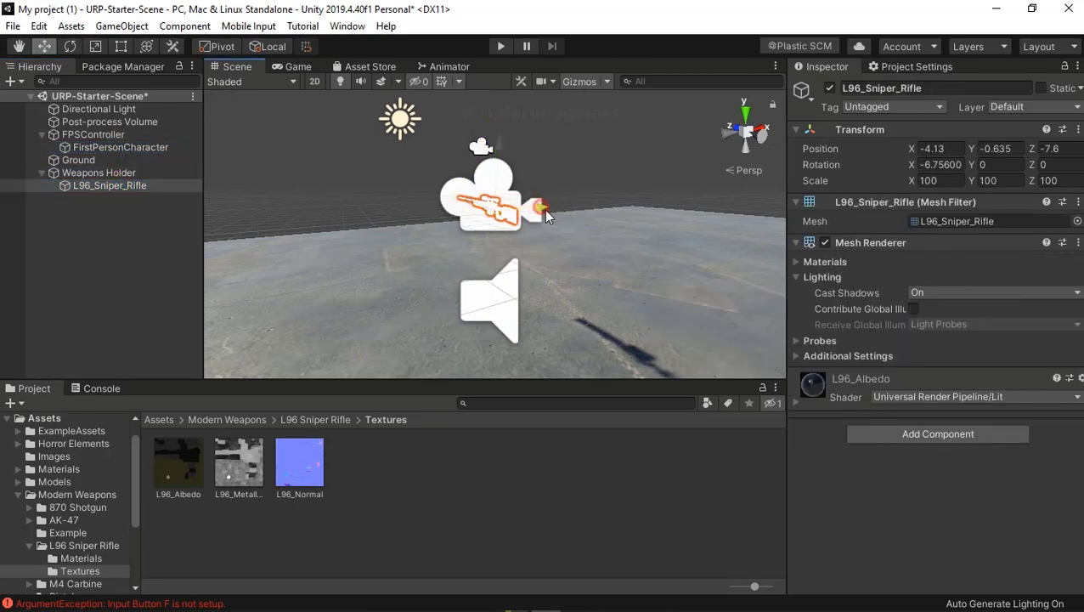
click(100, 149)
click(110, 185)
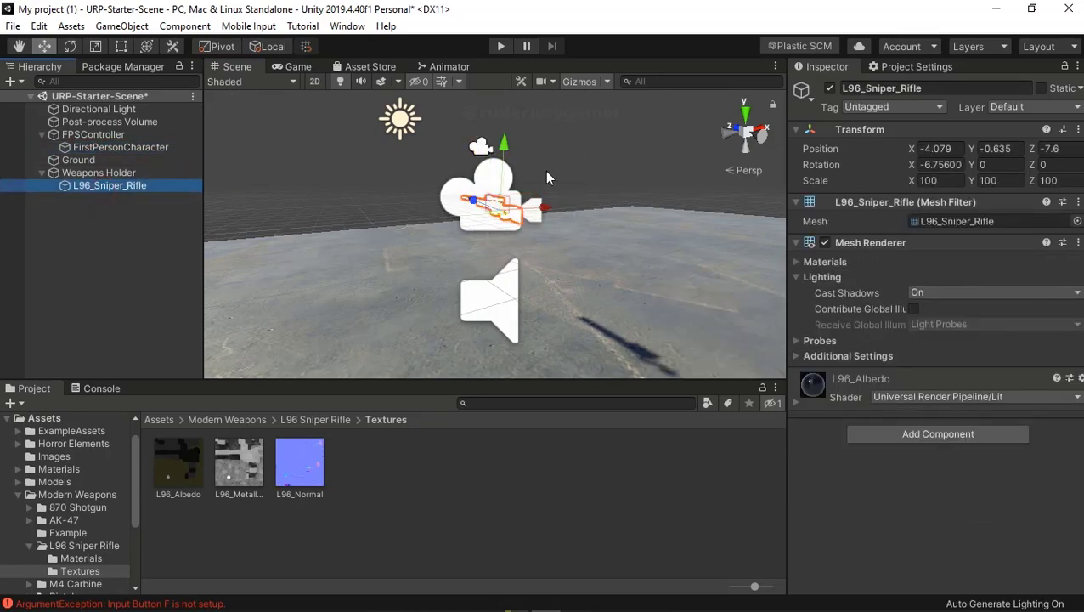
click(98, 175)
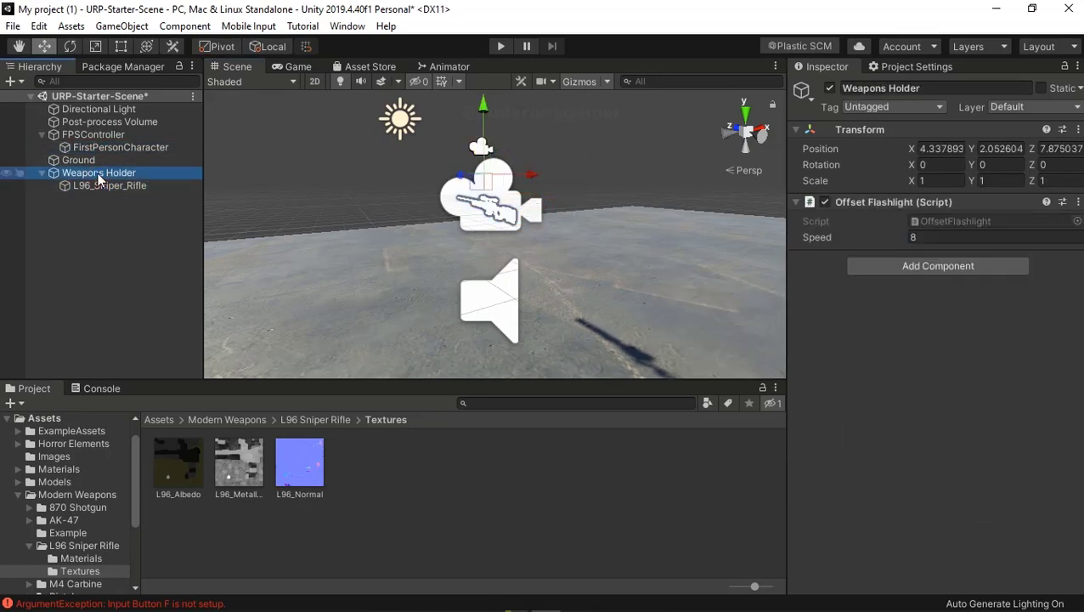
click(99, 150)
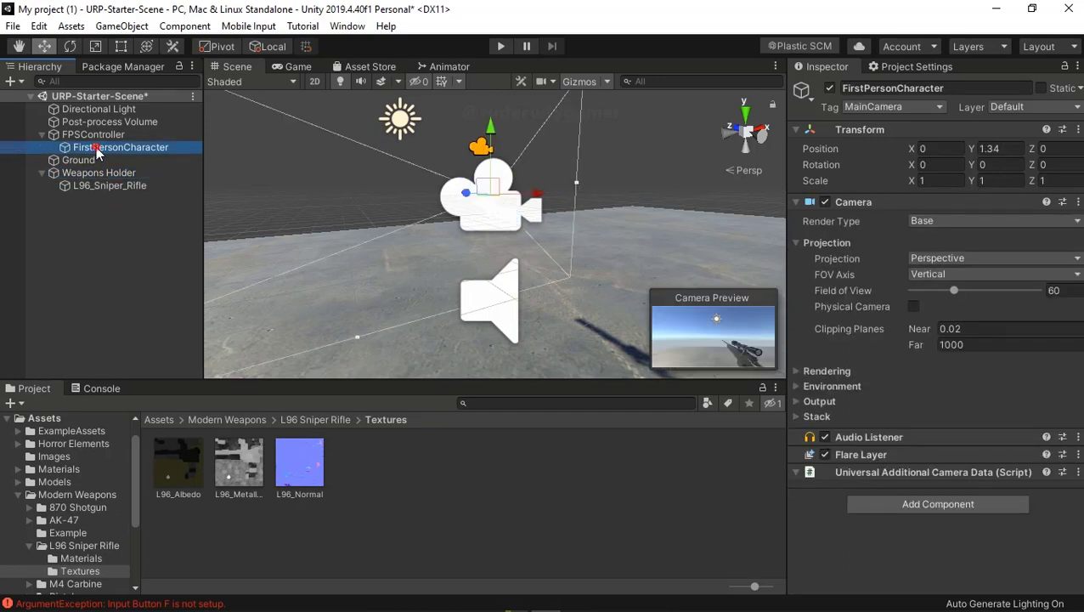
click(109, 185)
- Play-test the game to check the rifle placement, then stop it
click(499, 46)
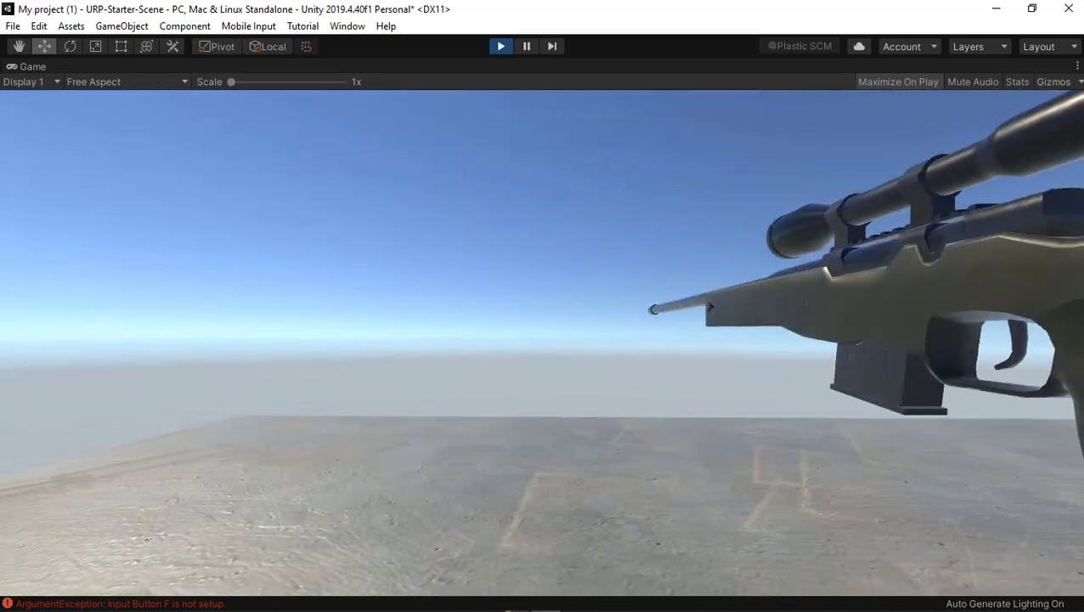
key(Escape)
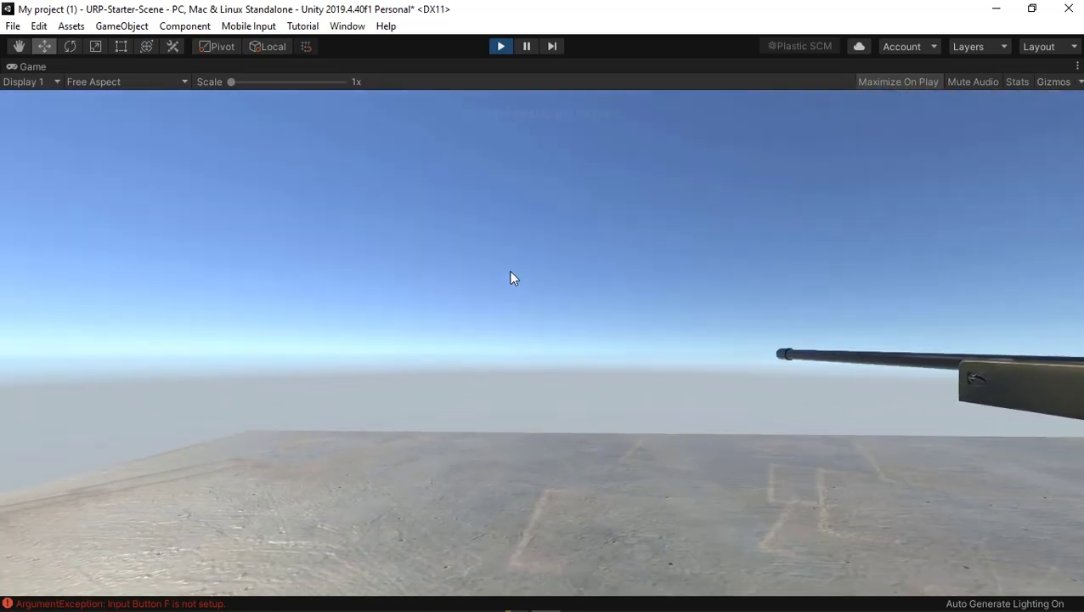
click(500, 46)
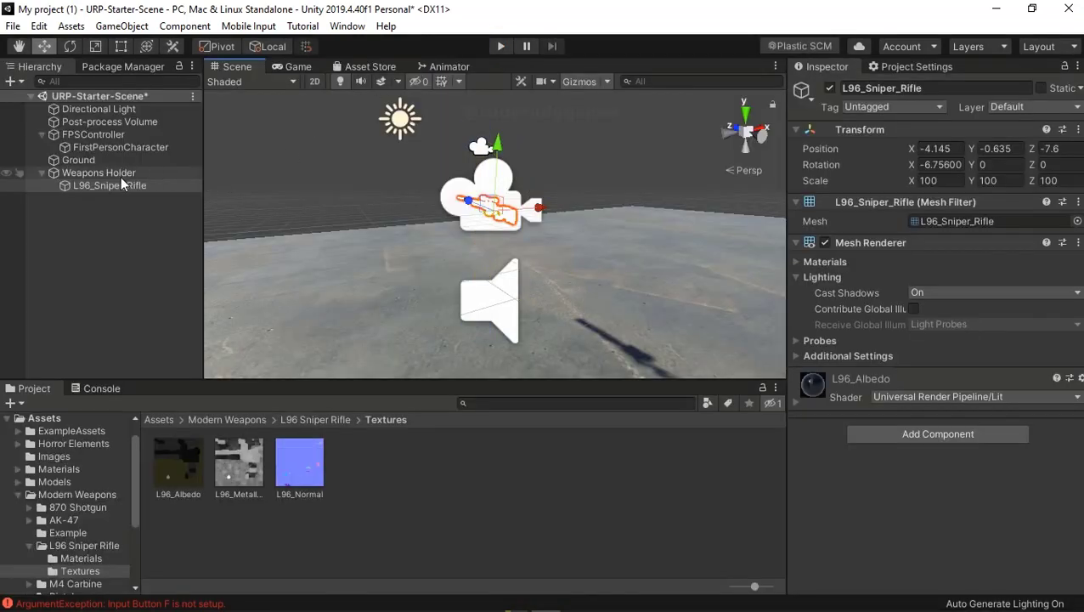
- Make Weapons Holder a child of FirstPersonCharacter and start a new play test
click(42, 174)
drag(89, 173, 98, 149)
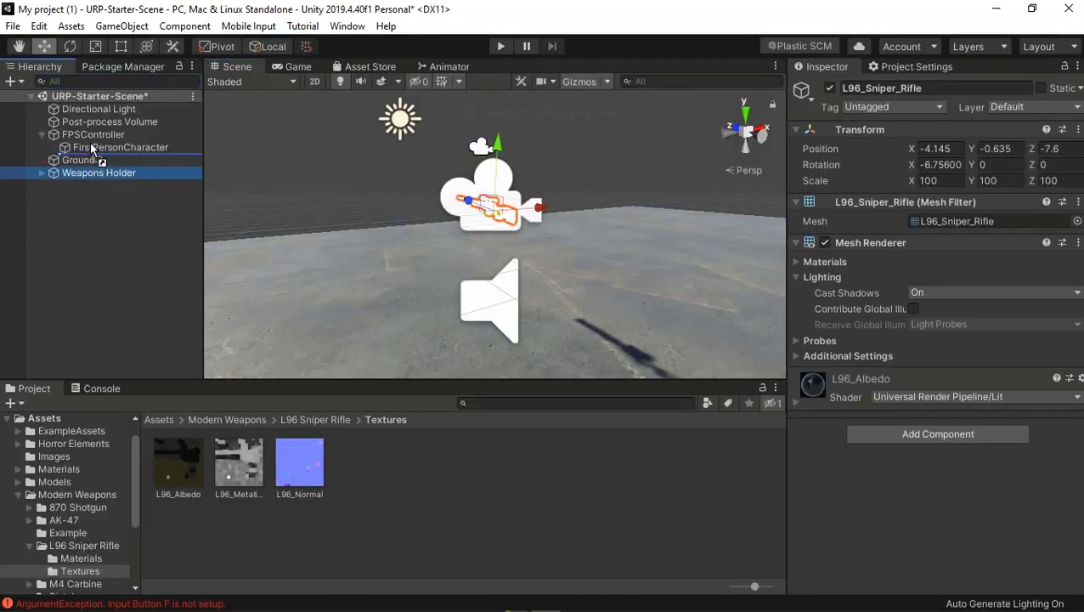
click(500, 46)
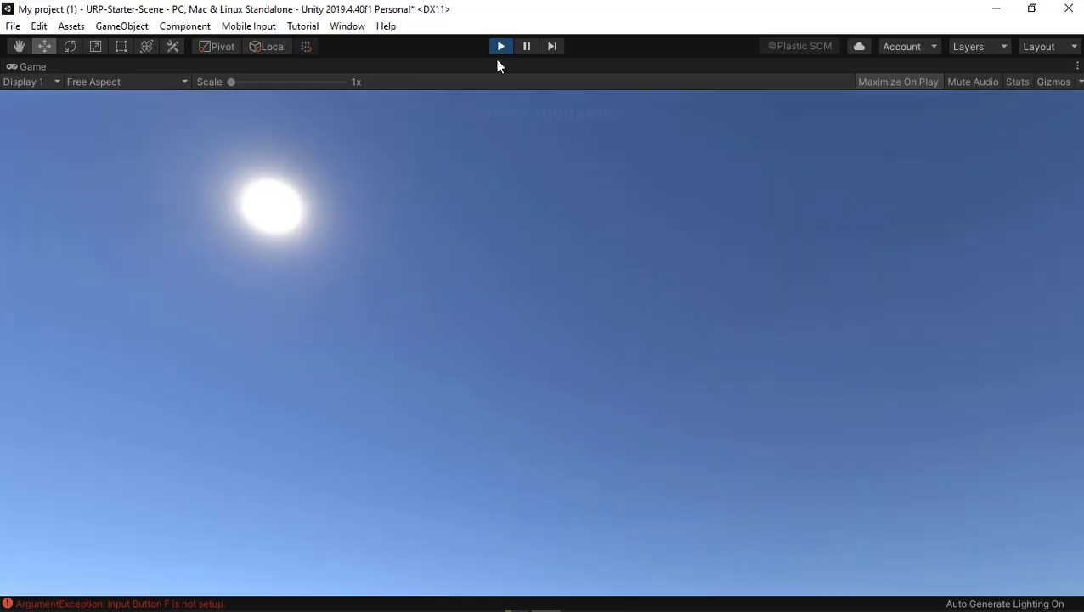
- Move Weapons Holder out of FirstPersonCharacter to sit under FPSController, then play-test and stop
click(493, 47)
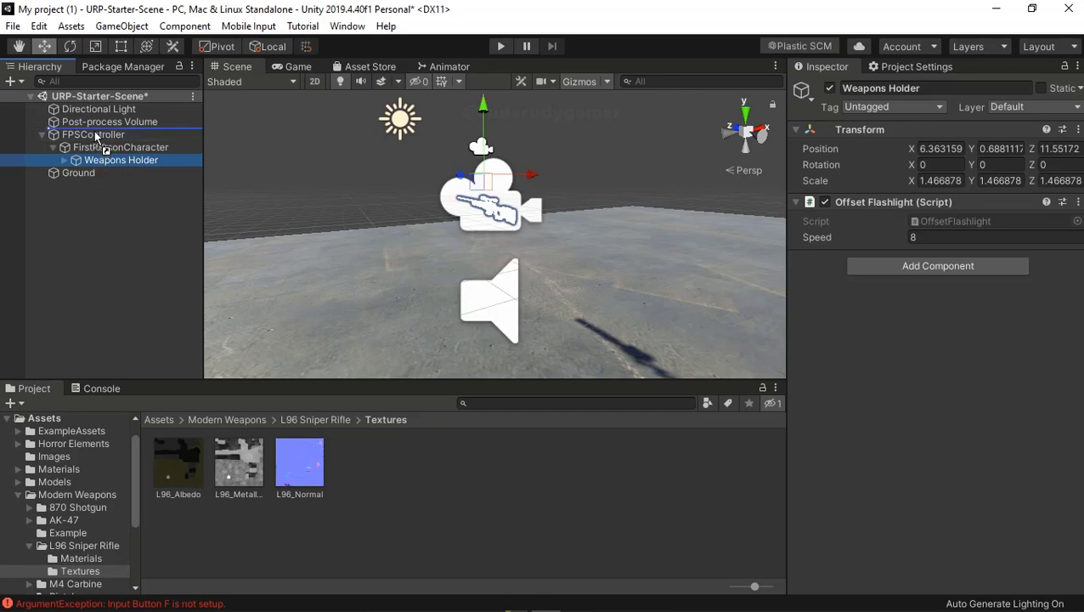
mouse_move(103, 150)
mouse_down()
mouse_move(96, 136)
mouse_move(95, 149)
mouse_up()
click(497, 48)
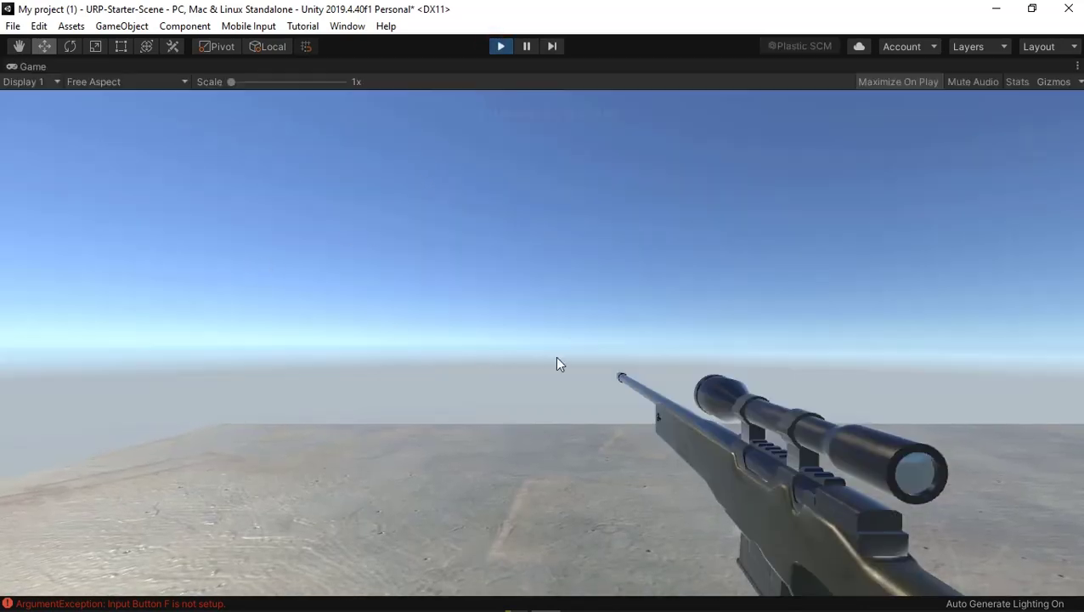
click(557, 362)
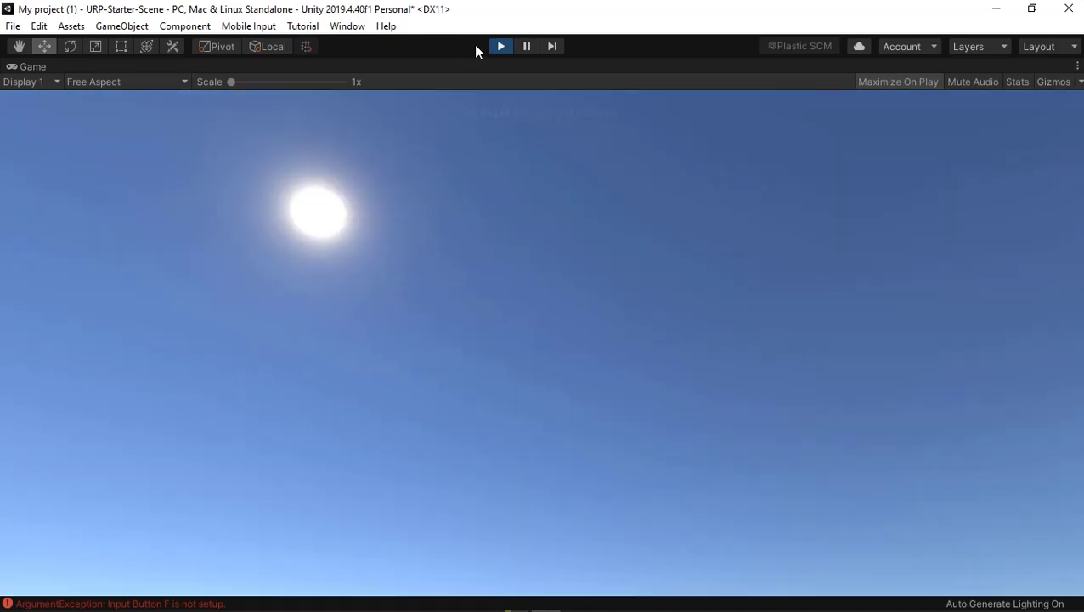
click(501, 46)
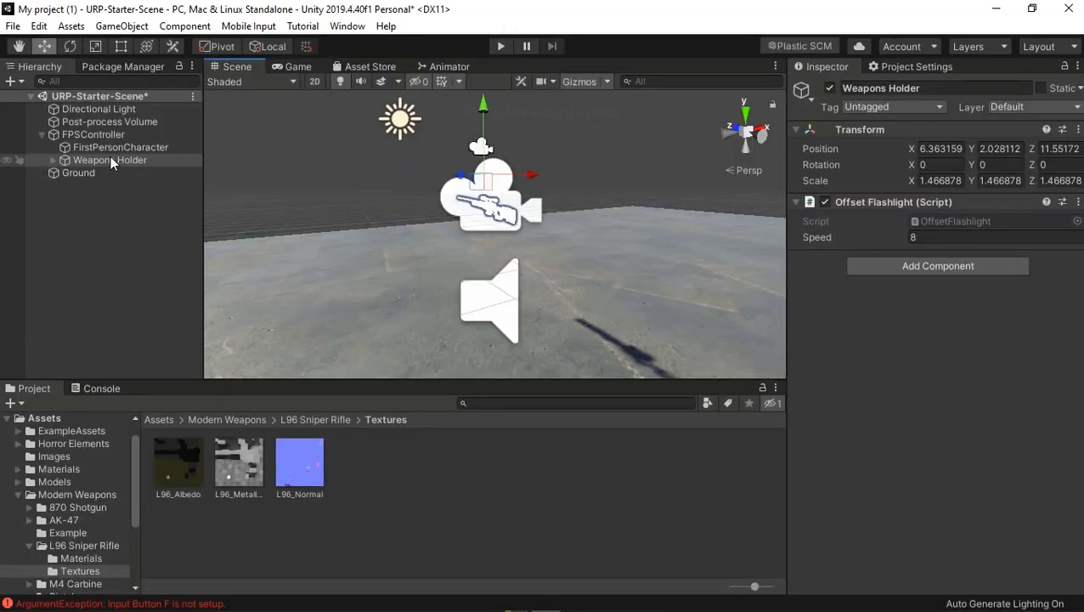
- Move Weapons Holder to the scene root, expand it to show L96_Sniper_Rifle, and check its Offset Flashlight script
drag(110, 159, 97, 96)
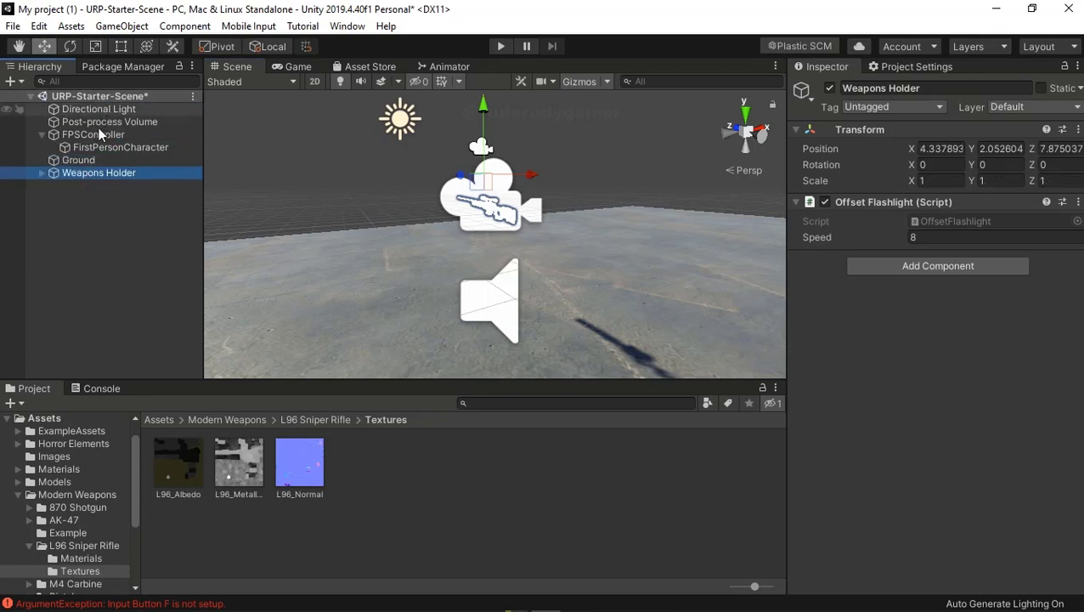
click(40, 174)
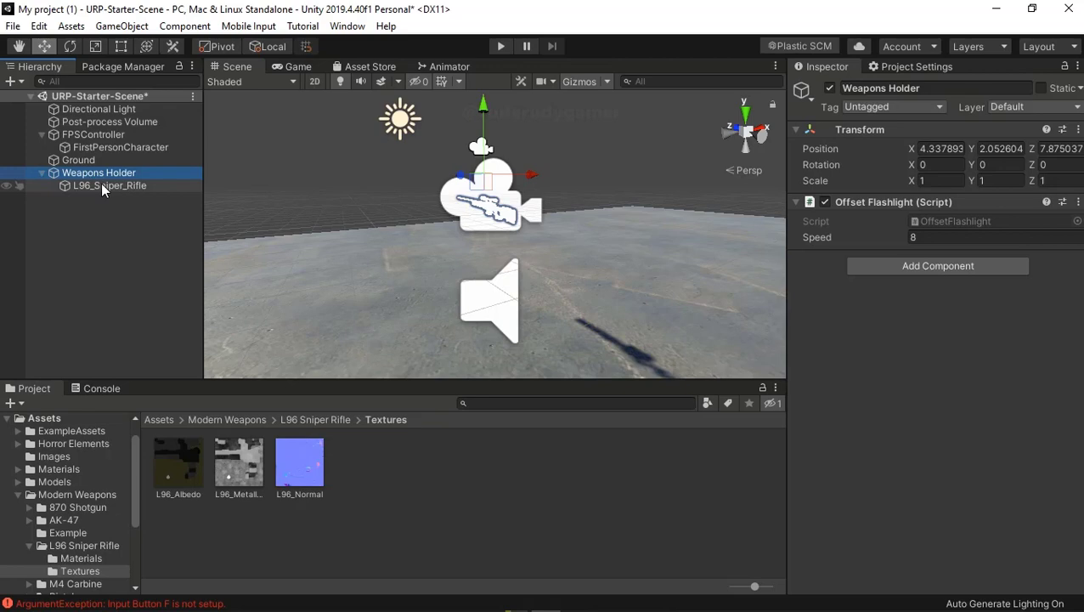
click(883, 204)
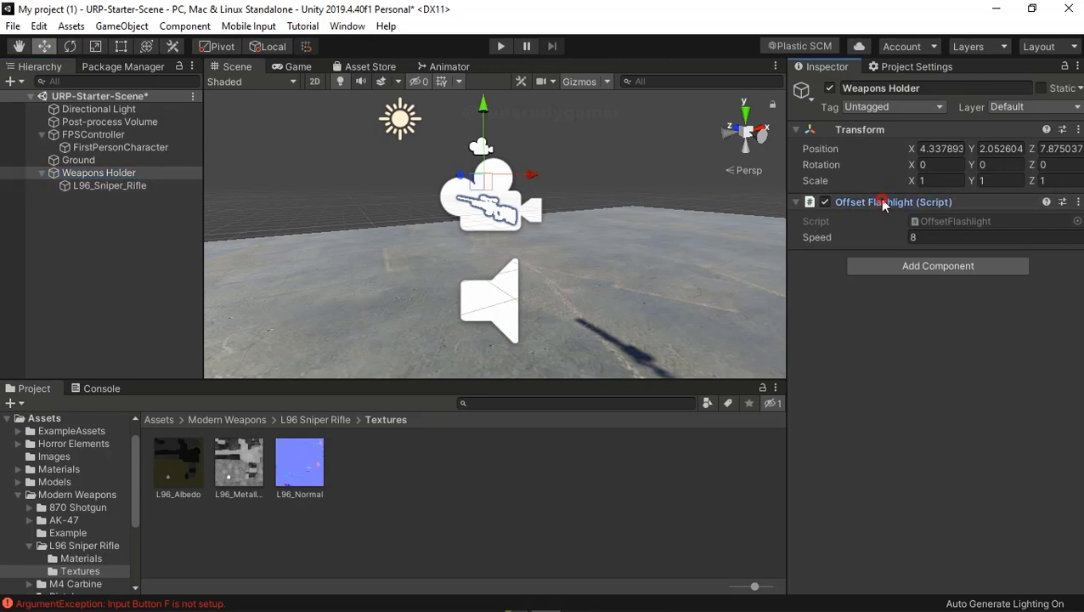
click(883, 203)
click(883, 203)
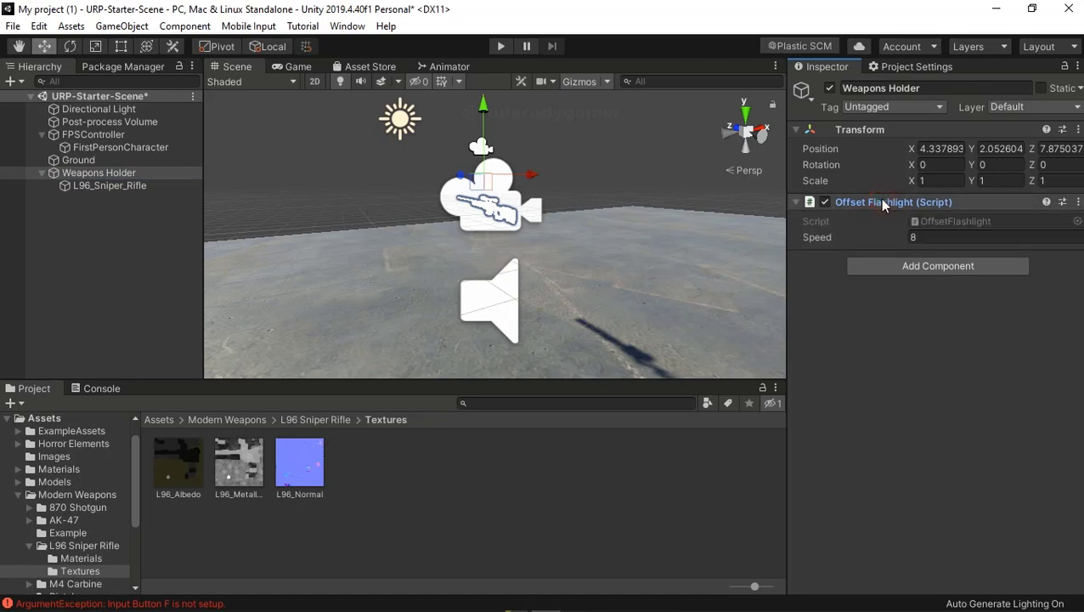
click(813, 204)
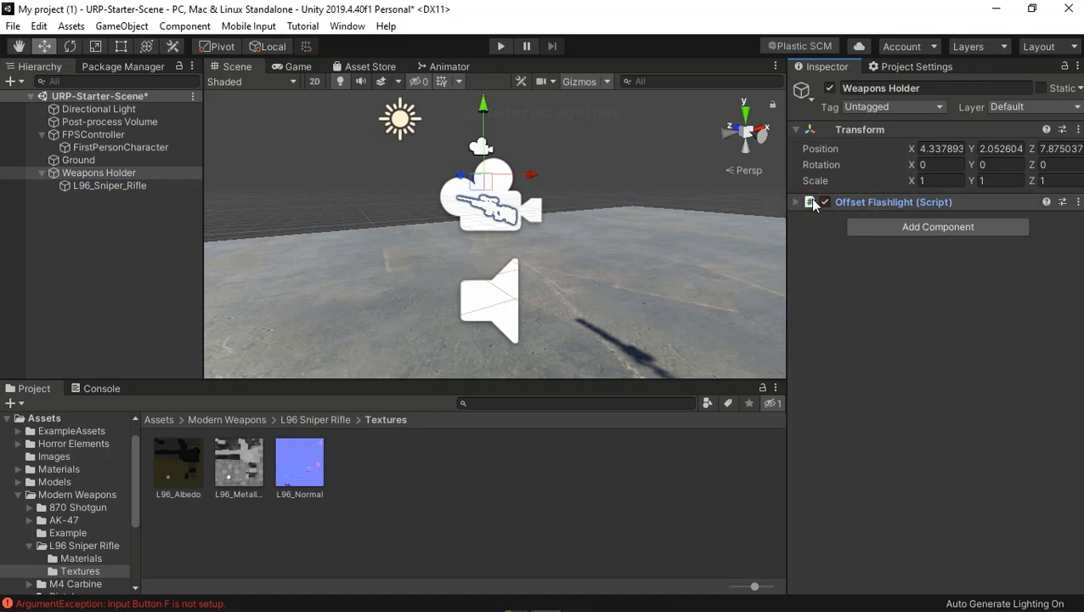
click(813, 204)
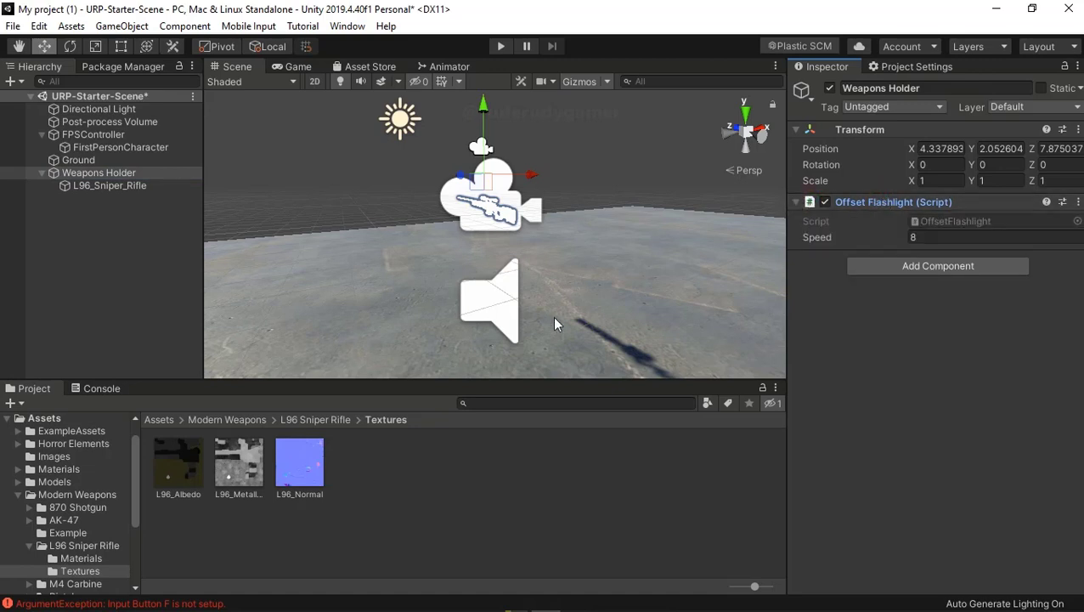
- Inspect the input button error in the Console and remove the Offset Flashlight script from Weapons Holder
click(99, 391)
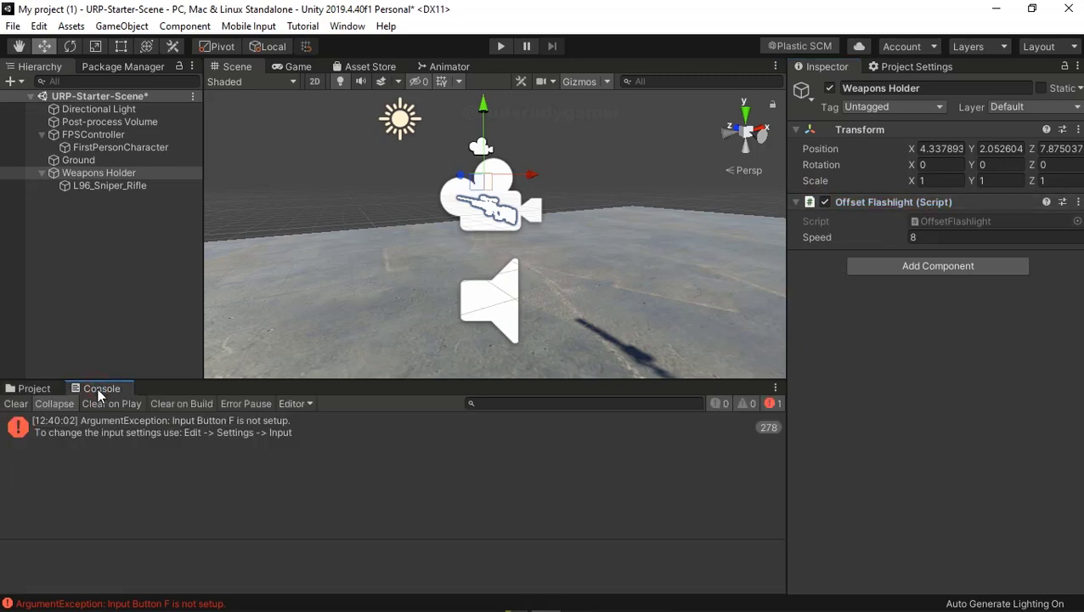
click(151, 605)
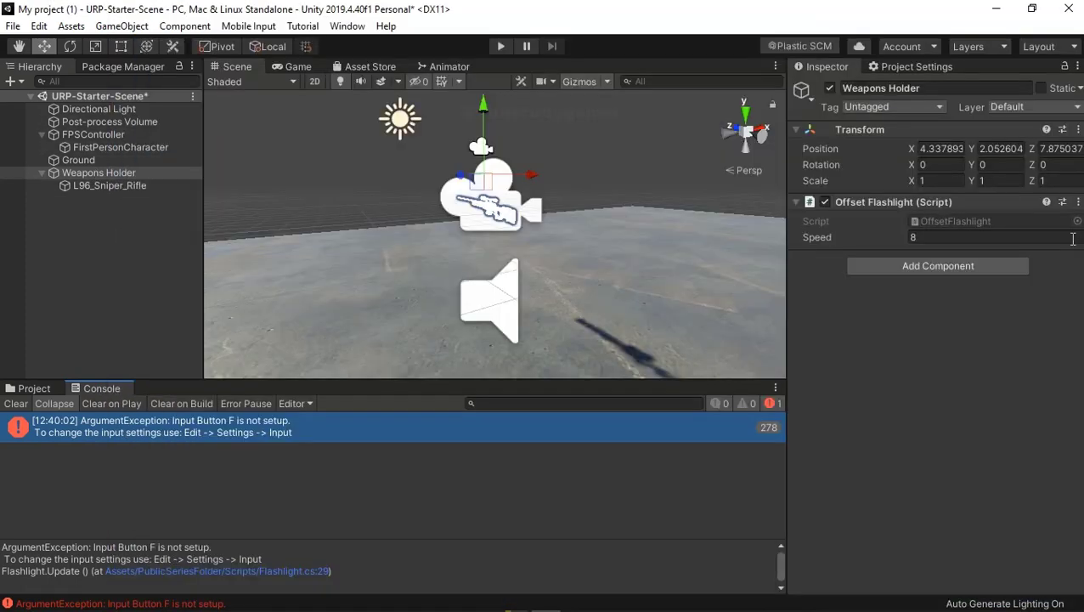
click(1078, 202)
click(1040, 241)
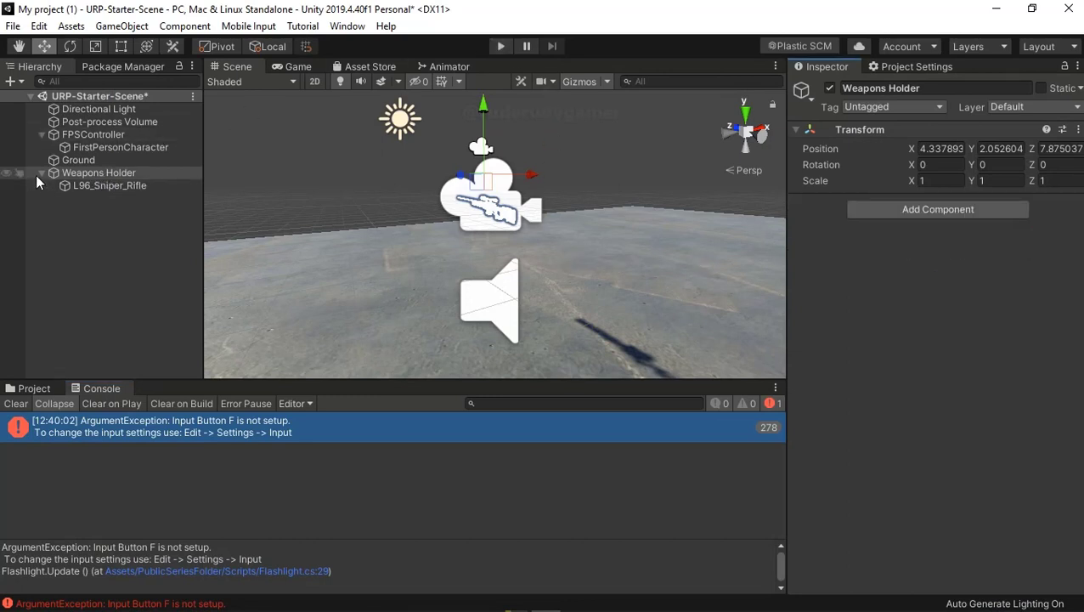
- Make Weapons Holder a child of FirstPersonCharacter again and play-test the rifle in view
click(101, 187)
key(f)
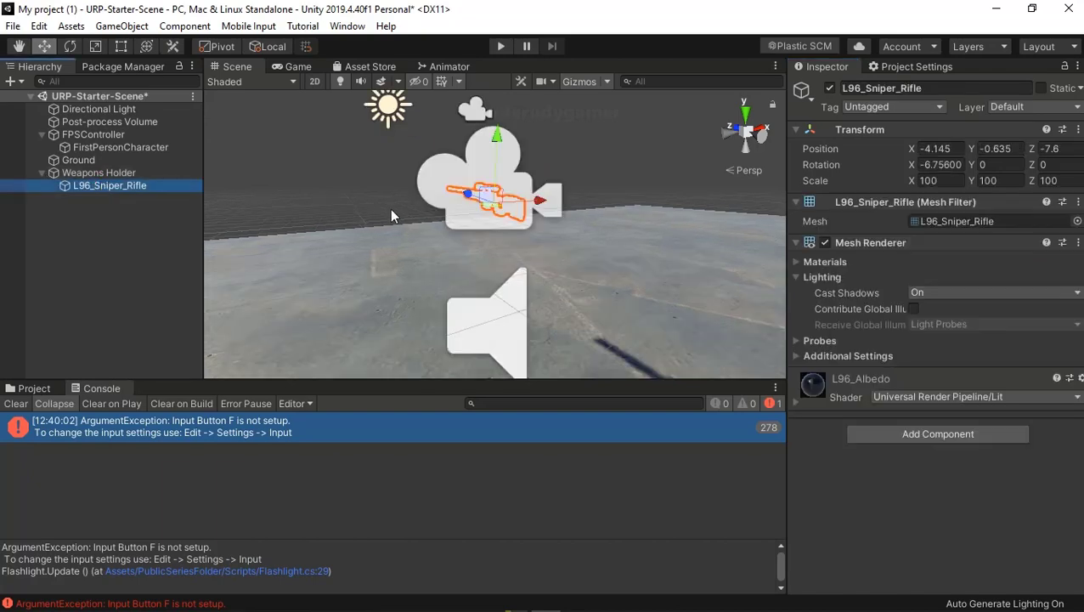
right_drag(496, 261, 379, 282)
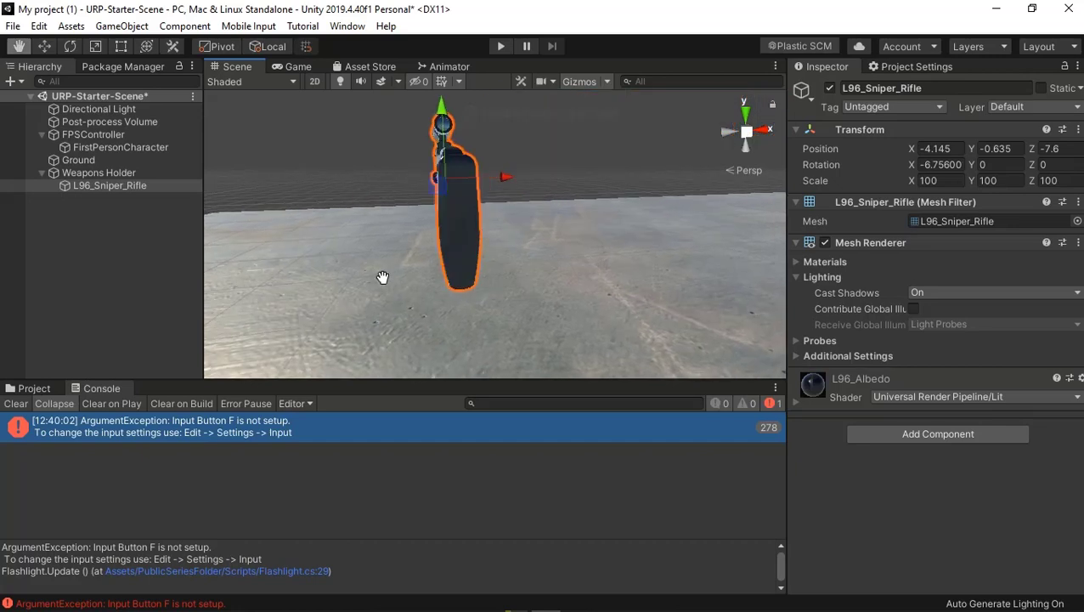
right_drag(544, 281, 346, 245)
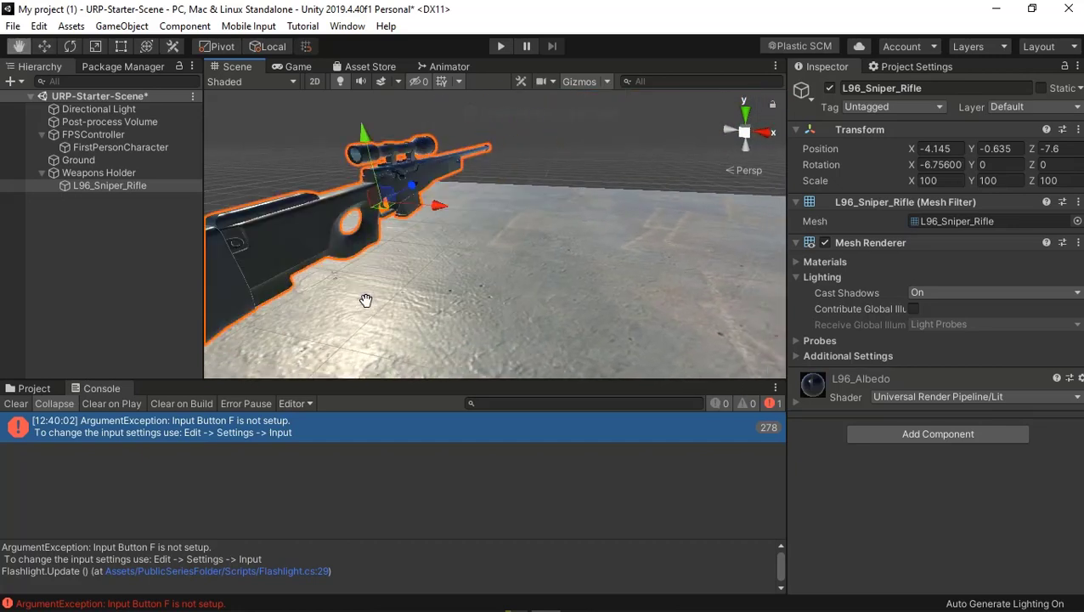
click(111, 190)
click(42, 173)
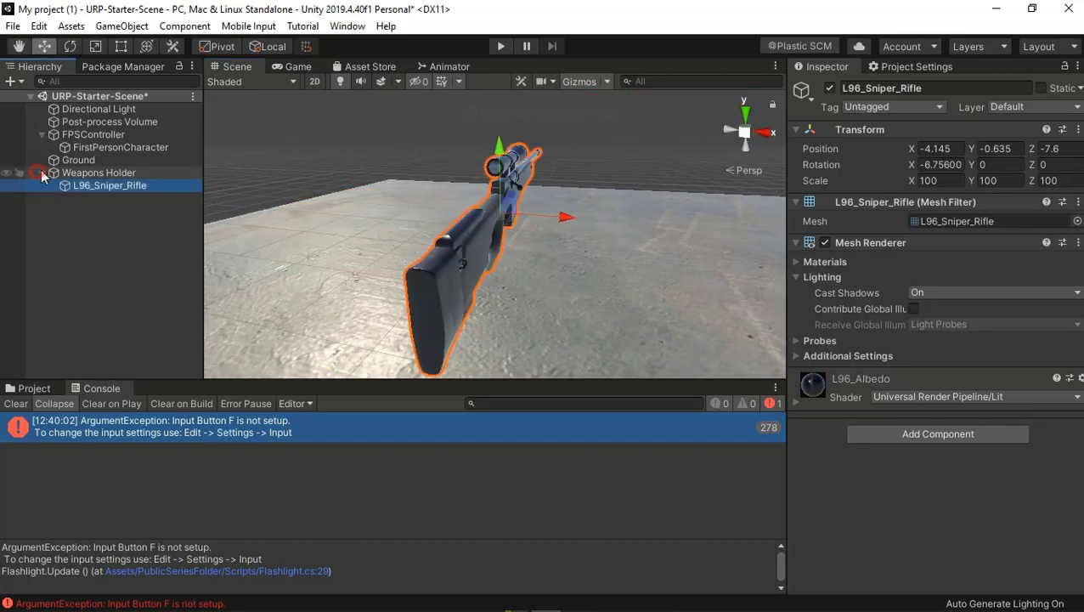
click(98, 174)
drag(97, 175, 119, 148)
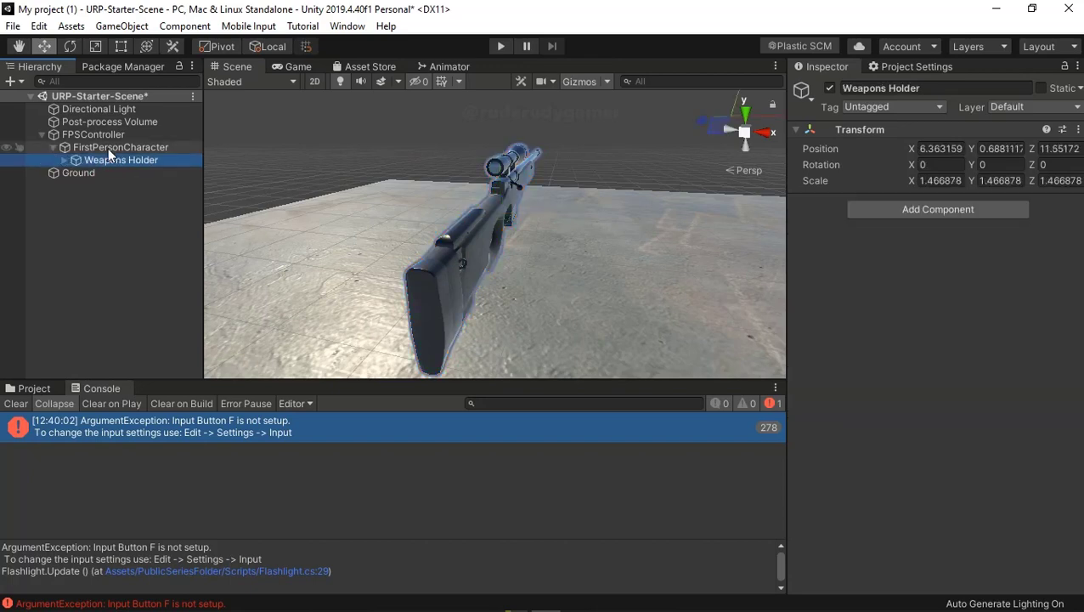
click(499, 48)
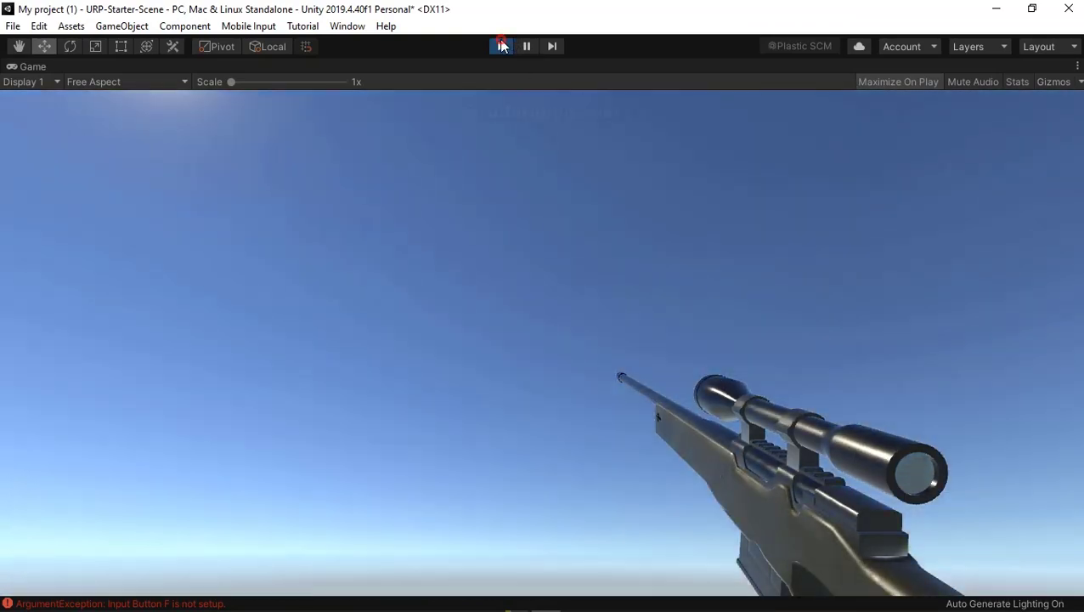
click(501, 46)
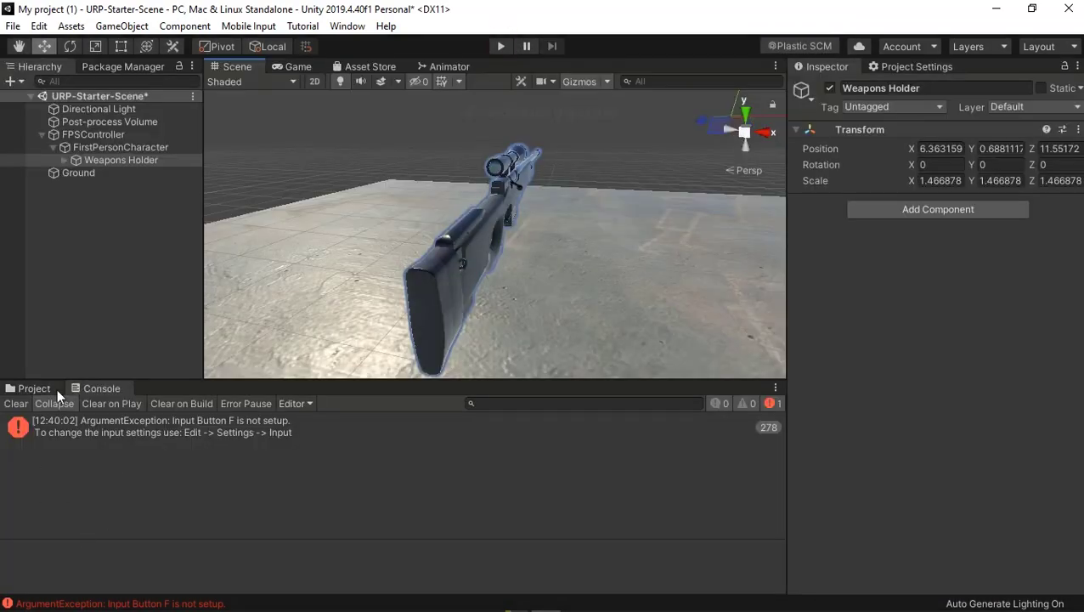
- Clear the Console's error log and return to the Assets root folder
click(34, 388)
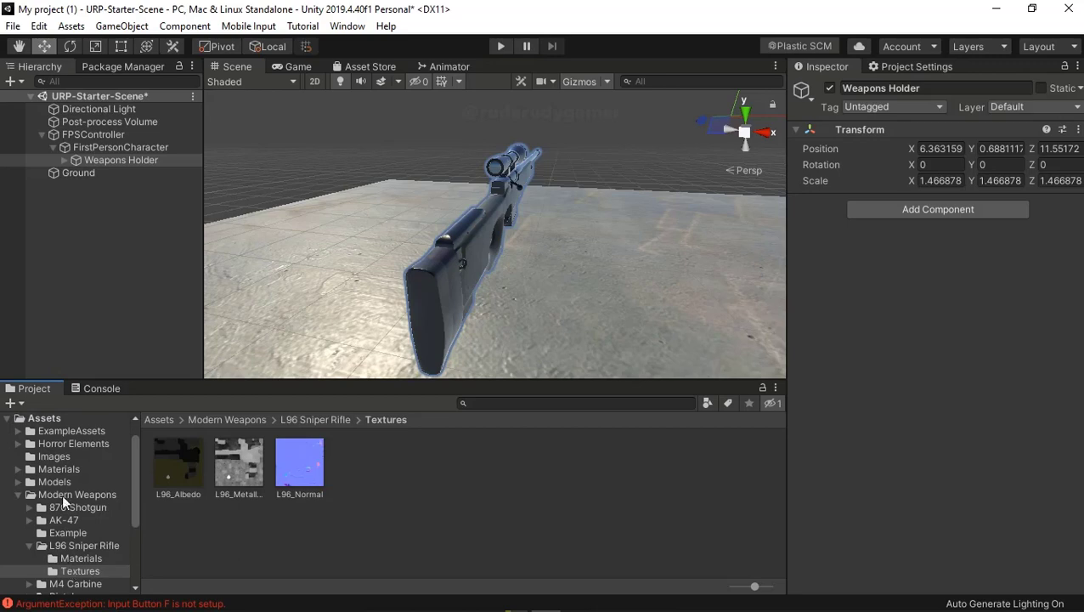
click(100, 388)
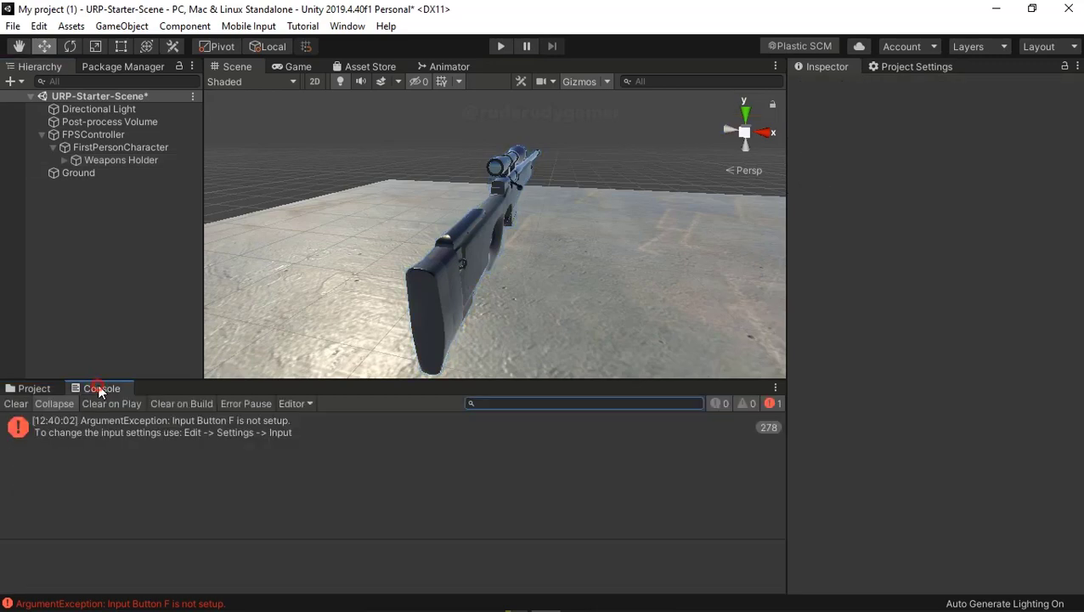
click(16, 404)
click(20, 391)
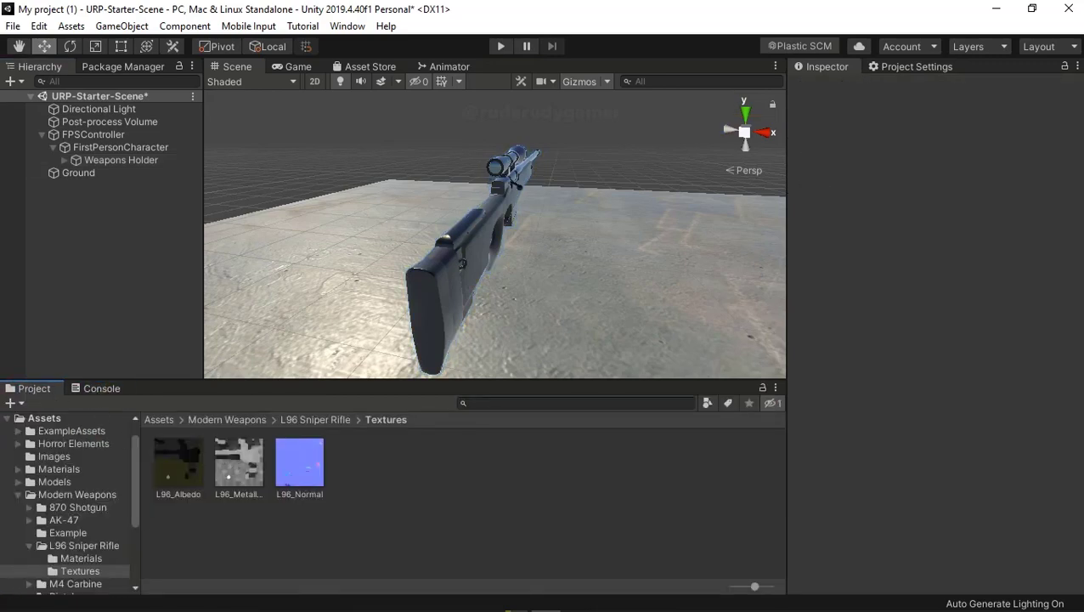
click(136, 602)
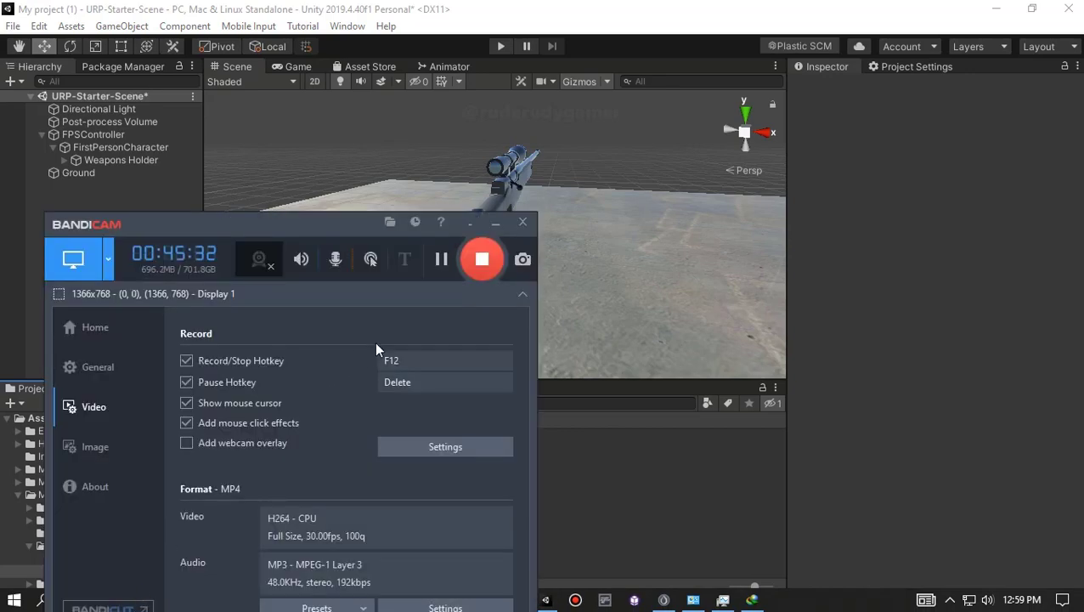
click(495, 222)
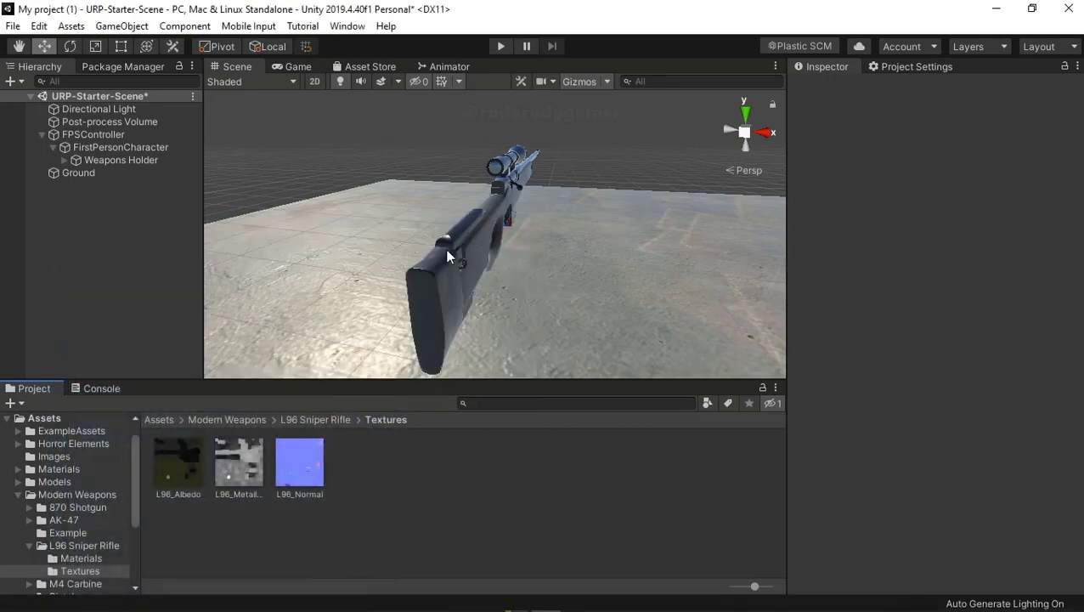
click(161, 421)
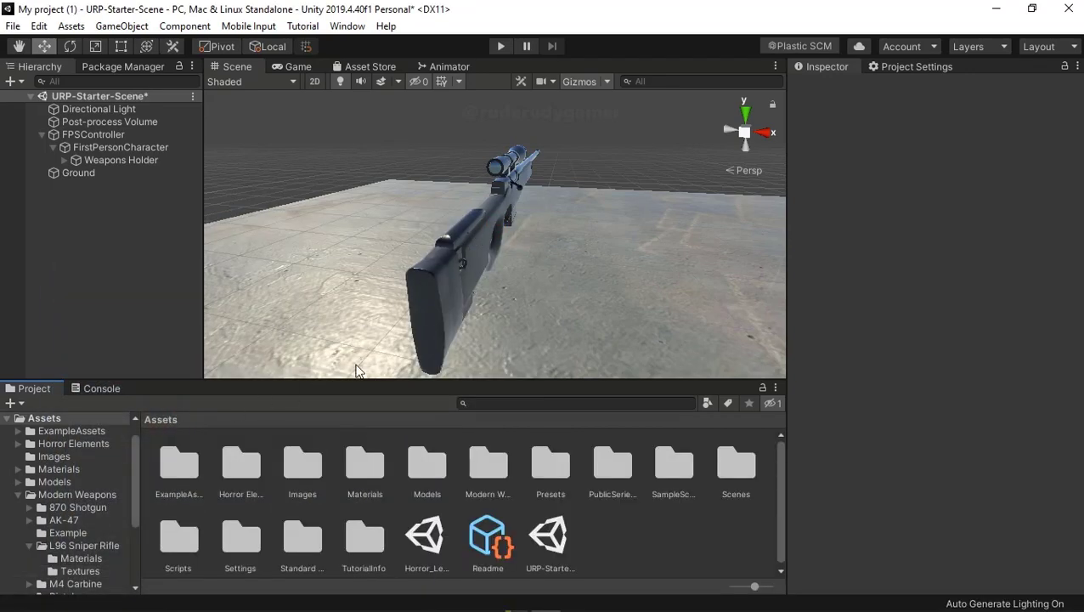
- Orbit the scene to see the rifle from the side, glance at the tutorial windows, then return to Unity
mouse_move(588, 291)
alt+mouse_down()
mouse_move(453, 308)
mouse_move(467, 279)
mouse_move(462, 299)
alt+mouse_up()
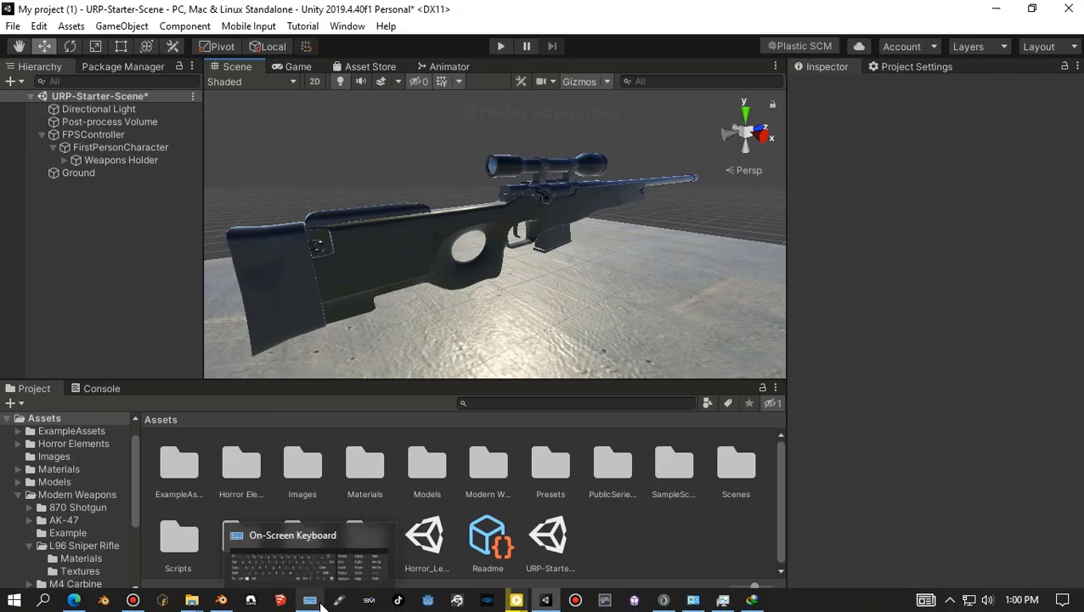
click(518, 601)
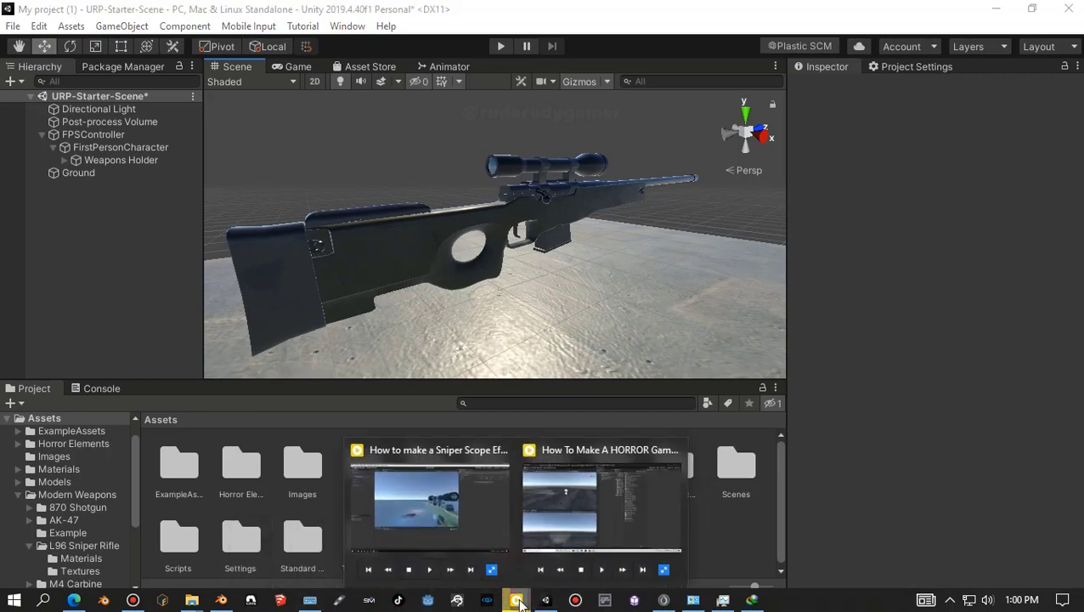
click(465, 517)
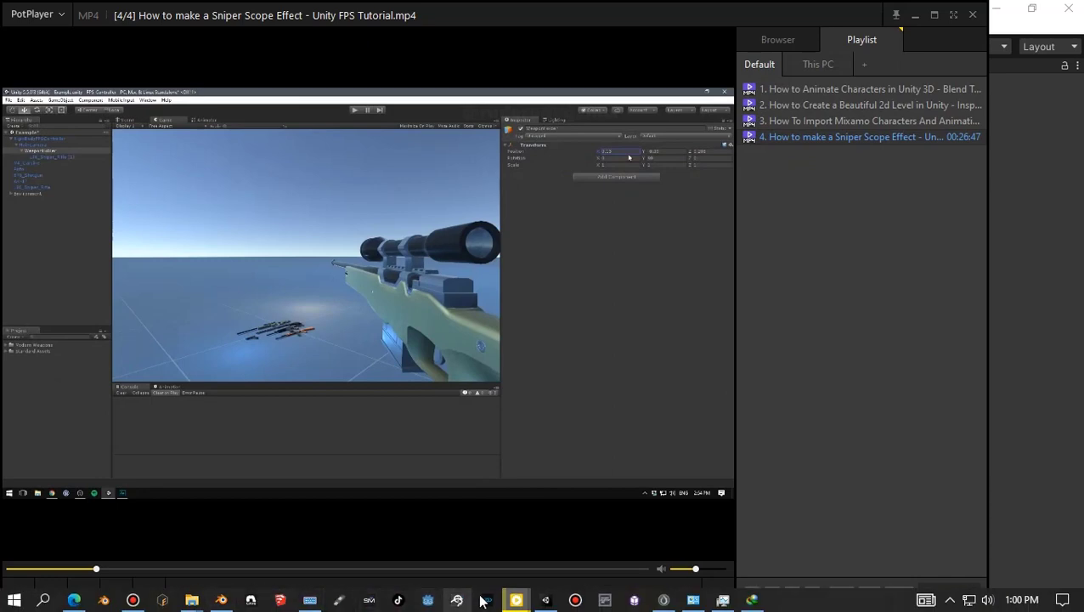
click(547, 602)
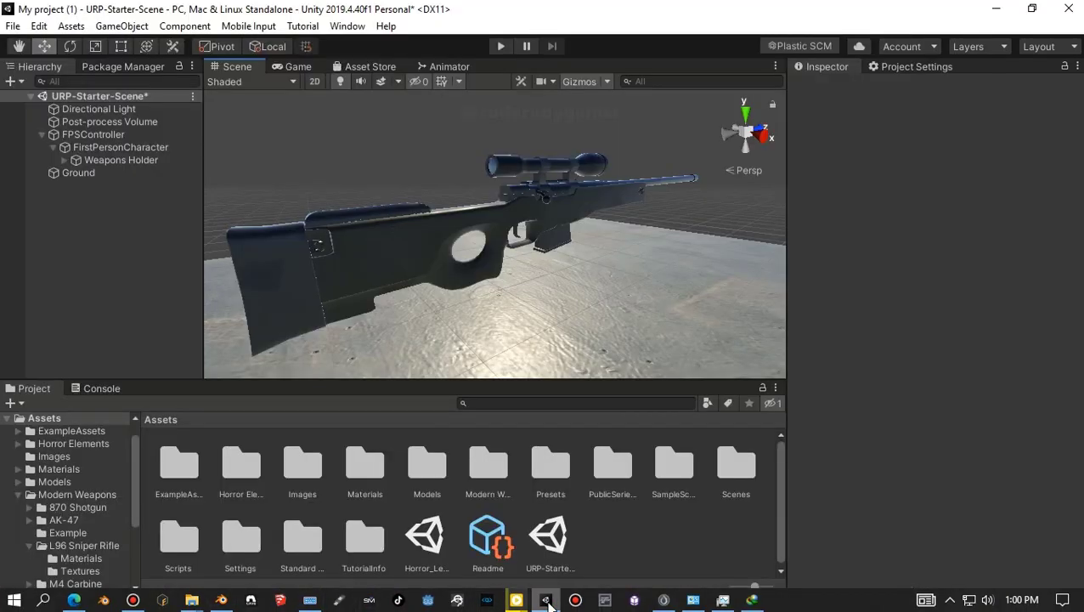
- Select FirstPersonCharacter in the Hierarchy so its Camera Preview shows the rifle at lower right
click(92, 147)
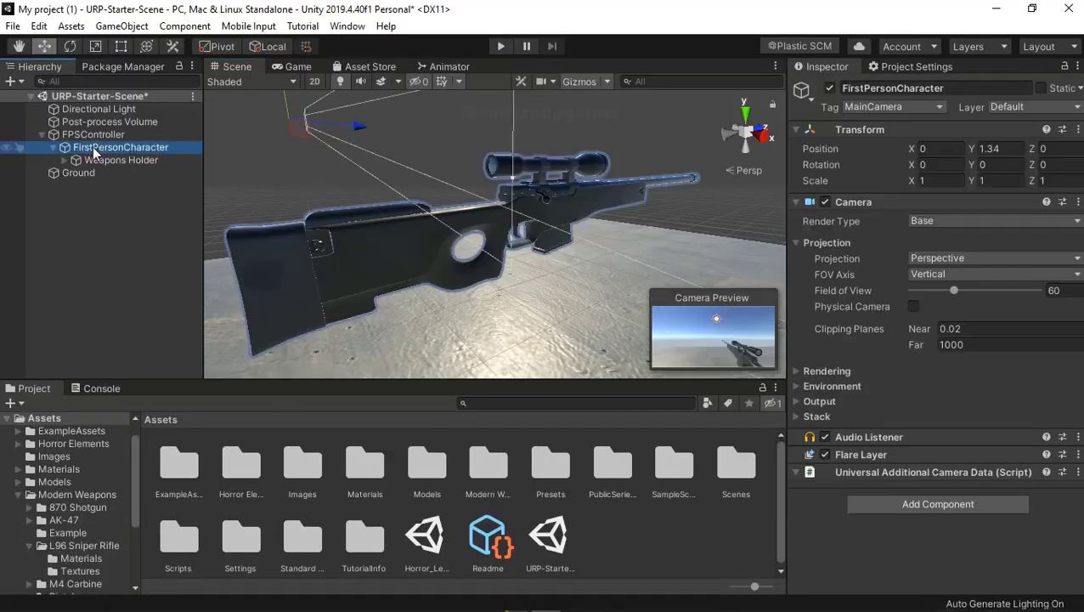
click(93, 135)
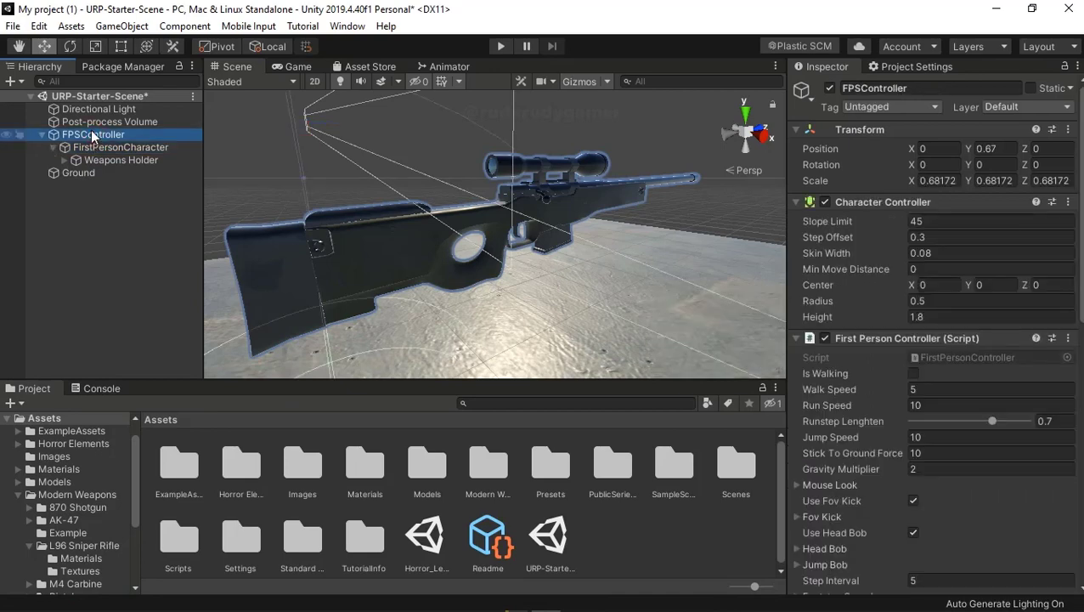
click(95, 148)
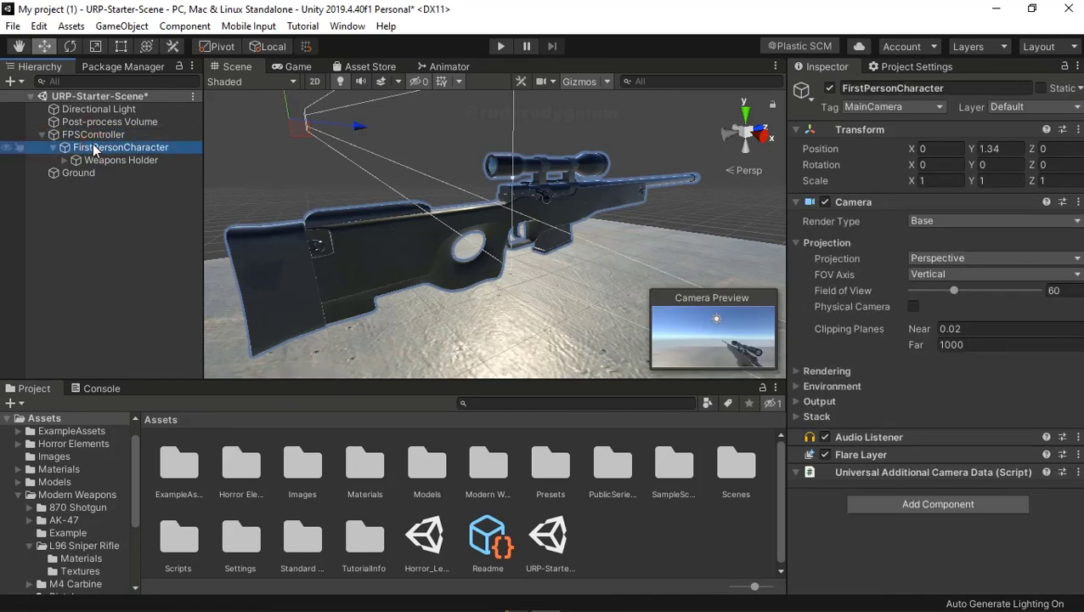
- Bring the sniper scope tutorial video forward for reference, then go back to the Unity editor
mouse_move(539, 605)
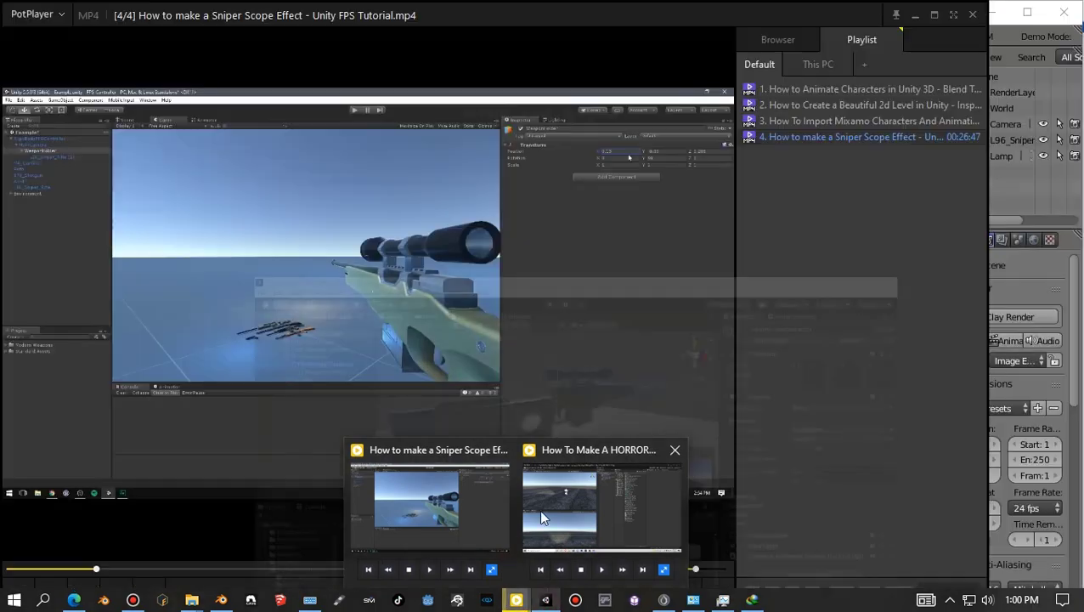
click(429, 508)
mouse_move(517, 599)
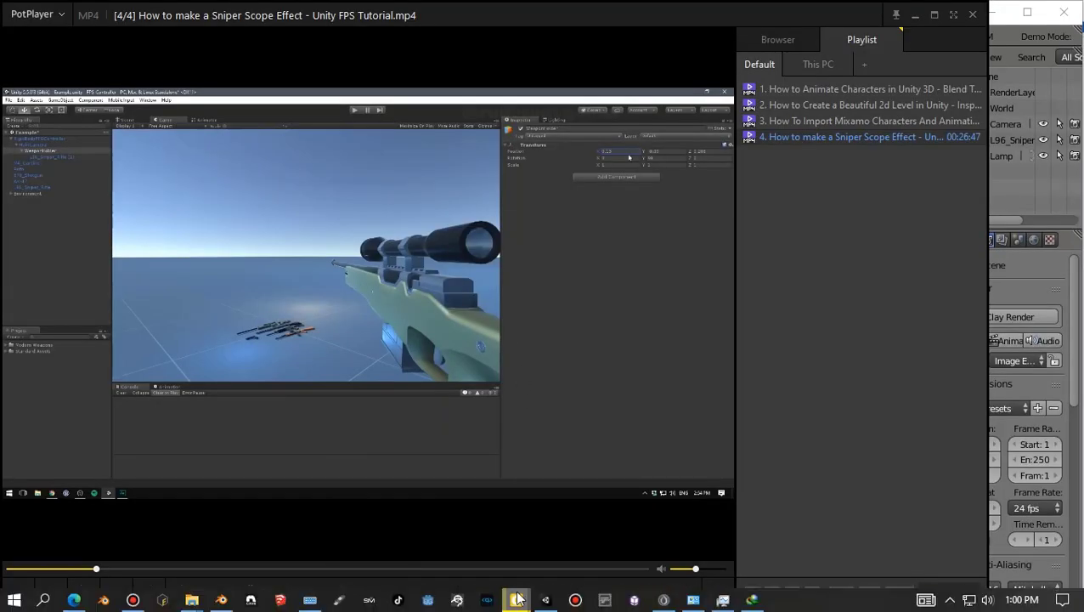
click(494, 480)
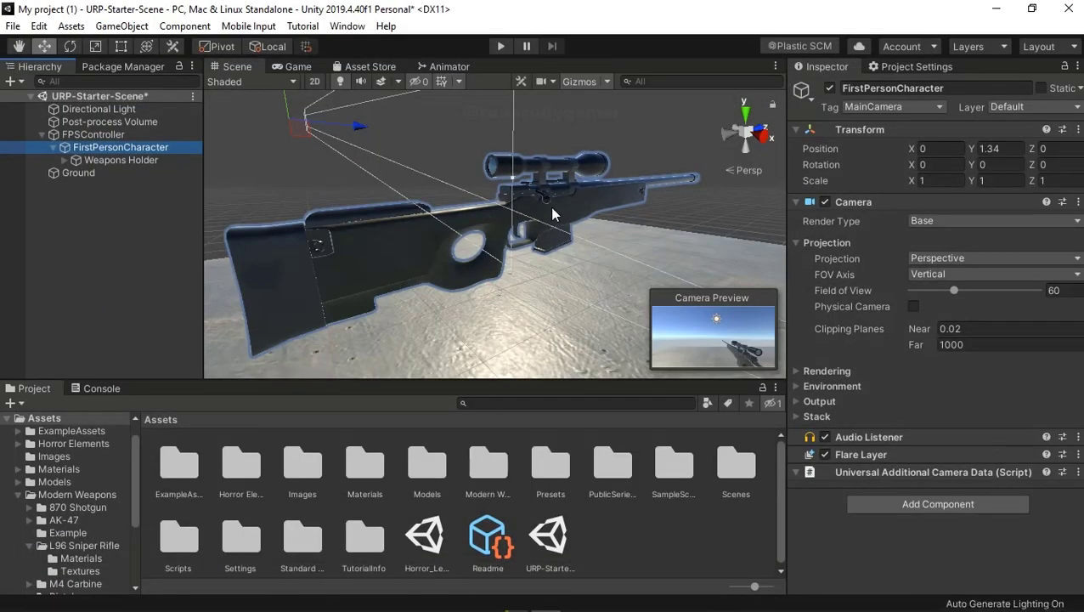
- Switch to the Move tool, expand Weapons Holder and slide L96_Sniper_Rifle along X toward the camera
click(92, 160)
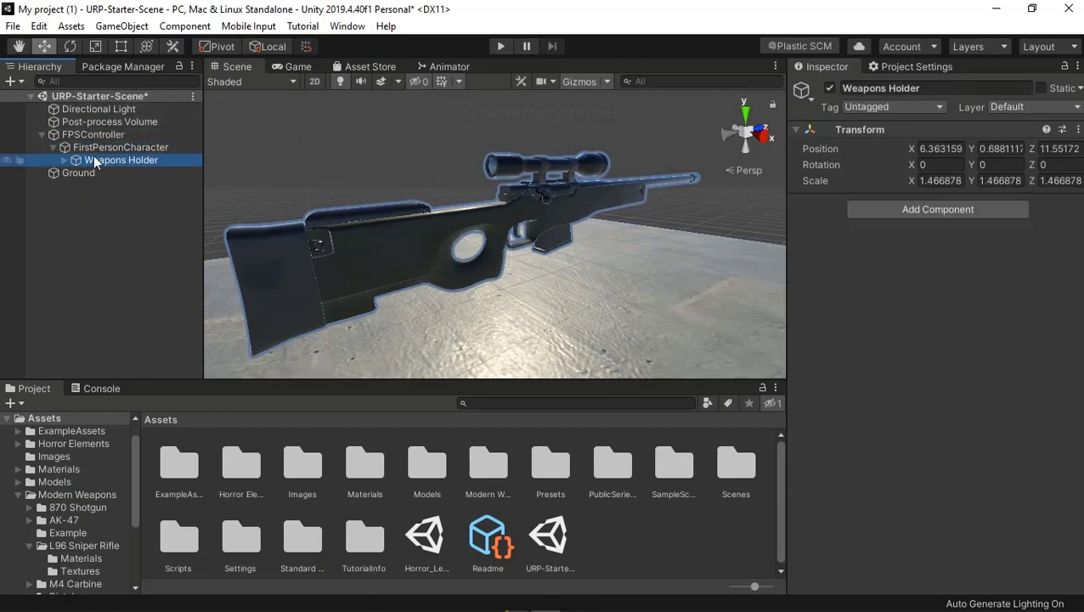
click(44, 47)
click(62, 160)
click(61, 160)
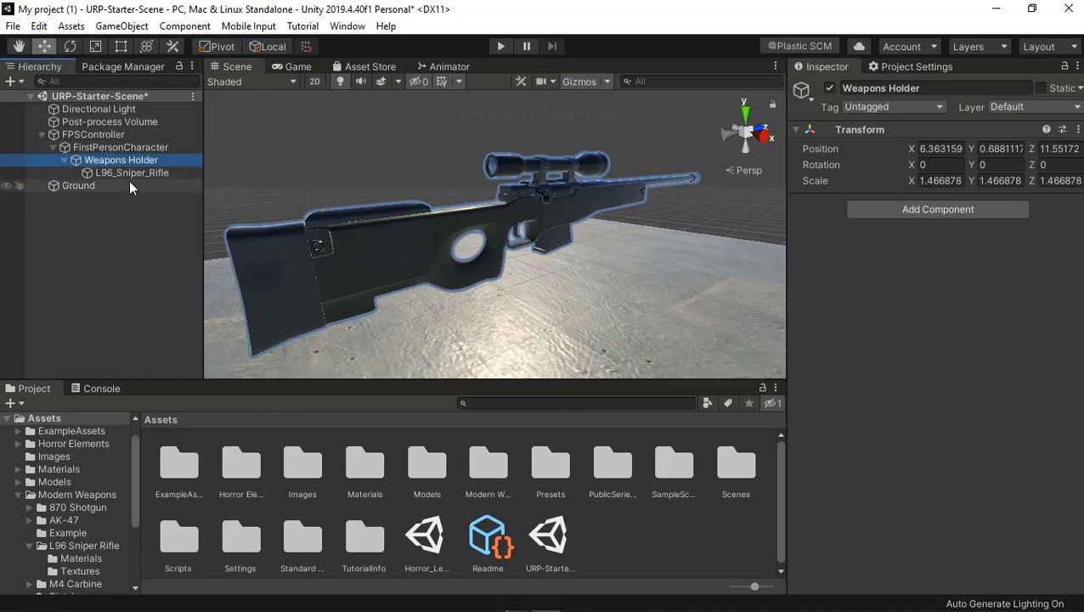
click(188, 173)
drag(538, 240, 588, 256)
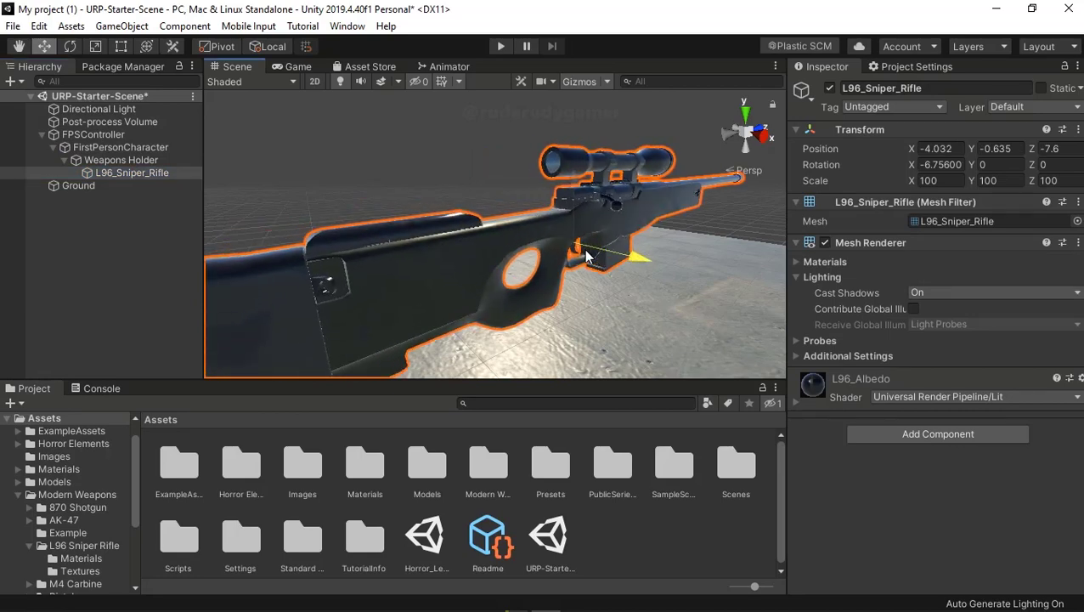
- Nudge the rifle further along X twice, checking FirstPersonCharacter's Camera Preview after each move
click(98, 147)
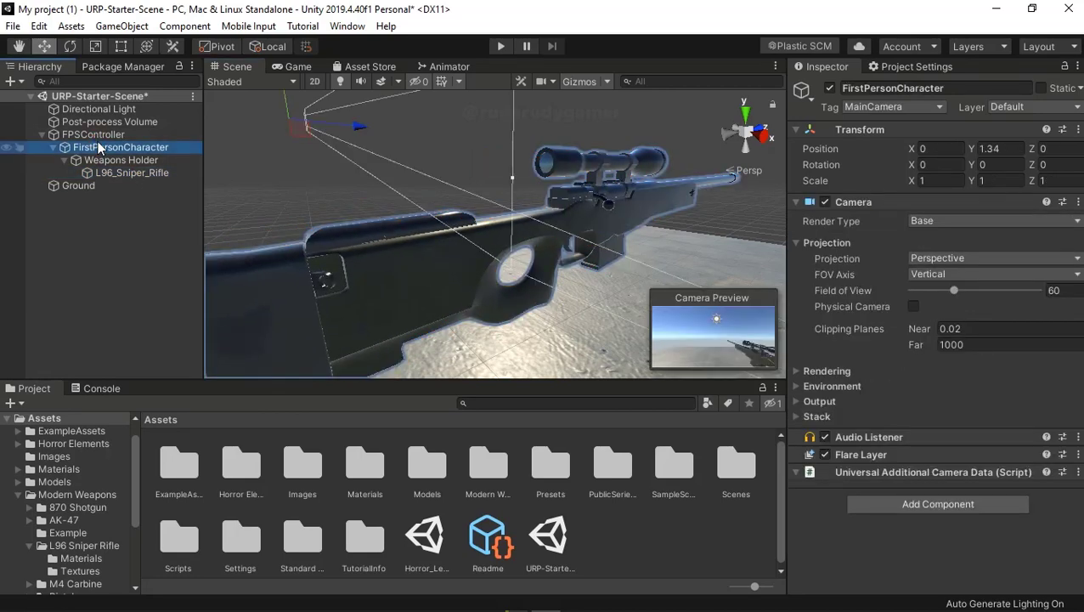
click(127, 172)
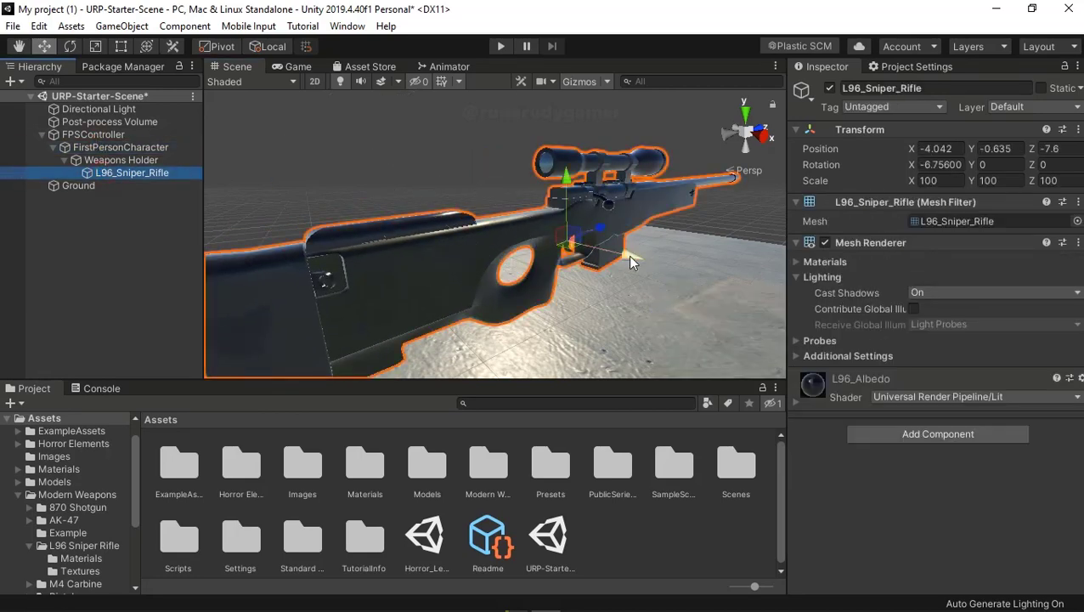
drag(630, 262, 624, 256)
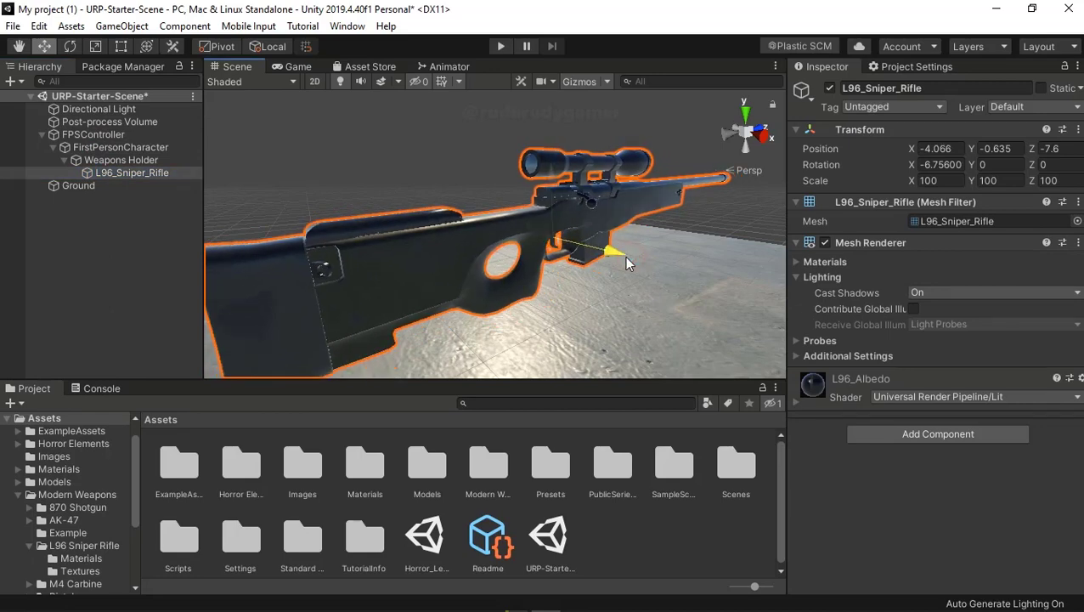
click(102, 148)
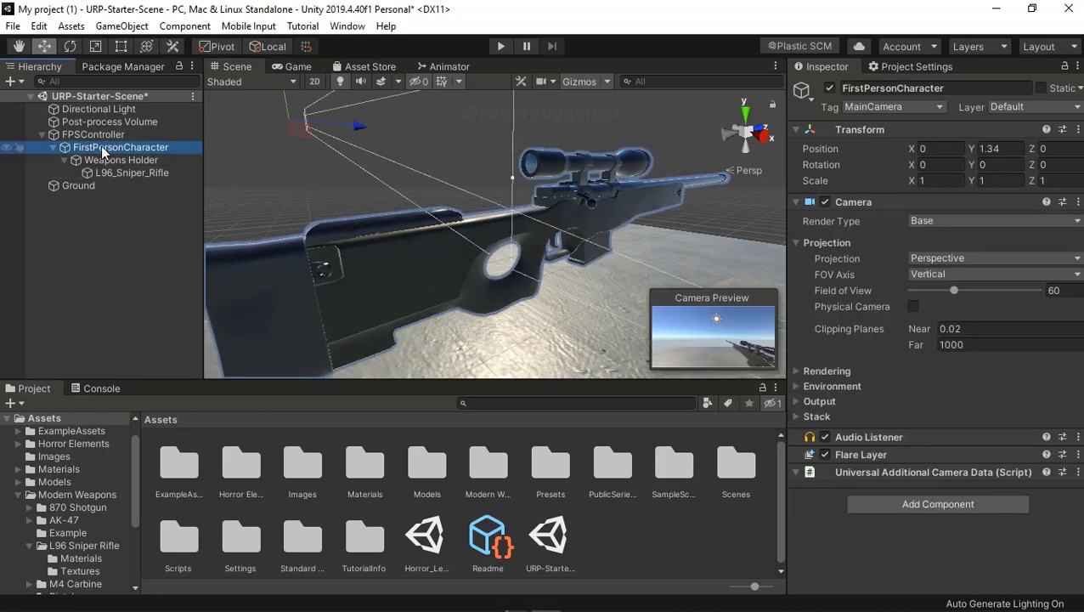
click(111, 174)
drag(608, 259, 611, 260)
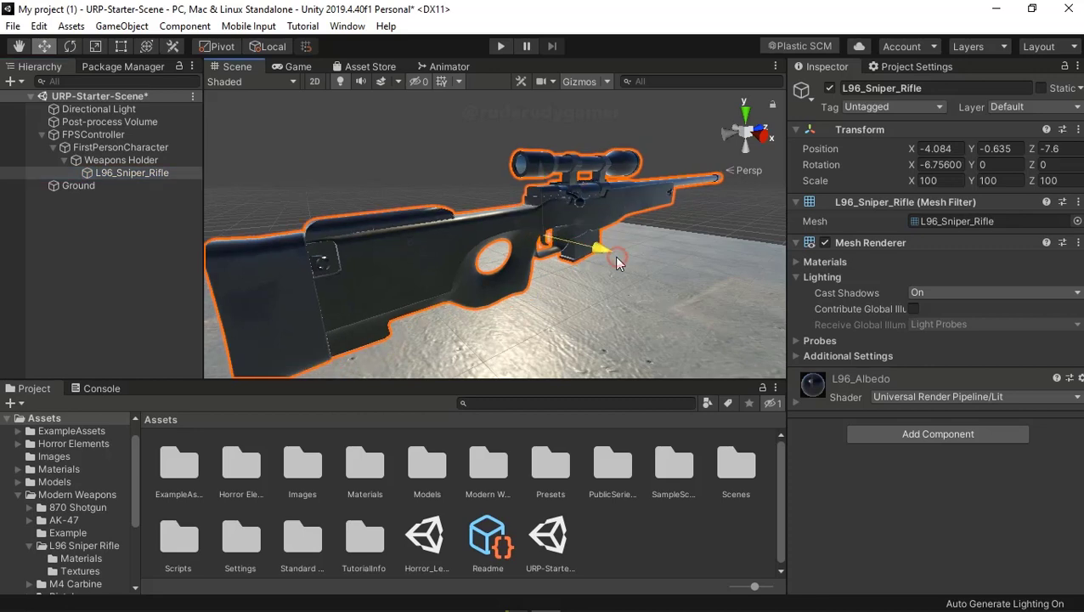
click(127, 149)
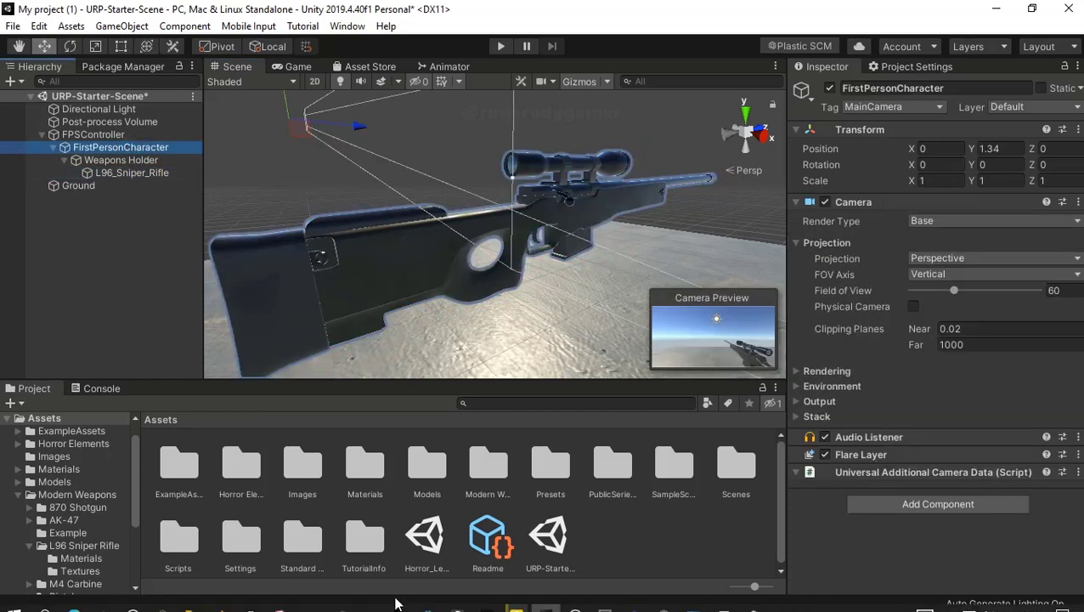
- Frame the rifle in the Scene view with F and recheck the first-person camera preview
mouse_move(518, 601)
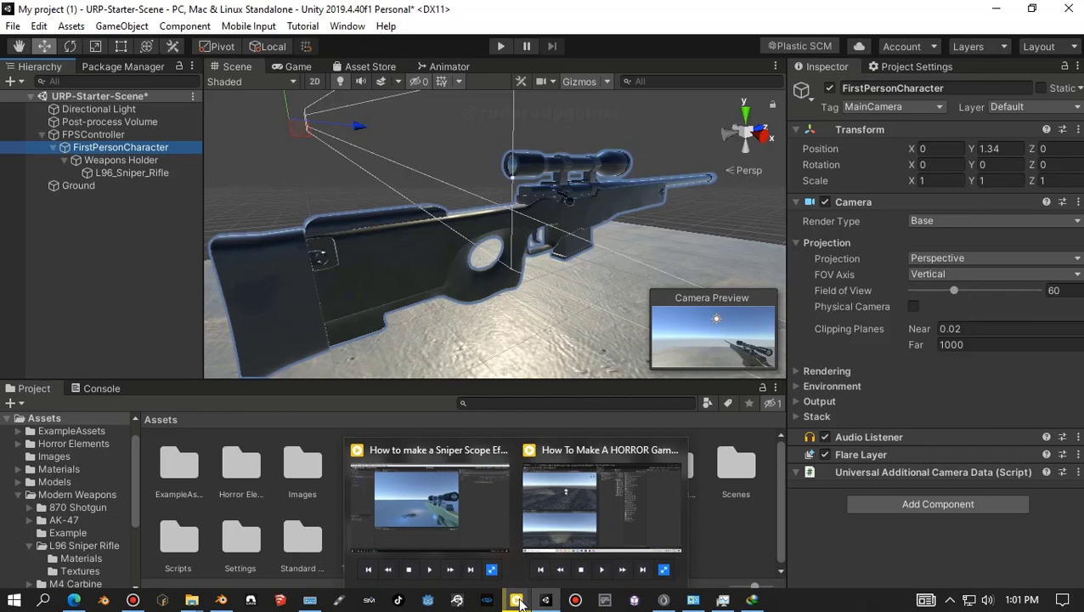
click(131, 172)
key(f)
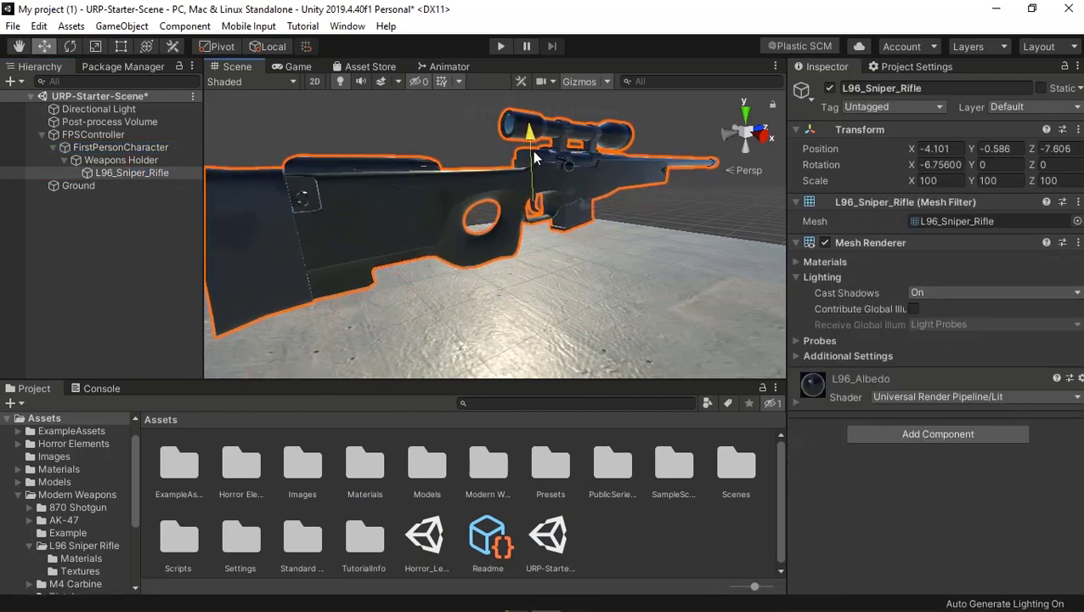
click(108, 161)
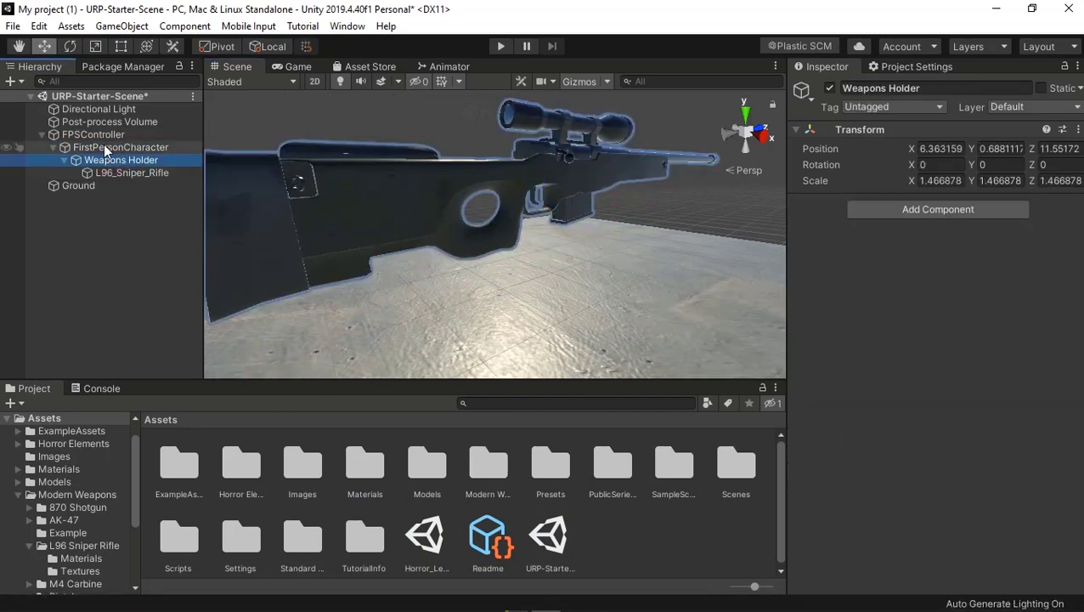
click(107, 149)
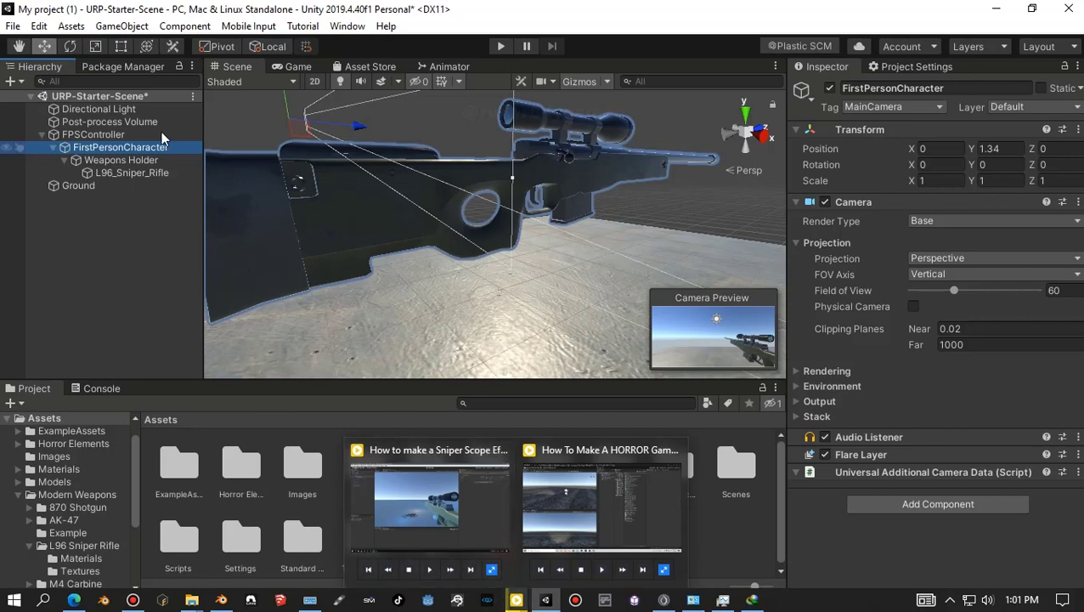
- Make final small X nudges, leaving the rifle near X -4.151, Y -0.581, Z -7.655
click(123, 172)
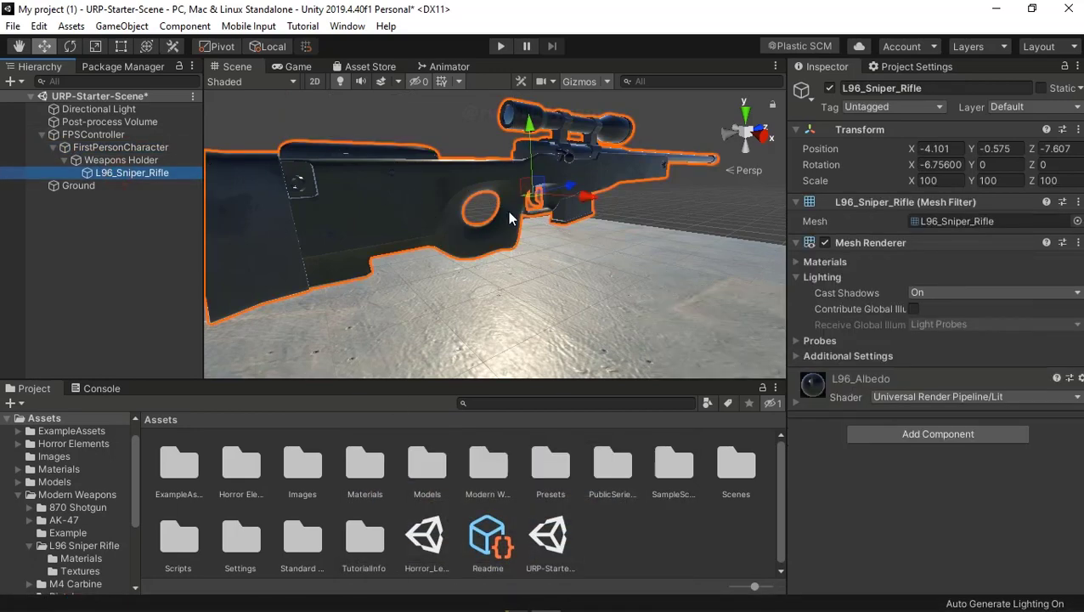
drag(583, 198, 549, 191)
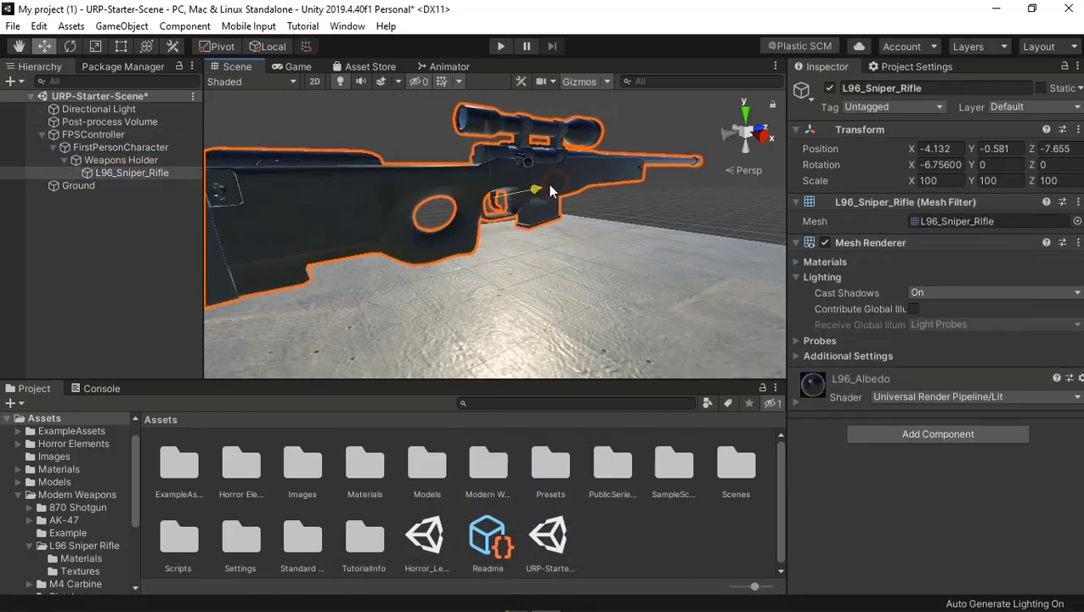
click(111, 148)
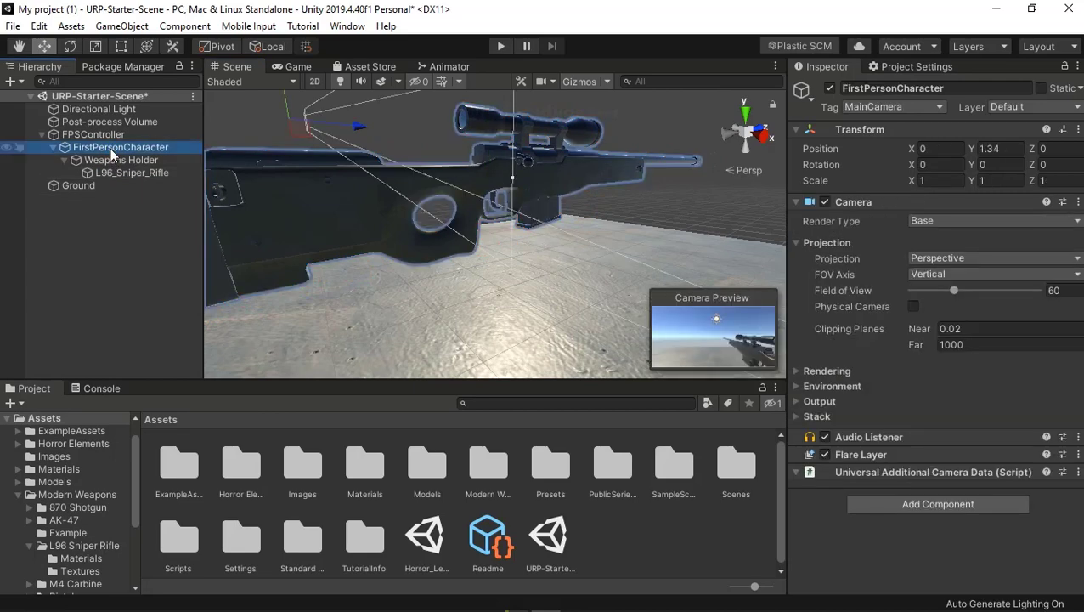
click(136, 173)
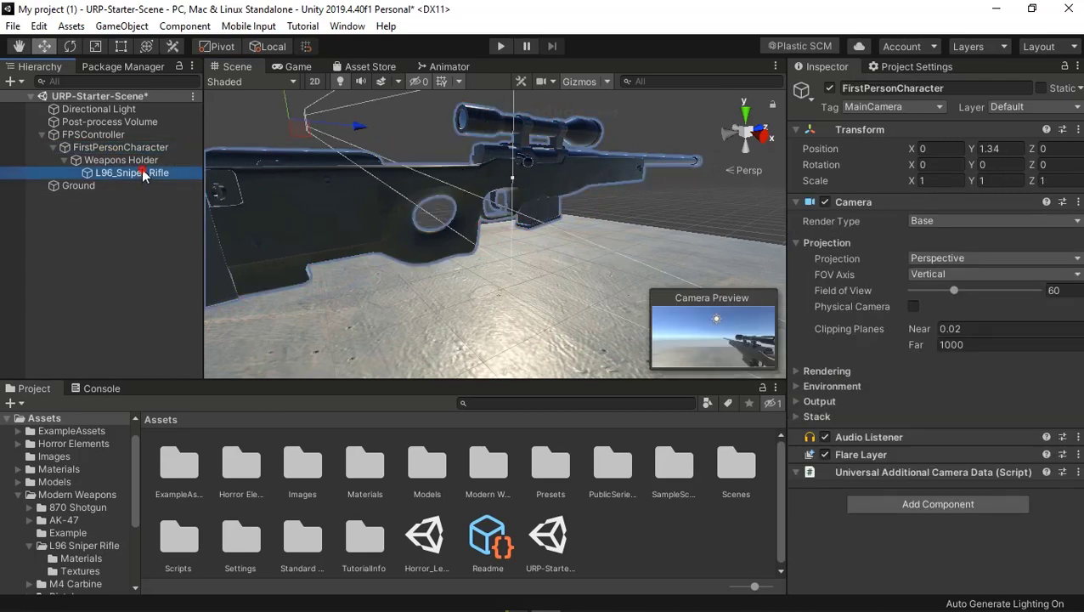
drag(535, 201, 261, 187)
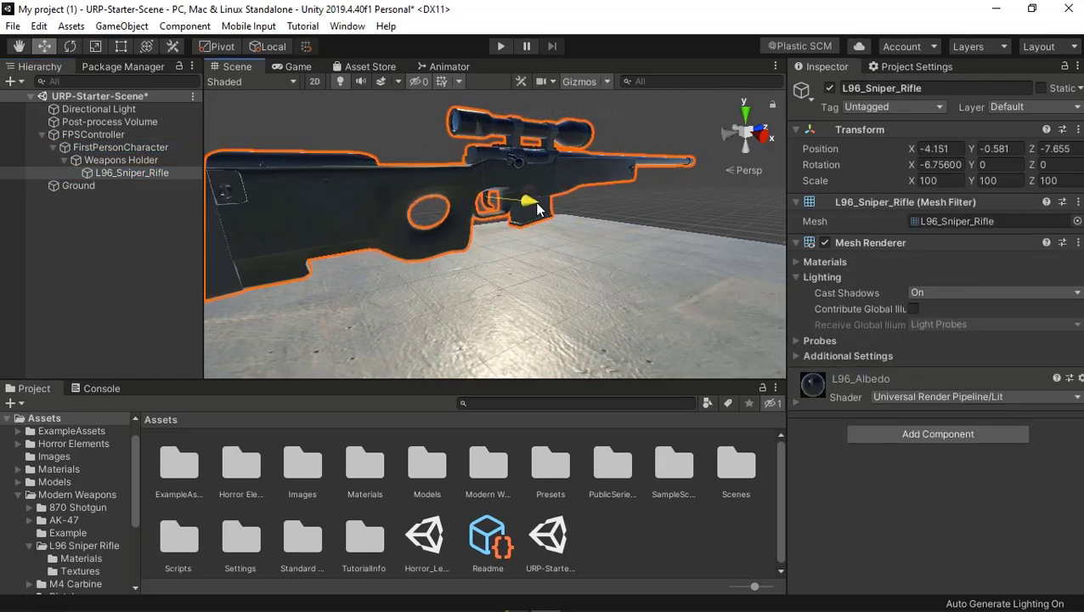
click(113, 151)
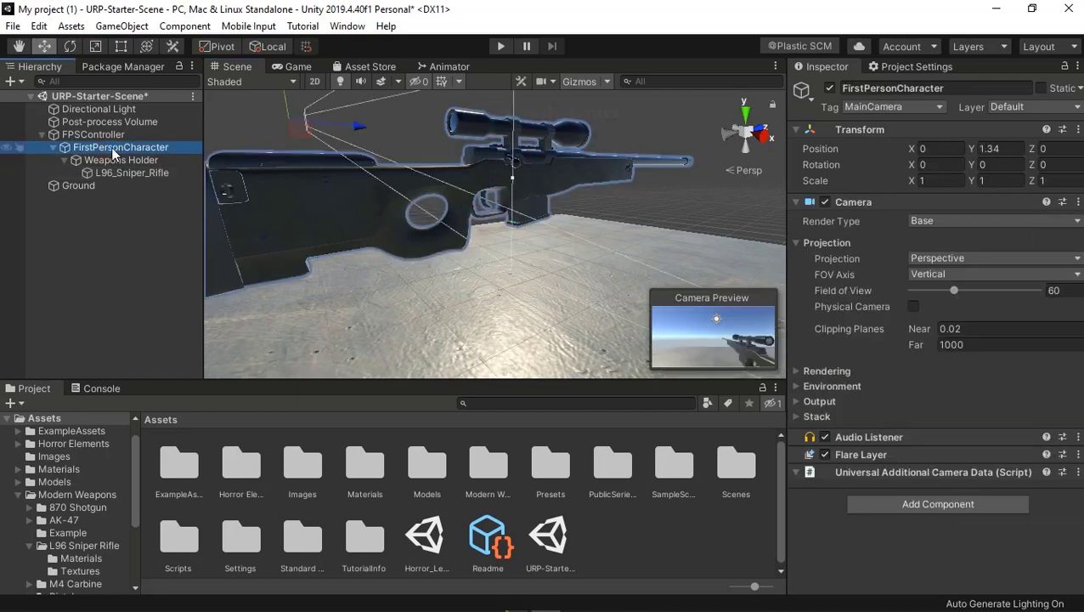
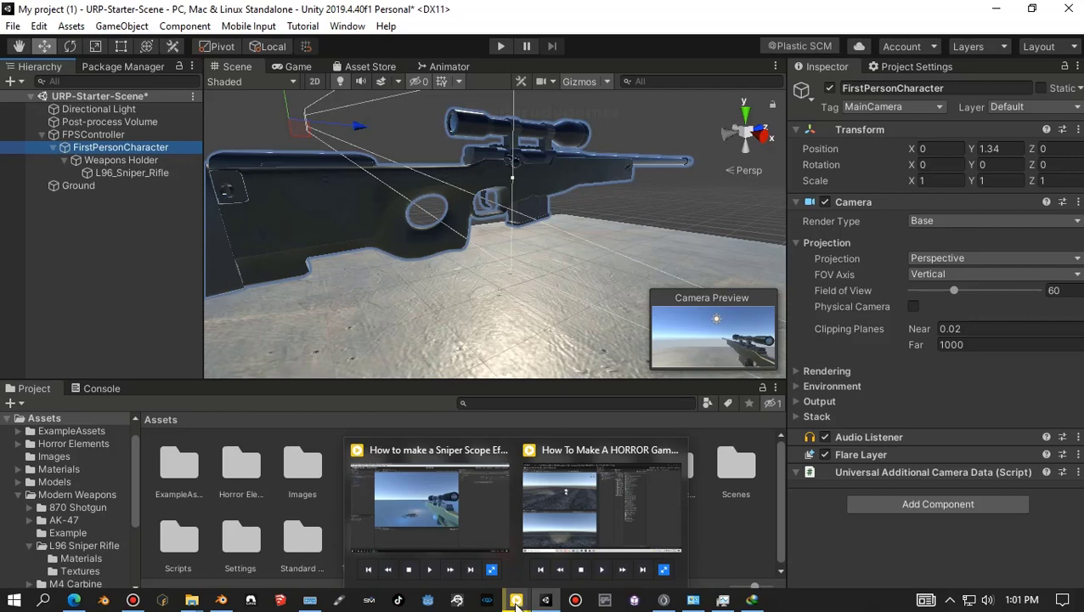
- Lower L96_Sniper_Rifle slightly, select FirstPersonCharacter, and bring the PotPlayer tutorial forward
click(128, 173)
drag(475, 128, 476, 146)
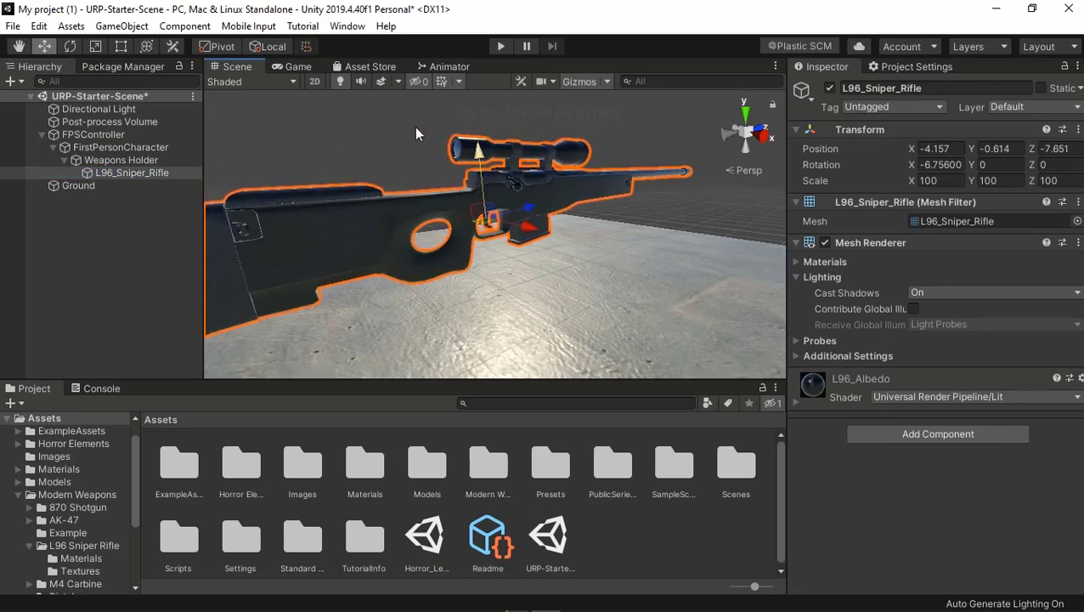
click(126, 149)
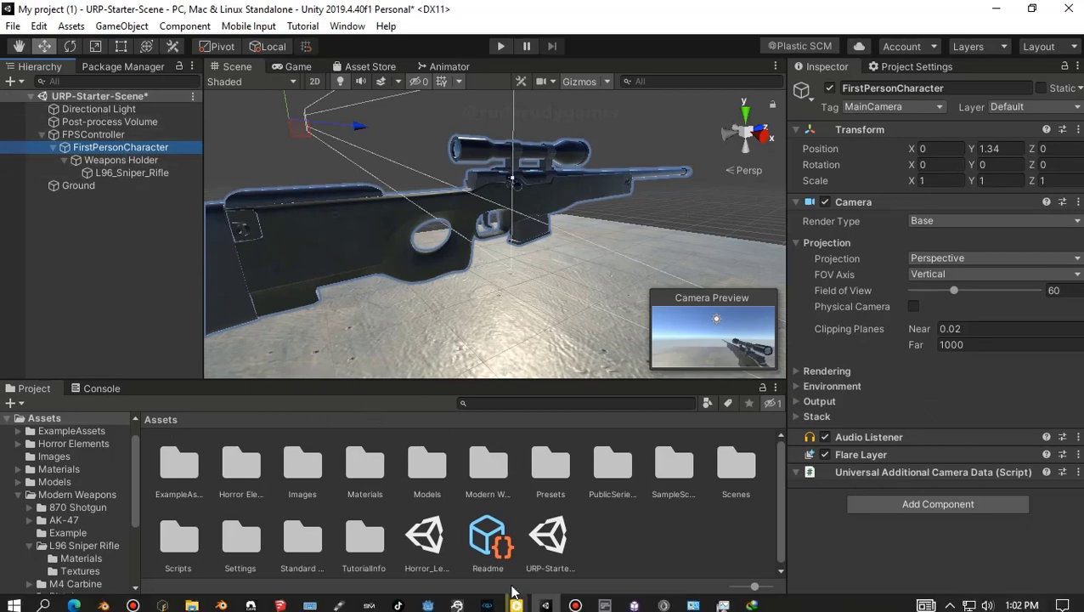
click(516, 600)
- Play the sniper scope tutorial briefly and pause it at 00:03:43
click(416, 520)
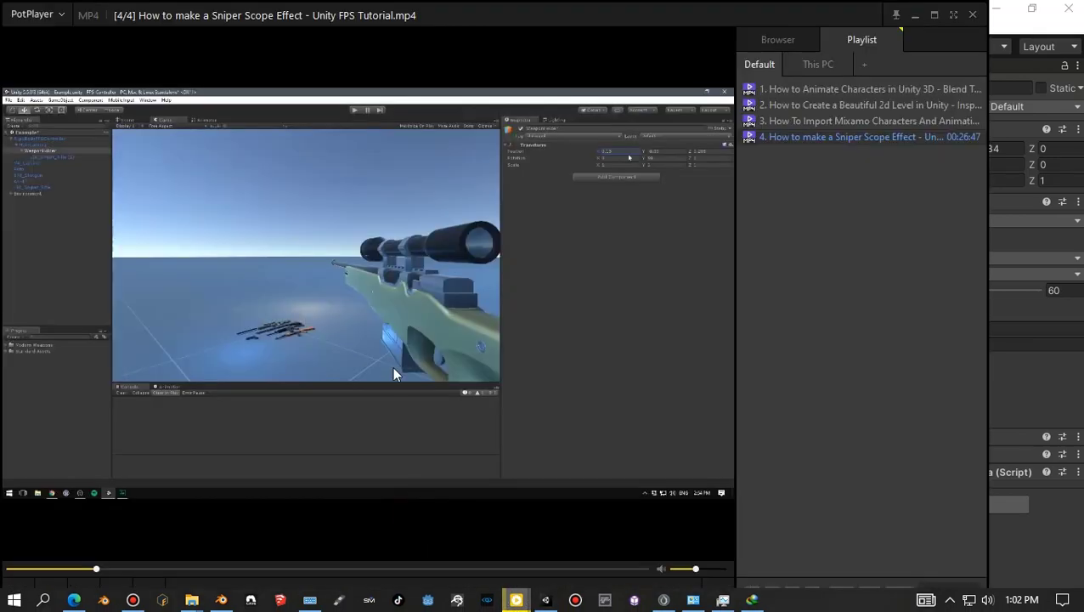
click(21, 594)
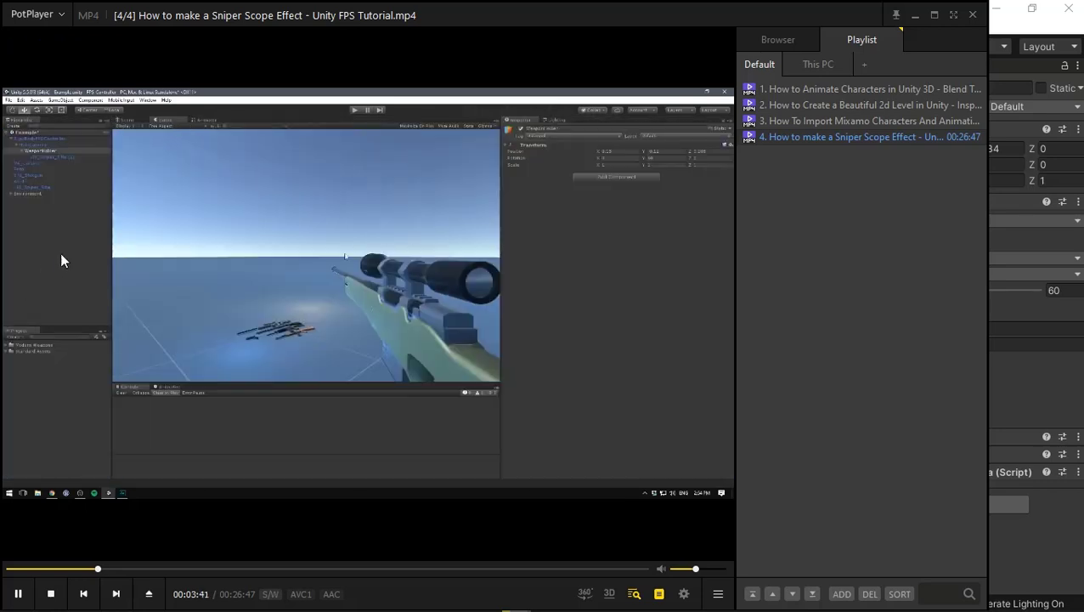
click(17, 594)
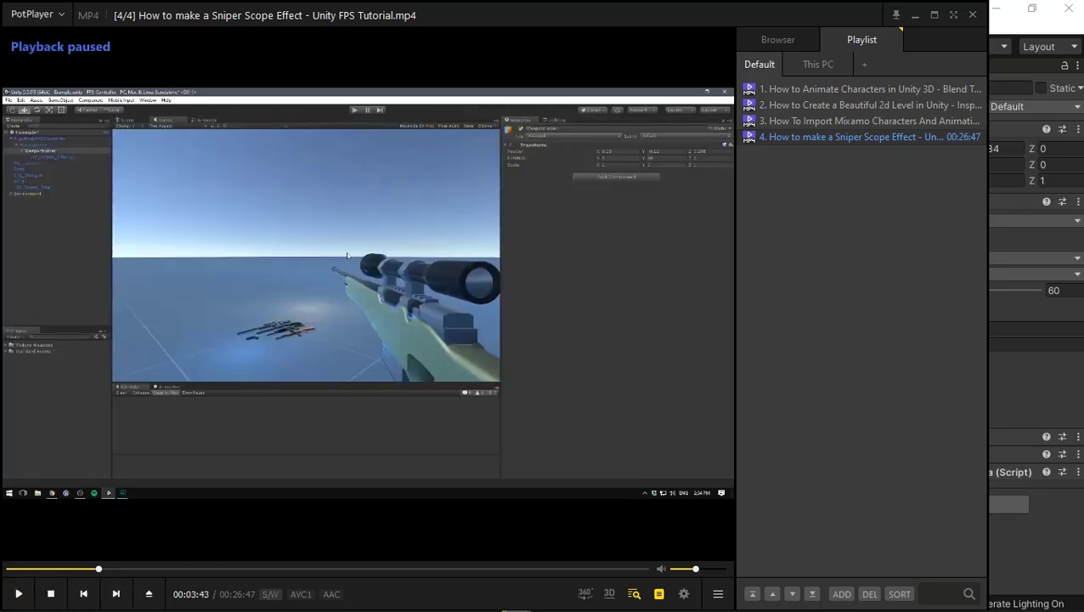
mouse_move(540, 602)
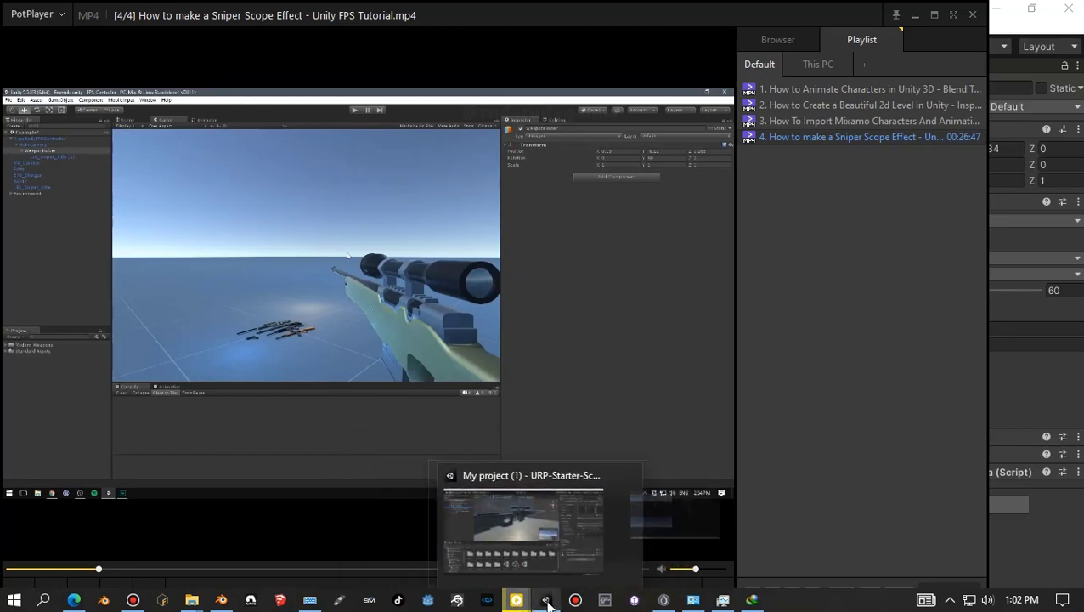
- Widen the Animator graph area by dragging the panel splitter
mouse_move(536, 571)
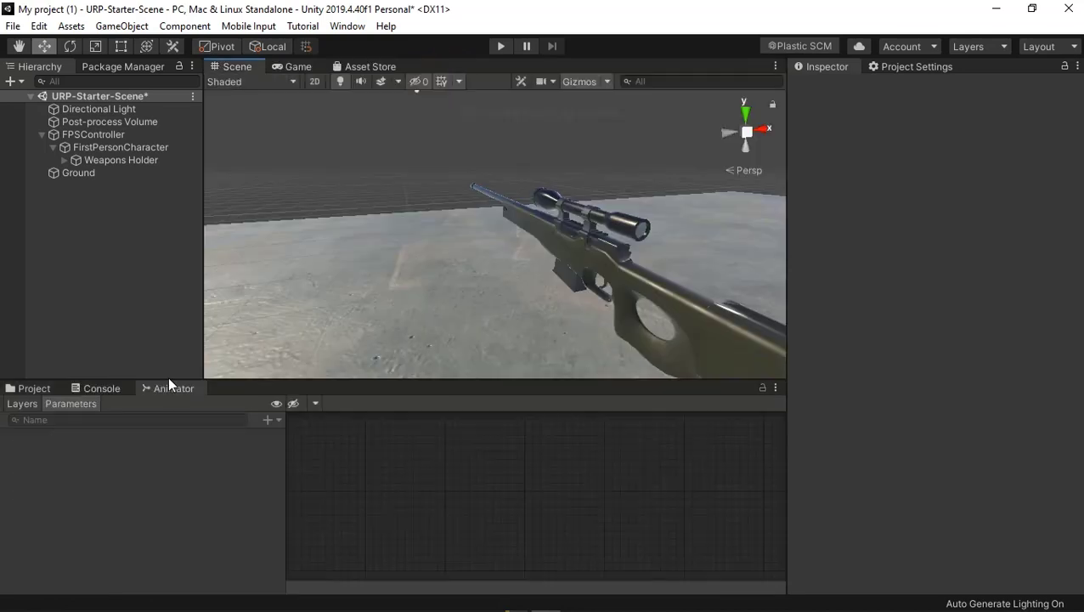
drag(287, 513, 131, 534)
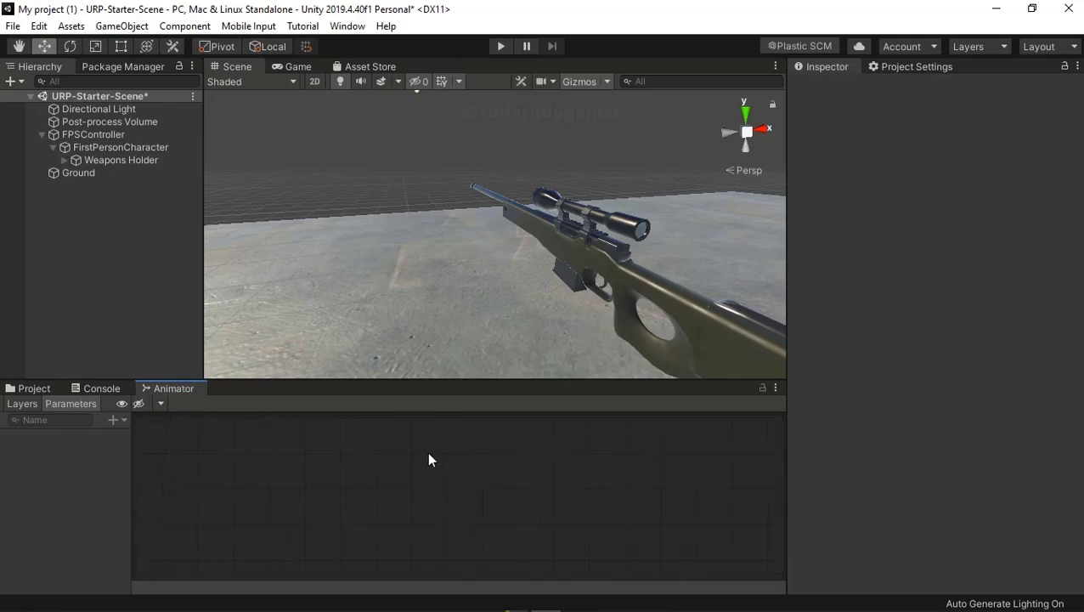
click(775, 389)
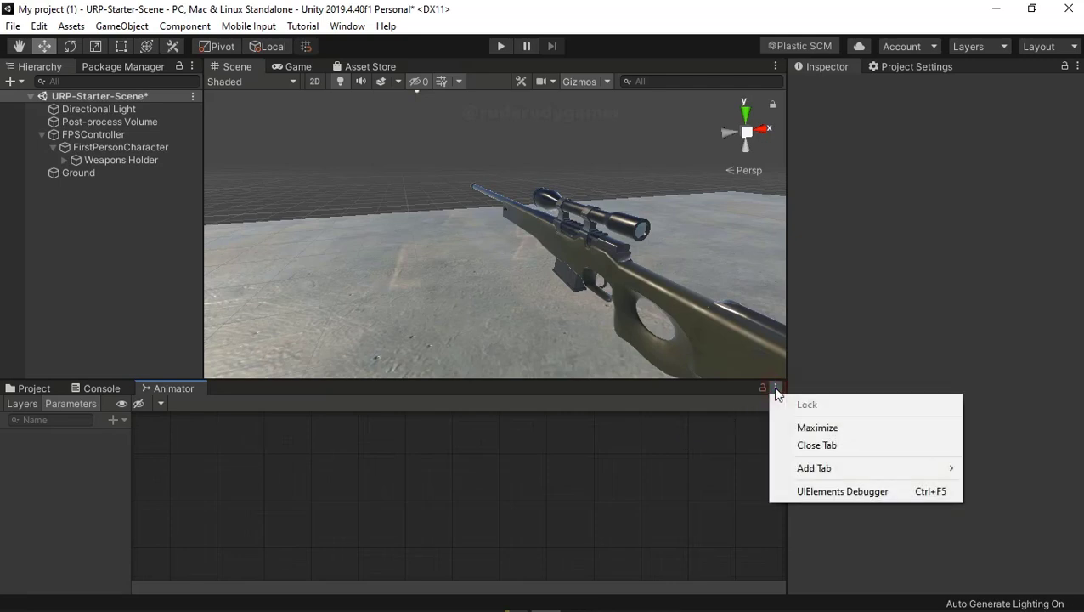
click(408, 470)
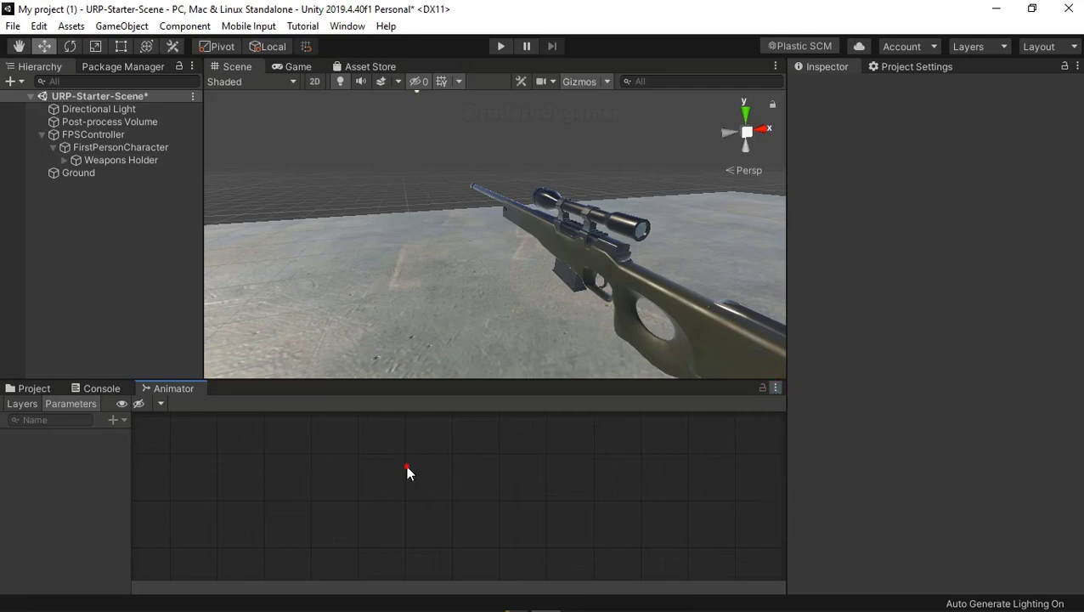
click(161, 404)
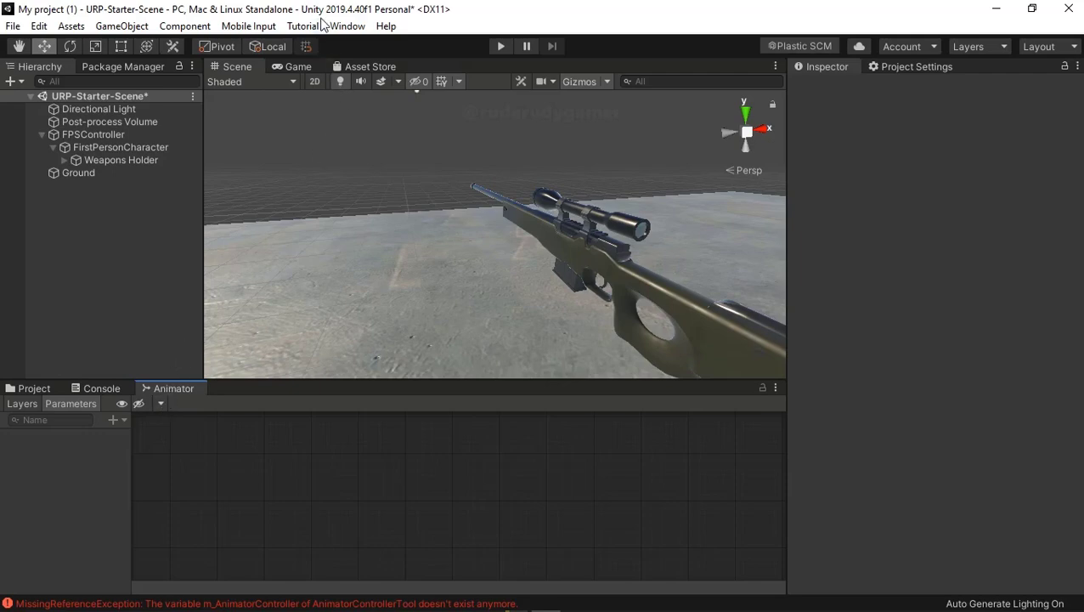
- Reopen the Animator window from Window > Animation > Animator
click(348, 26)
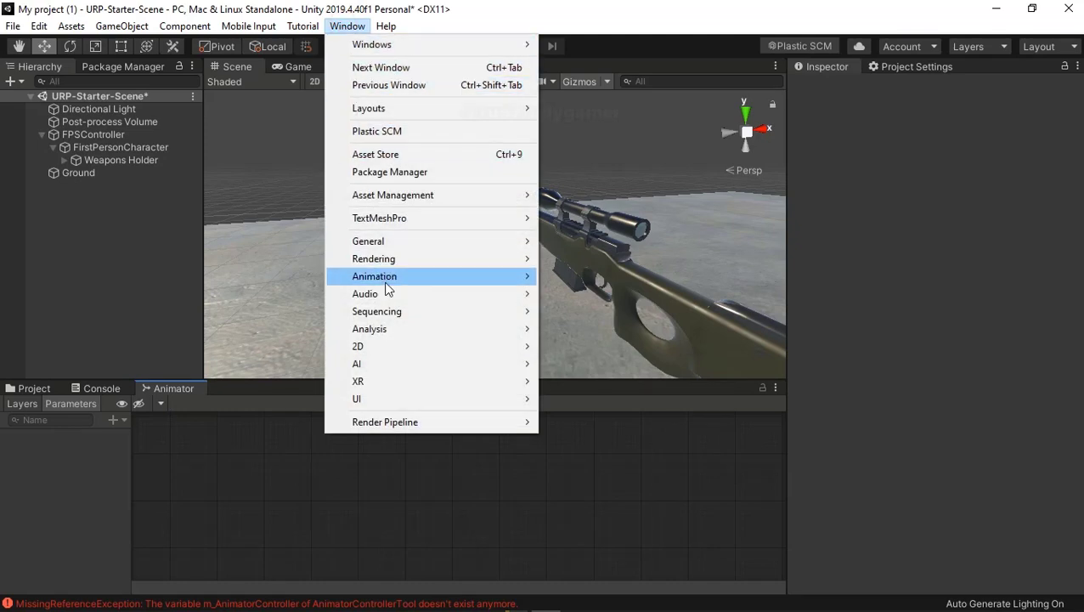
mouse_move(387, 275)
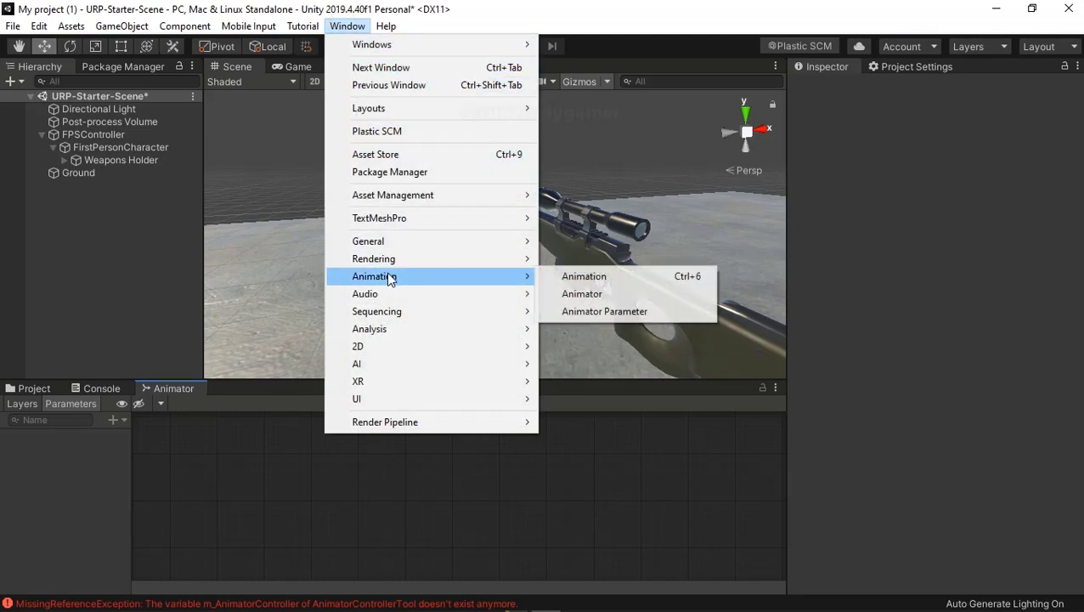
click(581, 293)
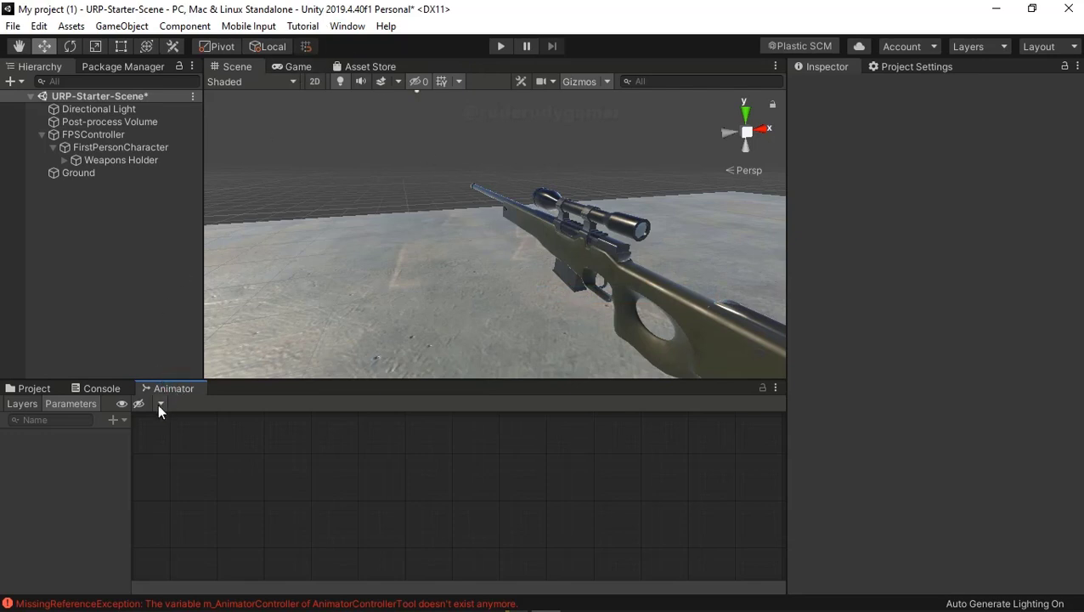
- Toggle the Animator's Layers and Parameters side list, then close the Animator tab
click(26, 403)
click(65, 403)
click(123, 402)
click(6, 404)
right_click(169, 392)
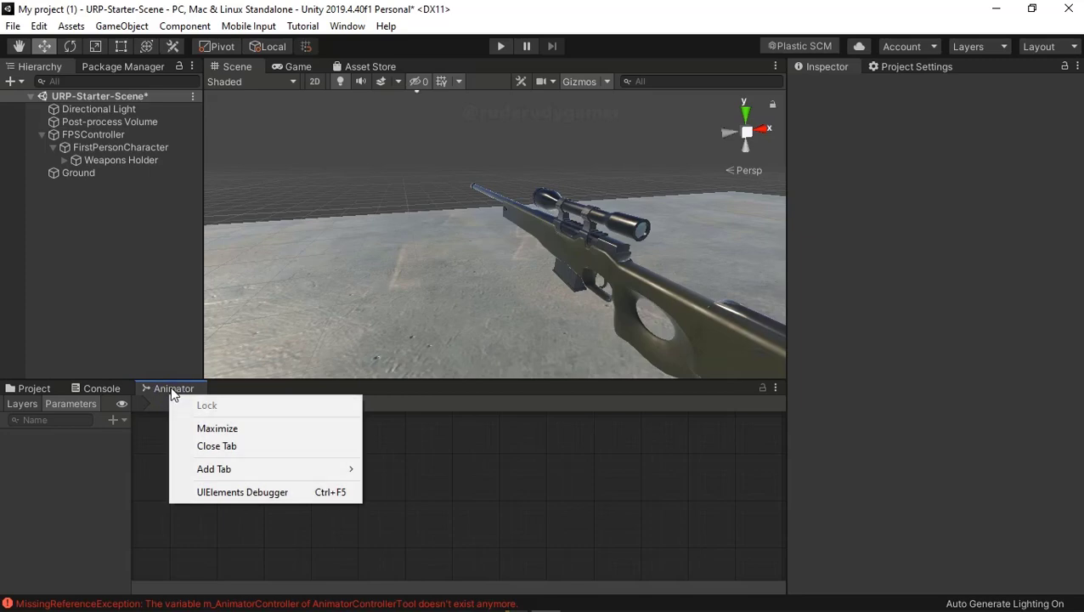
click(227, 444)
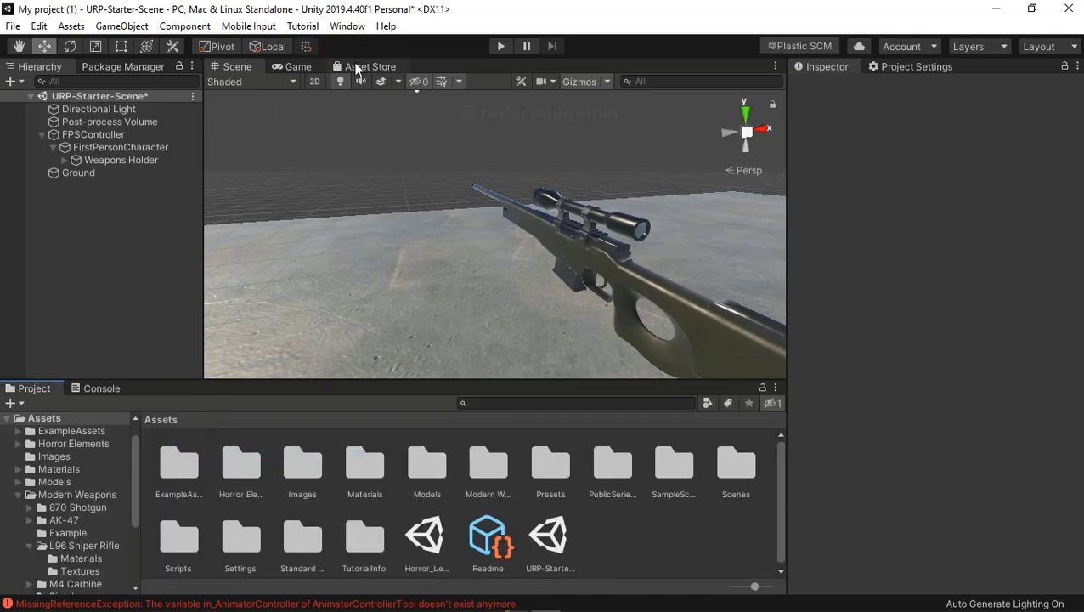
- Switch to the Game view and select Sniper Rifle under Weapons Holder
click(305, 67)
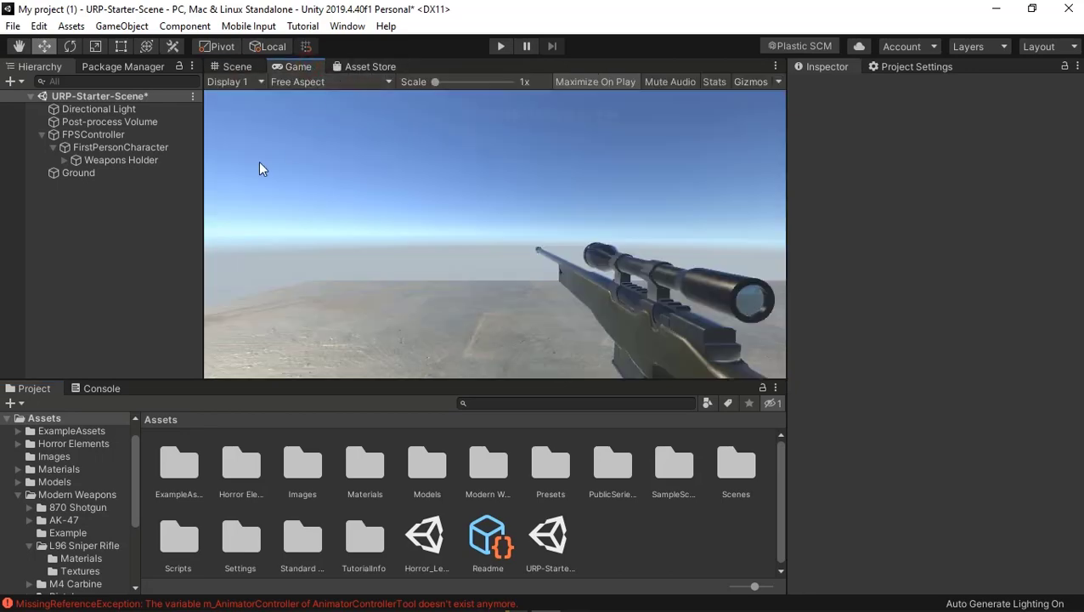
click(89, 160)
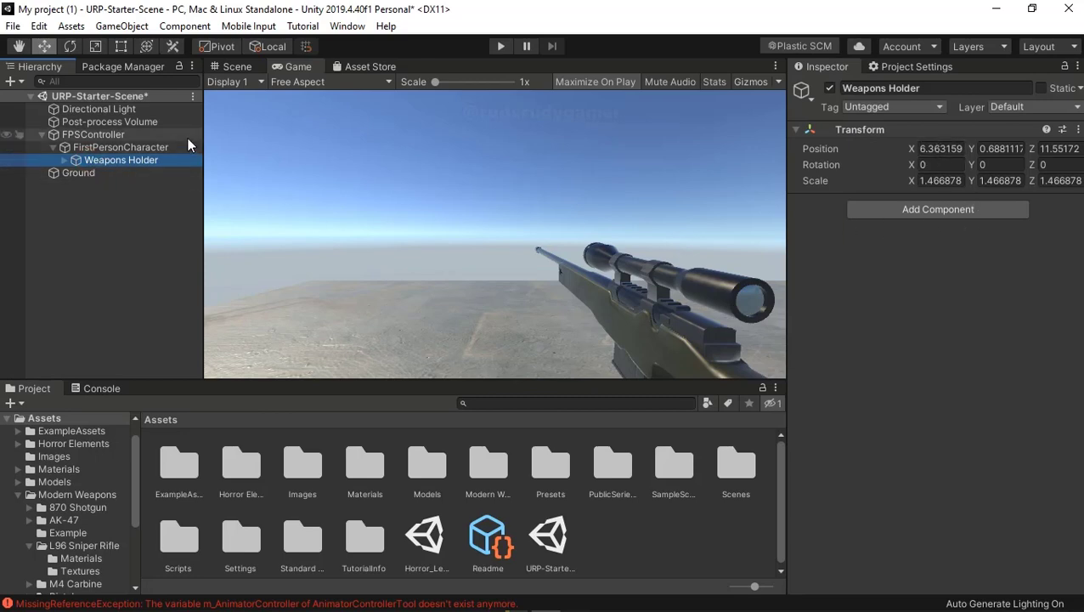
click(64, 159)
click(98, 174)
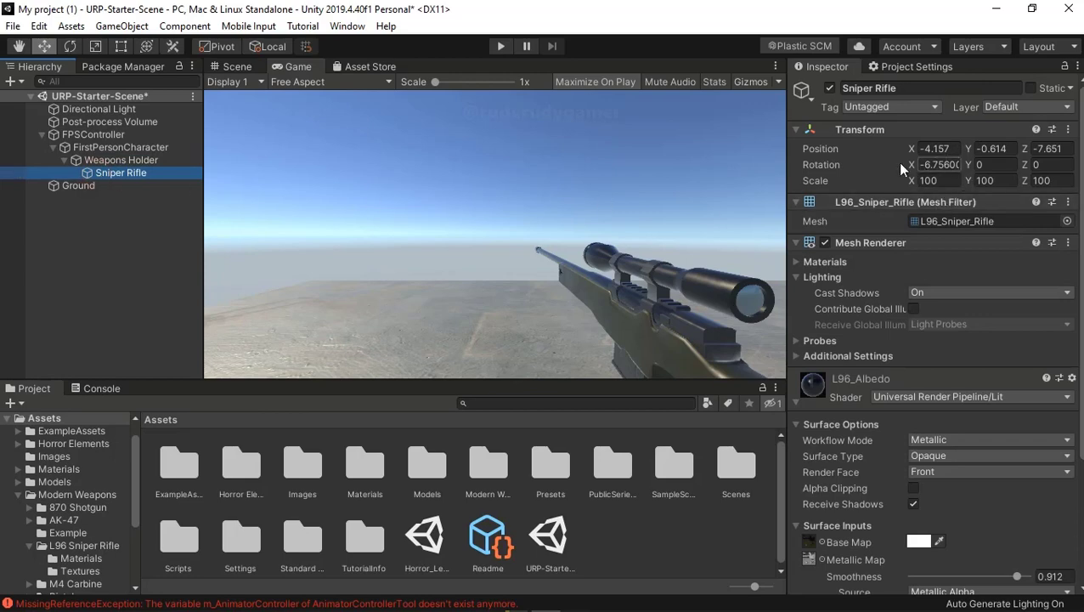
- Set Sniper Rifle's Rotation X to -5.26 and Rotation Y to 0, and nudge its Z position
mouse_move(915, 171)
mouse_down()
mouse_move(954, 175)
mouse_move(858, 188)
mouse_move(1010, 215)
mouse_move(955, 218)
mouse_up()
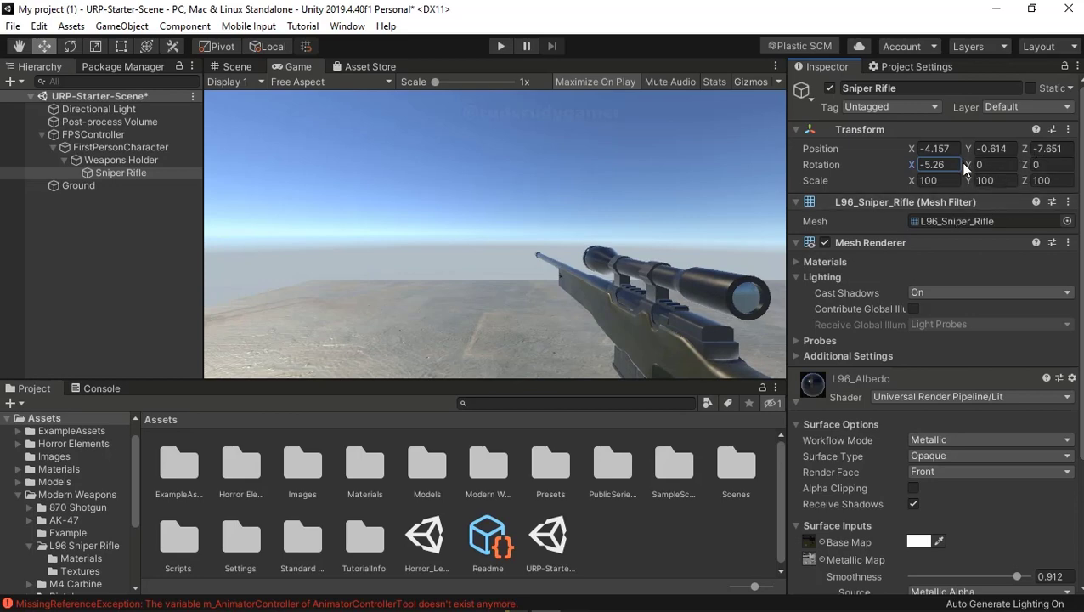
mouse_move(963, 168)
mouse_down()
mouse_move(985, 170)
mouse_move(969, 165)
mouse_up()
click(985, 165)
text(-0)
click(972, 260)
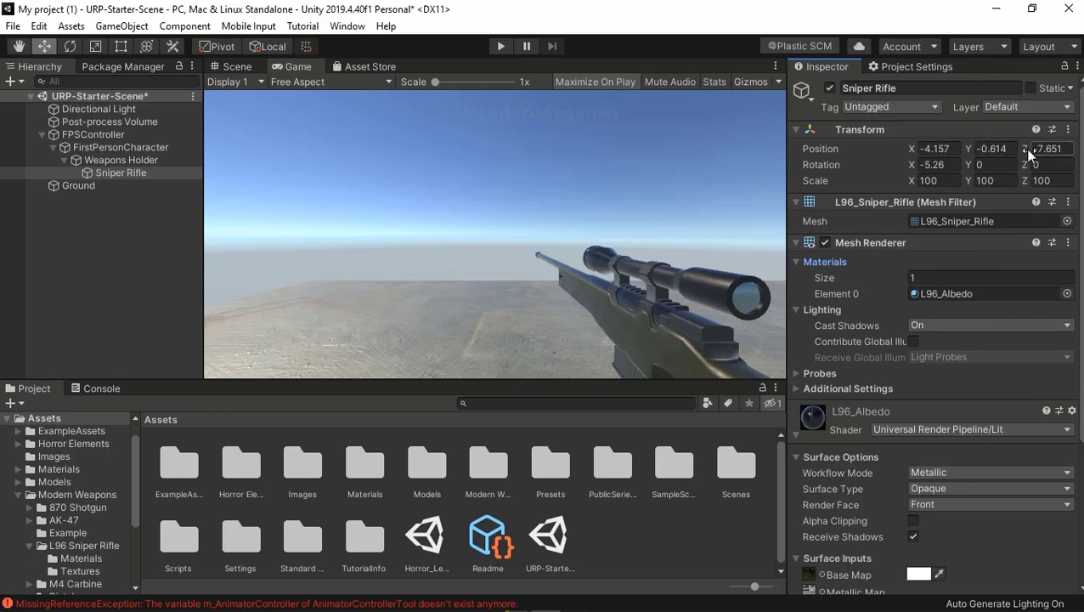
mouse_move(1030, 146)
mouse_down()
mouse_move(1008, 142)
mouse_move(1016, 166)
mouse_move(956, 130)
mouse_move(1027, 146)
mouse_move(996, 155)
mouse_up()
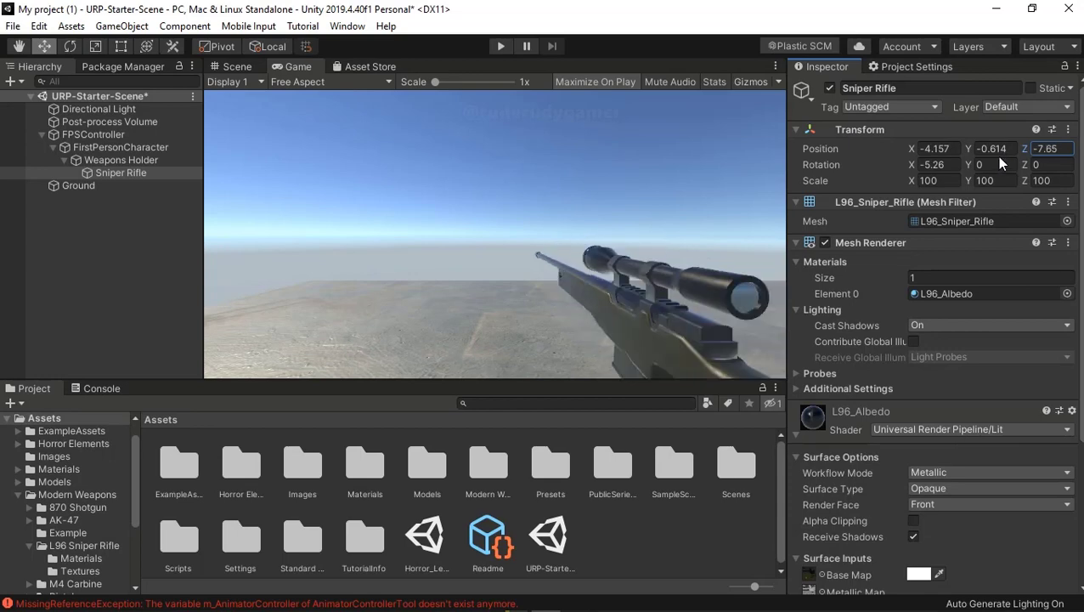
- Set the Sniper Rifle's Position Z to -7.66
click(1060, 148)
text(-7.7)
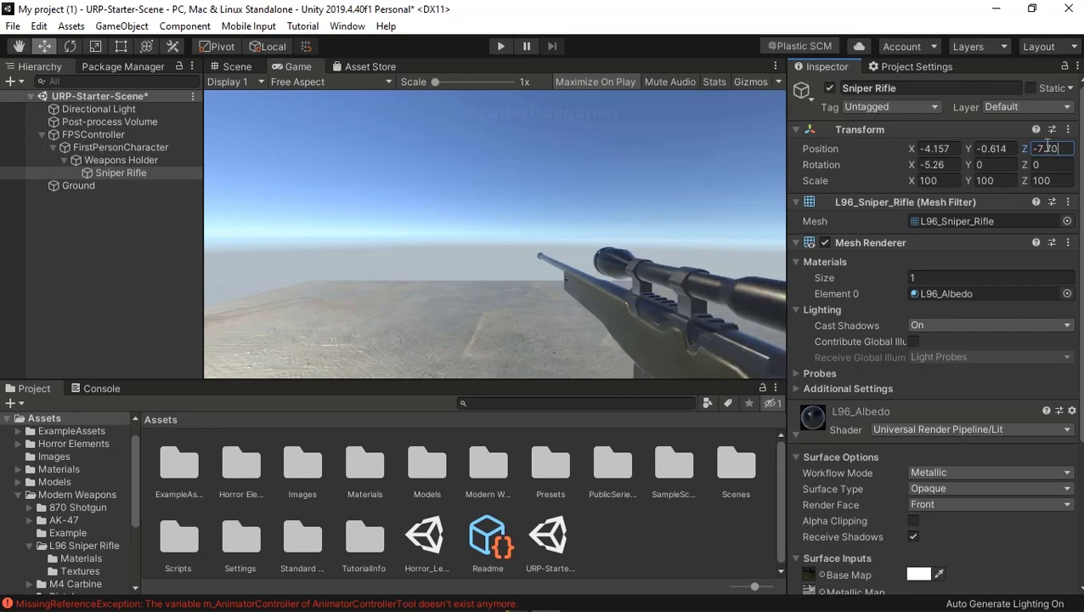
key(Return)
text(-7.55)
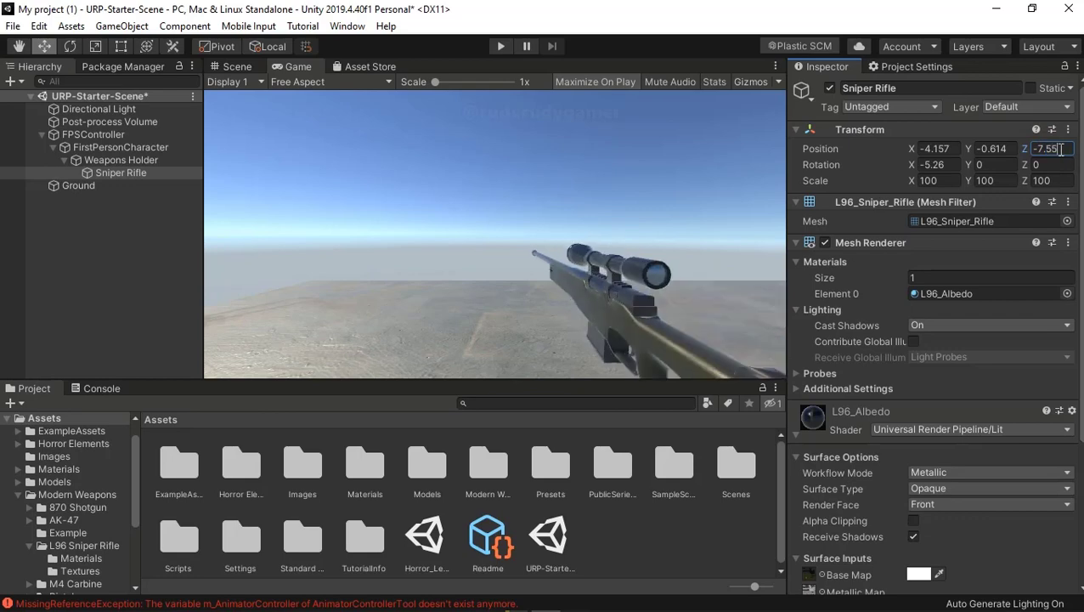
key(BackSpace)
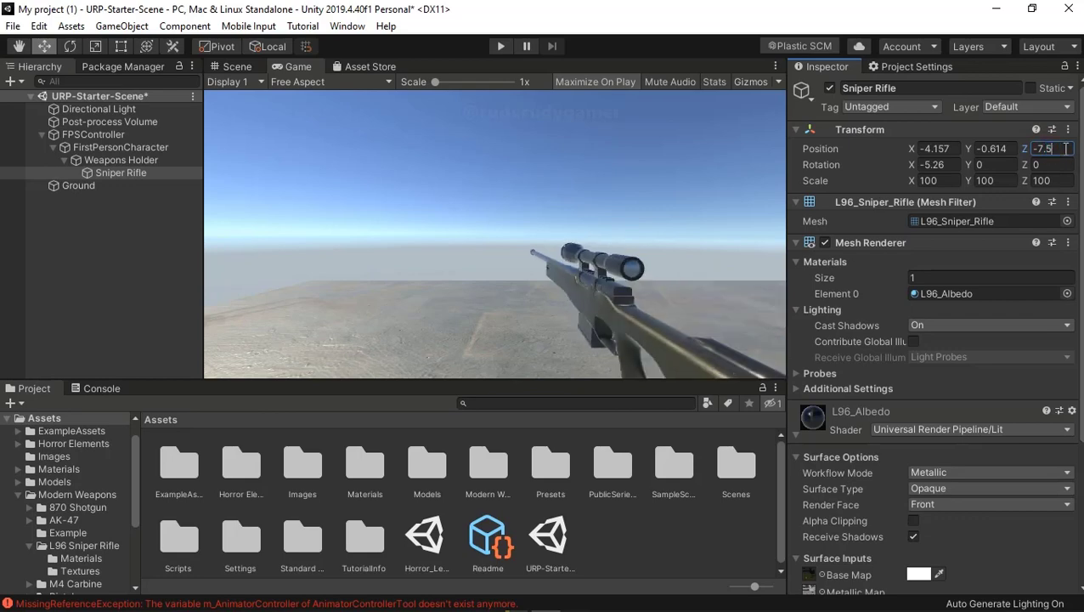
double_click(1060, 149)
text(-7.65)
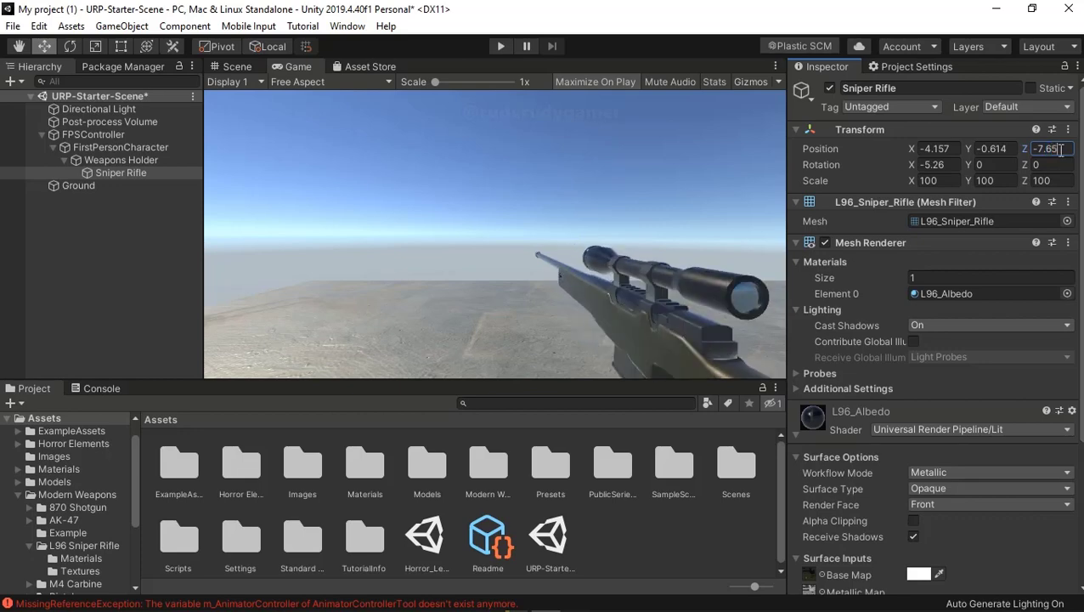
double_click(1062, 150)
text(-7.66)
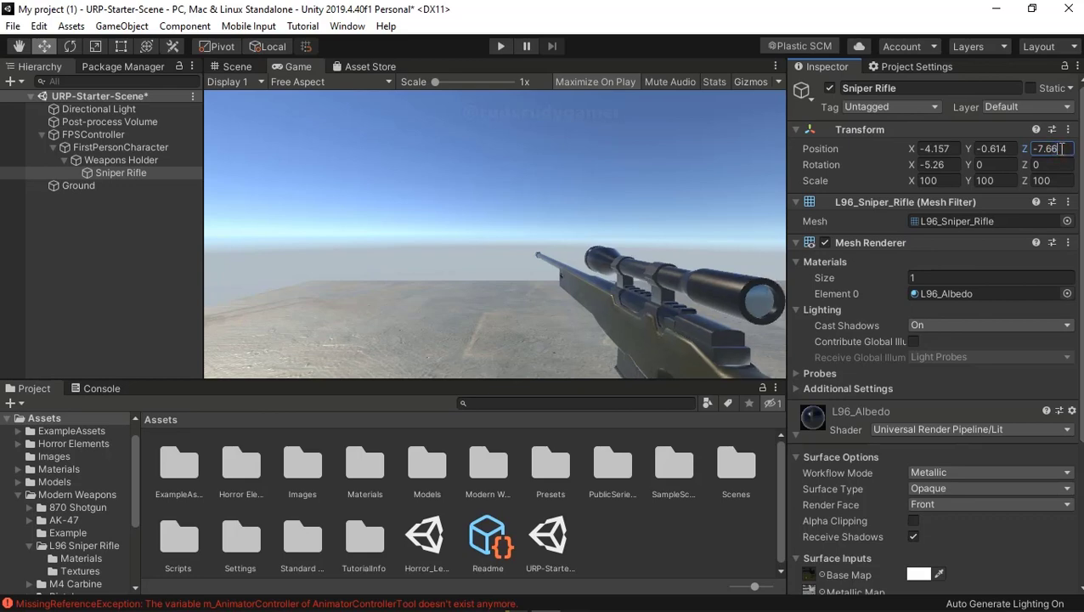
click(999, 154)
- Set the Sniper Rifle's Position Y to -0.6
click(1011, 153)
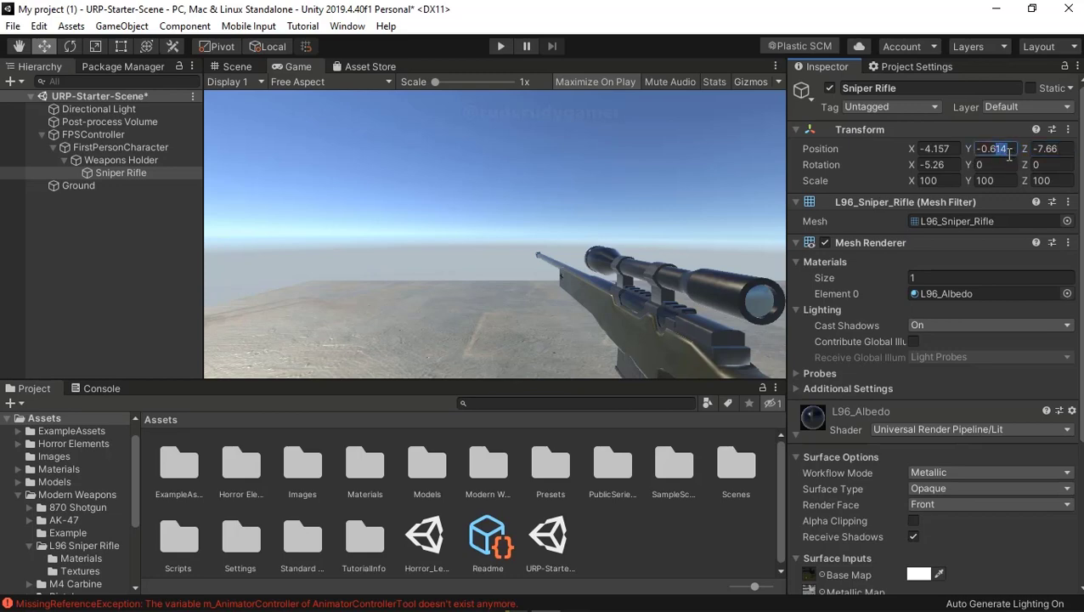
text(-0.615)
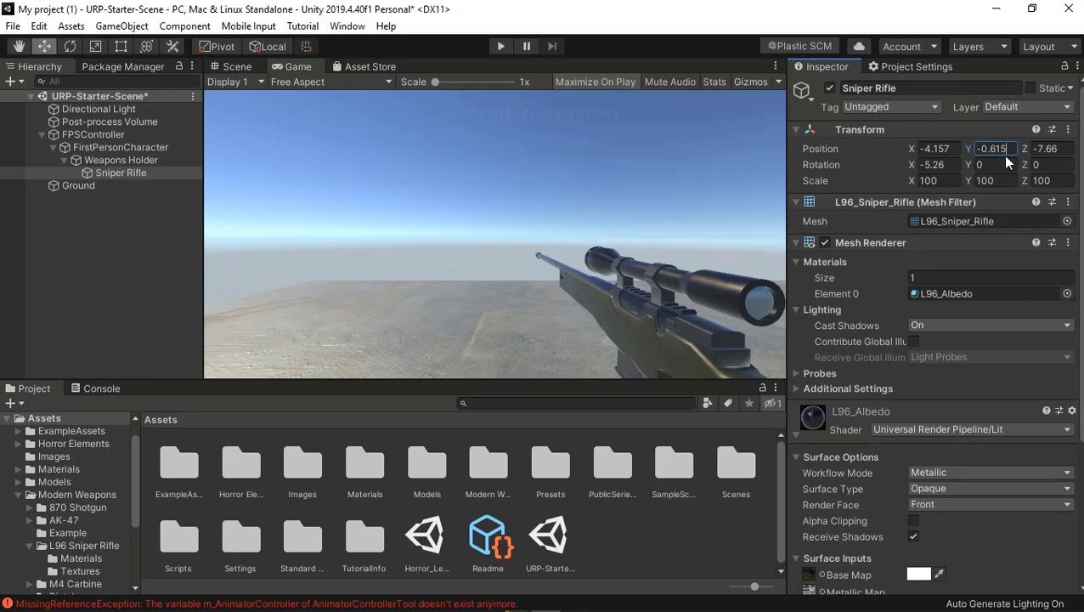
key(shift+Left)
text(7)
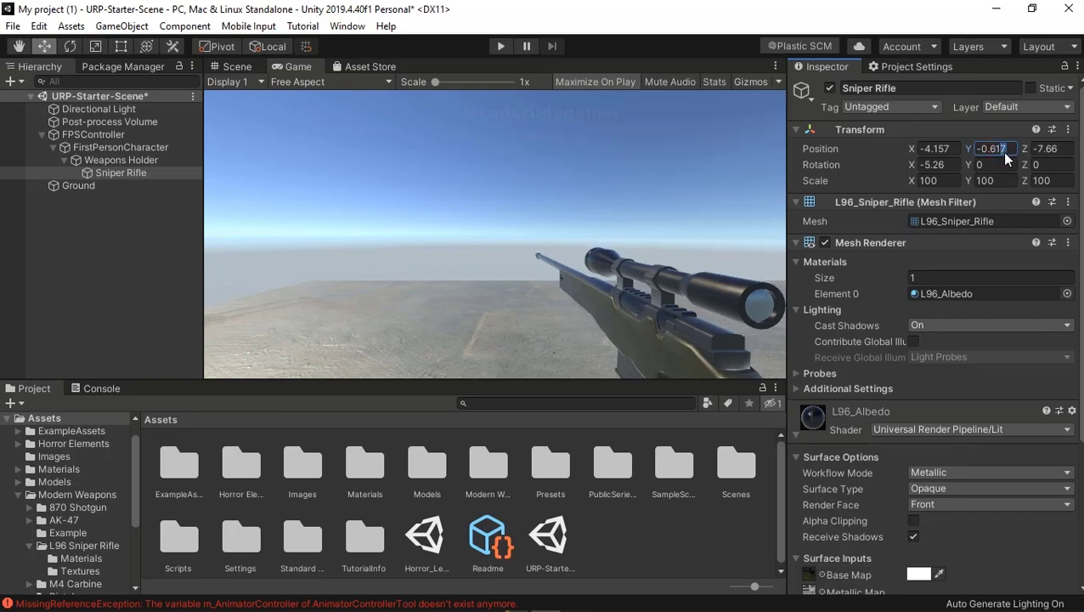
drag(1010, 150, 999, 148)
double_click(1000, 148)
text(0.61)
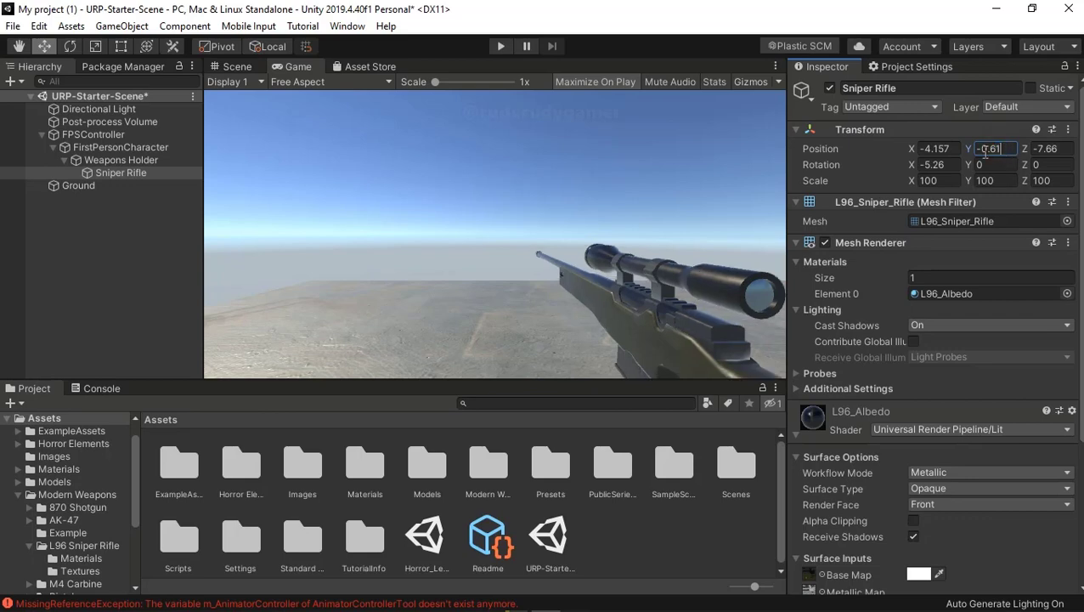
drag(985, 149, 1005, 148)
text(-0.5)
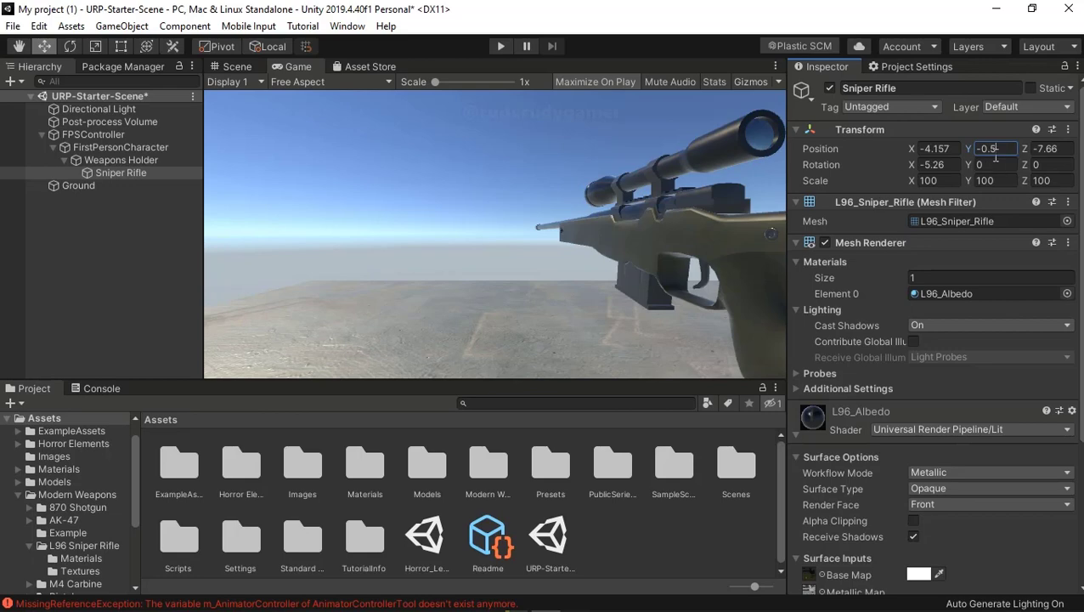
text(6)
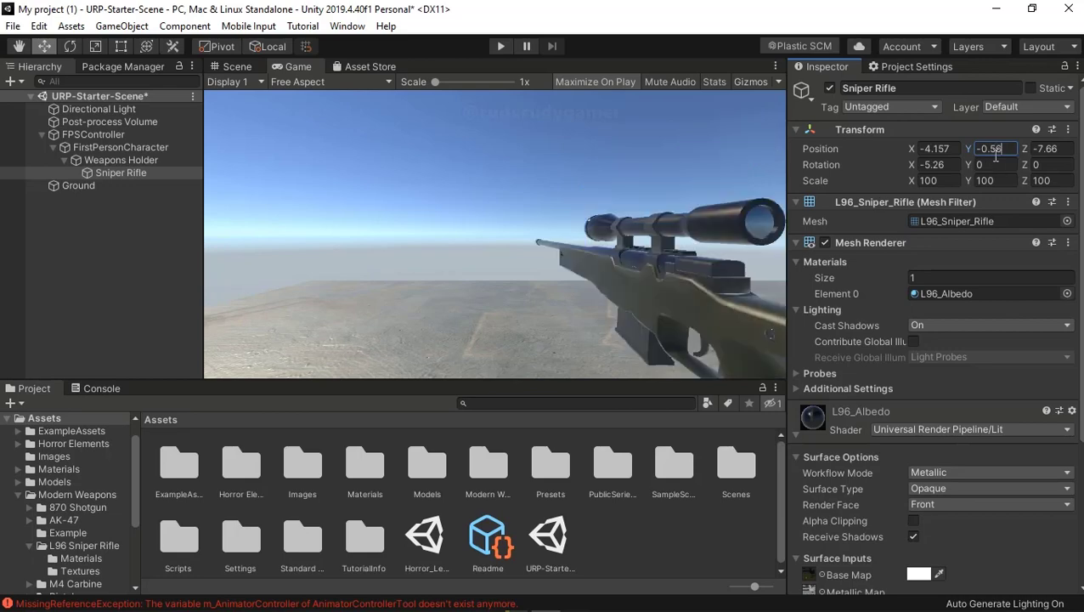
key(BackSpace)
text(8)
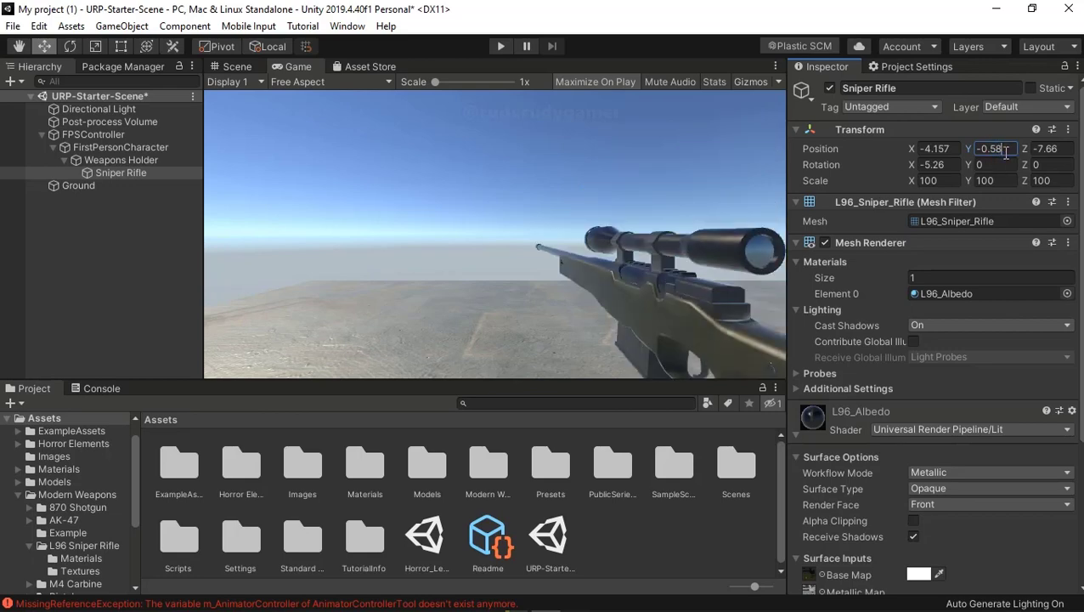
double_click(997, 149)
text(6)
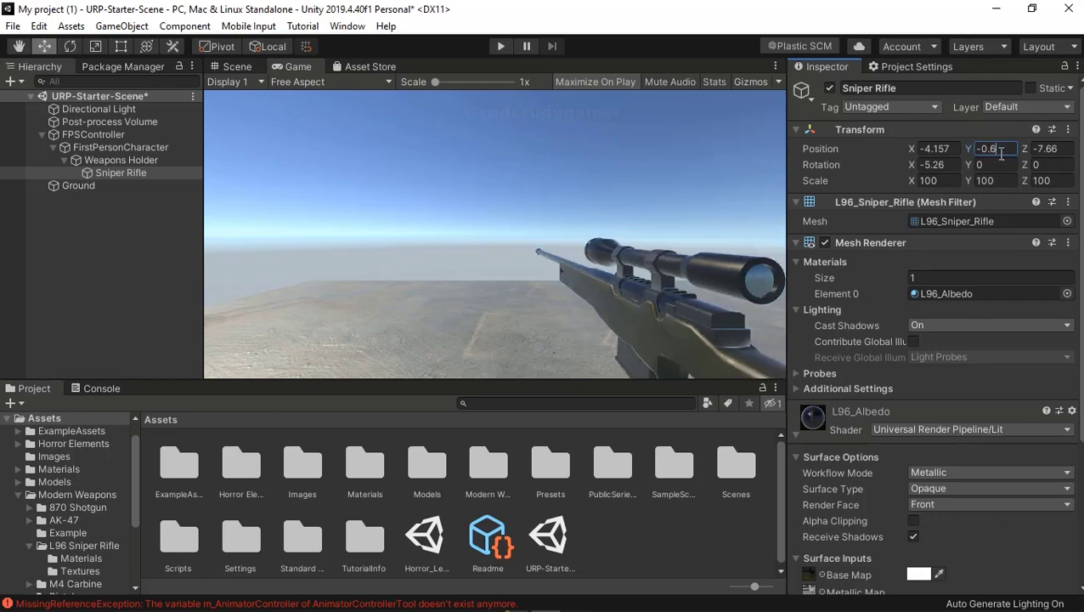
text(0)
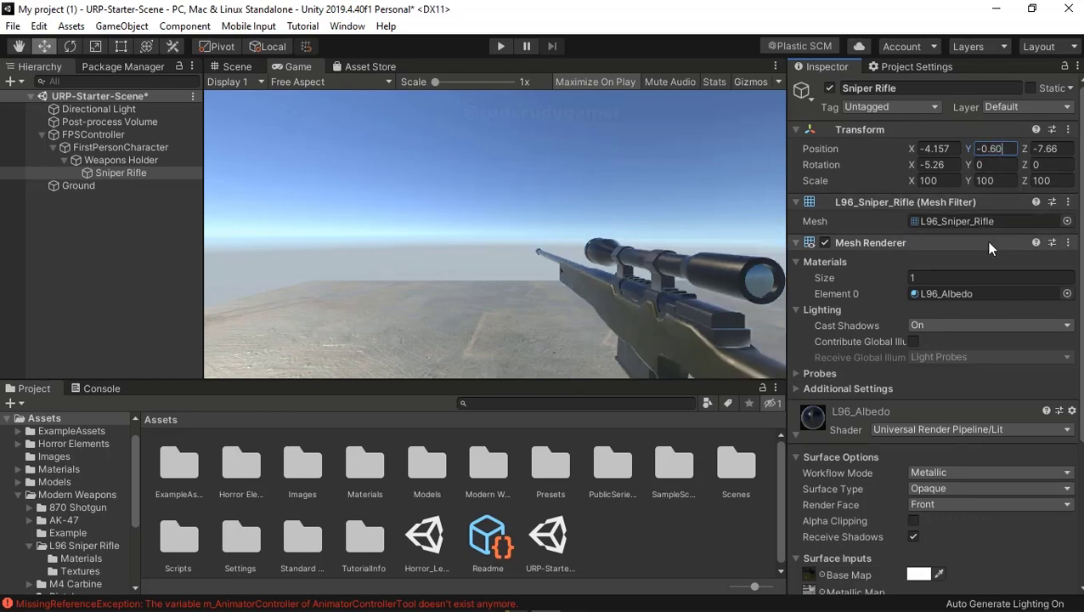
click(989, 263)
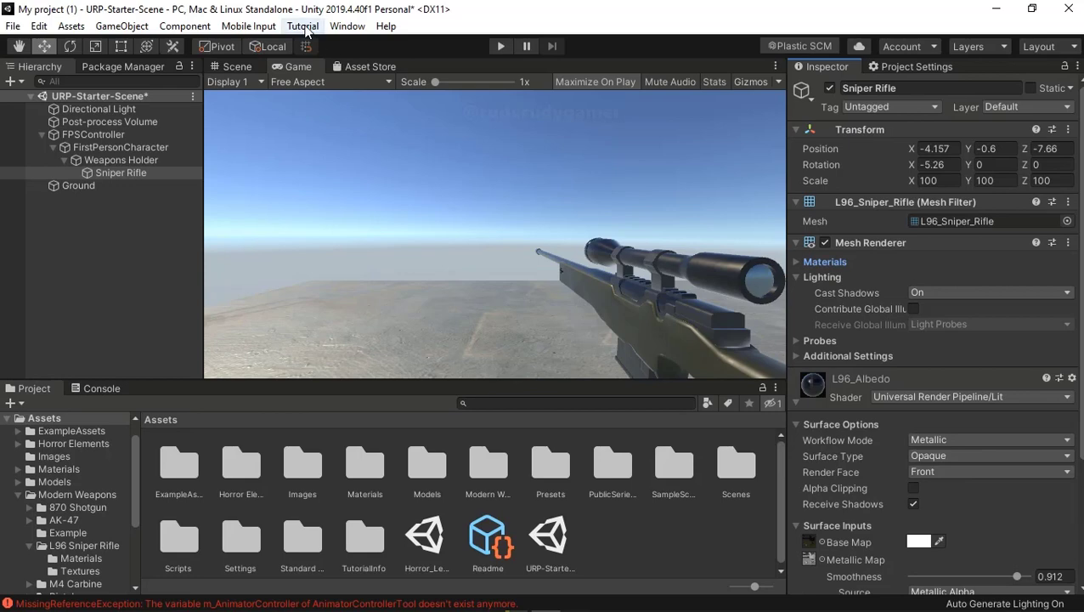
- Select Weapons Holder and open the Animator, docking it beside the Console
click(107, 160)
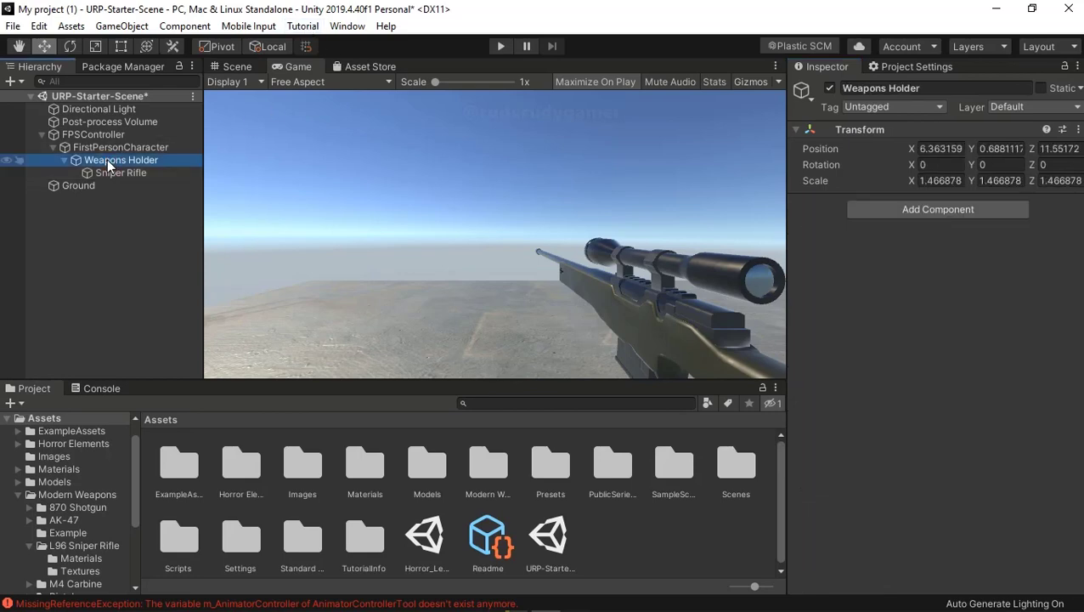
click(340, 27)
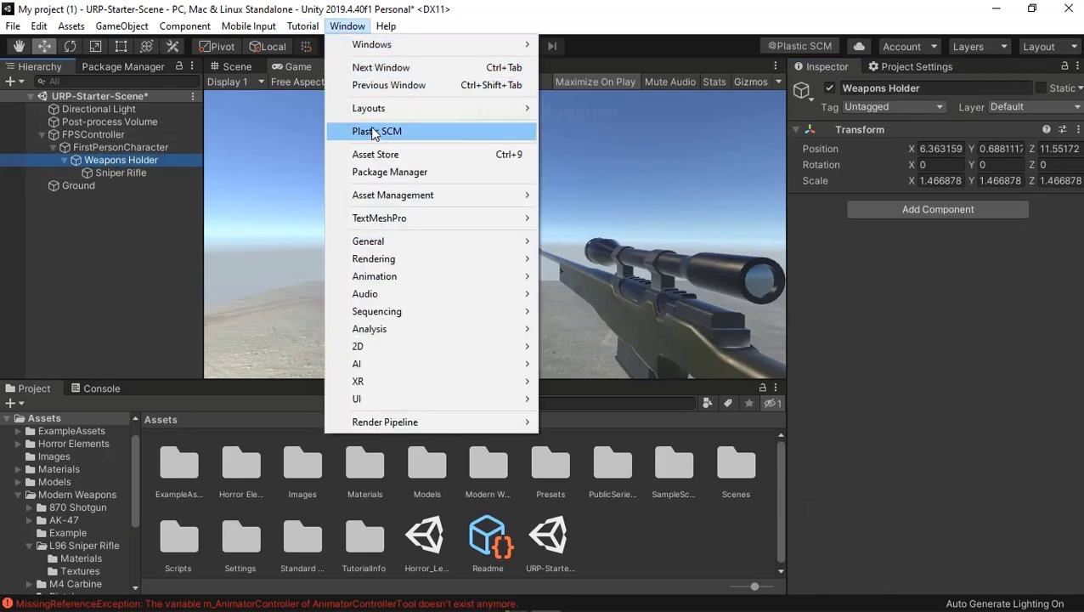
mouse_move(426, 278)
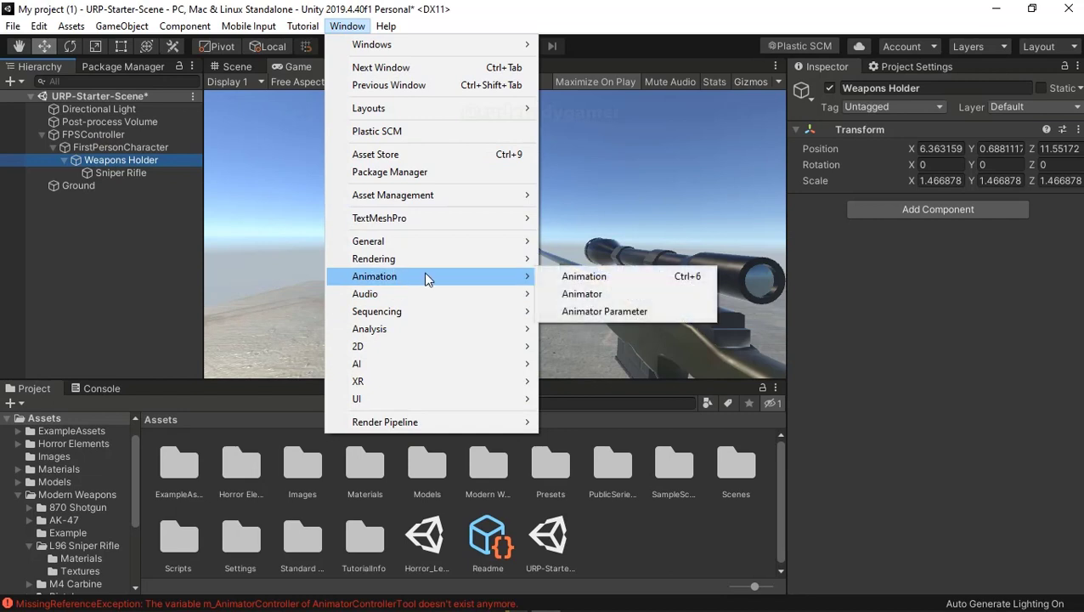
click(583, 294)
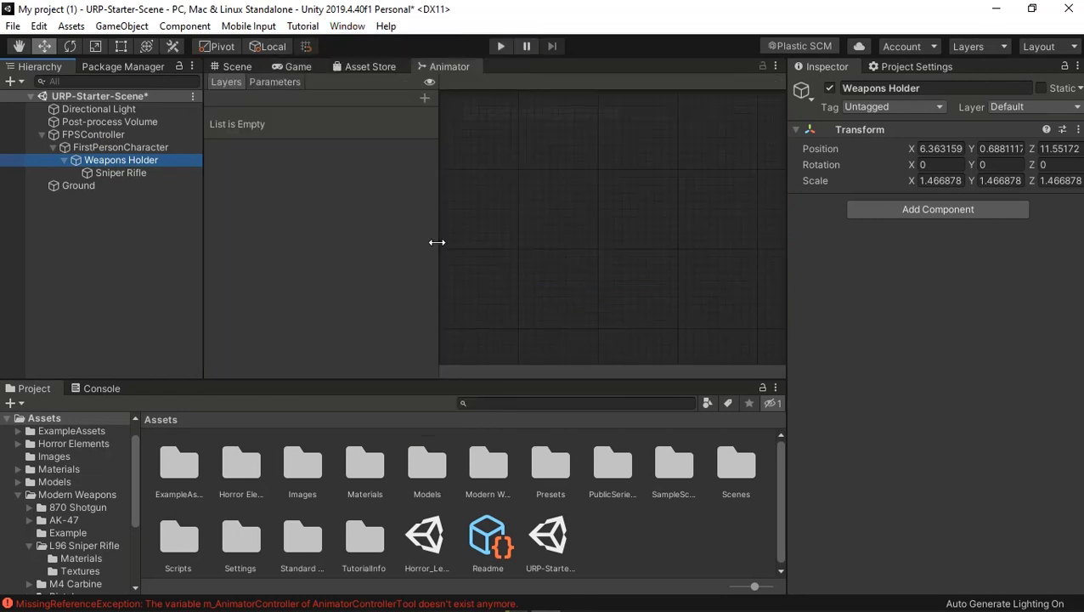
drag(436, 242, 305, 262)
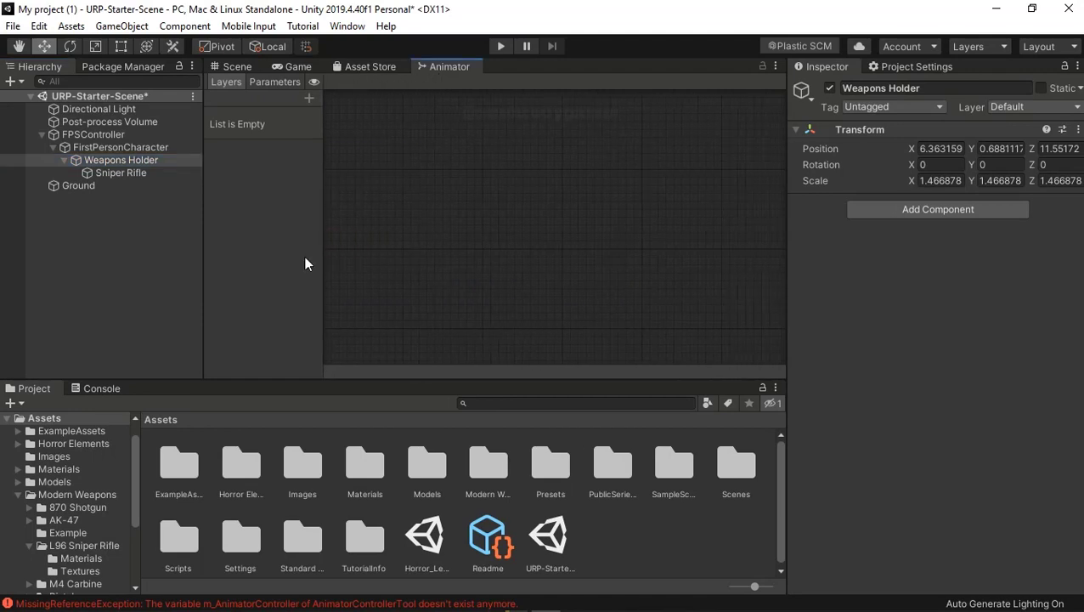
drag(442, 67, 151, 395)
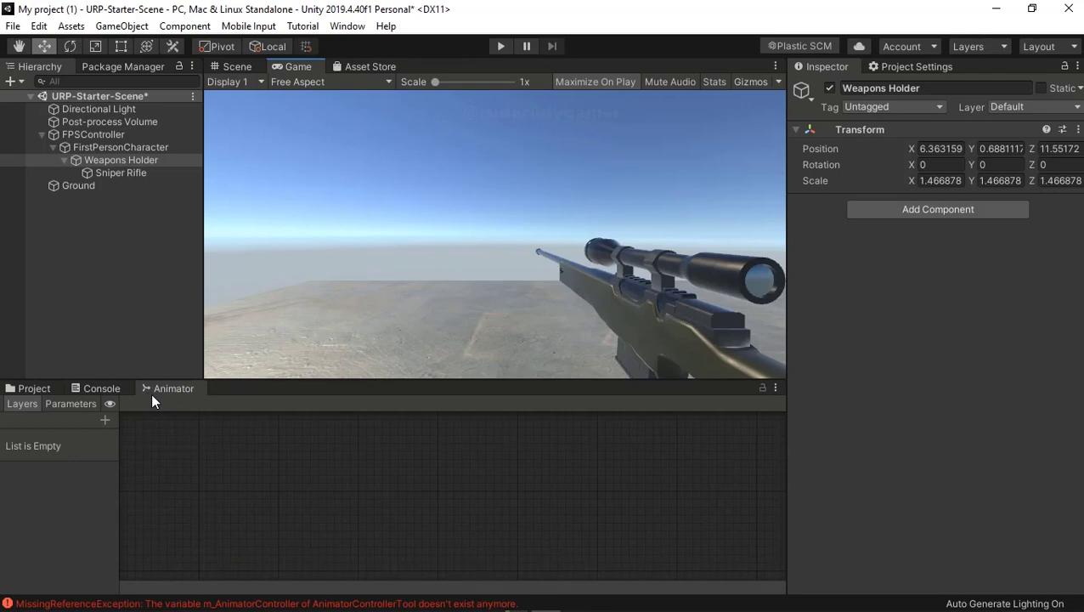
- Switch to the Scene view, clear the Console errors, and show the Animator's Parameters list
click(232, 67)
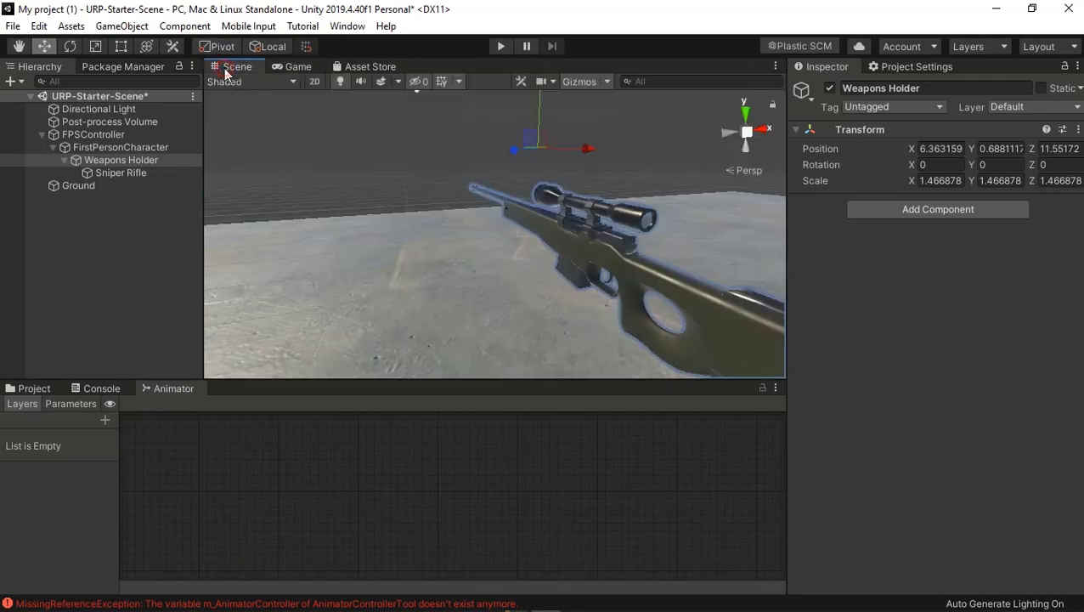
click(99, 389)
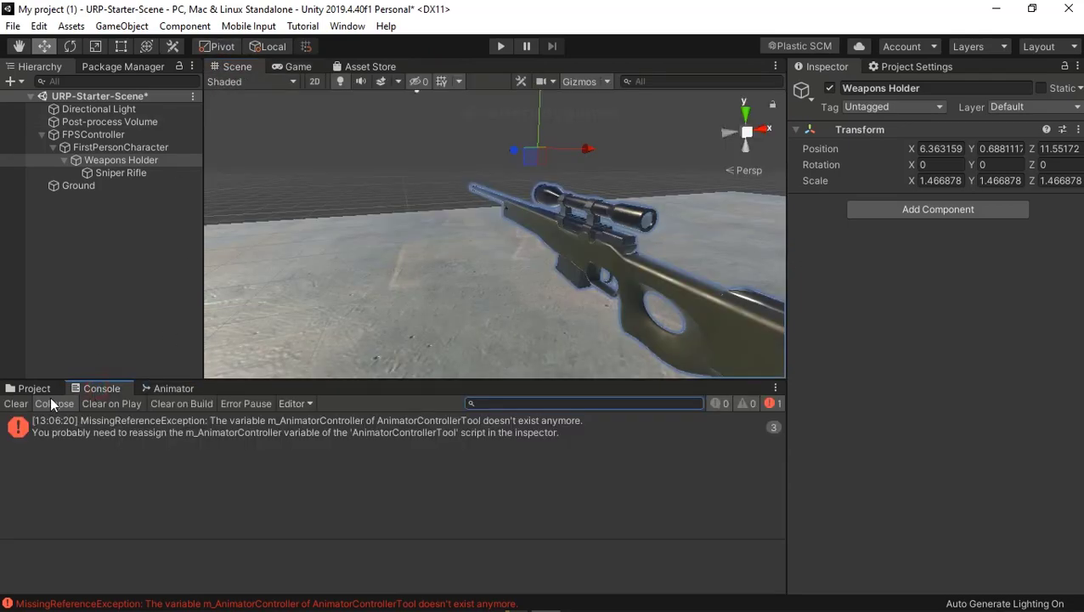
click(15, 405)
click(164, 391)
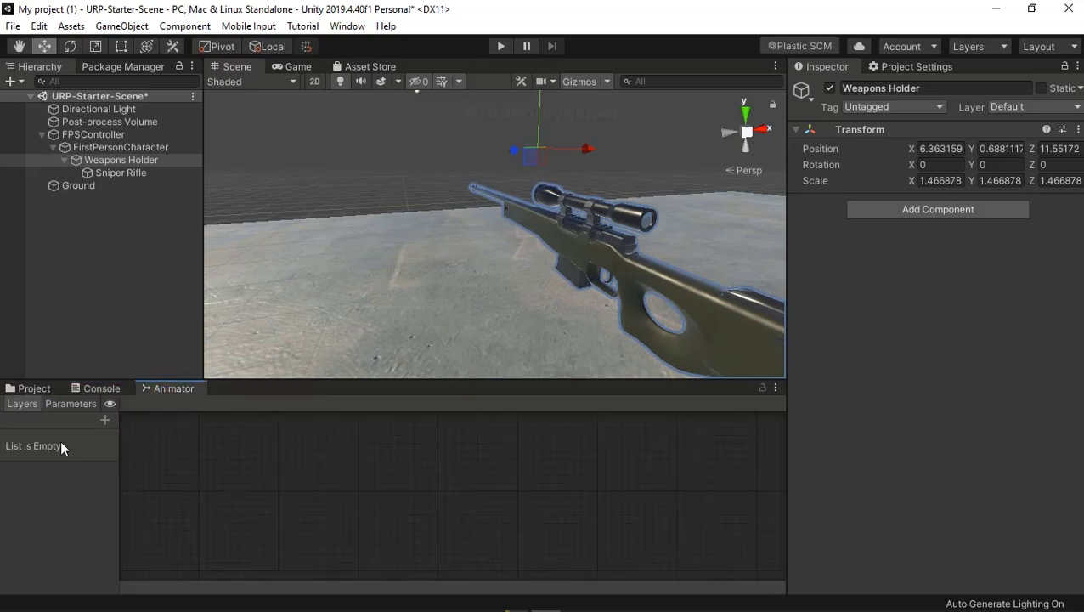
click(80, 403)
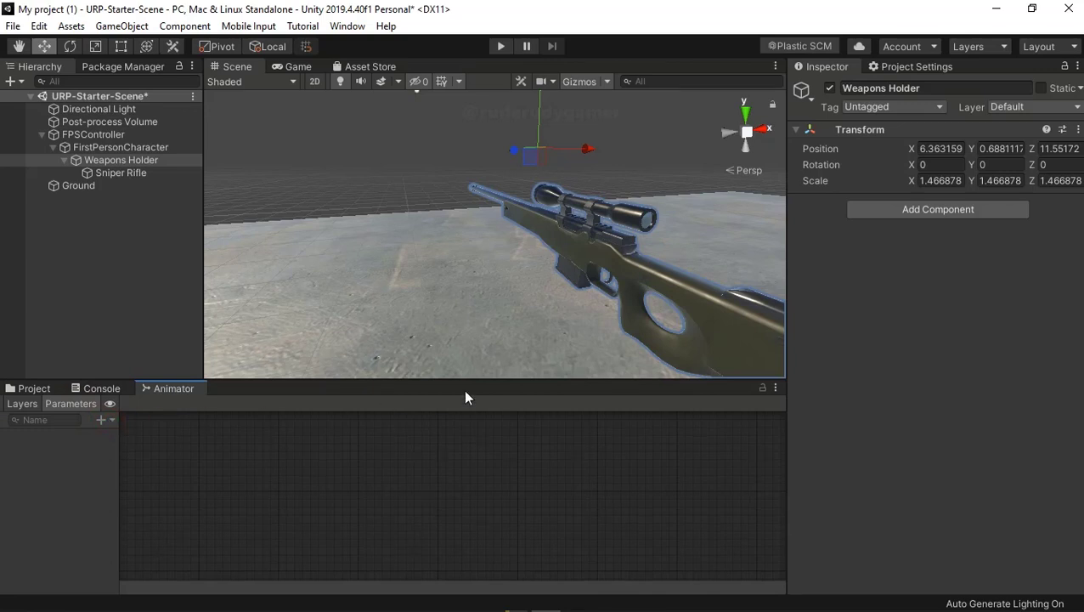
- Orbit the scene around the rifle and browse Weapons Holder's options and the Window menu
right_drag(488, 370, 474, 343)
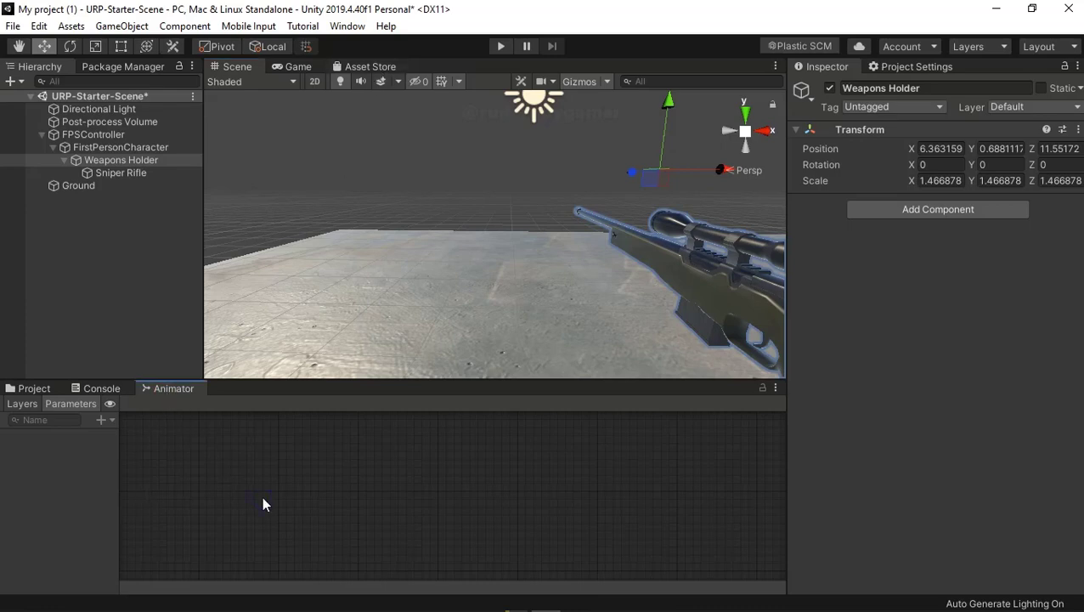
click(406, 509)
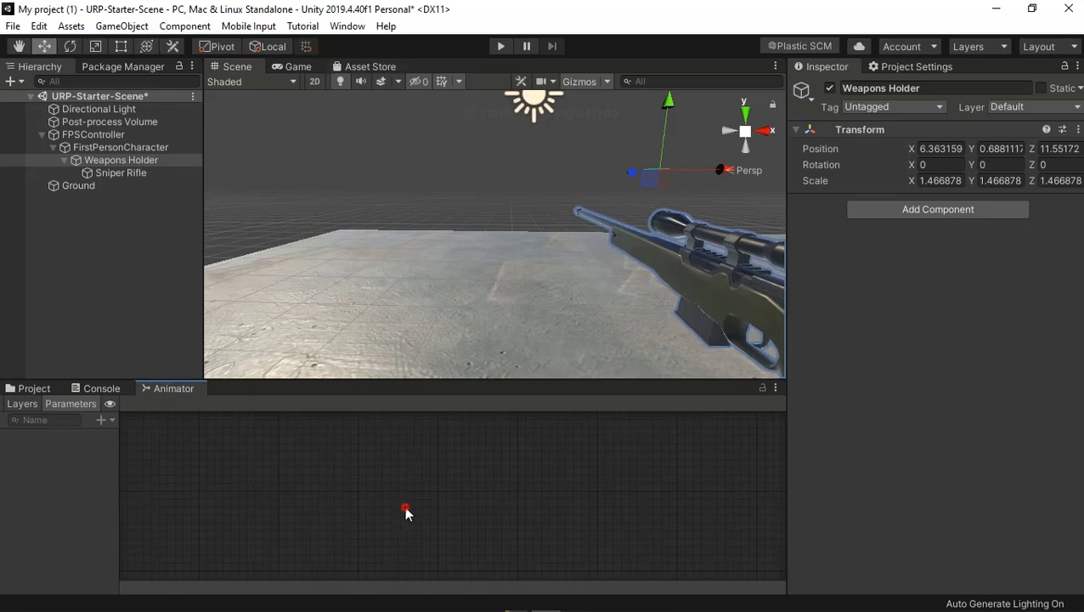
right_click(122, 162)
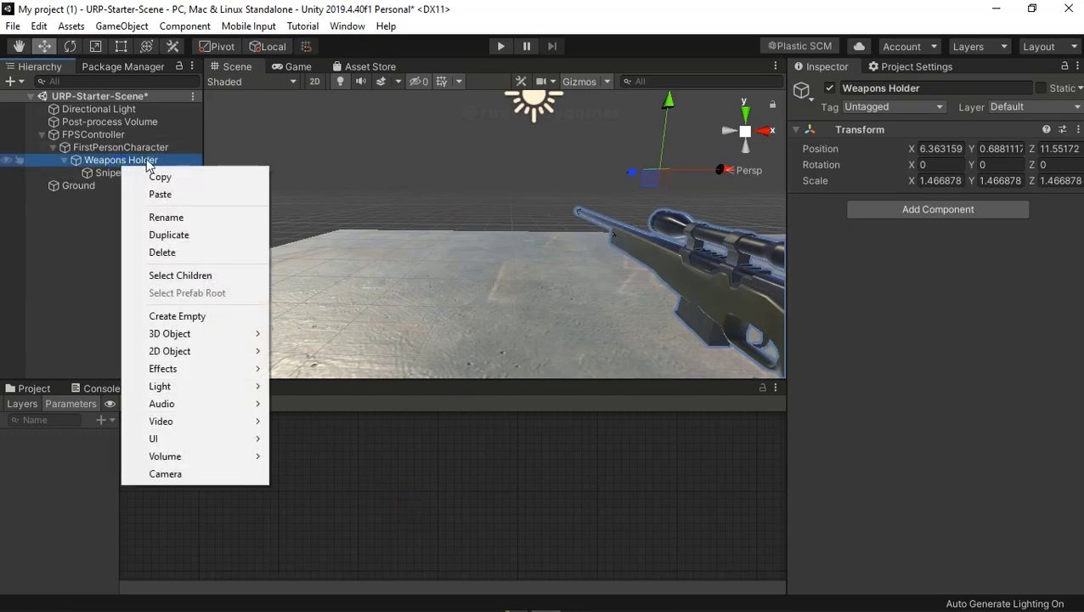
click(304, 27)
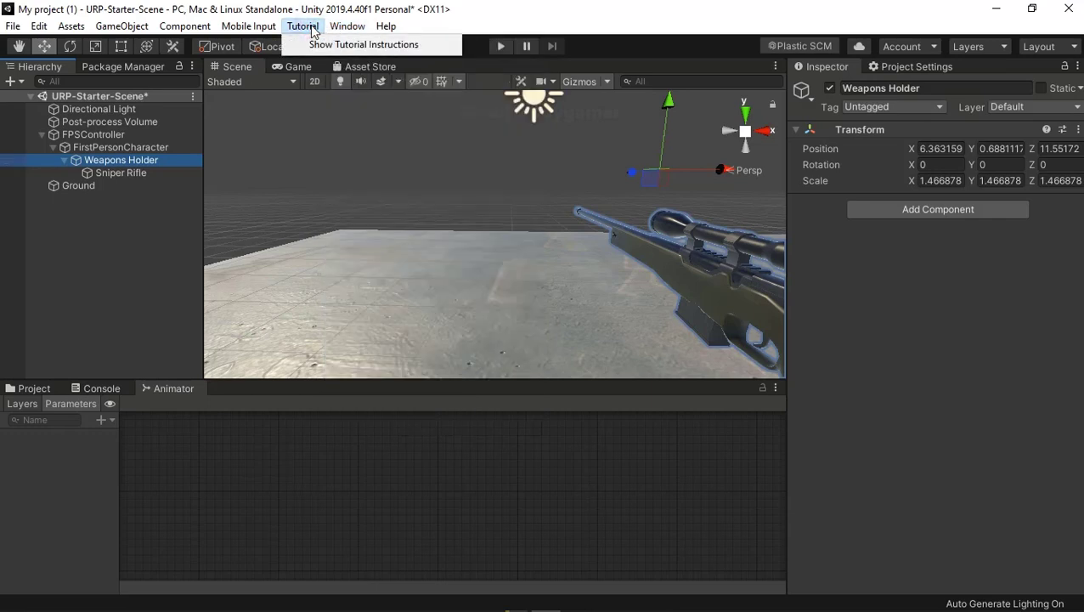
click(347, 27)
- Open the Animation window from Window > Animation and dock it beside the Animator
mouse_move(520, 280)
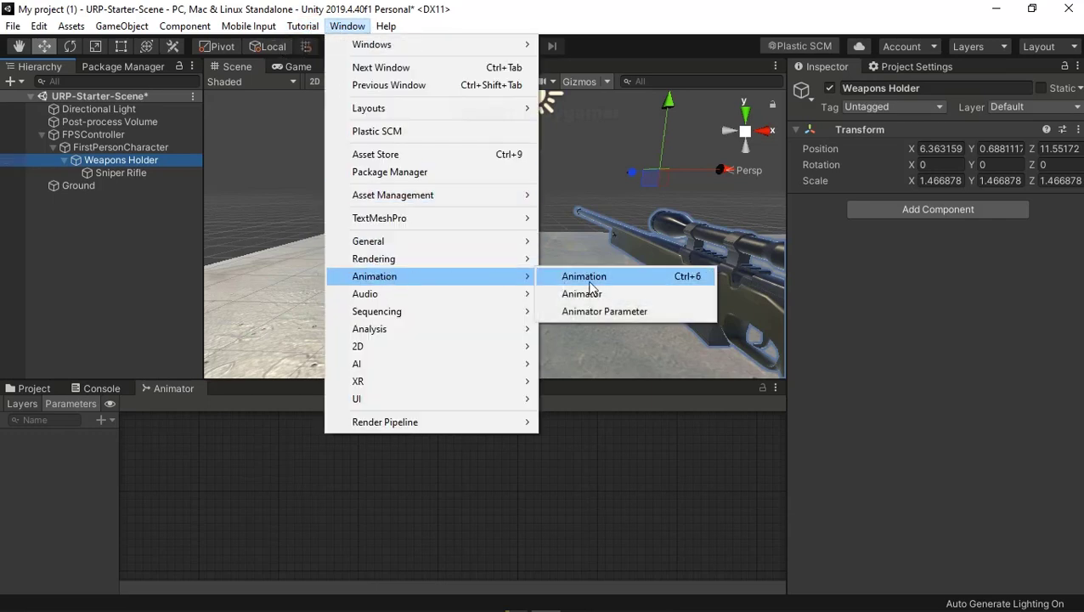
click(592, 300)
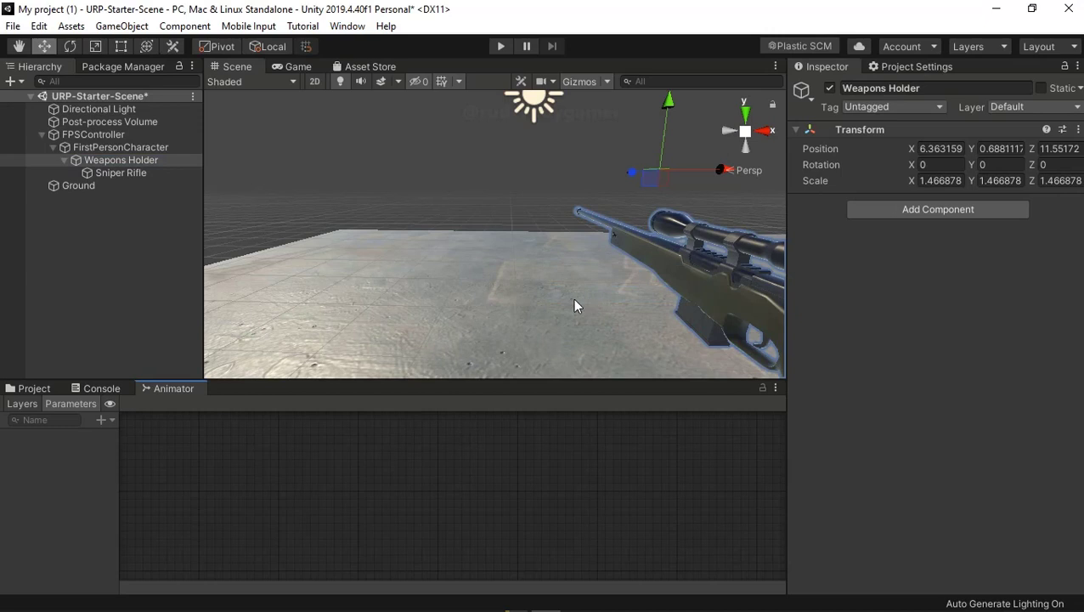
click(311, 29)
mouse_move(348, 26)
mouse_move(374, 276)
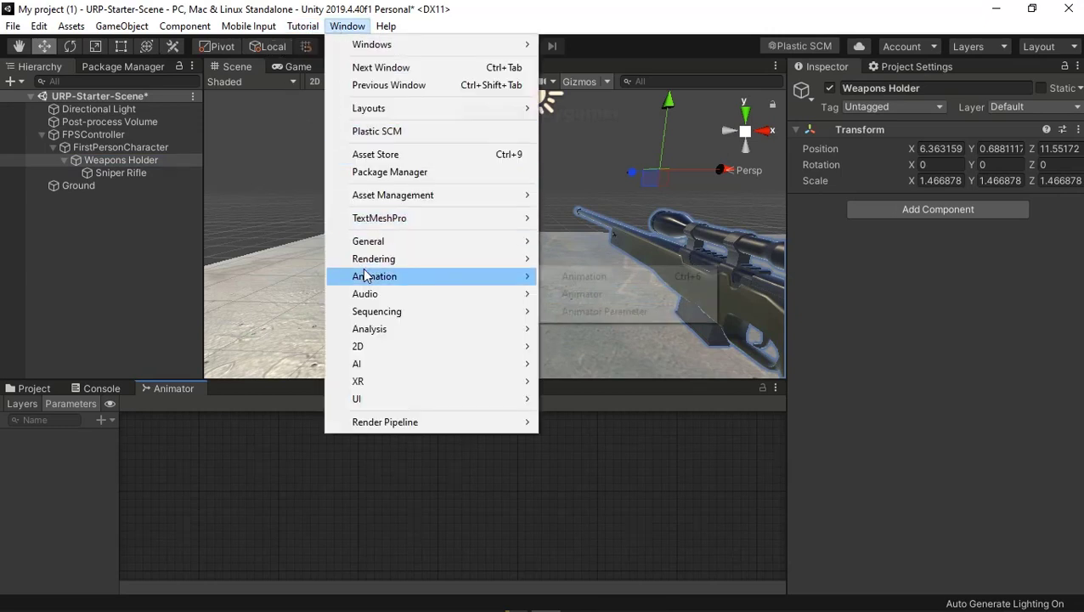
click(597, 276)
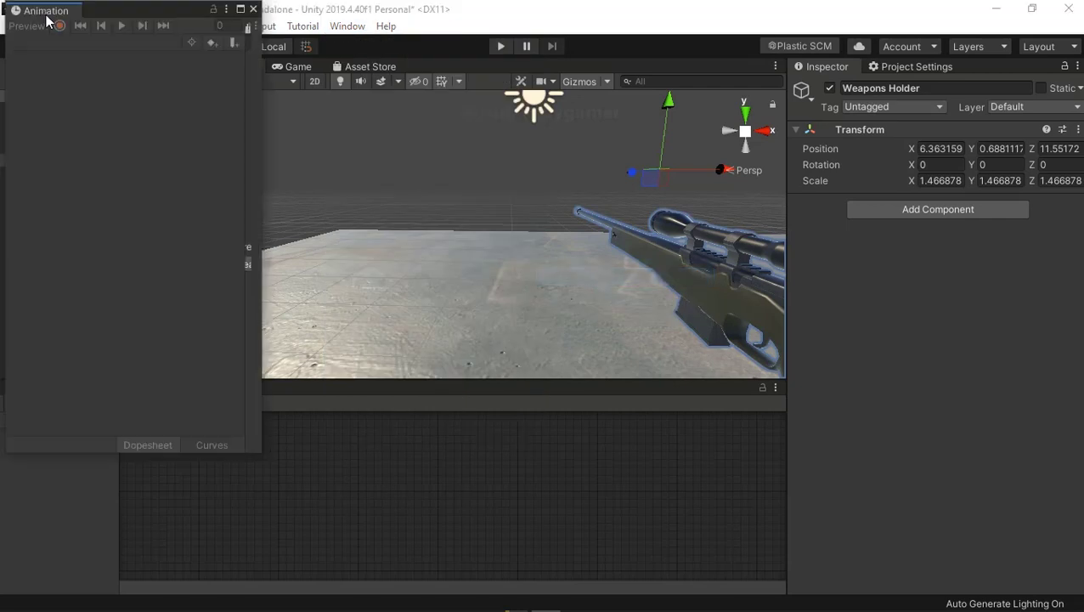
mouse_move(46, 11)
mouse_down()
mouse_move(293, 403)
mouse_move(282, 408)
mouse_up()
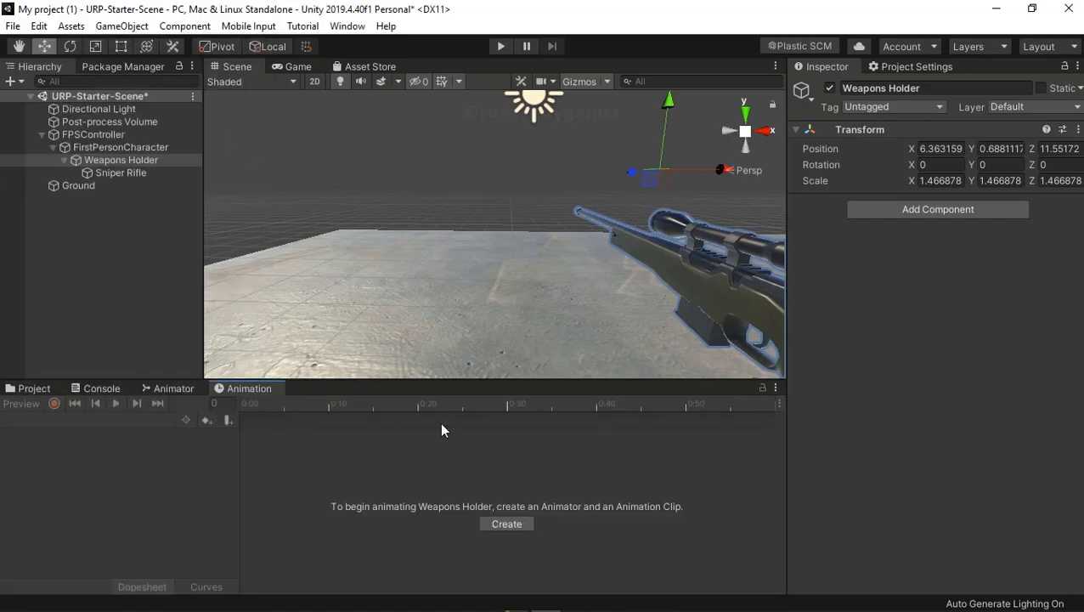
- Switch between the Animator and Animation tabs, ending on the Animation timeline
click(187, 388)
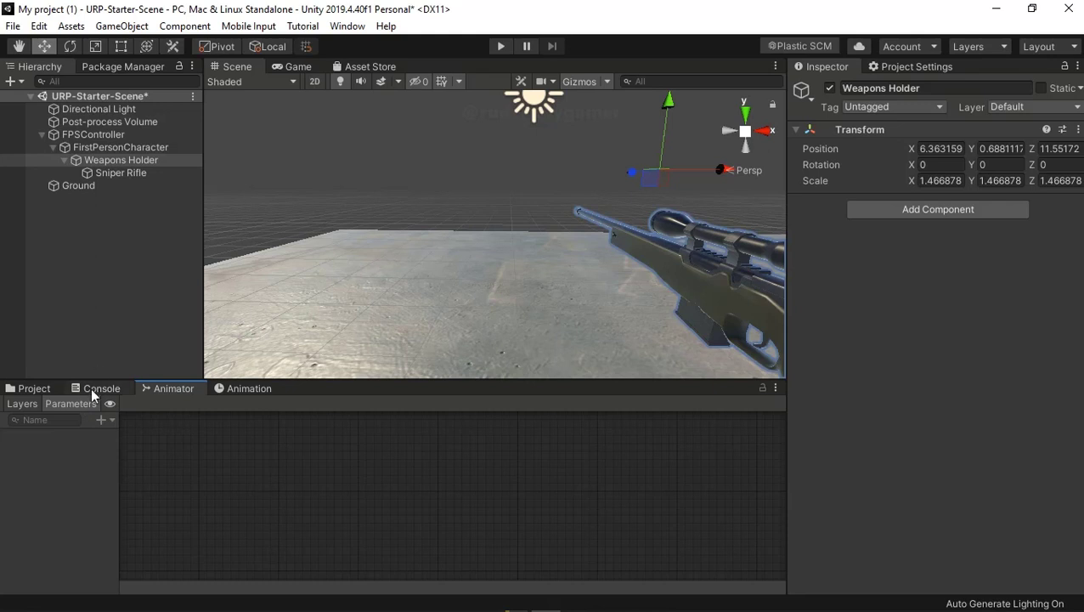
right_click(169, 390)
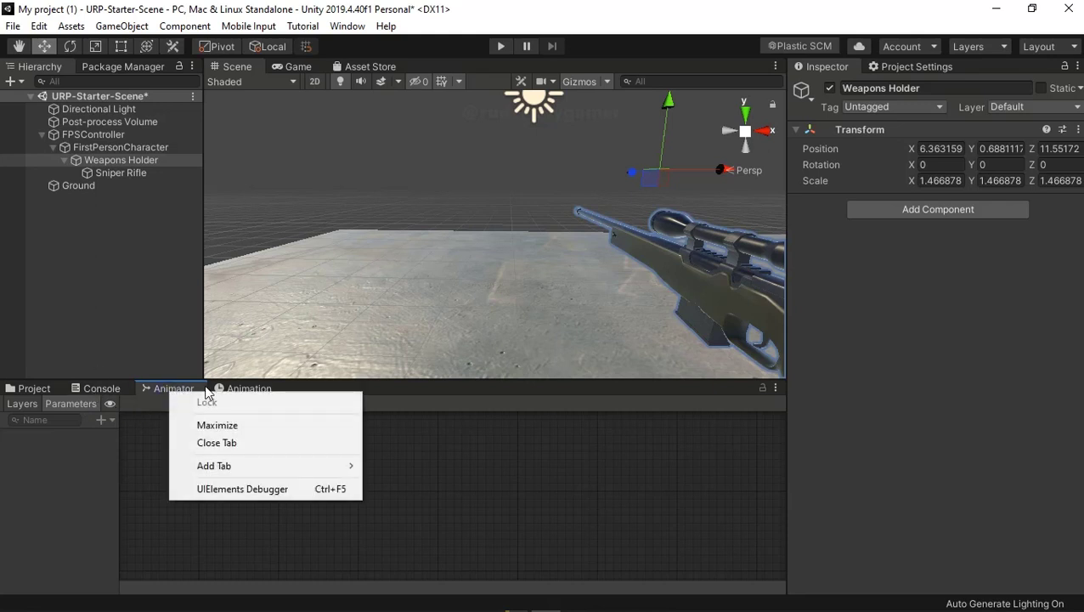
click(159, 386)
click(251, 393)
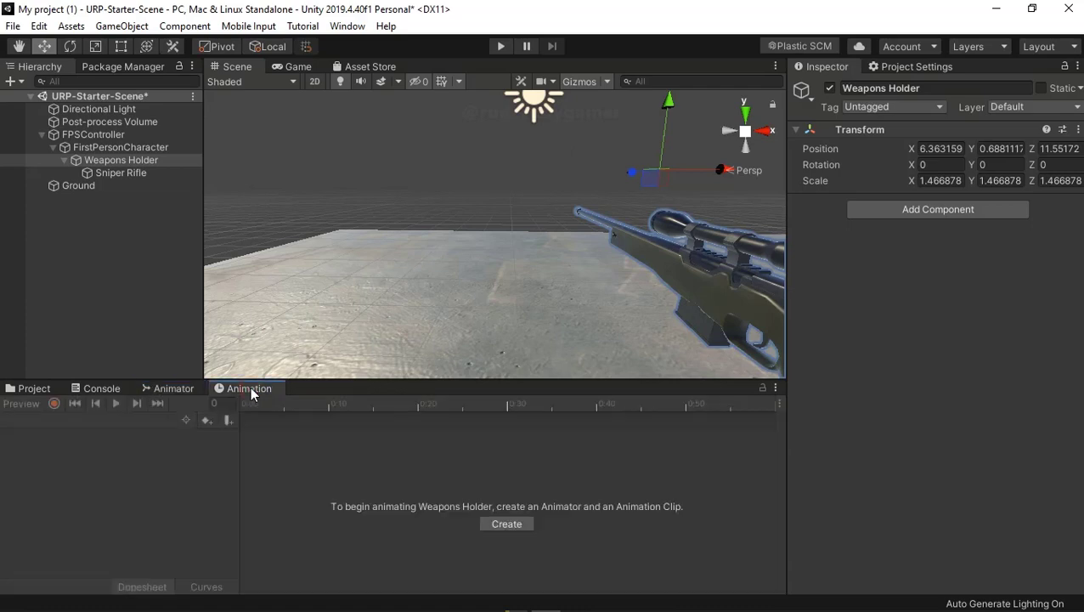
- Start a new animation clip and create a folder named Animation in Assets
click(503, 525)
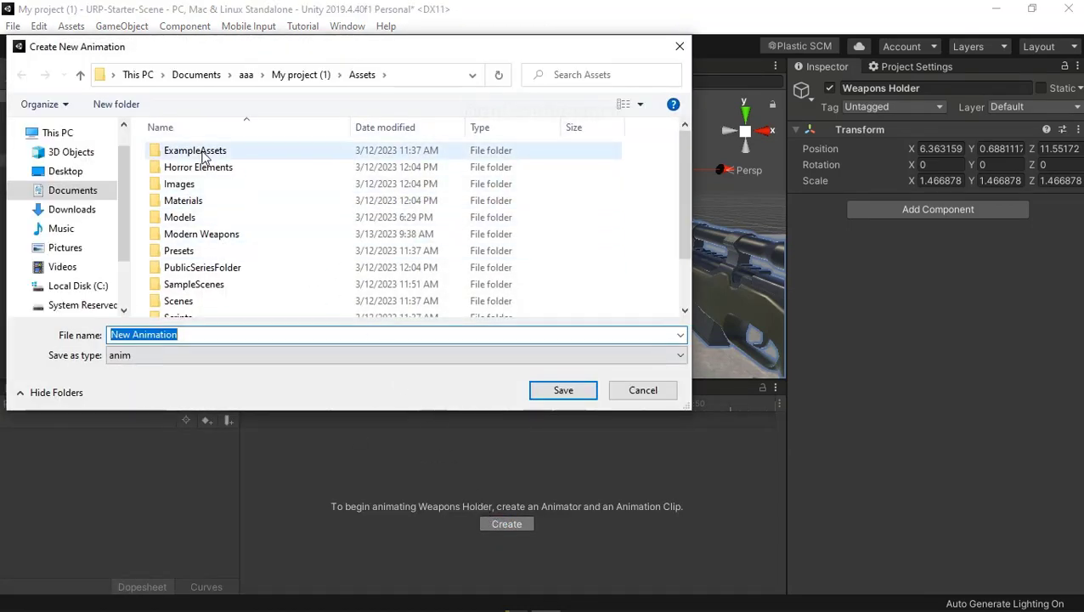
scroll(188, 193, down, 1)
scroll(189, 191, up, 1)
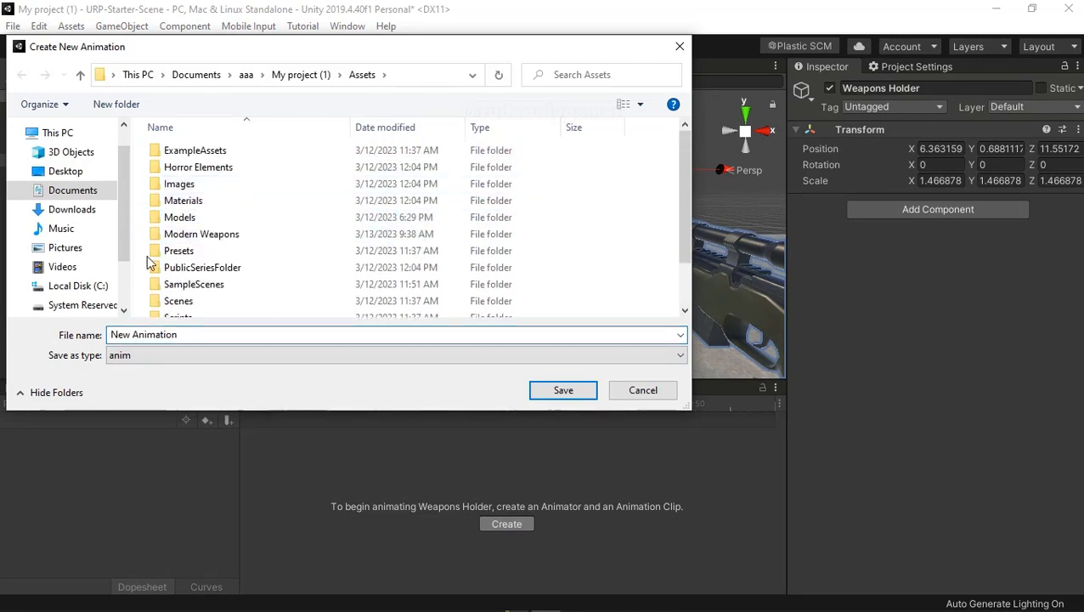
right_click(139, 225)
click(215, 377)
click(318, 377)
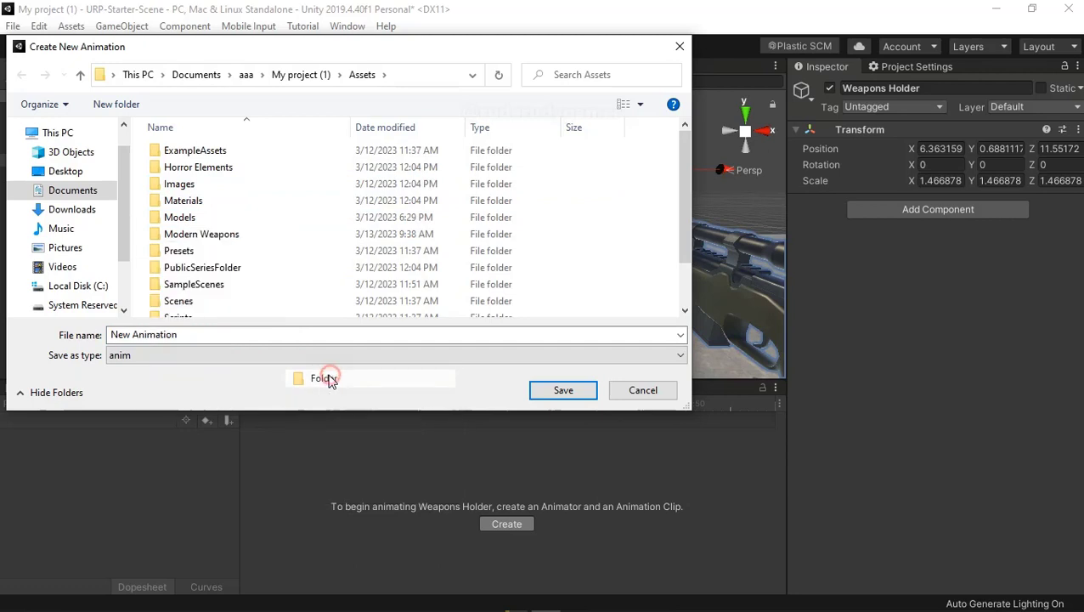
text(A)
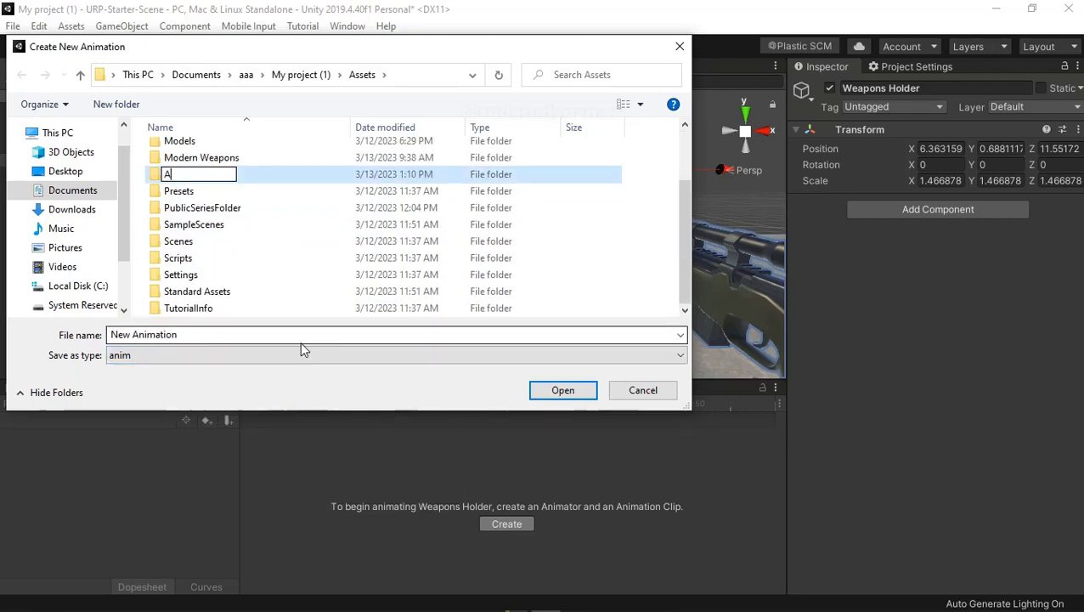
text(nim)
text(e)
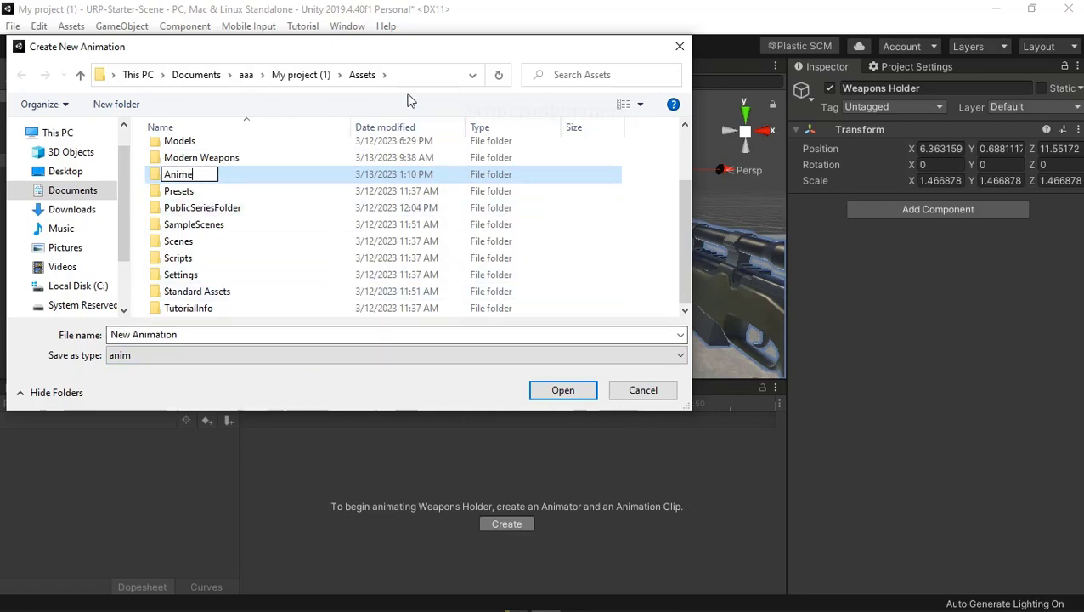
key(BackSpace)
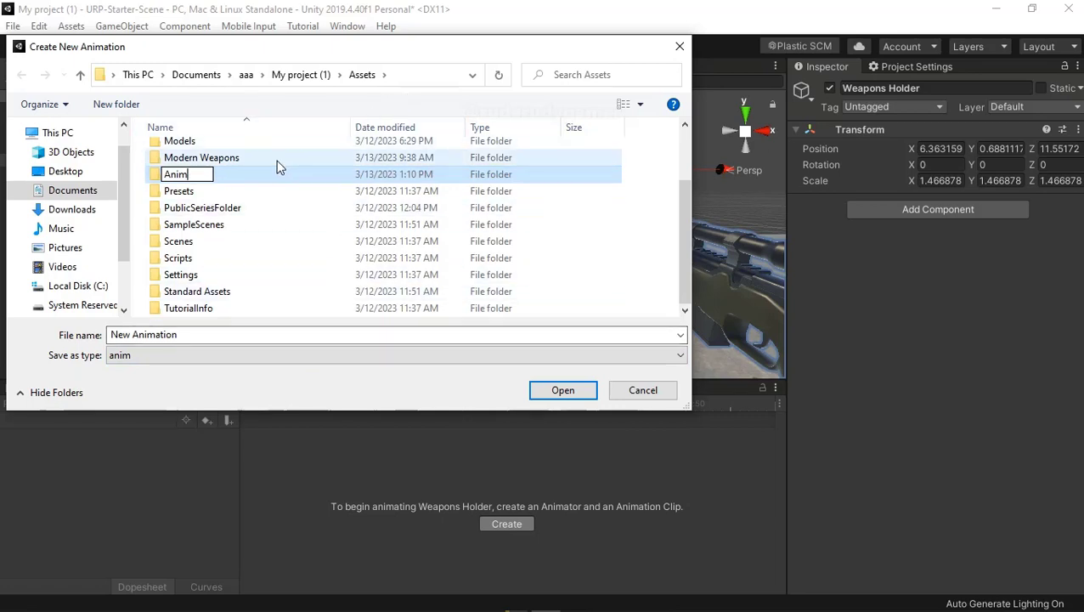
text(ati)
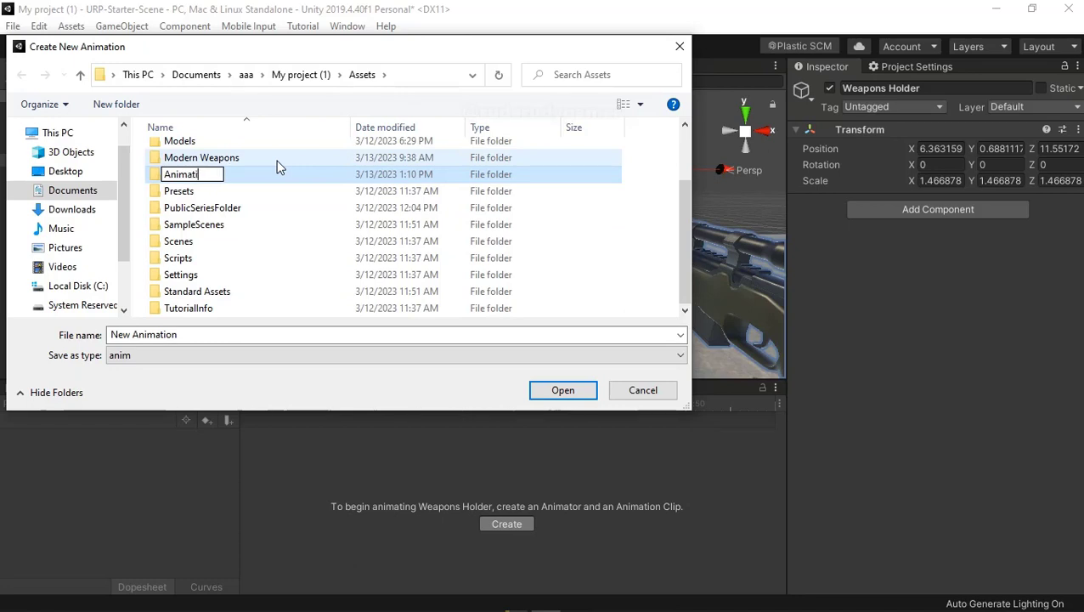
text(on)
key(Return)
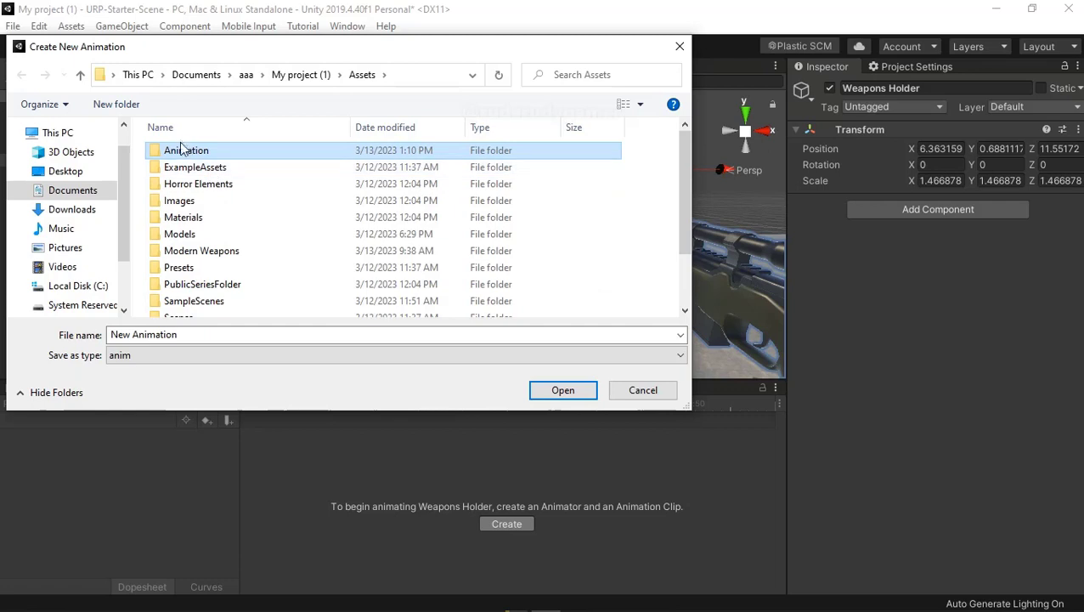
- Save the clip as idle inside the Animation folder
click(186, 155)
double_click(186, 155)
click(195, 336)
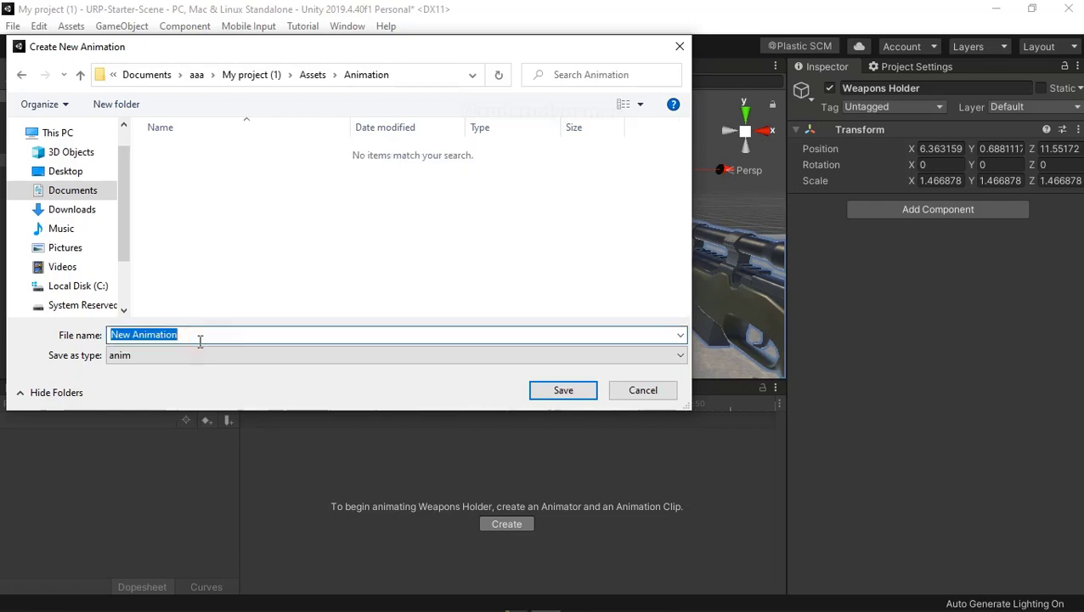
text(i)
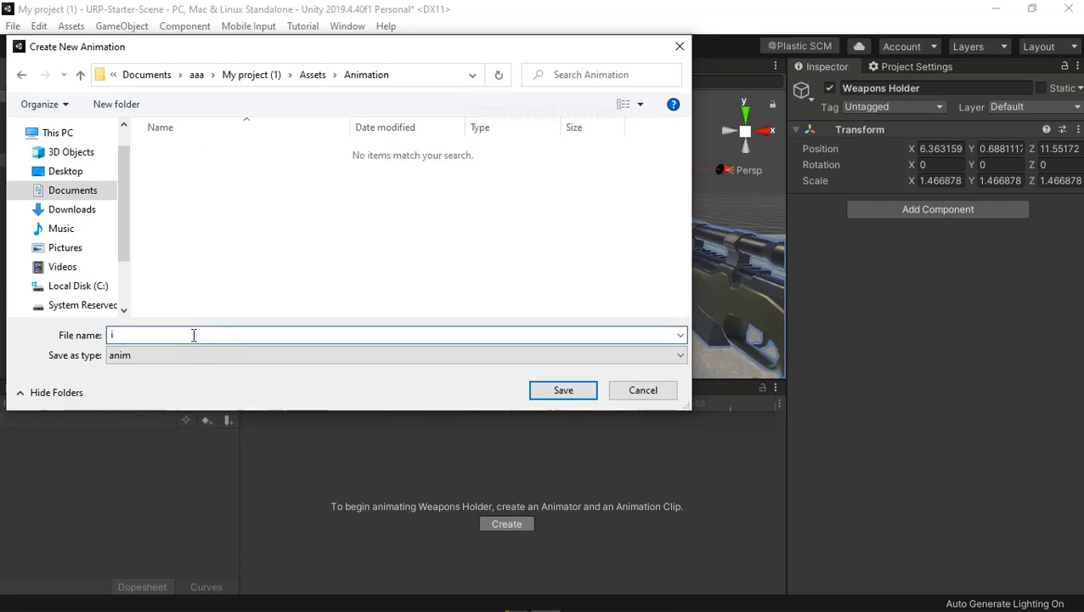
text(dle)
key(Return)
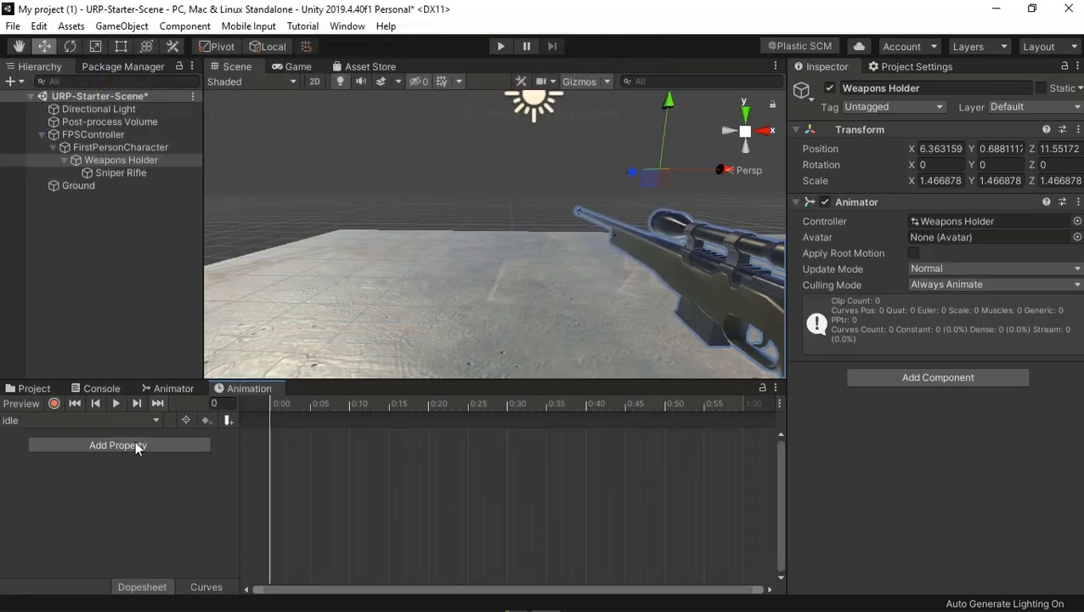
- Select Weapons Holder, turn on keyframe recording for the idle clip, and start editing Position Y
click(114, 309)
click(55, 403)
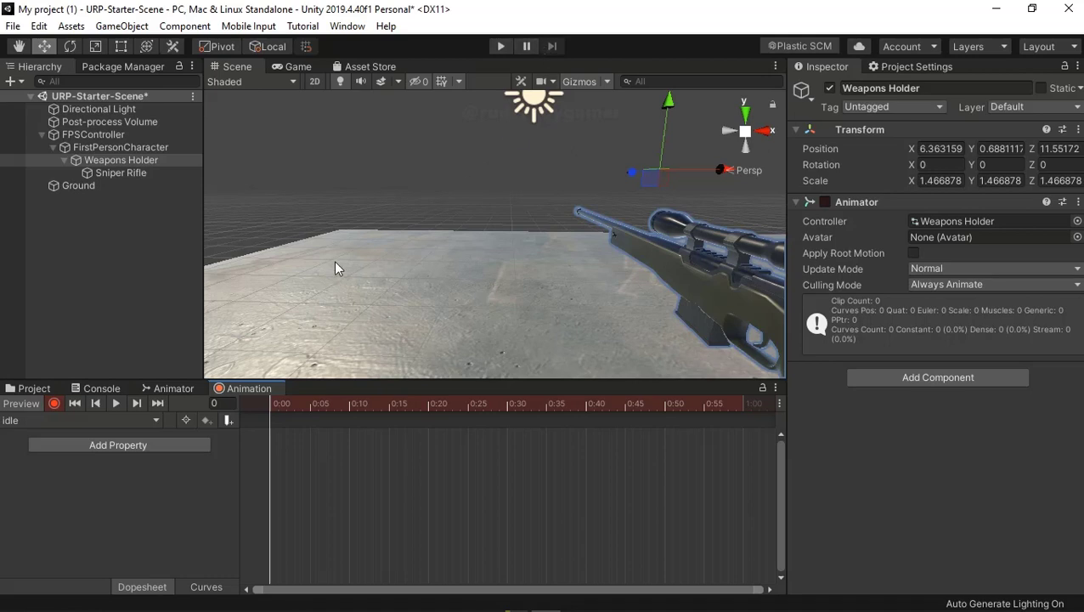
click(297, 68)
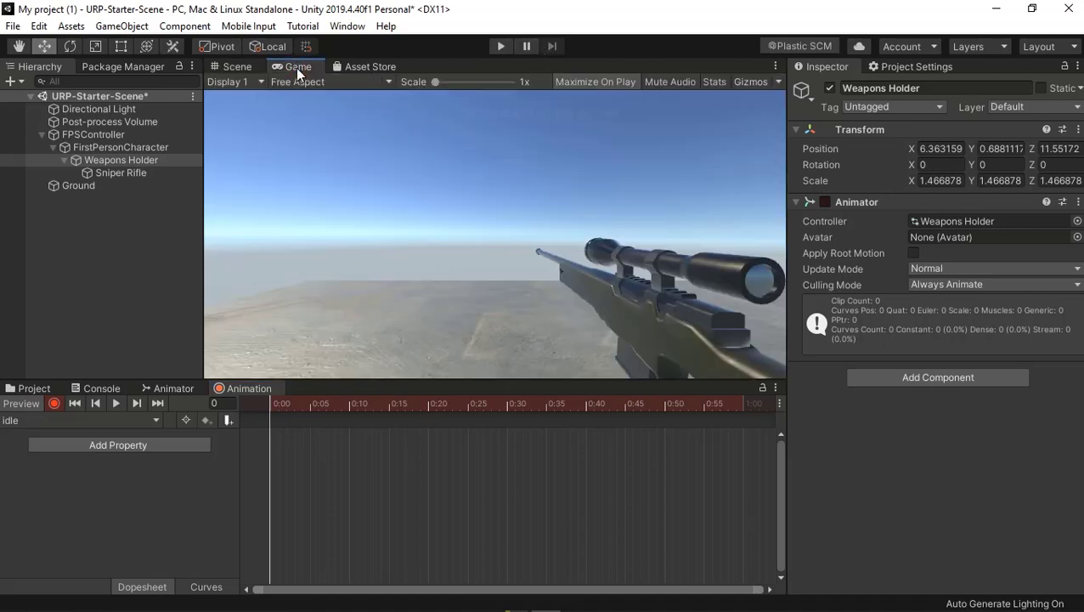
click(237, 67)
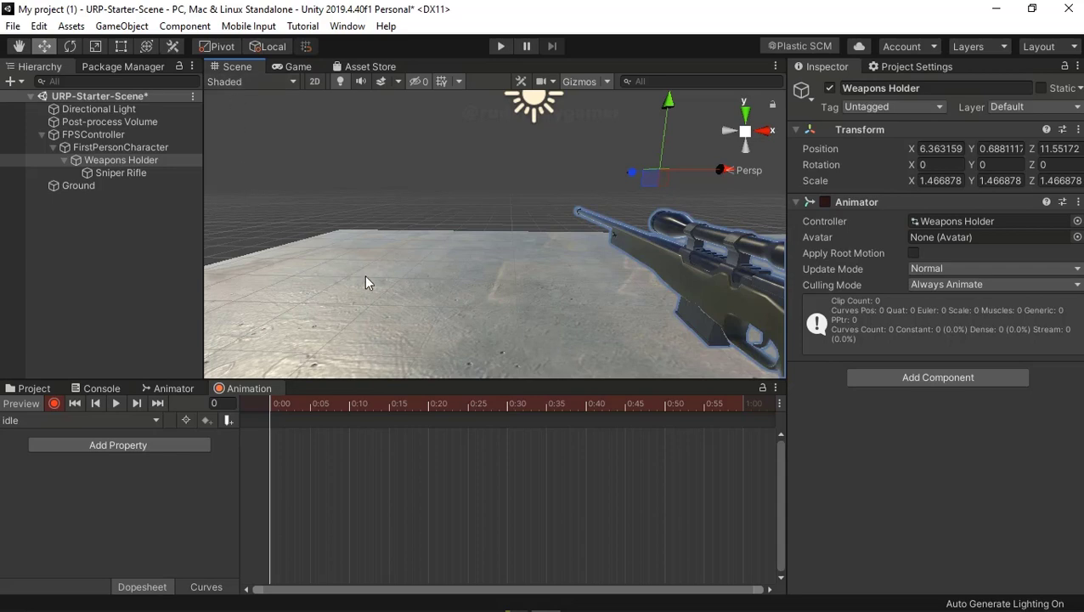
middle_drag(365, 274, 493, 263)
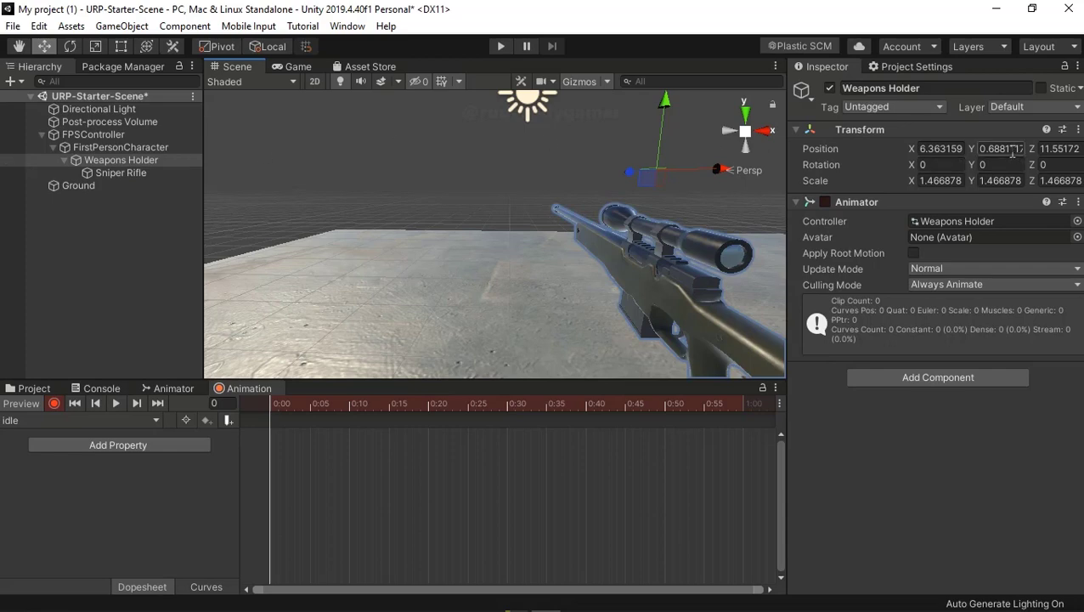
click(1012, 152)
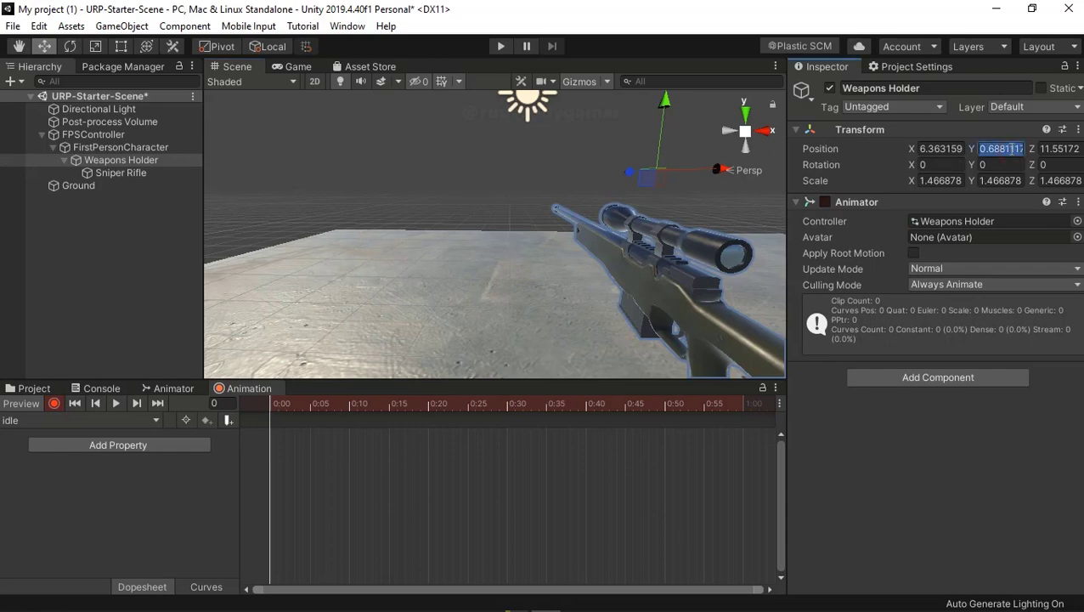
click(1018, 148)
- Record a Position keyframe by setting Position Y to 0.688119, then scrub the playhead to frame 25
key(BackSpace)
text(9)
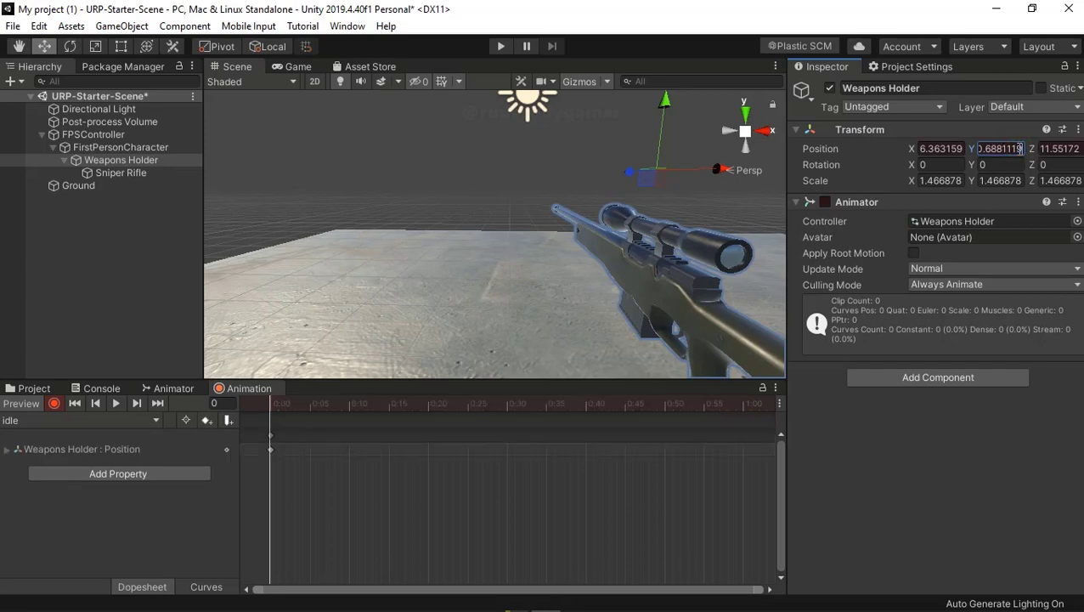
double_click(1018, 149)
text(0.6881121)
drag(1003, 150, 1025, 161)
text(9)
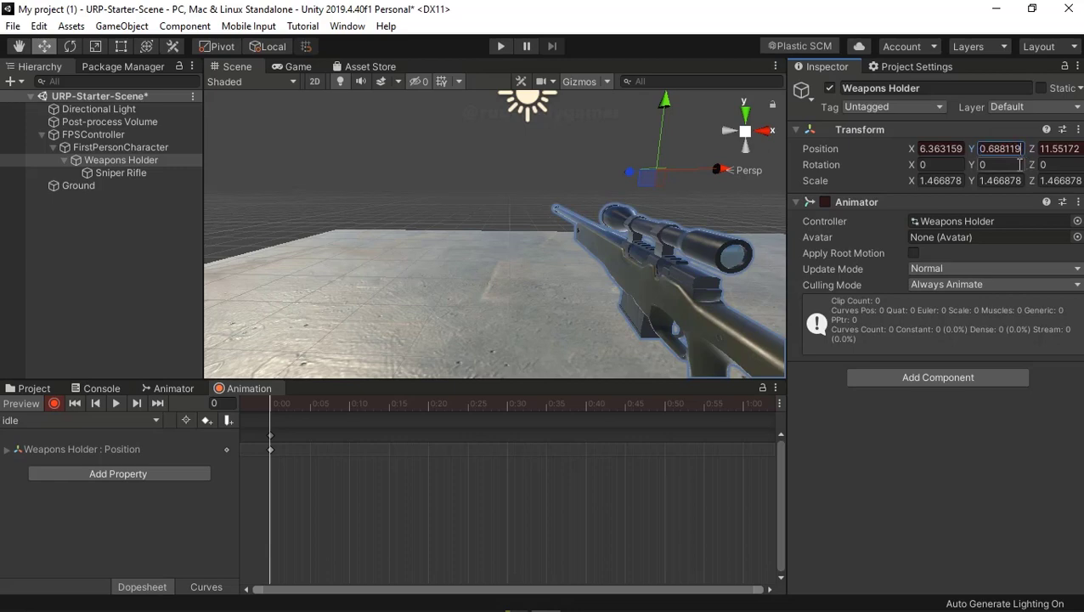
click(854, 433)
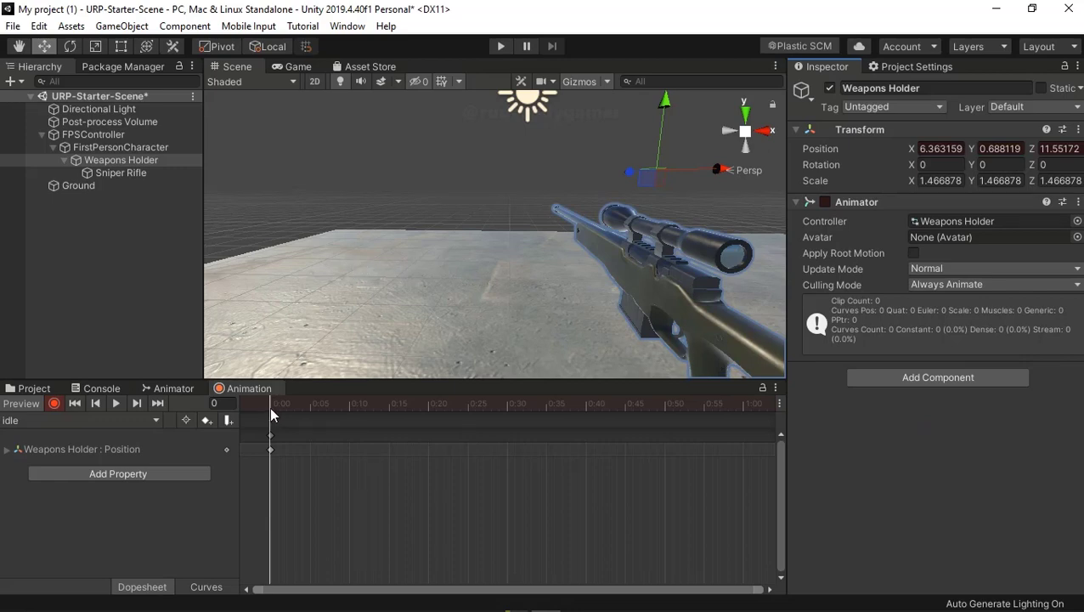
drag(271, 409, 742, 484)
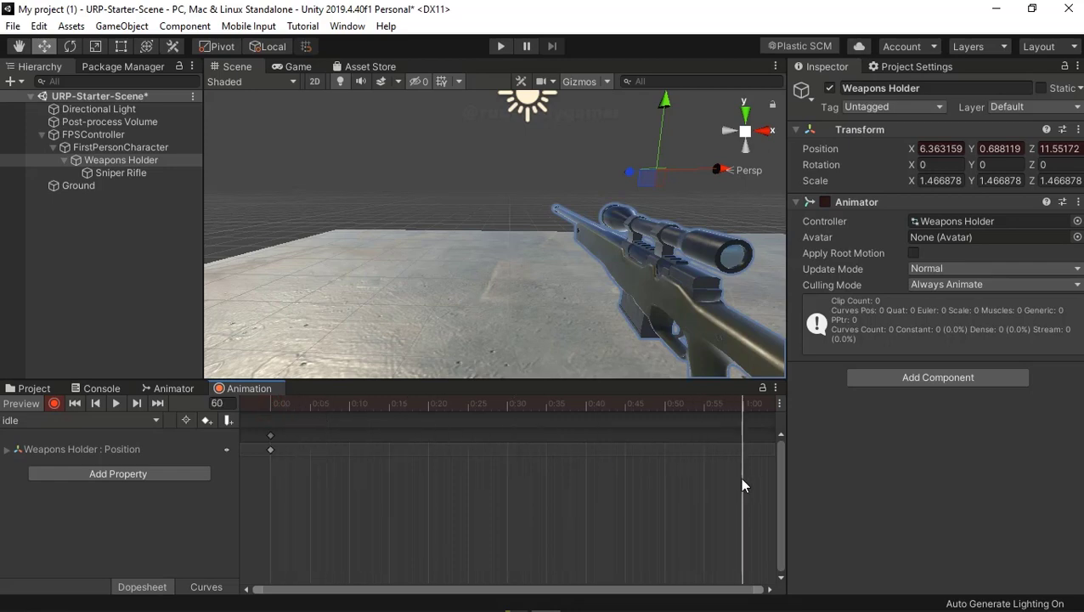
drag(743, 485, 473, 464)
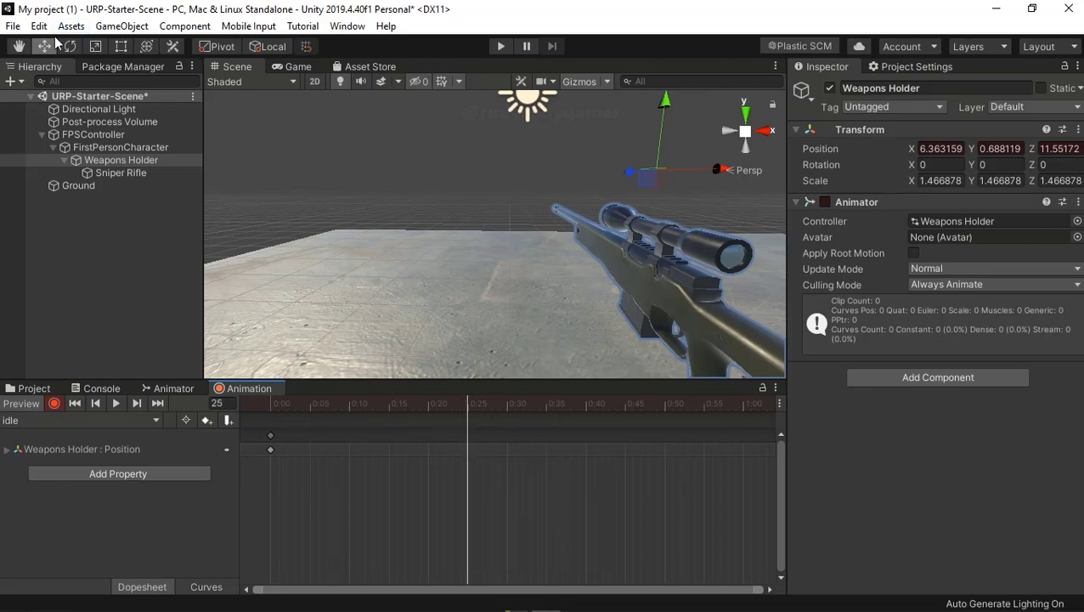
- Undo the last three curve edits, including the one that created the Position keys
click(39, 26)
click(47, 45)
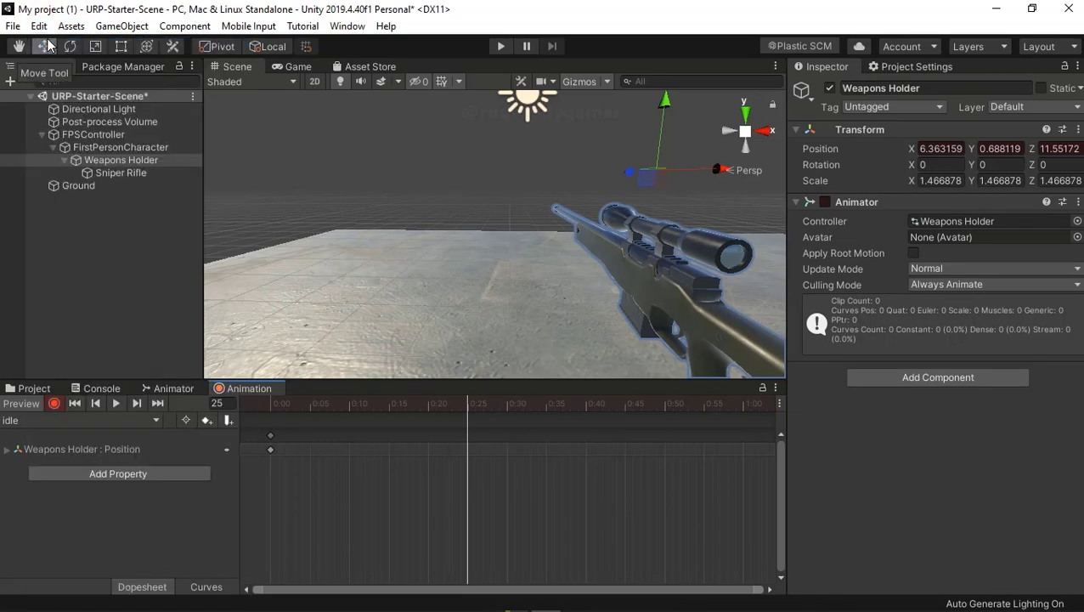
click(39, 26)
click(46, 44)
click(39, 26)
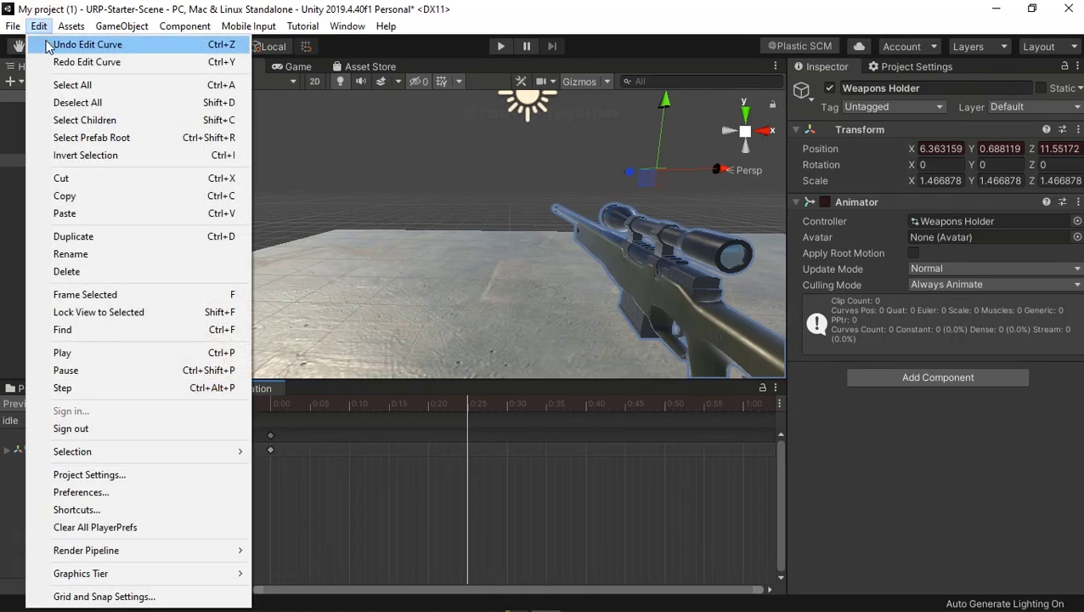
click(47, 44)
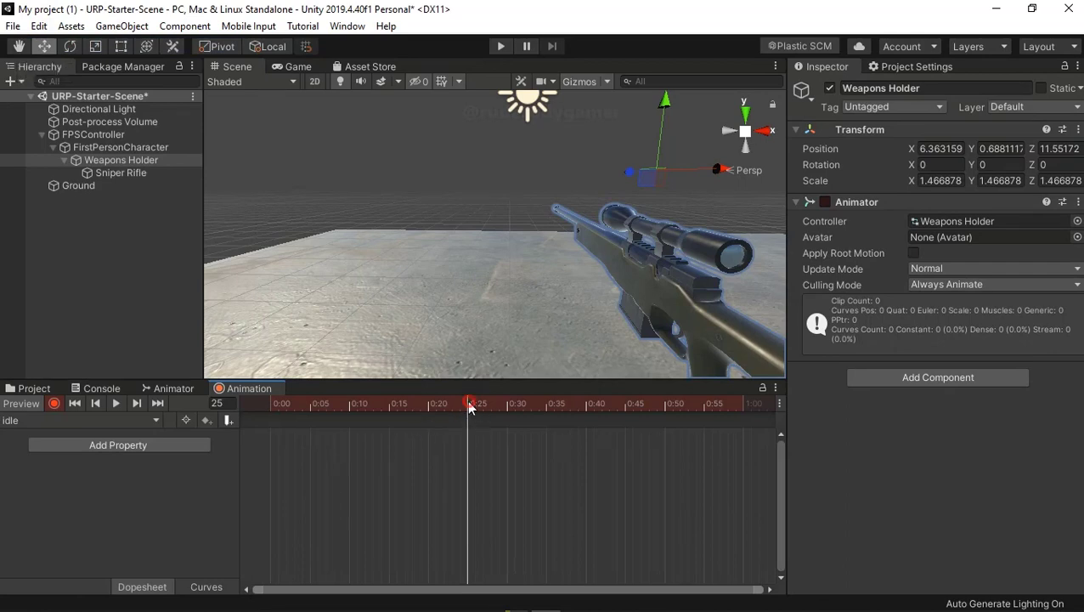
- Re-record Position Y keyframes at 0:00 by slightly changing the Y value
mouse_move(472, 406)
mouse_down()
mouse_move(269, 411)
mouse_move(379, 412)
mouse_move(429, 427)
mouse_up()
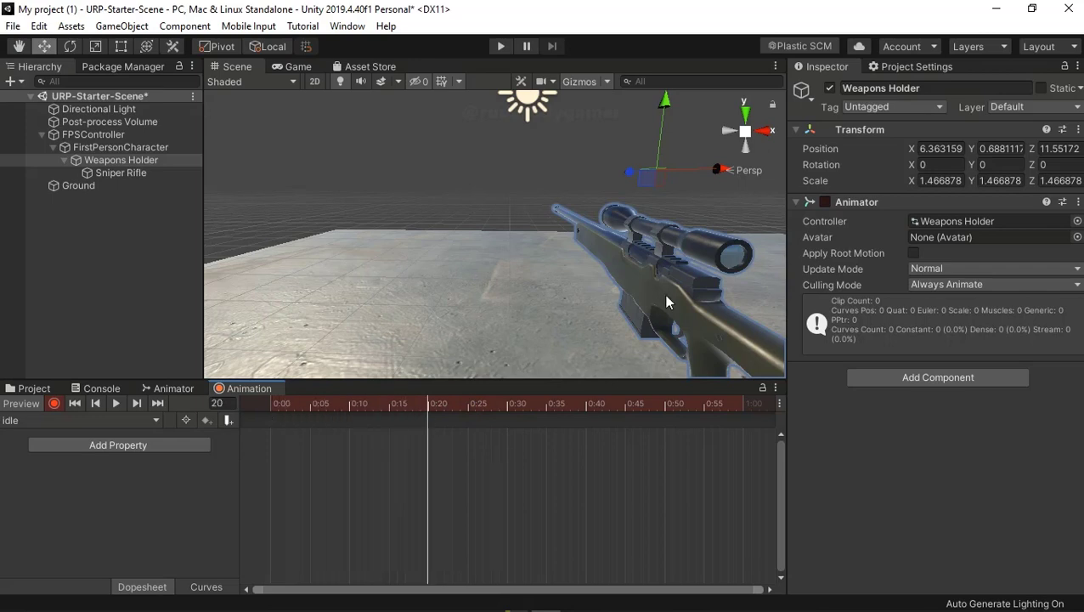
click(1022, 149)
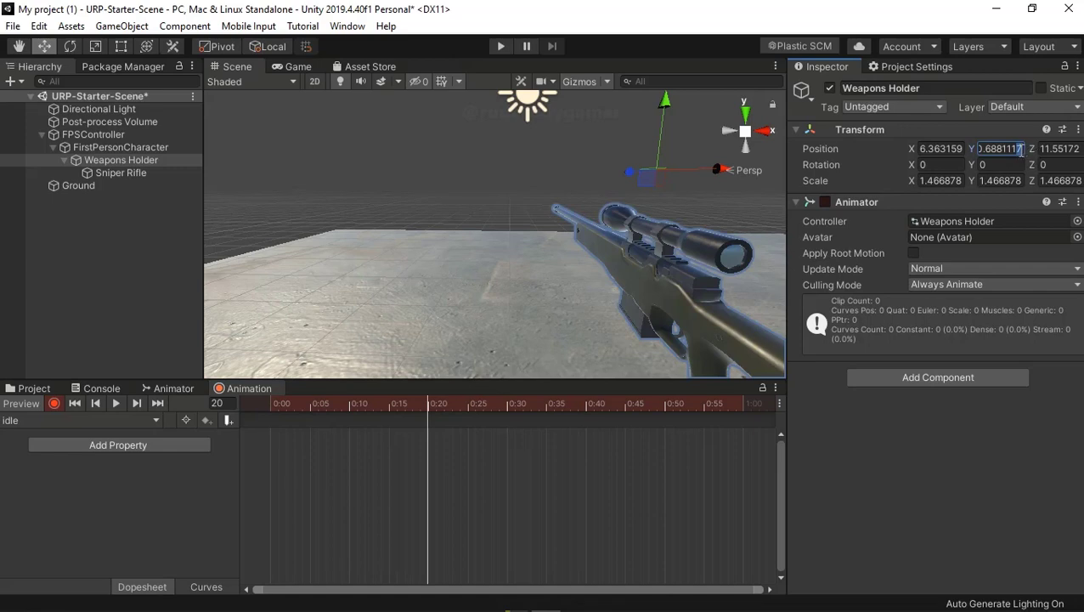
key(BackSpace)
text(9)
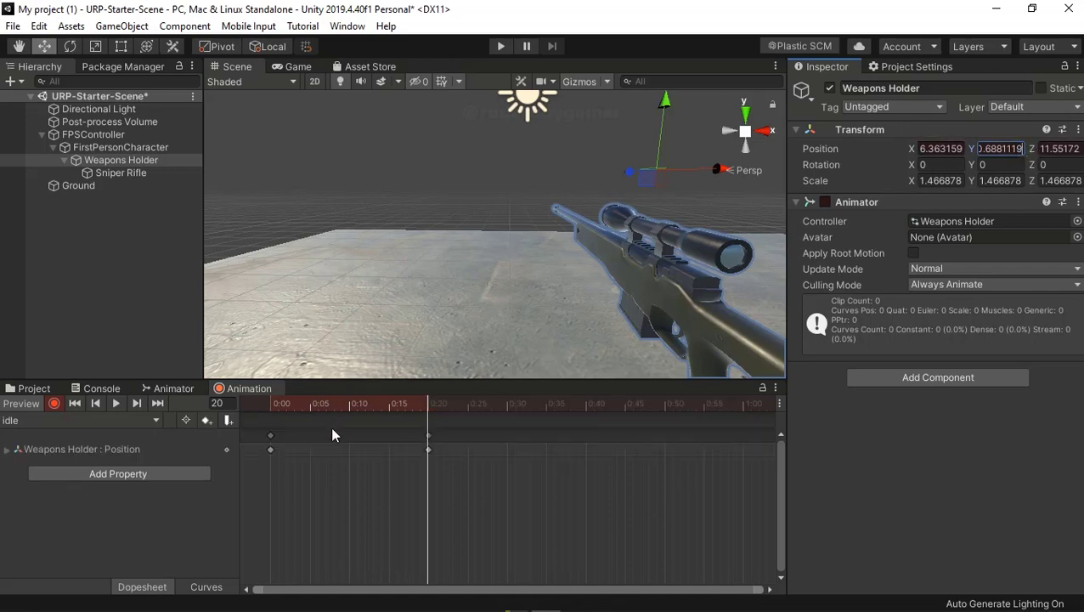
drag(287, 466, 257, 428)
right_click(269, 450)
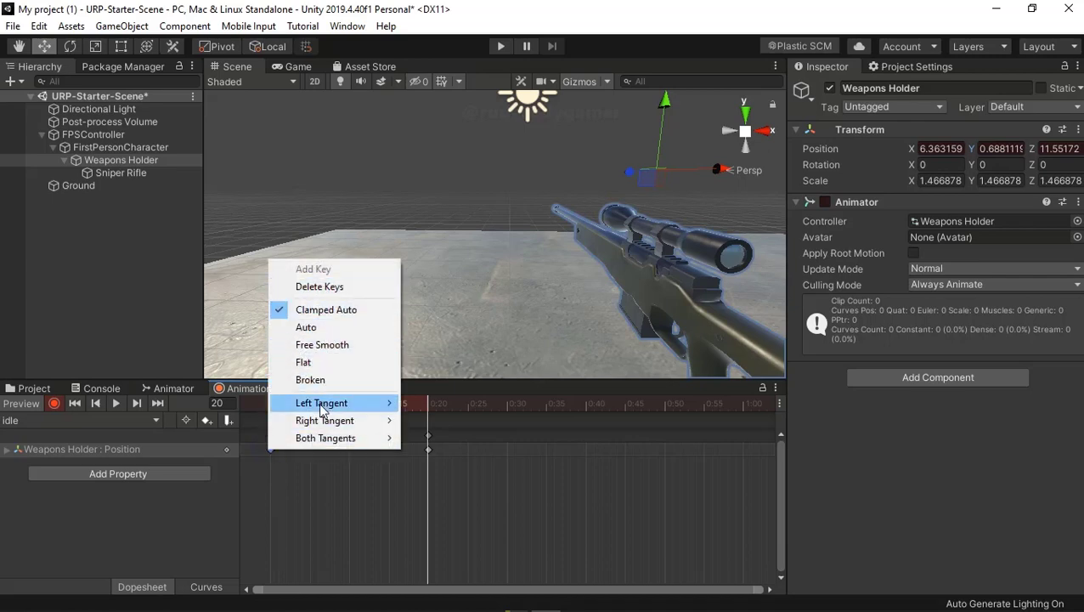
click(292, 490)
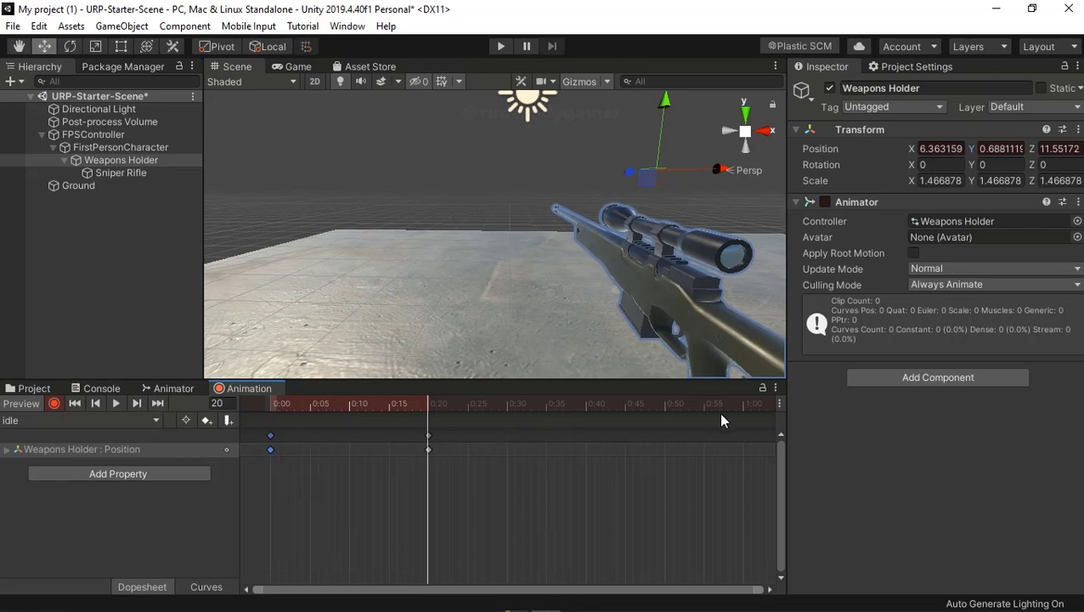
- Add Position keys at frame 60, move the 0:20 key to 0:30, and enter Play mode
click(746, 408)
key(k)
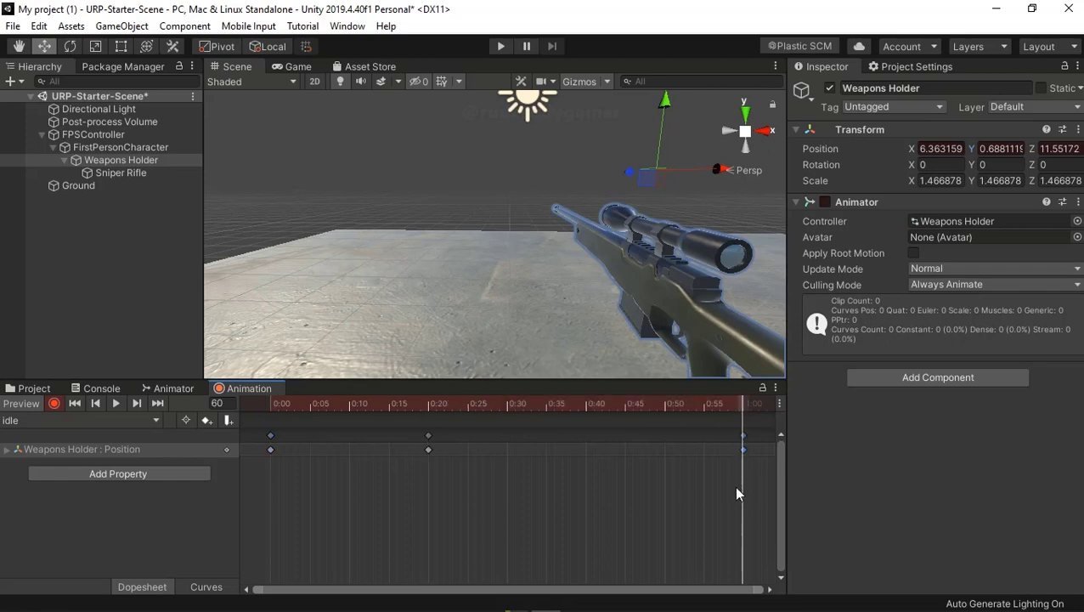
drag(427, 440, 510, 454)
click(497, 47)
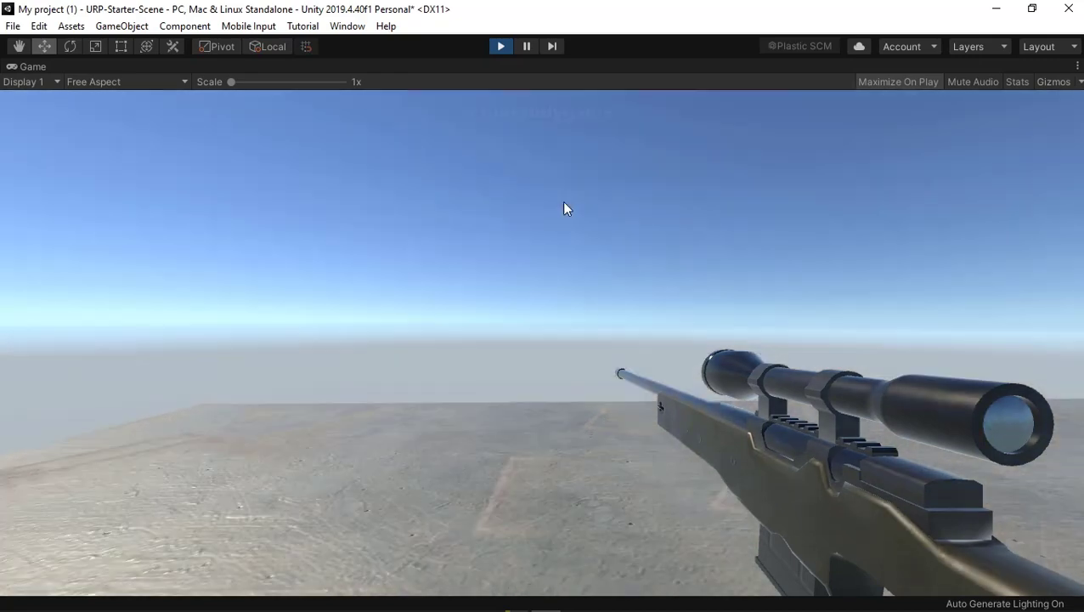
- Exit Play mode and inspect Weapons Holder and Sniper Rifle in the Hierarchy
key(ctrl+p)
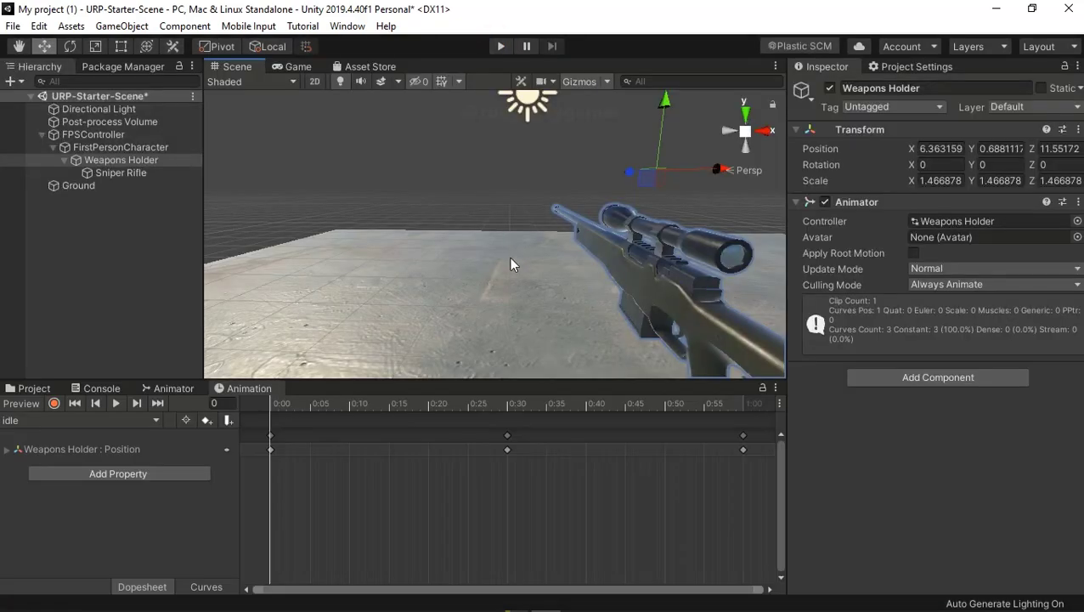
click(115, 162)
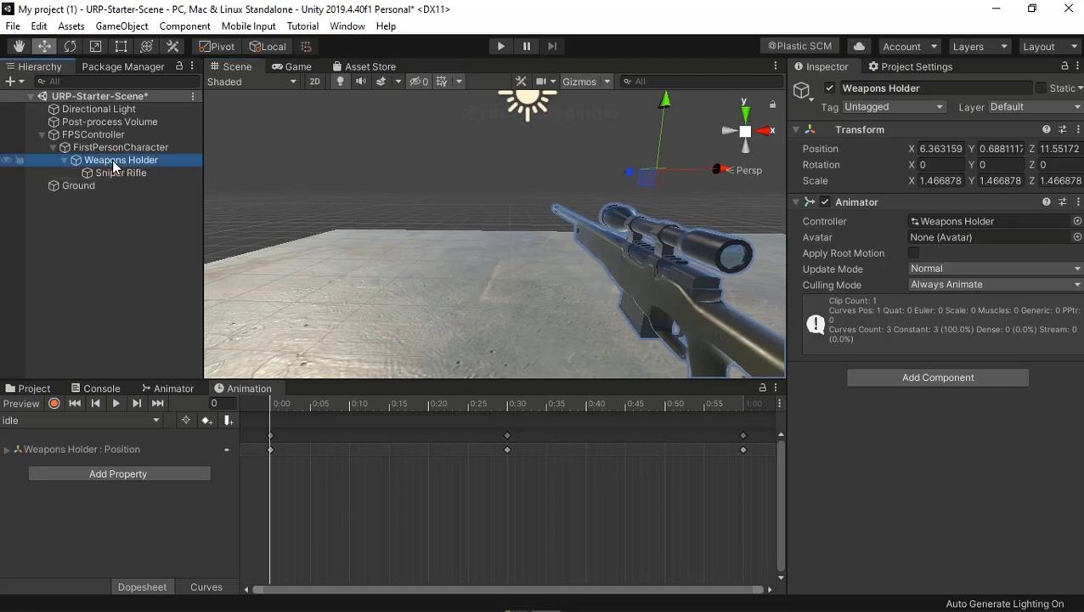
click(113, 172)
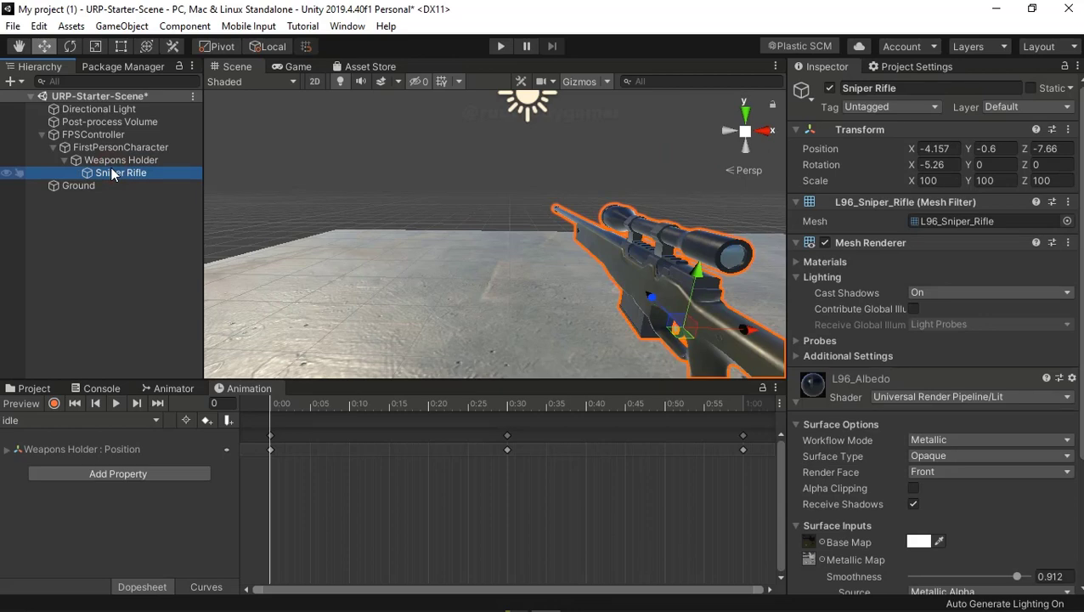
click(116, 161)
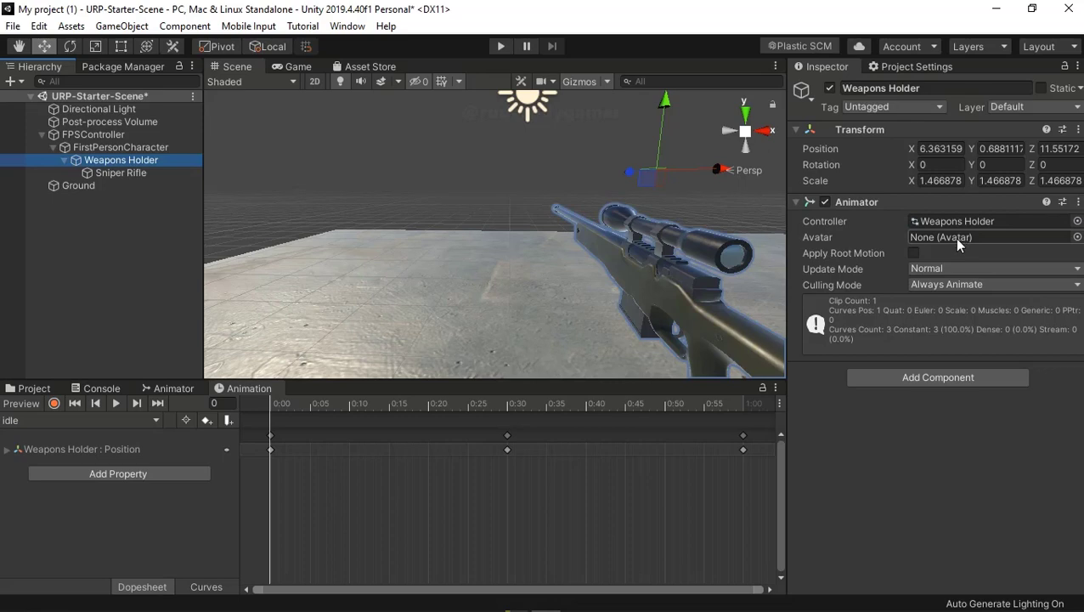
- Assign the Weapons Holder controller to the holder's Animator Controller field
click(36, 388)
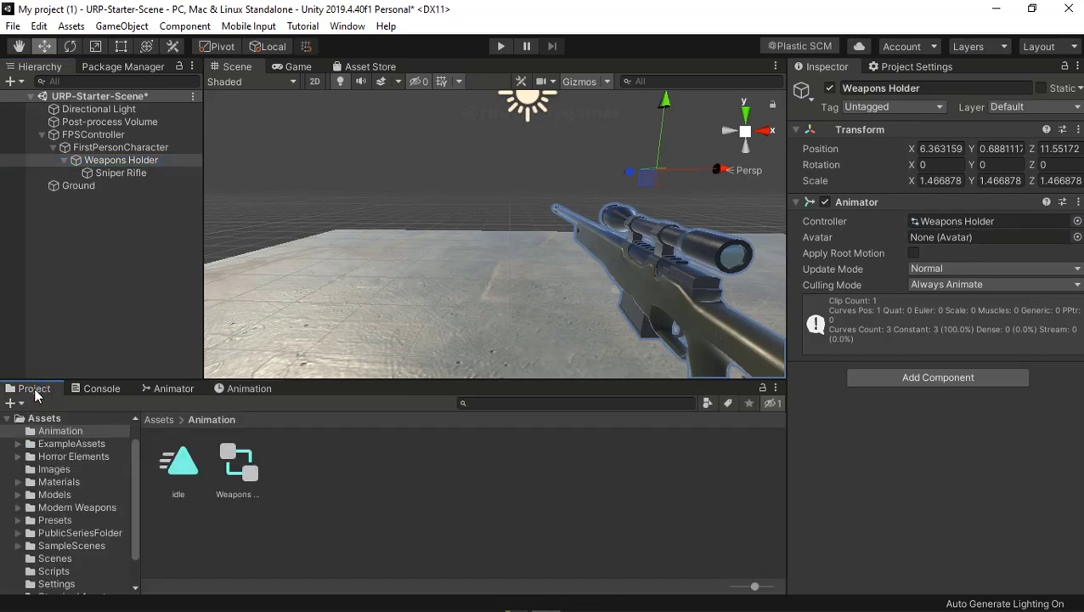
drag(234, 469, 937, 226)
mouse_move(174, 463)
mouse_down()
mouse_move(377, 396)
mouse_move(202, 484)
mouse_move(311, 478)
mouse_up()
- Test raising Weapons Holder along Y, then undo the move
drag(661, 109, 663, 93)
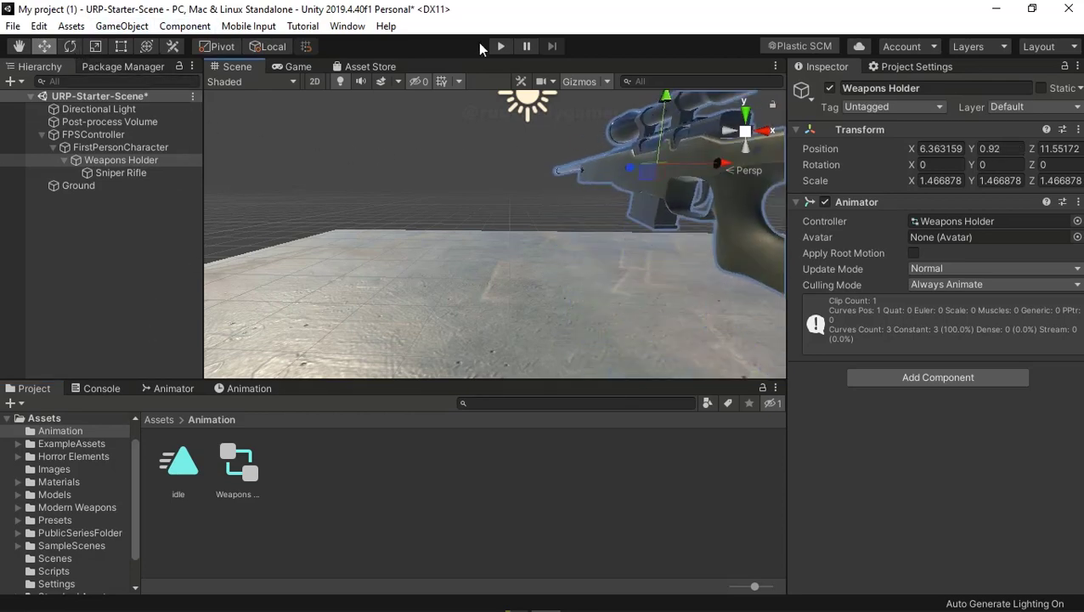
click(39, 27)
click(44, 46)
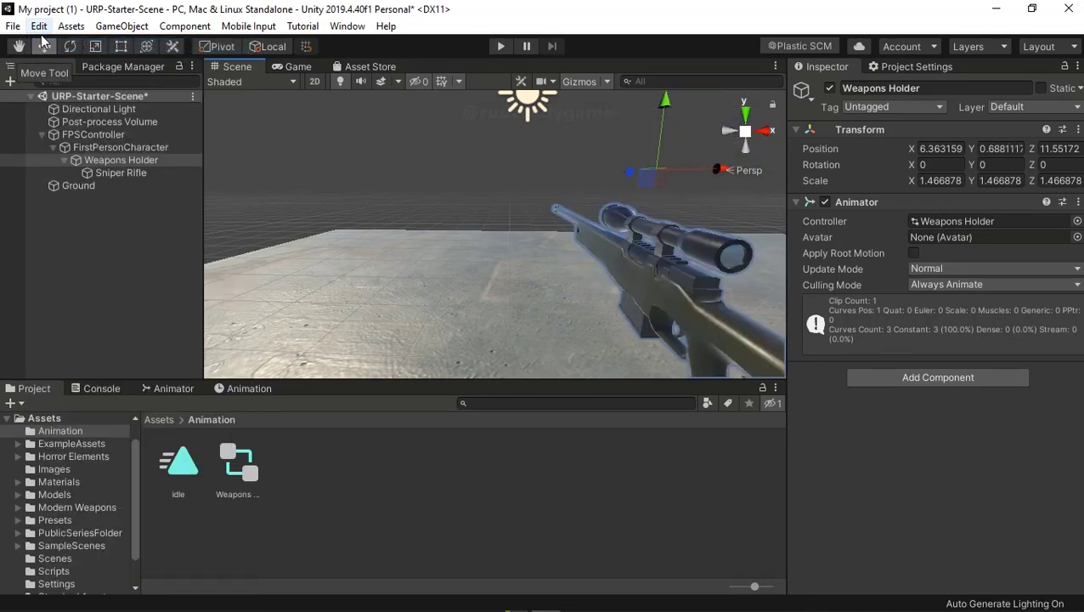
click(39, 27)
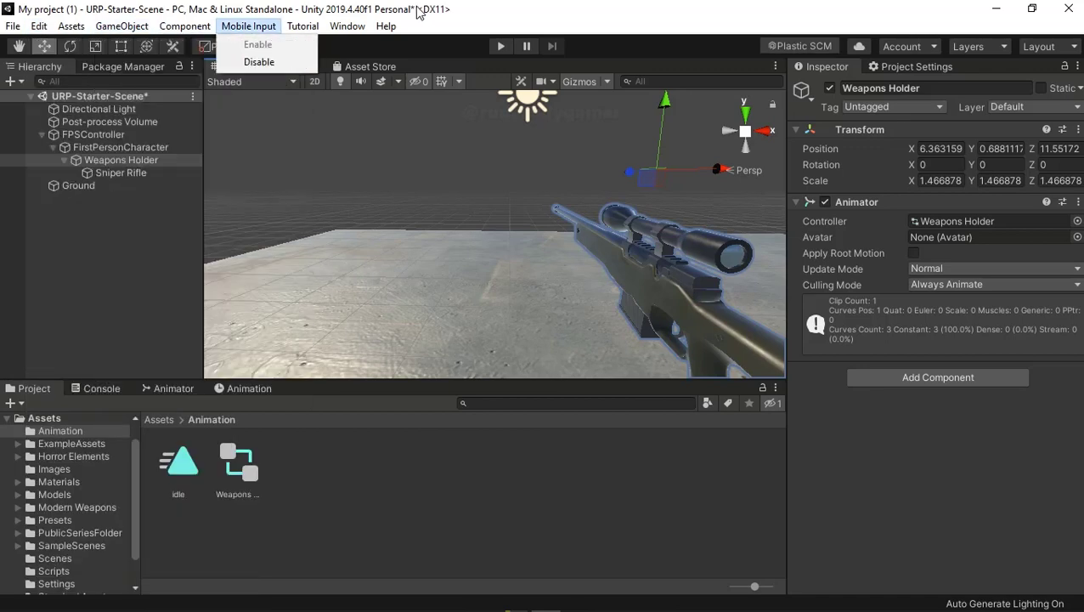
- Show the Game view alongside the idle clip's Animation timeline
click(291, 70)
click(291, 71)
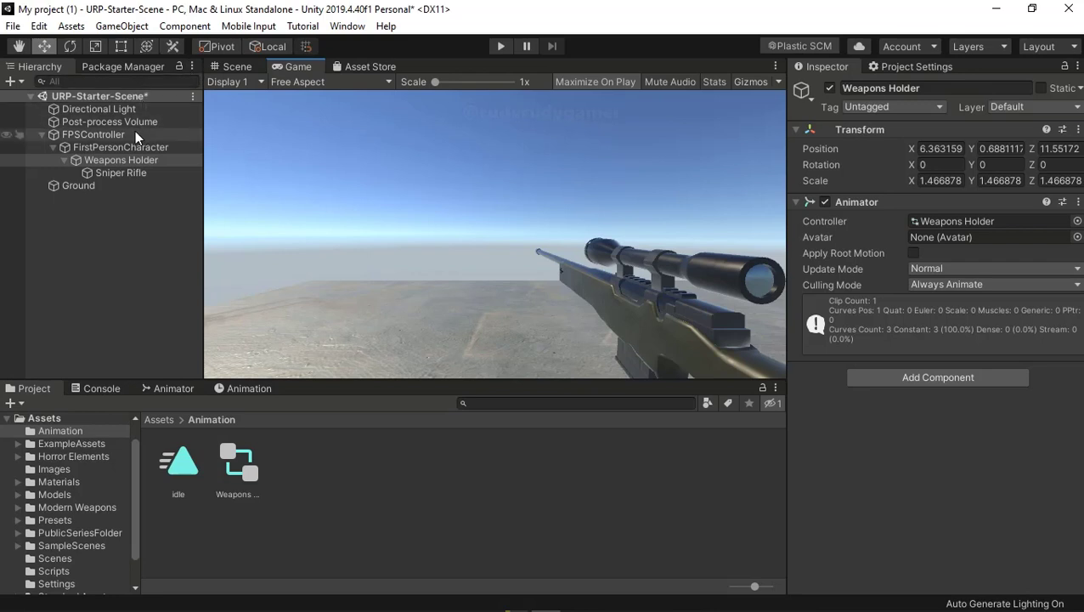
click(239, 387)
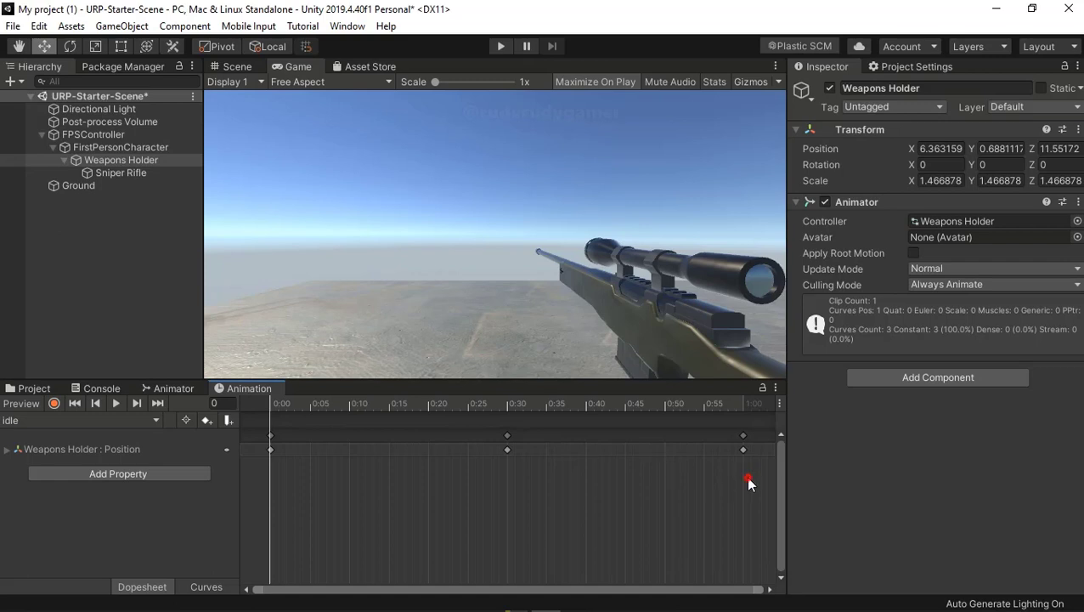
- Box-select all idle clip keyframes, delete them, and reselect Weapons Holder
drag(748, 483, 248, 413)
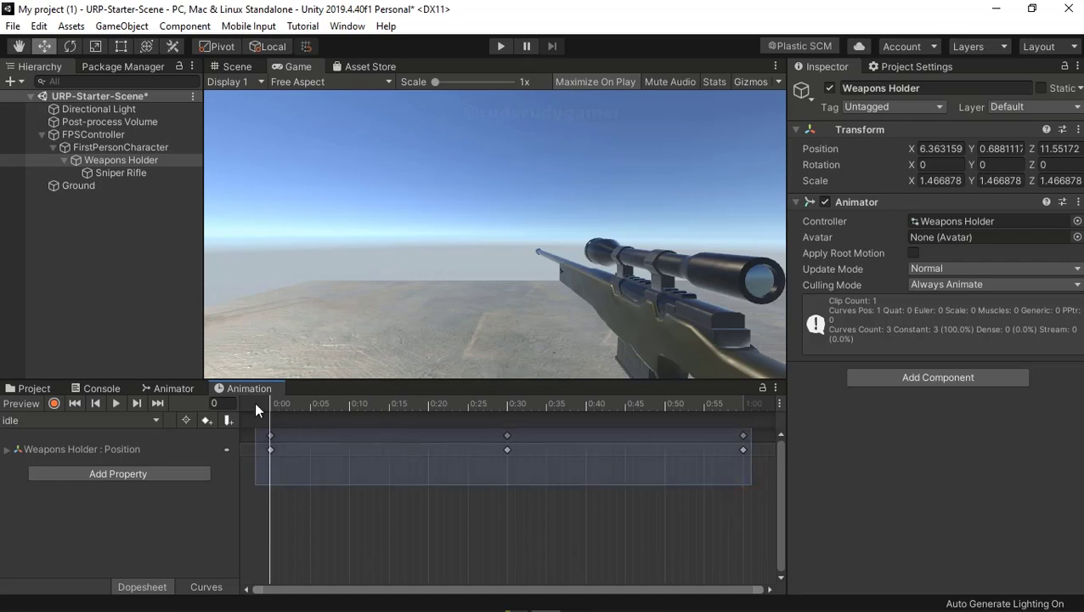
right_click(268, 449)
click(300, 290)
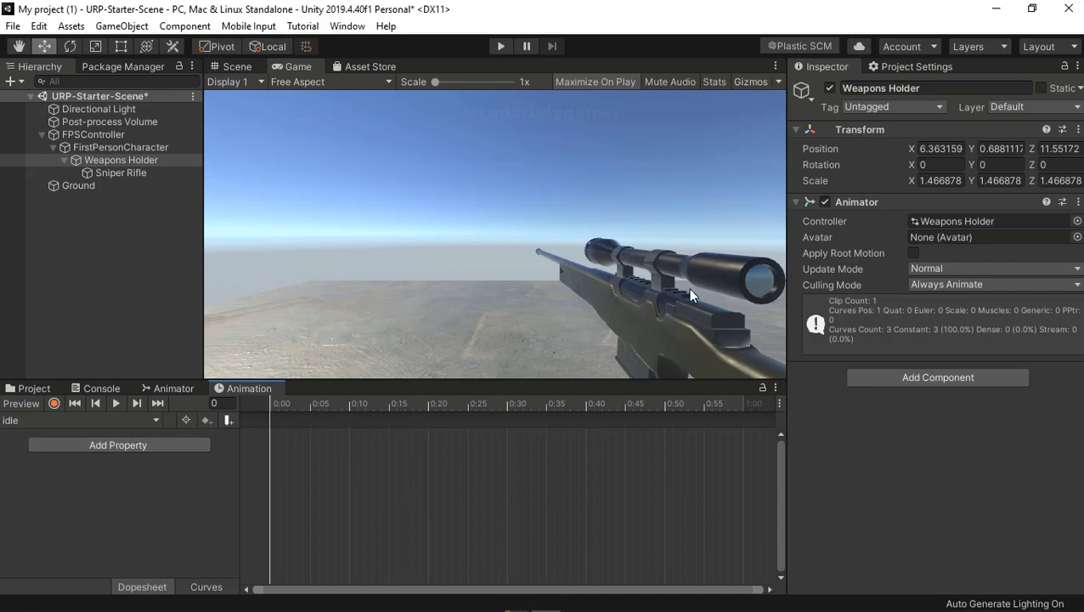
click(125, 158)
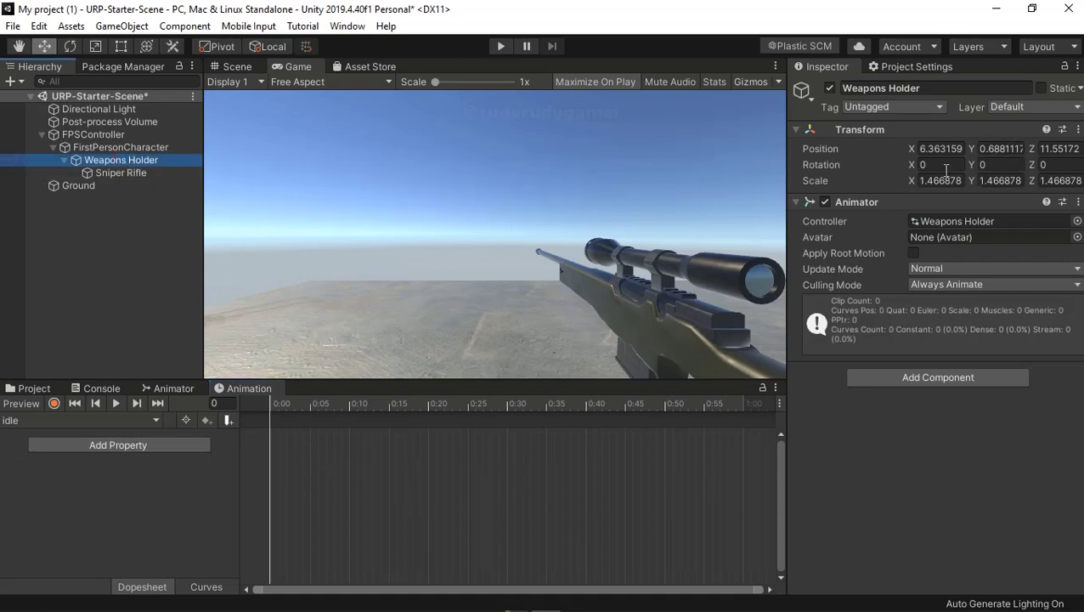
click(992, 148)
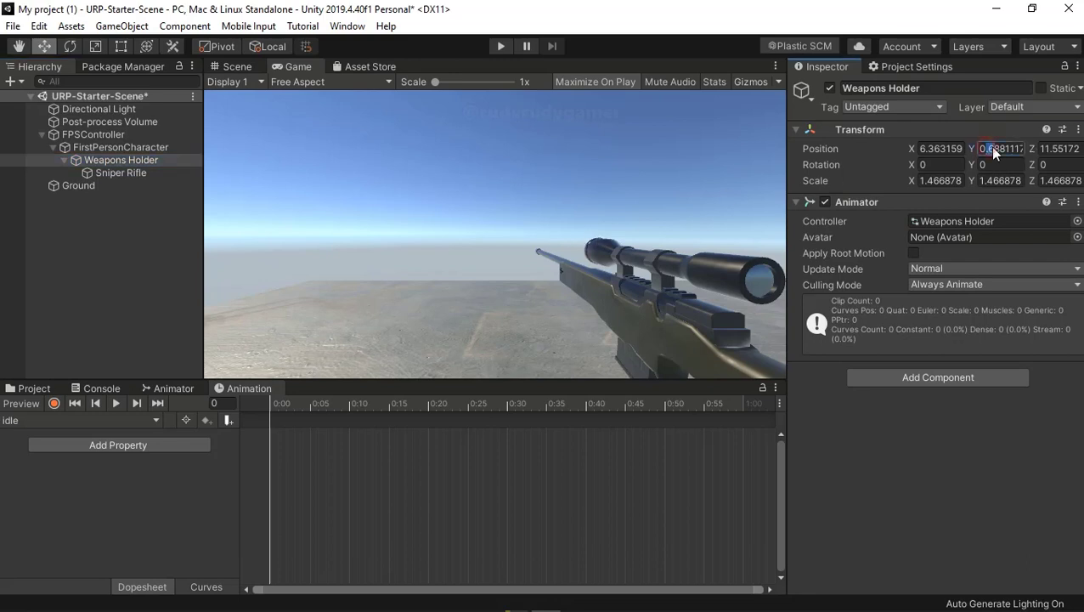
key(BackSpace)
text(5)
key(BackSpace)
text(9)
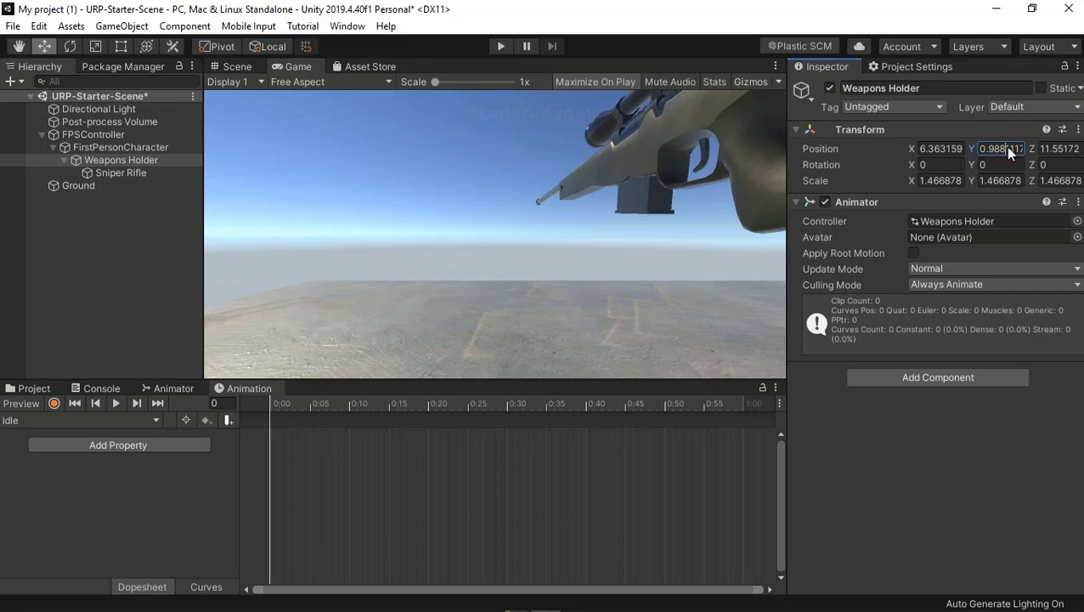
click(39, 26)
click(53, 41)
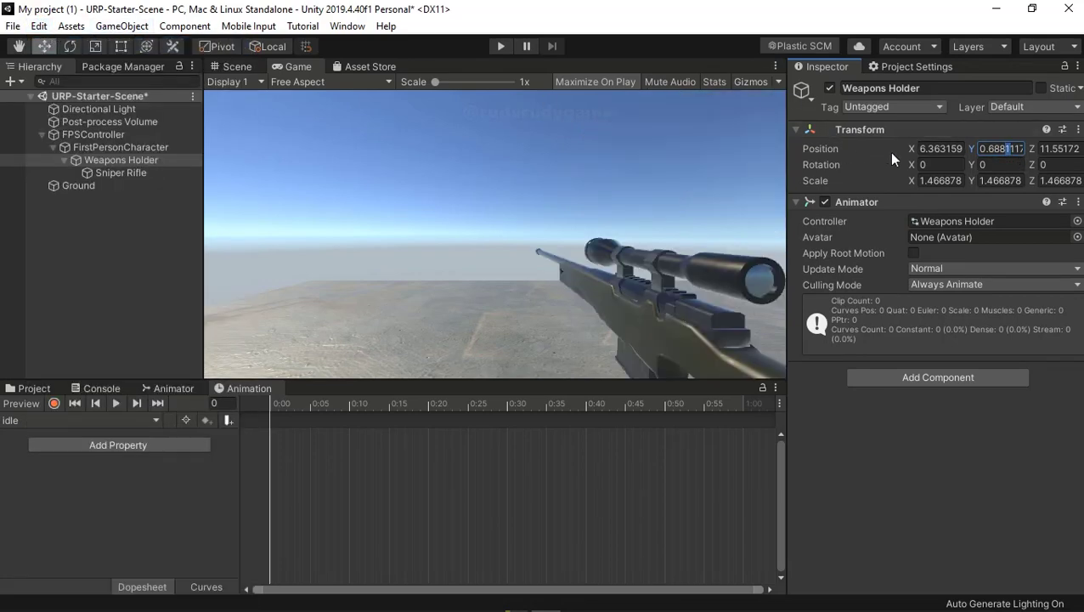
click(1003, 151)
text(7)
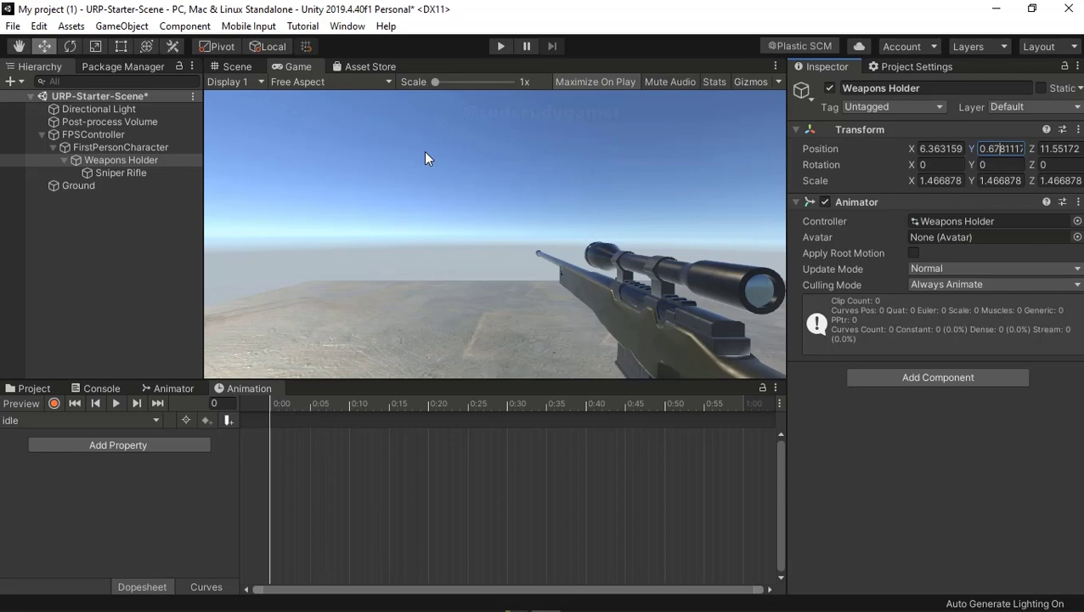
click(39, 25)
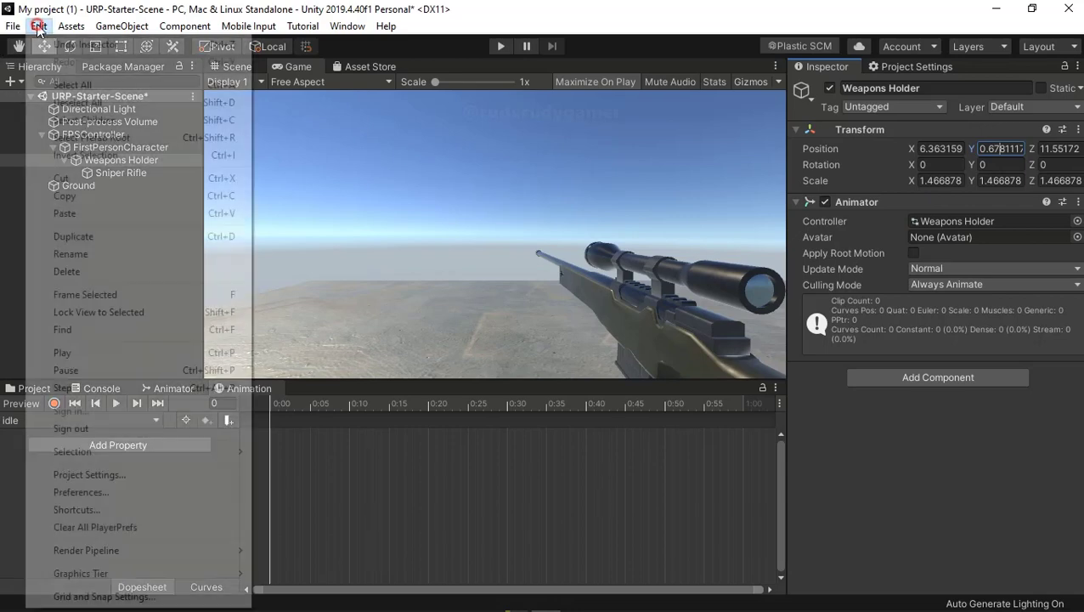
click(89, 42)
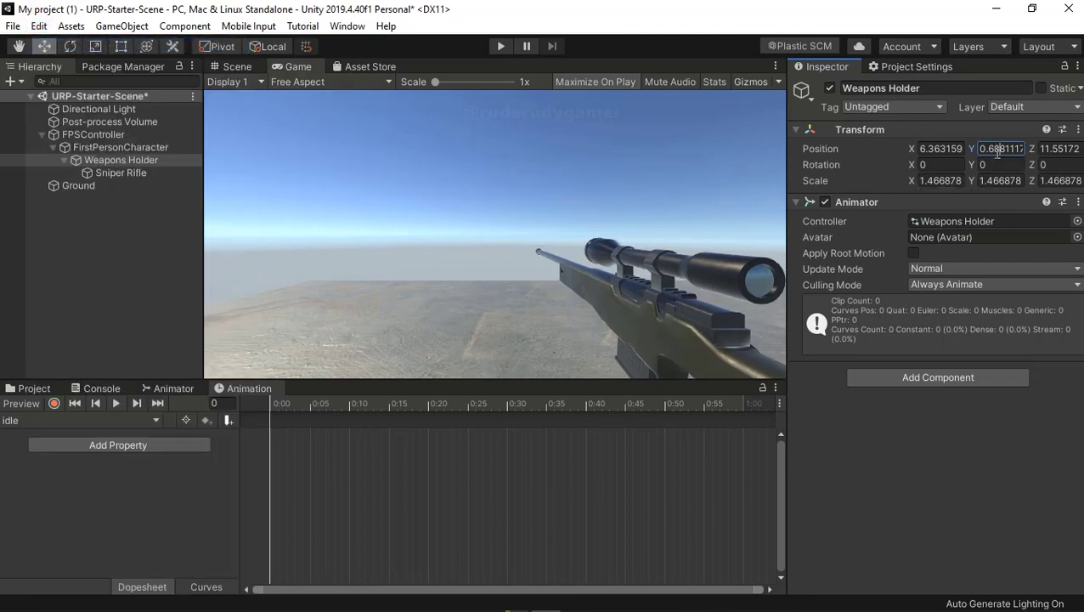
key(BackSpace)
text(7)
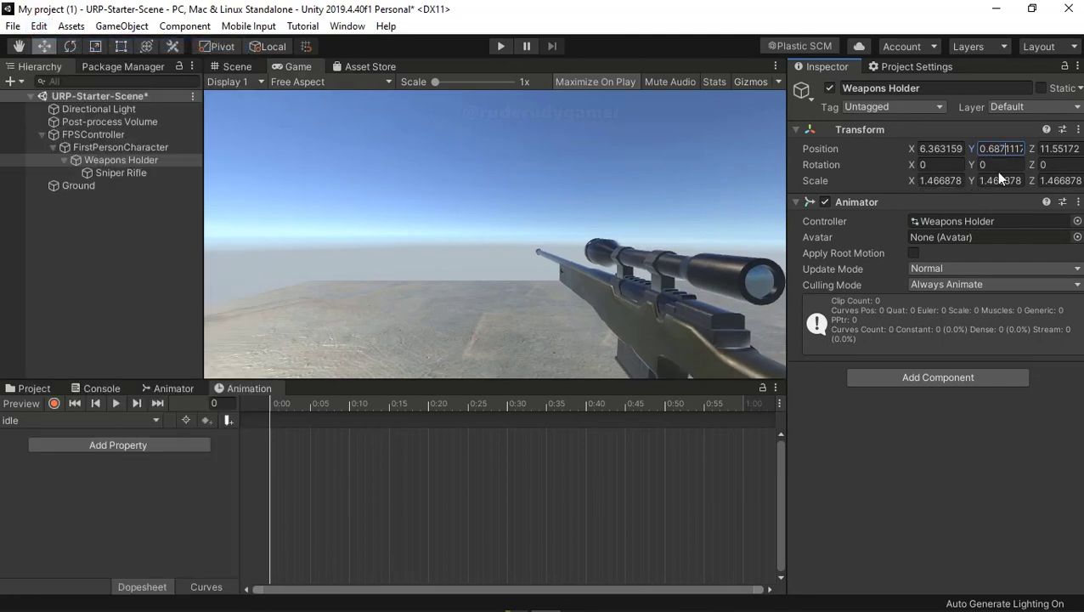
click(41, 28)
click(51, 40)
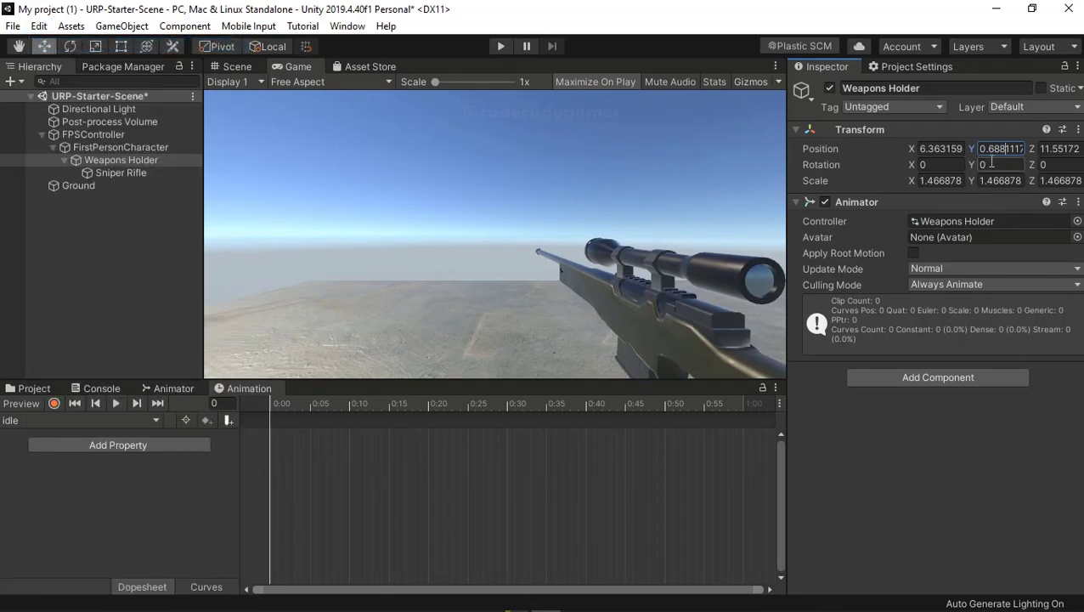
key(BackSpace)
text(7)
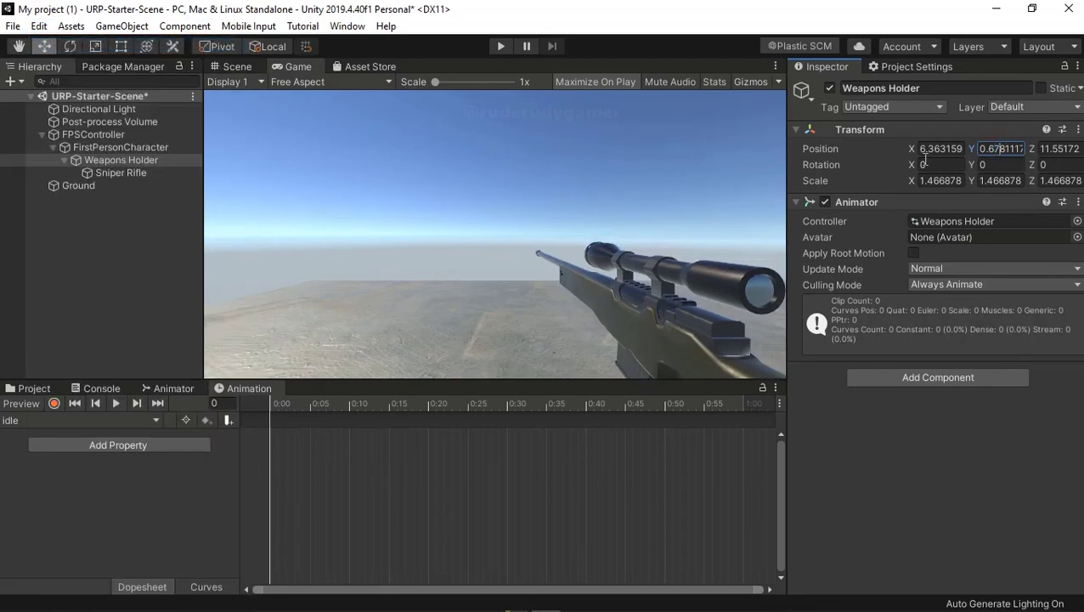
click(40, 26)
click(52, 40)
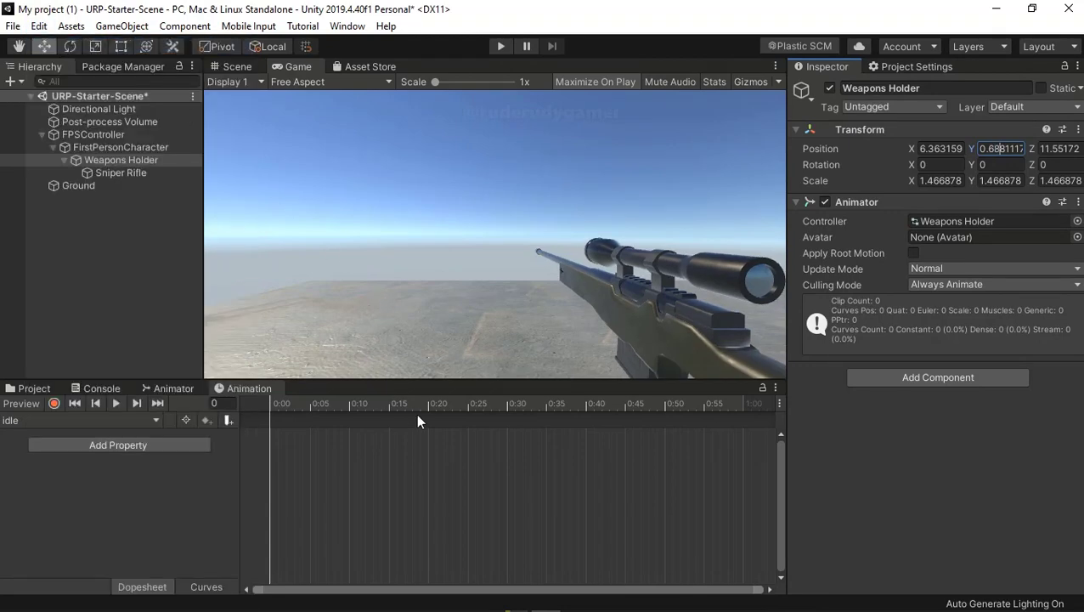
- Record Position Y 0.678 at 0:30 and paste the start keys at 1:00
click(507, 407)
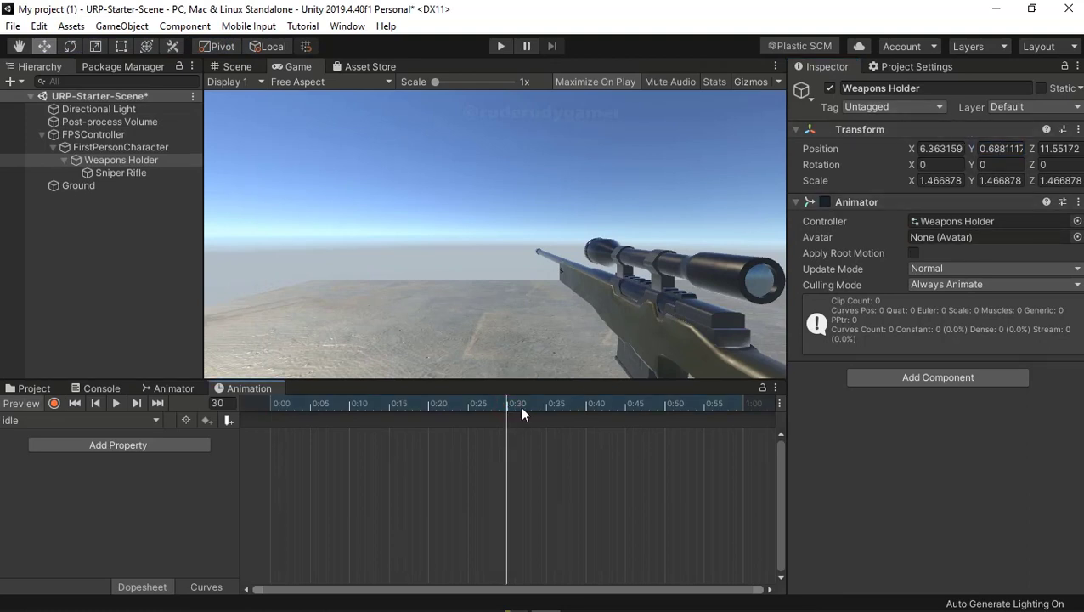
click(54, 403)
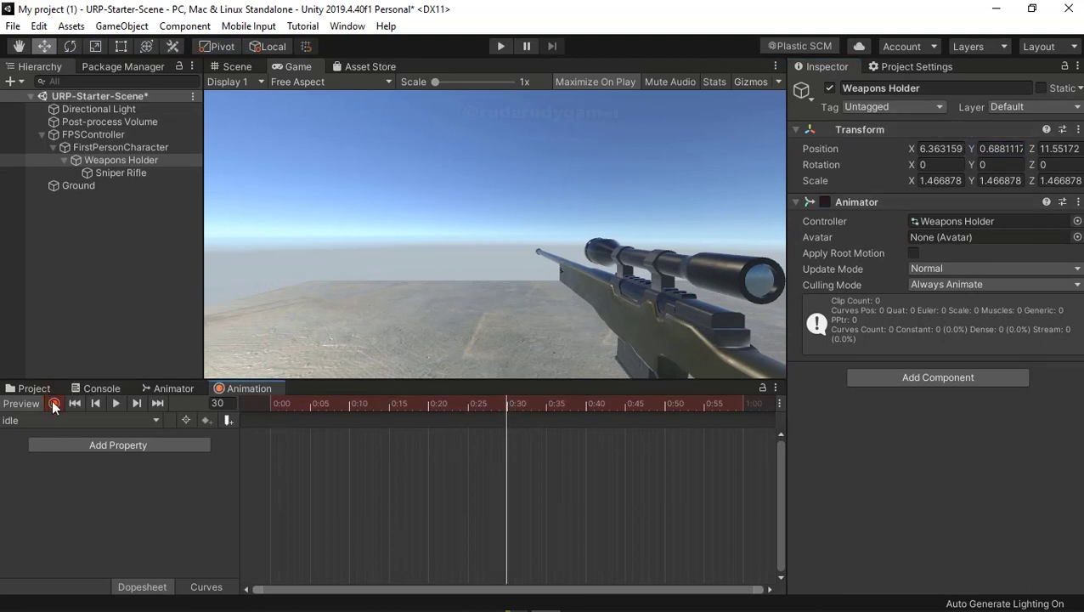
click(996, 149)
text(78)
key(Return)
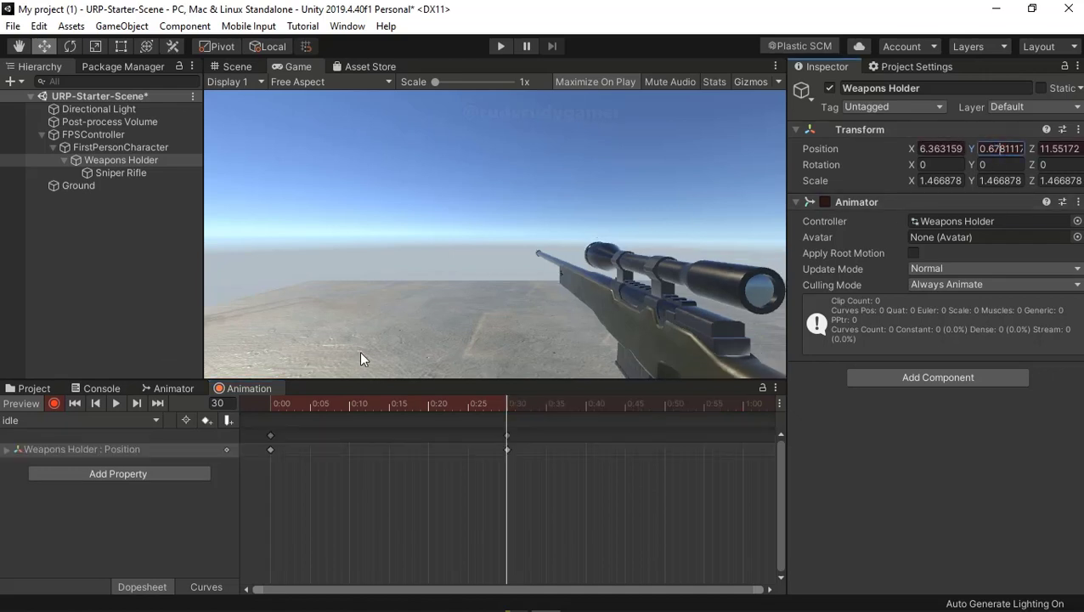
drag(274, 473, 258, 442)
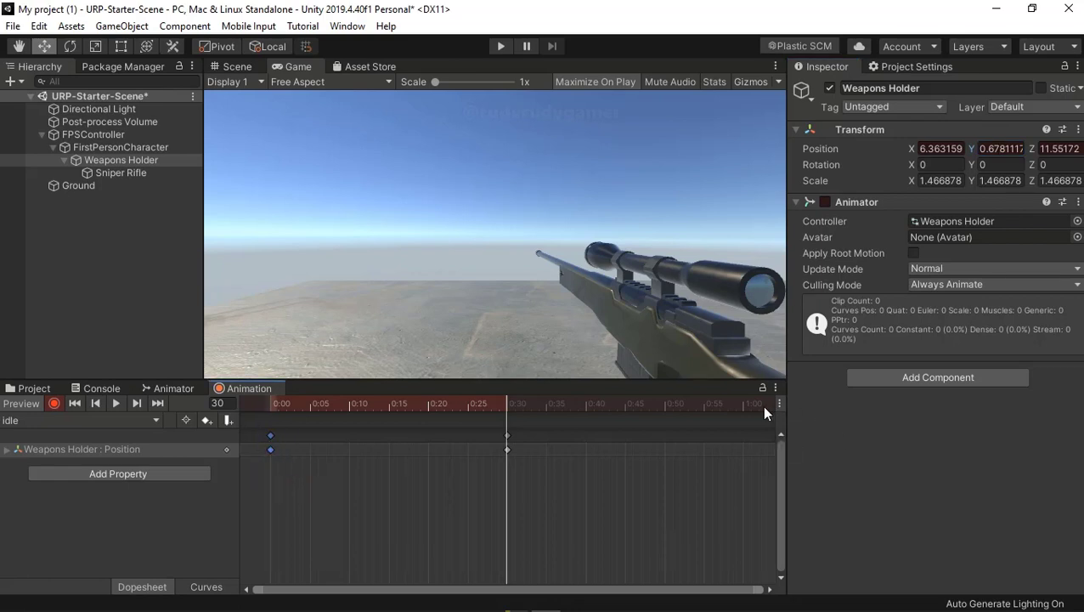
click(743, 411)
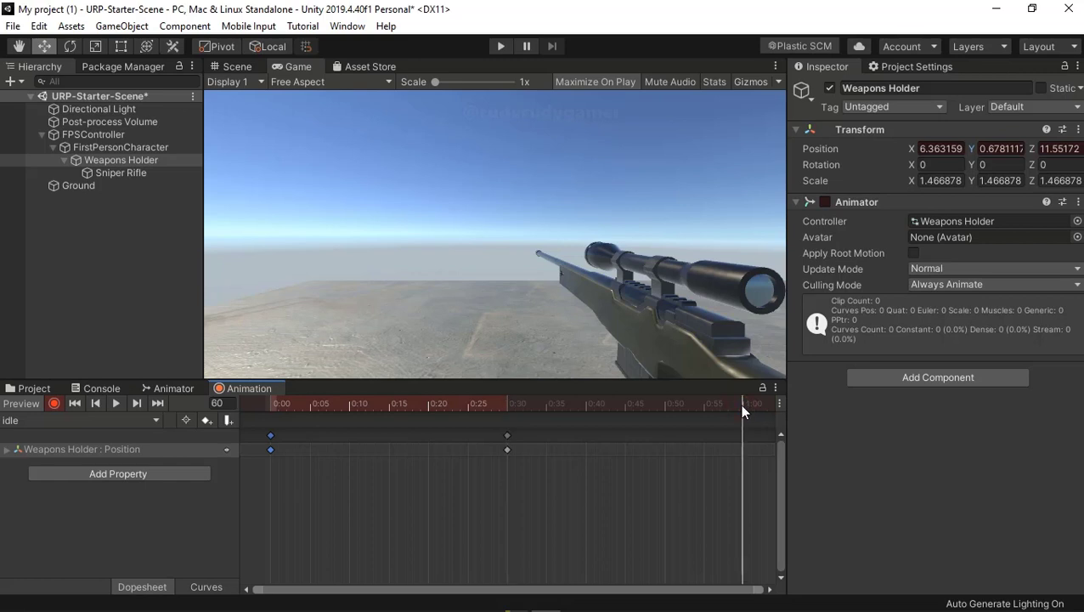
key(ctrl+v)
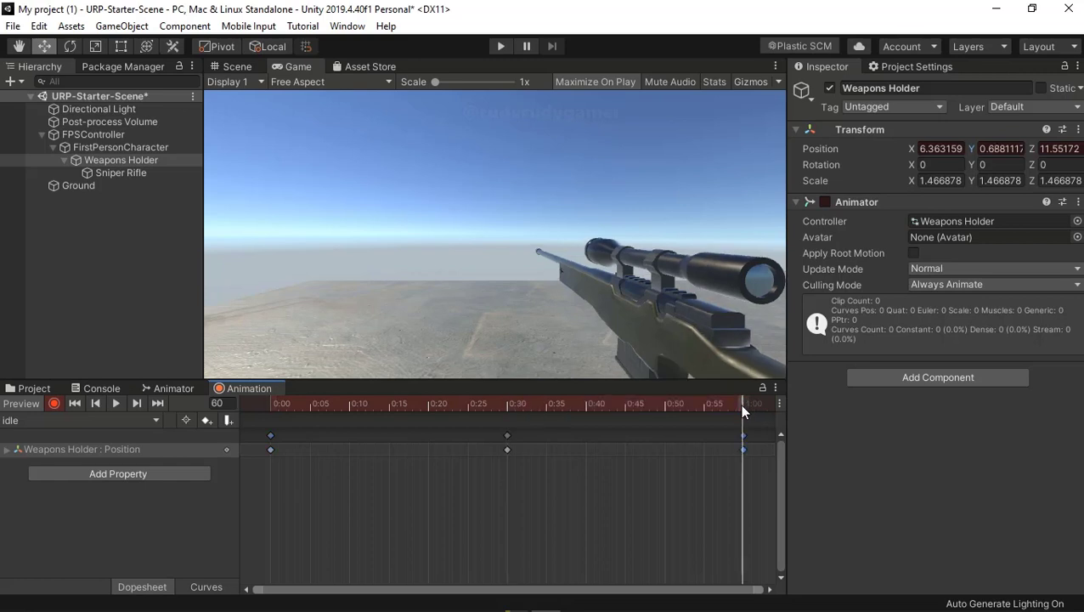
- Run the game to test the idle sway, then stop it
click(499, 45)
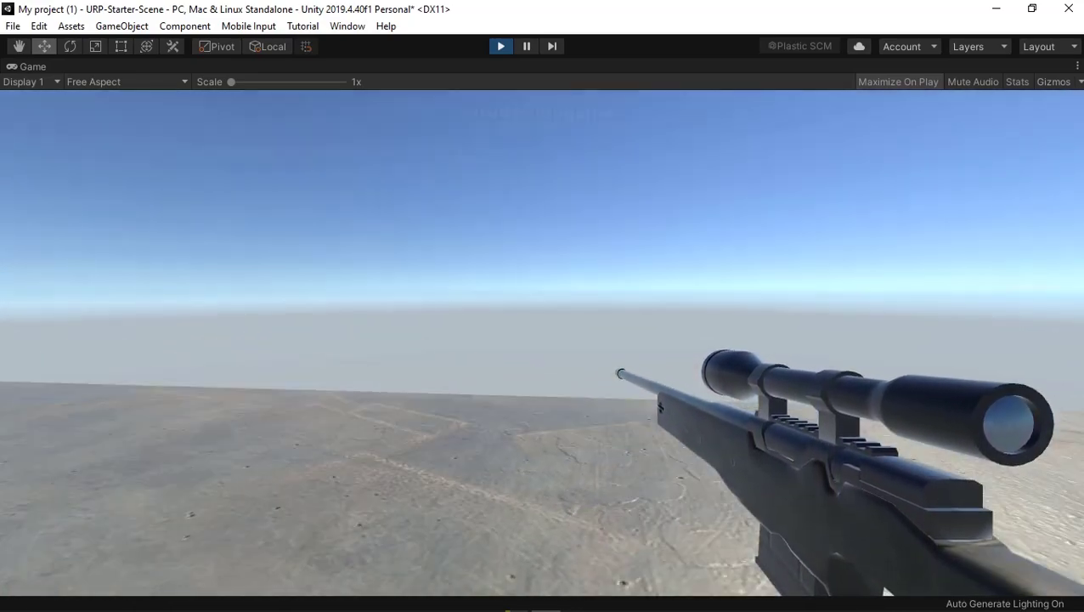
key(Escape)
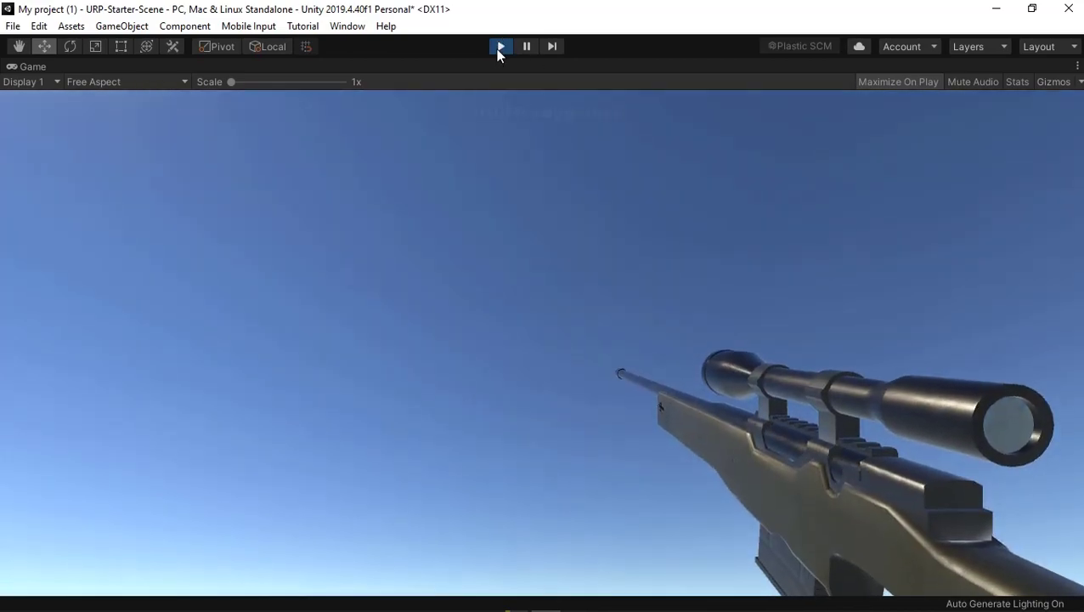
click(500, 47)
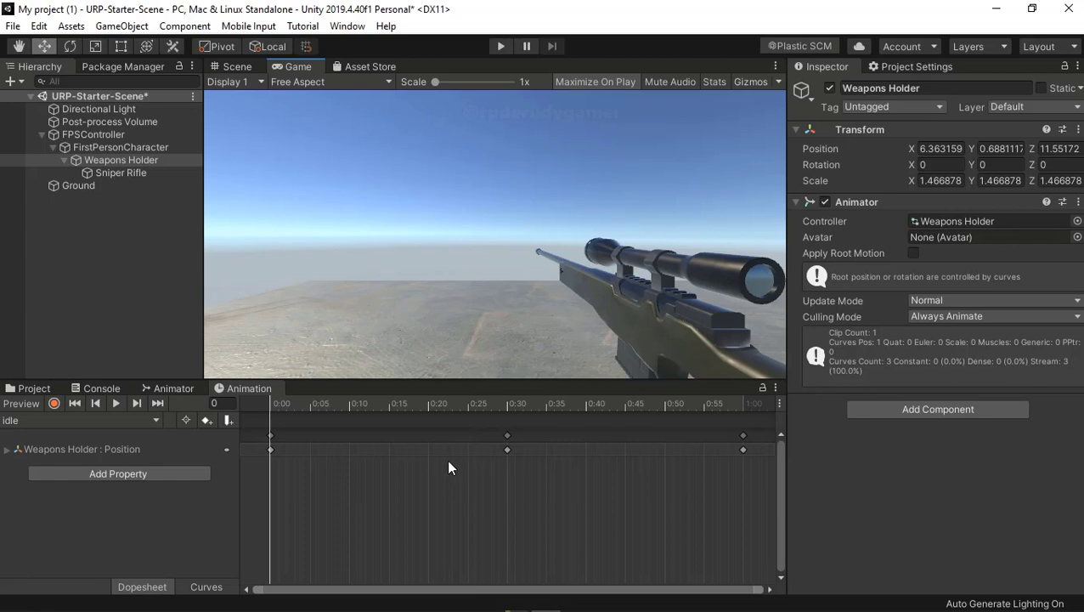
- Zoom out the dopesheet and move the end keys to 2:00 and middle keys to 1:00
scroll(446, 459, down, 2)
scroll(444, 453, down, 2)
scroll(444, 453, down, 1)
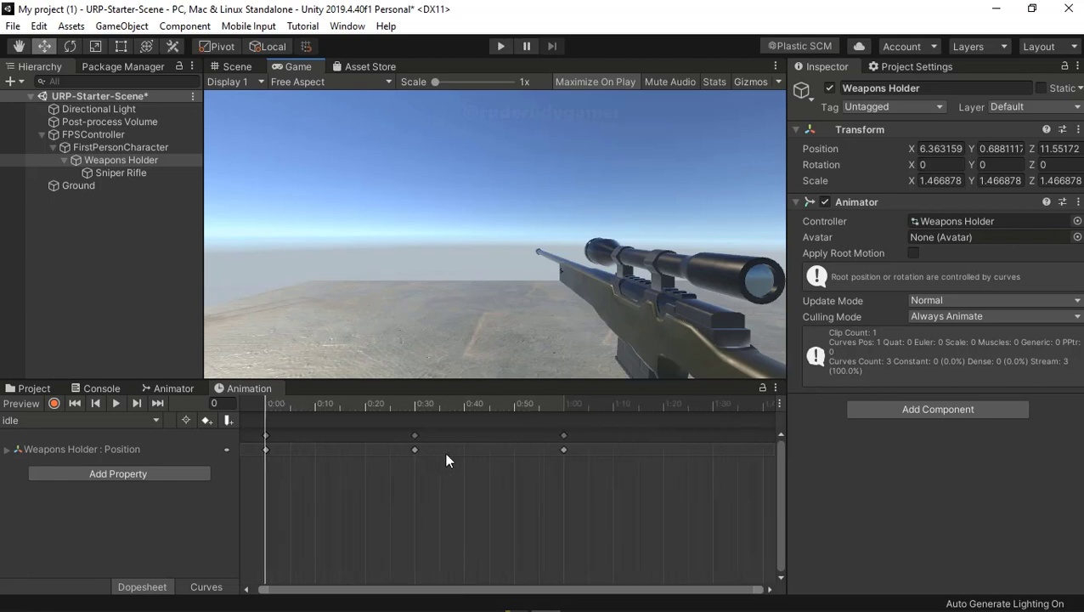
scroll(455, 468, down, 1)
scroll(478, 499, down, 1)
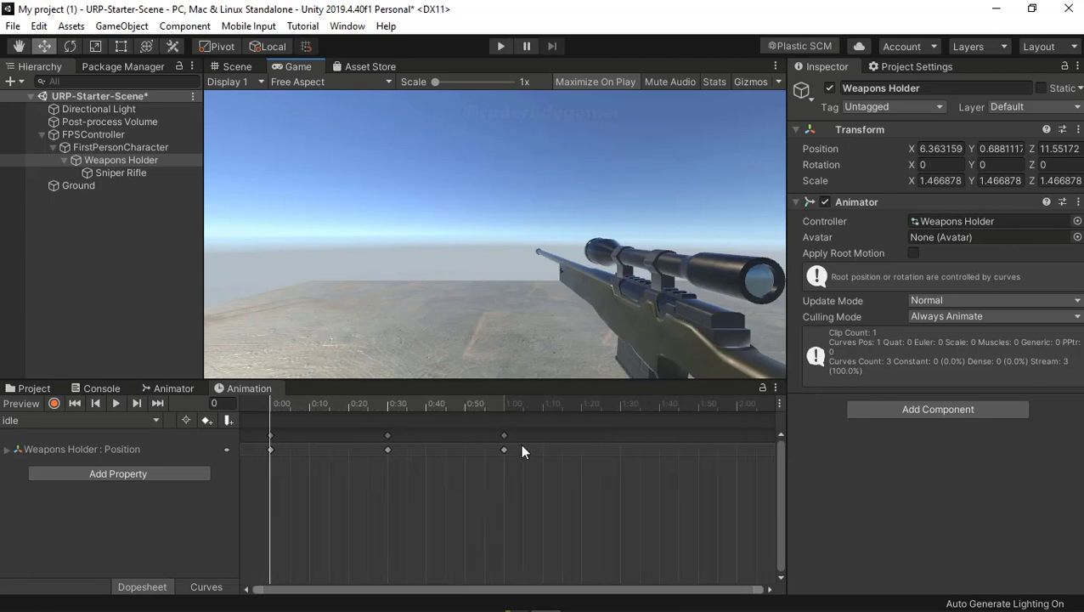
mouse_move(506, 435)
mouse_down()
mouse_move(737, 457)
mouse_move(731, 451)
mouse_up()
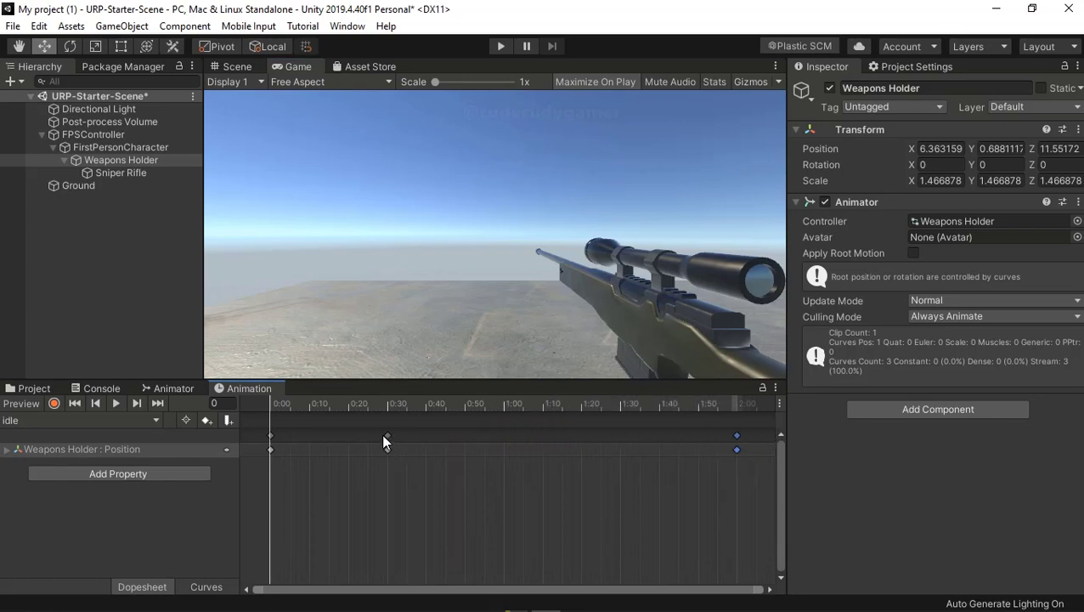
drag(384, 435, 413, 436)
drag(504, 440, 506, 443)
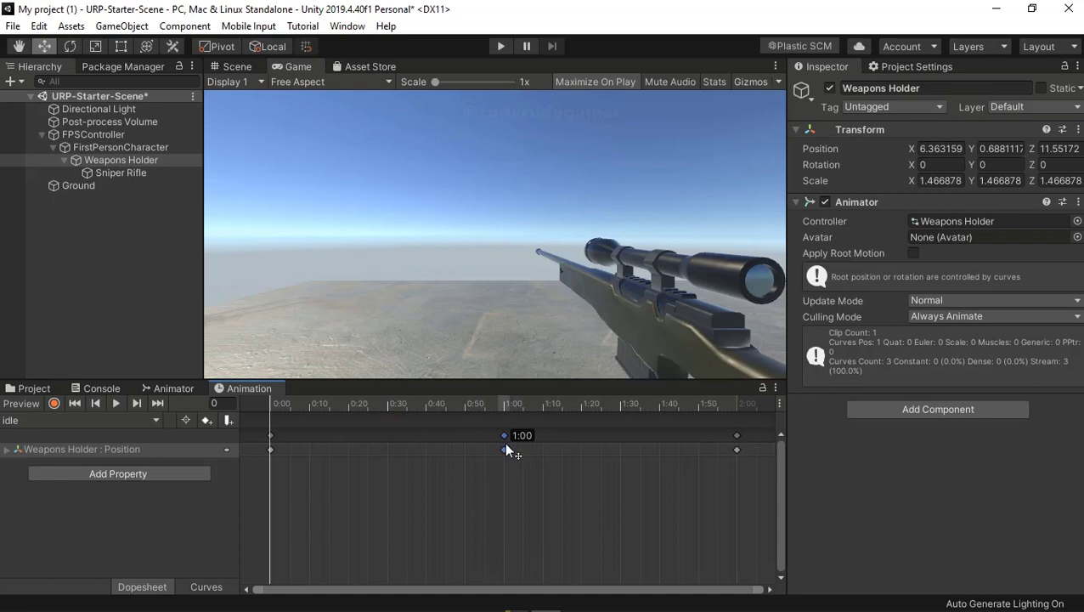
- Run the game to check the slower sway, then stop it
click(501, 47)
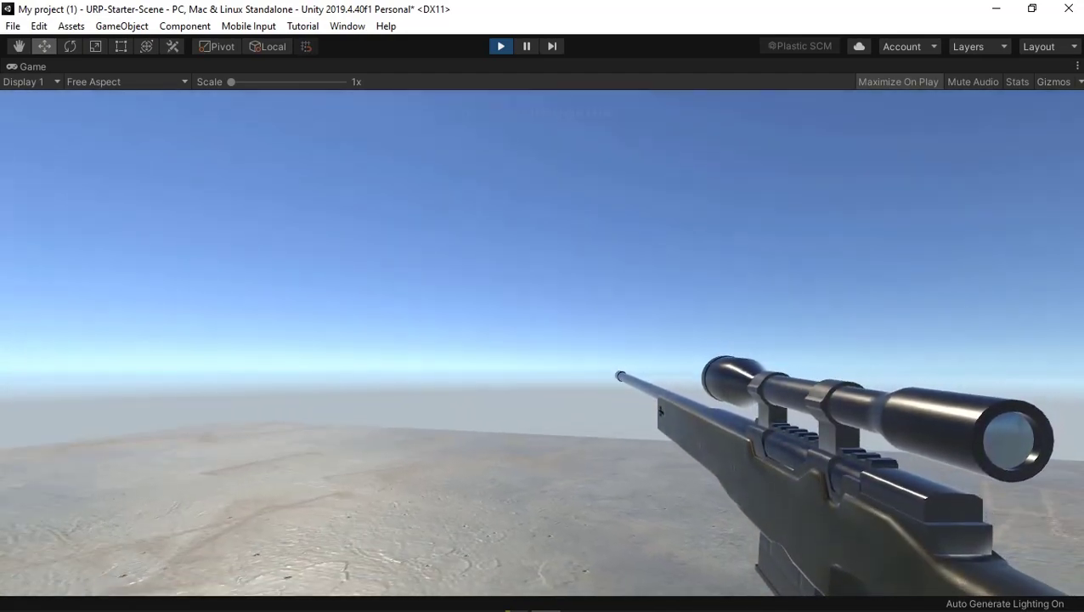
key(Escape)
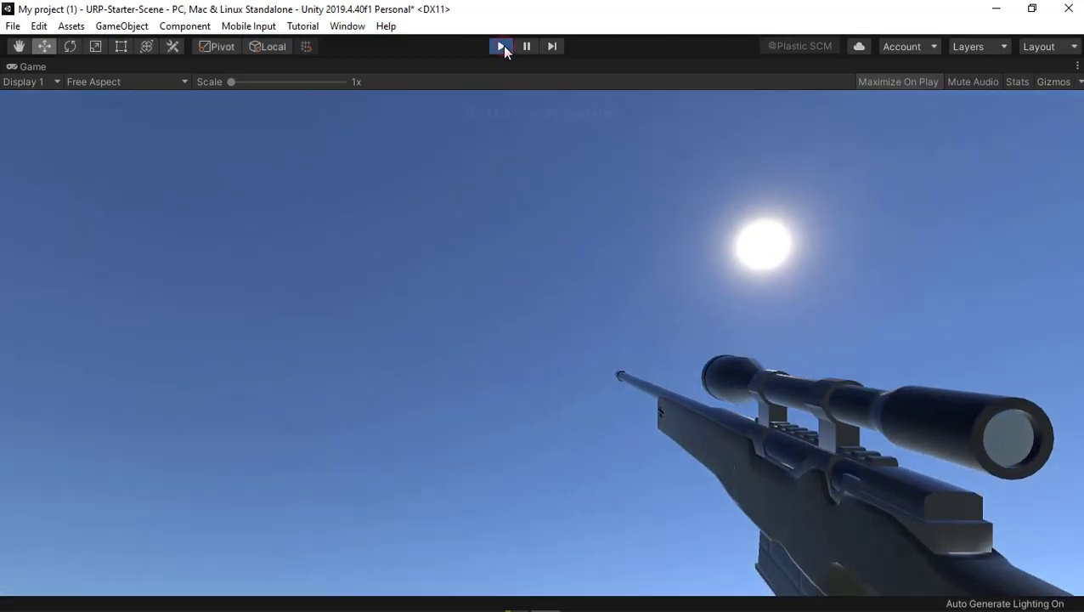
click(501, 46)
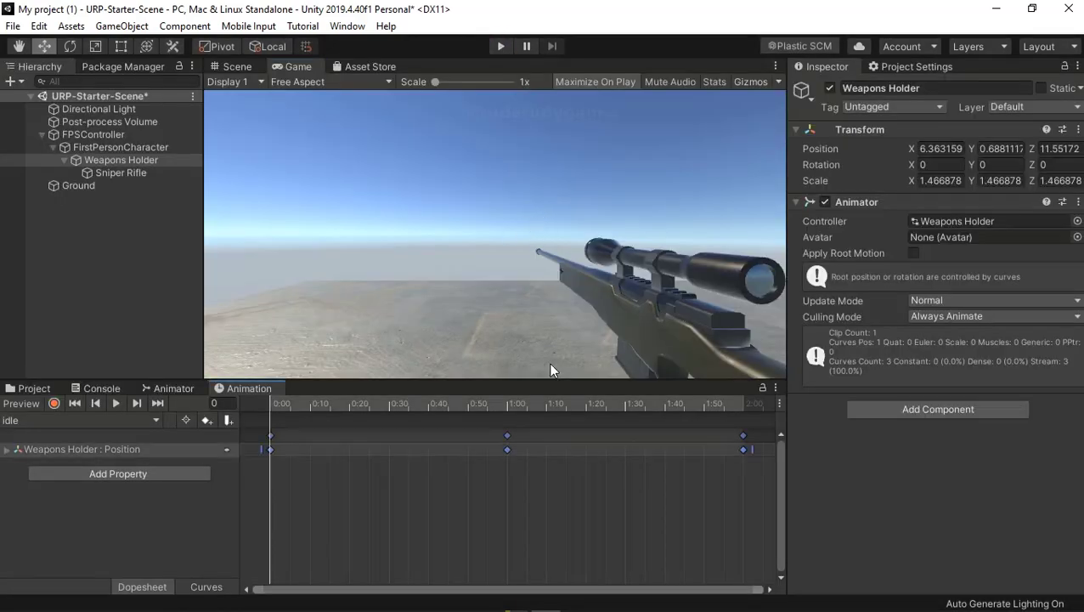
- Give the first and middle keyframes Free Smooth tangents and run the game
right_click(438, 449)
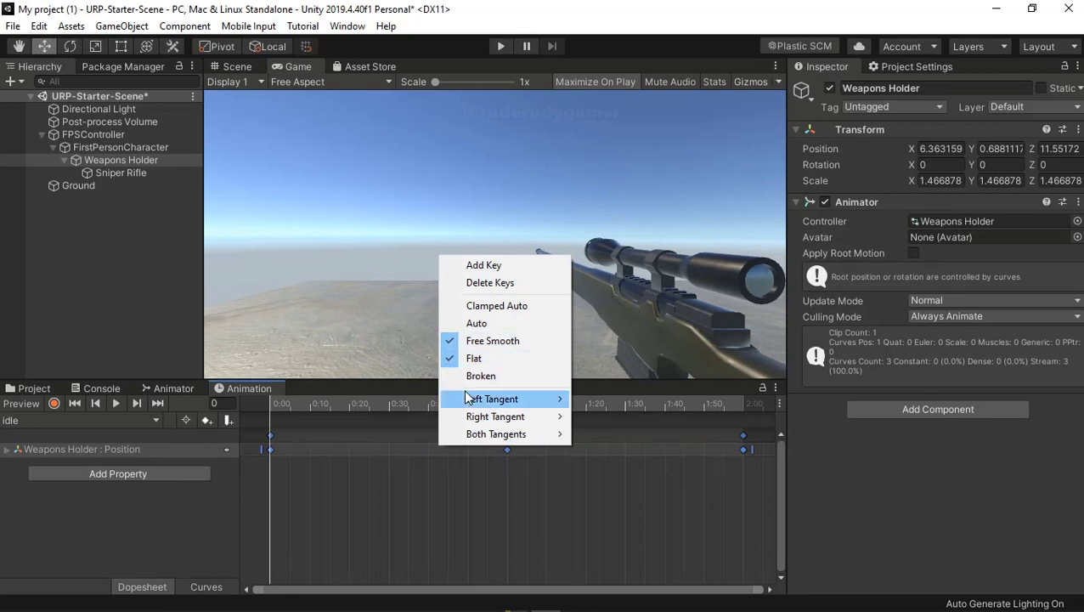
mouse_move(466, 393)
click(448, 341)
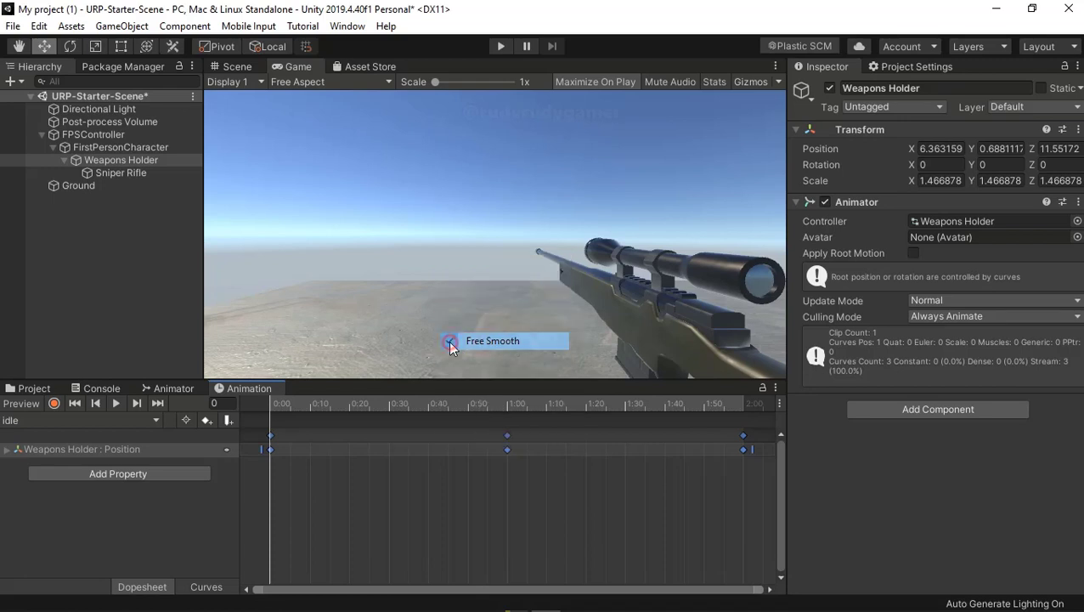
right_click(475, 451)
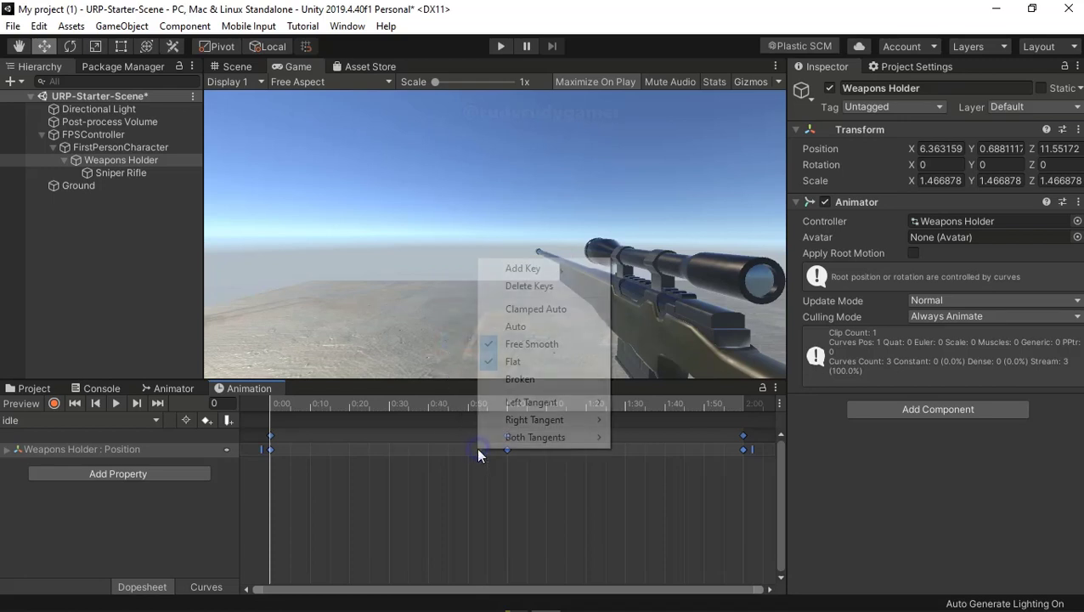
click(497, 49)
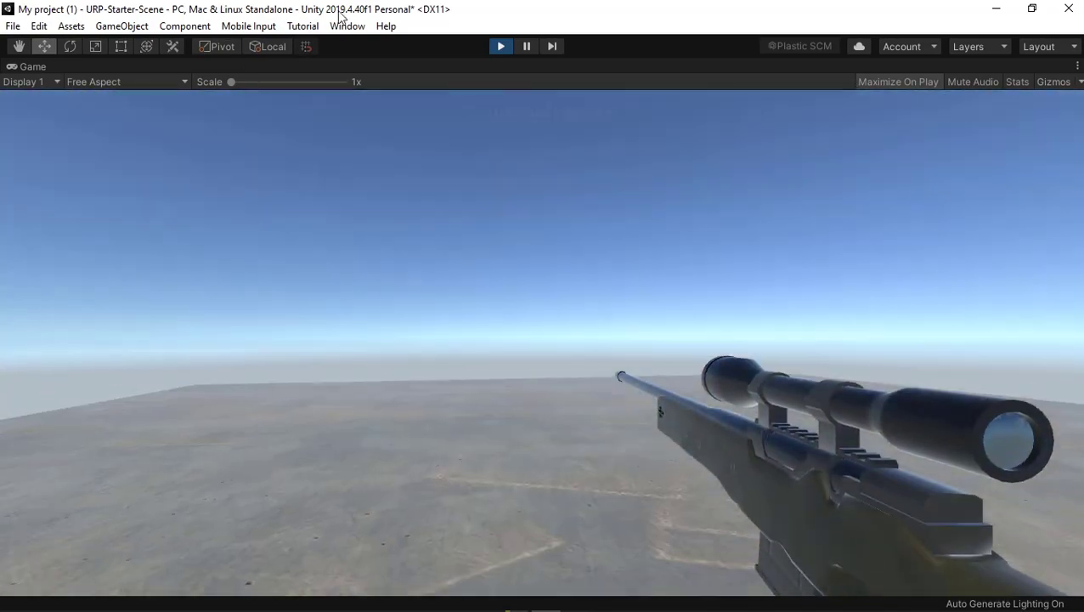
click(500, 46)
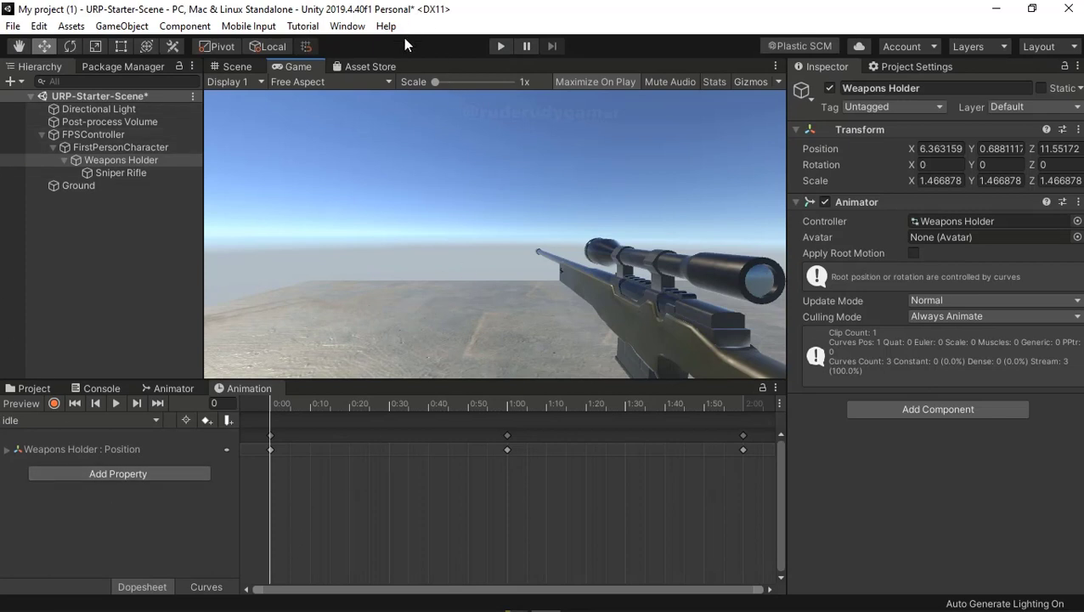
click(154, 420)
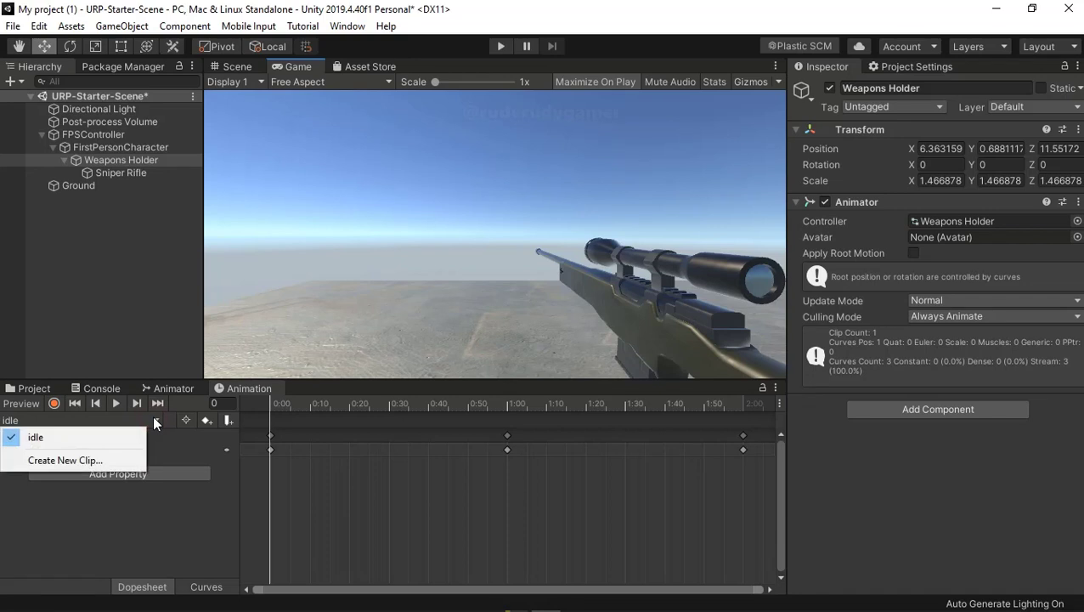
click(155, 420)
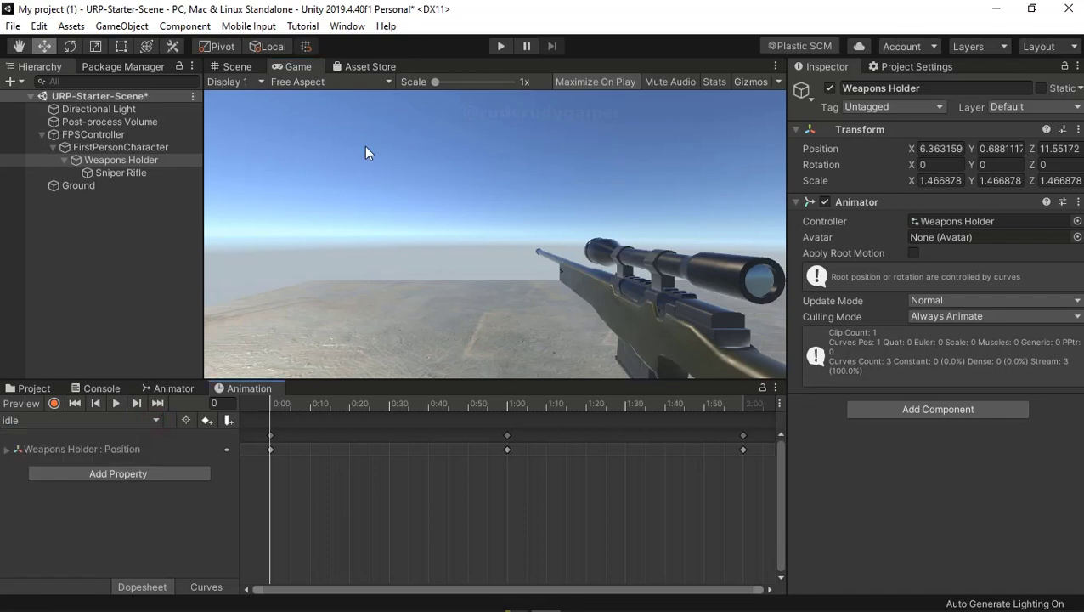
click(498, 47)
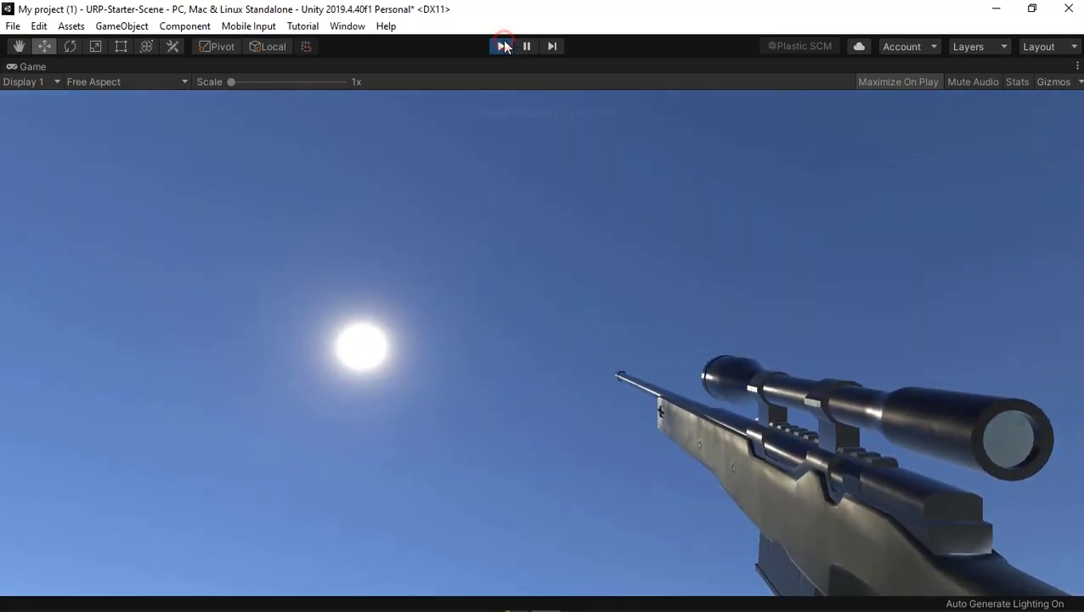
click(502, 46)
- Set Weapons Holder's Position X to 0, then return to the Scene view
click(118, 163)
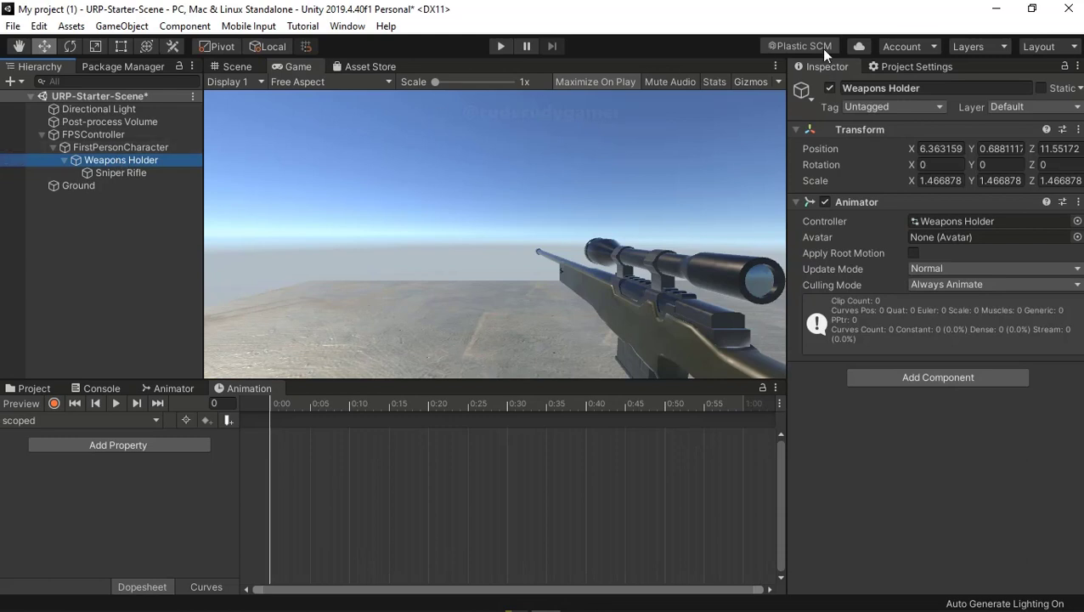
click(954, 149)
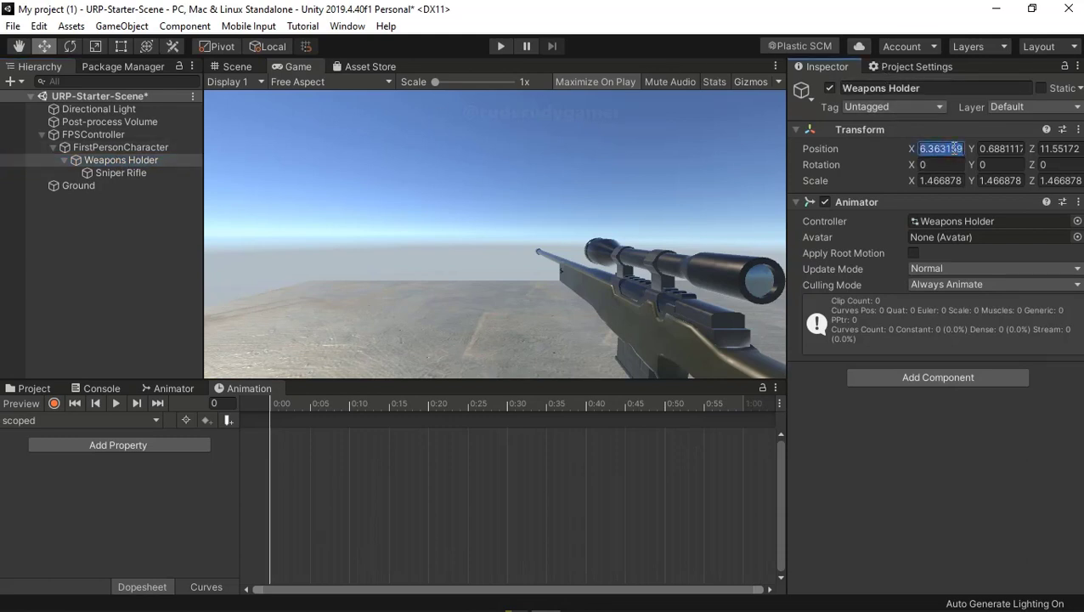
text(0)
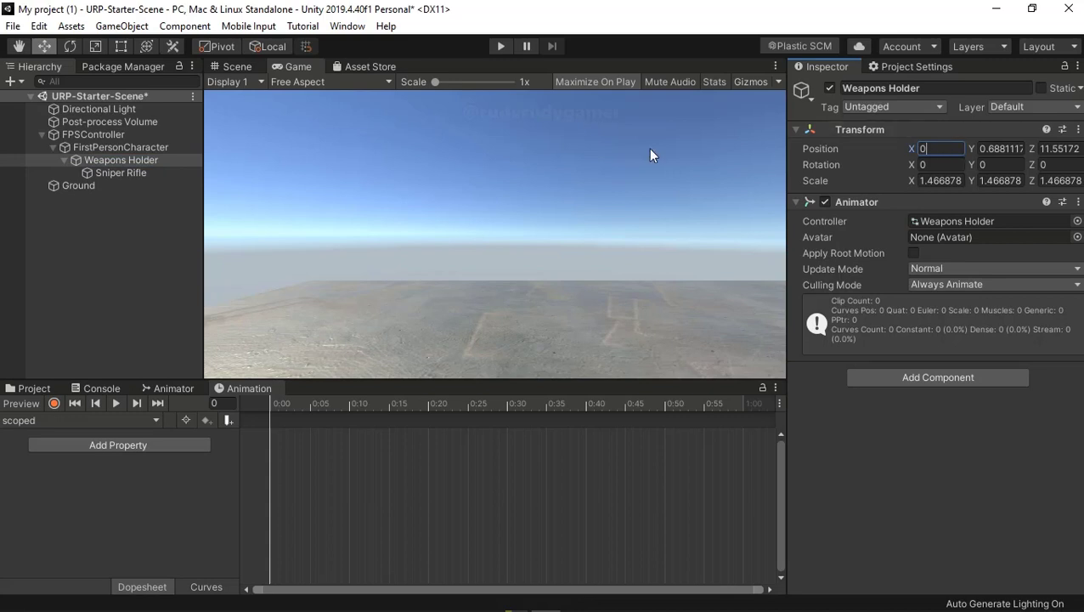
click(229, 67)
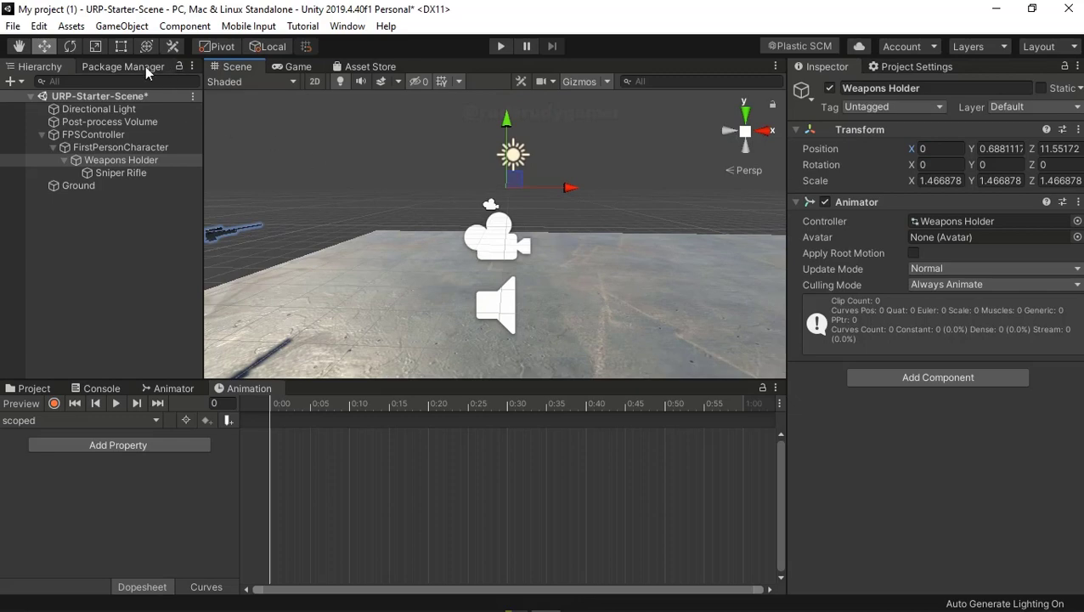
- Undo the X change, focus on the FirstPersonCharacter camera, and cut its Y position
click(39, 26)
click(47, 44)
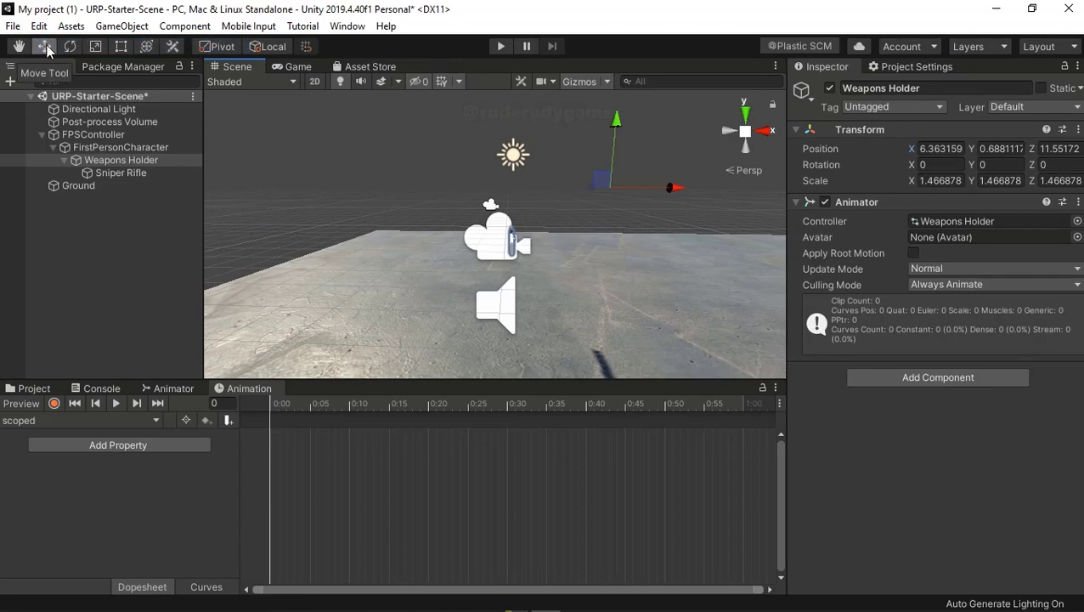
click(100, 140)
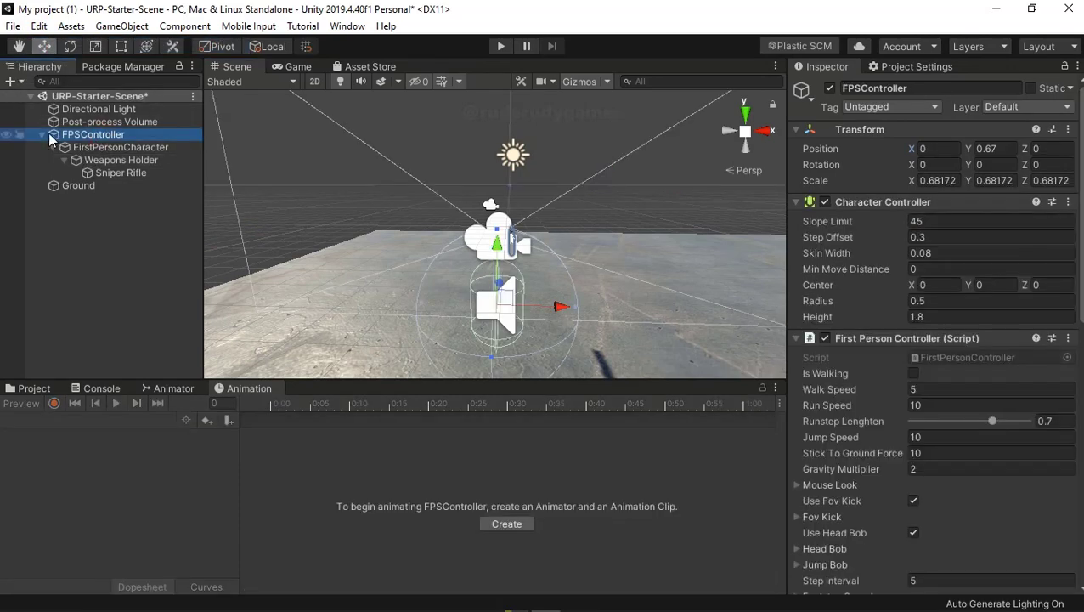
click(93, 149)
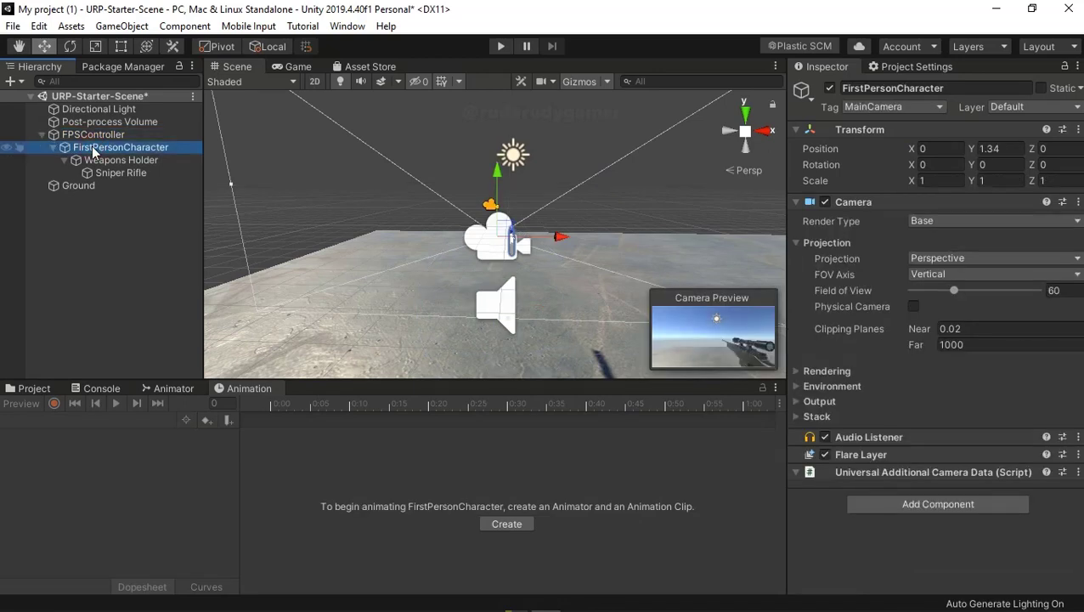
key(f)
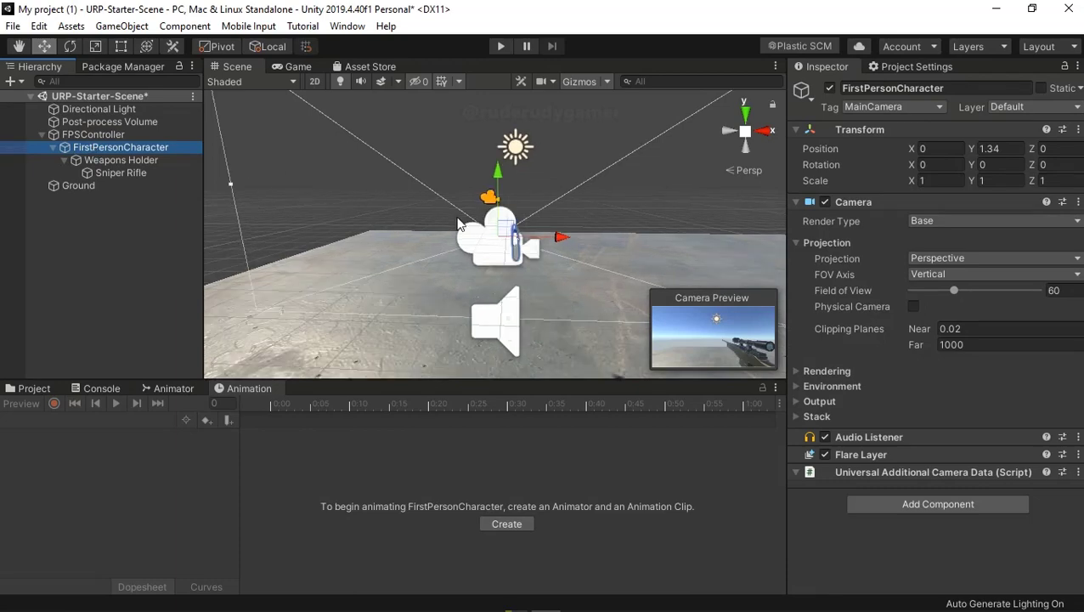
scroll(457, 224, down, 2)
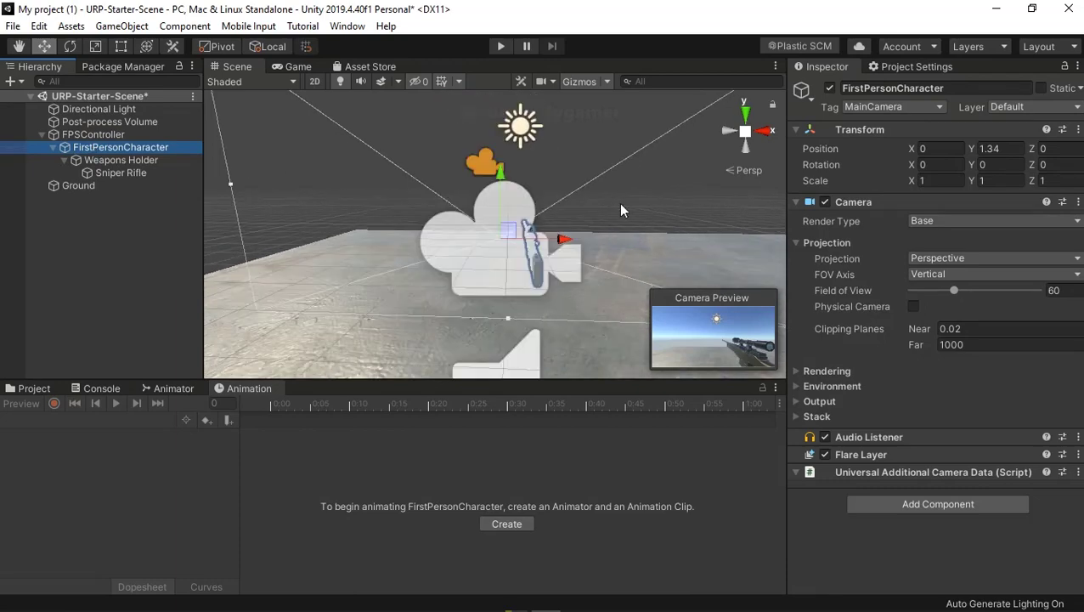
right_click(982, 153)
click(998, 163)
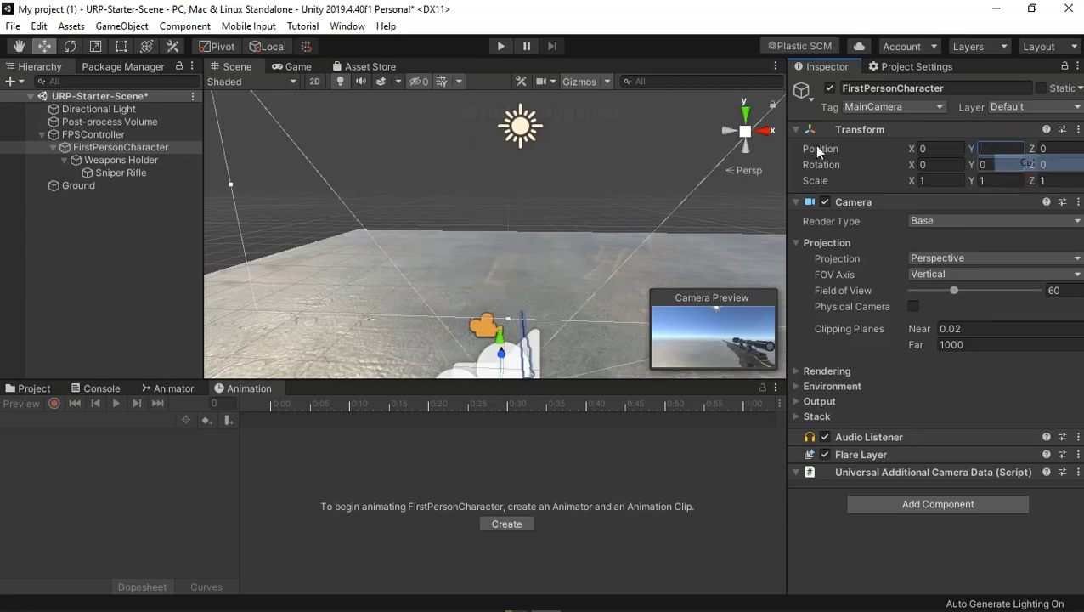
- Inspect the Sniper Rifle's Position X value, then reselect Weapons Holder
click(112, 162)
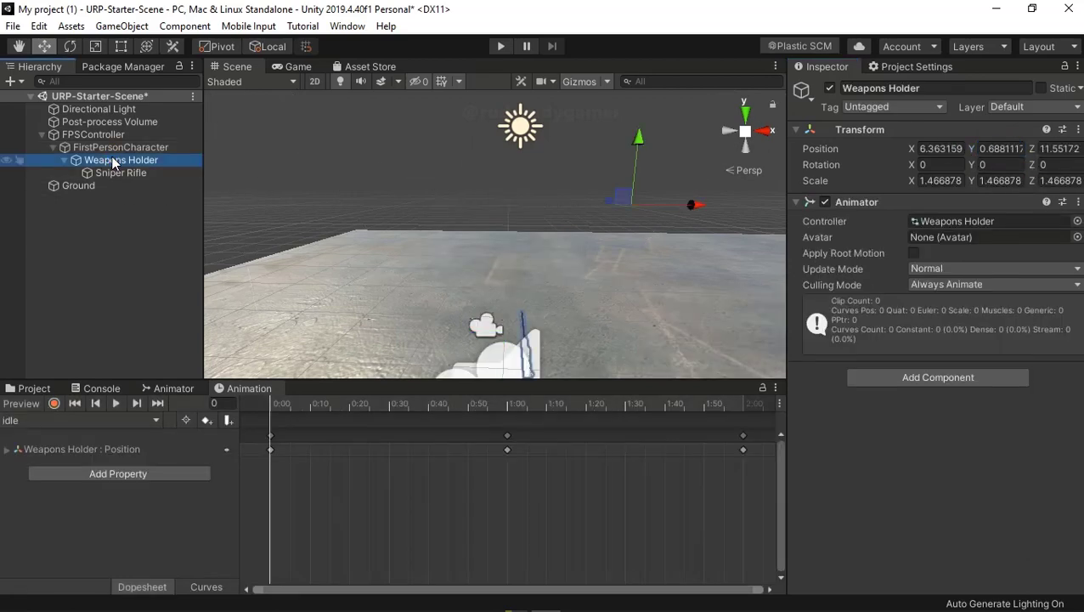
middle_drag(436, 248, 422, 189)
click(106, 172)
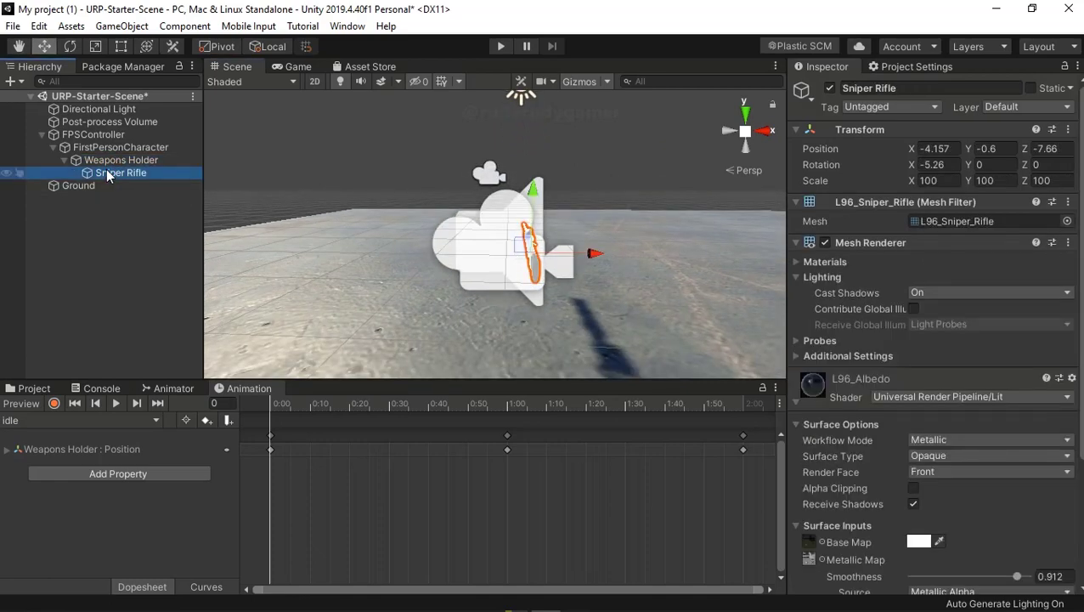
click(952, 149)
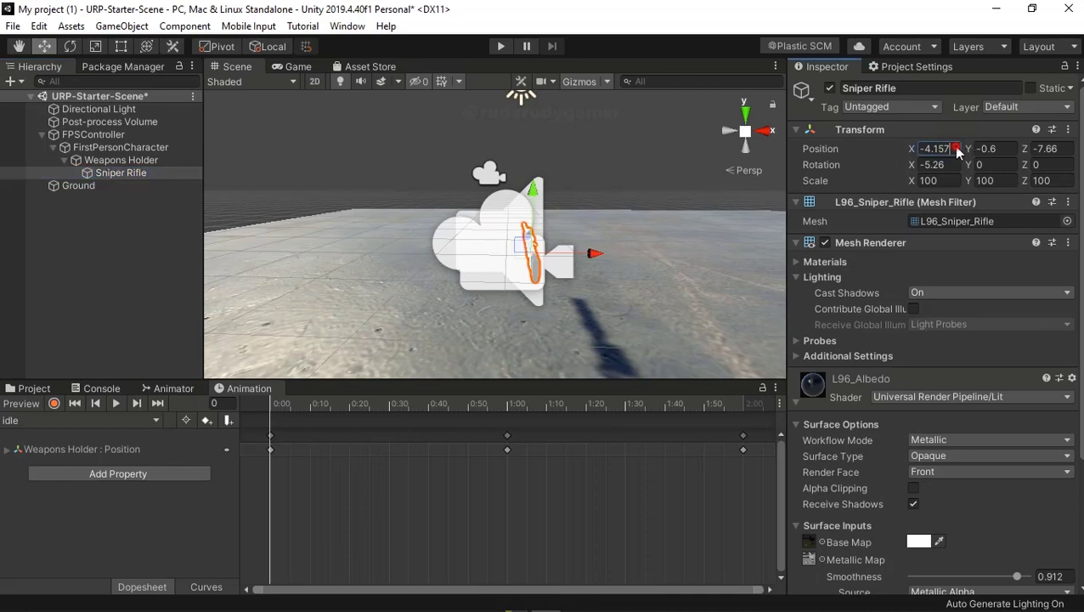
click(117, 160)
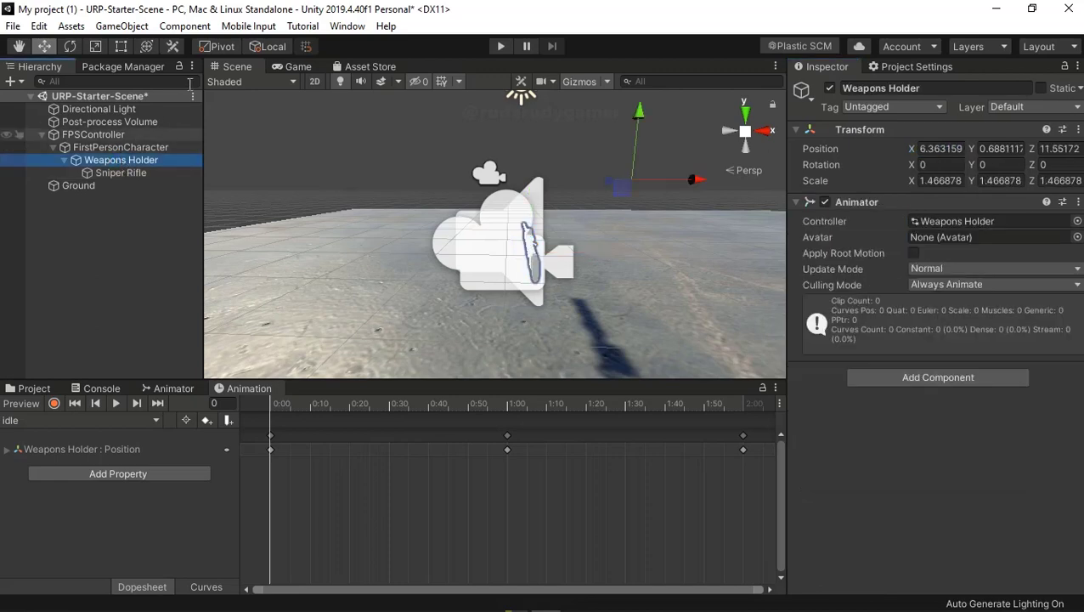
- Set the handle to Center, paste X 1.34, and drag Weapons Holder right and up
click(222, 48)
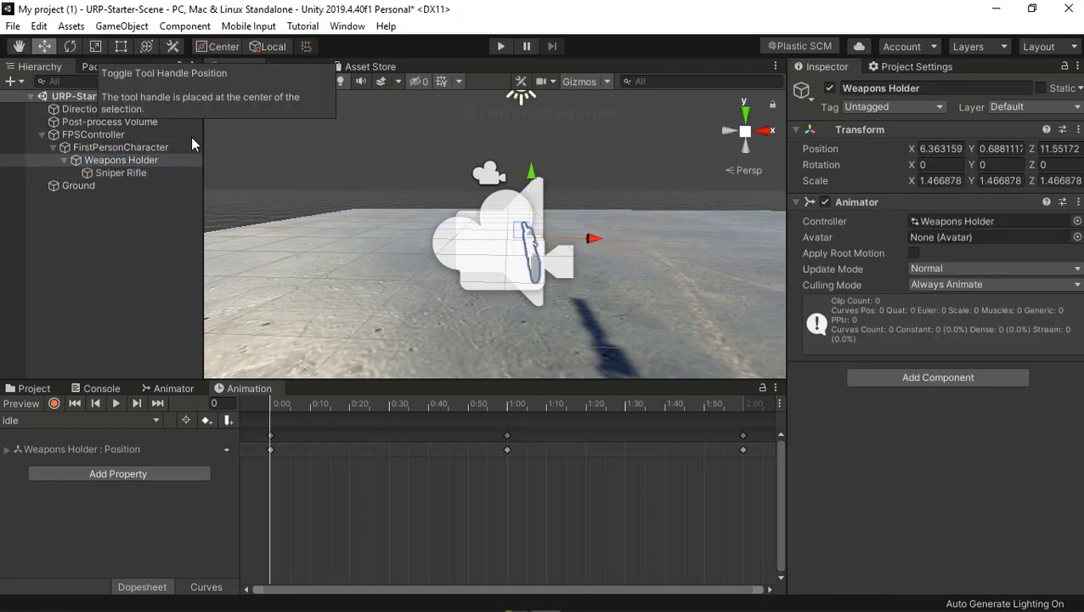
click(956, 150)
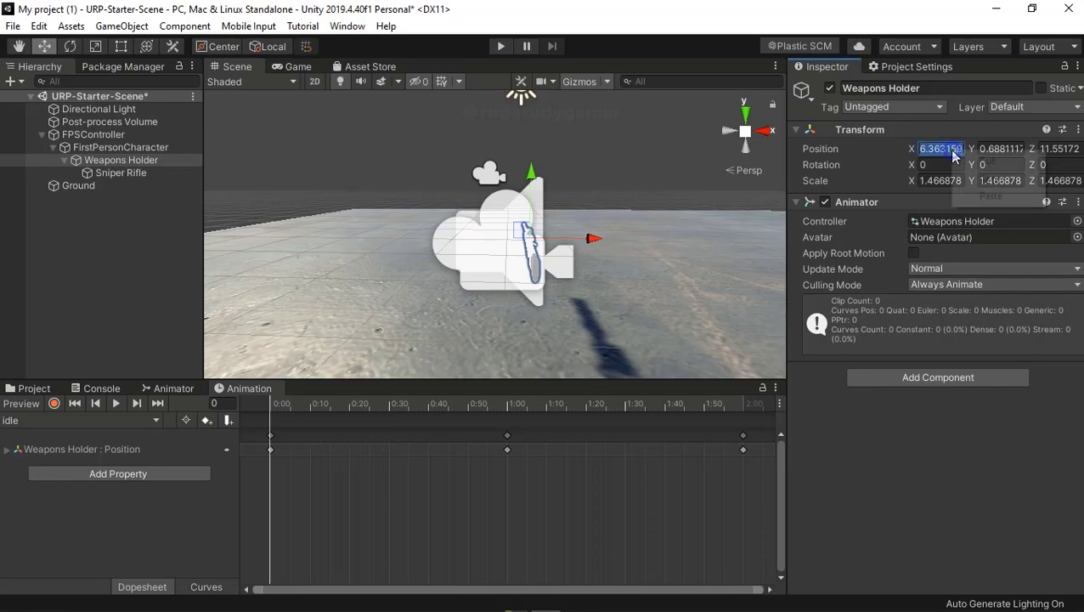
right_click(958, 150)
click(988, 196)
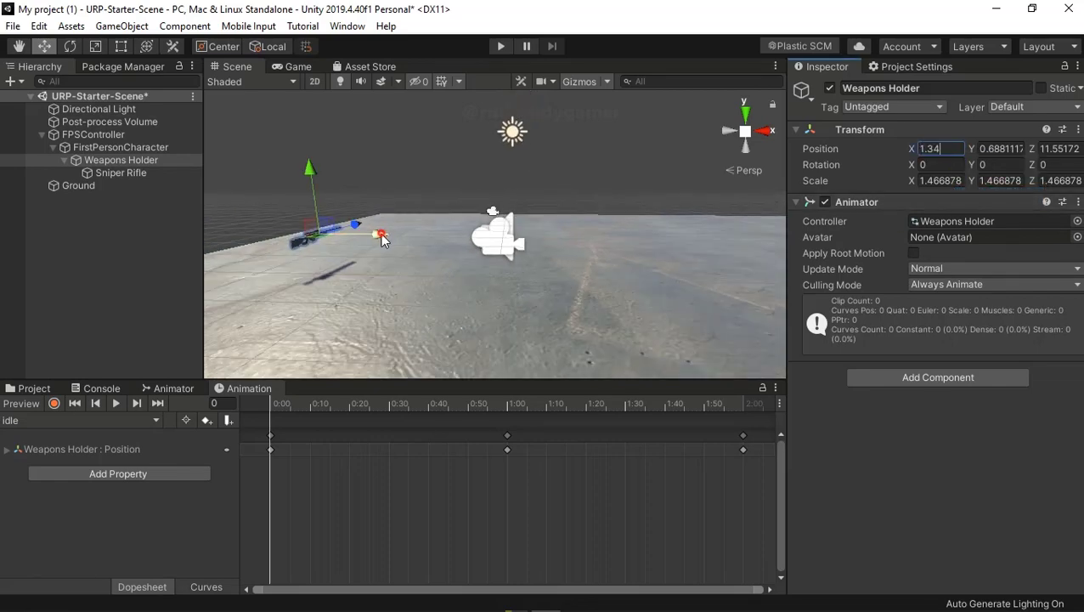
drag(381, 240, 561, 241)
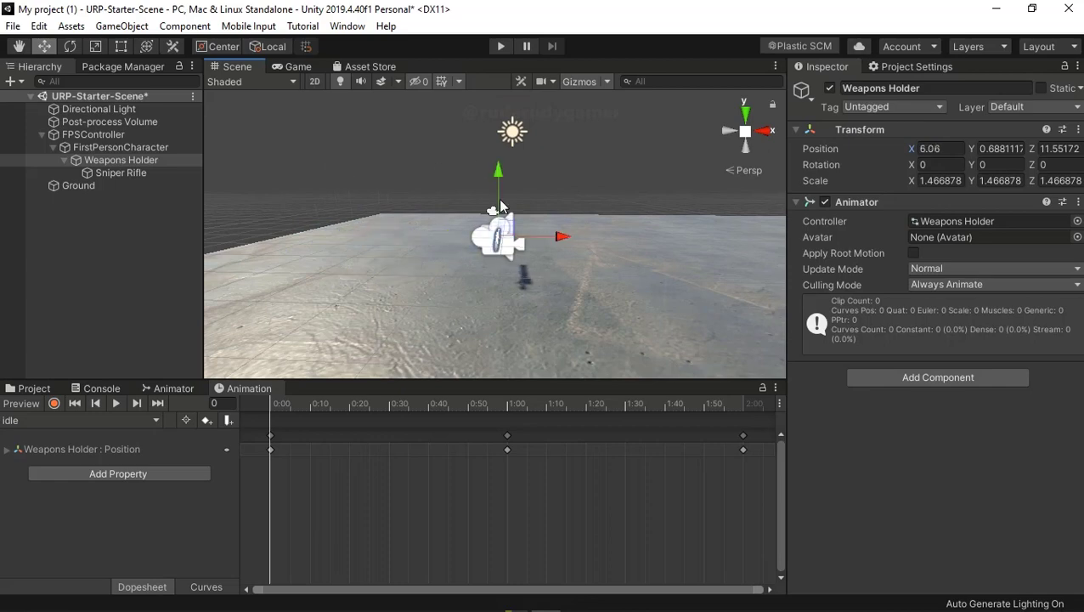
drag(500, 205, 500, 197)
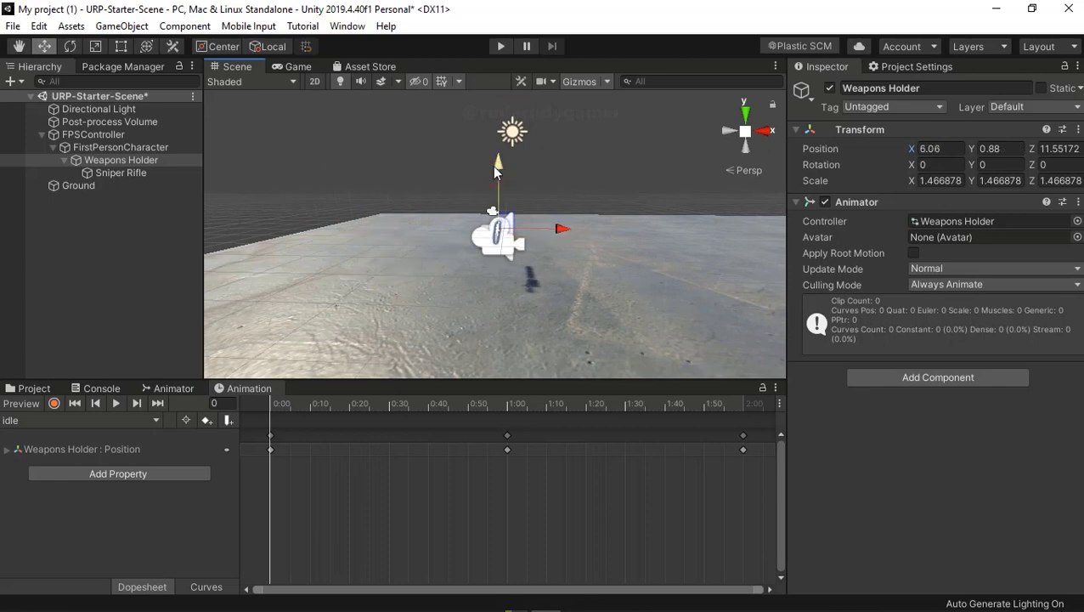
click(292, 66)
click(237, 66)
- Fine-tune Weapons Holder along X, Z and Y to 6.06, 0.72, 11.87, checking in Game view
middle_drag(541, 215, 503, 330)
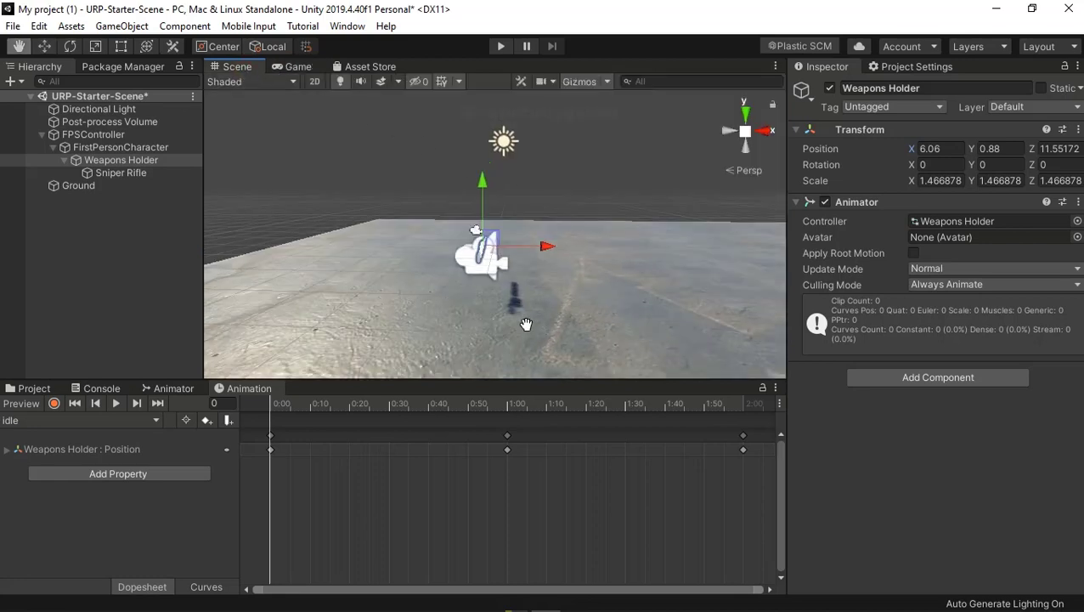
drag(534, 276, 537, 277)
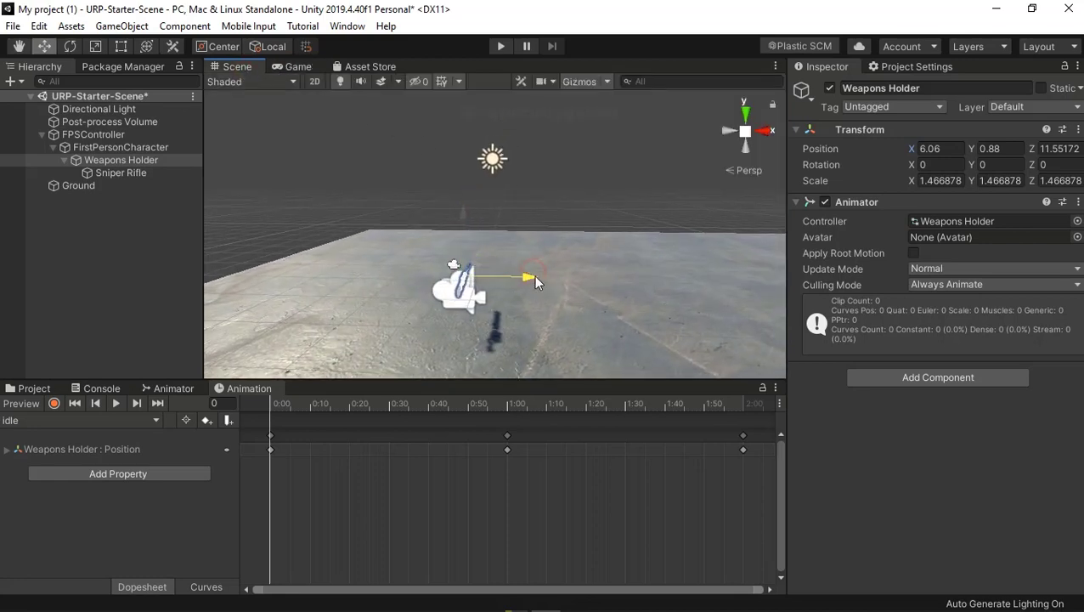
drag(478, 257, 480, 253)
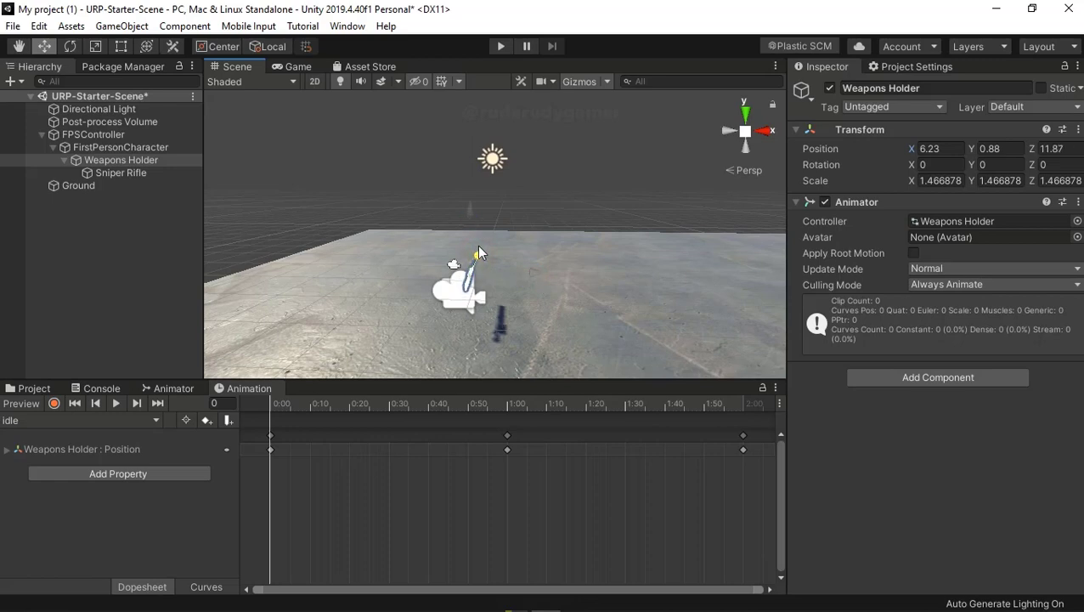
click(304, 68)
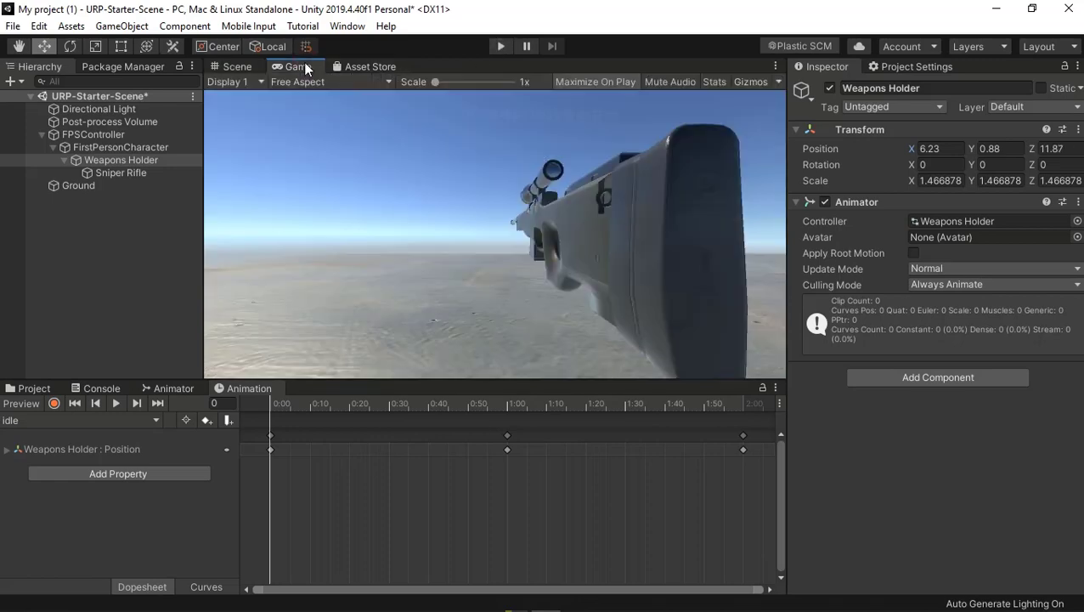
click(246, 67)
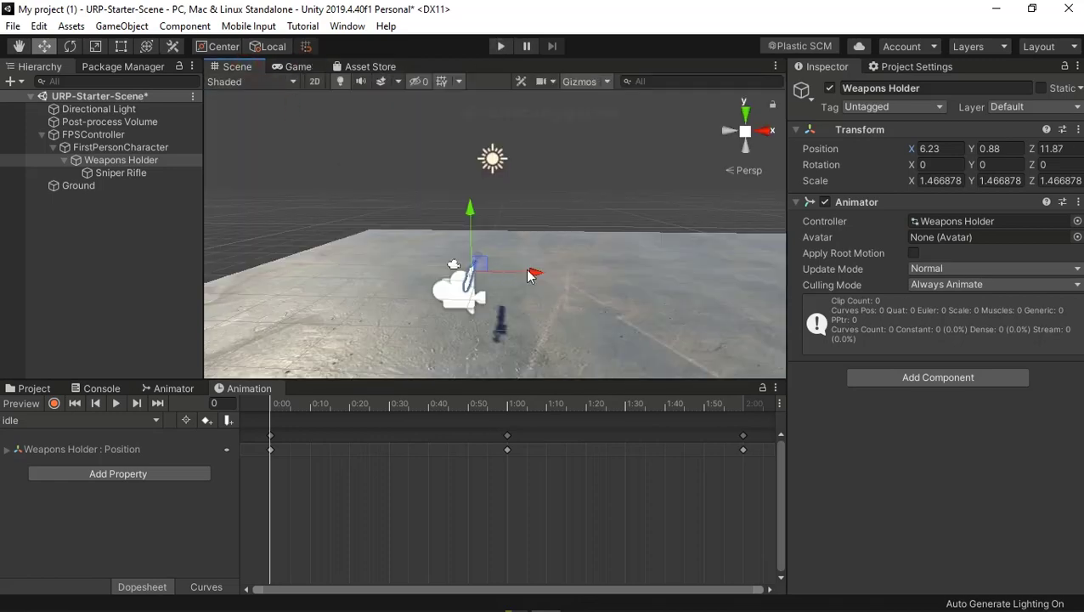
drag(533, 275, 527, 276)
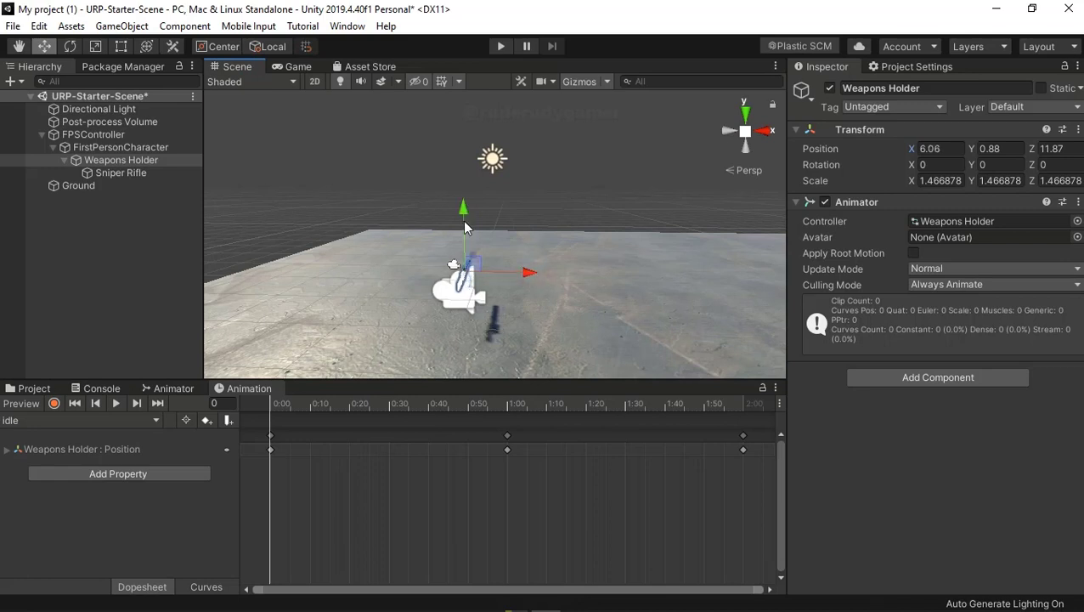
drag(466, 219, 465, 224)
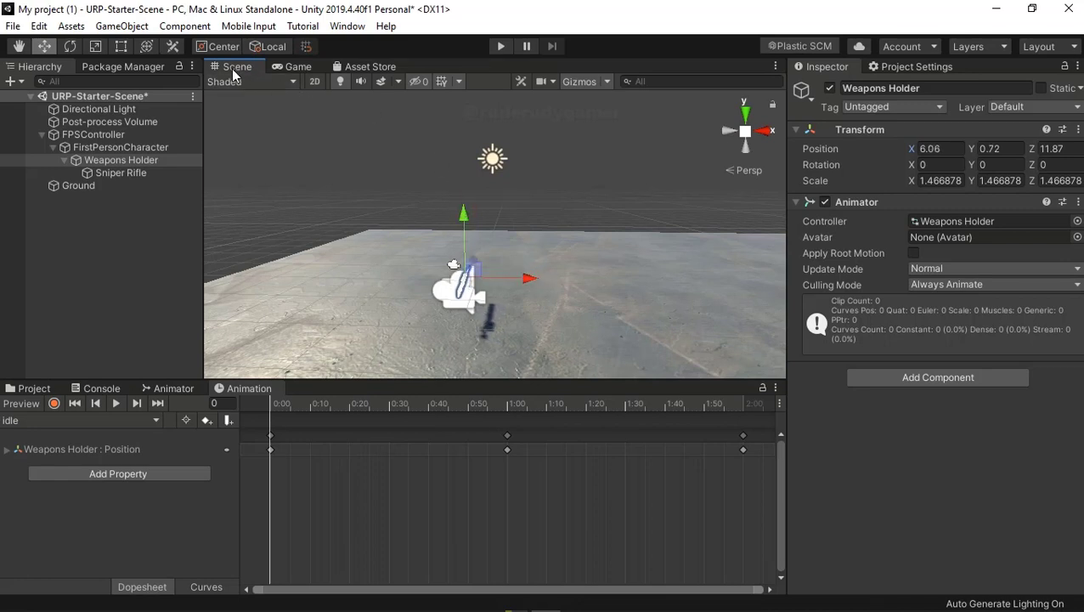
click(297, 67)
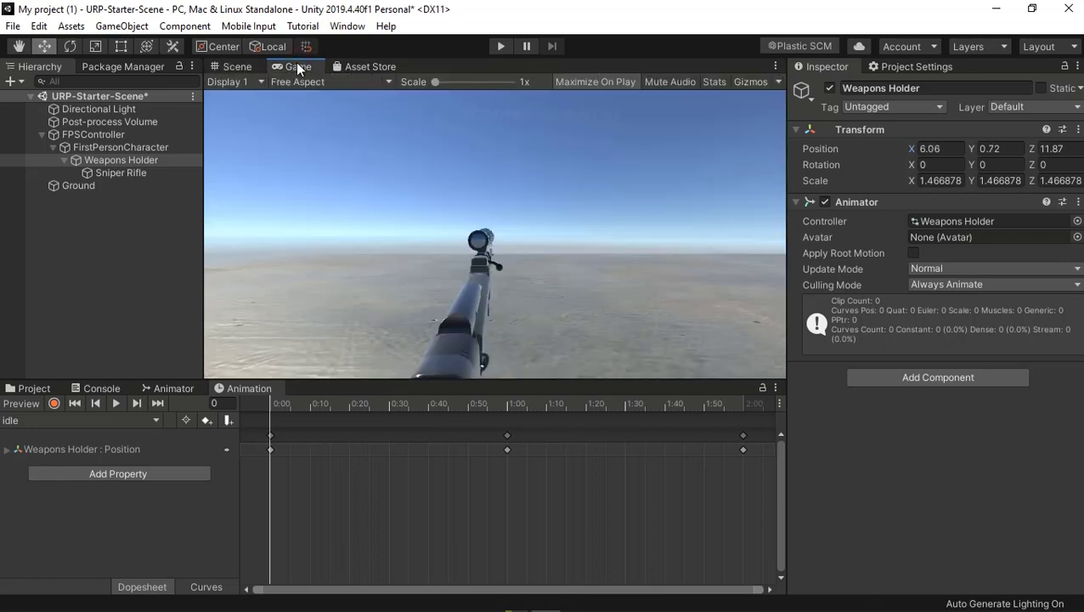
- Nudge the Weapons Holder along X and Z, previewing the rifle from the game camera
click(236, 68)
drag(522, 290, 527, 289)
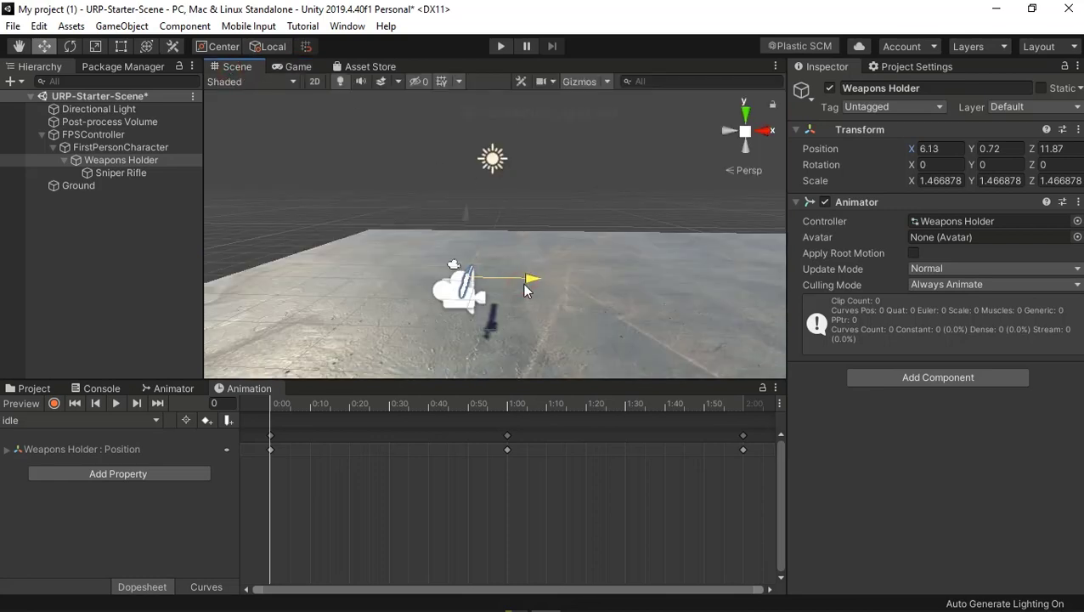
drag(479, 259, 470, 256)
click(297, 67)
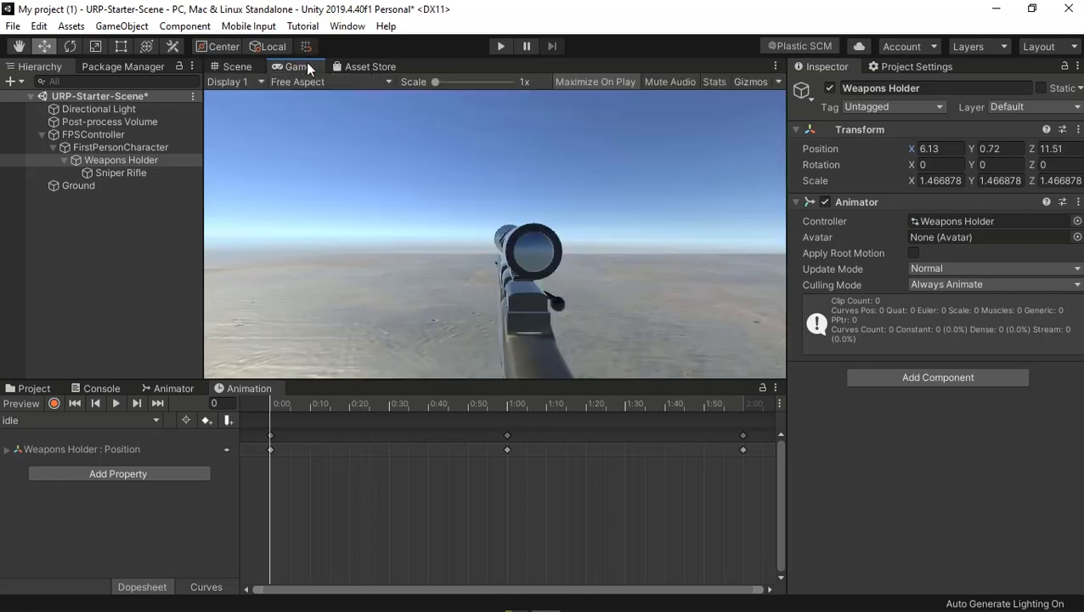
click(254, 68)
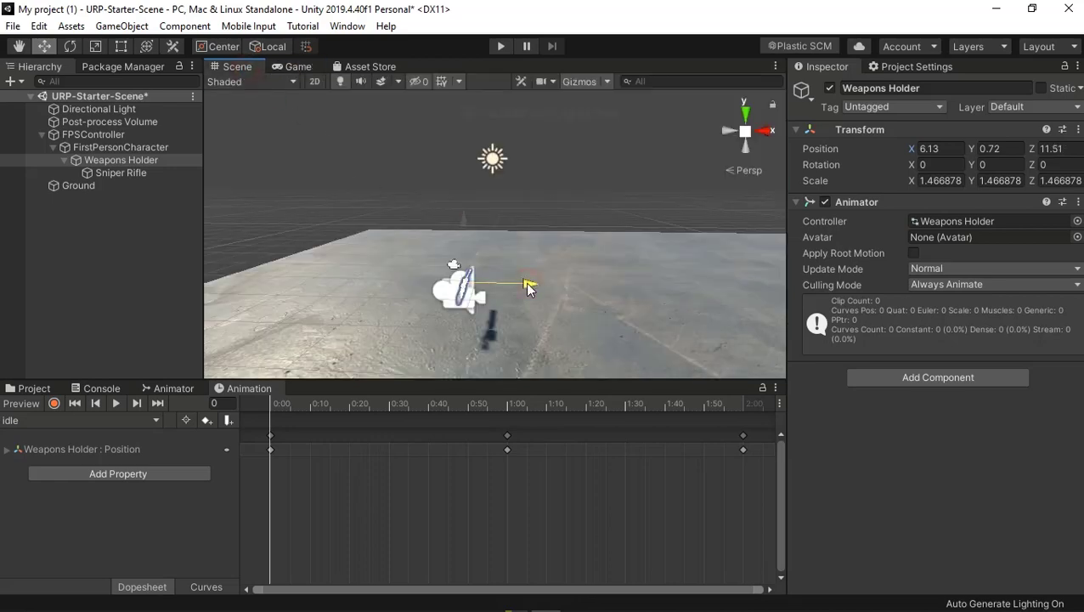
drag(527, 289, 524, 289)
click(285, 68)
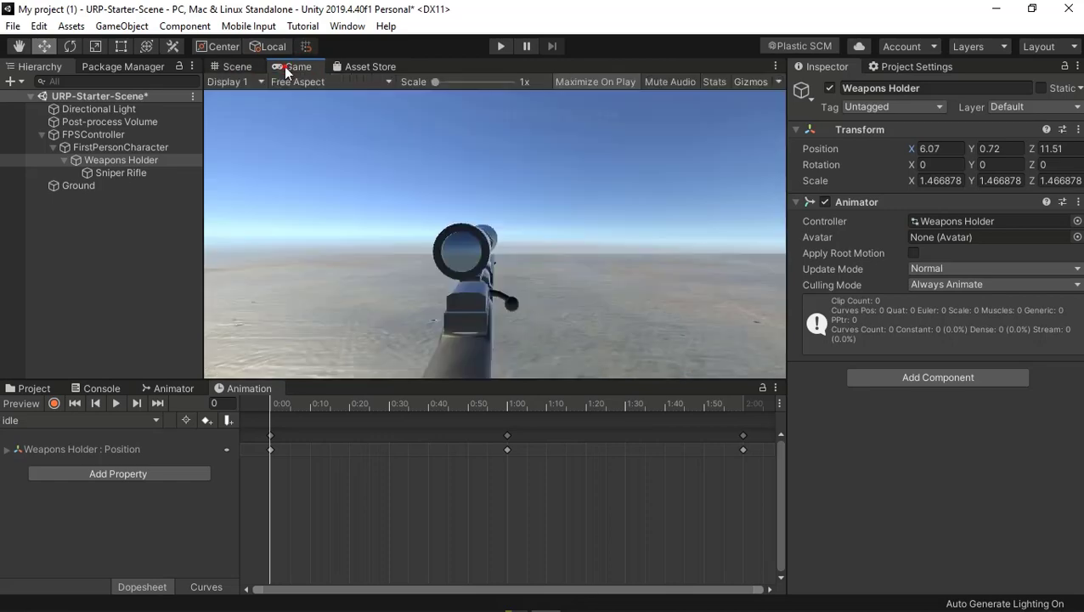
click(237, 67)
- Reframe the scene on the rifle and move it closer to the camera, checking the Game view
scroll(417, 303, up, 1)
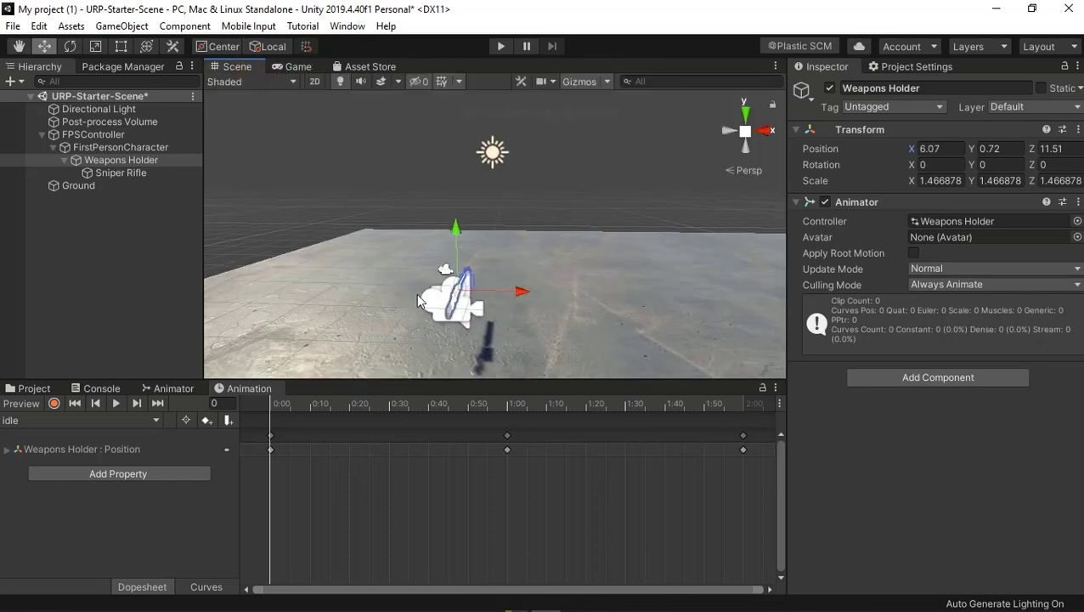
scroll(417, 302, up, 3)
middle_drag(417, 302, 541, 188)
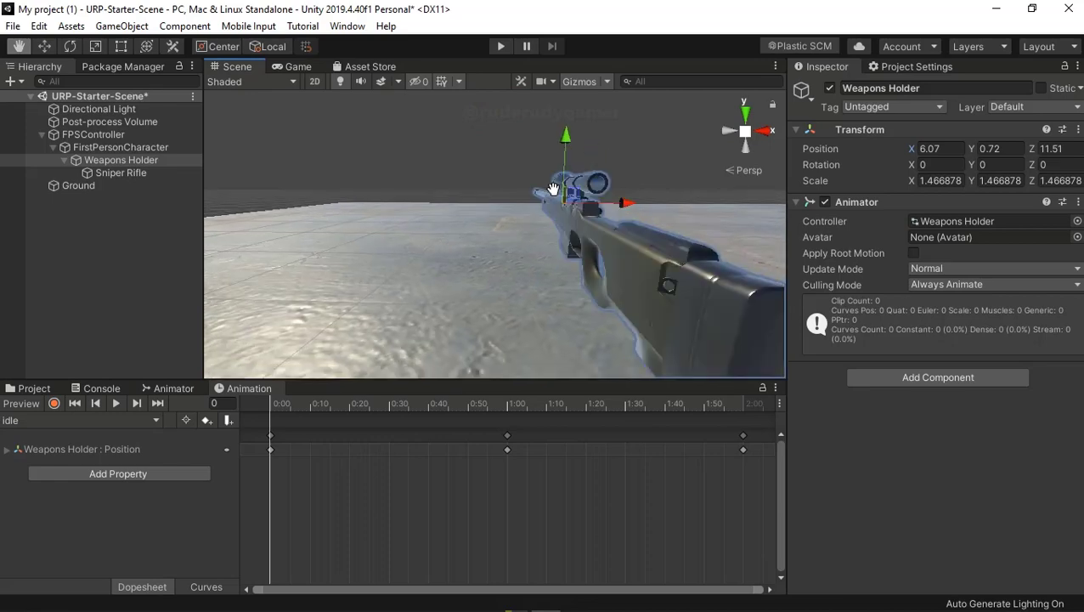
scroll(541, 189, up, 2)
scroll(542, 191, up, 2)
scroll(540, 199, up, 2)
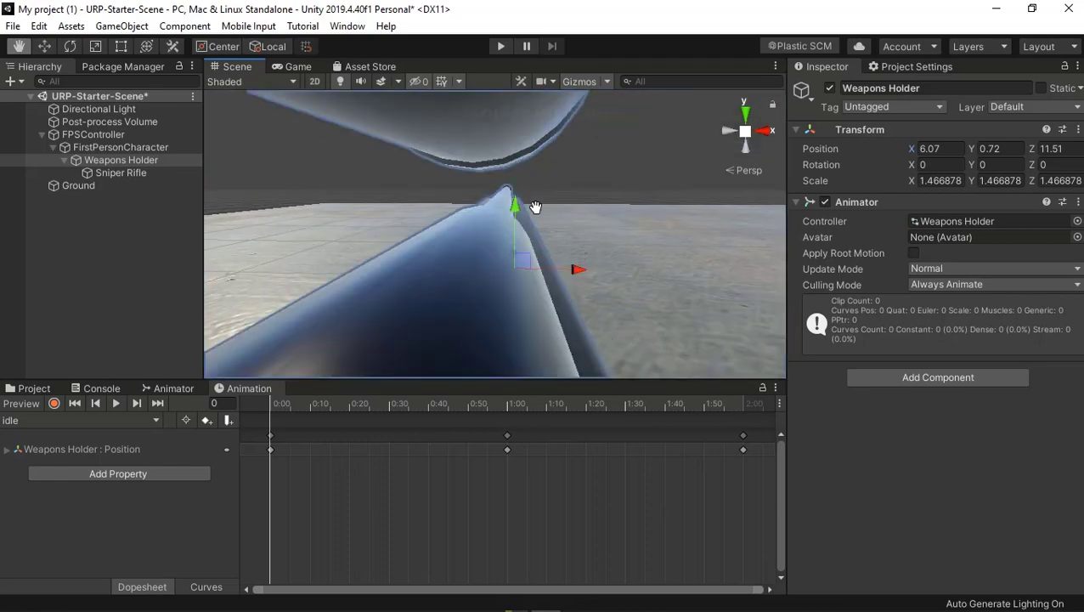
scroll(536, 211, up, 2)
scroll(535, 211, up, 2)
scroll(535, 213, up, 2)
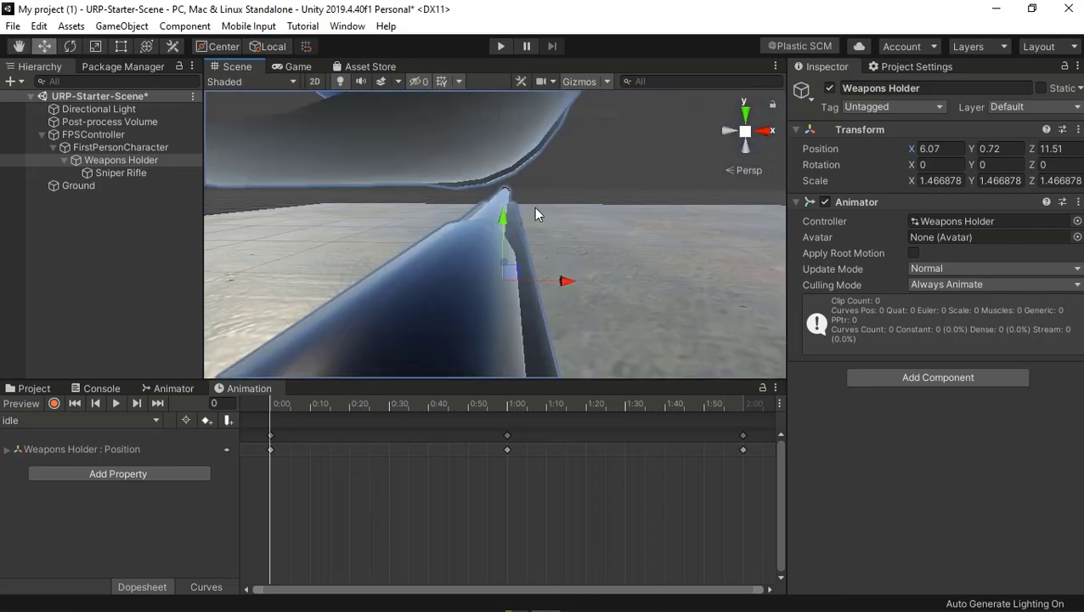
scroll(535, 214, up, 2)
scroll(536, 212, down, 3)
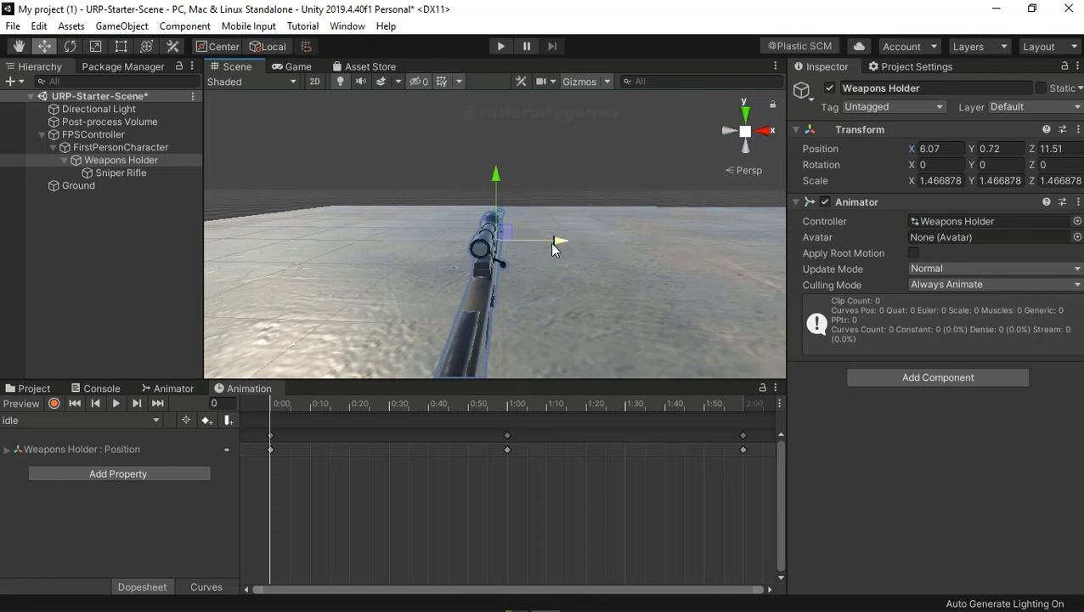
drag(549, 243, 557, 241)
click(306, 67)
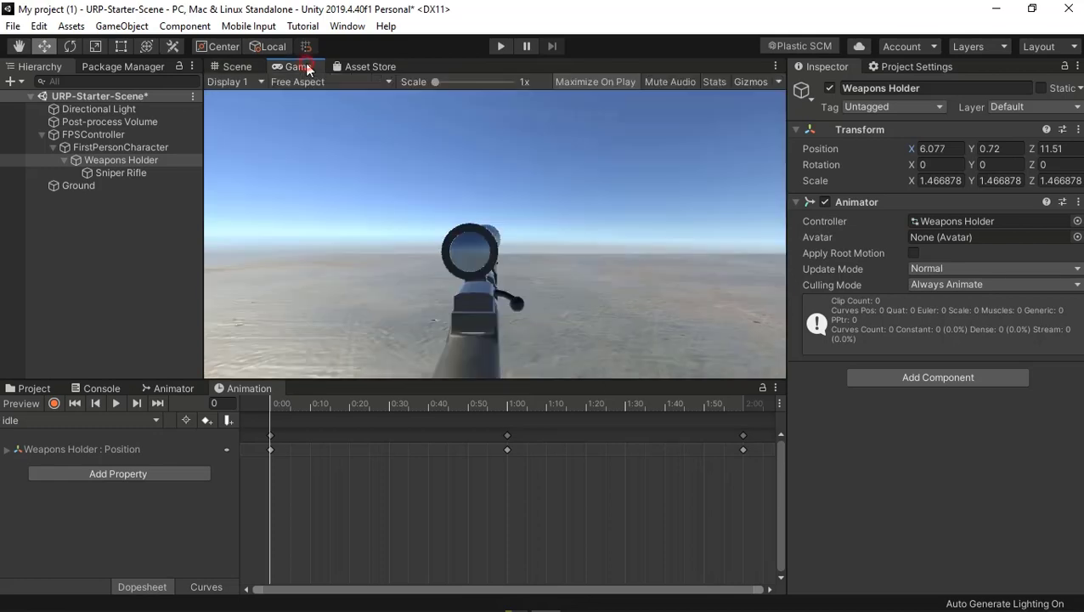
click(238, 66)
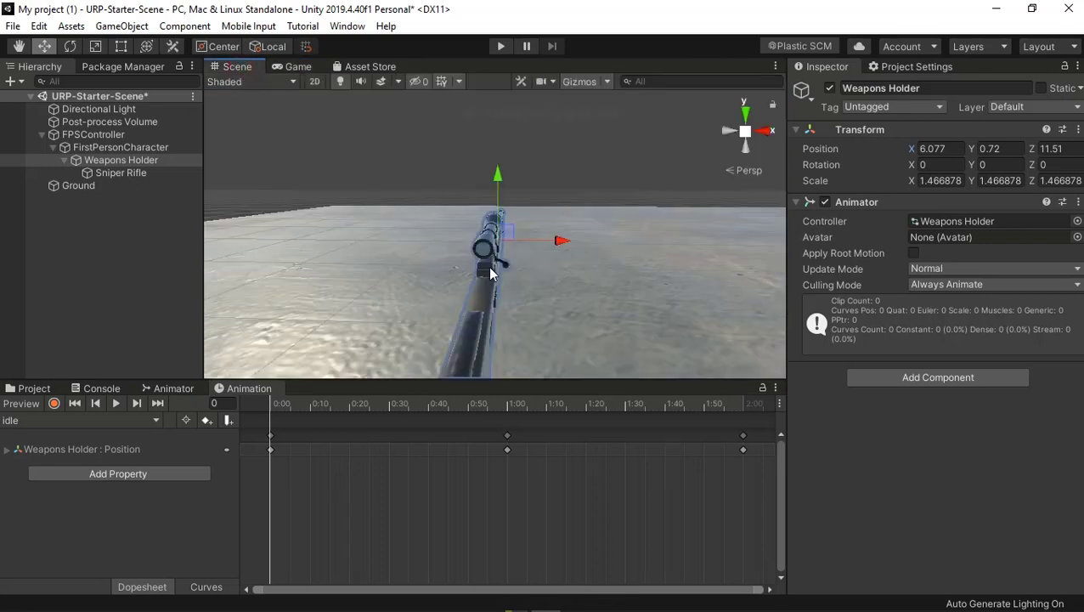
mouse_move(501, 232)
mouse_down()
mouse_move(498, 243)
mouse_move(555, 252)
mouse_up()
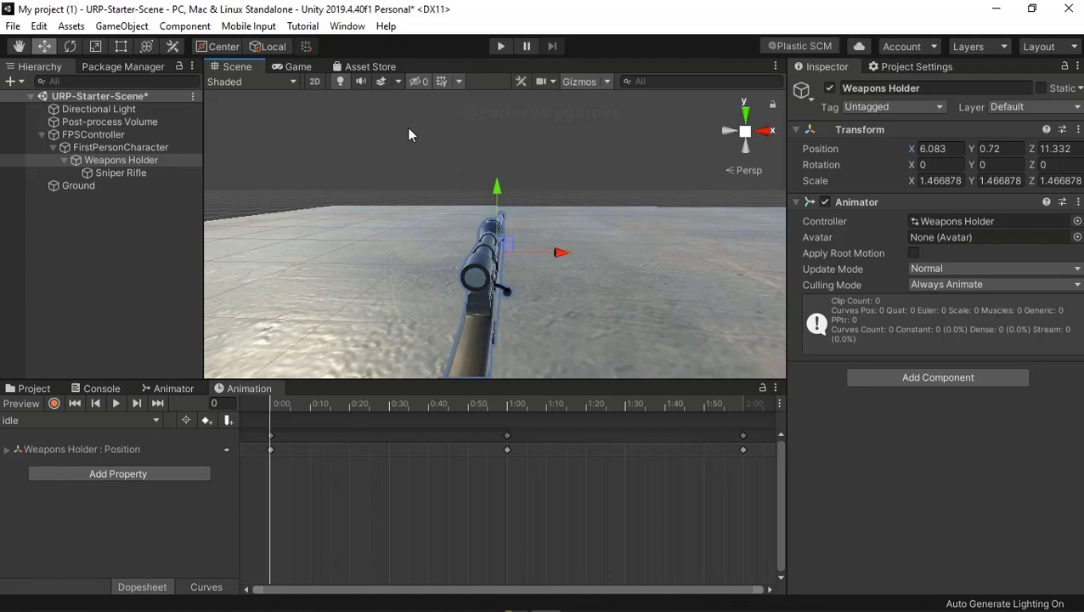
click(299, 67)
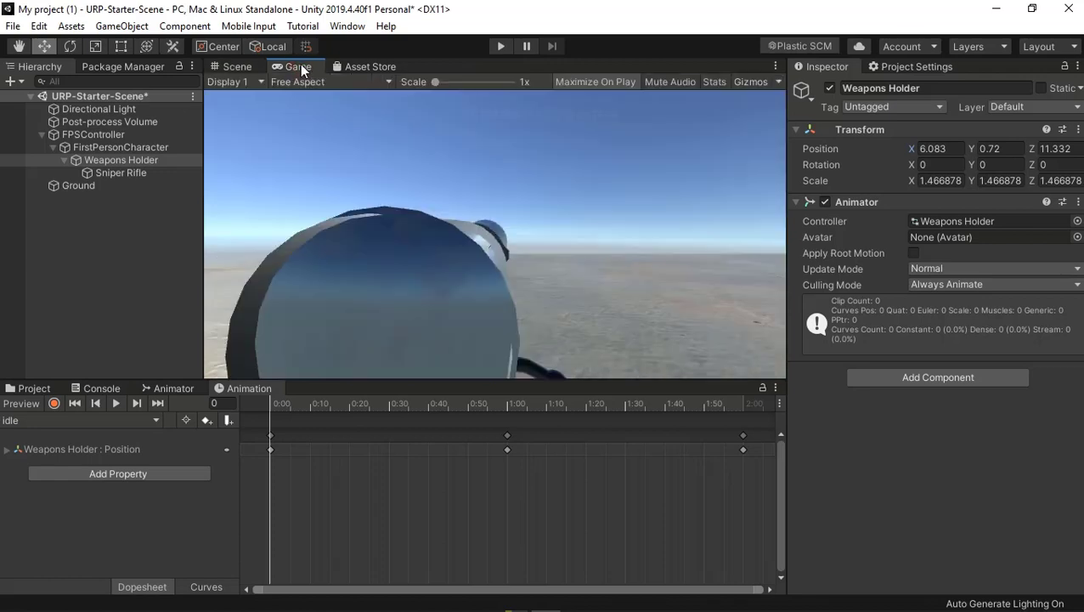
click(237, 66)
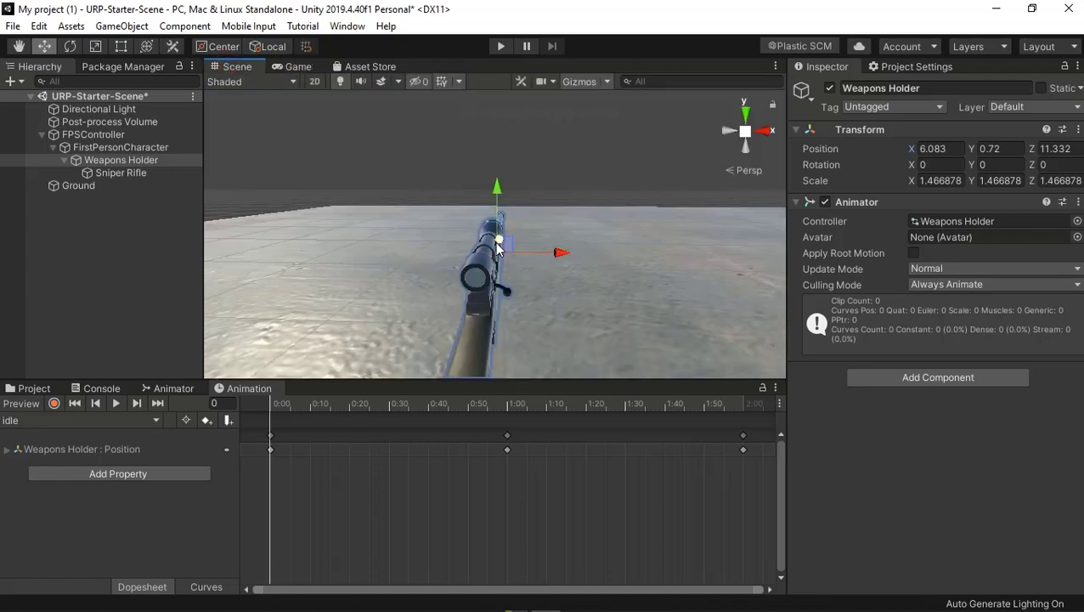
- Fine-tune the rifle's X and Z position until the scope lines up in the Game view
drag(499, 229, 499, 239)
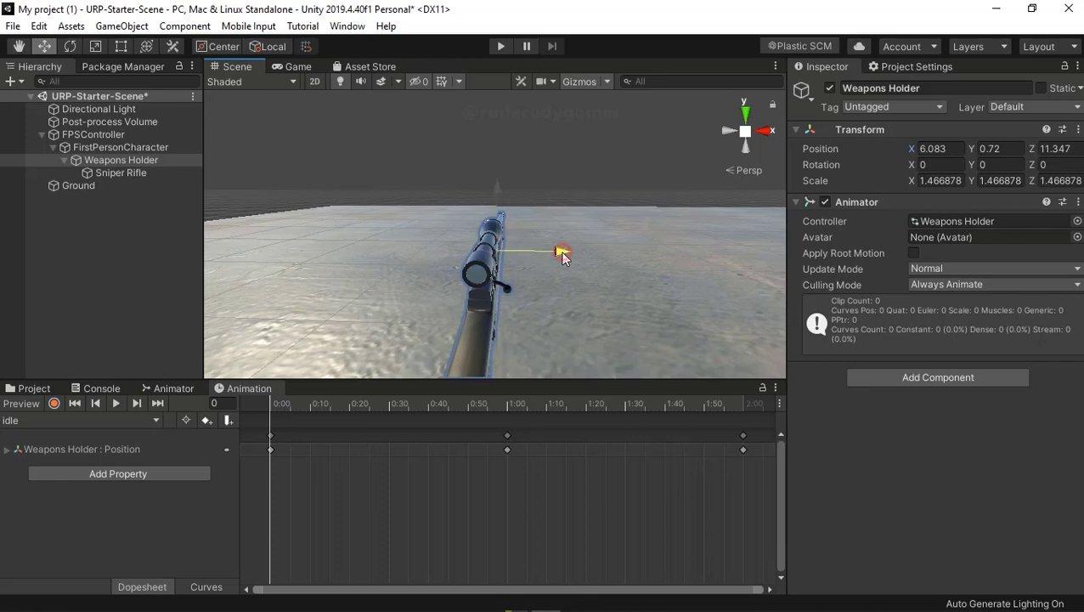
drag(565, 252, 564, 250)
click(294, 67)
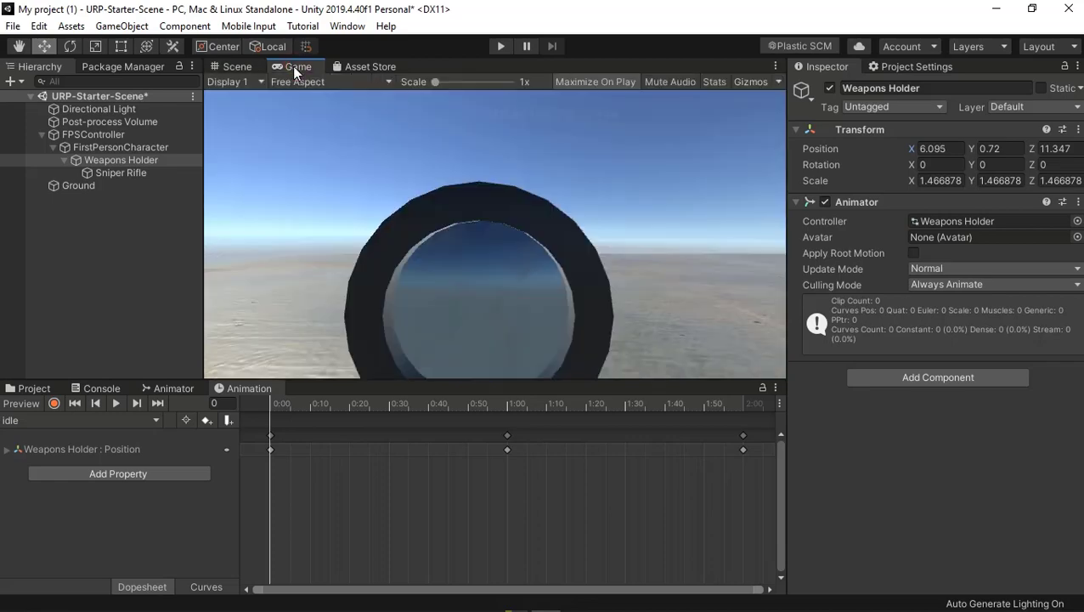
click(238, 67)
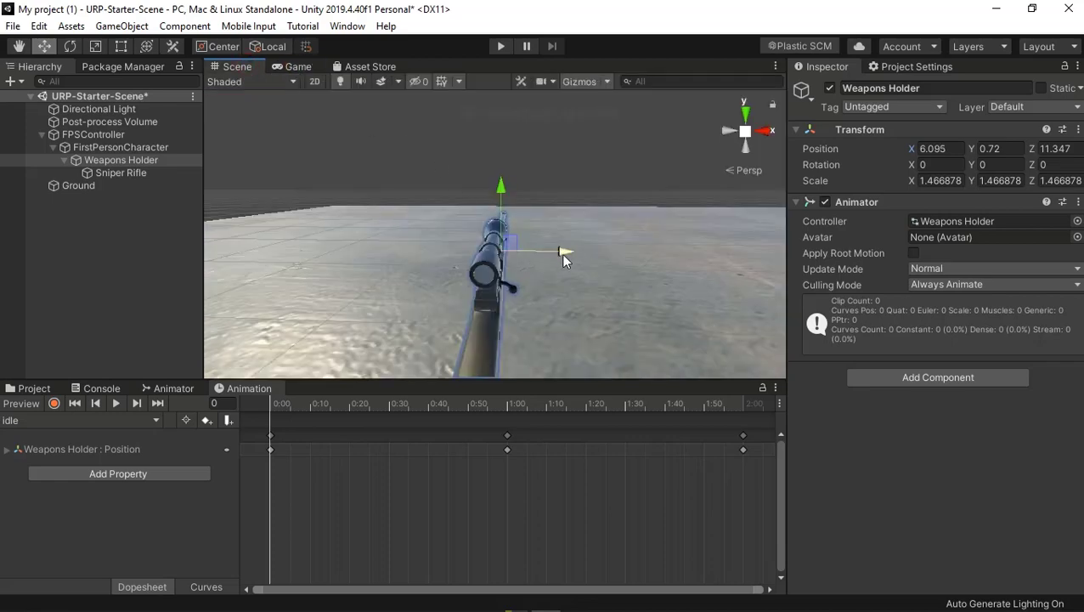
drag(560, 253, 566, 248)
click(288, 67)
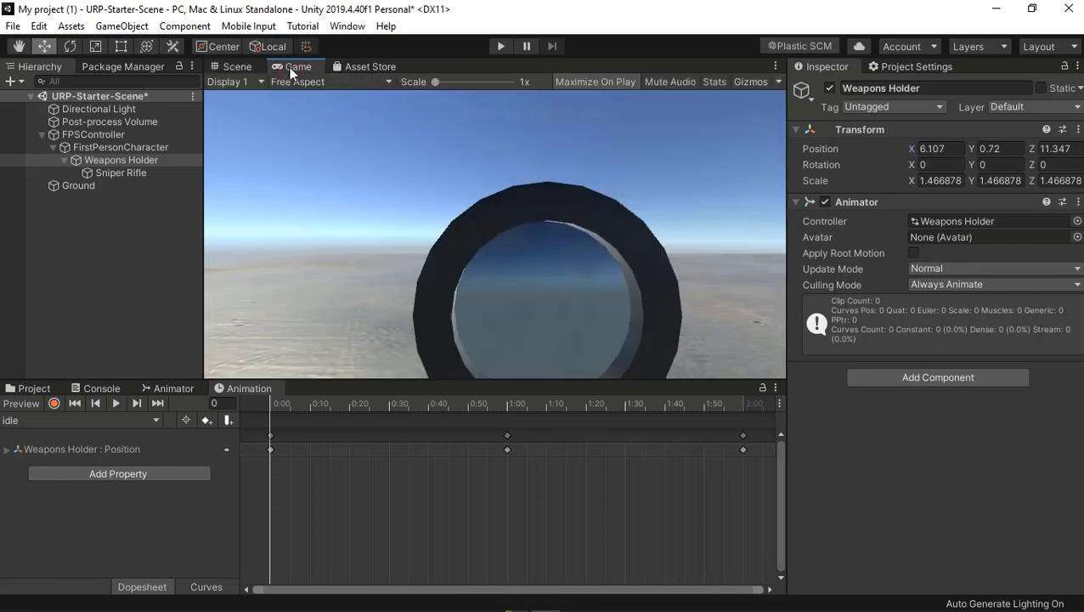
click(242, 67)
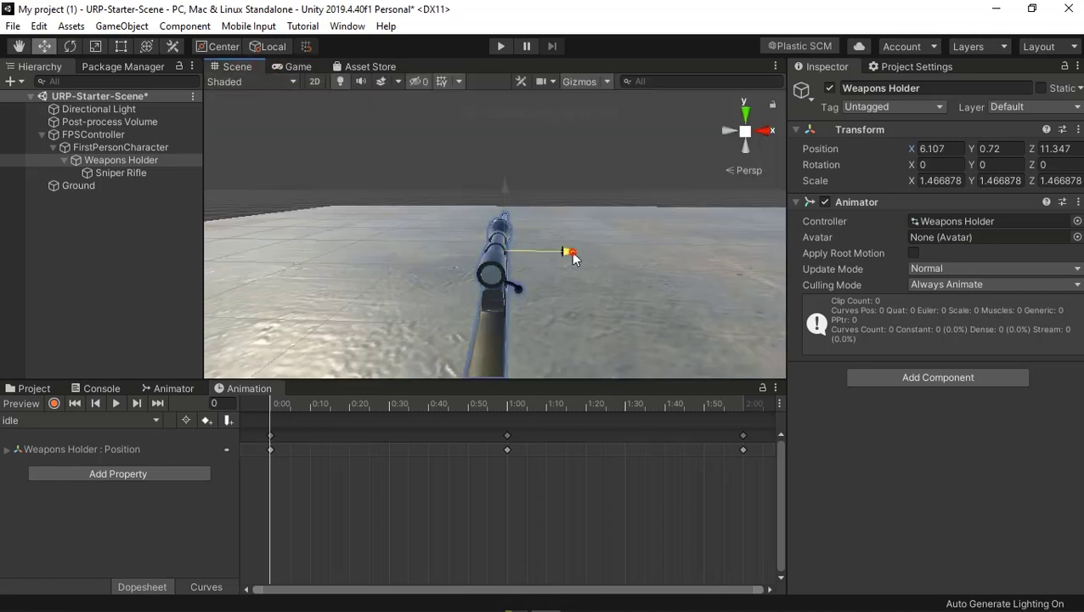
drag(571, 251, 570, 251)
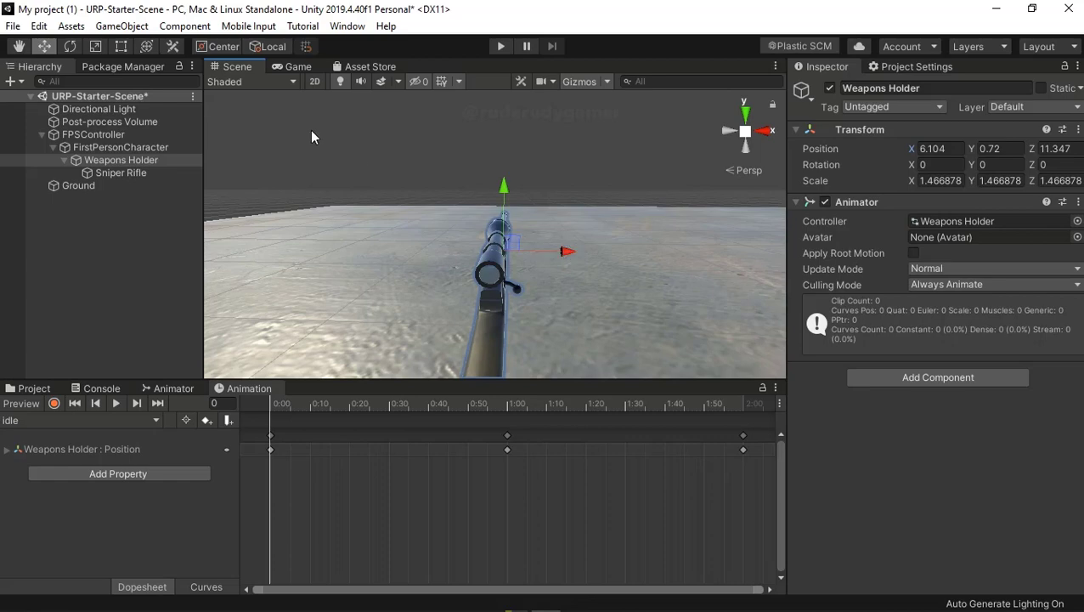
click(296, 66)
click(242, 67)
- Set the Weapons Holder's Transform Position X to exactly 6.1 and check the Game view
click(947, 150)
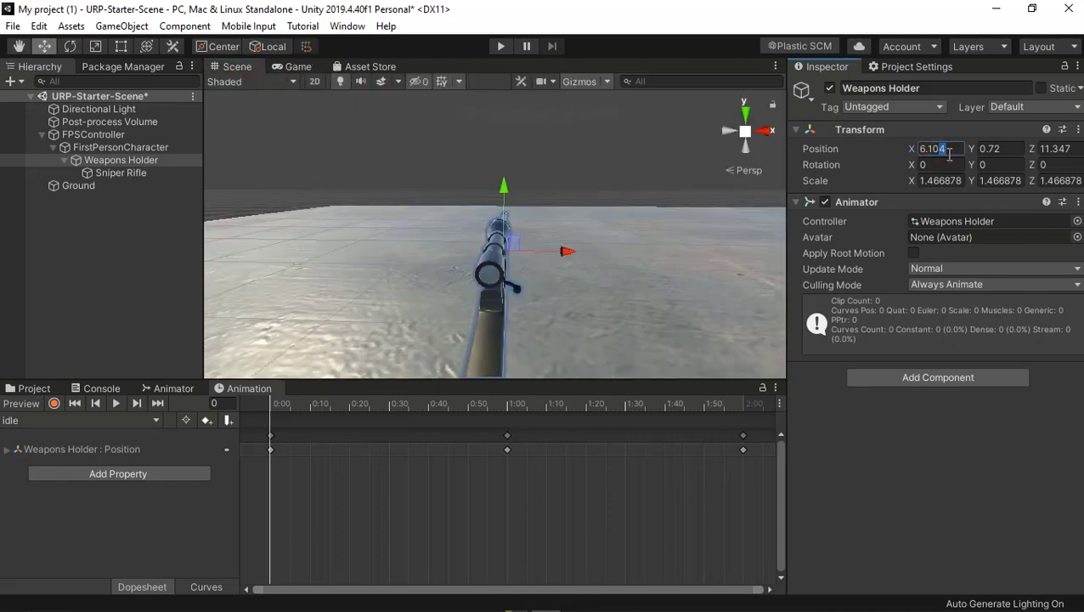
key(BackSpace)
text(0)
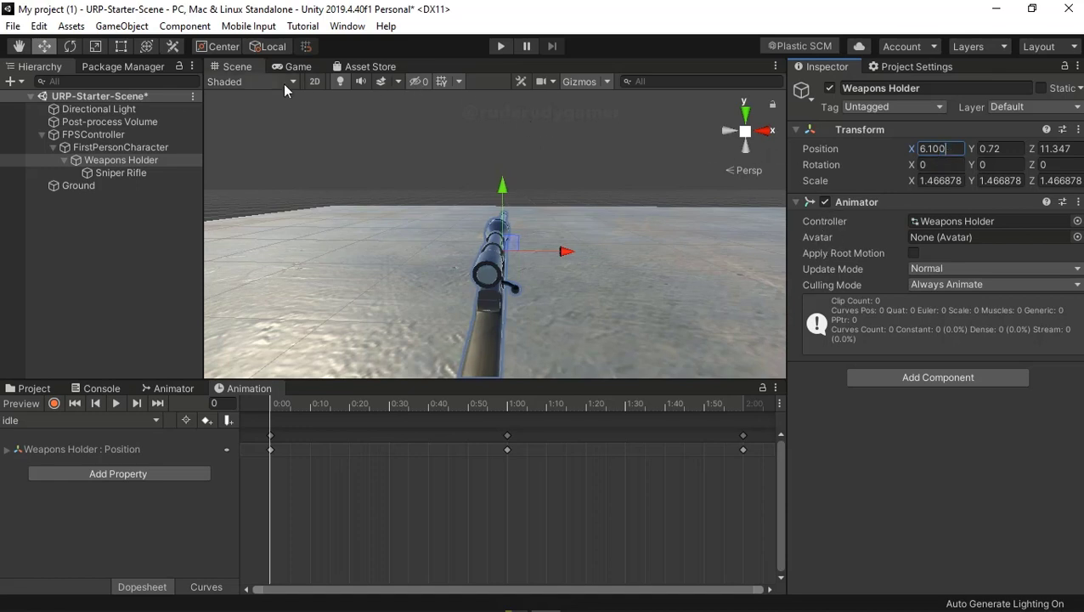
key(BackSpace)
key(BackSpace)
key(Return)
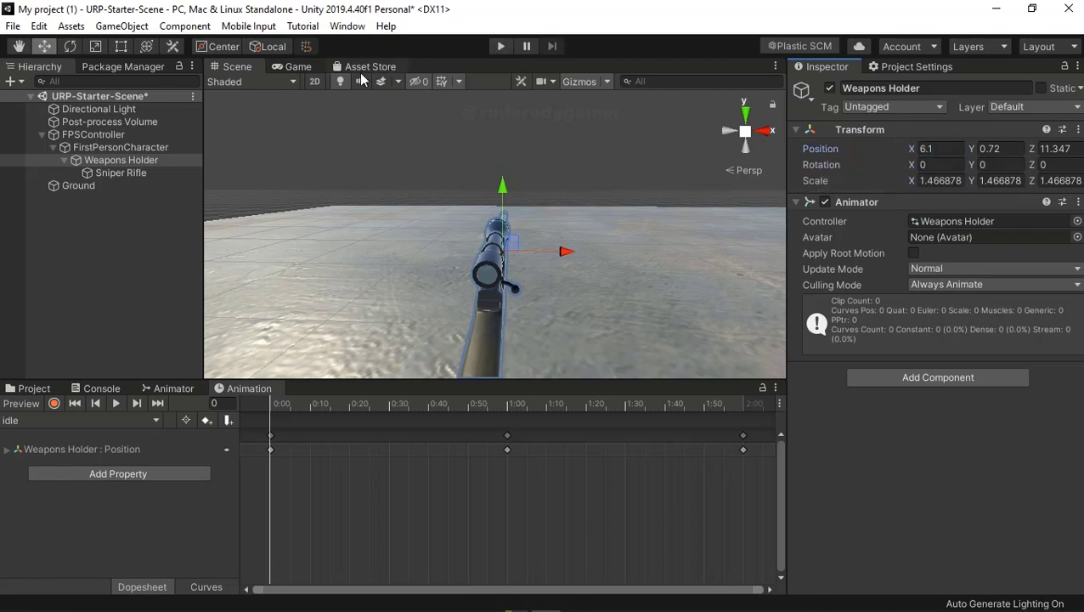
click(274, 66)
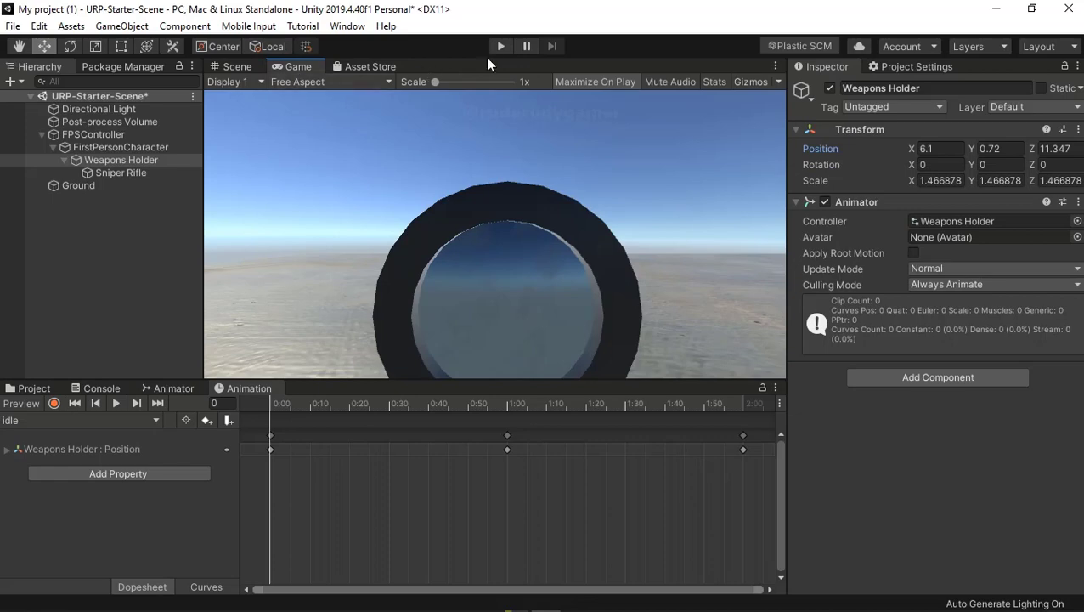
click(500, 47)
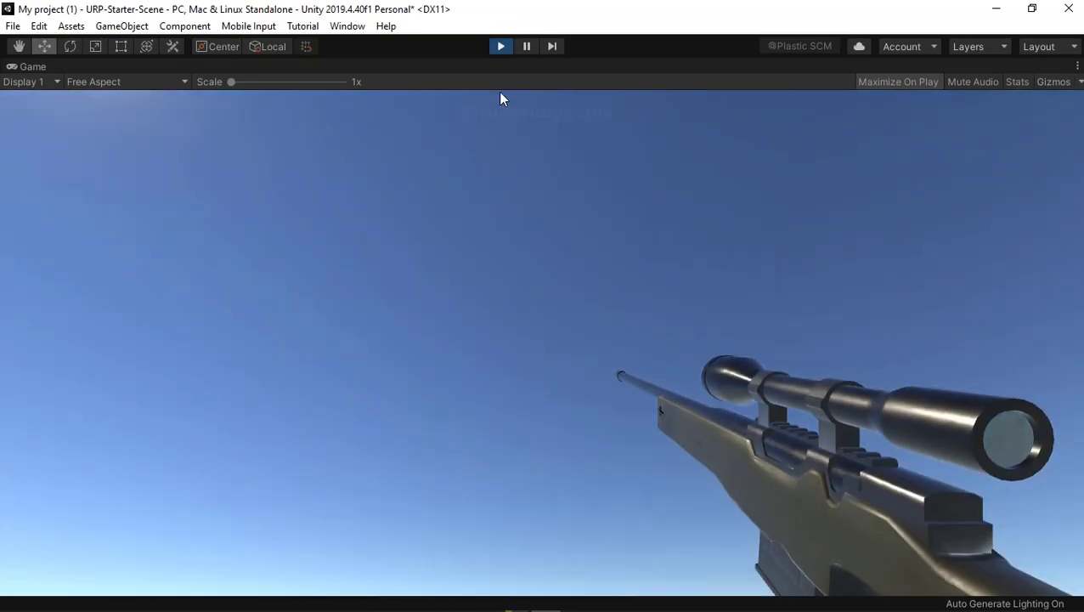
click(501, 46)
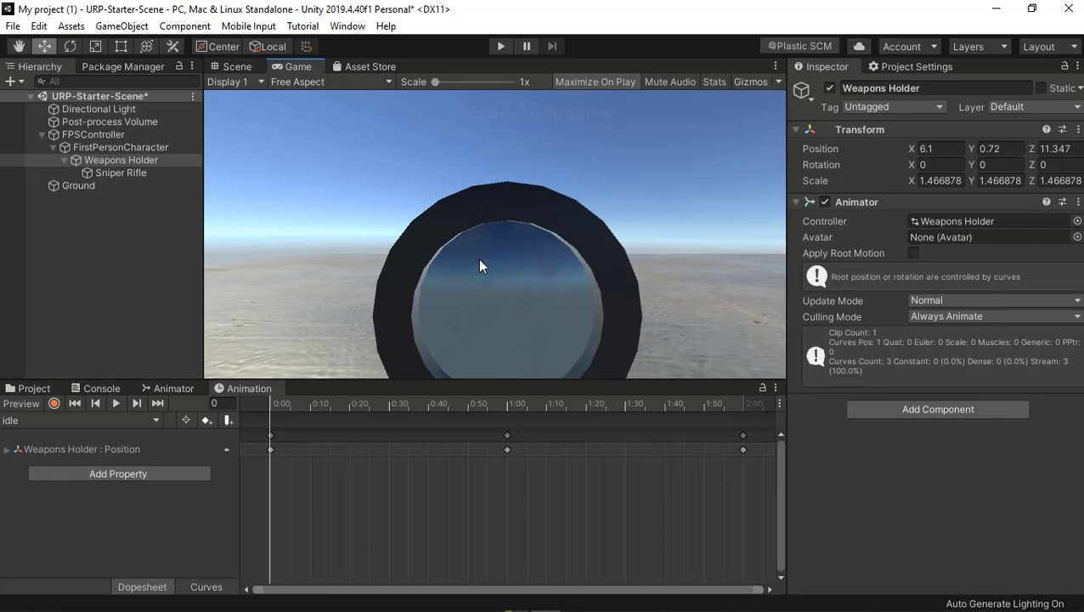
- Inspect FirstPersonCharacter, Weapons Holder and Sniper Rifle, keeping Weapons Holder Position X at 6.1
click(236, 68)
click(292, 68)
click(126, 147)
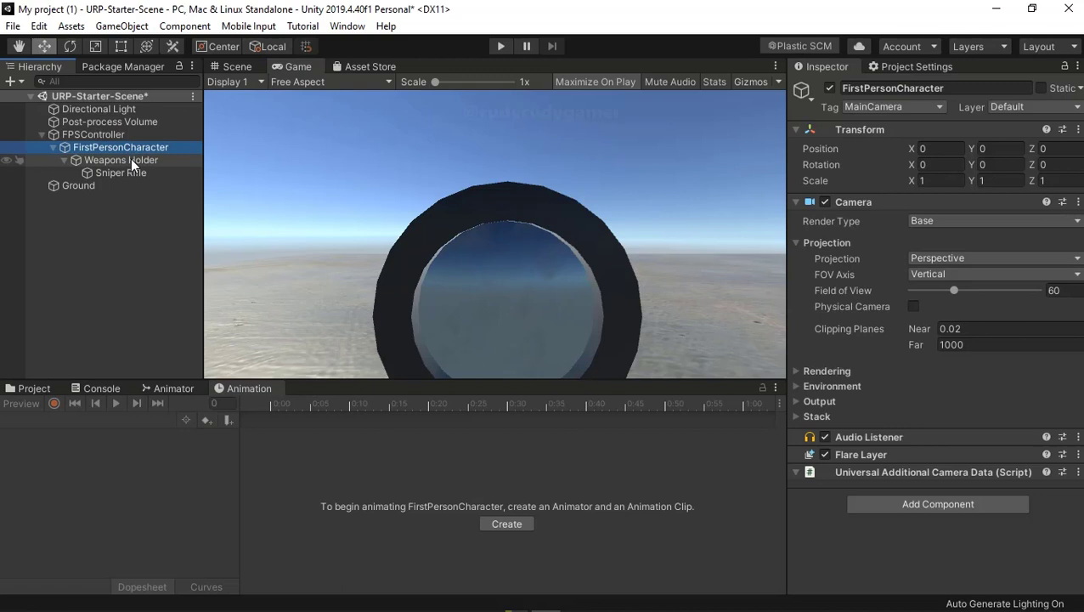
click(131, 159)
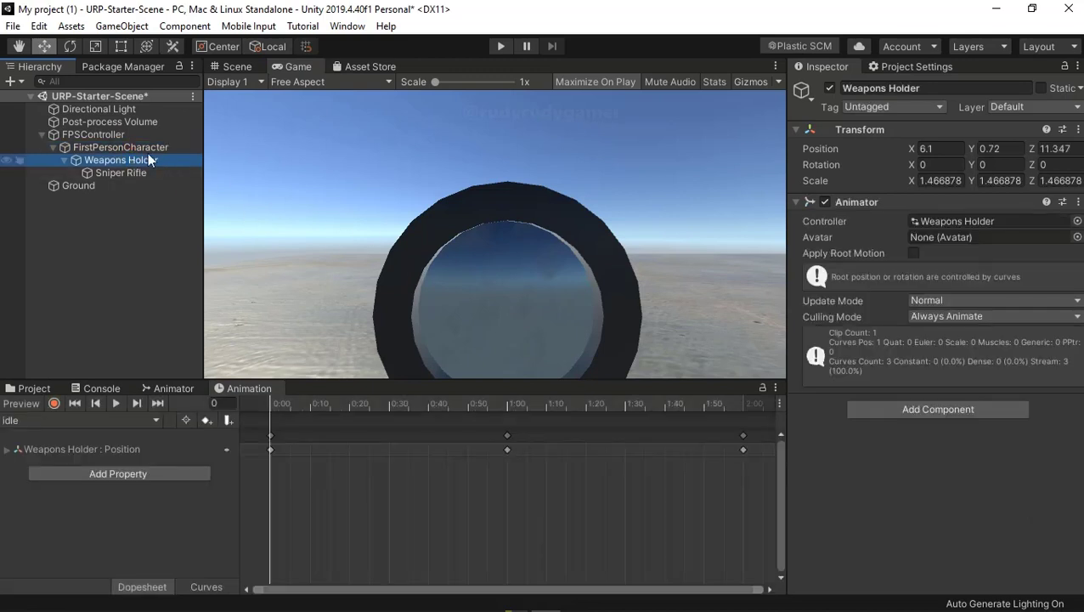
click(138, 148)
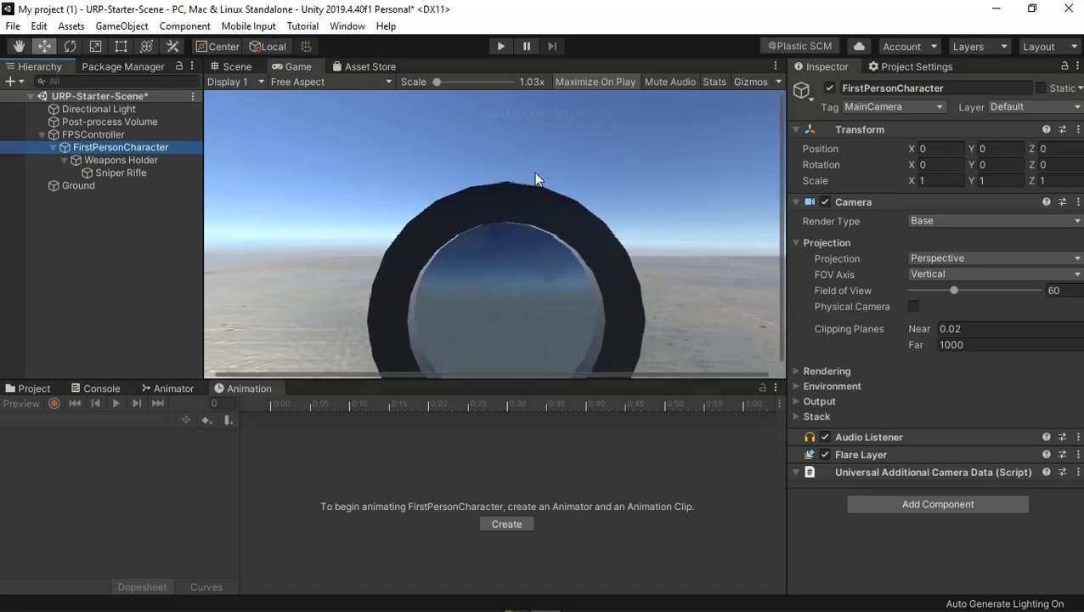
click(106, 159)
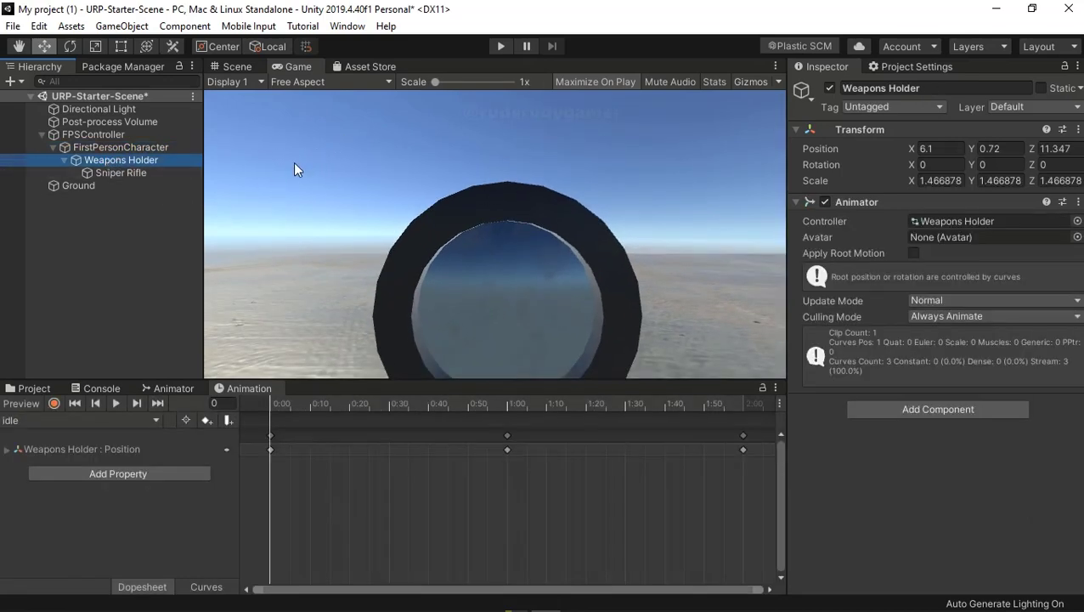
click(112, 171)
click(121, 160)
click(931, 149)
key(Return)
click(118, 172)
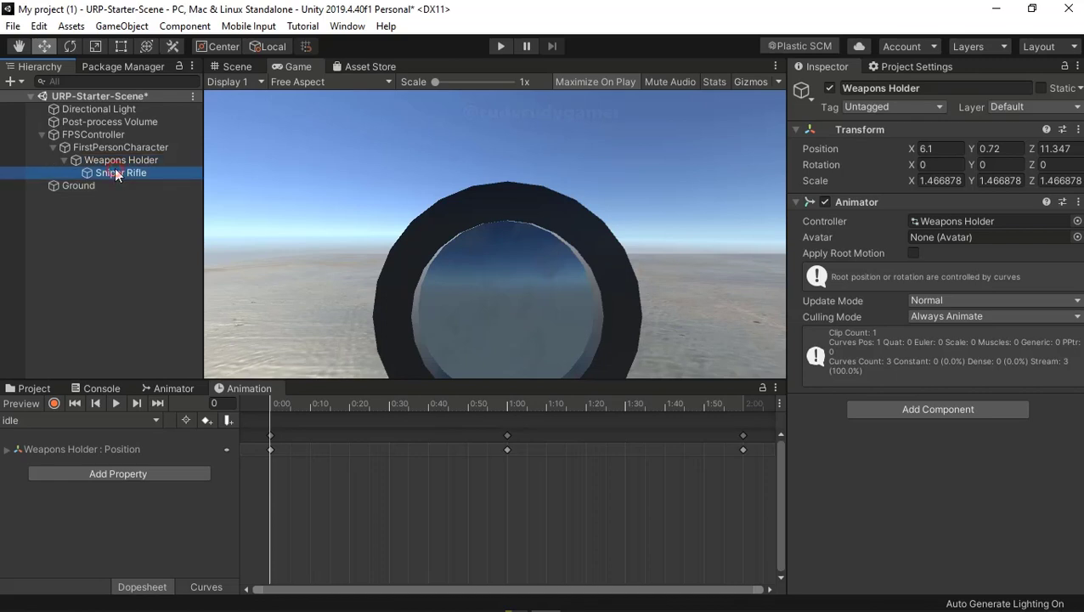
click(114, 162)
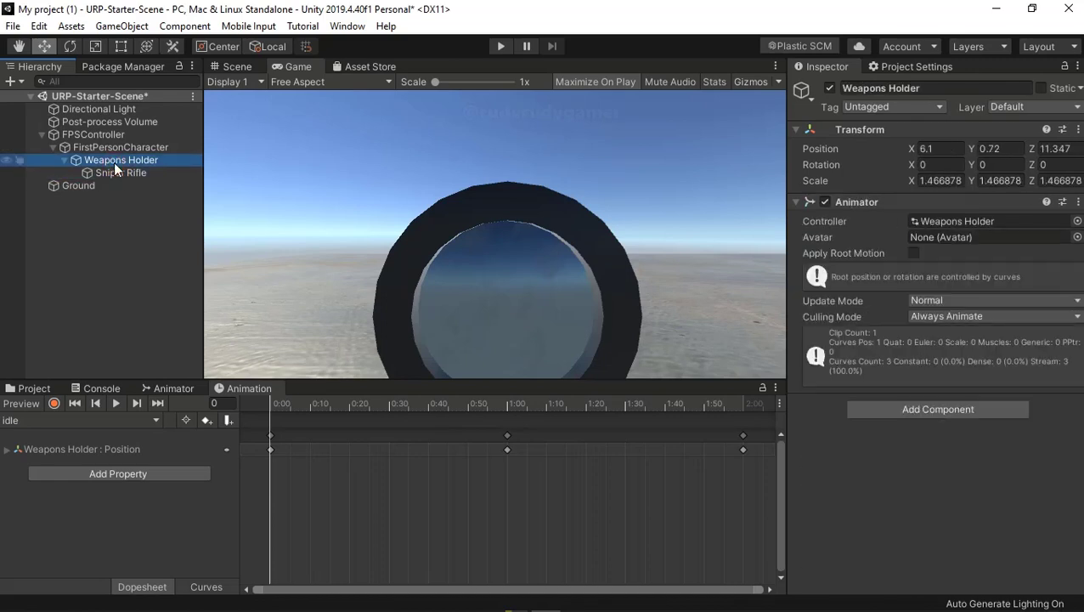
- Push the Weapons Holder forward and adjust its height to Y 0.731, Z 11.381, checking the scope
click(233, 67)
drag(503, 232, 501, 223)
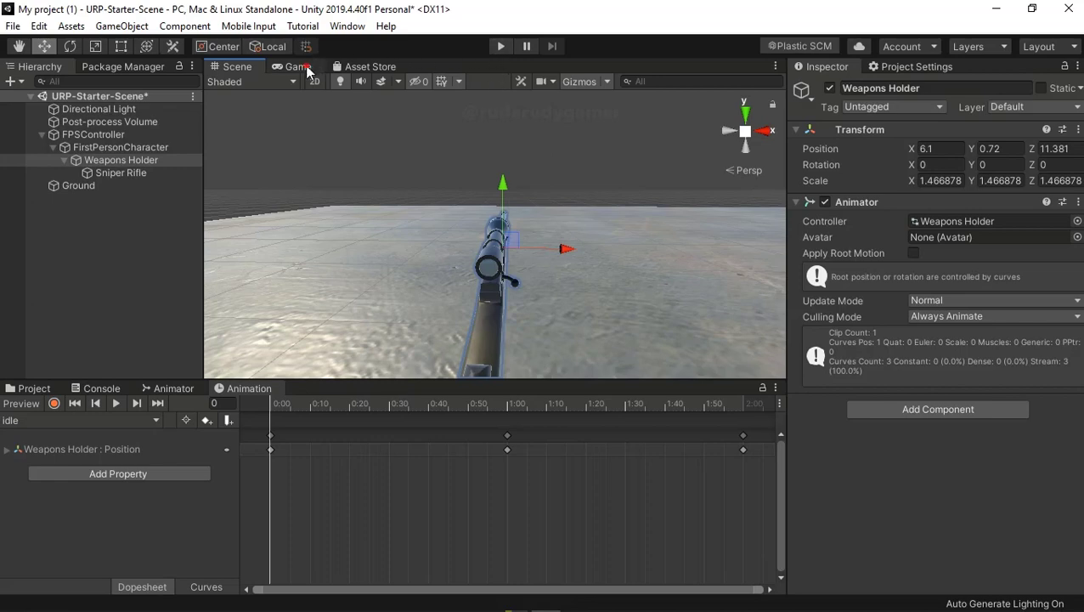
click(299, 67)
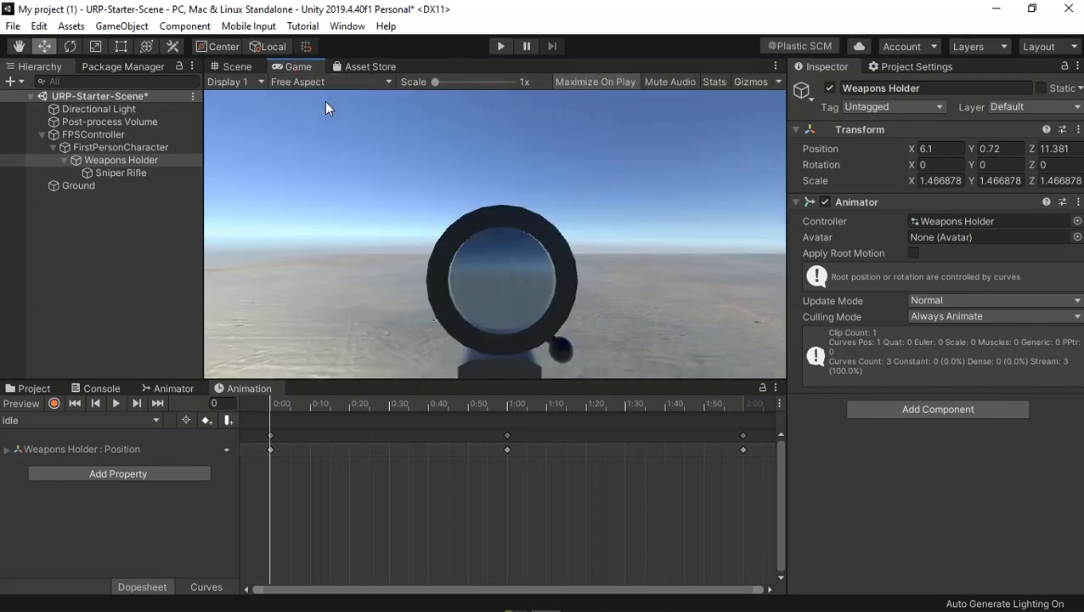
click(251, 67)
drag(509, 186, 501, 180)
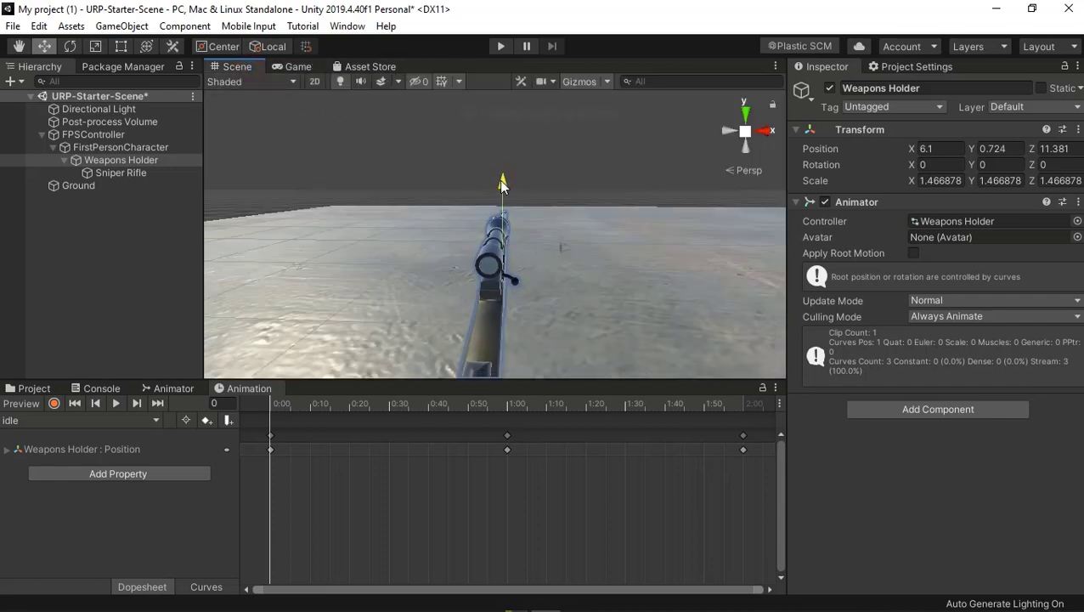
click(299, 66)
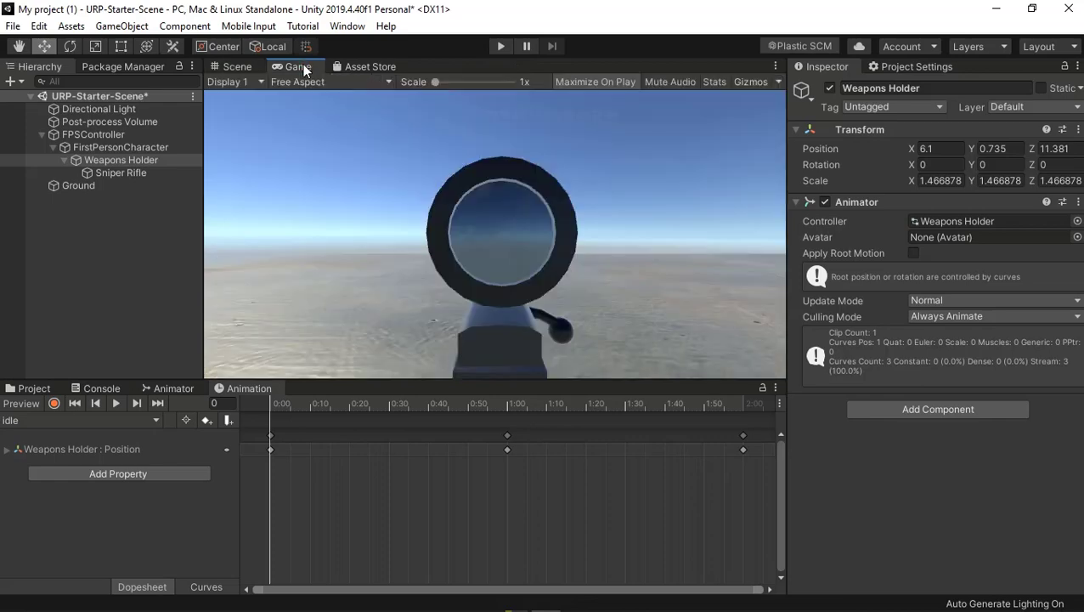
click(237, 66)
drag(505, 175, 499, 177)
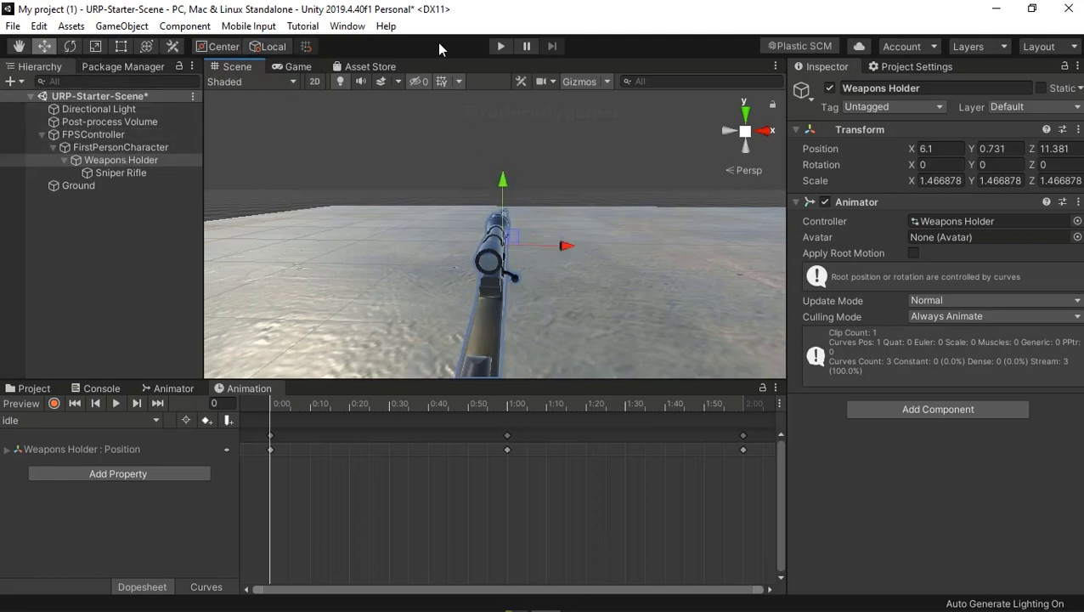
click(294, 66)
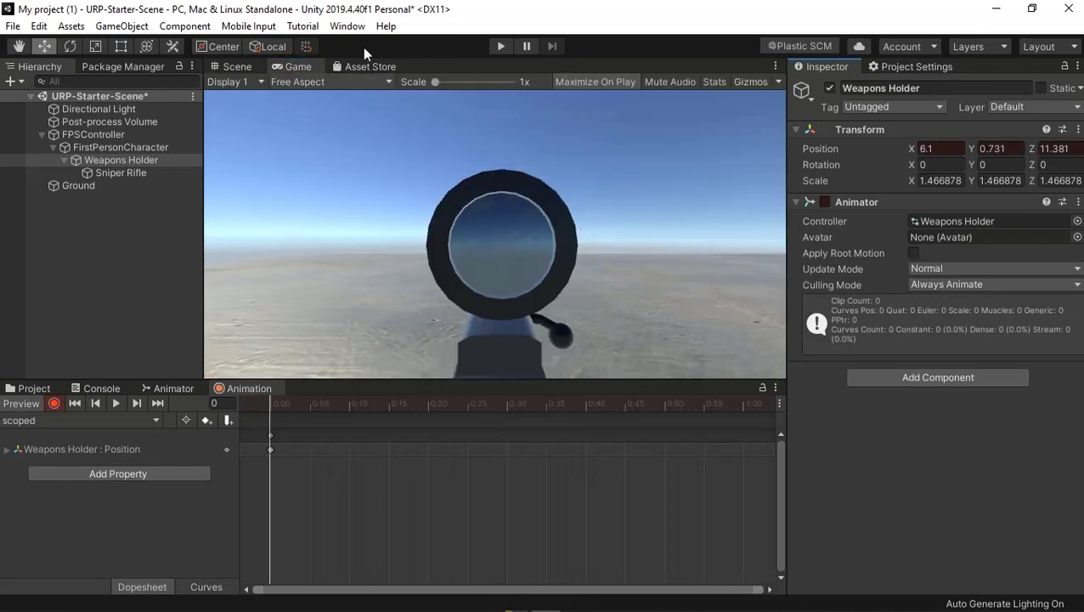
- Show the Weapons Holder's Animator graph with the idle state selected and enlarge the graph area
click(179, 386)
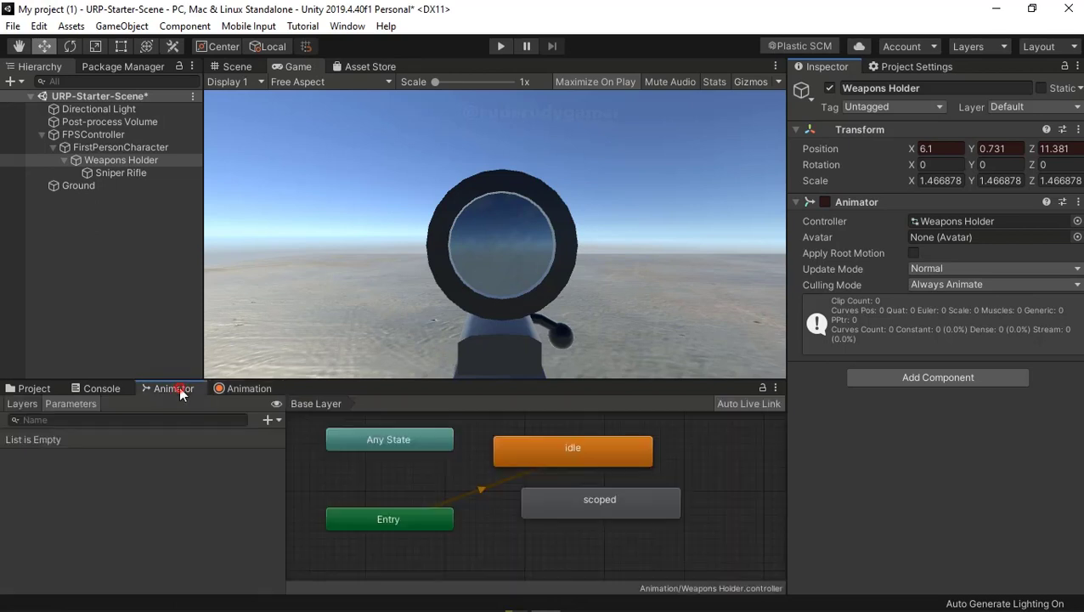
click(603, 455)
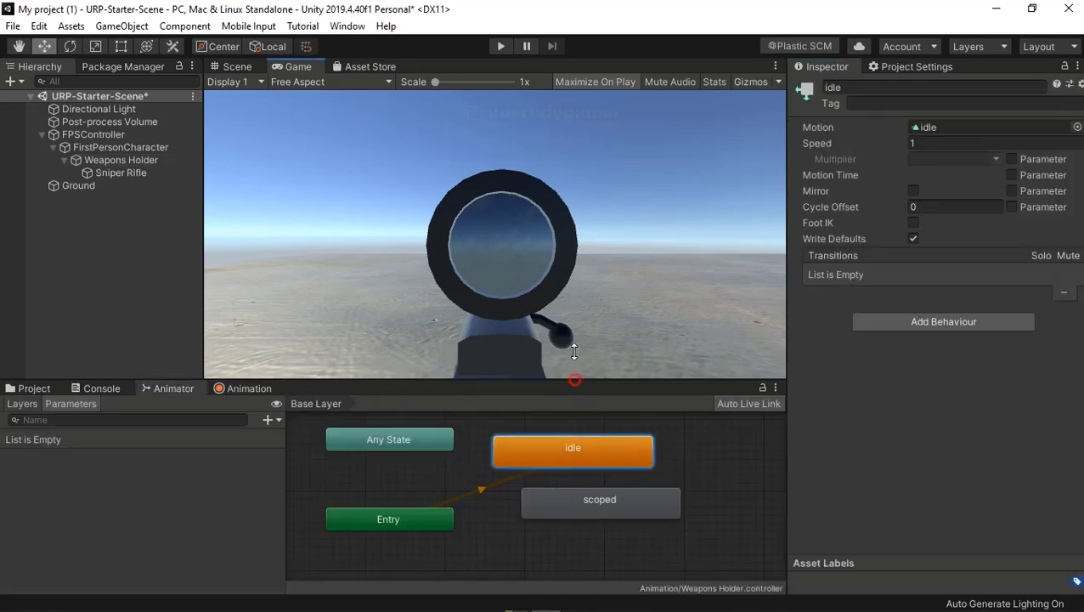
drag(575, 384, 583, 316)
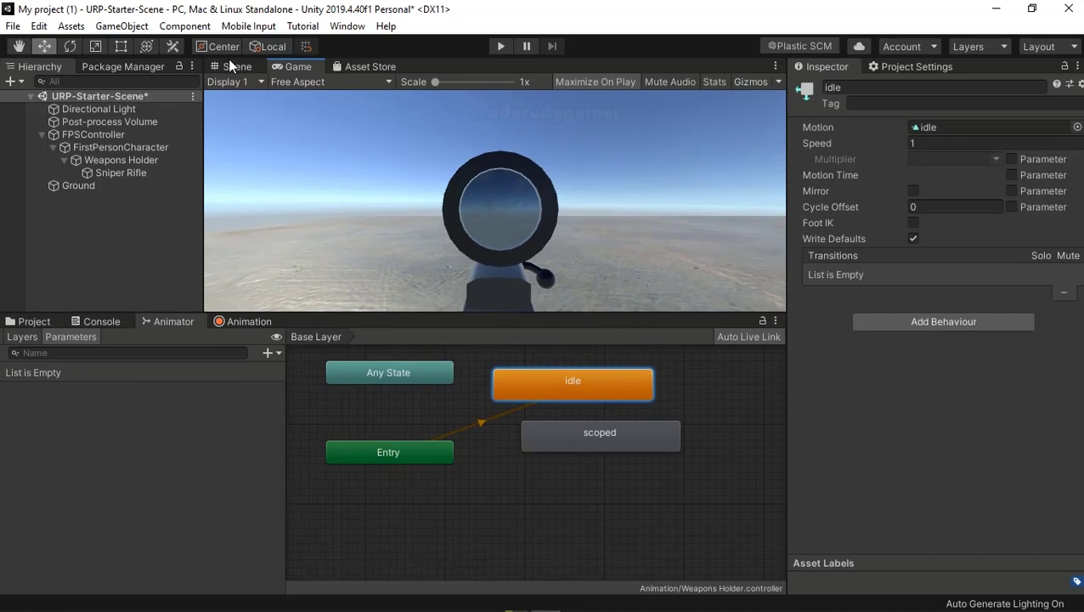
- Orbit and fly the Scene view around to look down the rifle from behind
click(233, 67)
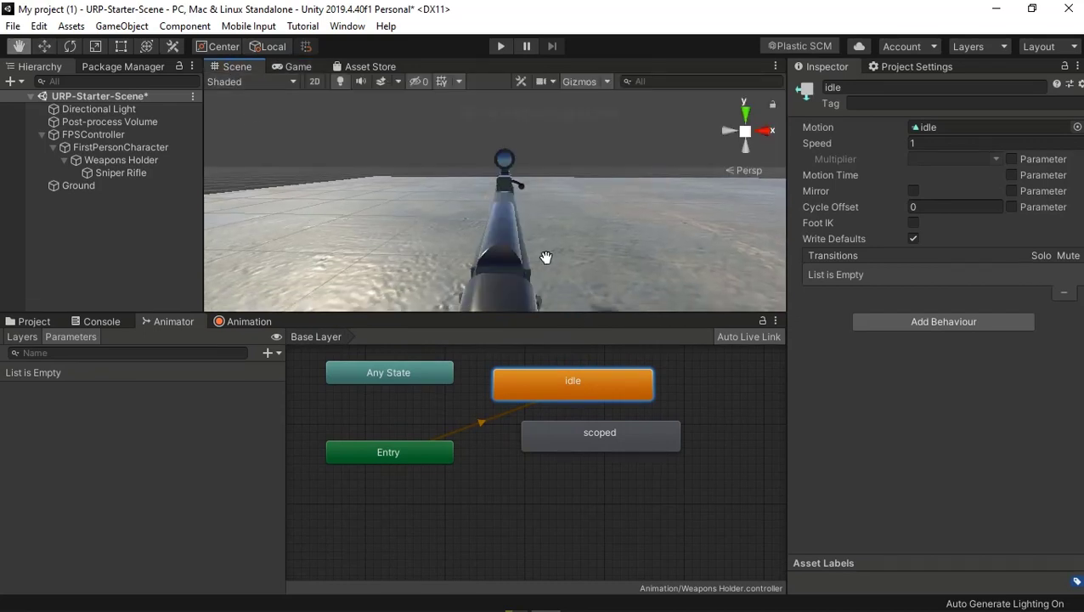
middle_drag(545, 266, 527, 166)
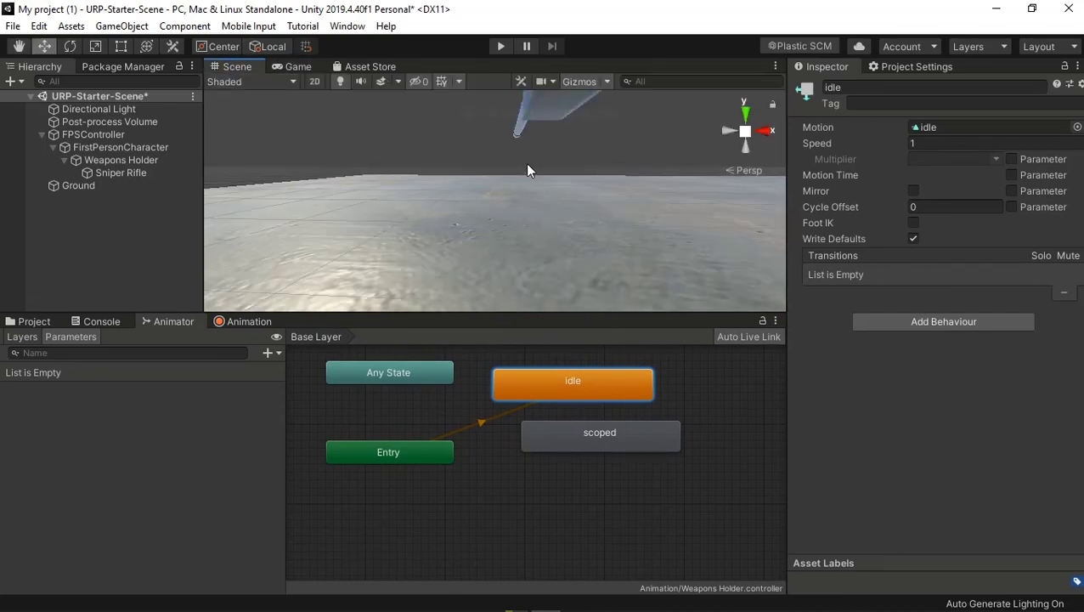
mouse_move(525, 162)
alt+mouse_down()
mouse_move(499, 231)
mouse_move(503, 174)
alt+mouse_up()
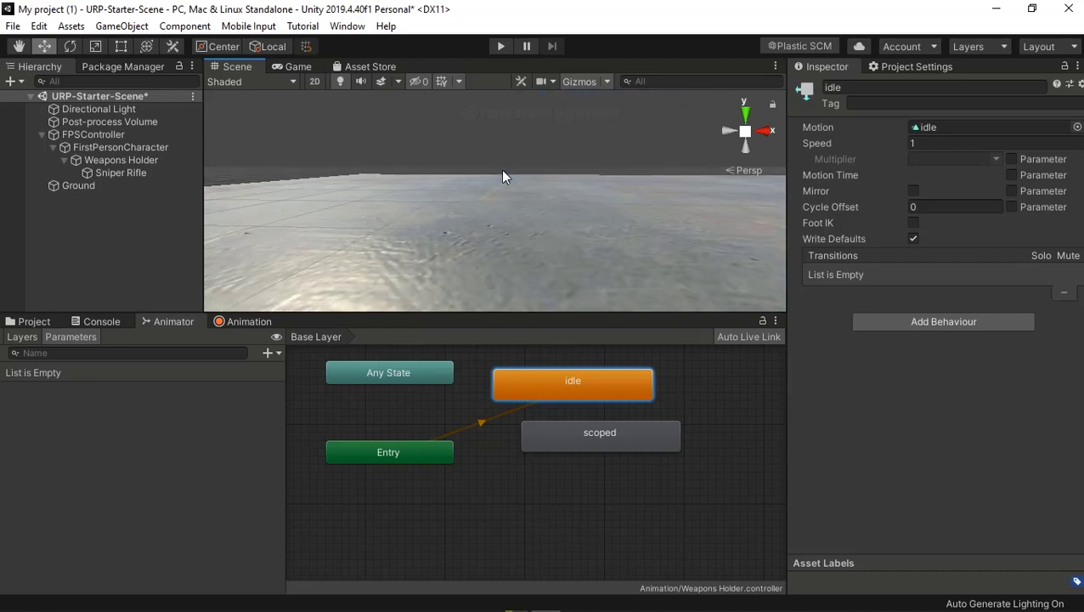
key(Up)
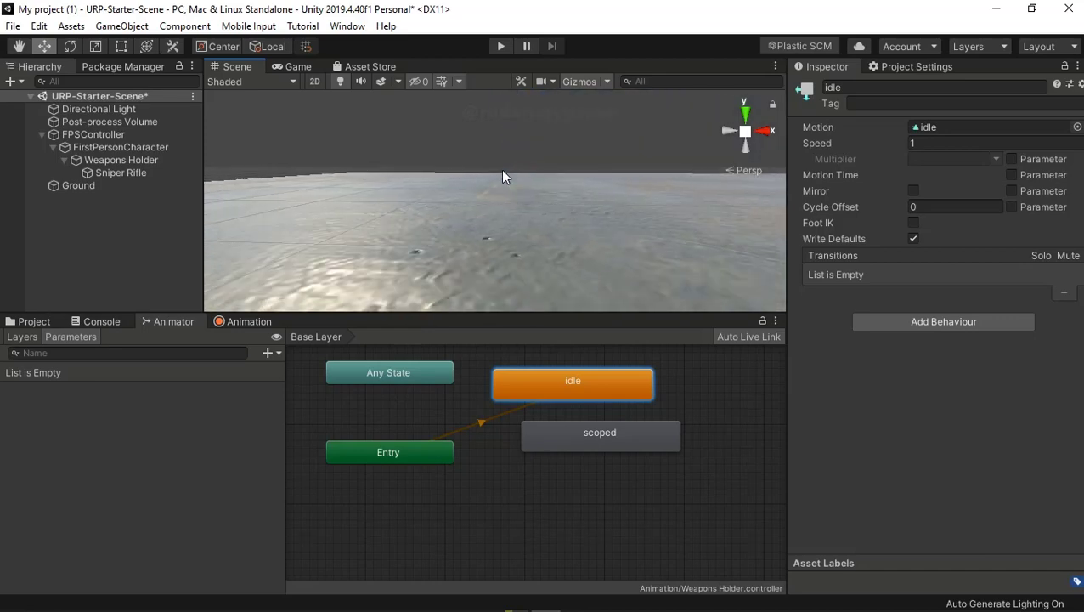
right_drag(502, 174, 502, 179)
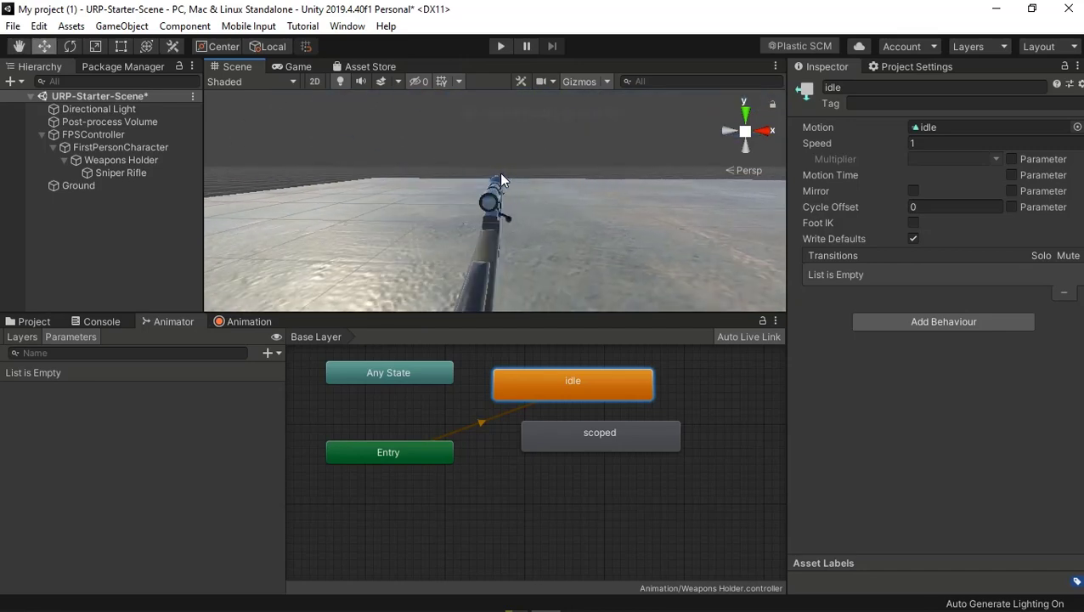
mouse_move(501, 178)
right_down()
mouse_move(499, 164)
mouse_move(599, 178)
right_up()
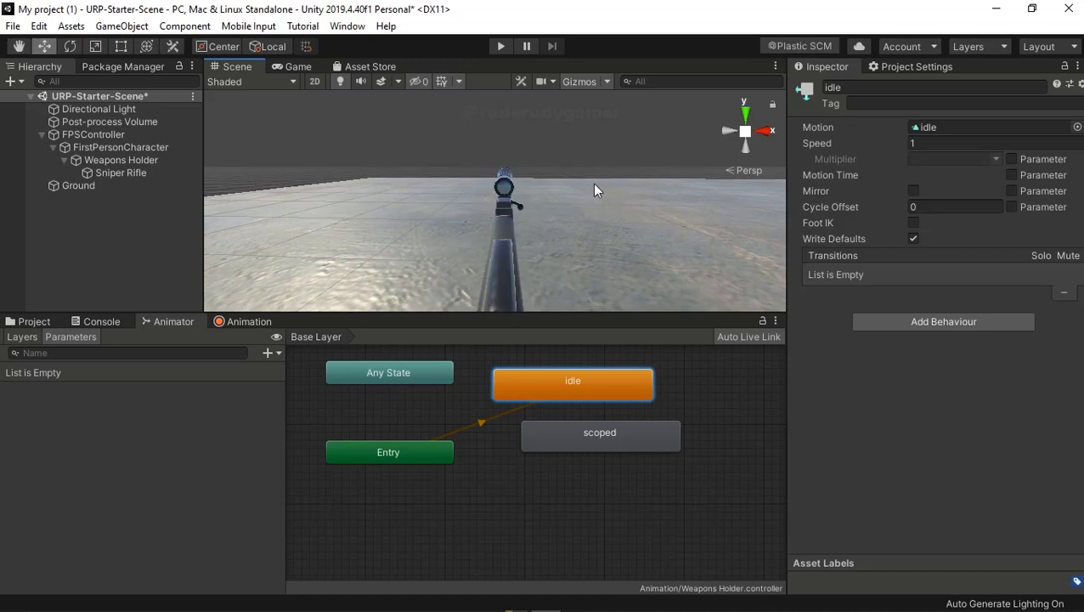
- Position the scoped state directly below the idle state in the Animator
right_click(578, 387)
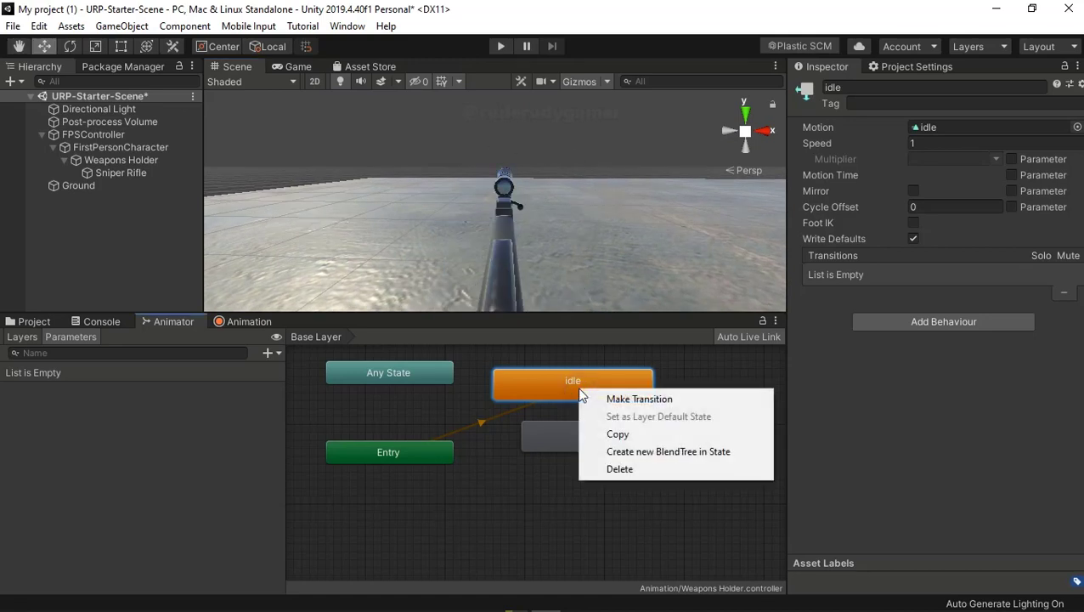
click(564, 499)
drag(596, 438, 598, 480)
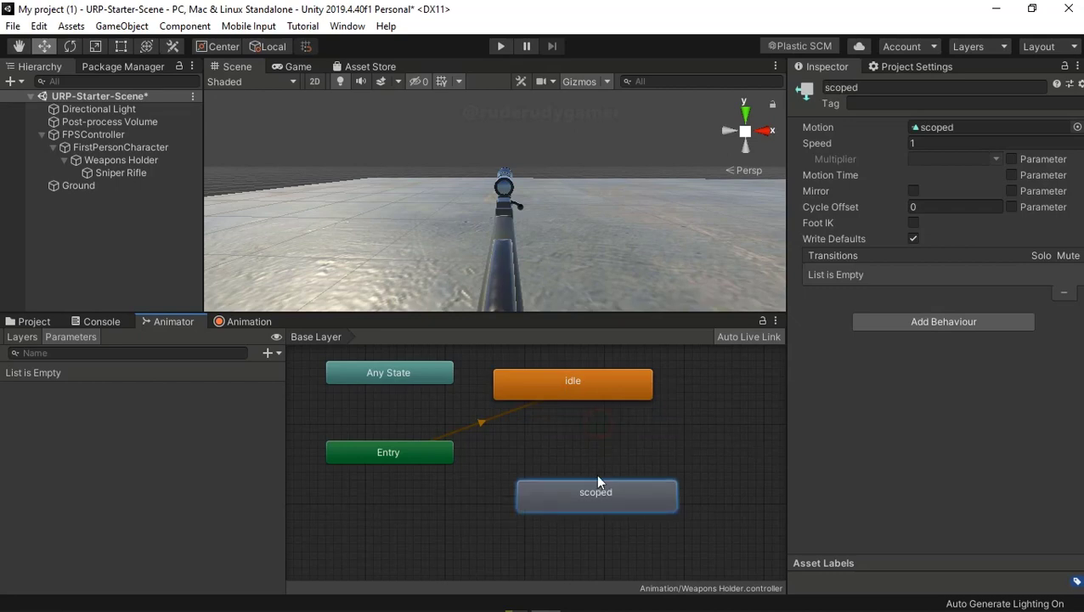
mouse_move(576, 398)
mouse_down()
mouse_move(606, 395)
mouse_move(601, 387)
mouse_up()
- Create a transition from idle to scoped, then start Play mode
right_click(598, 385)
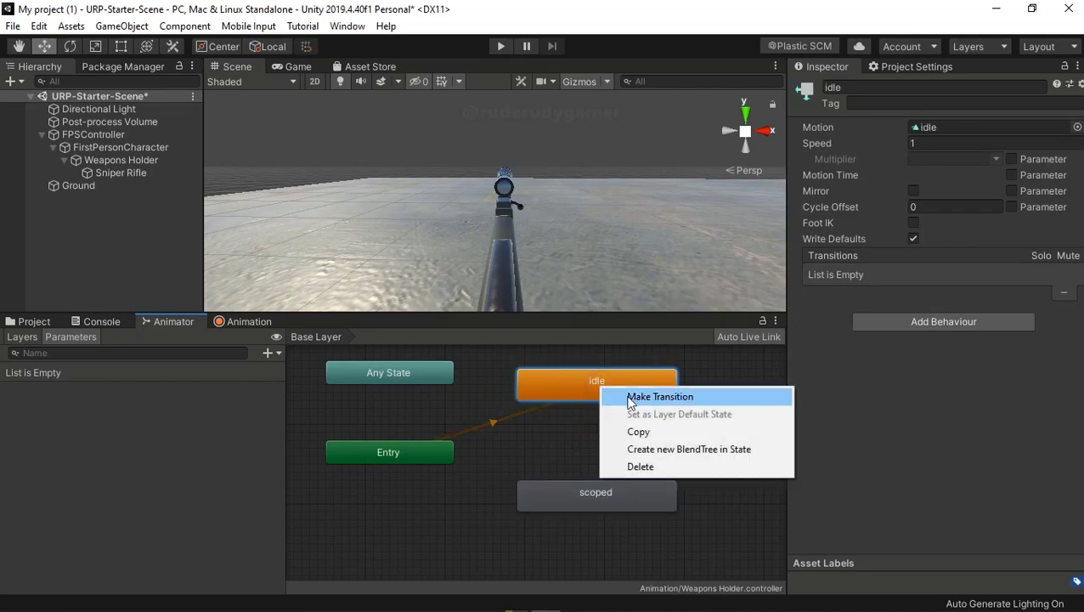
click(631, 397)
click(629, 396)
click(592, 492)
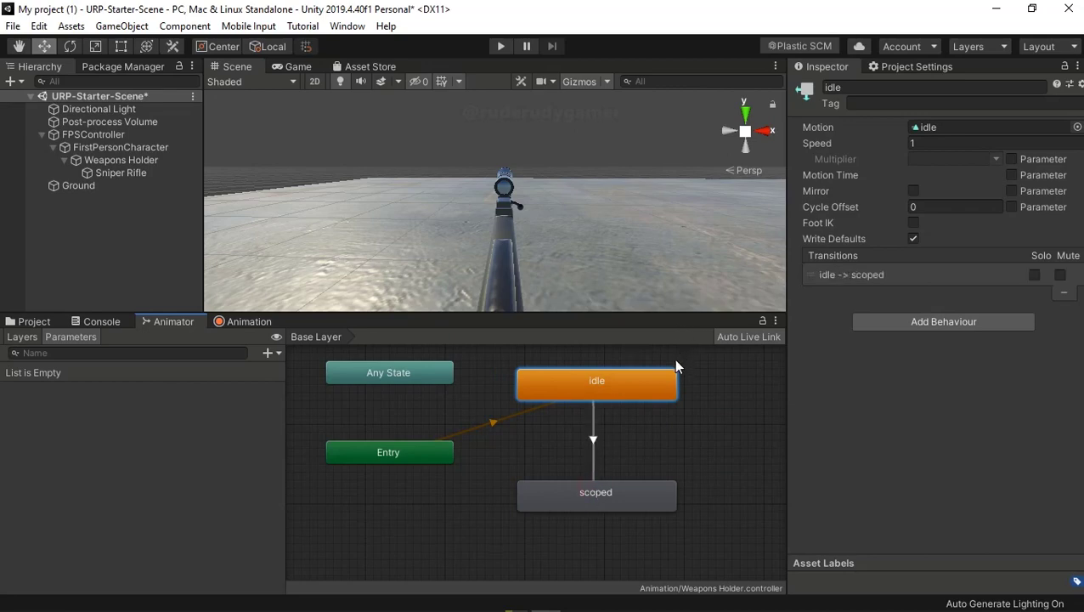
click(499, 47)
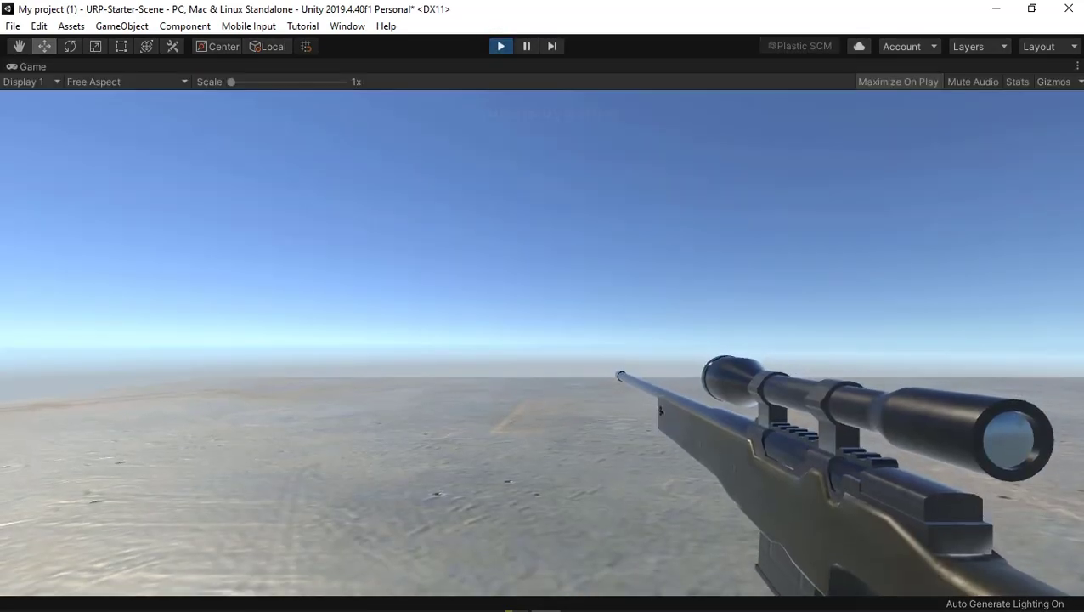
- Test aiming down the rifle scope in Play mode twice, stopping the game after each run
right_click(660, 410)
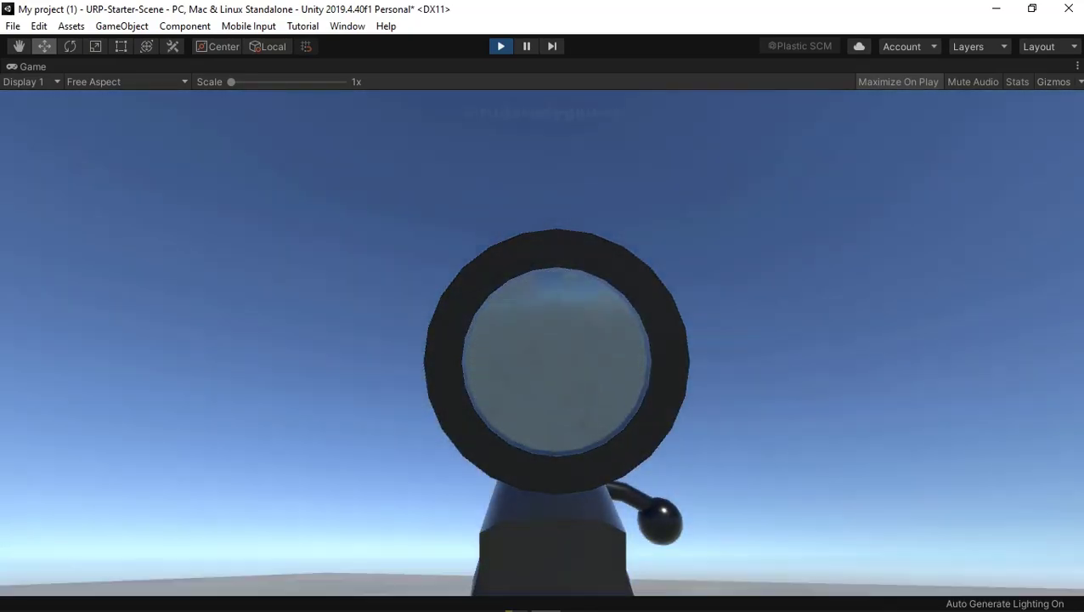
key(Escape)
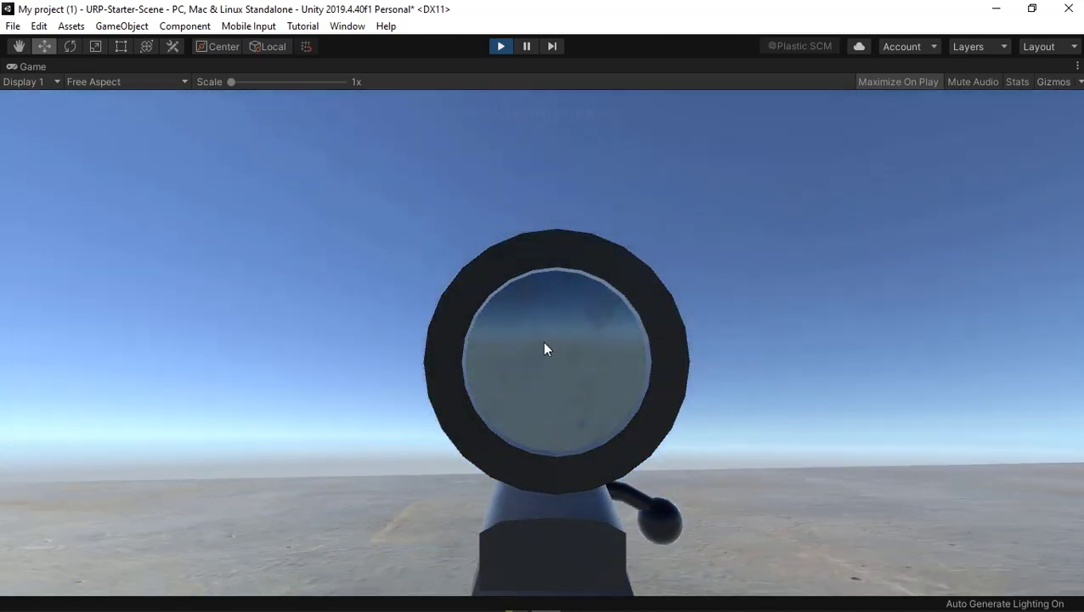
click(497, 46)
click(606, 376)
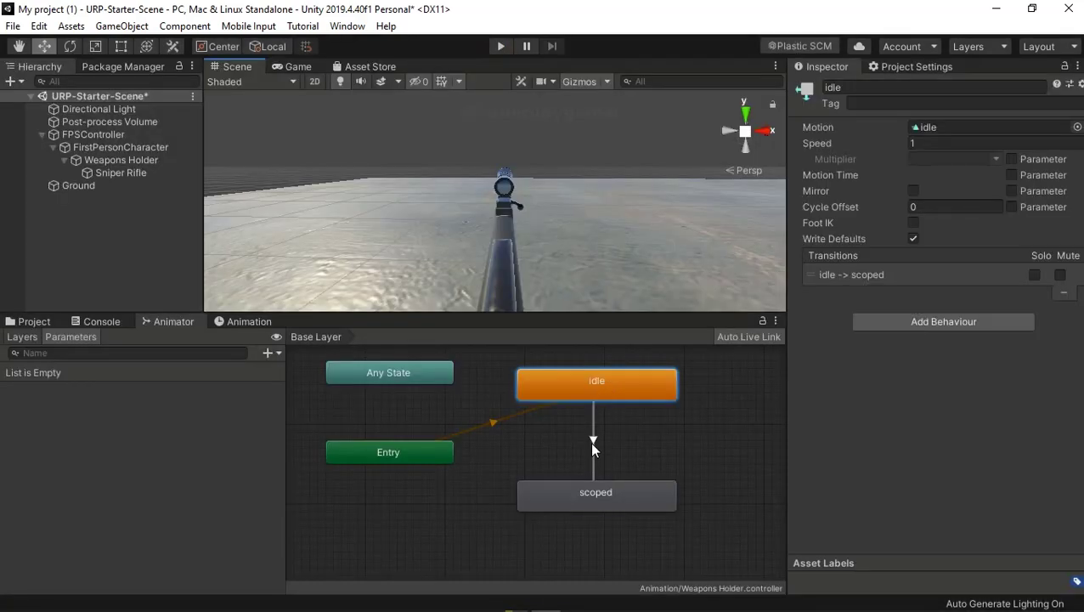
click(501, 47)
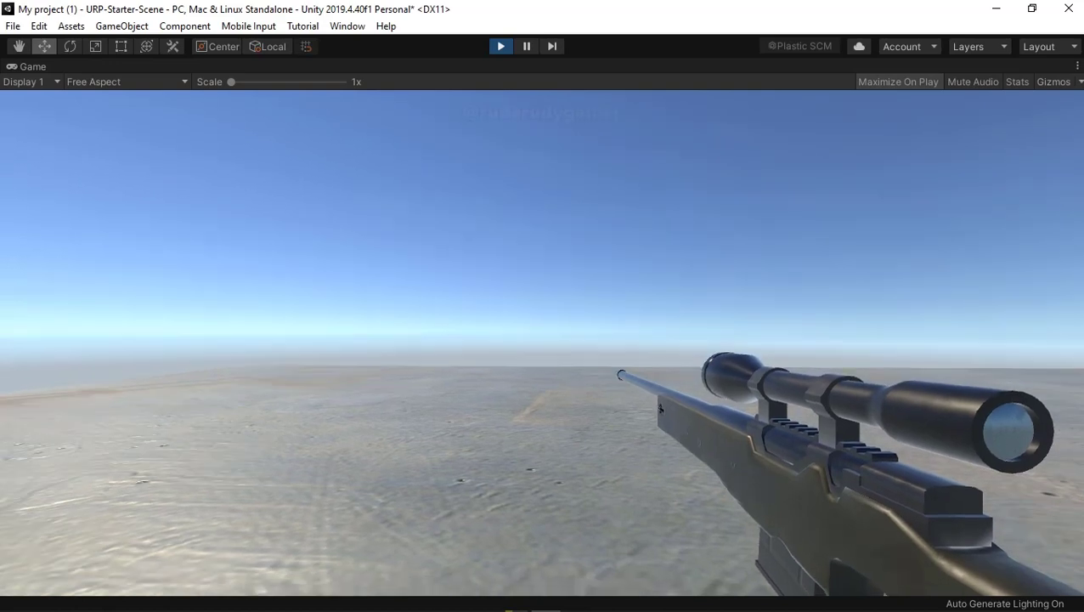
right_click(659, 411)
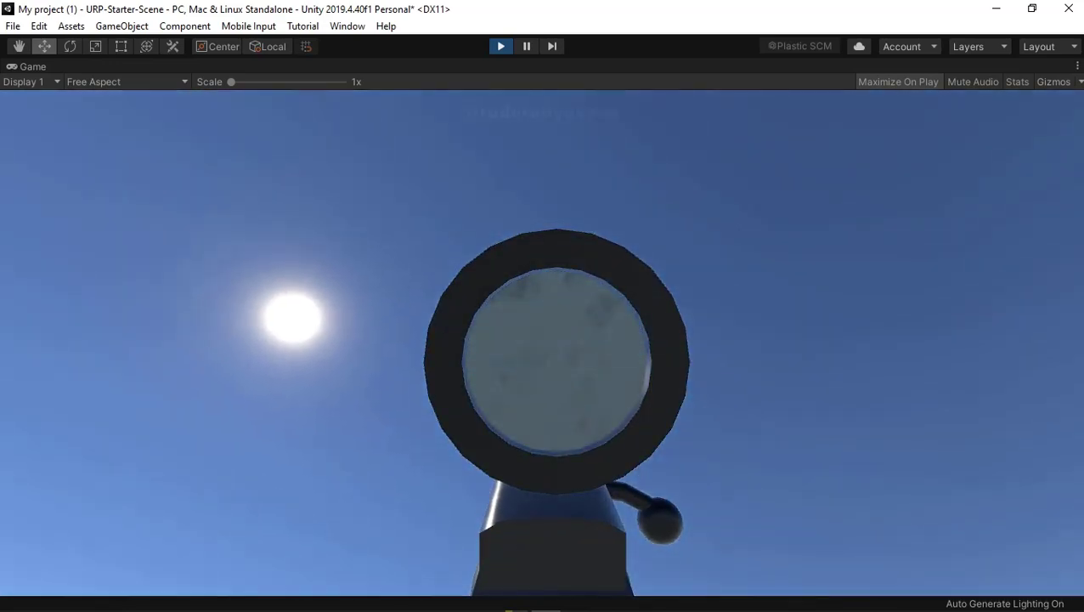
key(Escape)
click(497, 51)
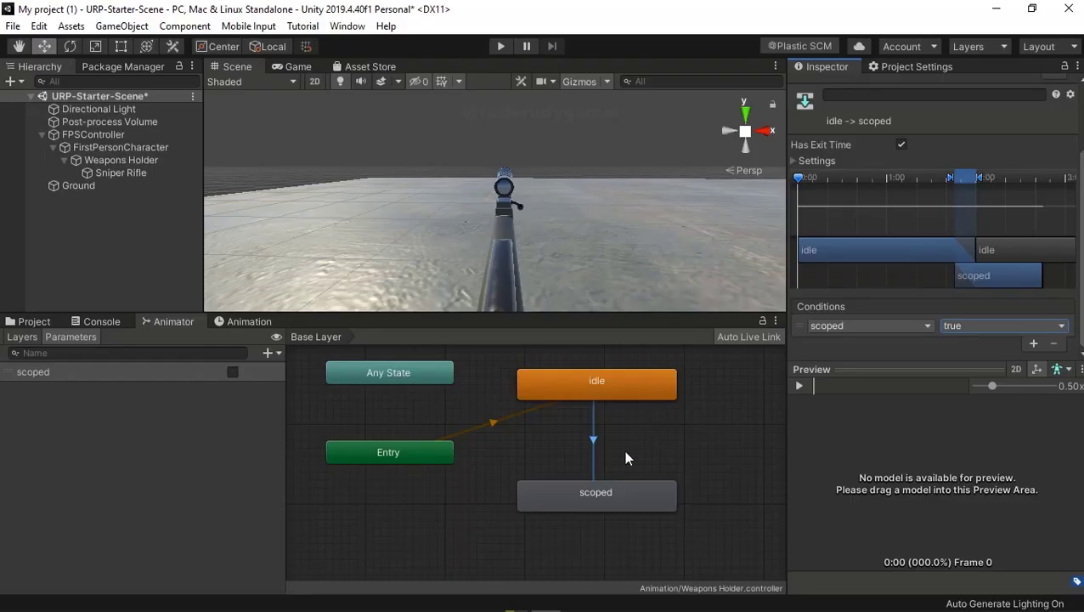
- Create a transition from scoped back to idle and select it
click(621, 502)
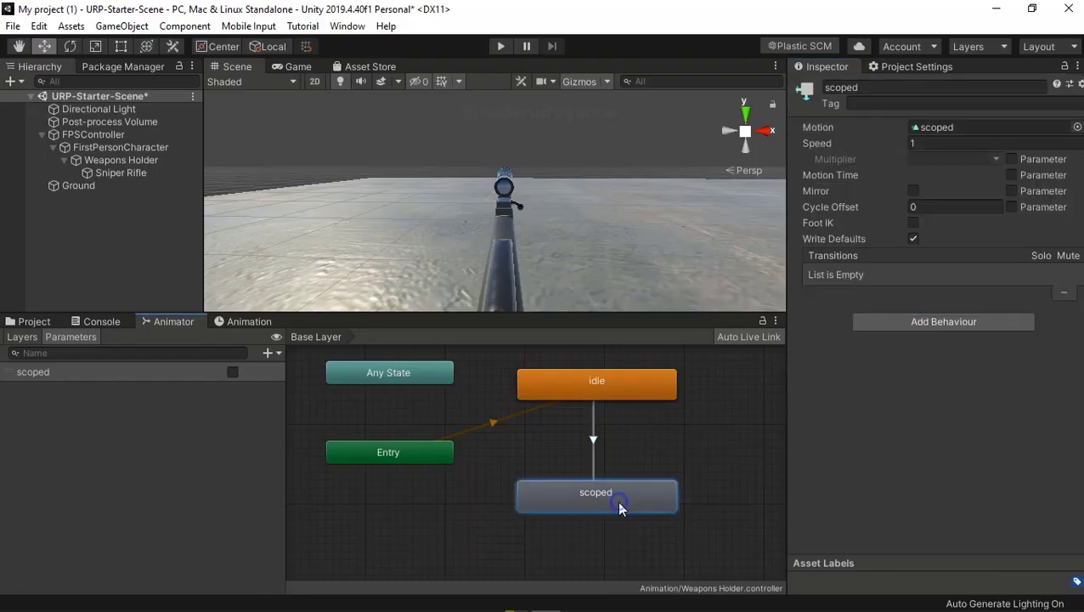
right_click(621, 502)
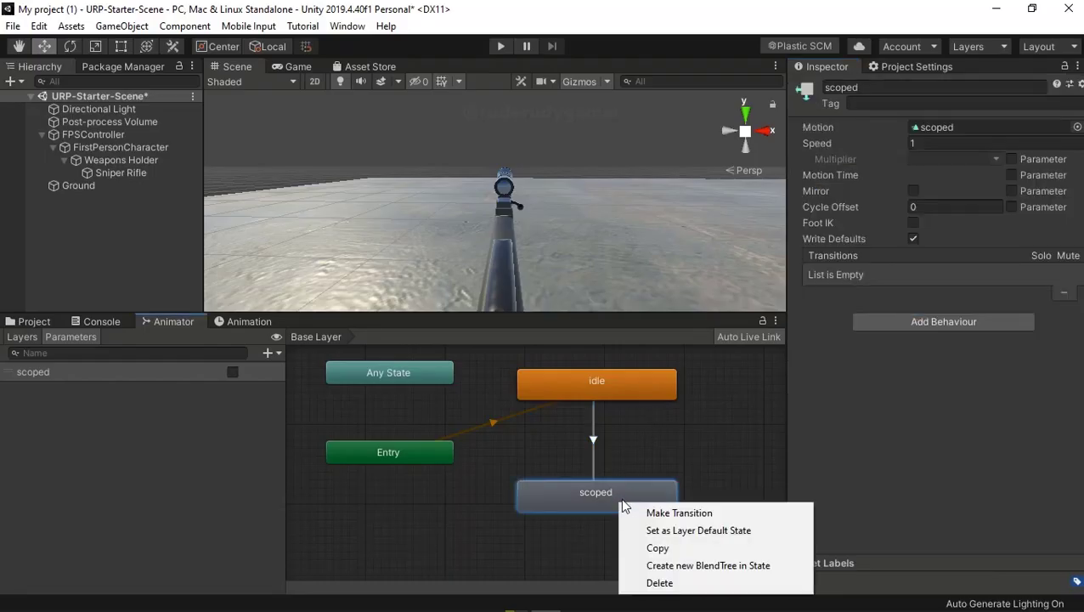
click(672, 513)
click(608, 395)
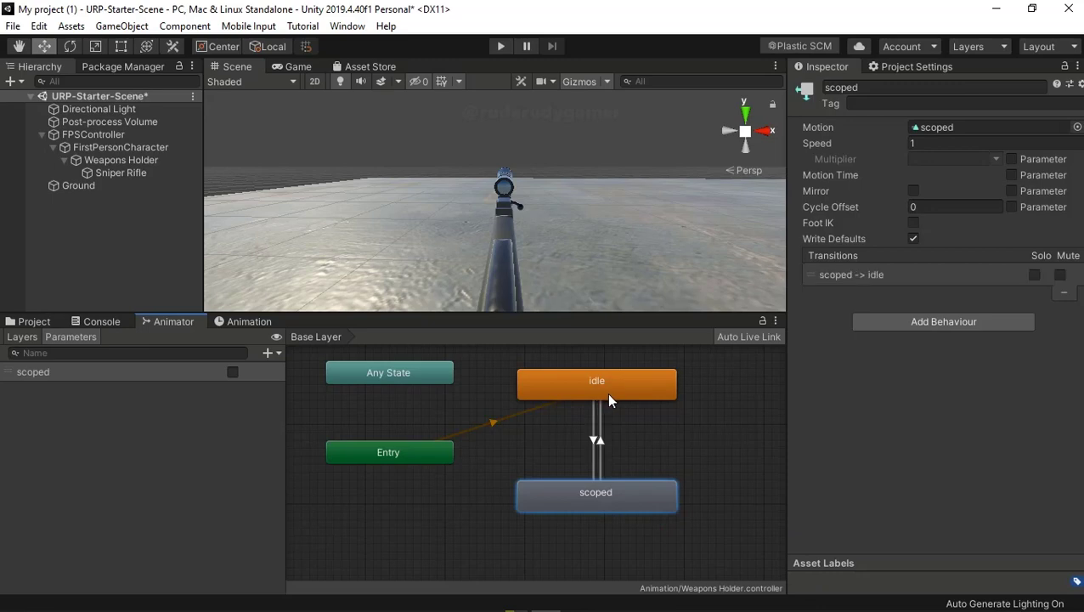
click(600, 438)
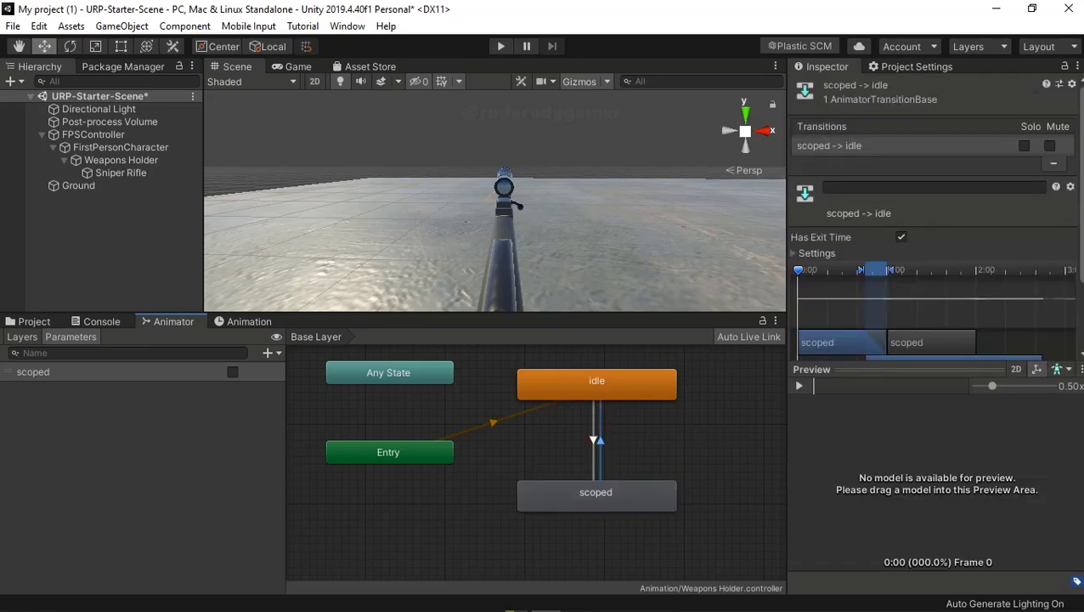
- Add a condition requiring the scoped parameter to be false on that transition
scroll(934, 221, down, 3)
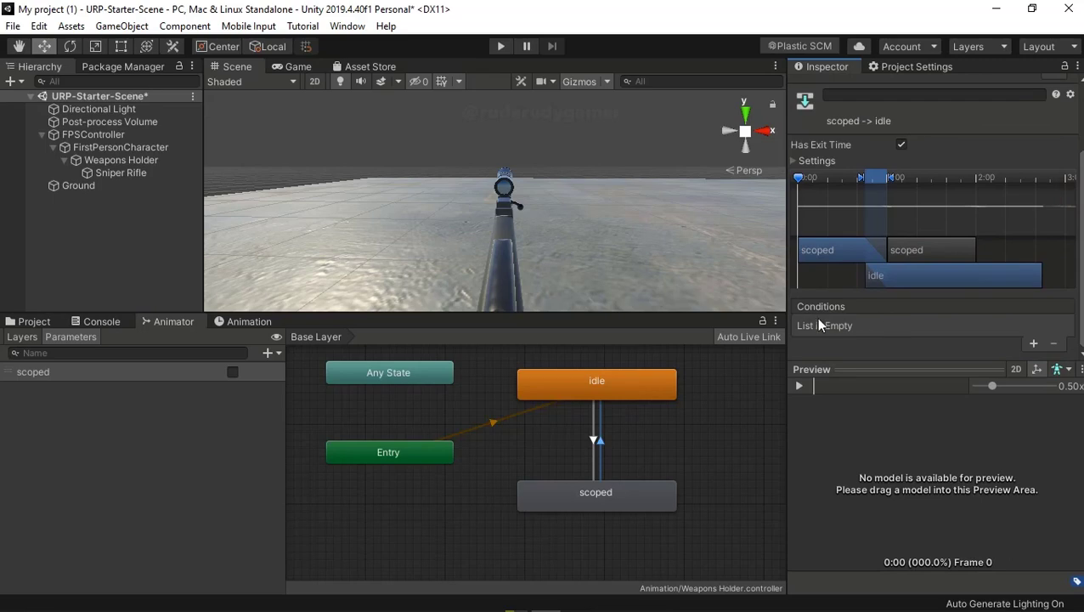
click(1031, 343)
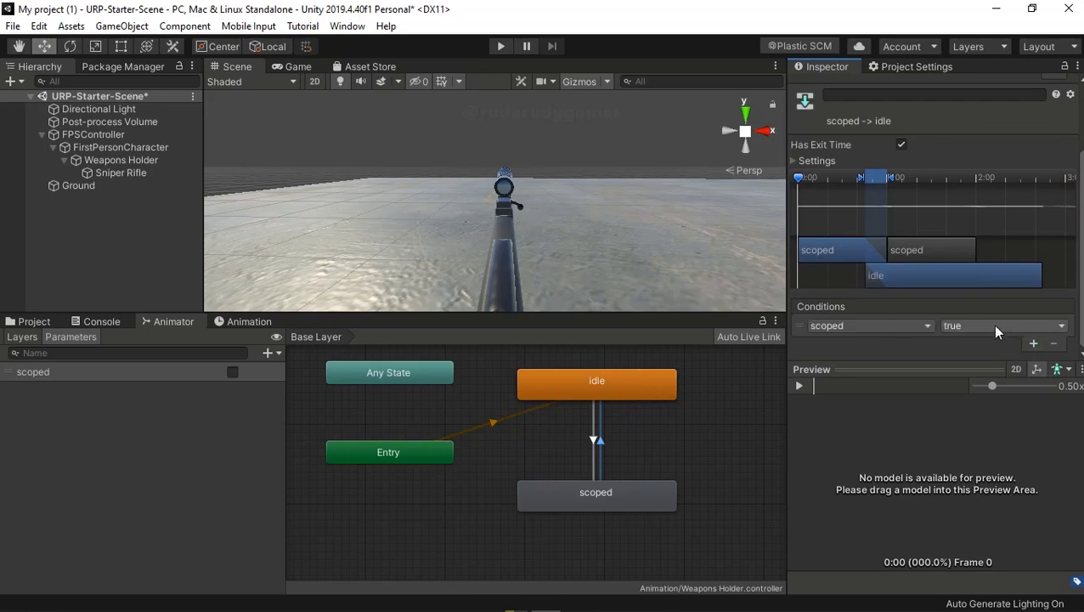
click(926, 327)
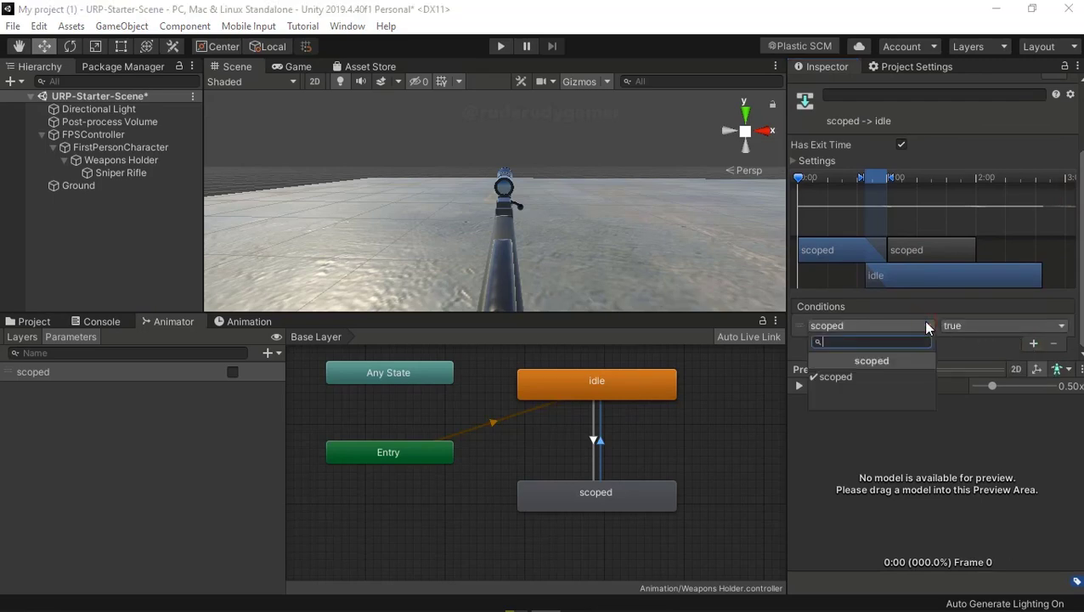
click(951, 326)
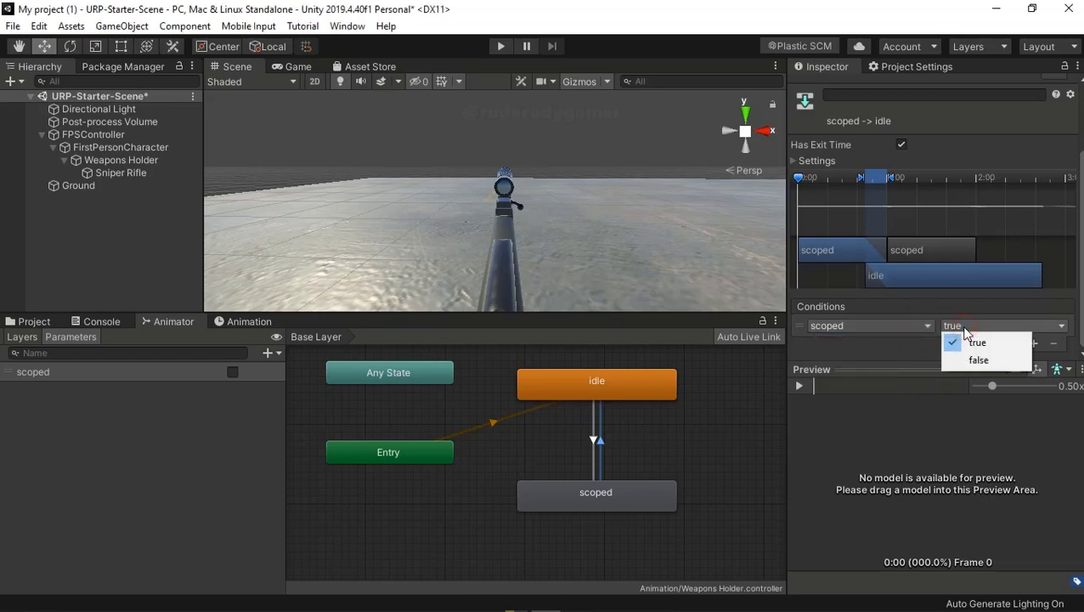
click(977, 358)
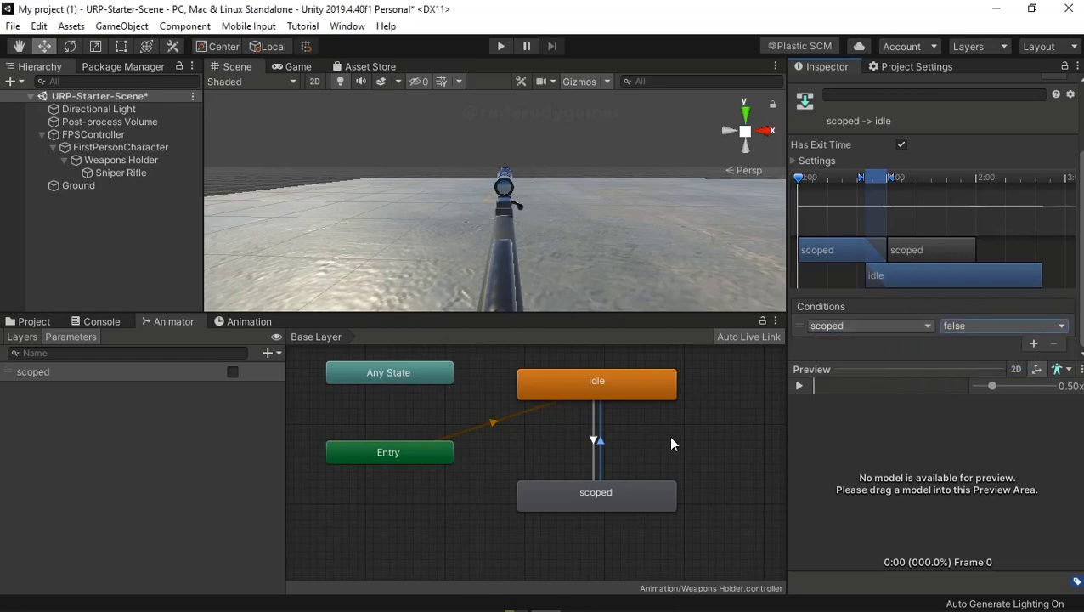
- Turn off Has Exit Time on the idle-to-scoped transition and expand its timing settings
click(590, 382)
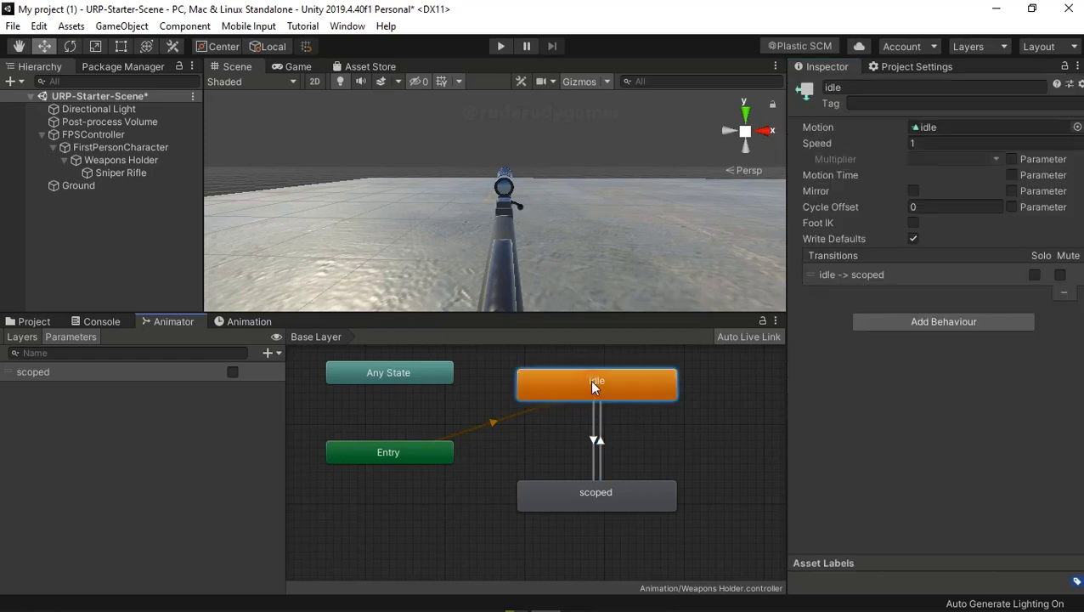
click(593, 442)
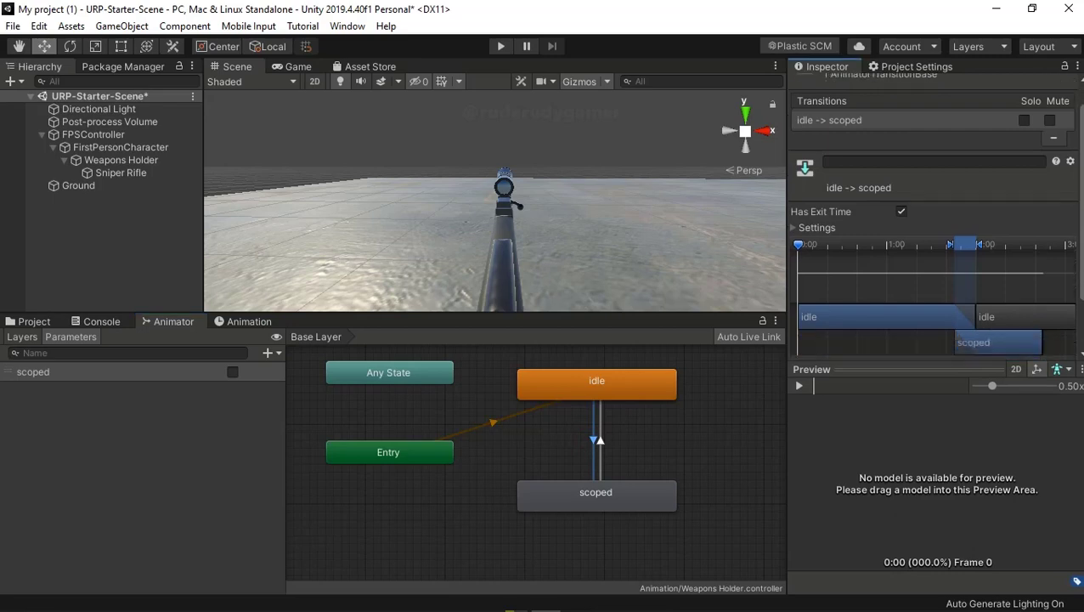
scroll(878, 310, down, 5)
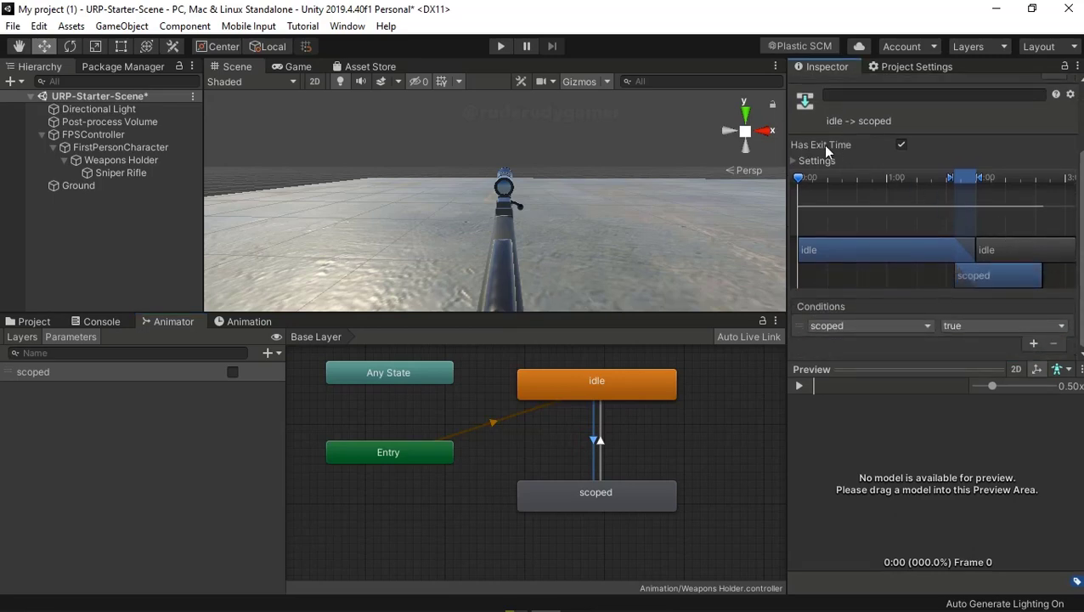
click(902, 147)
click(823, 161)
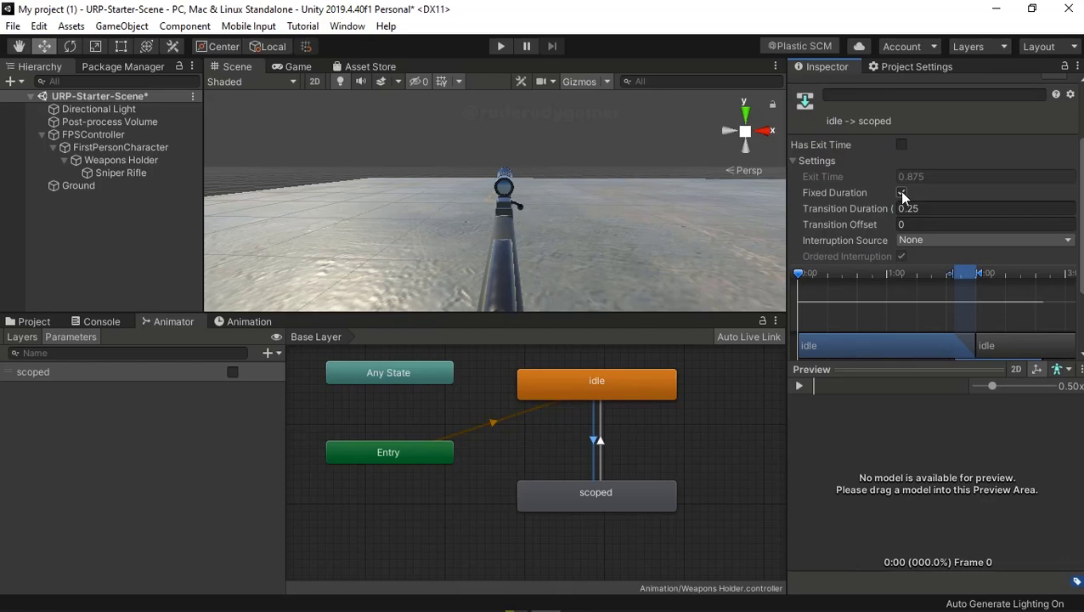
click(901, 193)
click(901, 193)
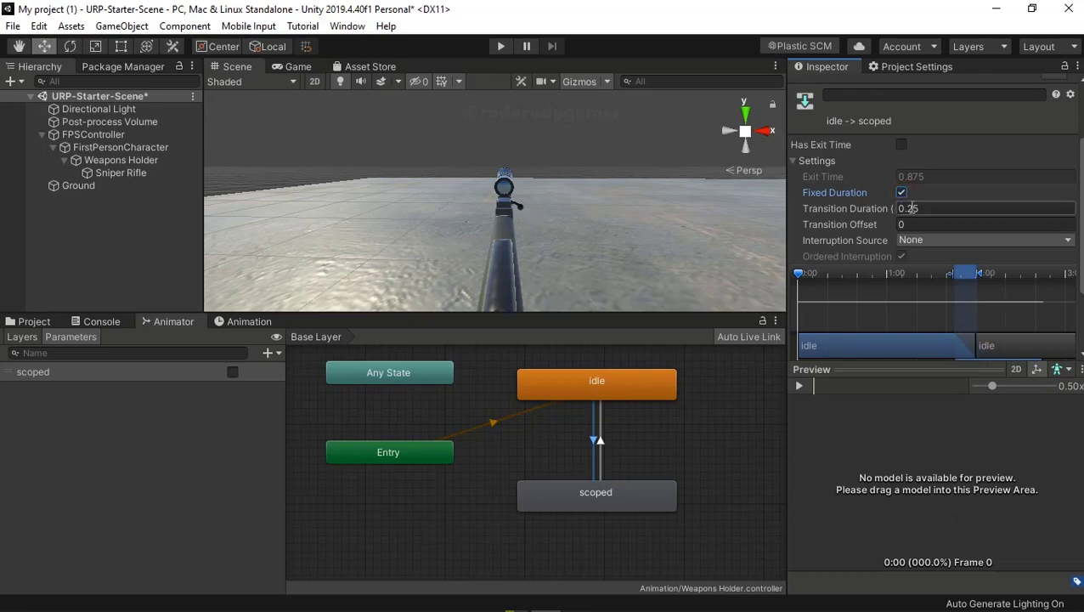
- Set the idle-to-scoped Transition Duration to 0.15 and review its scoped condition
click(909, 208)
key(BackSpace)
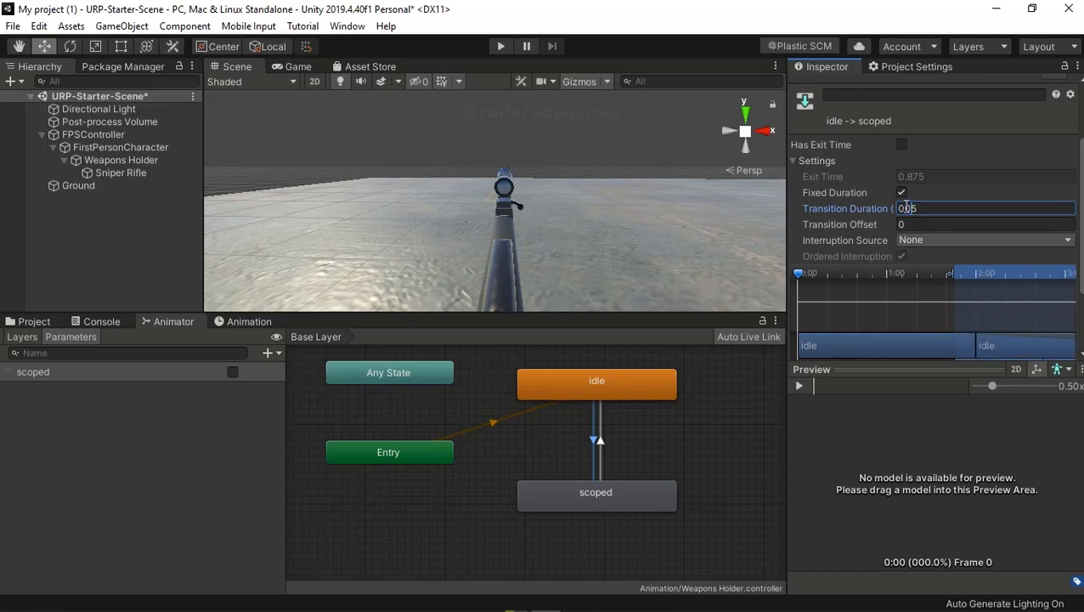
text(0)
click(993, 192)
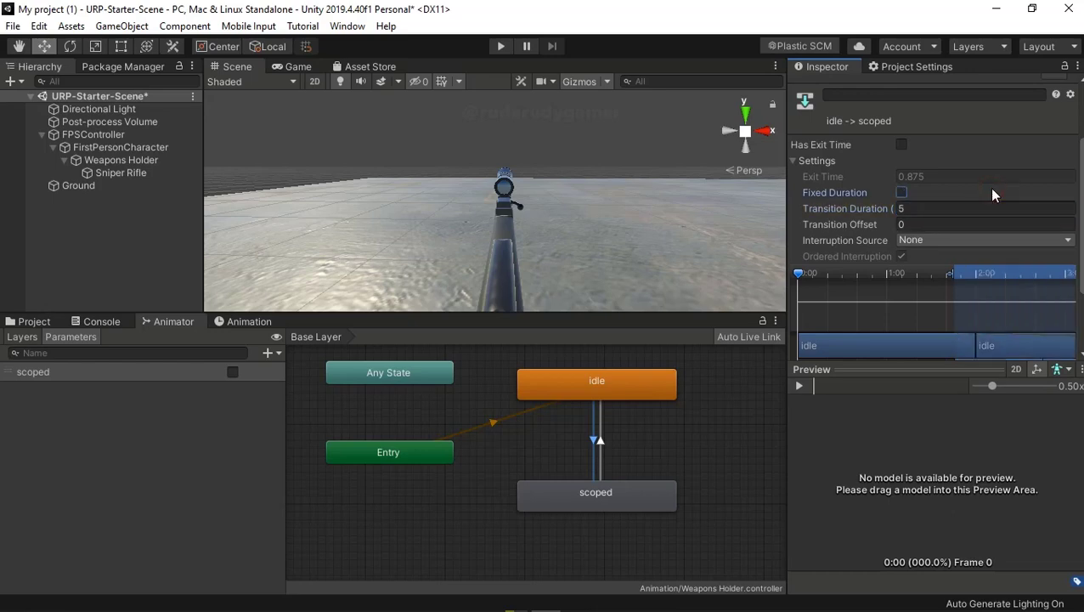
click(942, 208)
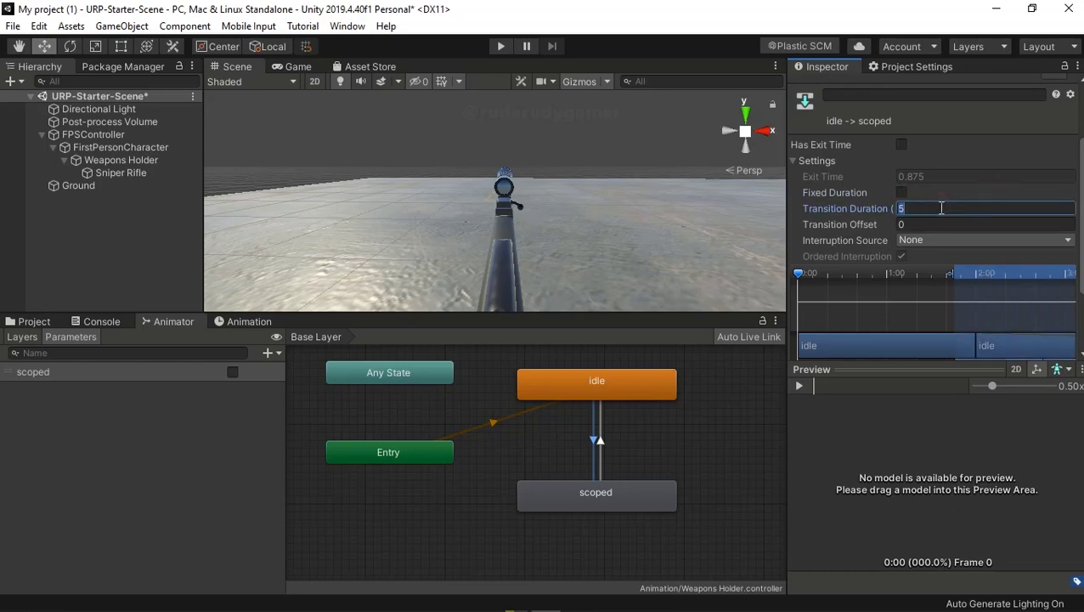
text(0.)
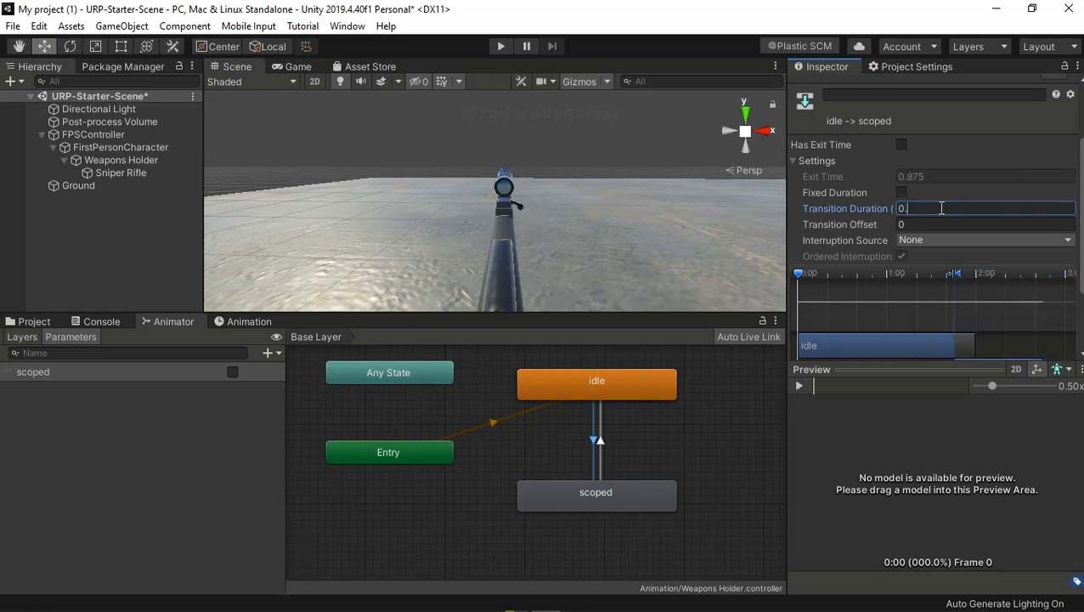
text(1)
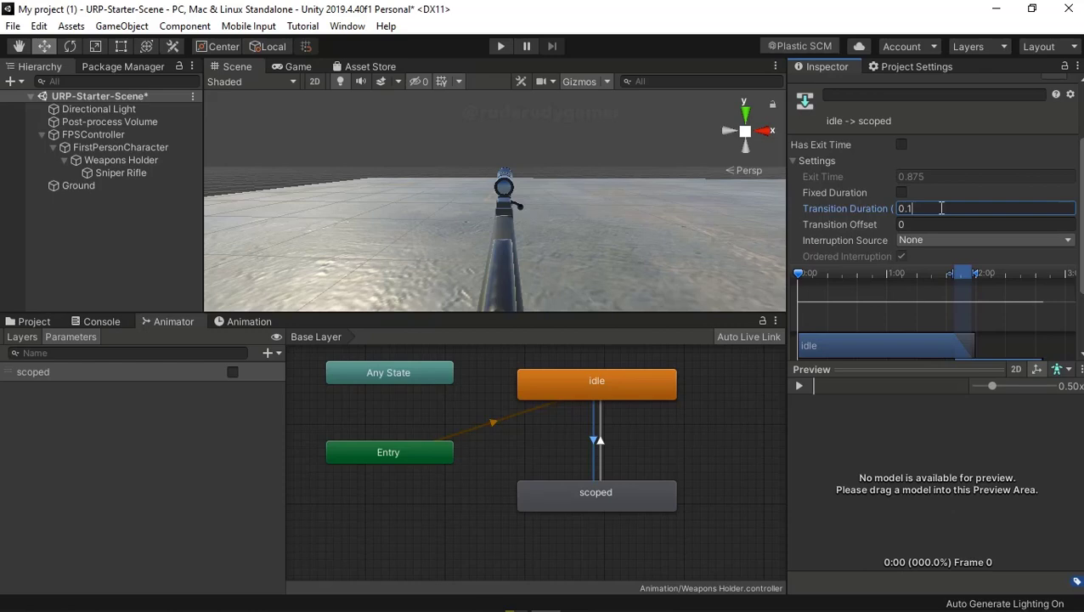
text(5)
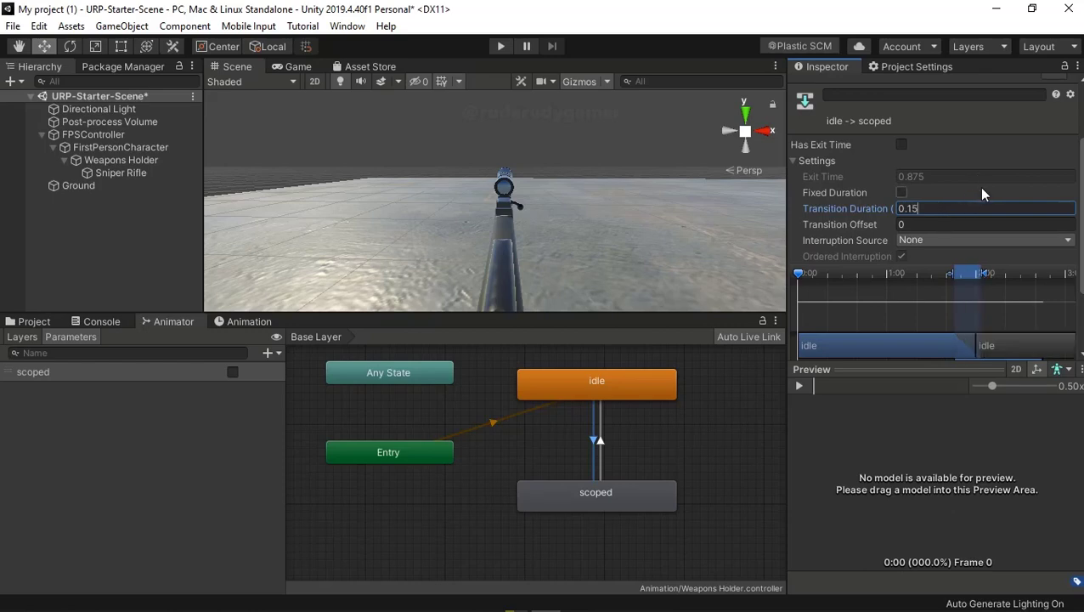
click(981, 162)
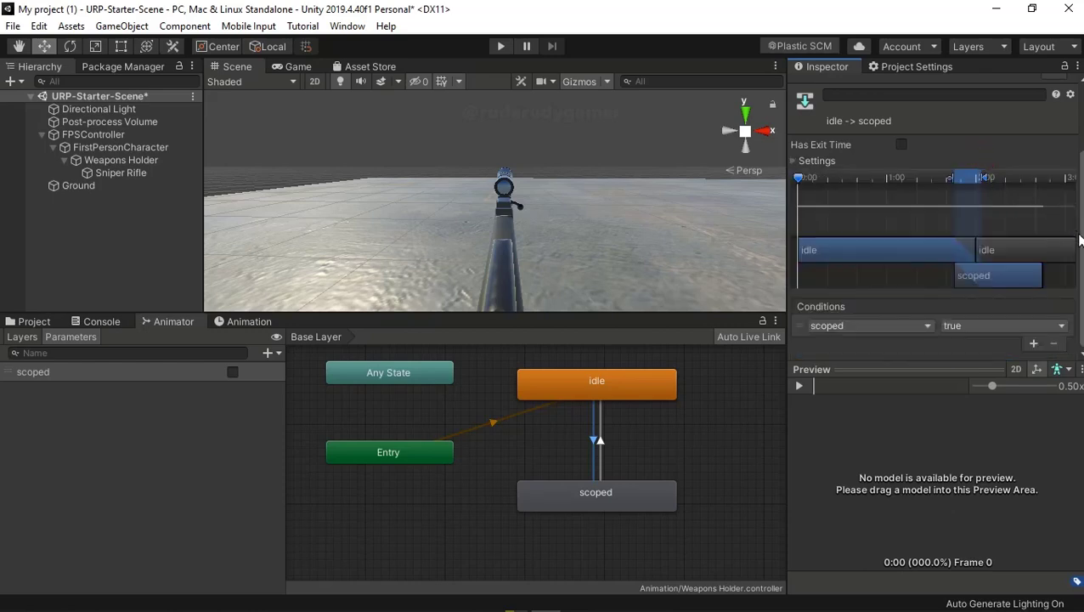
scroll(1079, 240, up, 1)
scroll(1080, 262, down, 1)
click(821, 163)
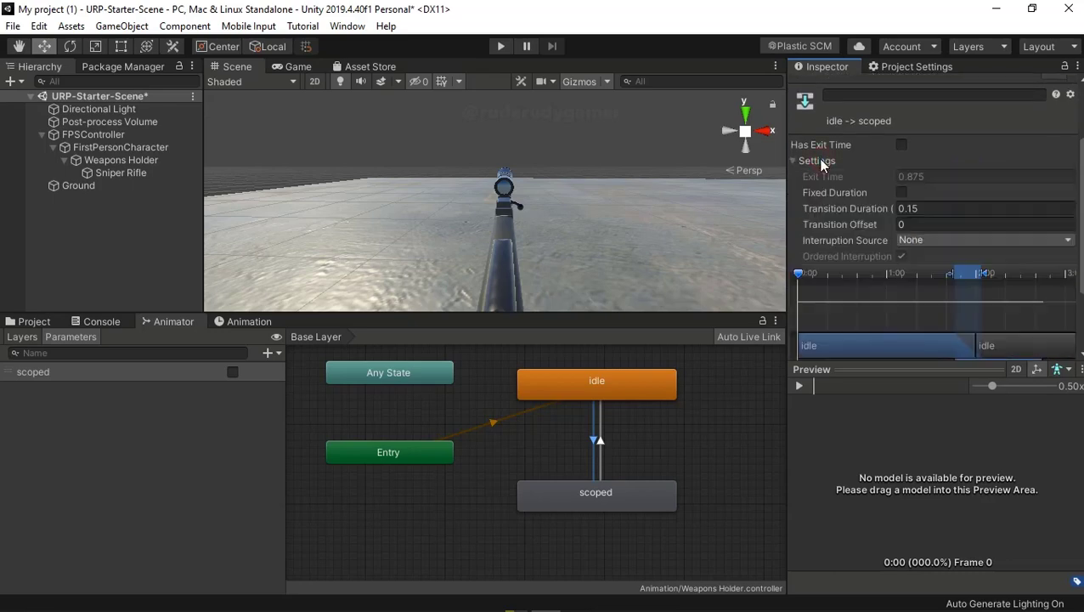
click(820, 163)
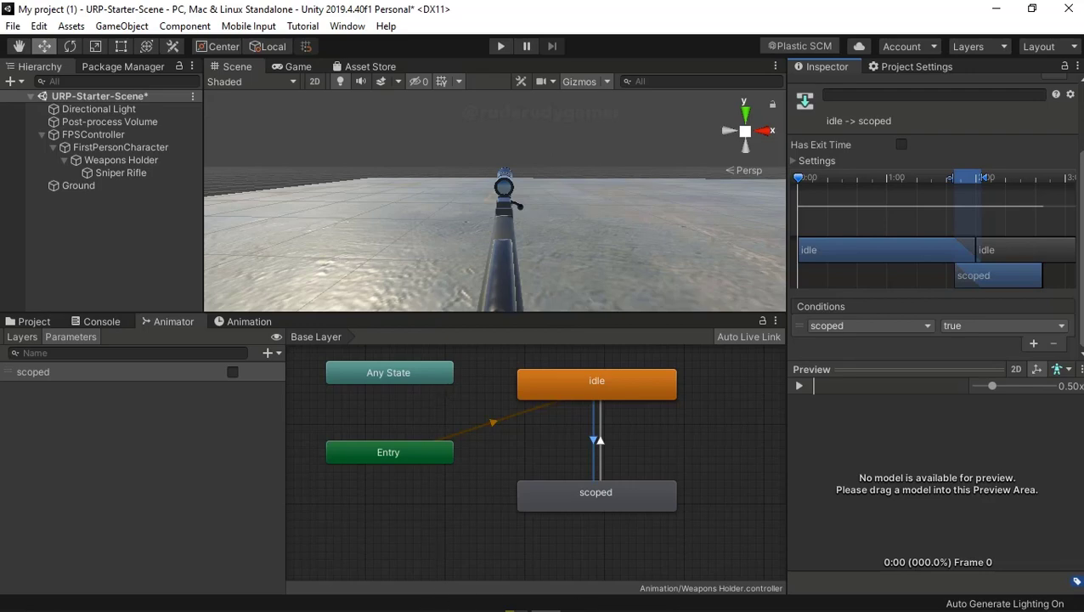
mouse_move(538, 605)
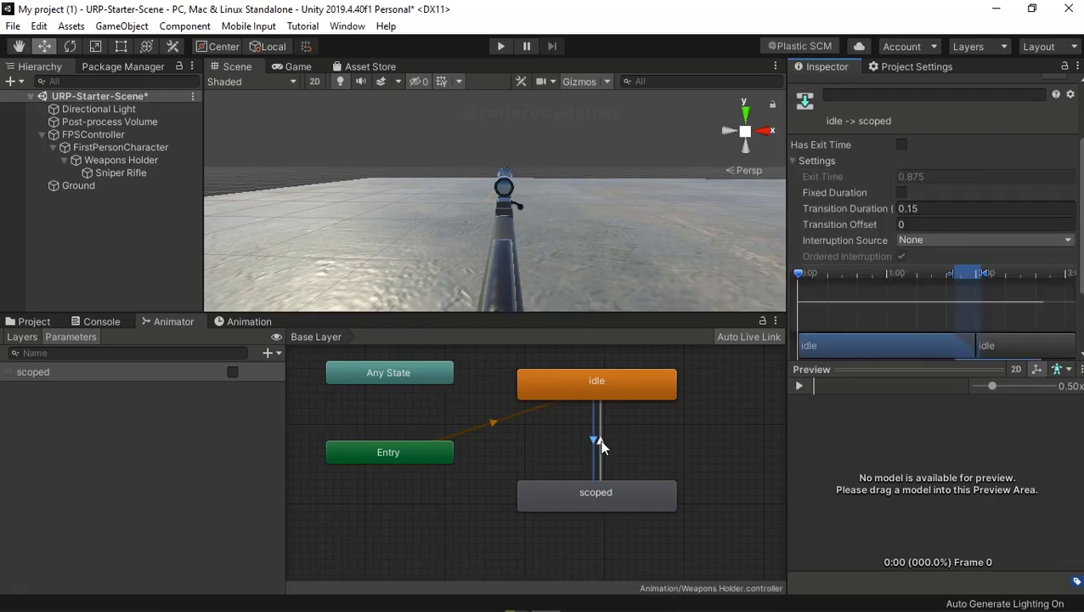
- Give the scoped-to-idle transition no exit time and a 0.15 Transition Duration
click(601, 446)
click(910, 208)
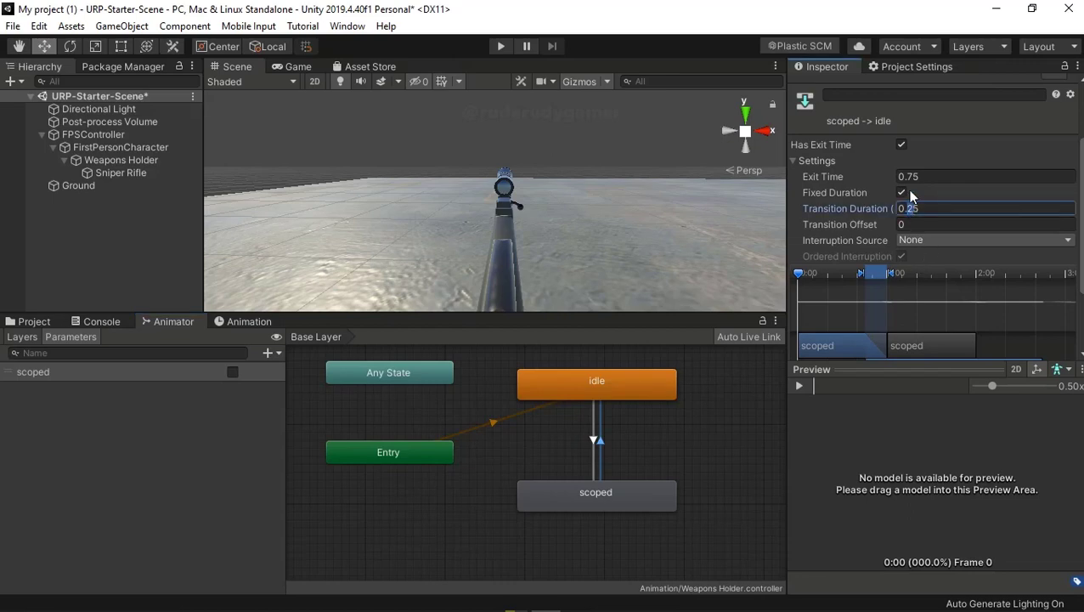
click(899, 146)
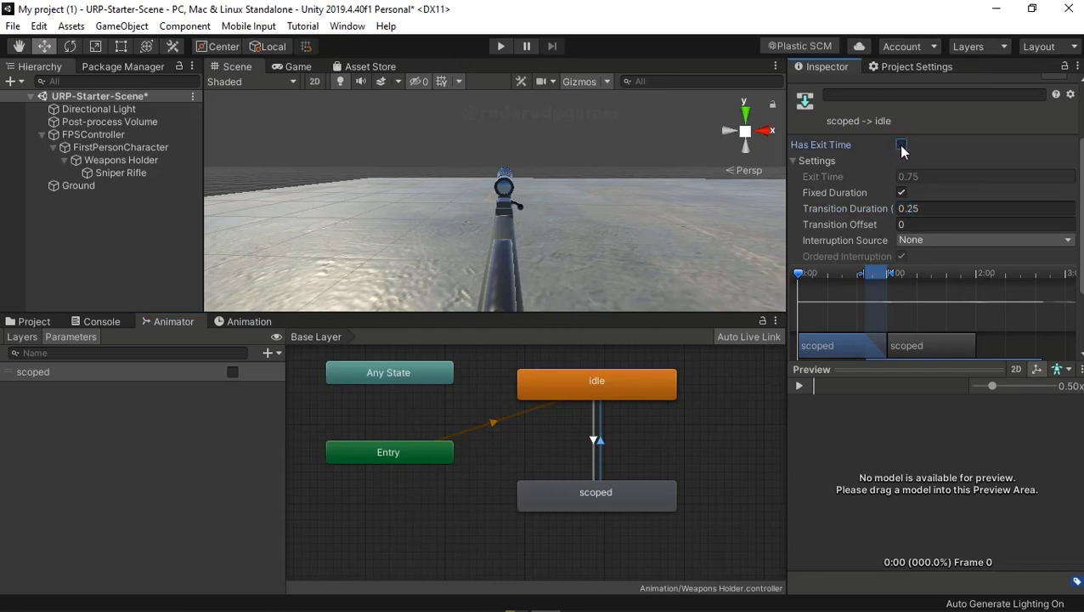
click(911, 208)
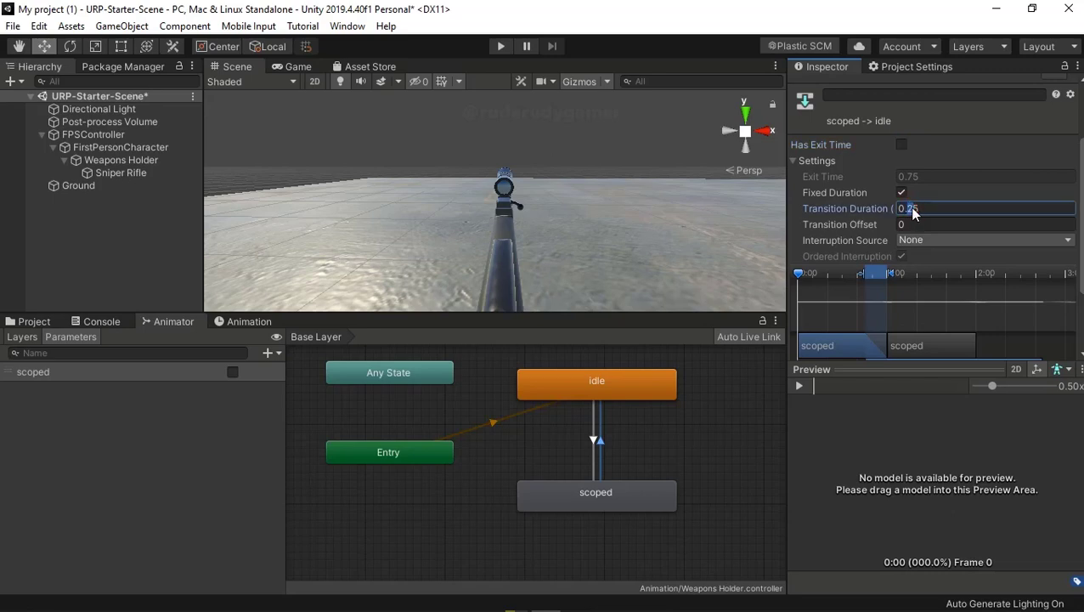
text(0.15)
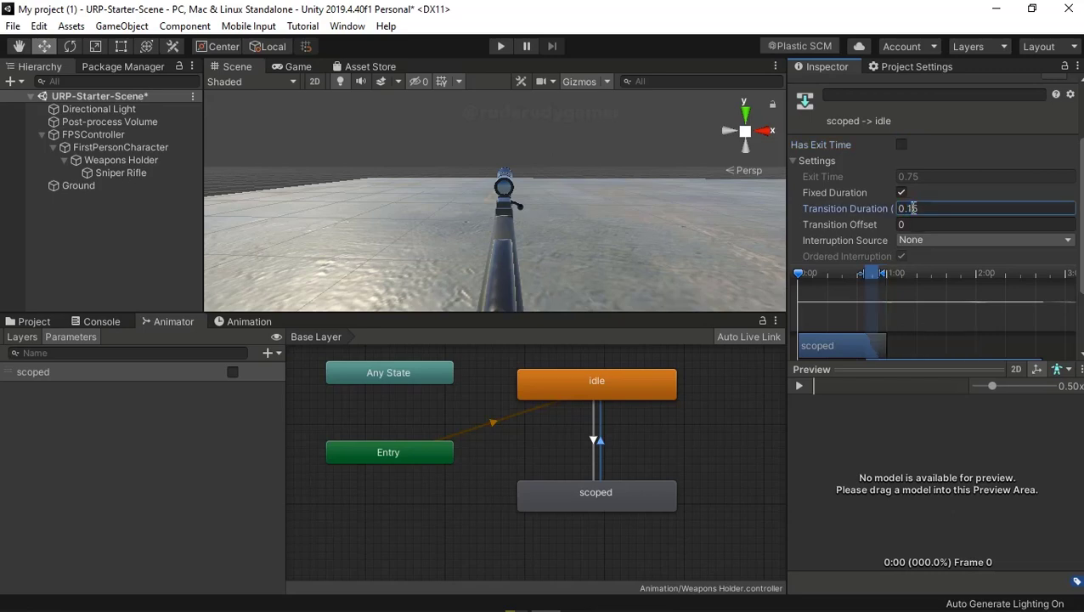
click(988, 162)
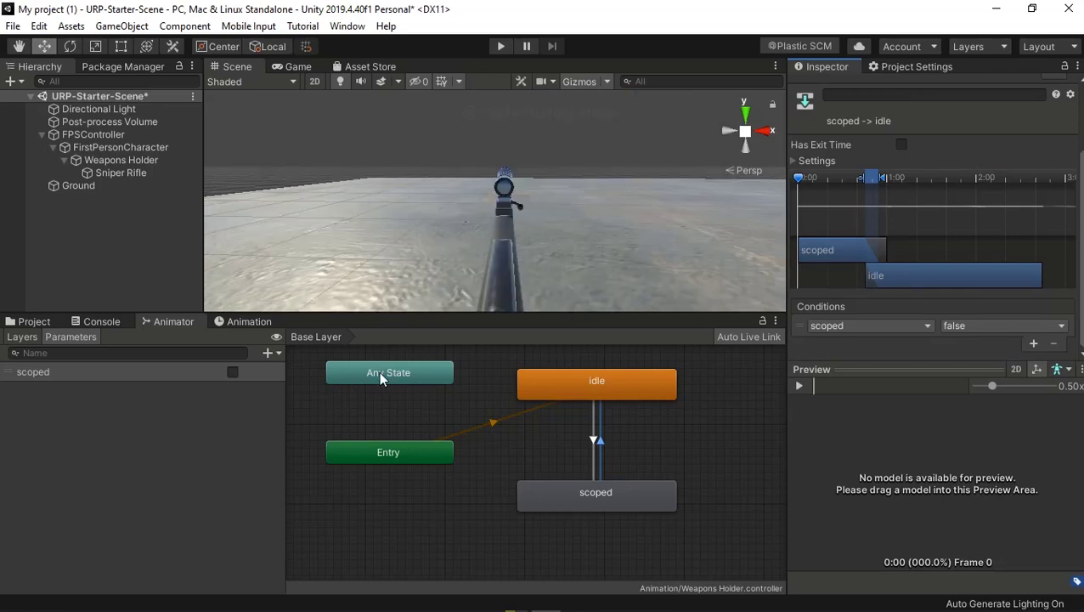
- Arrange the Any State, Entry and Exit nodes in a tidy column left of idle and scoped
drag(380, 372, 379, 380)
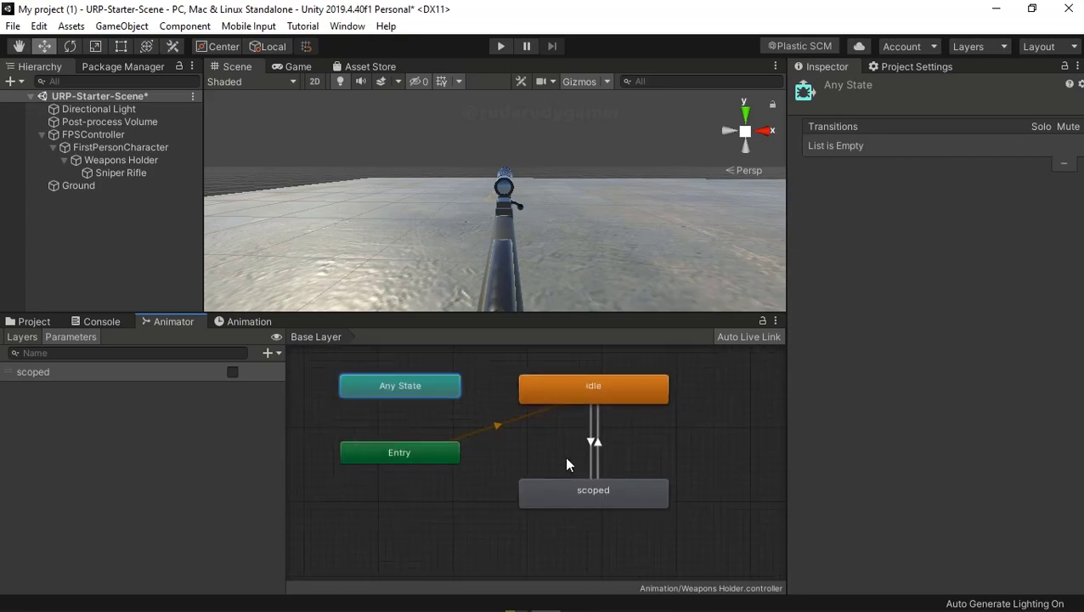
scroll(573, 463, down, 3)
scroll(571, 452, down, 5)
click(696, 452)
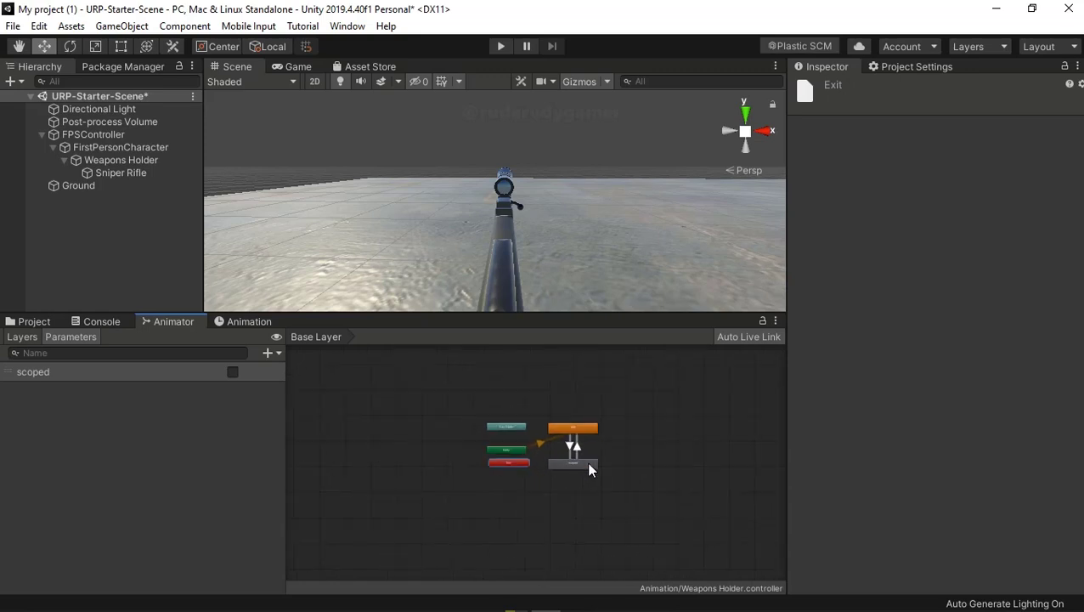
drag(589, 467, 513, 392)
scroll(571, 437, up, 4)
scroll(581, 447, up, 2)
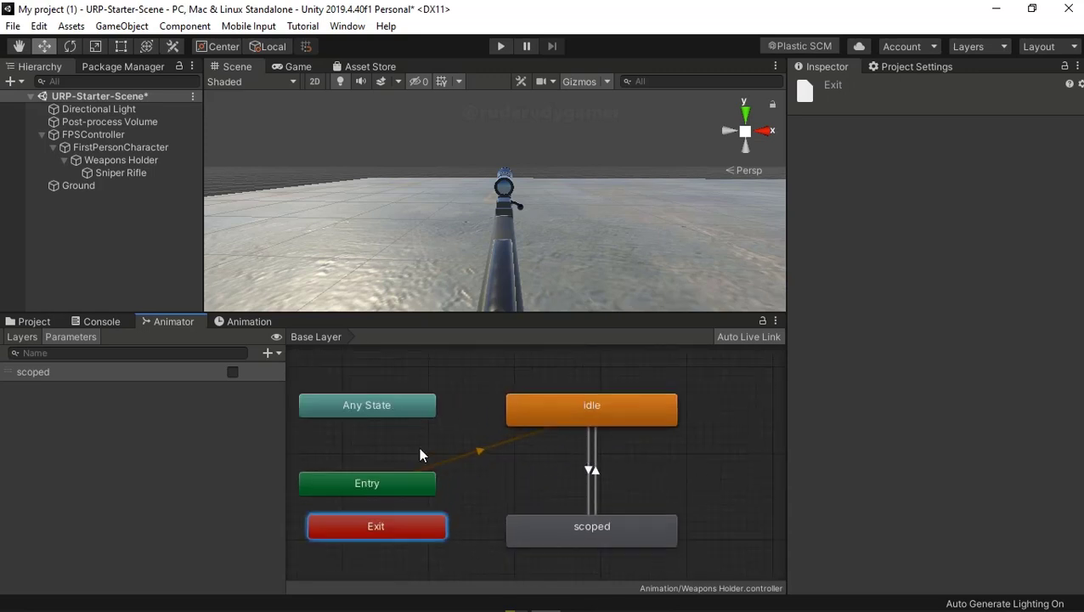
drag(376, 407, 388, 378)
drag(364, 485, 430, 470)
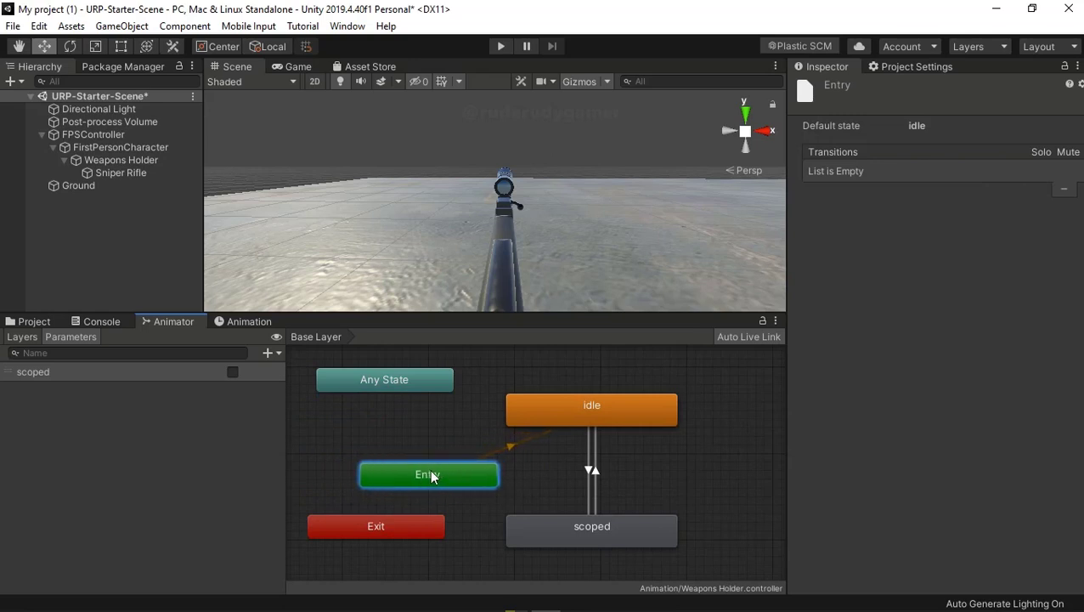
mouse_move(397, 530)
mouse_down()
mouse_move(397, 548)
mouse_move(406, 538)
mouse_up()
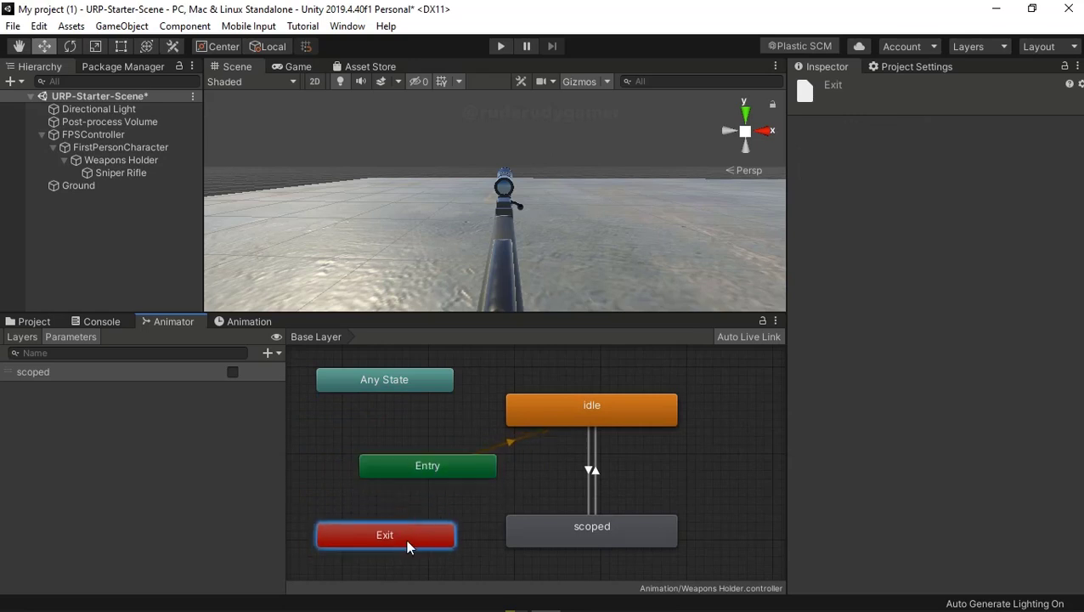
click(592, 534)
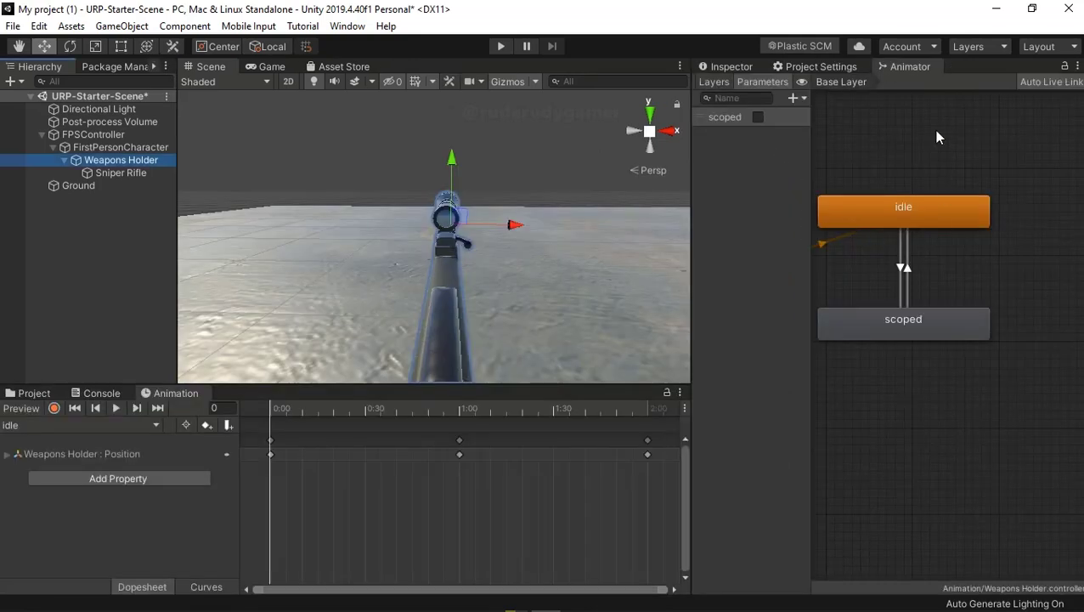
- Test-run the Weapons Holder rifle in Play mode, then view it through the scope in the Game view
middle_drag(937, 136, 977, 150)
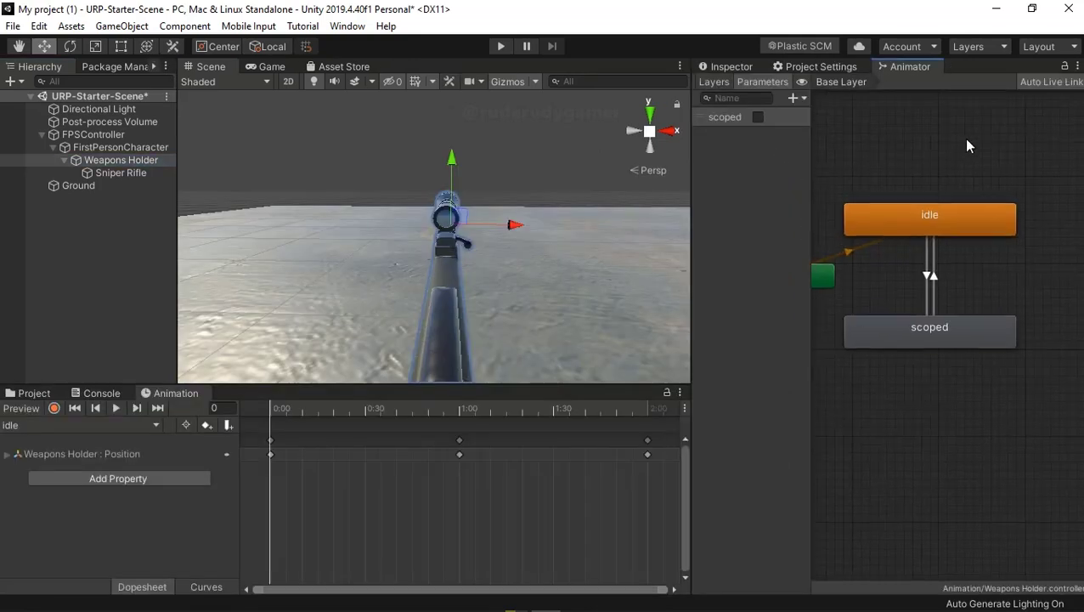
click(103, 164)
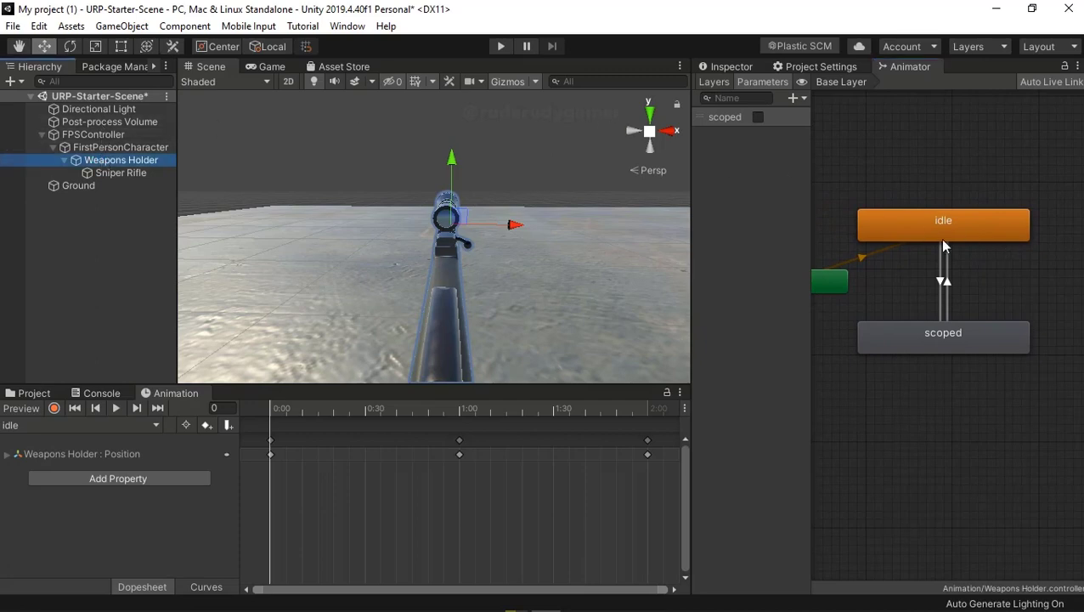
click(500, 48)
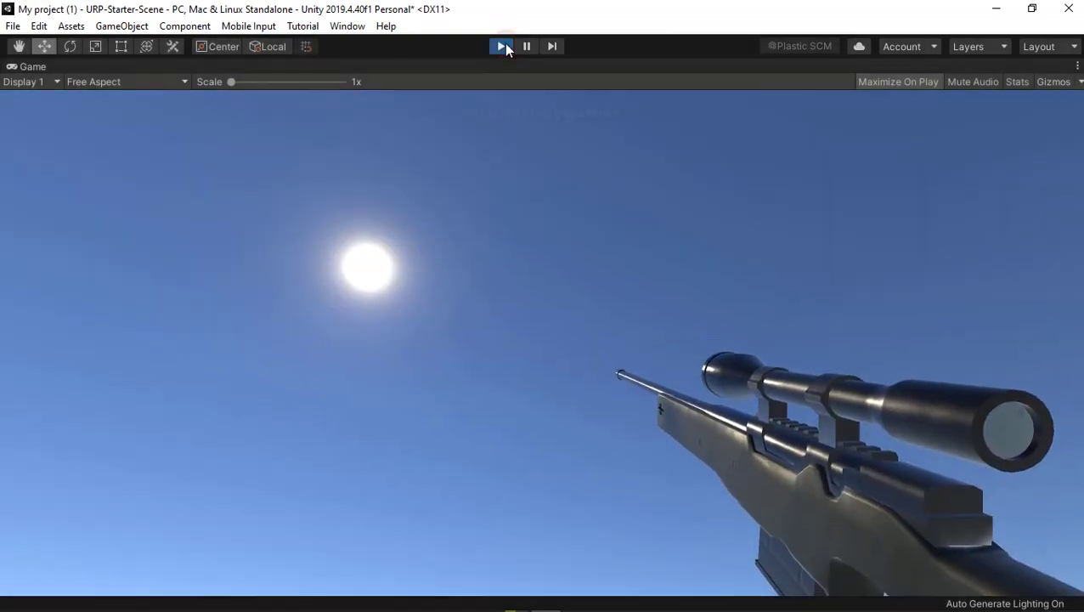
click(500, 46)
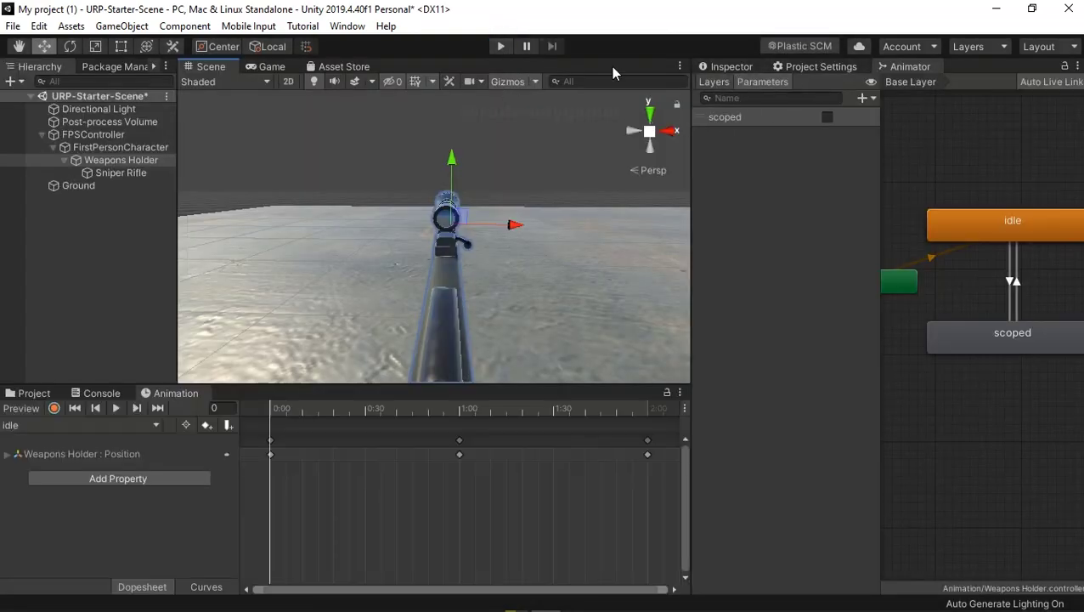
click(278, 68)
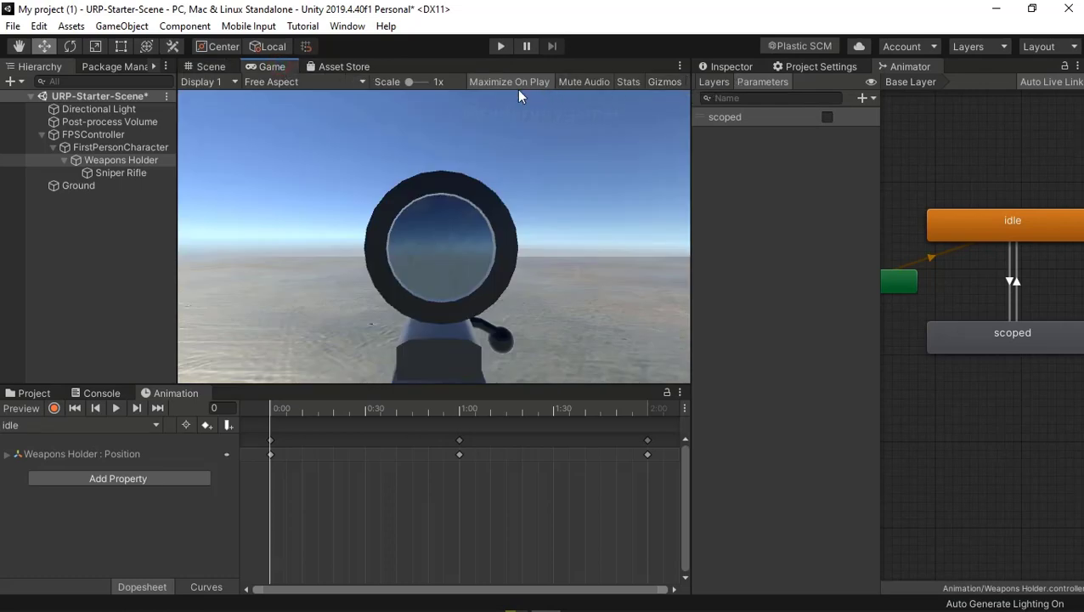
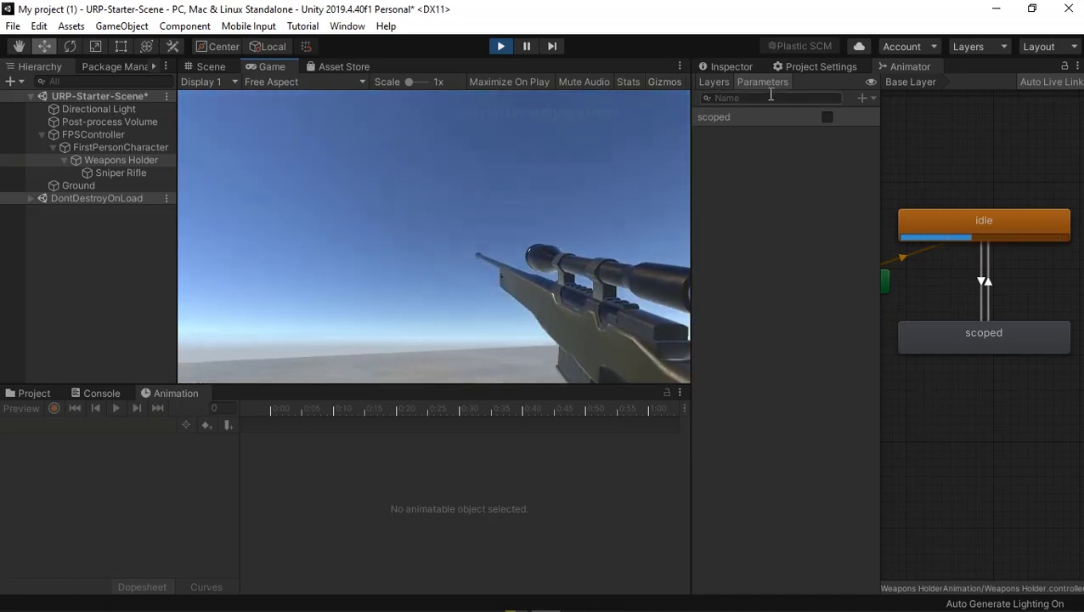
- Toggle the scoped bool on and off in play mode, watching the rifle rise and lower
click(827, 118)
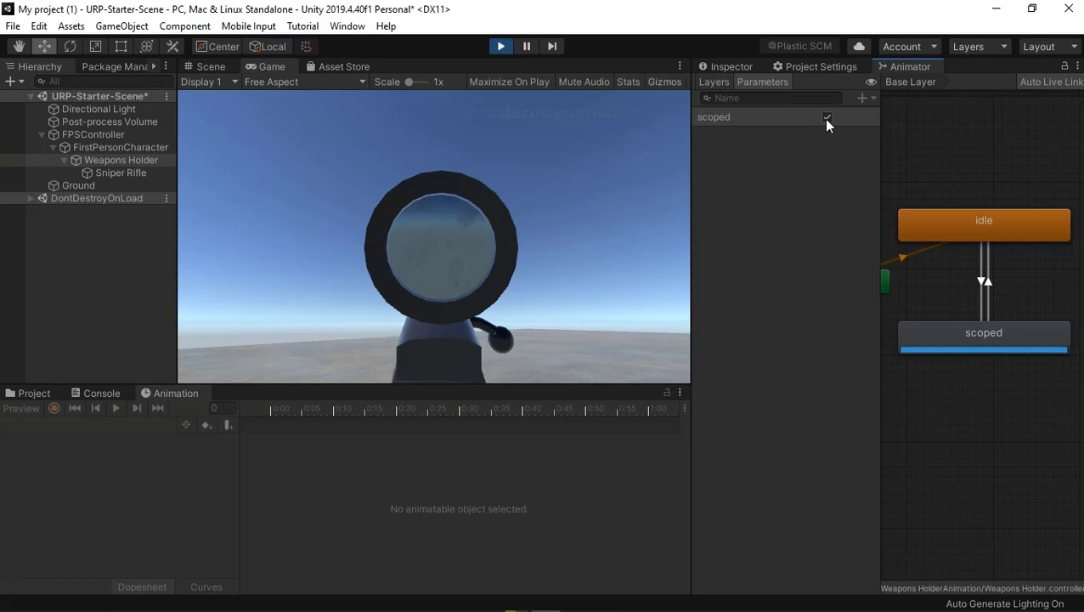
click(827, 118)
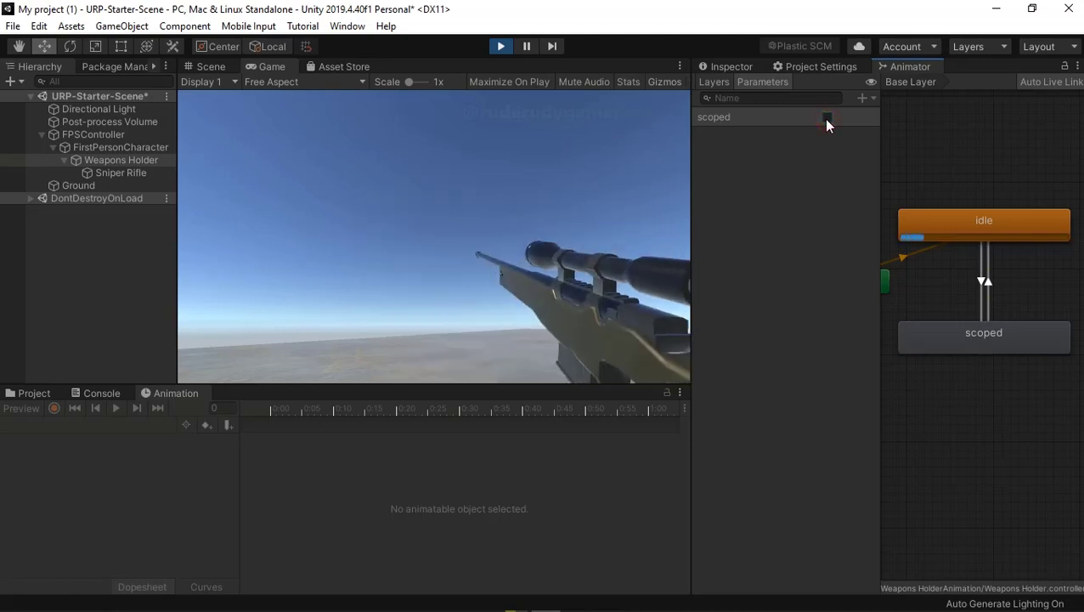
click(828, 118)
click(826, 119)
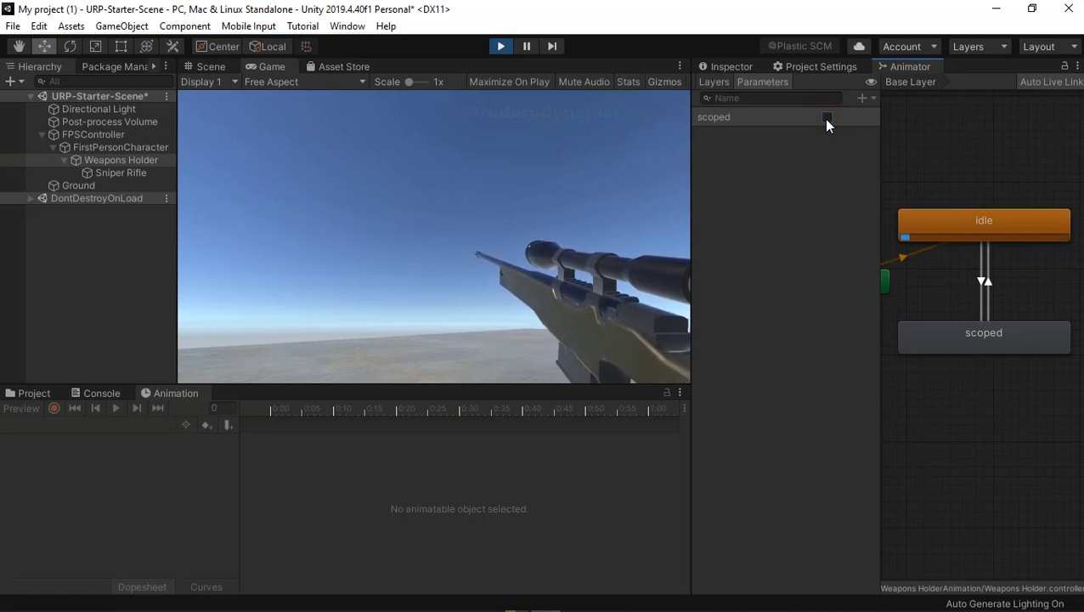
click(827, 118)
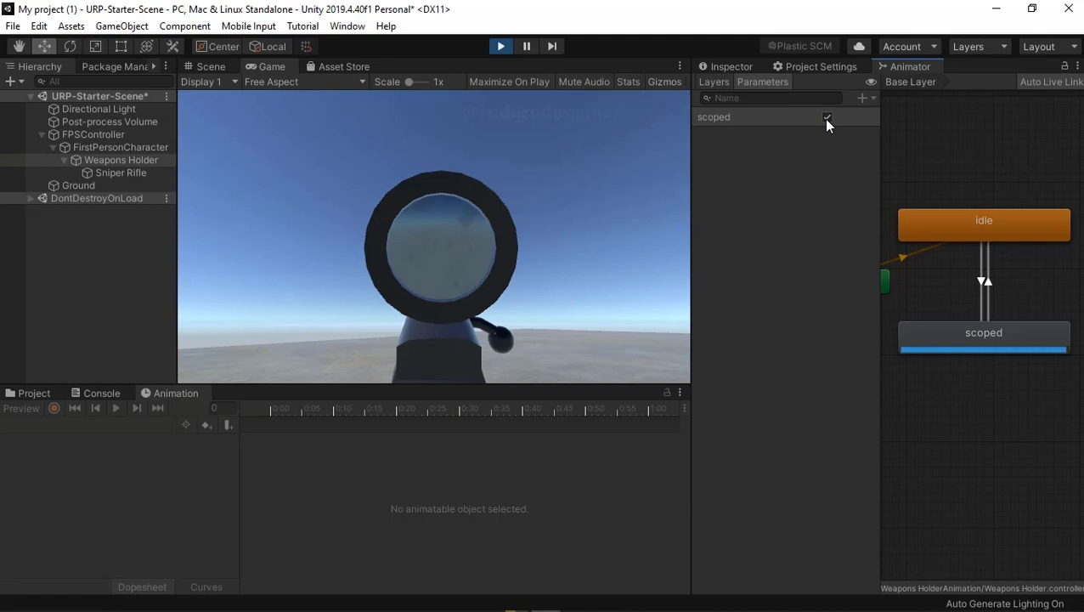
click(826, 118)
click(826, 119)
click(829, 118)
- Look around in the Game view, retest scoped on and off, then stop play mode
click(416, 222)
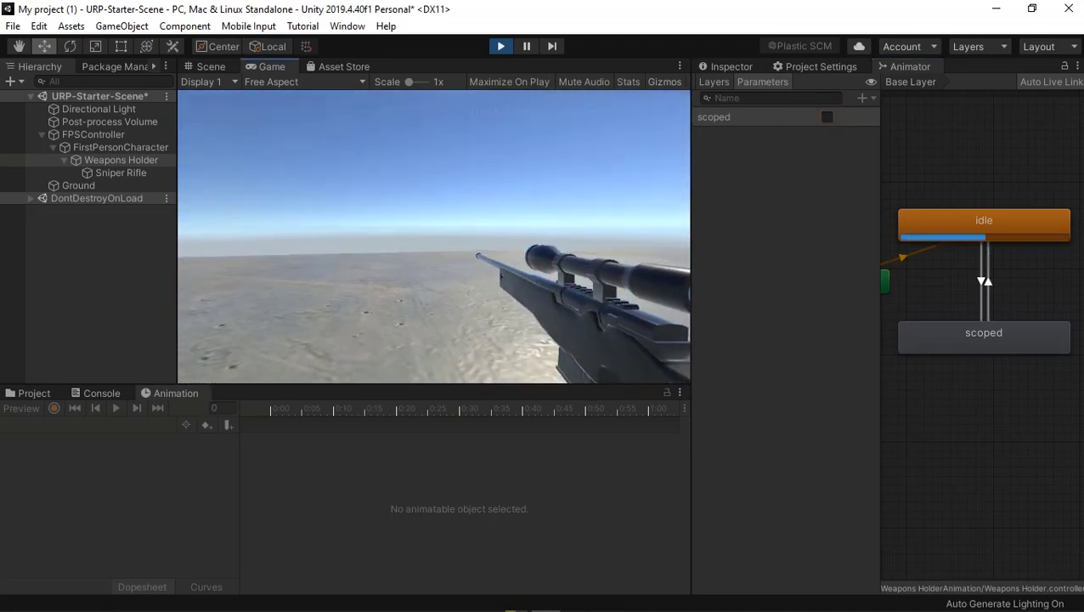
key(Escape)
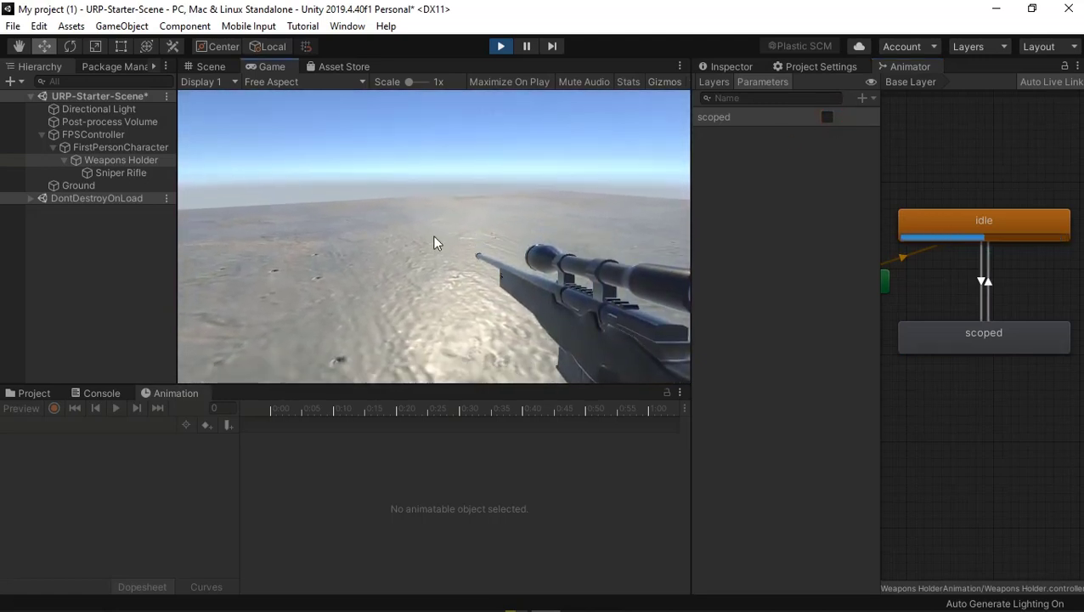
click(827, 117)
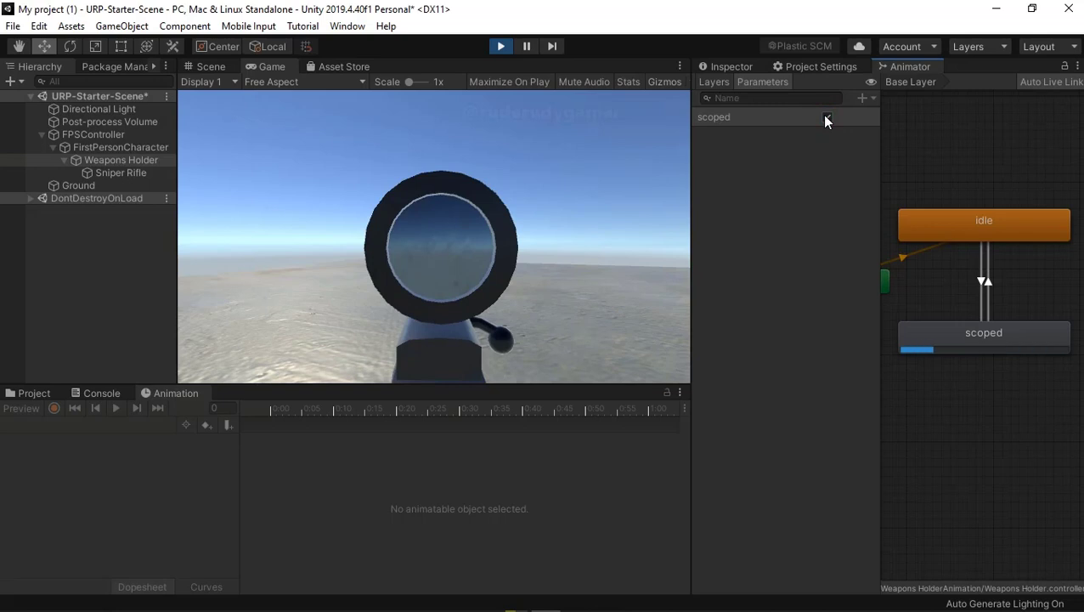
click(826, 117)
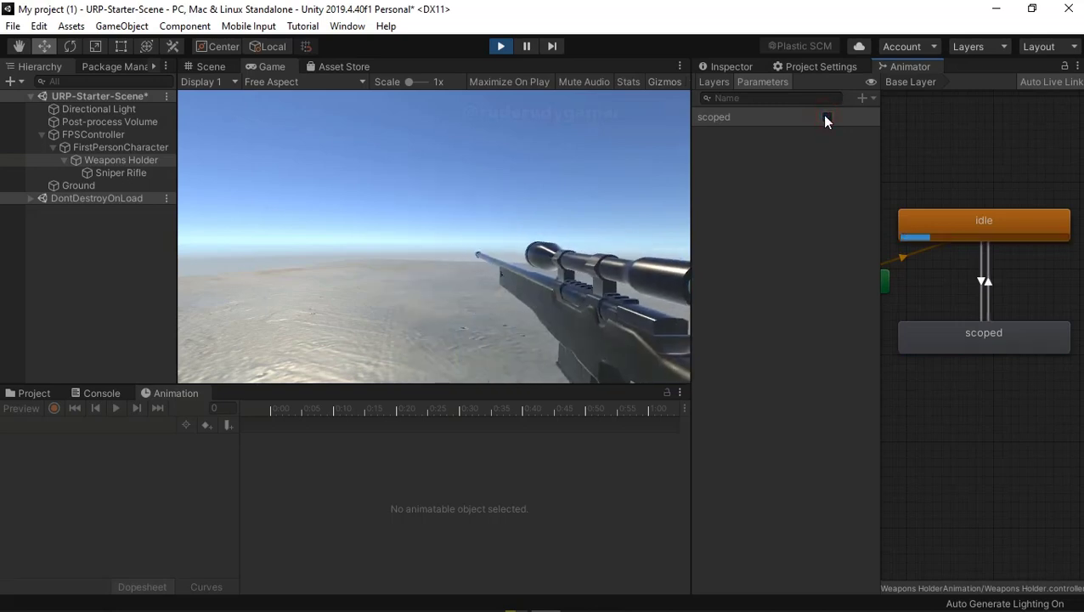
click(826, 118)
click(826, 117)
click(825, 118)
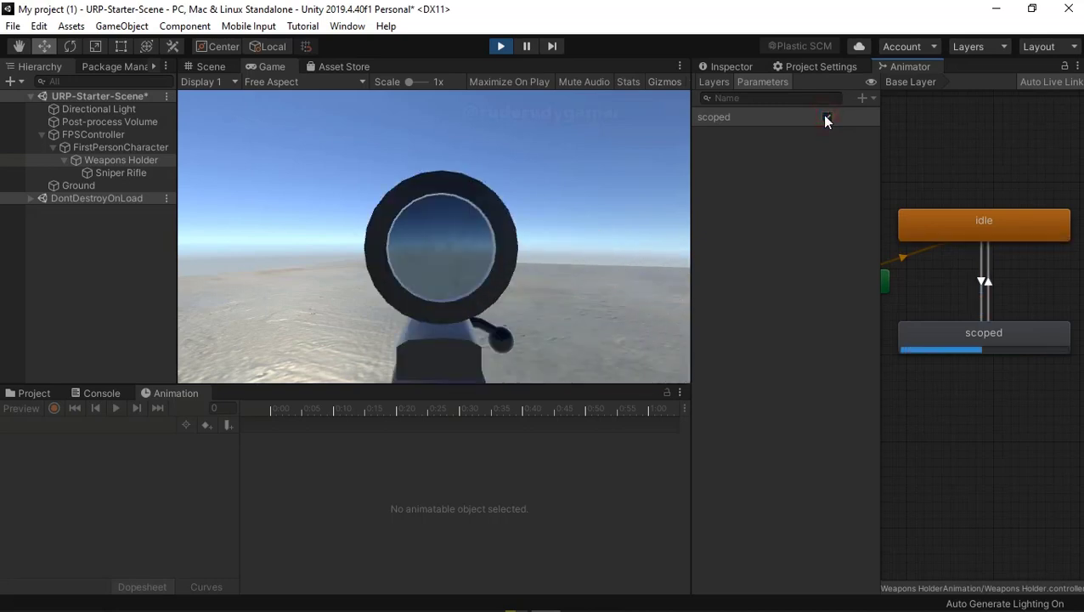
click(825, 120)
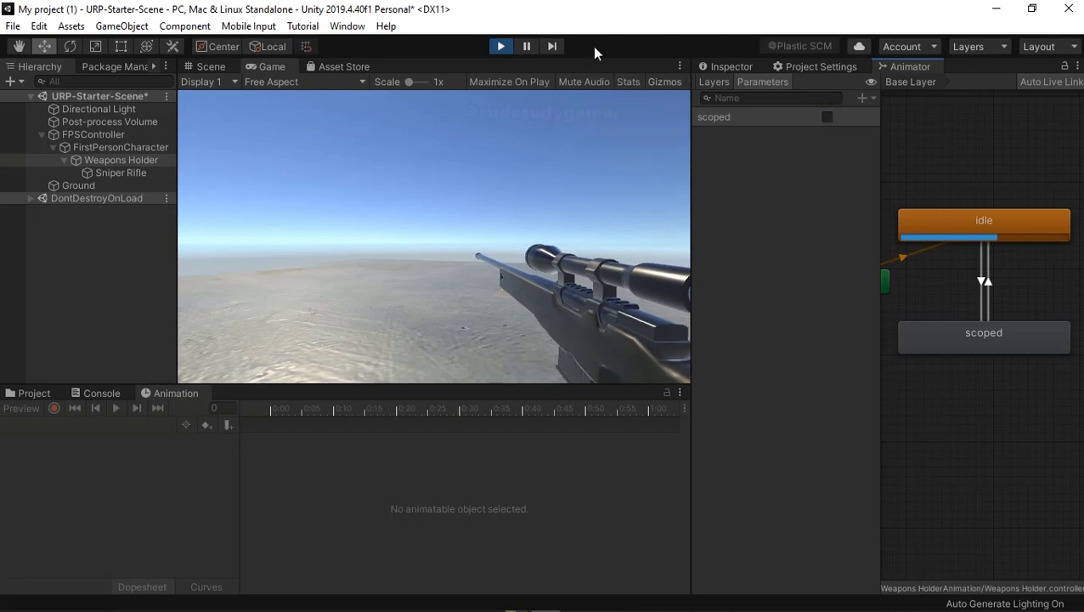
click(500, 46)
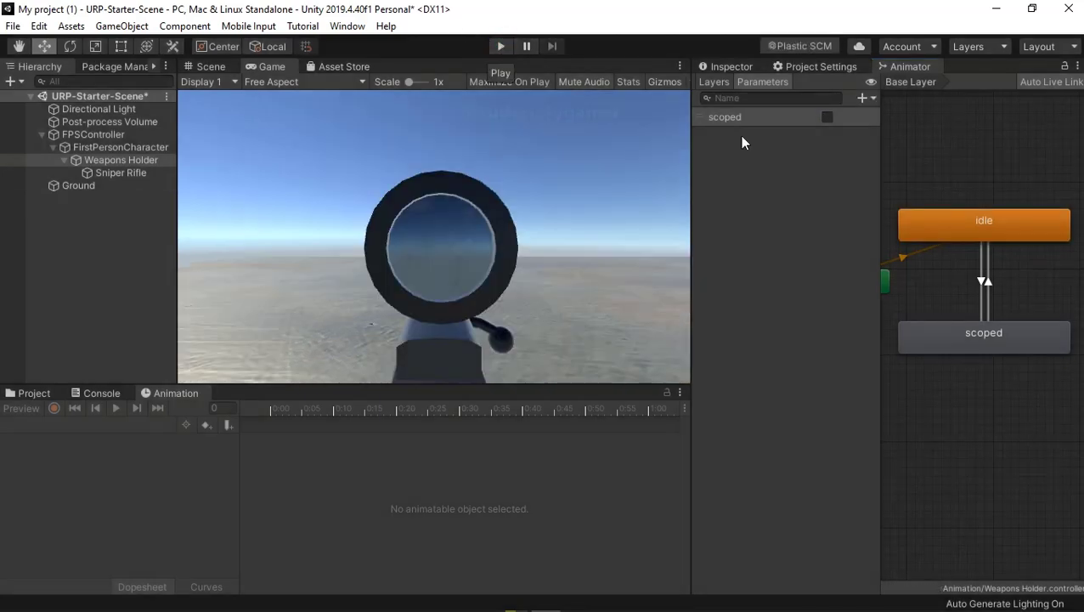
- Select Weapons Holder in the Scene view, inspect both transitions, and dock the Animator beside Animation
click(989, 238)
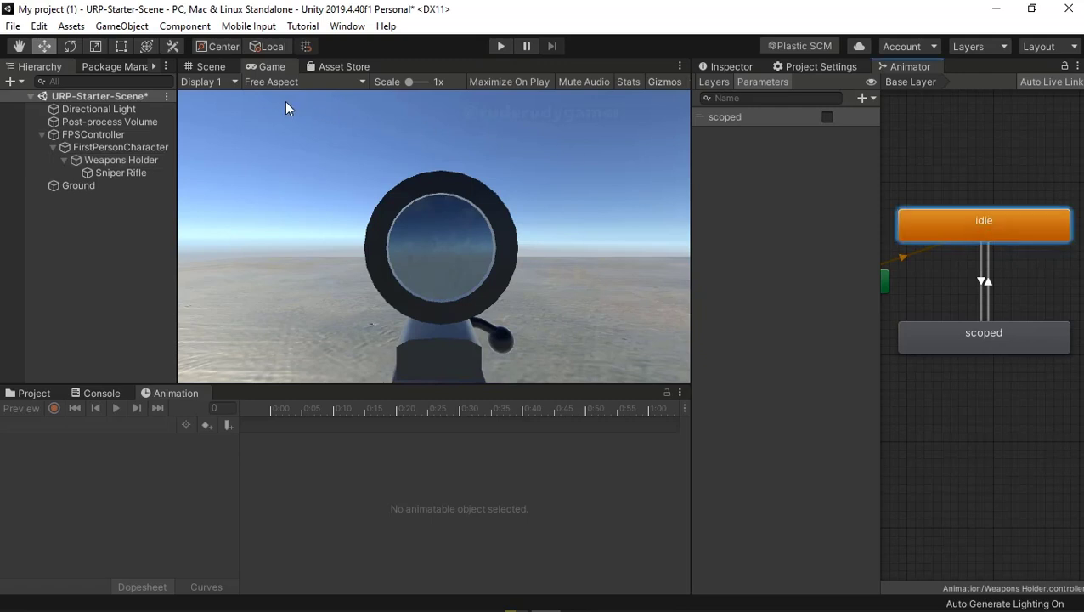
click(211, 67)
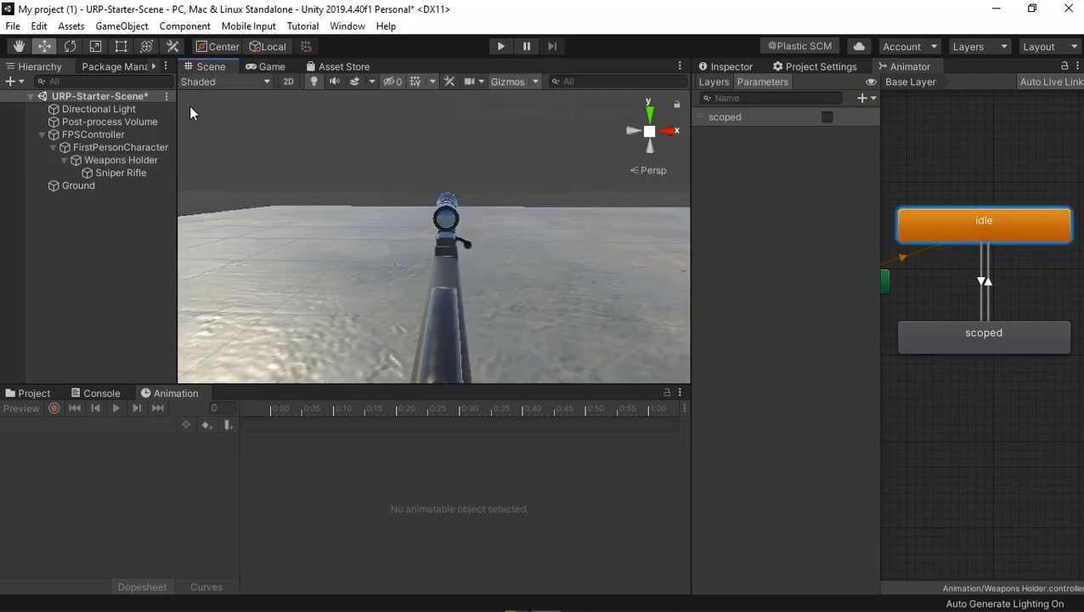
click(118, 161)
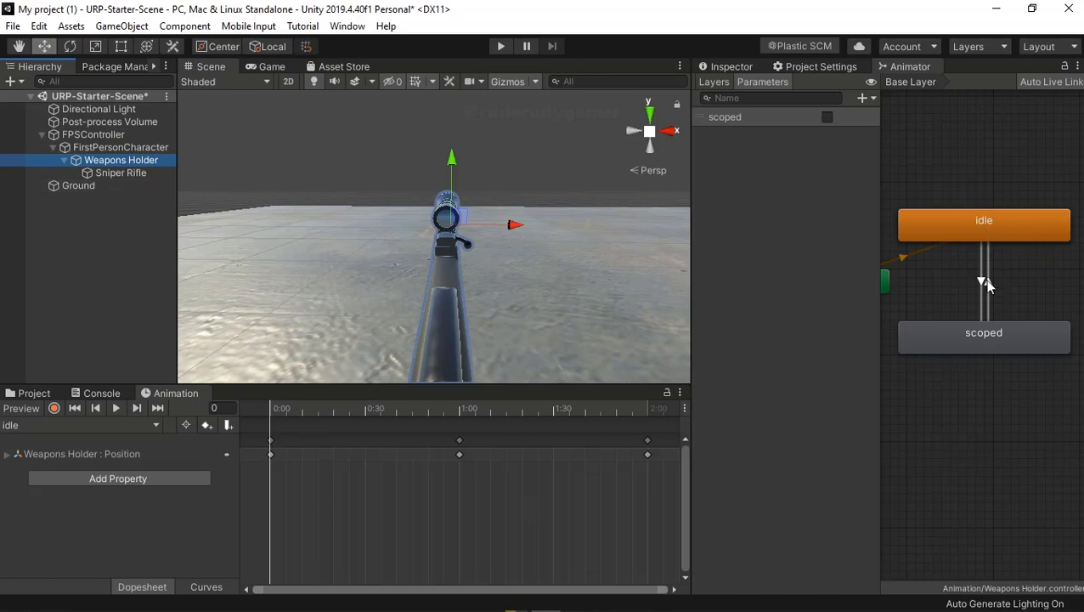
click(983, 283)
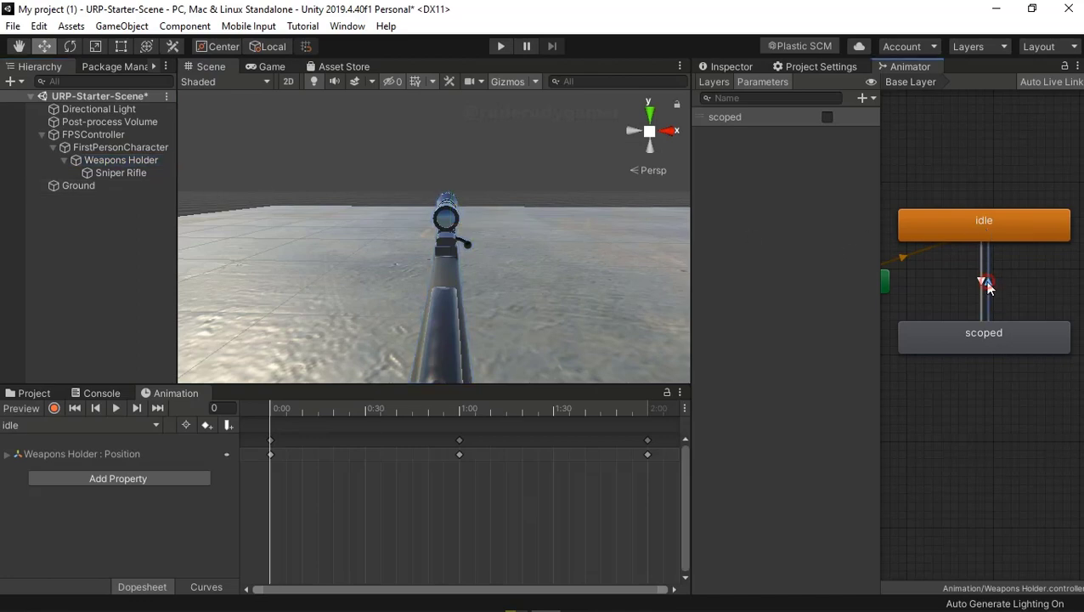
click(988, 280)
drag(905, 66, 238, 400)
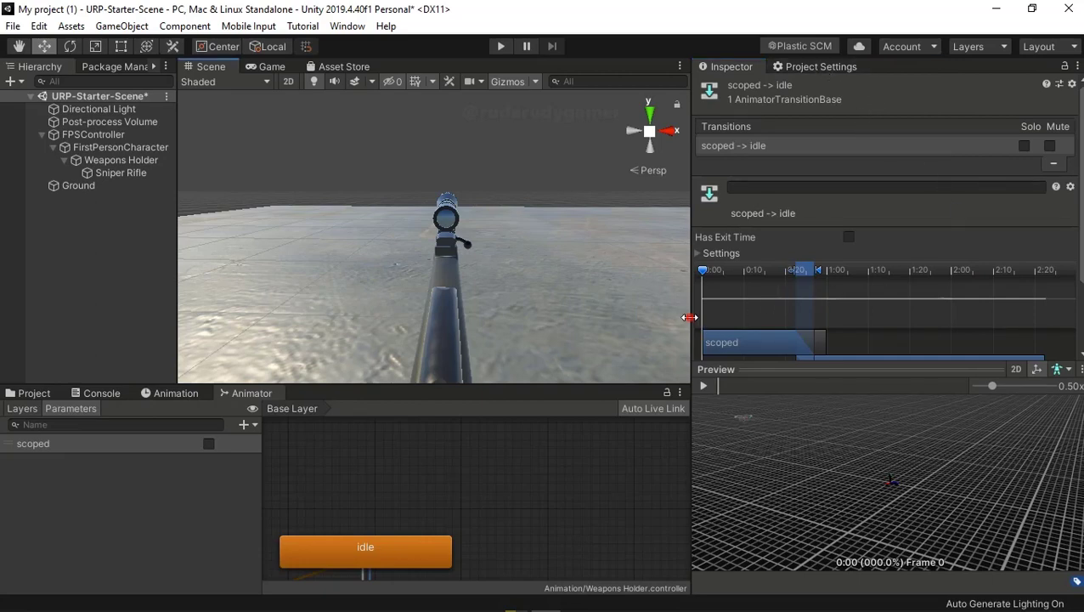
- Widen the Inspector and pan and zoom the Animator graph to reveal all states
drag(692, 316, 870, 312)
click(582, 480)
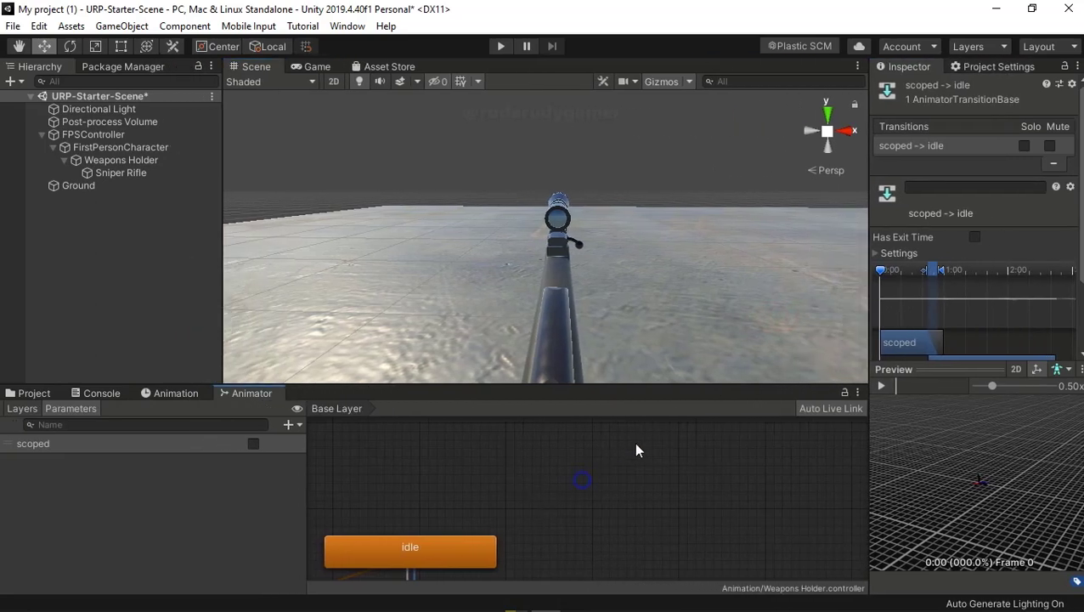
middle_drag(501, 485, 714, 380)
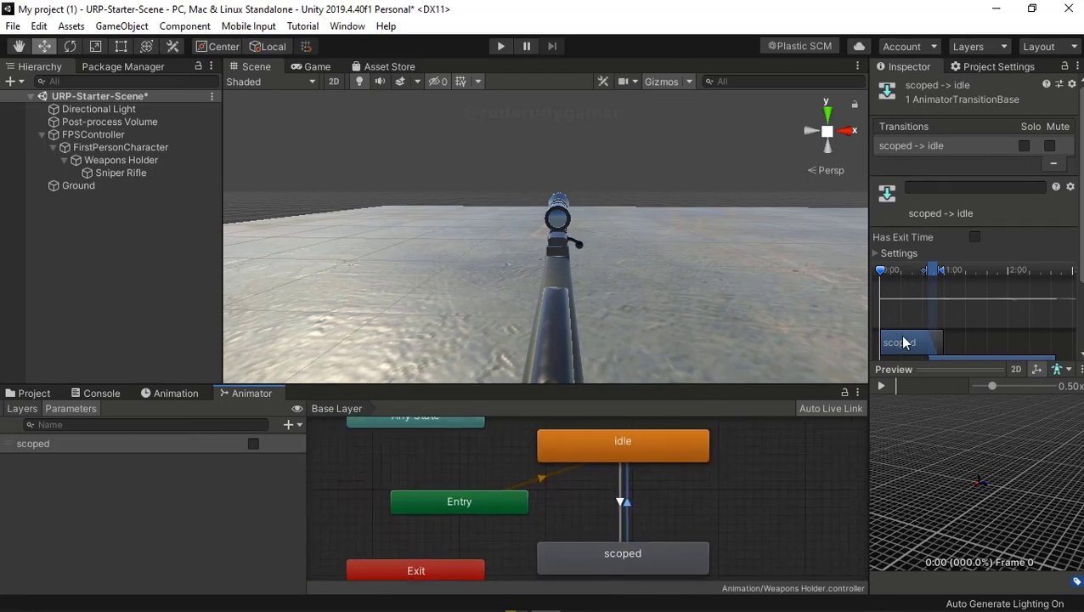
scroll(995, 495, up, 5)
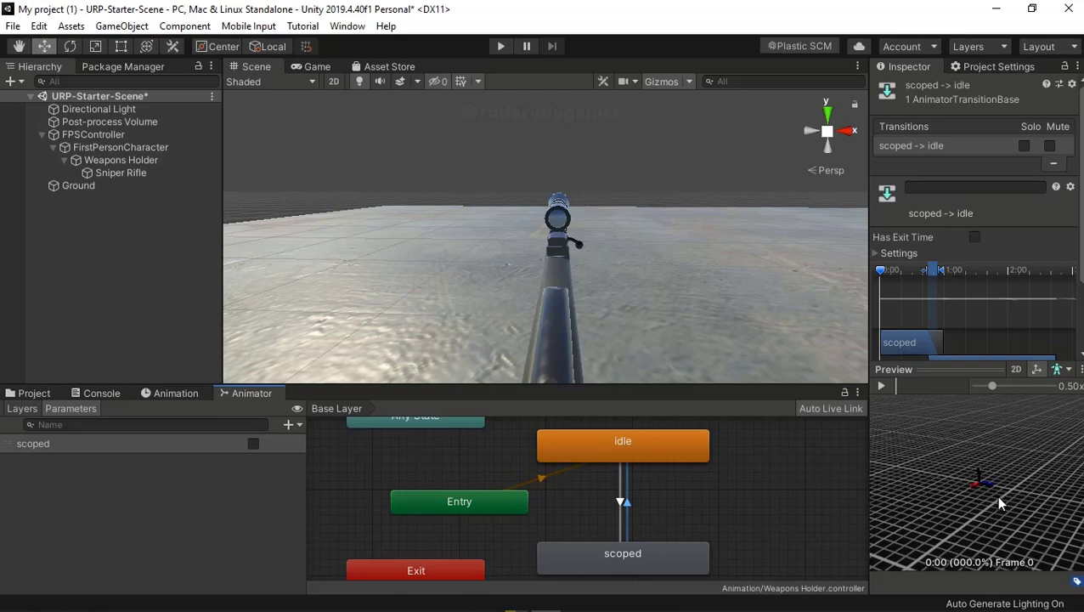
scroll(993, 495, up, 2)
scroll(991, 493, up, 2)
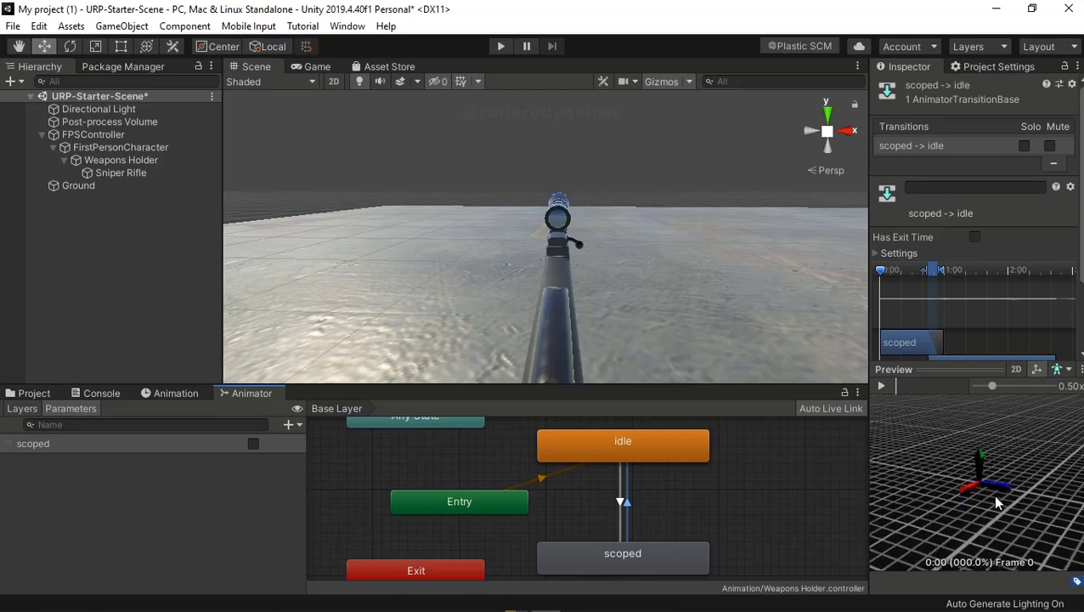
scroll(991, 493, up, 2)
drag(988, 462, 996, 442)
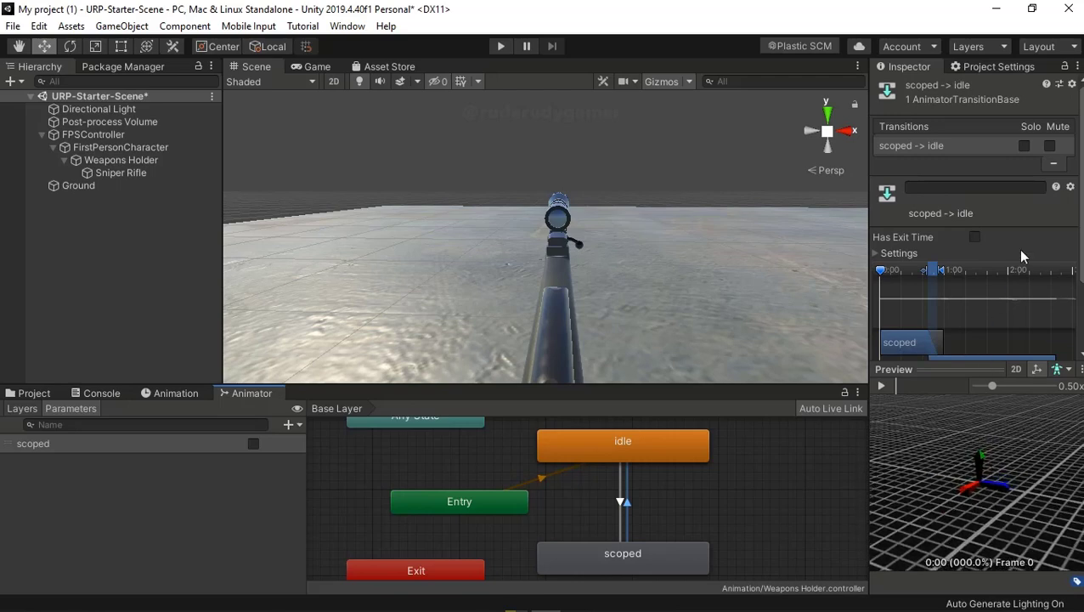
scroll(974, 216, down, 3)
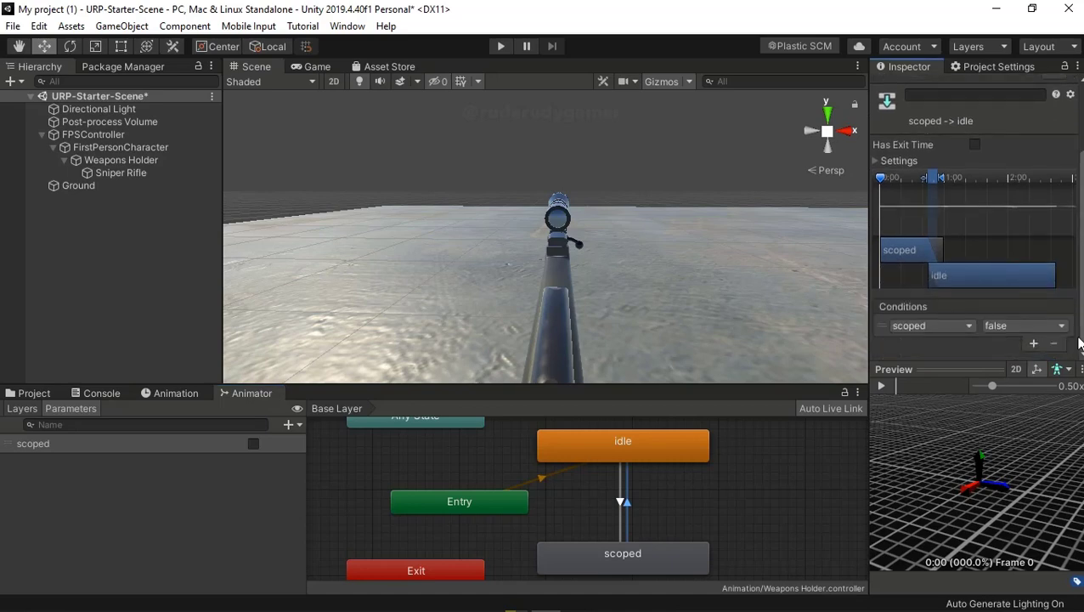
- Set the scoped-to-idle Transition Duration to 0.09 and start play mode
click(907, 159)
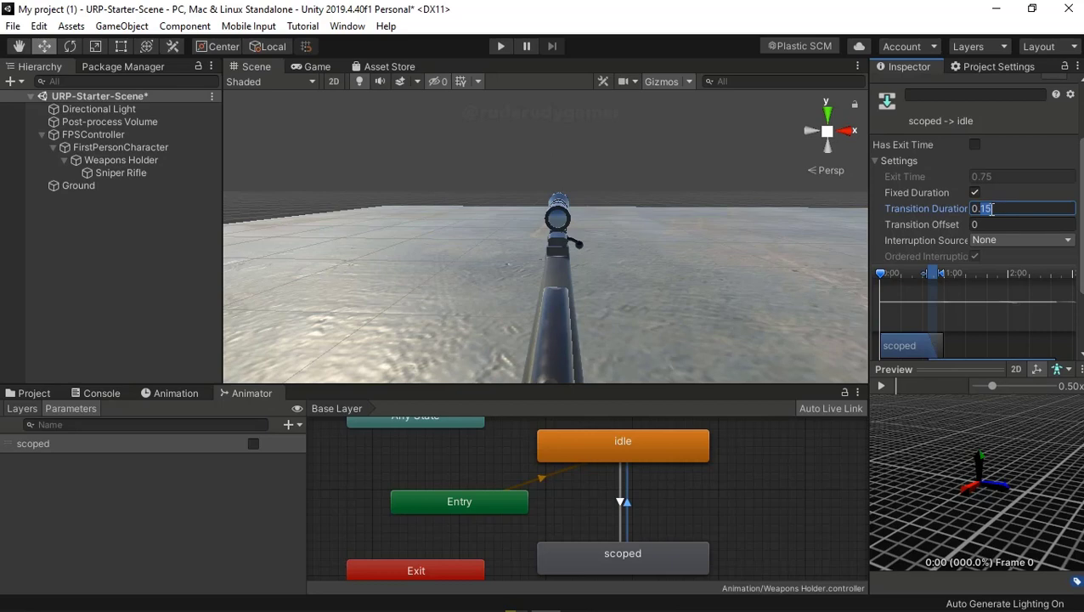
text(0.09)
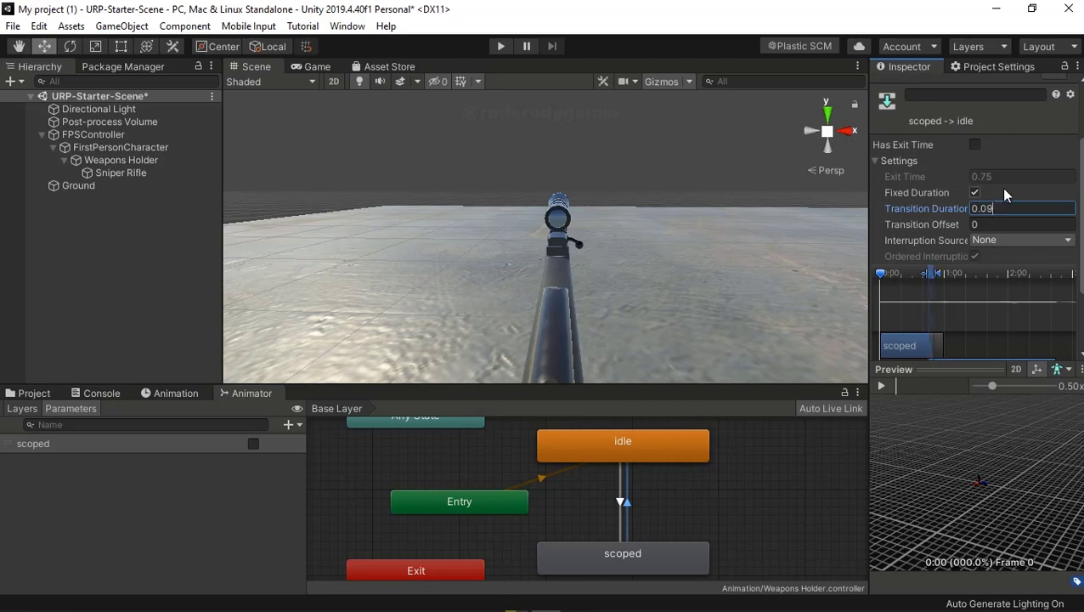
key(Return)
click(501, 47)
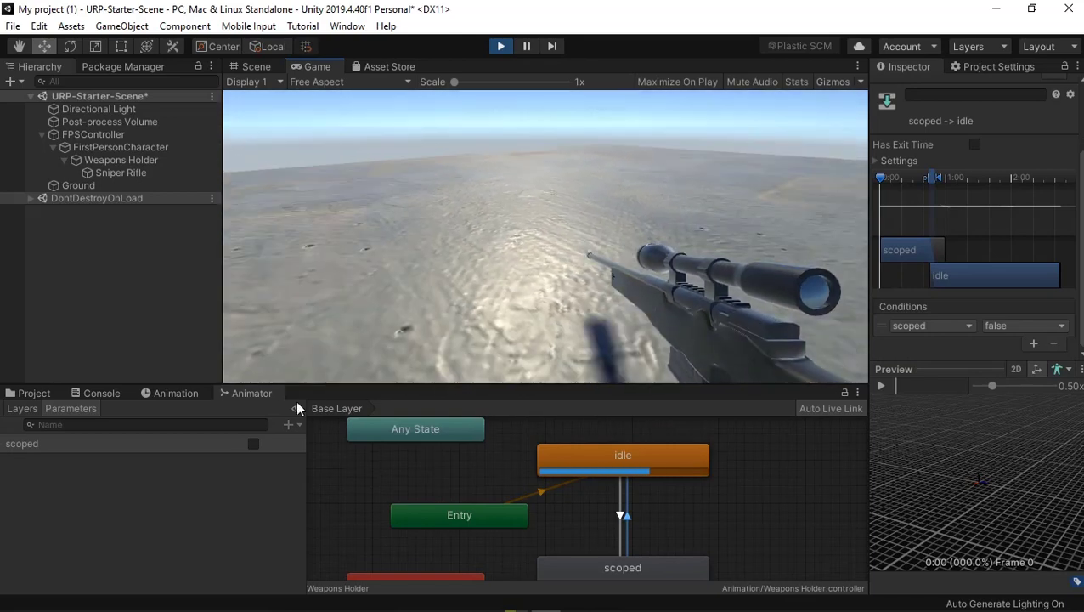
- Toggle scoped on and off four times to test the 0.09 unscope, then stop play mode
click(253, 444)
click(253, 443)
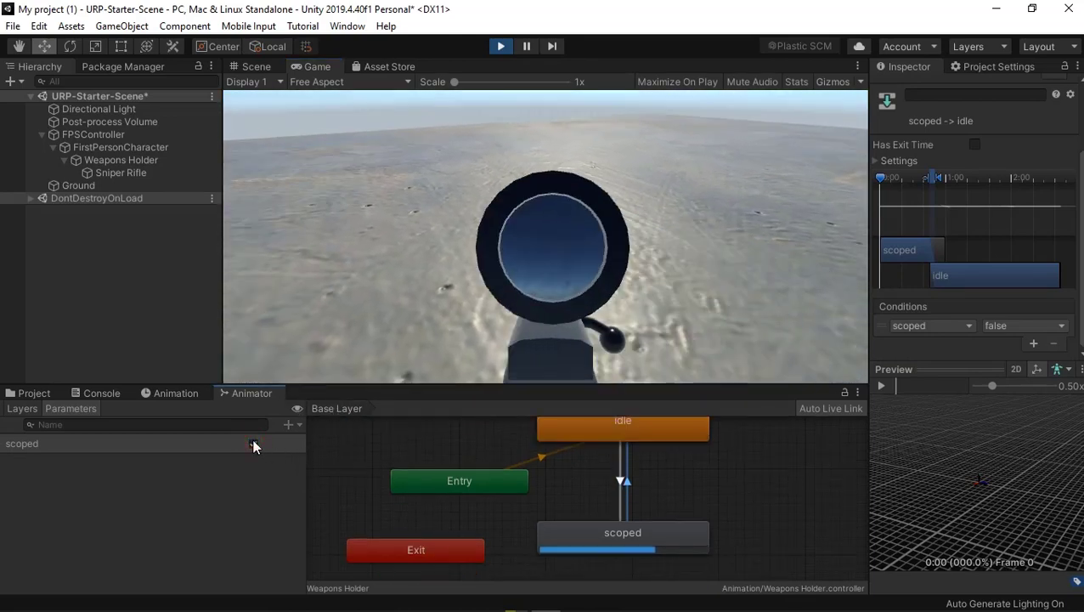
click(254, 442)
click(254, 442)
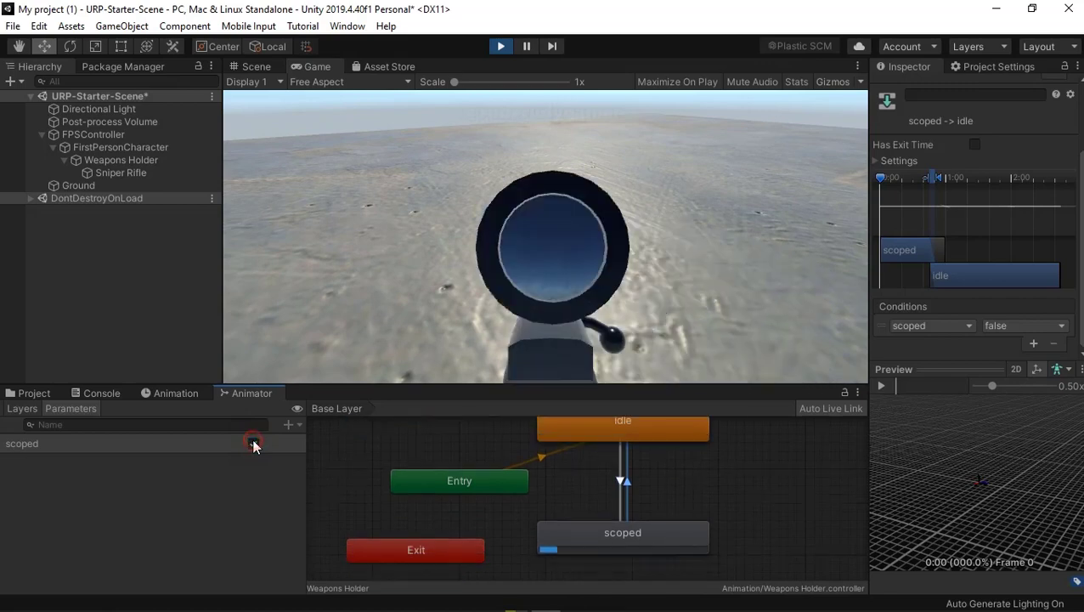
click(253, 444)
click(253, 443)
click(254, 444)
click(253, 443)
click(253, 444)
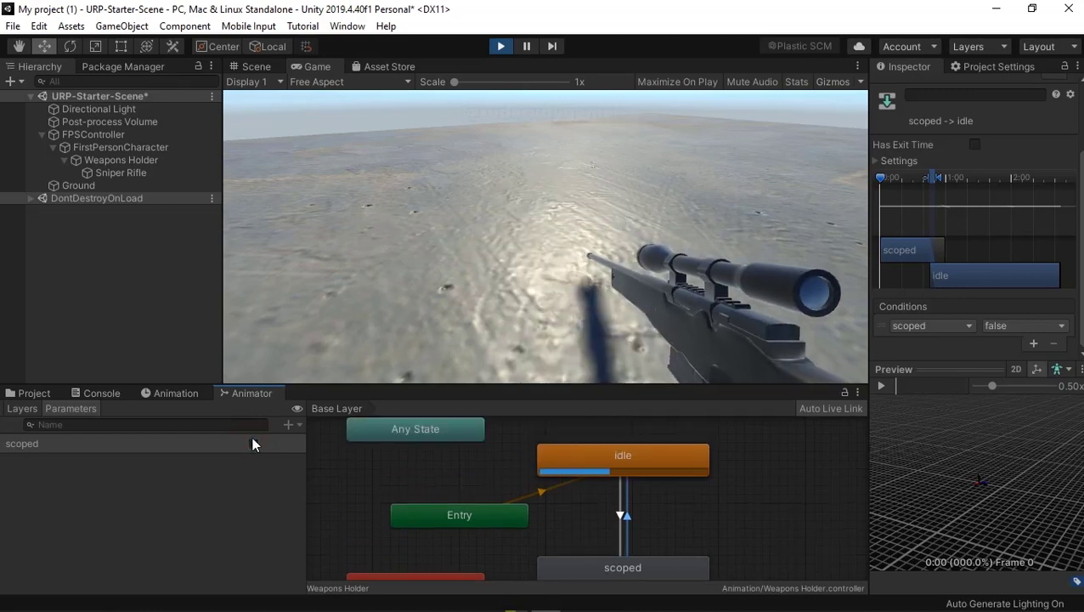
click(503, 48)
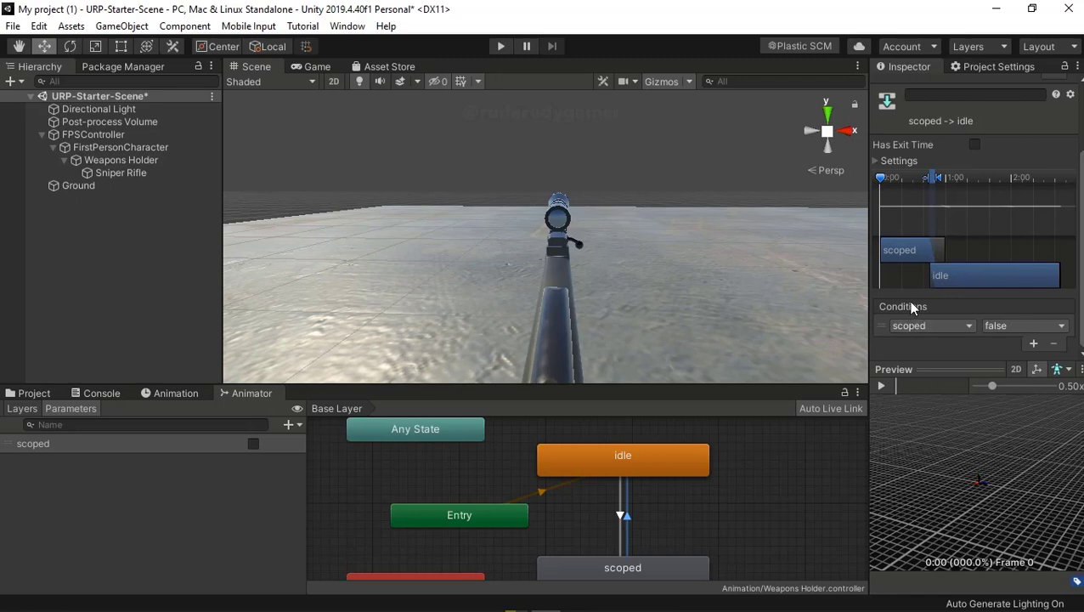
- Set the idle-to-scoped Transition Duration to 0.08 and start play mode
scroll(909, 304, up, 3)
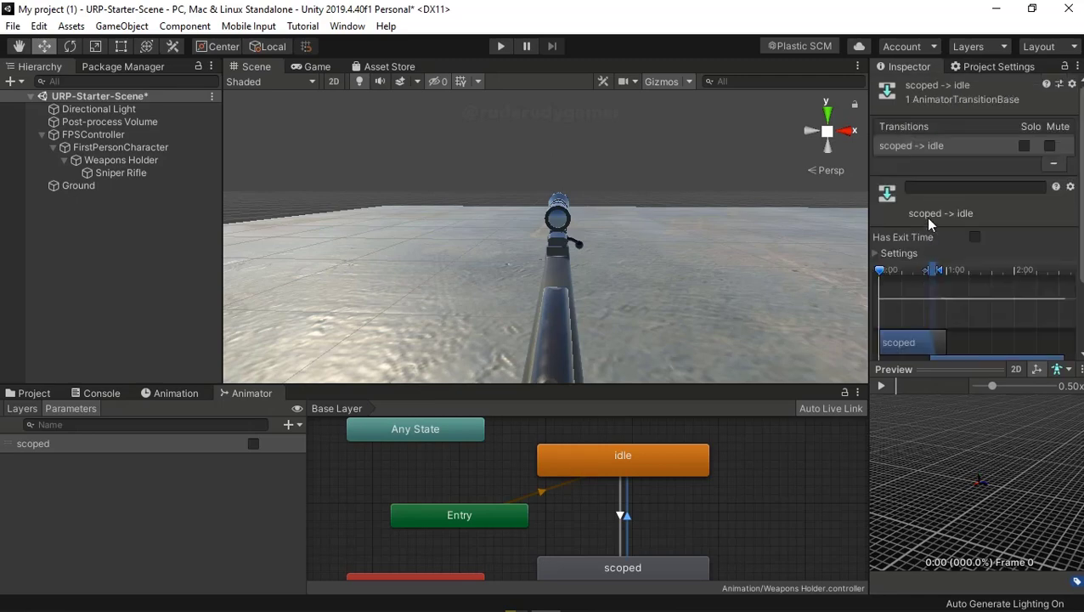
click(904, 257)
text(0.15)
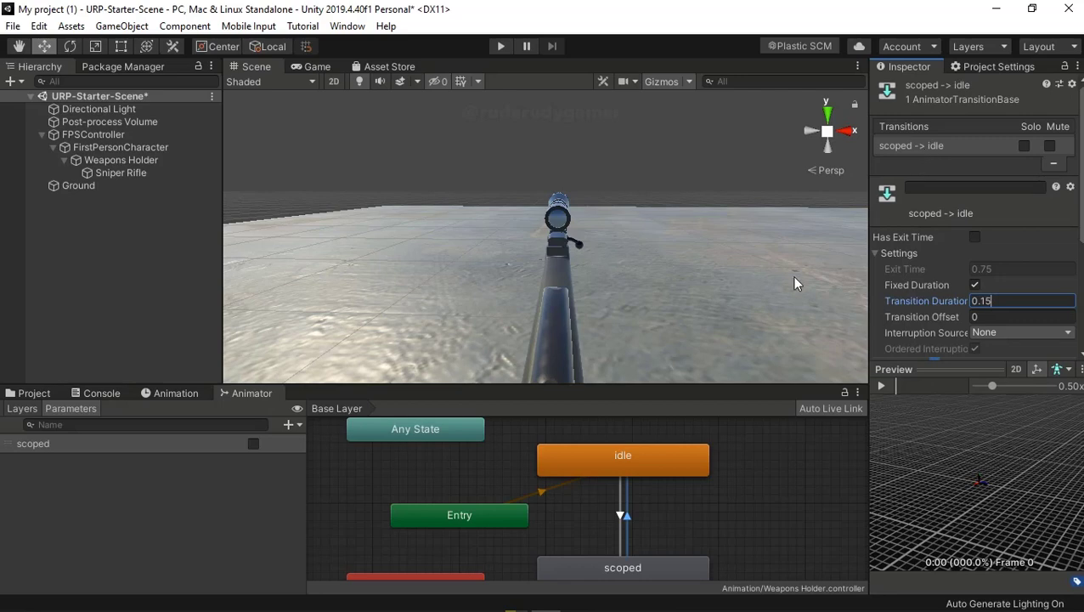
click(621, 516)
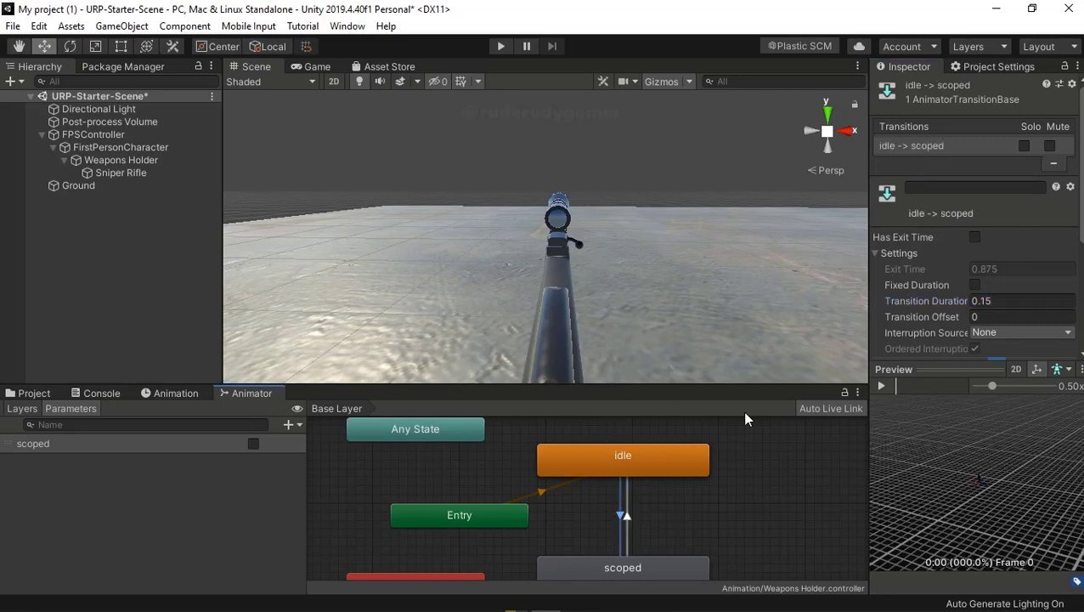
click(986, 300)
double_click(982, 301)
text(0.08)
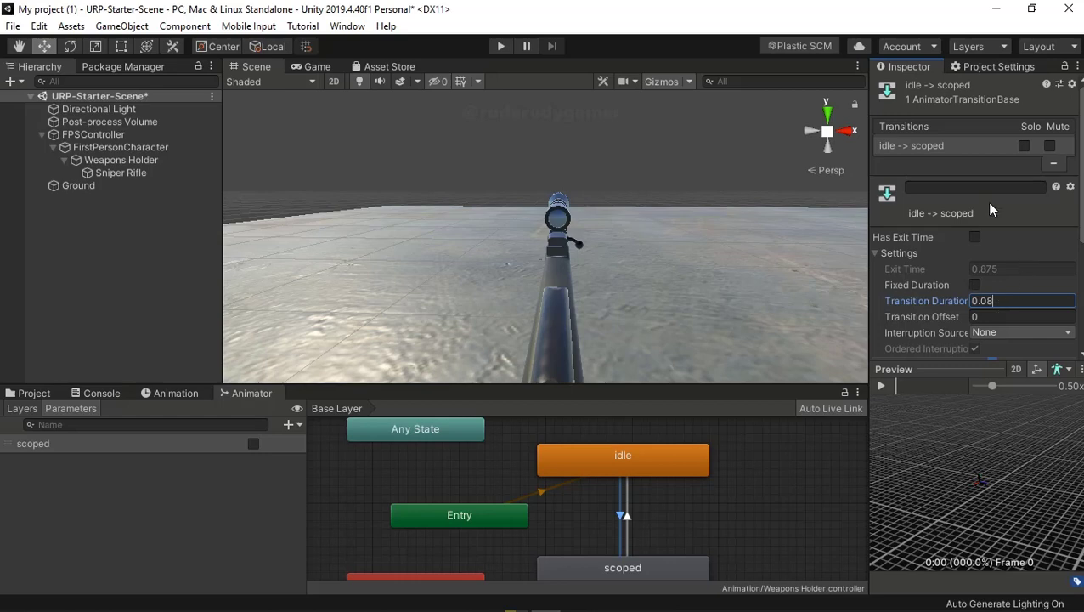
click(498, 49)
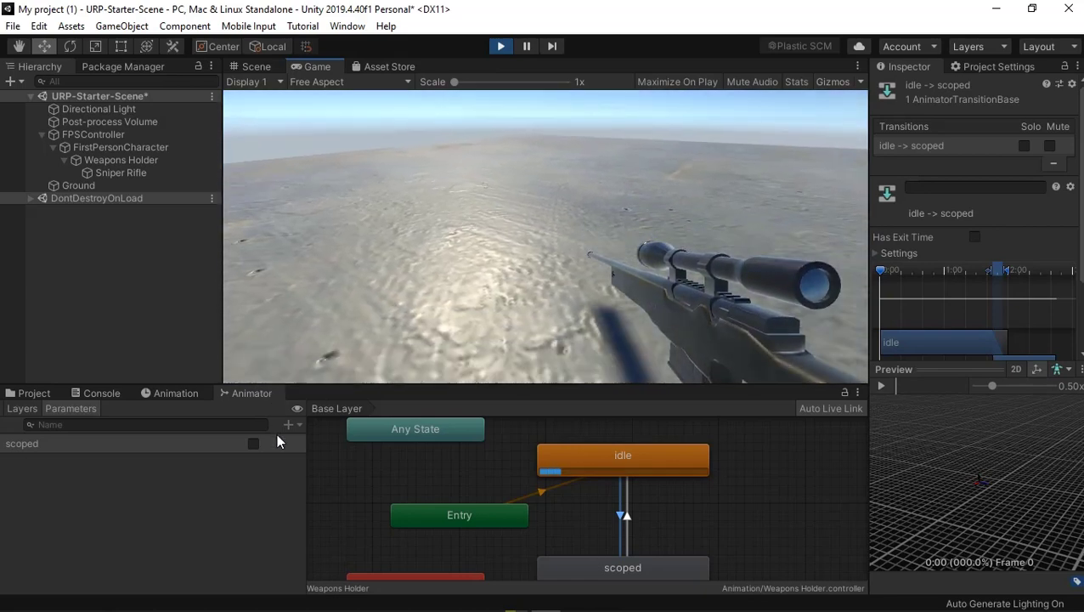
- Toggle scoped repeatedly to test the 0.08 scope-in between hip and scope view
click(254, 444)
click(253, 443)
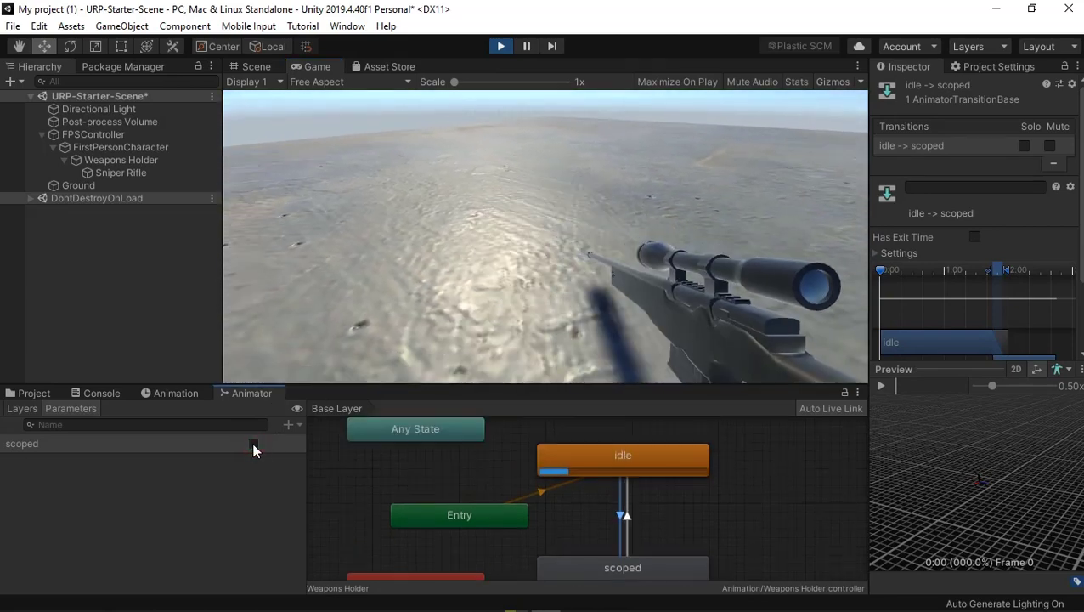
click(253, 443)
click(253, 444)
click(253, 444)
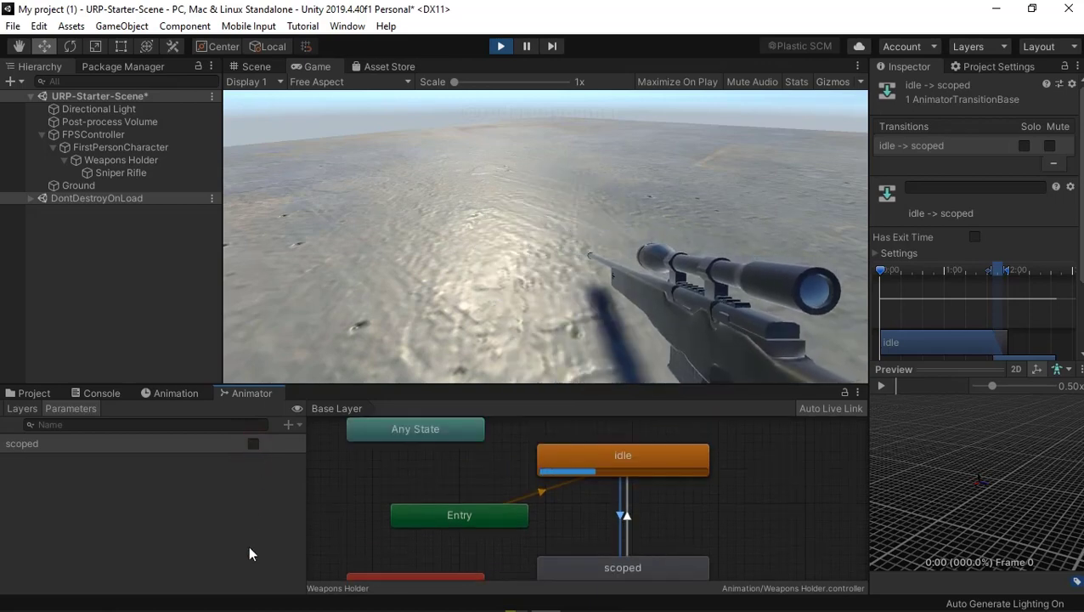
click(253, 444)
click(253, 443)
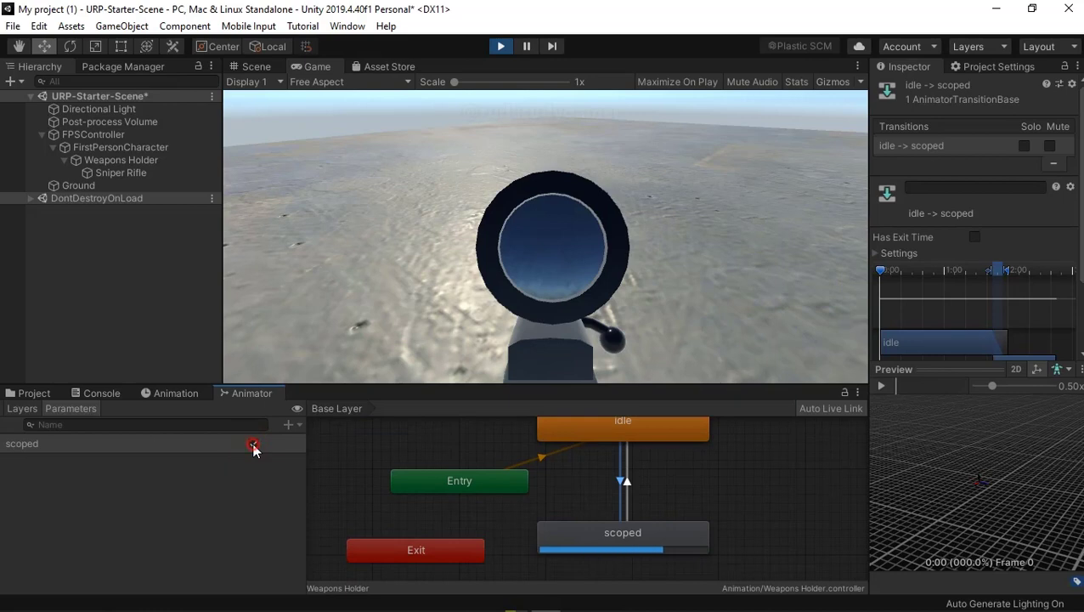
click(253, 444)
- Replay the scope toggle a few more times, end with scoped off, and stop play mode
click(253, 444)
click(254, 443)
click(253, 443)
click(254, 443)
click(253, 444)
click(253, 444)
click(253, 443)
click(253, 443)
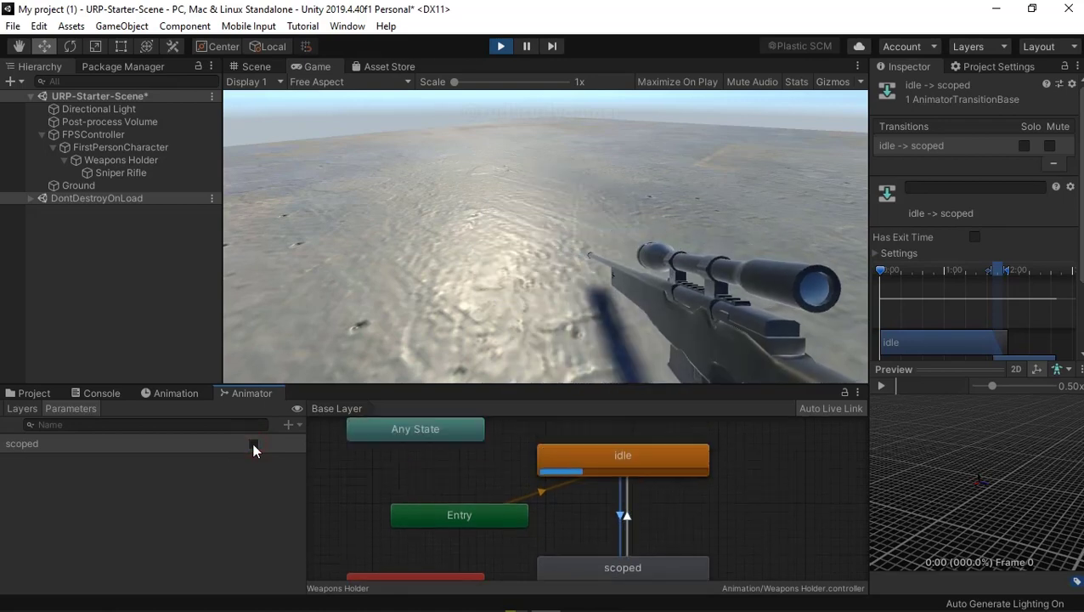
click(500, 46)
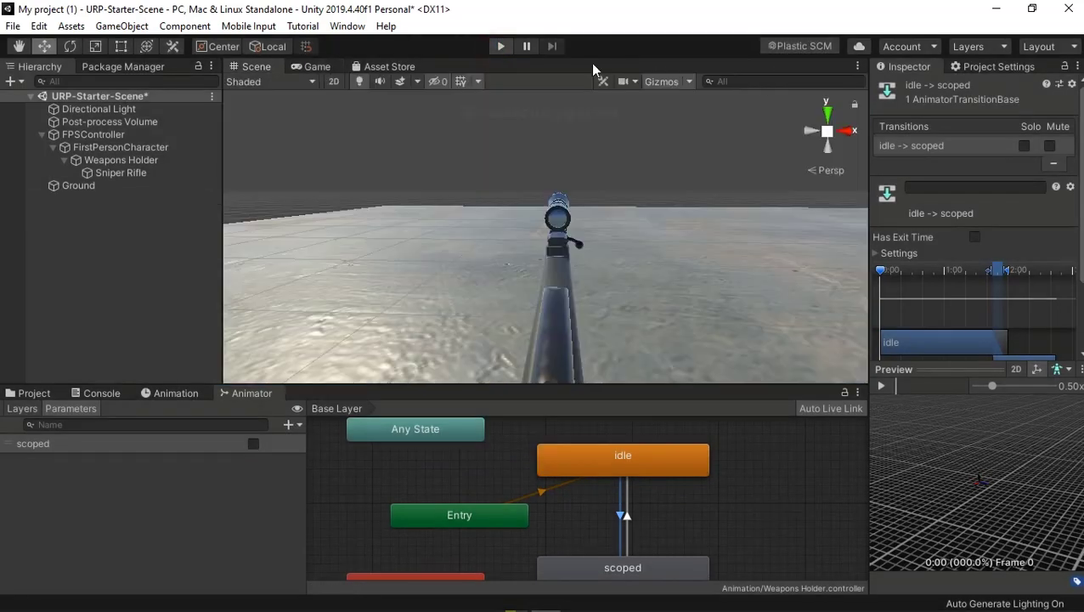
- Set the idle-to-scoped Transition Duration to 0.04 and start play mode
click(899, 253)
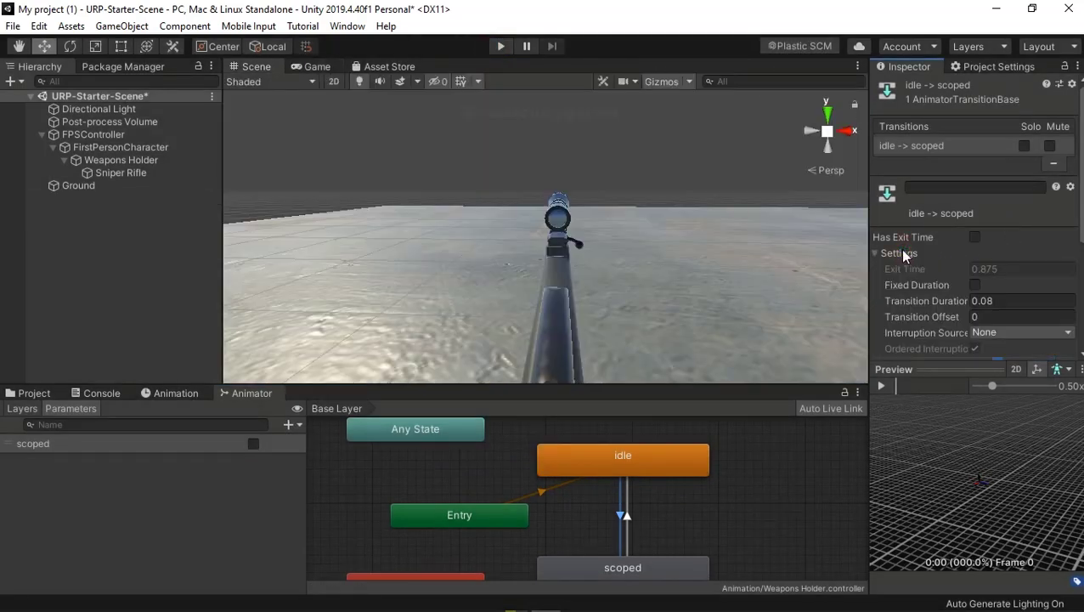
click(988, 301)
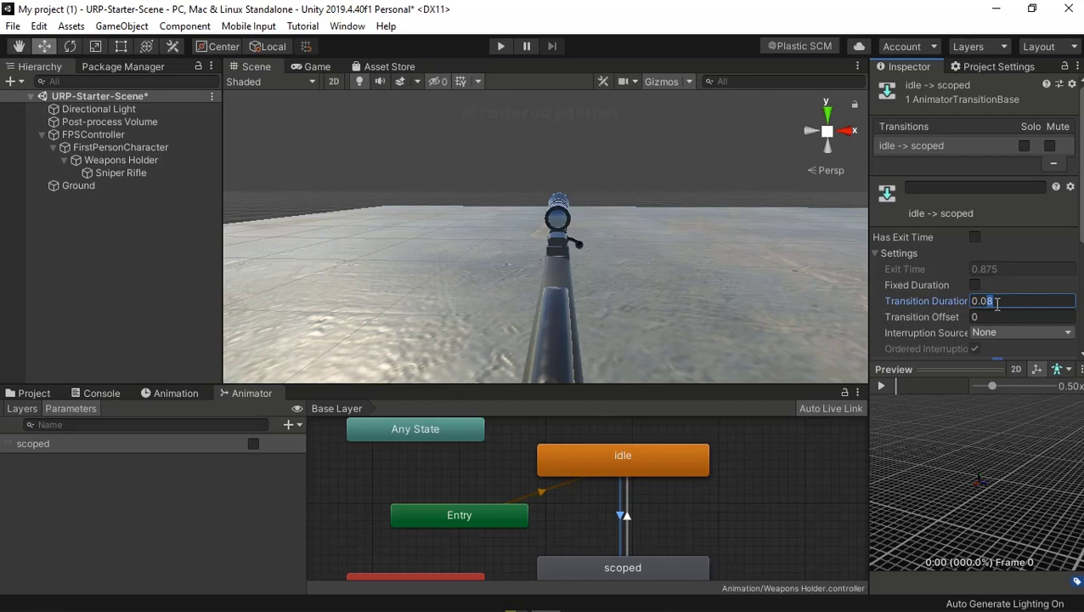
click(499, 47)
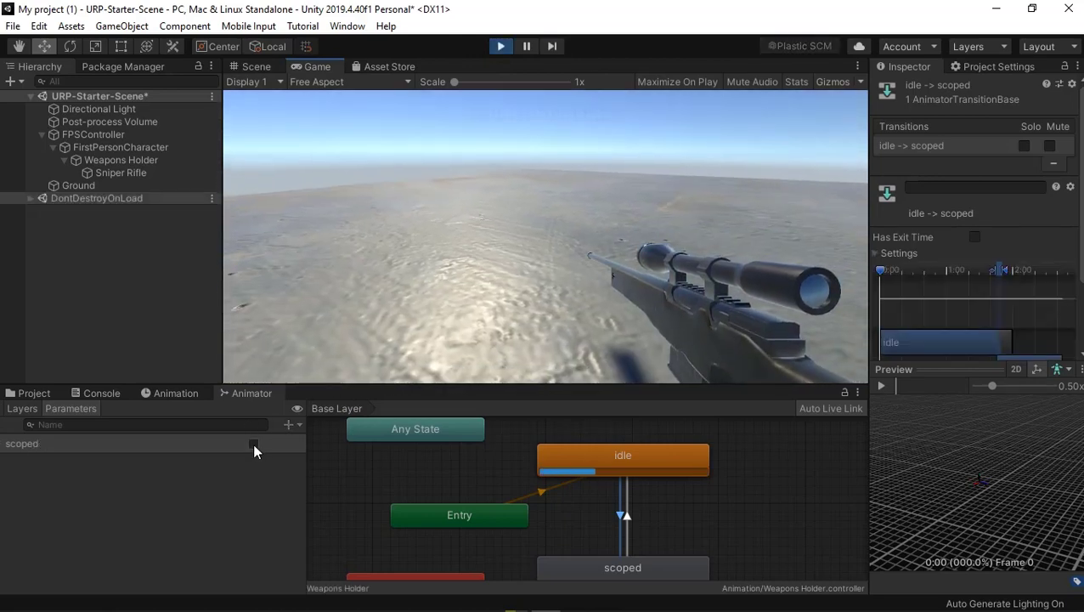
- Toggle scoped on and off rapidly to test the 0.04 scope-in transition
click(253, 445)
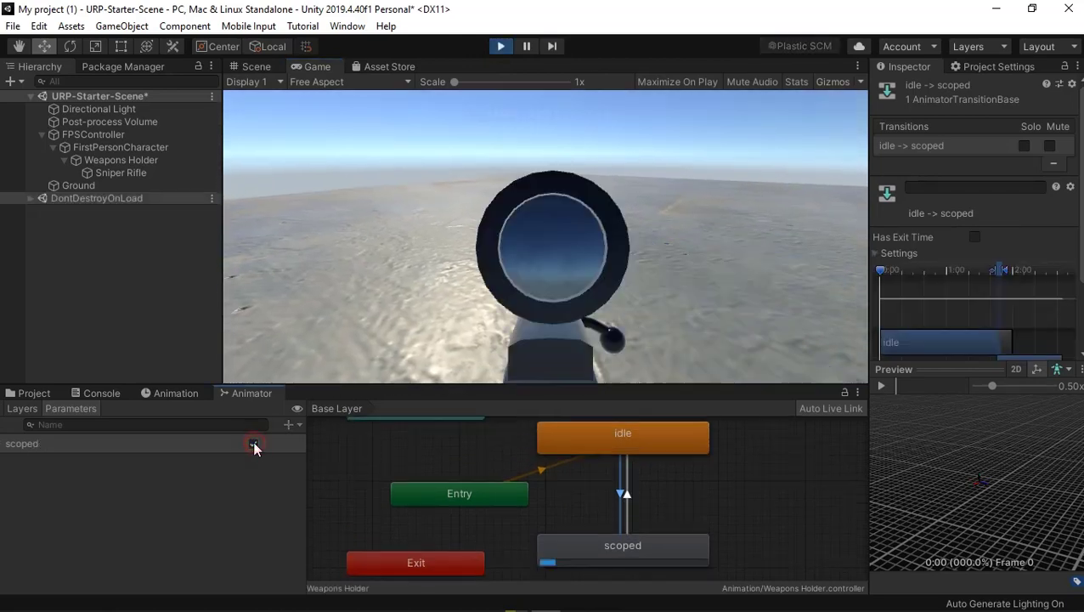
click(254, 445)
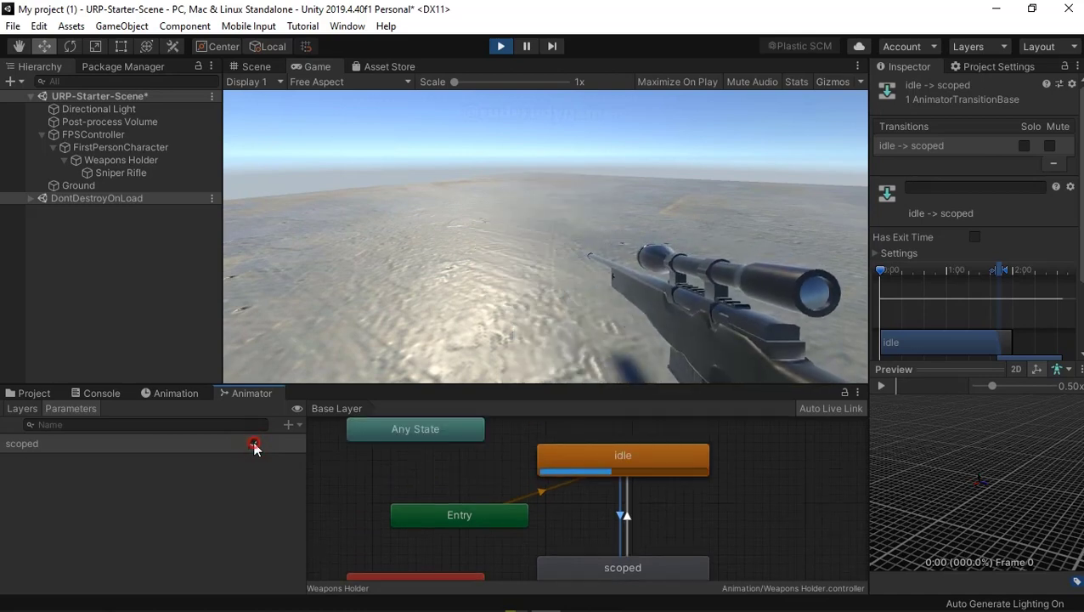
click(254, 446)
click(253, 445)
click(254, 446)
click(254, 445)
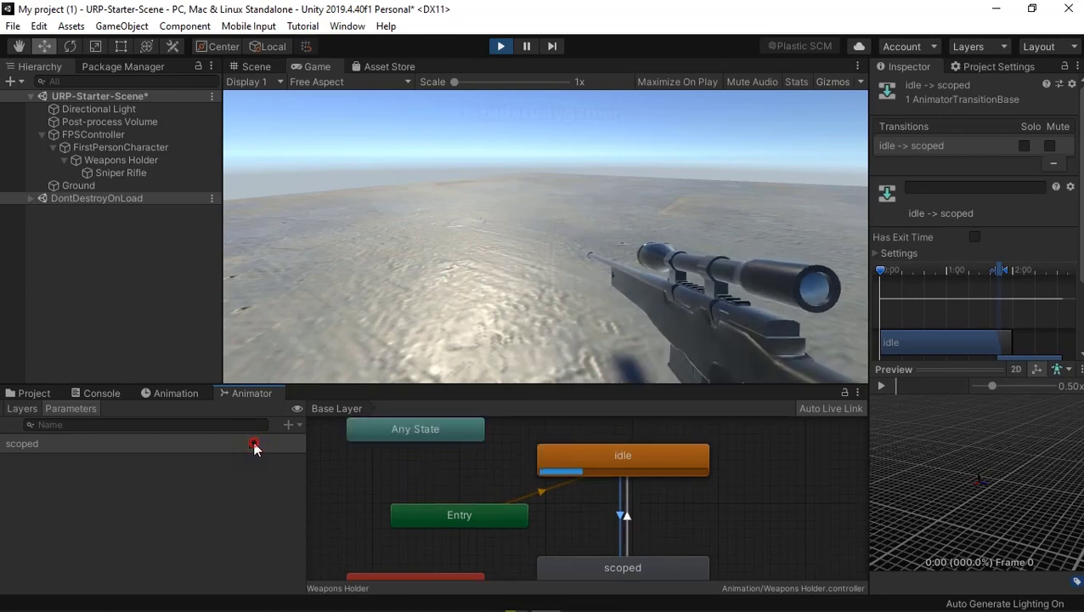
click(253, 445)
click(253, 445)
click(253, 445)
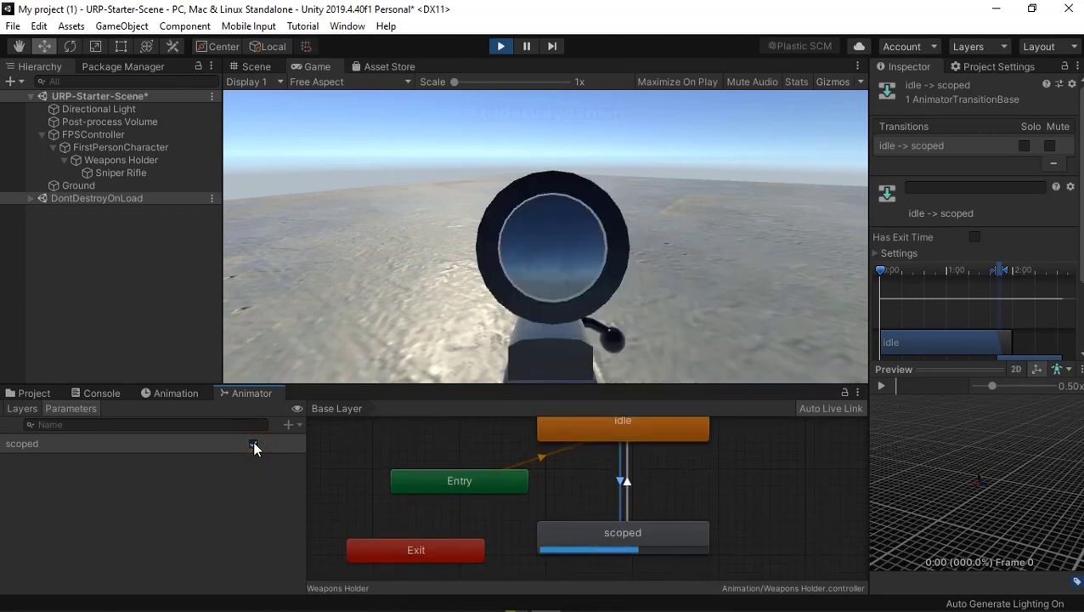
click(254, 443)
click(254, 443)
click(254, 445)
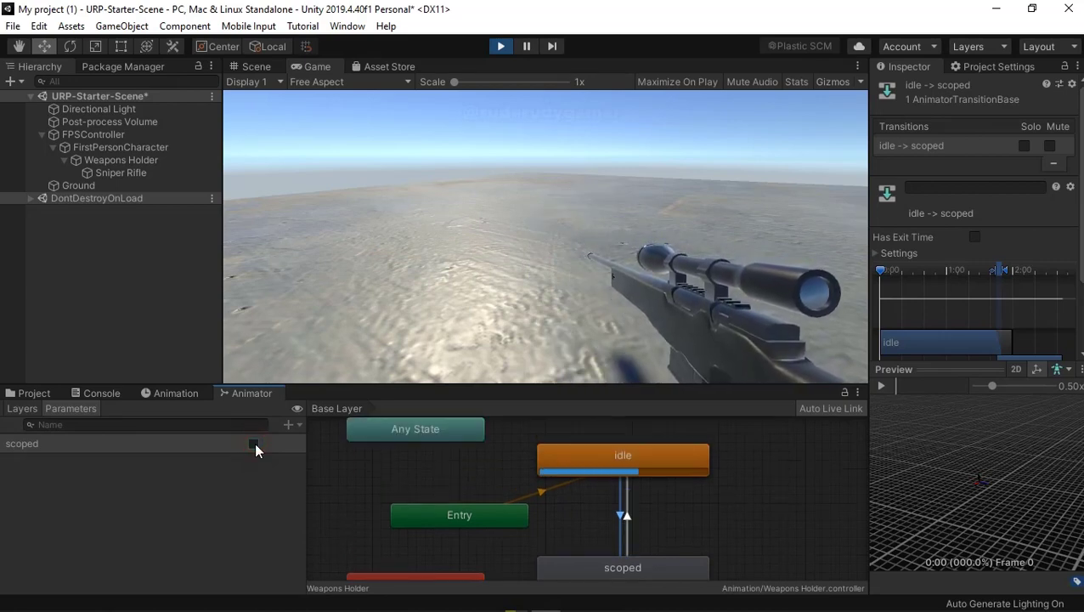
- Run a few more scope-in and scope-out checks, stop play mode, and zoom the Animator graph
click(254, 444)
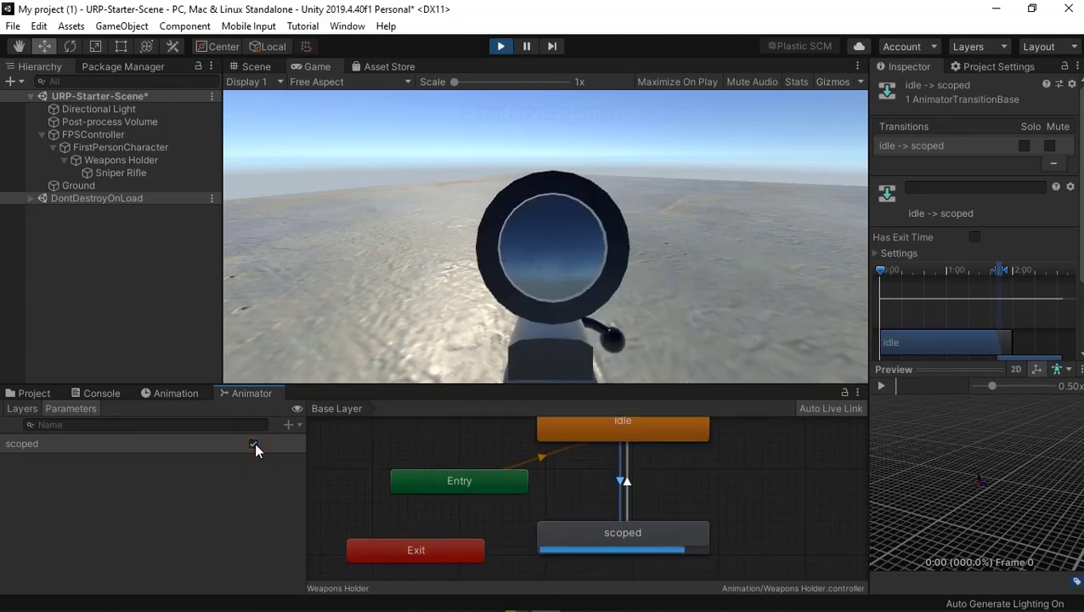
click(254, 443)
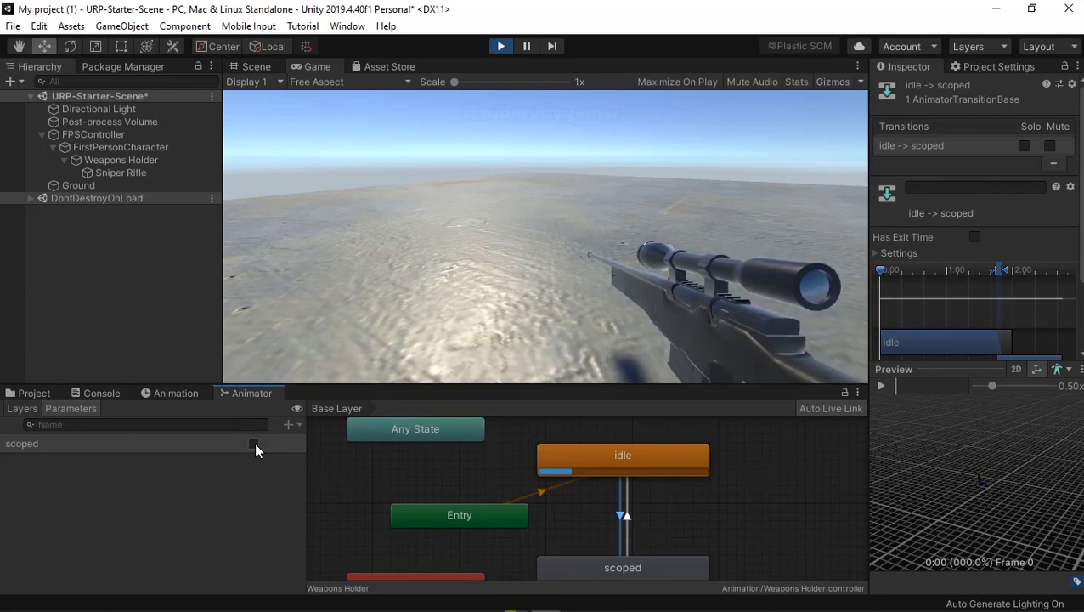
click(254, 444)
click(254, 444)
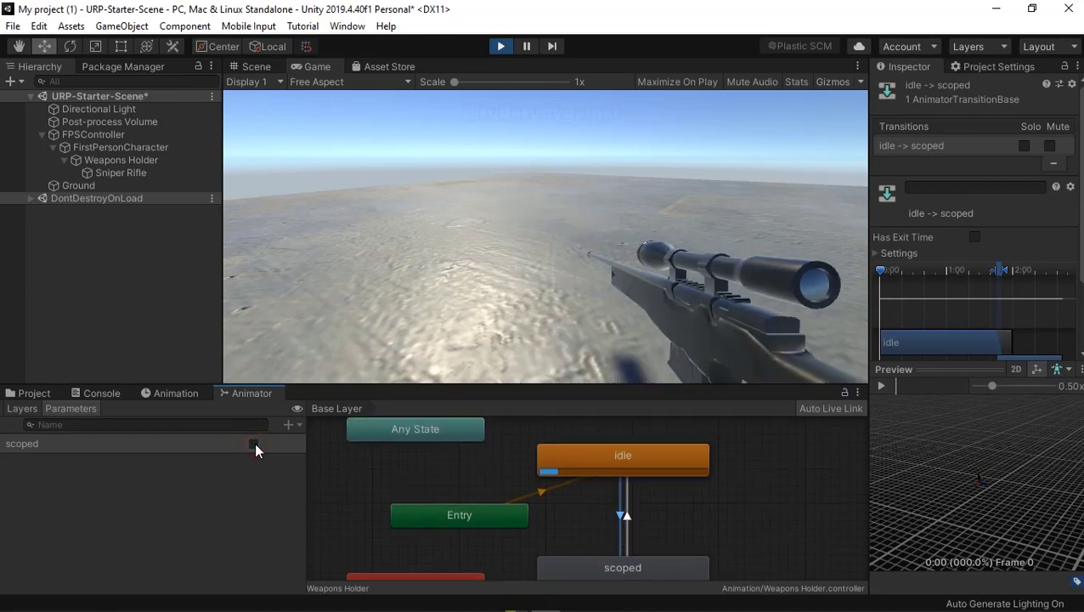
click(254, 444)
click(254, 444)
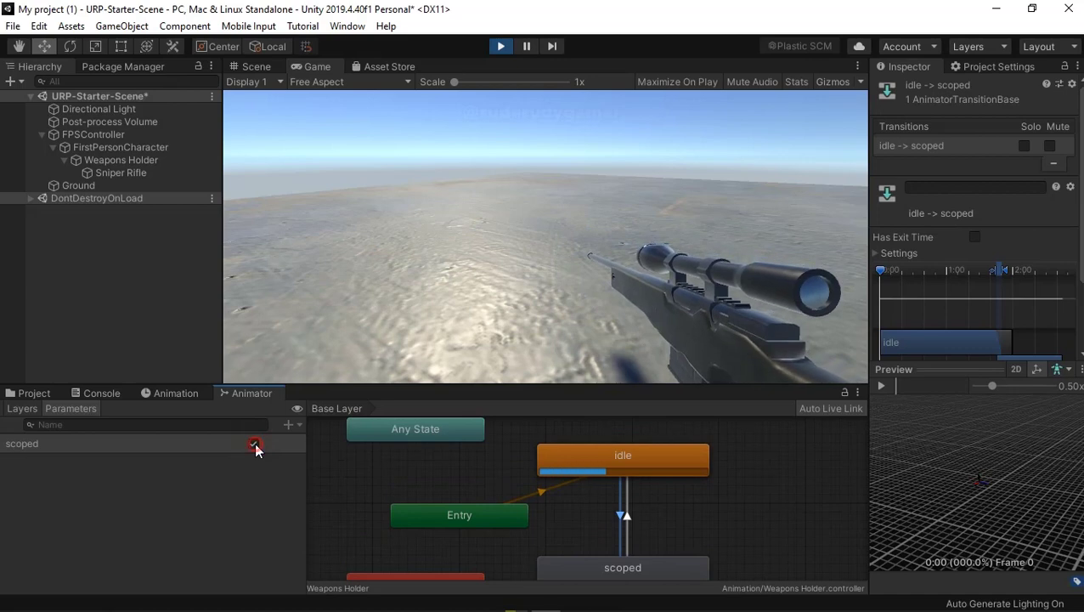
click(254, 444)
click(254, 443)
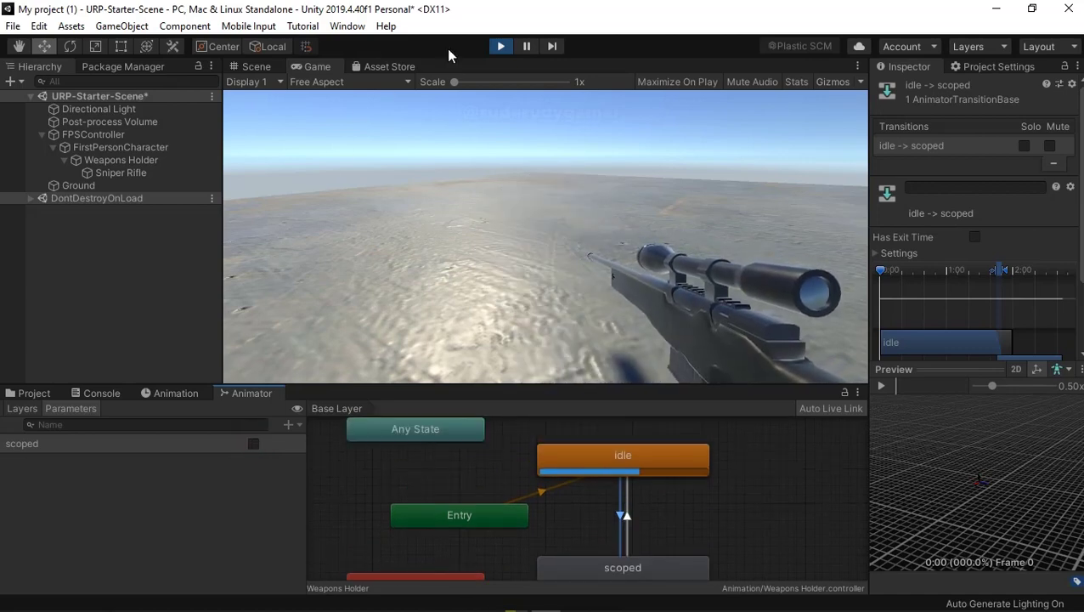
click(499, 48)
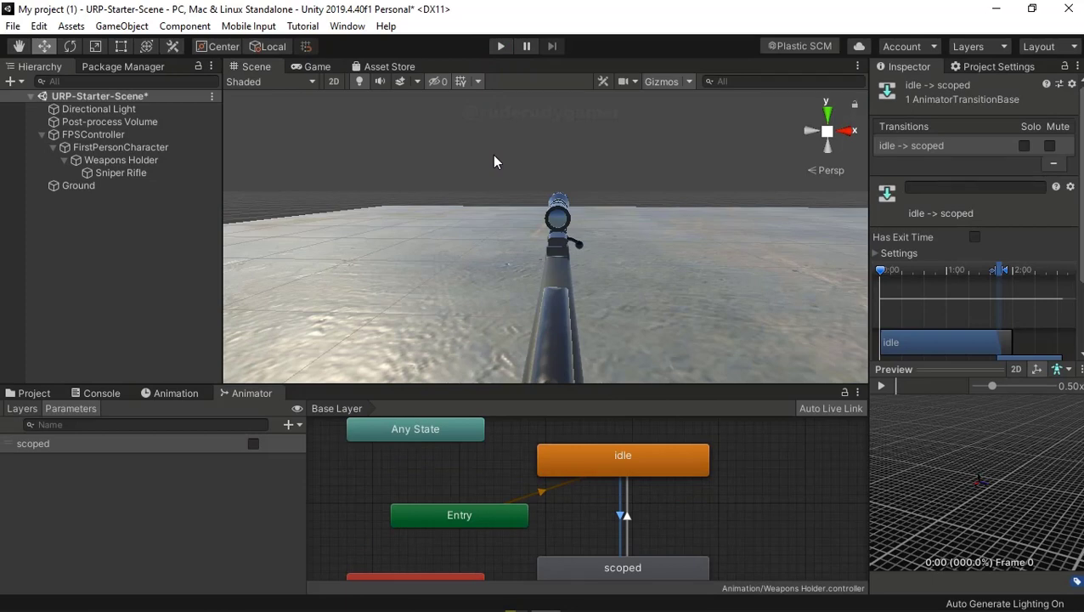
scroll(586, 463, down, 5)
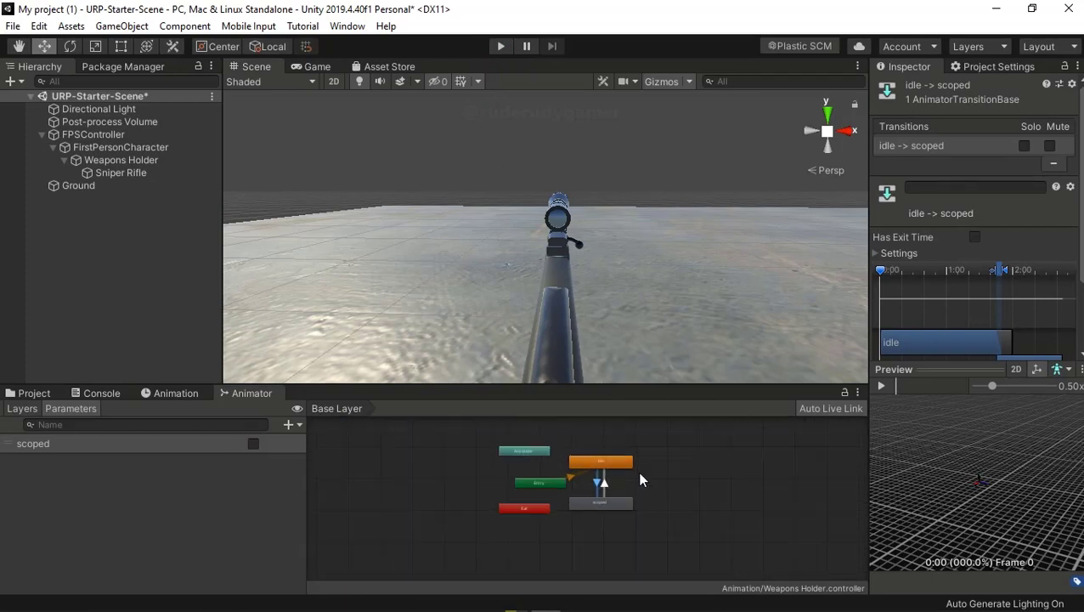
scroll(557, 453, up, 2)
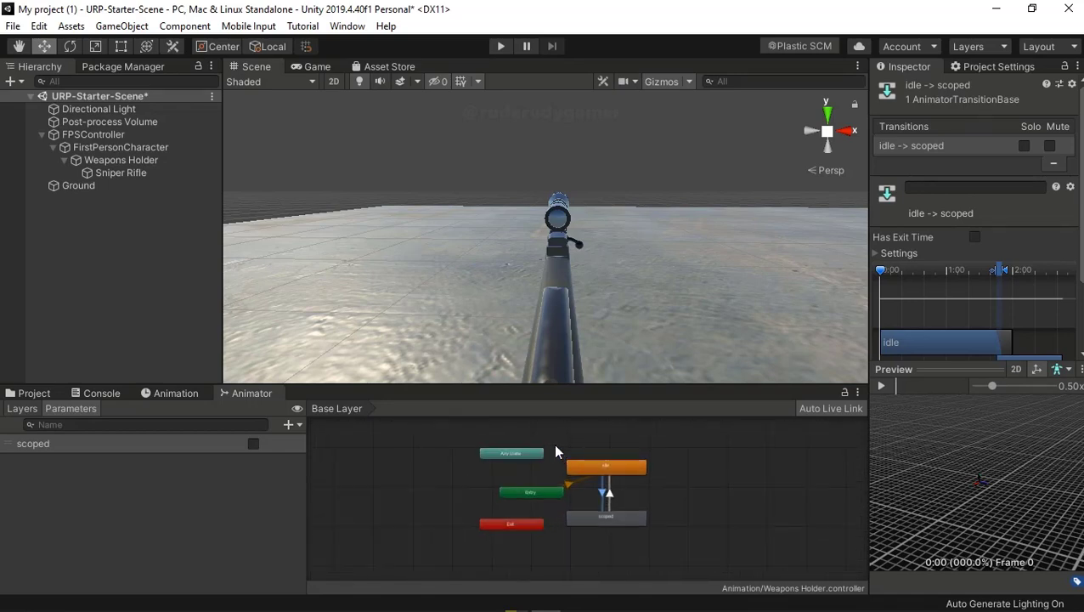
- Add a new script component named 'scope' to the Weapons Holder object
click(119, 160)
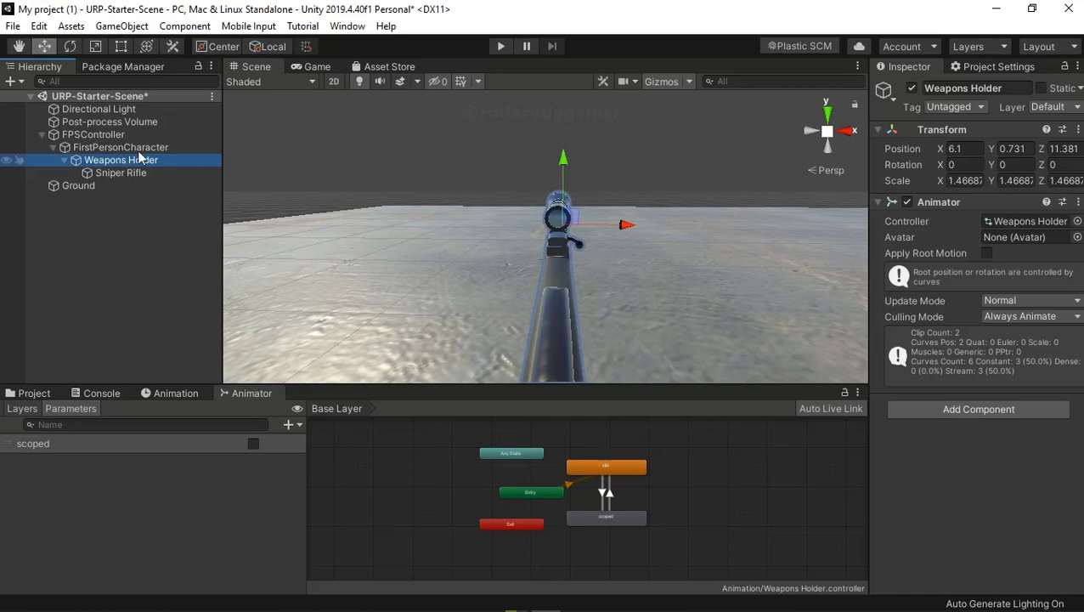
click(953, 410)
text(CHA)
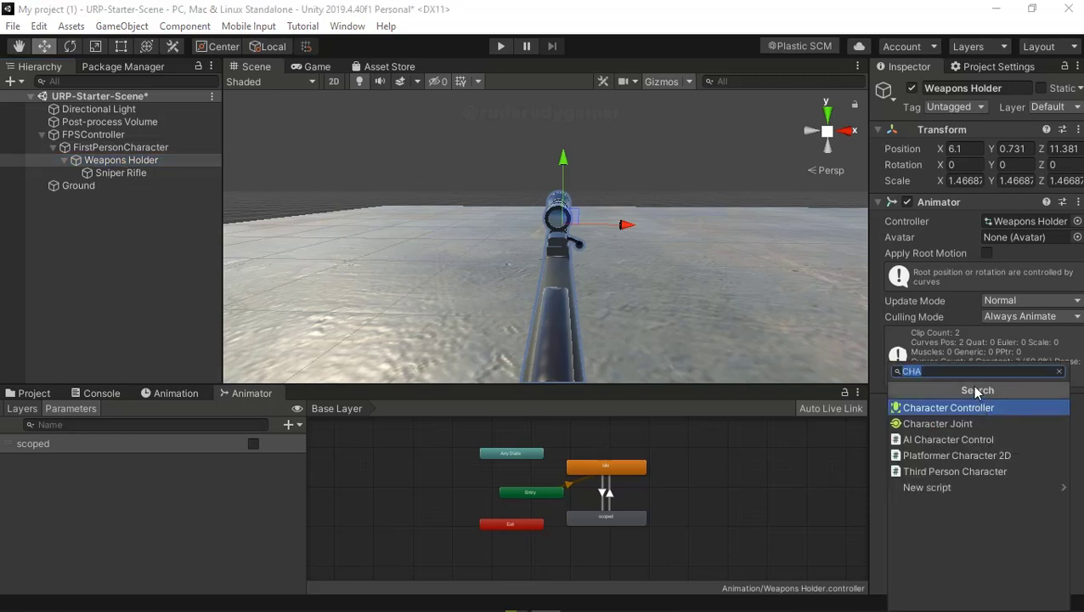
click(926, 488)
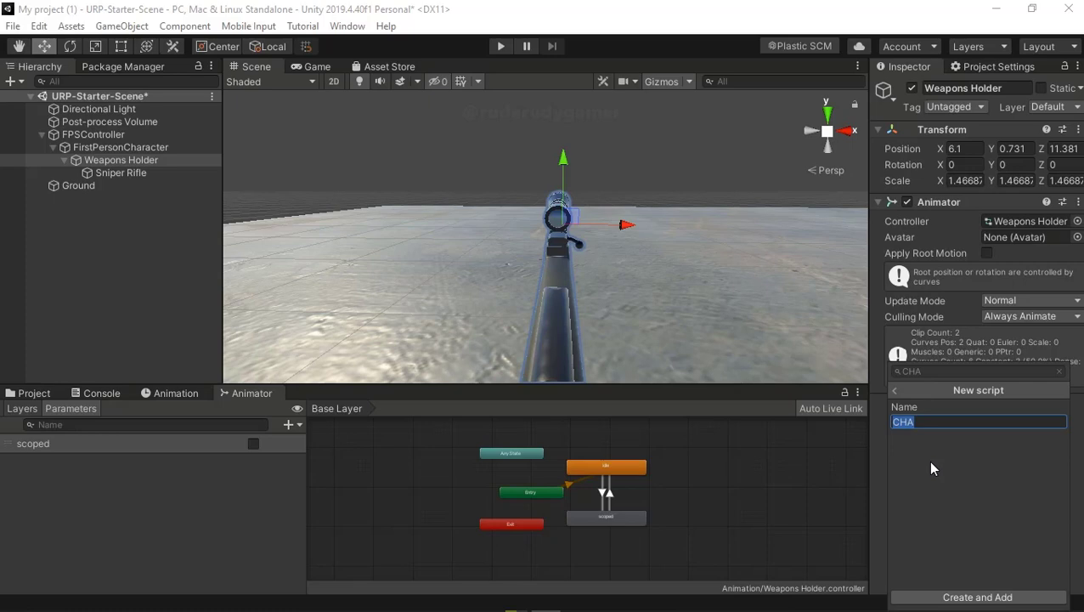
text(sc)
text(ope)
key(Return)
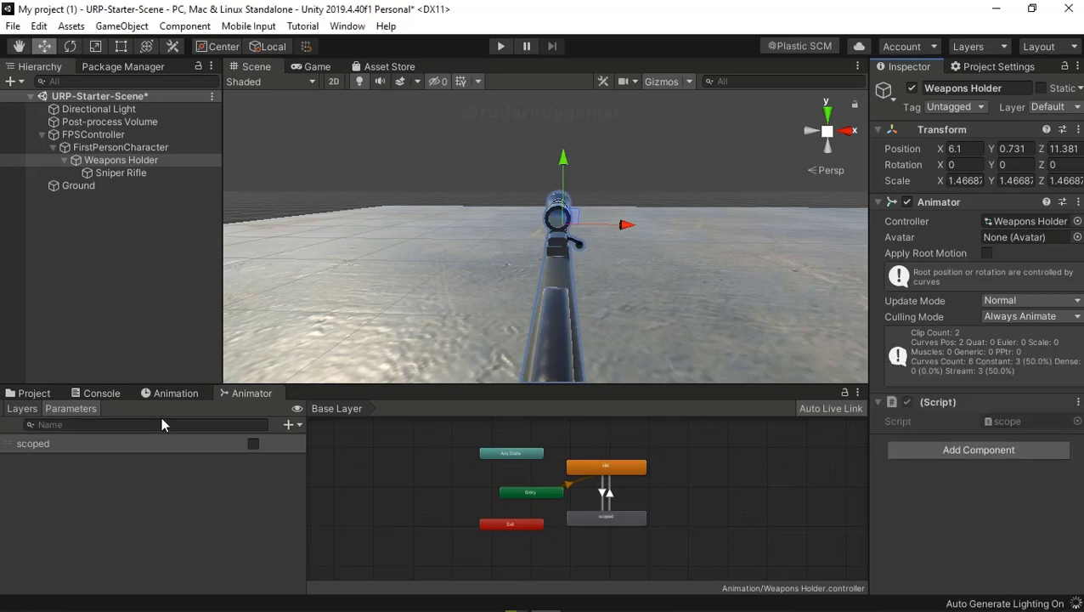
click(34, 395)
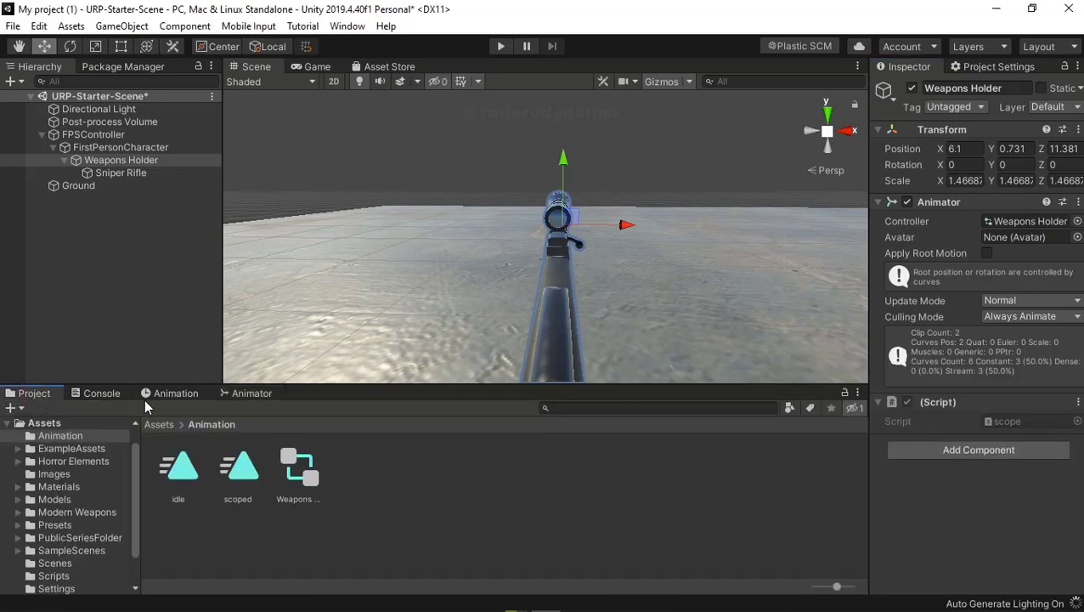
- Open the scope script from the Assets root folder in Notepad for editing
click(154, 424)
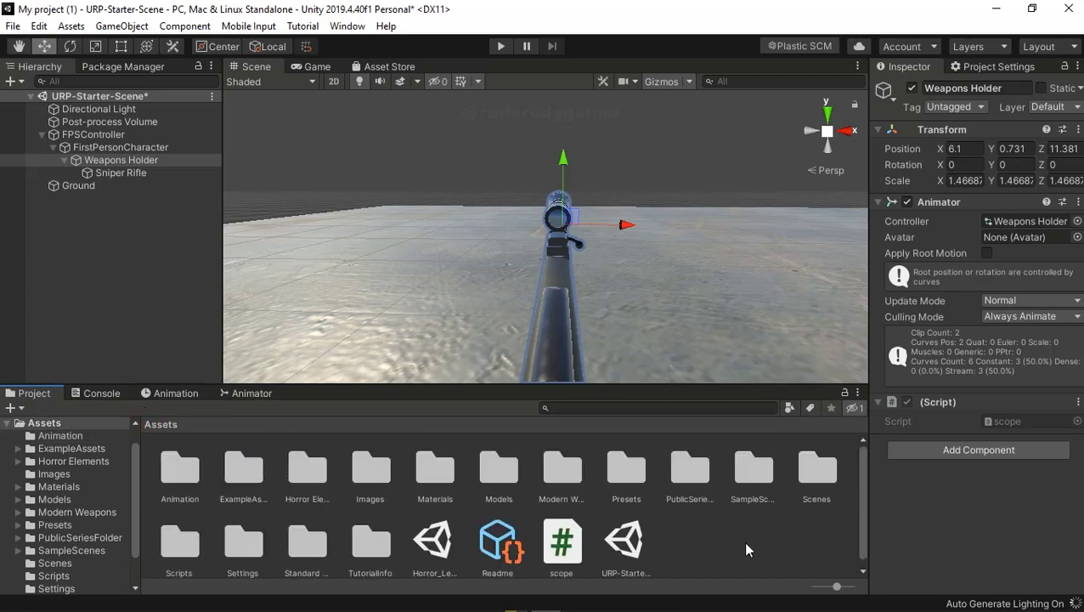
scroll(742, 541, down, 1)
double_click(565, 541)
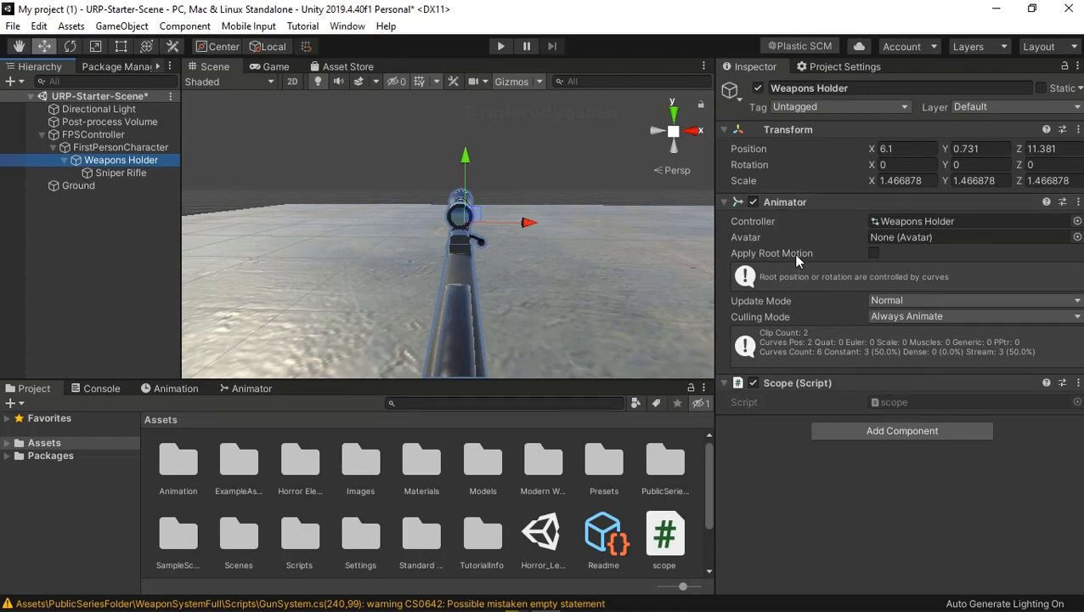
mouse_move(796, 261)
- Show the Animator graph, inspect Weapons Holder's Animator, and open then dismiss the Avatar picker
click(198, 389)
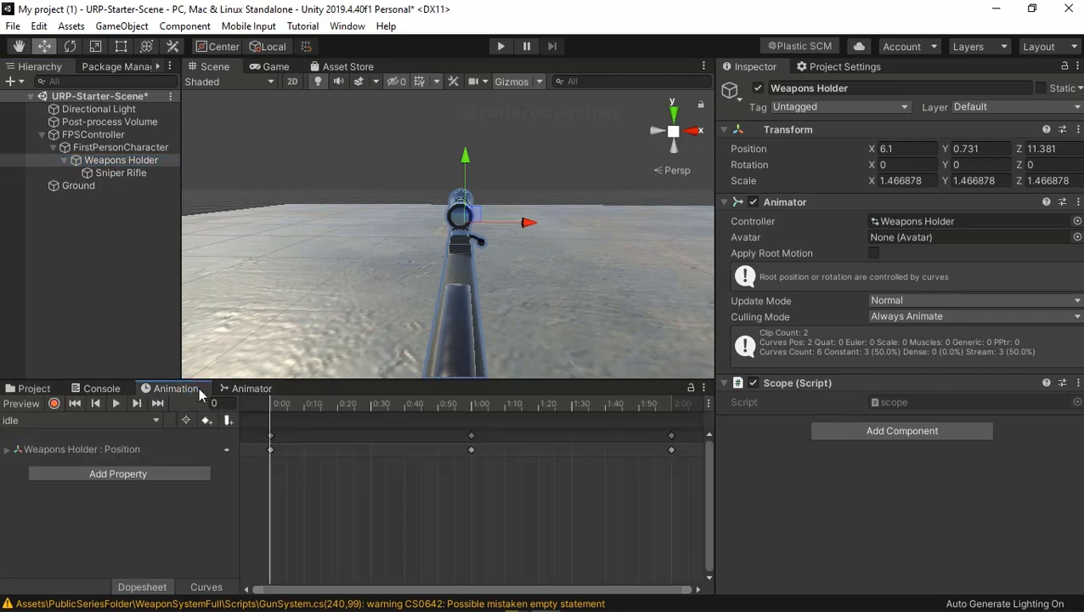
click(246, 388)
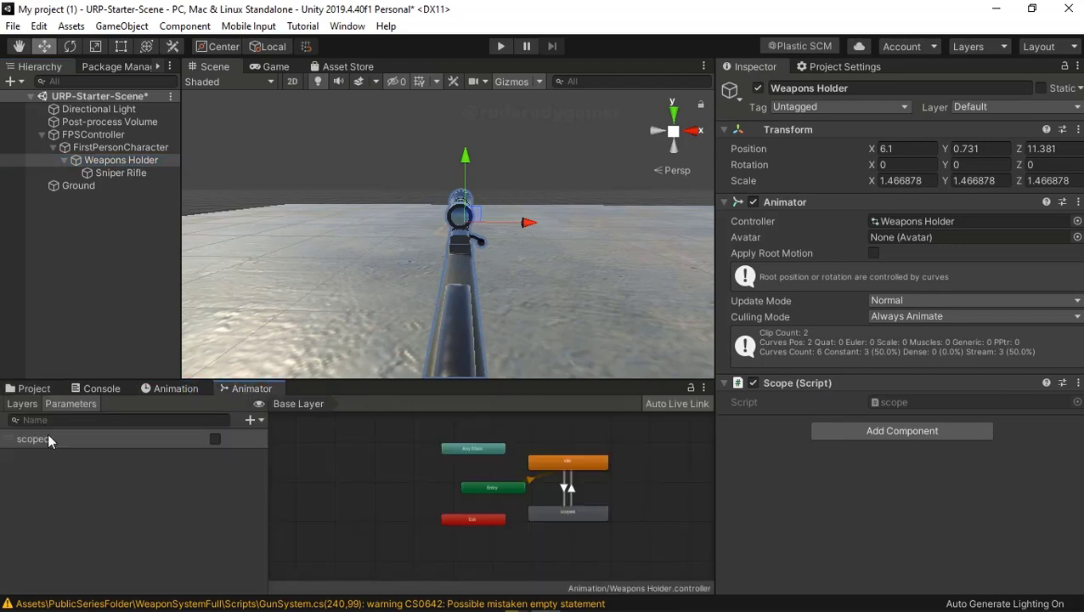
click(110, 175)
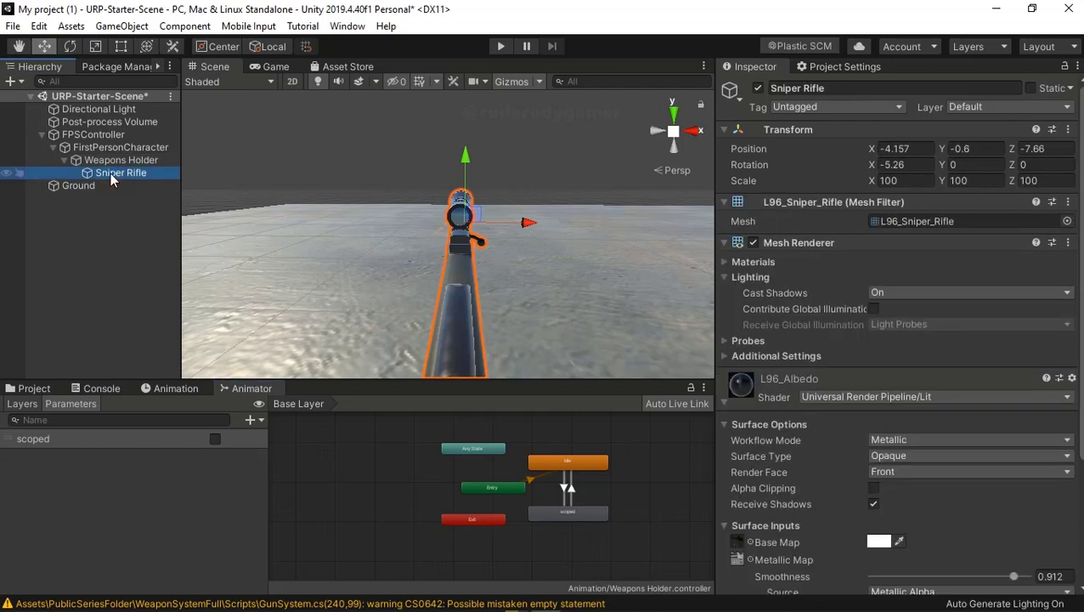
click(110, 161)
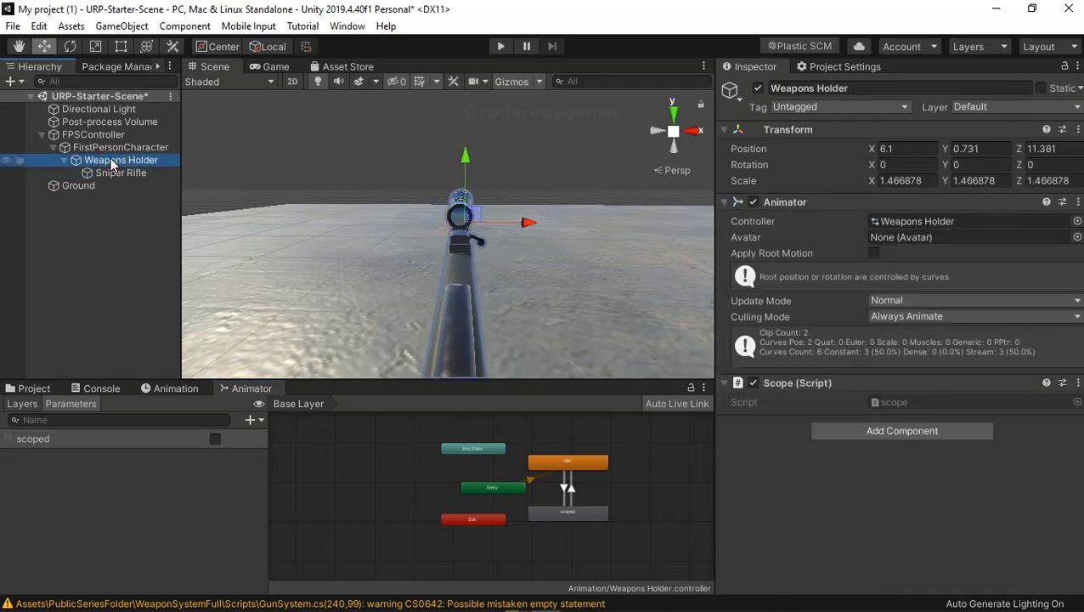
click(787, 201)
click(787, 202)
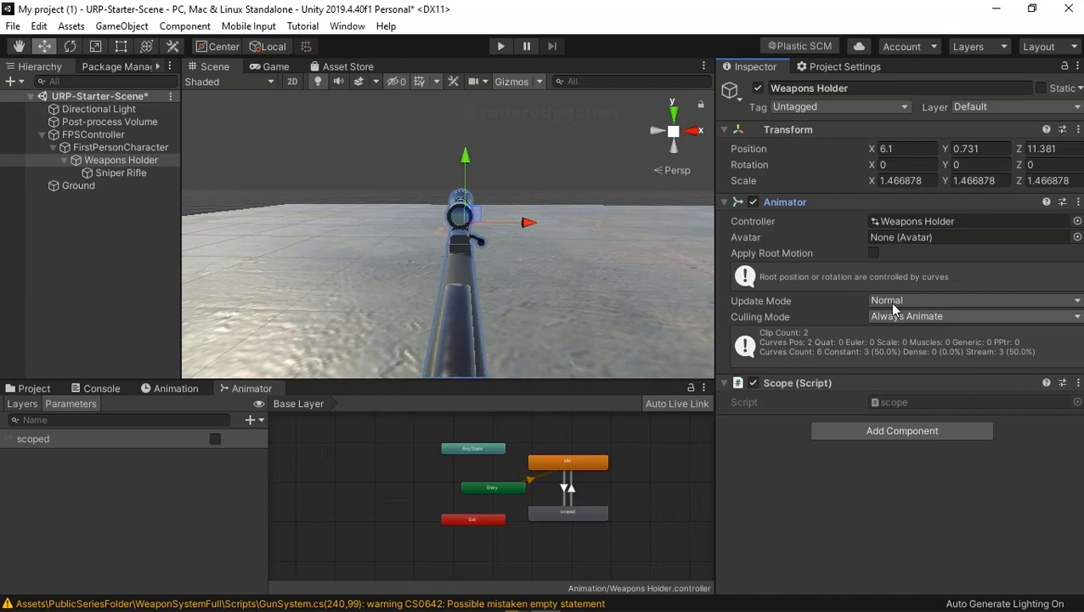
click(883, 240)
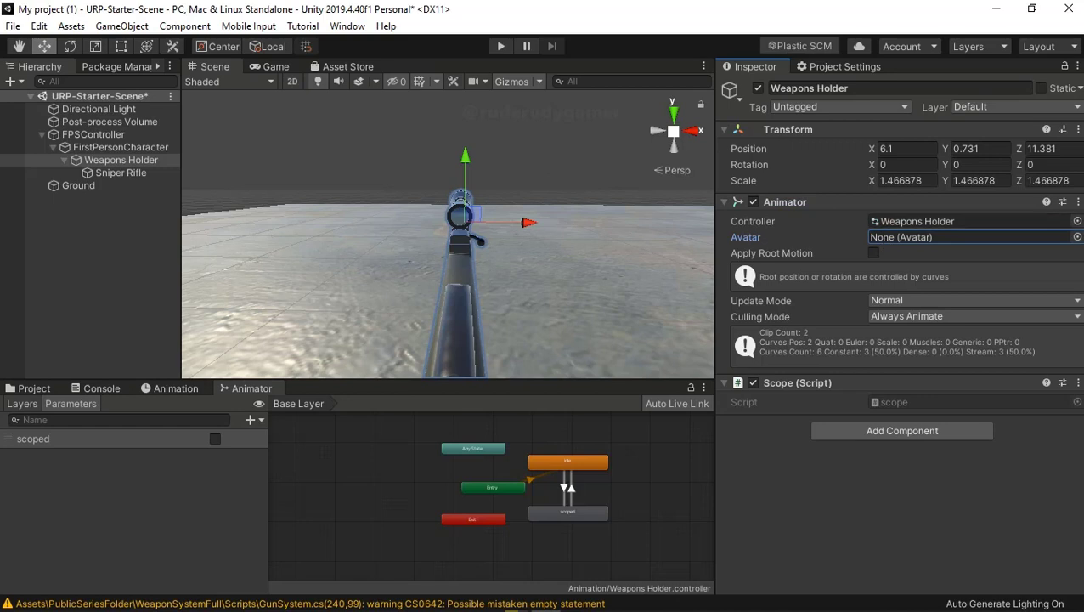
key(Return)
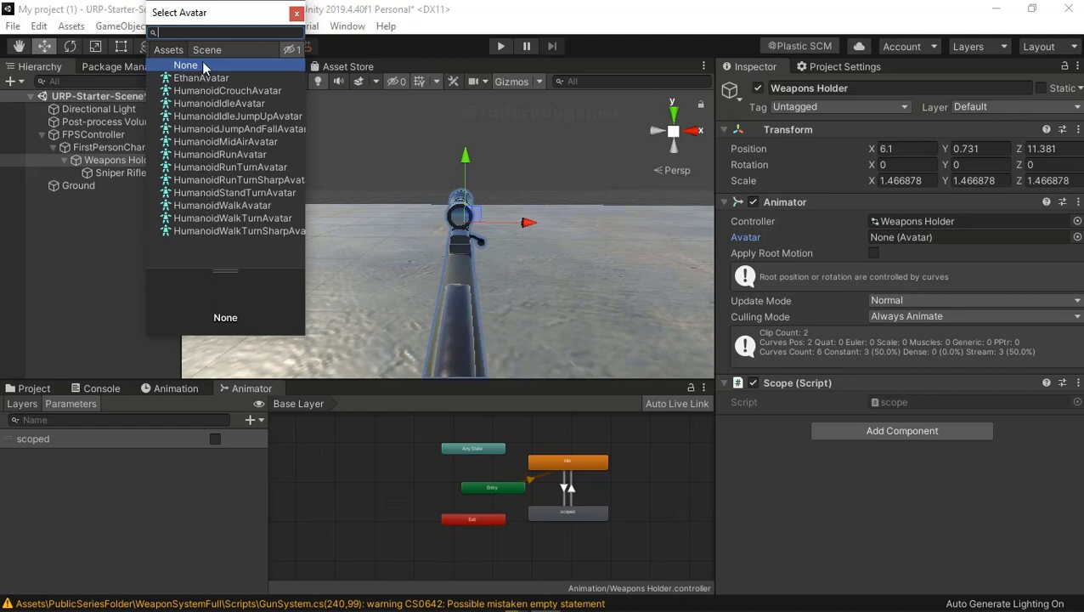
click(295, 14)
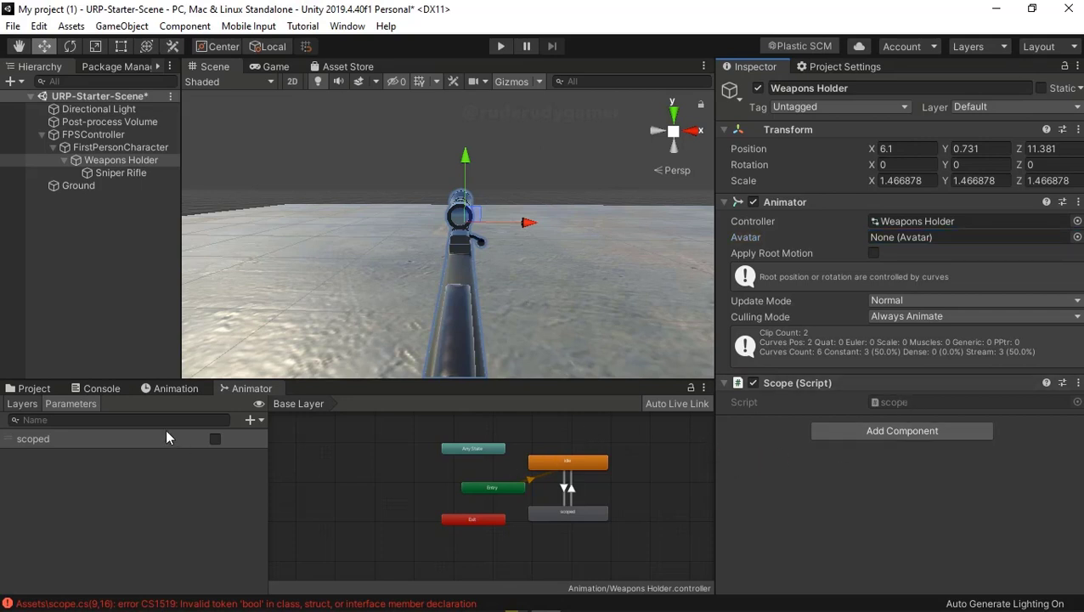
- Attach scope.cs to Weapons Holder and remove the duplicate Scope component
click(34, 388)
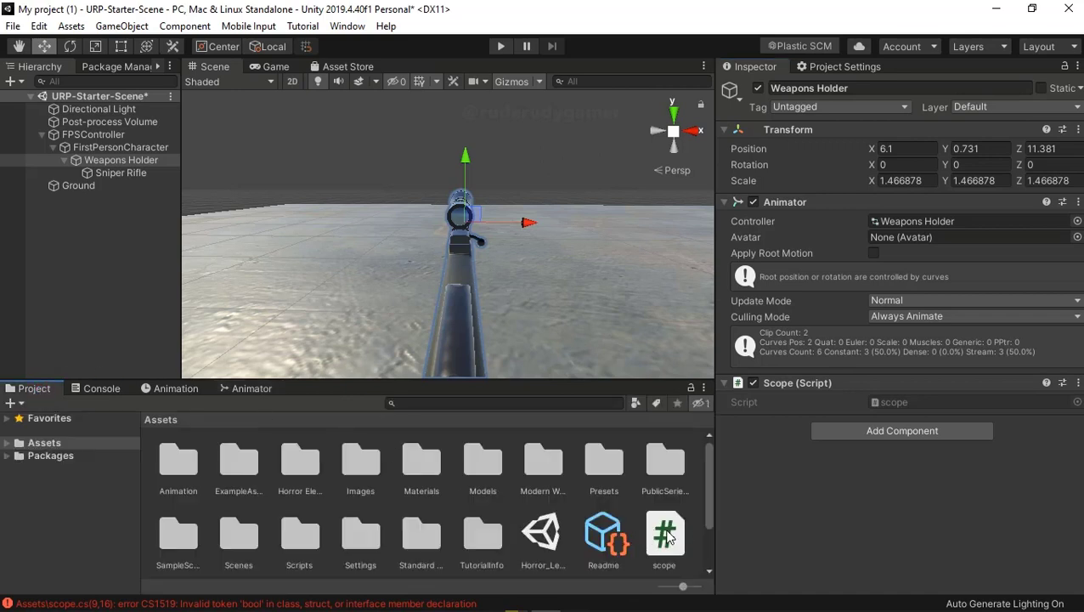
drag(664, 533, 867, 474)
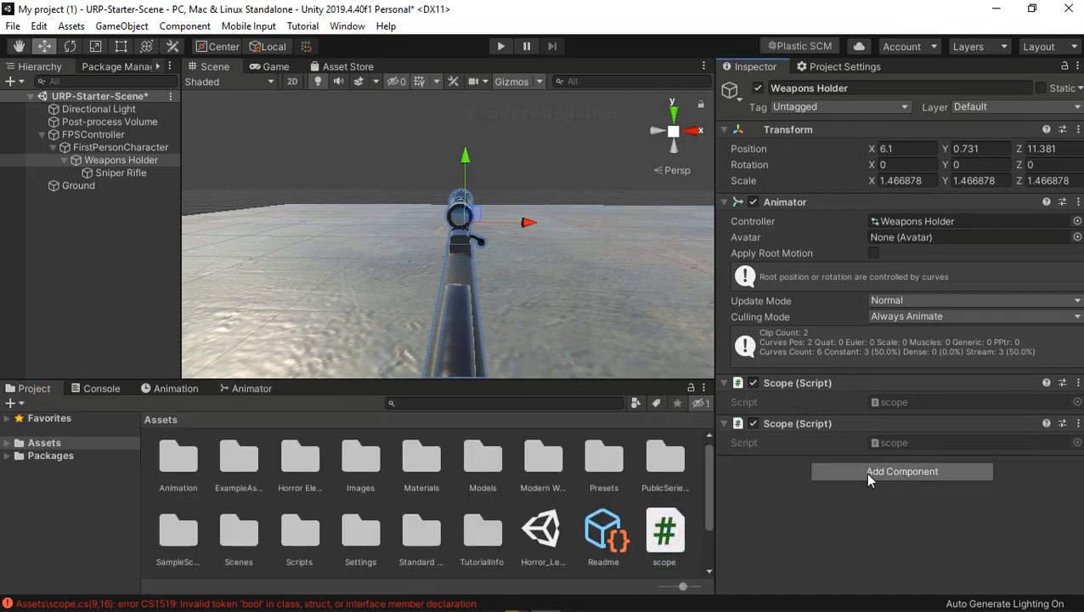
click(723, 427)
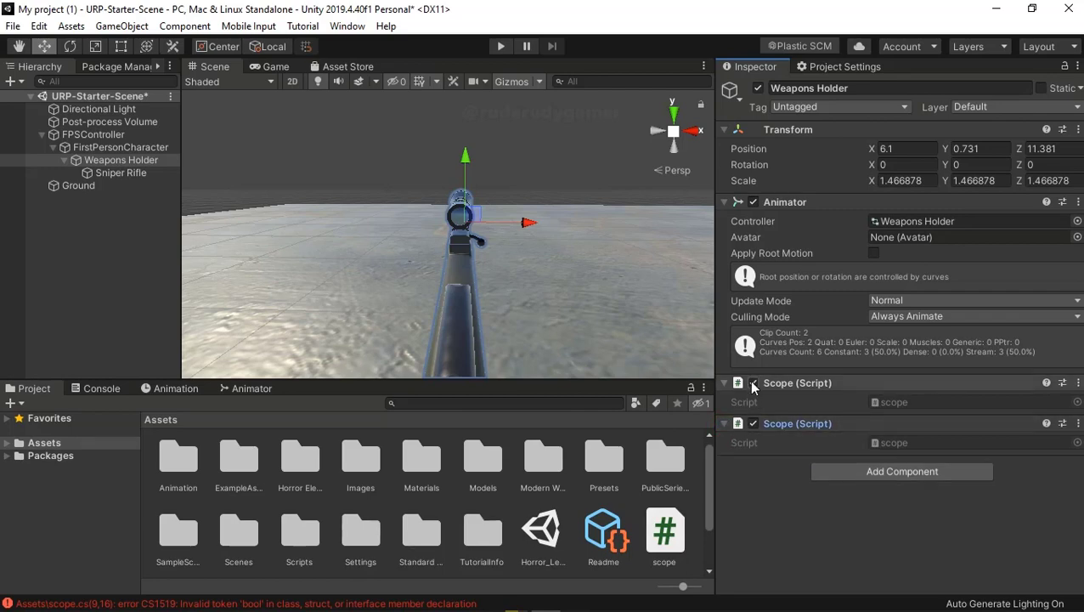
mouse_move(785, 206)
mouse_down()
mouse_move(894, 399)
mouse_move(723, 386)
mouse_up()
click(724, 384)
click(1077, 382)
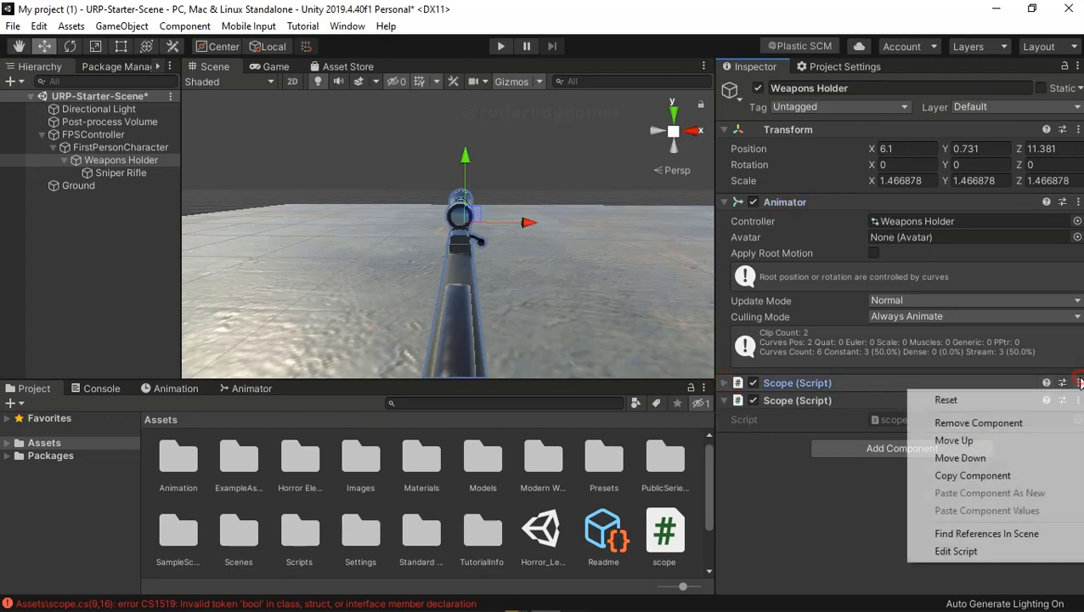
click(1044, 400)
click(1077, 383)
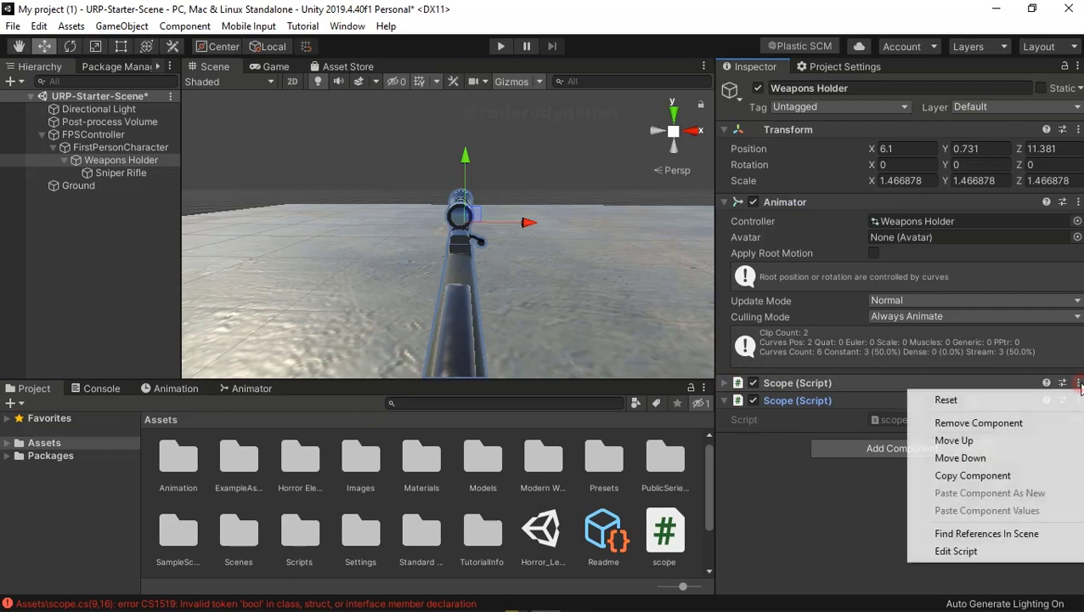
click(1042, 424)
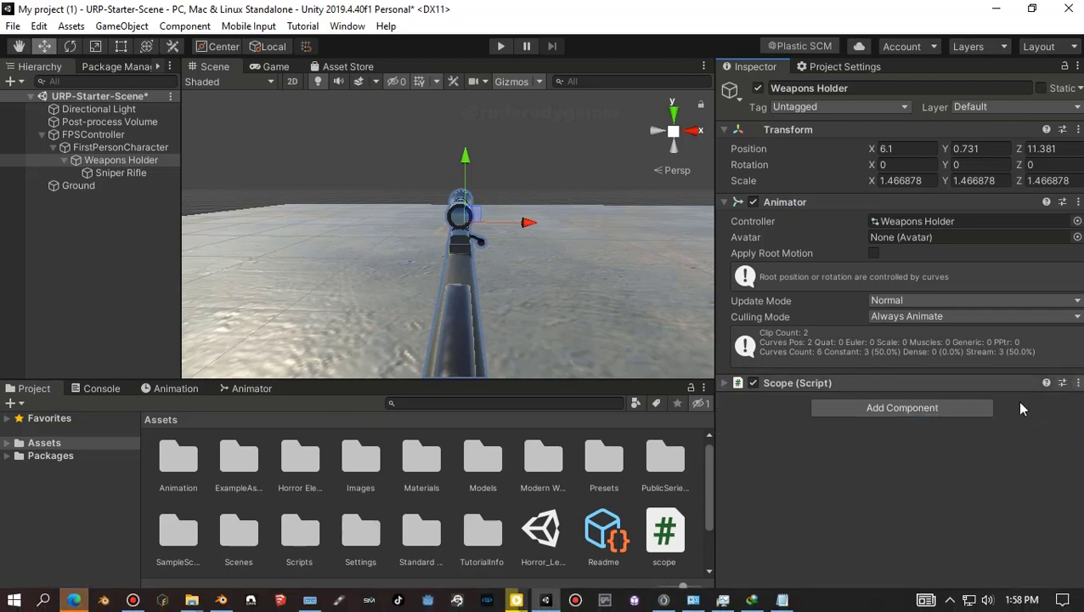
click(871, 456)
- View the scope script's code and check the CS1519 error listed in the Console
click(674, 526)
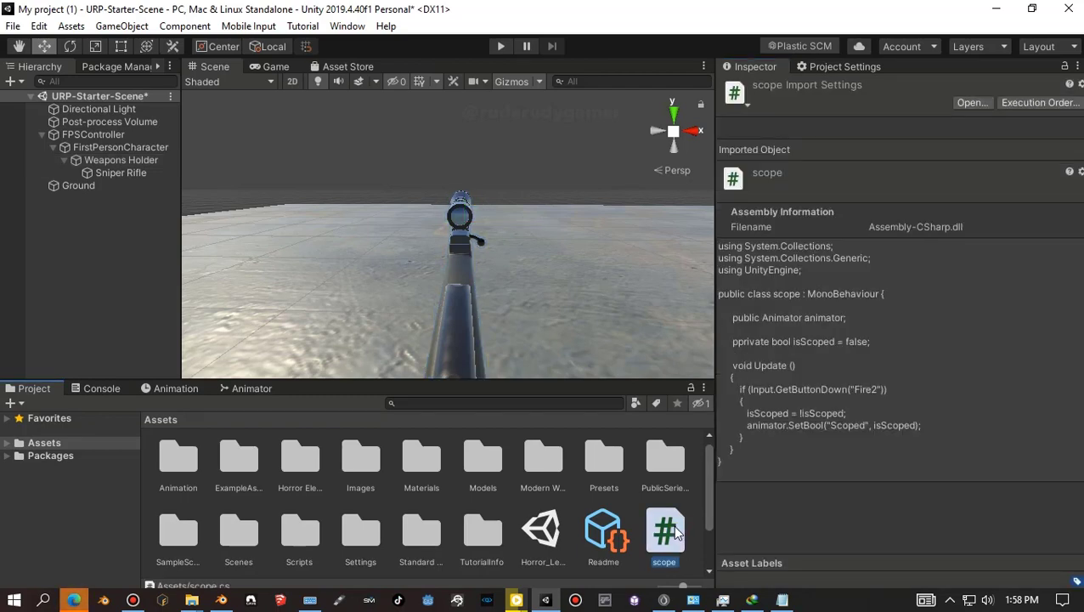
click(102, 388)
click(134, 470)
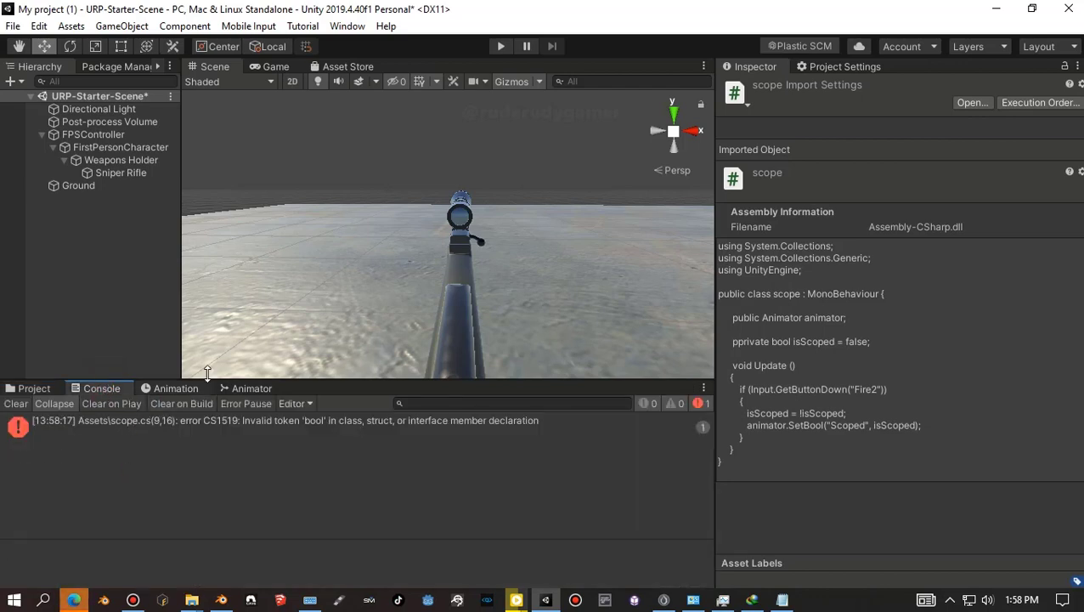
click(113, 162)
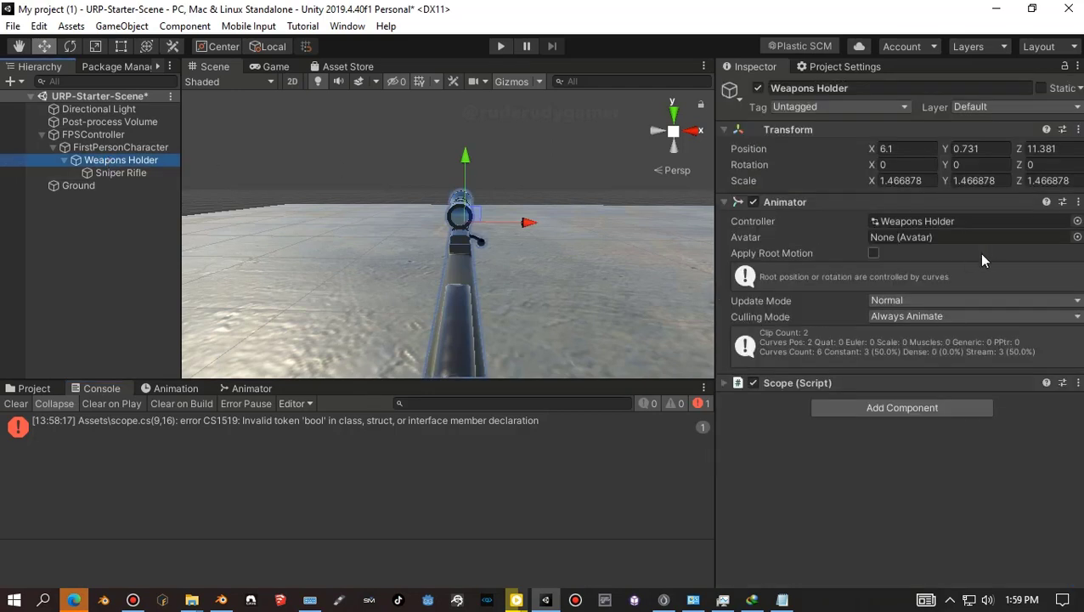
- Switch to the Animation tab and choose Weapons Holder's 'scoped' clip from the clip list
click(189, 388)
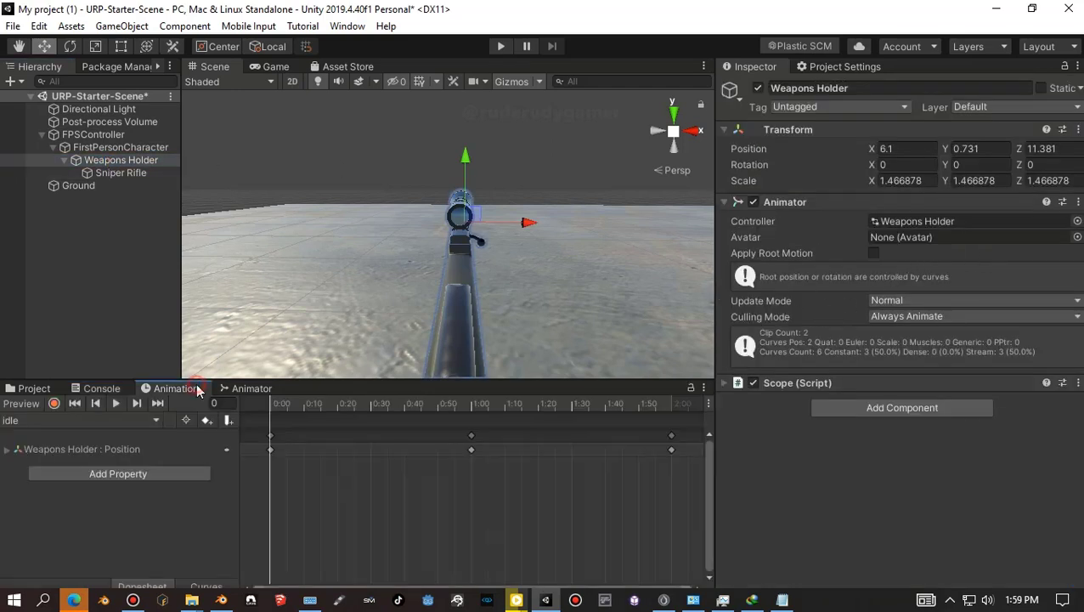
click(157, 421)
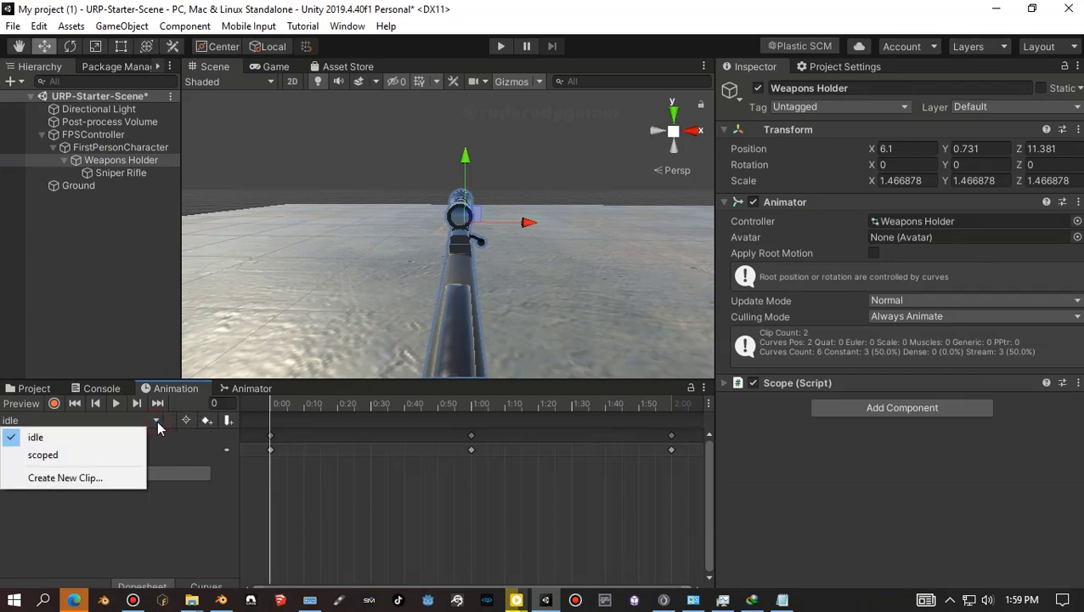
click(38, 459)
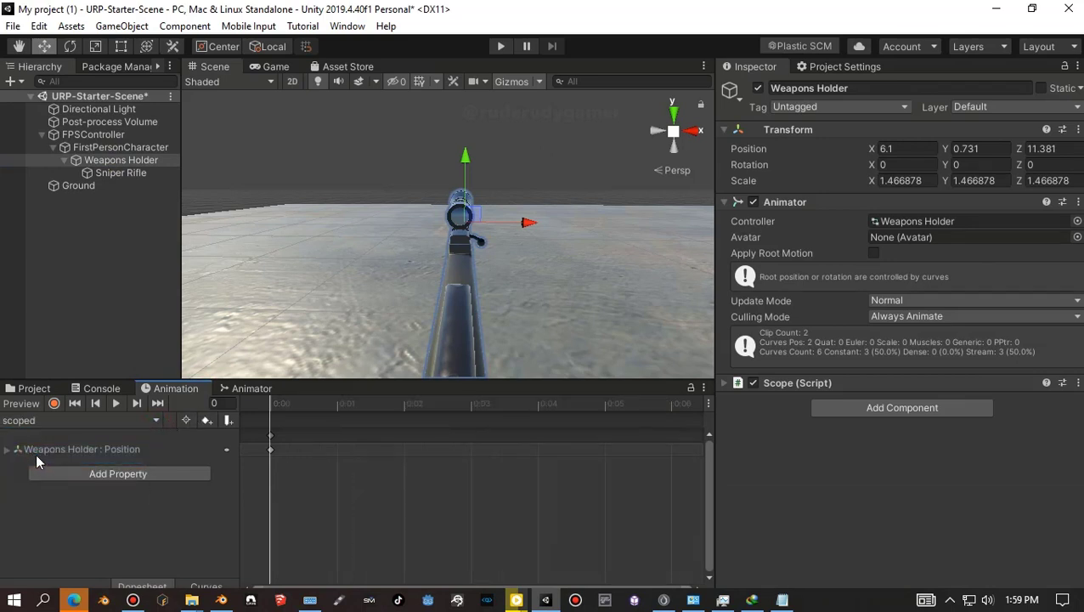
click(10, 421)
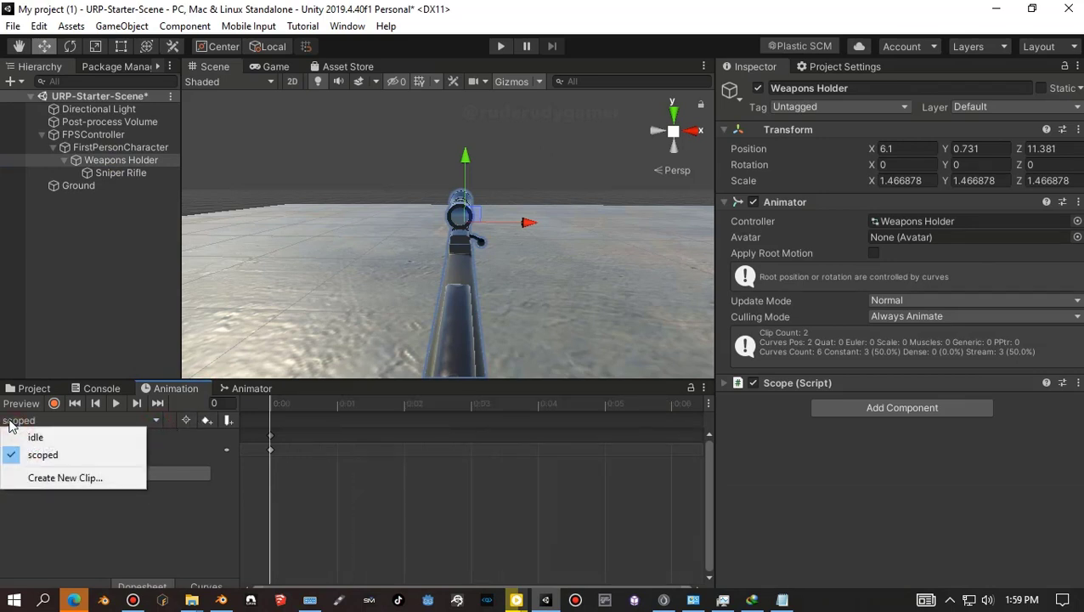
click(9, 421)
click(10, 422)
click(193, 453)
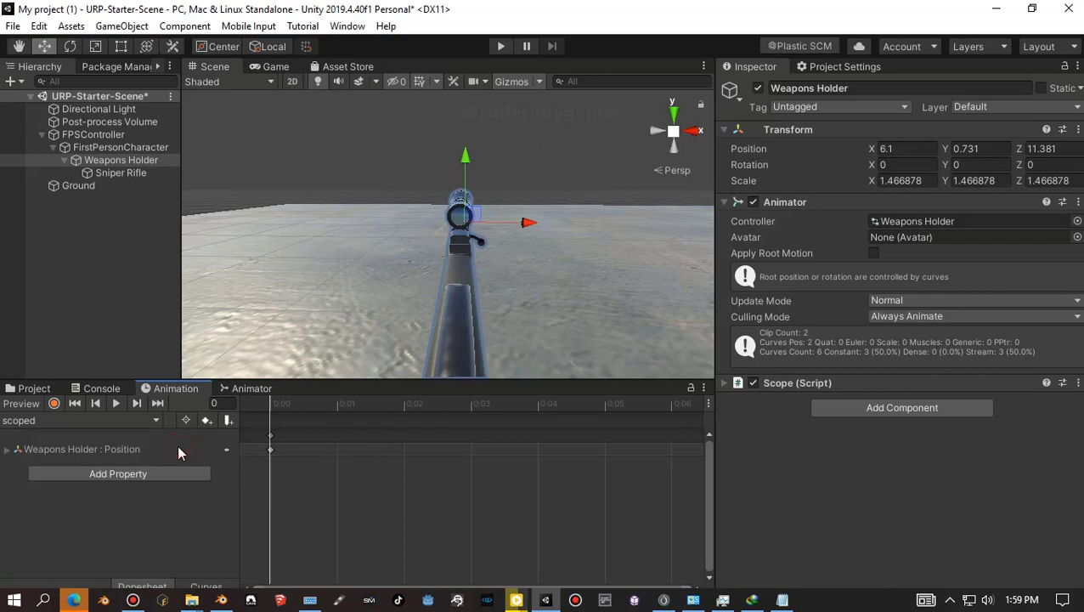
click(34, 423)
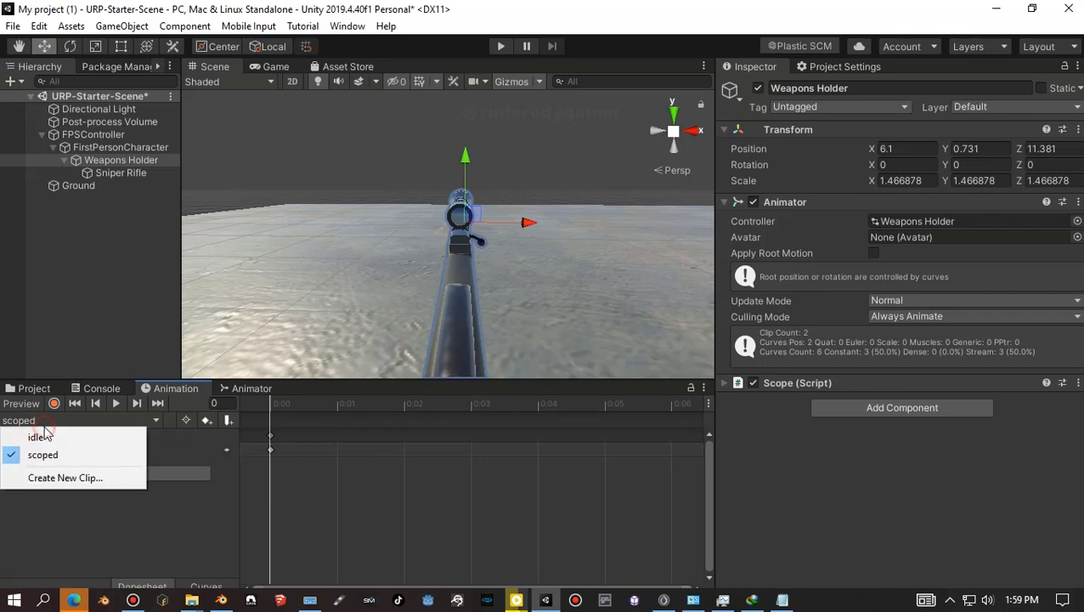
click(46, 423)
click(778, 601)
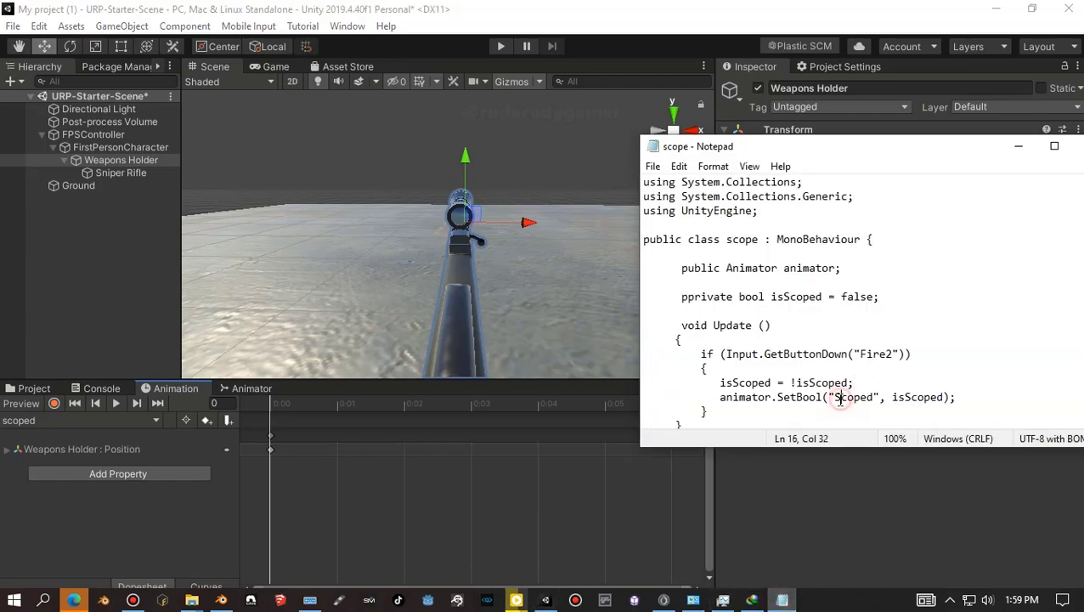
- Change 'Scoped' to lowercase 'scoped' in the SetBool call, save, and minimise Notepad
drag(844, 396, 837, 397)
text(s)
click(653, 166)
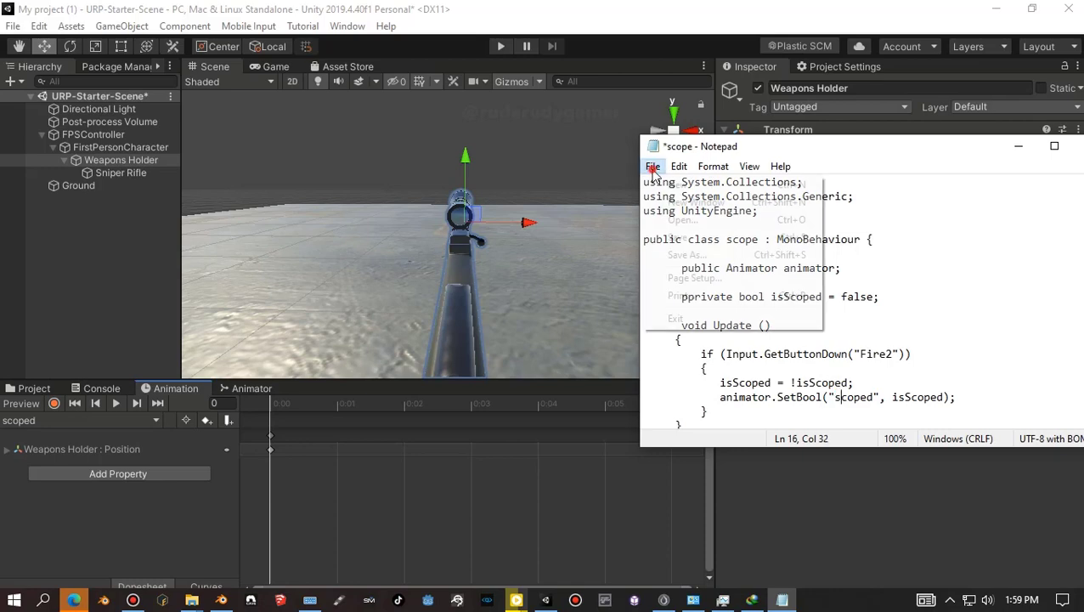
click(680, 237)
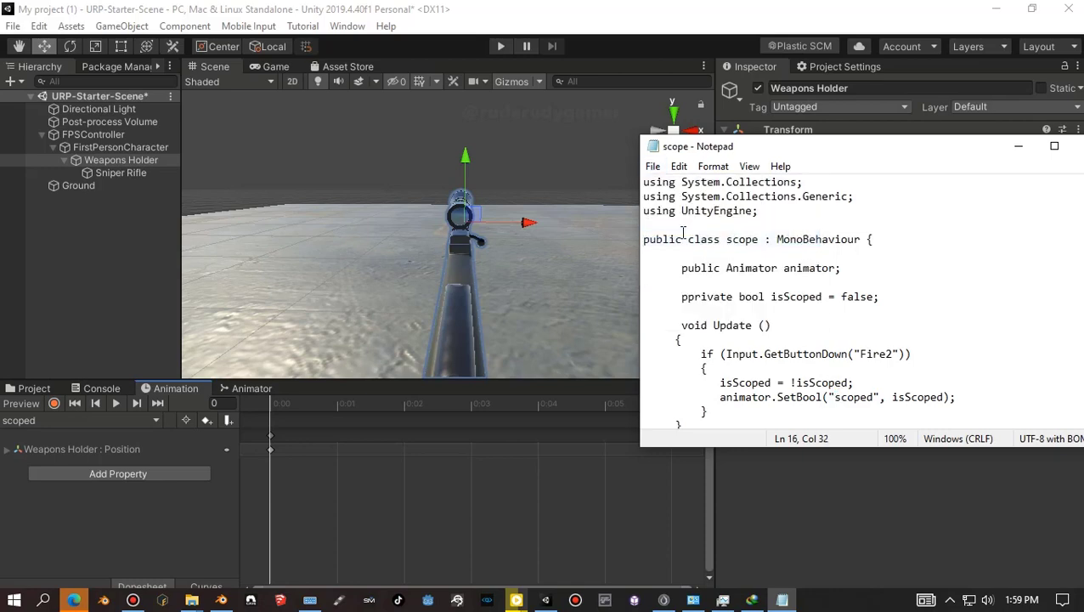
click(1019, 147)
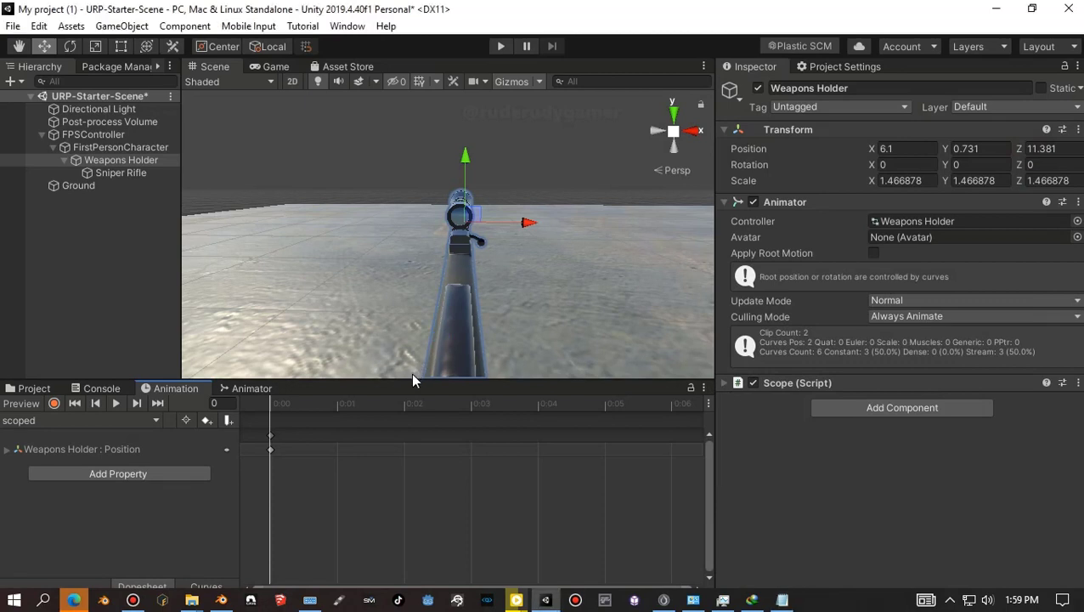
- Expand the Scope component on Weapons Holder and keep the scoped clip selected
click(722, 382)
click(761, 438)
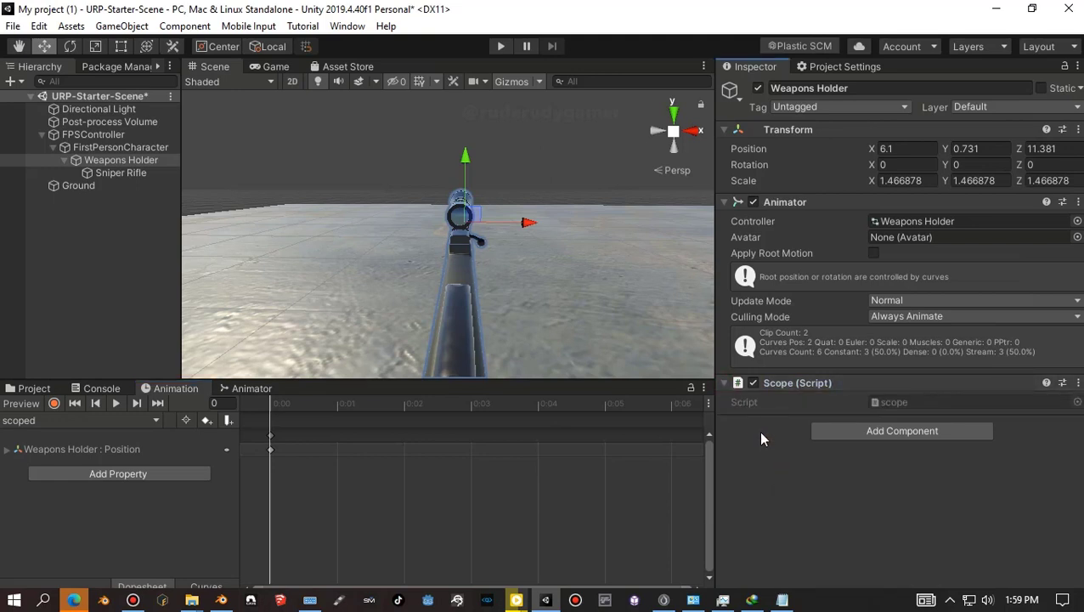
click(120, 165)
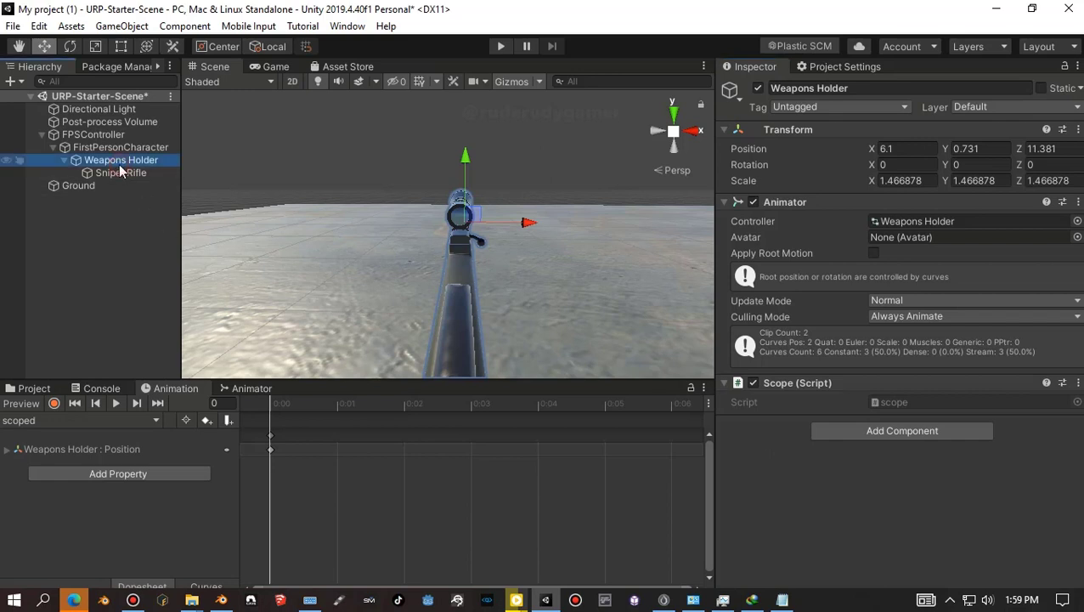
click(45, 424)
click(54, 454)
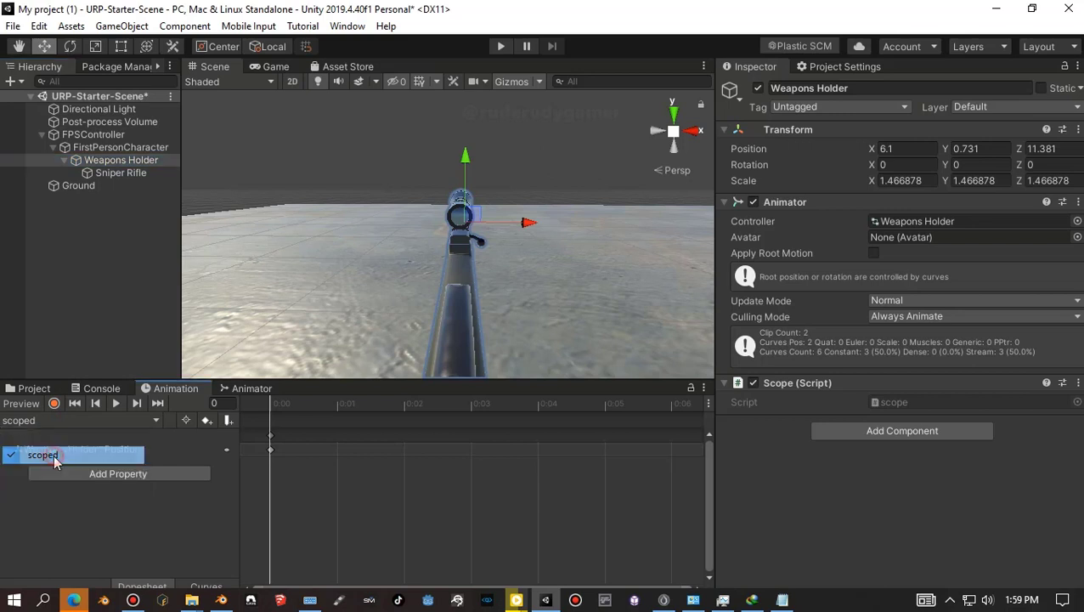
- Check the Animator graph parameters, then reselect the scoped clip in the Animation editor
click(248, 392)
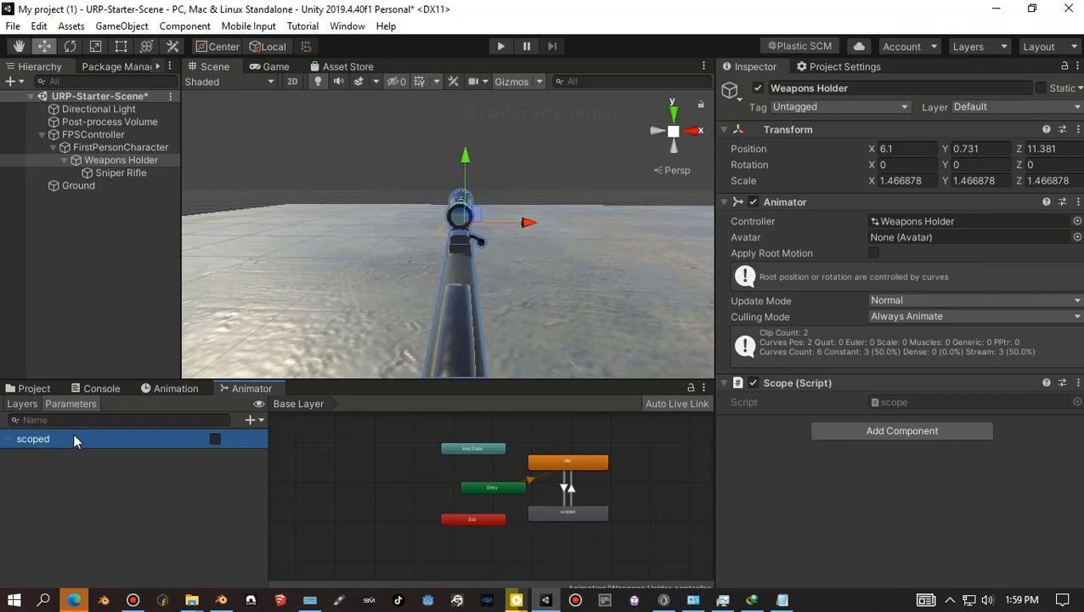
click(163, 391)
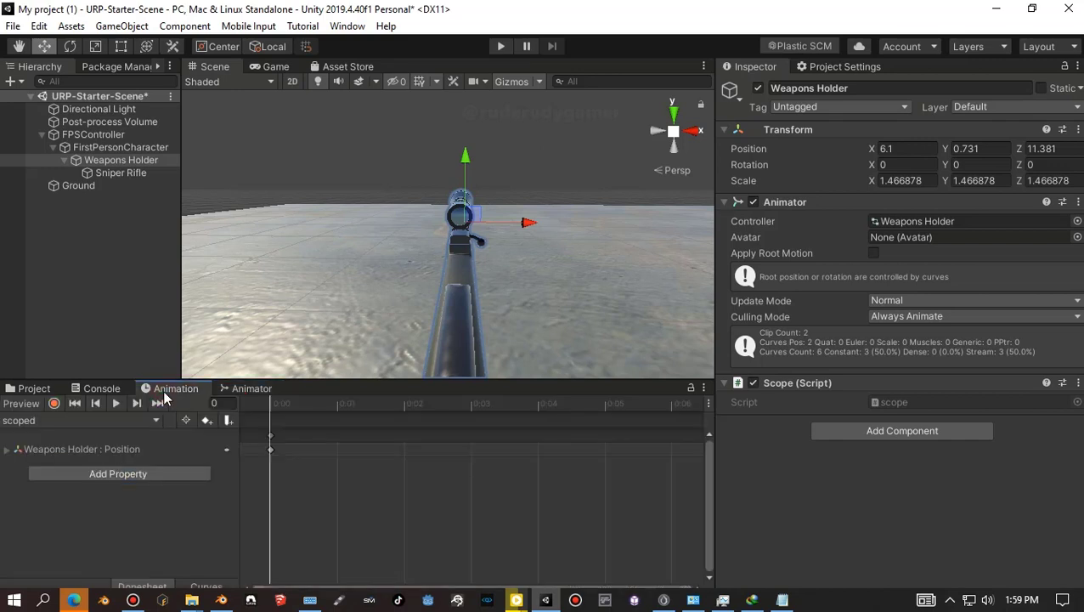
click(38, 420)
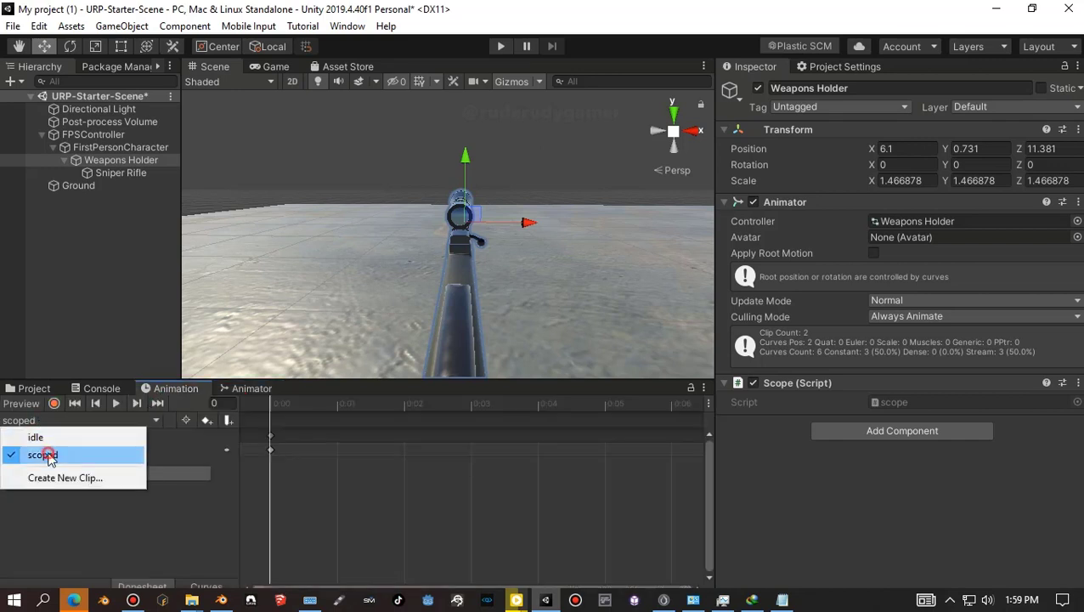
click(46, 456)
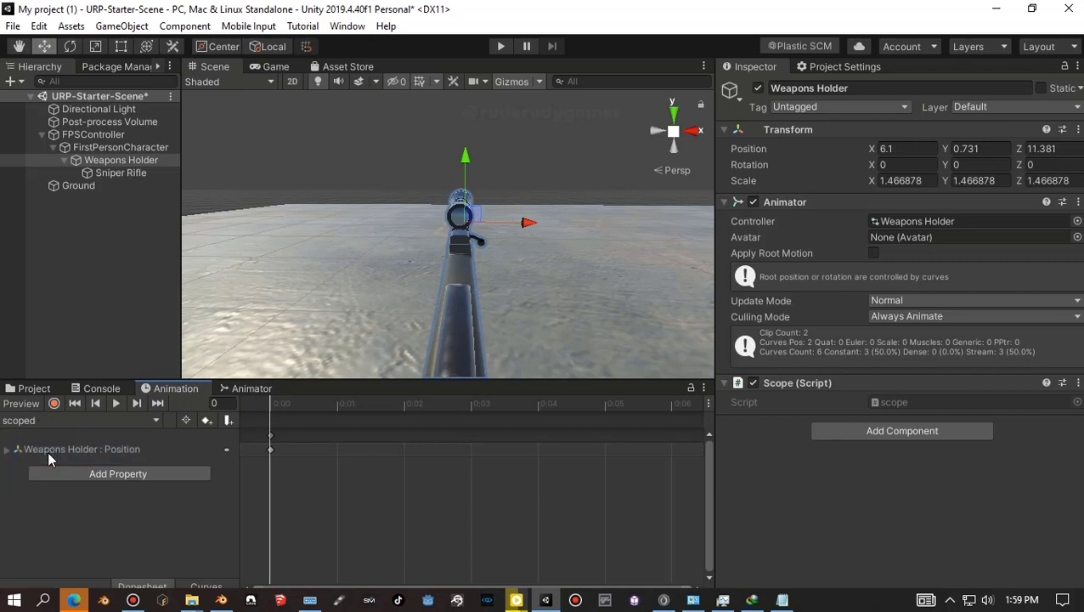
click(783, 600)
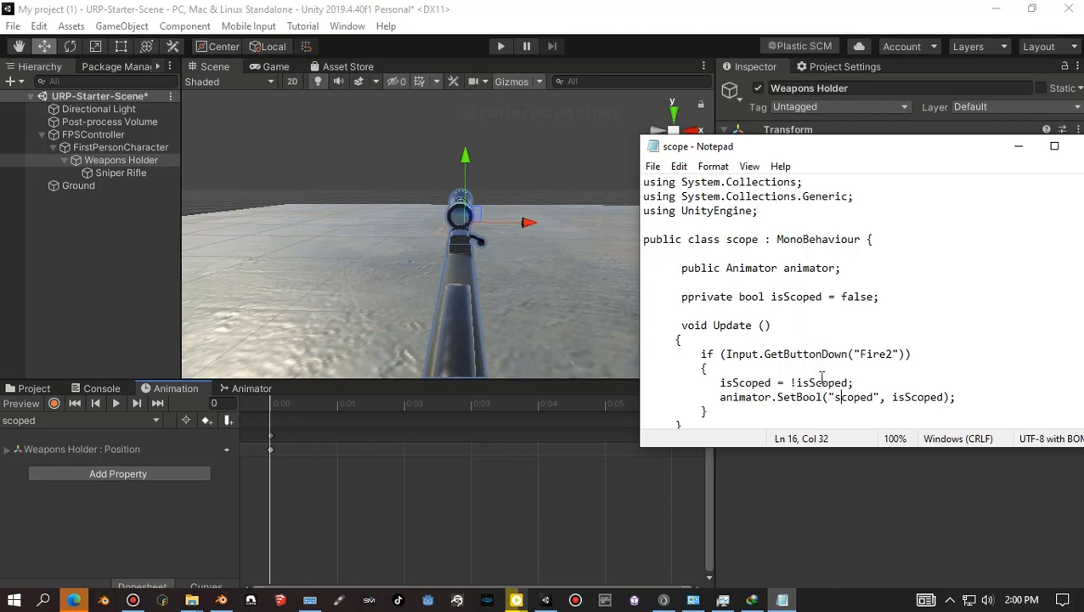
- Change isScoped to isscoped in the SetBool line of the scope script
scroll(894, 355, down, 1)
scroll(891, 357, up, 1)
scroll(890, 359, down, 1)
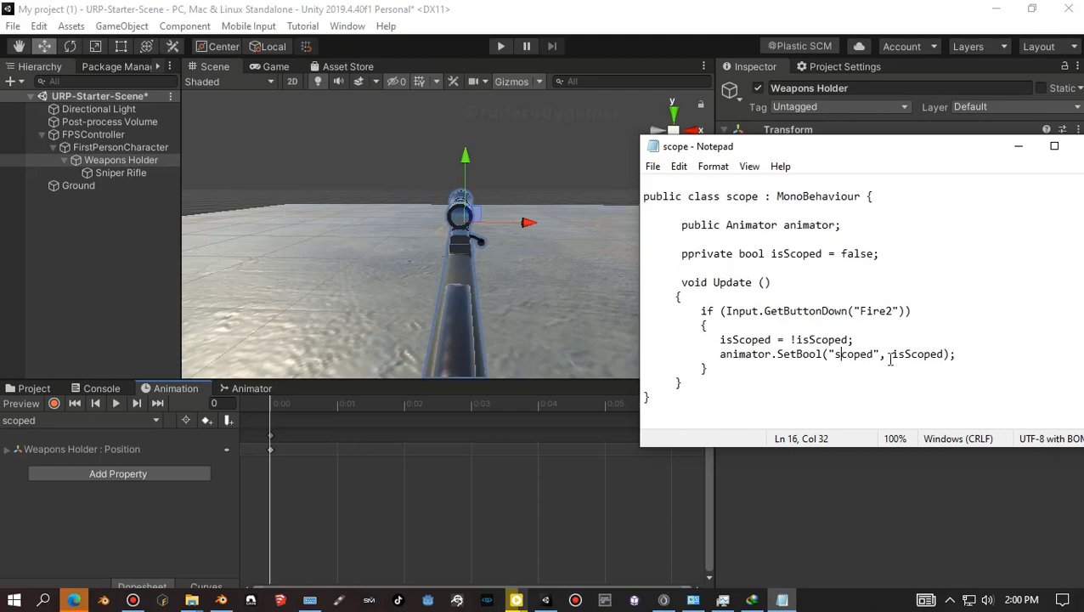
drag(904, 355, 912, 355)
text(s)
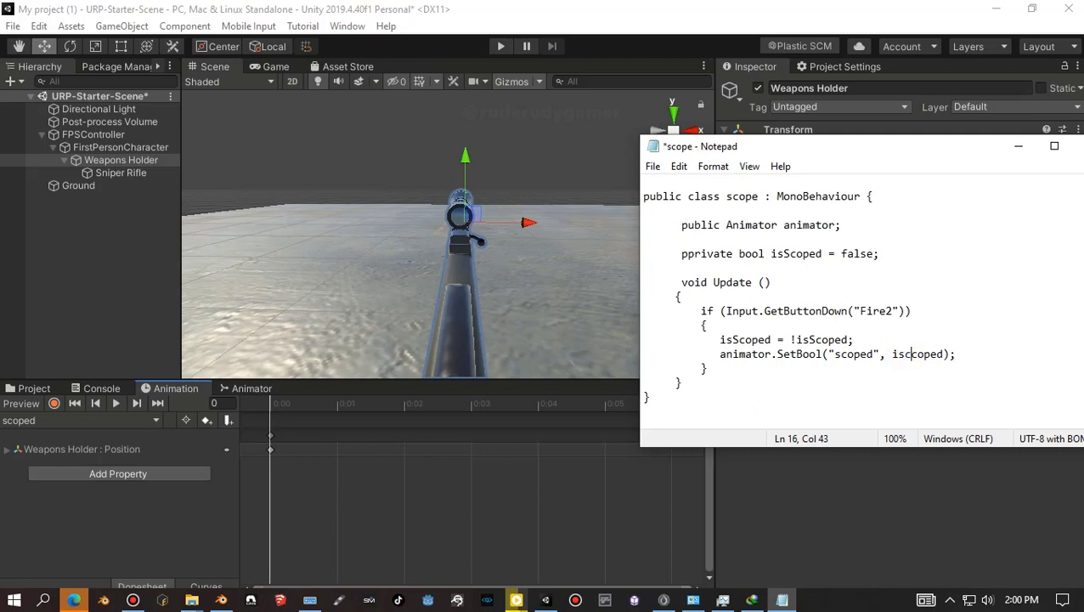
drag(904, 355, 911, 355)
text(s)
- Change the line 9 declaration to isscoped and save the script
drag(782, 253, 790, 259)
click(790, 253)
double_click(791, 254)
click(789, 253)
key(shift+Left)
text(s)
scroll(796, 287, up, 1)
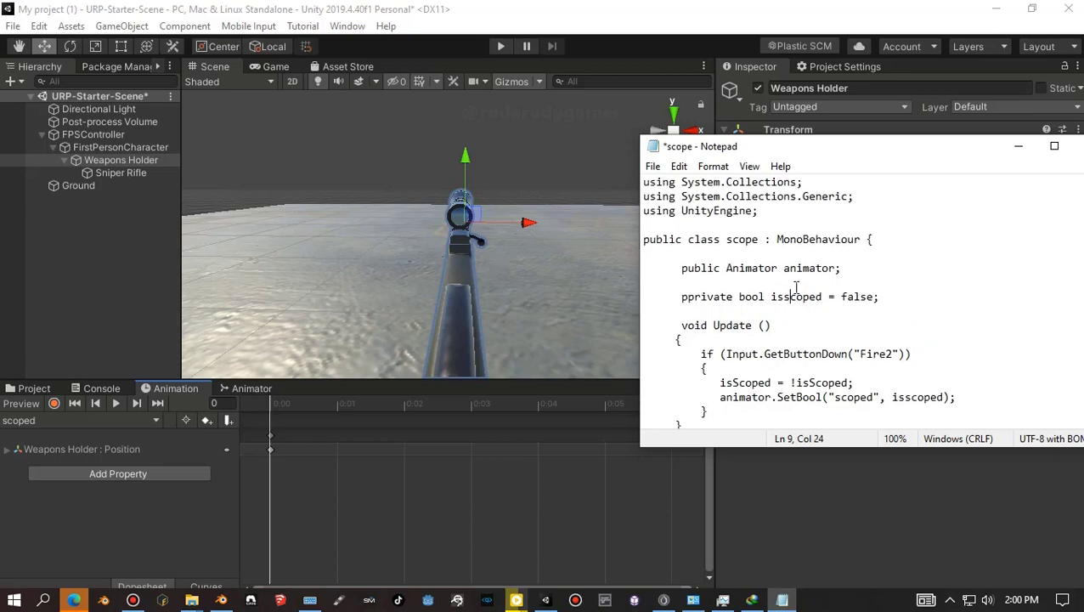
scroll(796, 287, down, 1)
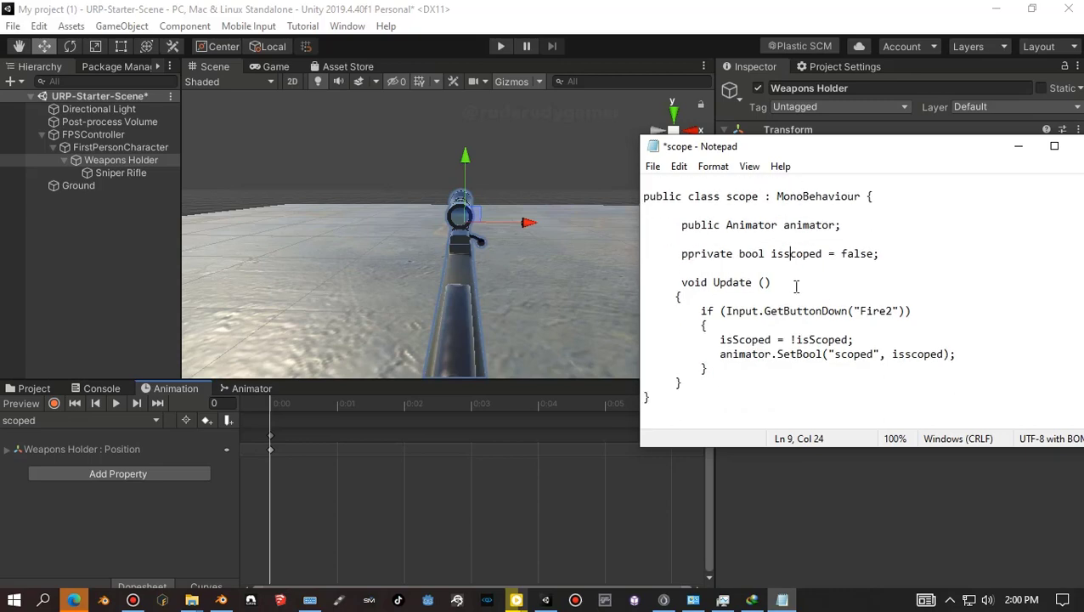
scroll(796, 286, up, 1)
scroll(796, 287, down, 1)
click(654, 166)
click(682, 237)
- Try Play mode in Unity and read the full CS1519 invalid token 'bool' error in the Console
click(1014, 150)
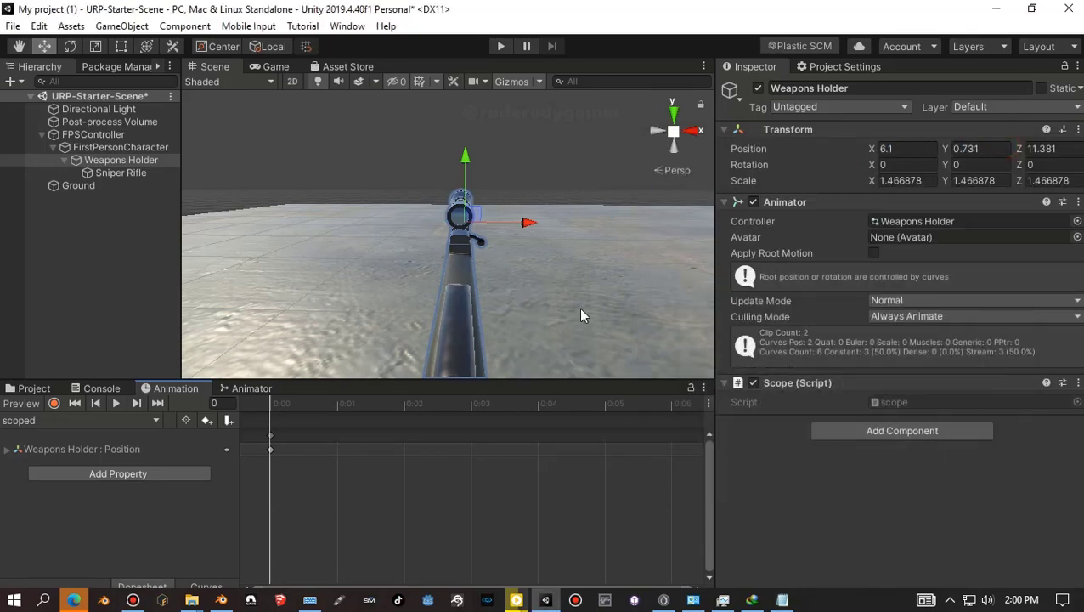
click(868, 505)
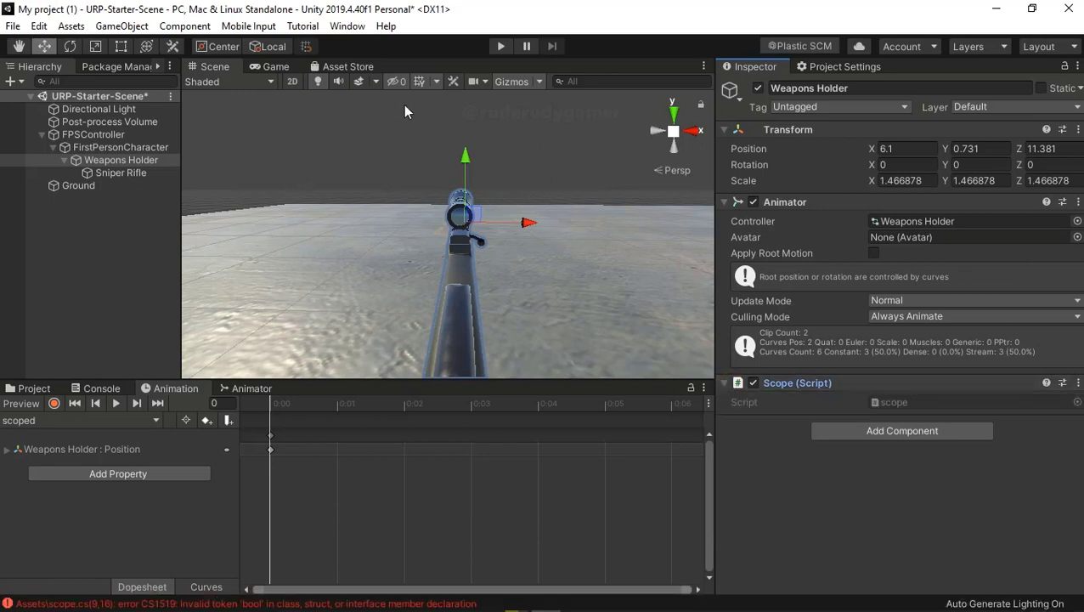
click(491, 51)
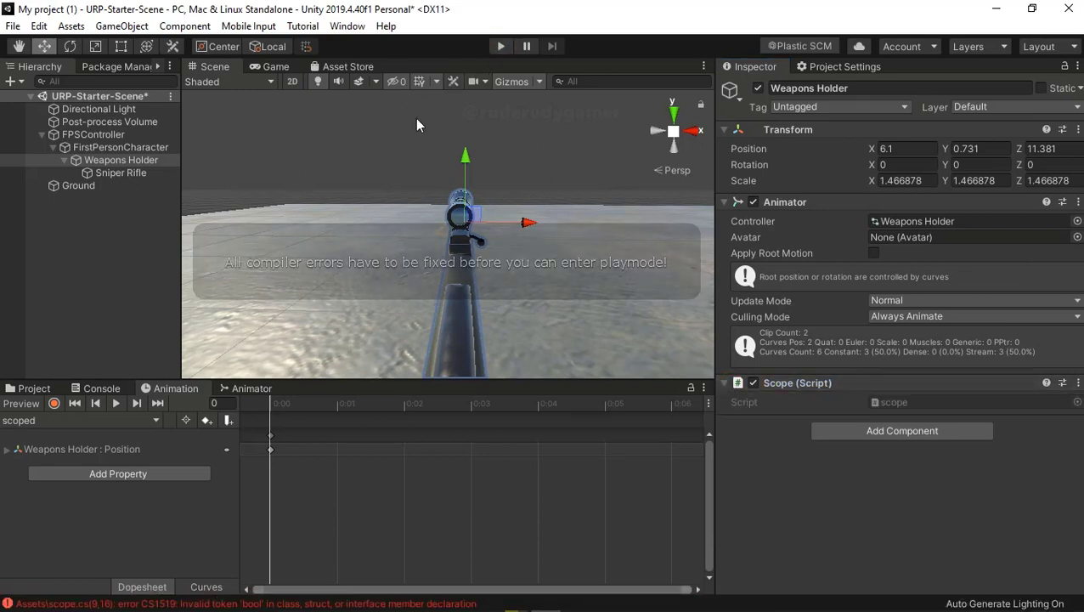
click(39, 391)
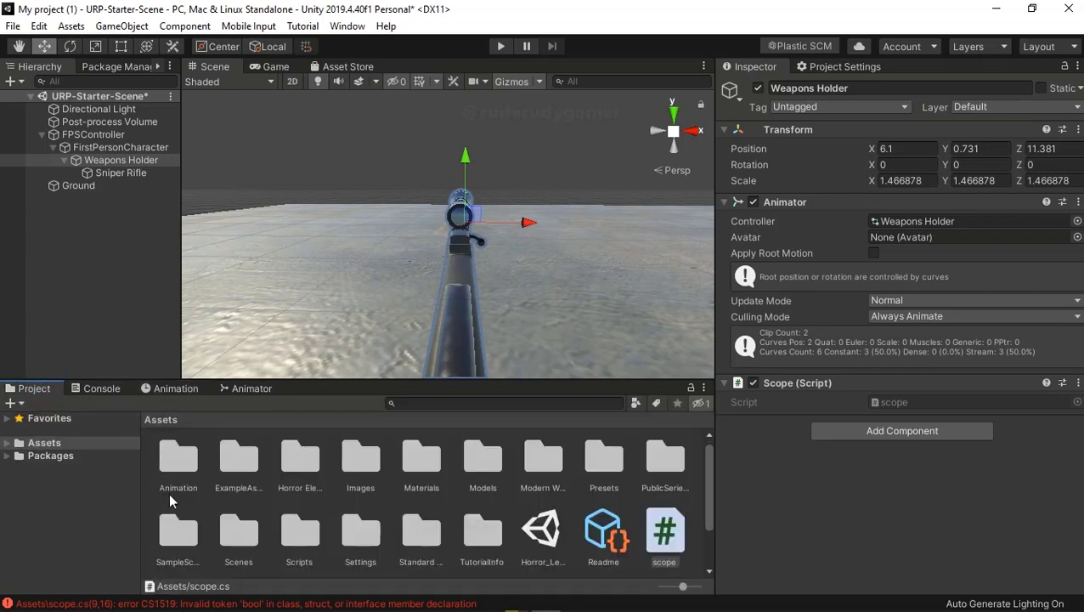
click(114, 391)
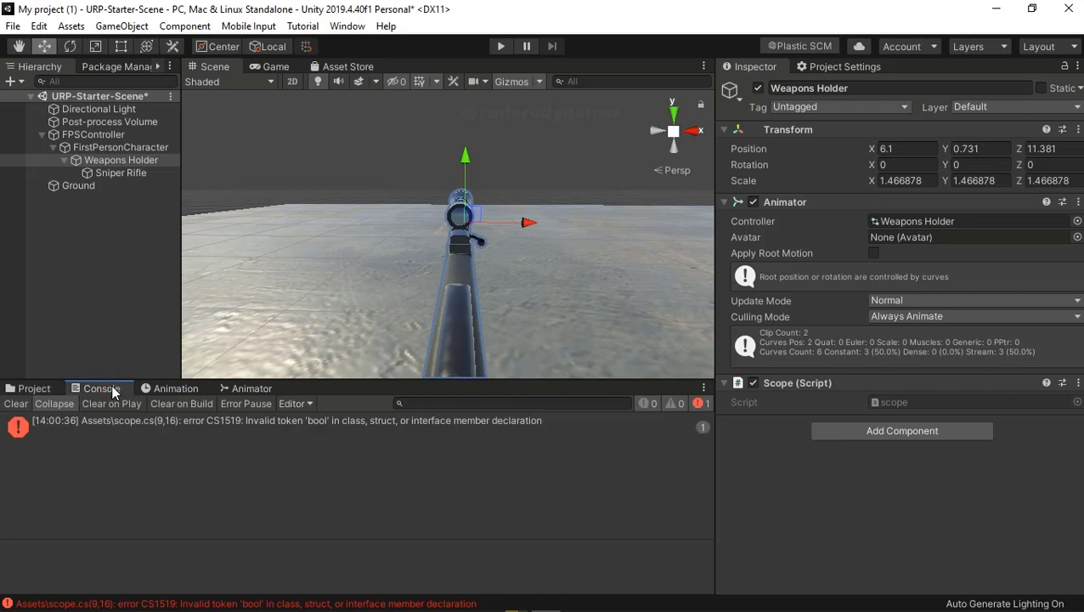
click(156, 423)
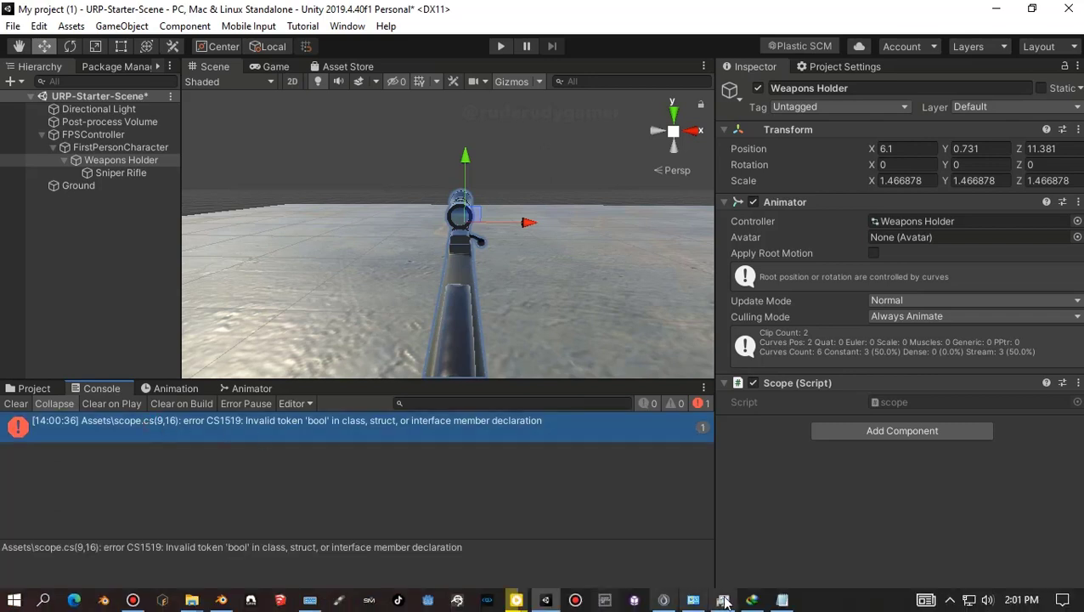
click(781, 599)
- Maximise Notepad and restore the capital S in isScoped on lines 9 and 16
drag(850, 146, 249, 33)
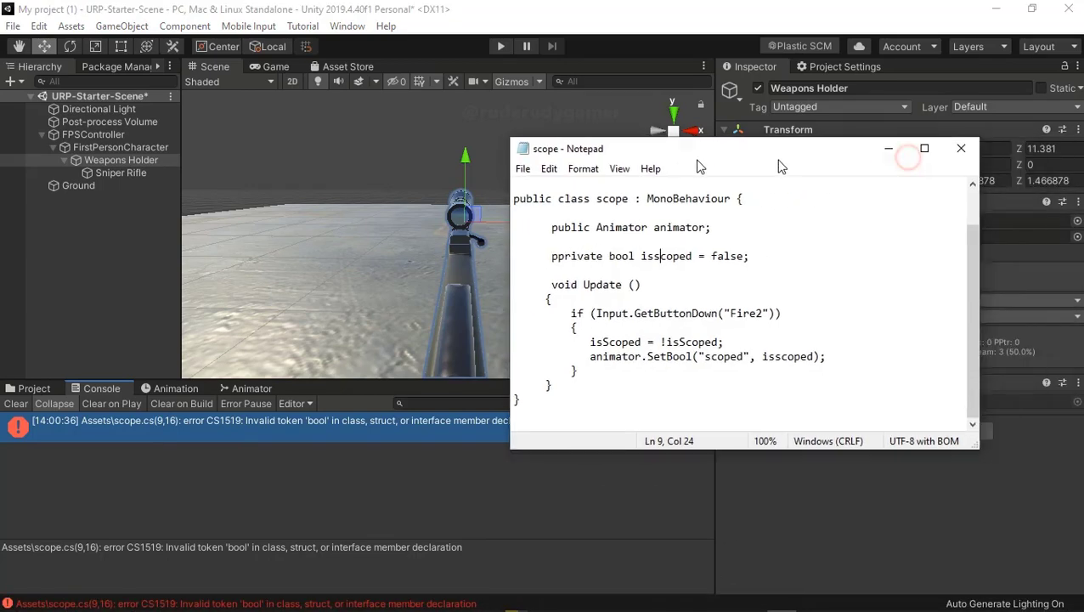
key(super+Up)
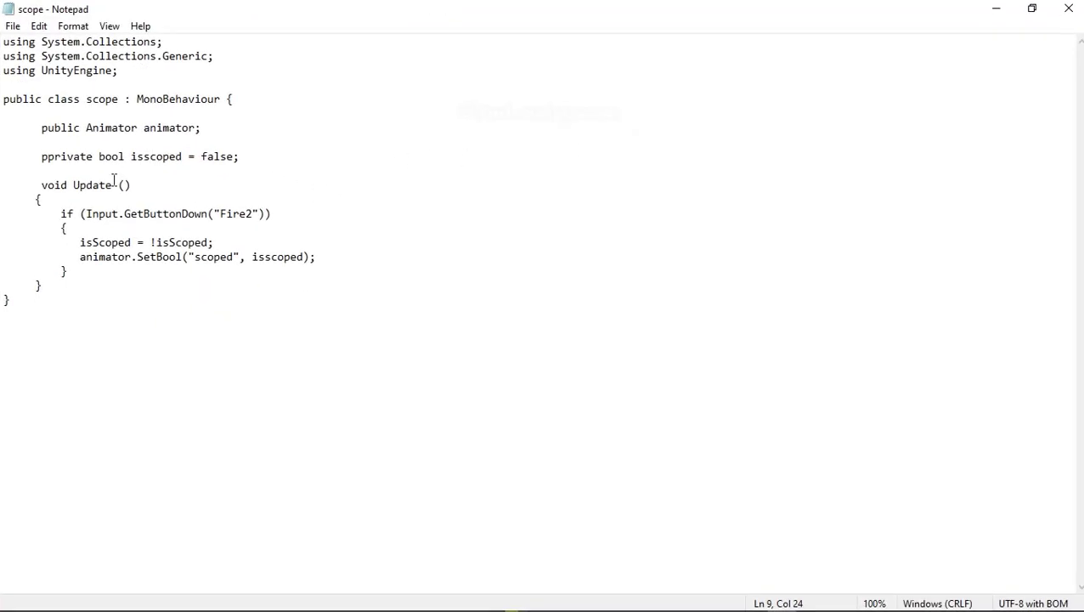
drag(149, 156, 143, 157)
text(S)
drag(264, 260, 273, 265)
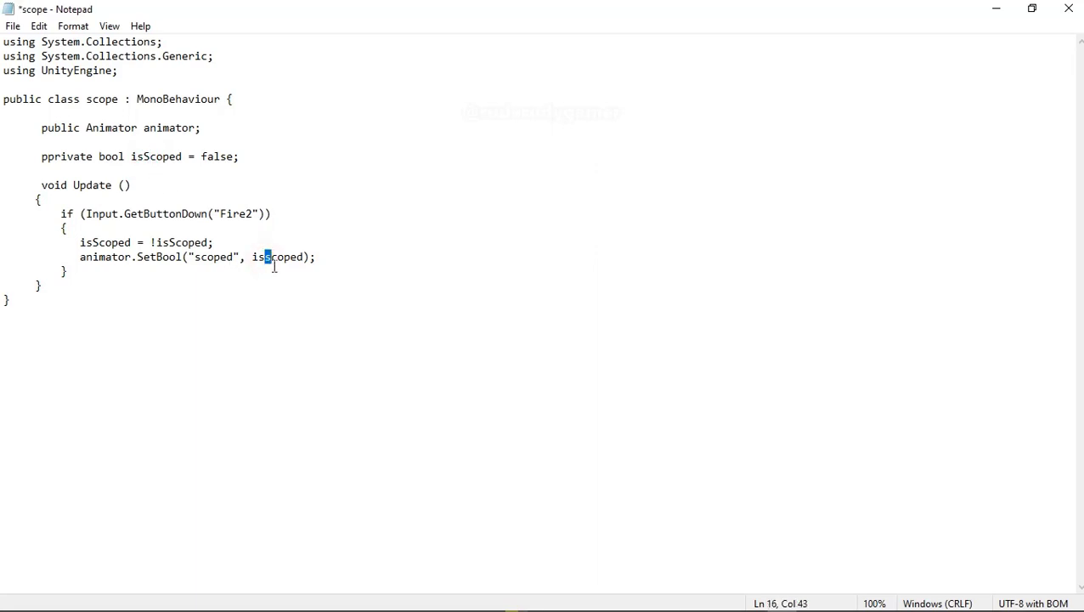
text(S)
click(210, 282)
- Rename the class scope to Scoped, save the script, and minimise Notepad
click(116, 100)
drag(88, 101, 91, 102)
mouse_move(89, 100)
mouse_down()
mouse_move(124, 101)
mouse_move(86, 100)
mouse_up()
click(94, 107)
text(S)
drag(87, 101, 93, 101)
click(94, 103)
click(119, 99)
text(d)
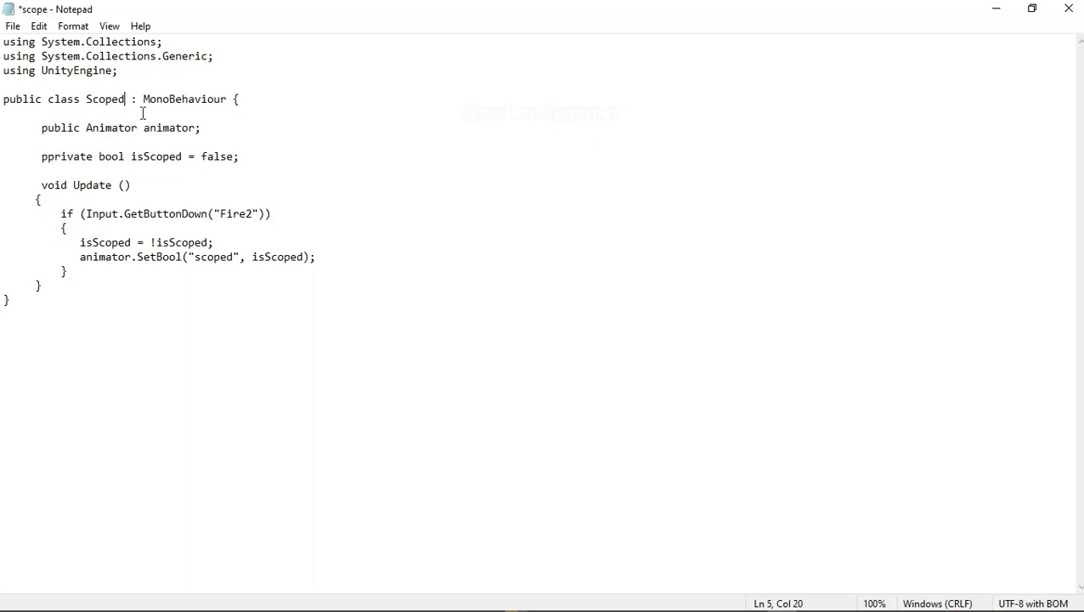
click(288, 127)
click(12, 26)
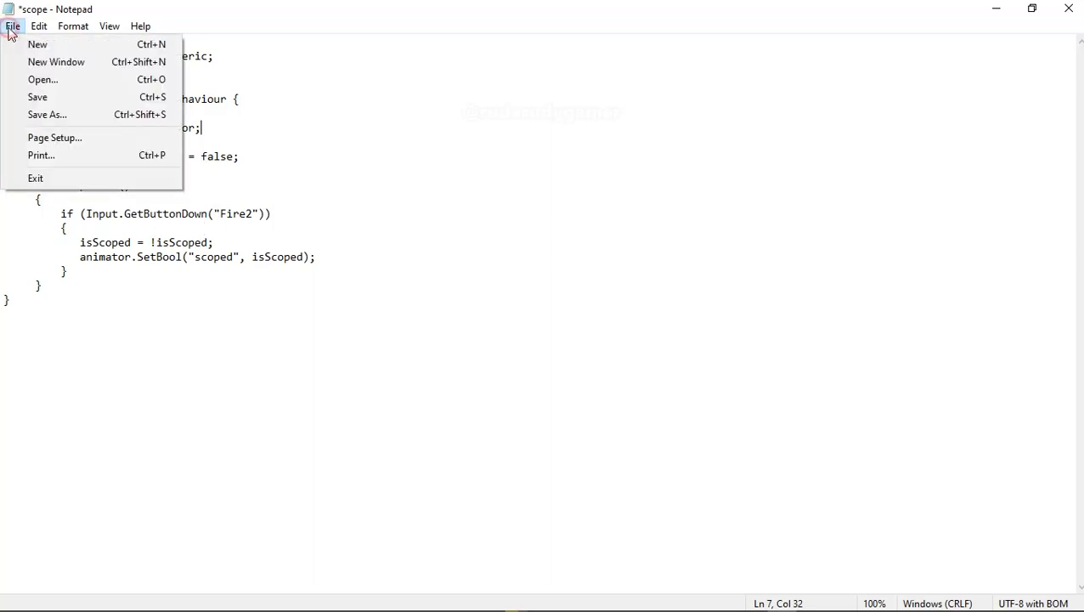
click(36, 96)
click(989, 16)
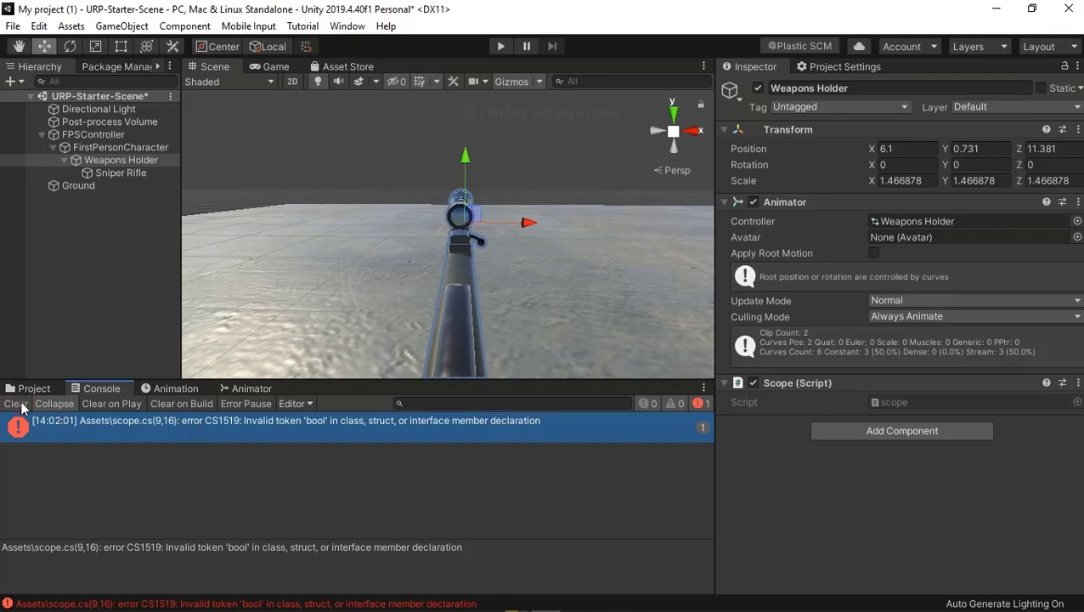
- Rename the scope script asset to Scope in the Project panel, then reselect Weapons Holder
click(245, 388)
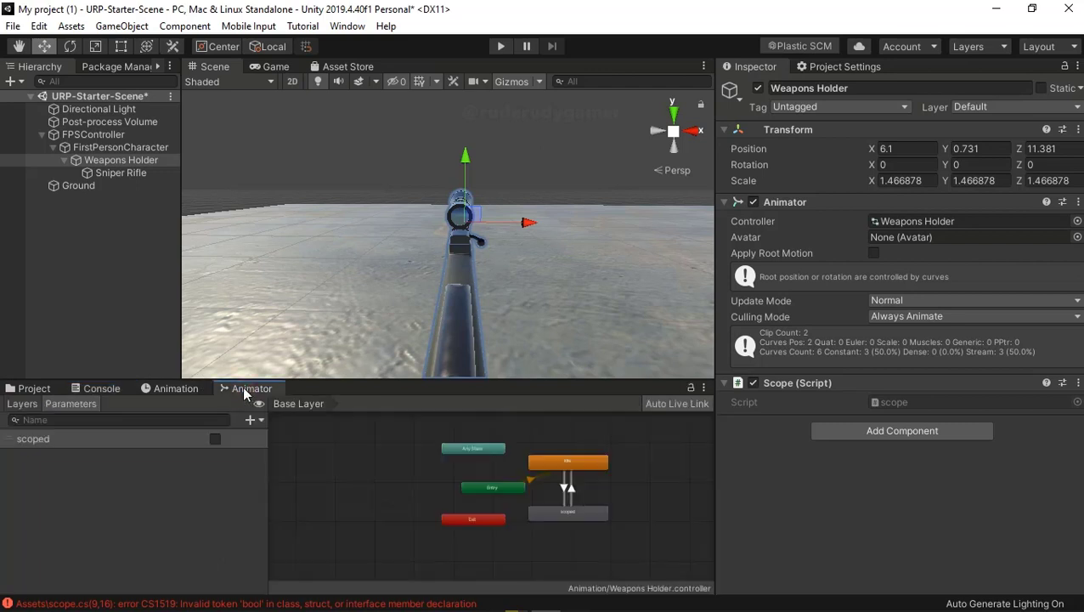
click(170, 389)
click(91, 391)
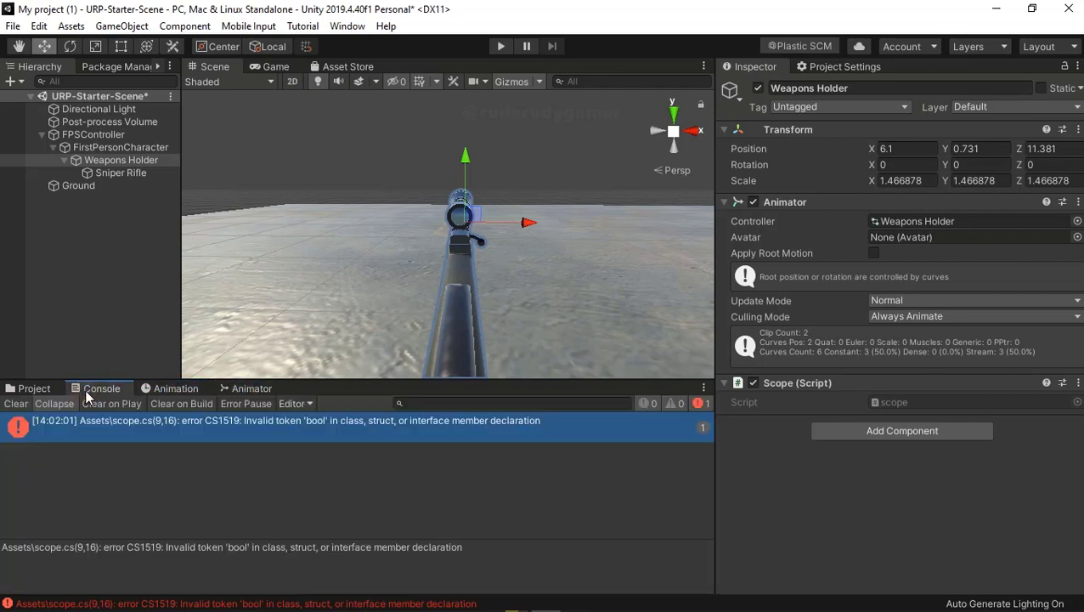
click(40, 393)
scroll(271, 463, up, 1)
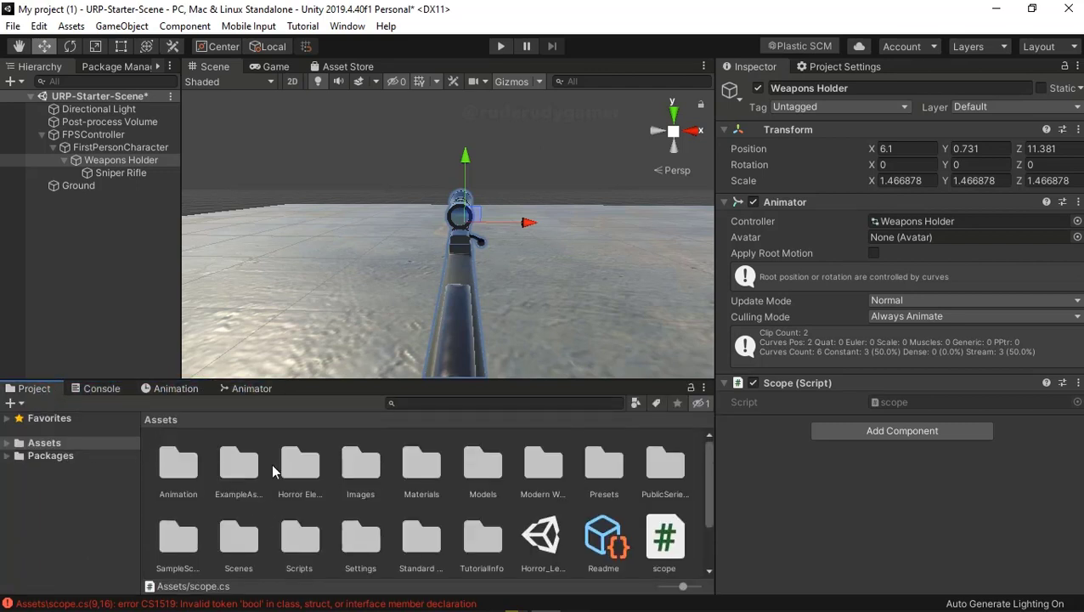
scroll(272, 471, down, 2)
scroll(467, 472, up, 1)
scroll(594, 476, down, 1)
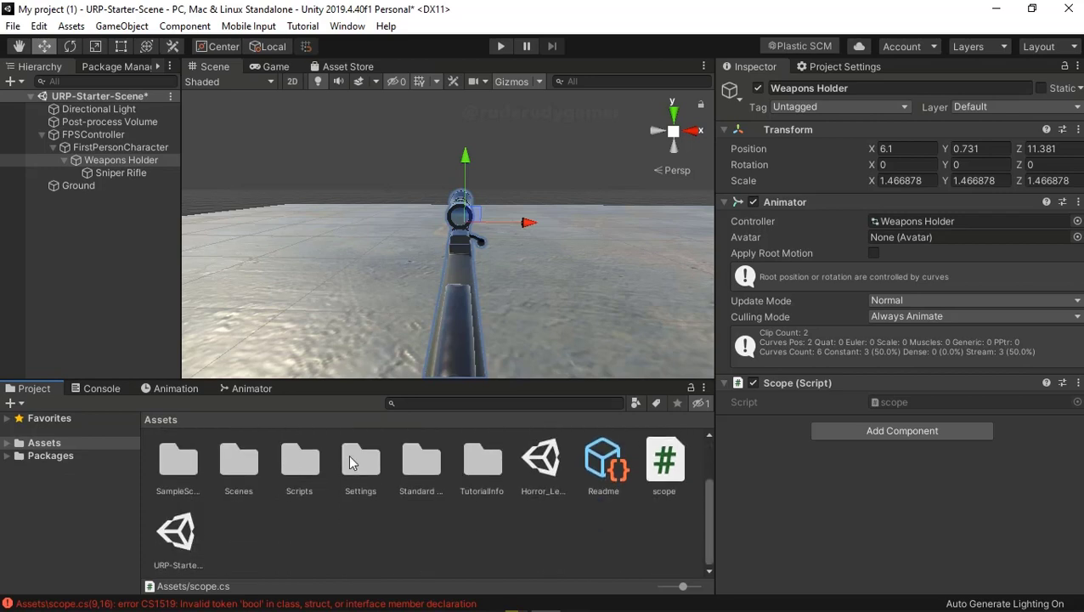
click(656, 477)
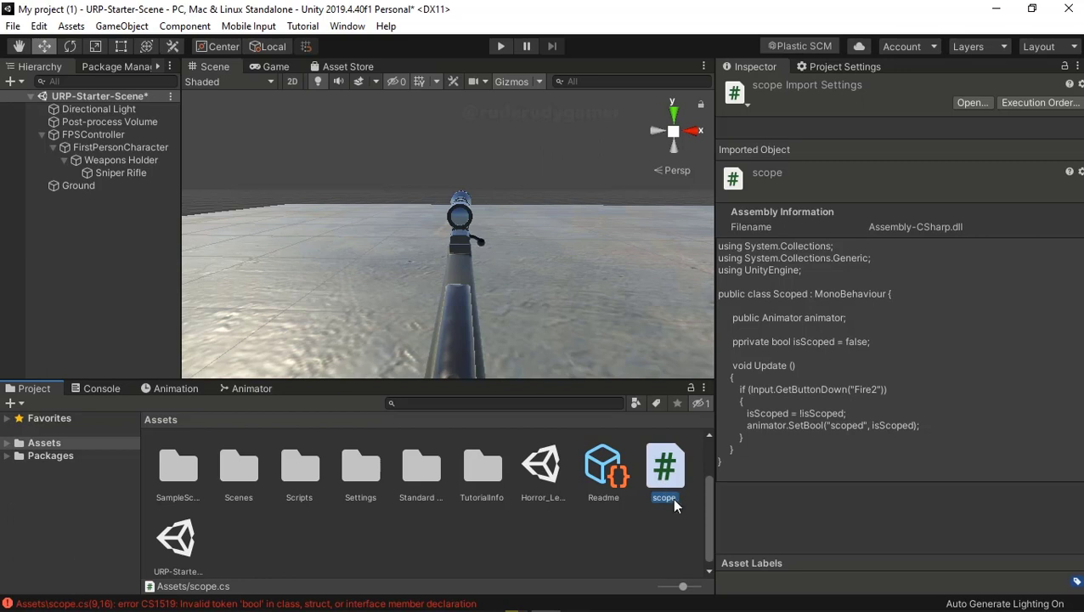
click(663, 498)
text(S)
key(Return)
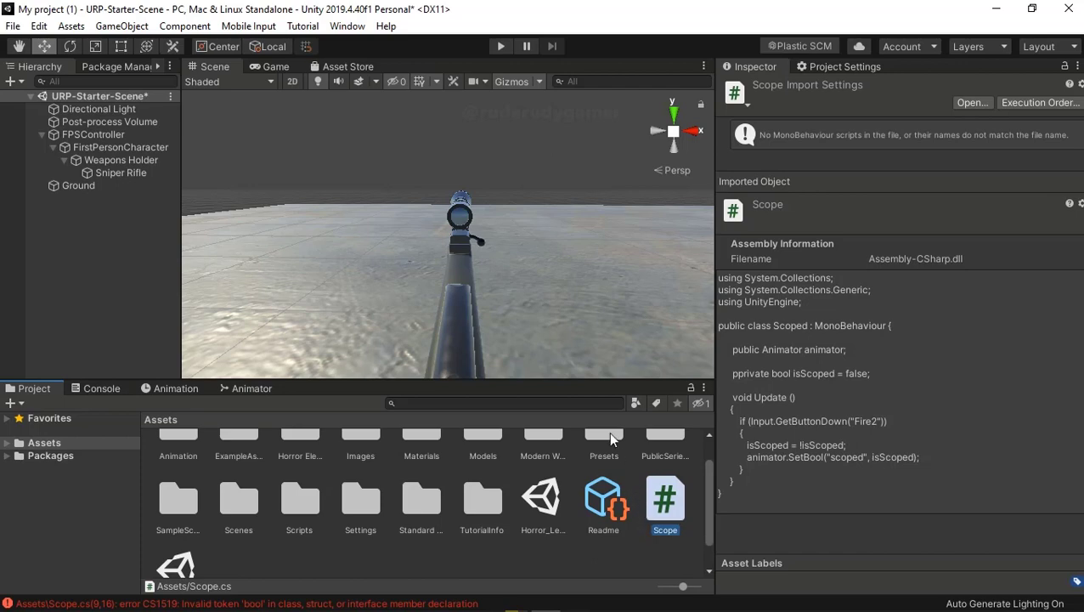
click(120, 160)
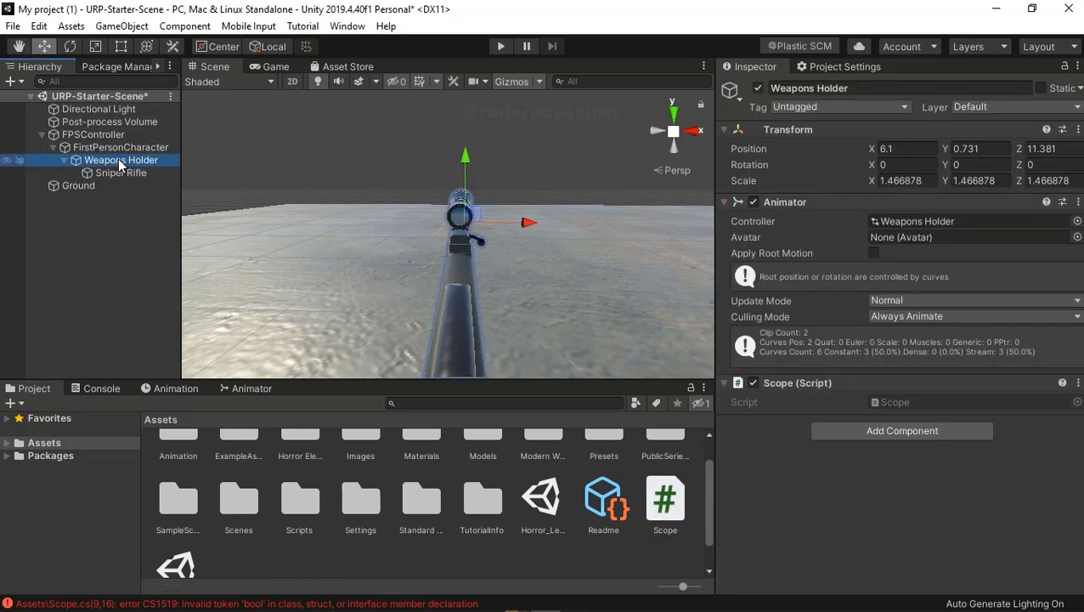
- Remove the Scope (Script) component from Weapons Holder
click(734, 403)
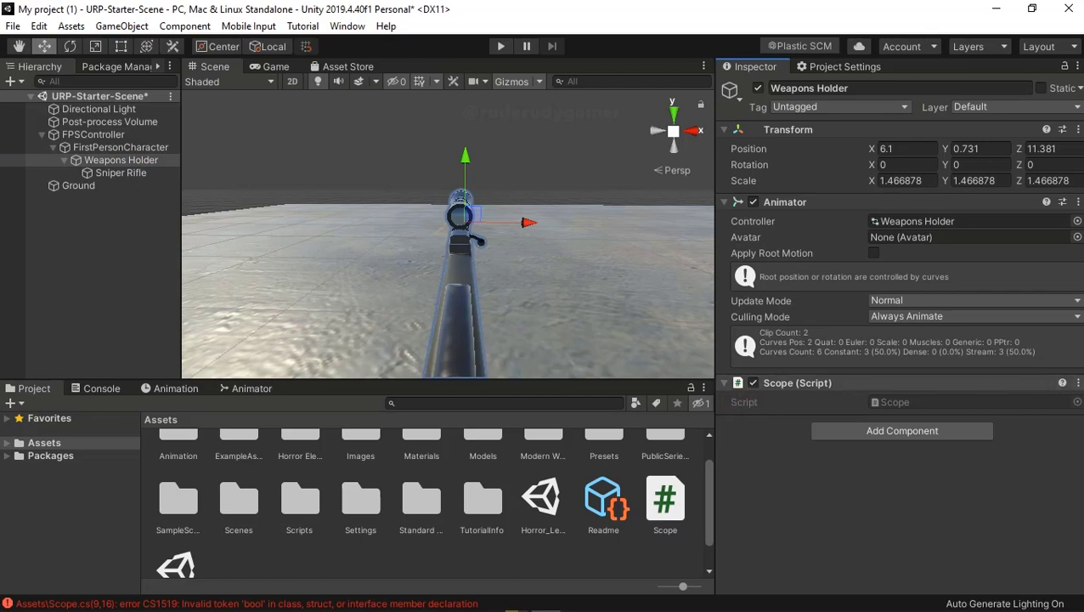
click(1078, 383)
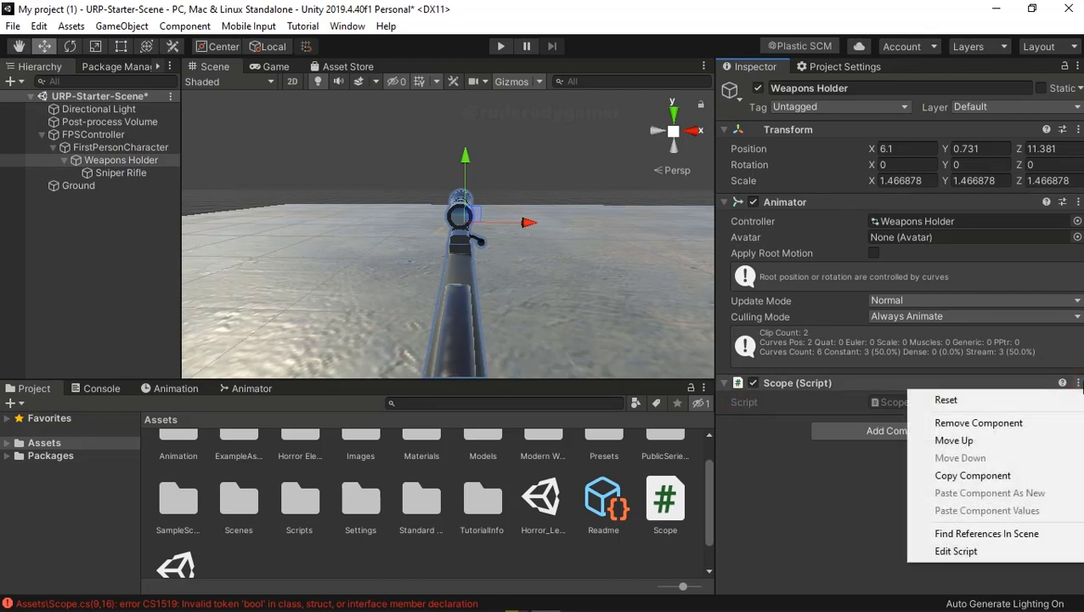
click(1032, 416)
- Try reattaching the Scope script to Weapons Holder, dismissing the can't-add-script error
click(660, 508)
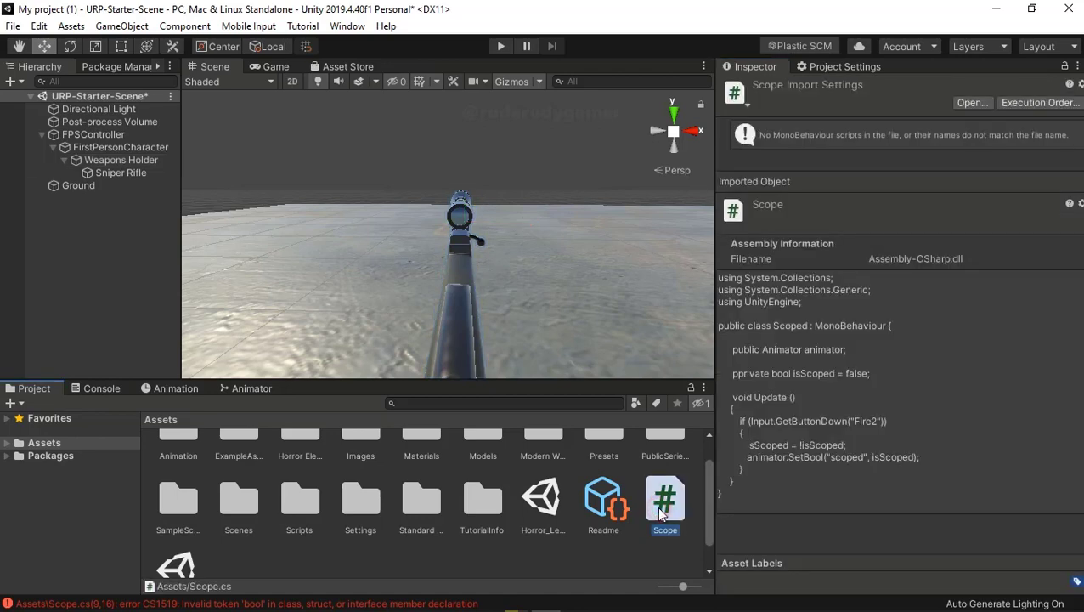
drag(662, 508, 288, 288)
drag(287, 289, 134, 160)
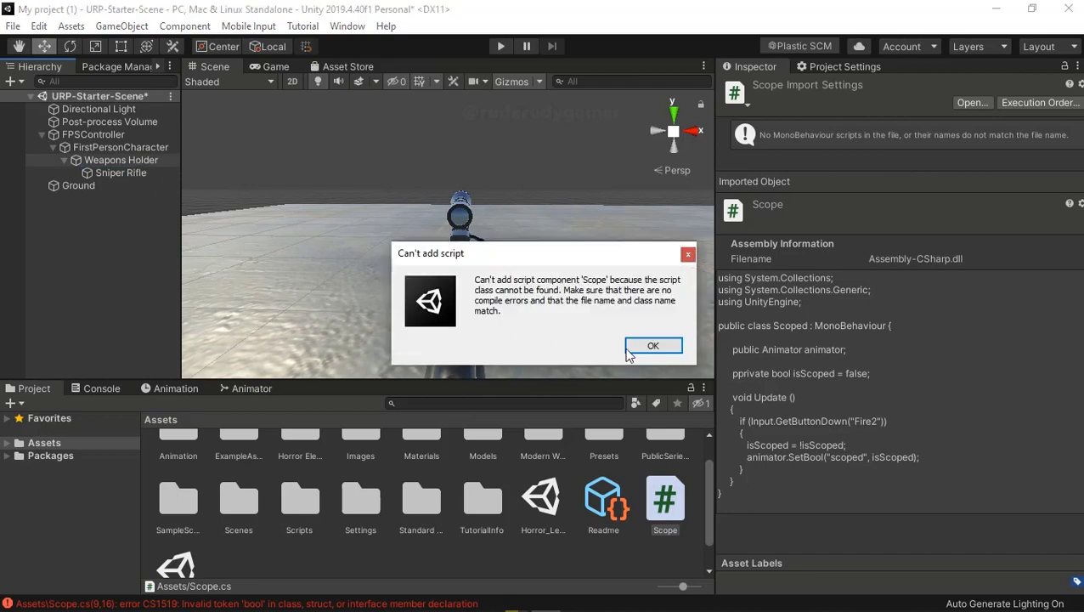
click(653, 345)
click(119, 147)
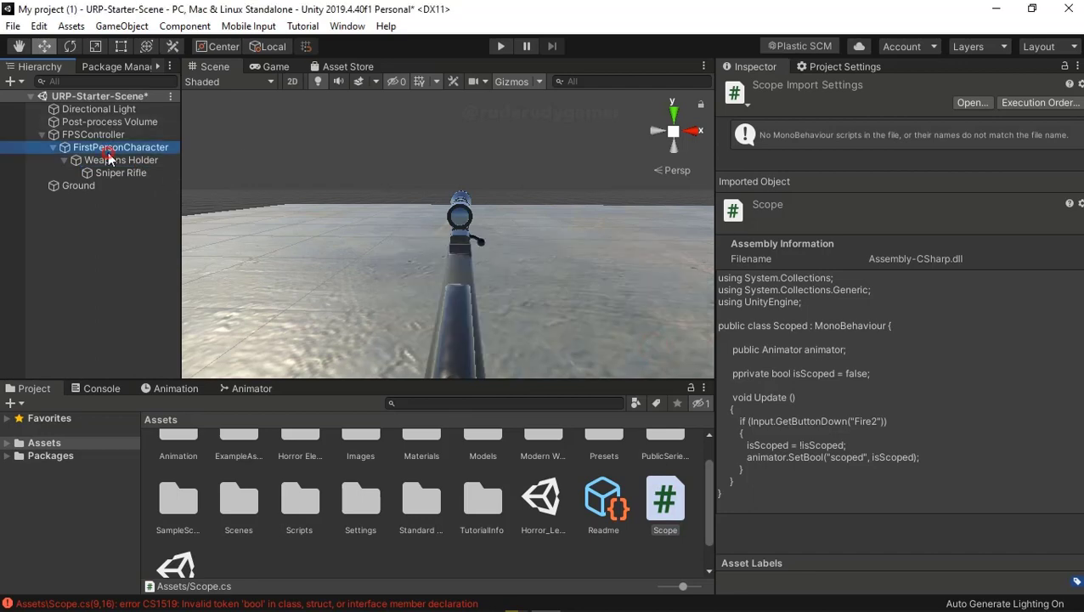
click(120, 159)
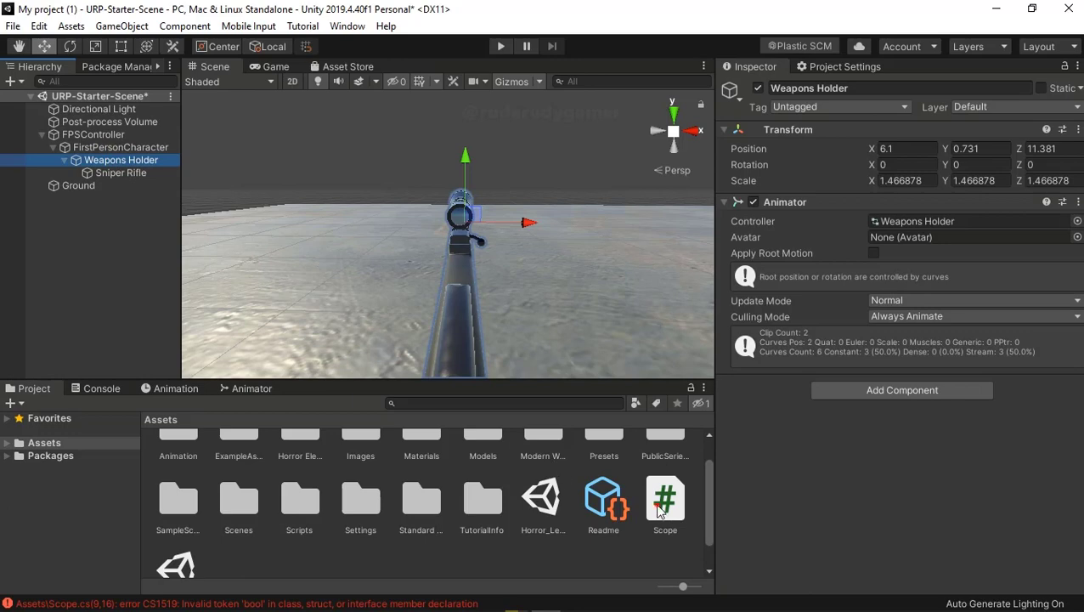
drag(662, 508, 813, 466)
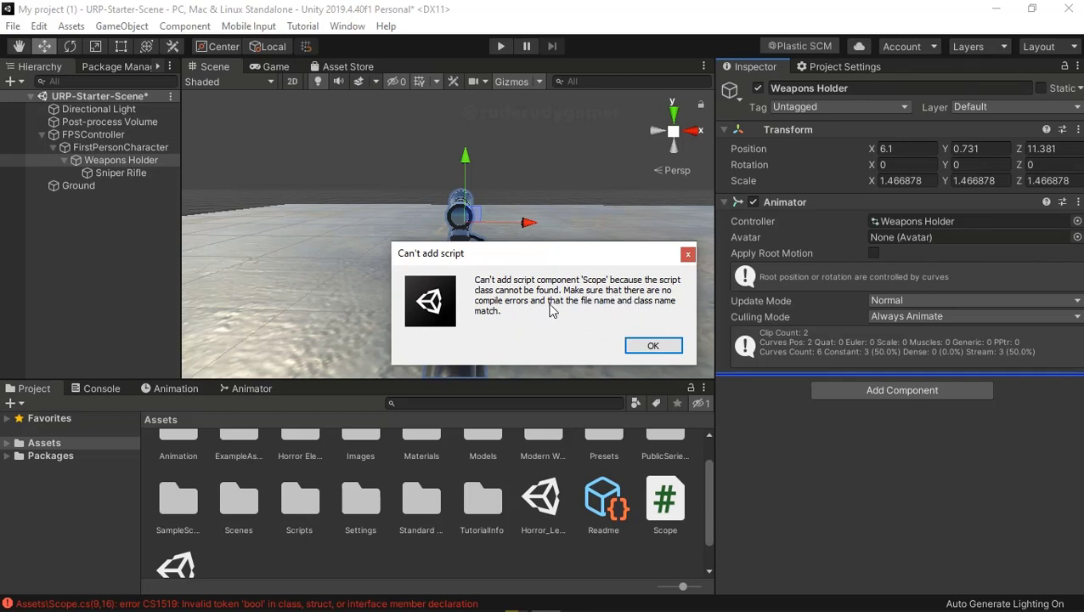
- Open the Scope script in Notepad, copy its entire code, and close Notepad
click(651, 345)
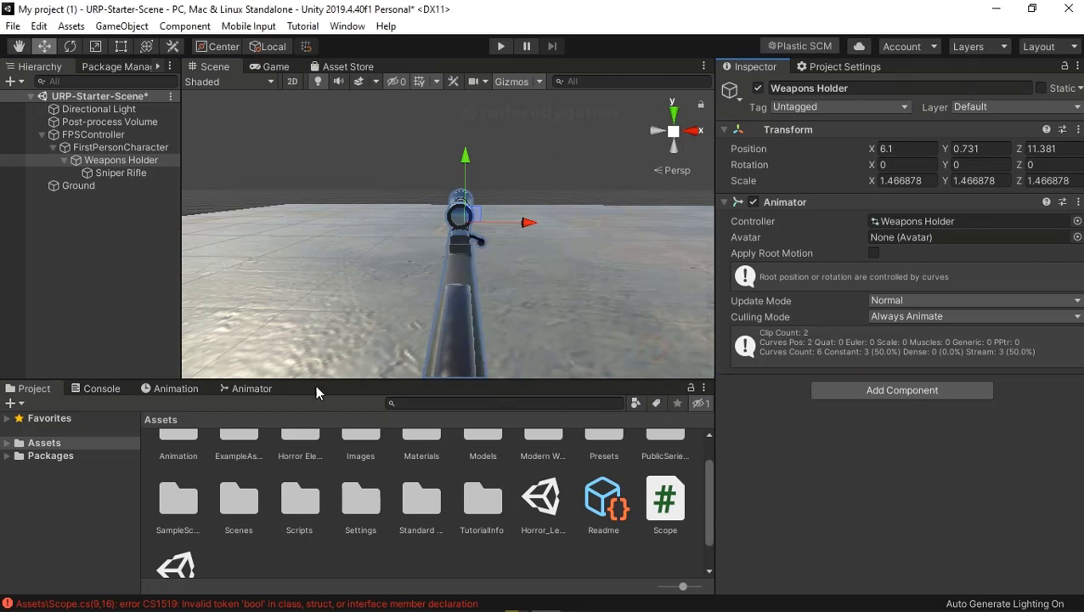
right_click(665, 510)
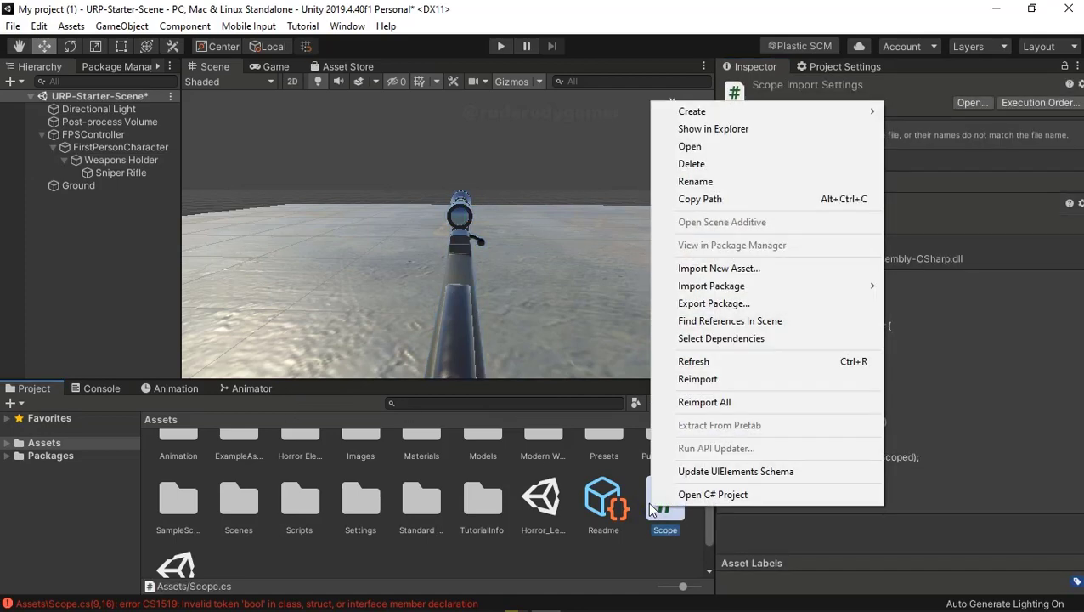
double_click(666, 514)
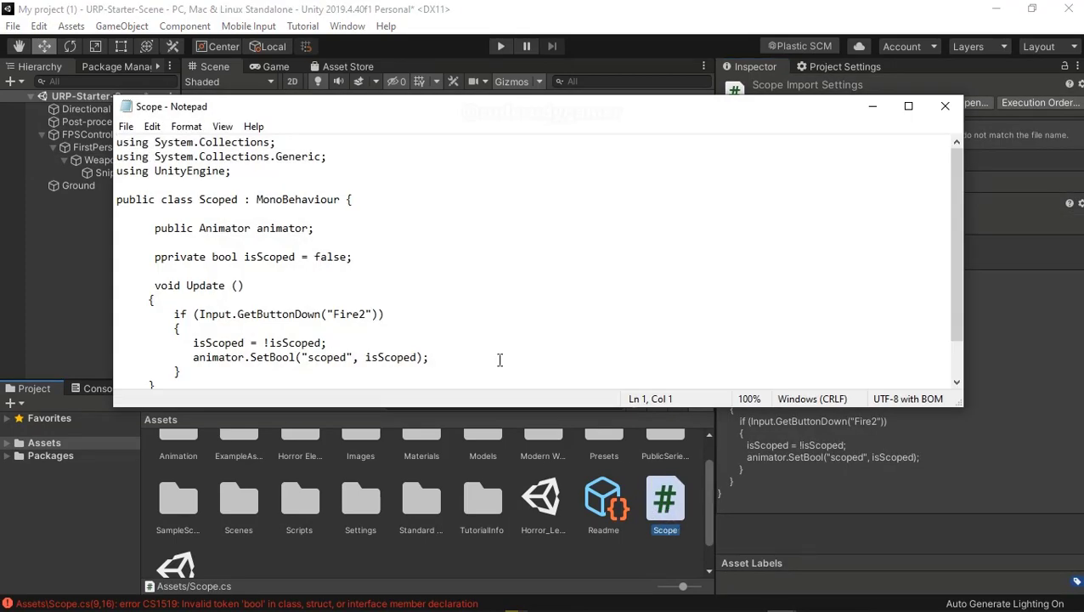
scroll(332, 324, down, 1)
scroll(327, 325, up, 1)
scroll(327, 324, down, 1)
click(147, 364)
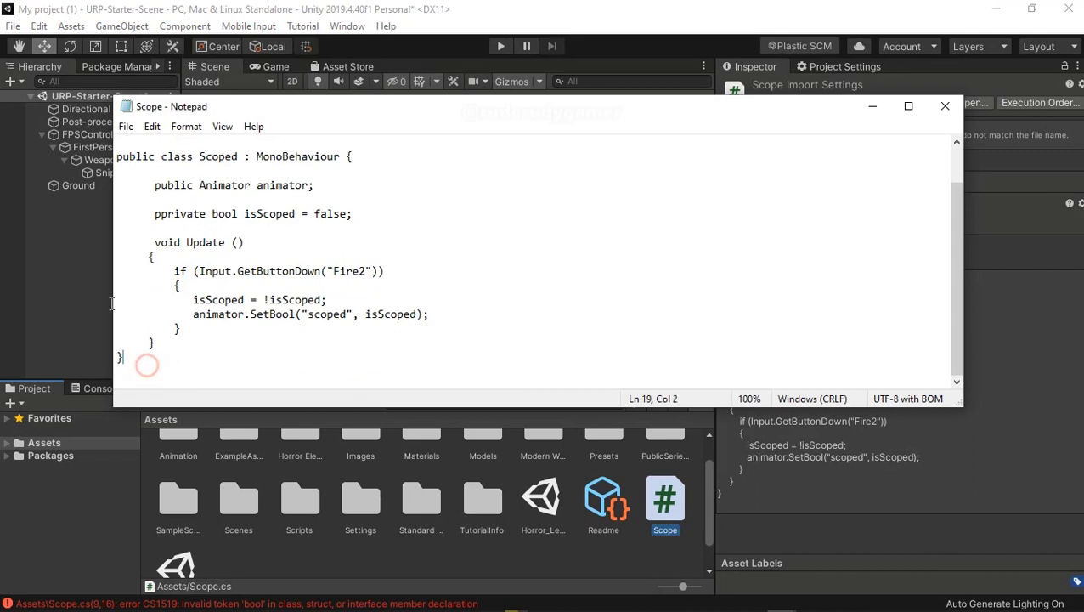
drag(123, 358, 117, 141)
right_click(187, 170)
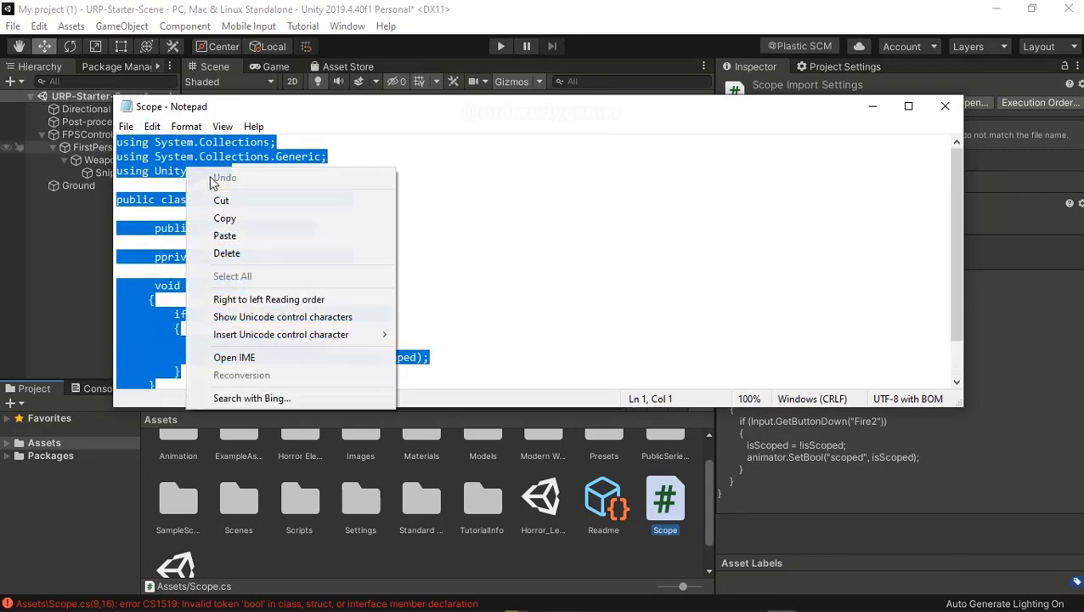
click(252, 220)
click(586, 269)
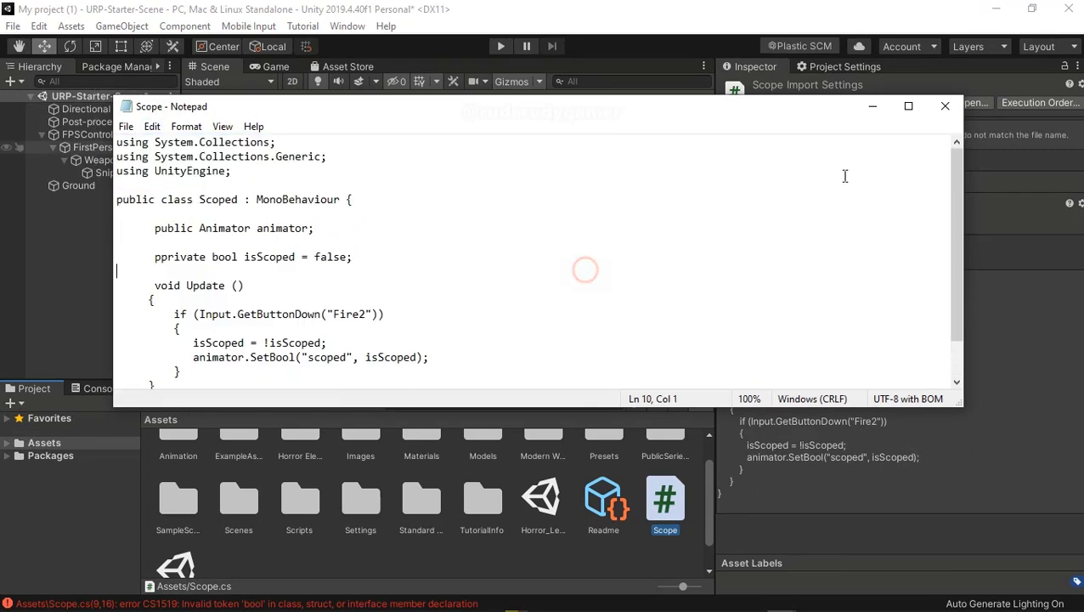
click(944, 106)
- Delete the Scope.cs asset from the Project panel
right_click(672, 492)
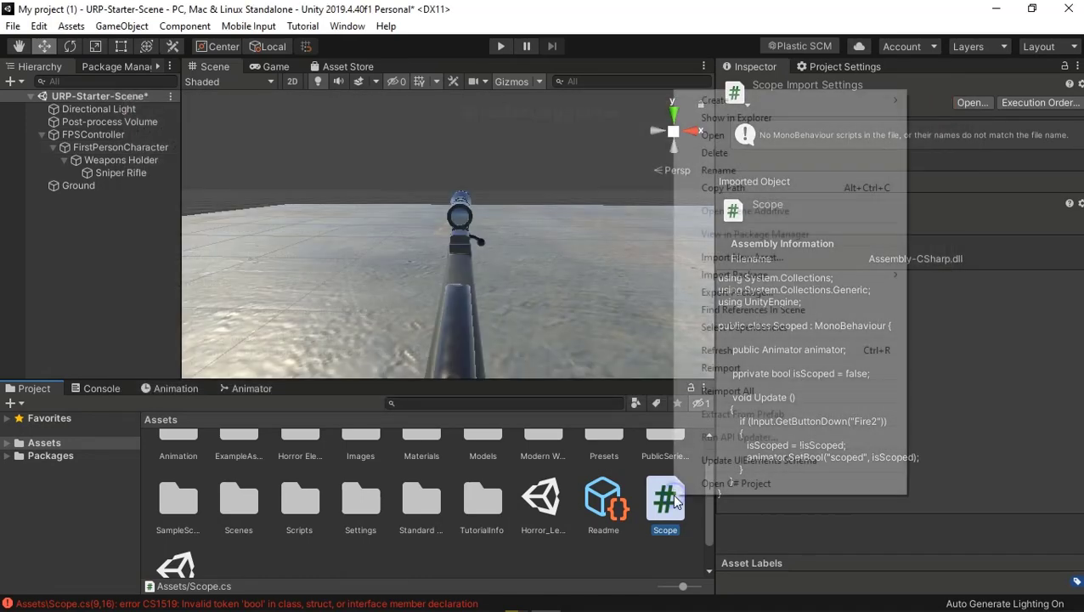
click(710, 153)
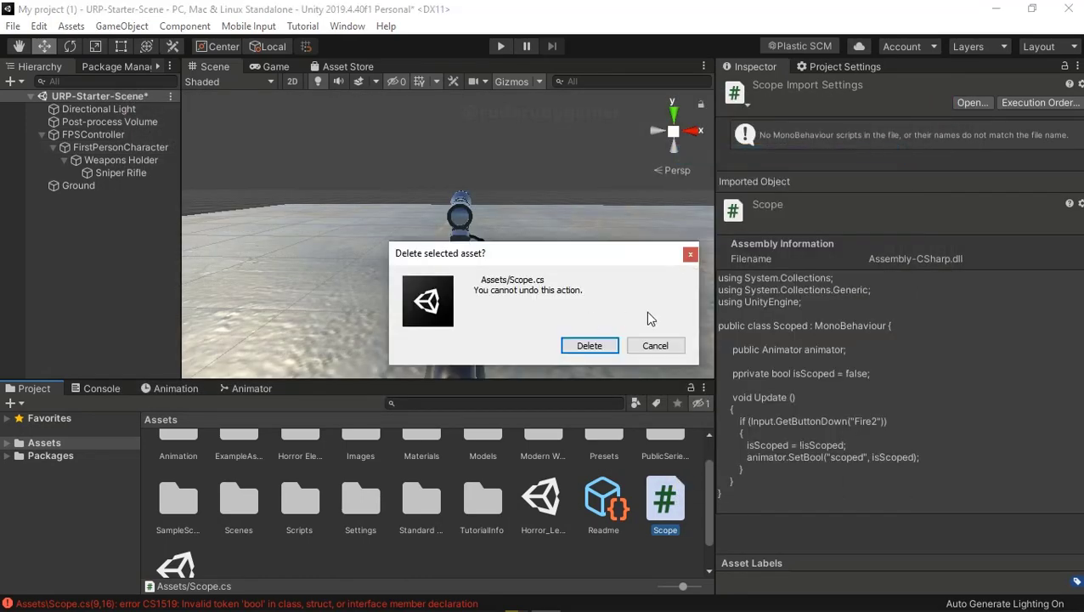
click(617, 345)
- Clear the warnings from the Console
click(229, 388)
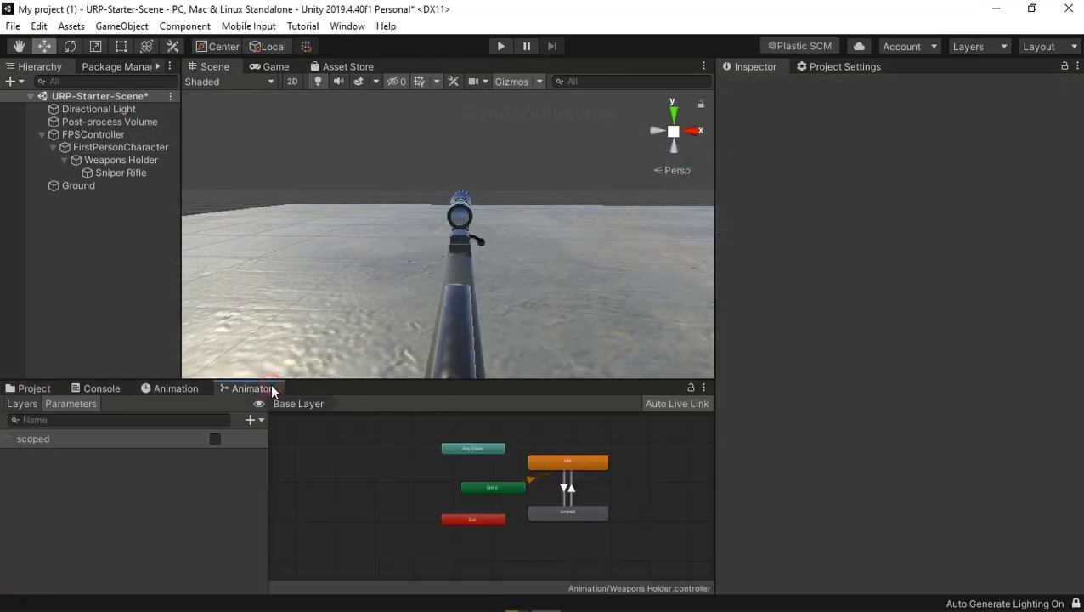
click(100, 388)
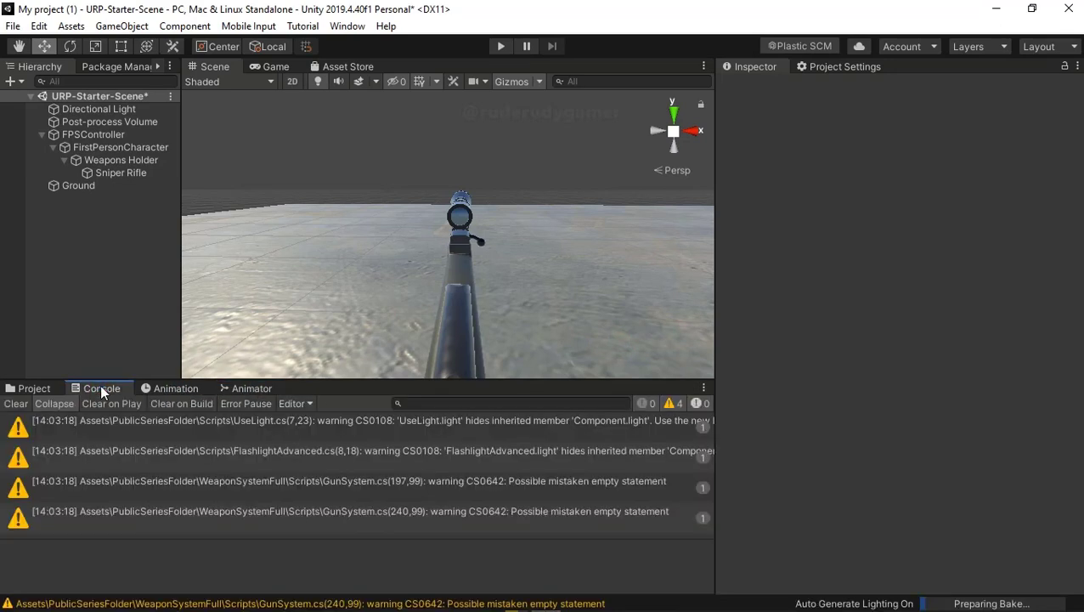
click(13, 404)
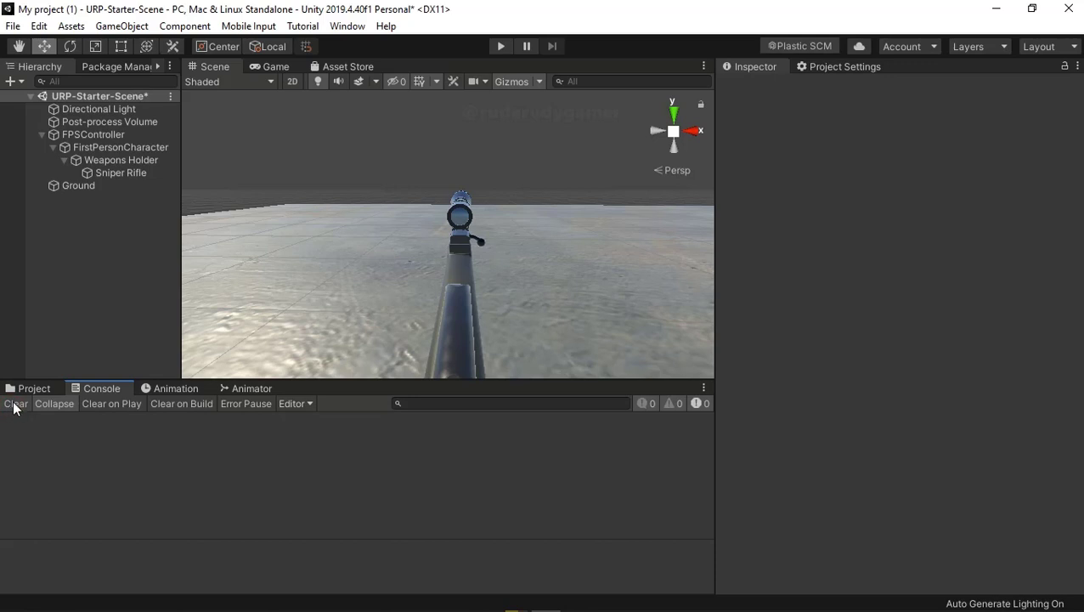
click(247, 388)
click(162, 384)
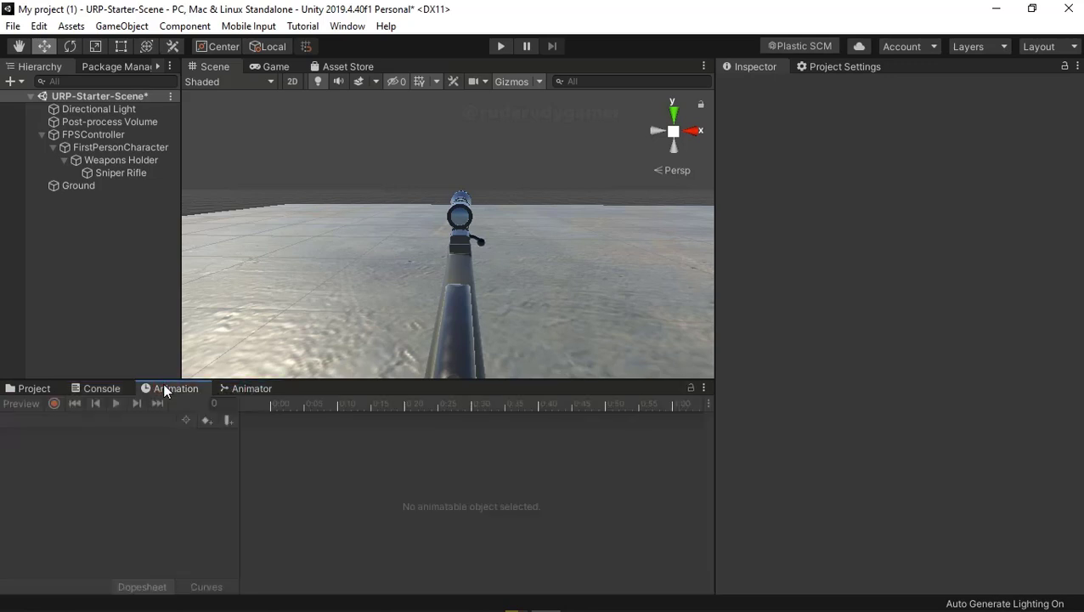
- Attach a new script component named Scope to Weapons Holder, then locate it among the Project assets
click(98, 147)
click(100, 160)
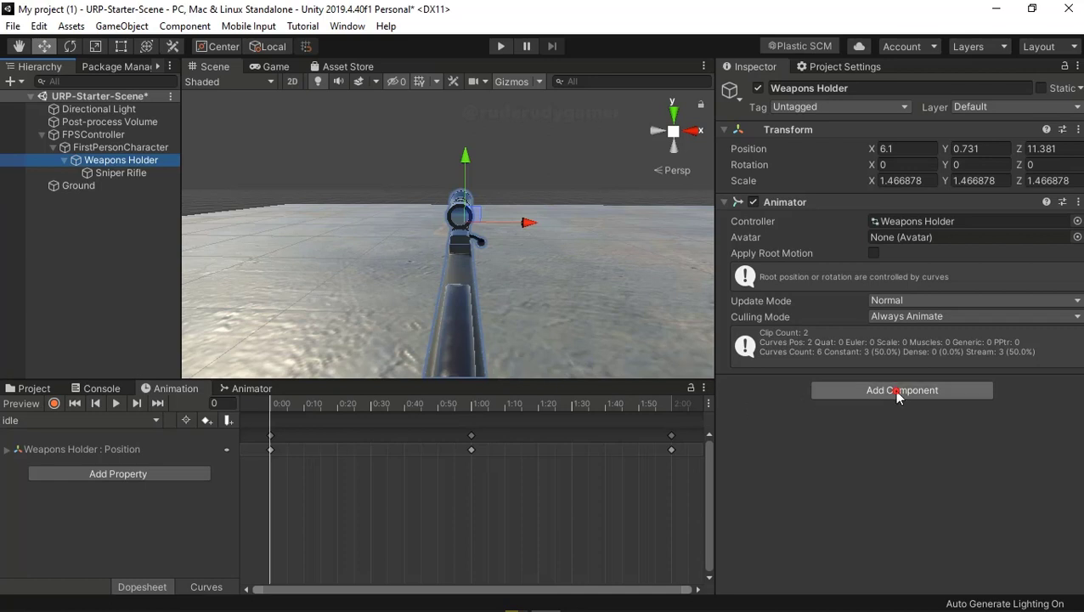
click(897, 397)
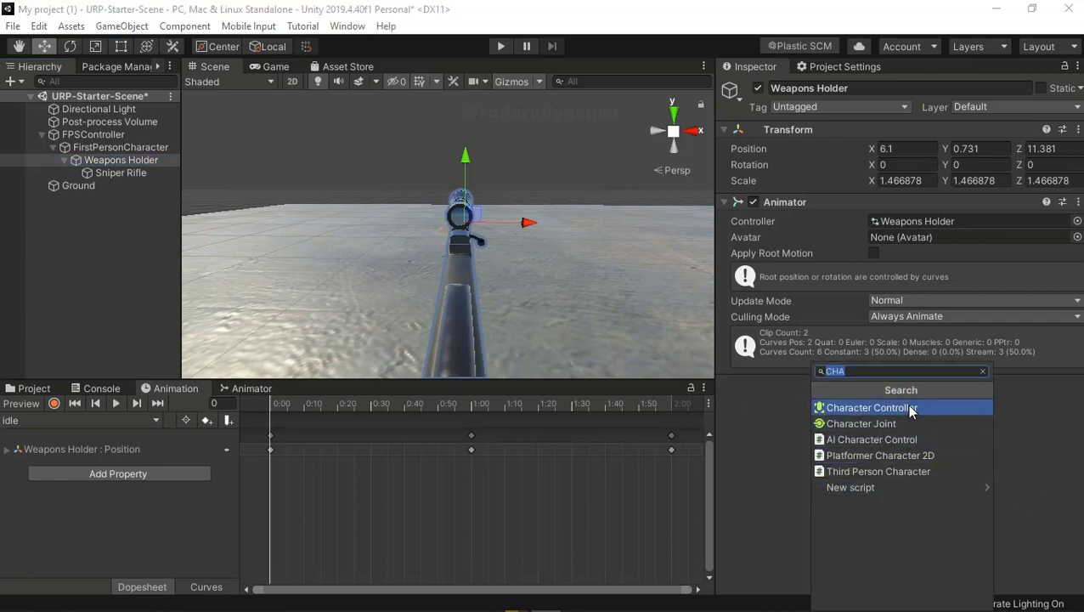
text(C)
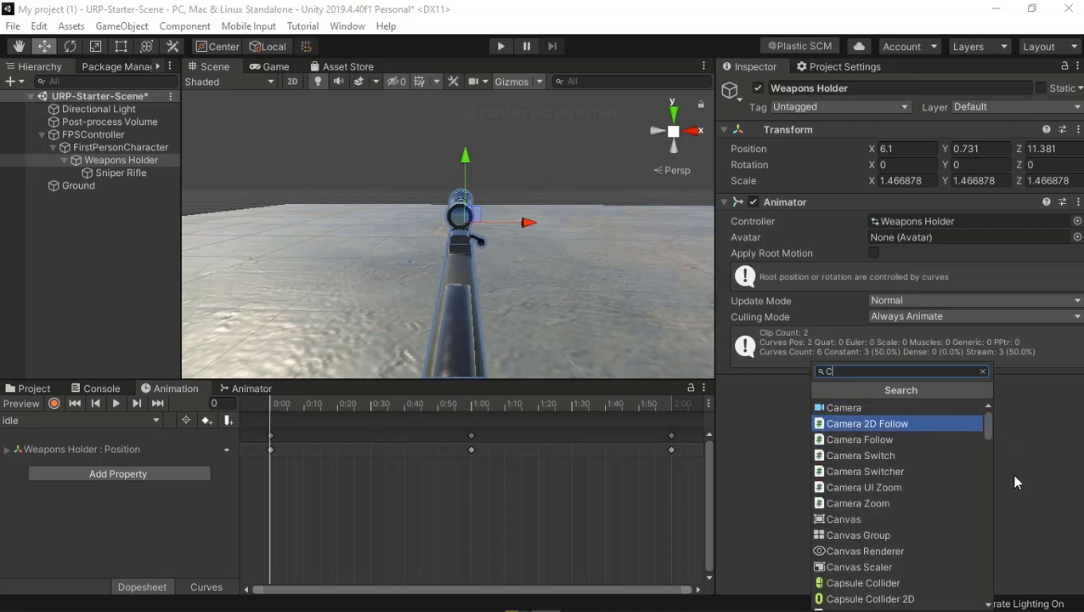
key(BackSpace)
text(SC)
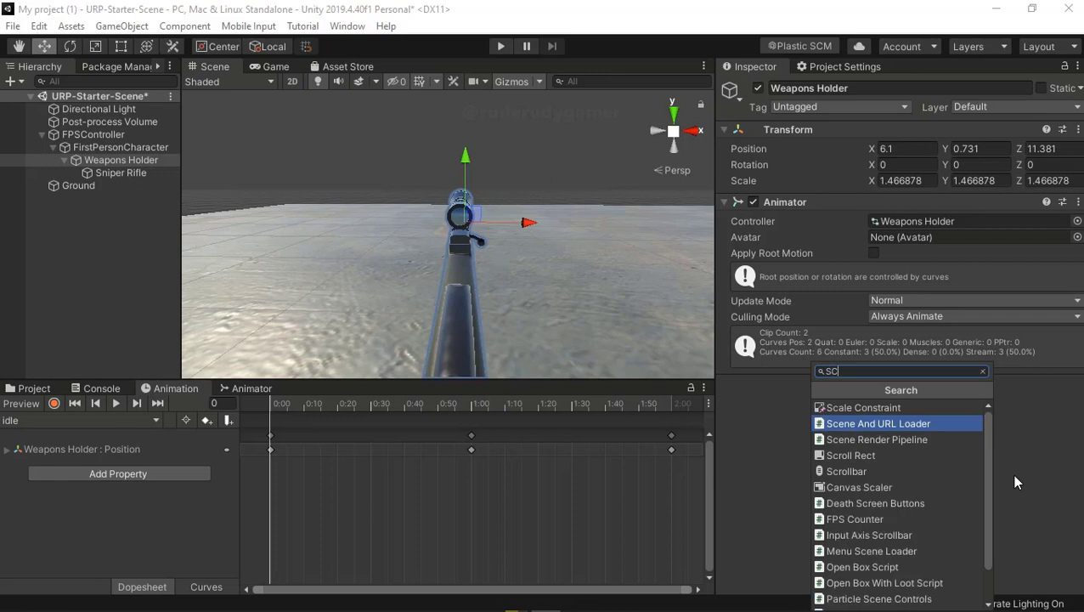
text(R)
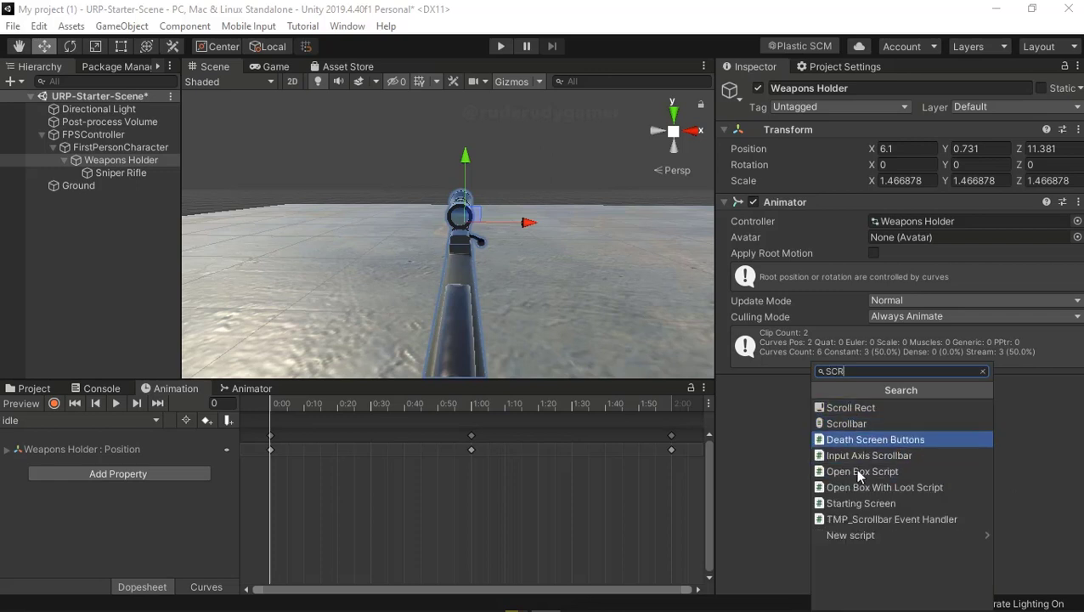
click(857, 533)
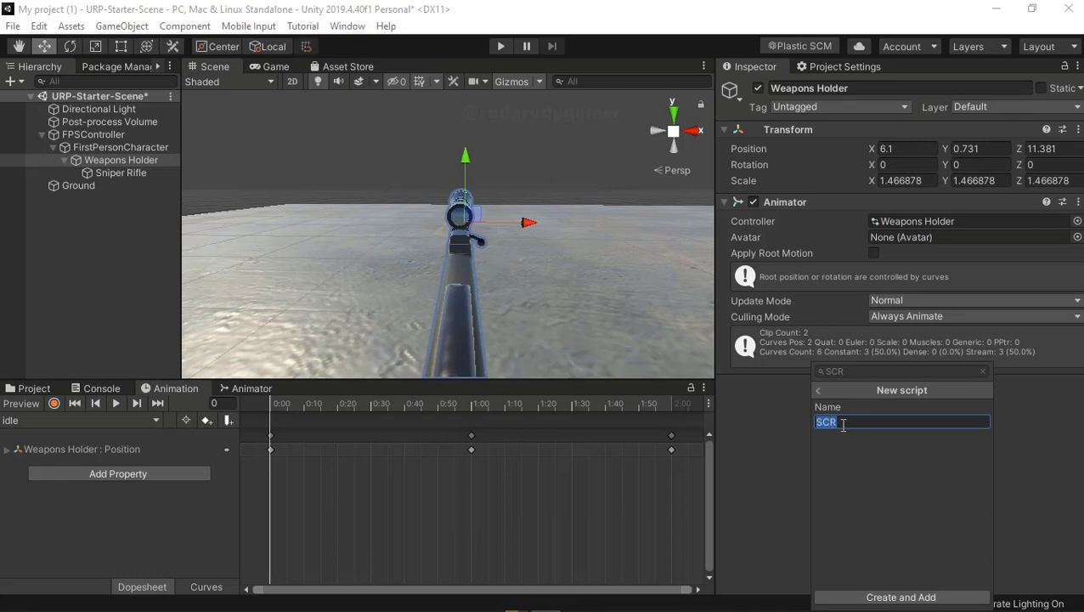
text(Scope)
key(Return)
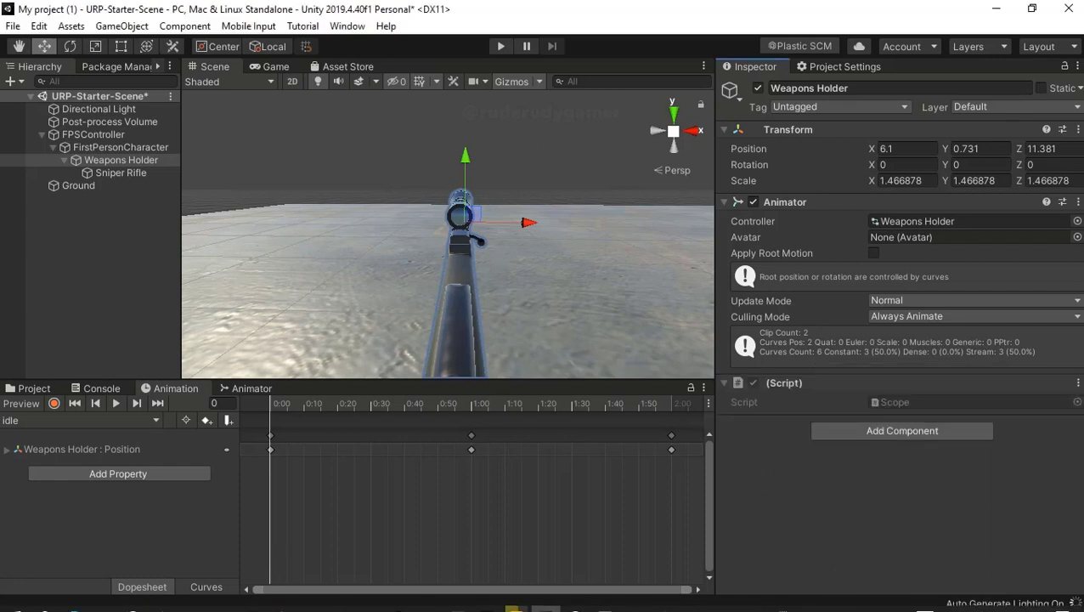
mouse_move(756, 605)
click(34, 389)
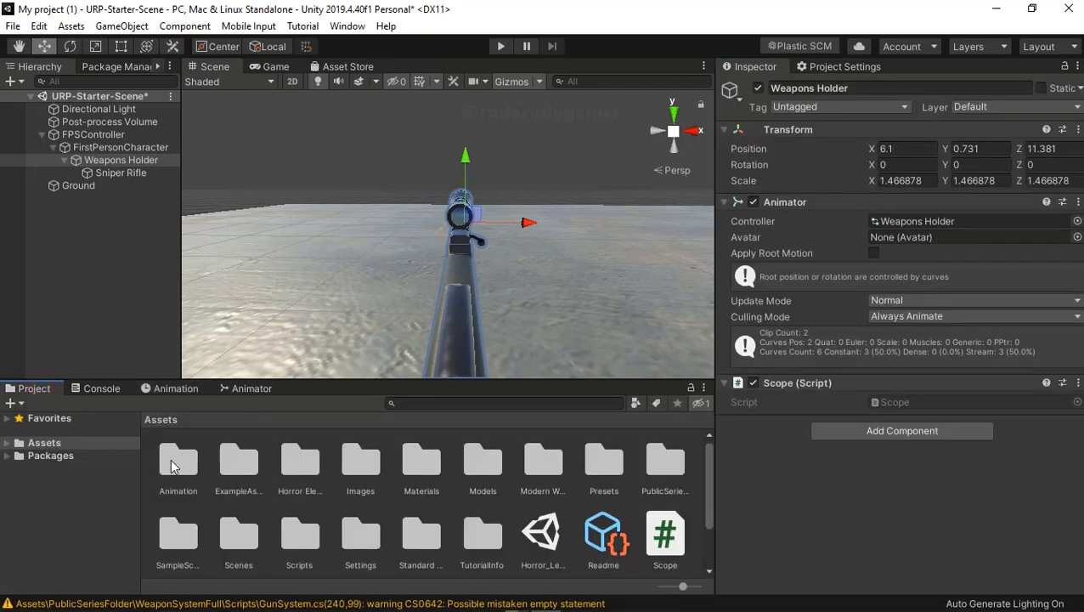
scroll(664, 549, down, 2)
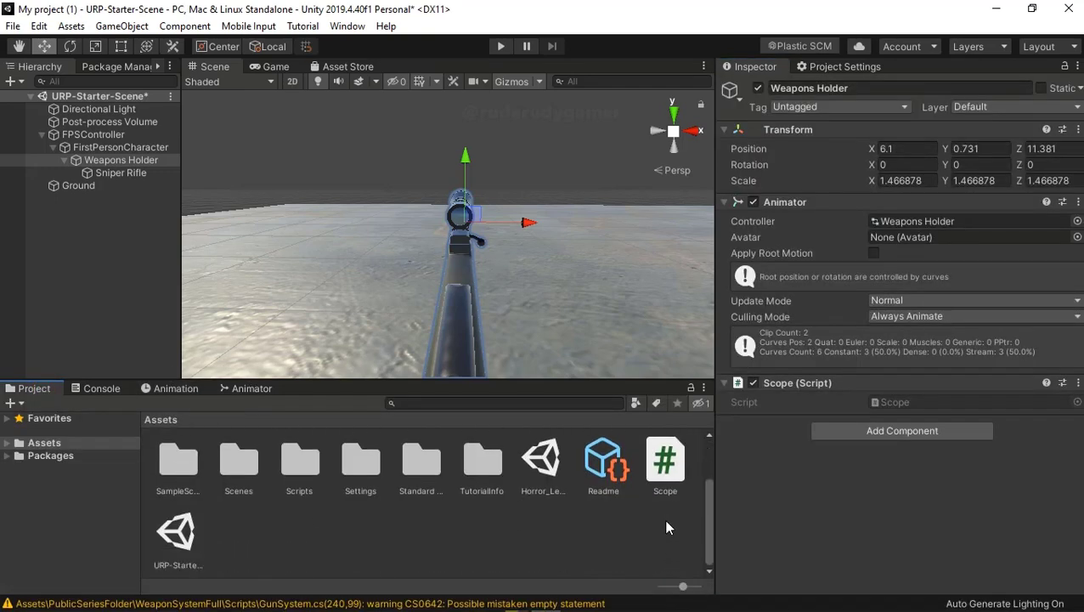
- Open Scope.cs and replace its template code with the copied scoped-toggle code
double_click(665, 475)
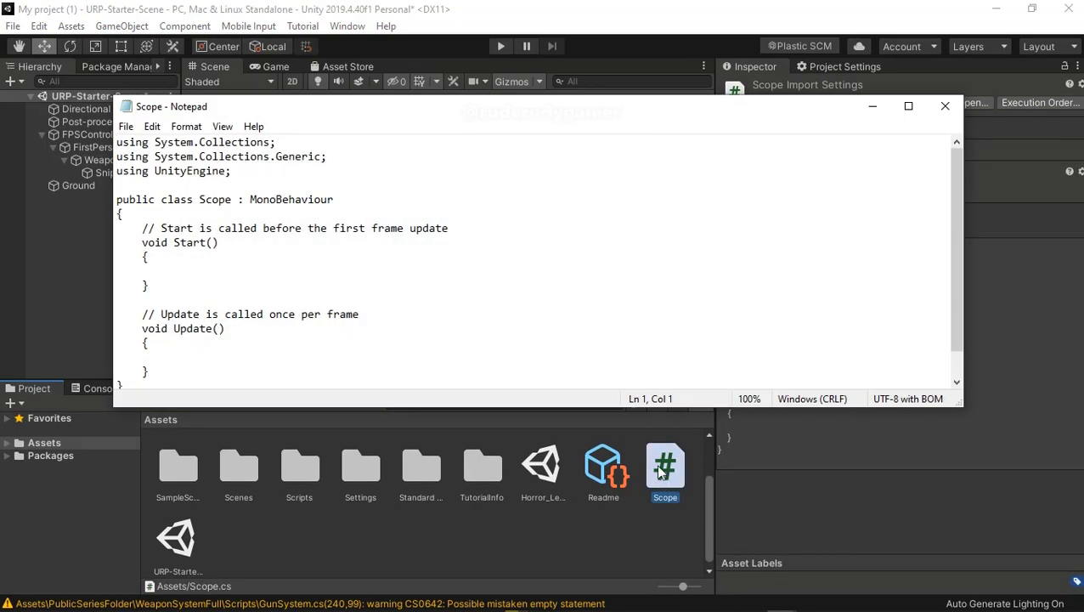
scroll(179, 371, down, 1)
click(160, 361)
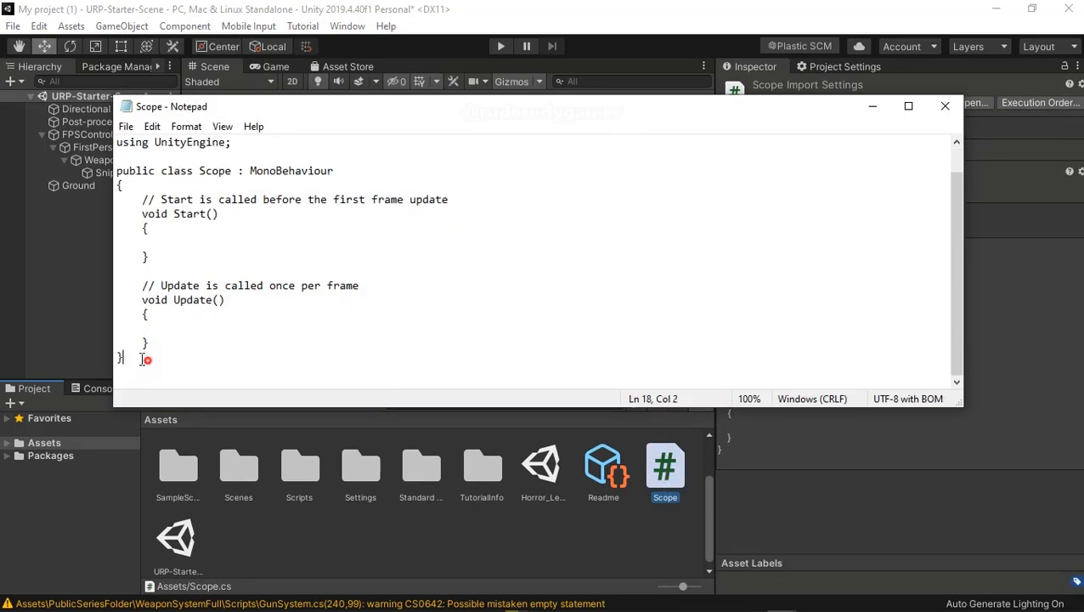
key(ctrl+a)
right_click(166, 146)
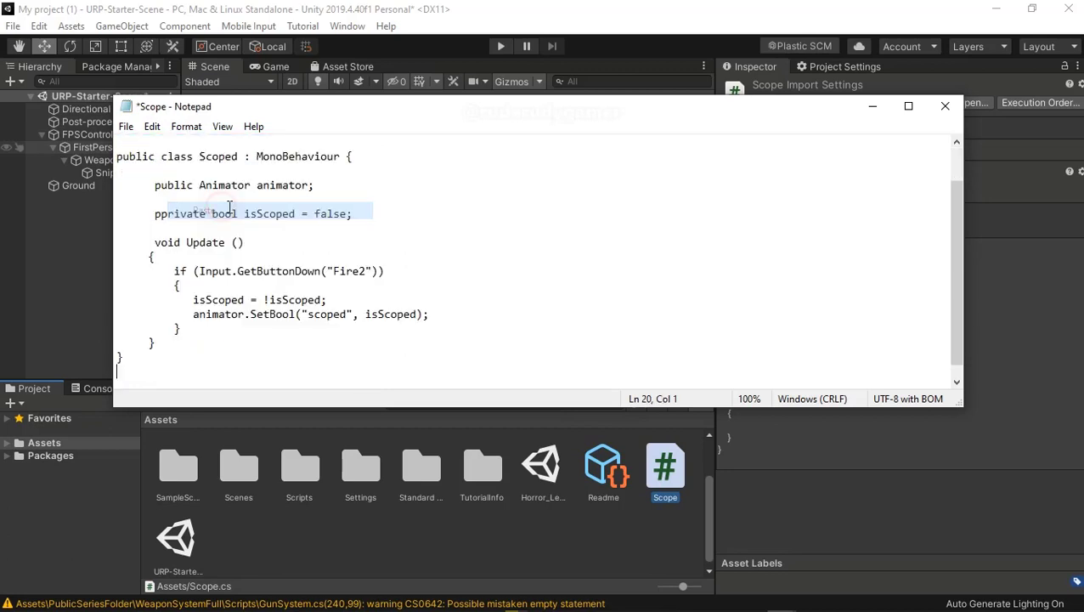
click(257, 211)
- Rename the class from Scoped to Scope, save the file, and minimize Notepad
scroll(257, 219, up, 2)
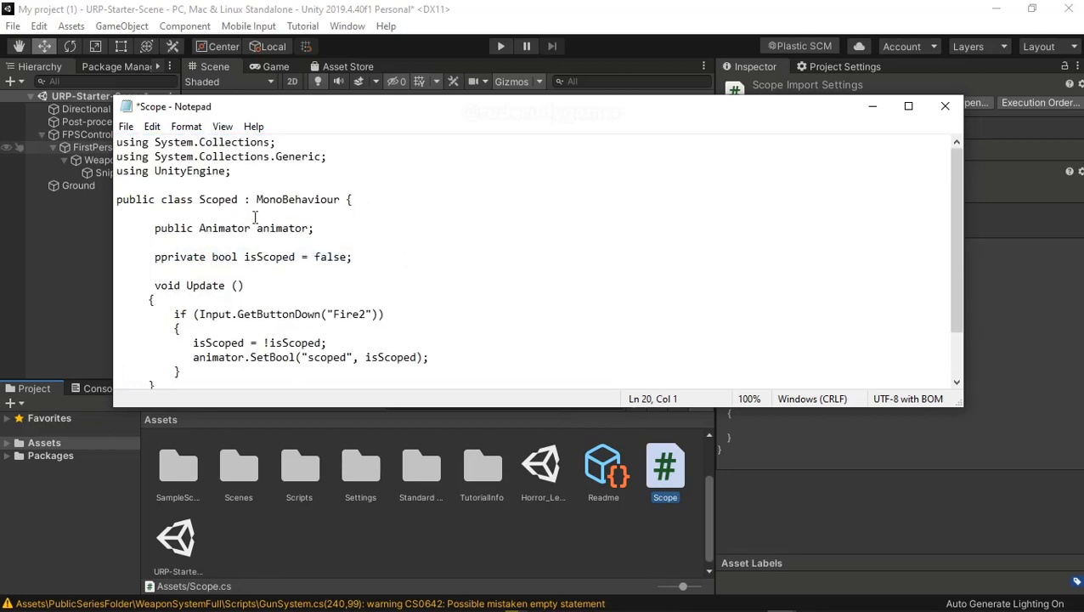
click(240, 200)
key(BackSpace)
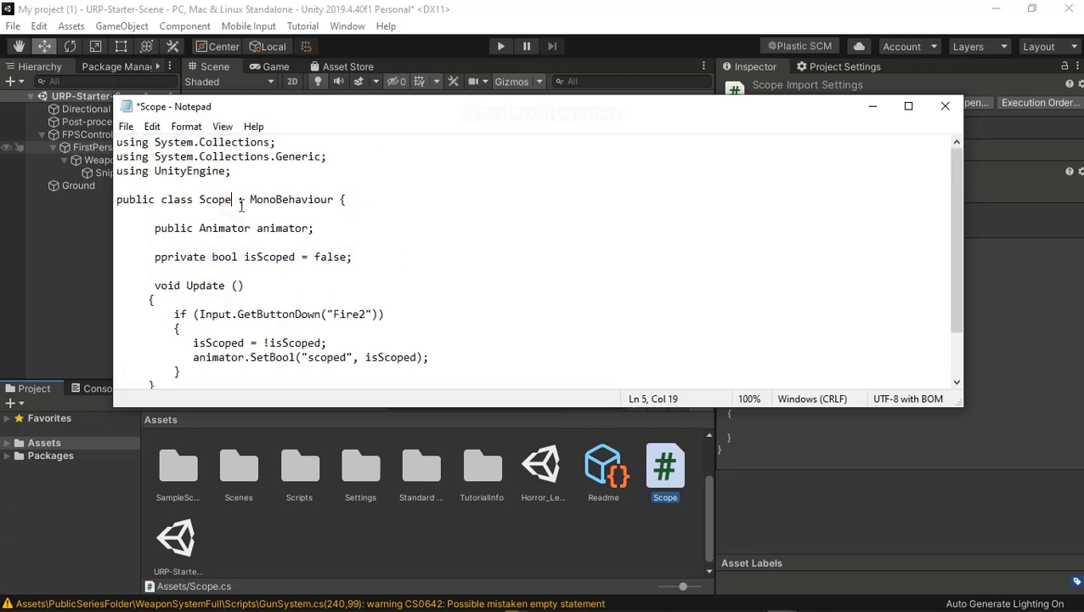
click(536, 246)
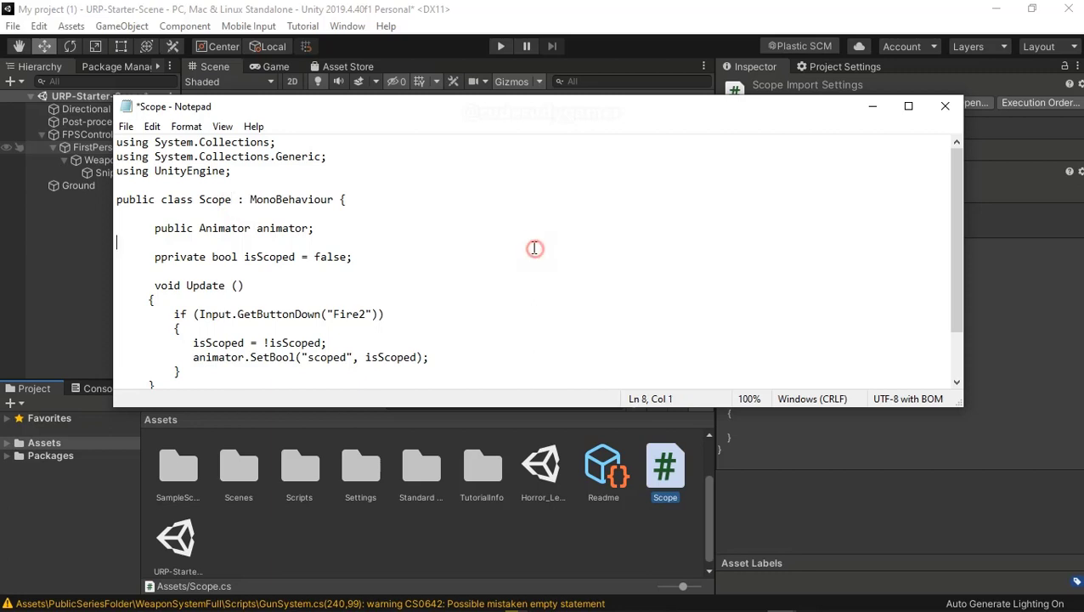
click(126, 127)
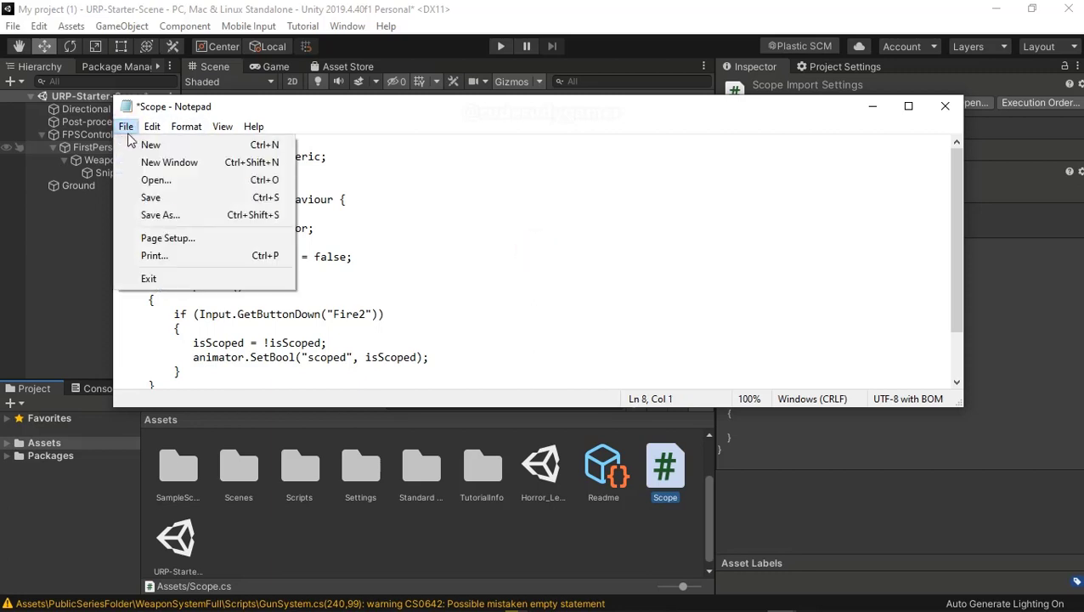
click(146, 196)
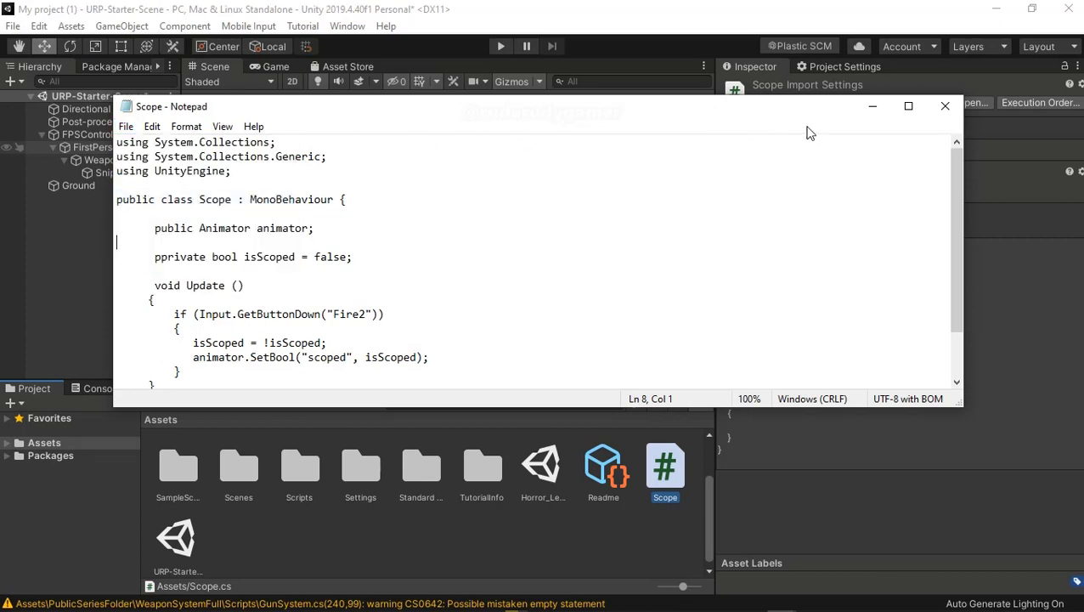
click(872, 107)
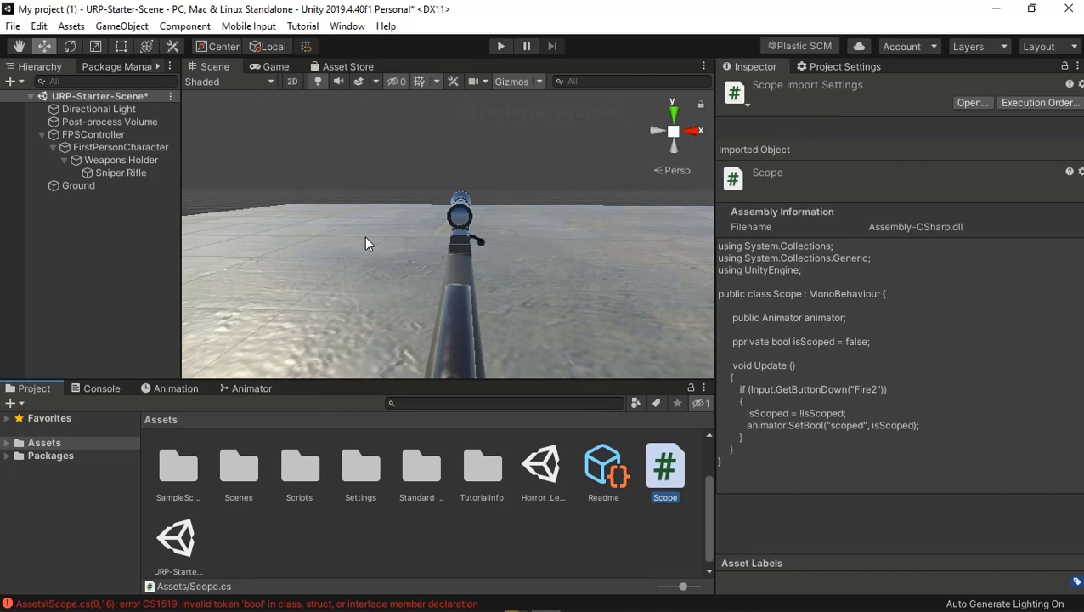
- Add a UI Image inside a new Canvas from the Hierarchy
click(117, 164)
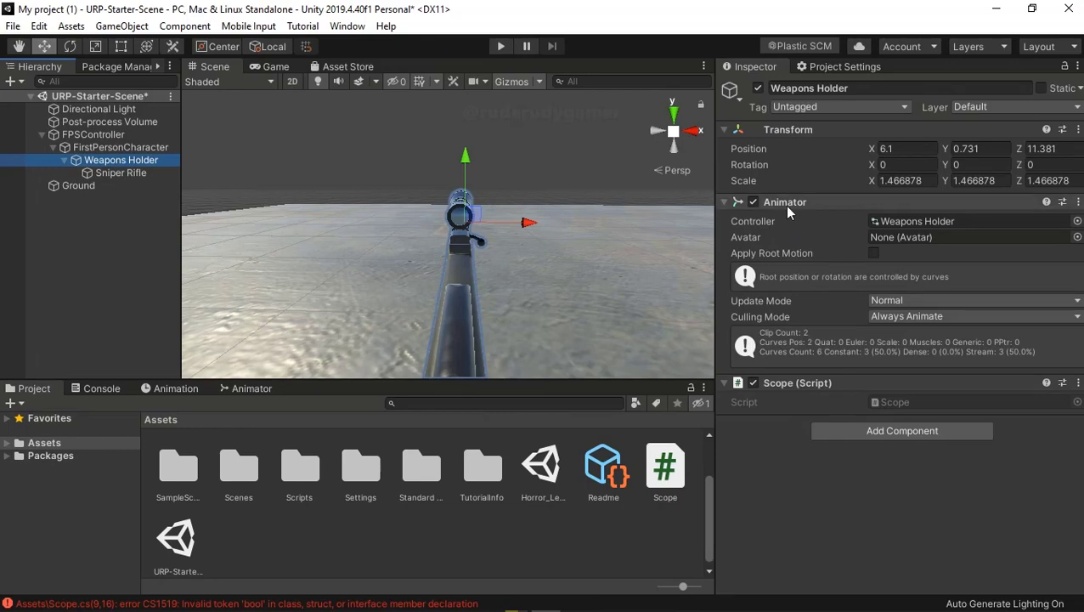
drag(786, 199, 900, 404)
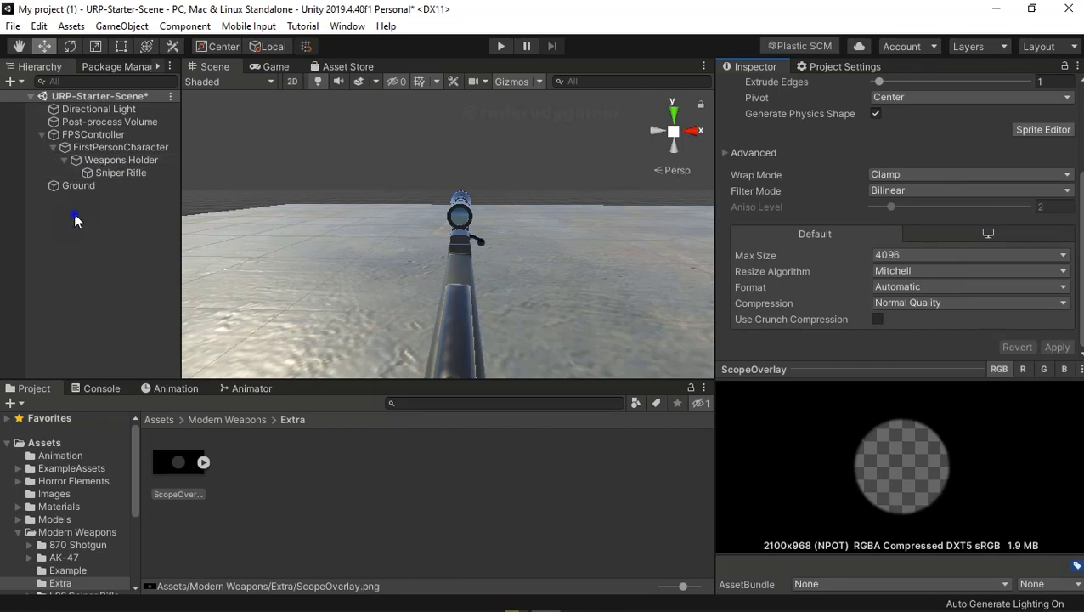
right_click(74, 212)
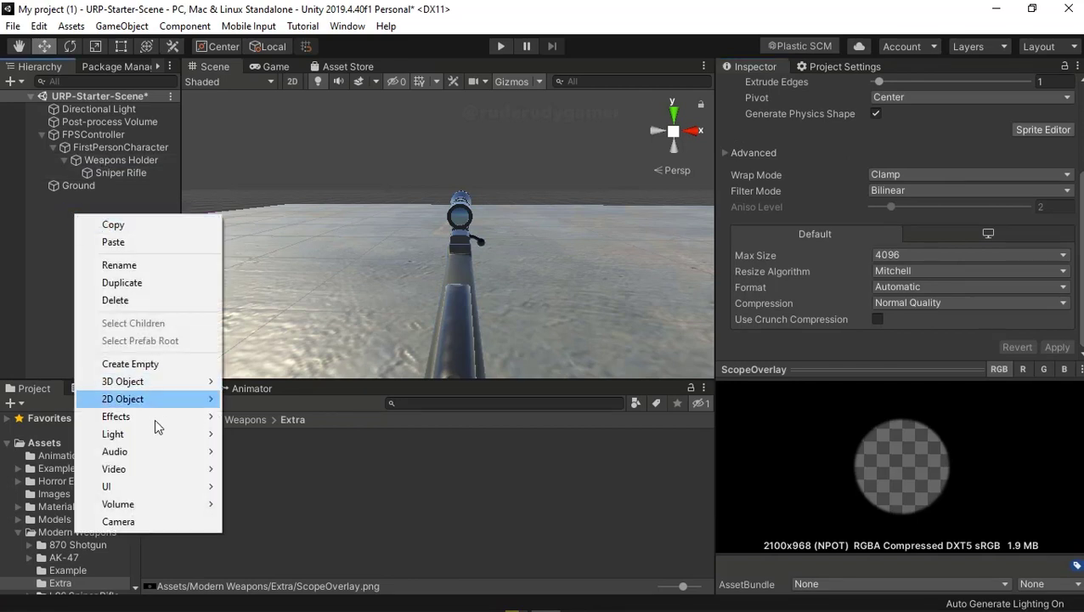
mouse_move(195, 489)
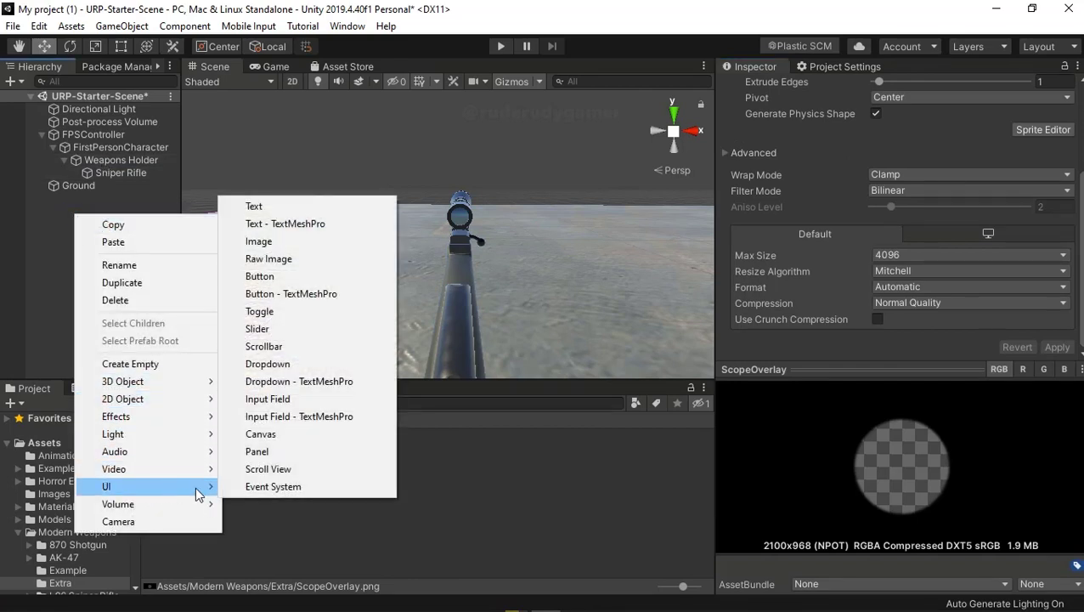
click(255, 241)
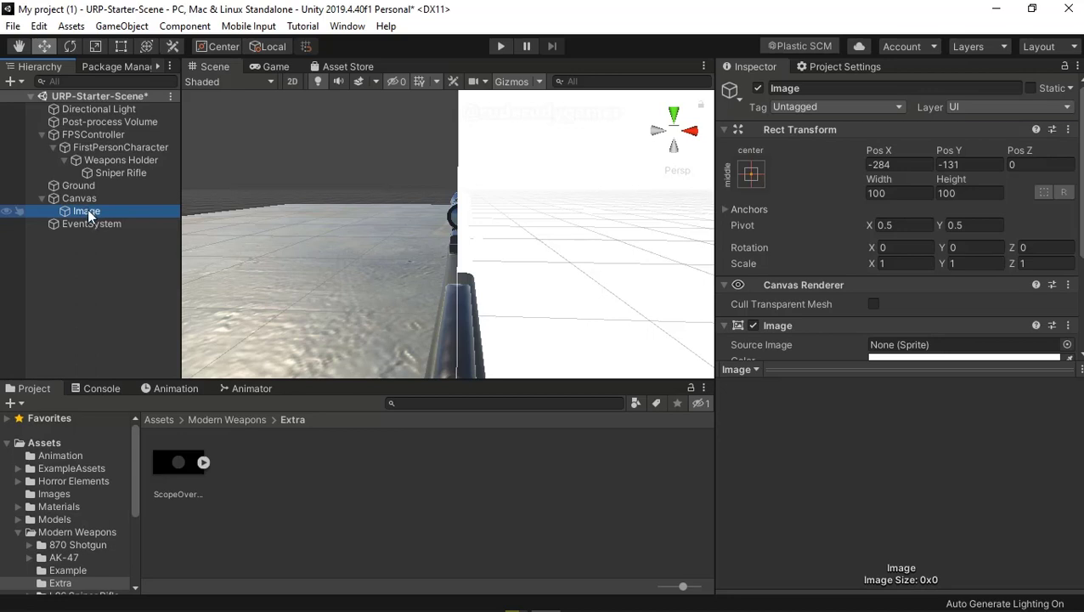
- Keep the name Image, frame it in the Scene view, and select the ScopeOverlay texture
click(88, 208)
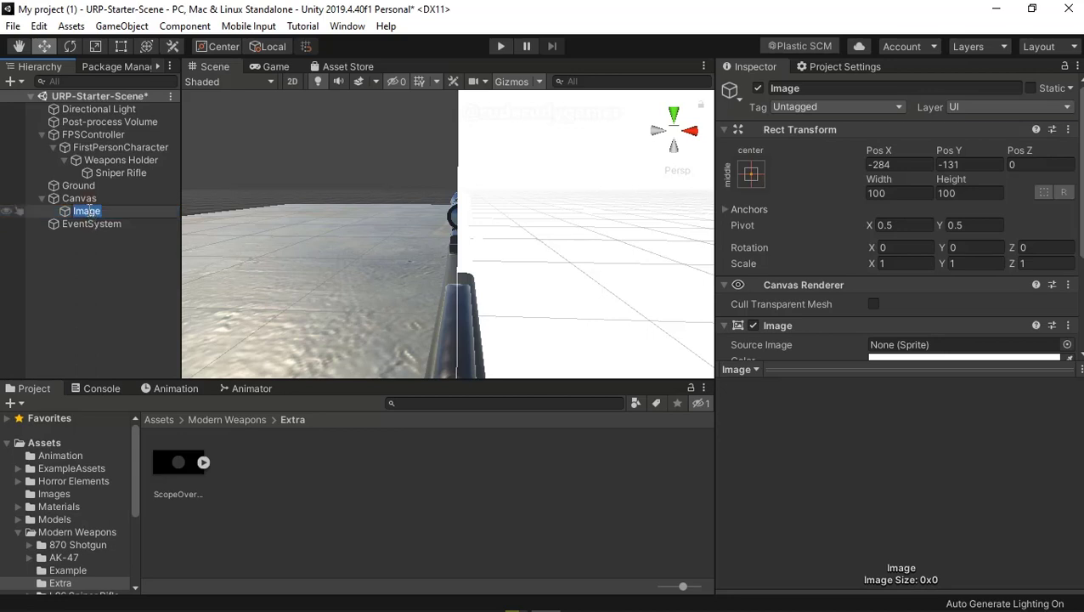
key(BackSpace)
text(fff)
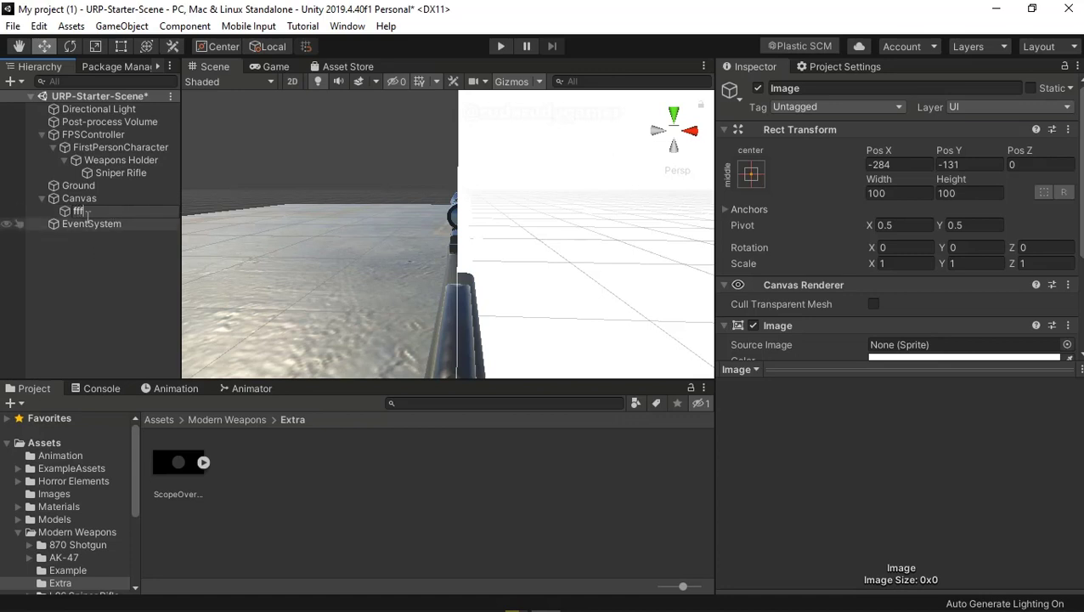
key(Escape)
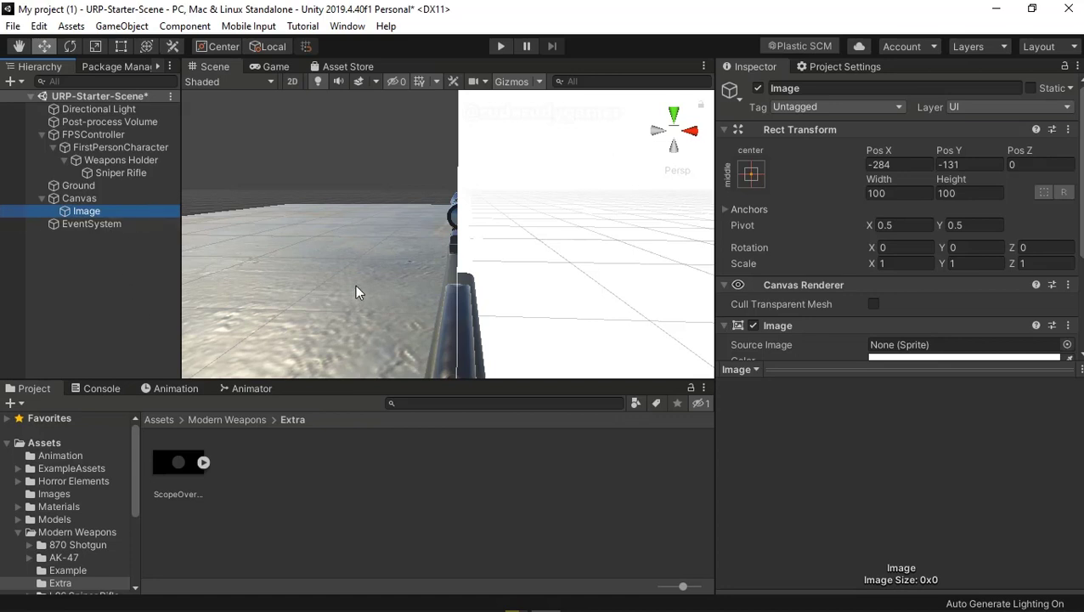
key(f)
right_drag(405, 308, 429, 338)
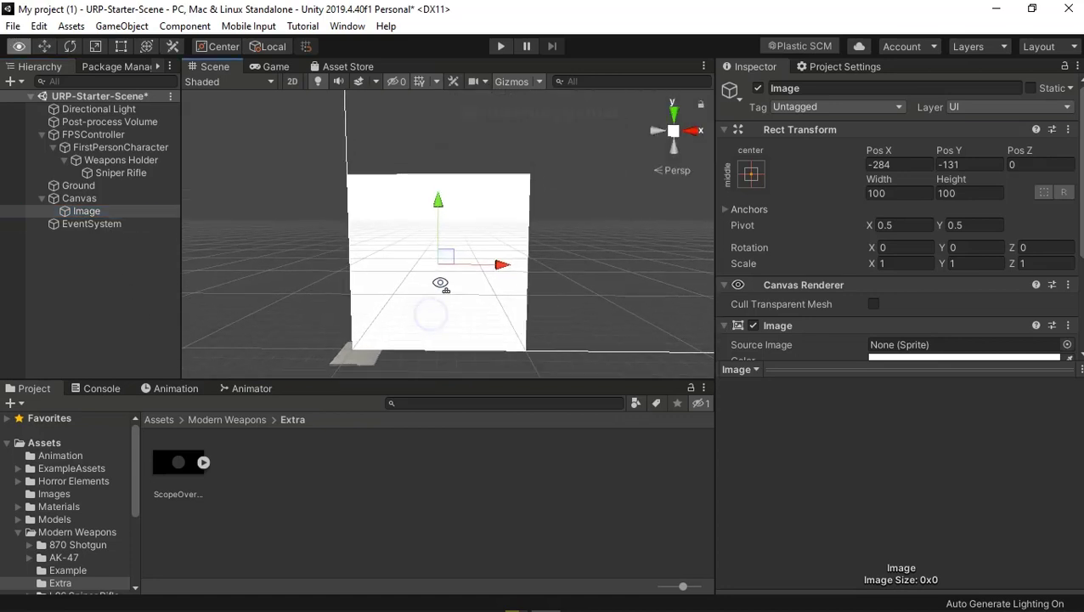
scroll(433, 306, up, 2)
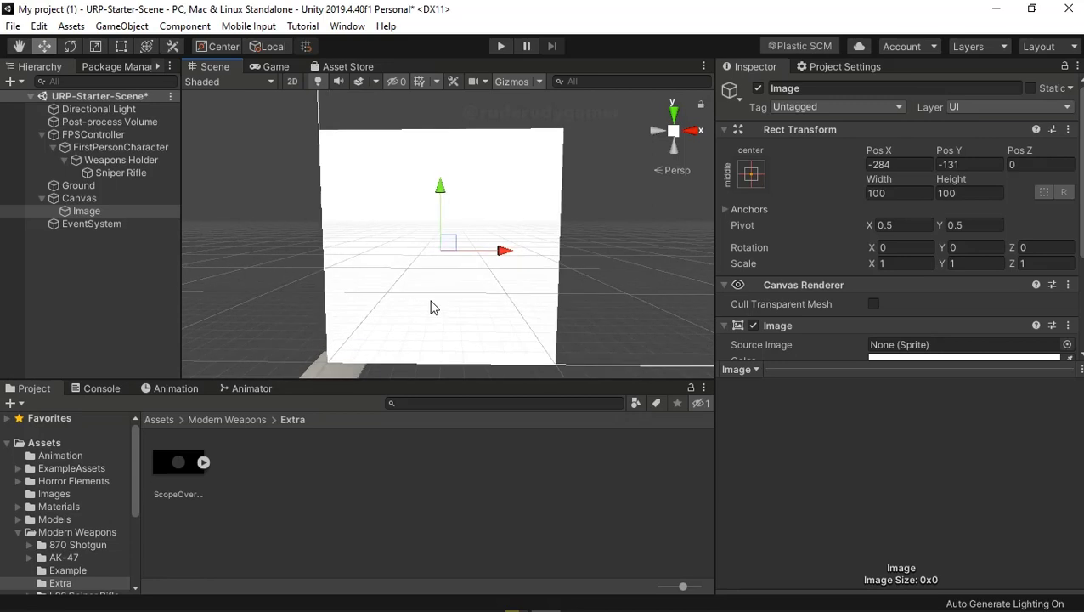
middle_drag(433, 307, 442, 291)
scroll(926, 332, down, 3)
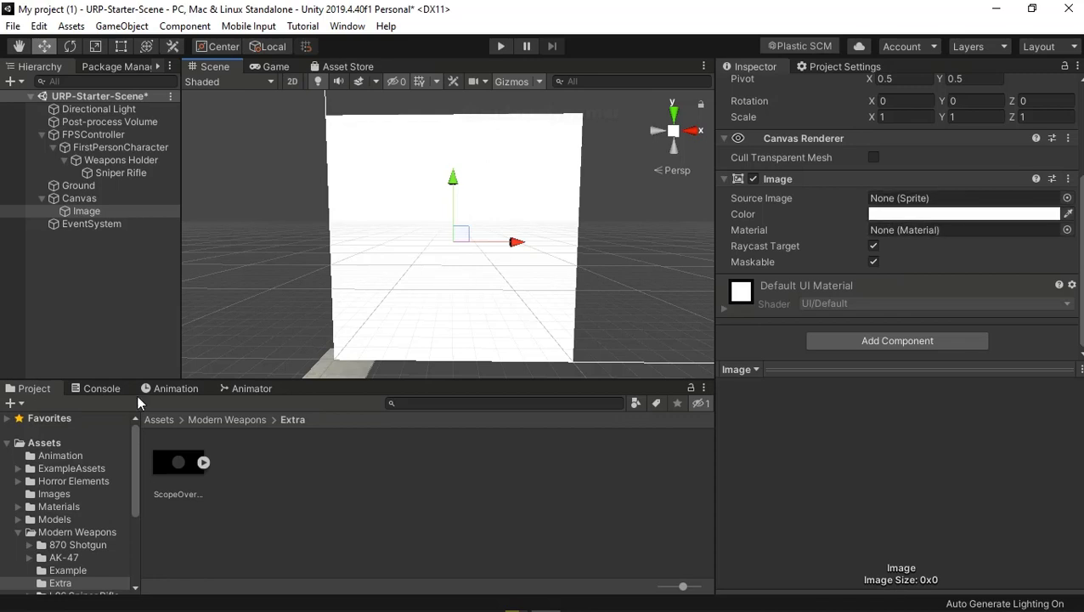
click(173, 461)
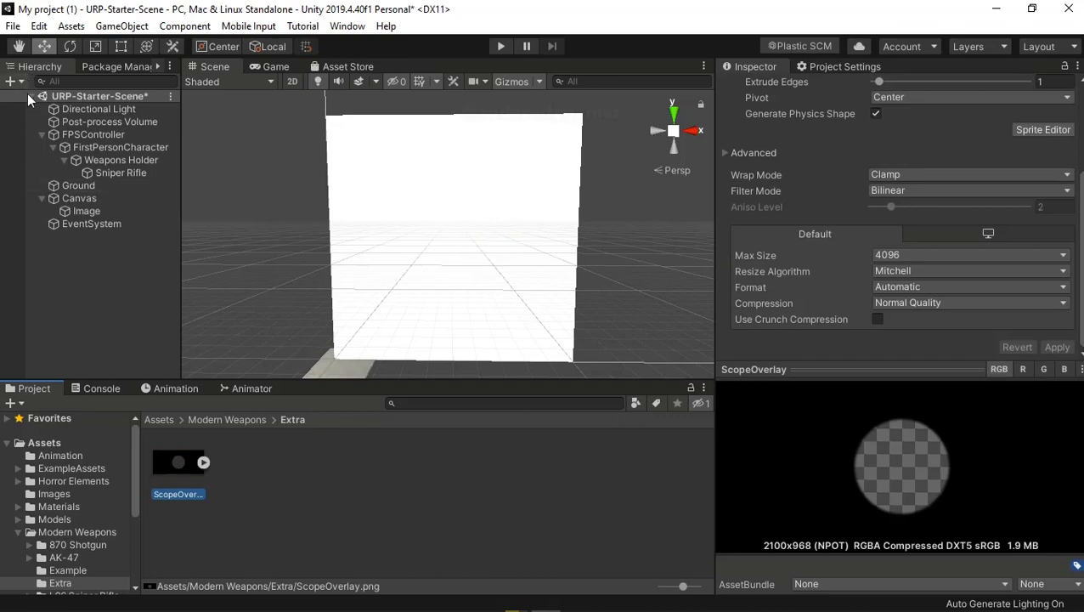
- Set ScopeOverlay as the Image's Source Image and apply Set Native Size
click(87, 212)
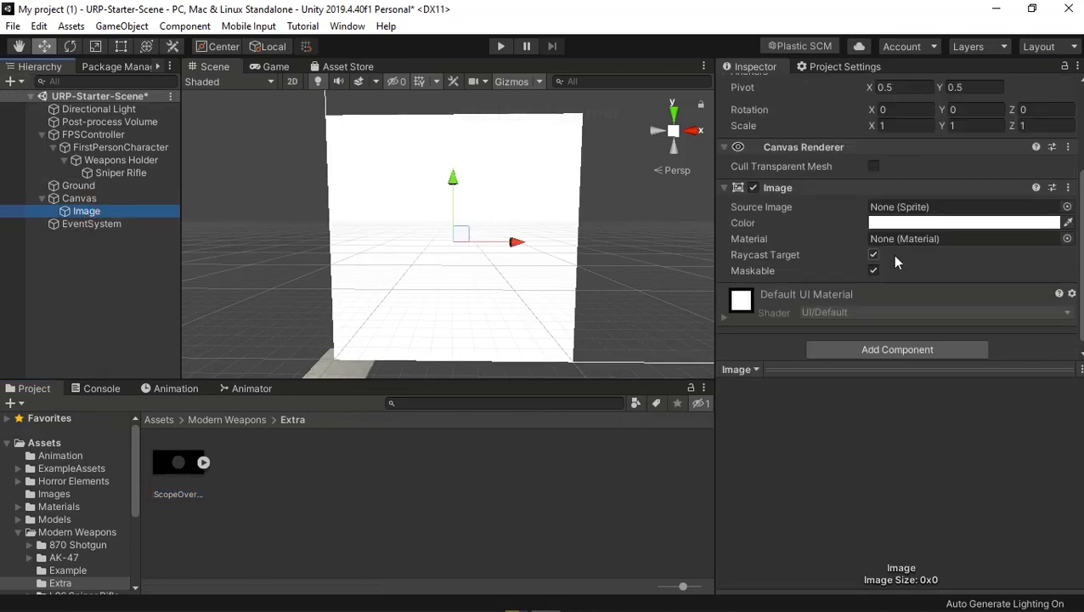
scroll(892, 254, down, 1)
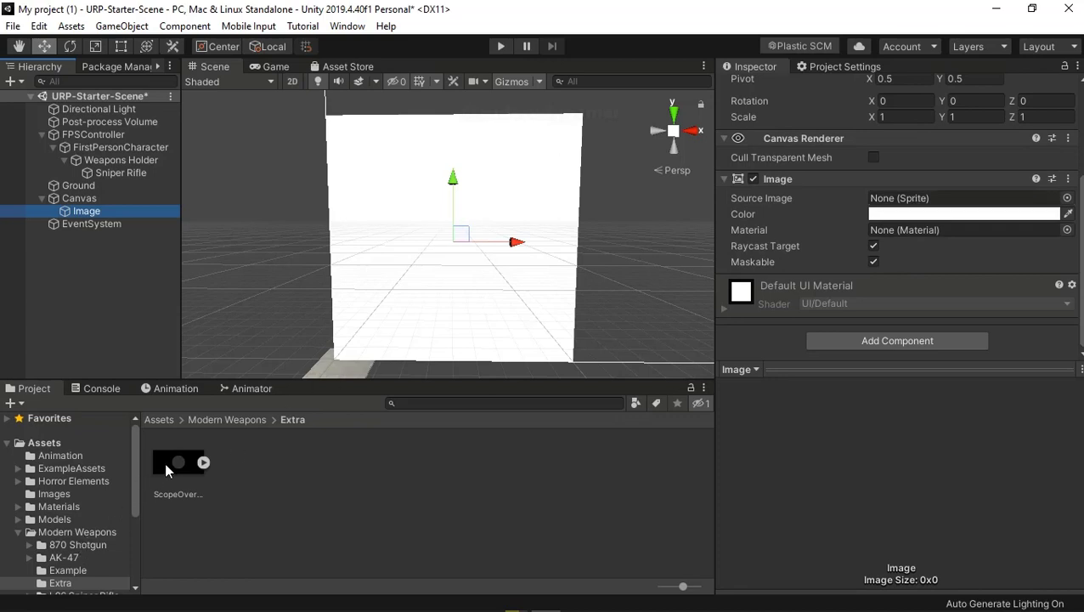
mouse_move(169, 471)
mouse_down()
mouse_move(894, 213)
mouse_move(902, 200)
mouse_up()
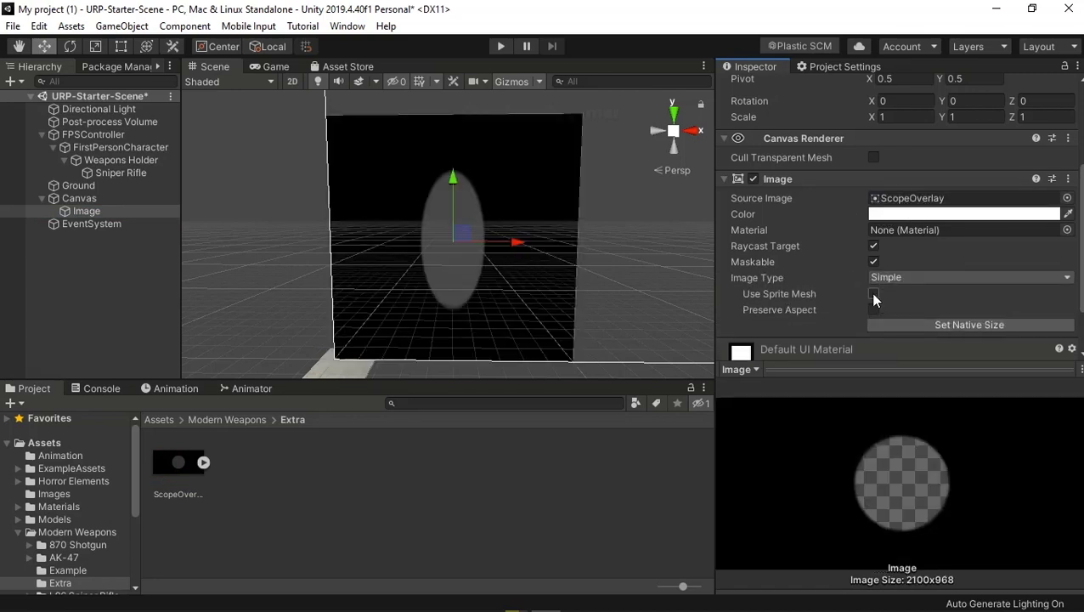
click(899, 281)
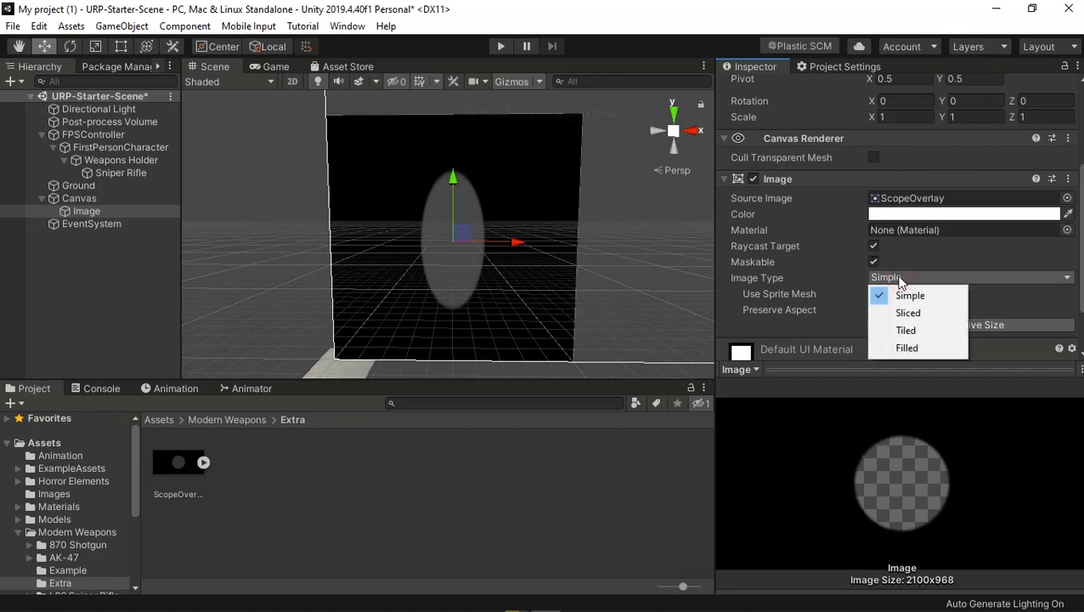
click(896, 276)
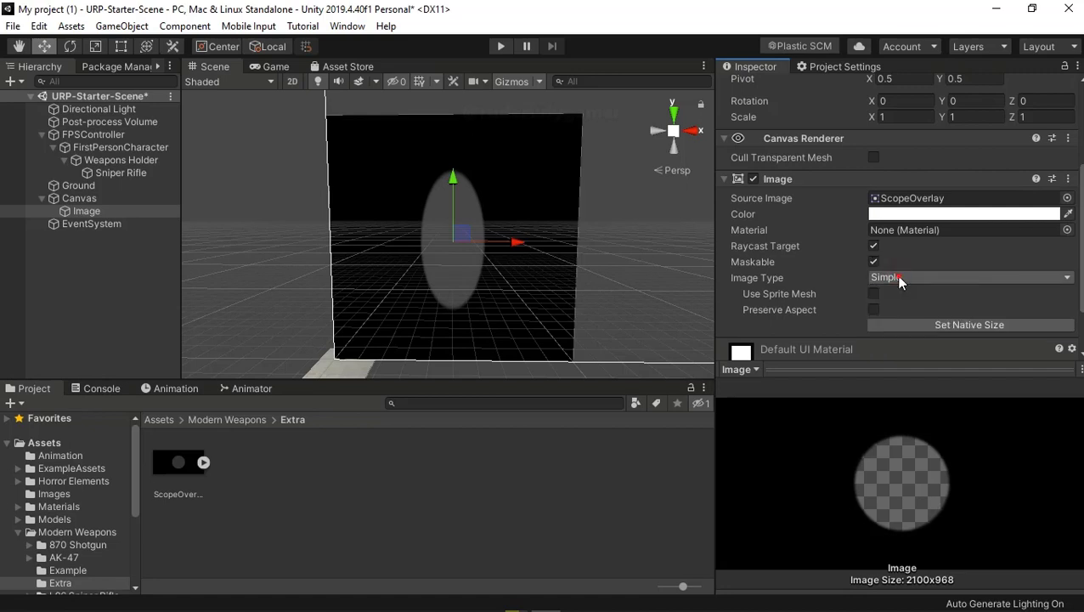
click(929, 324)
- Try the Raycast Target and Filled type options, leaving Raycast Target on and Image Type Simple
scroll(463, 305, down, 3)
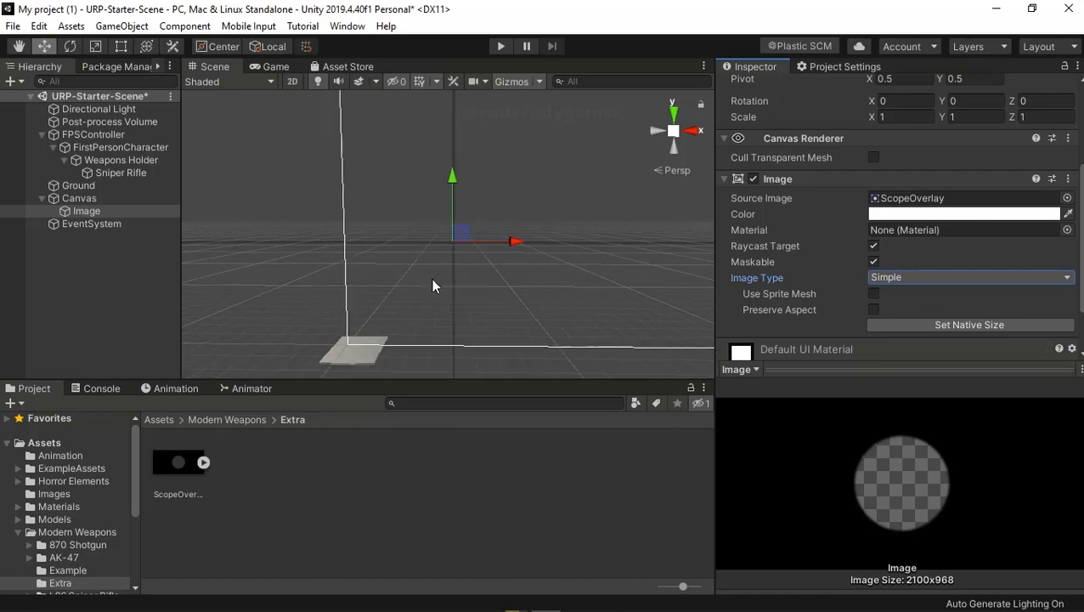
scroll(447, 268, down, 2)
scroll(445, 270, down, 1)
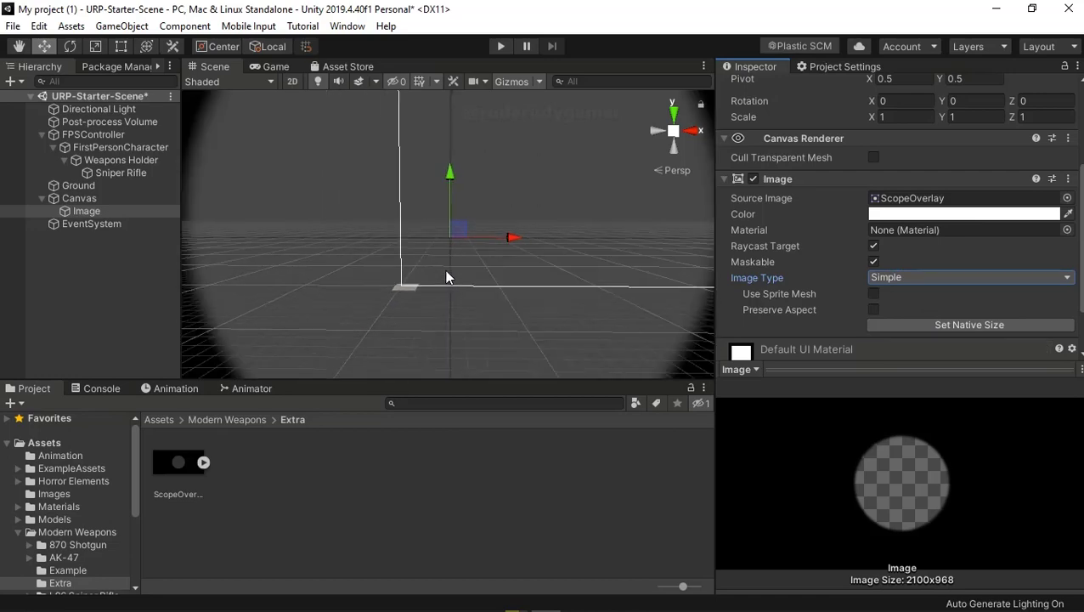
scroll(444, 269, down, 1)
scroll(445, 270, down, 1)
scroll(445, 268, down, 2)
scroll(445, 266, down, 1)
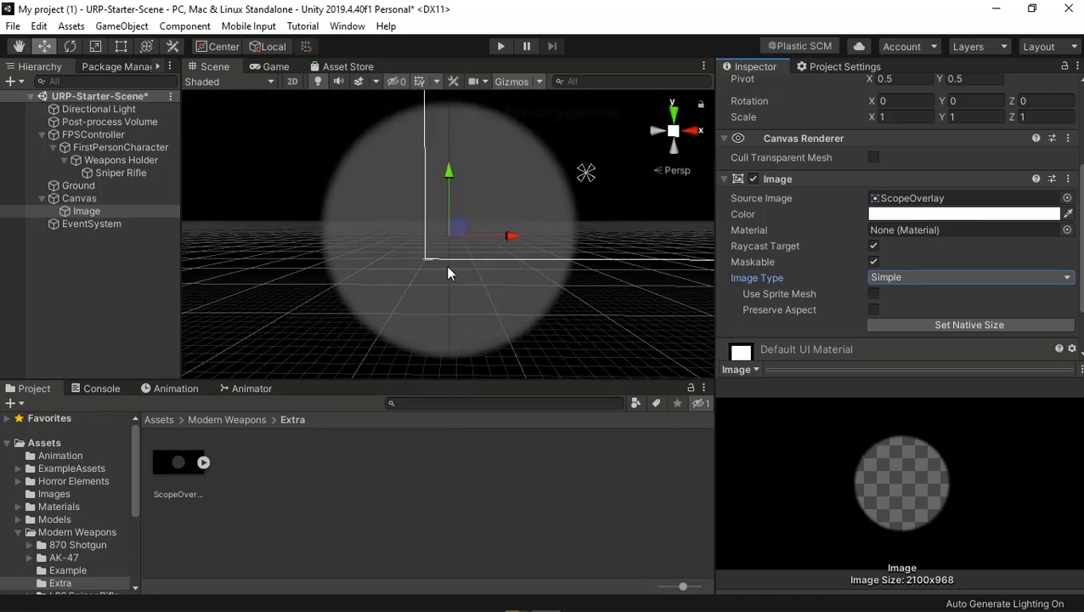
scroll(446, 264, down, 2)
scroll(448, 271, down, 1)
scroll(449, 270, down, 2)
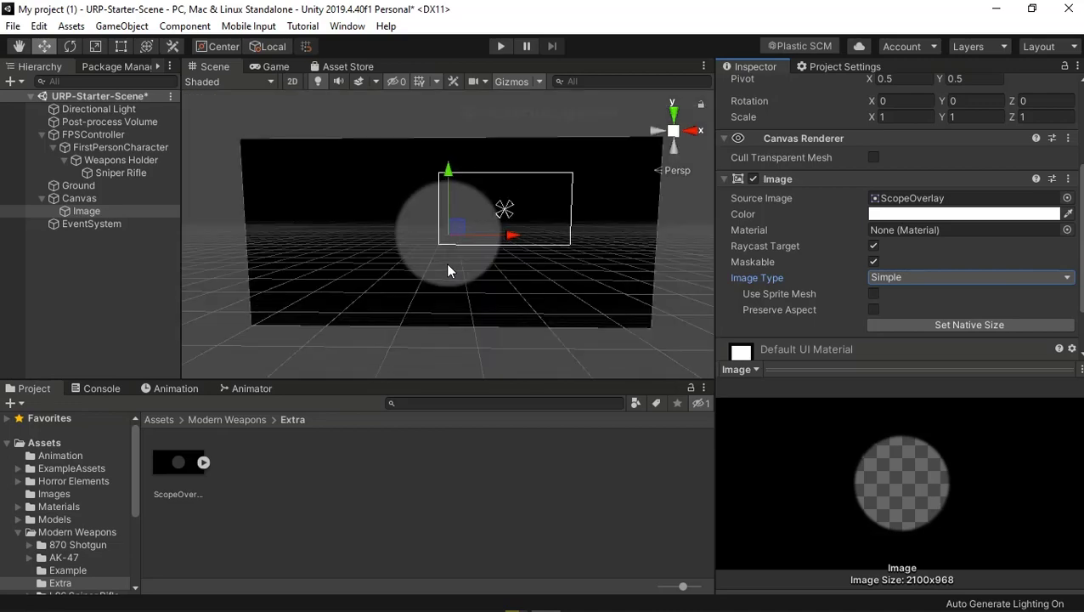
click(873, 246)
click(874, 247)
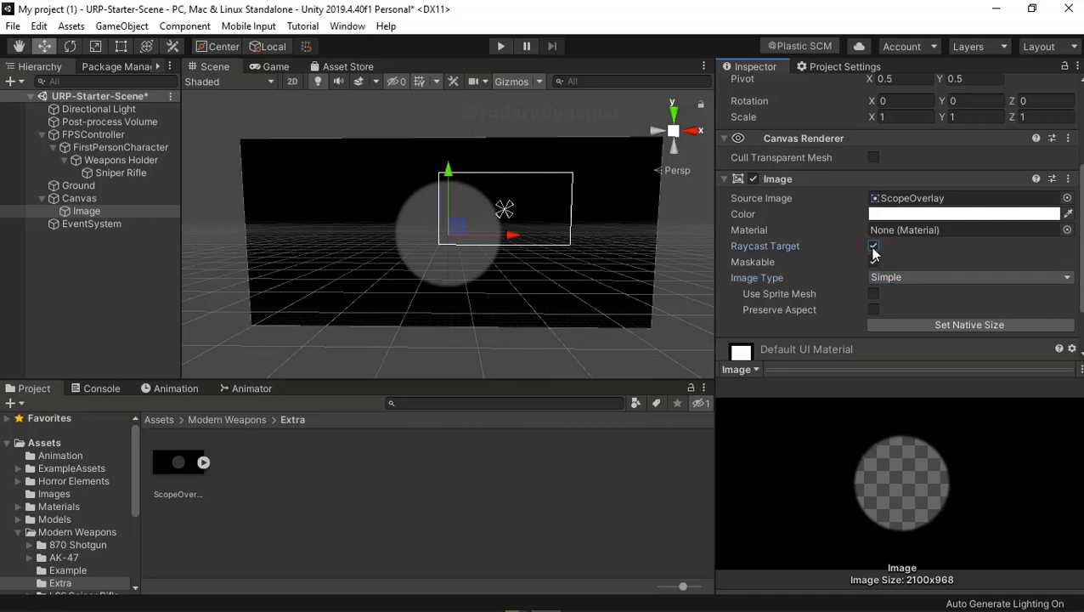
click(908, 273)
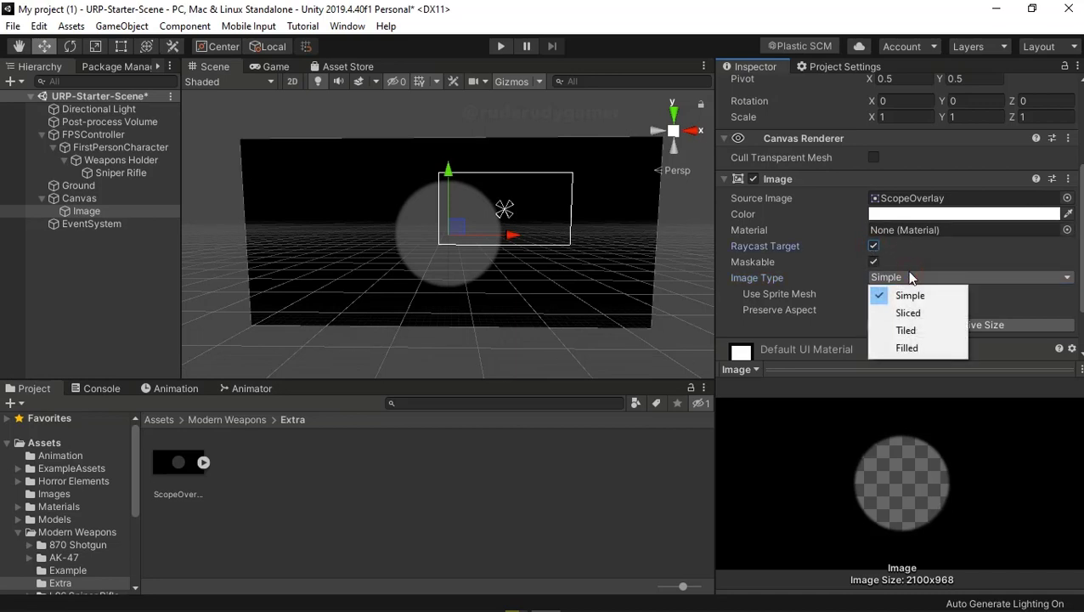
click(907, 348)
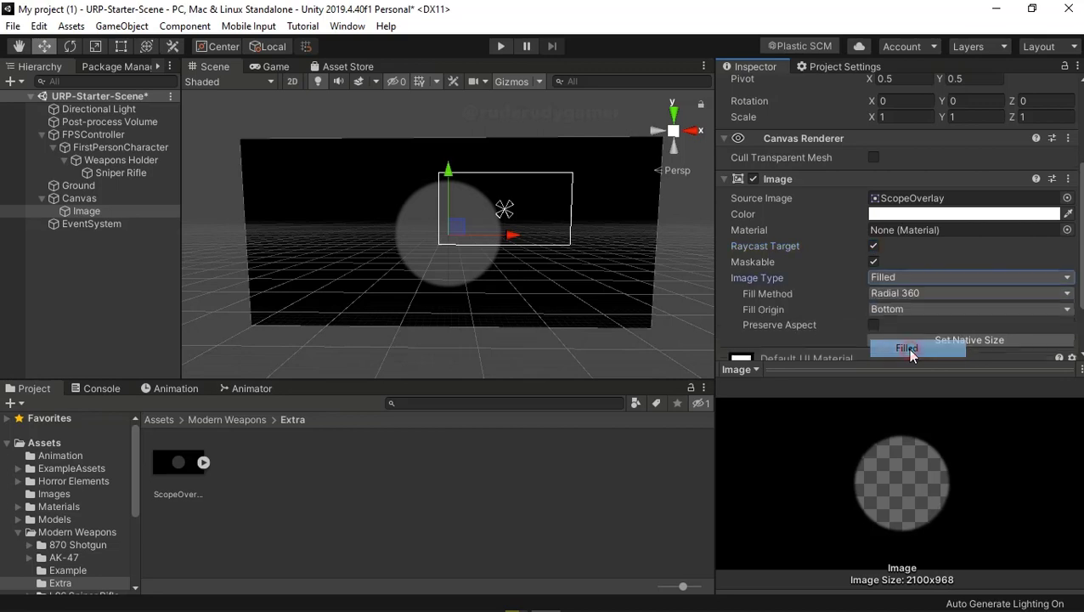
click(912, 280)
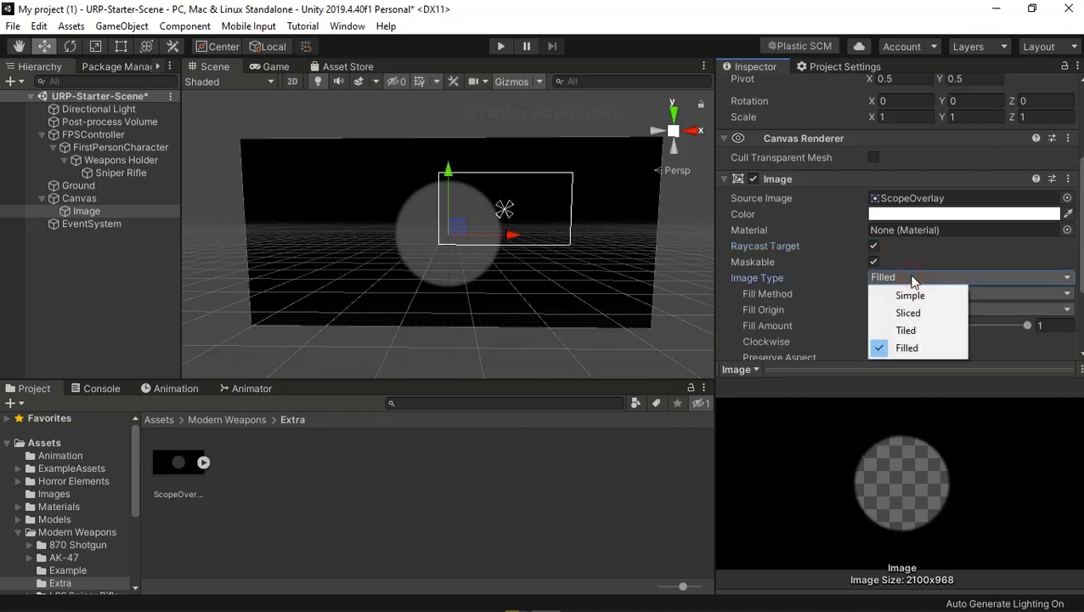
click(912, 292)
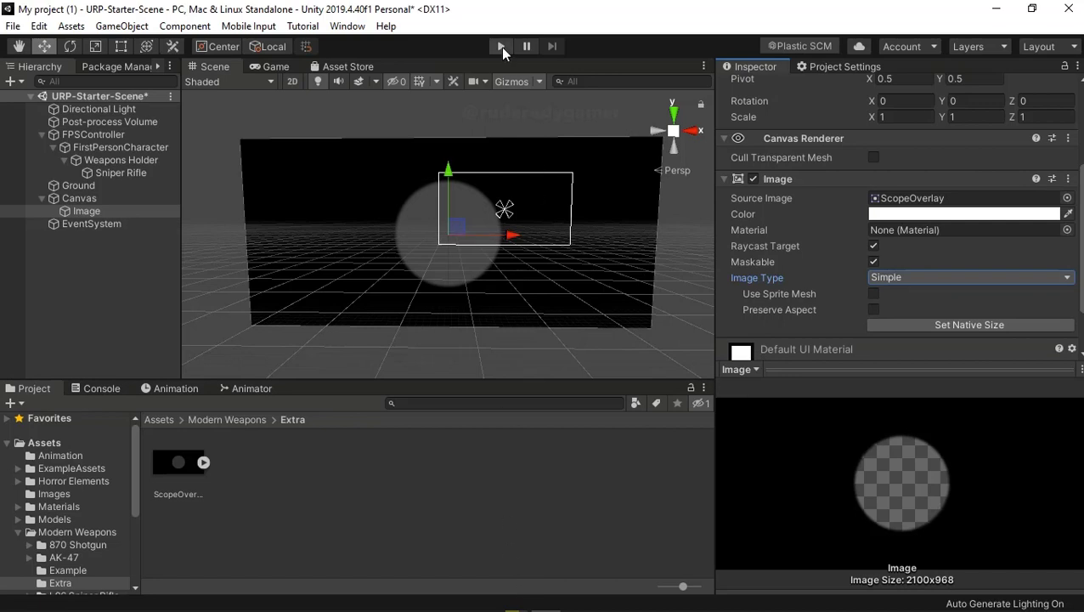
- Bring PotPlayer to the front and resume the tutorial video
mouse_move(548, 601)
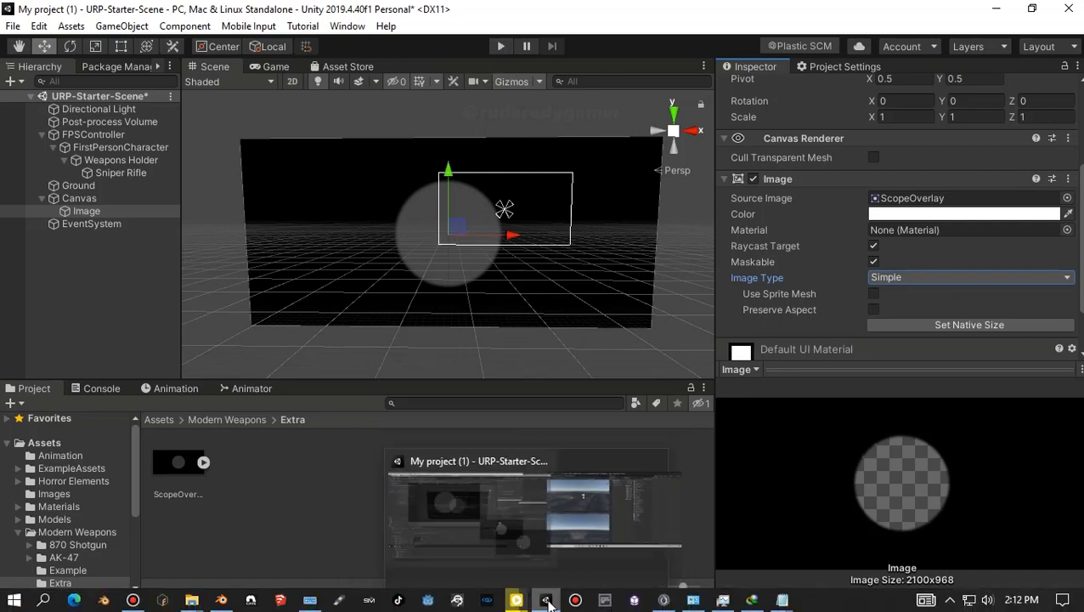
click(436, 505)
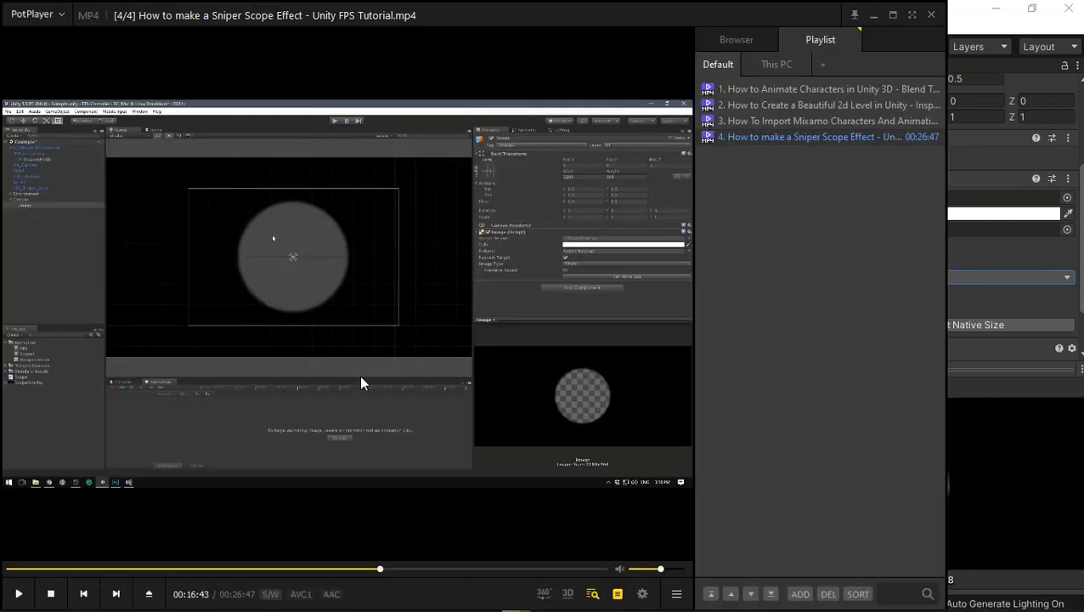
click(19, 591)
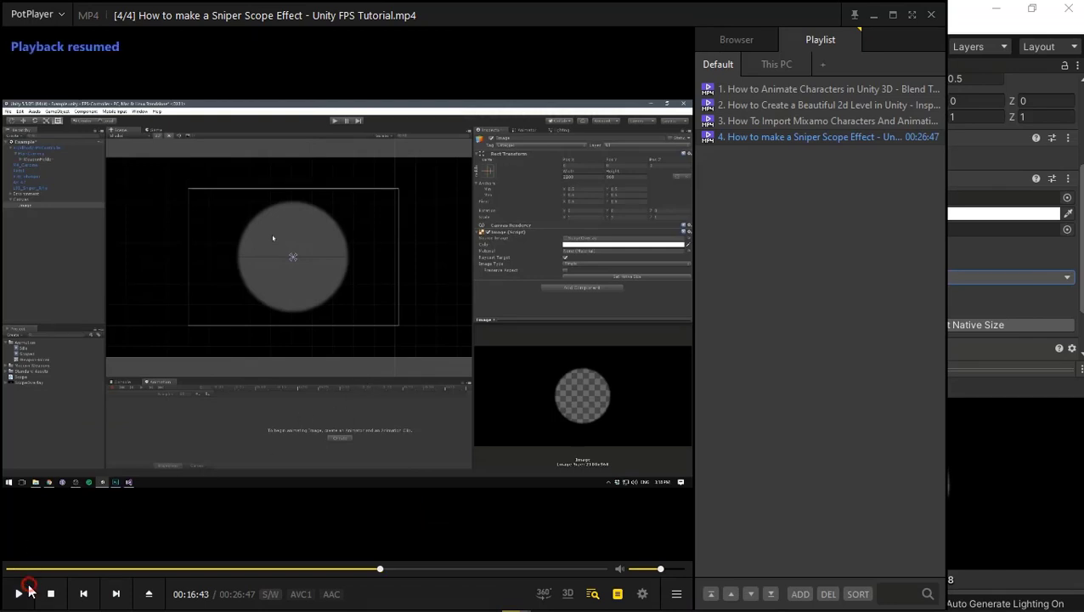
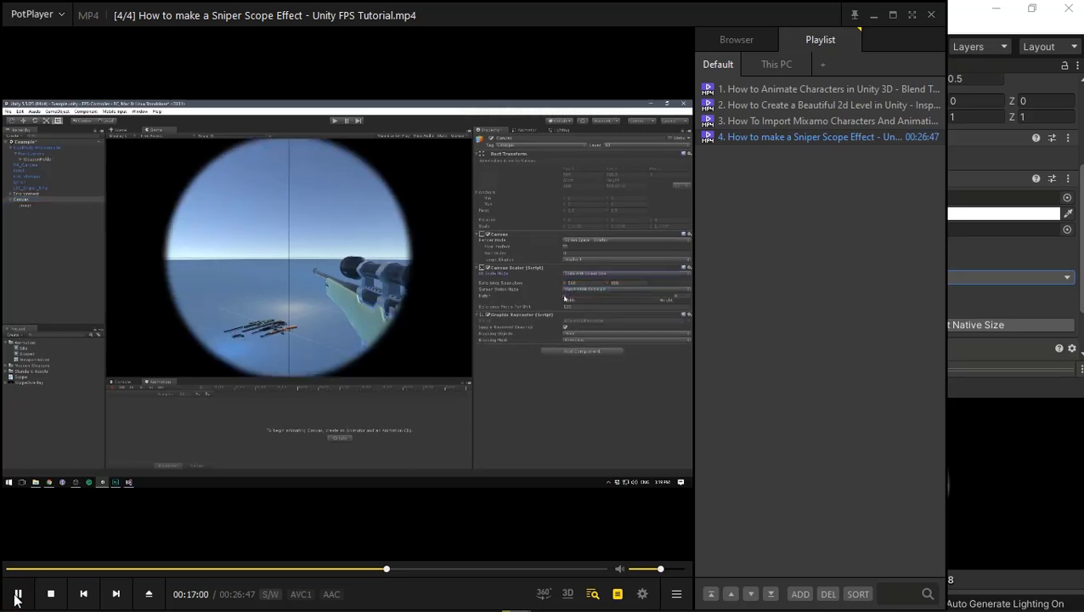
- Pause the scope tutorial at 17:00 in PotPlayer and return to the Unity editor
click(17, 594)
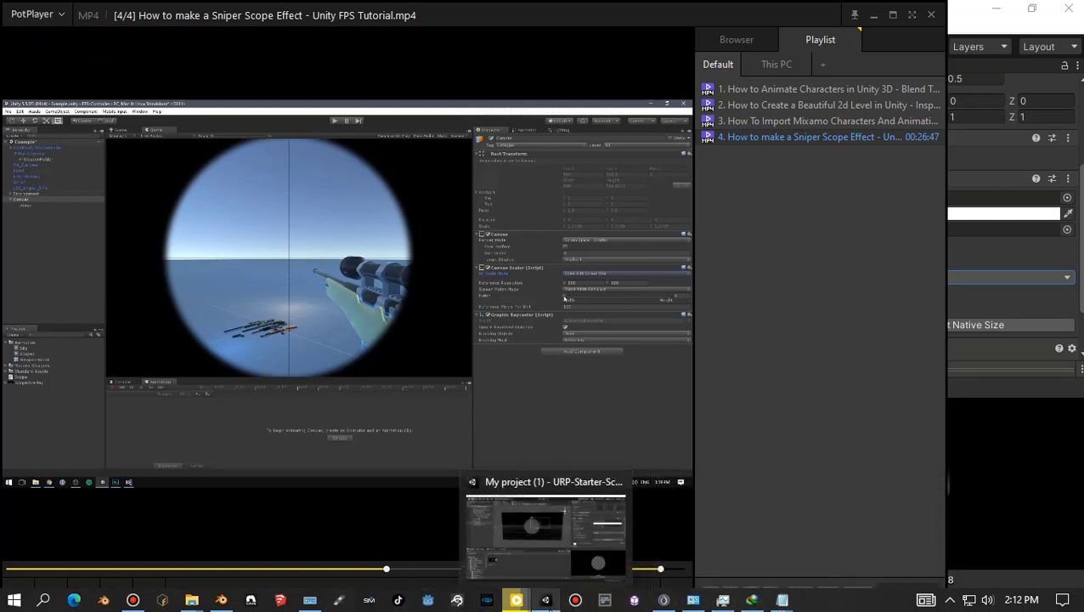
click(546, 600)
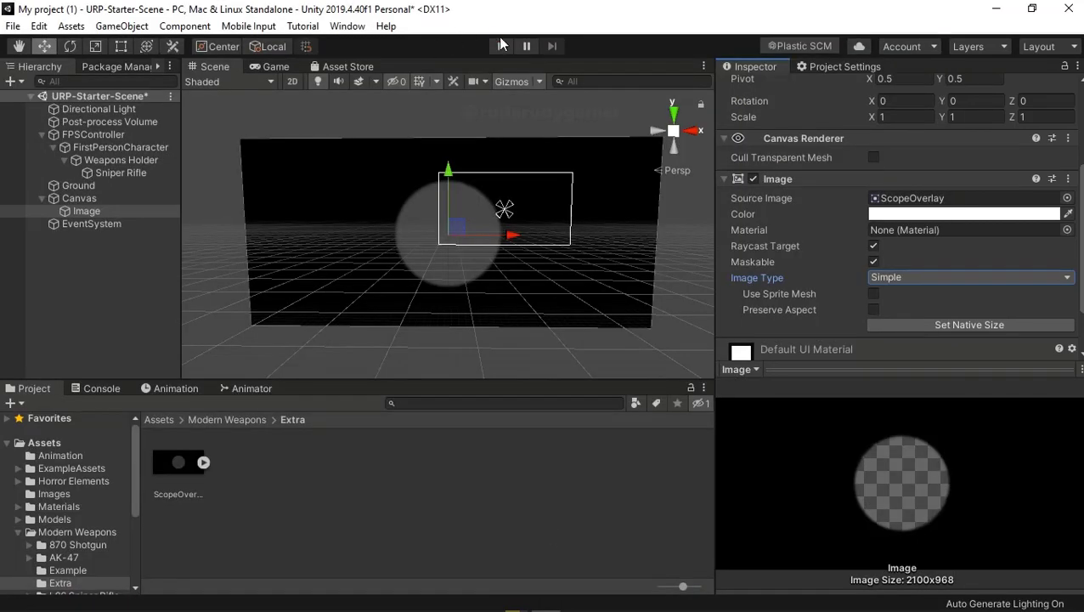
click(500, 45)
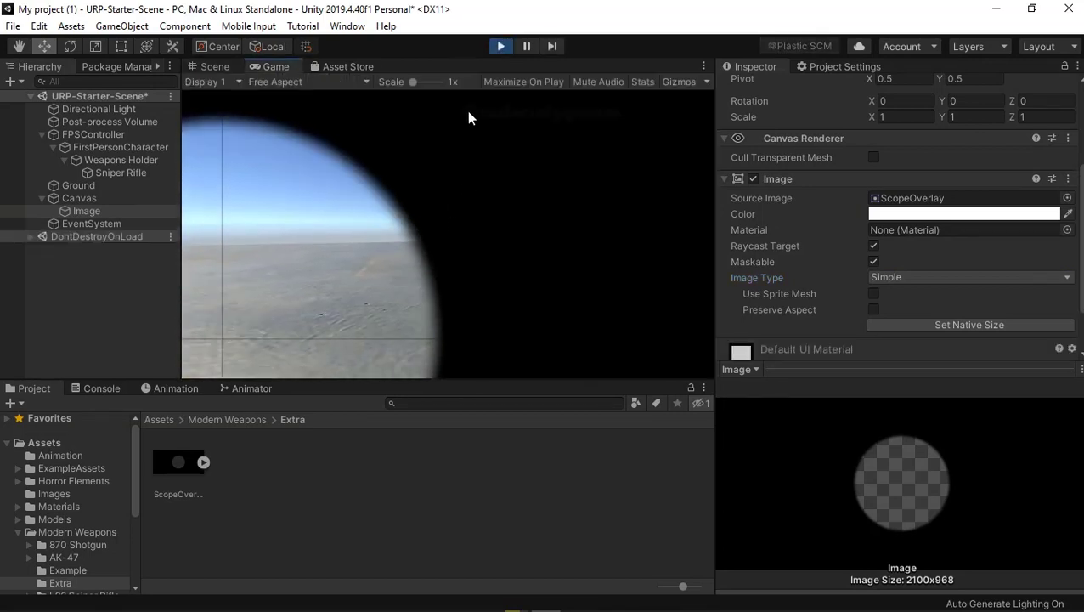
click(502, 46)
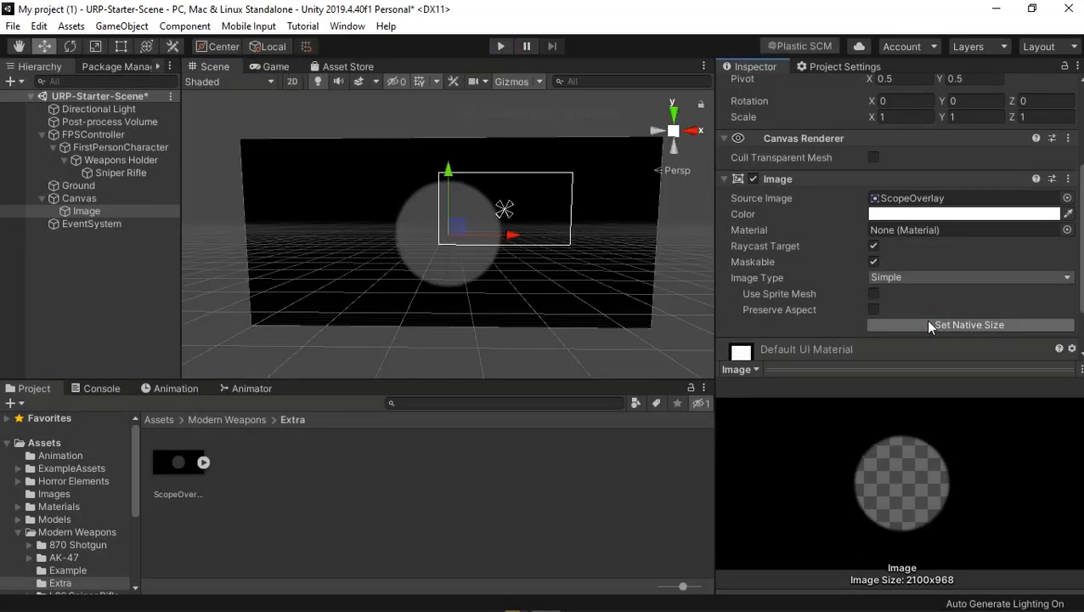
click(874, 309)
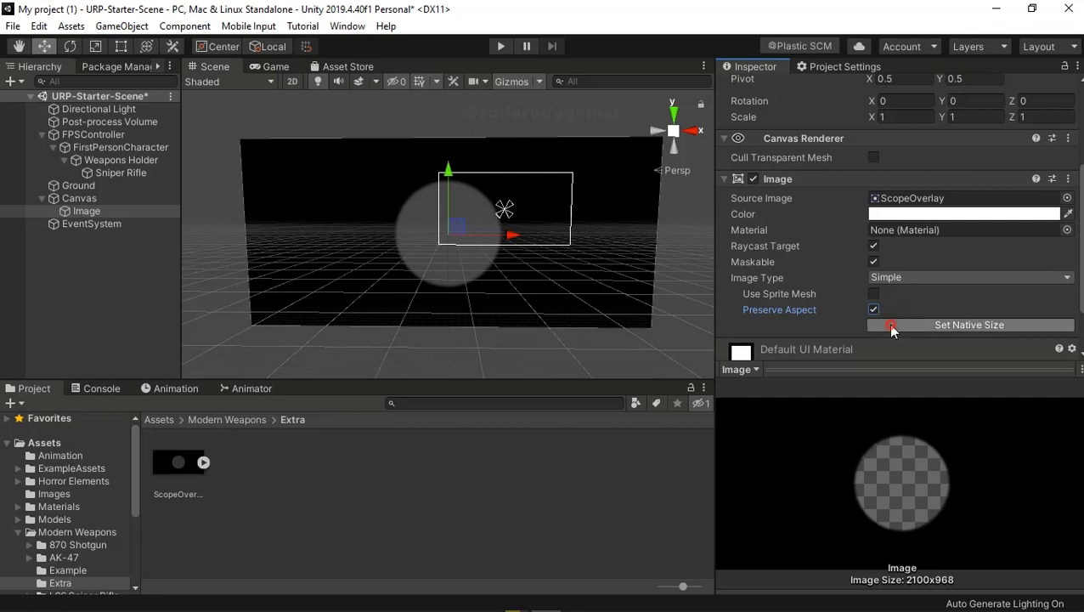
click(873, 306)
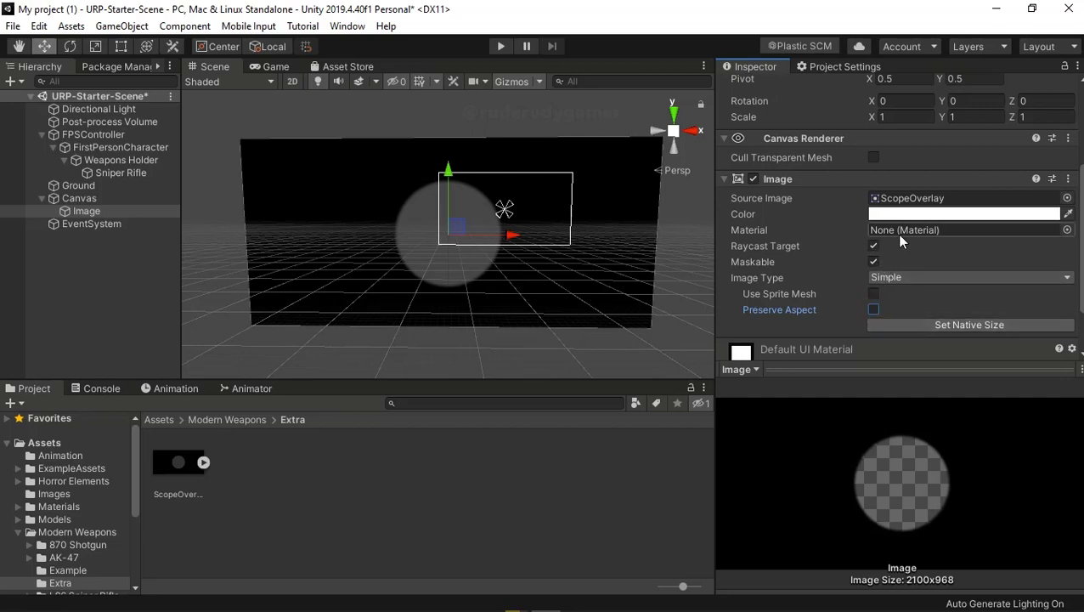
scroll(897, 233, up, 3)
scroll(896, 232, up, 3)
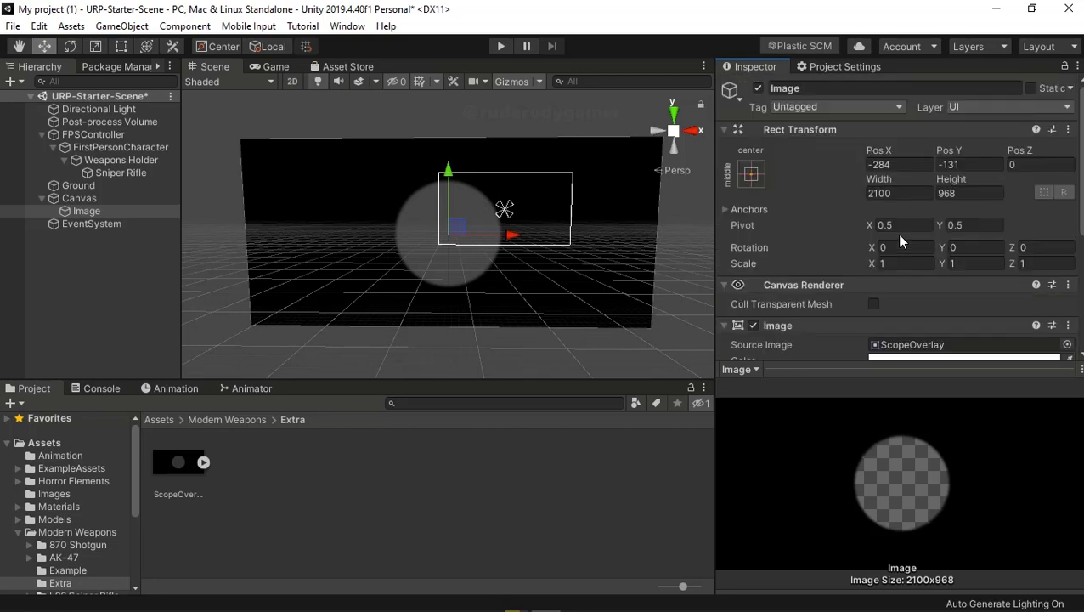
- Set the Canvas Scaler UI Scale Mode to Scale With Screen Size at an 800×600 reference
click(90, 197)
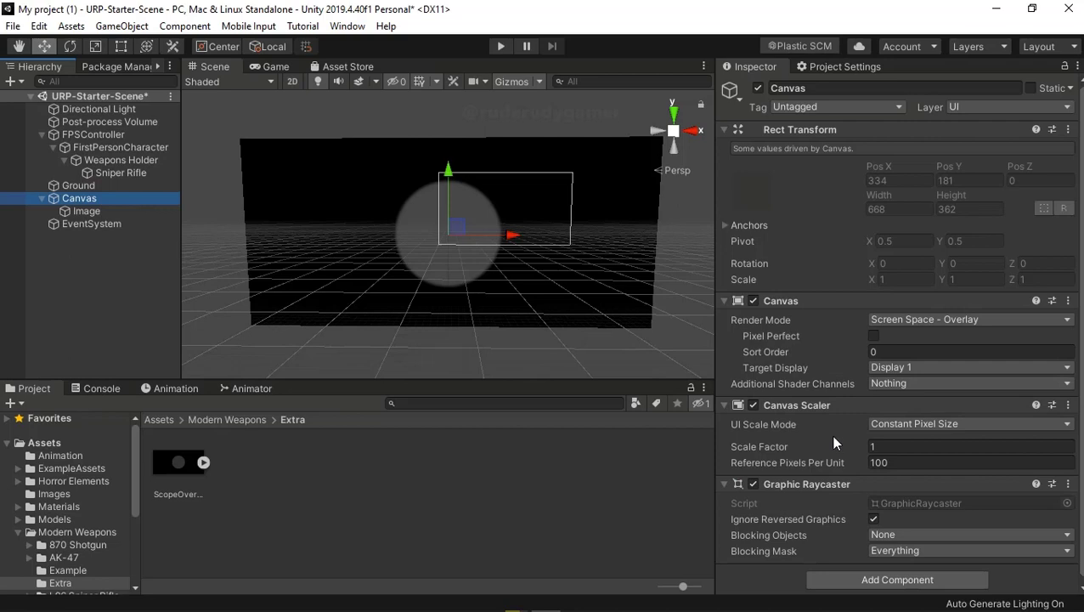
scroll(831, 434, down, 1)
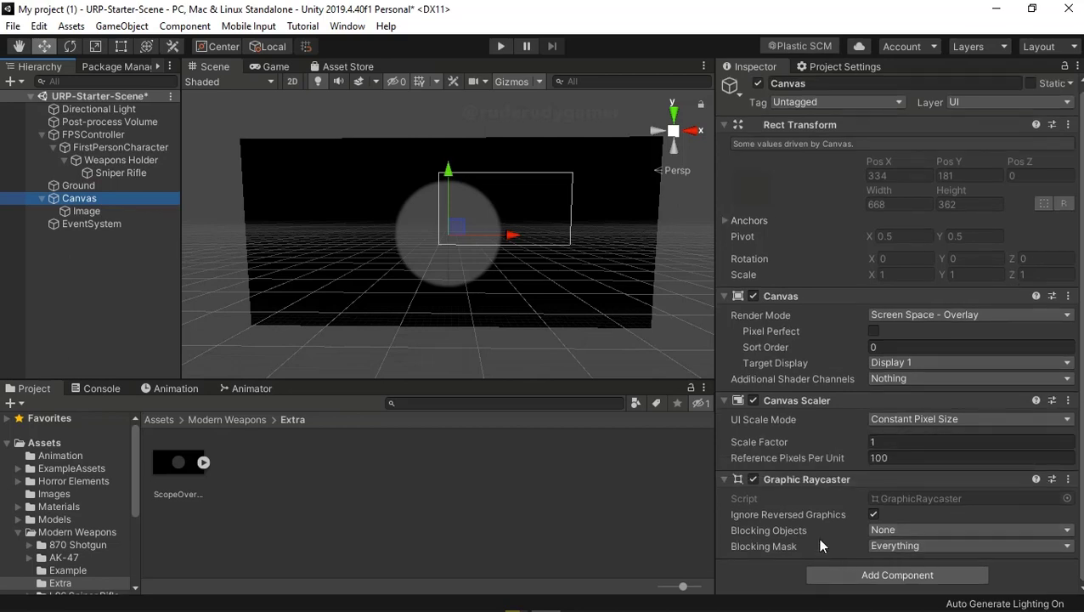
scroll(795, 557, up, 1)
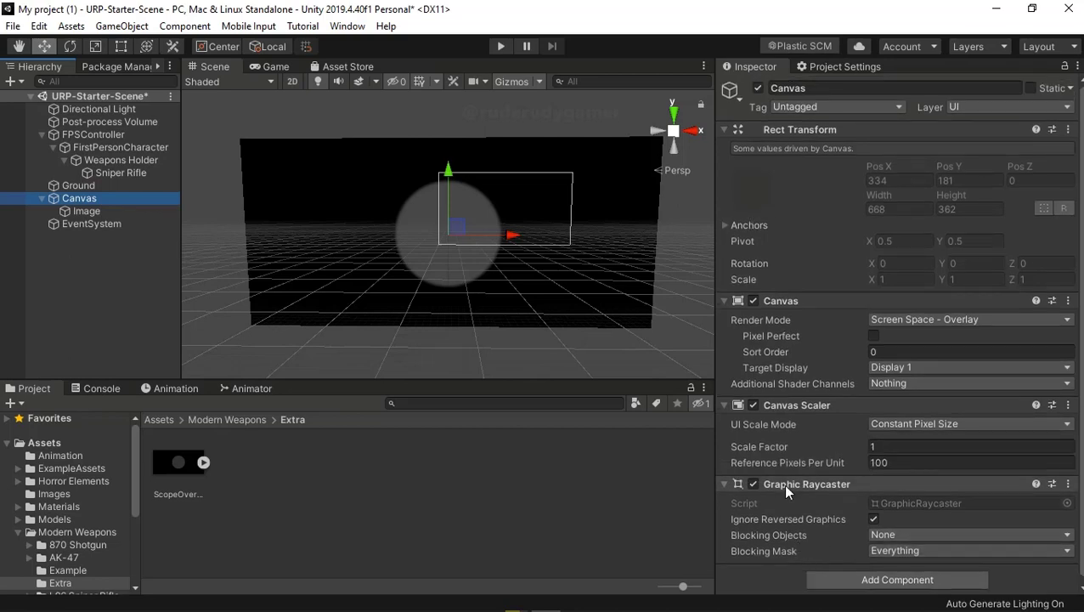
click(931, 422)
click(938, 457)
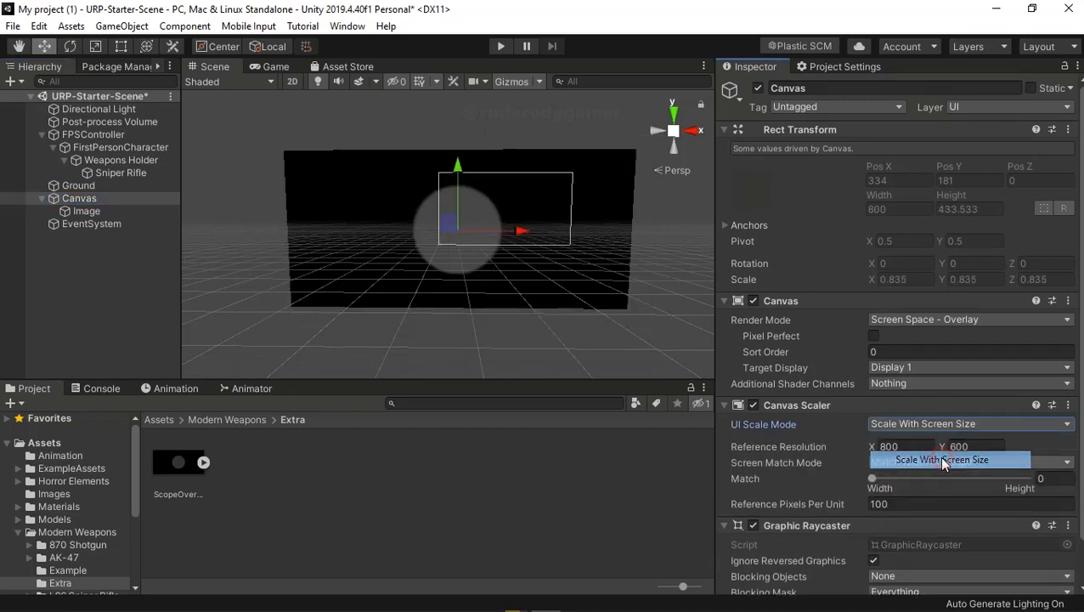
- Scale the ScopeOverlay Image down uniformly to about 0.547
click(94, 45)
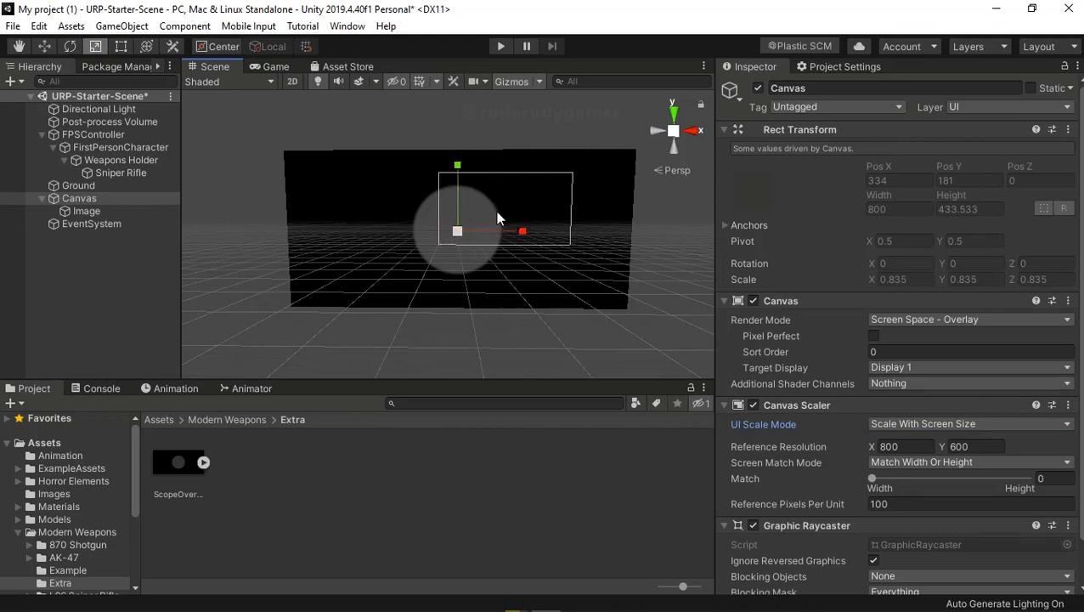
click(600, 172)
mouse_move(459, 231)
mouse_down()
mouse_move(416, 238)
mouse_move(420, 248)
mouse_up()
- Centre the scope overlay Image on the Canvas at Pos X 0, Pos Y 0
click(45, 48)
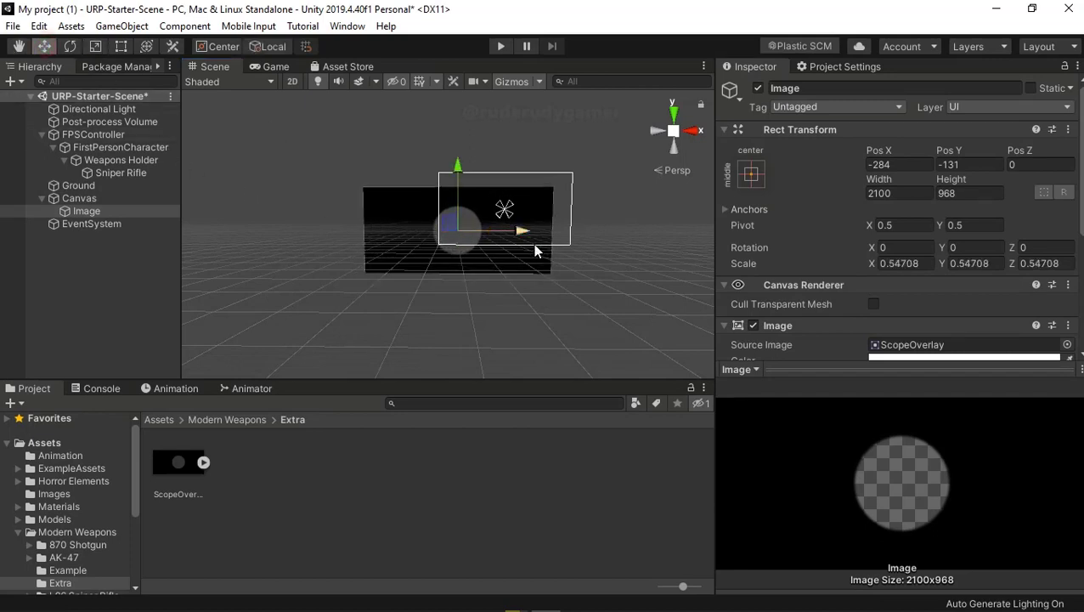
mouse_move(520, 234)
mouse_down()
mouse_move(553, 229)
mouse_move(571, 242)
mouse_up()
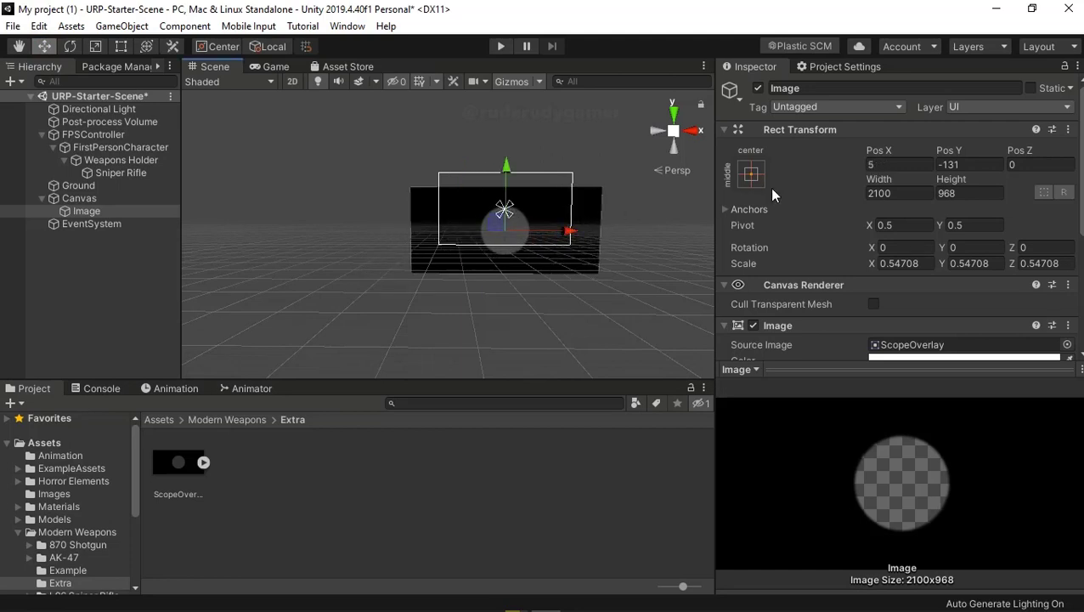
click(889, 163)
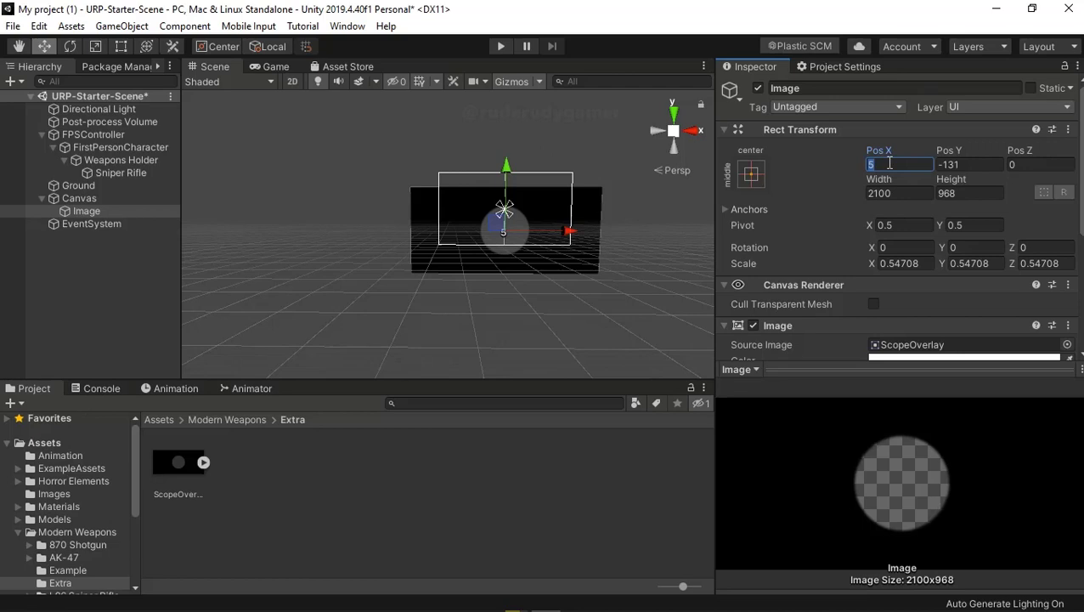
text(0)
click(968, 164)
text(0)
click(1024, 164)
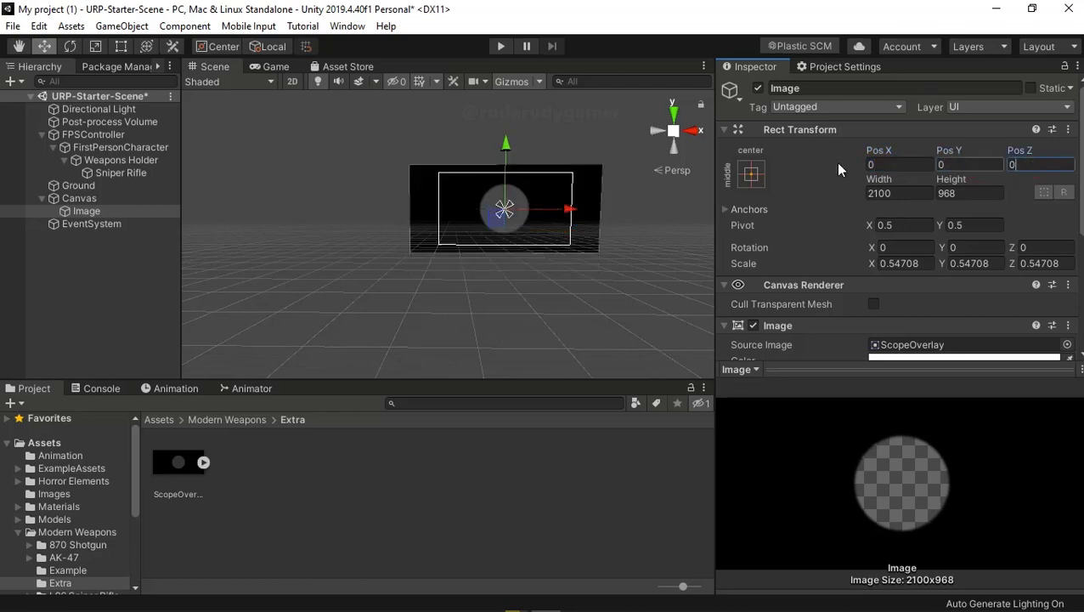
- Play-test the game to check the centred scope overlay
click(508, 48)
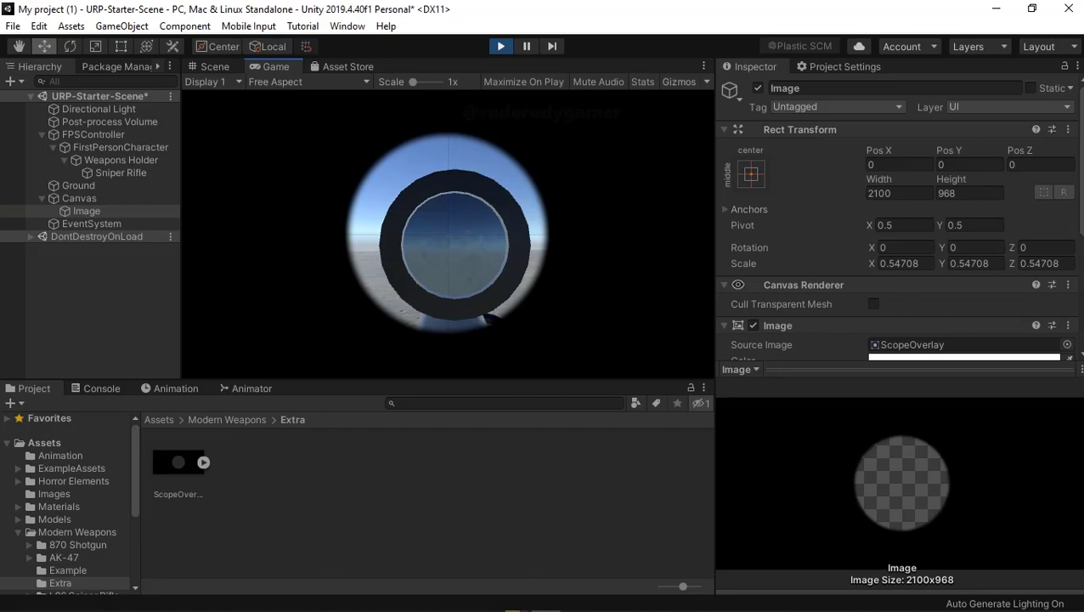
key(Escape)
click(500, 46)
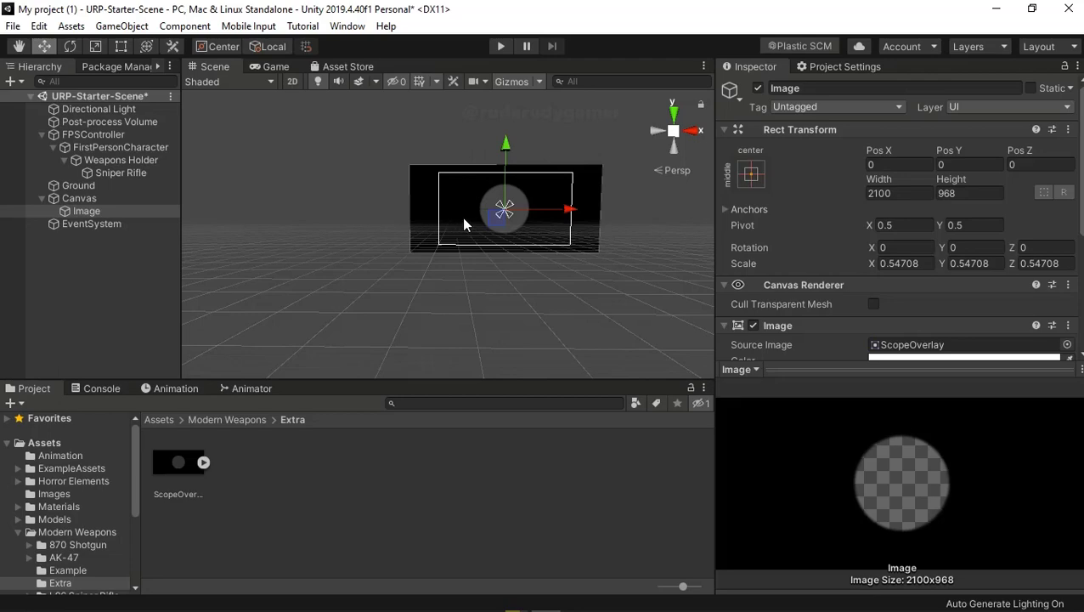
- Frame the Canvas in the Scene view, play-test the overlay again, and select the Canvas
scroll(524, 220, up, 2)
scroll(522, 212, up, 2)
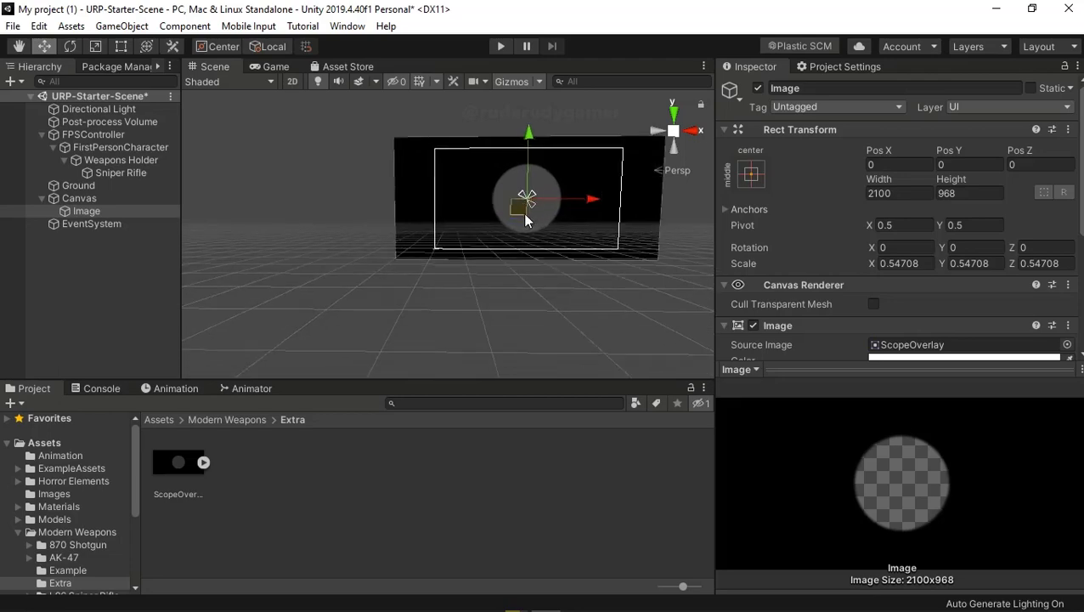
scroll(459, 235, up, 2)
middle_drag(484, 223, 329, 299)
scroll(435, 273, up, 2)
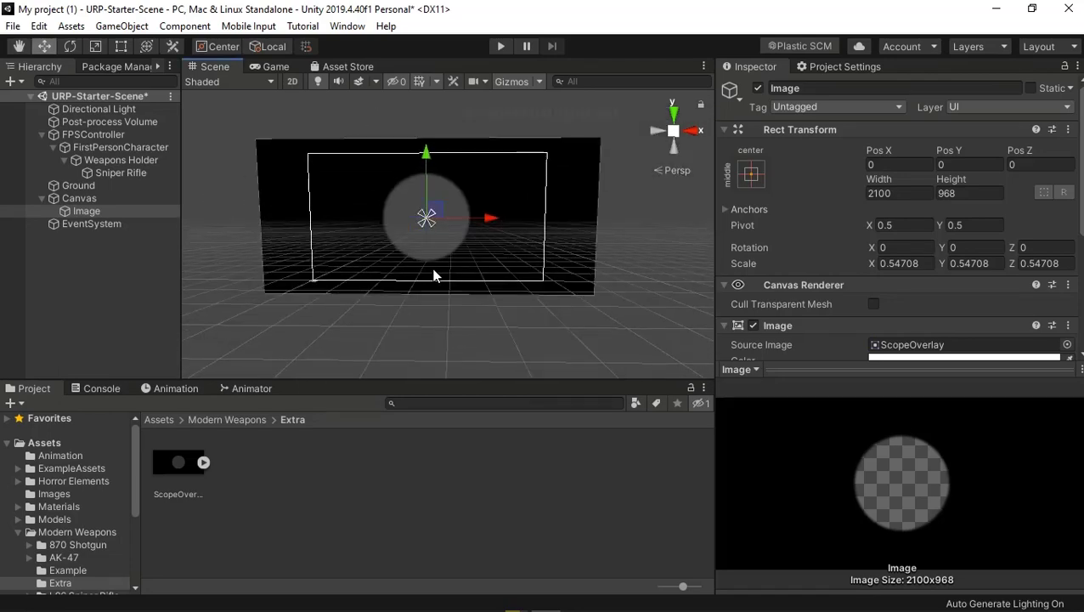
scroll(431, 273, up, 2)
scroll(426, 274, up, 2)
scroll(441, 290, down, 2)
middle_drag(441, 290, 467, 296)
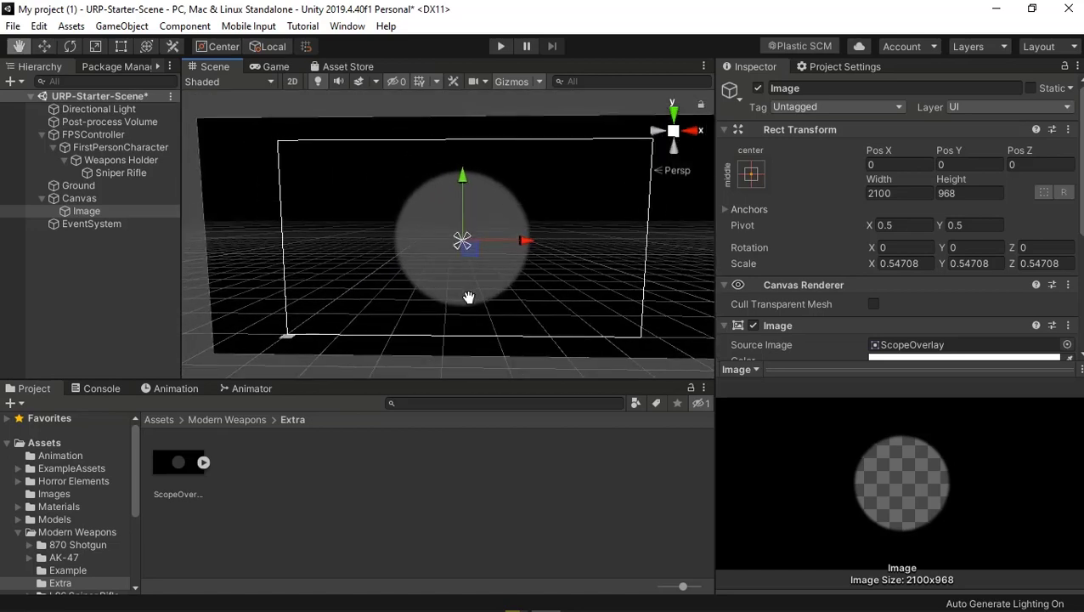
click(500, 46)
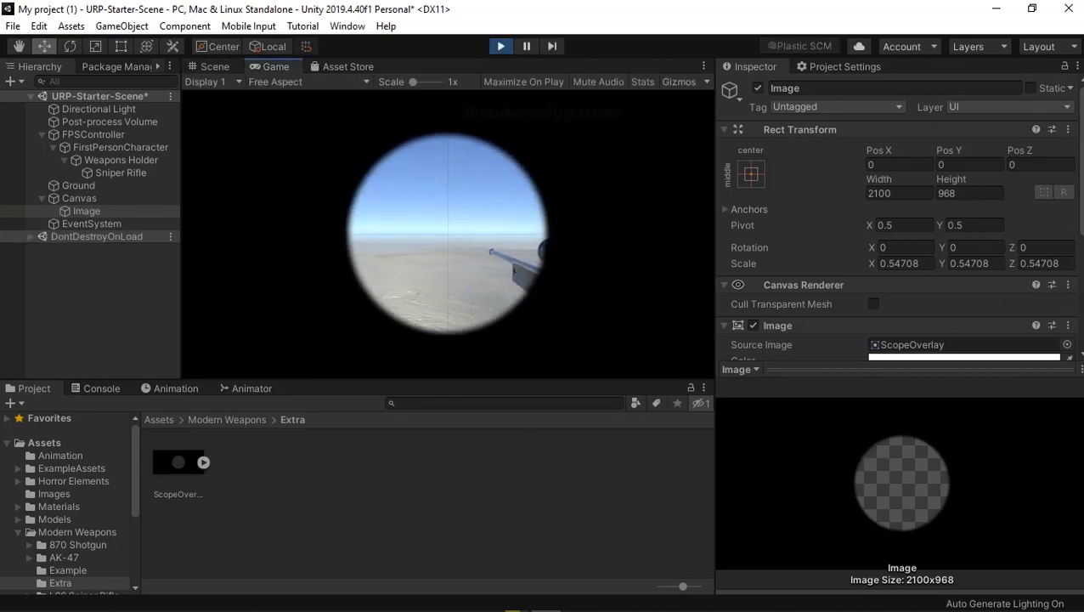
click(500, 47)
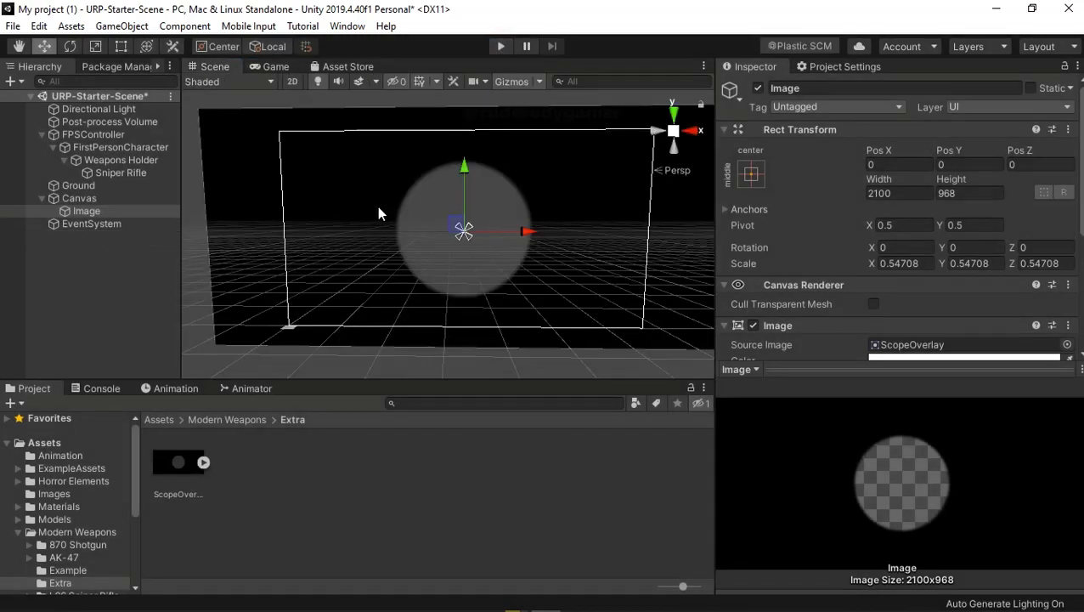
click(390, 234)
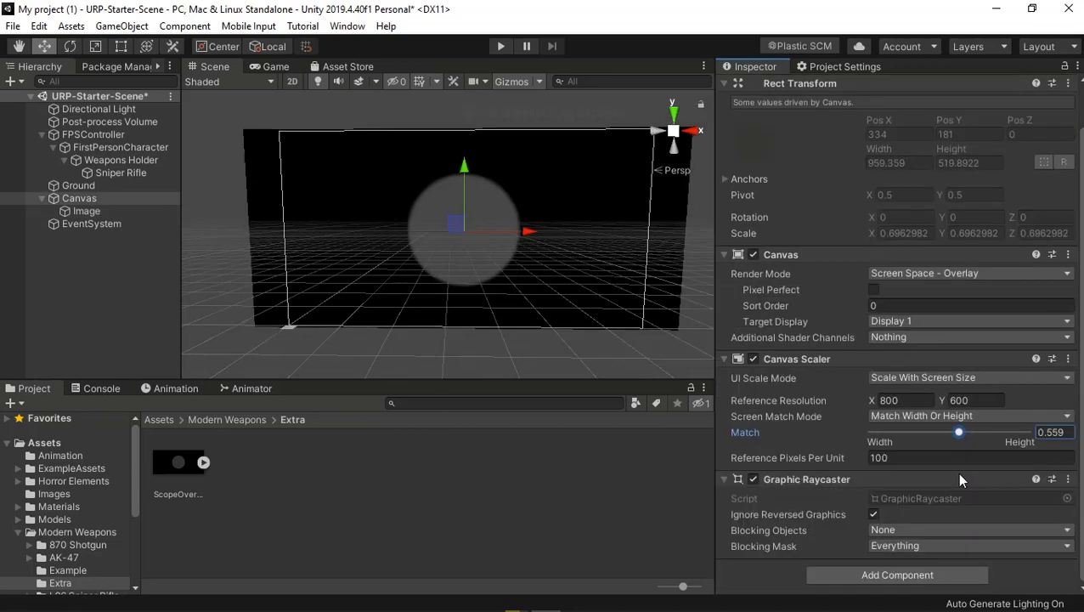
- Play-test the scope overlay in the Game view with Maximize On Play enabled
click(498, 48)
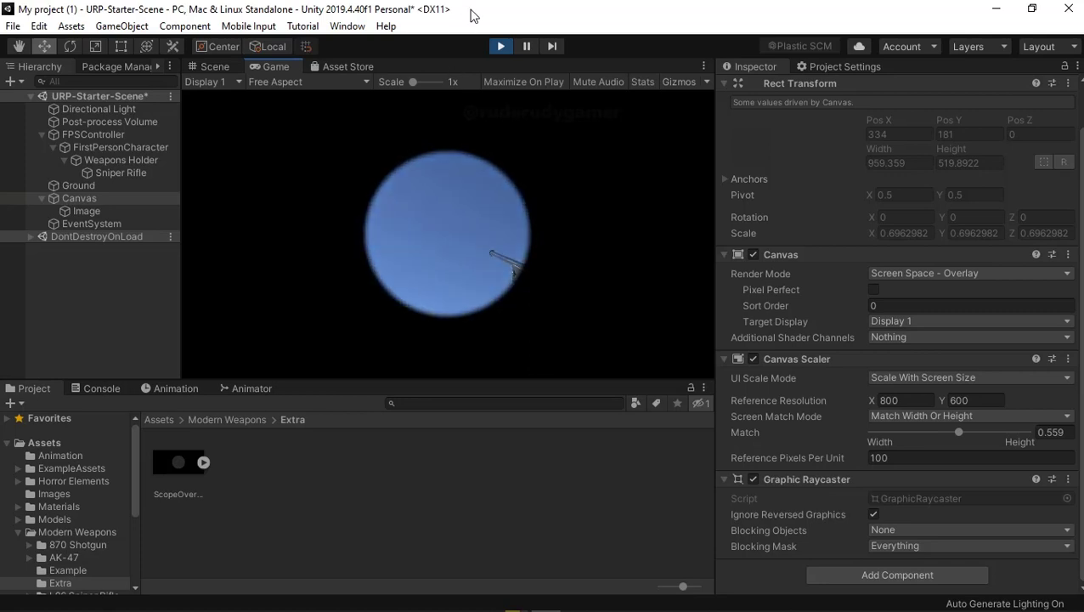
click(512, 85)
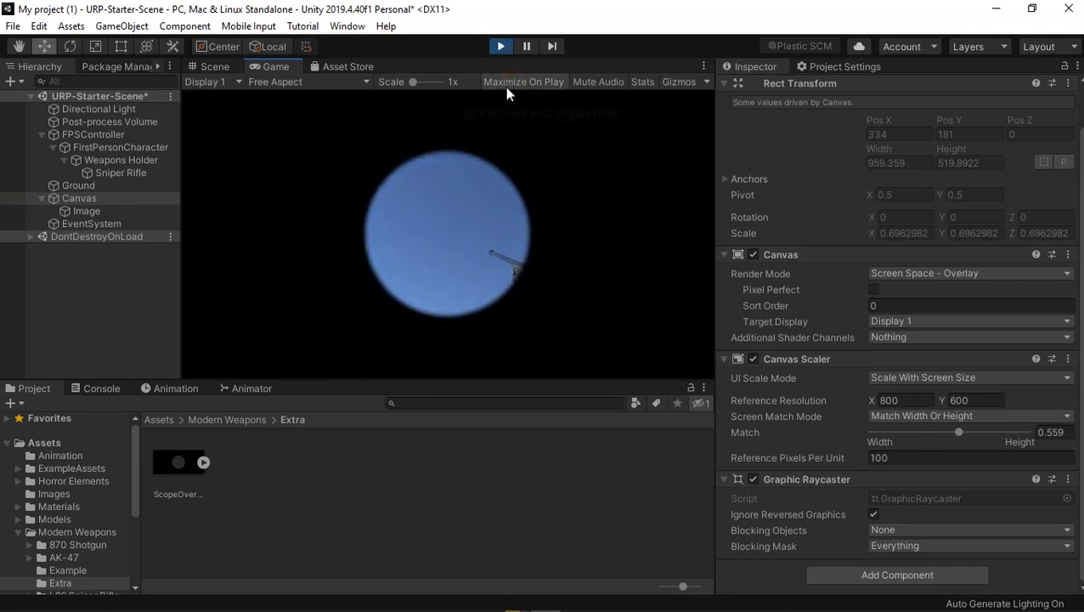
click(499, 47)
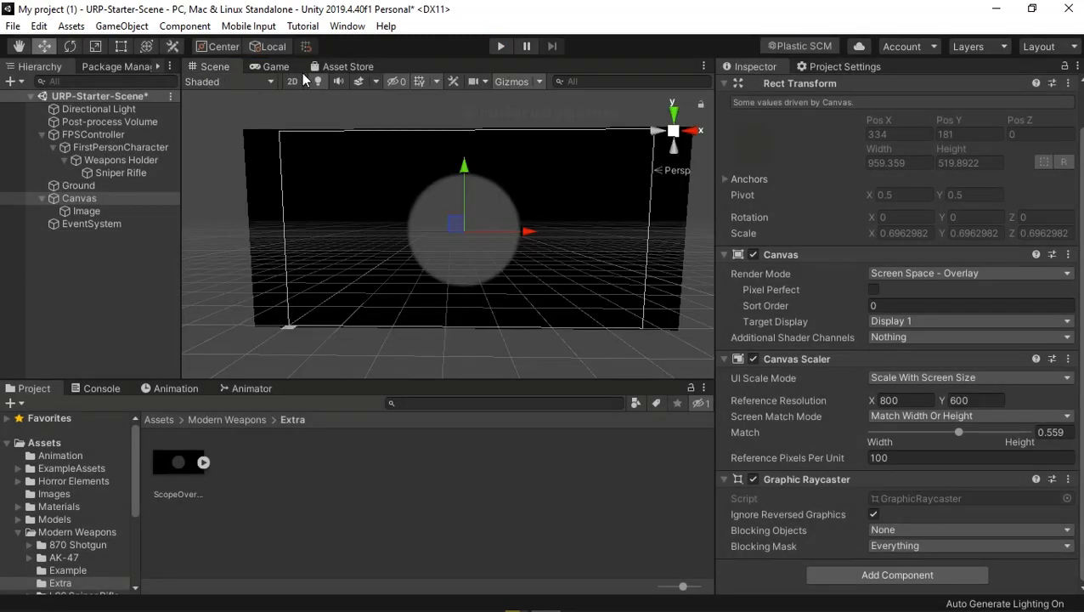
click(274, 66)
click(512, 85)
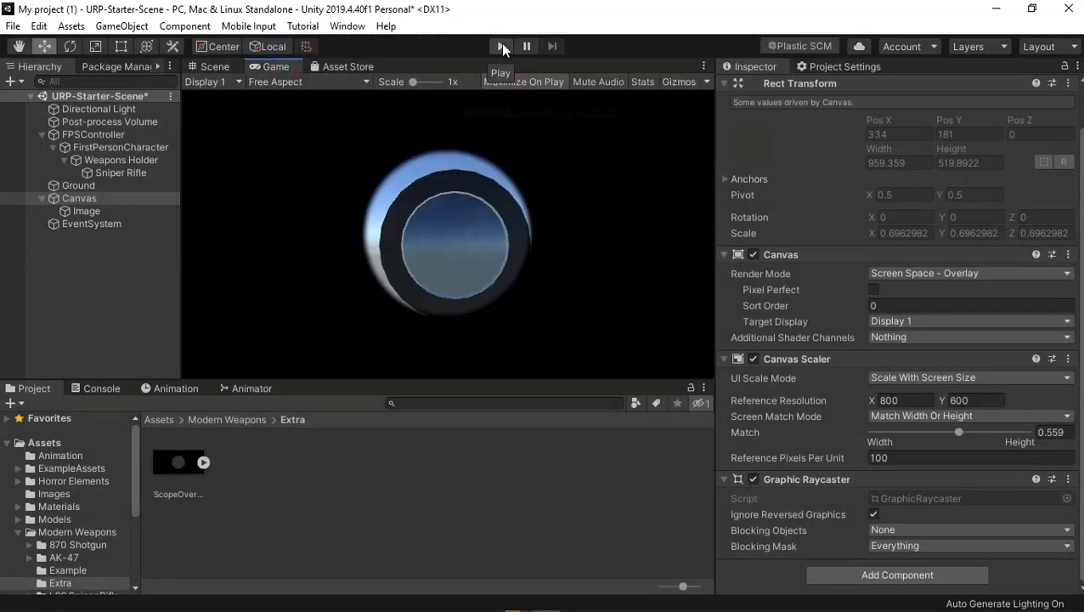
click(501, 47)
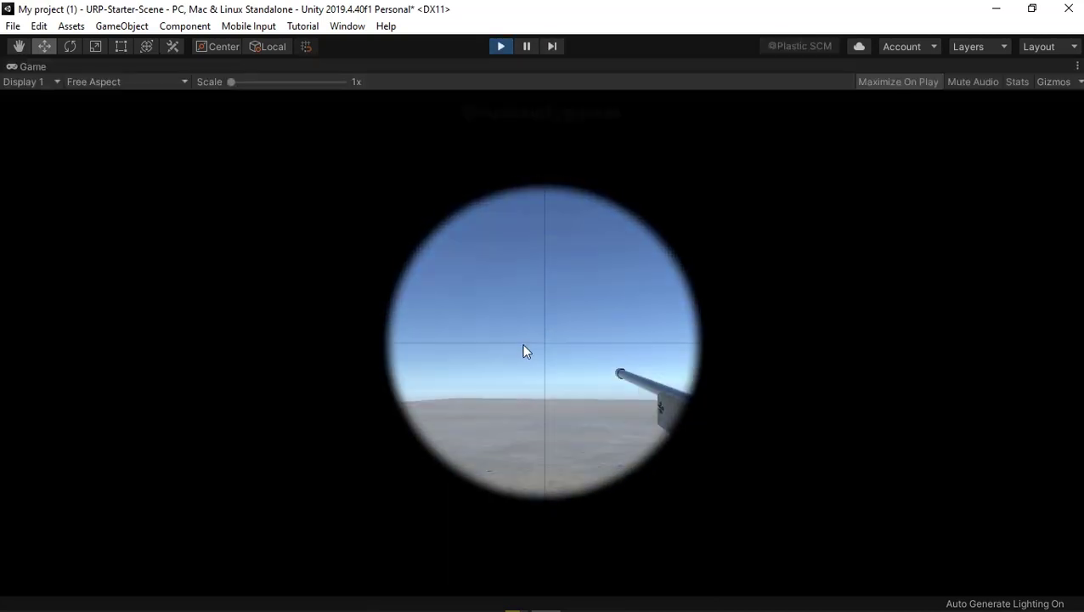
click(502, 46)
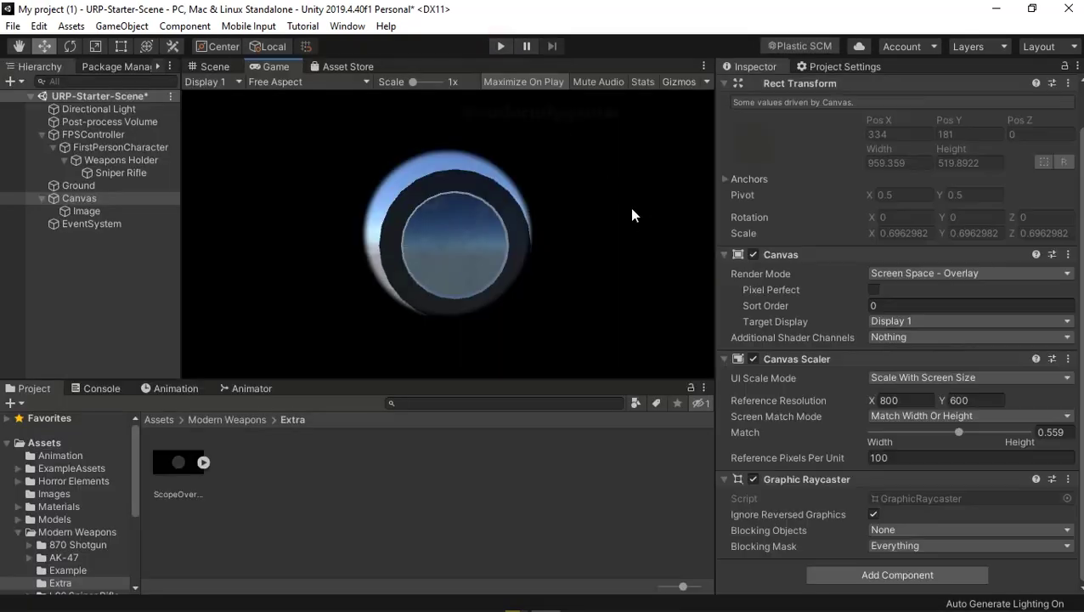
- Lower the Canvas Scaler Match to 0 and return to the Scene view with the Scale tool
mouse_move(955, 432)
mouse_down()
mouse_move(817, 455)
mouse_move(836, 448)
mouse_up()
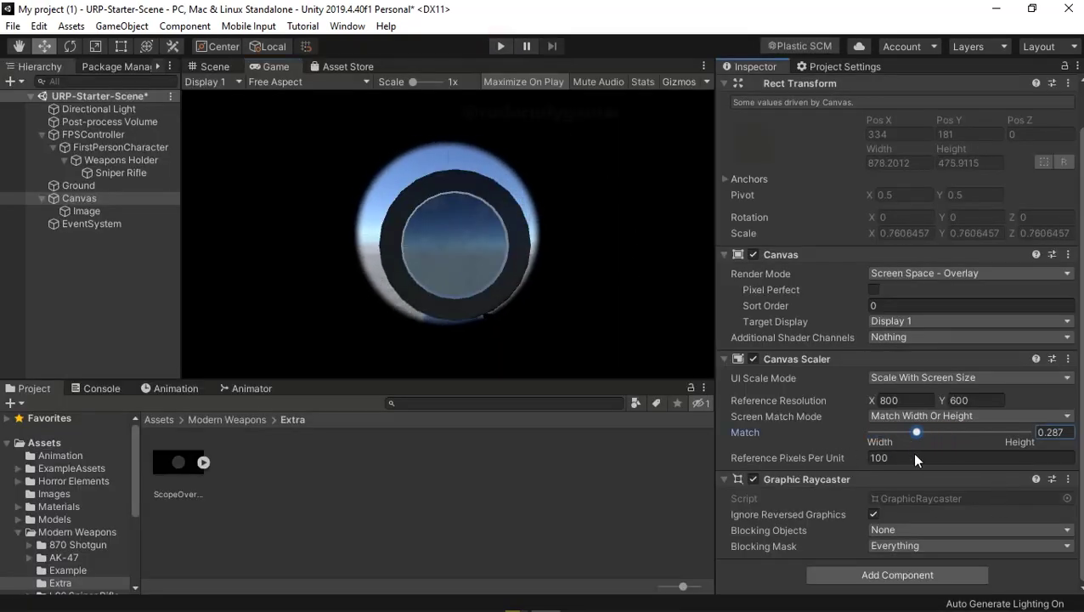
click(96, 45)
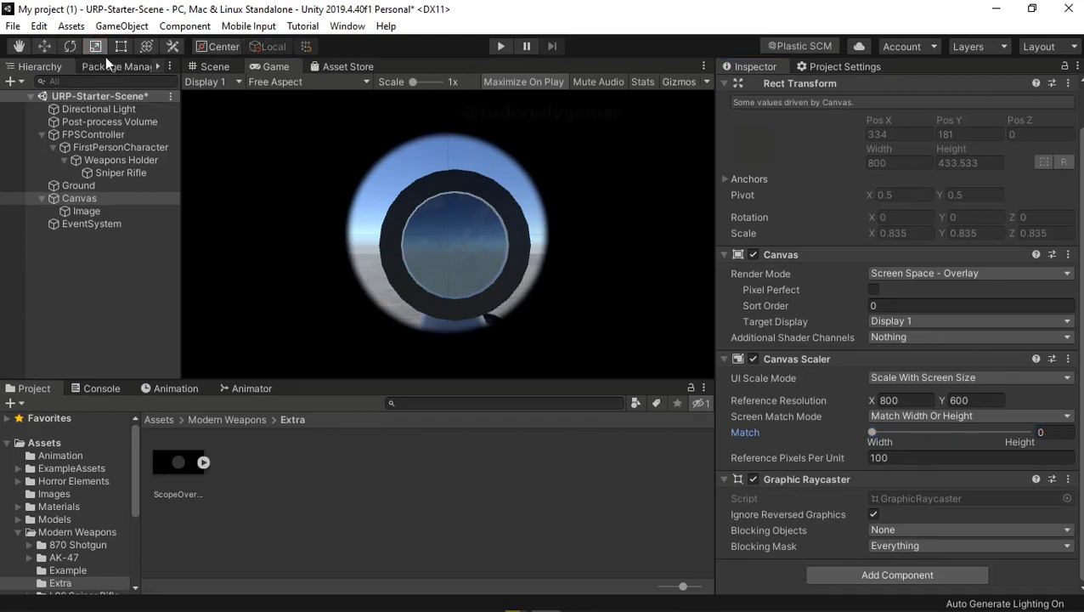
click(216, 67)
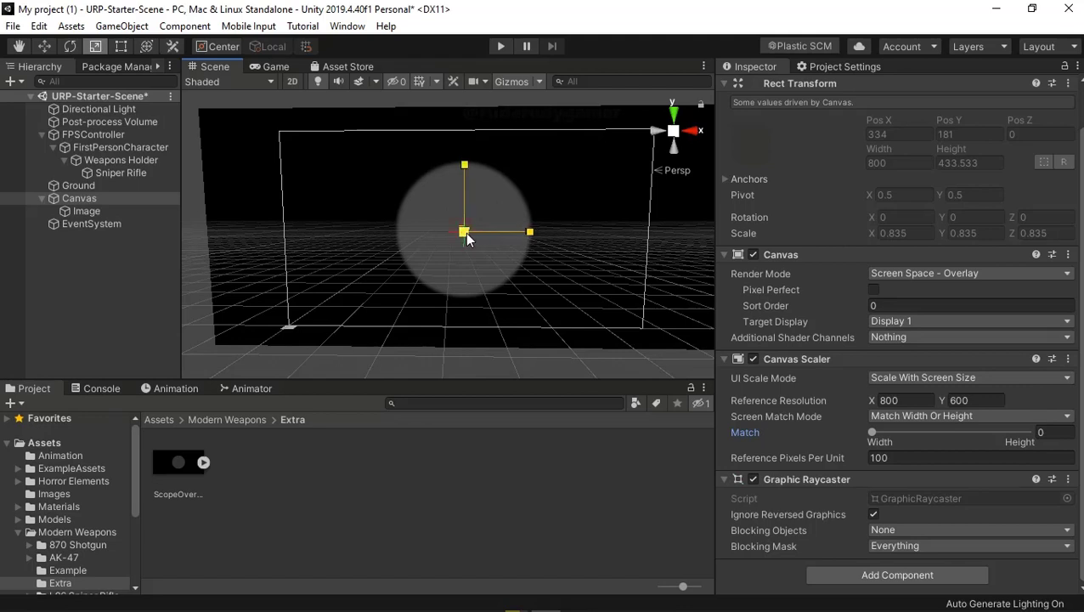
- Resize the scope overlay Image to a uniform scale of about 0.628, play-testing between adjustments
click(573, 206)
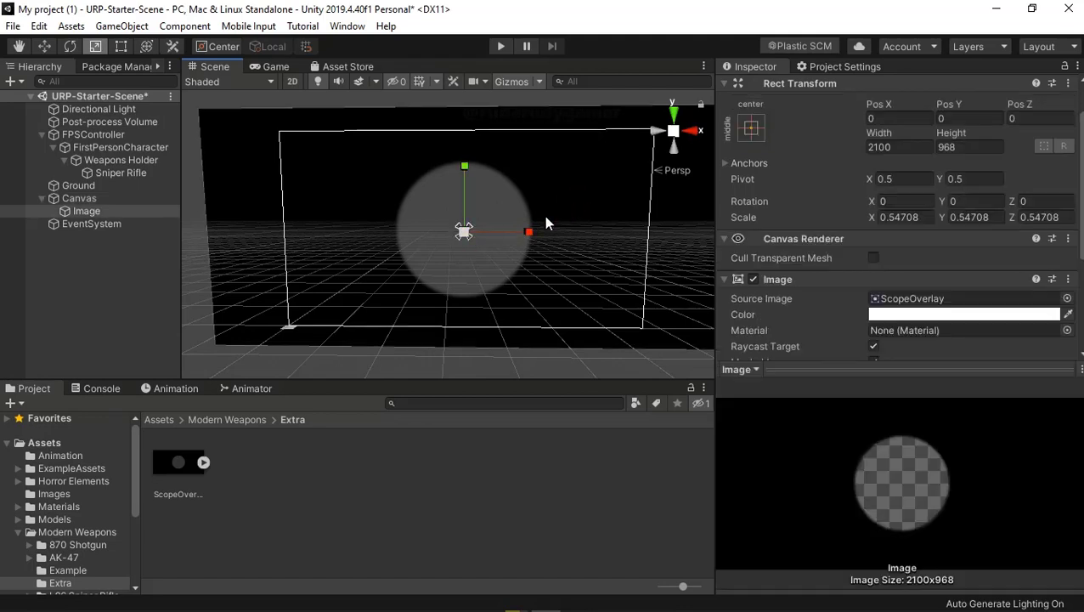
drag(465, 234, 495, 245)
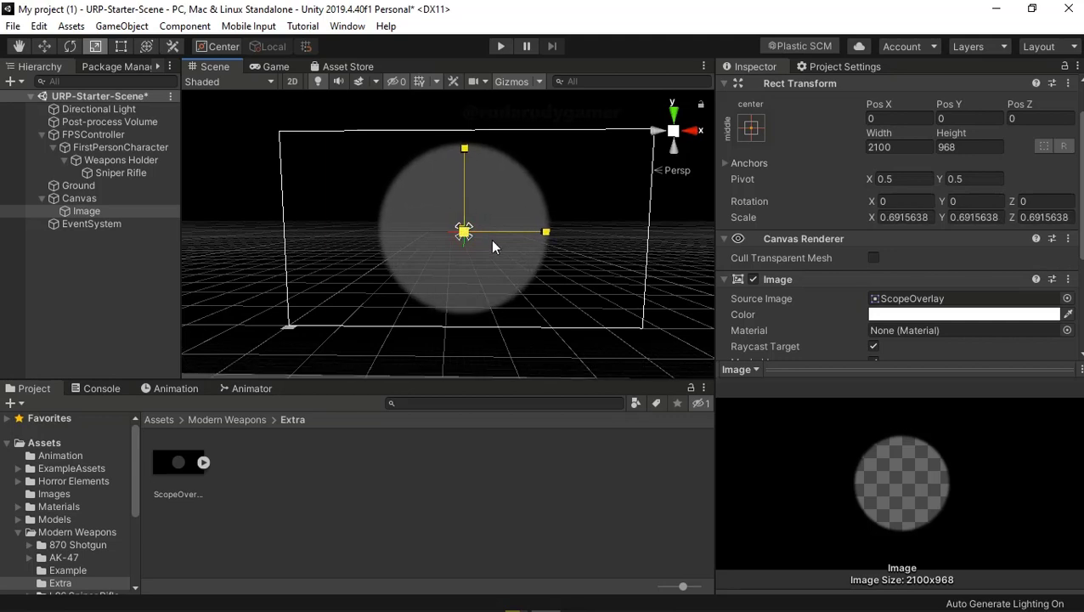
drag(496, 242, 495, 242)
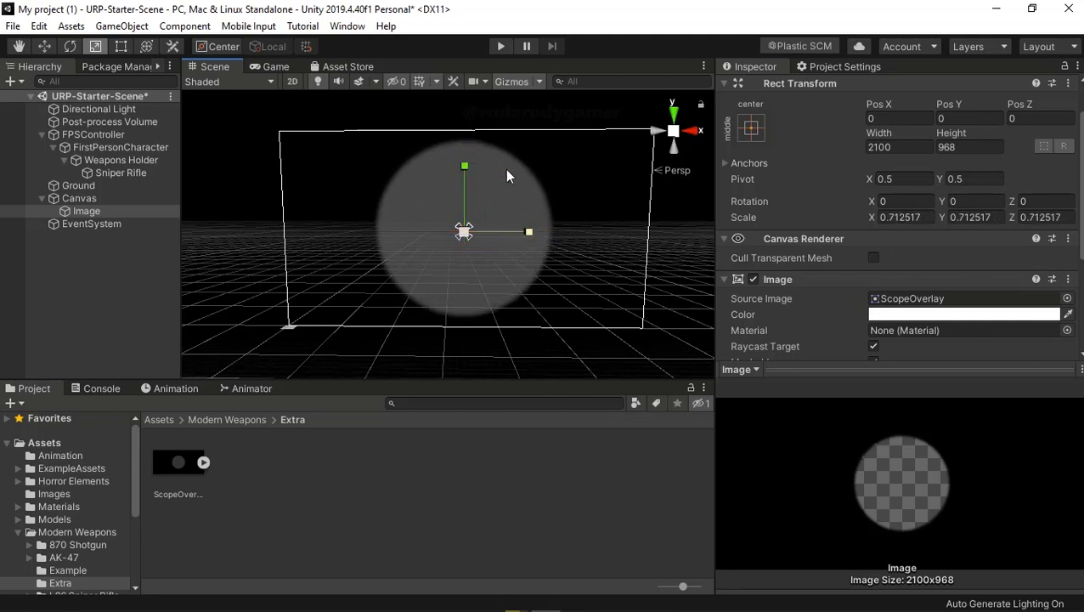
click(501, 47)
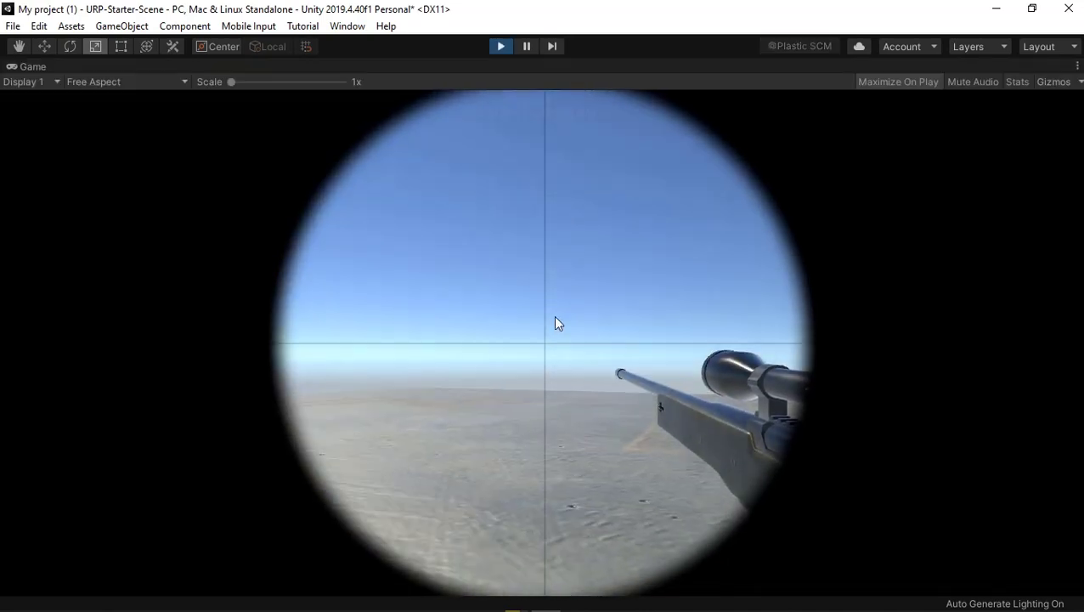
click(499, 47)
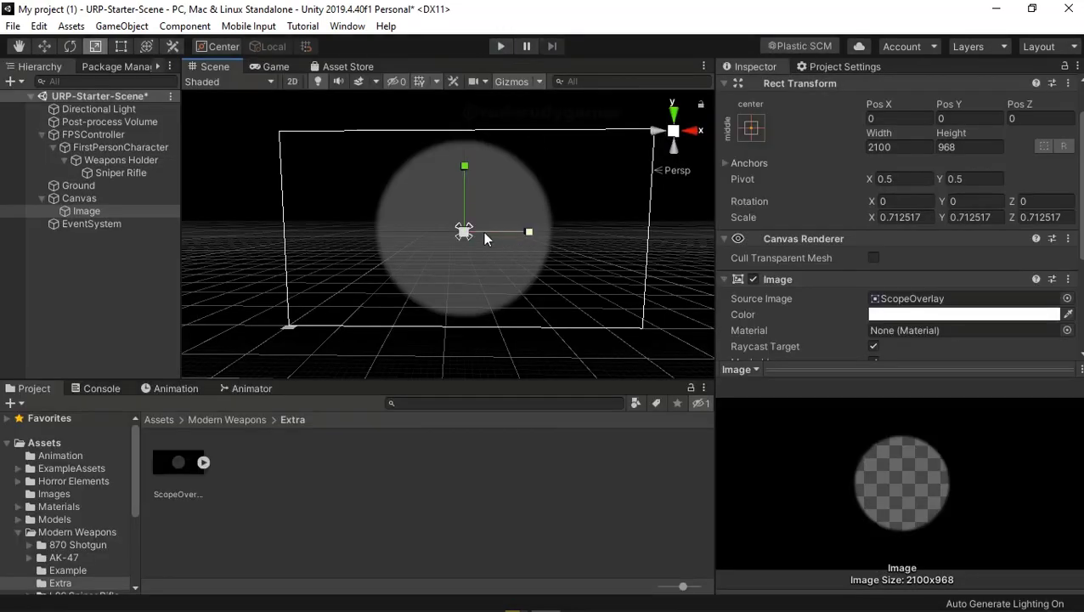
drag(466, 232, 459, 240)
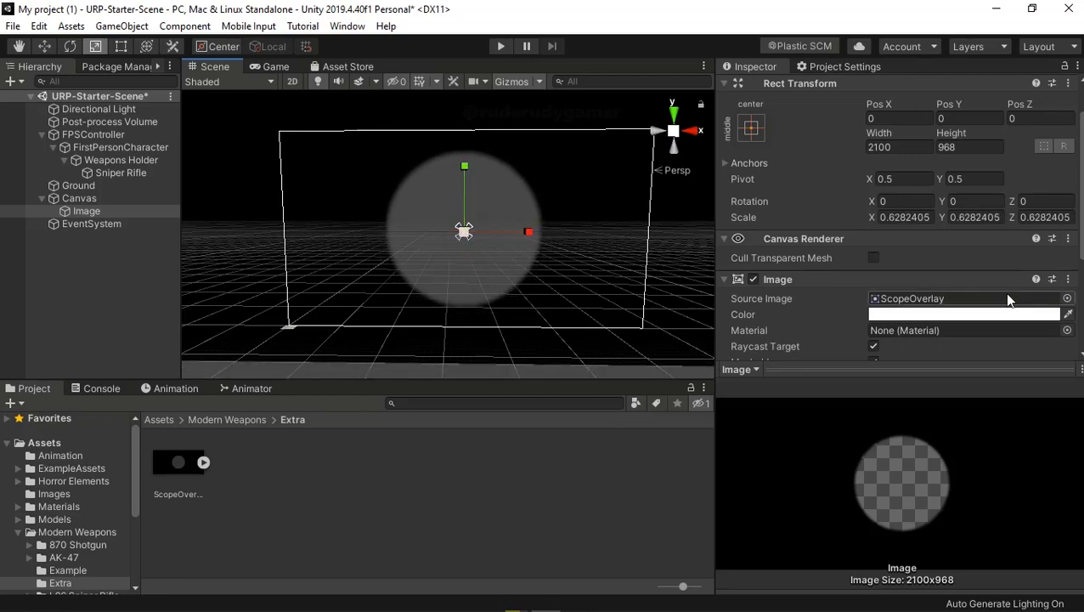
drag(1077, 285, 1079, 374)
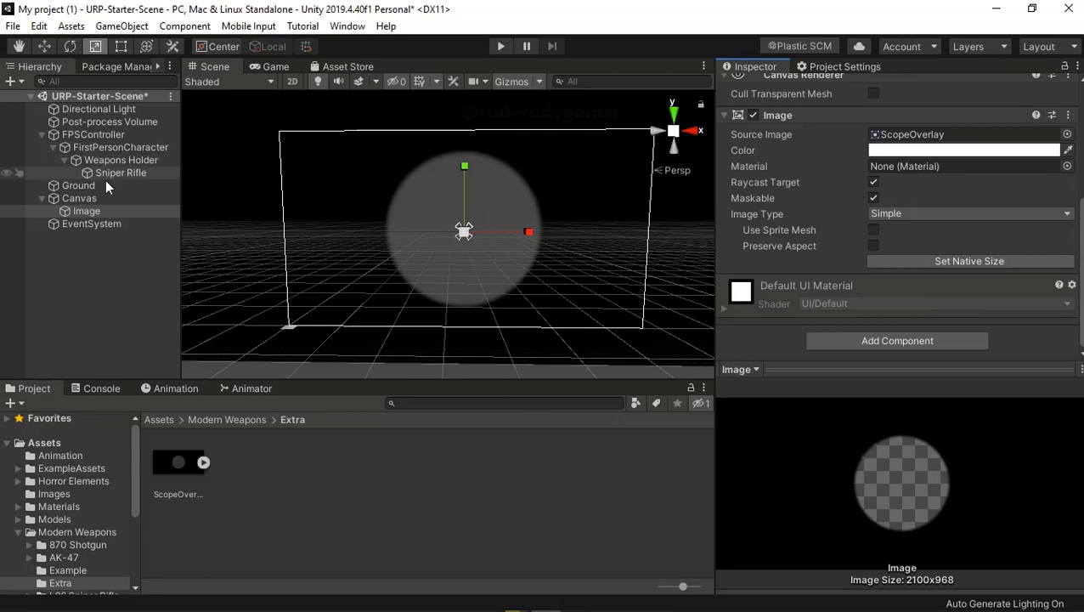
click(77, 200)
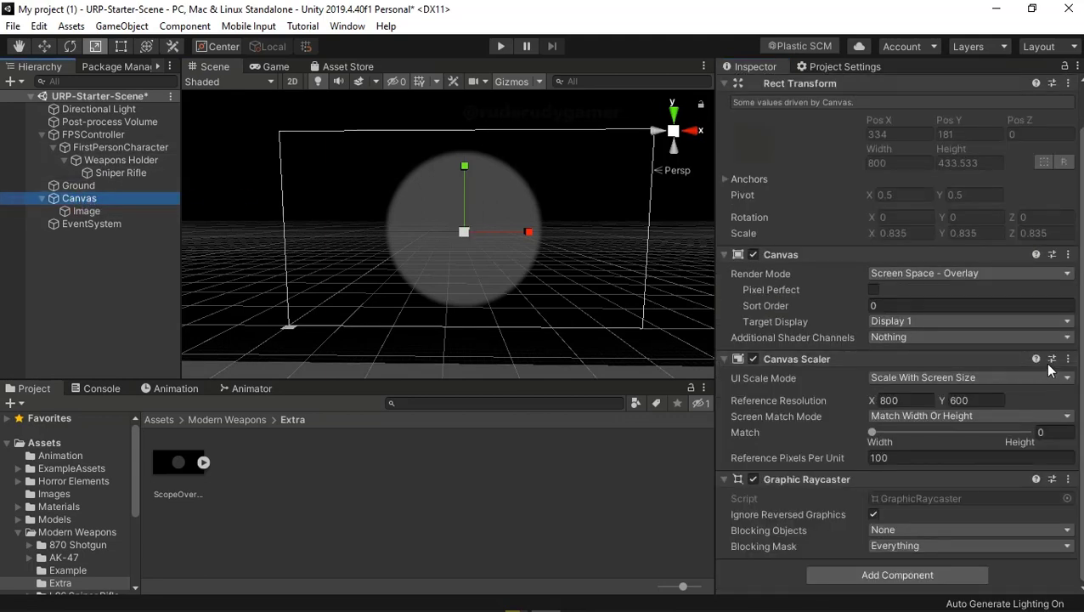
- Set the Canvas Scaler Match to 0.056, leaving the Blocking Mask on Everything after toggling UI
click(1078, 365)
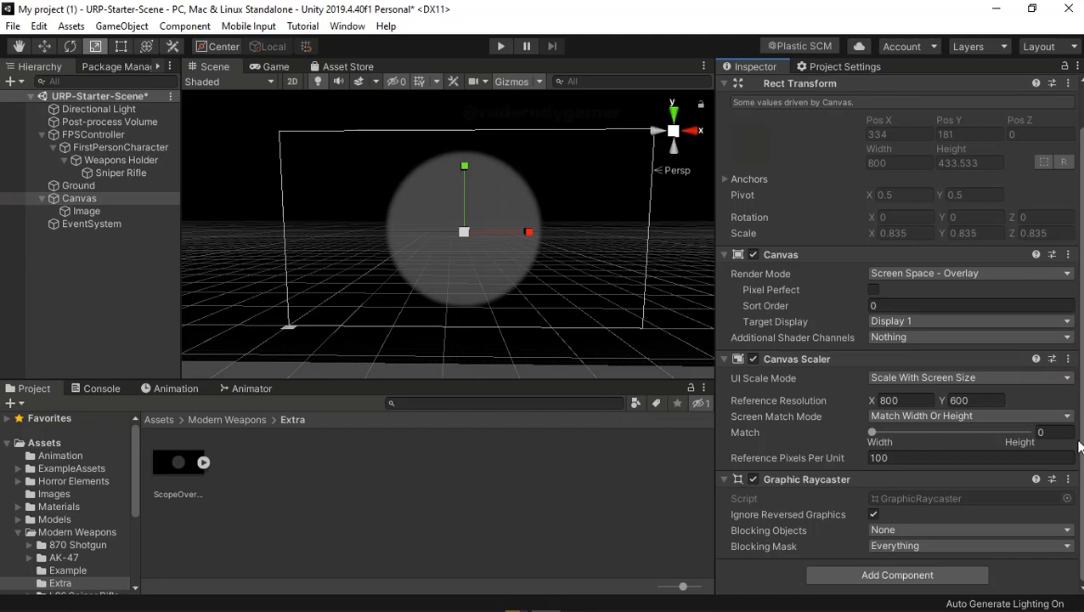
drag(872, 433, 880, 438)
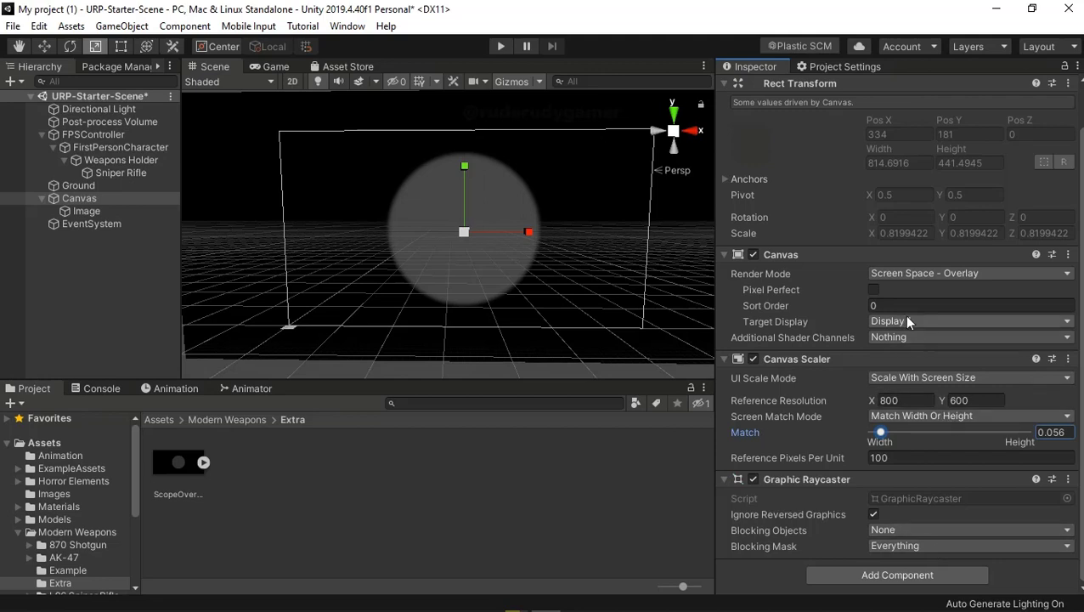
click(951, 542)
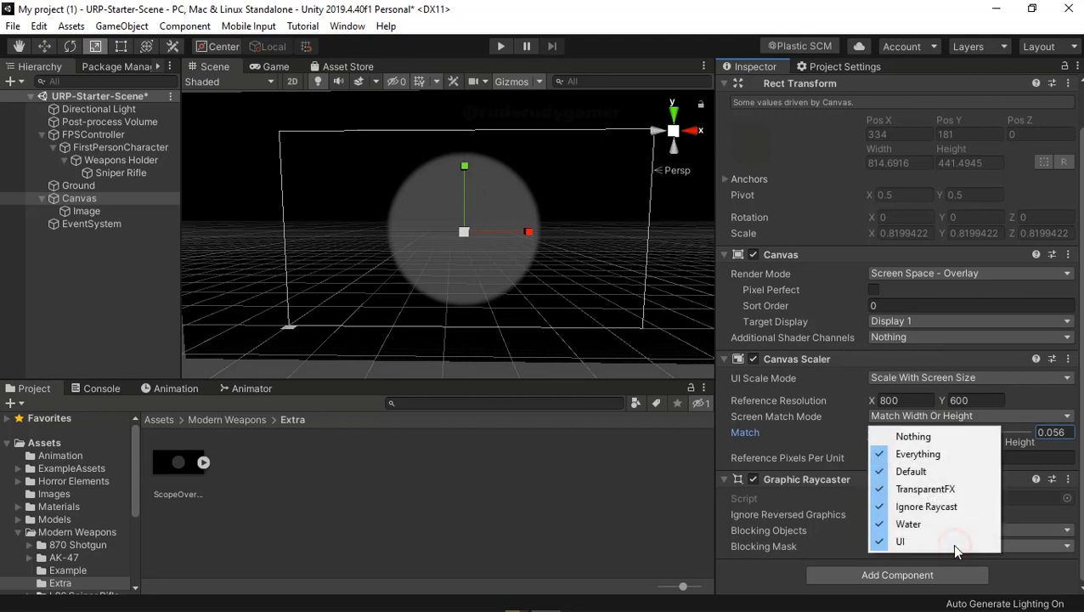
click(1081, 343)
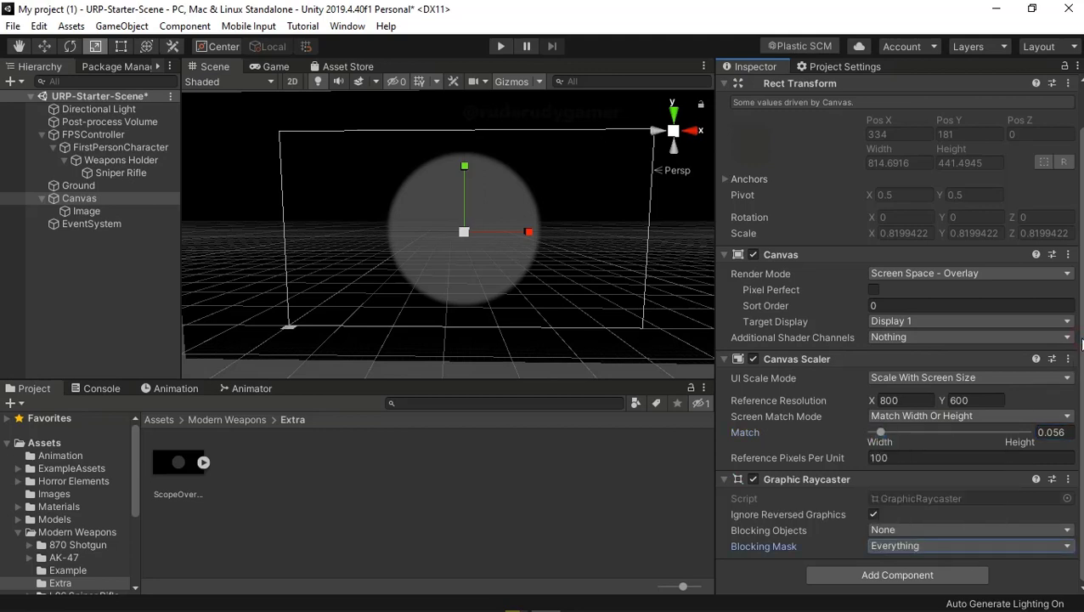
click(1002, 541)
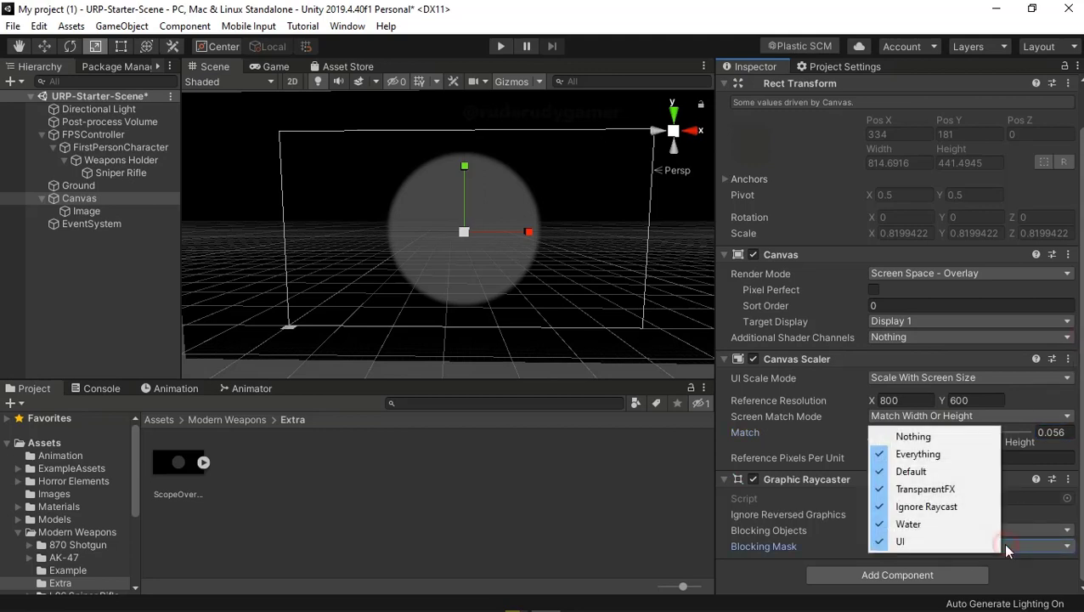
click(879, 542)
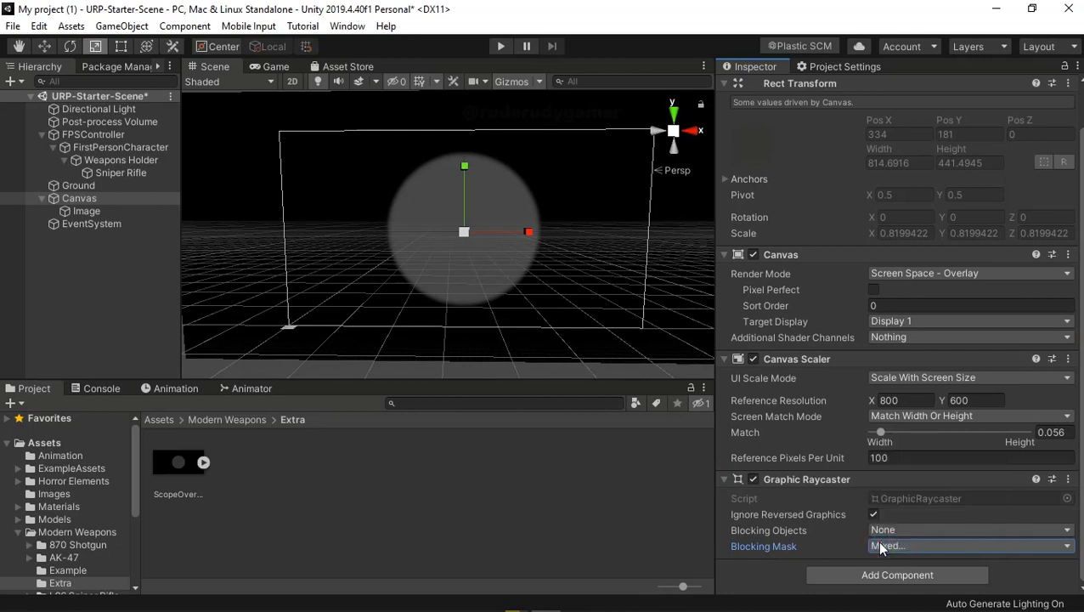
click(909, 545)
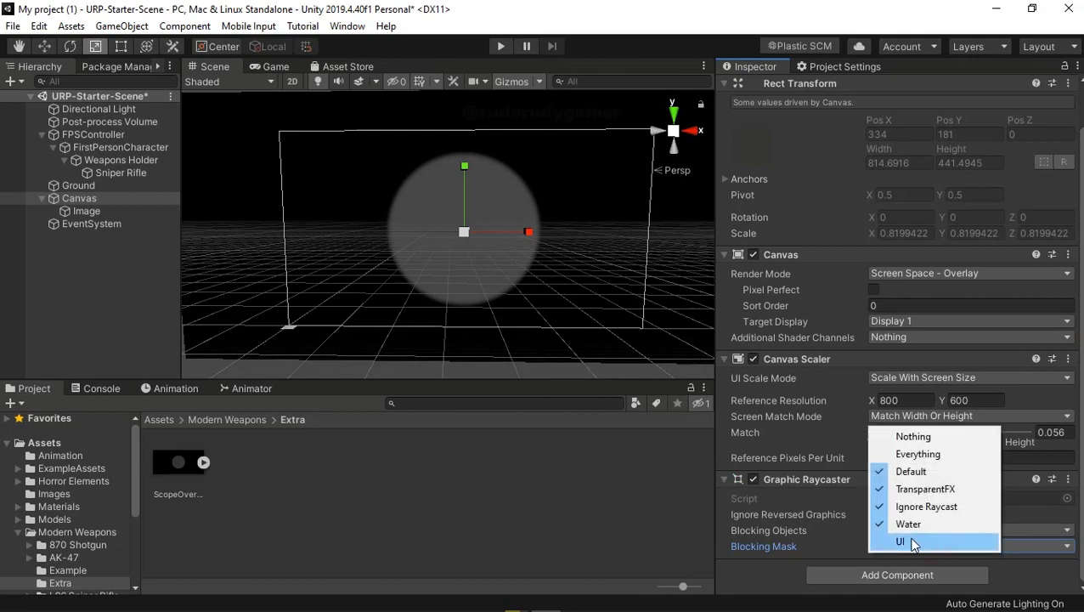
click(903, 542)
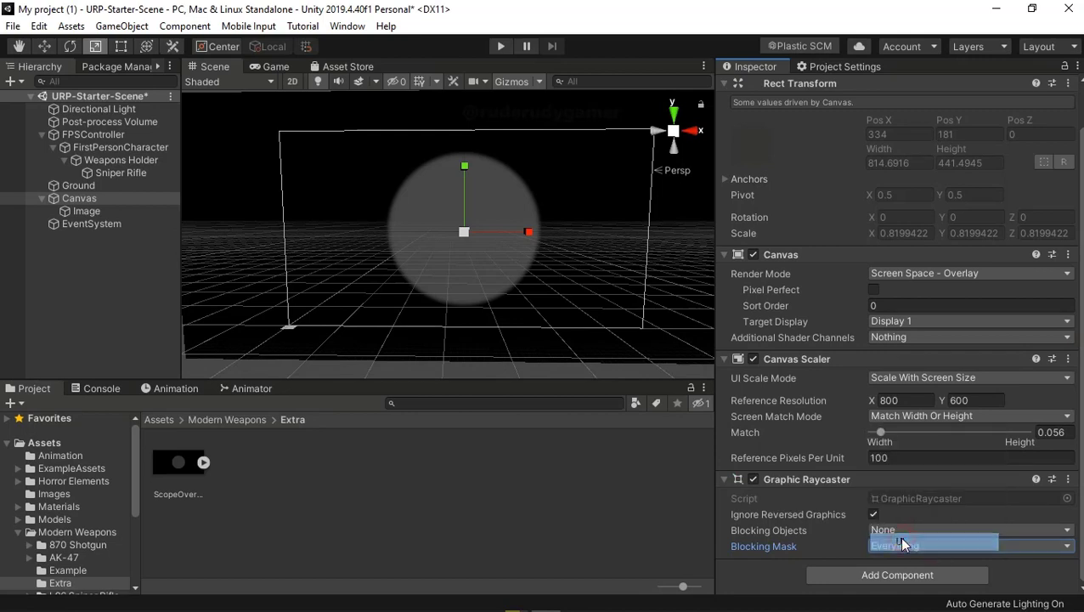
click(498, 46)
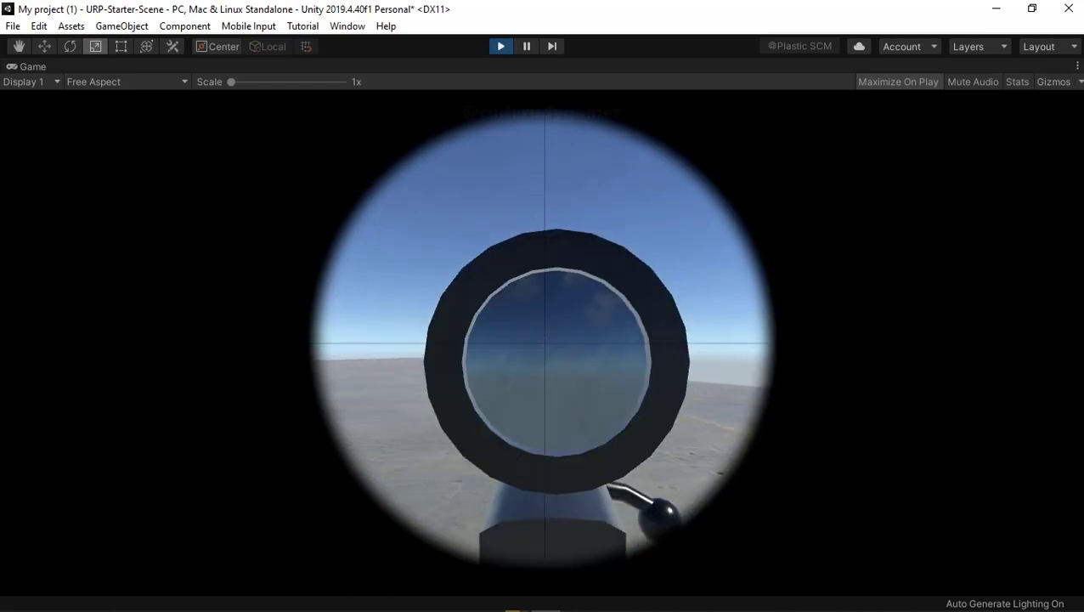
click(499, 46)
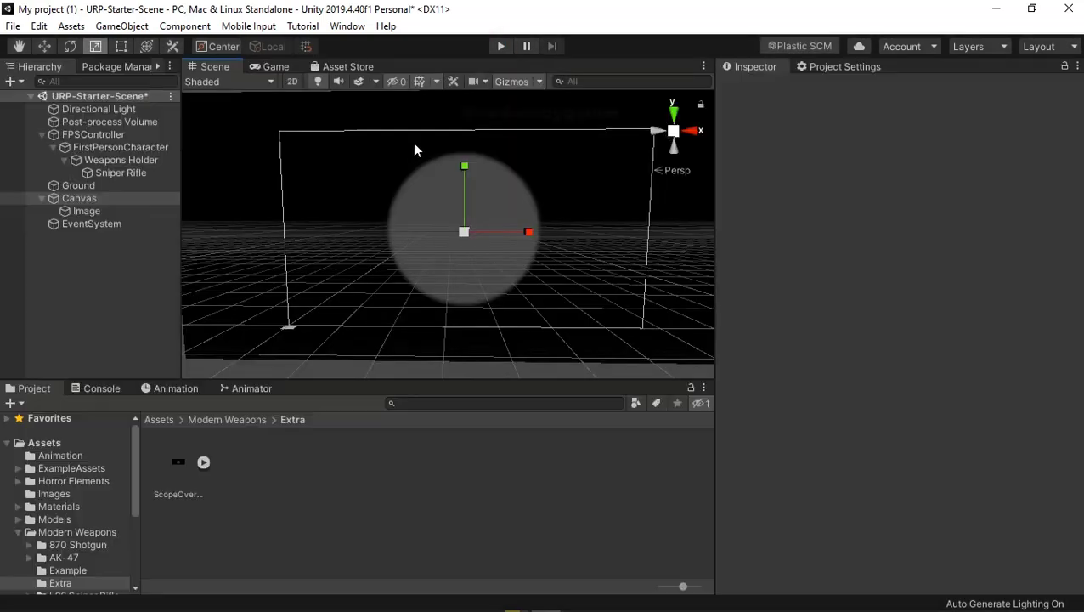
- Select Weapons Holder and zoom the Scene view in close behind the rifle
click(105, 162)
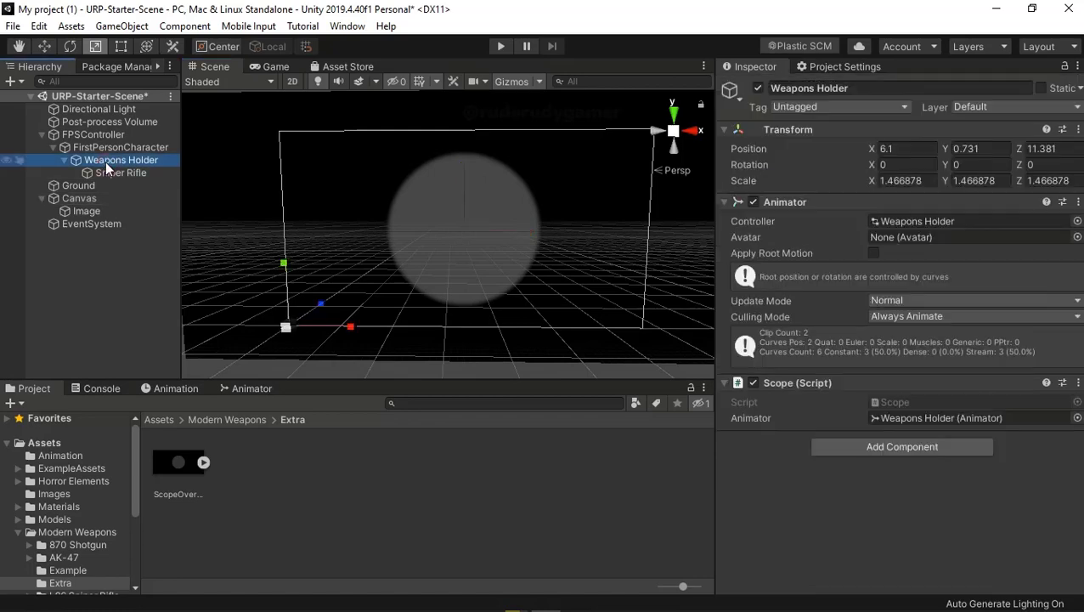
double_click(106, 161)
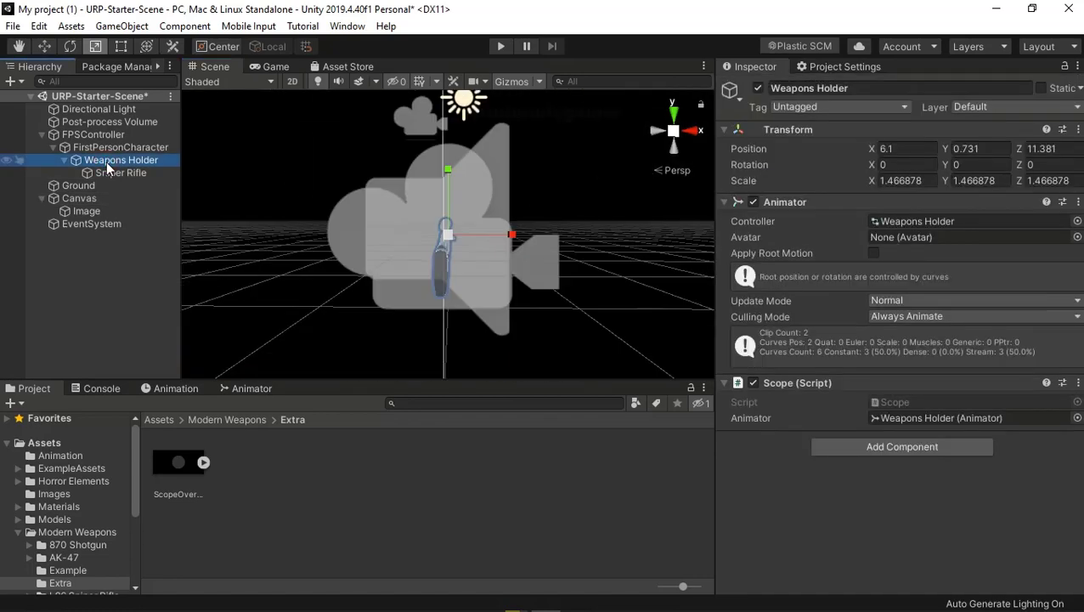
scroll(580, 323, up, 3)
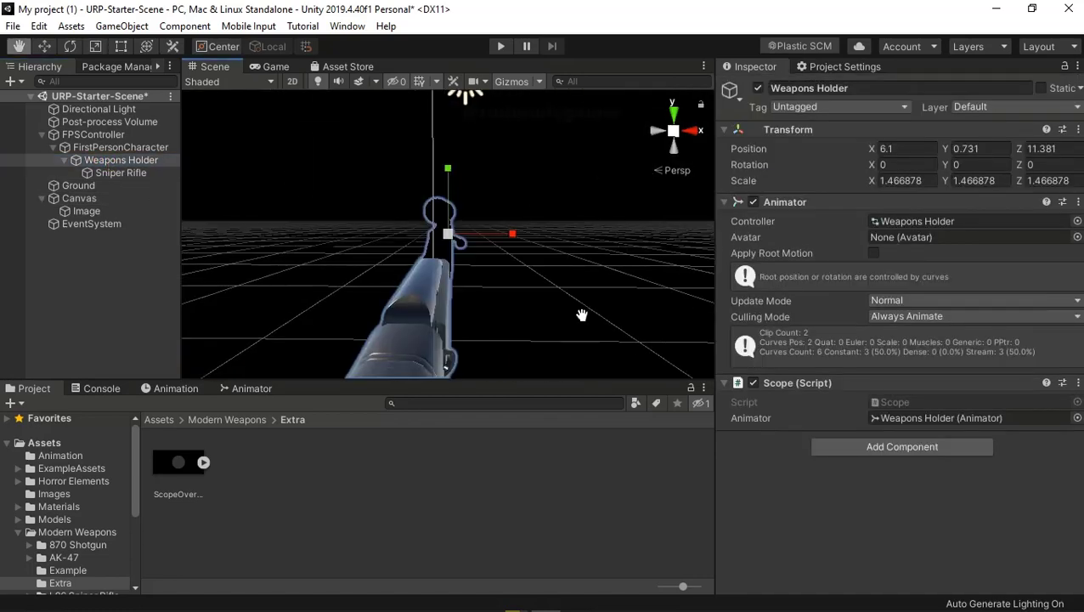
middle_drag(582, 314, 588, 317)
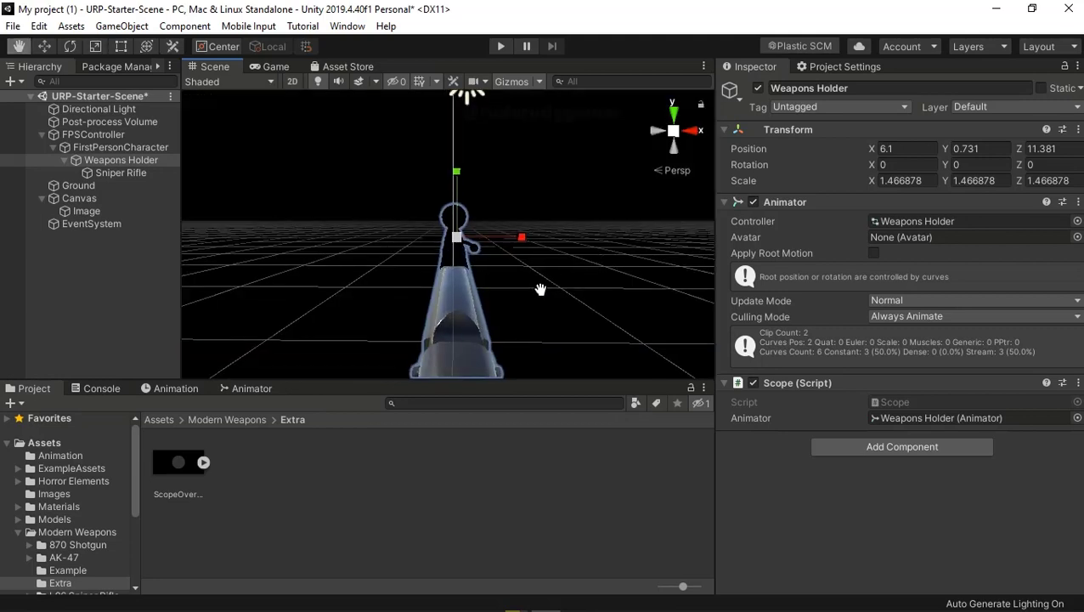
scroll(541, 296, up, 5)
key(f)
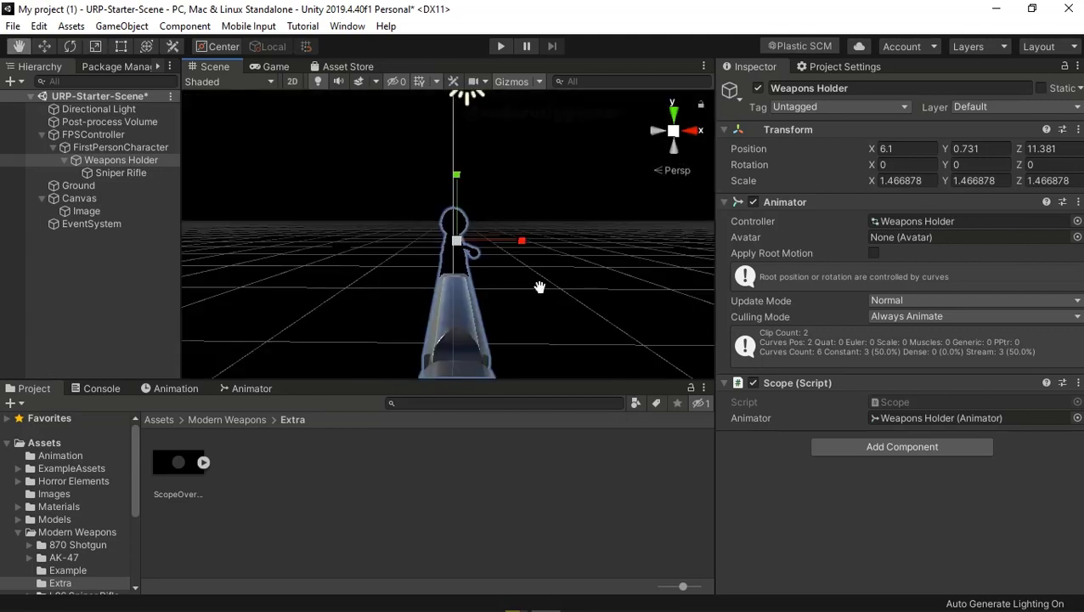
scroll(537, 286, up, 5)
key(f)
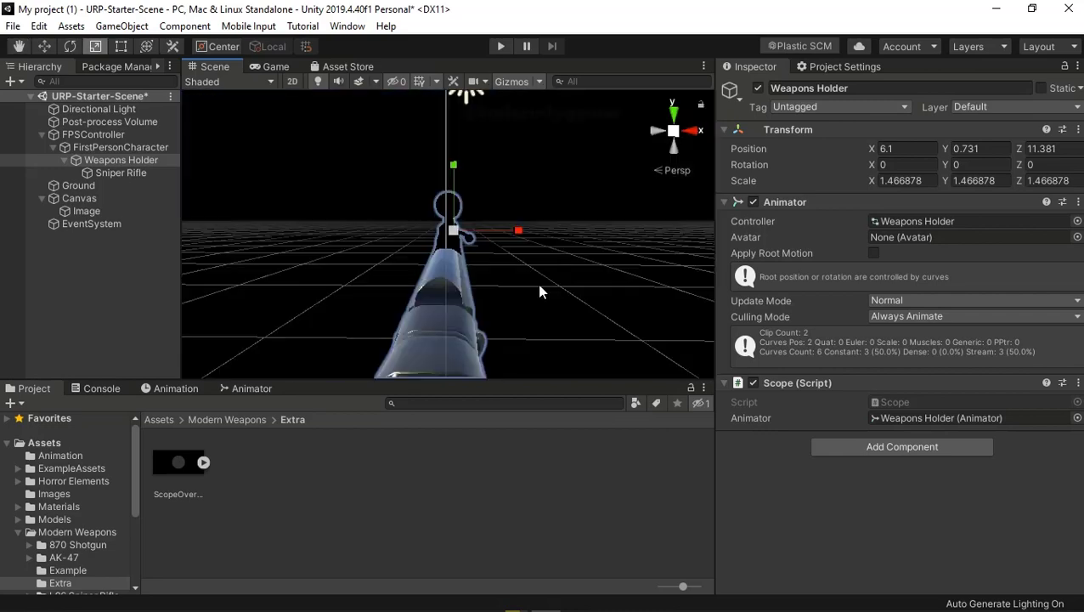
scroll(539, 291, up, 5)
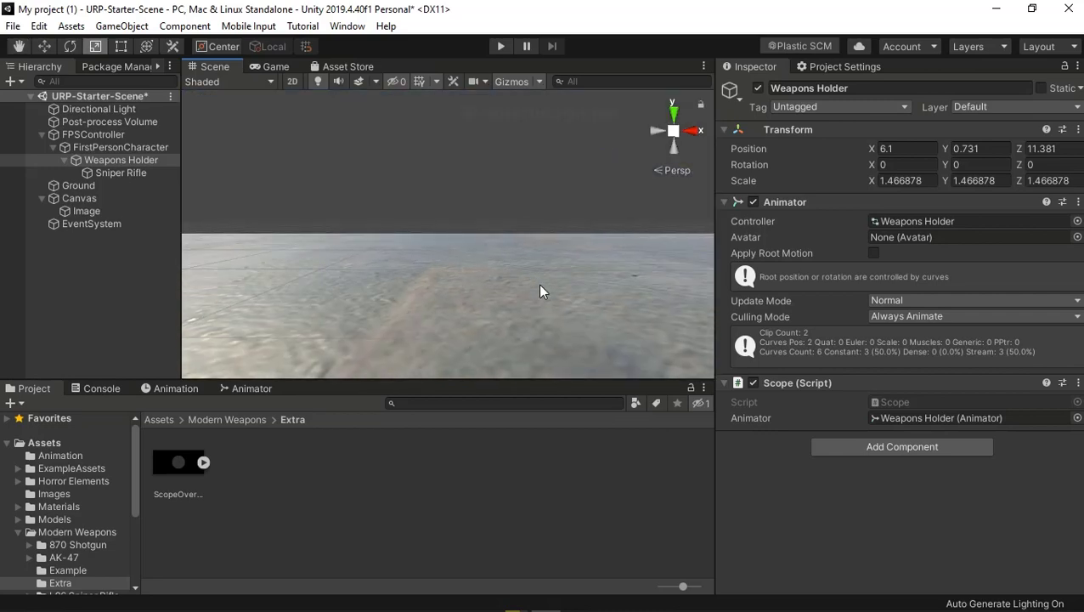
key(f)
scroll(540, 292, up, 5)
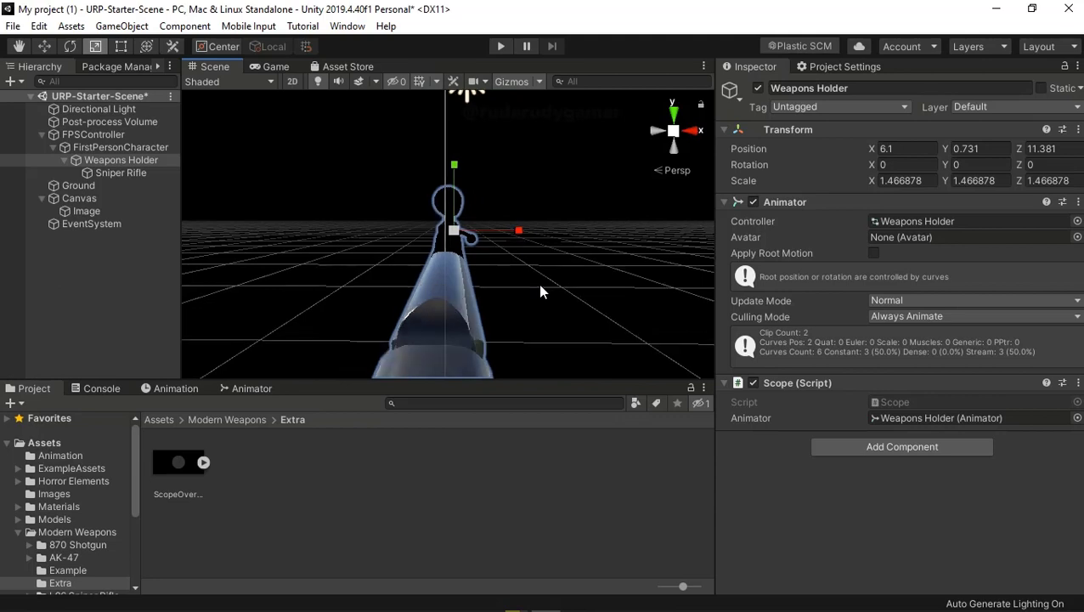
key(f)
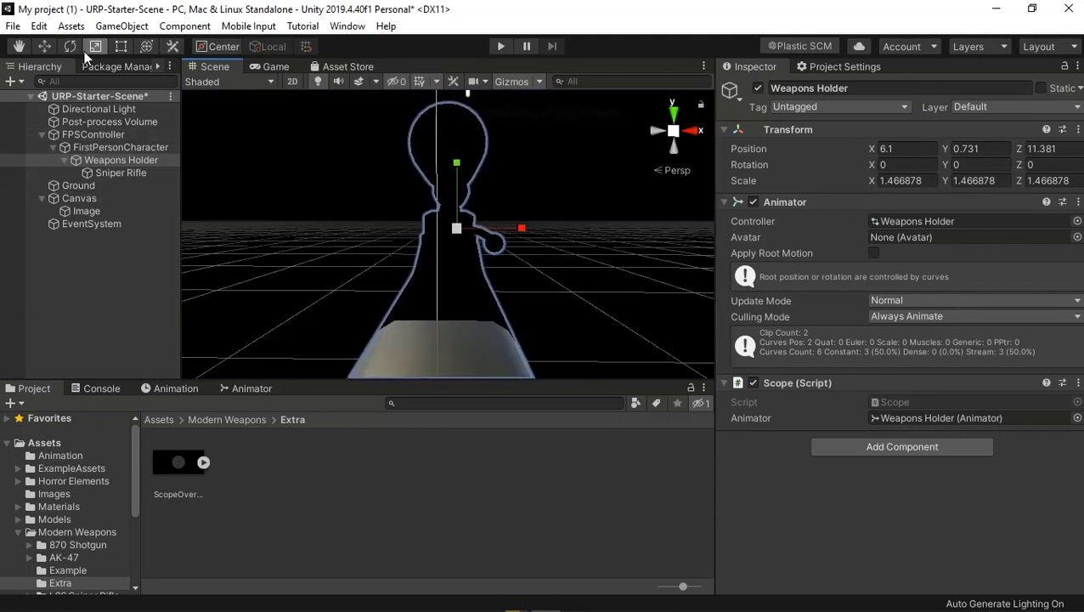
- Nudge the Weapons Holder slightly along X and play-test the view
click(40, 45)
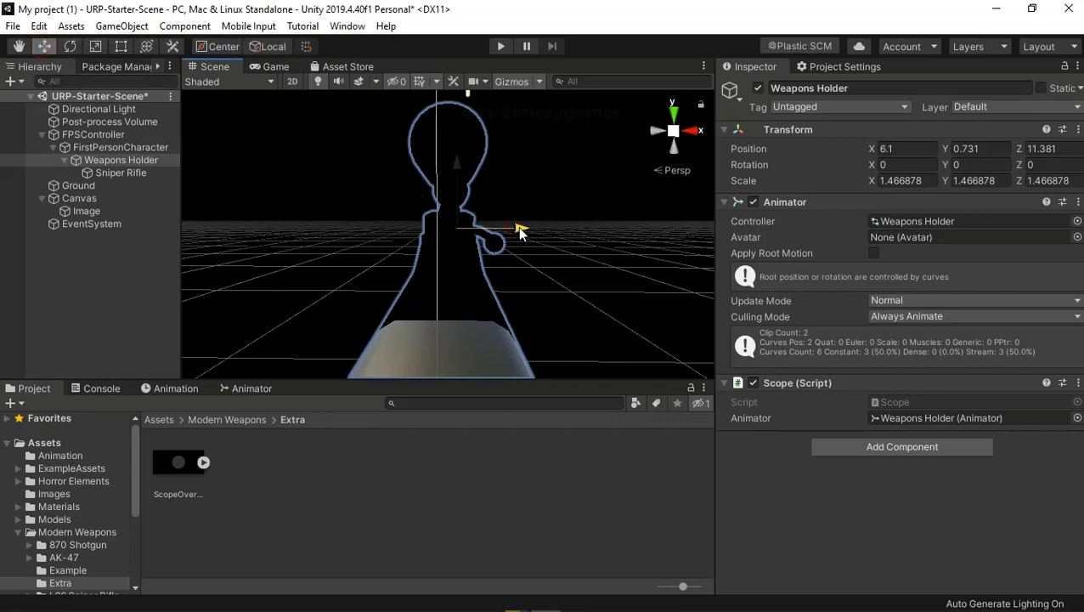
drag(518, 226, 519, 227)
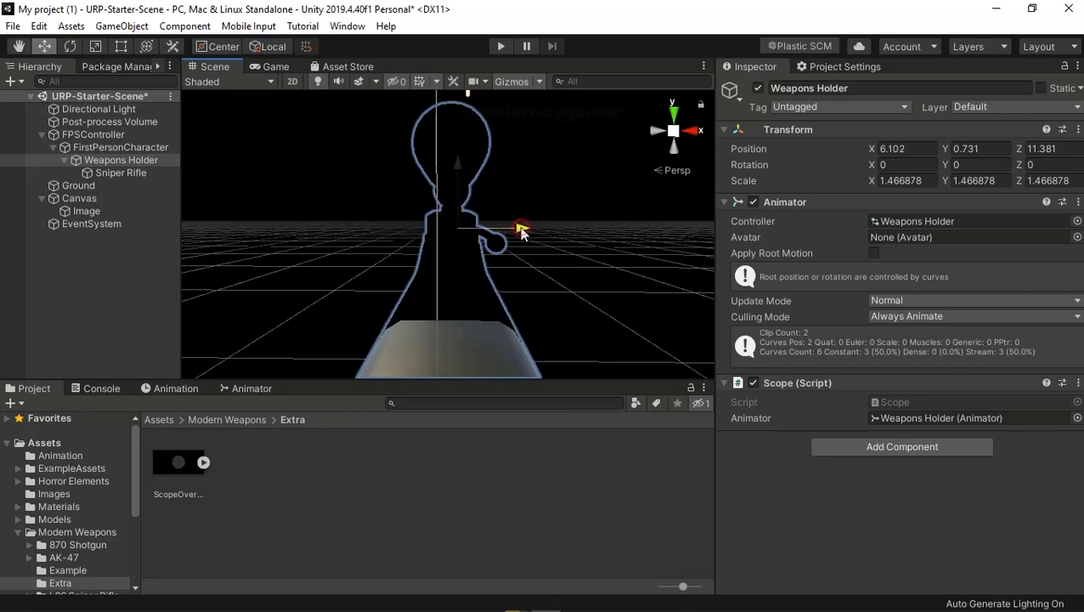
click(501, 47)
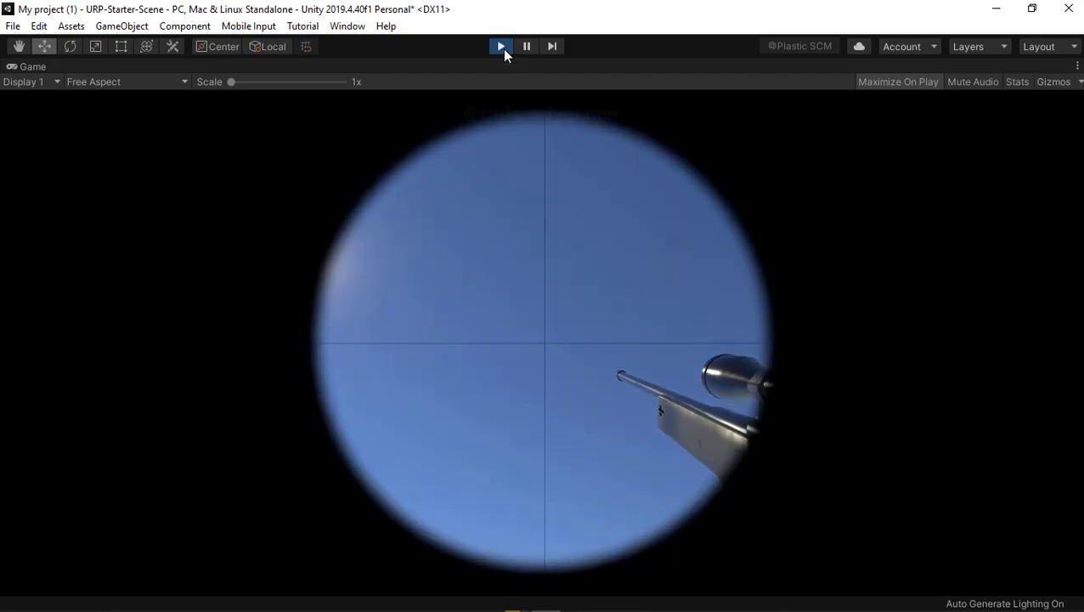
click(501, 47)
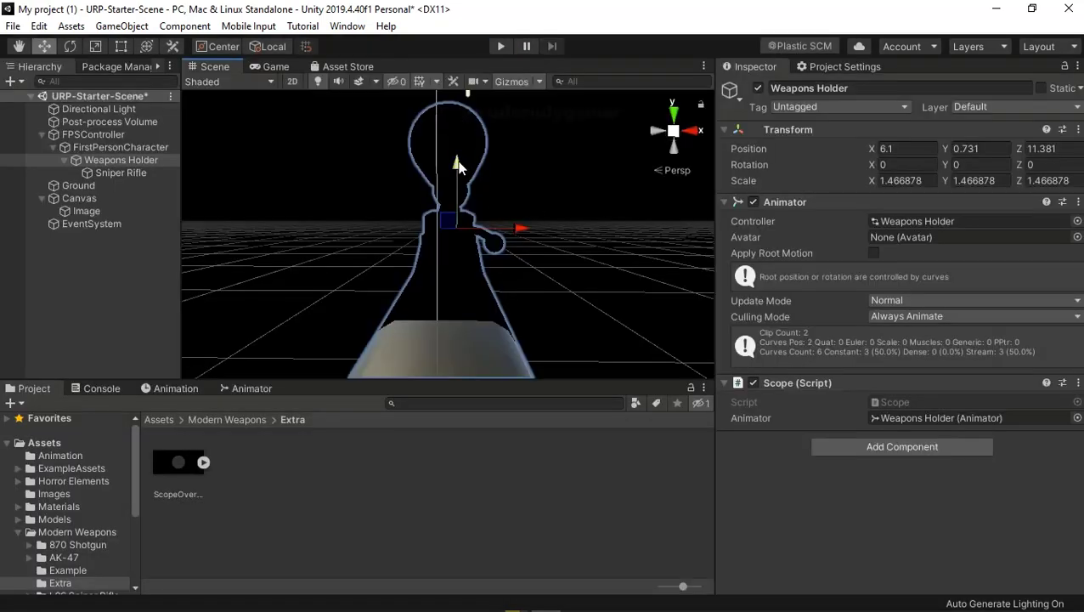
- Raise and shift the Weapons Holder, then play-test aiming down the scope and firing
click(459, 168)
drag(459, 167, 458, 163)
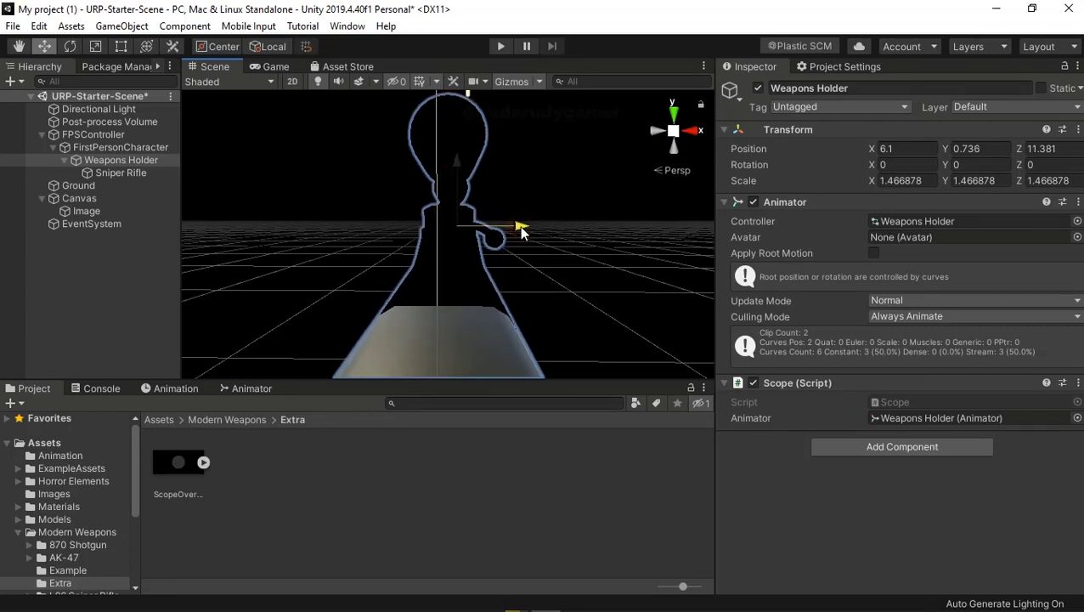
drag(520, 229, 518, 226)
click(500, 47)
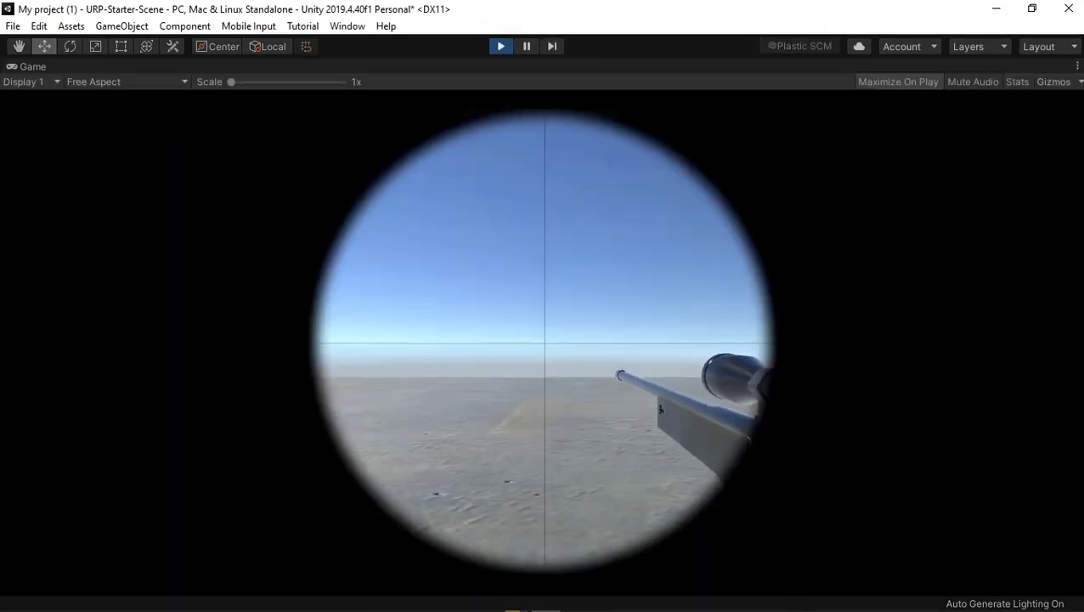
right_click(521, 191)
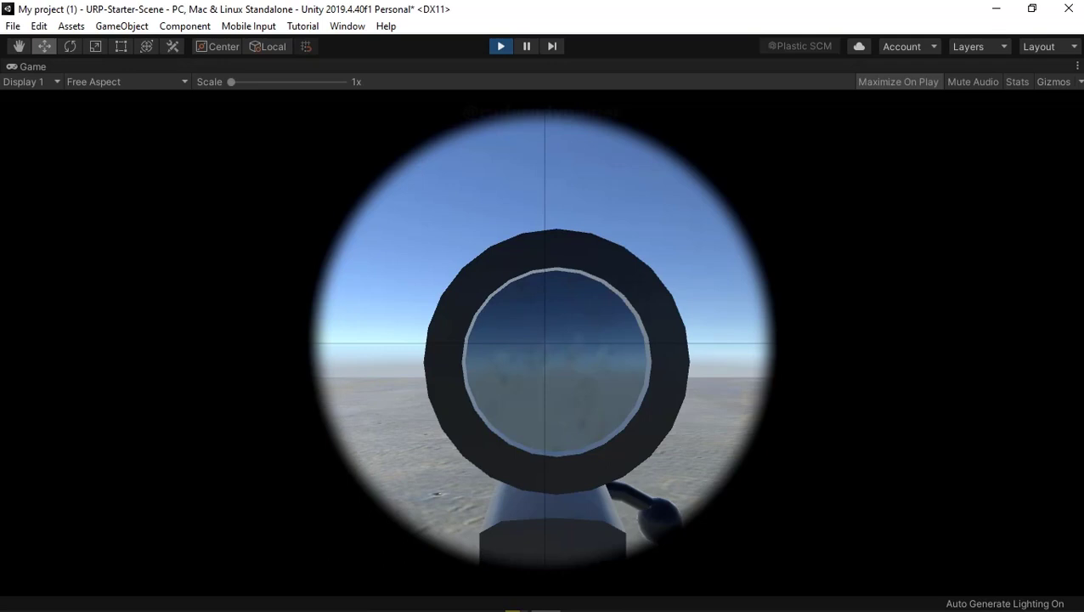
click(544, 344)
click(544, 343)
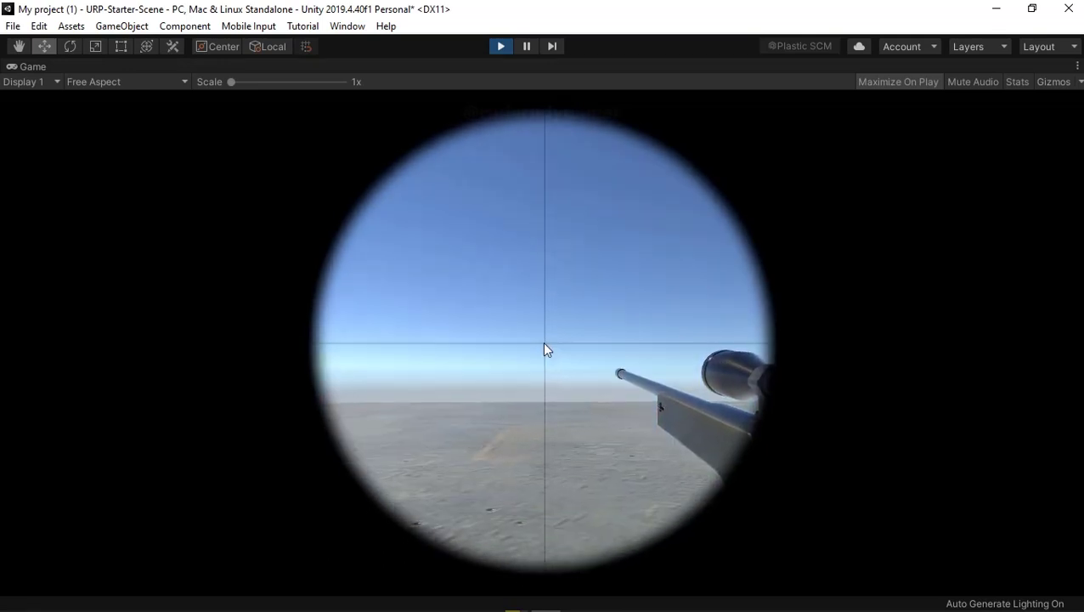
click(496, 46)
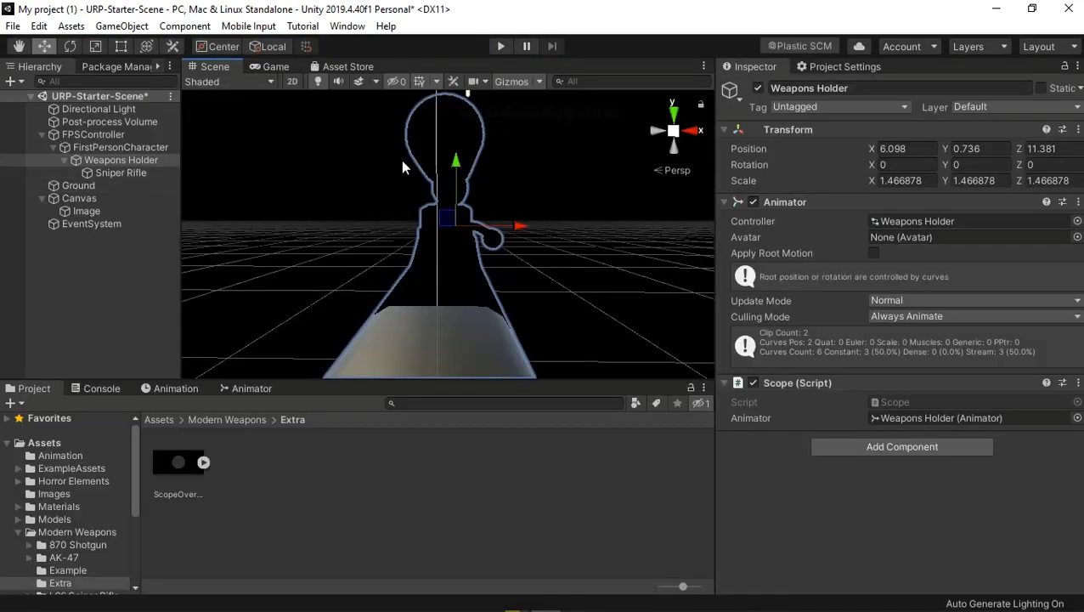
- Move the Weapons Holder to X 6.086, Y 0.747 and play-test toggling the scope repeatedly
drag(463, 167, 455, 158)
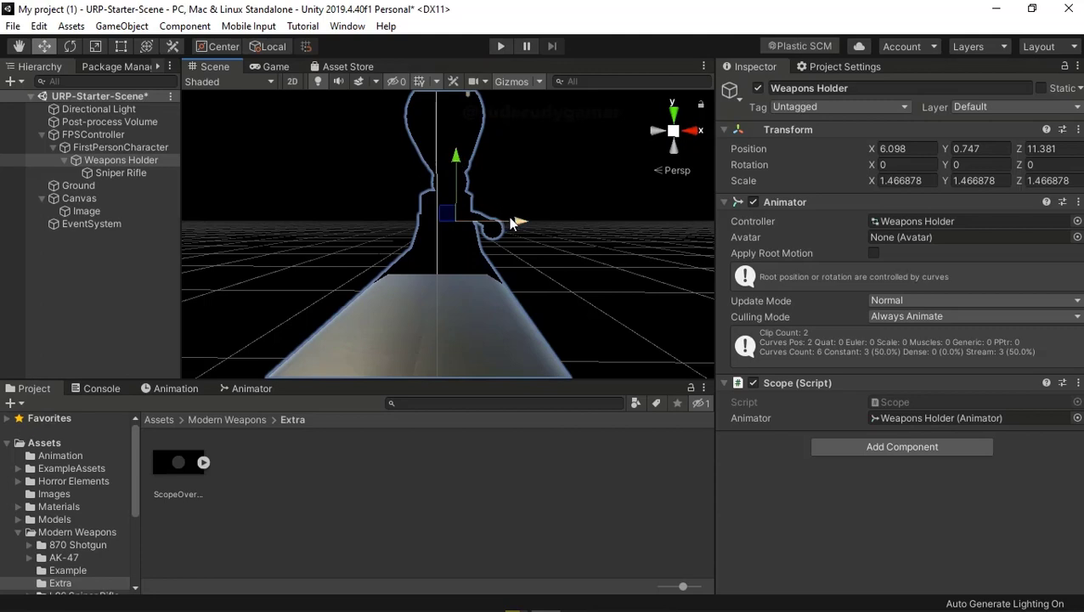
drag(513, 219, 514, 221)
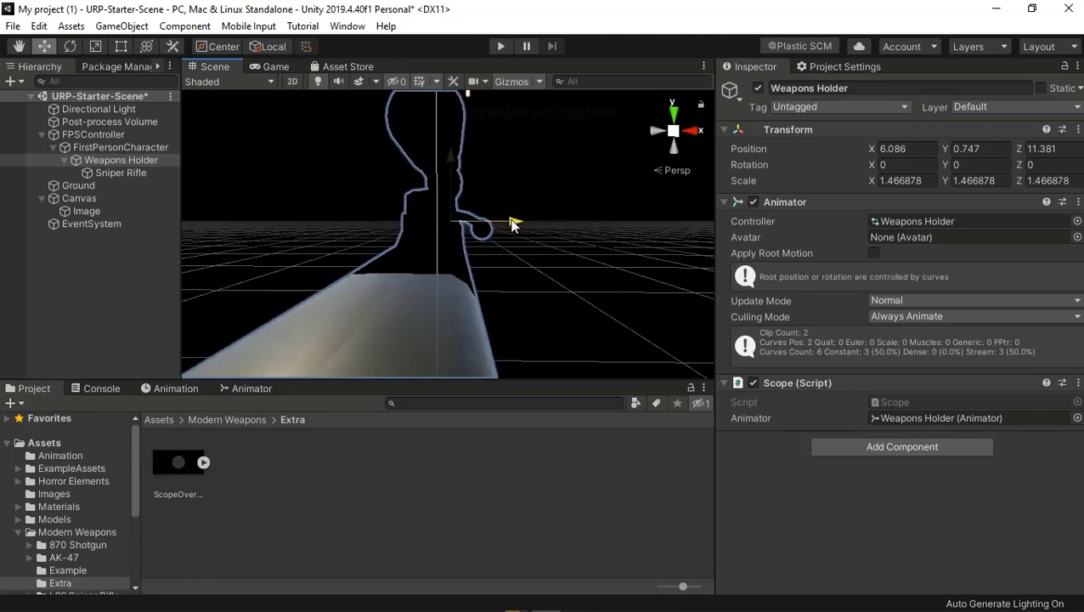
click(501, 46)
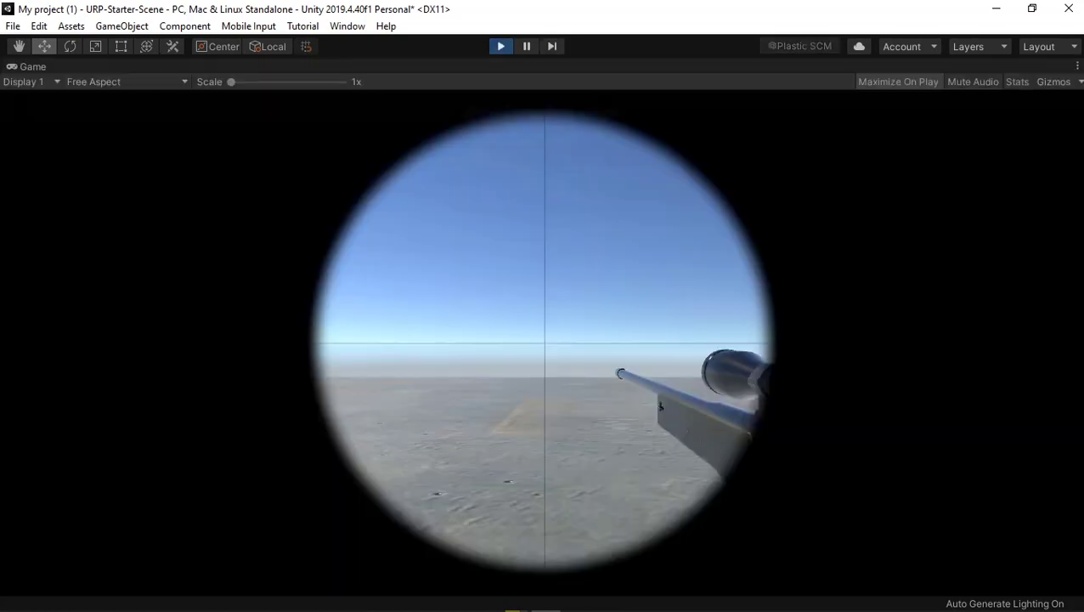
right_click(501, 207)
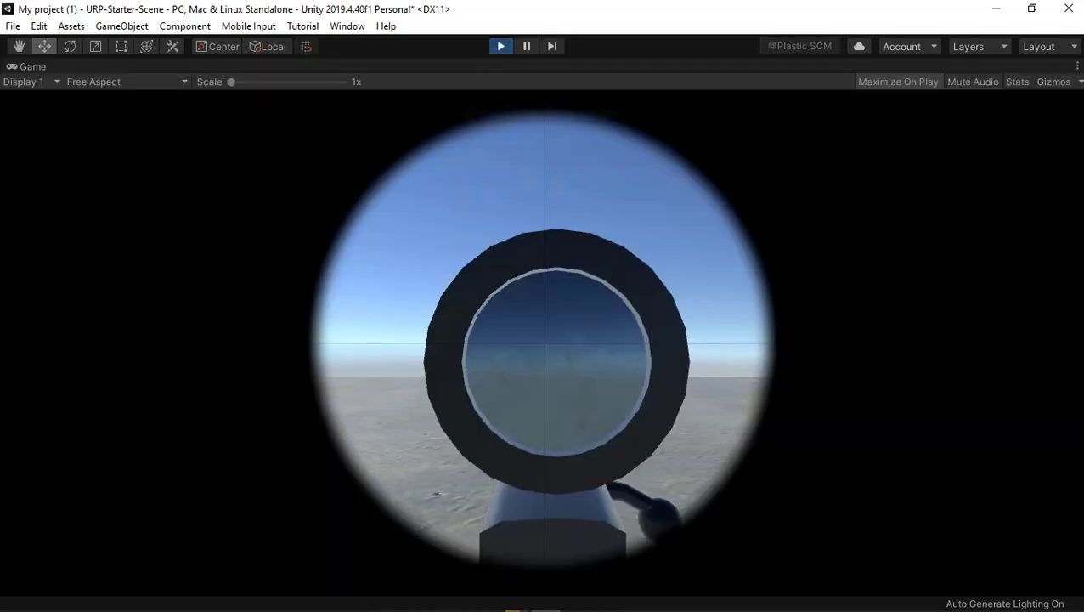
right_click(542, 344)
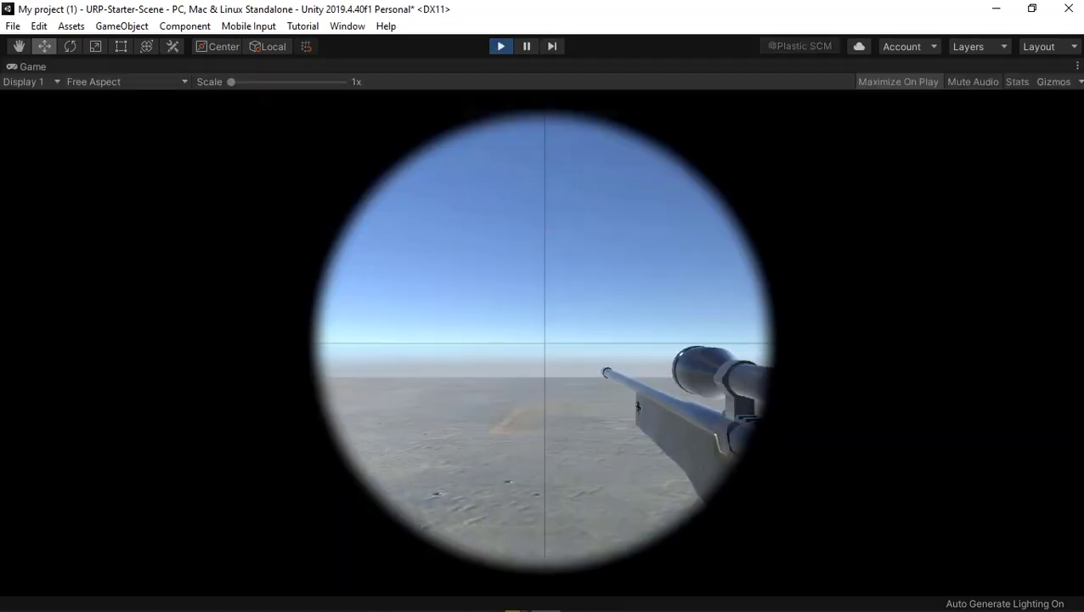
right_click(542, 343)
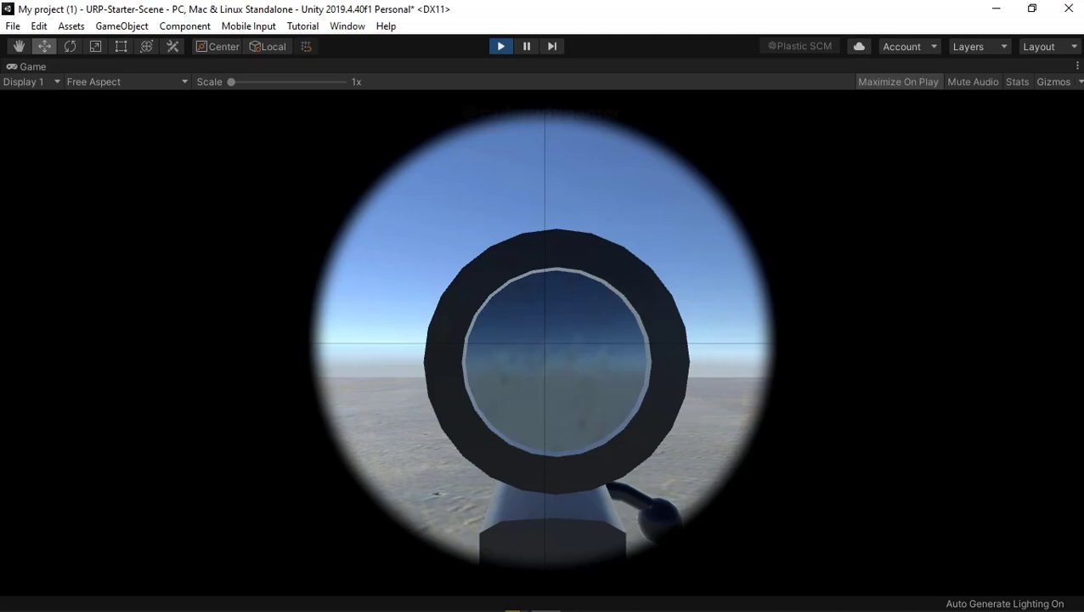
right_click(542, 344)
right_click(542, 343)
right_click(542, 344)
right_click(542, 343)
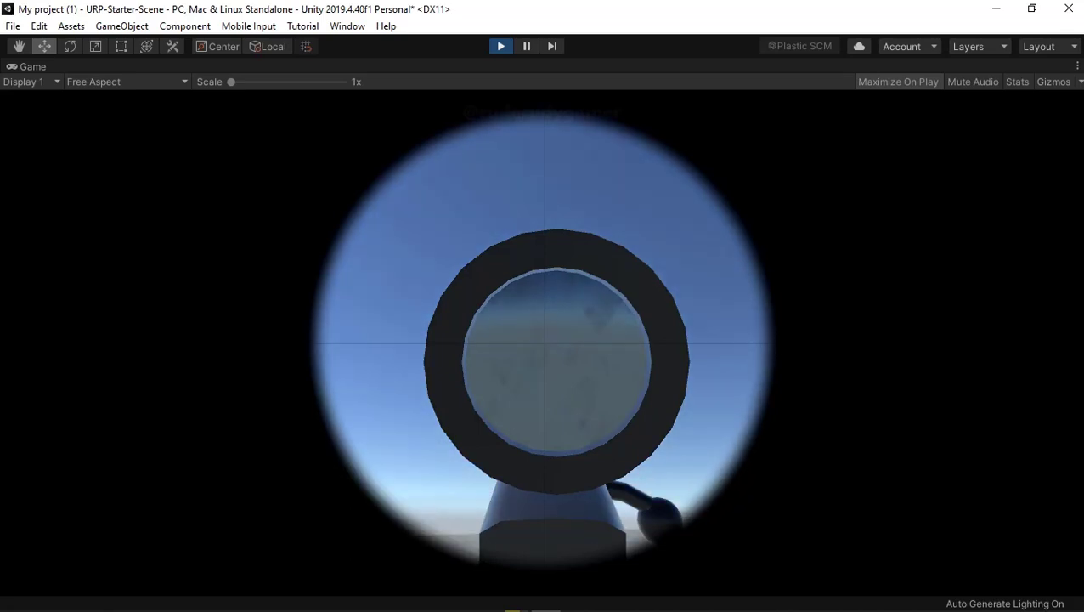
key(Escape)
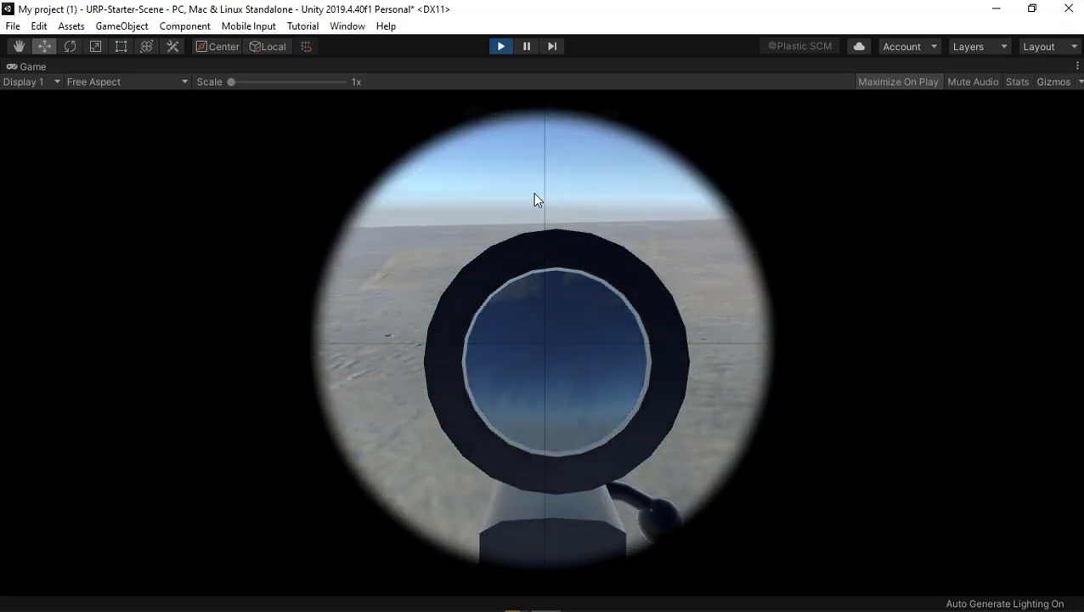
click(495, 48)
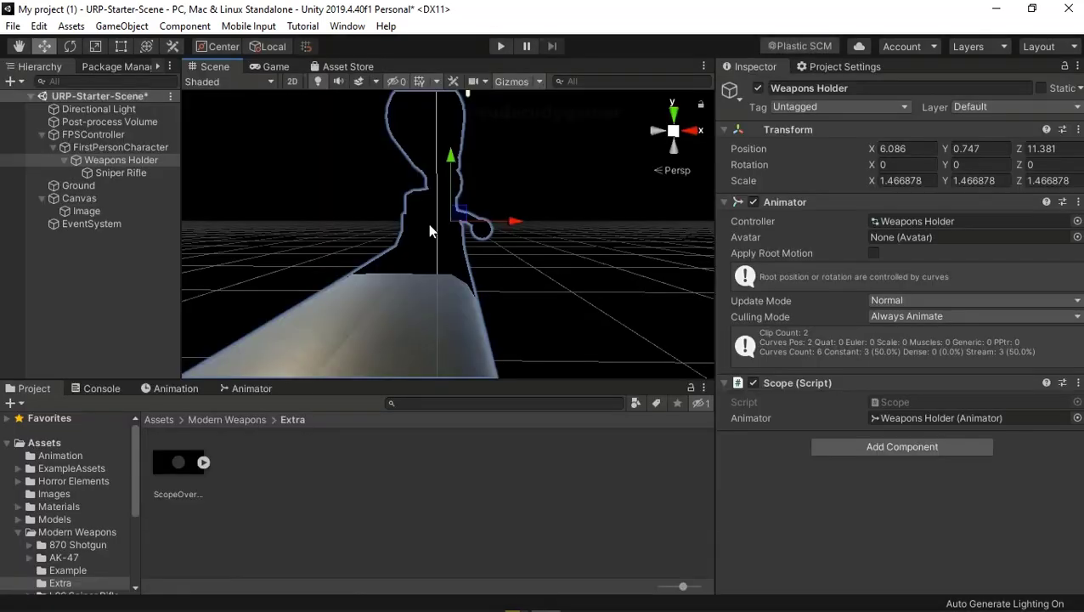
- Move the Sniper Rifle slightly left and up, then play-test the view
click(112, 172)
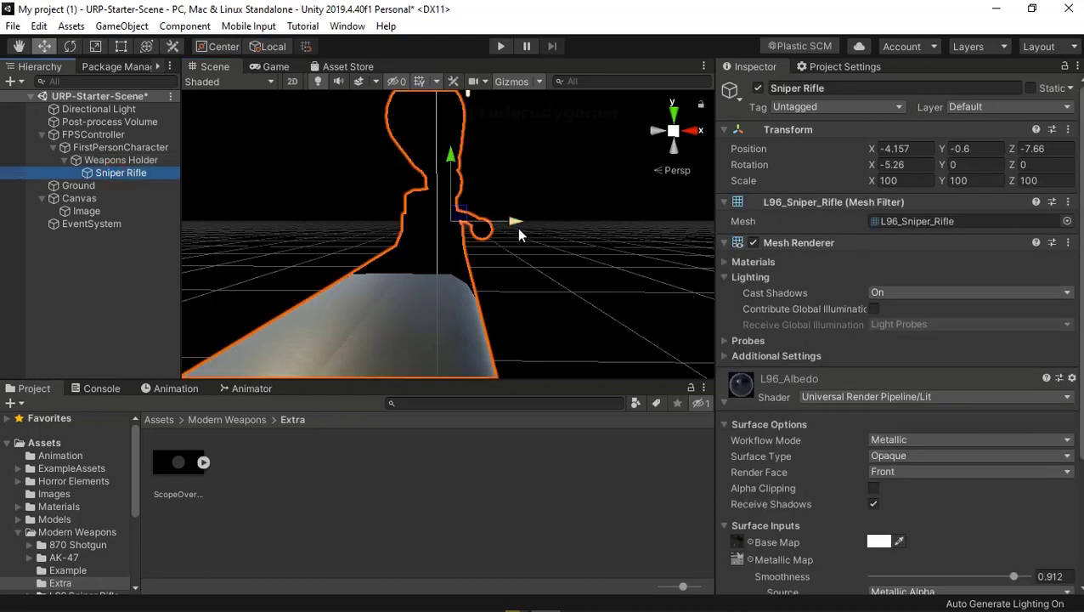
drag(519, 228, 503, 222)
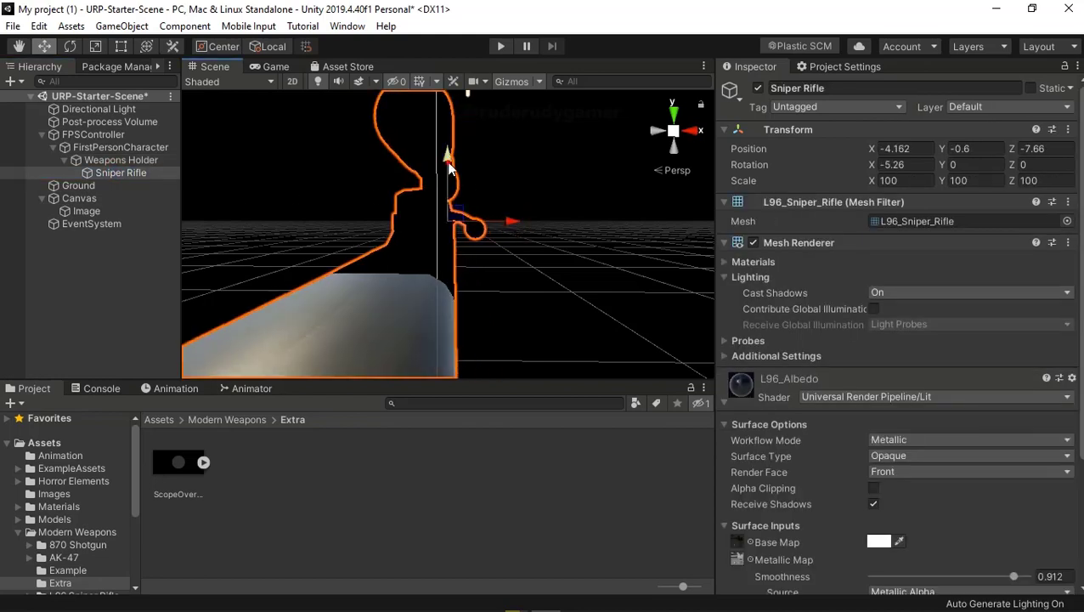
drag(451, 170, 450, 166)
click(502, 47)
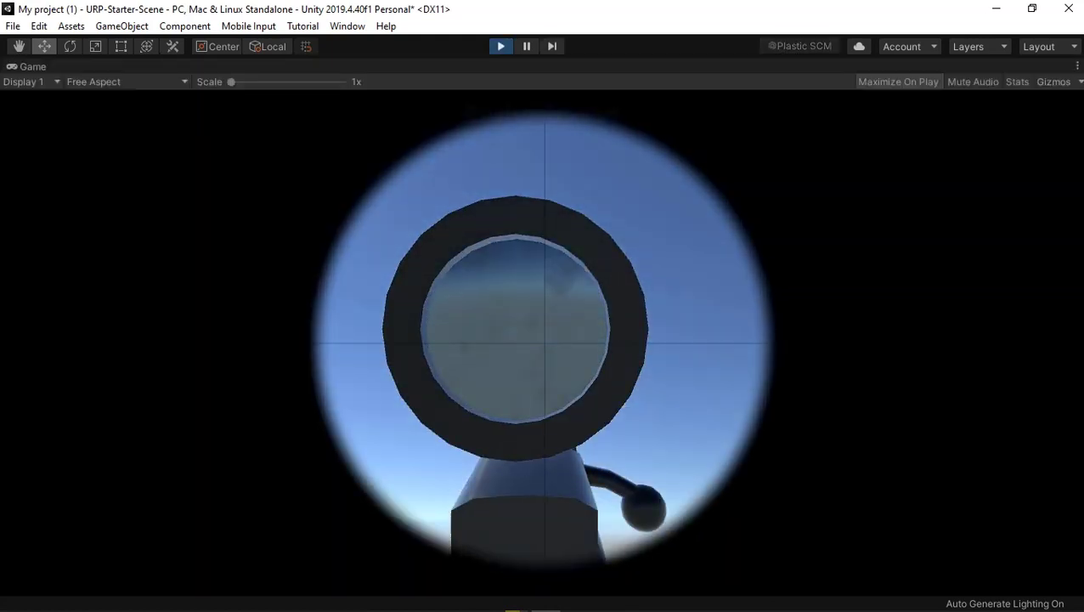
key(Escape)
click(501, 46)
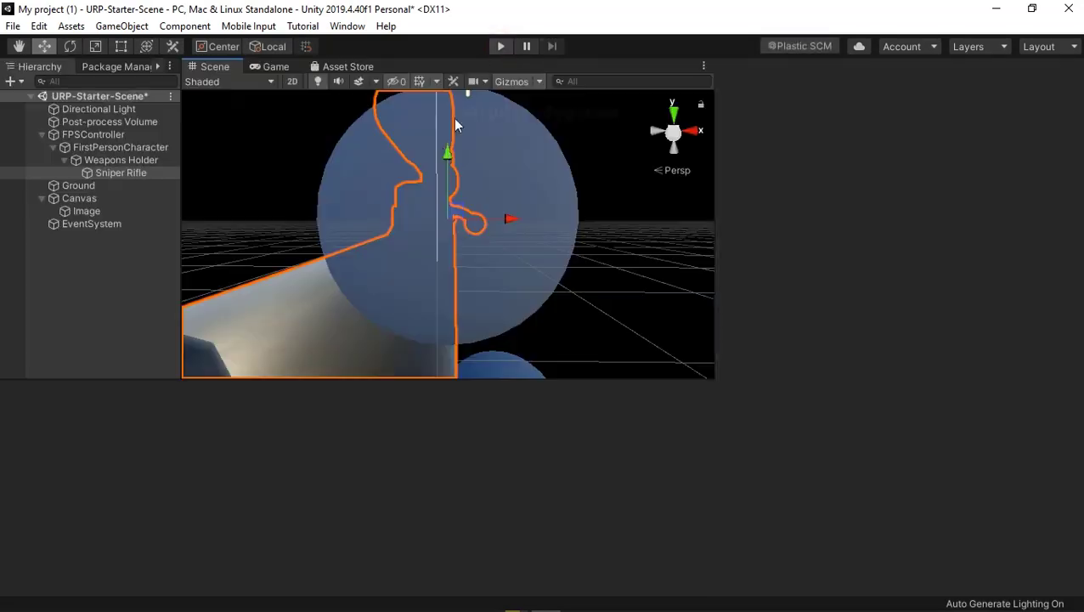
- Shift the Sniper Rifle slightly right and down, then play-test aiming through the scope
drag(512, 222, 516, 222)
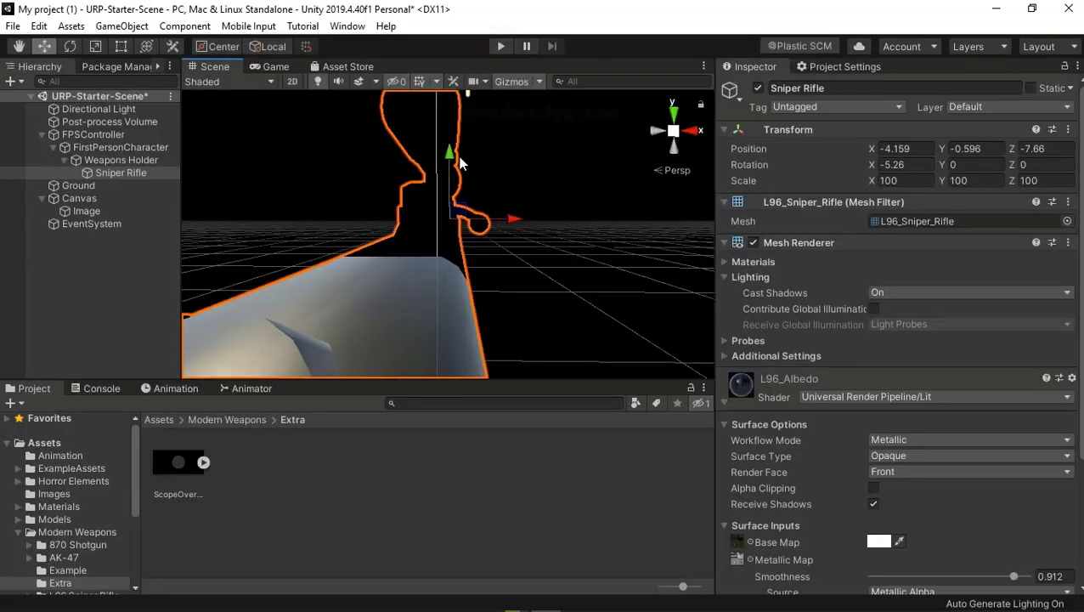
drag(448, 153, 449, 155)
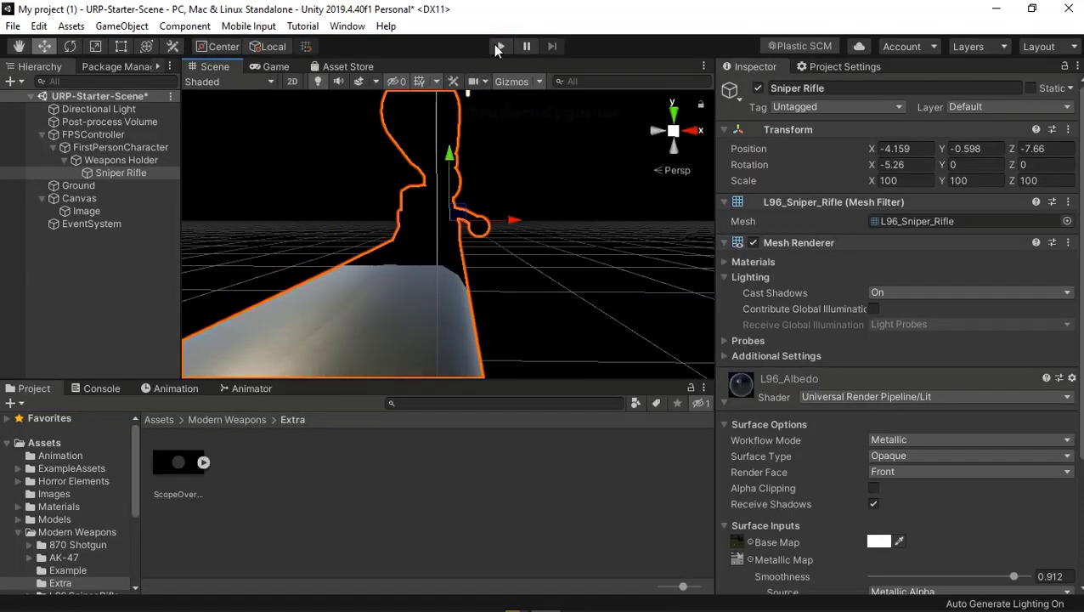
click(493, 44)
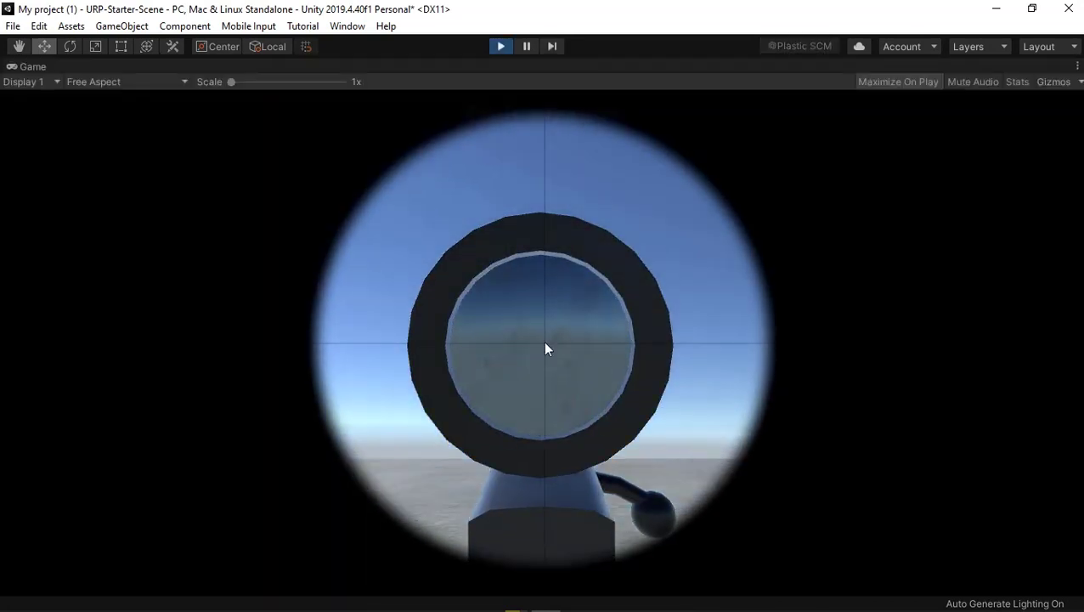
click(500, 46)
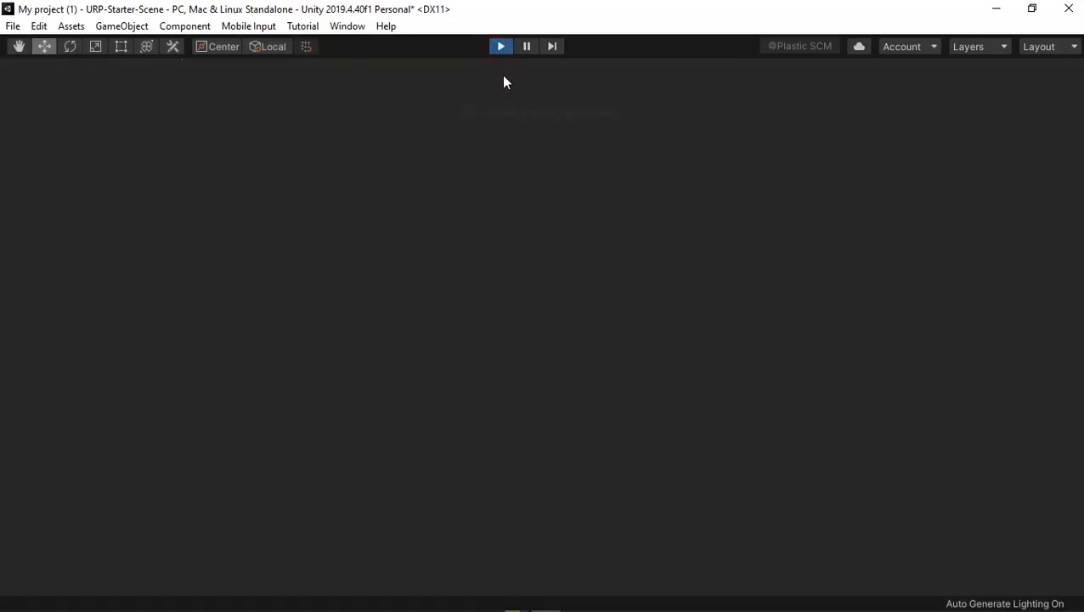
click(515, 222)
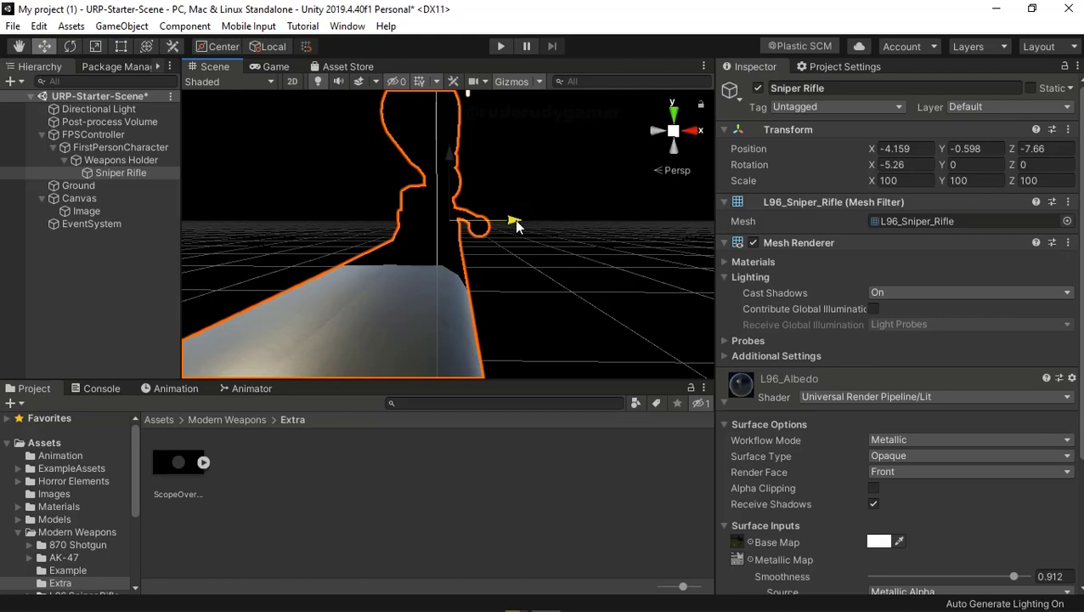
drag(515, 222, 516, 221)
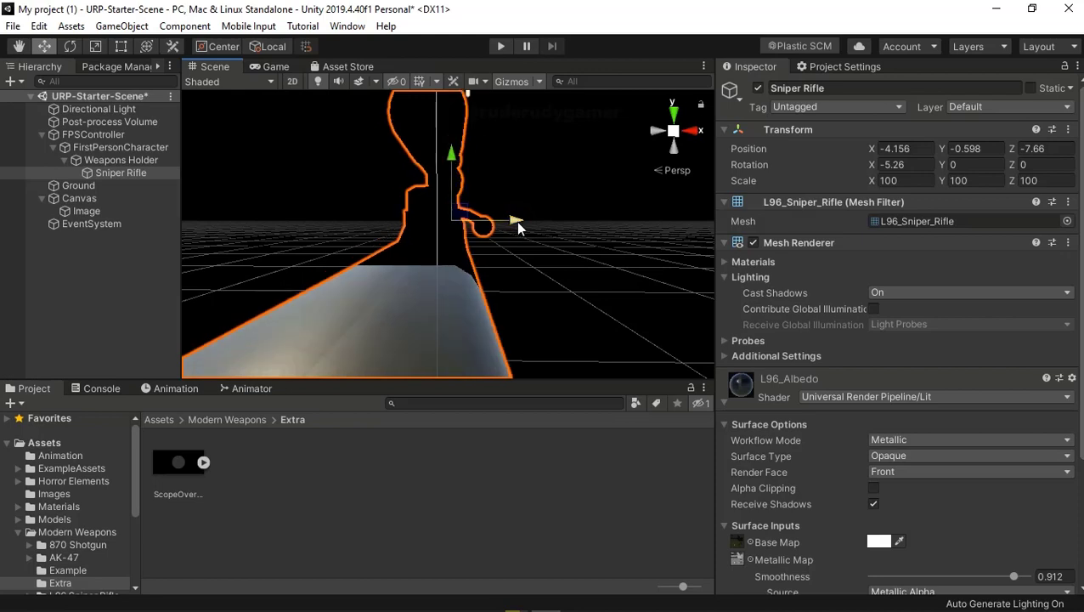
click(501, 47)
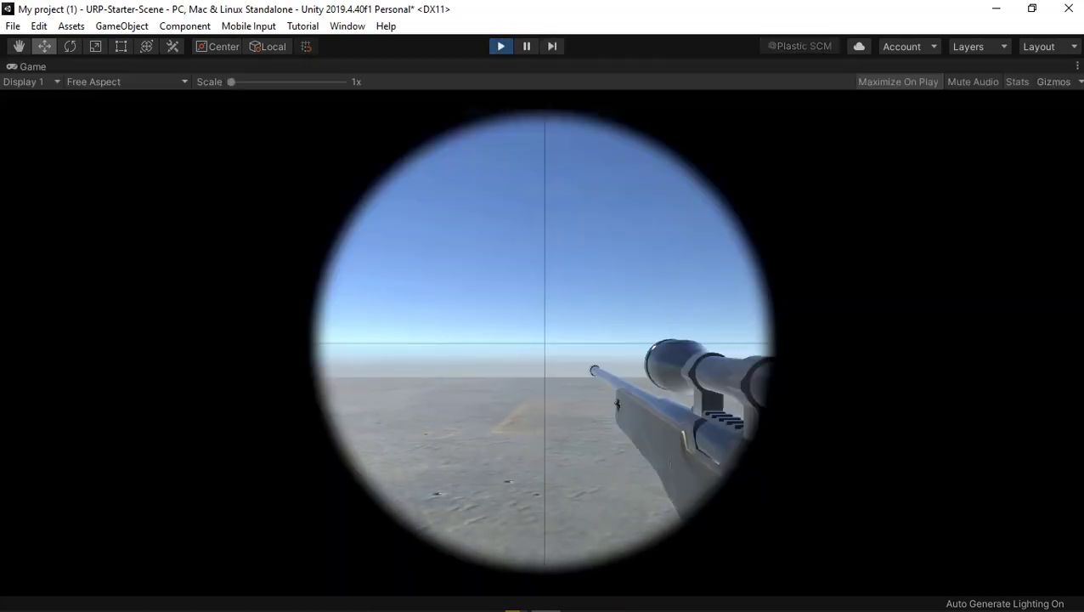
right_click(546, 363)
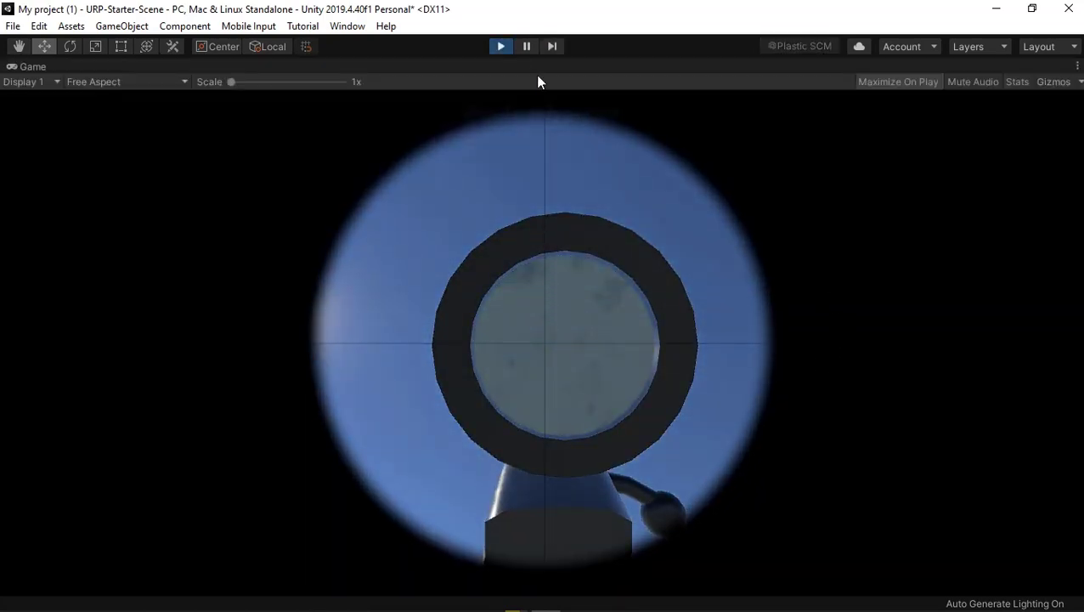
click(501, 47)
- Set the Sniper Rifle's Position X to -4.154, then -4.157, play-testing each value
click(901, 148)
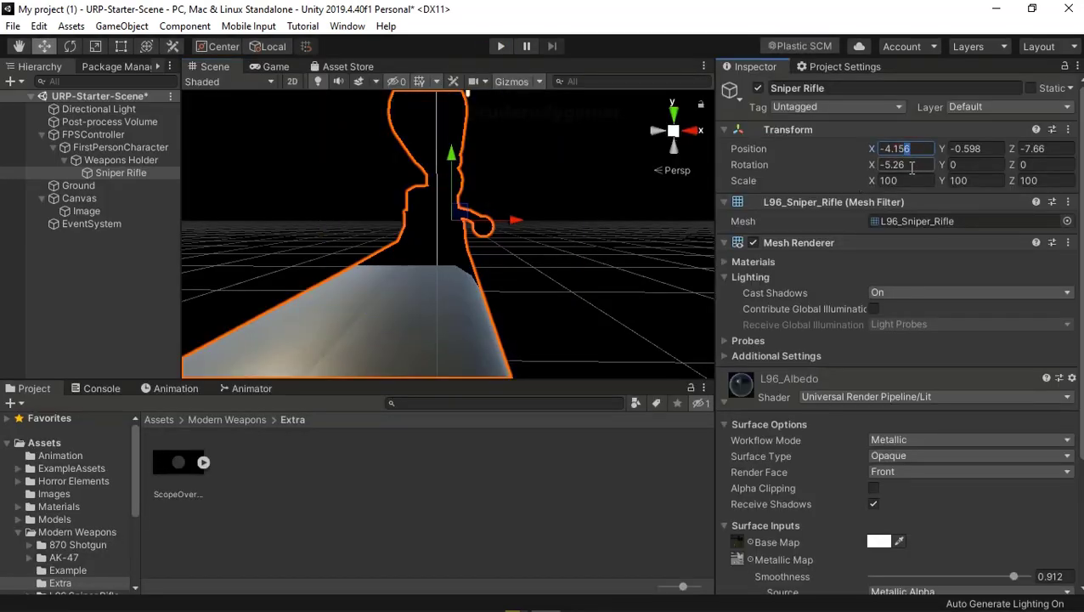
text(-4.154)
click(501, 47)
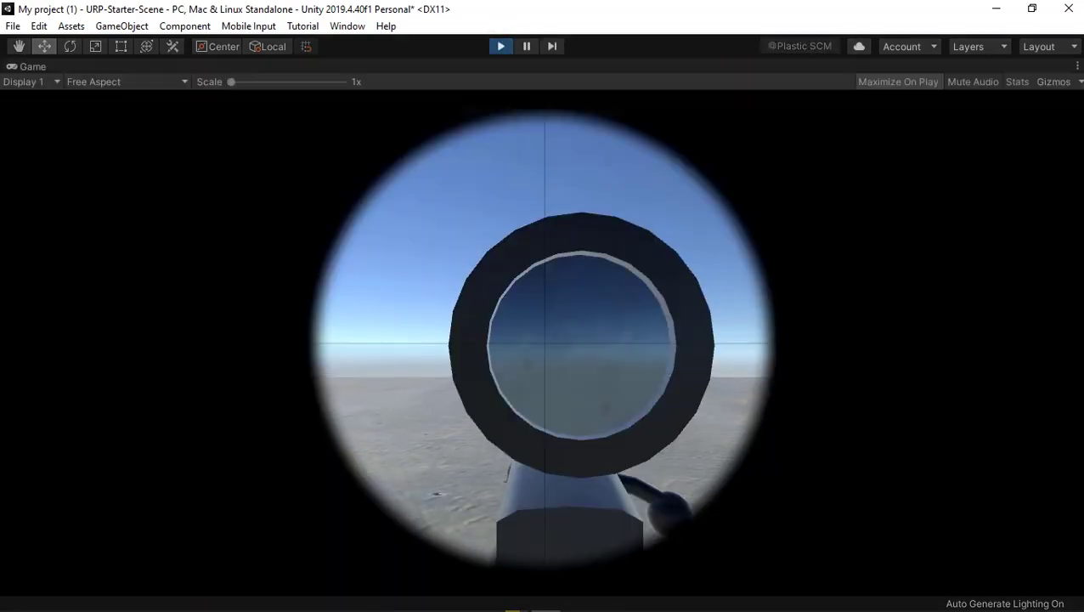
click(500, 46)
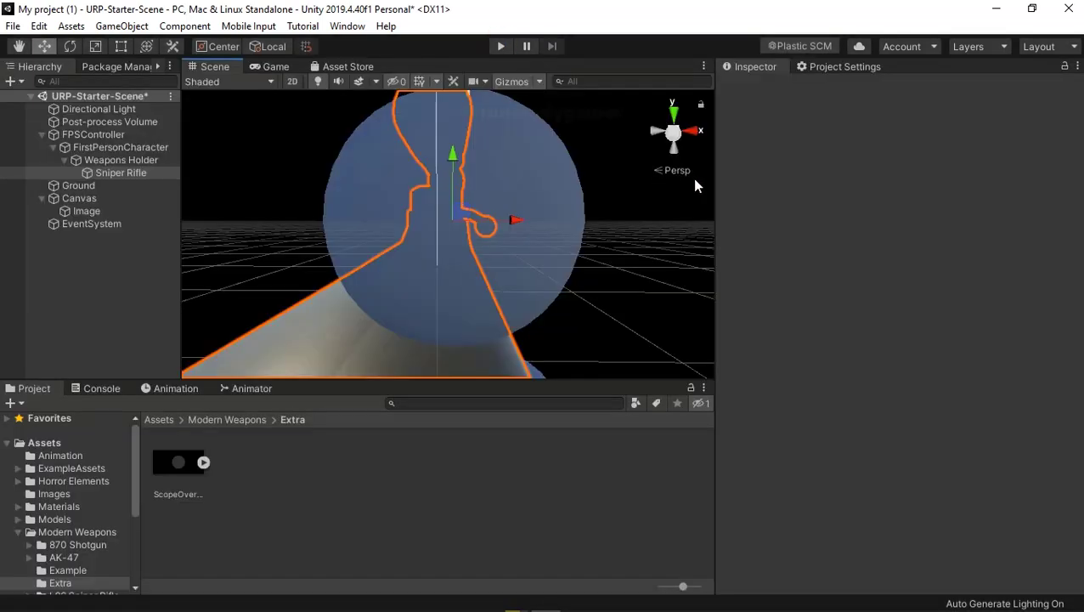
click(908, 148)
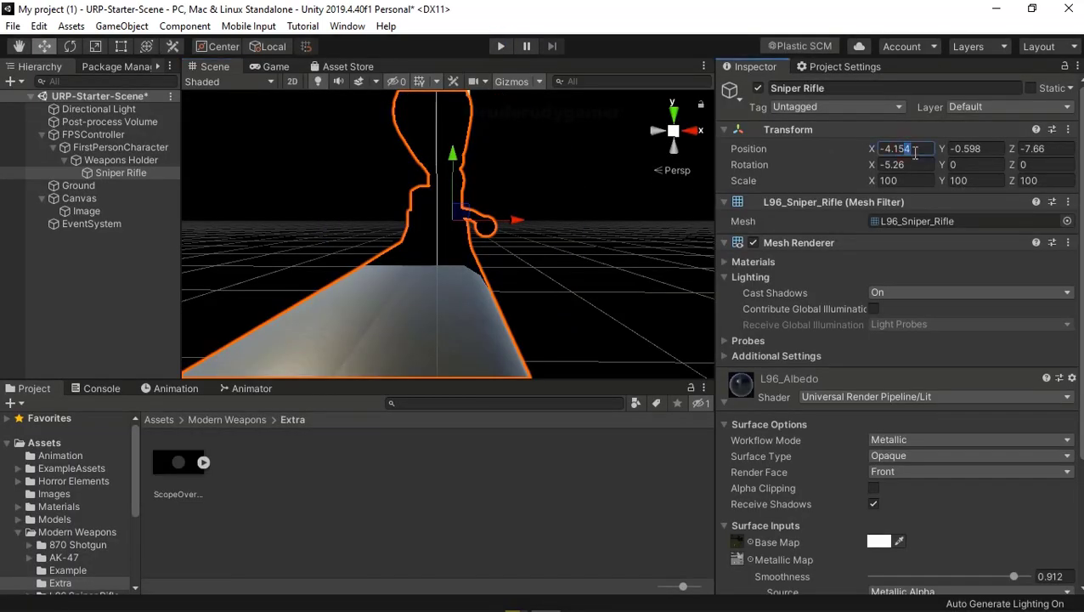
key(BackSpace)
text(7)
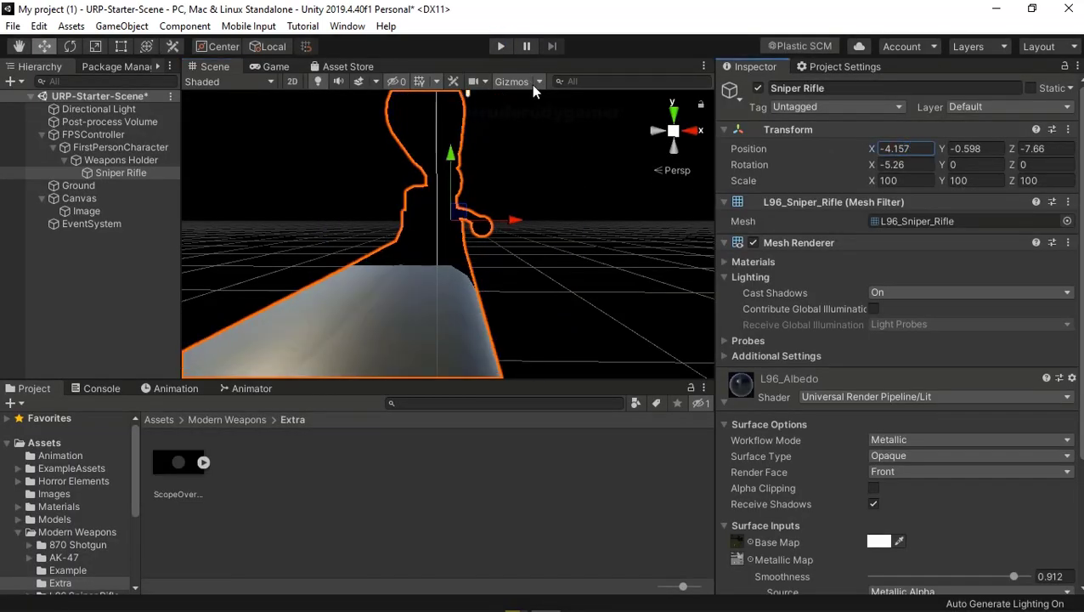
click(500, 46)
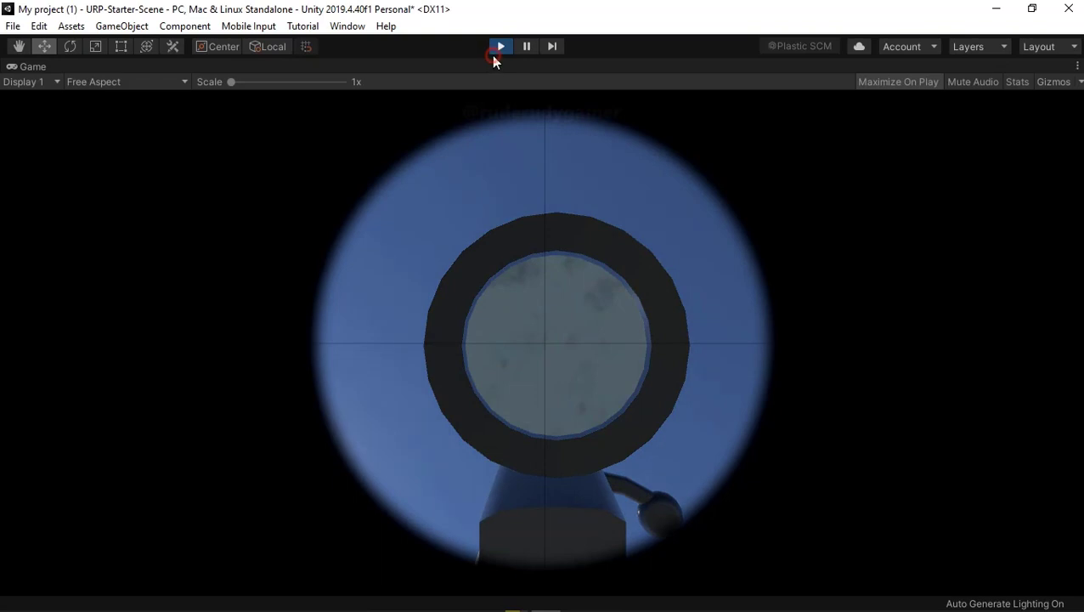
click(500, 49)
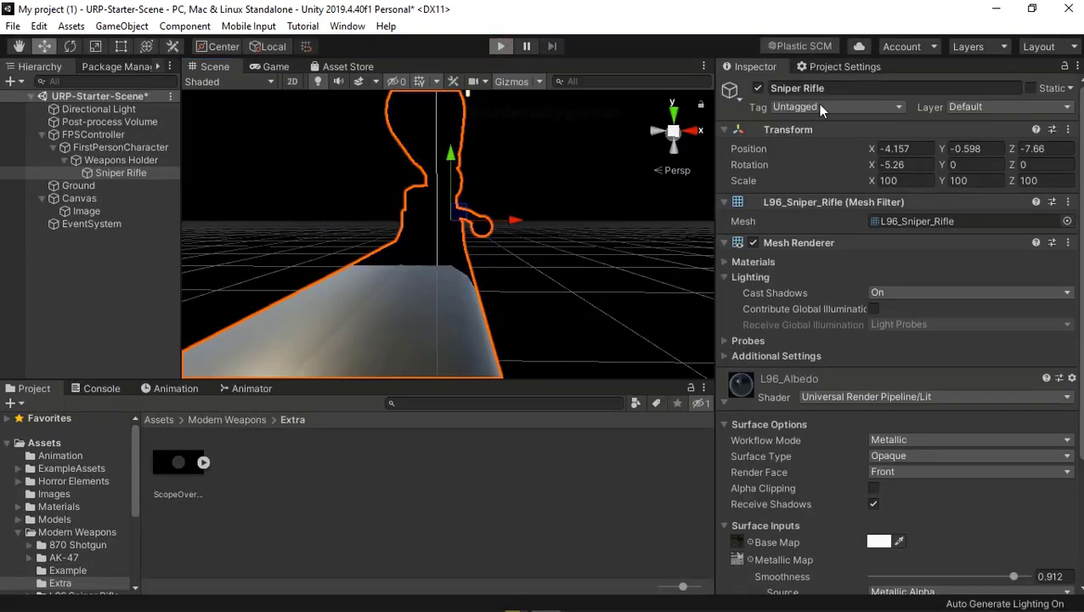
key(ctrl+p)
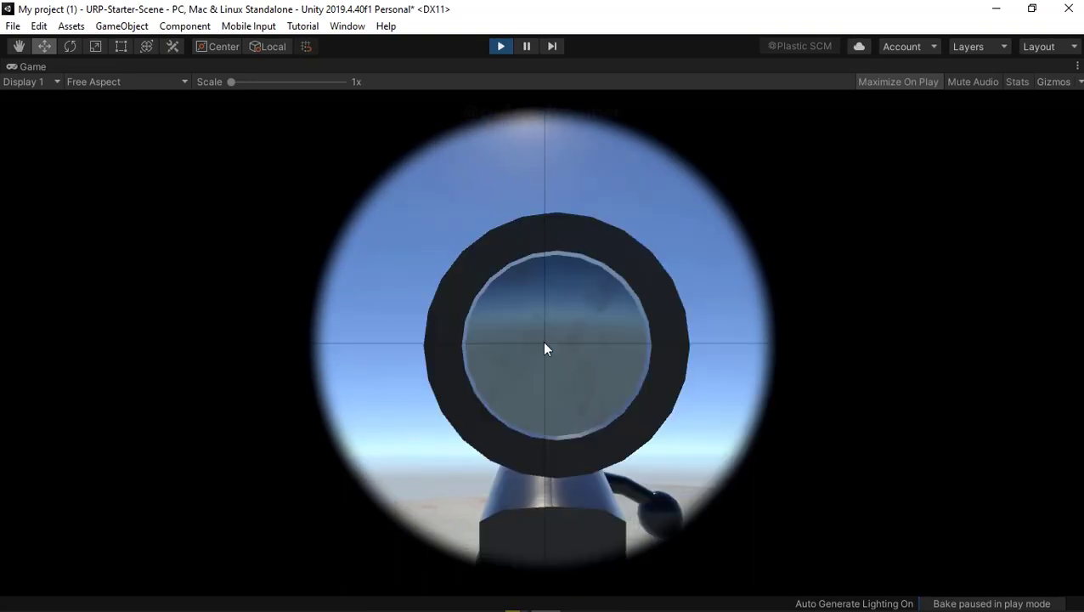
click(500, 48)
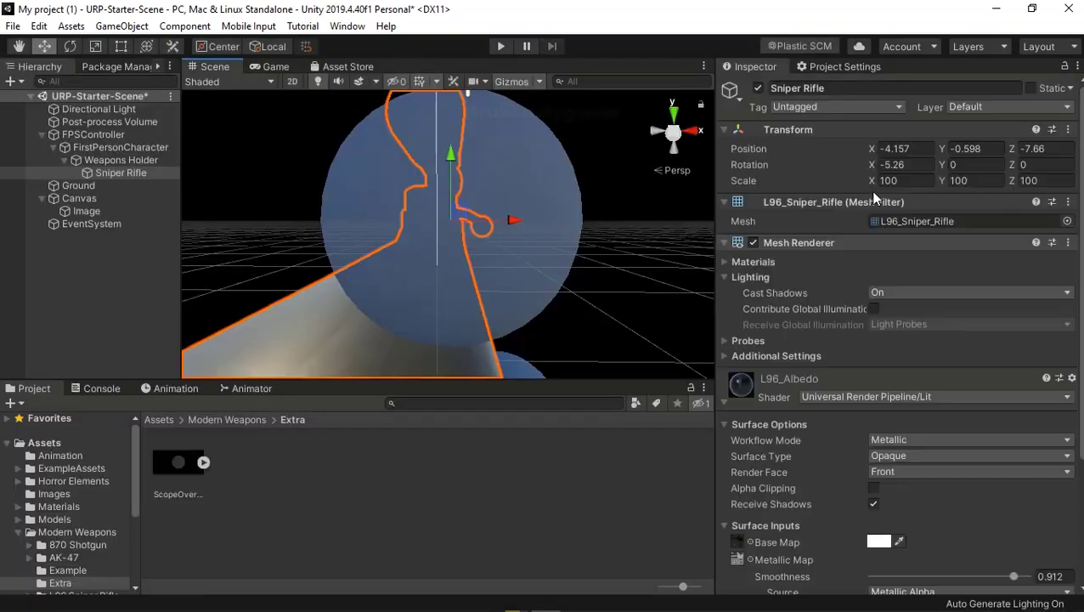
- Fine-tune the rifle's Position X to about -4.158, play-testing the scope view after each edit
click(902, 149)
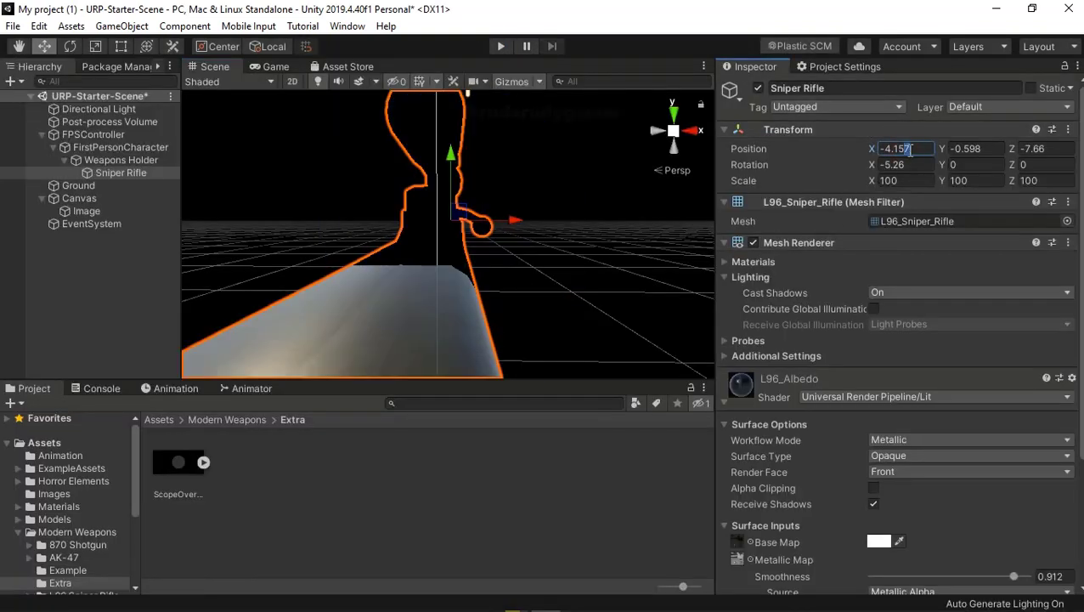
text(9)
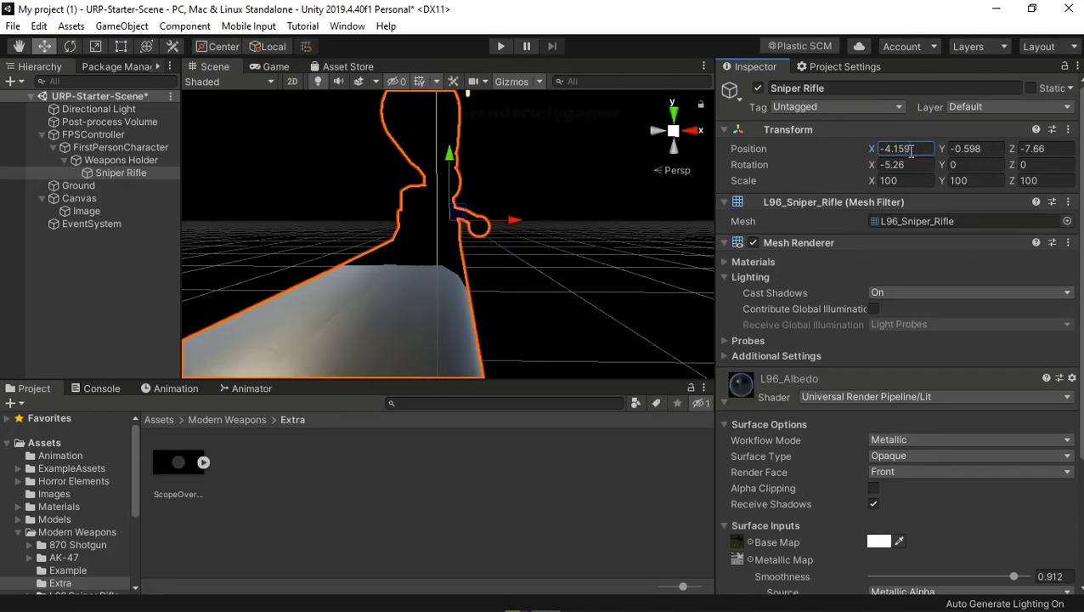
click(500, 49)
key(ctrl+p)
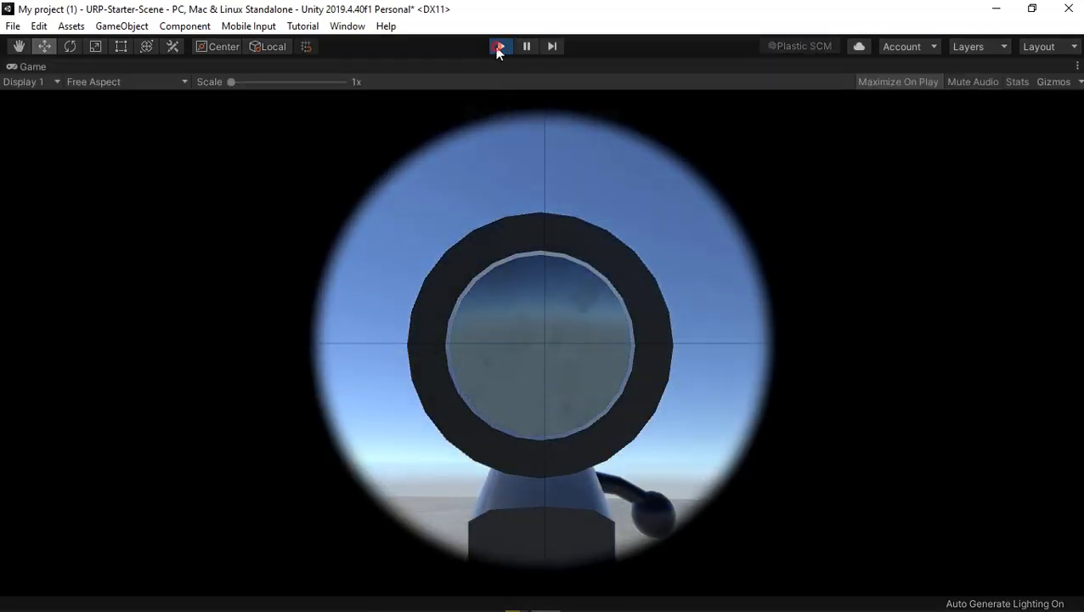
click(498, 46)
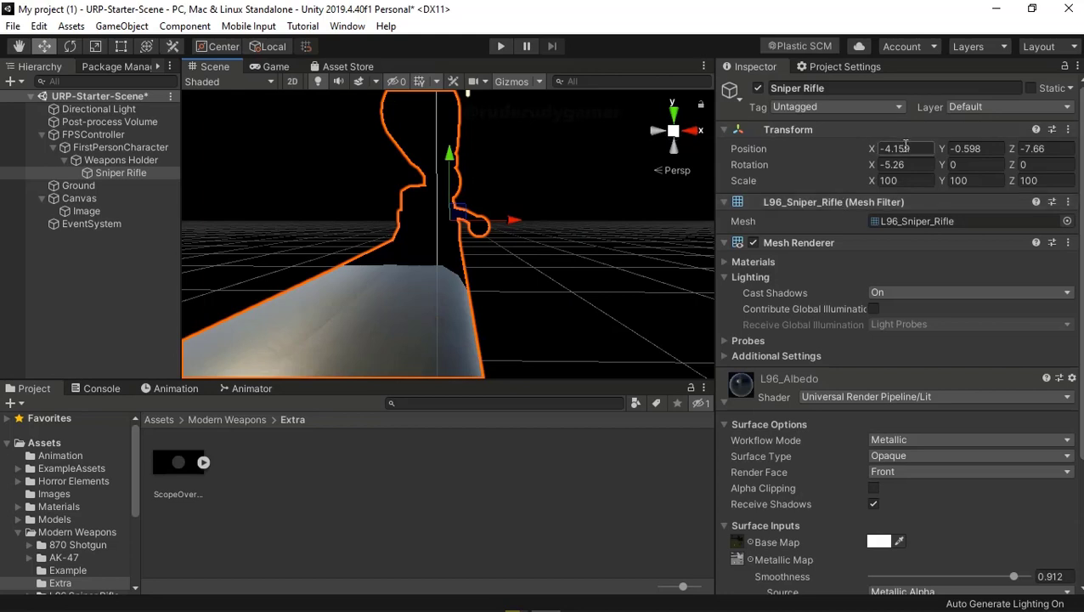
click(906, 150)
key(BackSpace)
text(8)
click(494, 46)
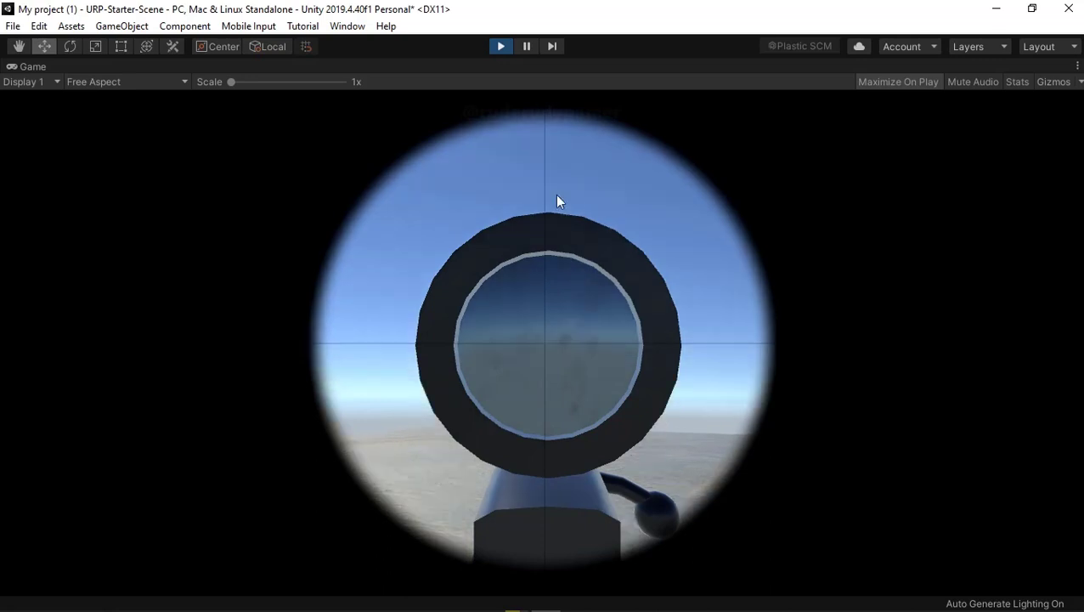
click(501, 48)
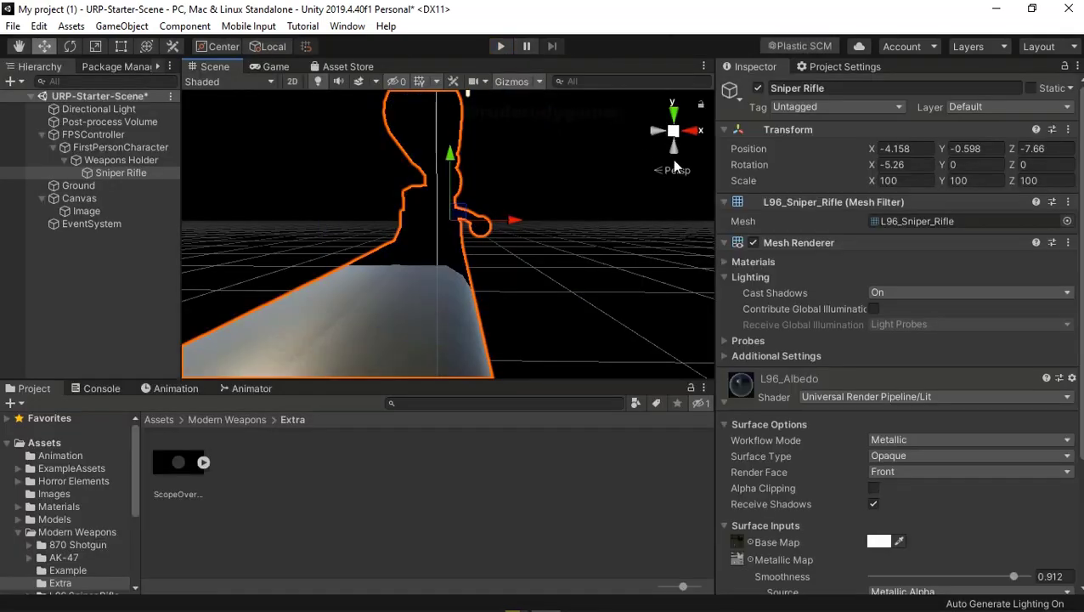
click(902, 148)
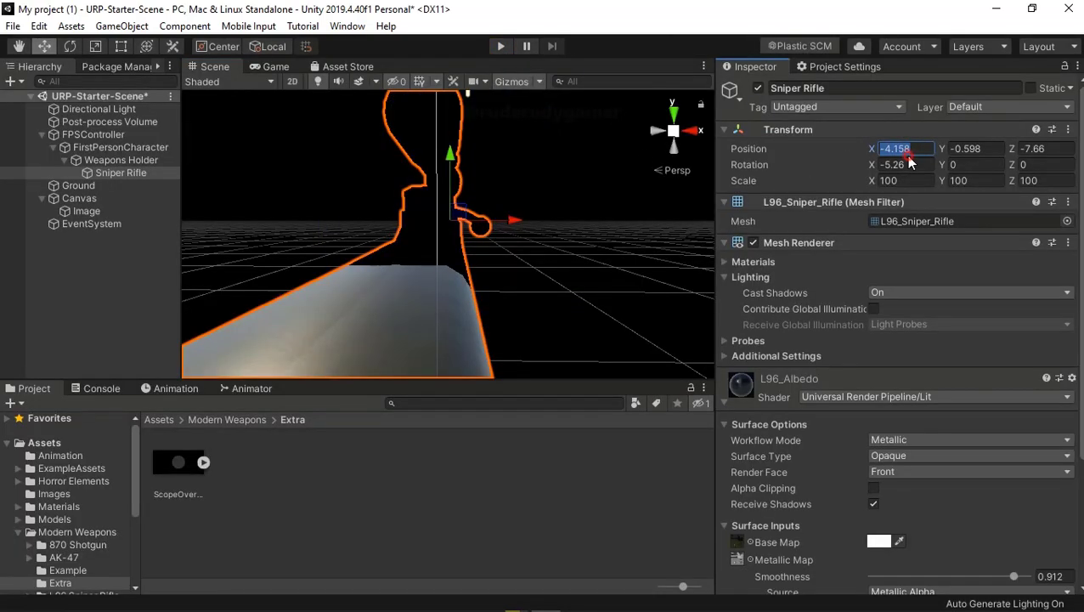
- Enter a new Position X value, then undo it to restore -4.158
text(-4.158)
text(.5)
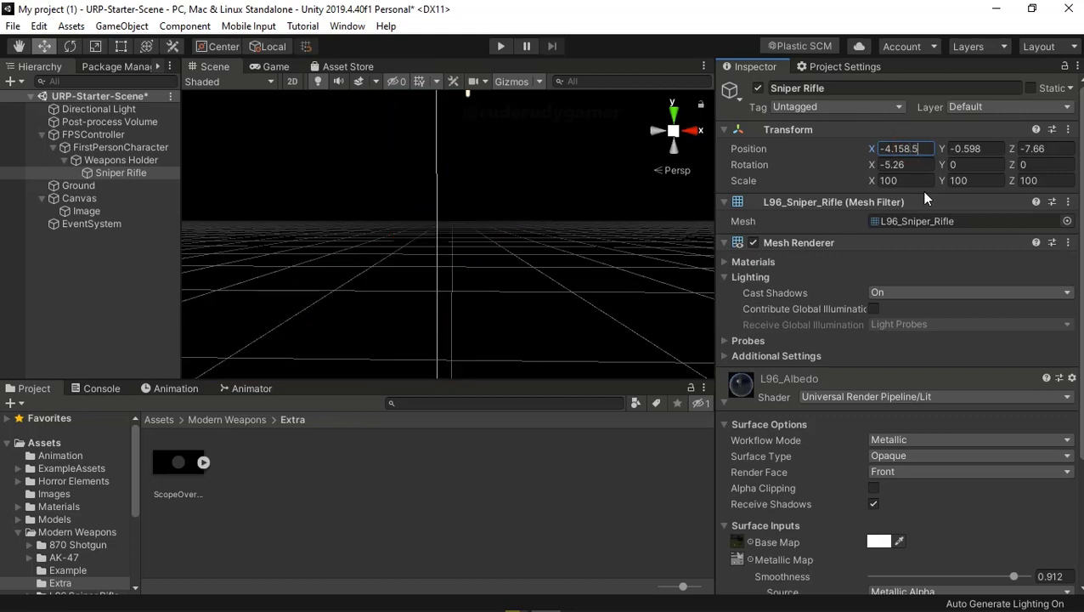
key(Return)
click(39, 27)
click(51, 47)
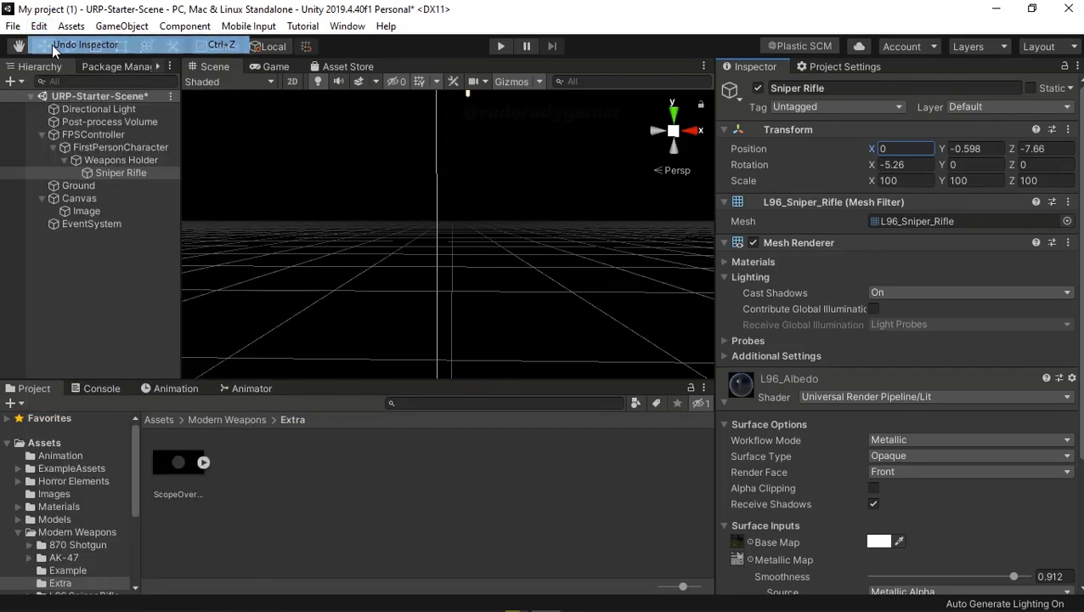
- Add a comma to the X value, play-test, then undo back to -4.158
double_click(915, 153)
click(916, 150)
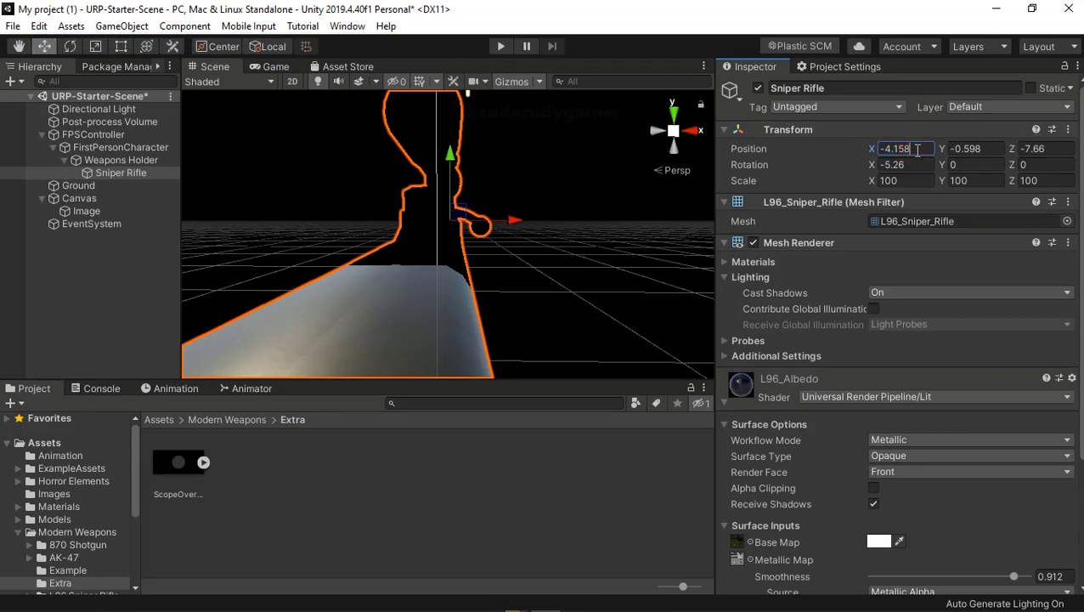
text(,)
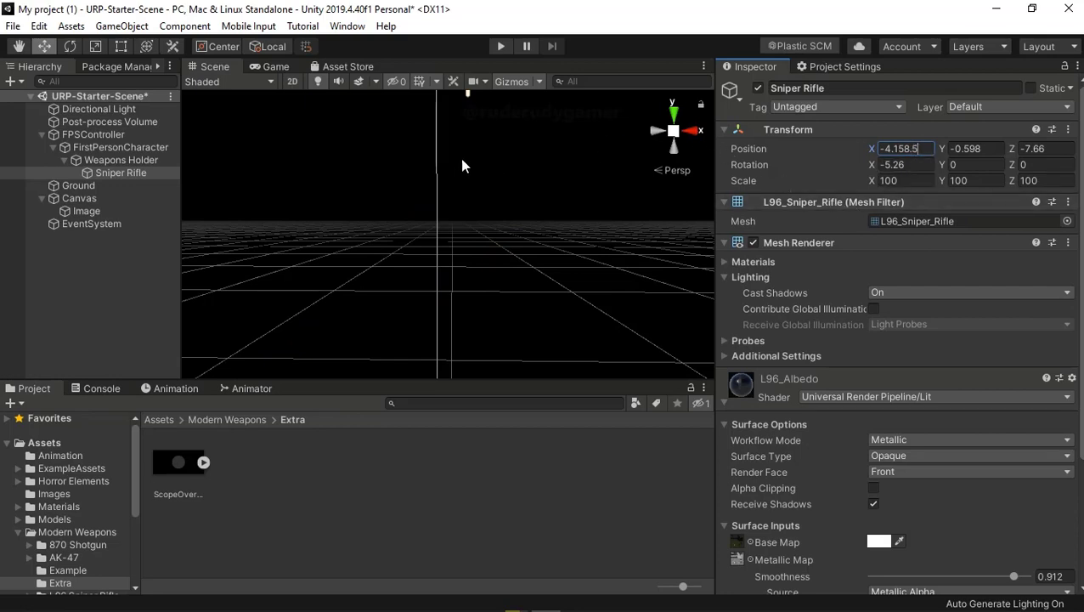
click(494, 46)
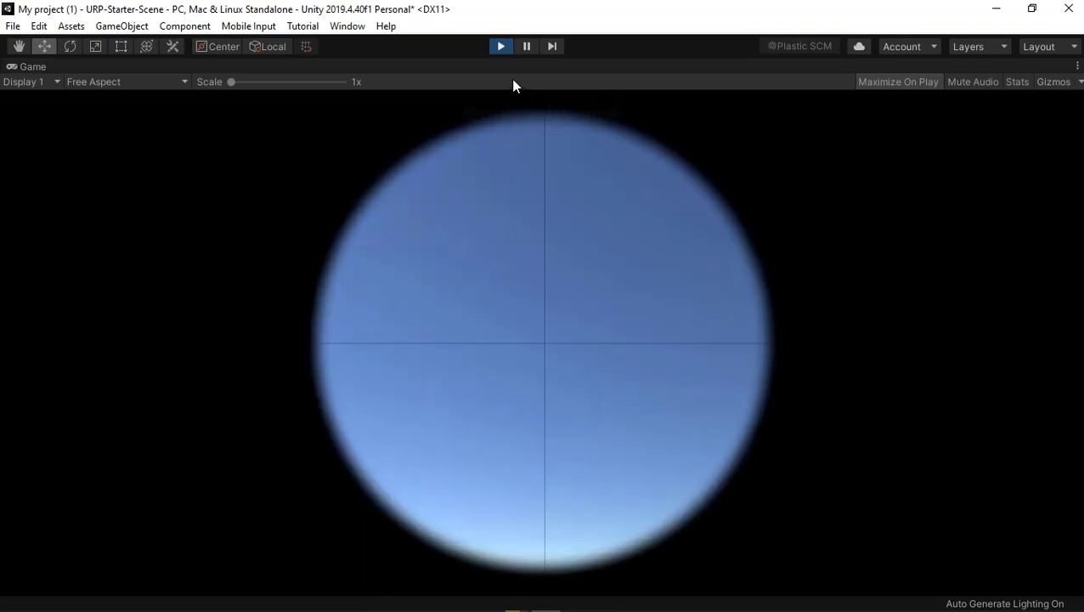
click(500, 47)
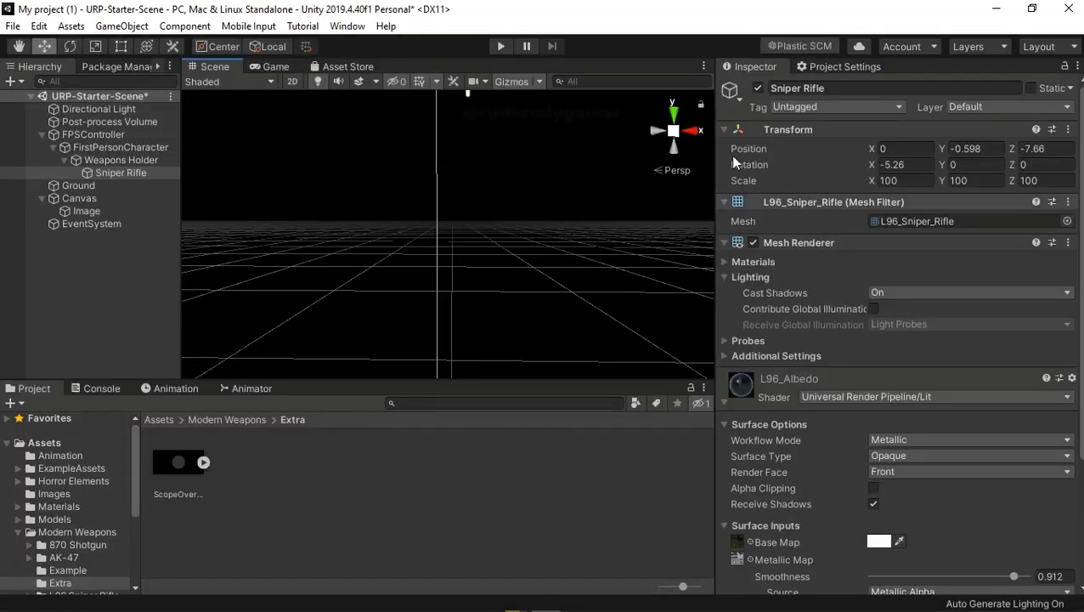
click(39, 26)
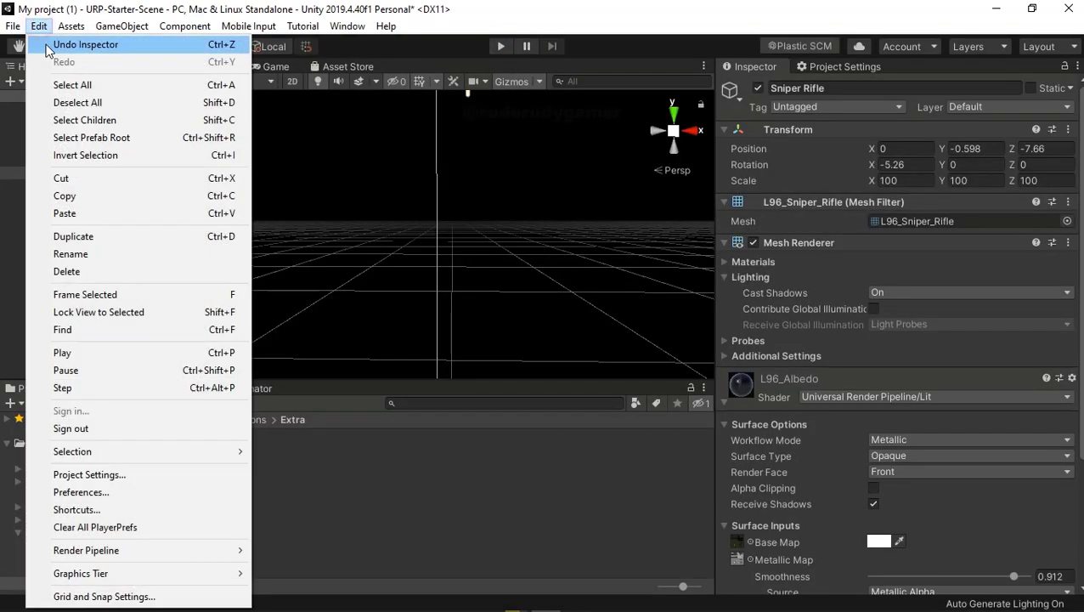
click(46, 44)
scroll(476, 262, down, 5)
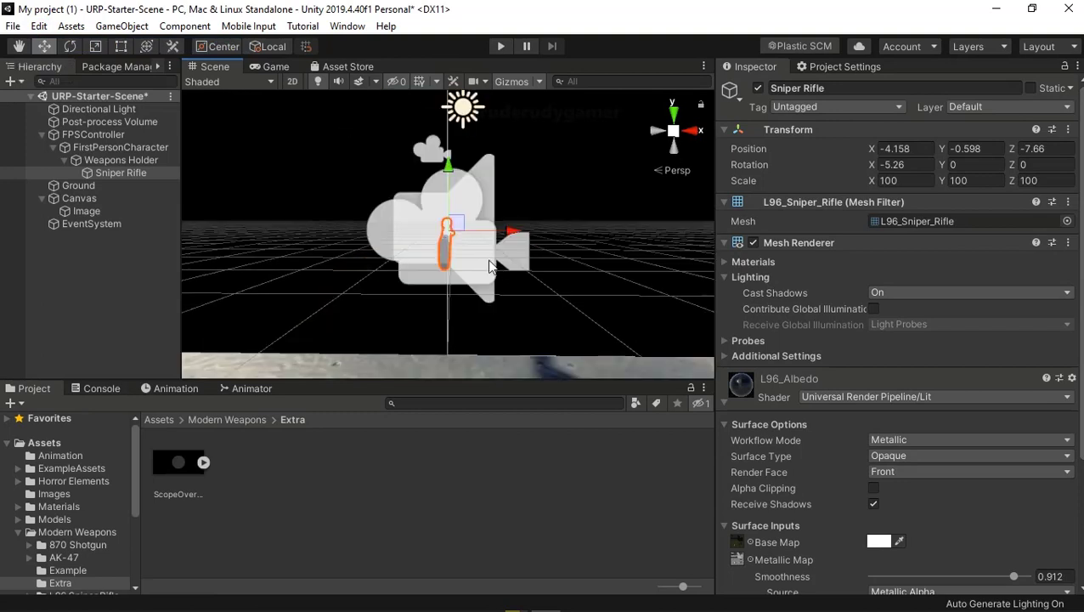
middle_drag(488, 265, 491, 283)
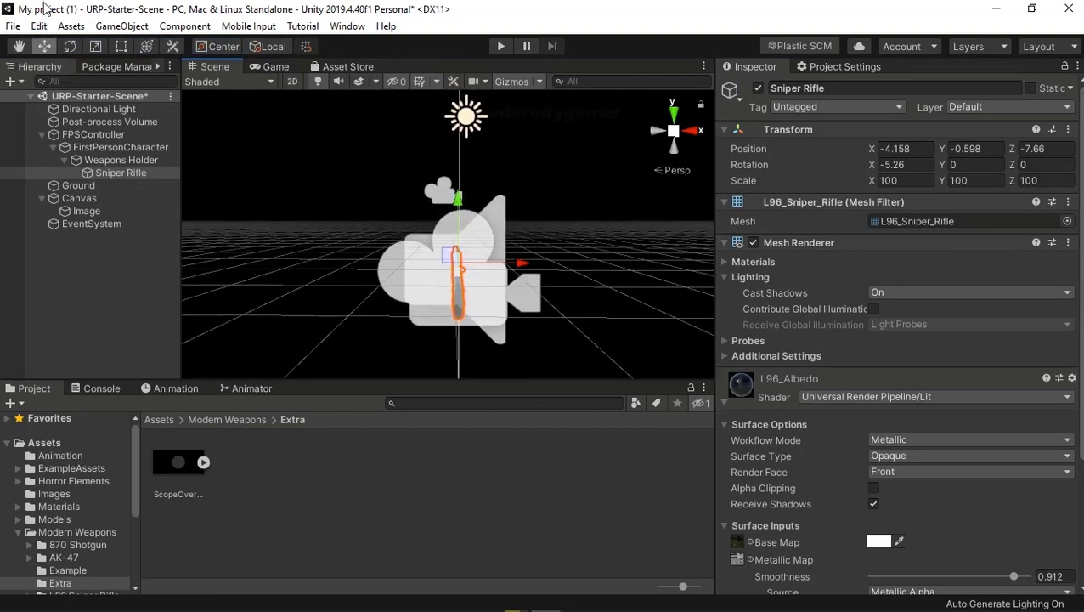
click(14, 26)
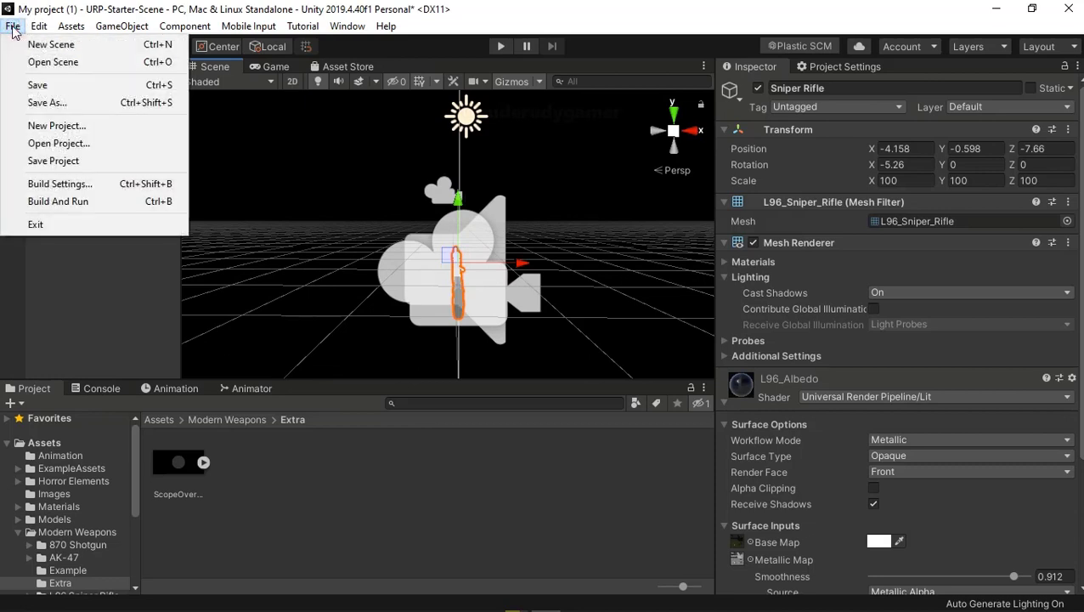
- Use Save As to store the scene in Assets under the file name 'Sniper Rifle Scene'
click(39, 108)
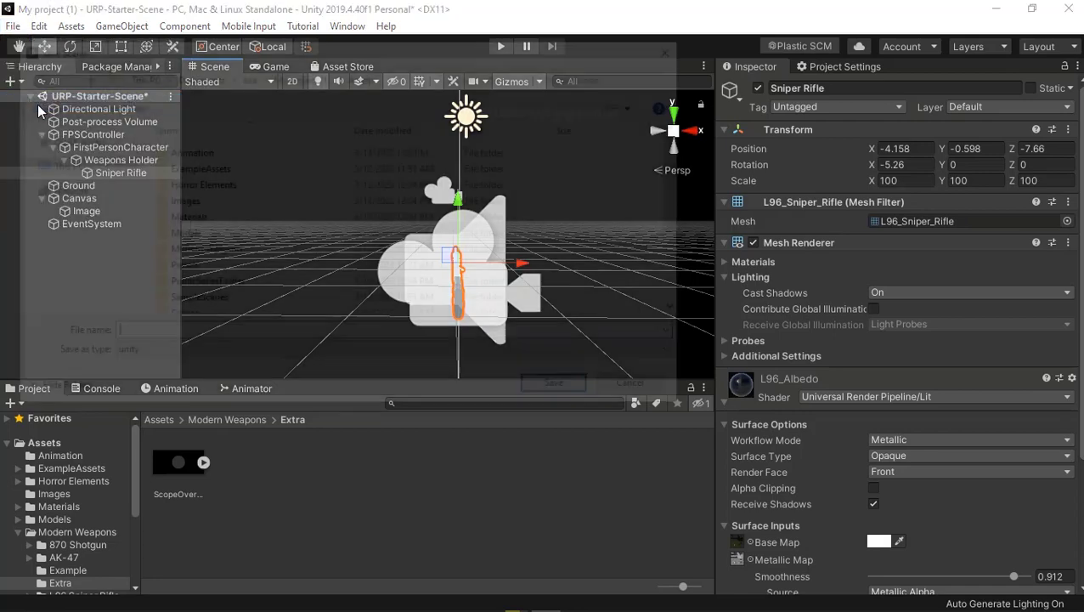
scroll(323, 280, down, 2)
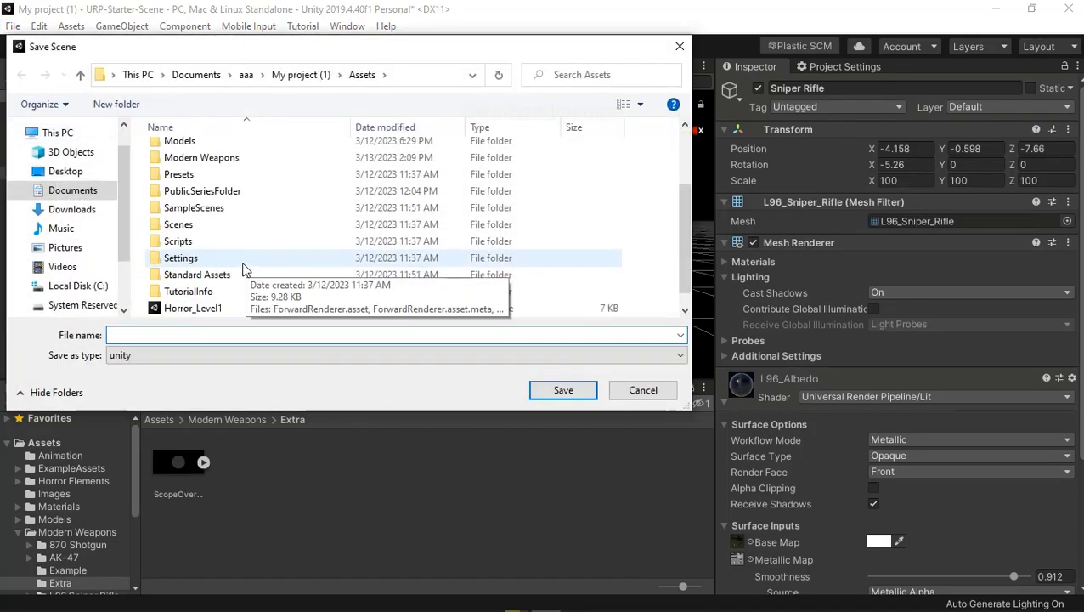
scroll(200, 304, down, 1)
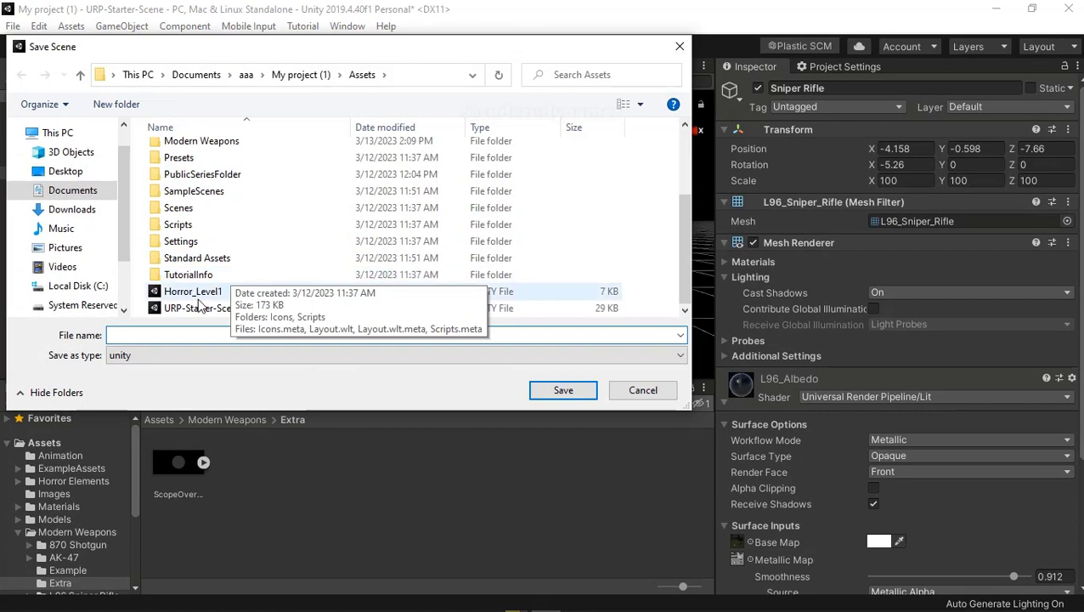
click(175, 339)
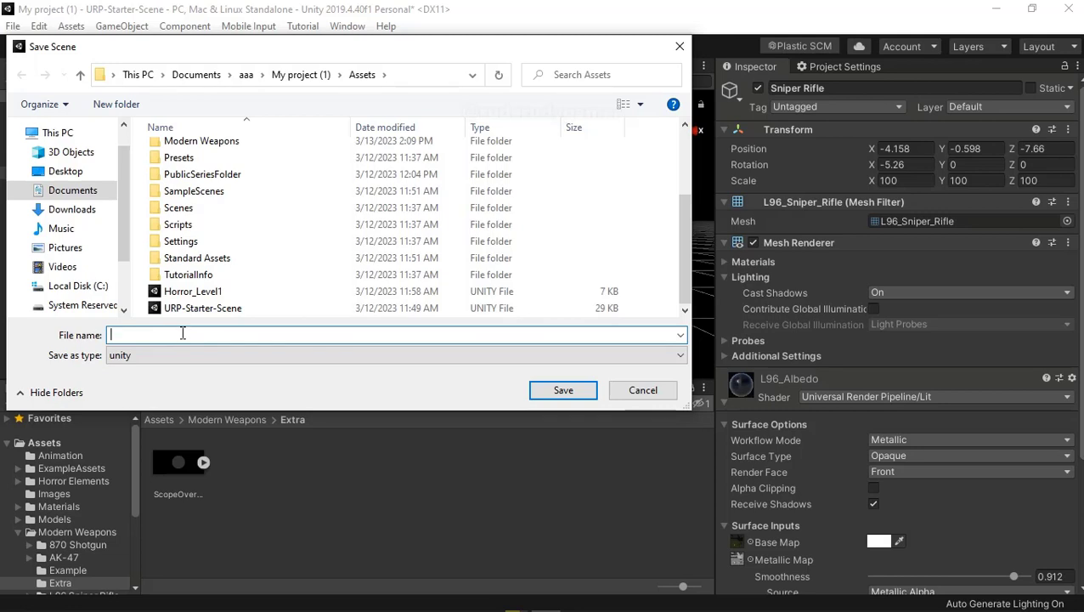
text(S)
text(niper R)
text(i)
text(P)
key(BackSpace)
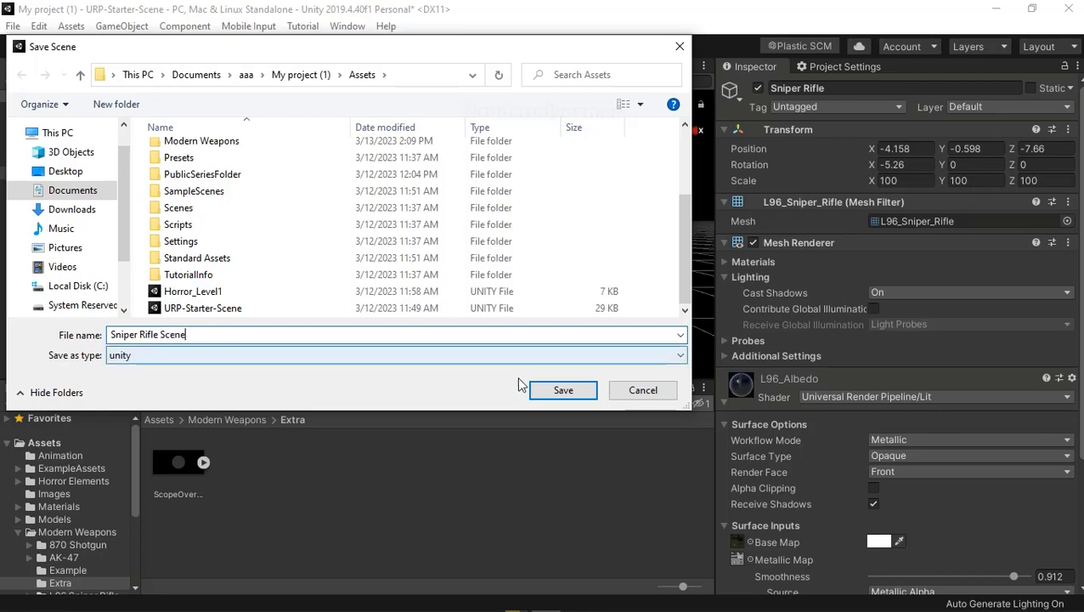
click(576, 395)
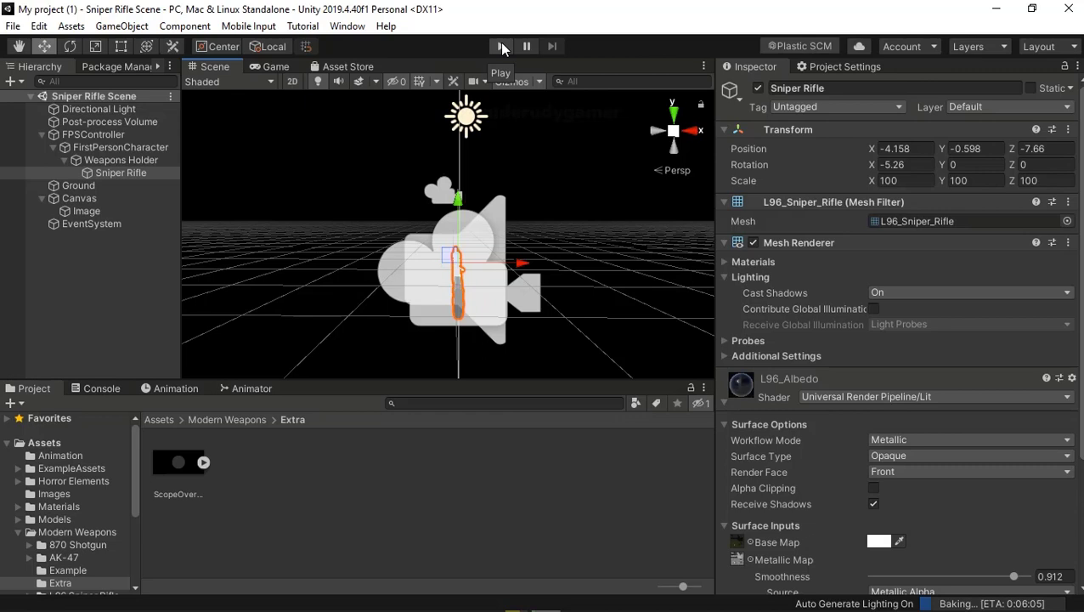
click(499, 42)
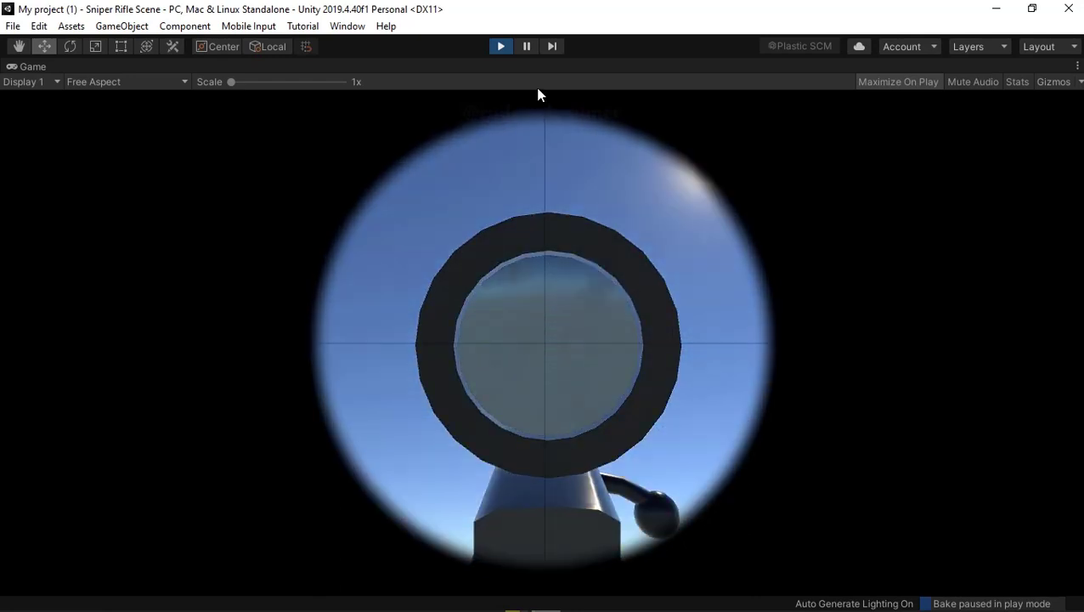
click(500, 46)
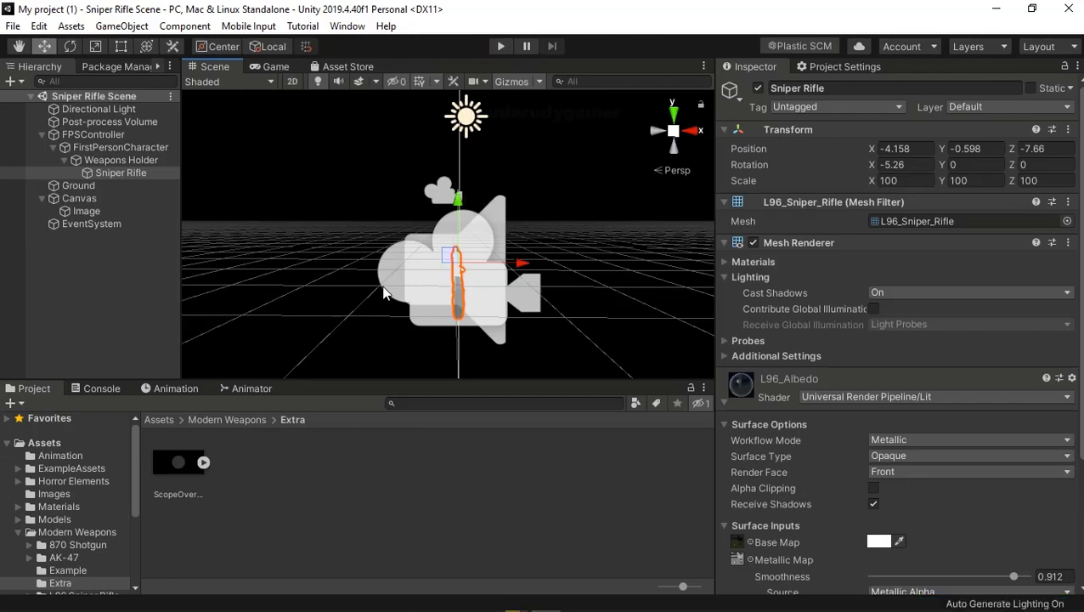
scroll(505, 278, up, 3)
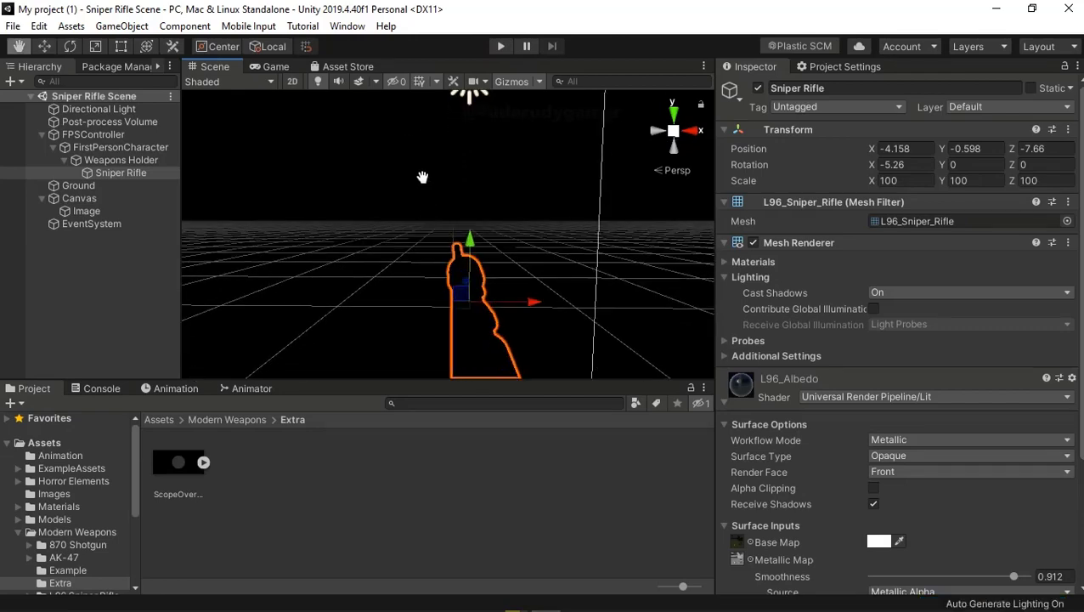
mouse_move(435, 221)
alt+mouse_down()
mouse_move(467, 225)
mouse_move(471, 253)
mouse_move(494, 237)
alt+mouse_up()
scroll(467, 225, up, 5)
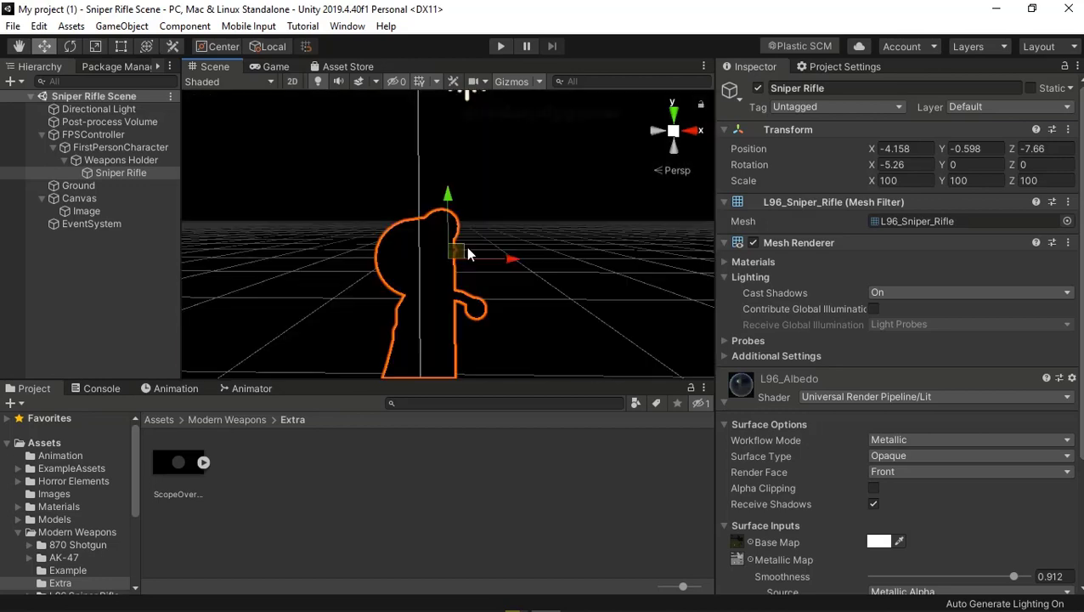
scroll(493, 236, down, 5)
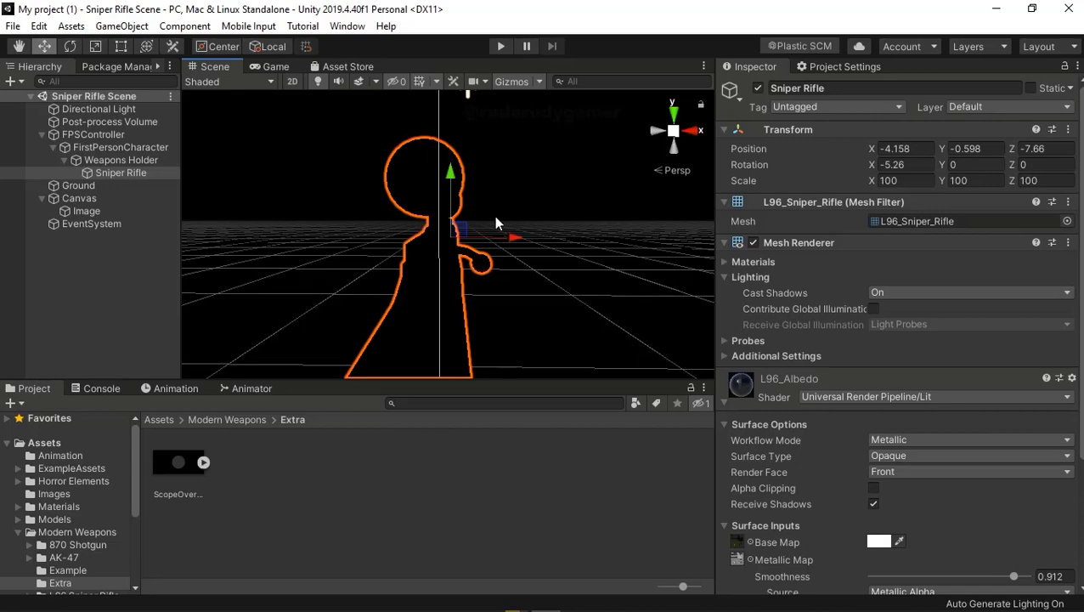
scroll(495, 223, up, 5)
scroll(496, 223, up, 2)
scroll(495, 223, up, 2)
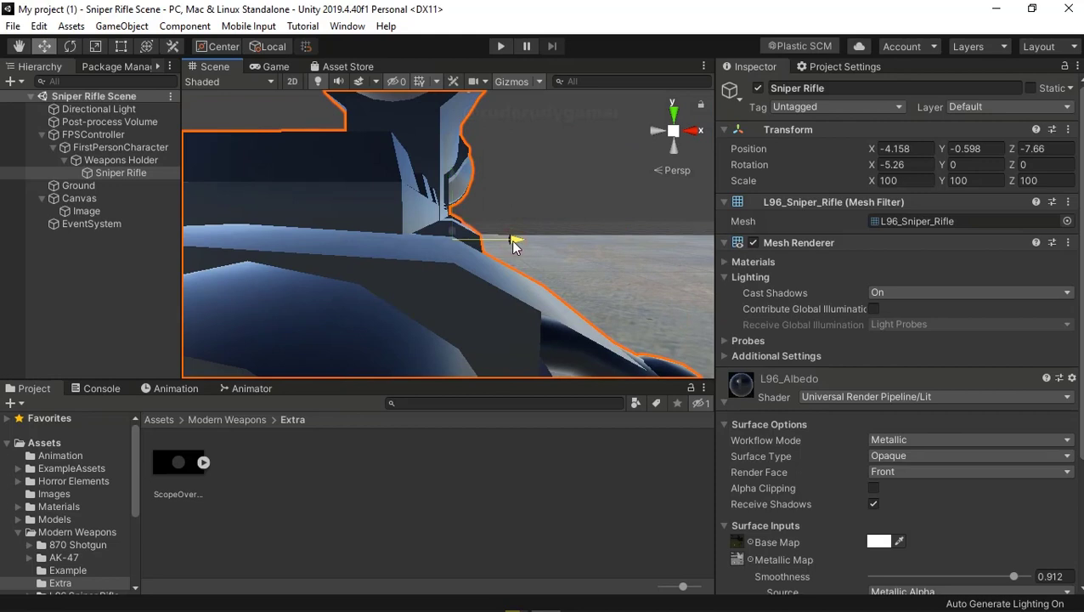
- Nudge the Sniper Rifle slightly along X and play-test the scope view
drag(511, 239, 509, 240)
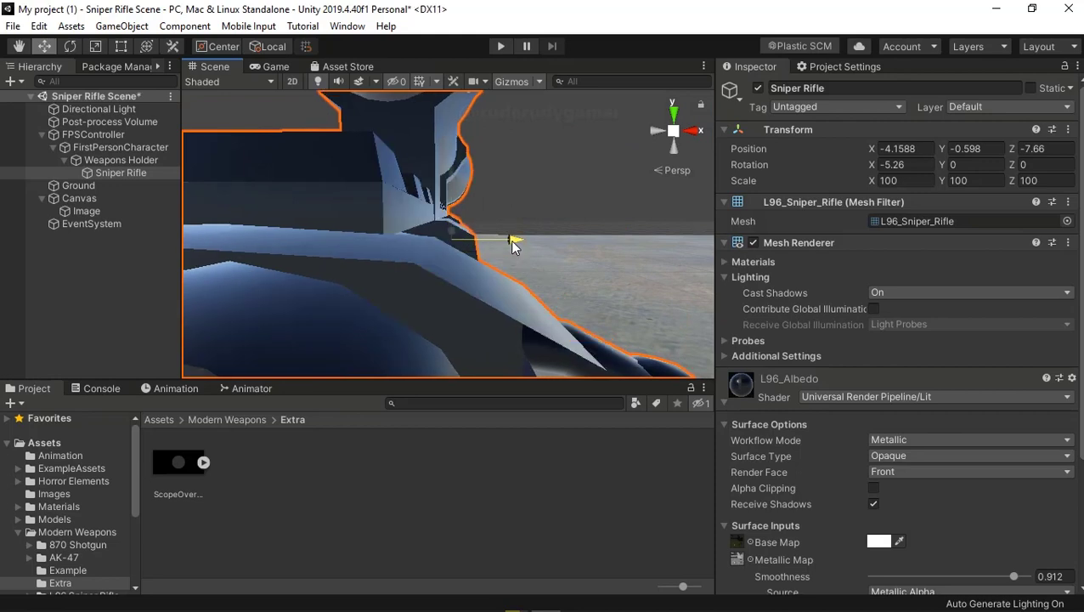
click(501, 46)
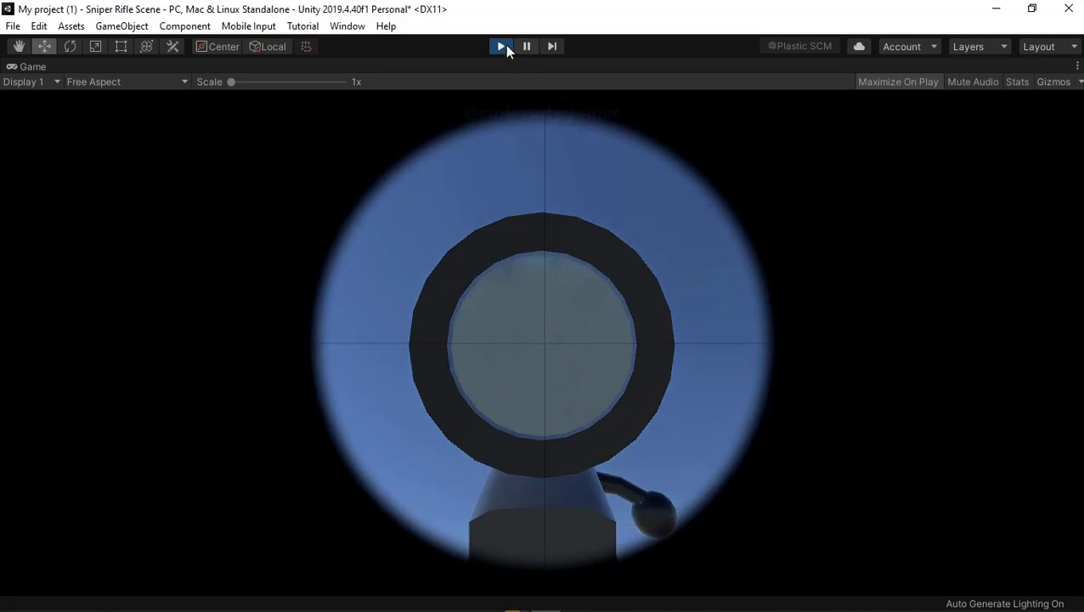
click(501, 46)
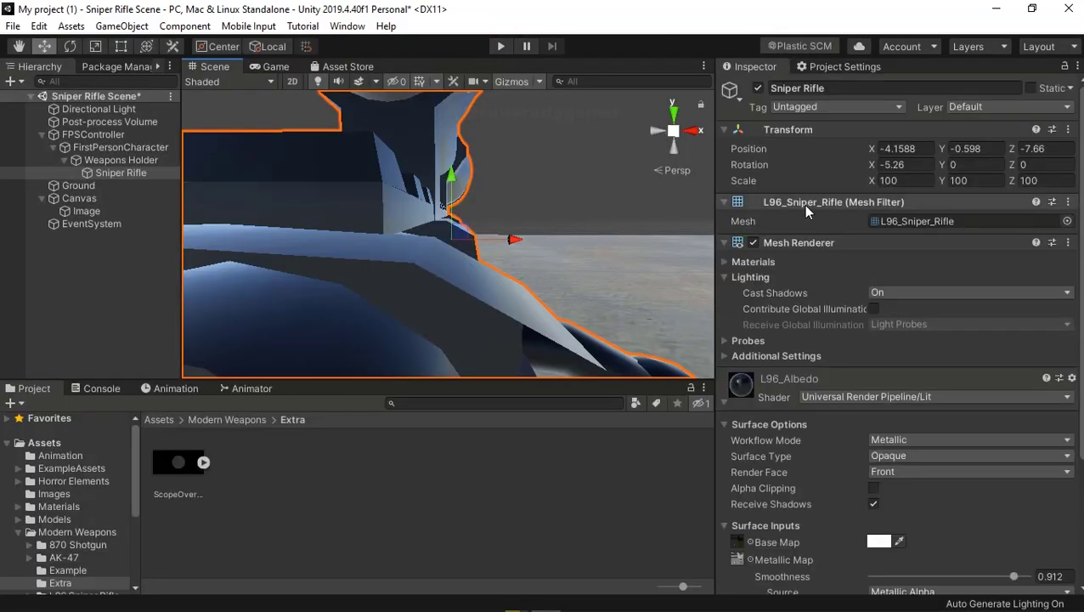
- Undo the rifle's small move and play-test again to compare
click(910, 150)
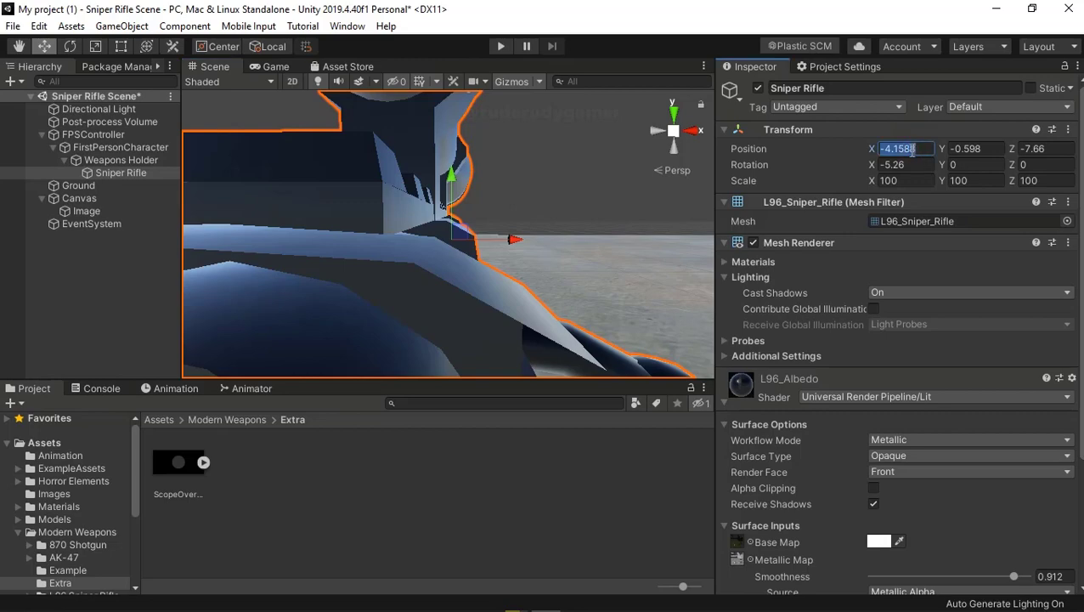
click(39, 26)
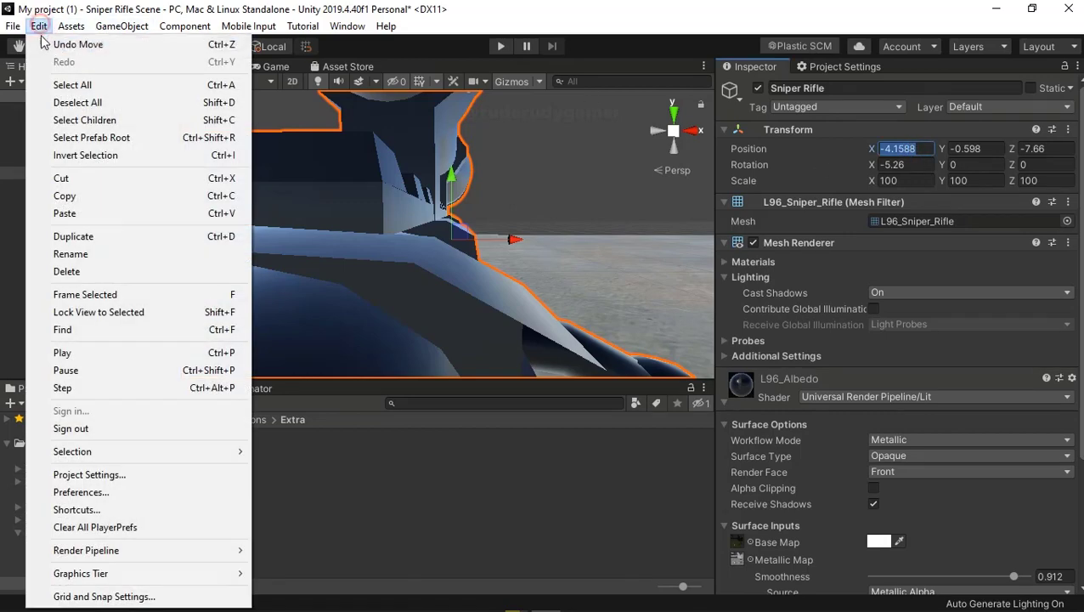
click(48, 44)
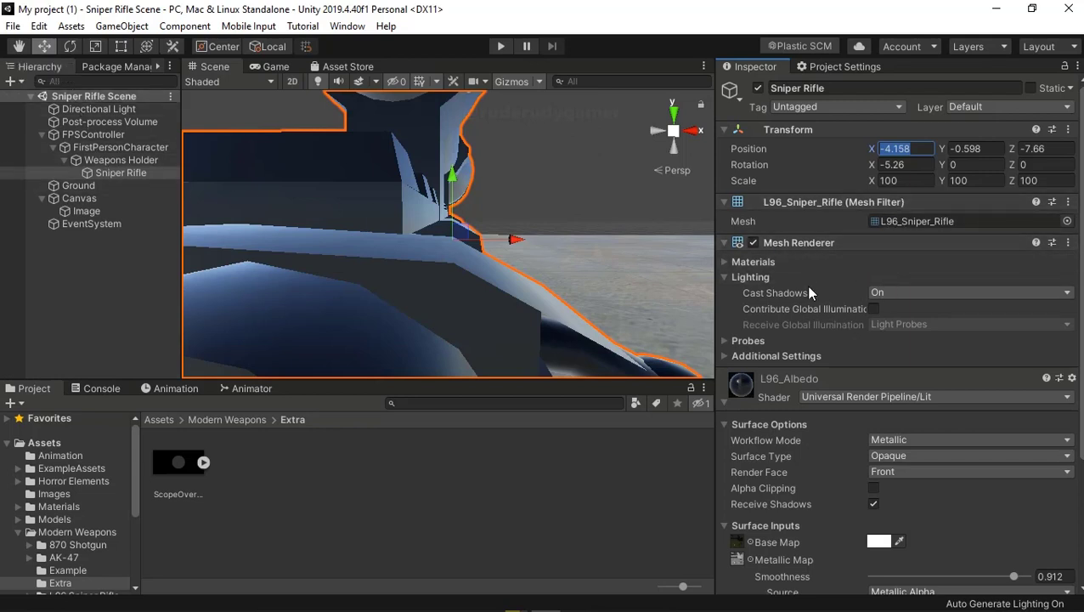
click(501, 47)
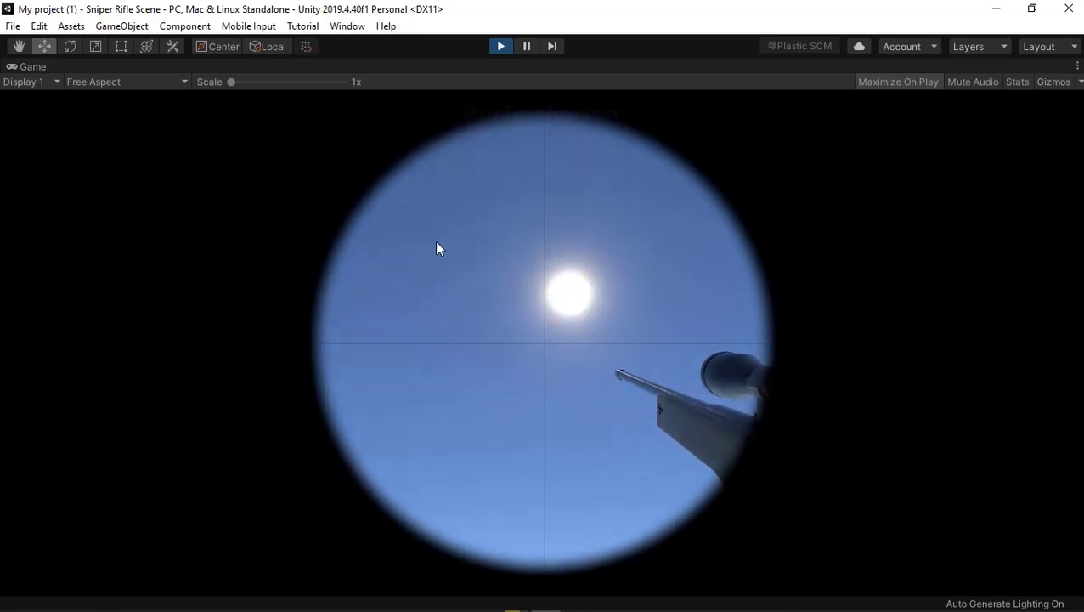
click(493, 51)
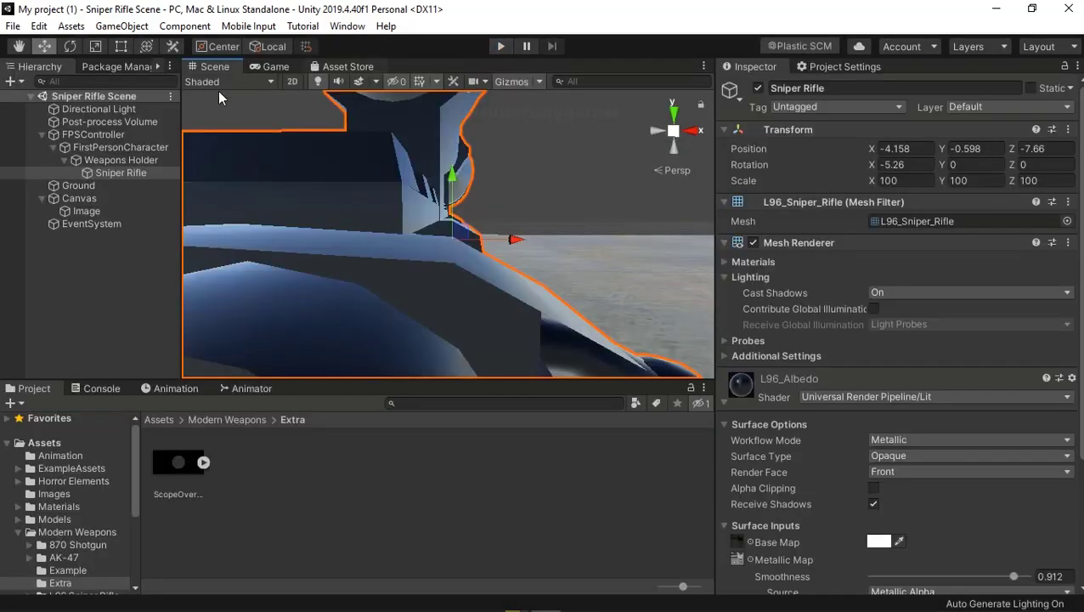
- Redo the move to X -4.1588, test once more, and reframe the rifle in the Scene view
click(39, 25)
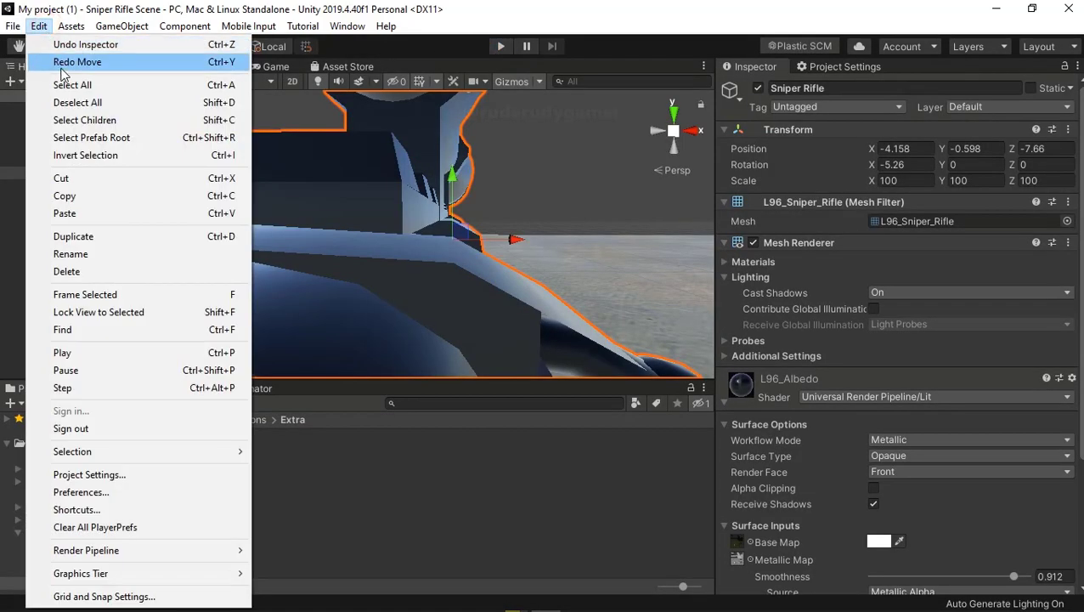
click(60, 63)
click(499, 47)
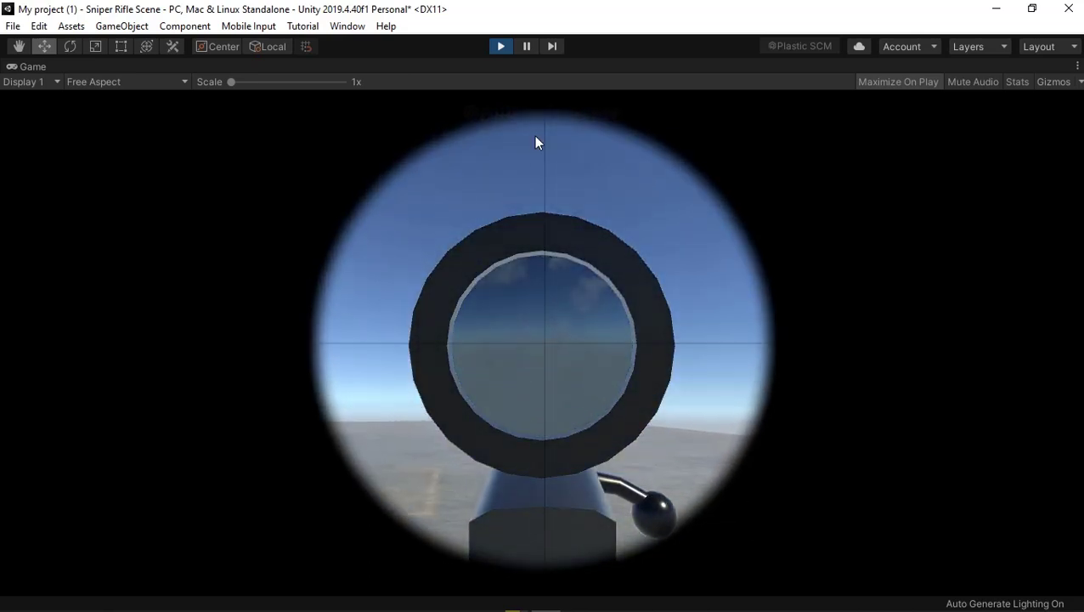
click(504, 46)
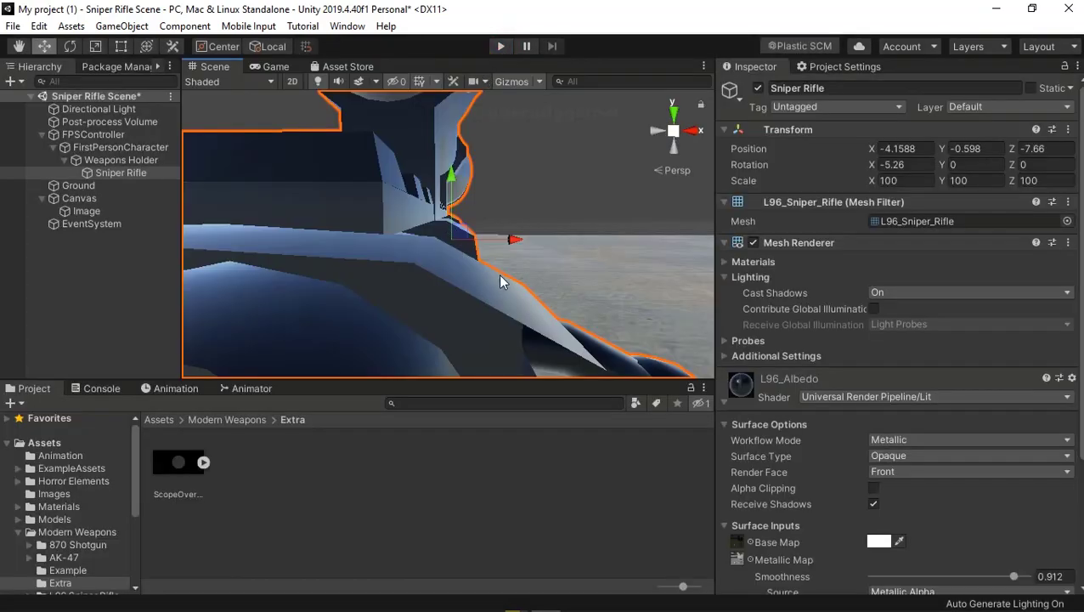
scroll(497, 274, down, 5)
scroll(527, 289, down, 3)
mouse_move(528, 292)
alt+mouse_down()
mouse_move(406, 280)
mouse_move(432, 290)
alt+mouse_up()
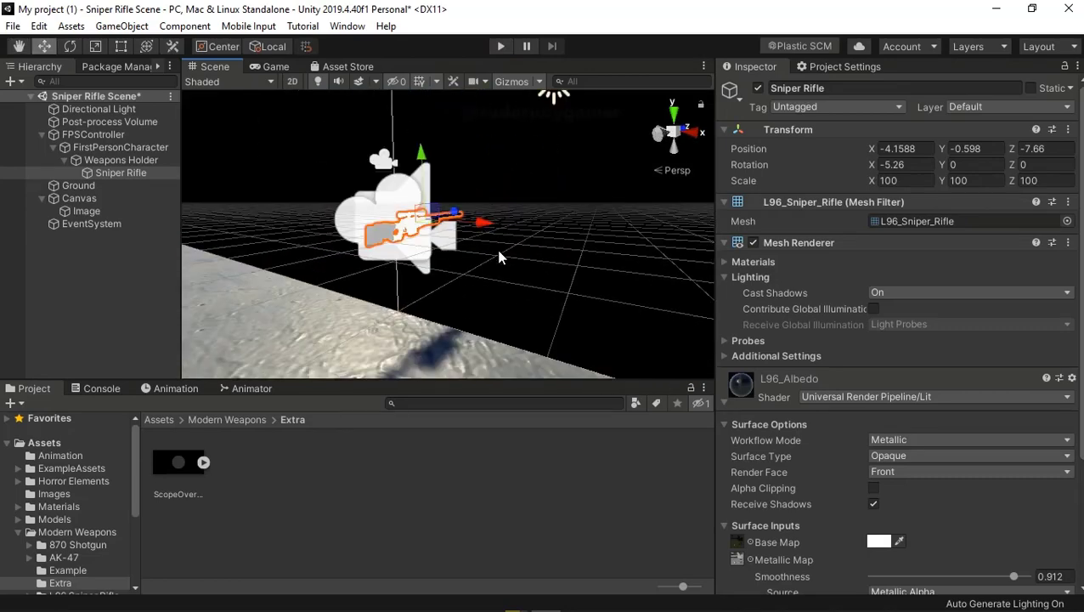
middle_drag(432, 289, 323, 231)
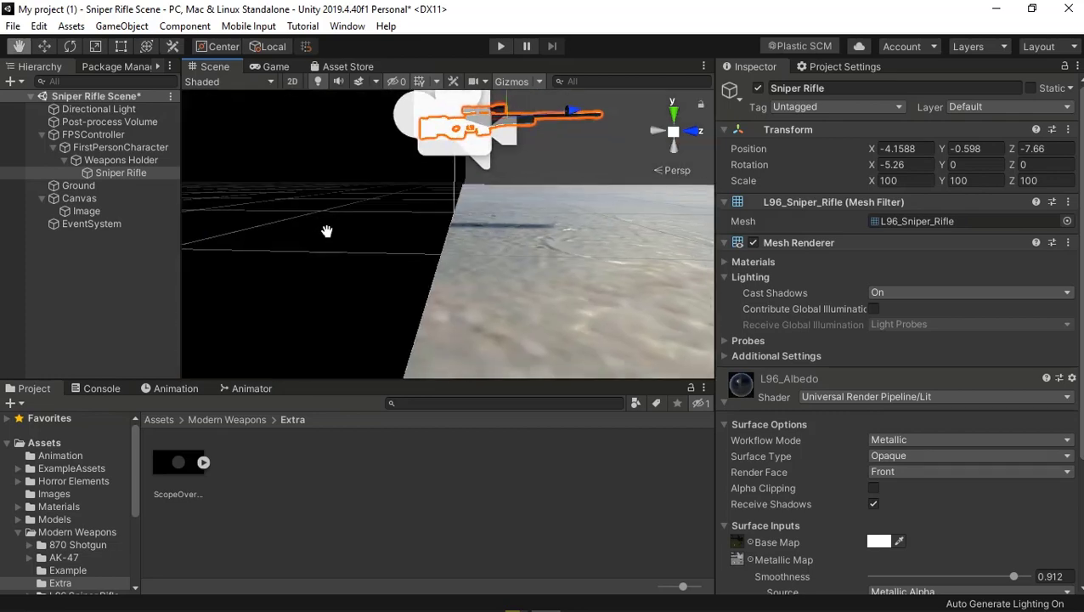
drag(323, 232, 333, 243)
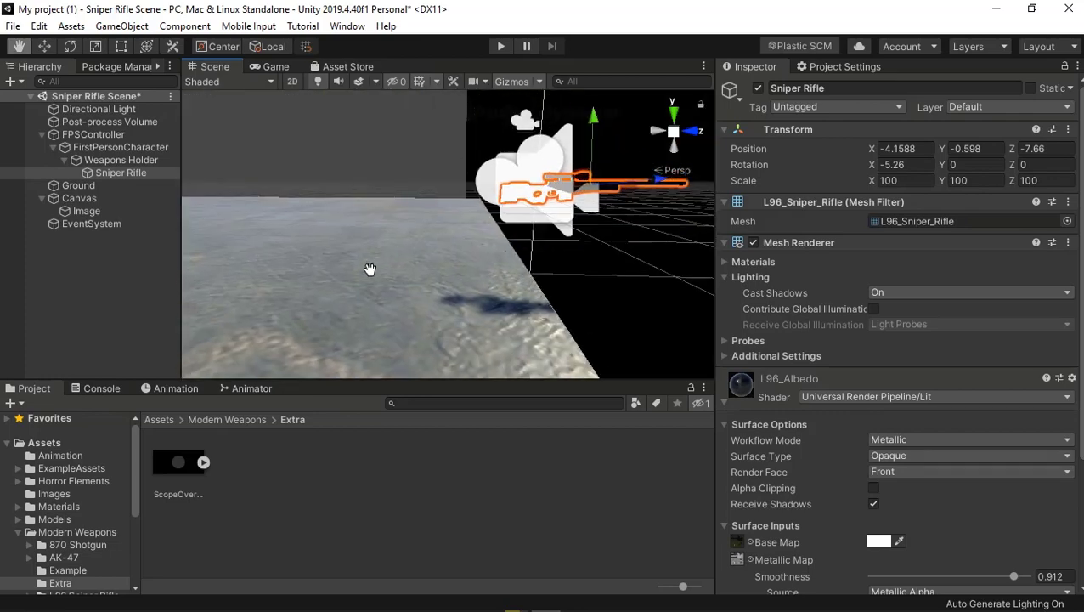
middle_drag(334, 243, 399, 229)
scroll(398, 228, down, 3)
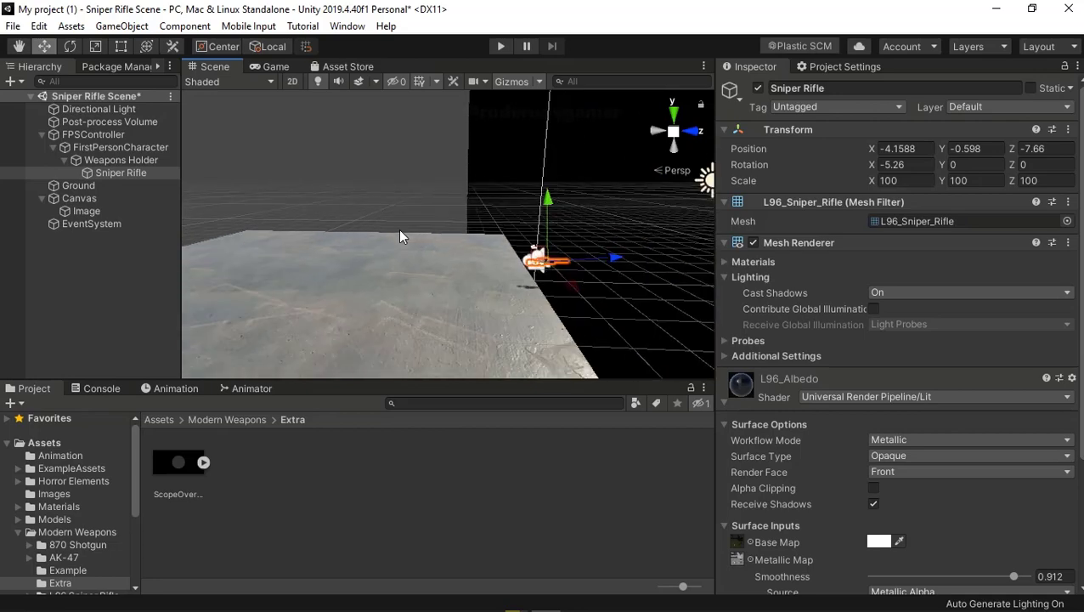
scroll(398, 229, down, 2)
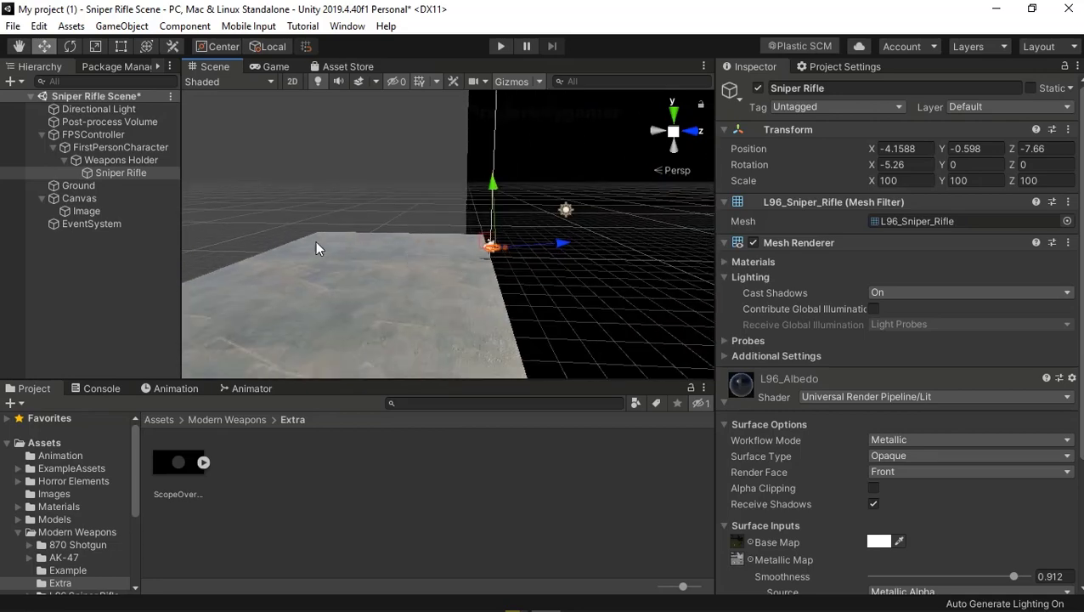
- Untick the Canvas's active checkbox to hide the black overlay, then centre the rifle in view
click(87, 198)
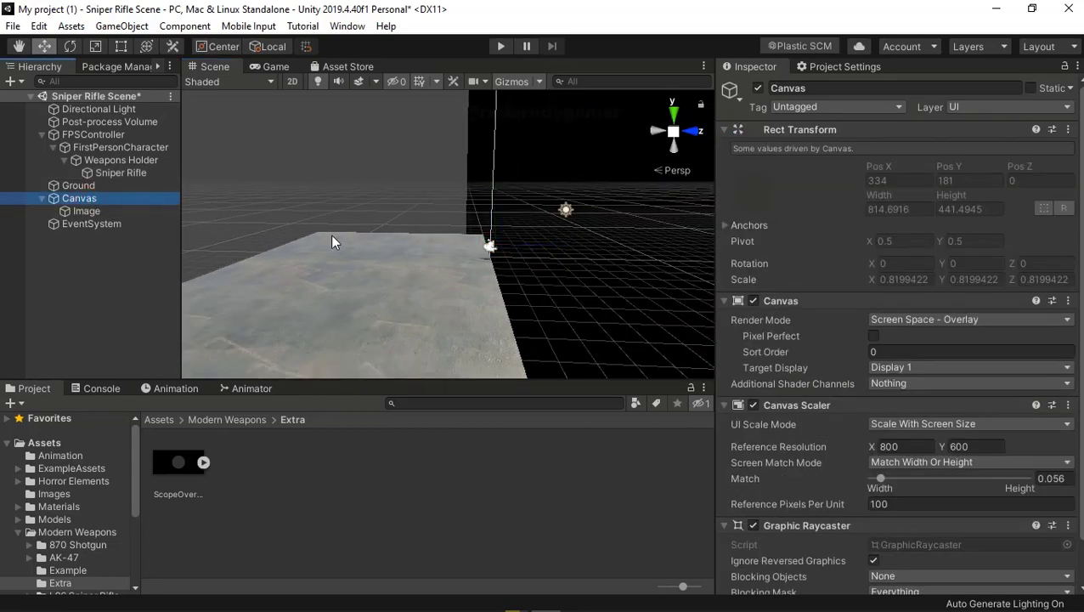
mouse_move(328, 295)
alt+mouse_down()
mouse_move(377, 290)
mouse_move(462, 346)
mouse_move(442, 316)
alt+mouse_up()
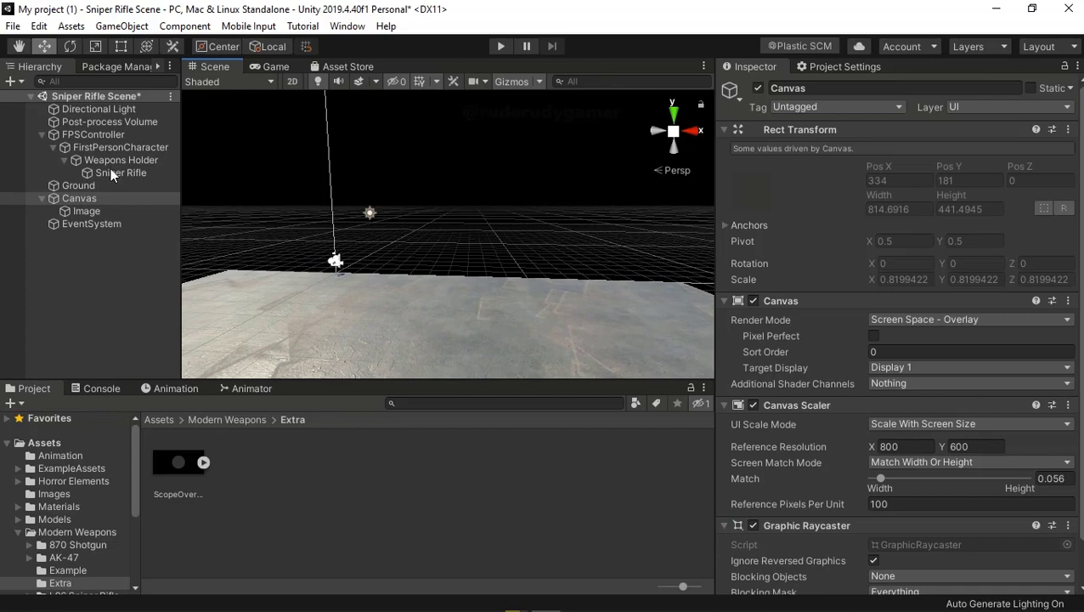
click(757, 89)
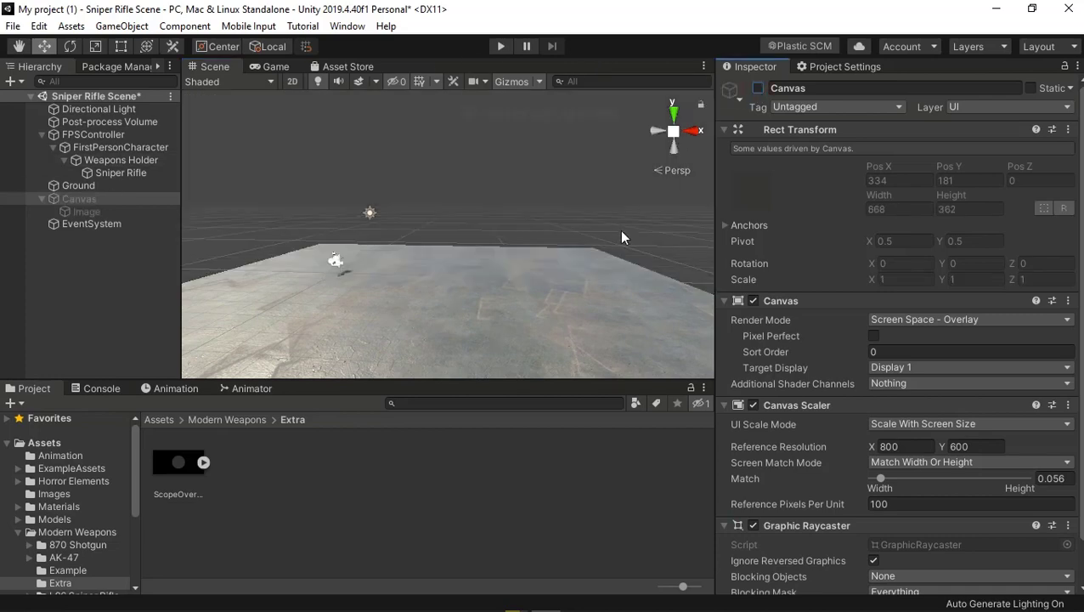
mouse_move(621, 237)
right_down()
mouse_move(602, 192)
mouse_move(513, 237)
mouse_move(565, 306)
mouse_move(569, 258)
right_up()
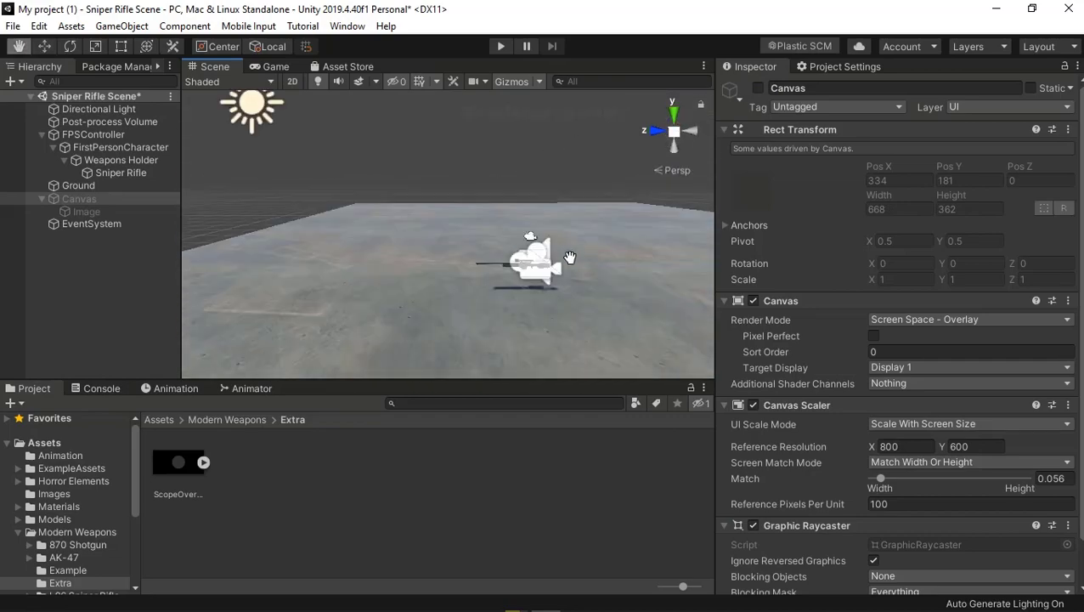
scroll(568, 262, up, 5)
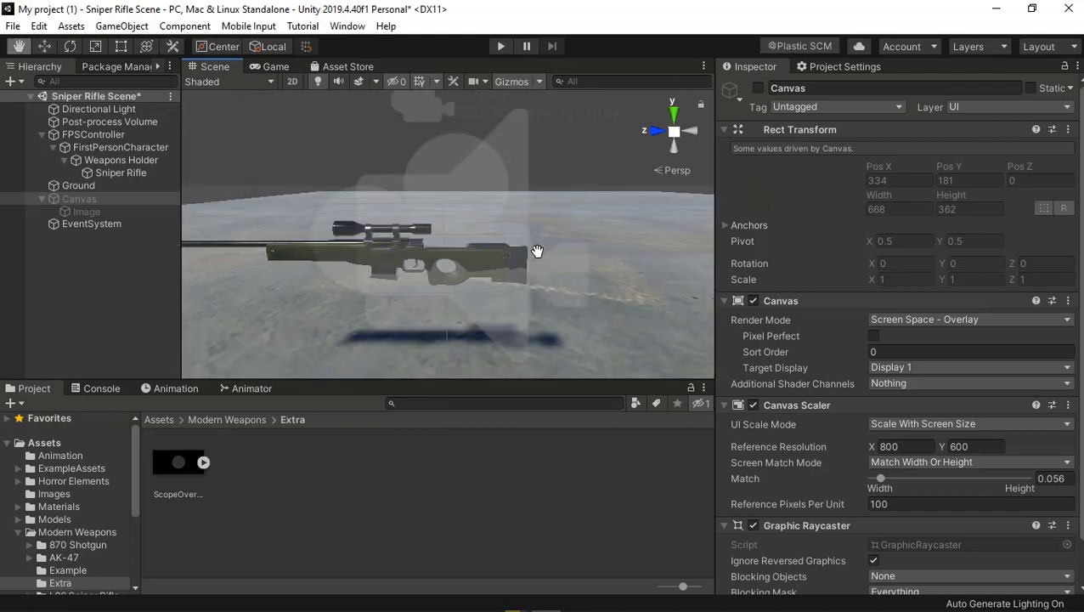
middle_drag(537, 250, 541, 247)
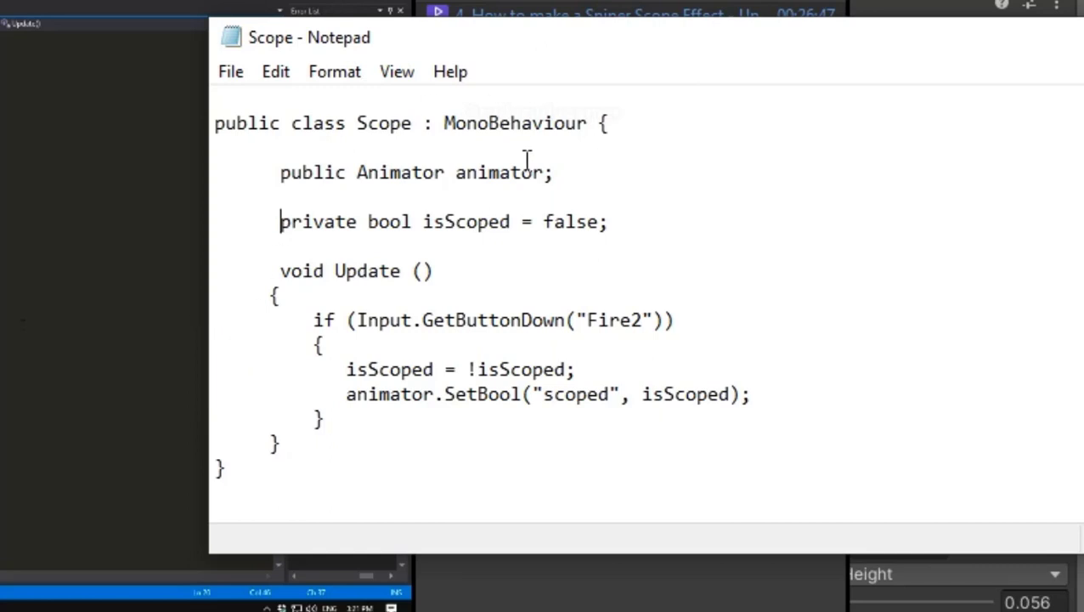
- Add the line 'public GameObject scopeOverlay;' under the animator field in the Scope script
click(567, 179)
key(Return)
key(Return)
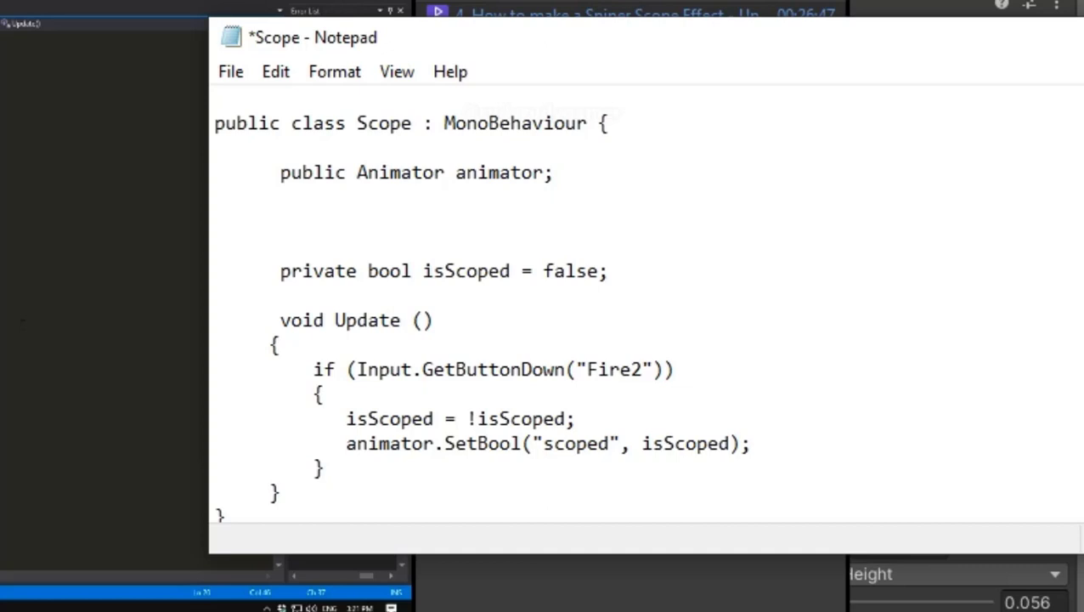
text(pu)
text(blic)
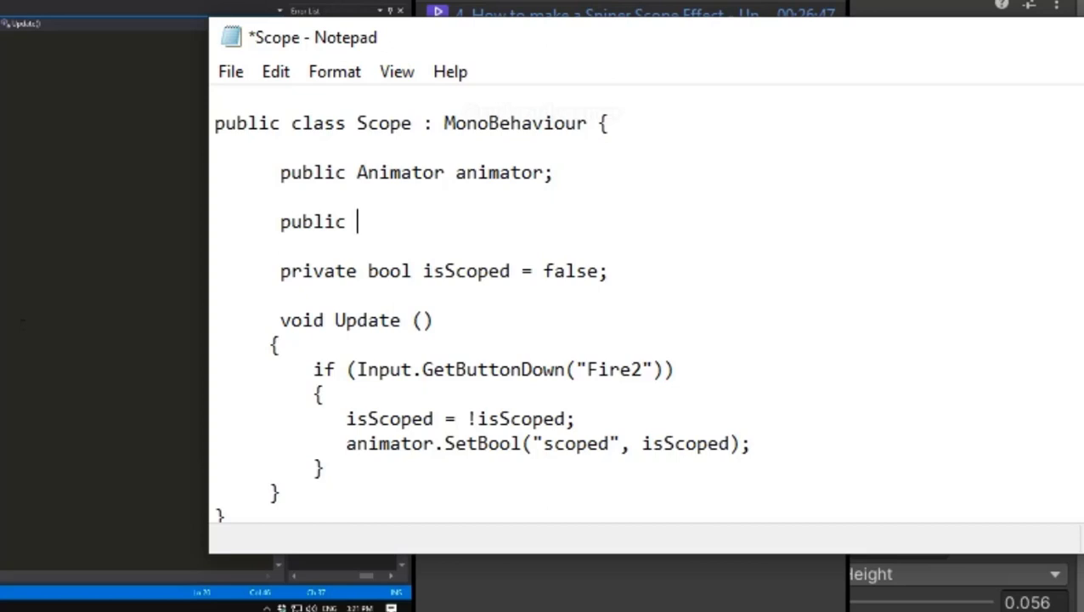
text( Game)
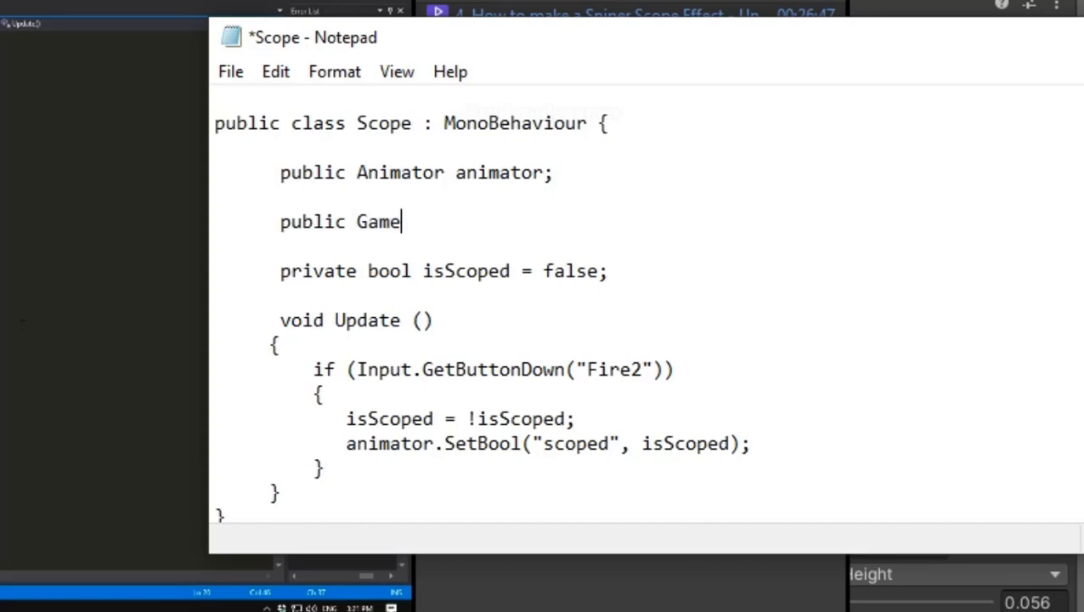
text(O)
text(bje)
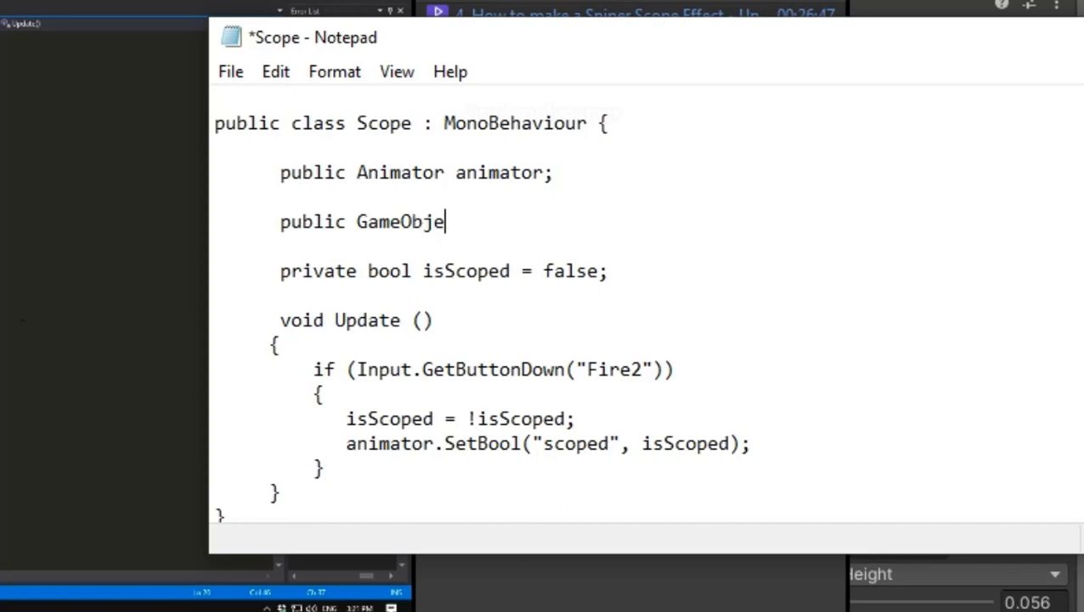
text(cr)
key(BackSpace)
text(t)
text( S)
text(c)
key(BackSpace)
key(BackSpace)
text(sc)
text(ope)
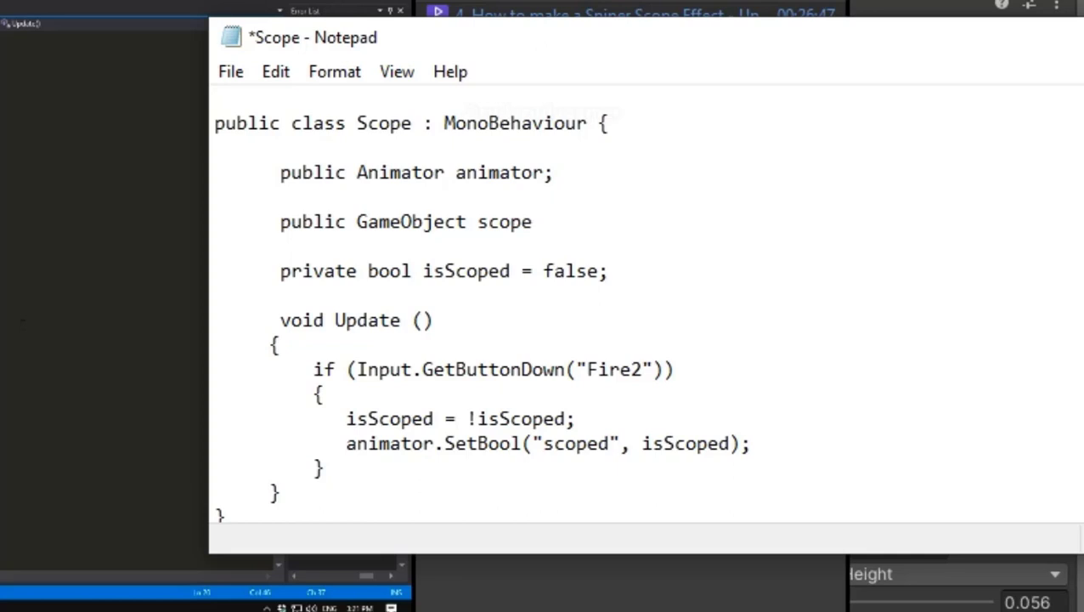
text(Over)
text(l)
text(ay)
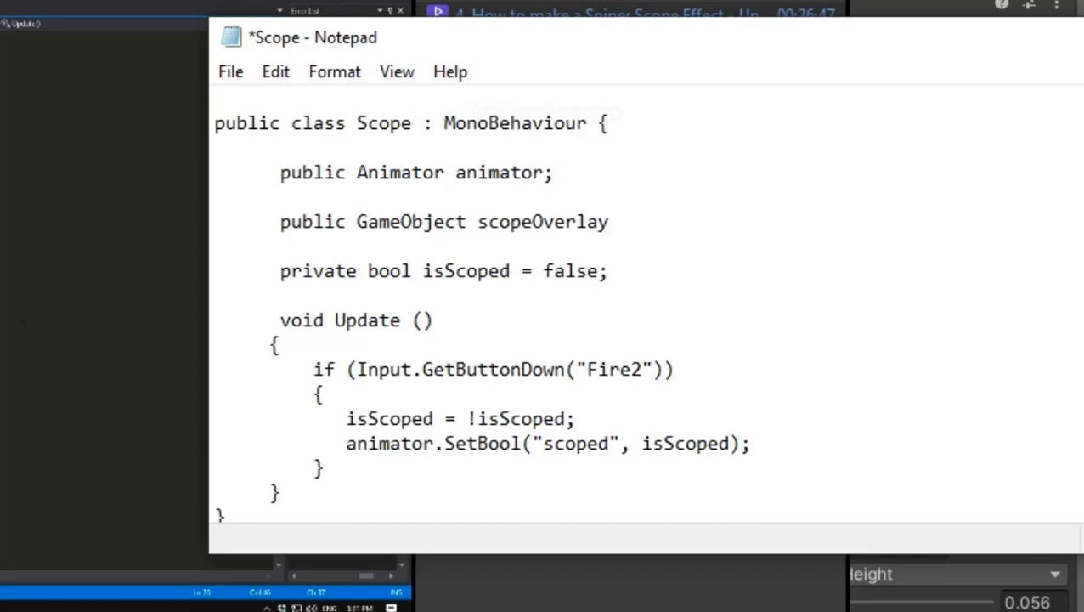
text(;)
- Copy the scopeOverlay field name
drag(479, 219, 610, 220)
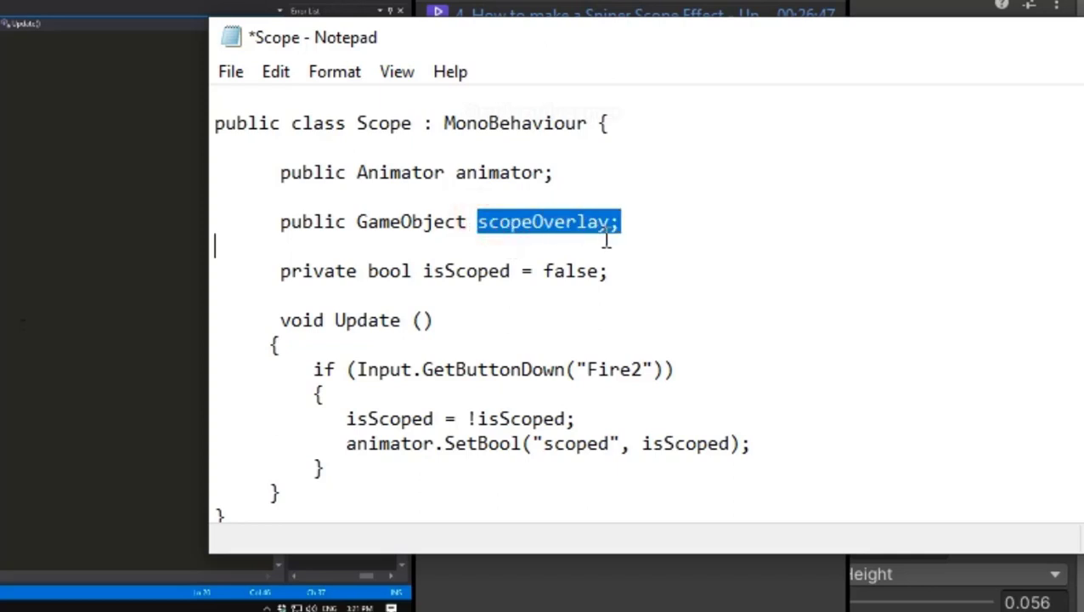
right_click(559, 219)
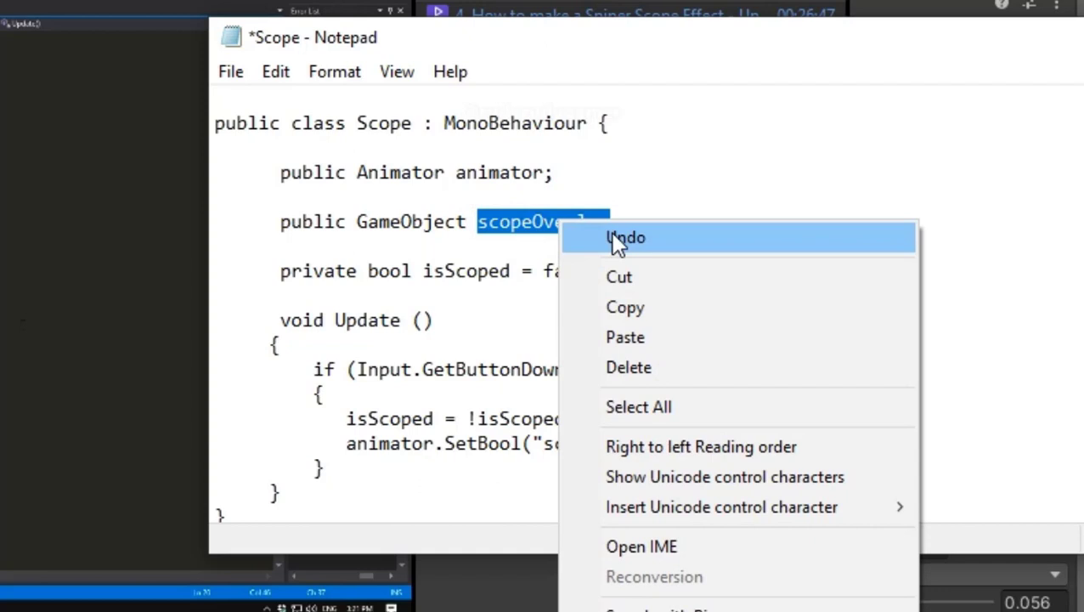
click(639, 308)
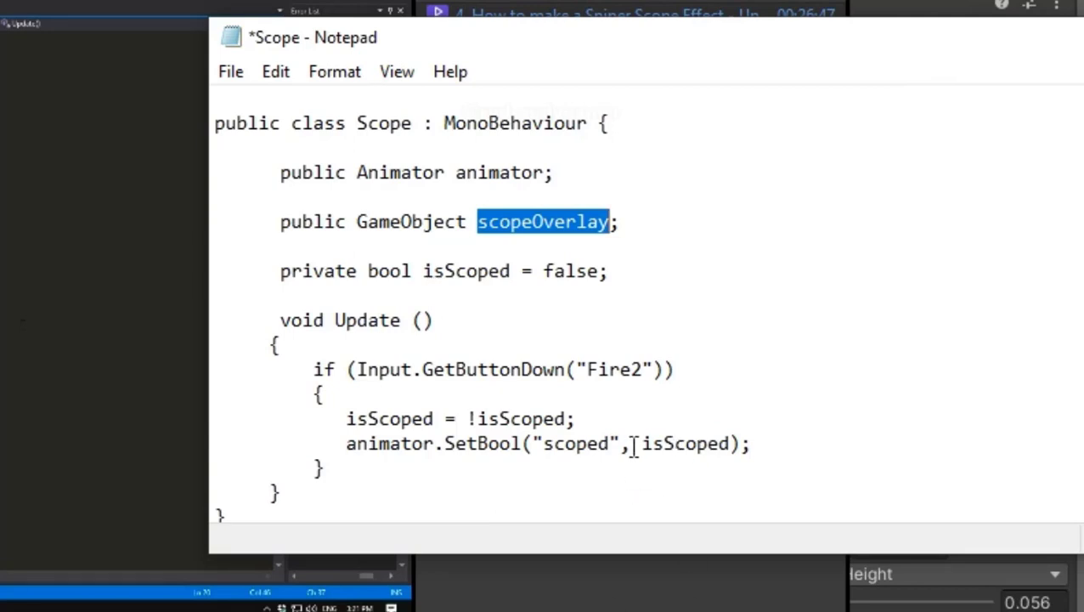
- Remove the blank line before the animator SetBool call and start 'scopeOverlay.SetBool("",' beneath it
click(611, 418)
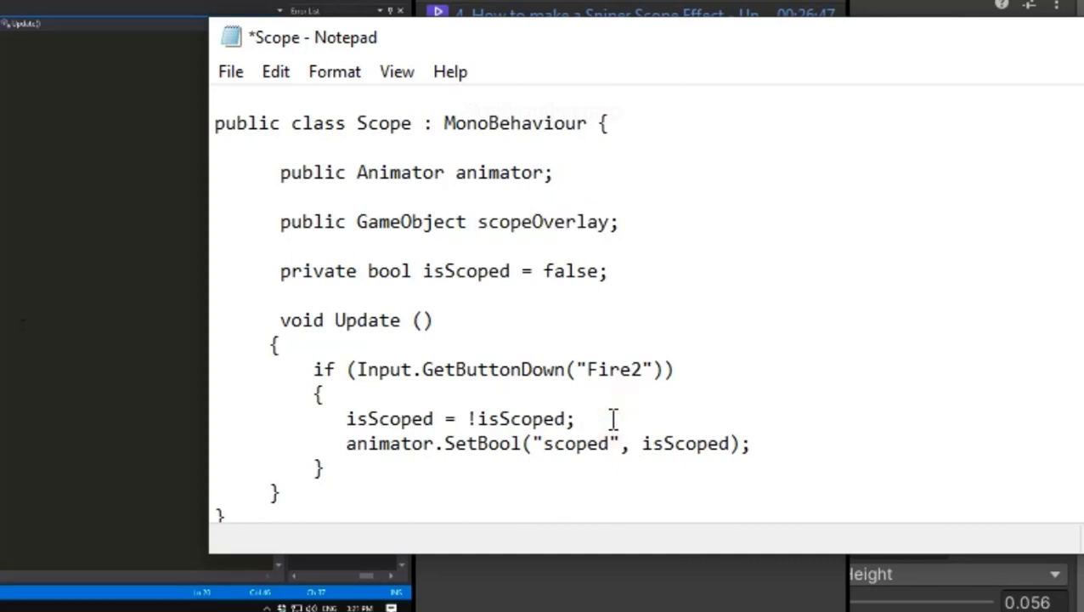
key(Return)
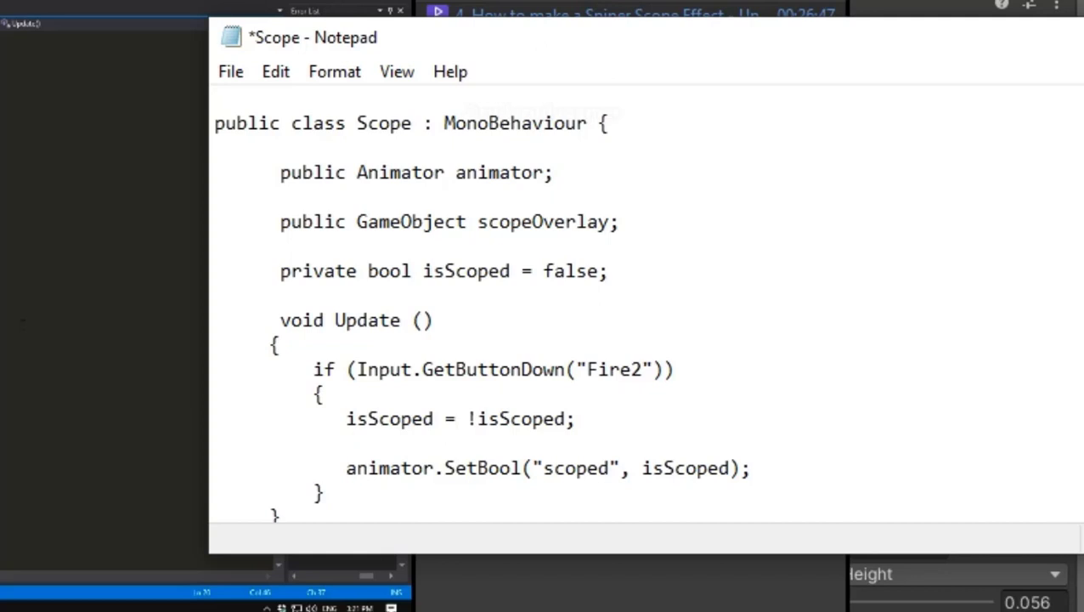
key(BackSpace)
key(BackSpace)
key(BackSpace)
key(BackSpace)
key(BackSpace)
key(BackSpace)
key(BackSpace)
key(BackSpace)
key(BackSpace)
key(BackSpace)
key(BackSpace)
key(BackSpace)
key(BackSpace)
key(BackSpace)
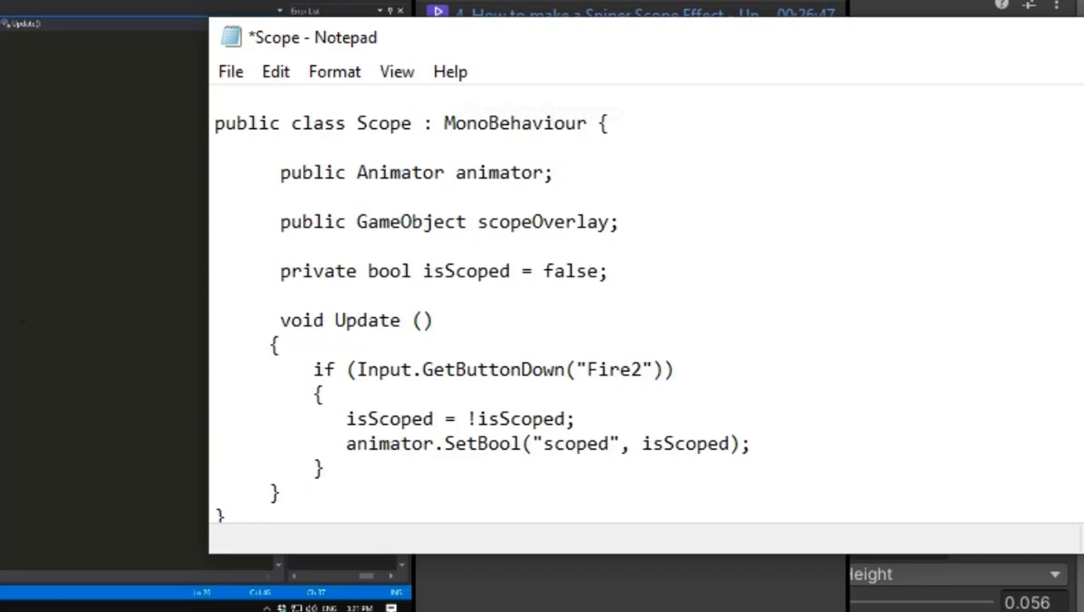
click(798, 440)
key(BackSpace)
text(;)
key(Return)
key(Return)
text(sco)
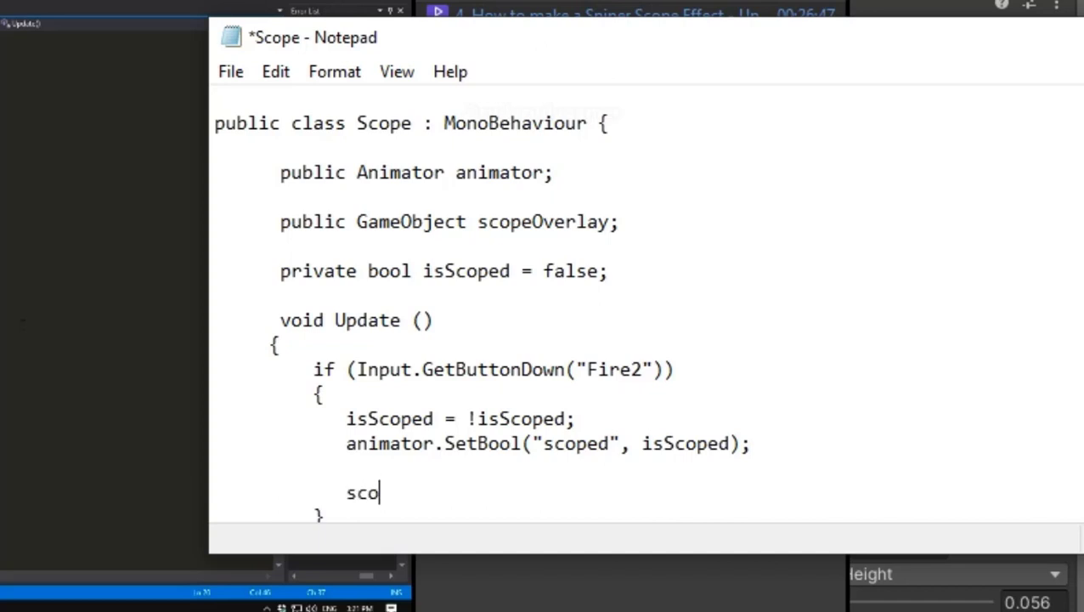
text(op)
key(BackSpace)
key(BackSpace)
text(pe)
text(O)
text(verl)
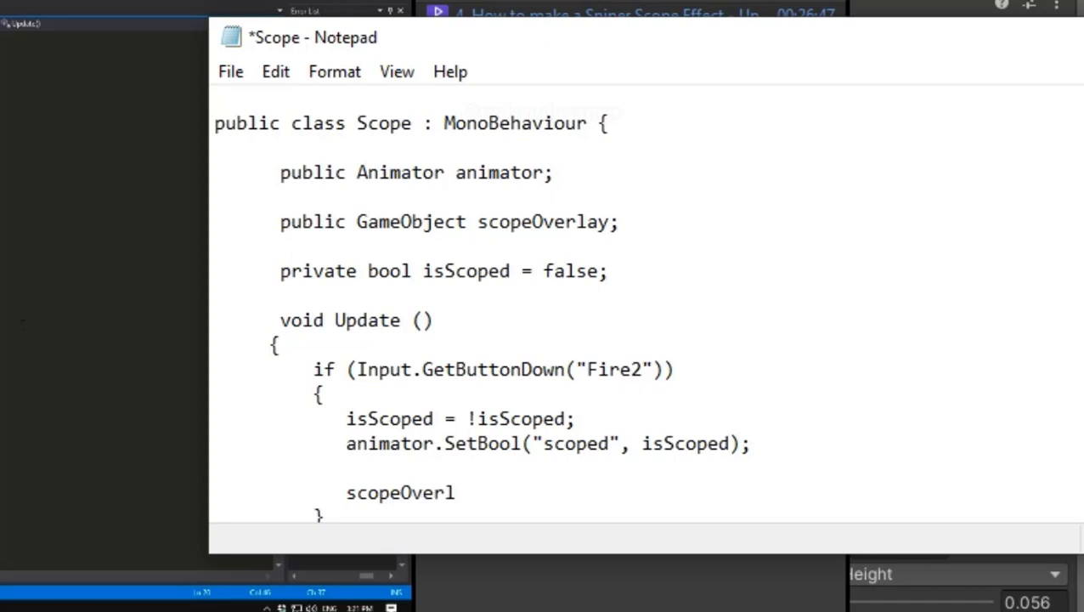
text(ay)
text(.)
text(Set)
text(B)
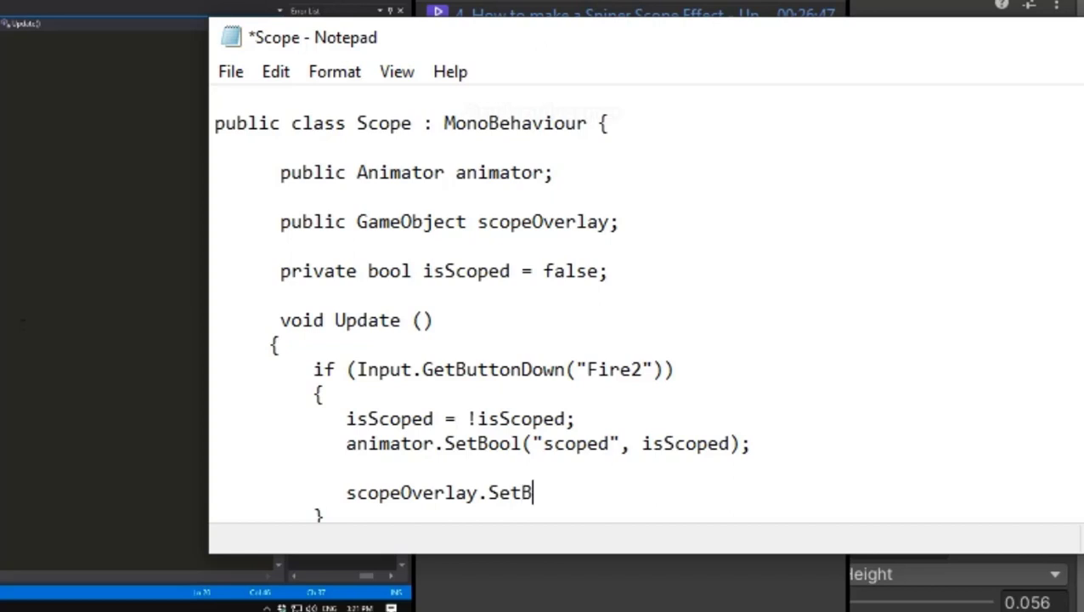
text(ool)
text(()
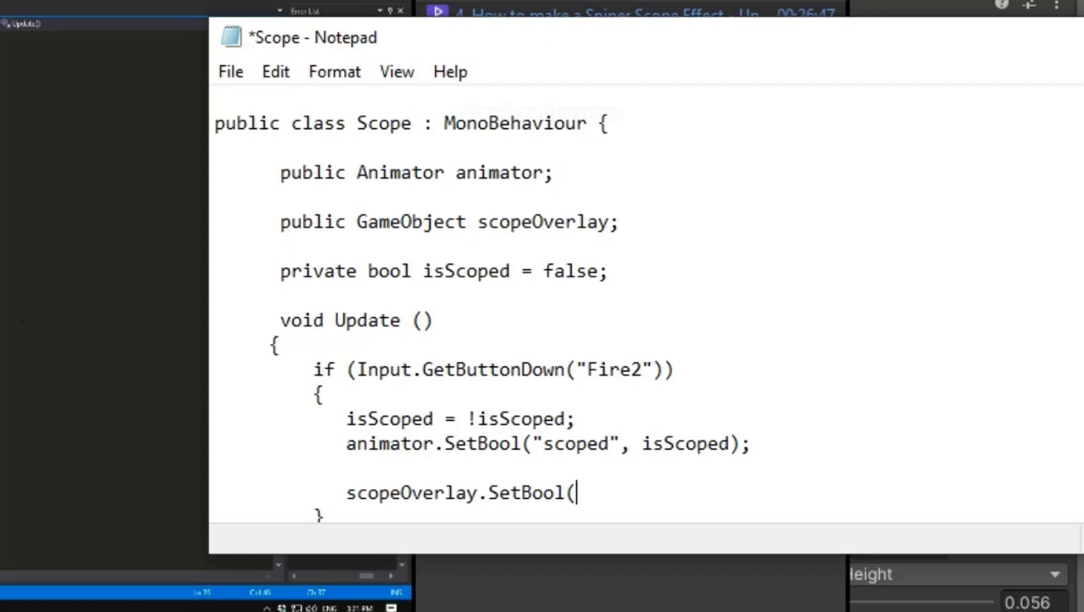
text("")
text(,)
- Change the new call to scopeOverlay.SetActive with isScoped inside the parentheses
text())
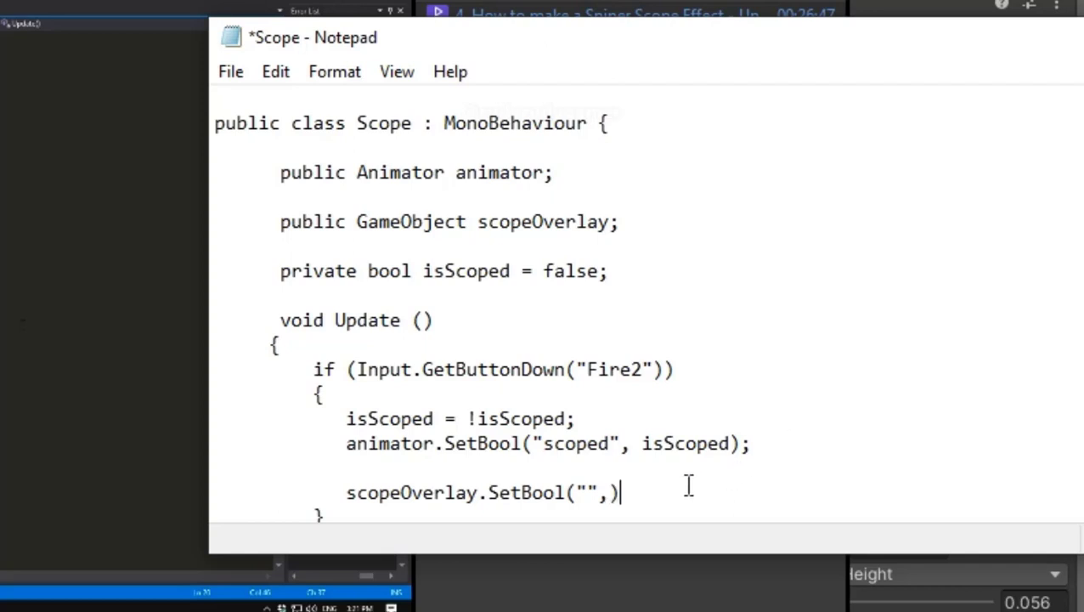
text(;)
click(588, 492)
drag(519, 494, 568, 501)
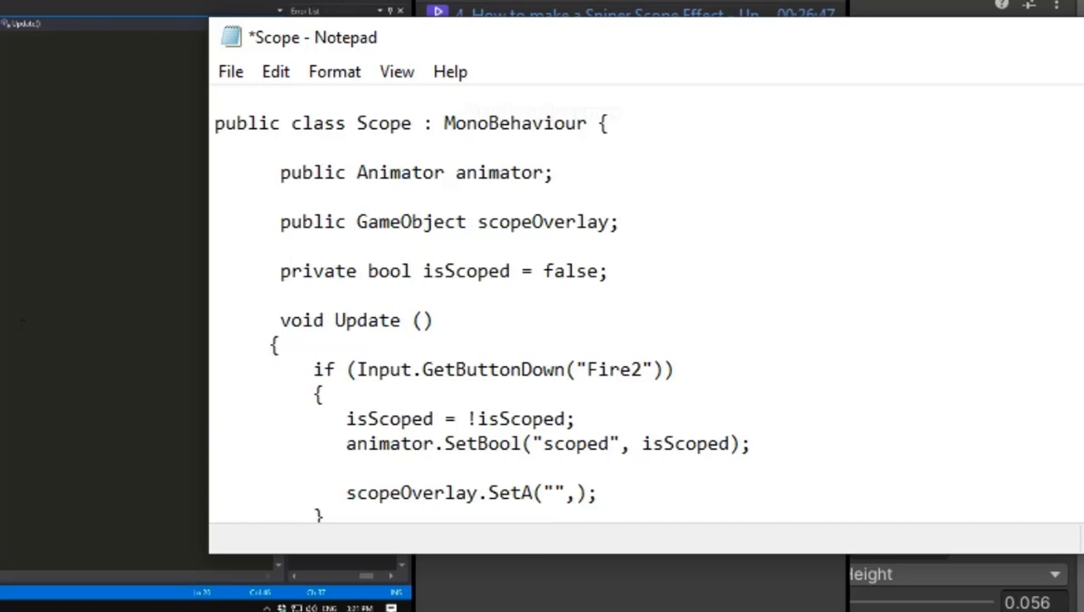
text(ct)
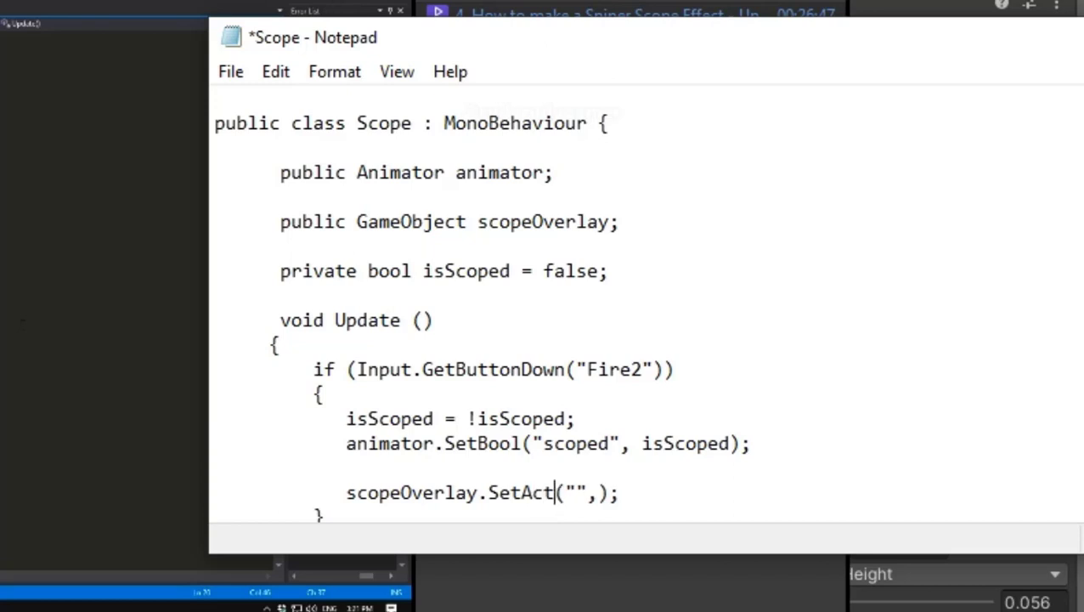
text(ive)
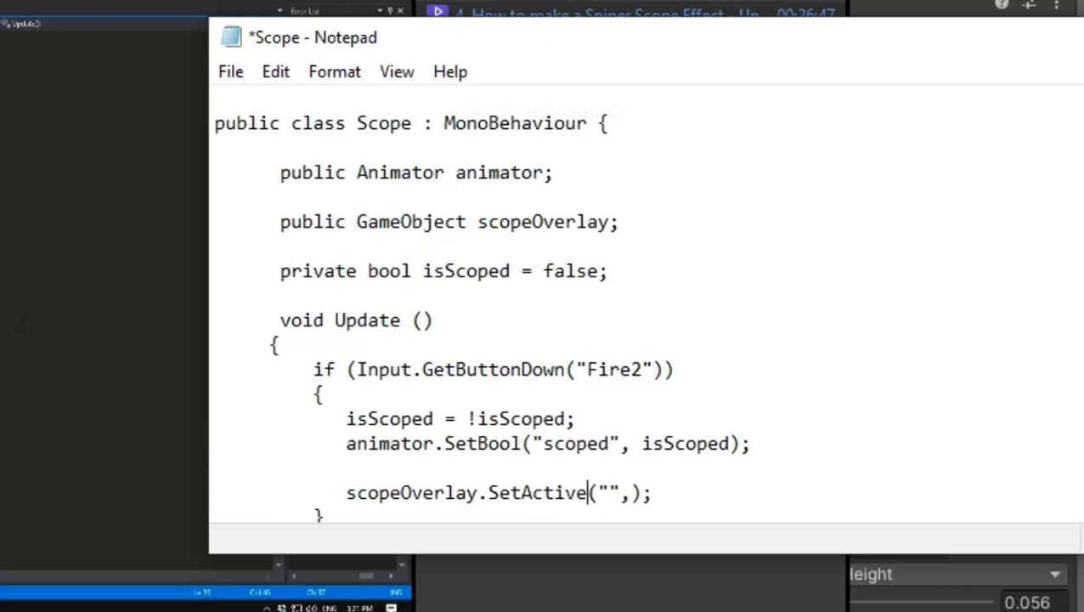
click(604, 490)
text(is)
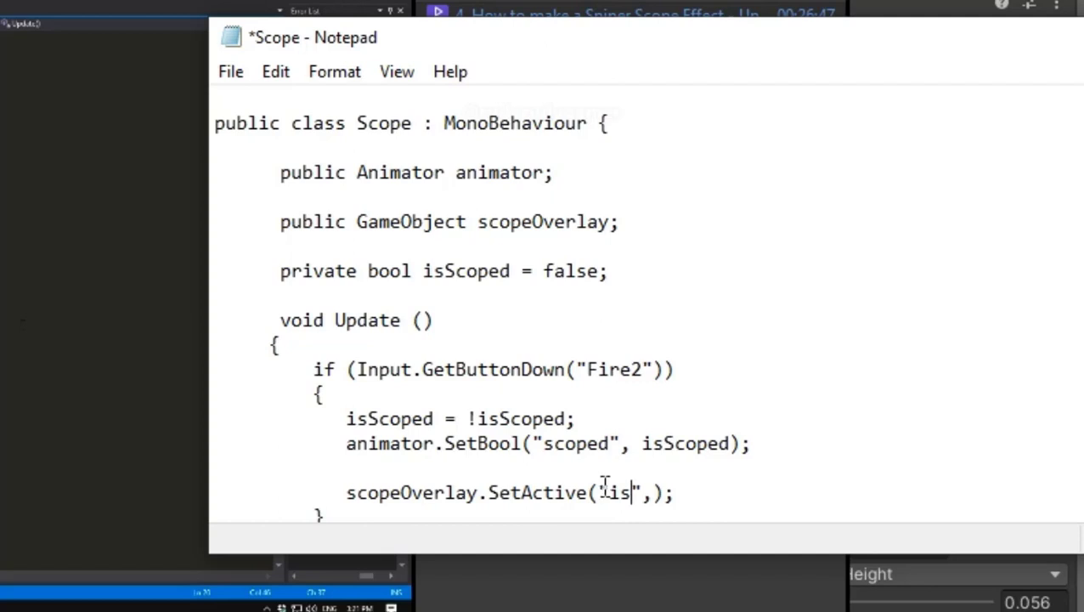
text(Sco)
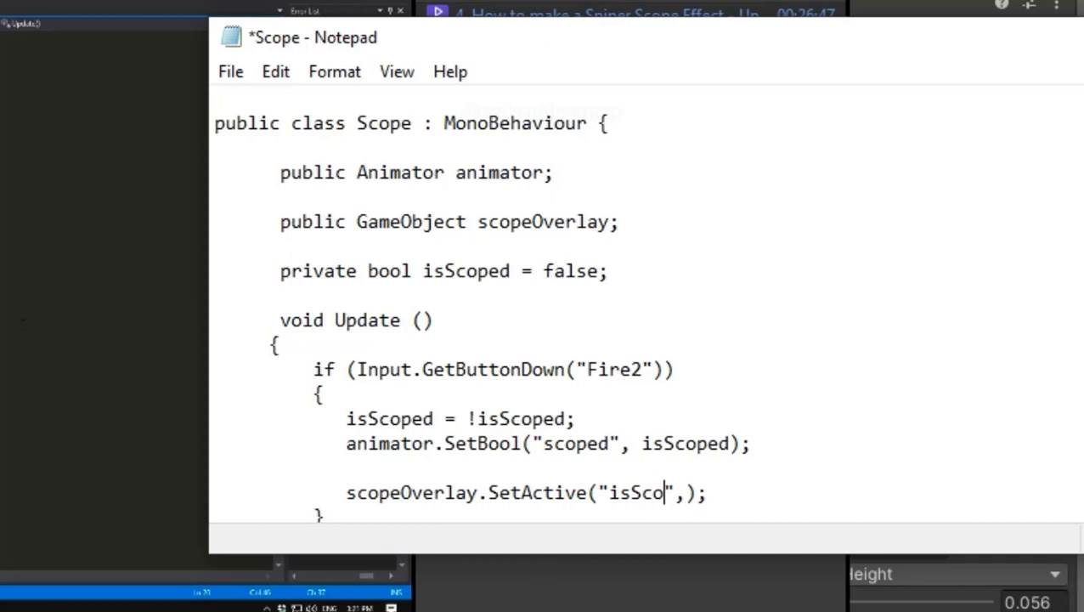
text(p)
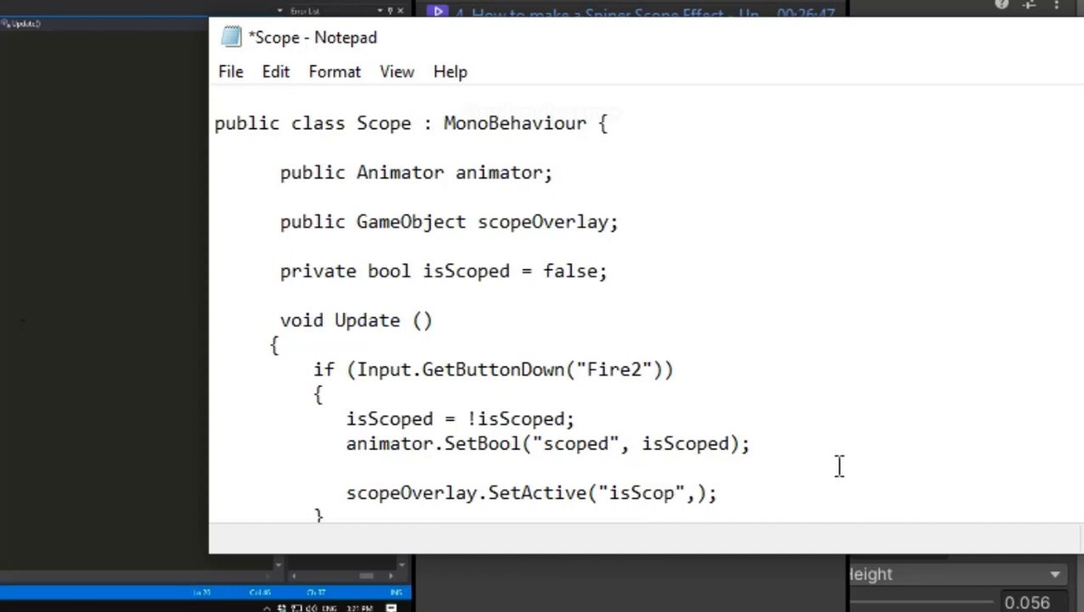
text(ed)
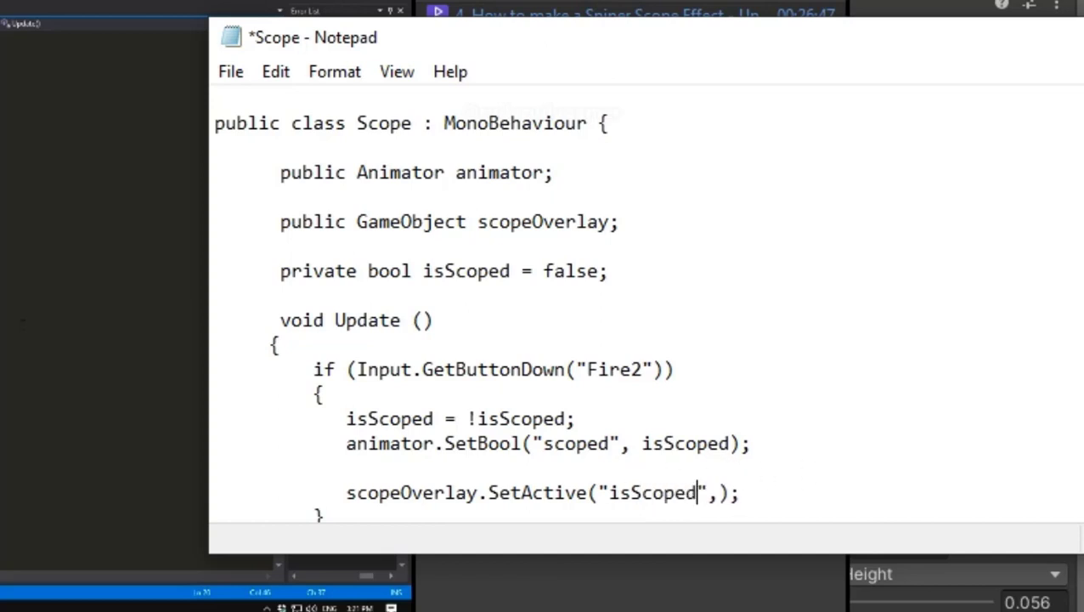
- Strip the stray quotes and comma to leave scopeOverlay.SetActive(isScoped);, then save the script
click(718, 493)
key(BackSpace)
key(BackSpace)
click(612, 496)
key(BackSpace)
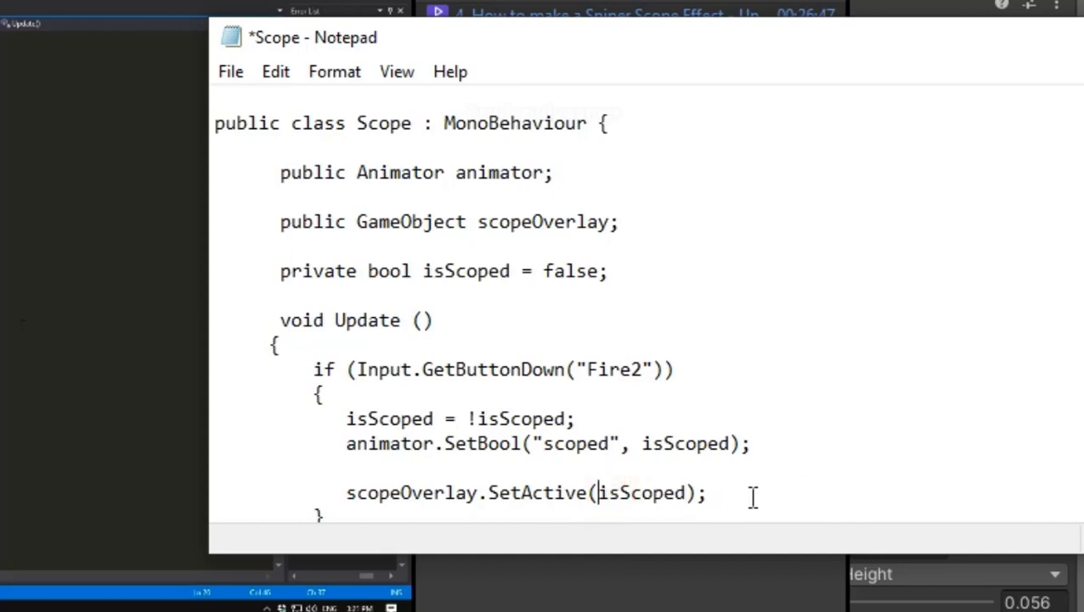
click(753, 497)
click(235, 75)
click(269, 196)
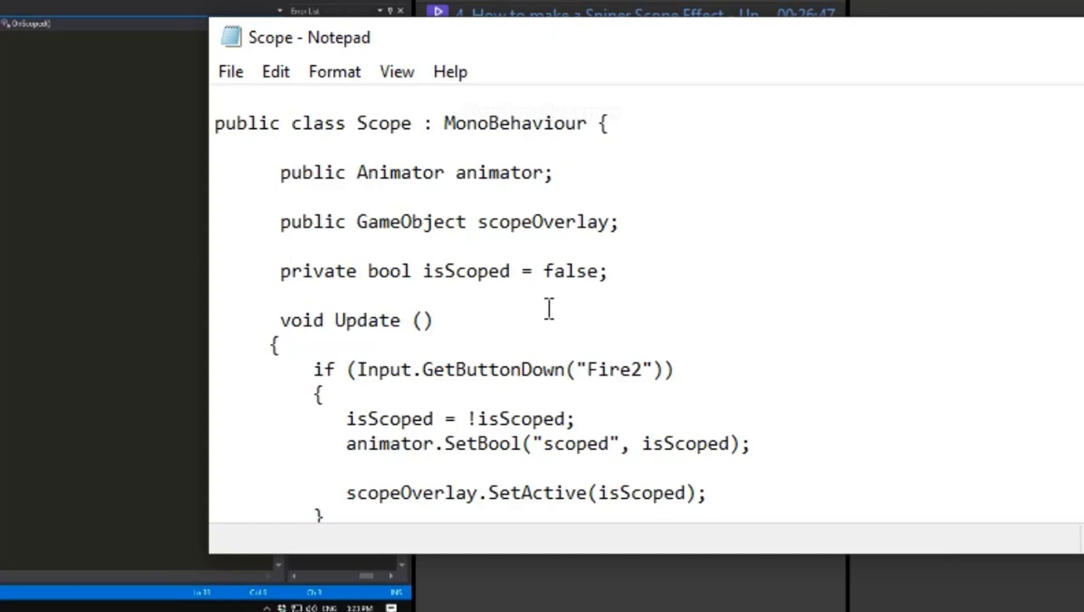
- Replace the SetActive call with 'if (isScoped);' and 'Onscoped();', adding a line after Update's brace
scroll(544, 306, down, 2)
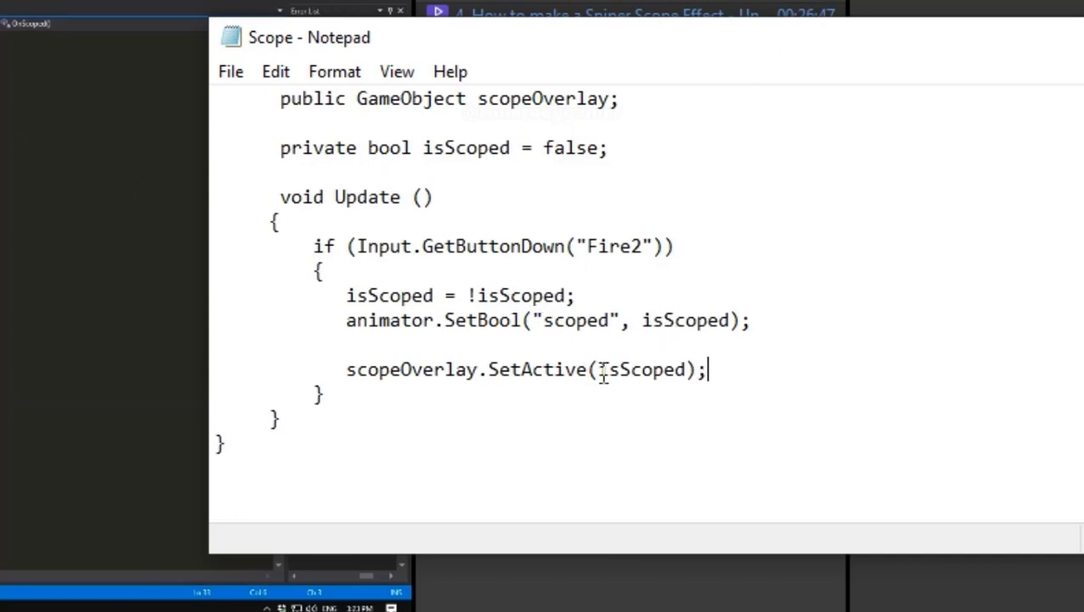
drag(600, 371, 348, 372)
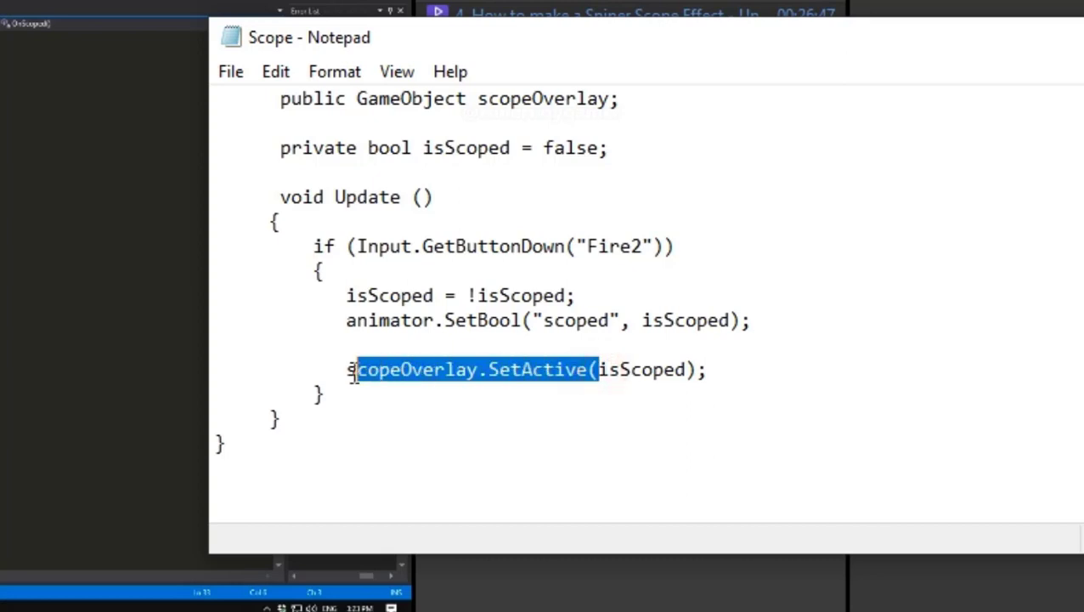
text(i)
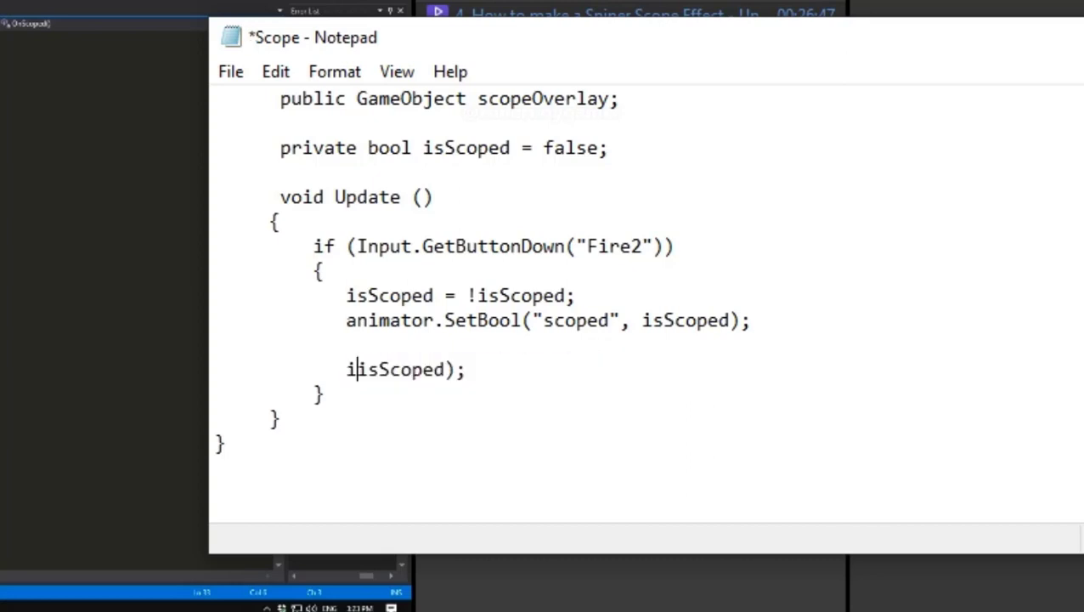
text(f)
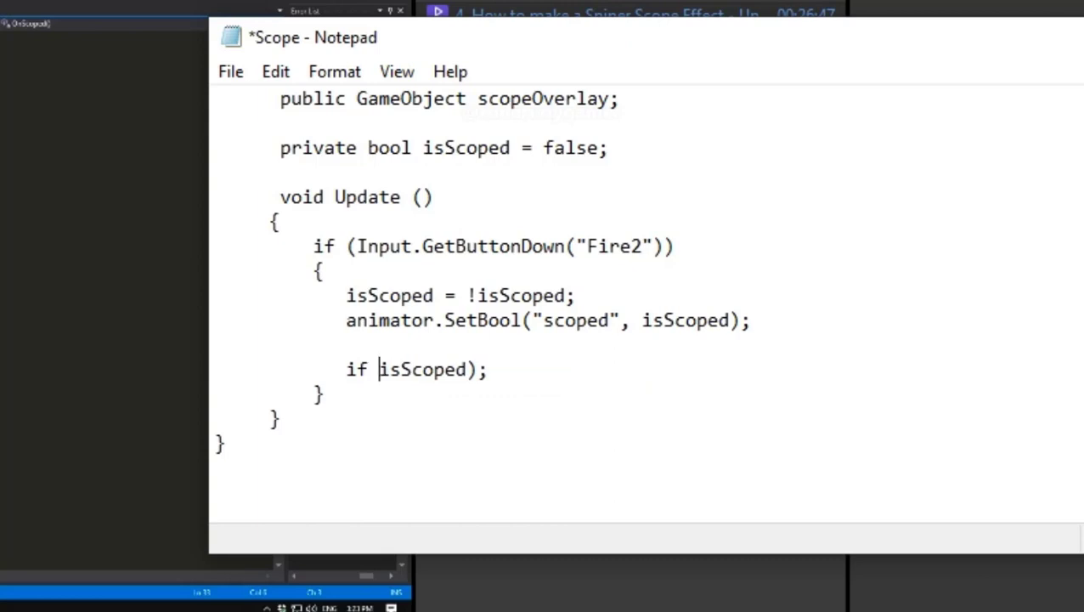
text( ()
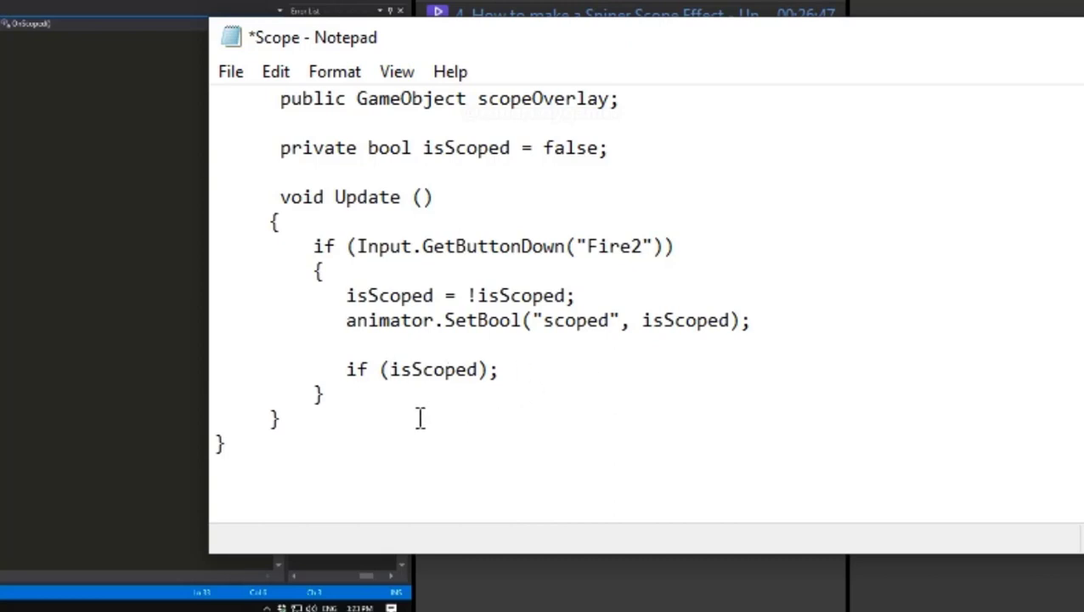
click(503, 370)
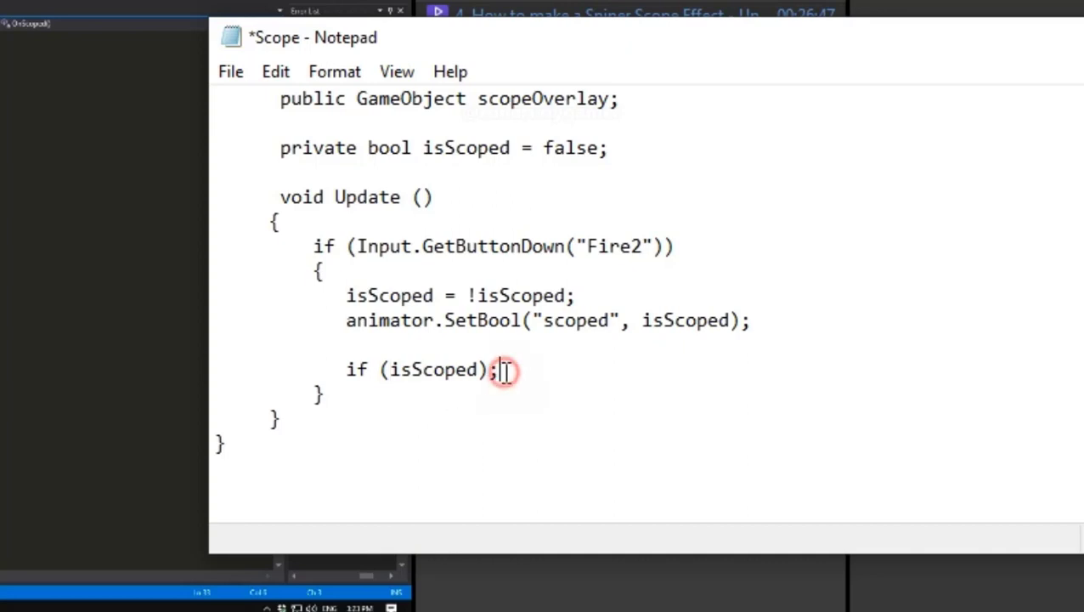
key(Return)
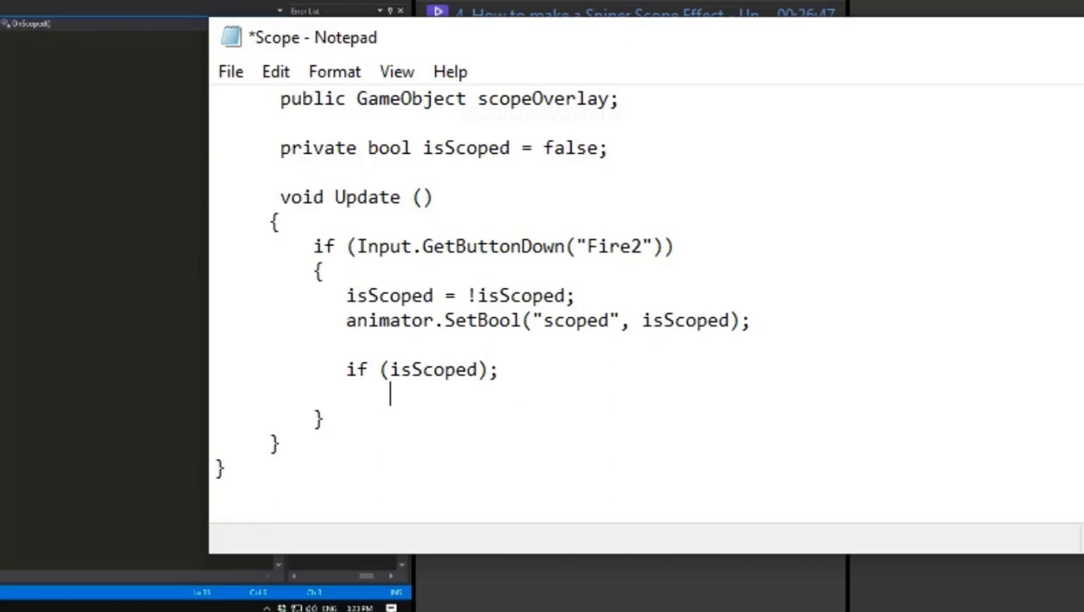
text(Onsc)
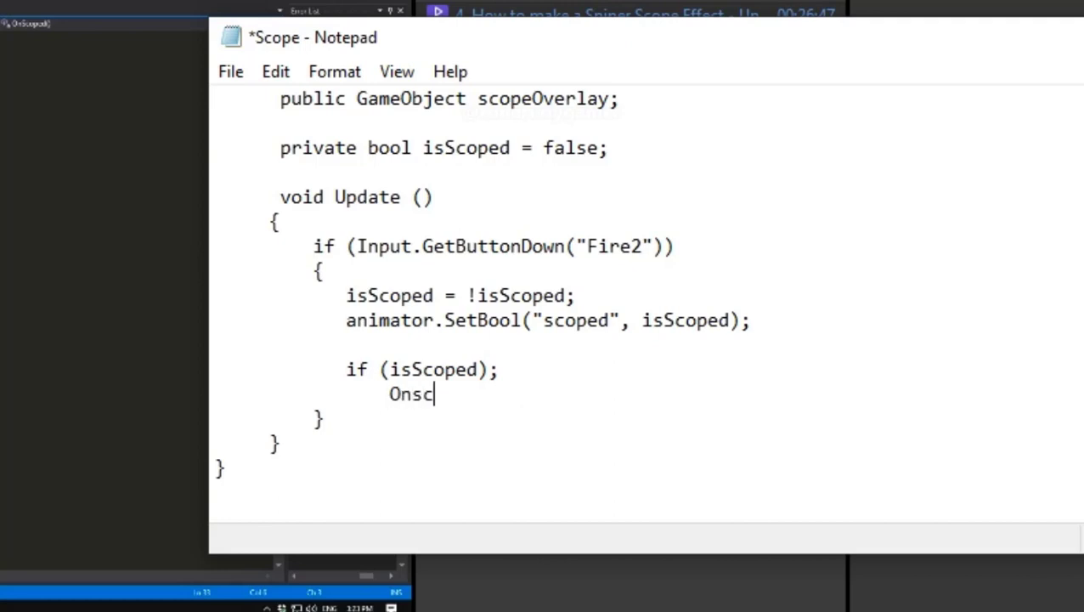
text(op)
text(e)
text(d;)
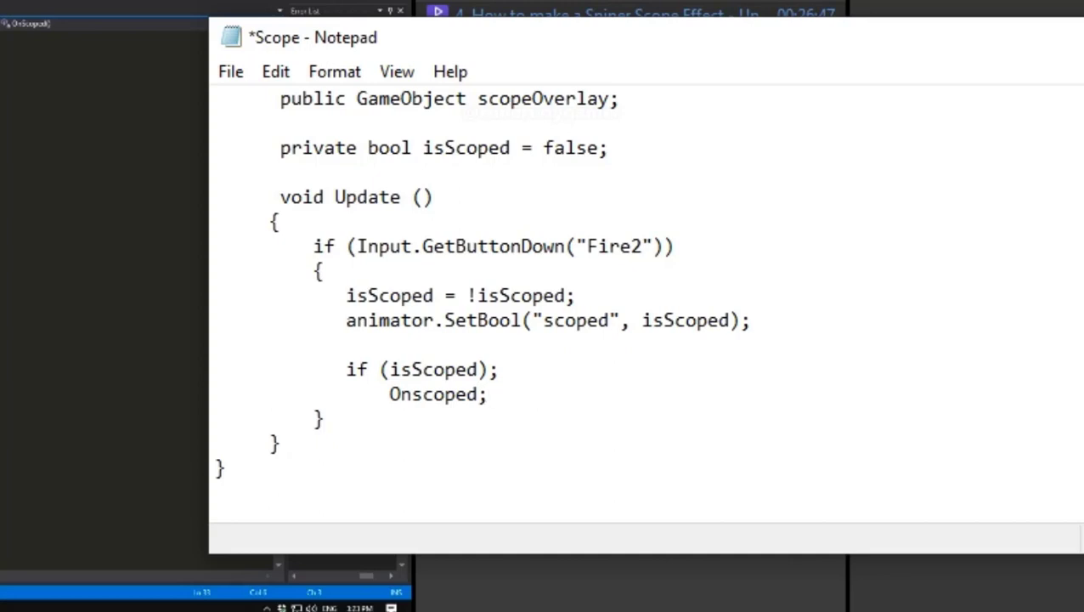
click(480, 395)
text(())
click(279, 444)
key(Return)
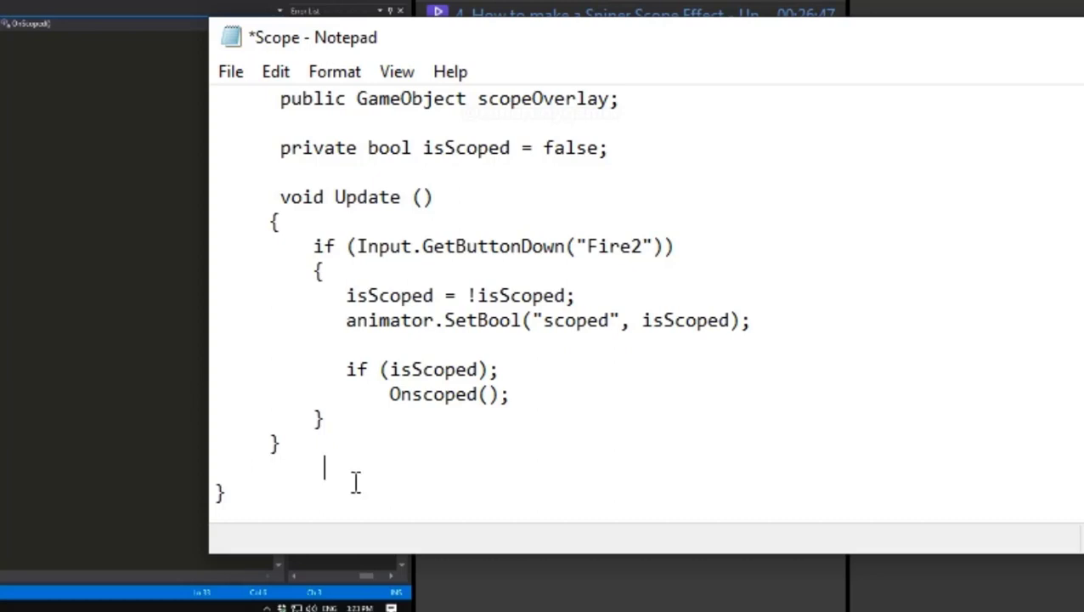
- Type void OnUnscoped () on a new line below the Update method, correcting the typo
key(Return)
text(voi)
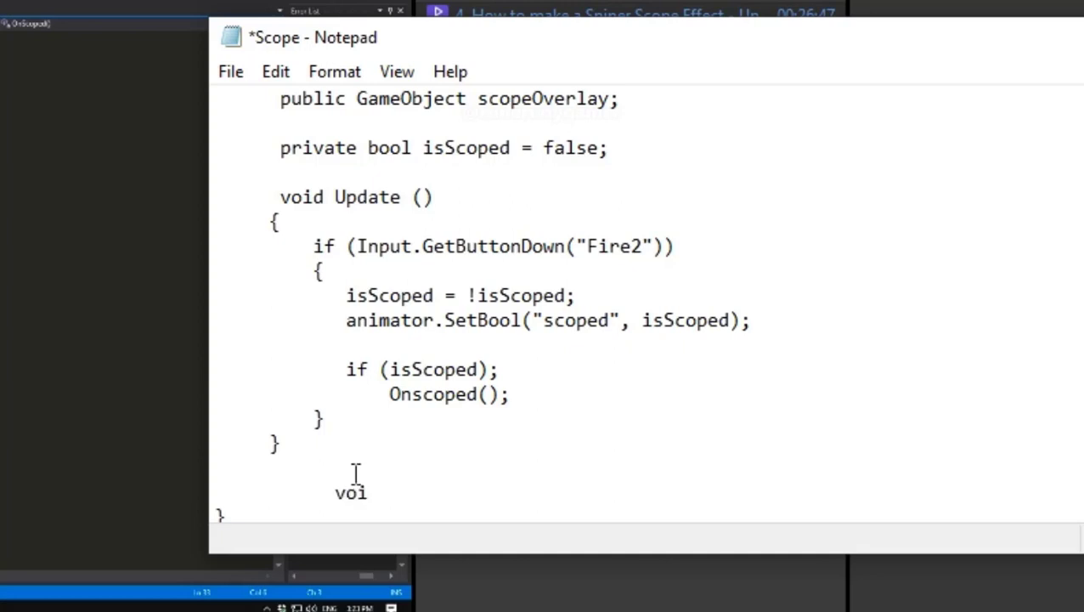
text(d)
text( On)
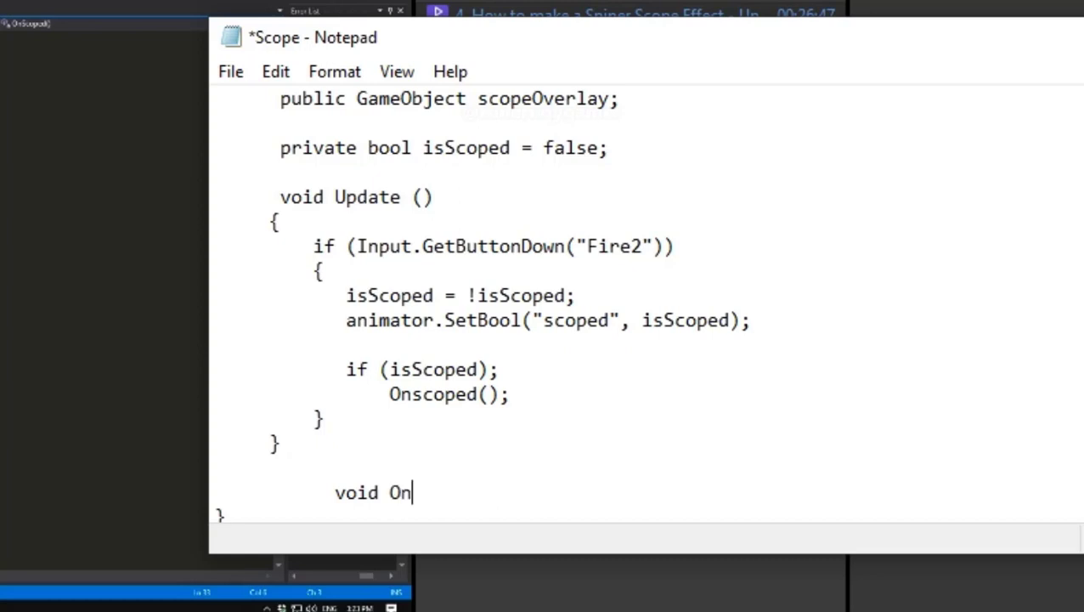
text(sc)
drag(411, 493, 436, 493)
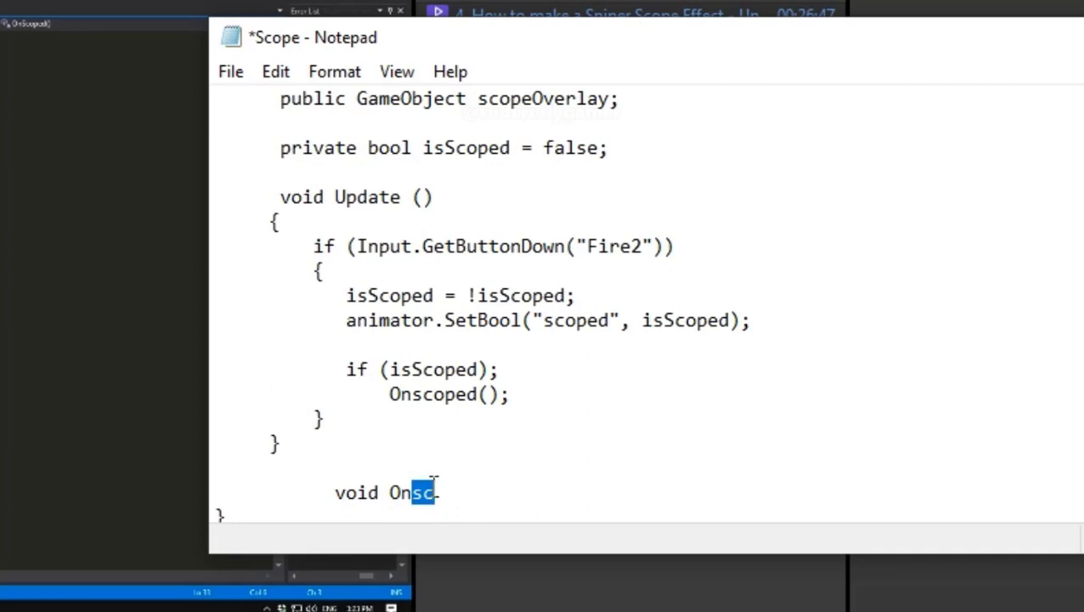
text(Un)
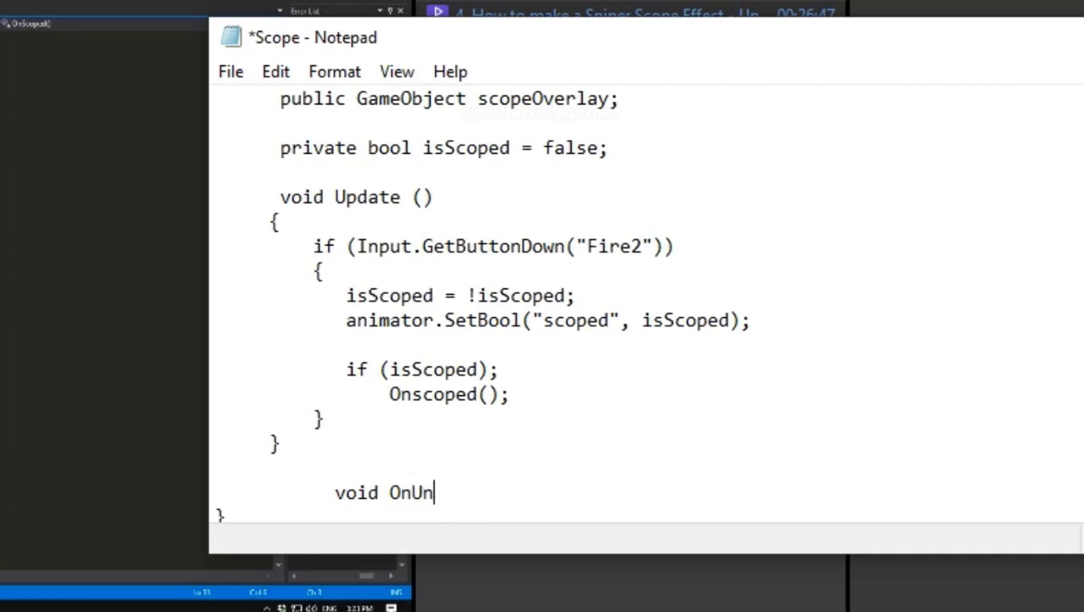
text(scope)
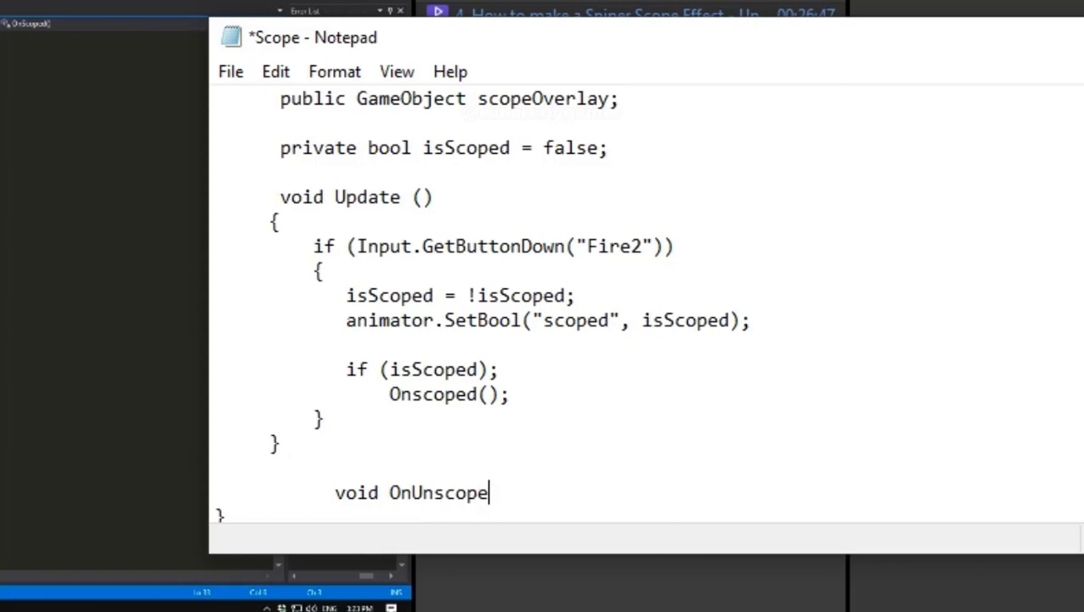
text(d)
text( ())
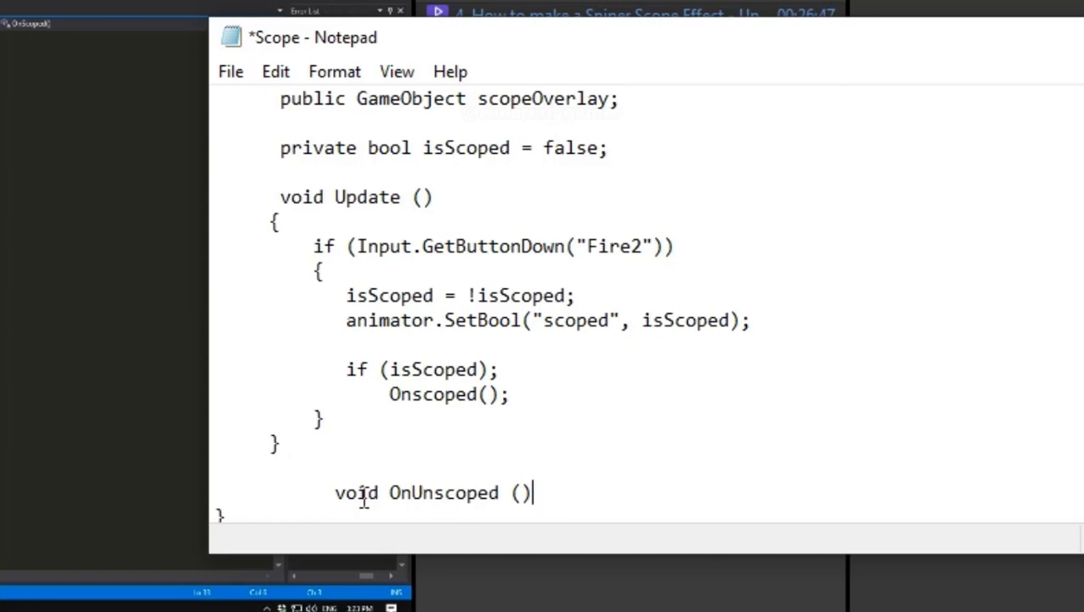
- Remove the extra indentation so the OnUnscoped declaration lines up with Update
click(214, 515)
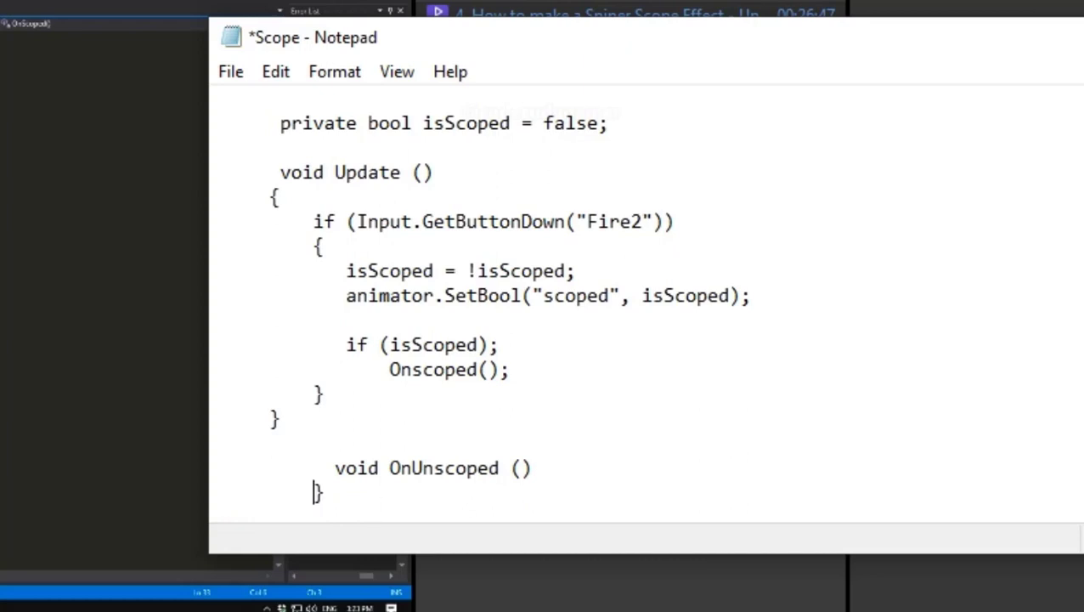
click(310, 492)
key(BackSpace)
key(BackSpace)
key(BackSpace)
key(BackSpace)
drag(331, 467, 325, 467)
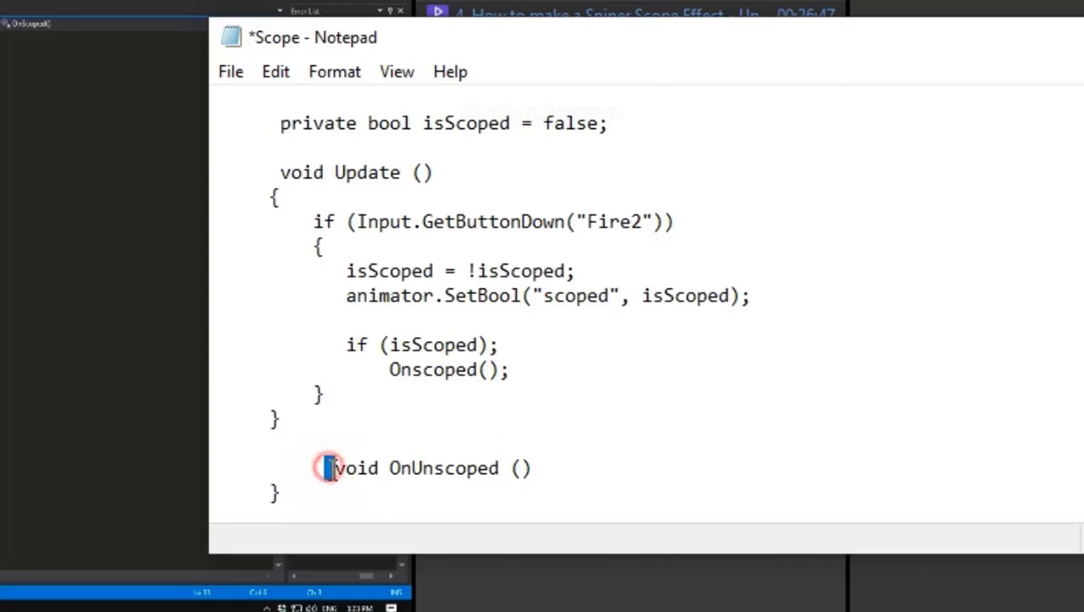
key(BackSpace)
key(BackSpace)
key(BackSpace)
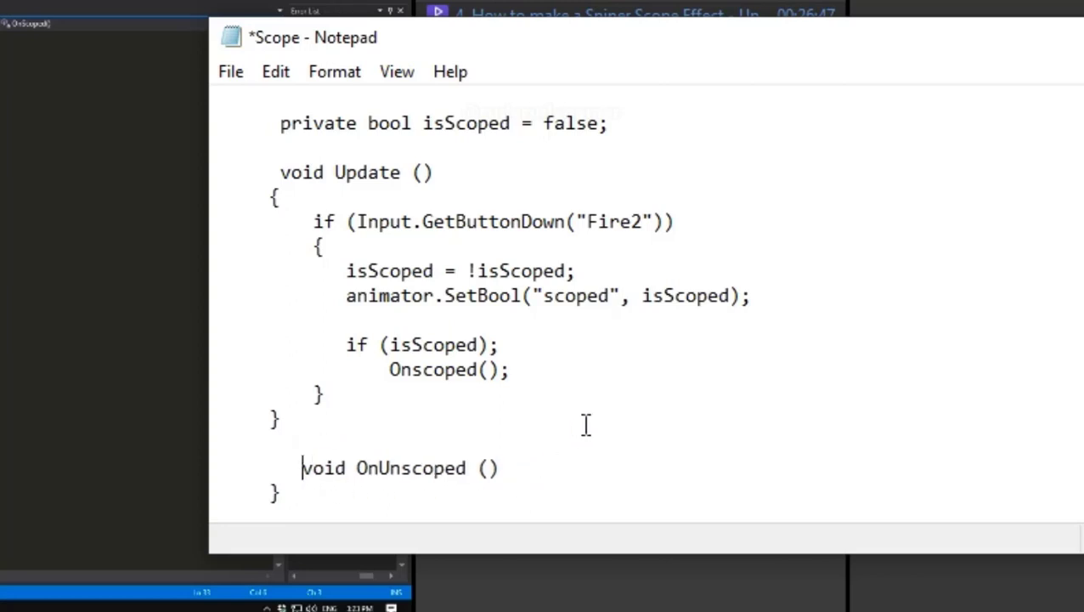
key(BackSpace)
key(BackSpace)
key(BackSpace)
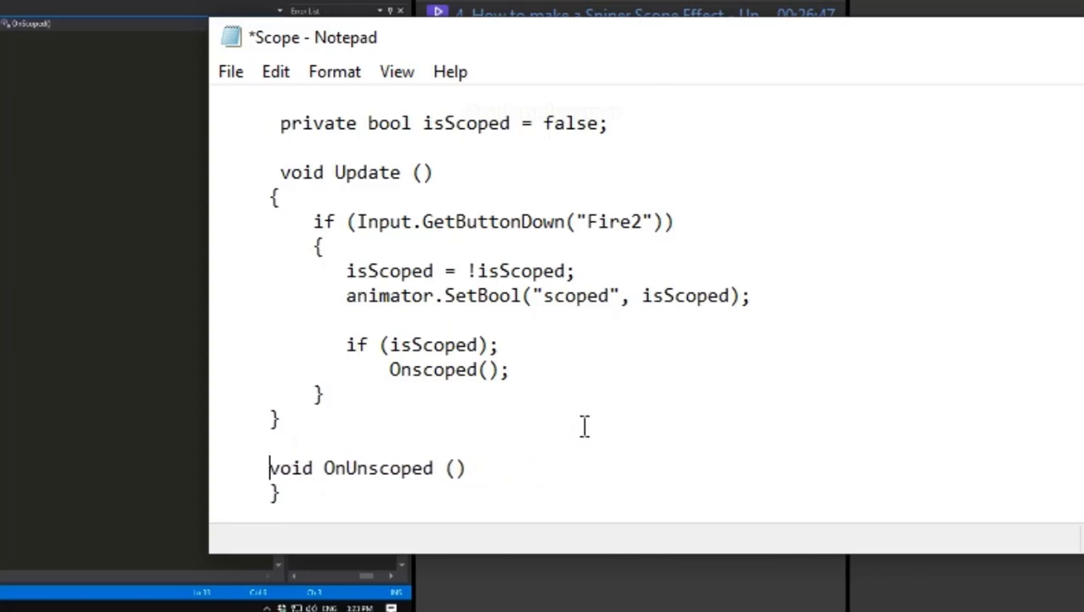
- Replace the stray brace under OnUnscoped () with { and close an empty body with }
scroll(406, 443, up, 1)
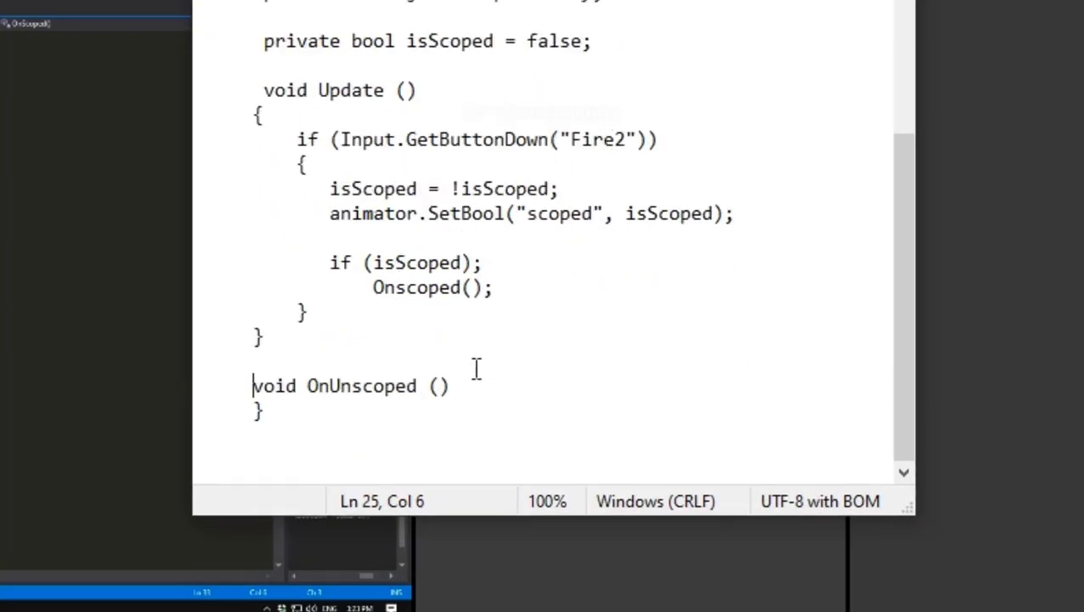
click(461, 387)
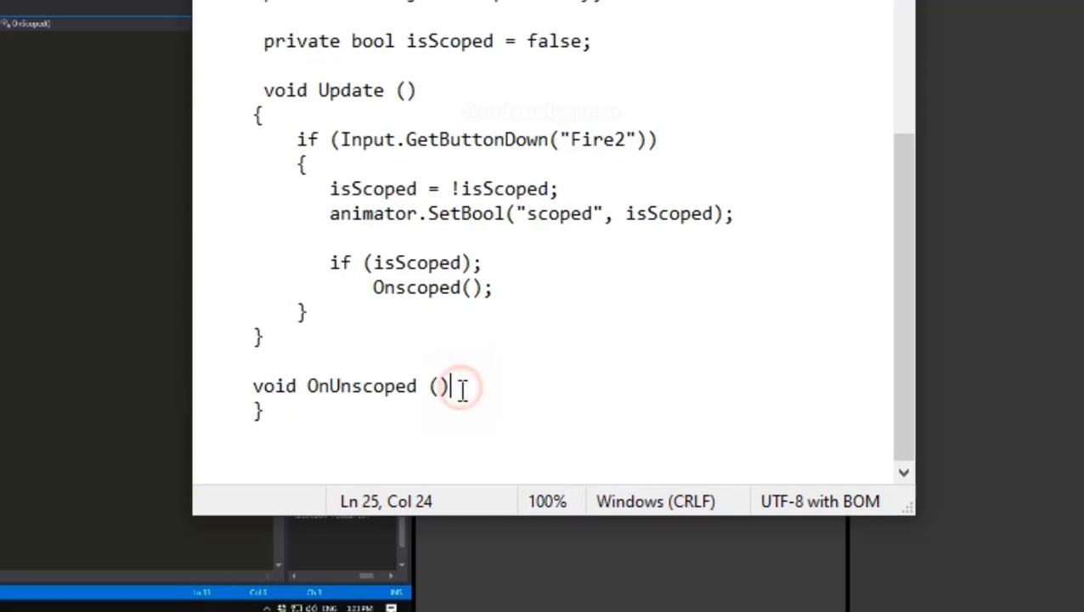
click(264, 415)
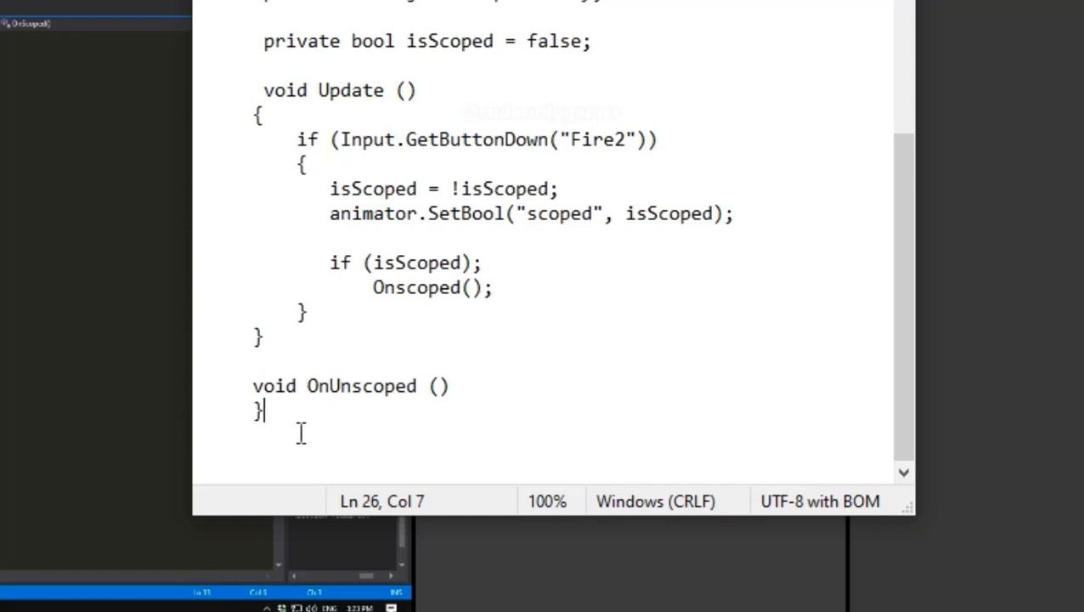
key(Return)
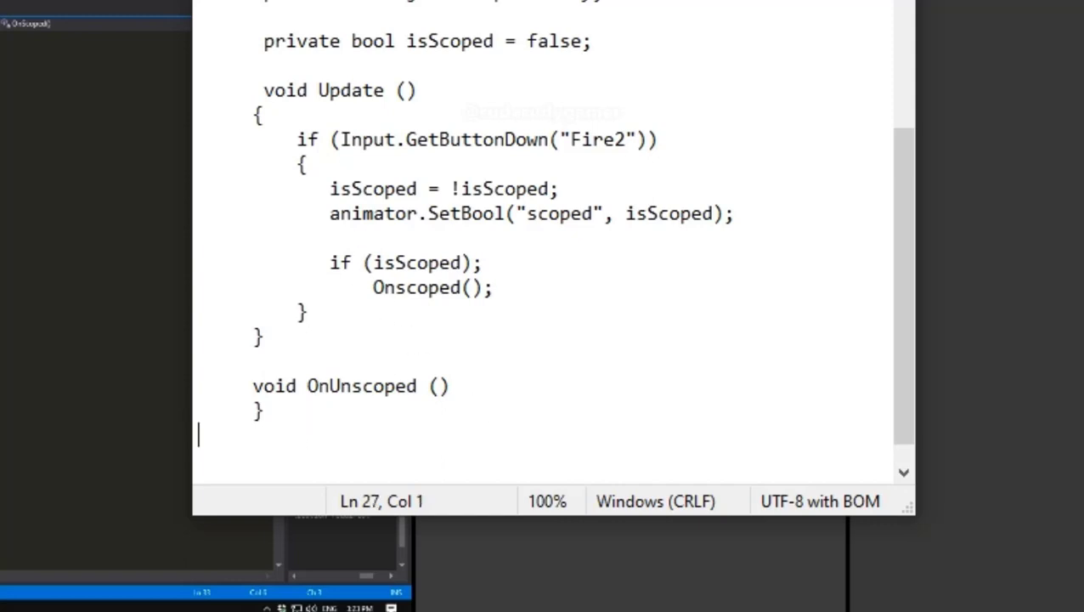
key(Return)
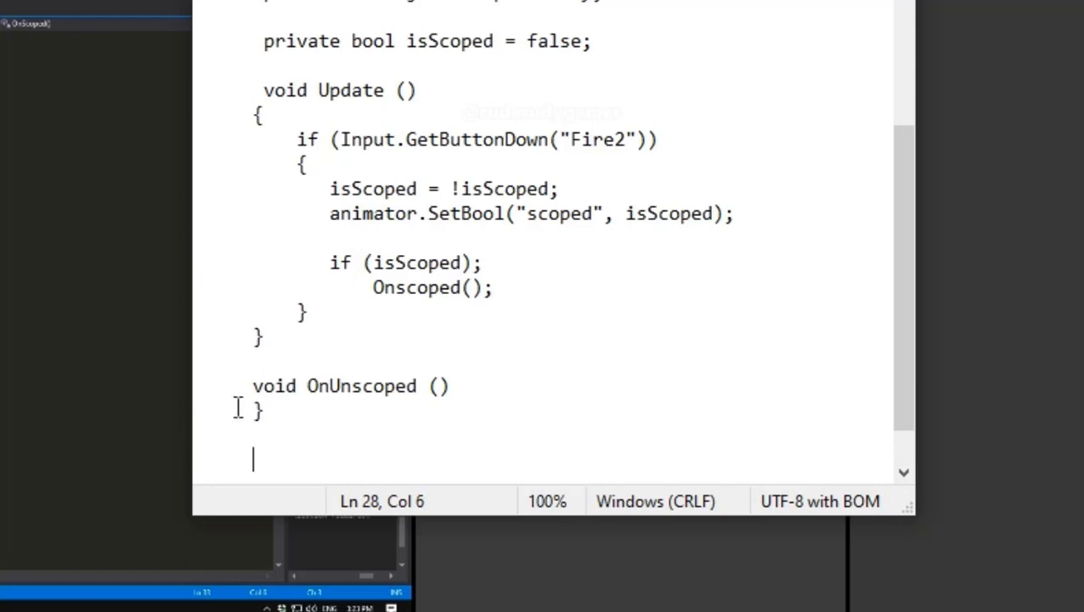
drag(260, 414, 252, 414)
text({)
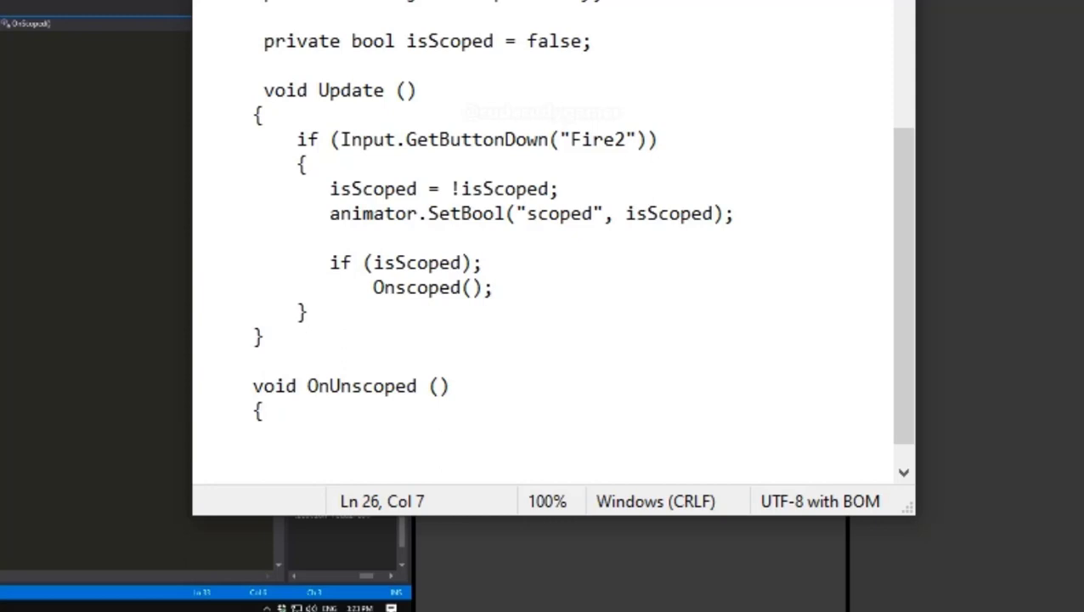
key(Return)
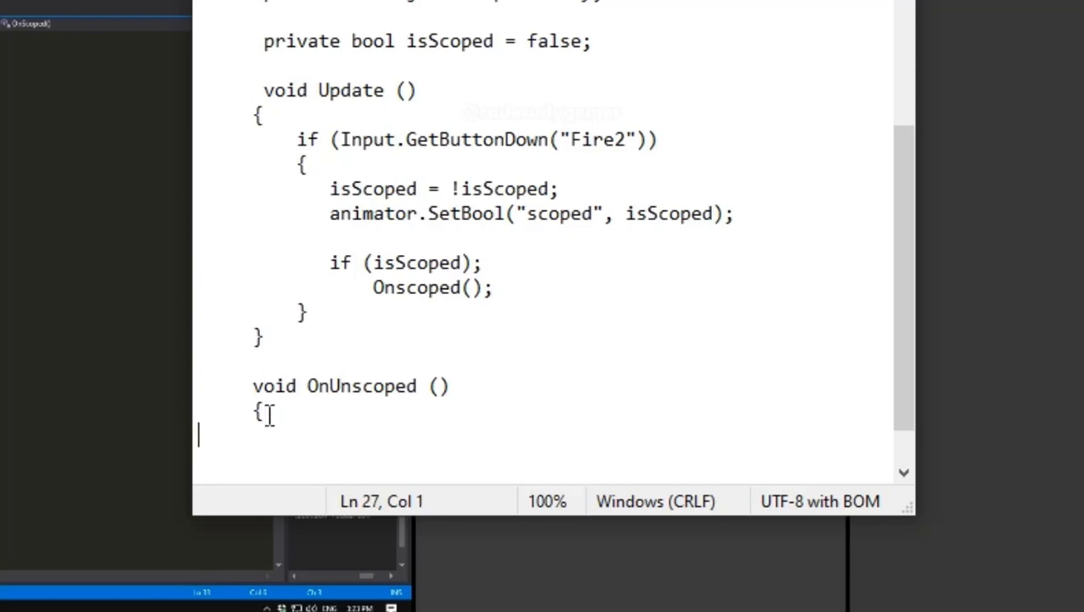
key(Return)
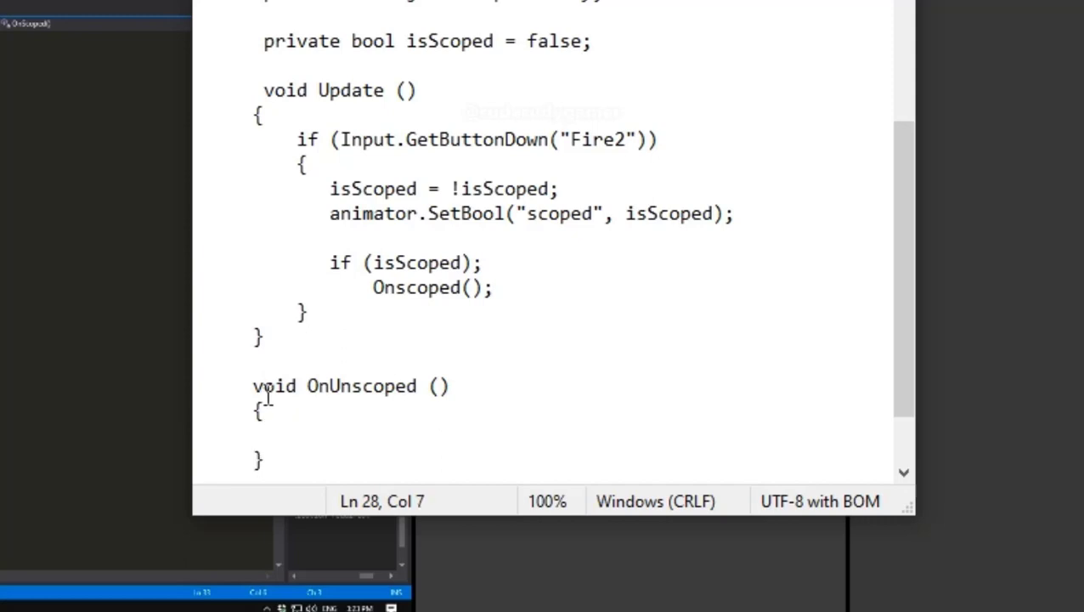
key(Return)
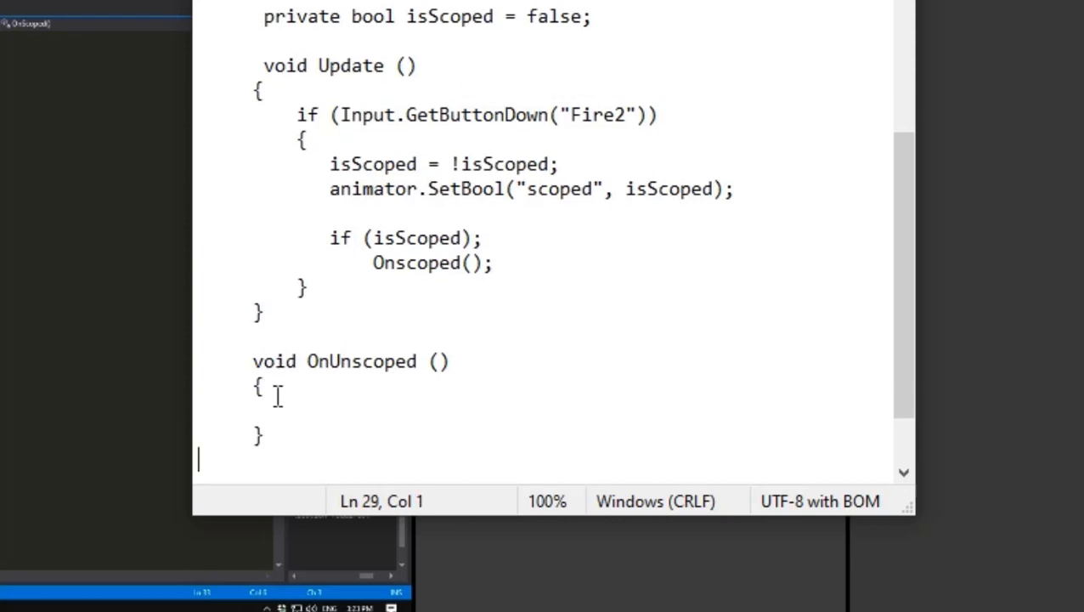
key(Return)
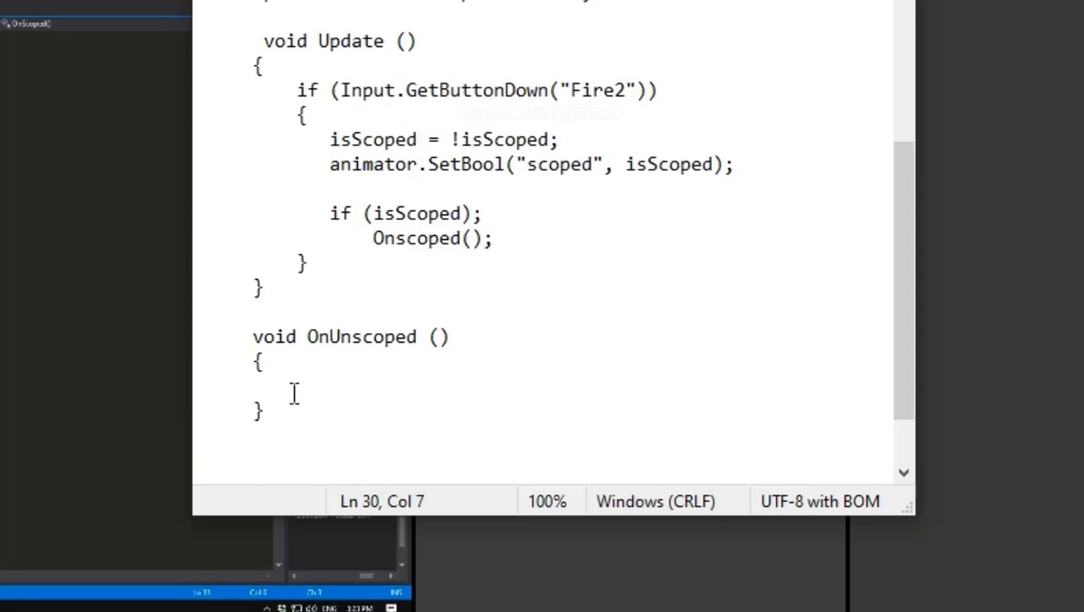
drag(253, 336, 450, 336)
- Duplicate the void OnUnscoped () line below and delete 'Un' to make void Onscoped ()
right_click(387, 342)
click(466, 427)
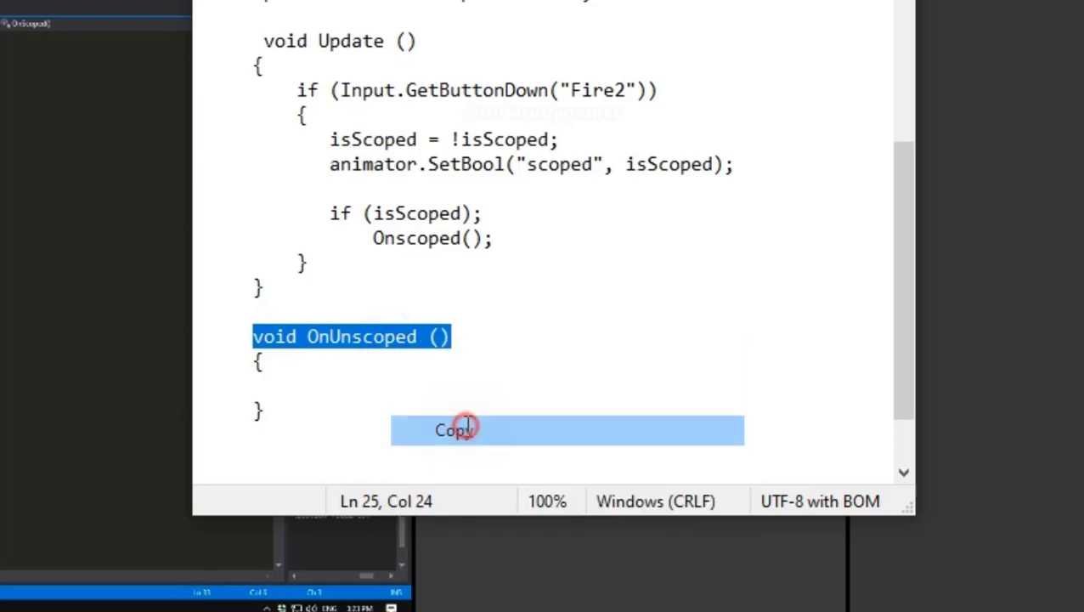
click(259, 440)
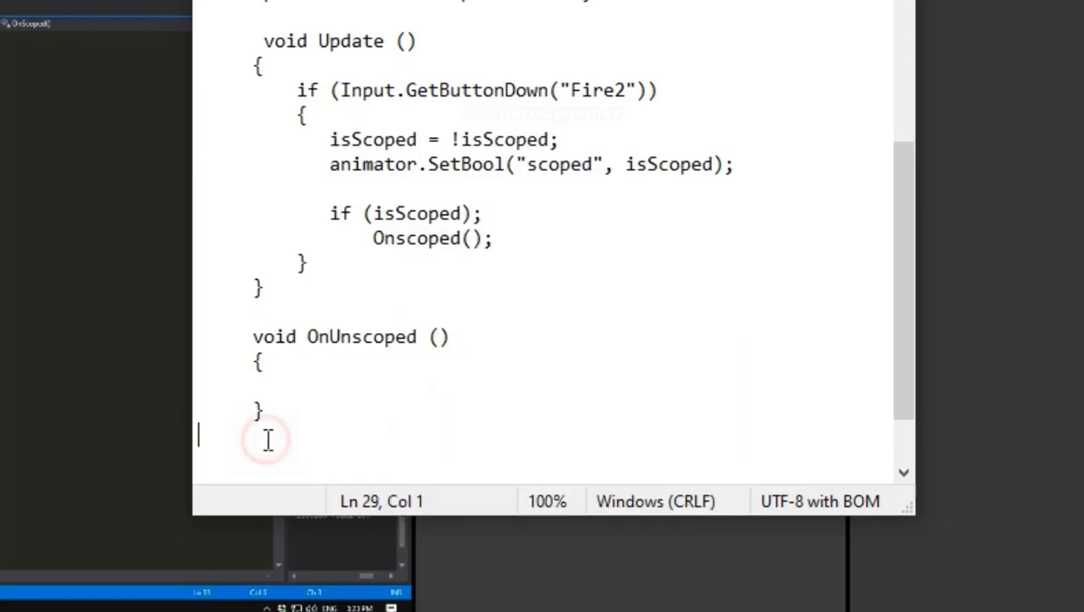
click(210, 436)
click(206, 456)
right_click(263, 457)
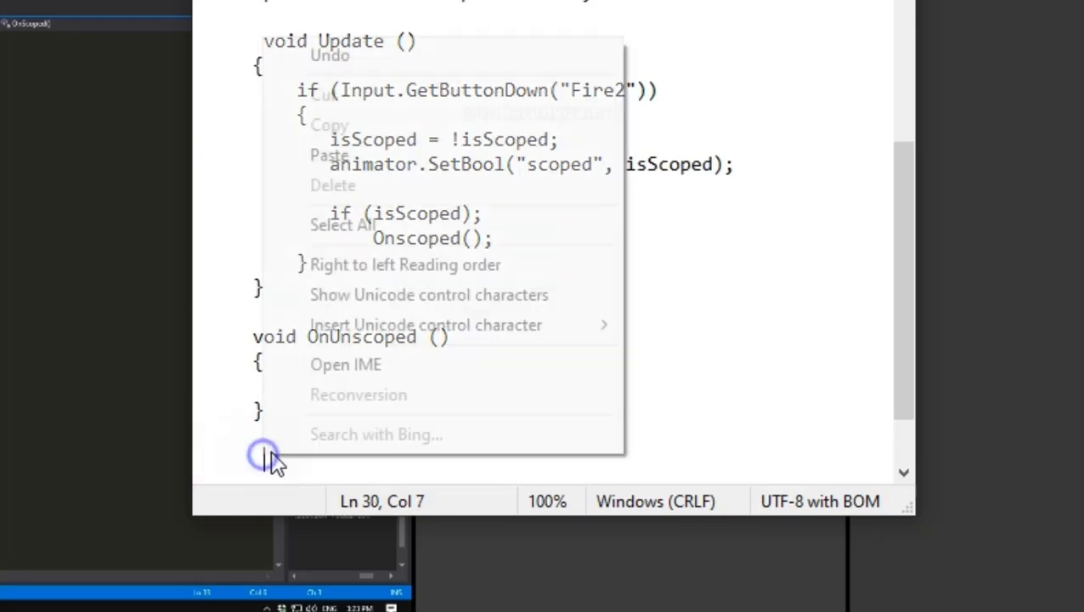
click(375, 166)
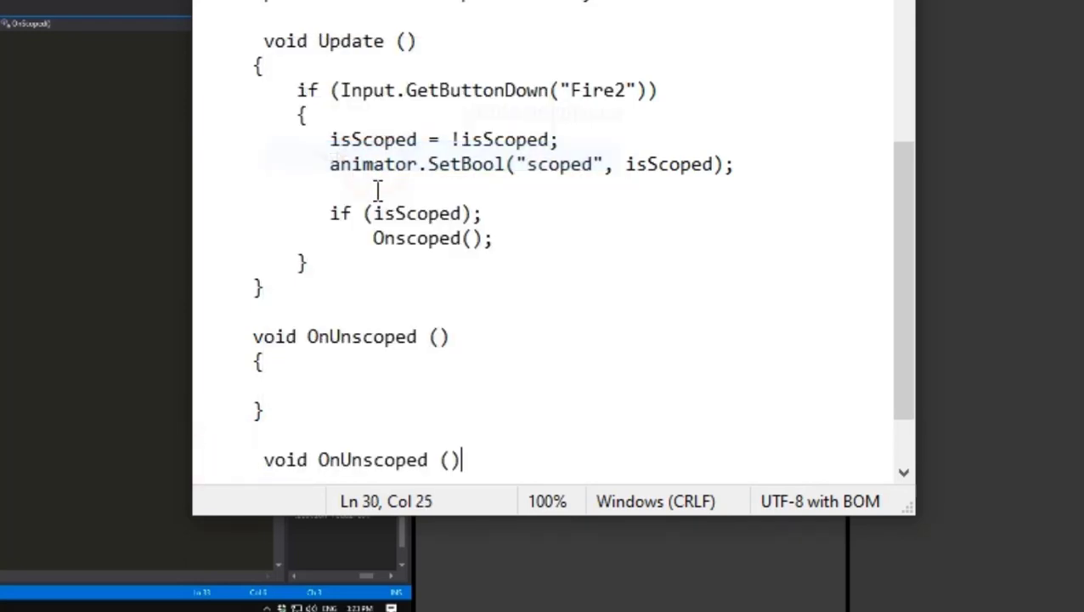
click(264, 460)
key(BackSpace)
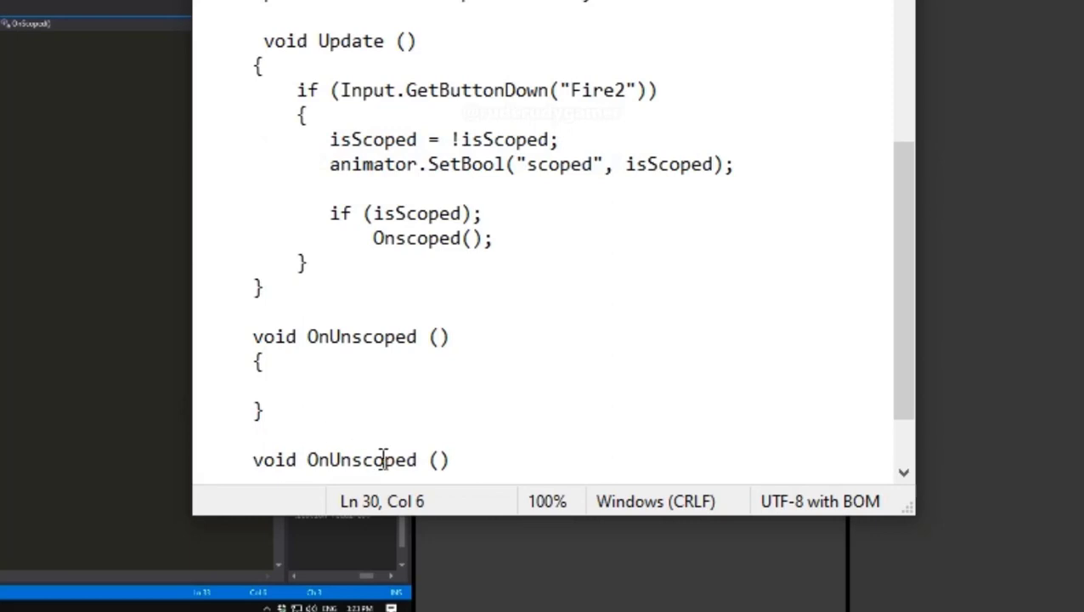
click(336, 460)
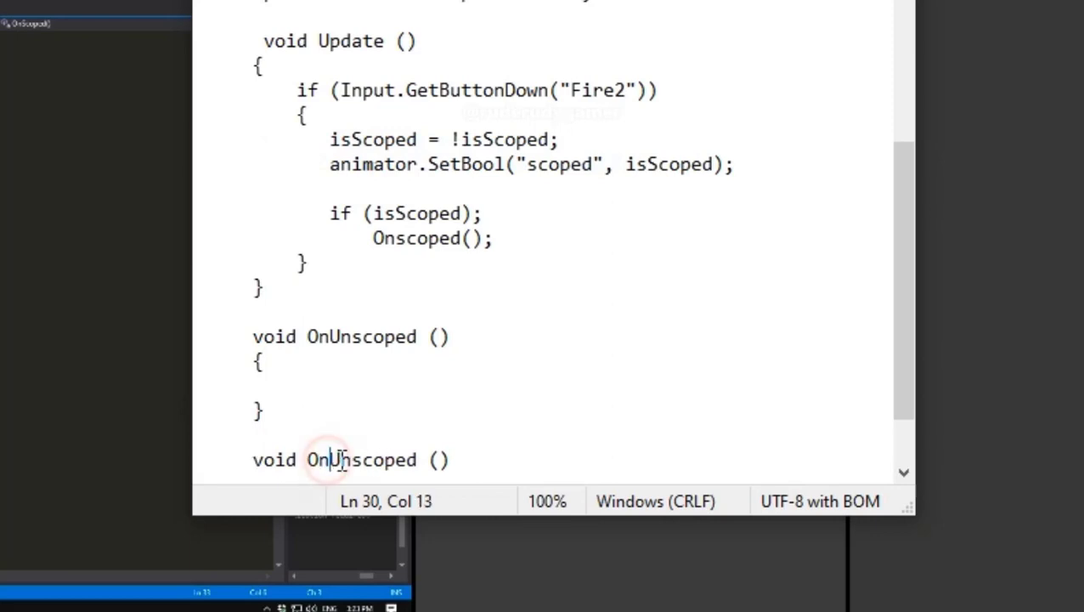
drag(338, 459, 352, 460)
key(BackSpace)
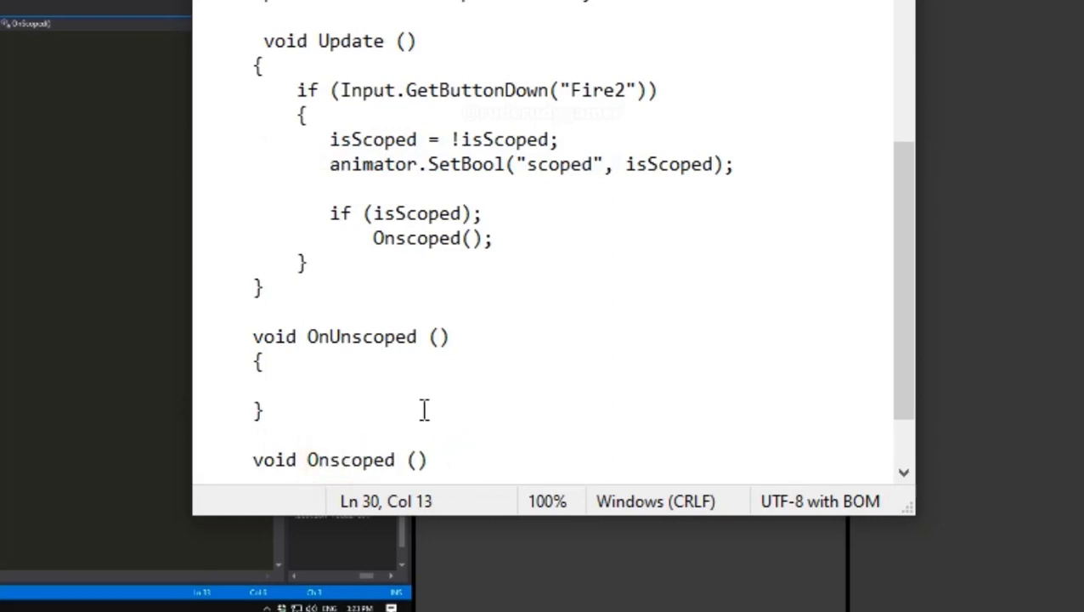
- Give Onscoped () an empty body between { and } braces
scroll(358, 387, down, 1)
click(274, 431)
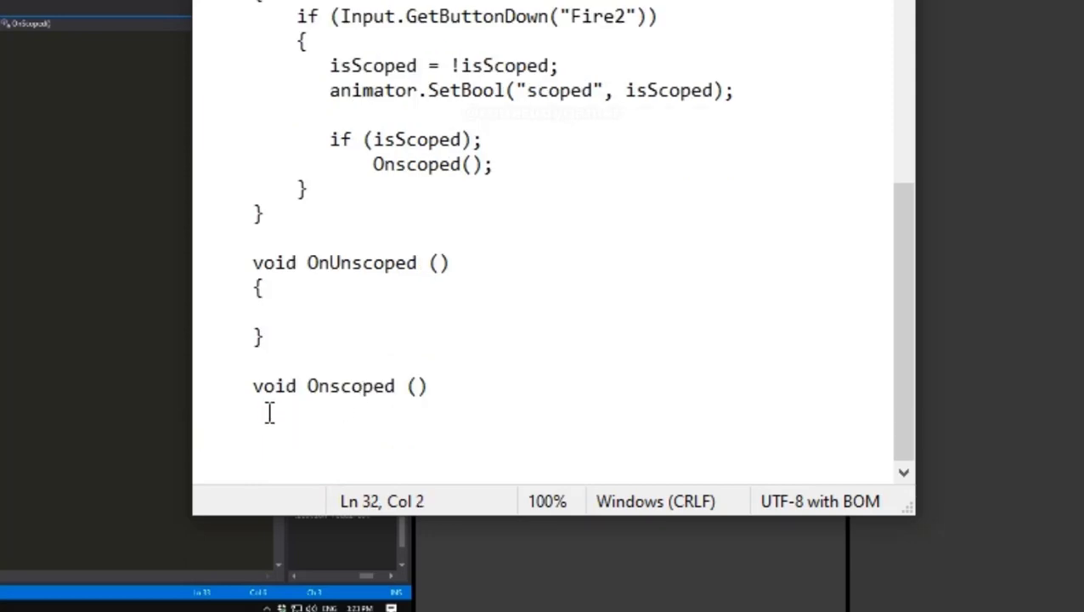
click(269, 411)
text({)
key(Return)
key(Return)
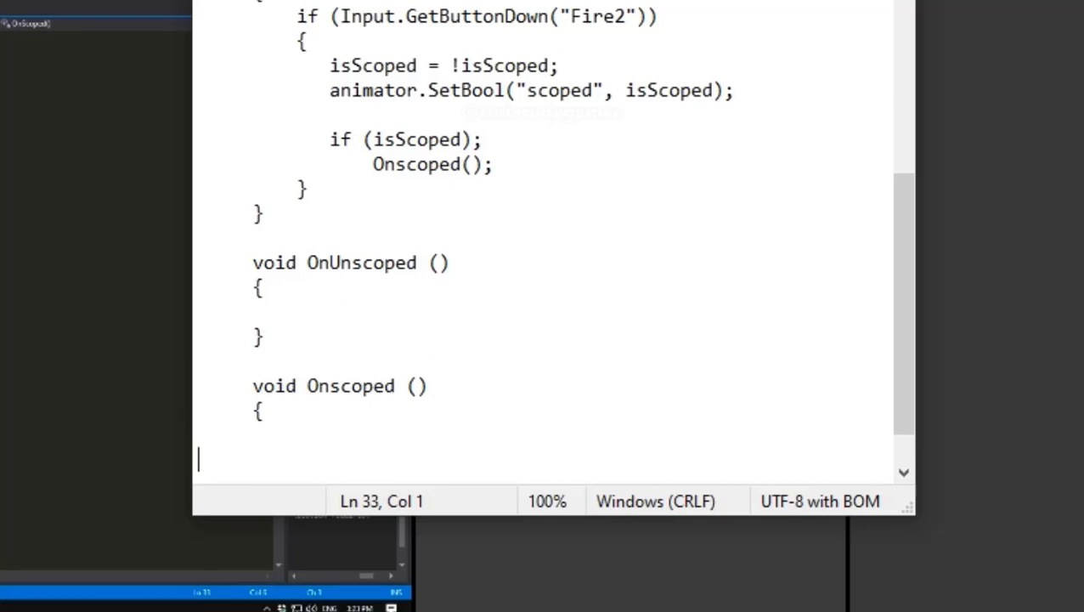
text(})
click(201, 457)
key(BackSpace)
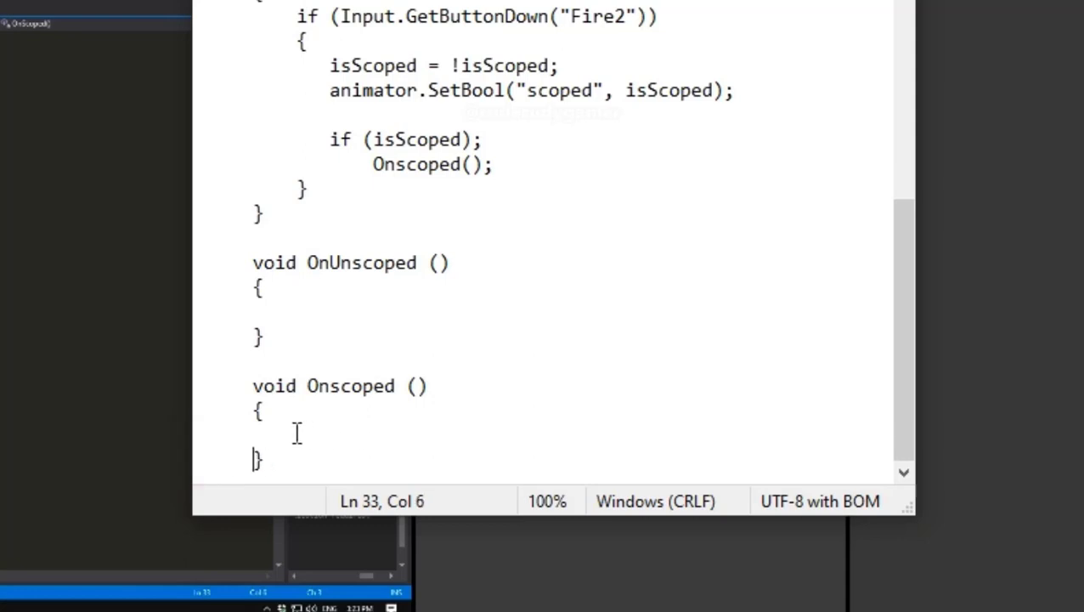
- Add the script's final closing brace after the Onscoped method
scroll(294, 429, down, 1)
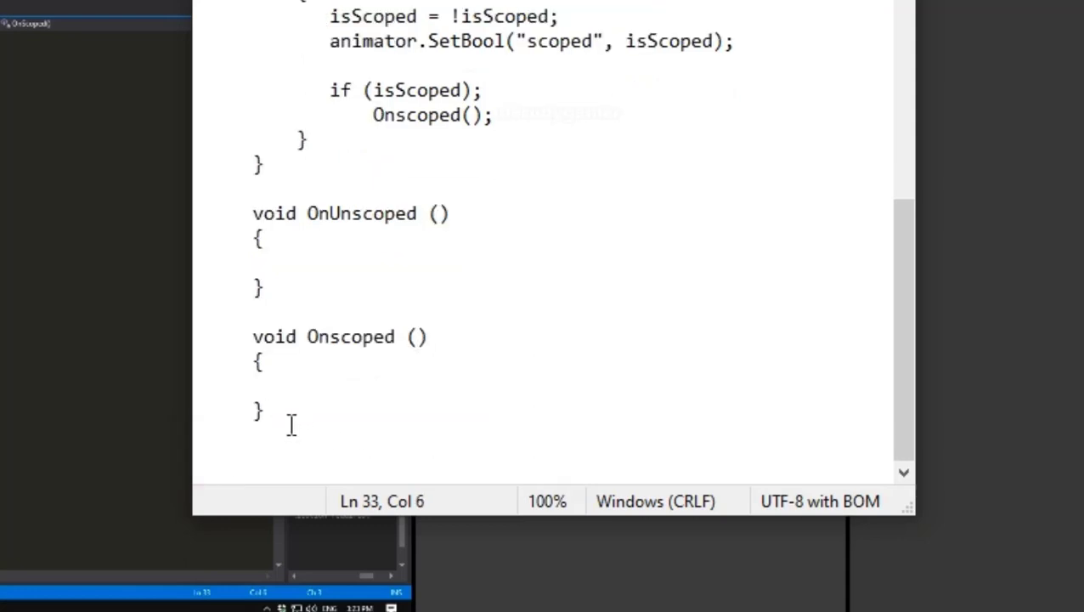
click(269, 387)
click(281, 417)
key(Return)
key(Return)
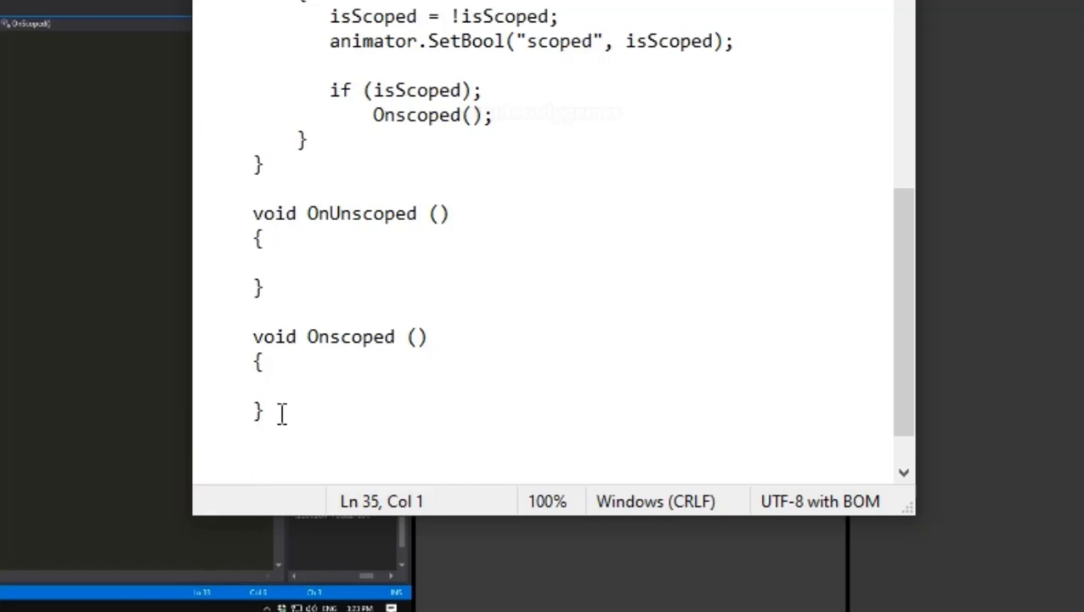
text(})
- Start an else line after the Onscoped() call in Update
scroll(459, 232, up, 1)
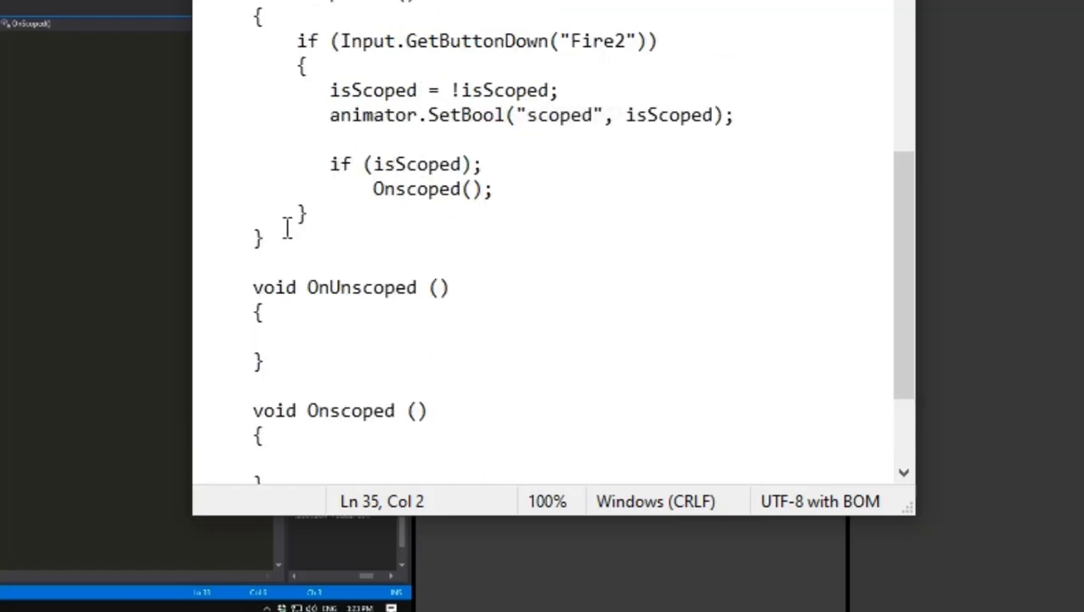
click(498, 192)
key(Return)
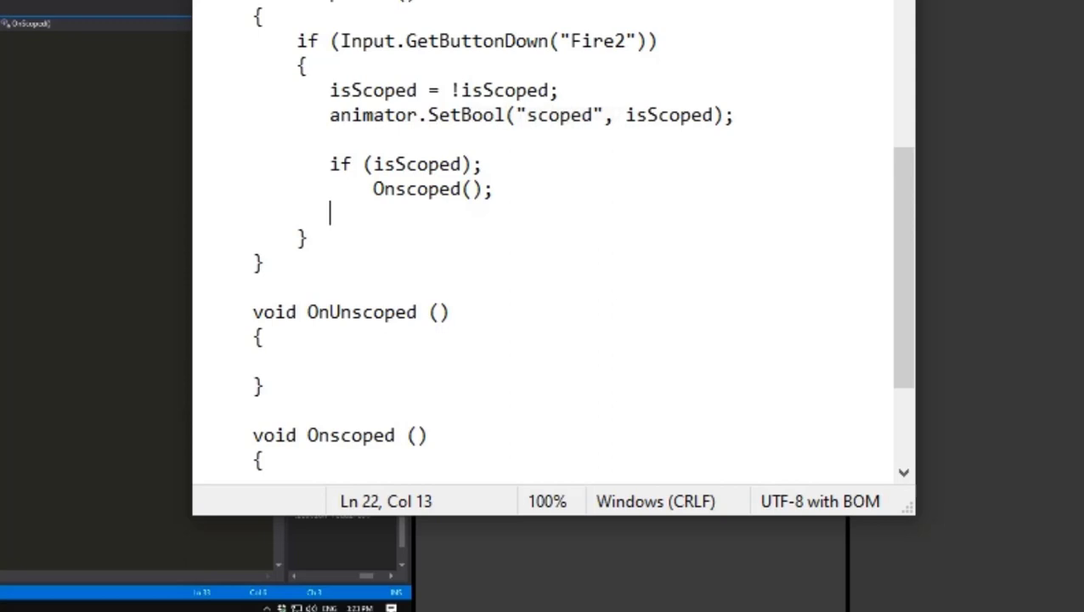
text(els)
key(Return)
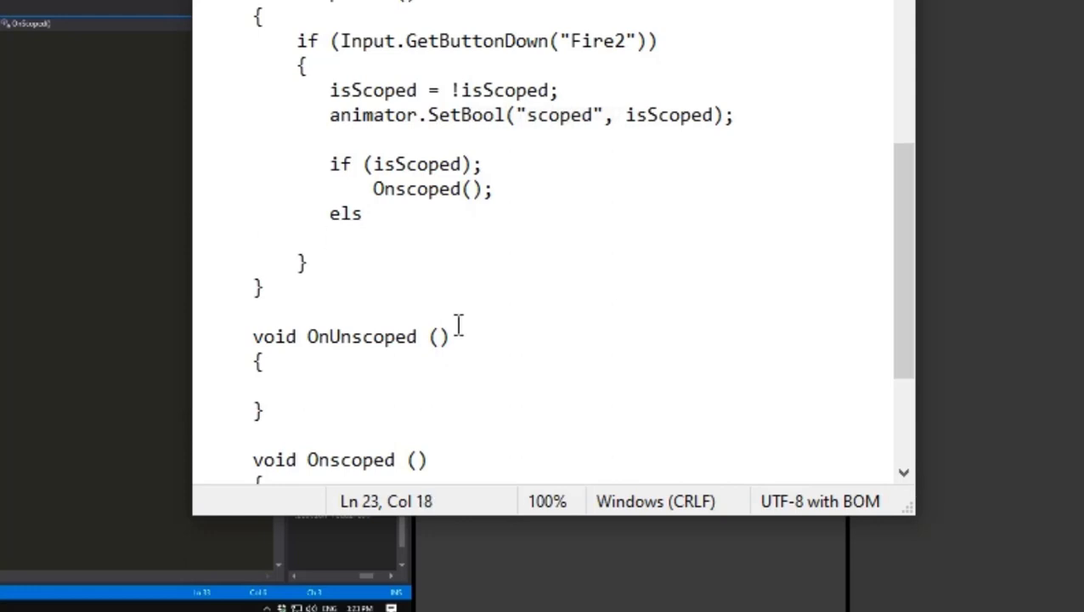
- Copy OnUnscoped () from its declaration and paste it under the else line
click(313, 338)
drag(307, 338, 417, 338)
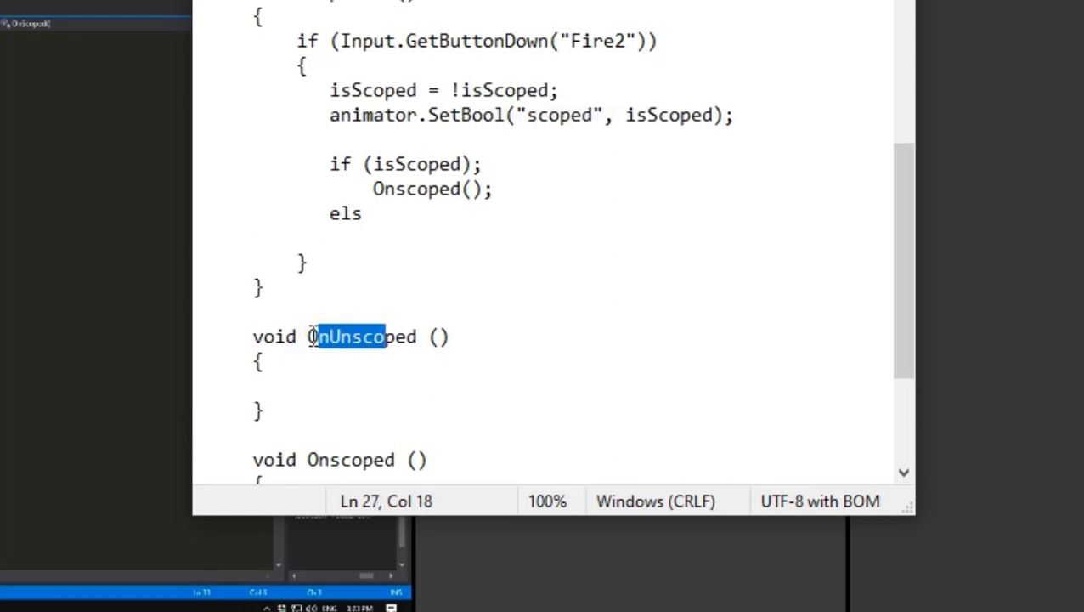
right_click(384, 340)
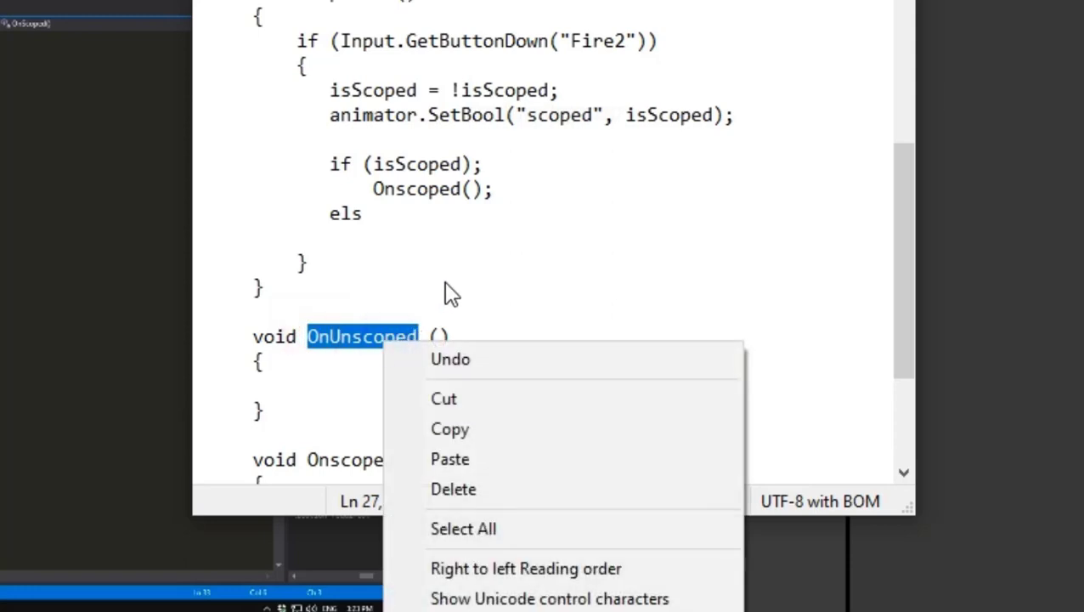
click(469, 431)
click(448, 339)
drag(448, 339, 326, 335)
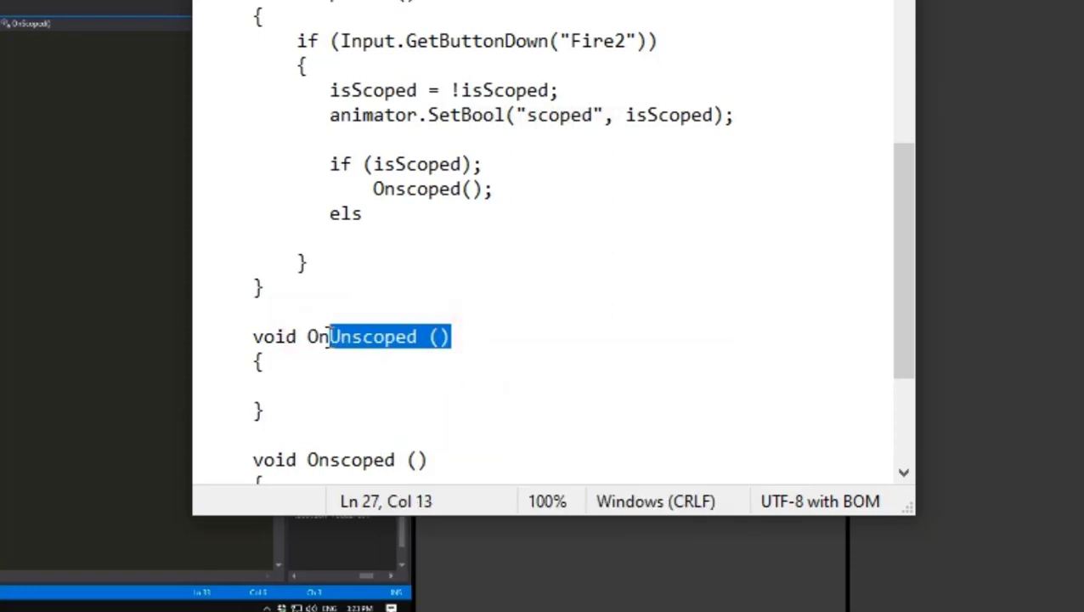
right_click(326, 335)
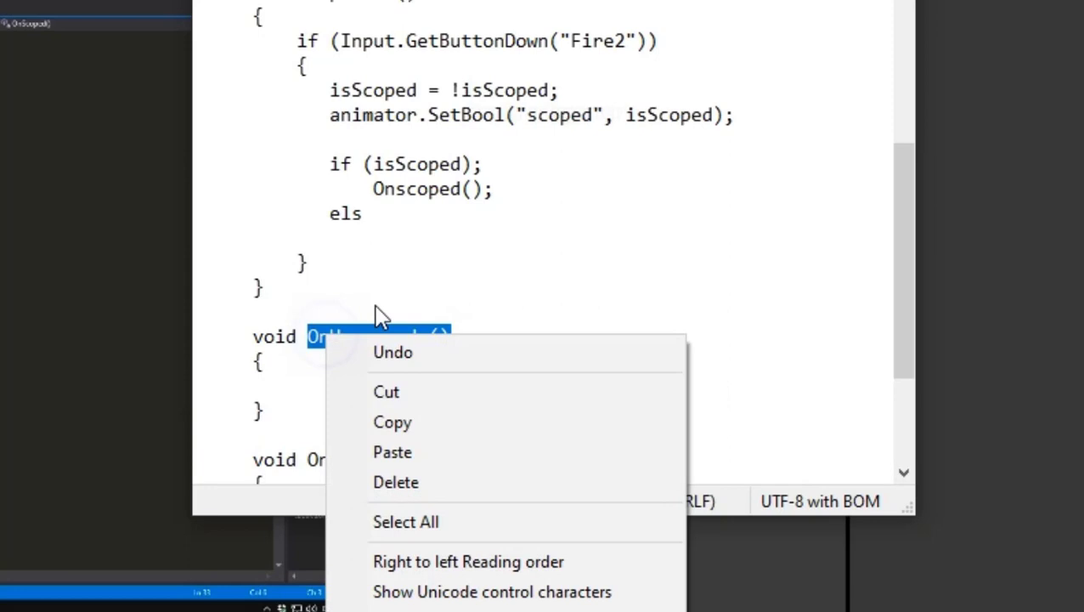
click(419, 430)
click(387, 218)
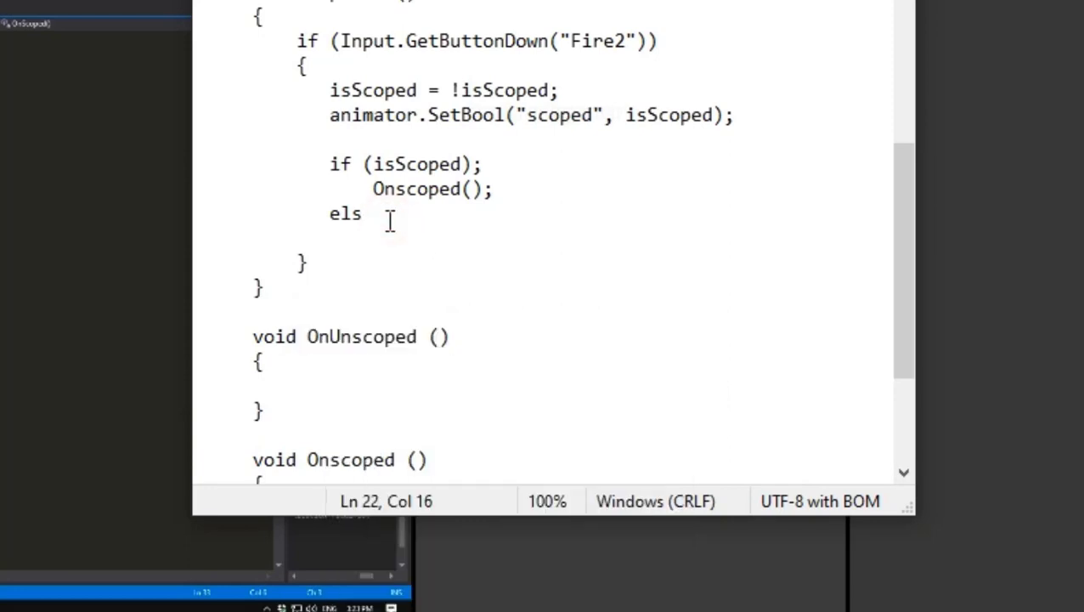
click(375, 242)
right_click(374, 242)
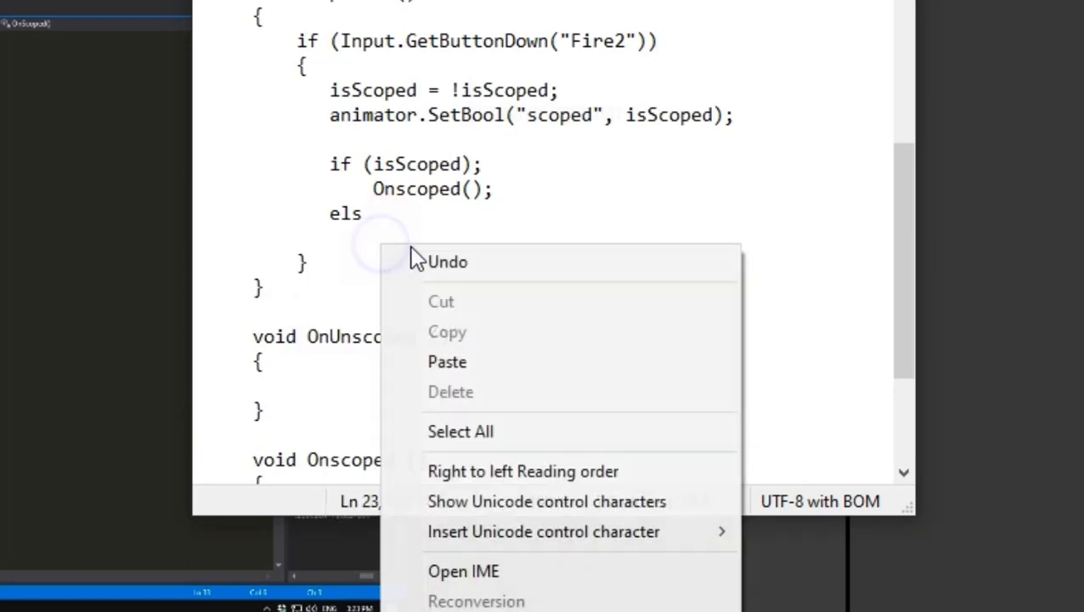
click(428, 364)
- Finish the word else and turn the pasted text into the call OnUnscoped();
click(361, 216)
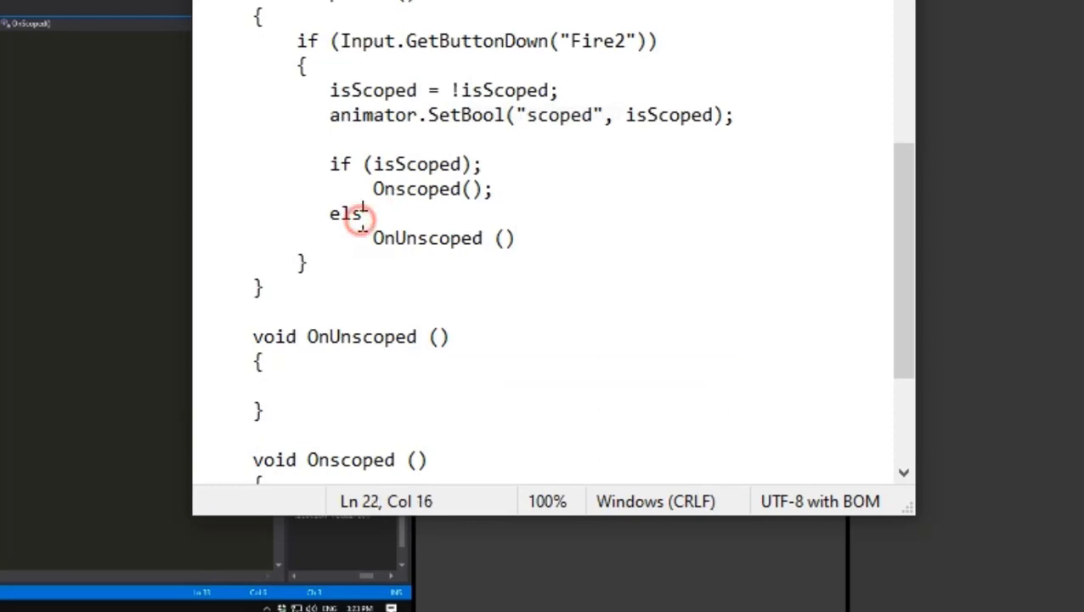
text(e)
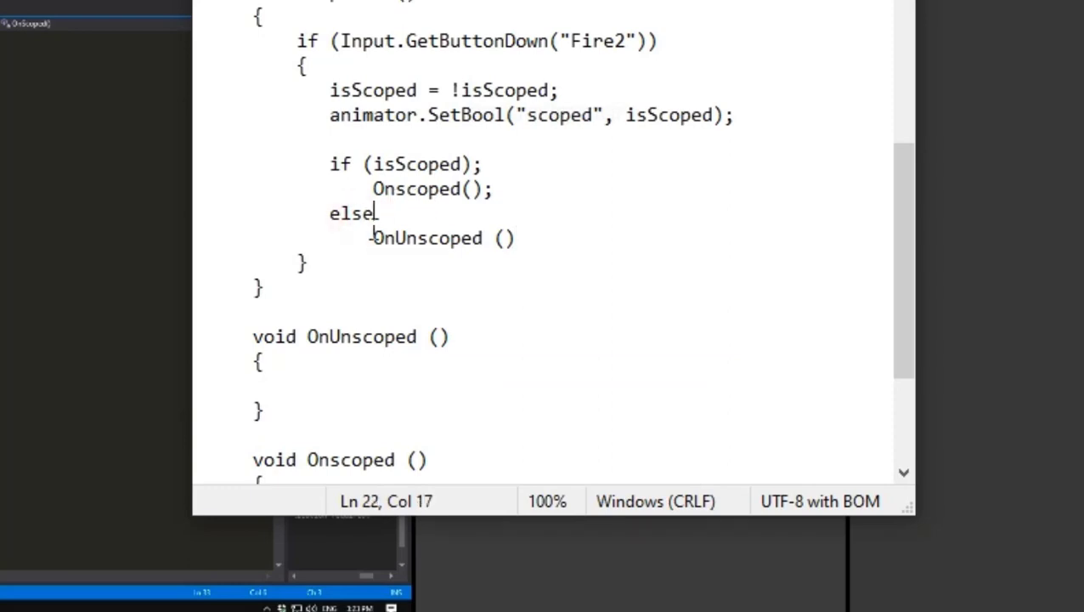
click(492, 238)
key(BackSpace)
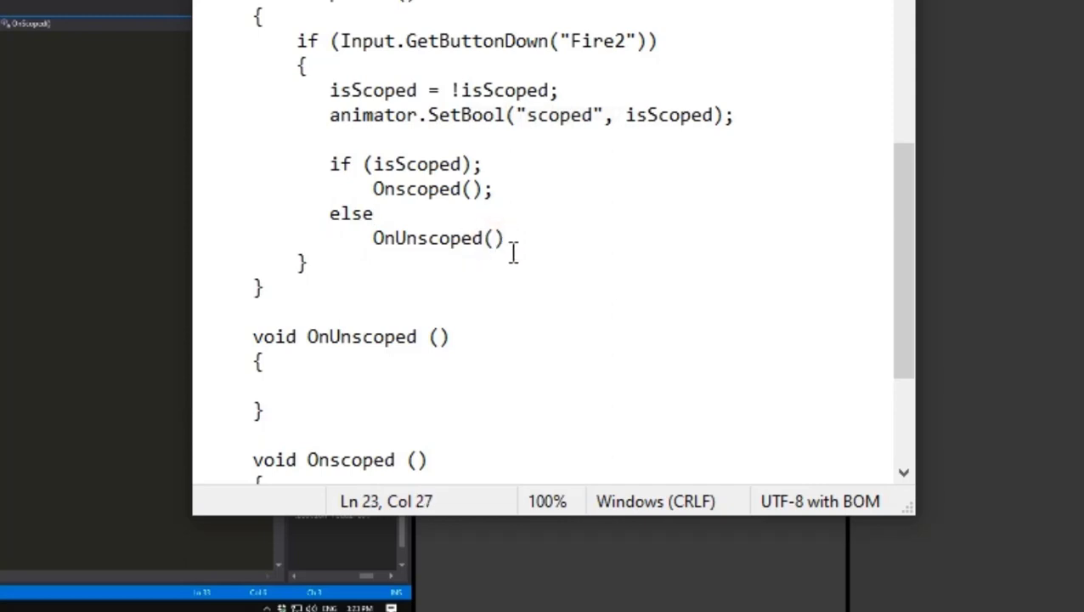
click(513, 251)
click(514, 222)
text(;)
key(BackSpace)
drag(501, 240, 515, 240)
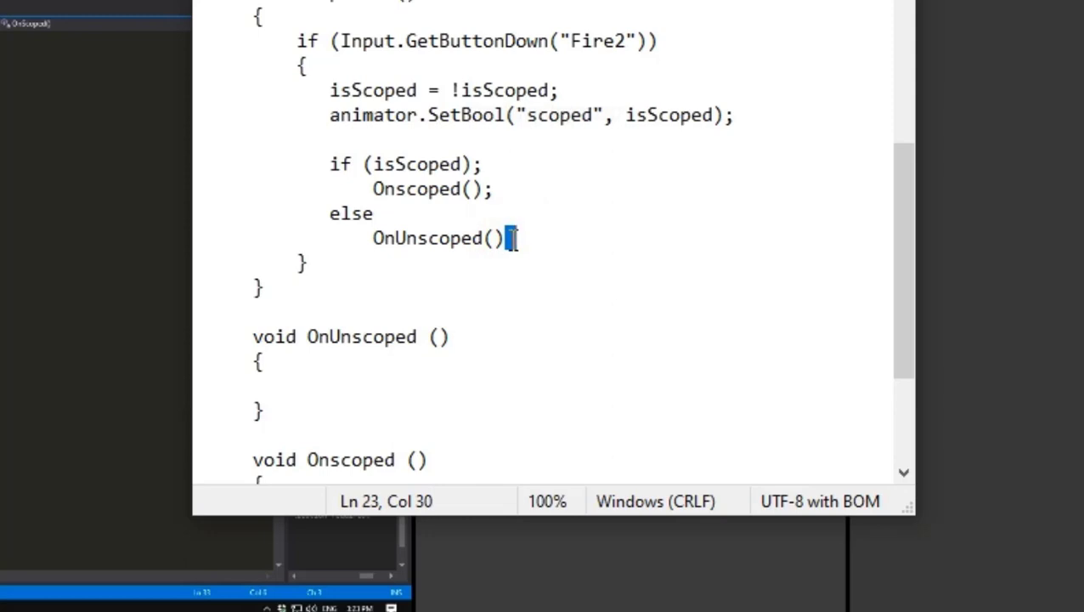
text(;)
scroll(451, 312, up, 1)
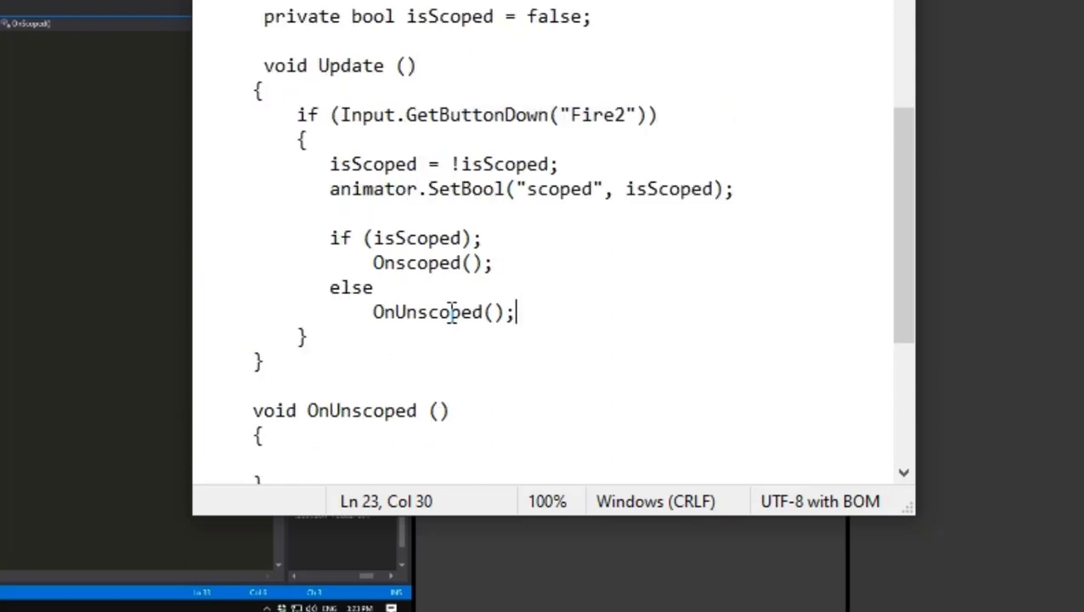
scroll(455, 301, up, 2)
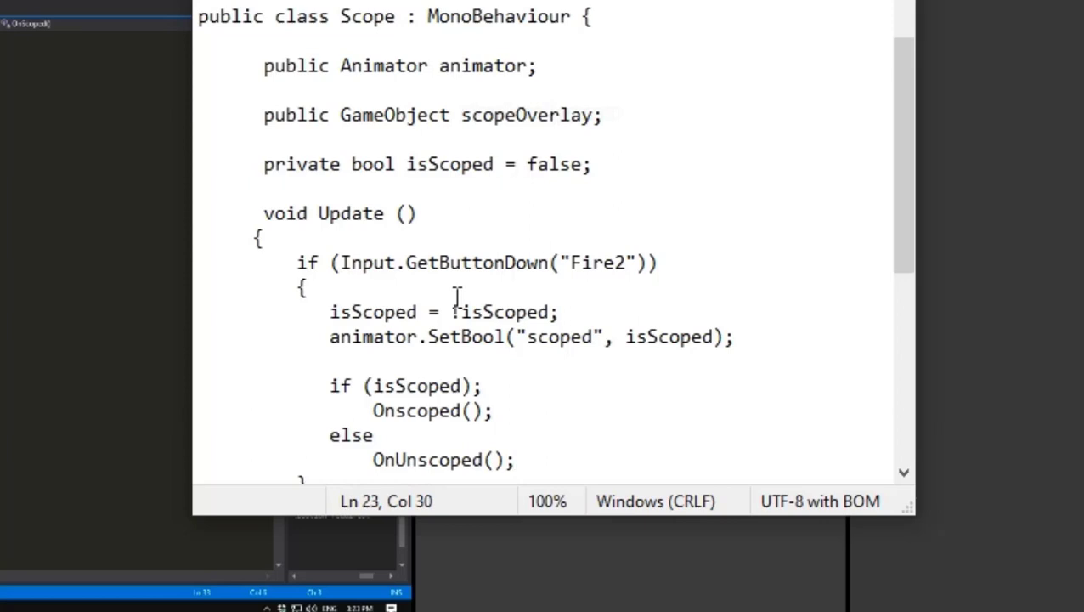
scroll(456, 296, down, 1)
scroll(455, 297, down, 4)
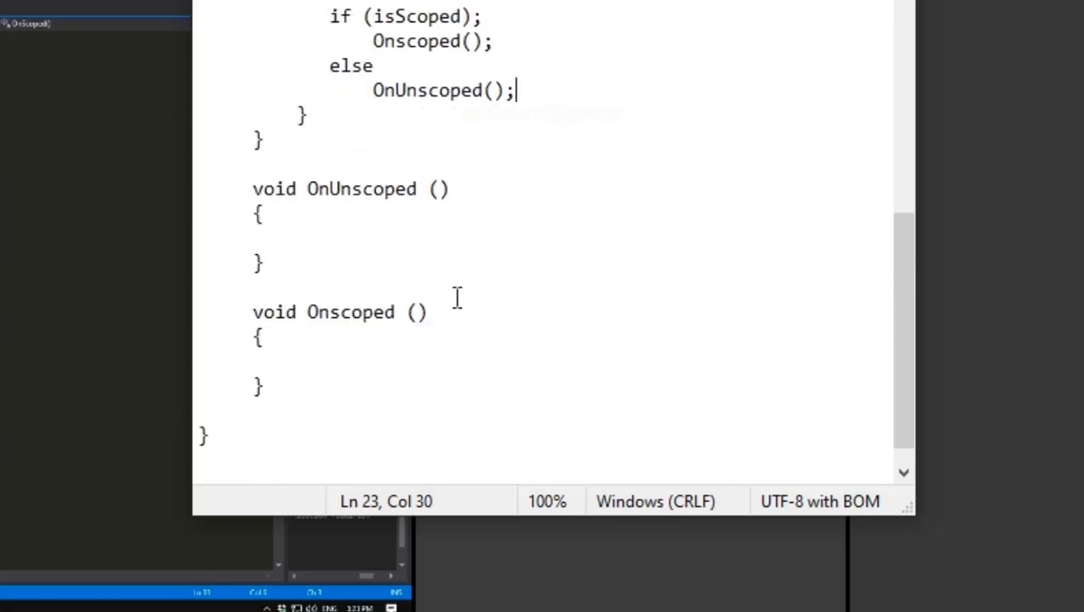
- Change Onscoped ()'s return type from void to IEnumeerator and enter StartCoroutine(OnScoped());
double_click(255, 293)
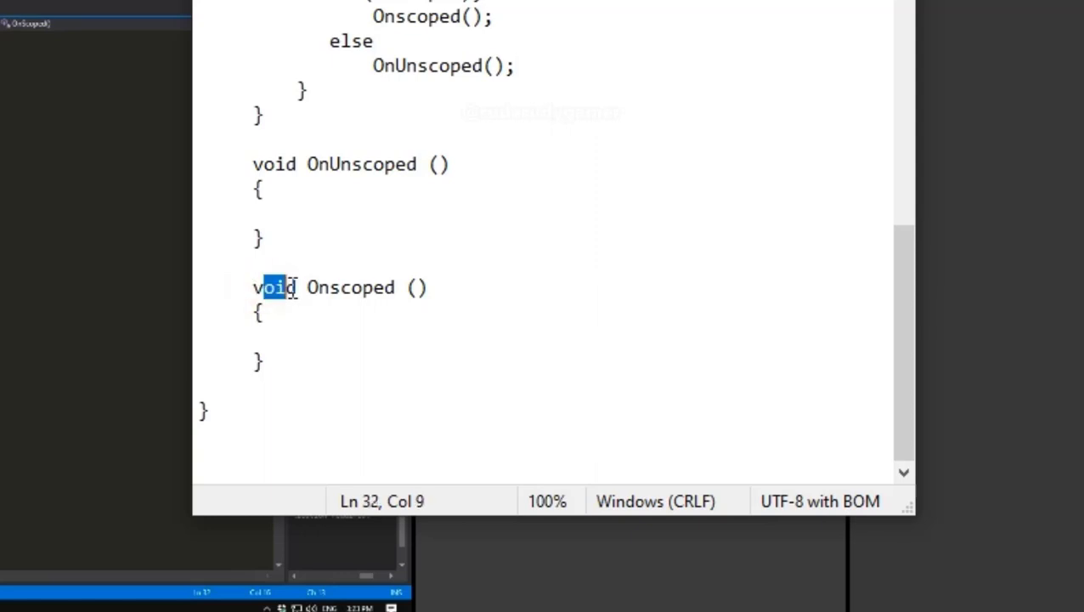
click(254, 293)
drag(256, 293, 296, 299)
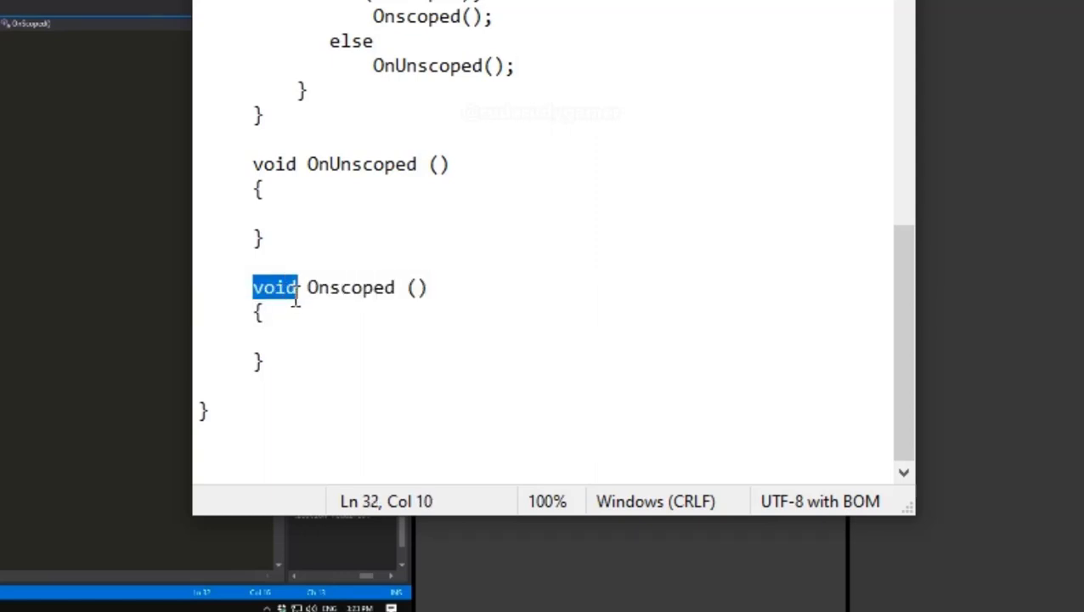
text(IE)
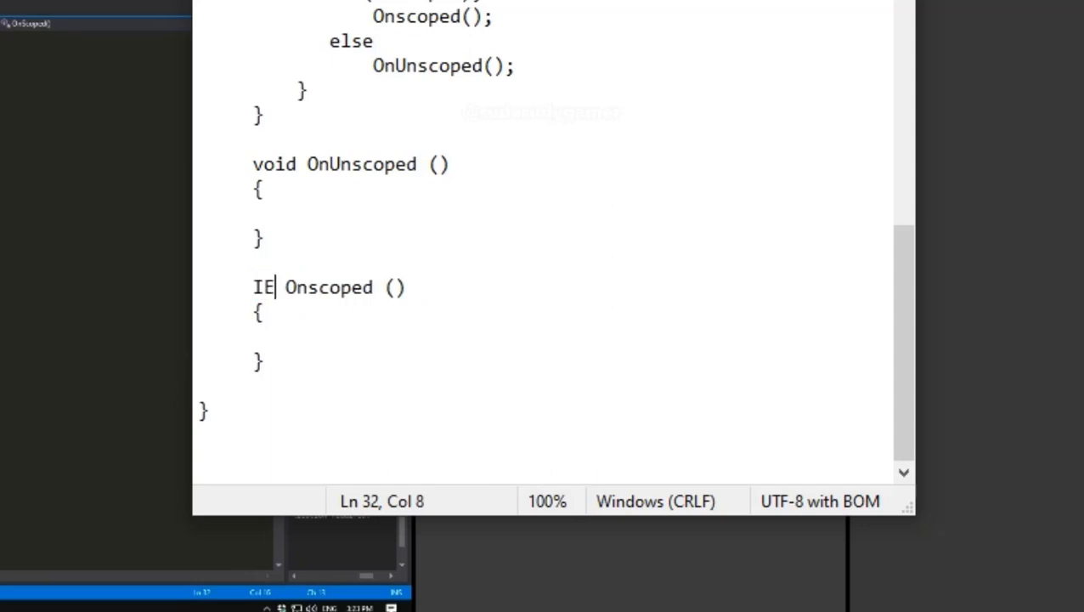
text(nu)
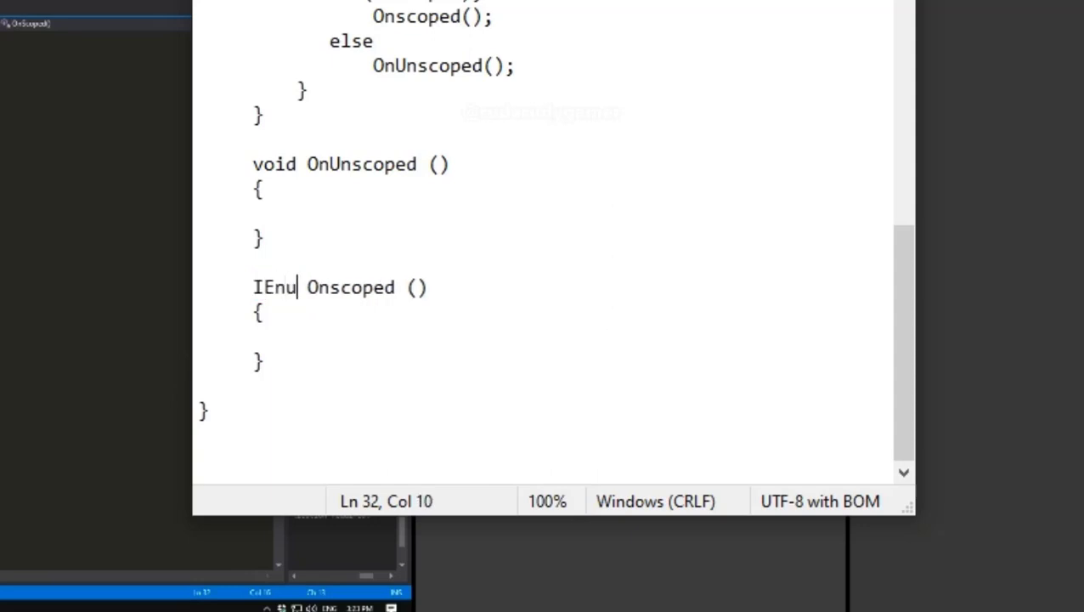
text(m)
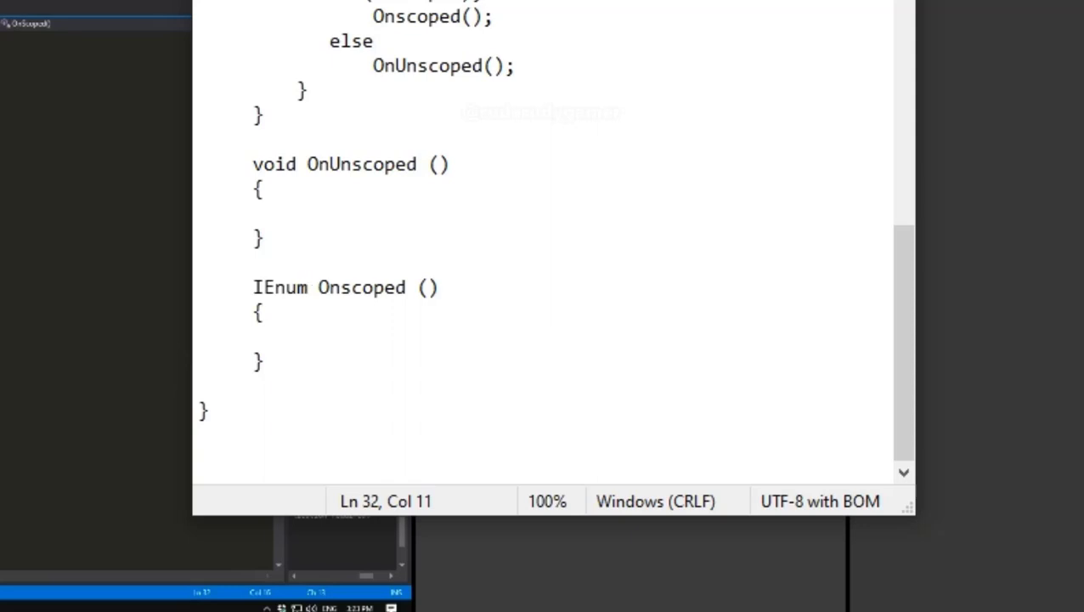
text(eer)
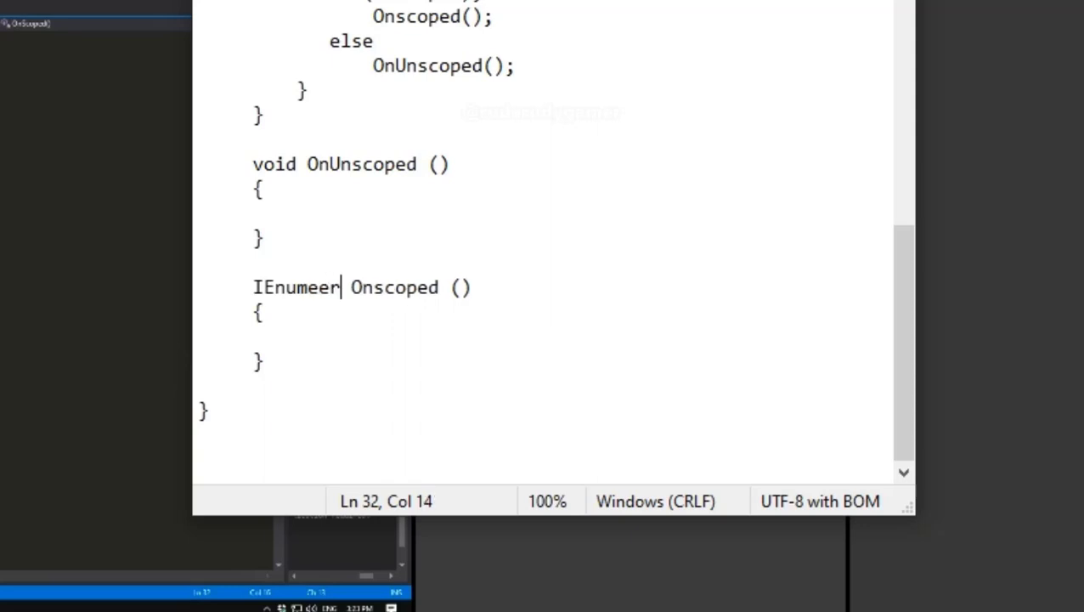
text(ator)
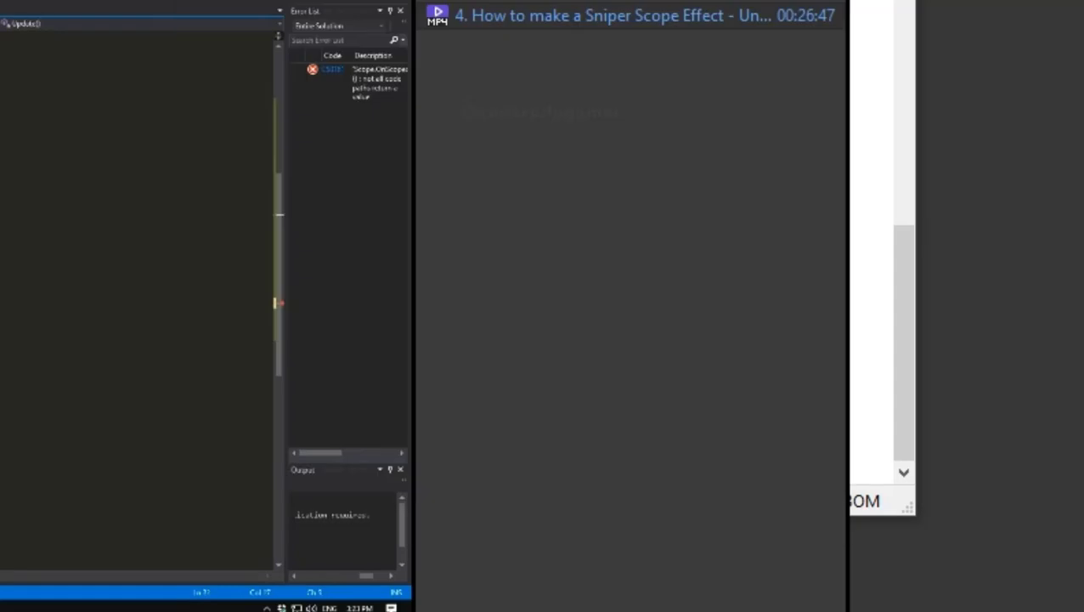
text(Start)
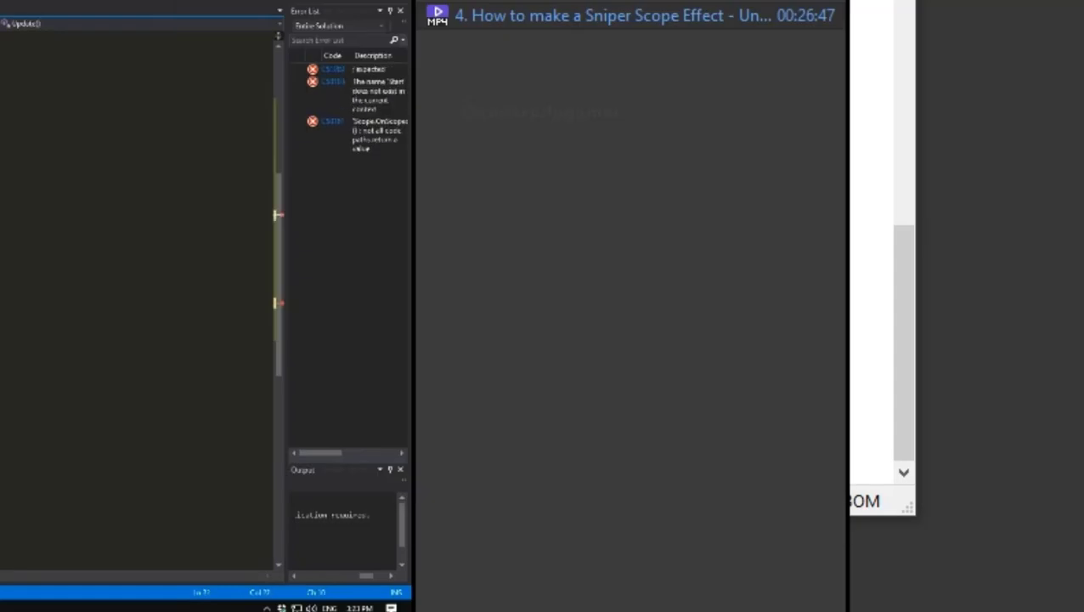
text(Coroutine()
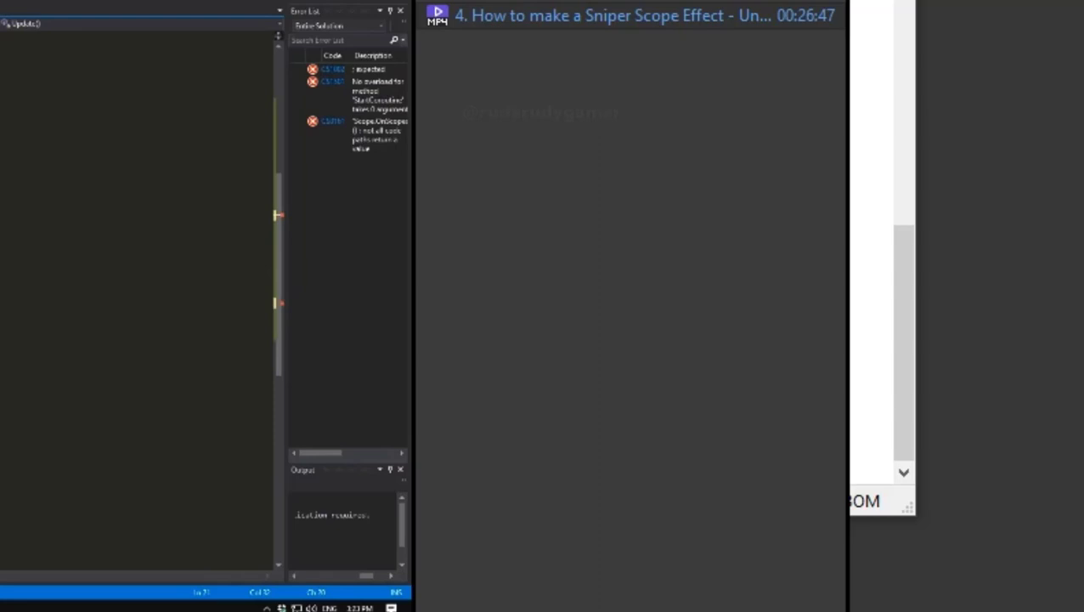
text(OnScoped)
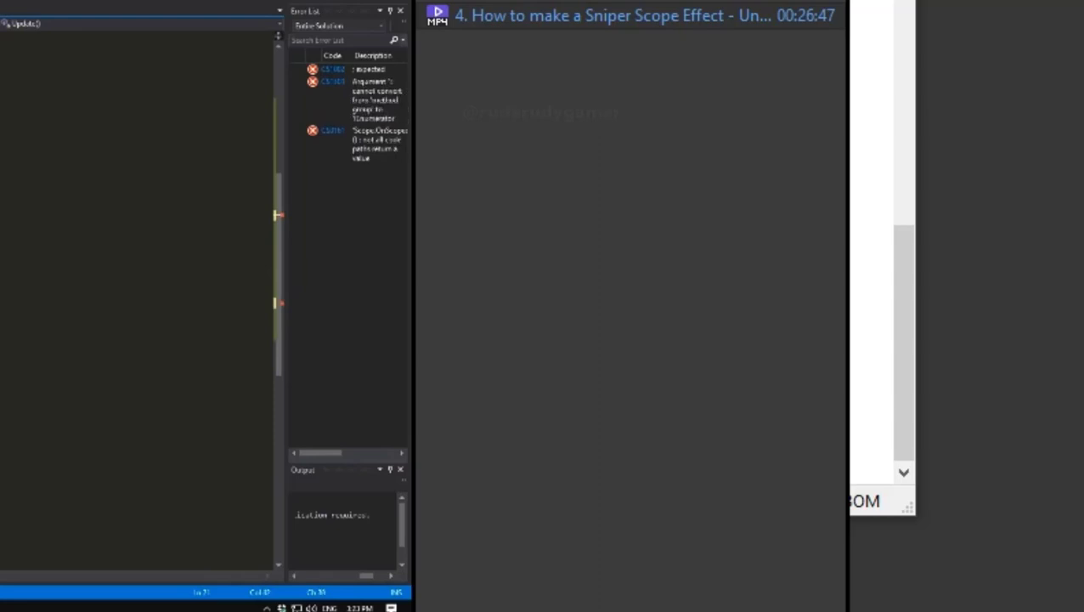
text(());)
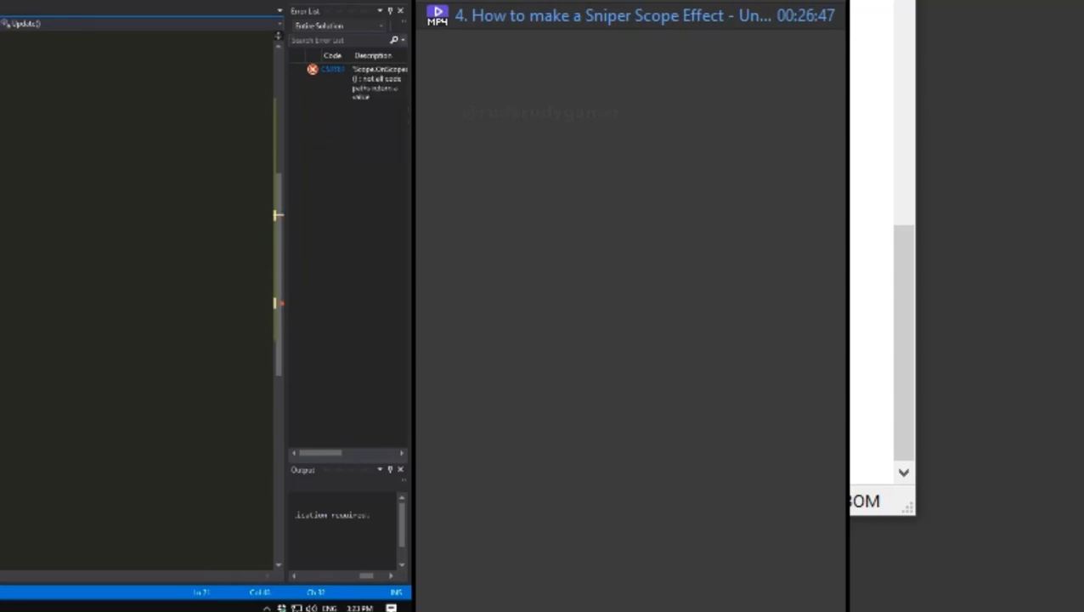
click(383, 600)
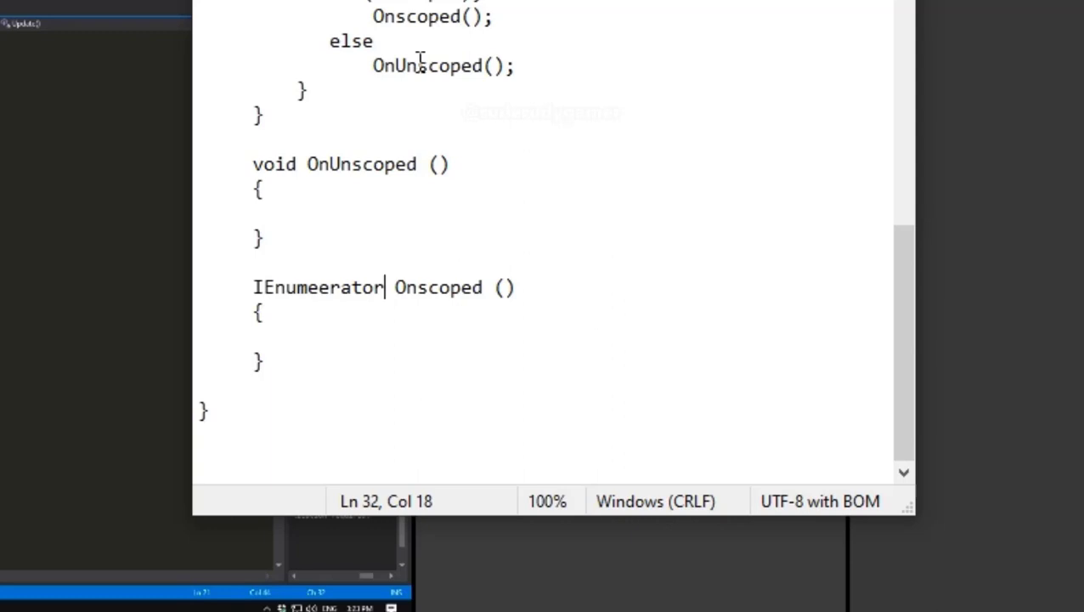
- Replace the Onscoped call in the if (isScoped) branch with StartCoroutine(Onscoped());
scroll(419, 59, up, 1)
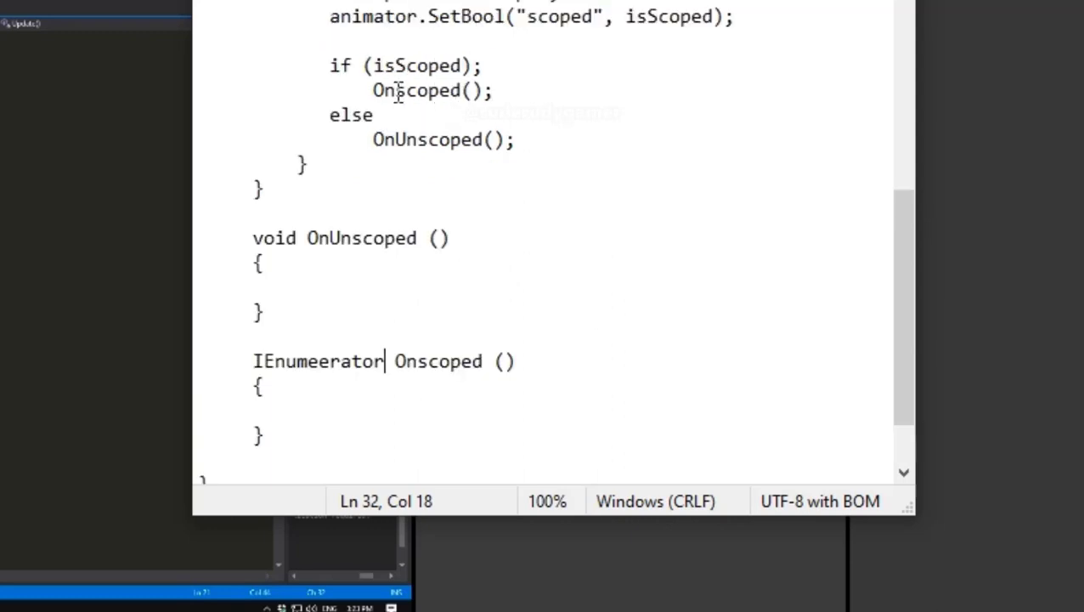
drag(374, 90, 462, 100)
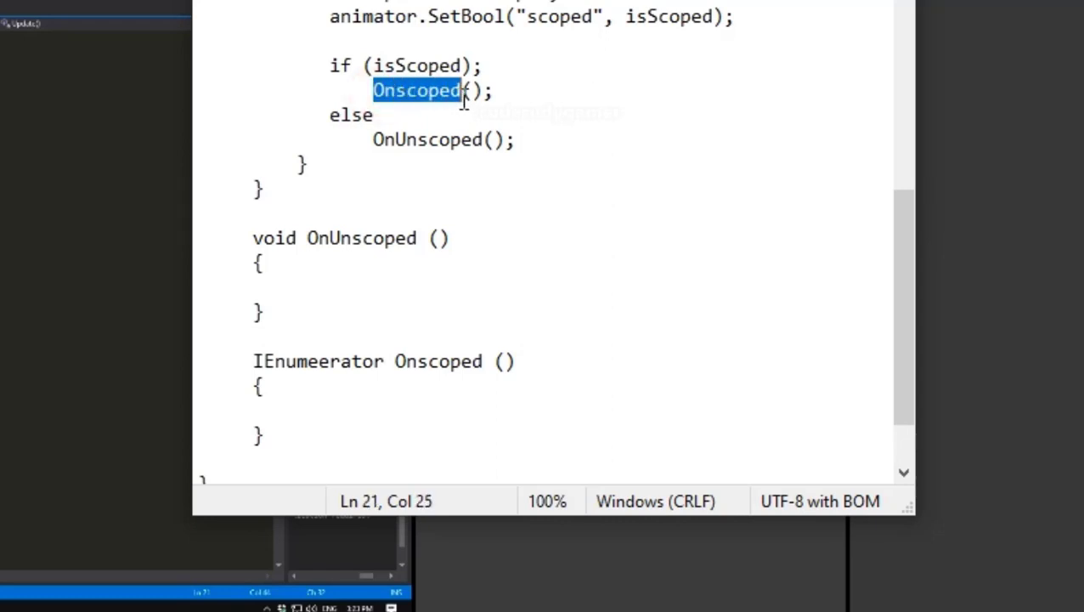
text(St)
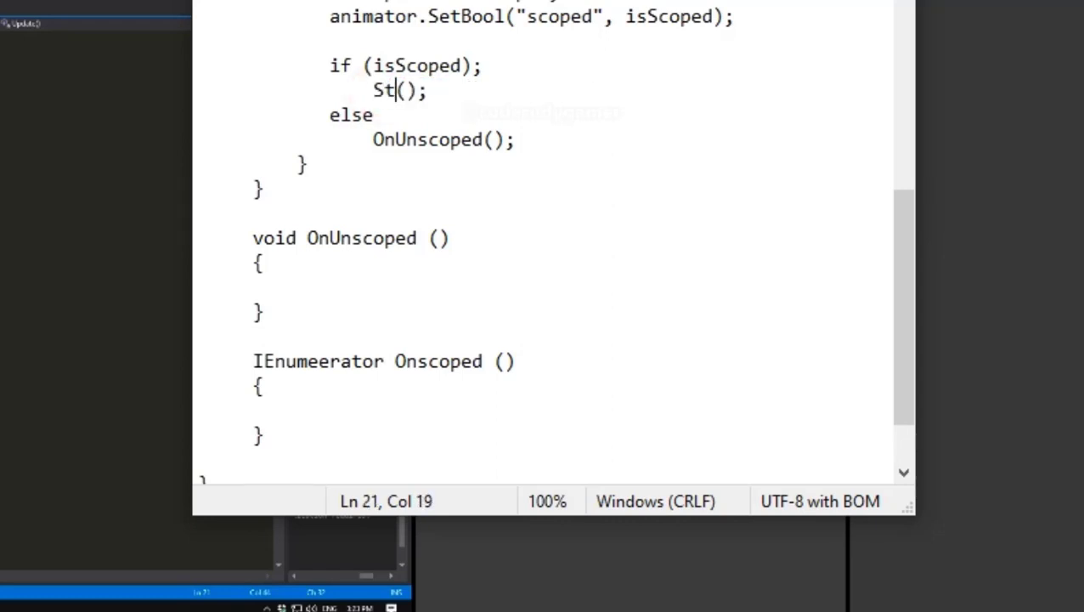
text(art)
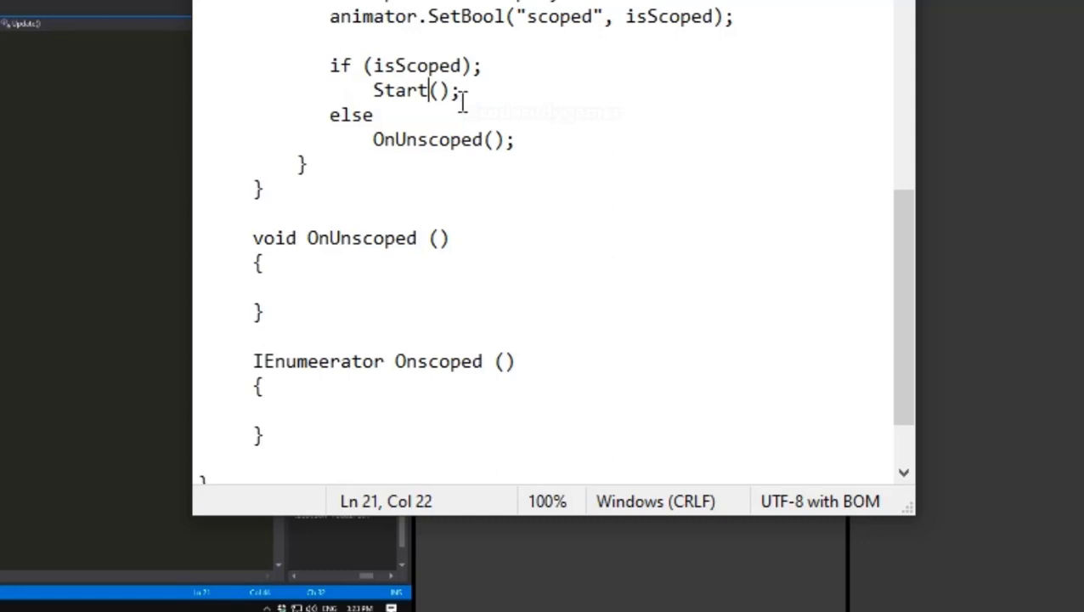
text(C)
text(or)
text(ou)
text(tine)
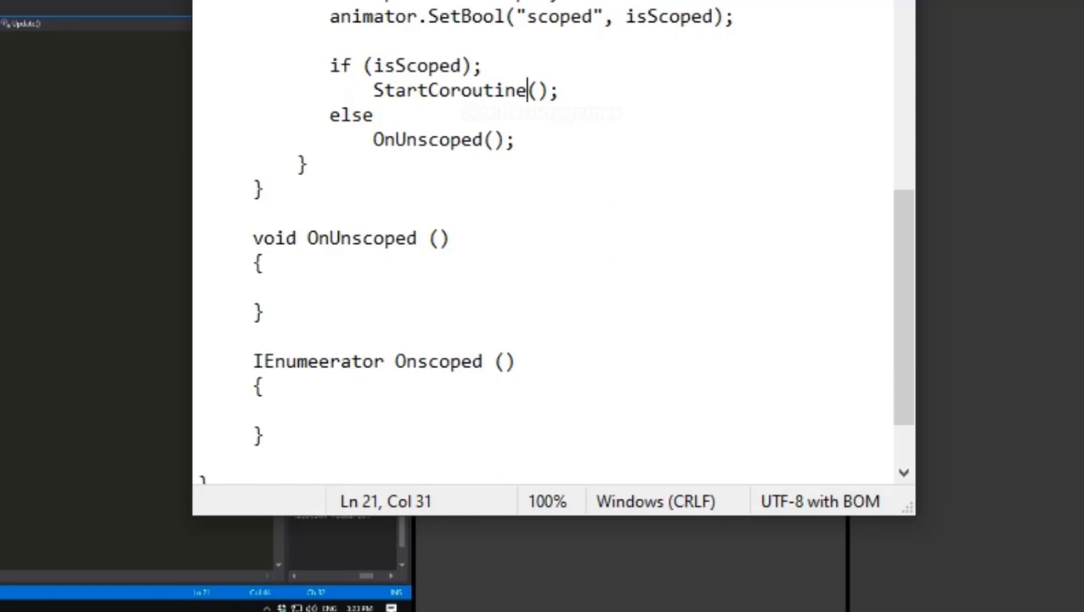
text(()
text(On)
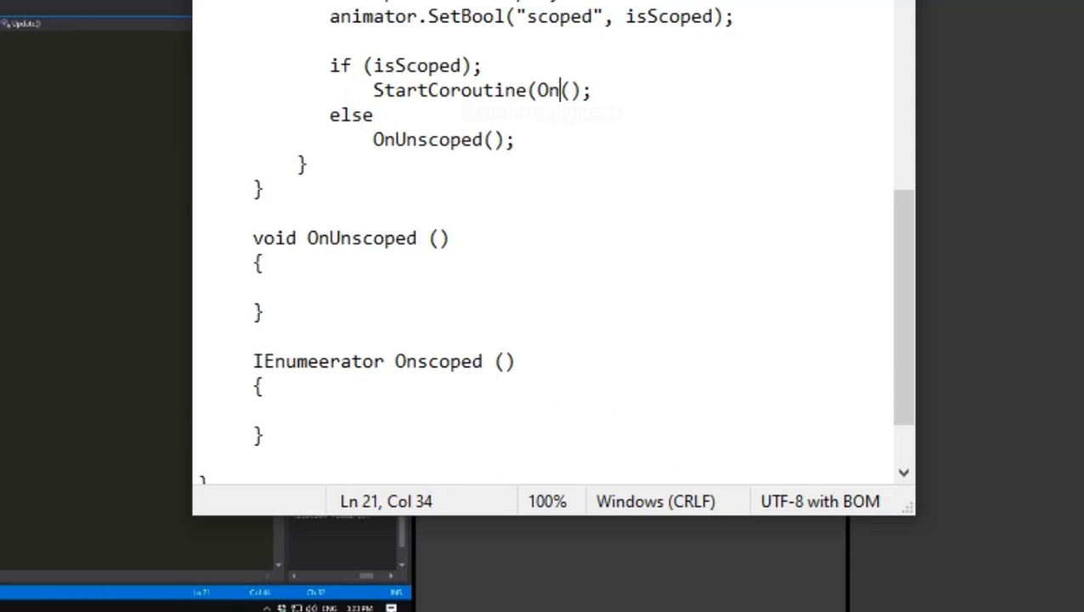
text(sci)
key(BackSpace)
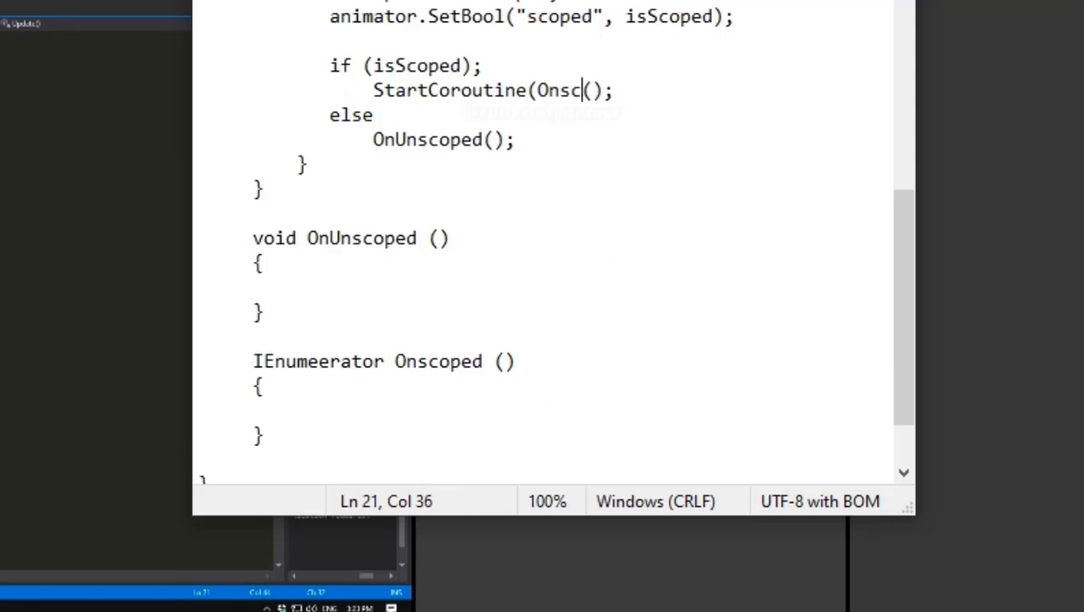
text(ope)
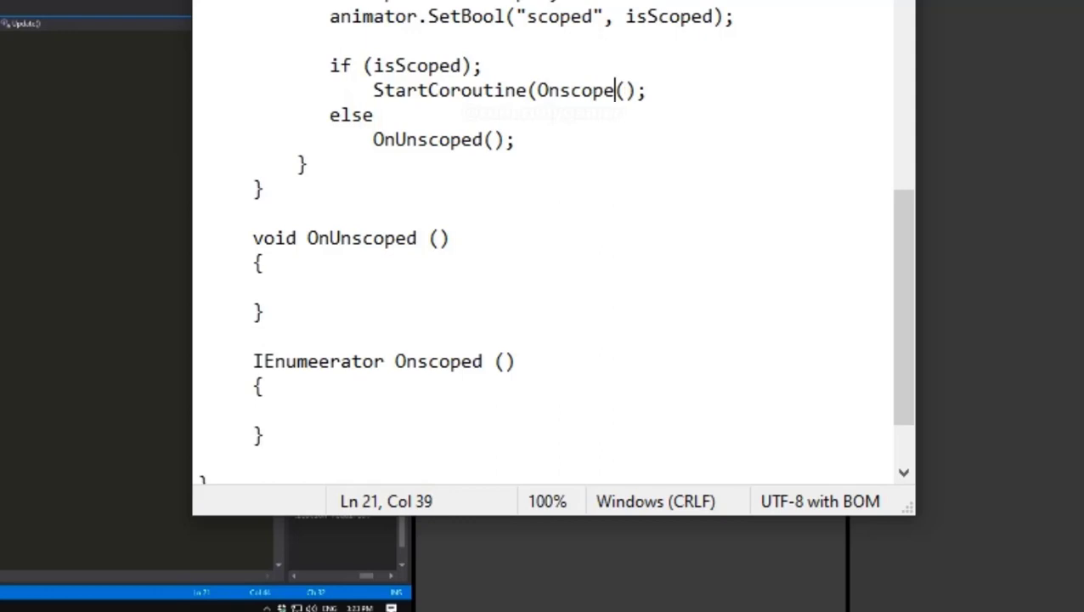
text(d)
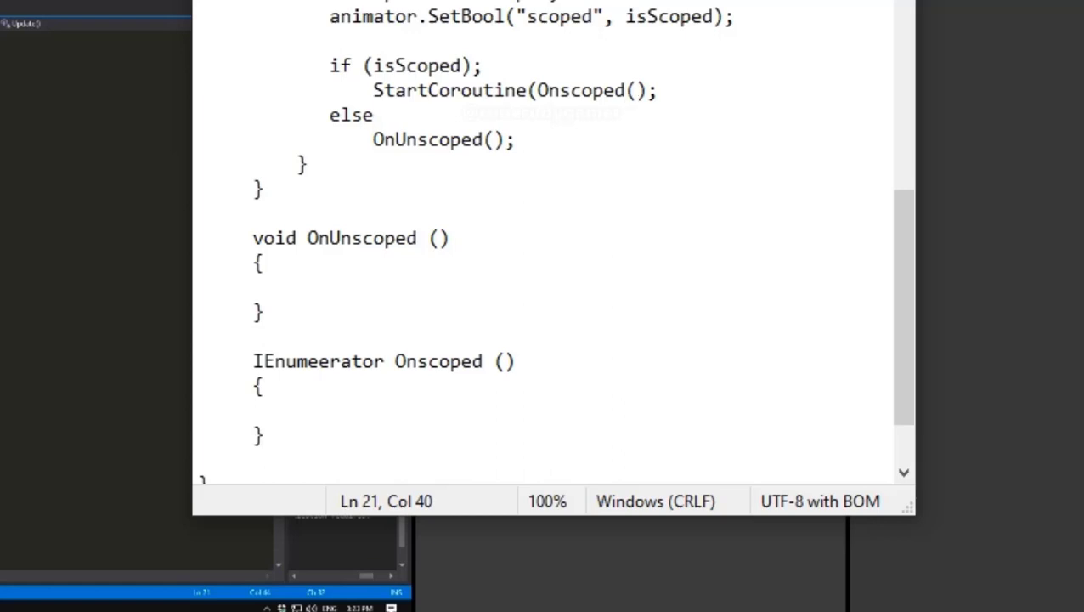
text(()
drag(634, 89, 644, 88)
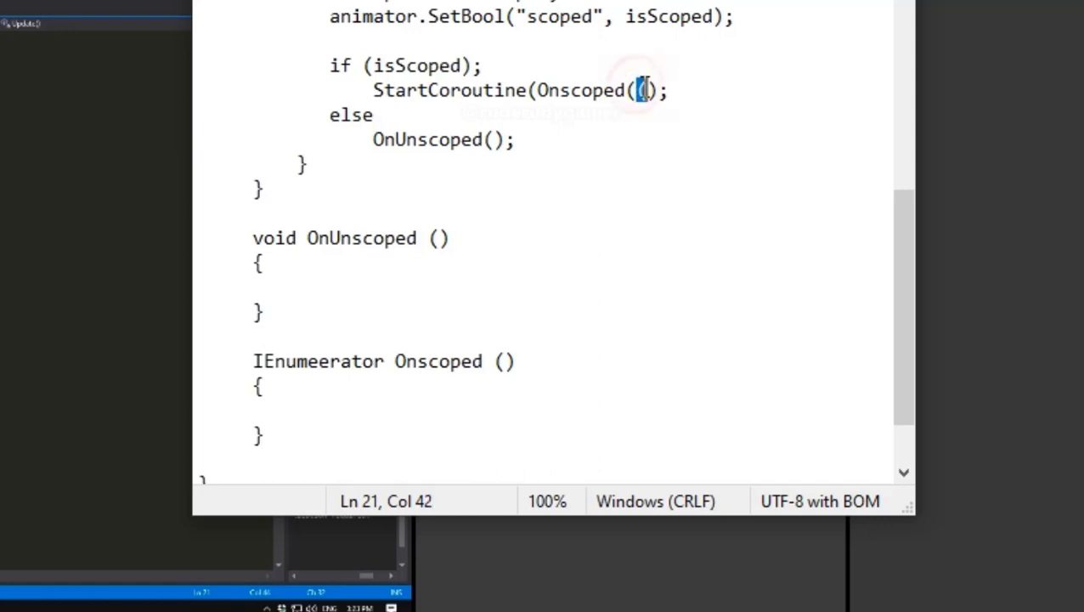
text())
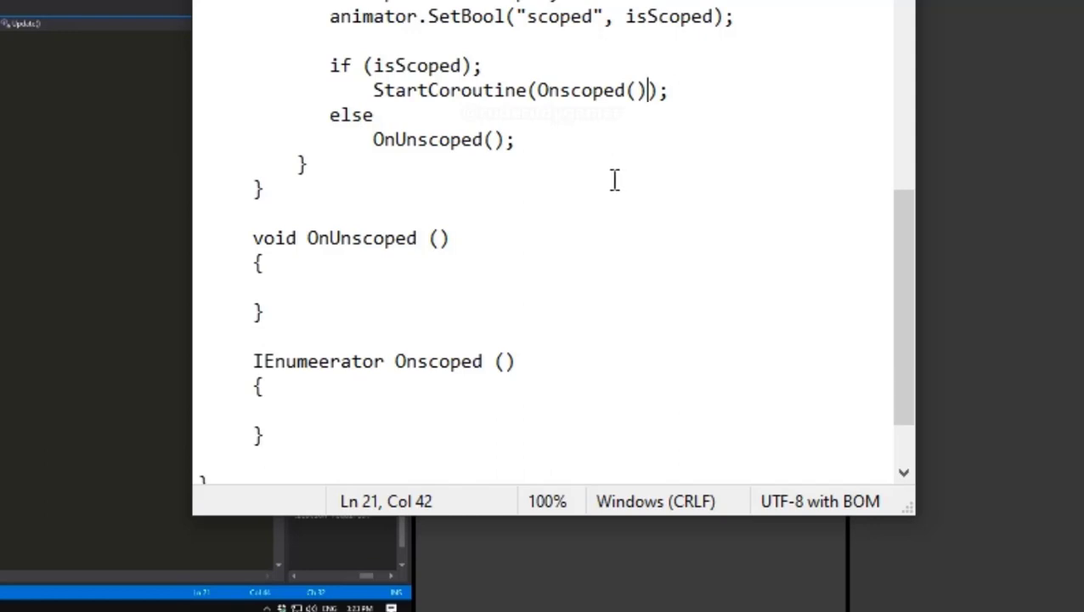
- Save the Scope script, and type 'yield Wait(' into the OnScope method in the code editor
click(235, 4)
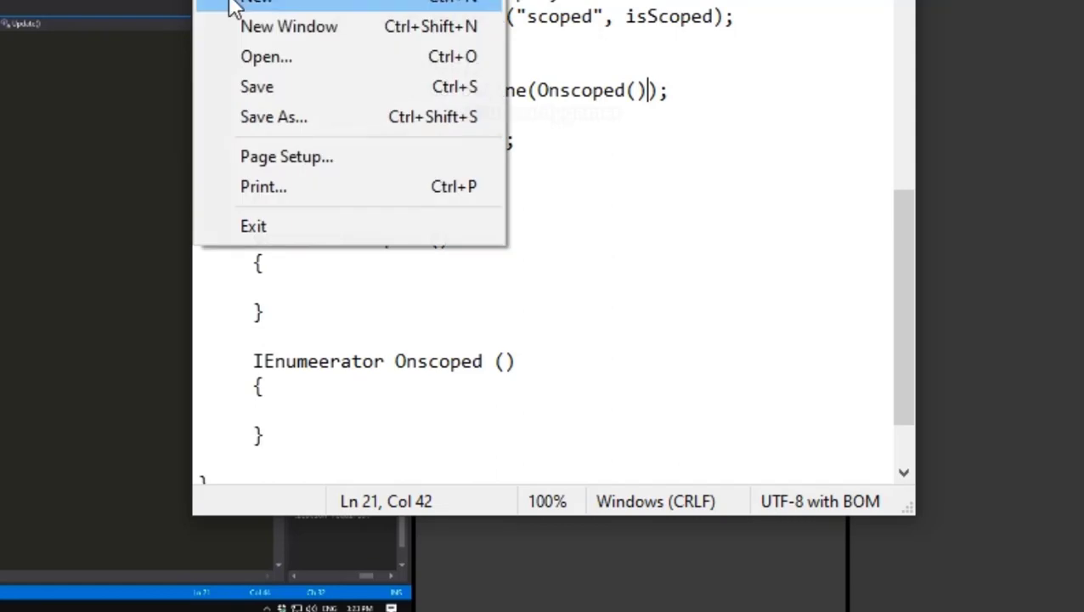
click(254, 84)
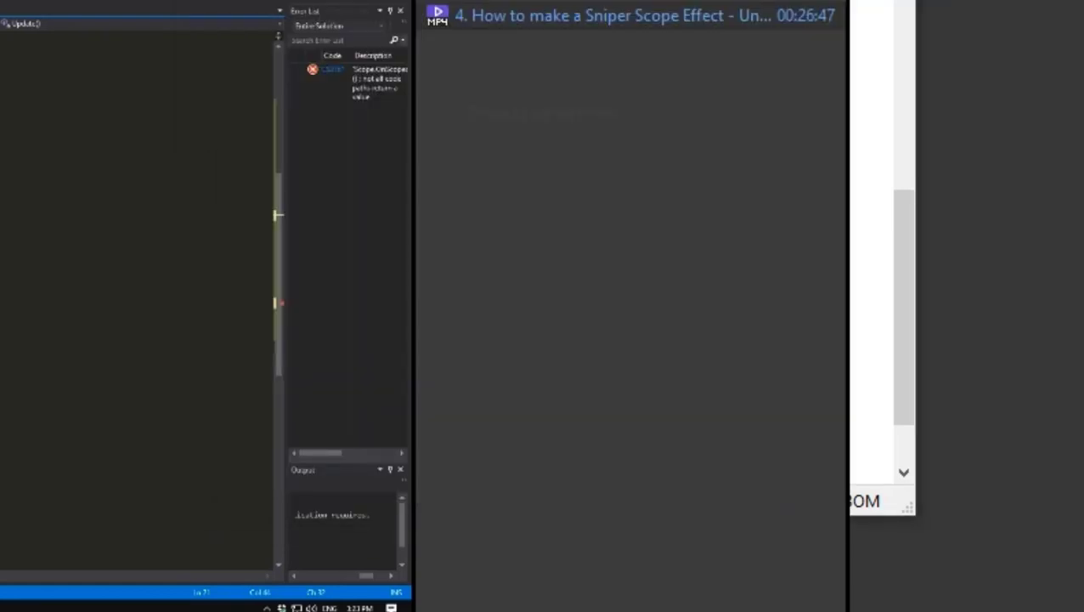
click(76, 422)
text(yield)
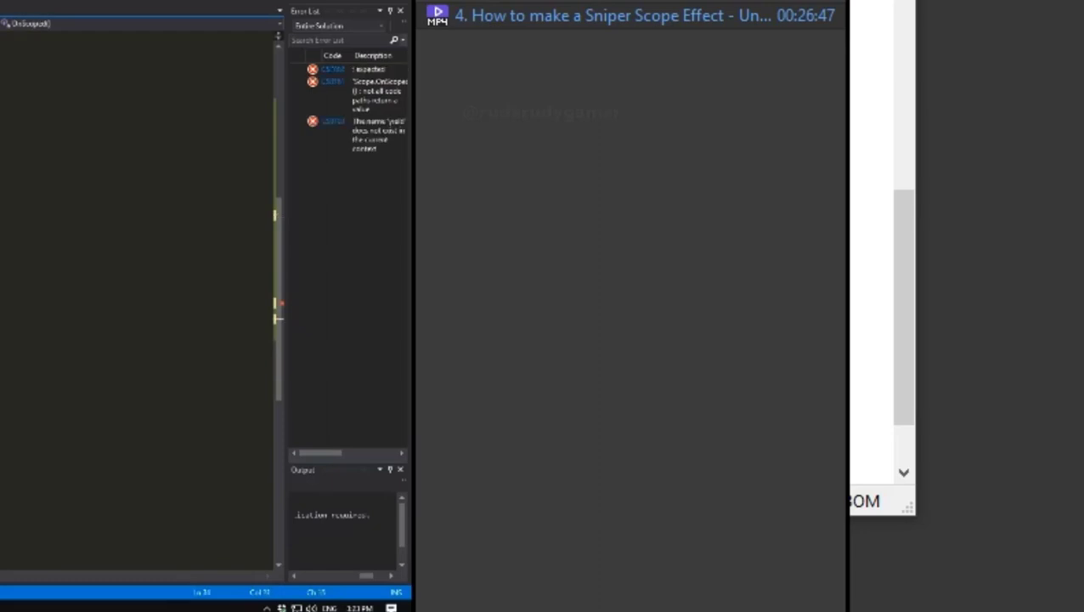
text( Wait)
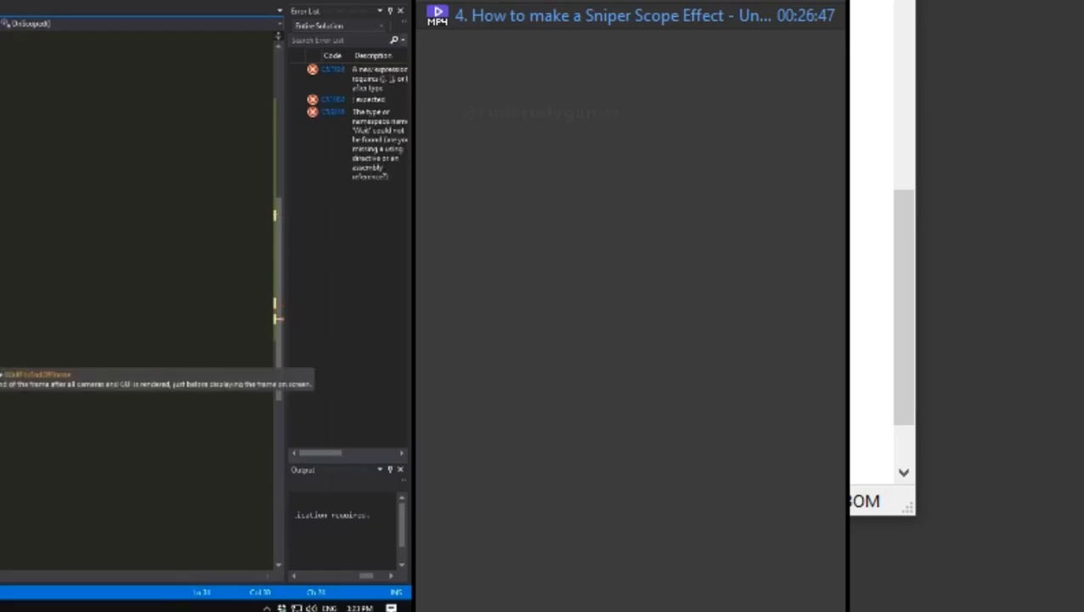
text(()
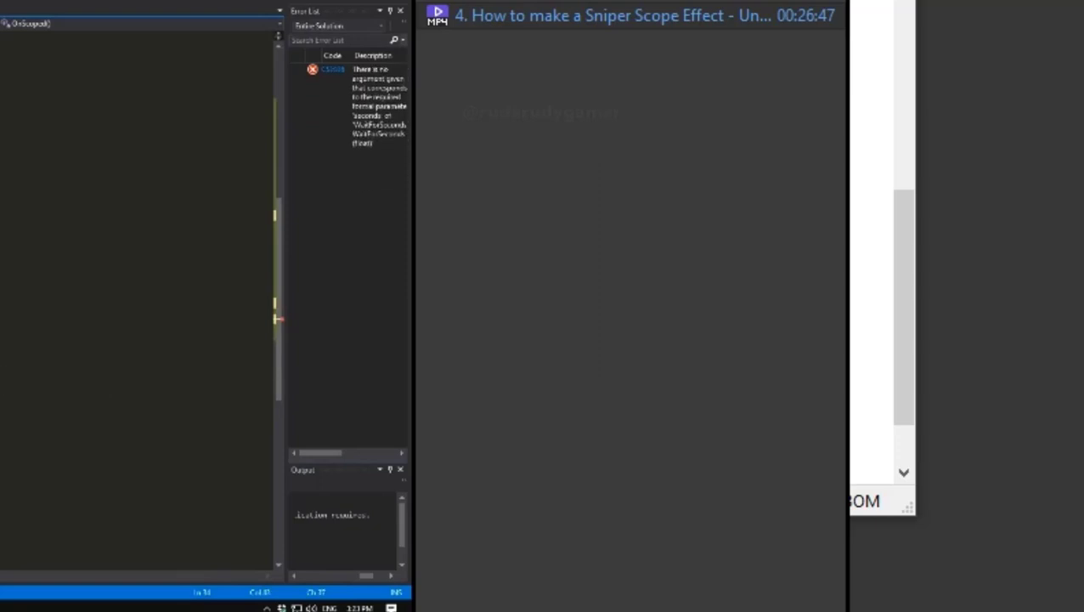
click(713, 601)
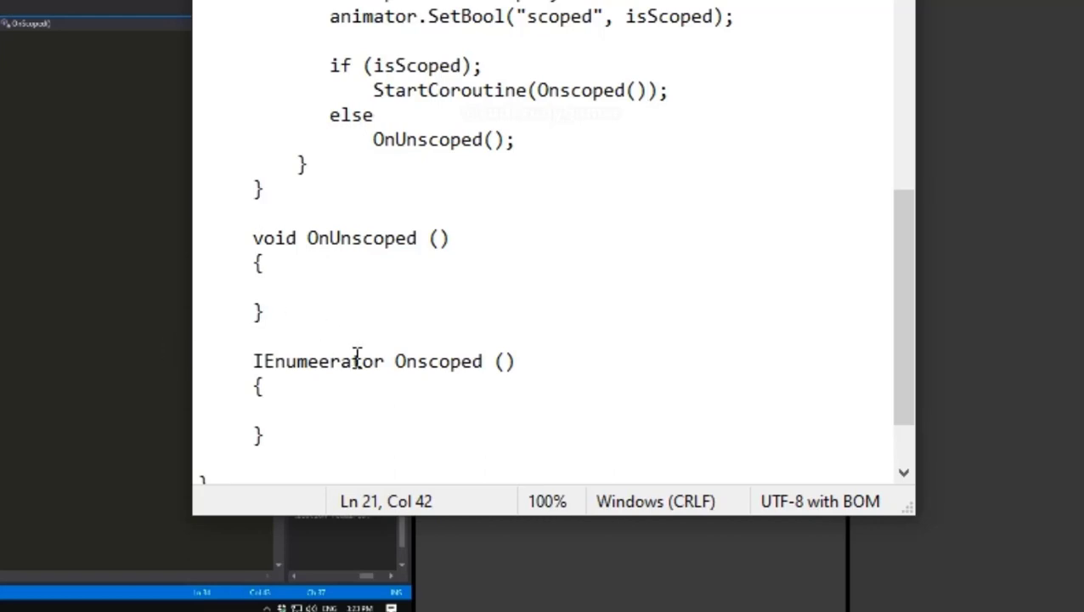
scroll(443, 401, down, 1)
- Type yield return new WaitForSeconds(); inside the Onscoped body, fixing the misspelled yield
click(281, 341)
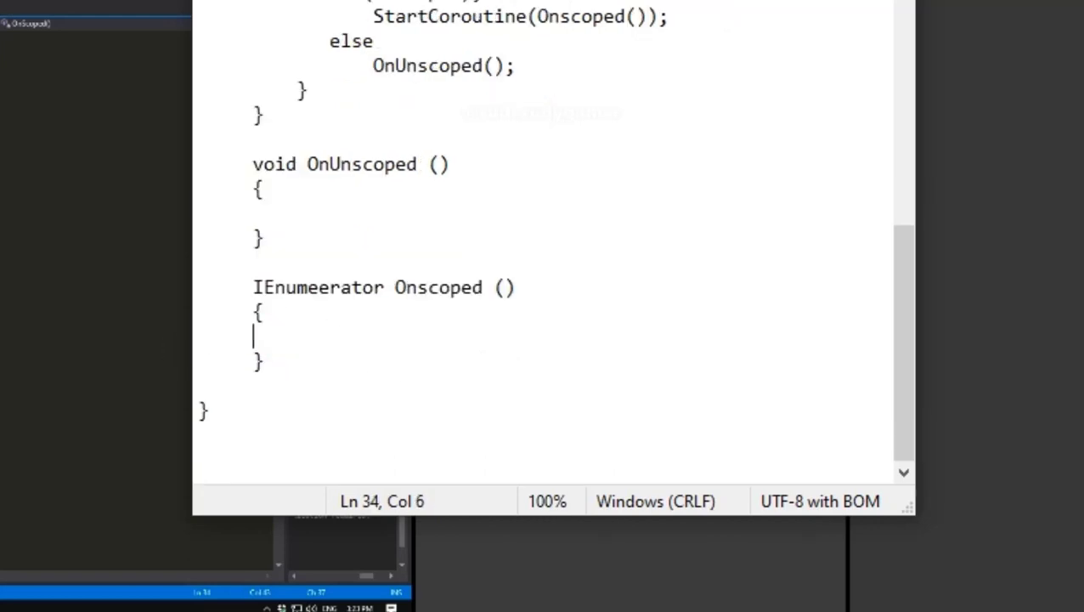
text(y)
text(eild)
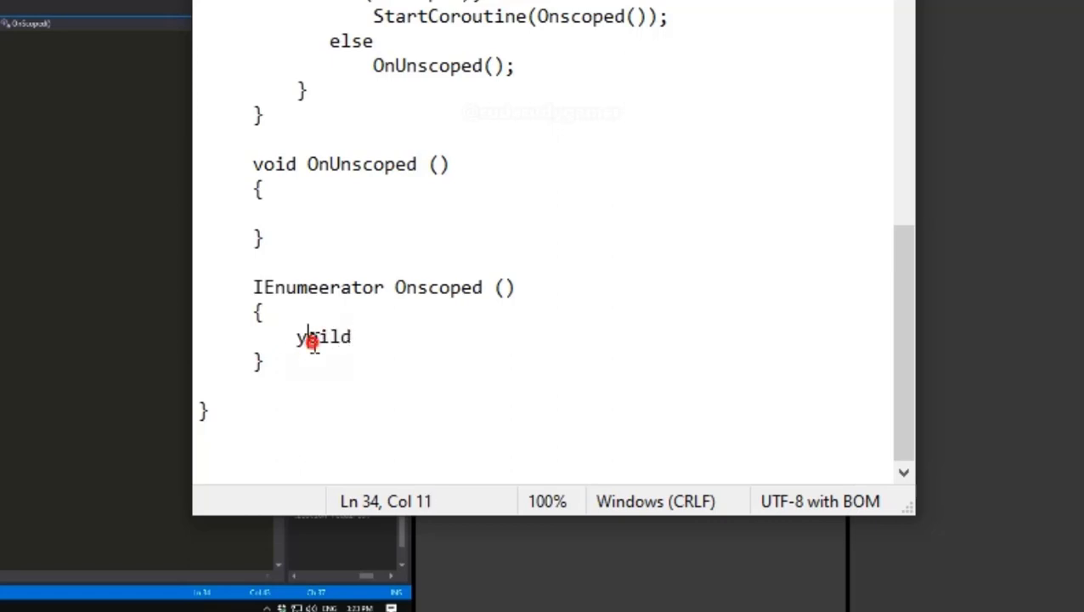
drag(309, 340, 327, 344)
text(ie)
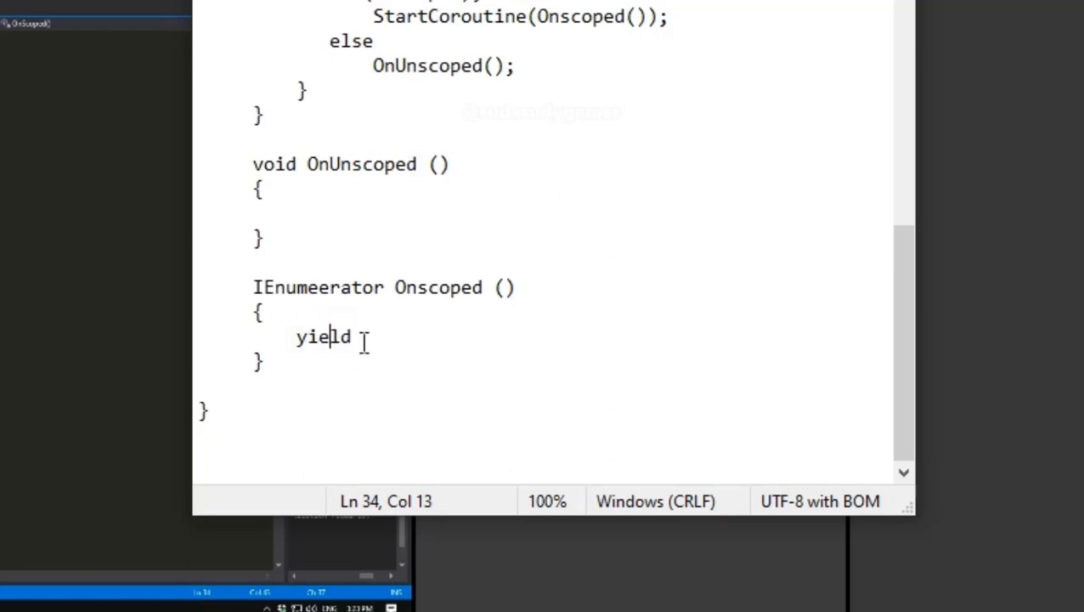
click(406, 350)
click(387, 336)
text(retu)
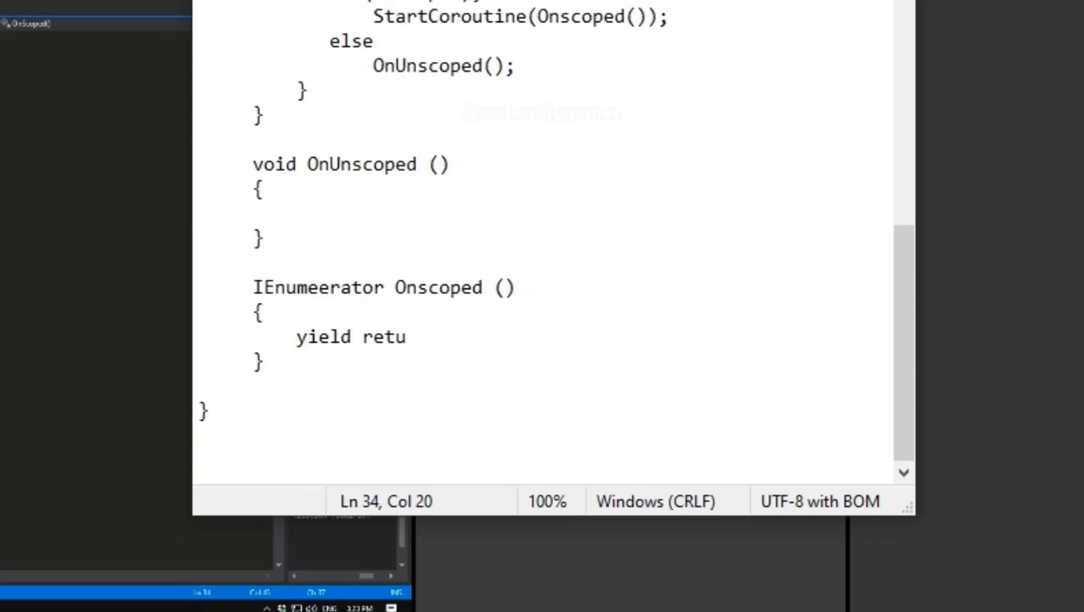
text(rn )
text(ne)
text(w )
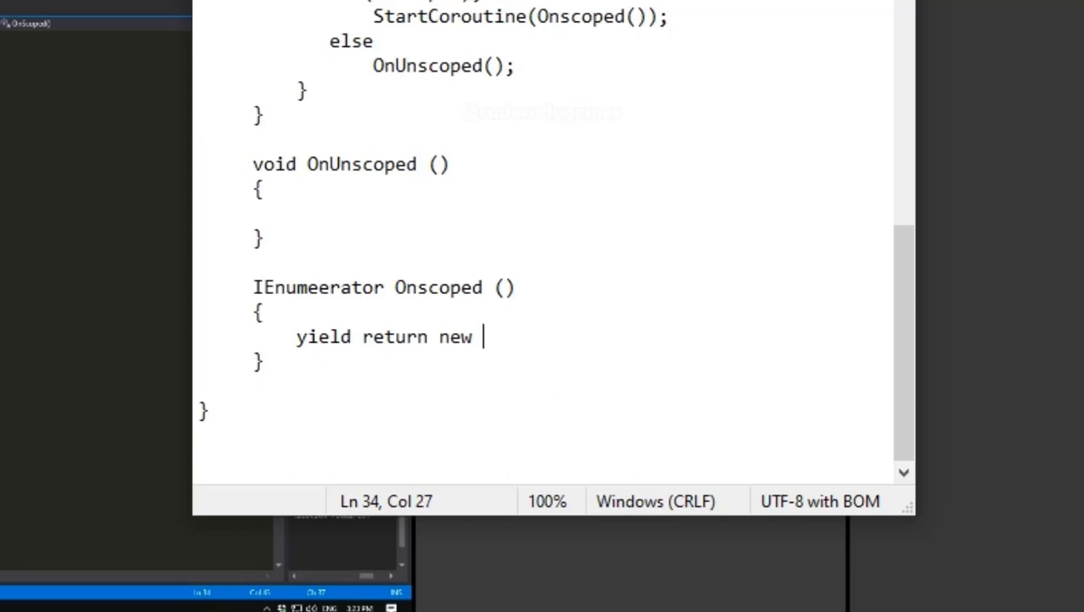
text(Wai)
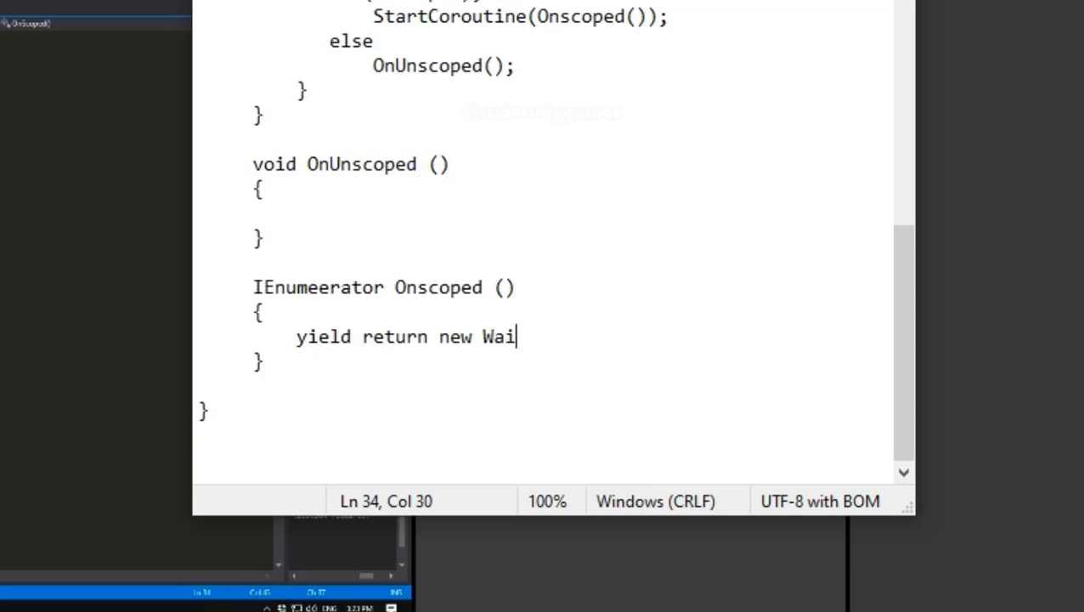
text(tForSeco)
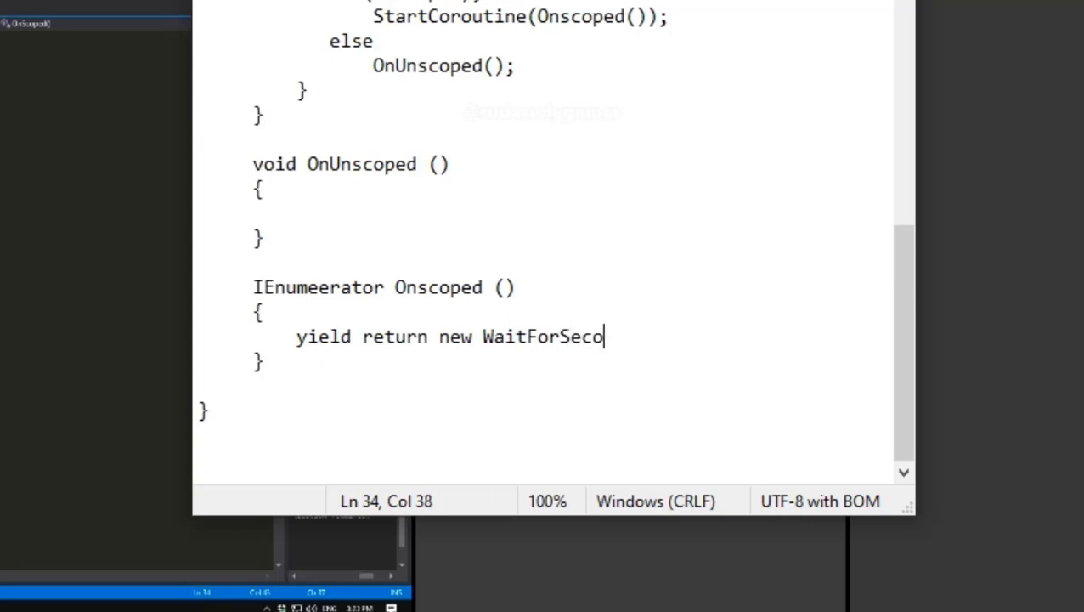
text(nds)
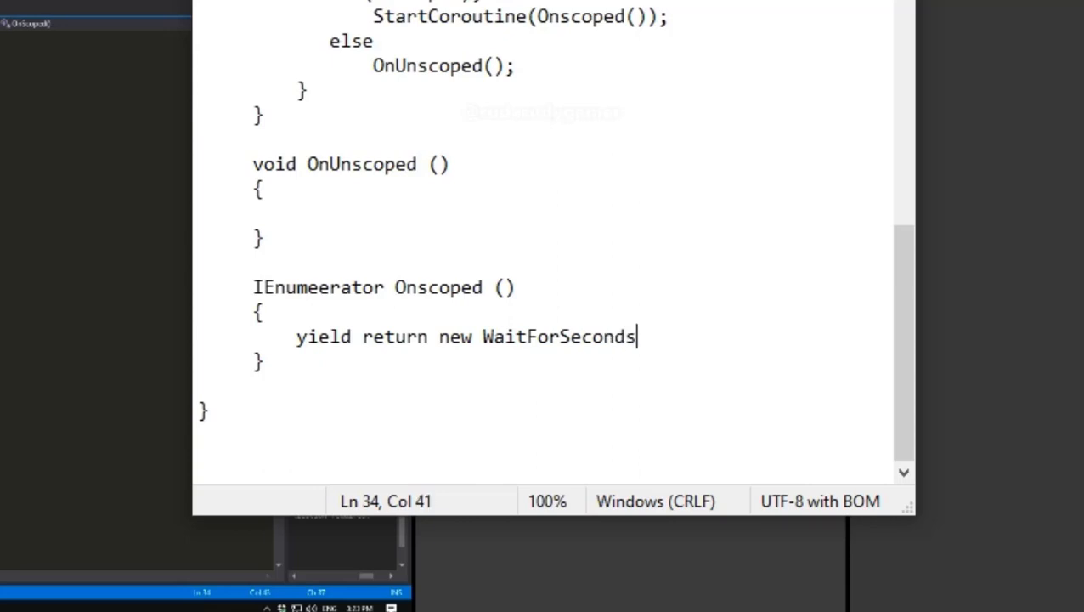
text(())
text(;)
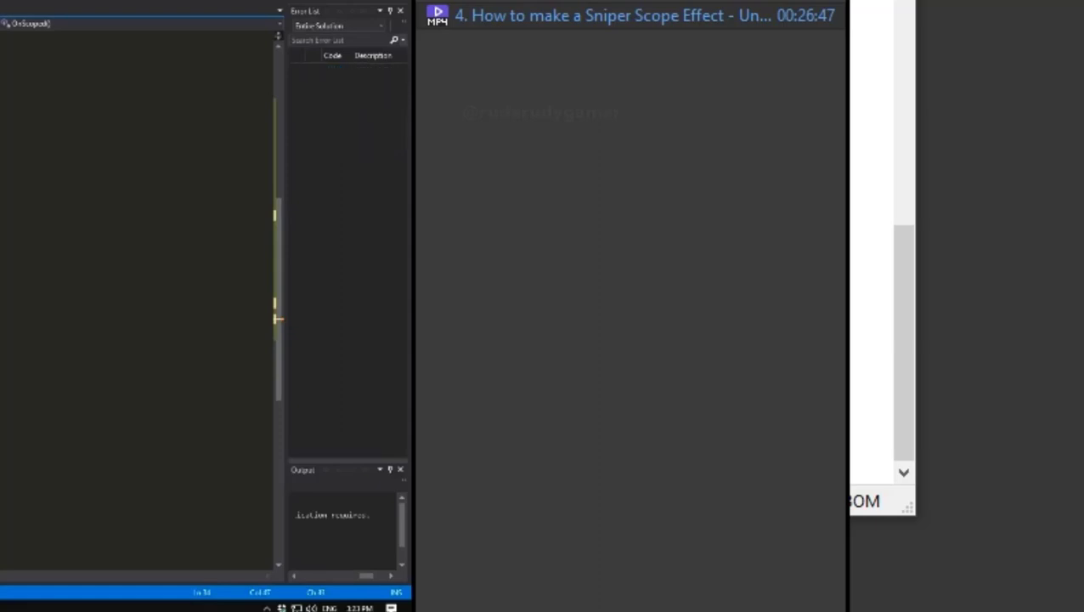
- Enter .15f as the WaitForSeconds delay in the Notepad script
key(Return)
click(25, 272)
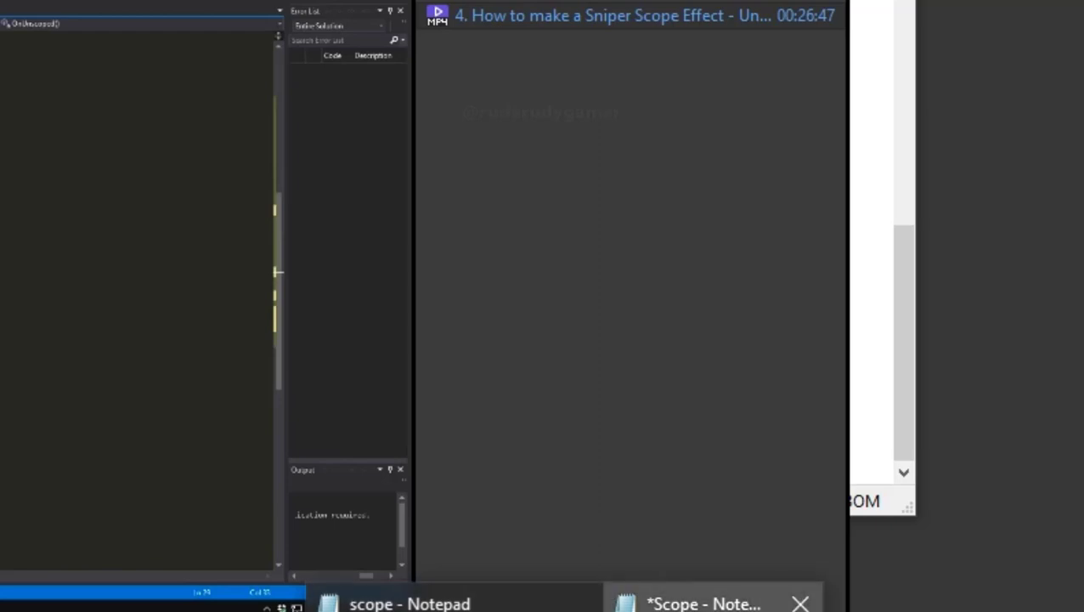
click(713, 599)
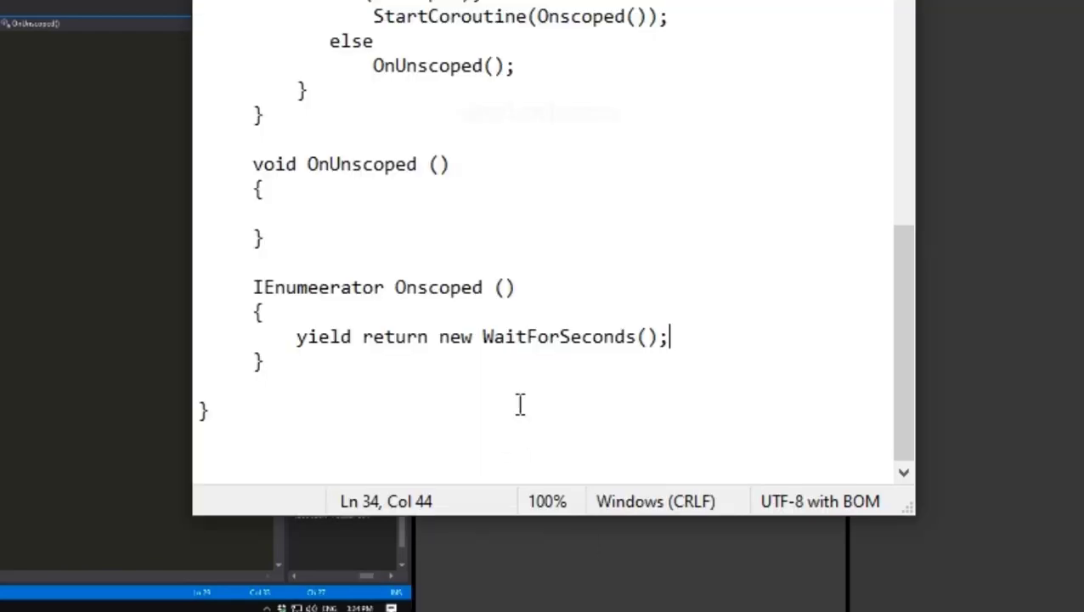
click(643, 337)
text(.)
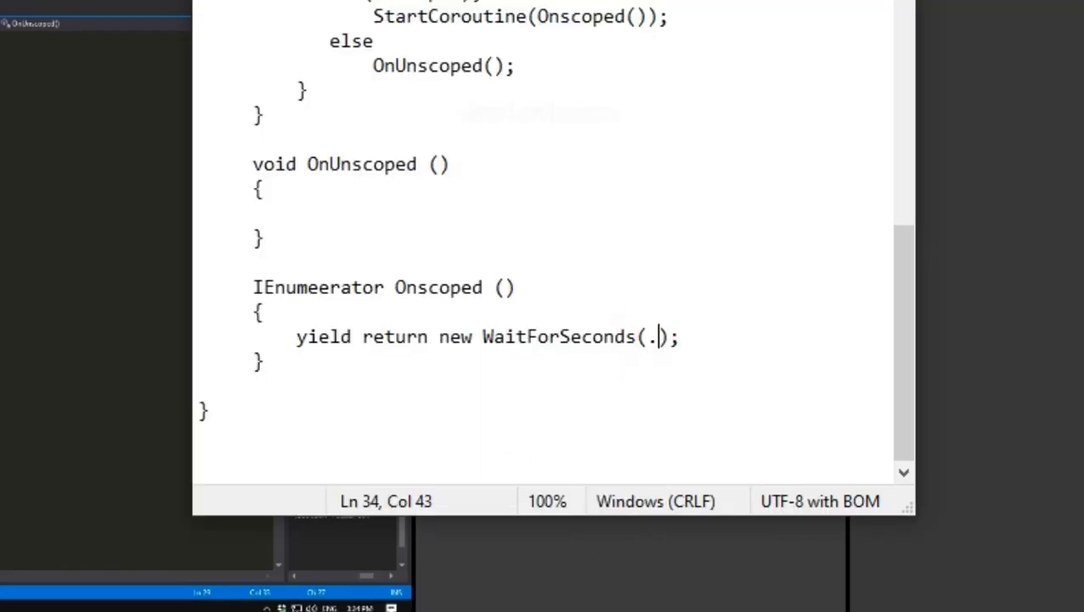
text(15)
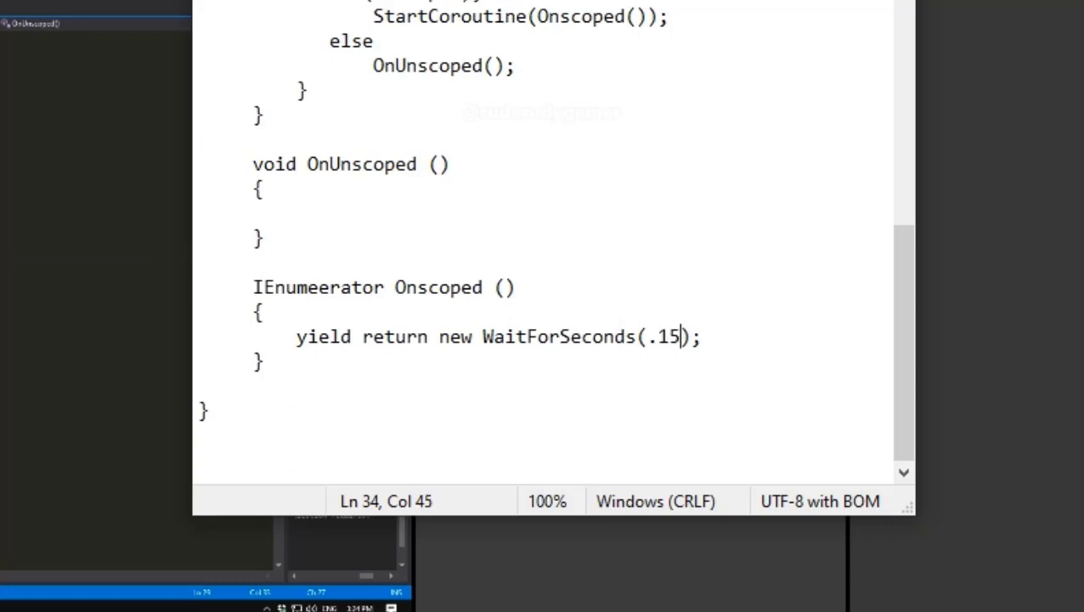
text(f)
- Add scopeOverlay.SetActive(true); below the yield statement in Onscoped
click(739, 345)
key(Return)
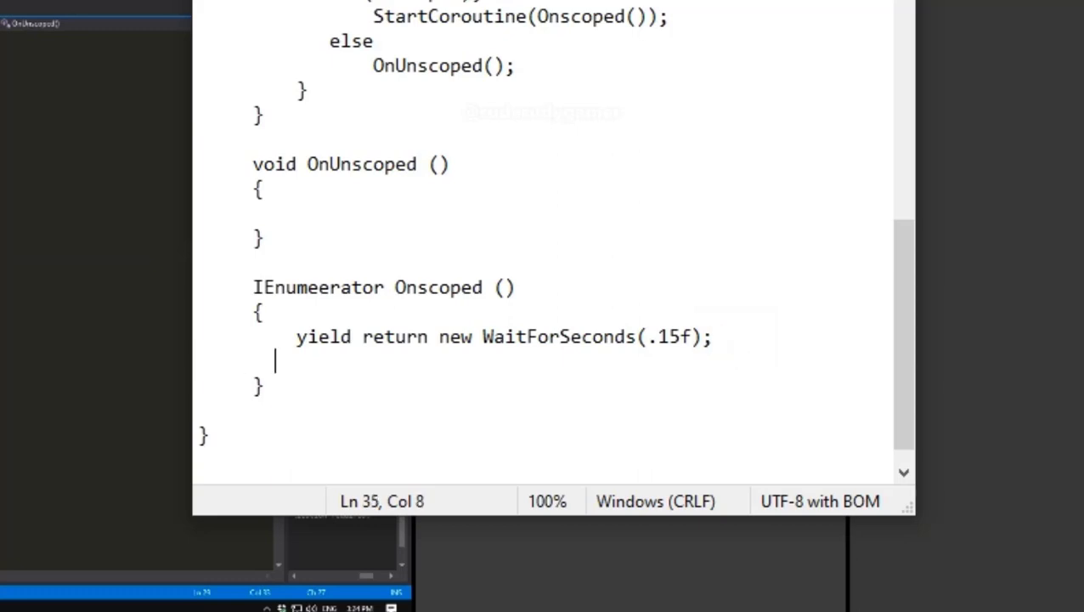
key(Return)
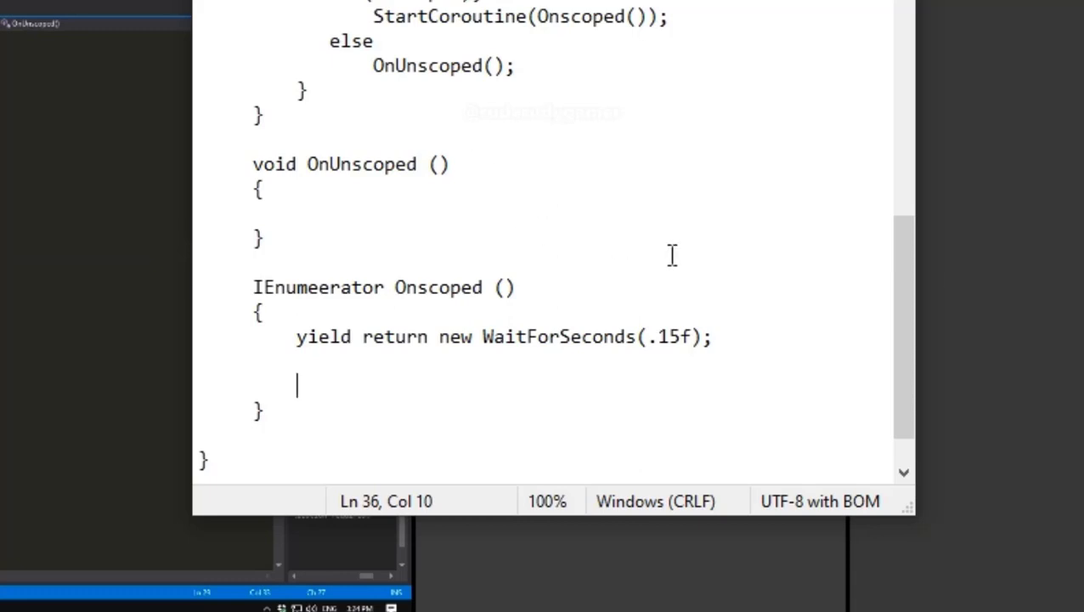
text(scop)
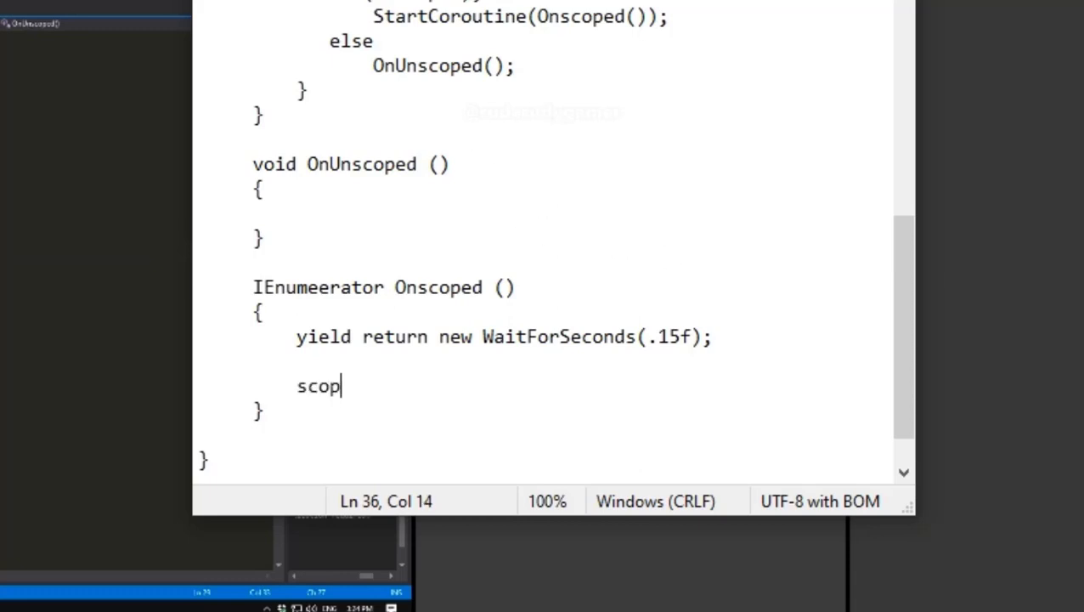
text(eO)
text(ver)
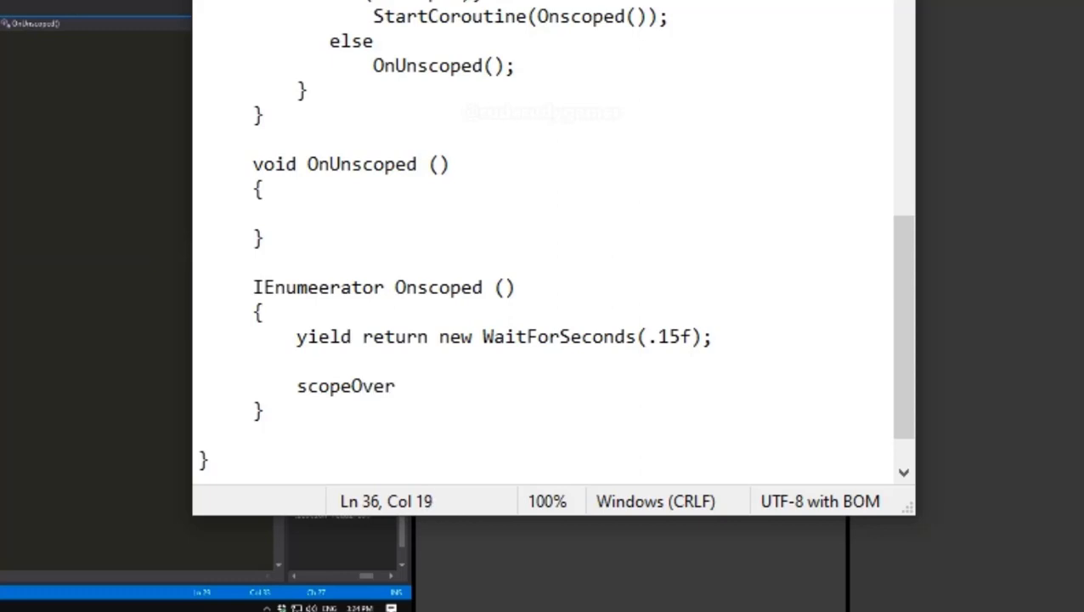
text(l)
text(a)
text(y)
text(.)
text(Set)
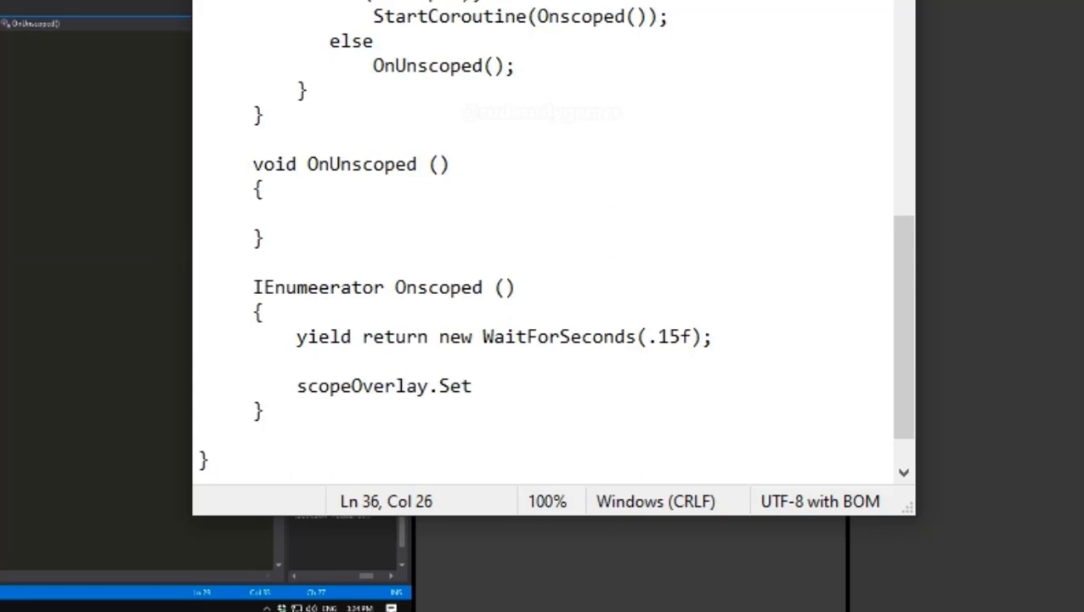
text(Ac)
text(tive)
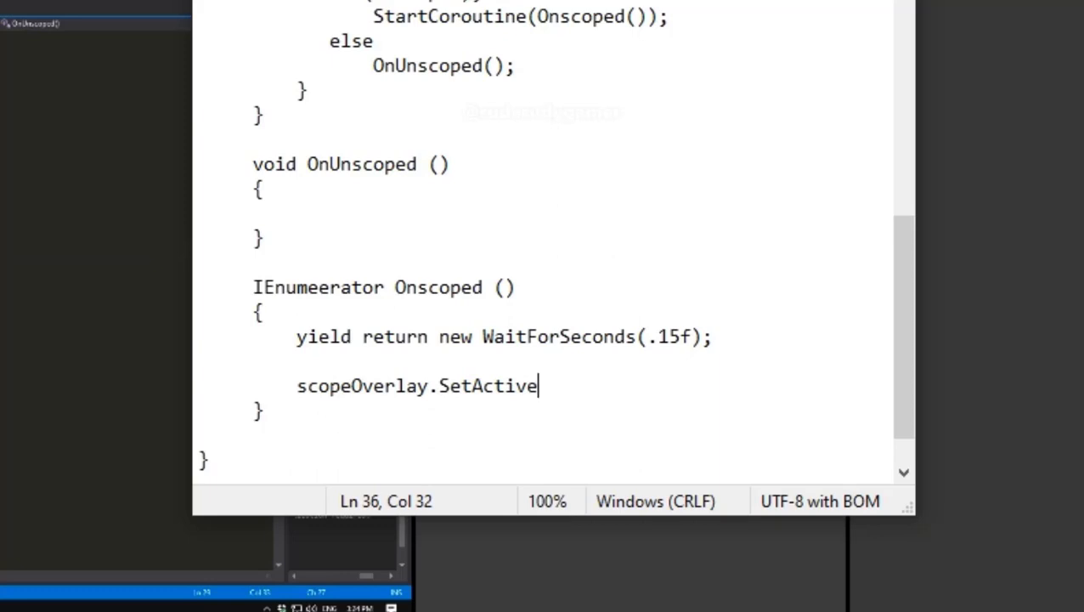
text(()
text())
click(549, 386)
text(tr)
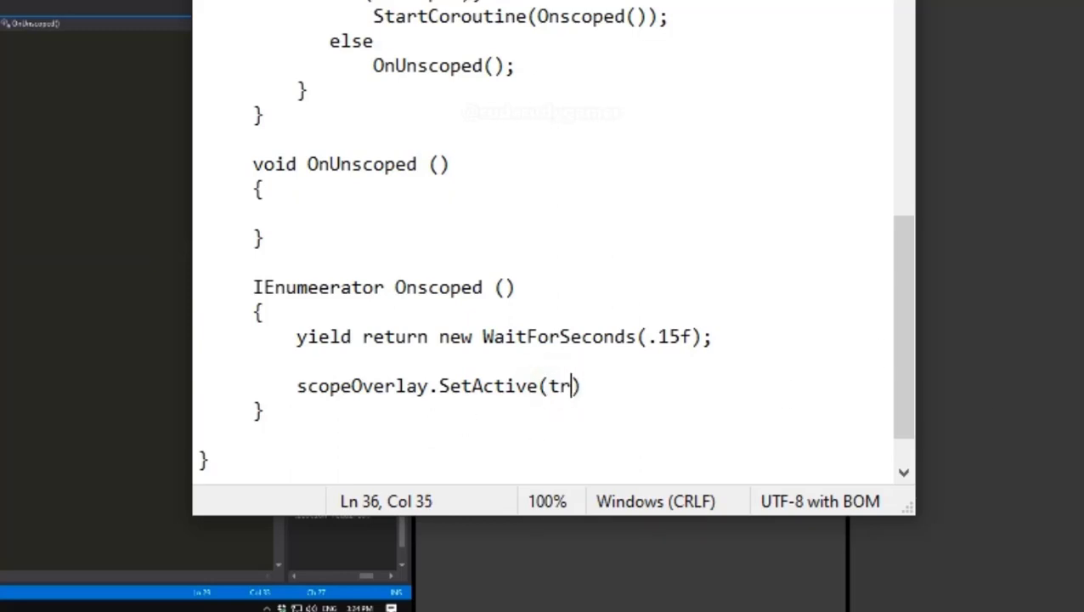
text(ue)
text())
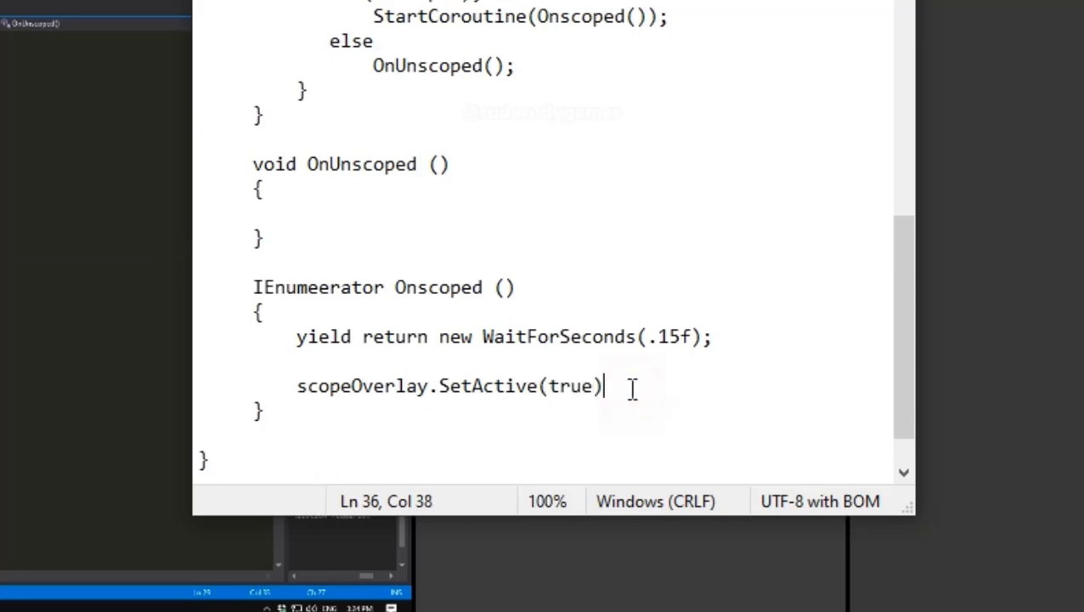
text(;)
- Copy the scopeOverlay.SetActive line into OnUnscoped and change true to false
mouse_move(603, 386)
mouse_down()
mouse_move(296, 374)
mouse_move(174, 387)
mouse_up()
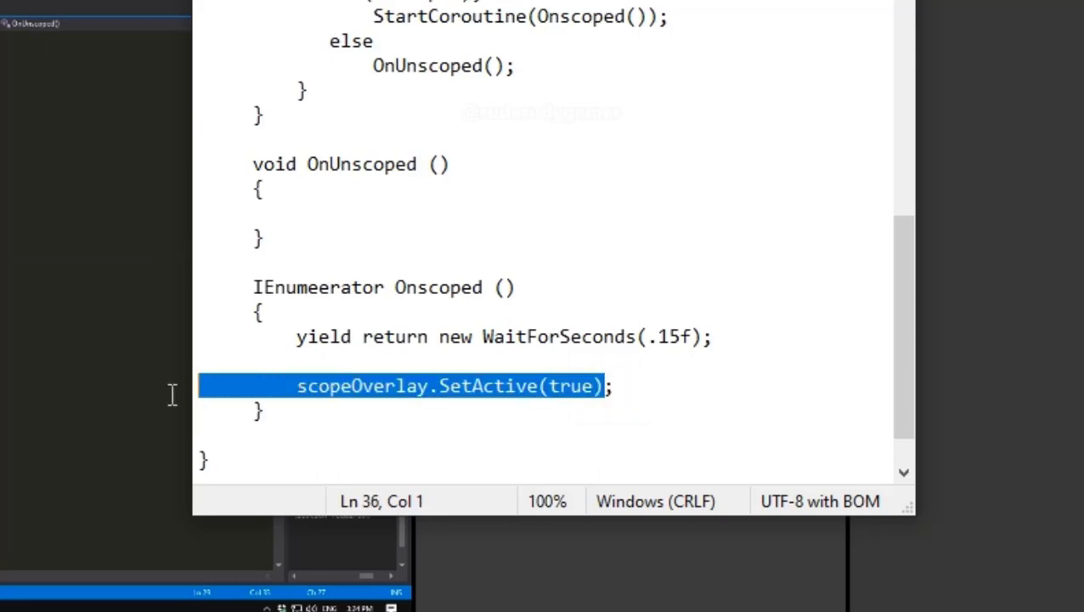
right_click(289, 375)
click(394, 466)
click(280, 215)
right_click(279, 214)
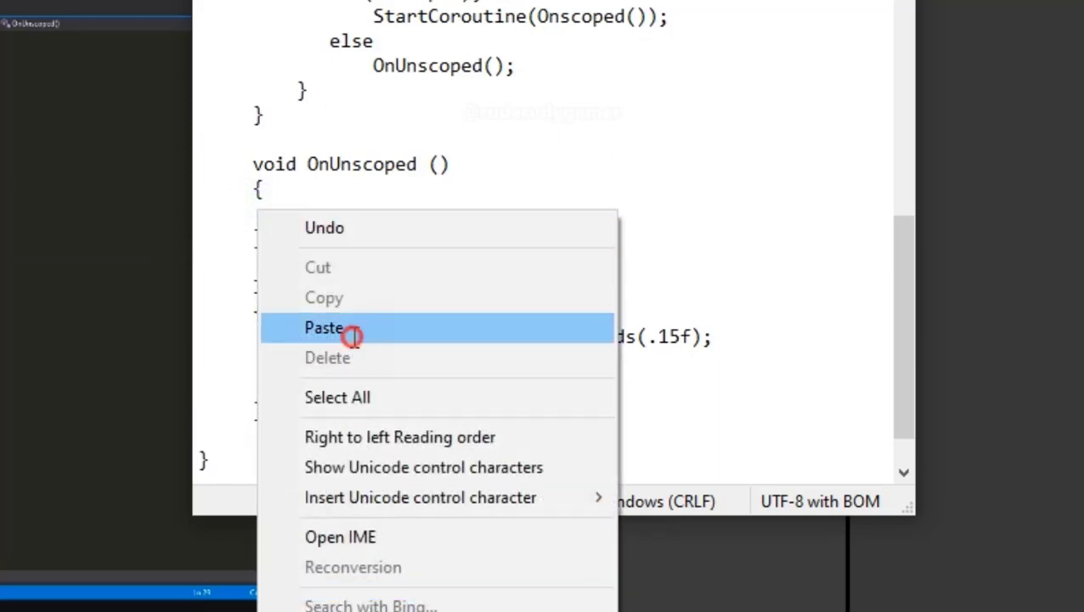
click(353, 334)
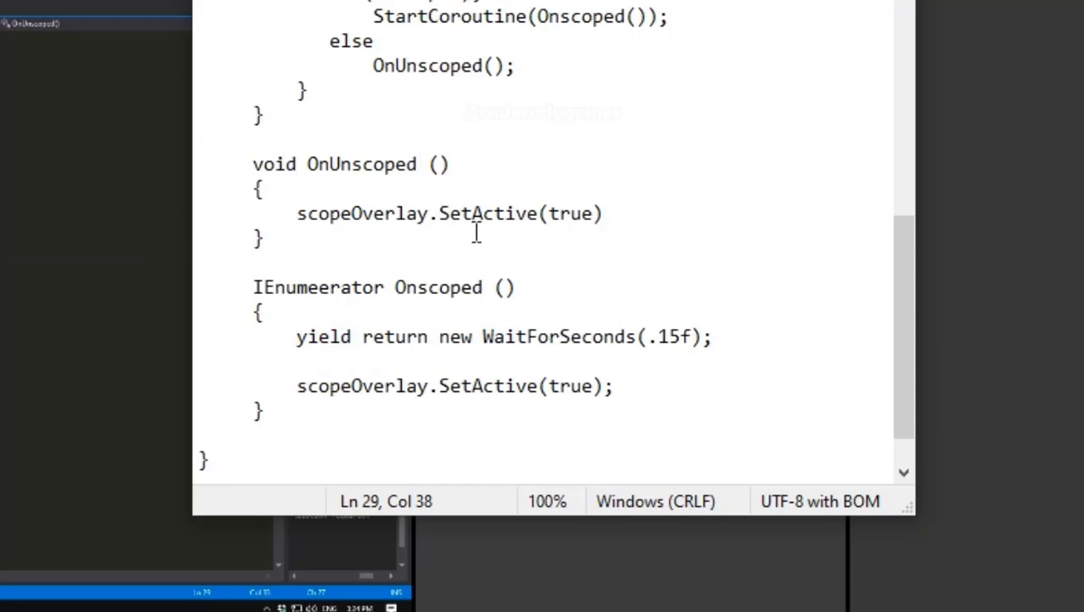
drag(548, 213, 593, 214)
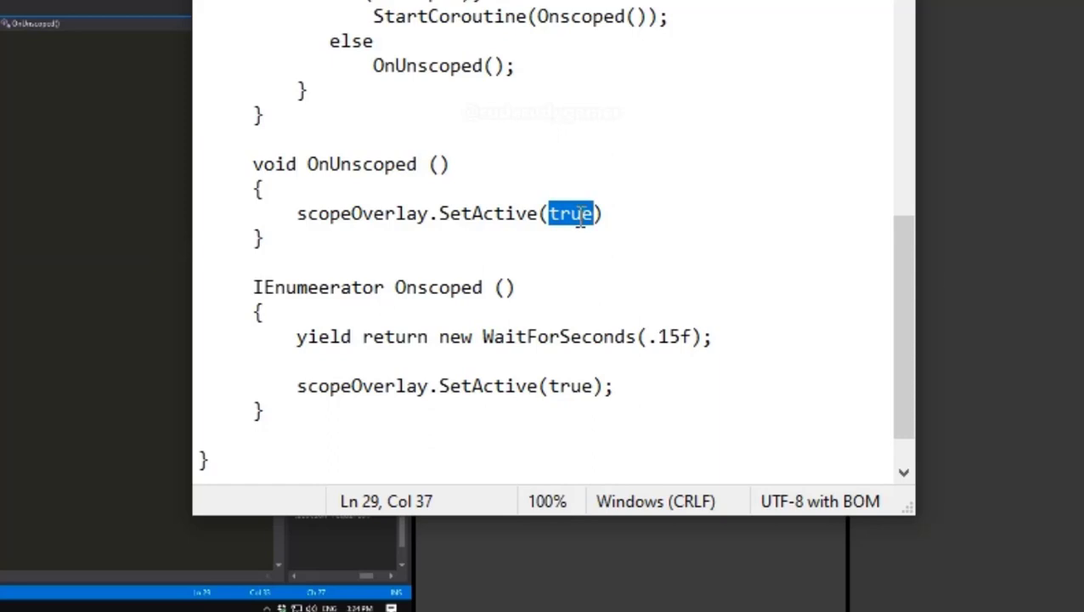
text(fal)
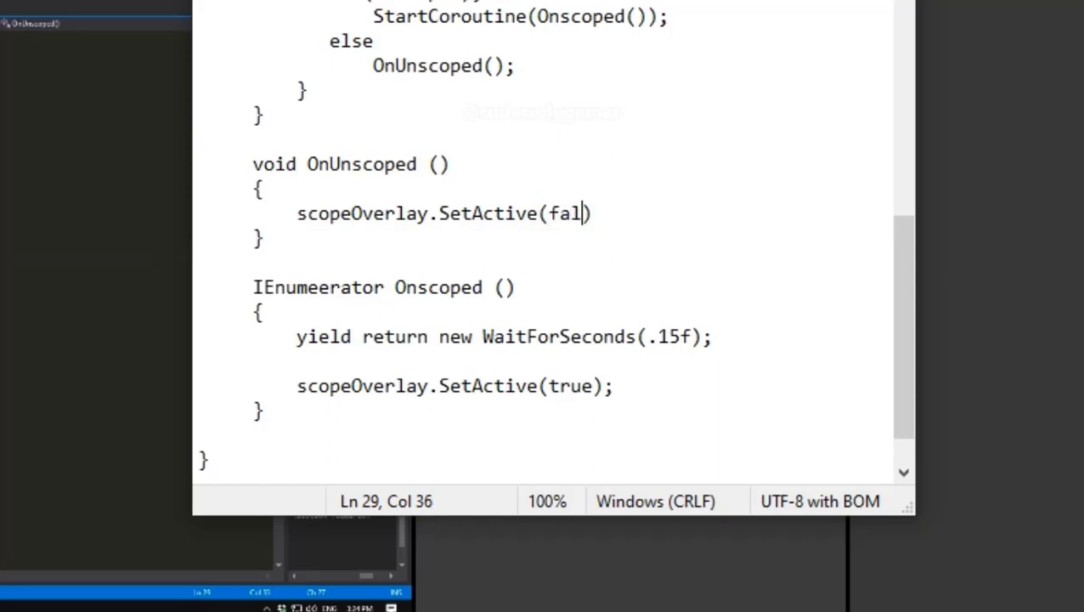
text(se)
click(105, 477)
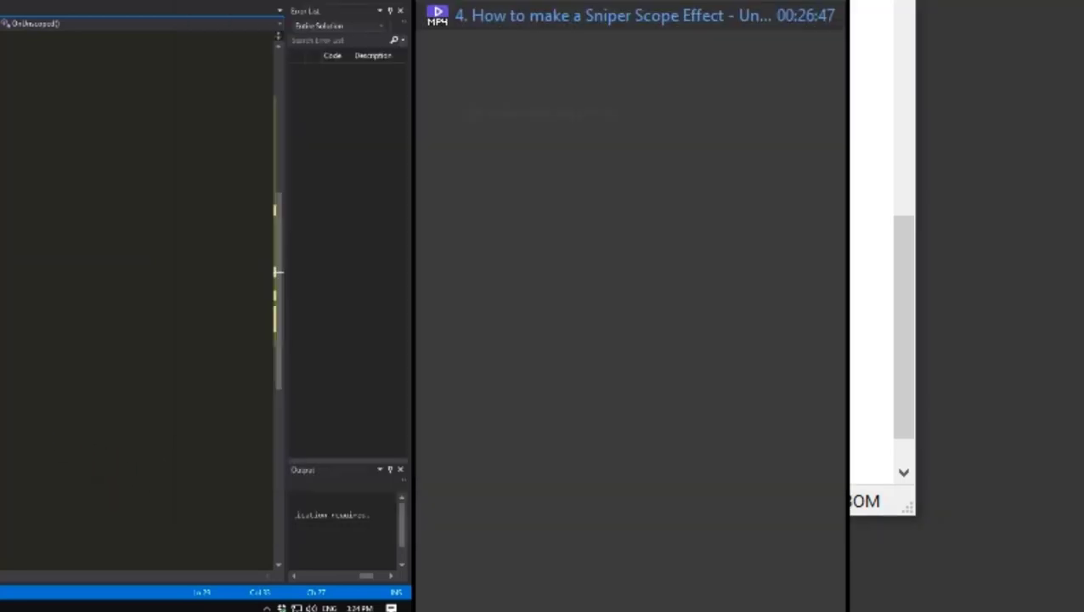
click(459, 600)
click(646, 222)
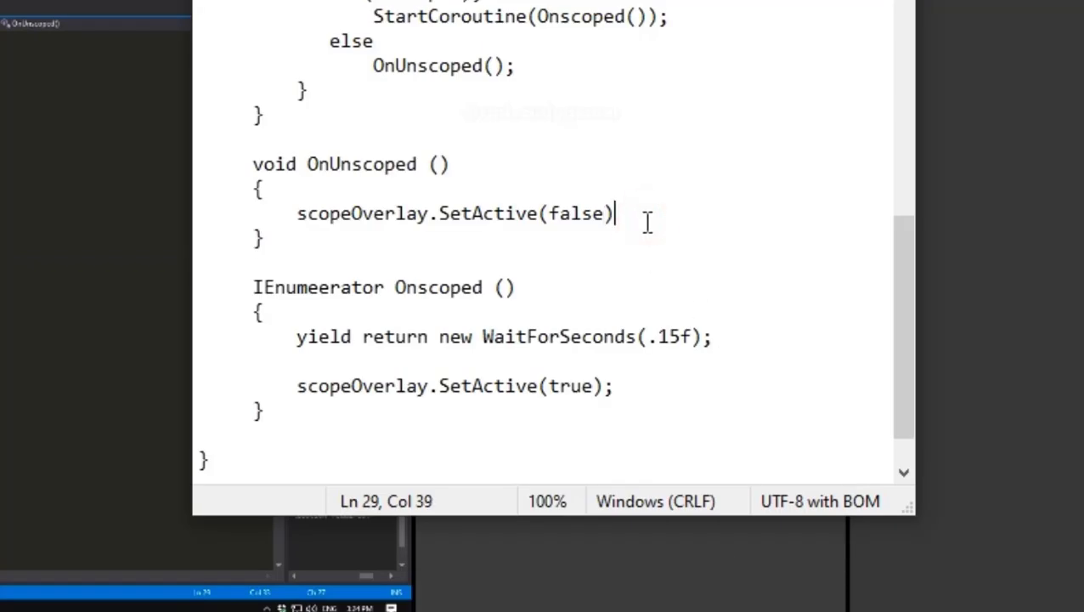
- End the SetActive(false) line with a semicolon, then select Ground in the Unity scene
text(;)
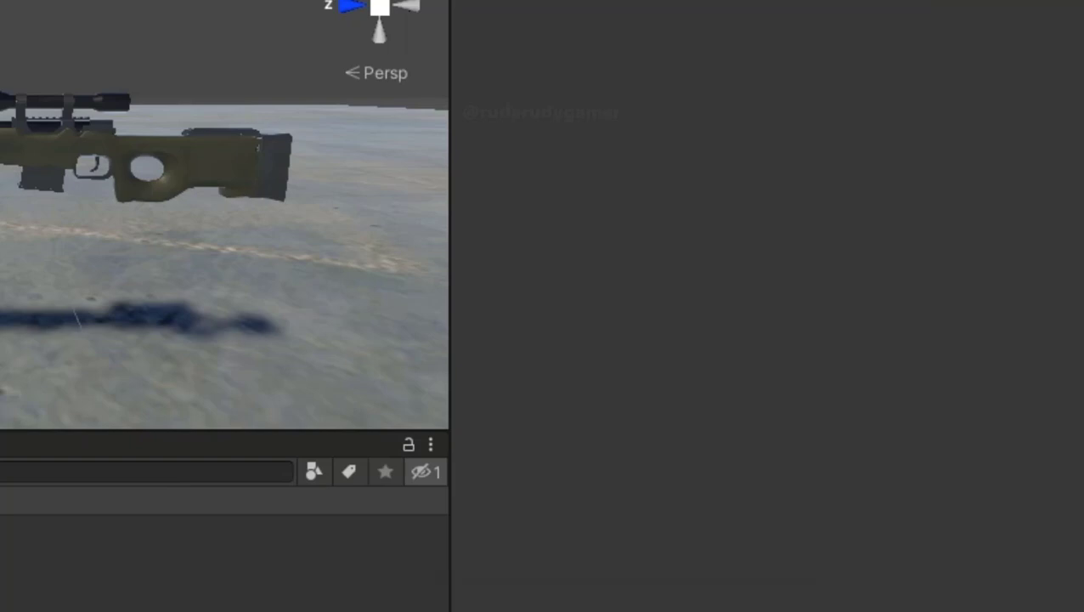
click(220, 374)
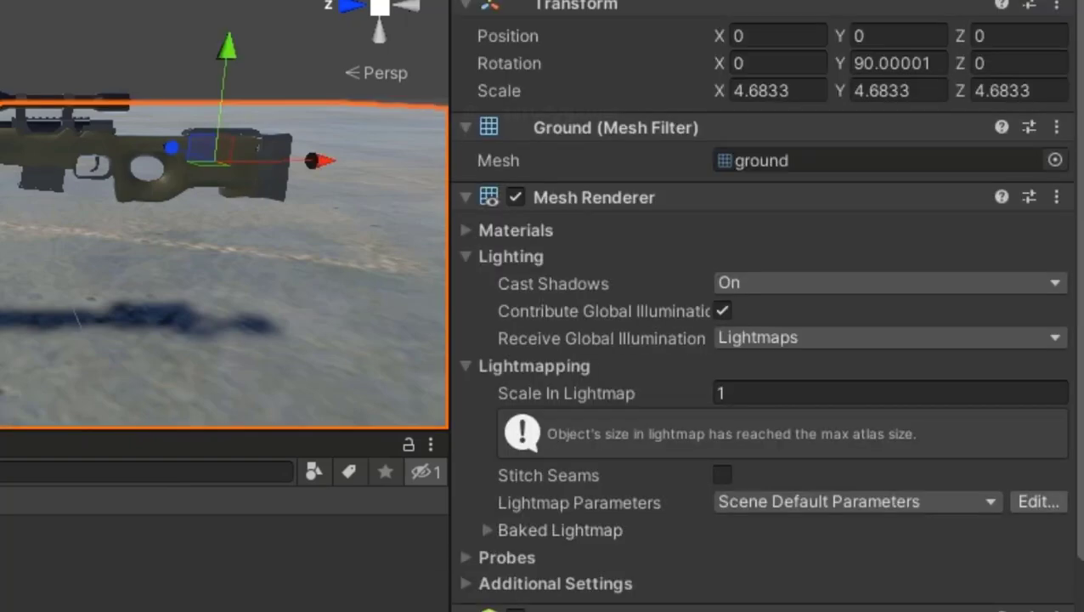
scroll(958, 276, down, 2)
scroll(958, 276, down, 4)
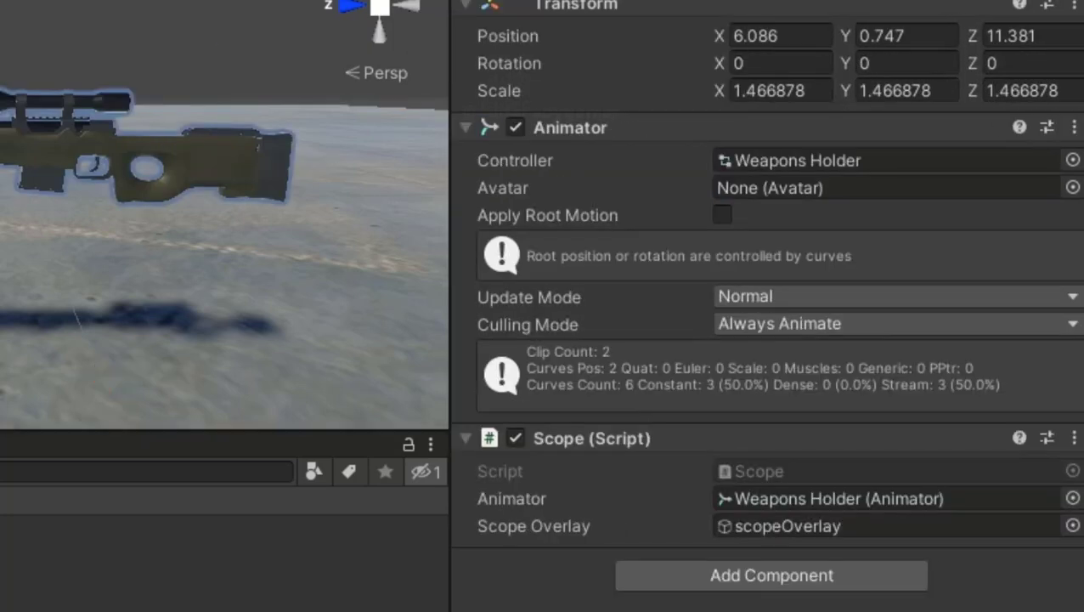
- Save the Scope script from Notepad and select the compile error in Unity's Console
click(680, 596)
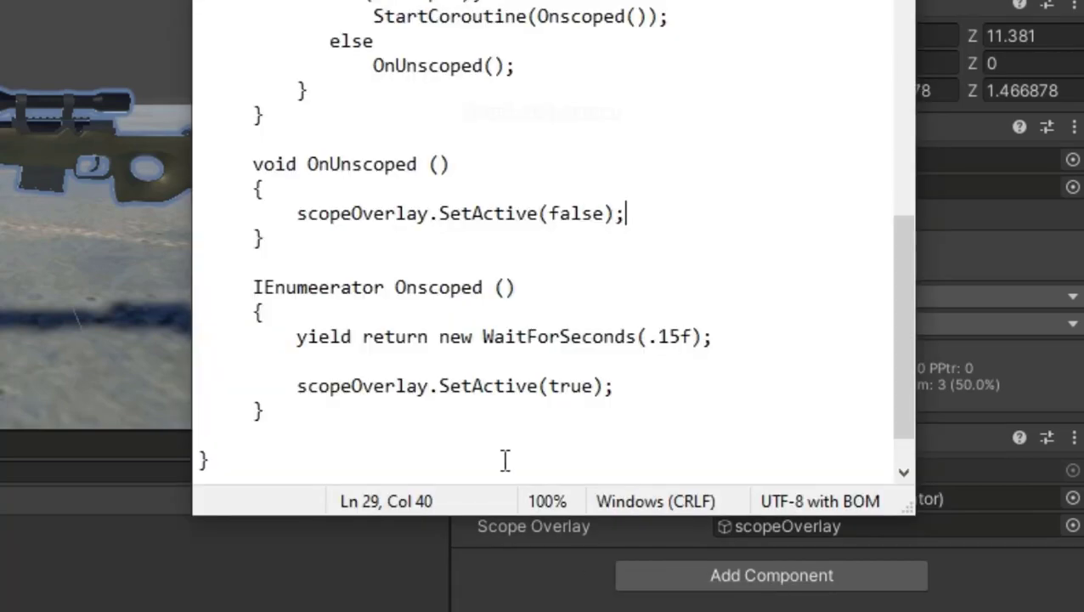
click(237, 2)
click(254, 87)
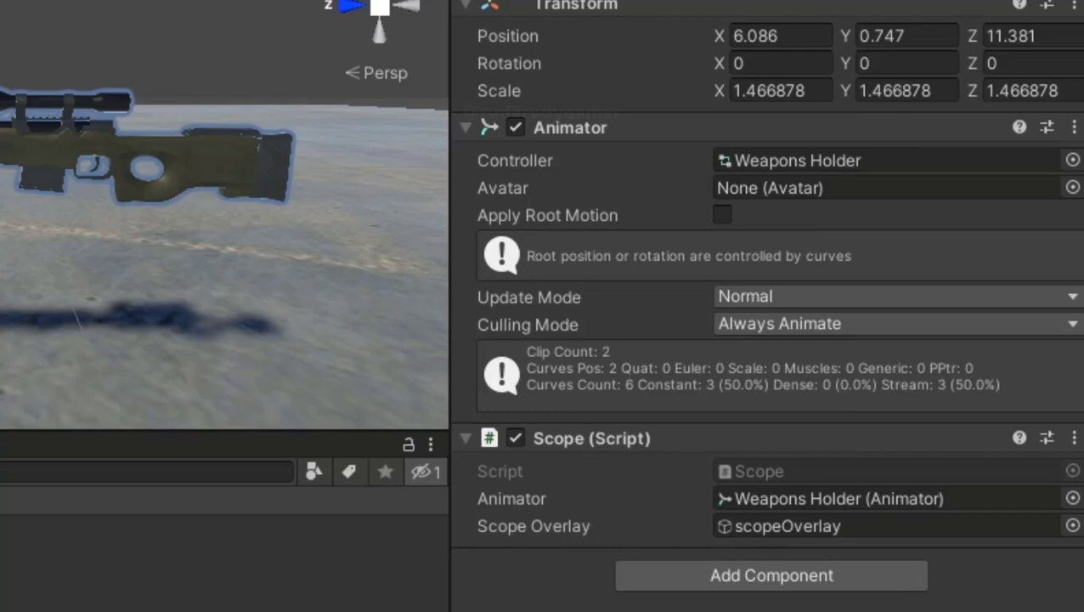
key(ctrl+shift+c)
click(213, 512)
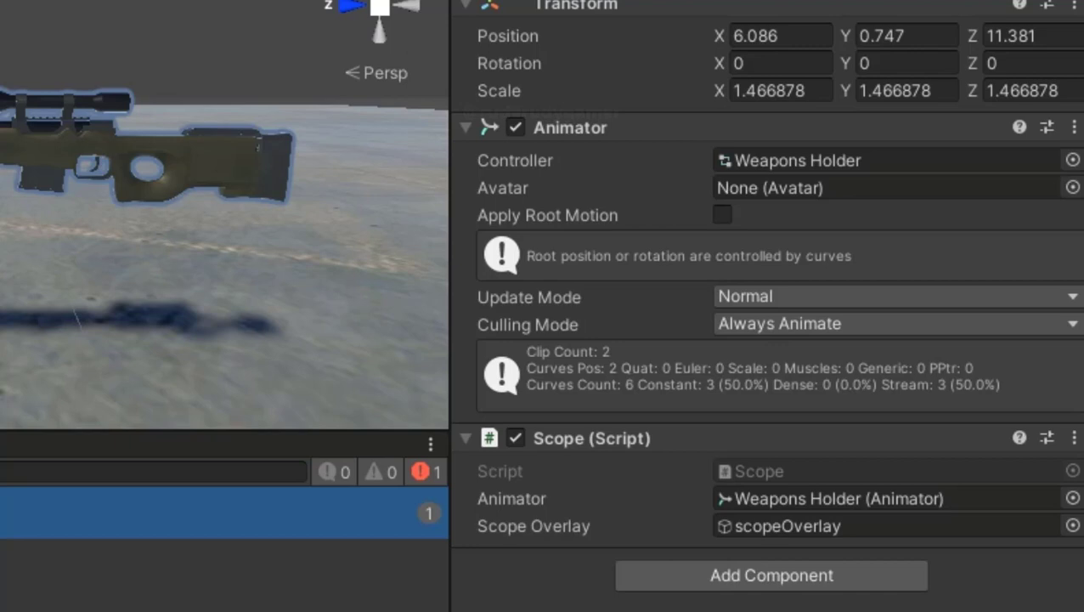
- Retry play mode, then select the Scope script asset and scroll through its code in the Inspector
key(ctrl+5)
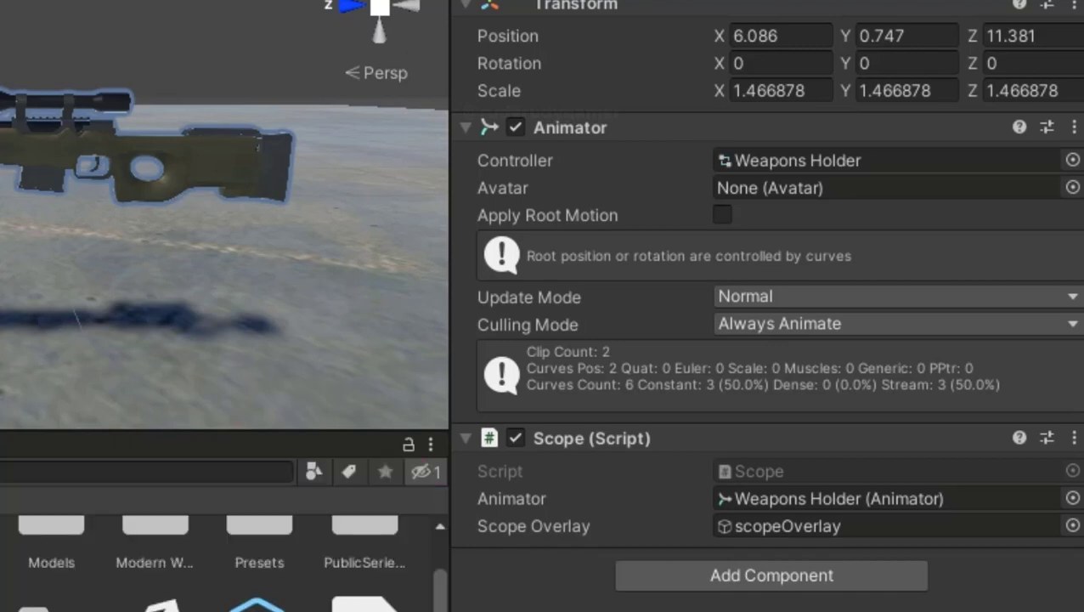
key(ctrl+p)
click(364, 603)
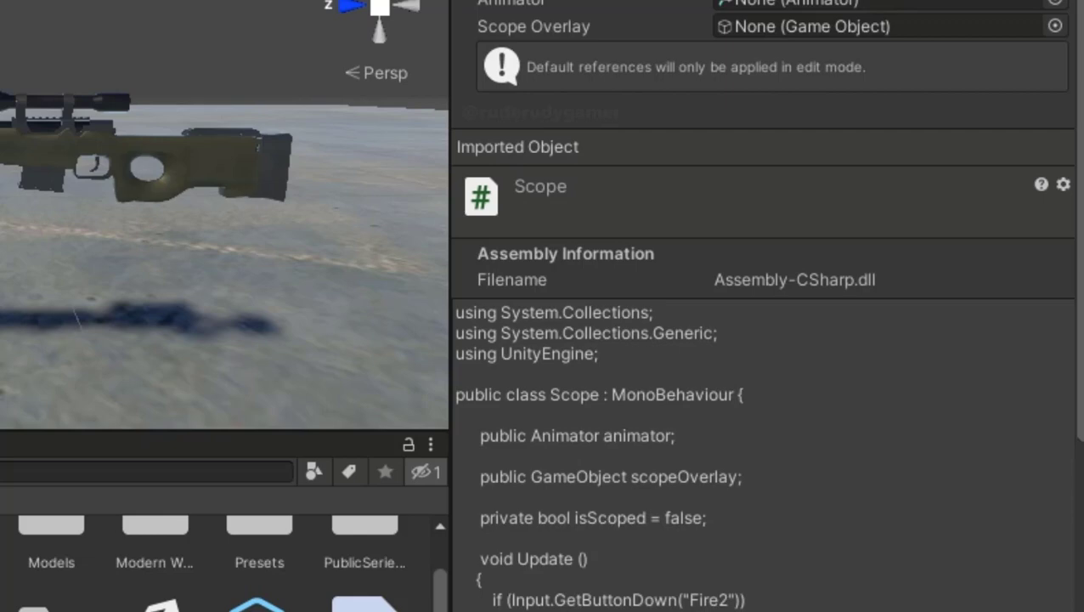
scroll(594, 561, down, 3)
scroll(593, 557, down, 1)
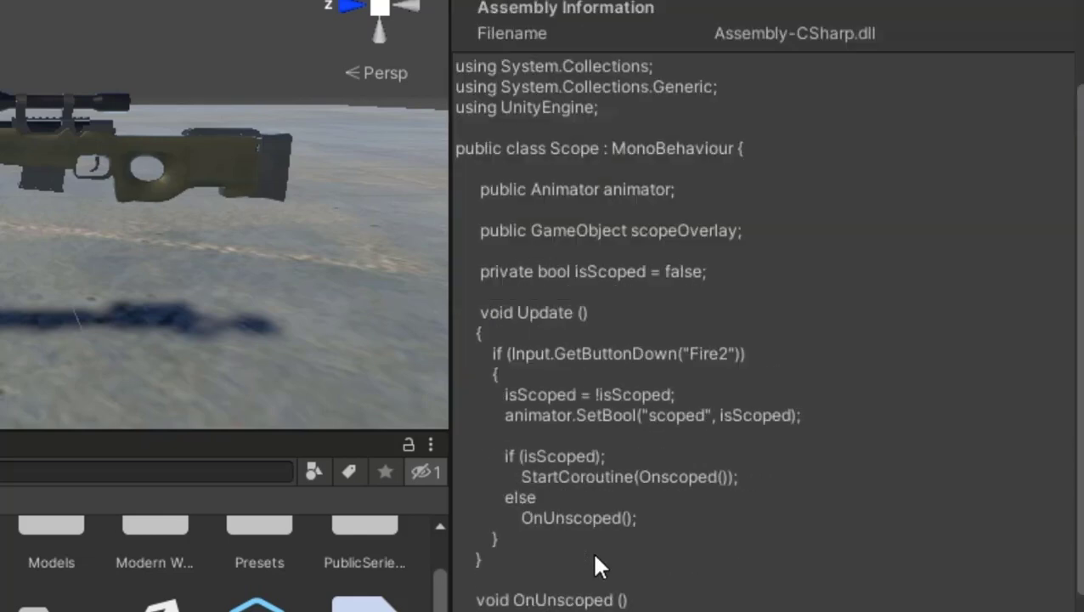
scroll(593, 557, down, 3)
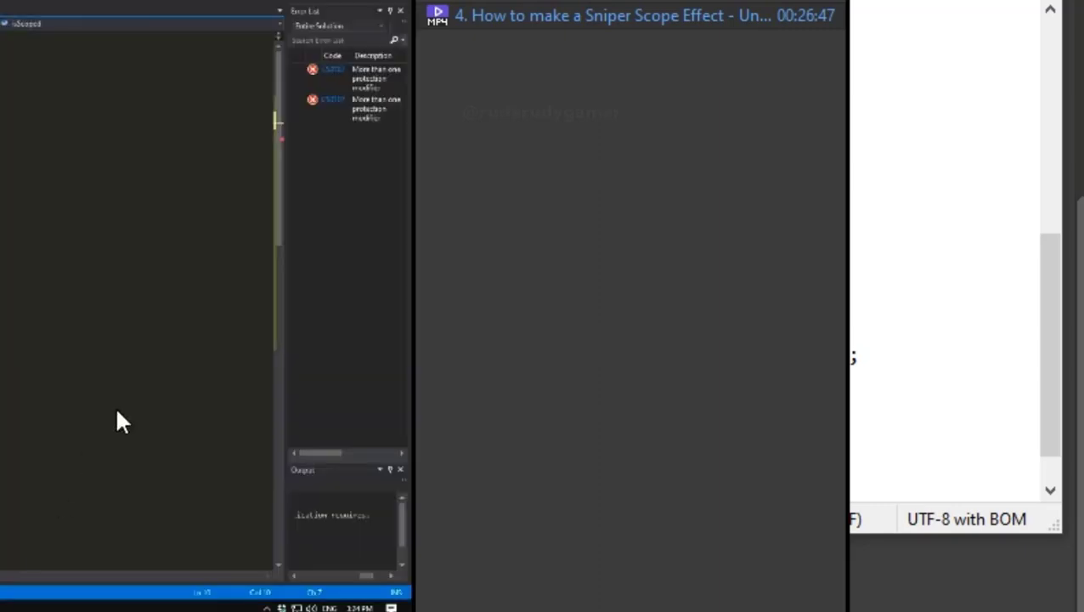
click(965, 20)
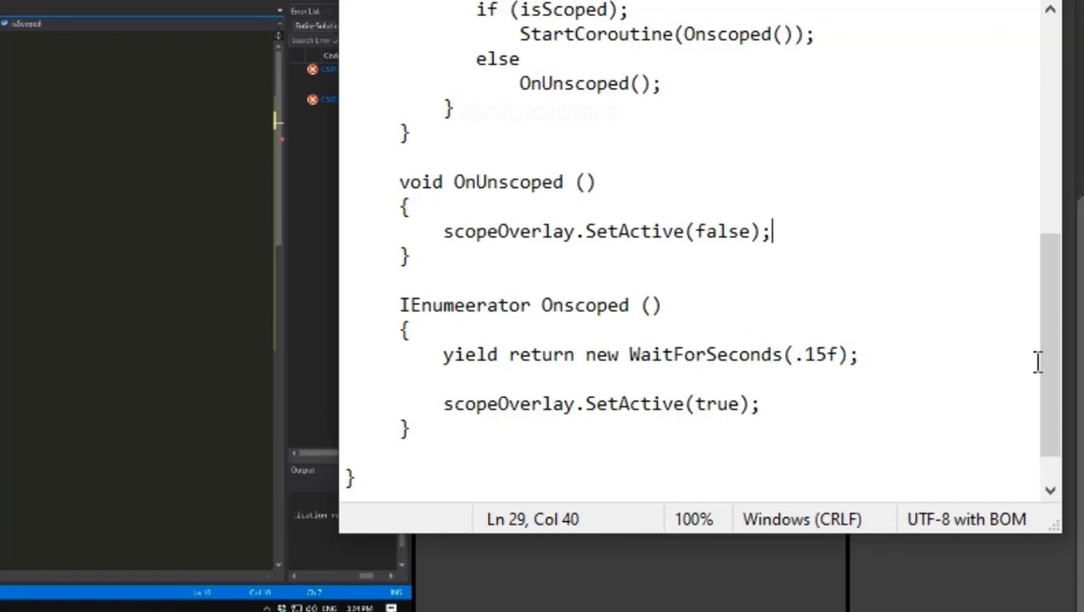
drag(1056, 370, 1050, 442)
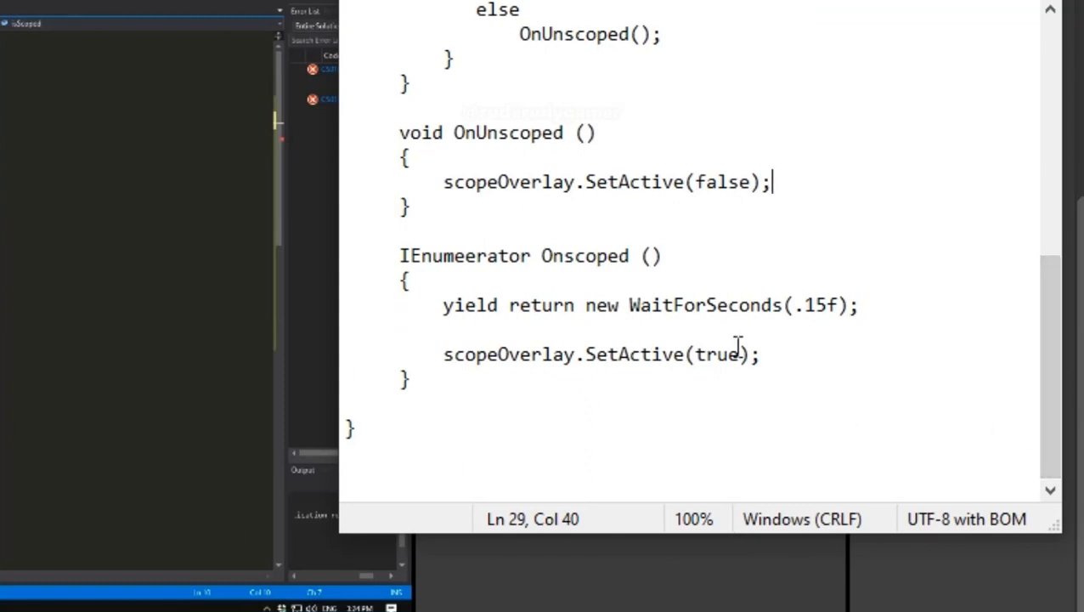
scroll(737, 355, up, 1)
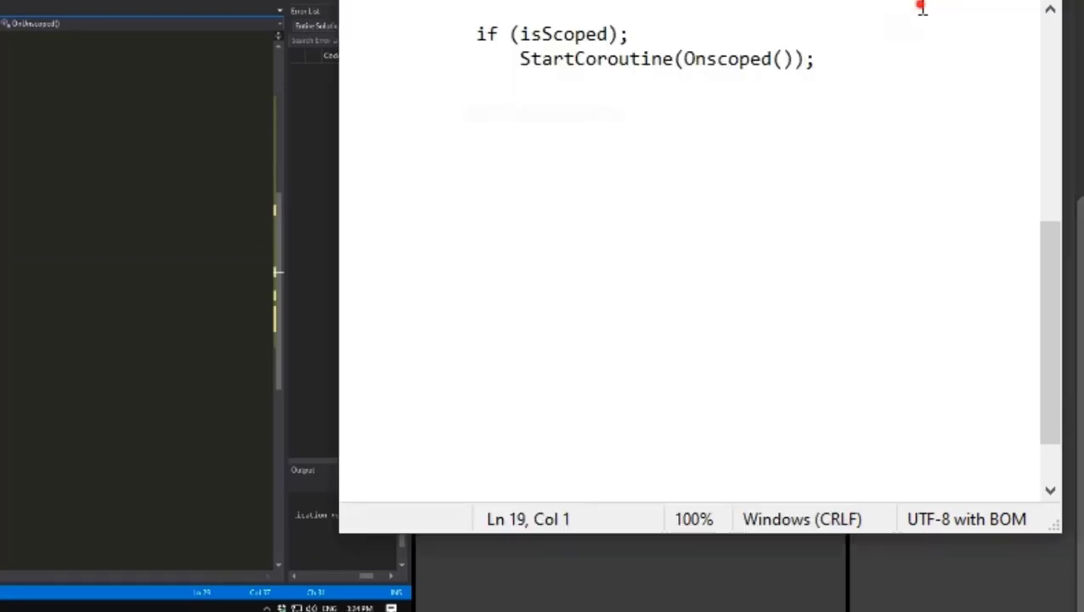
- Review the Scope script in Notepad from its using statements through the Onscoped coroutine
click(917, 10)
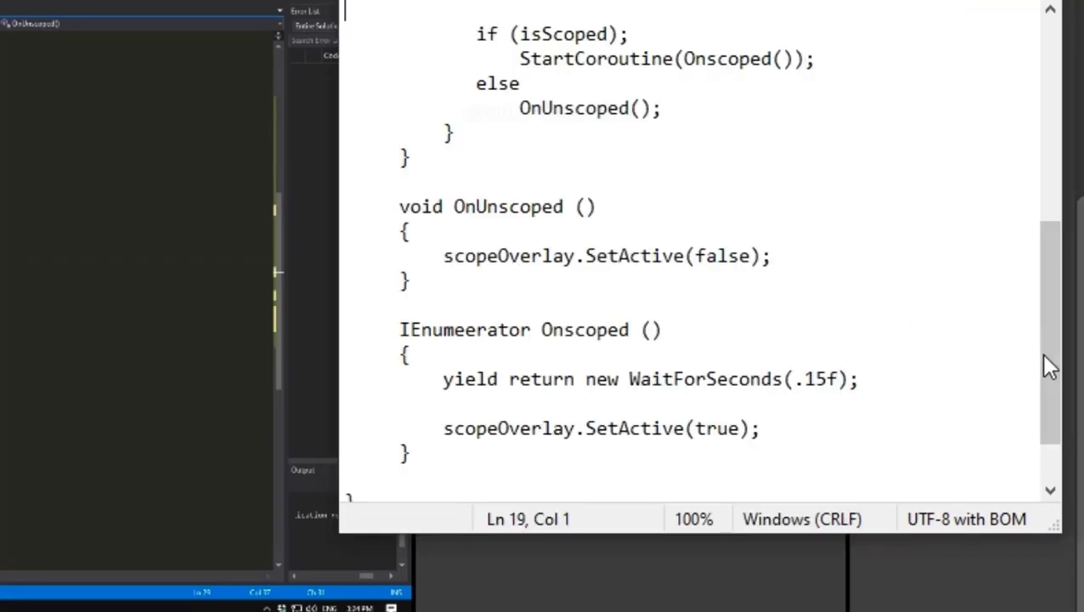
drag(1047, 363, 1062, 465)
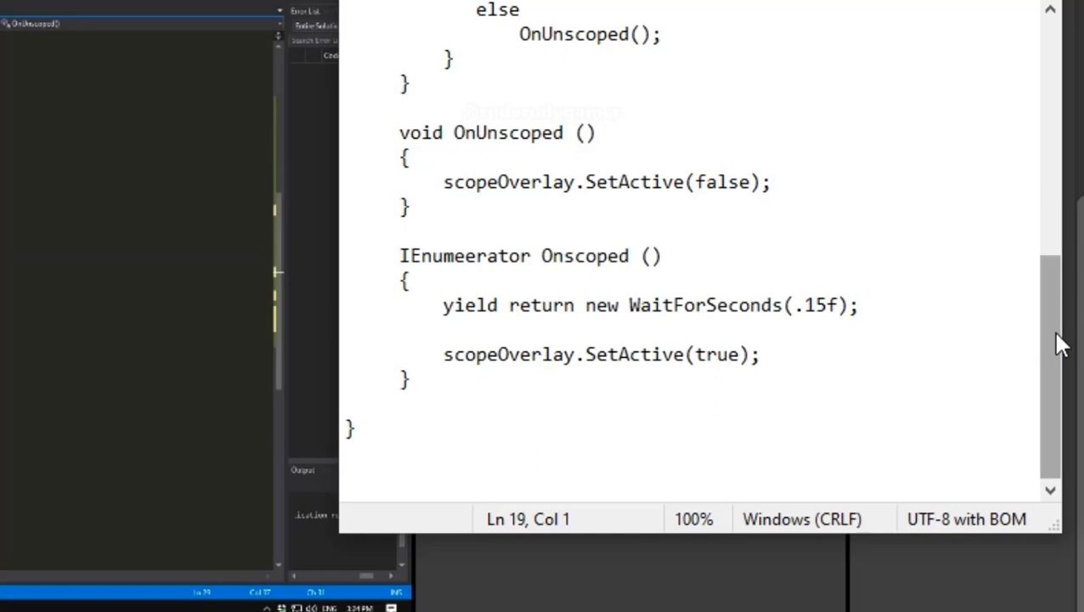
drag(1052, 329, 1041, 34)
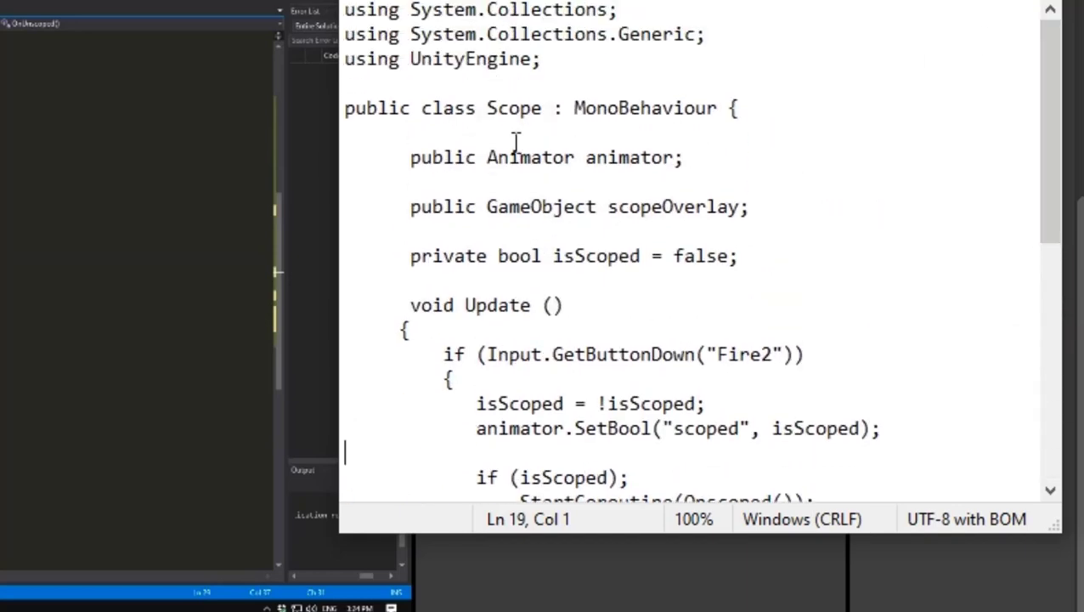
drag(1054, 119, 1050, 209)
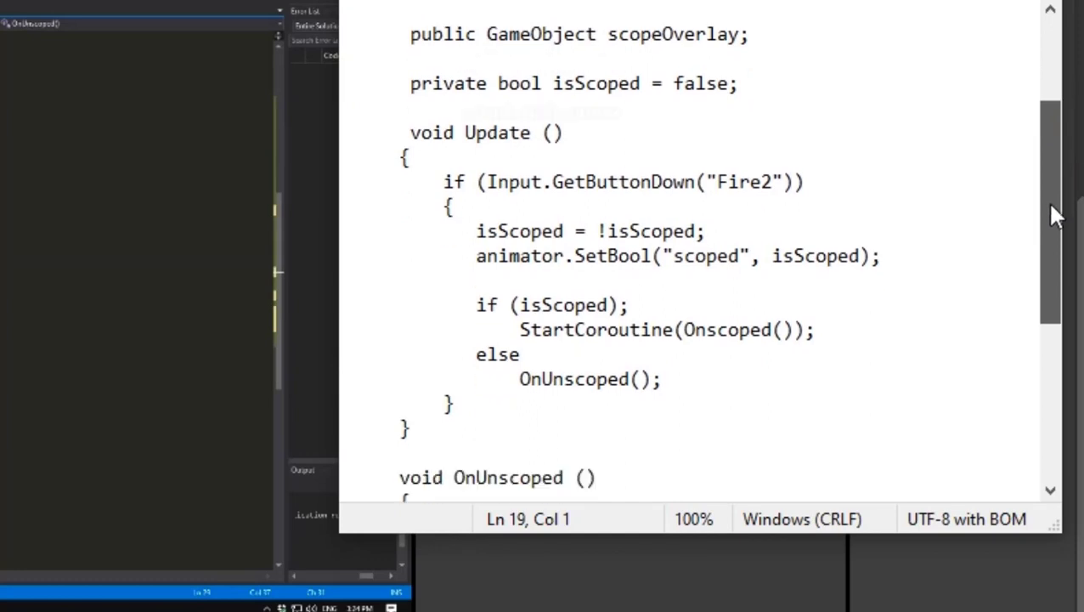
drag(1054, 216, 992, 393)
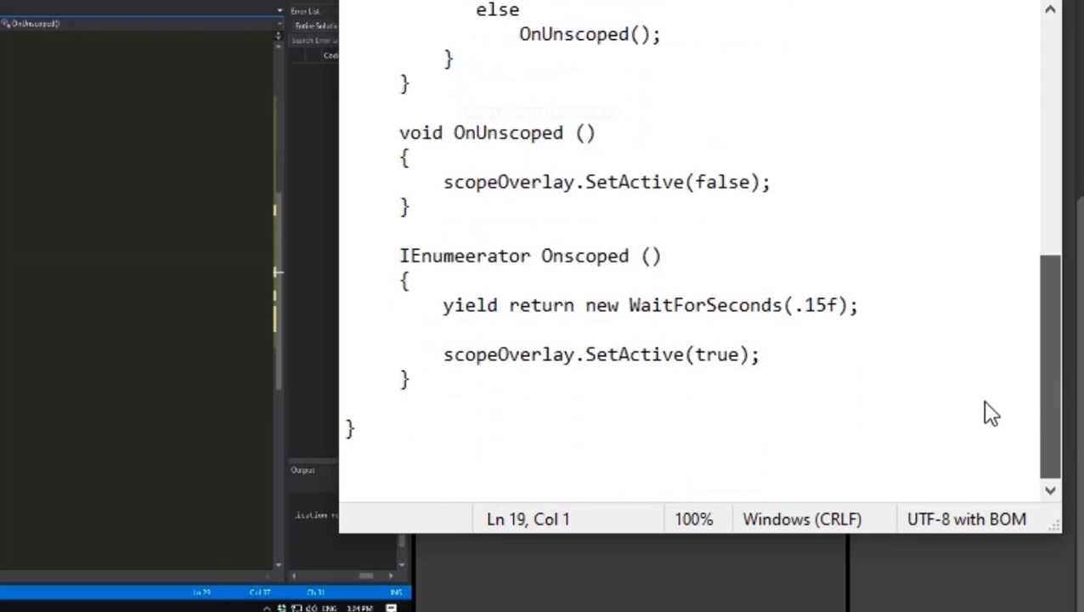
scroll(990, 380, up, 4)
scroll(992, 245, up, 5)
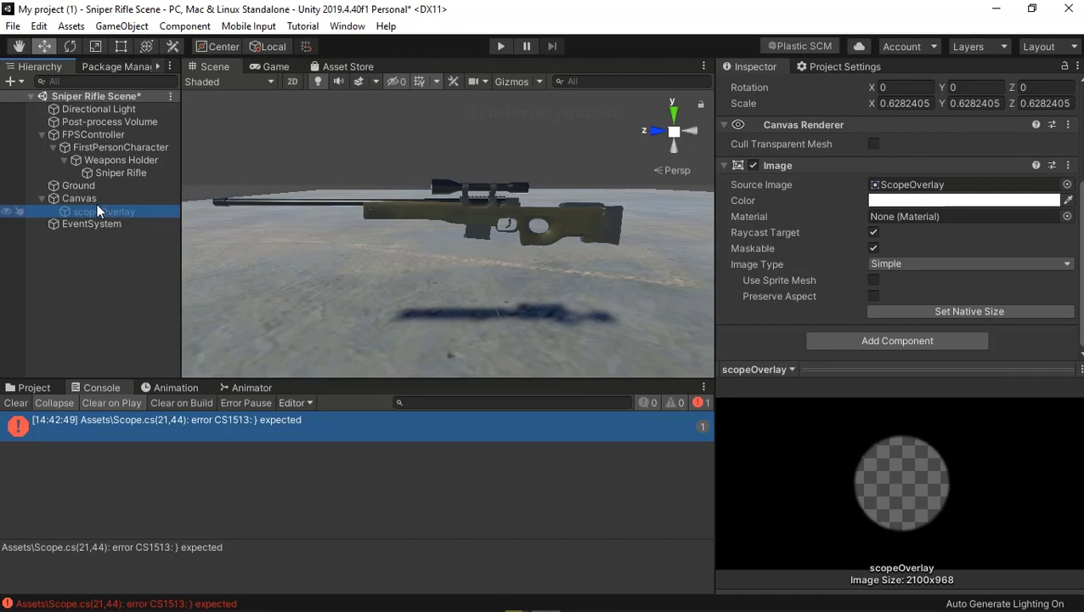
- Select scopeOverlay in the Hierarchy and activate it so the black overlay covers the scene
click(95, 200)
click(84, 188)
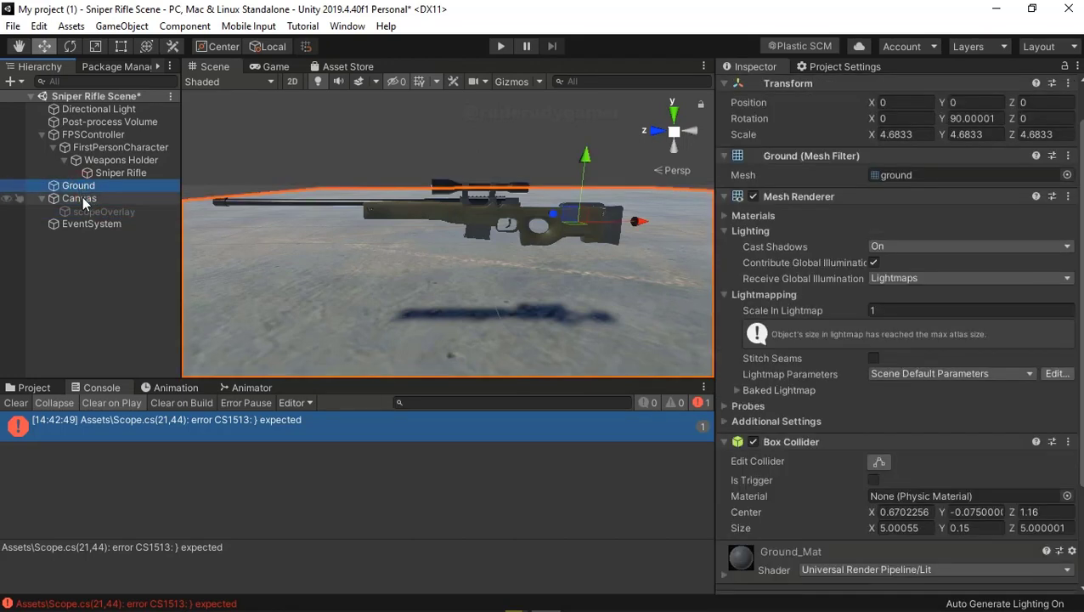
click(90, 224)
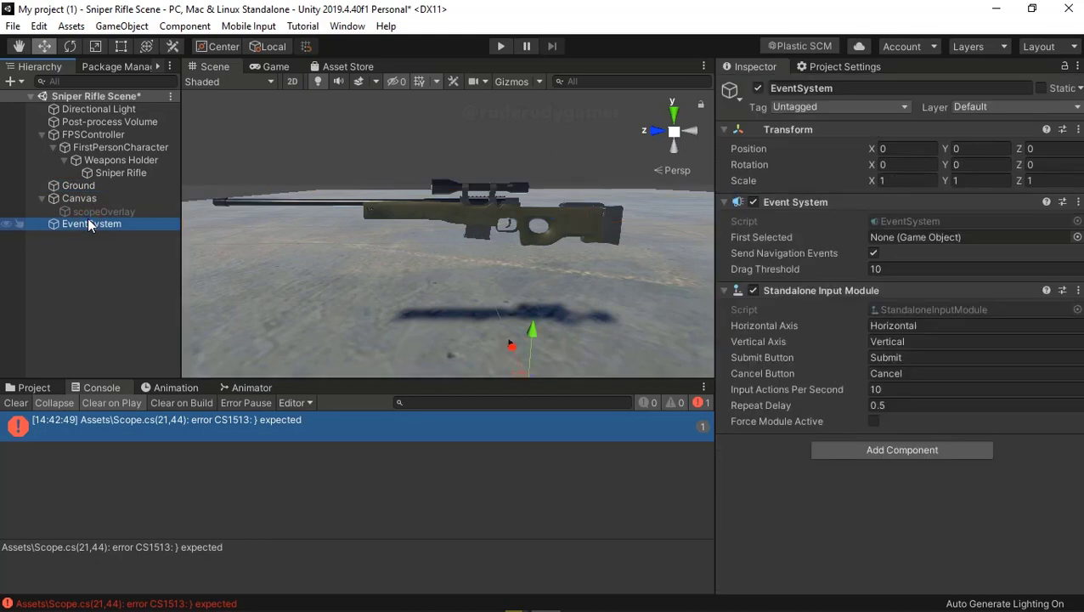
click(89, 211)
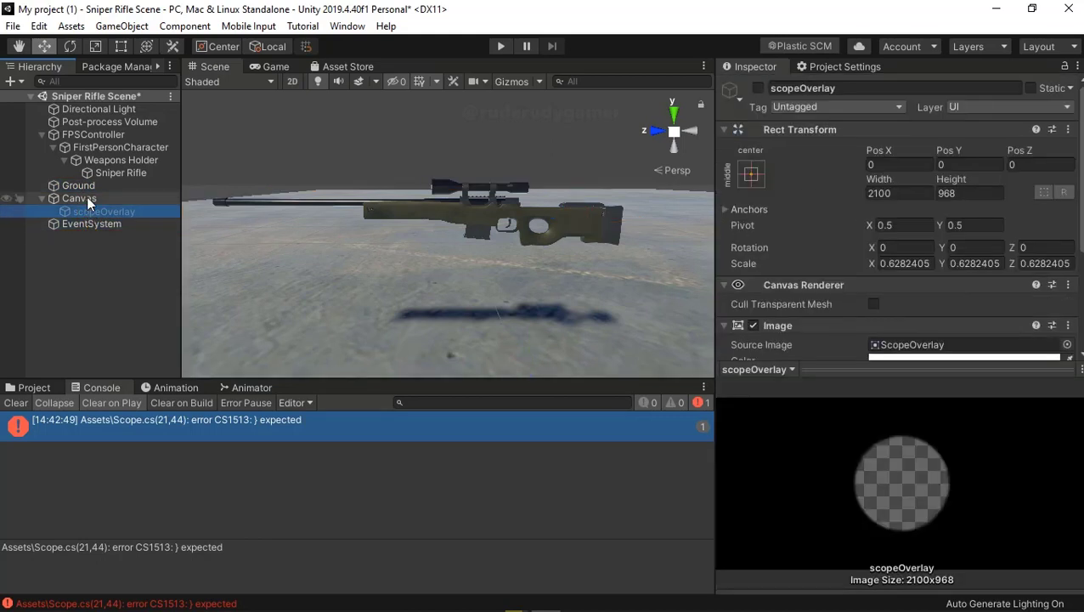
click(757, 88)
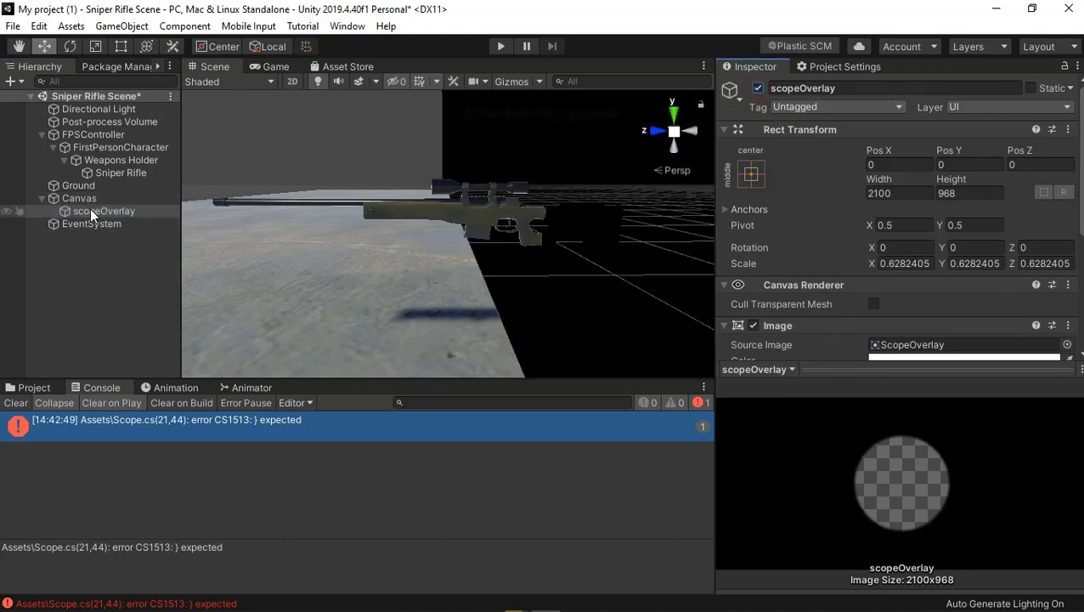
- Attempt play mode, then open Scope.cs from the CS1513 console error
click(500, 47)
click(34, 388)
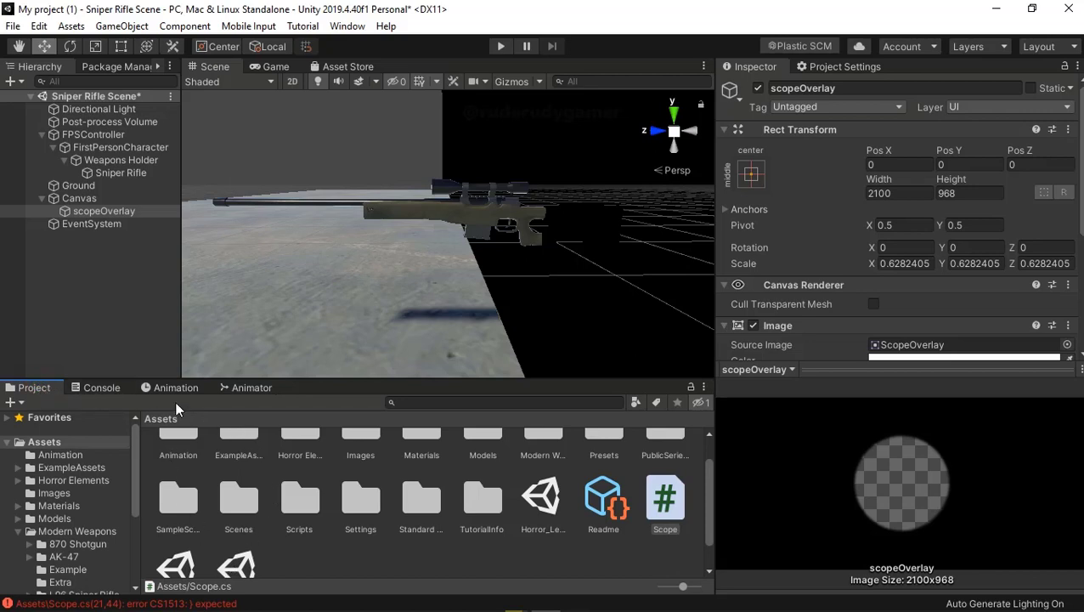
click(102, 387)
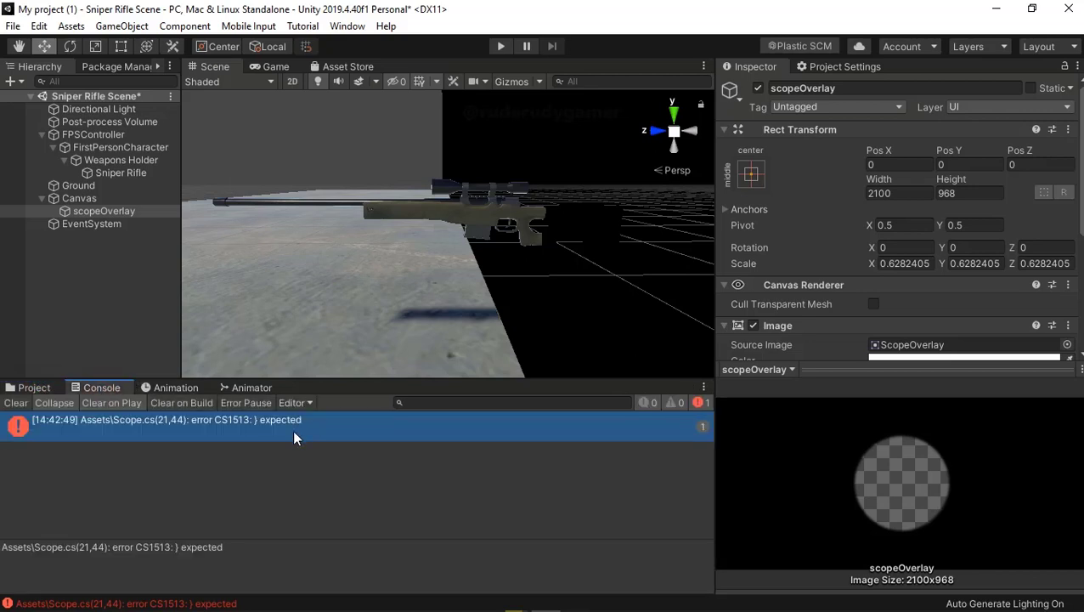
double_click(198, 419)
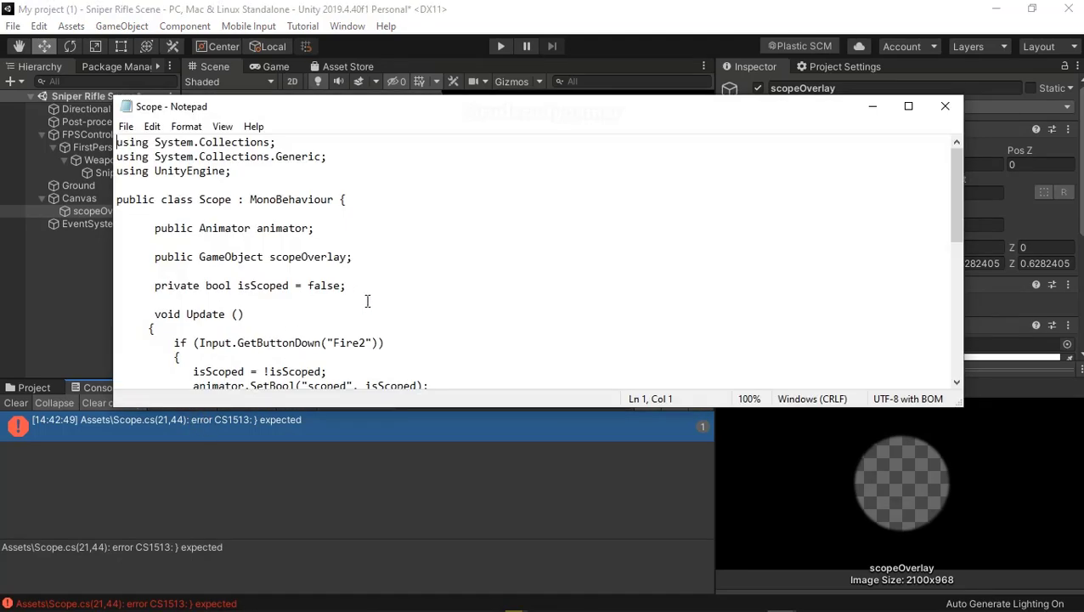
- Read through Scope.cs in Notepad, checking the Update, OnUnscoped and Onscoped methods
click(232, 198)
scroll(491, 264, down, 6)
scroll(491, 265, down, 2)
scroll(489, 261, up, 1)
scroll(489, 260, down, 1)
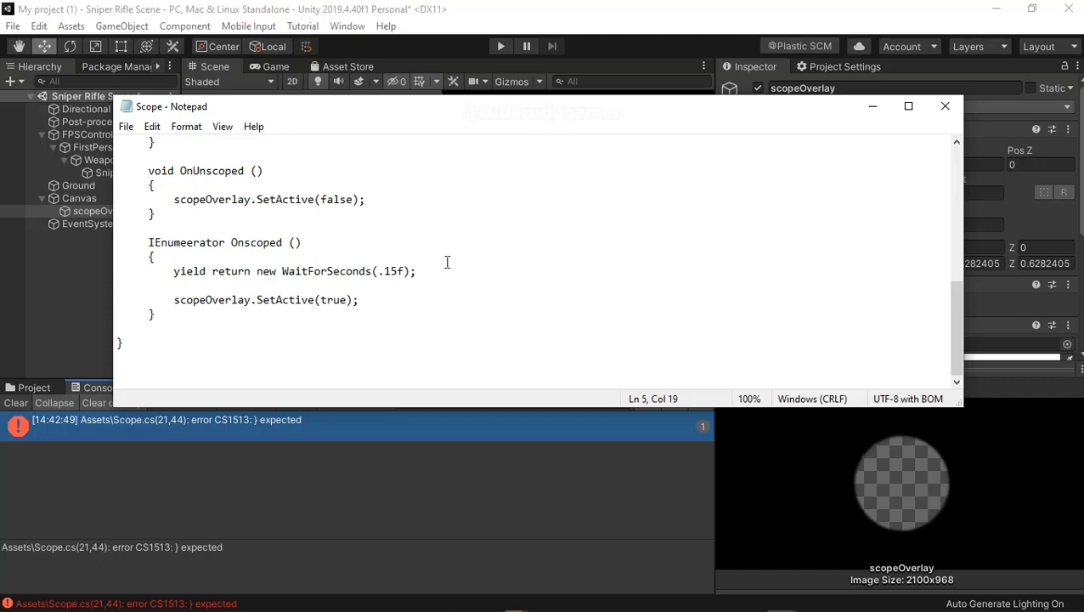
scroll(448, 261, up, 1)
scroll(446, 262, up, 1)
scroll(447, 262, up, 1)
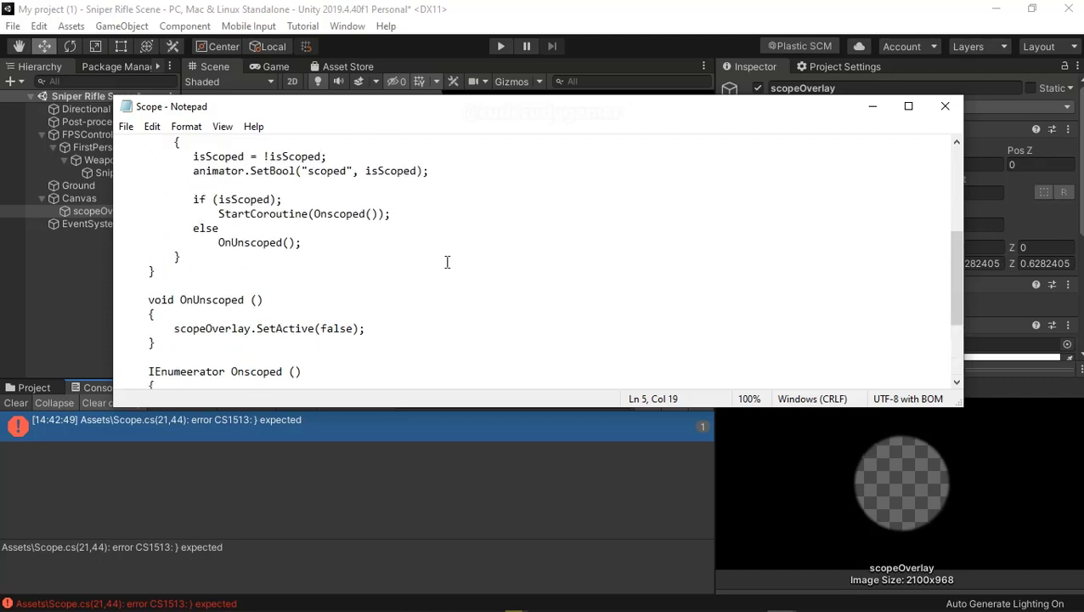
scroll(447, 261, up, 1)
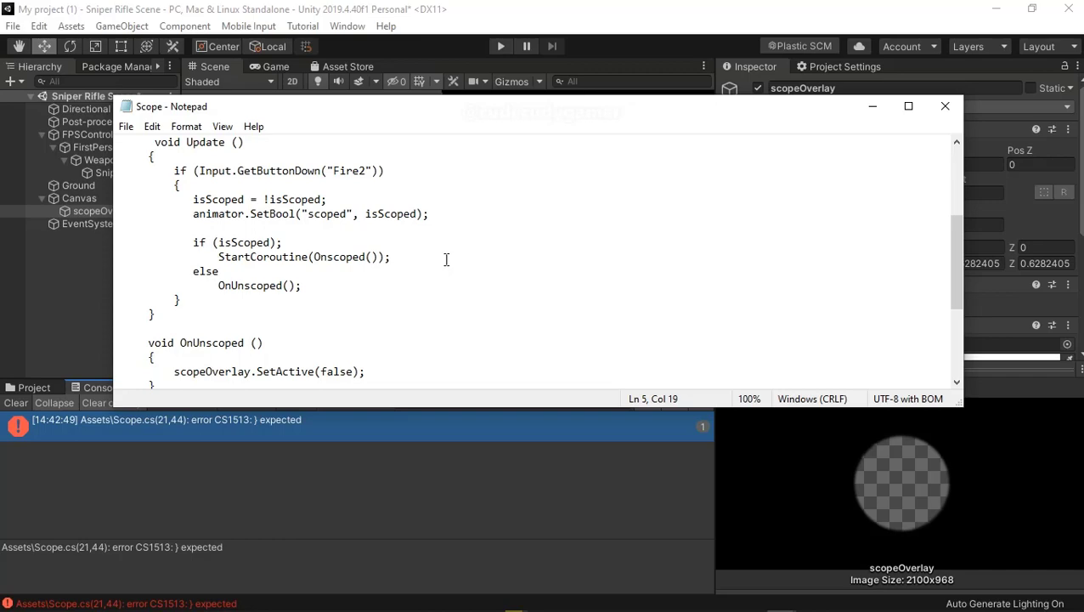
- Close the Scope.cs Notepad window and return to Unity
click(943, 106)
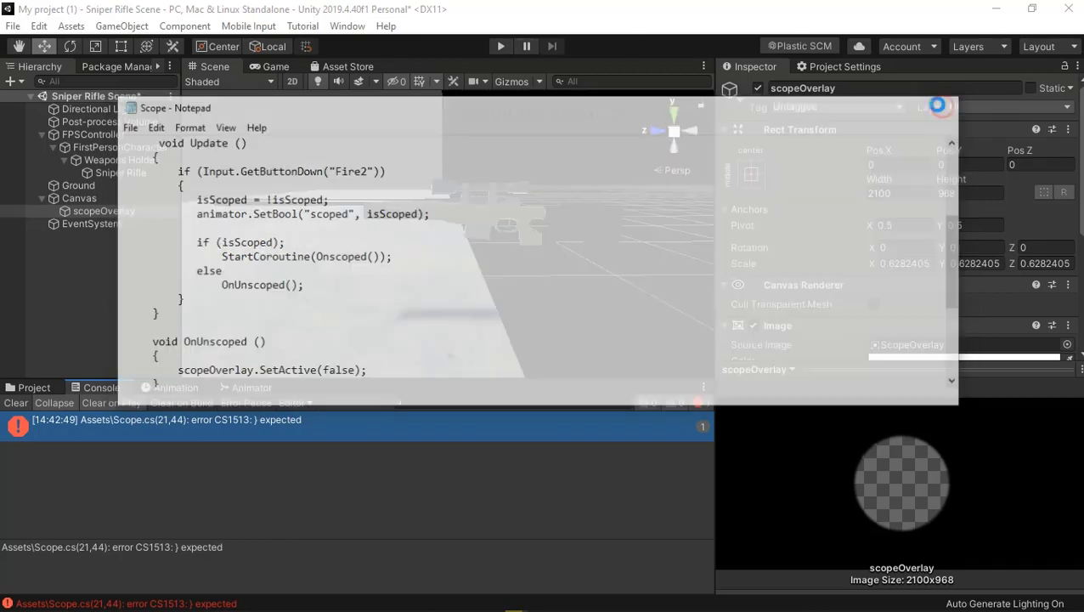
scroll(795, 235, down, 3)
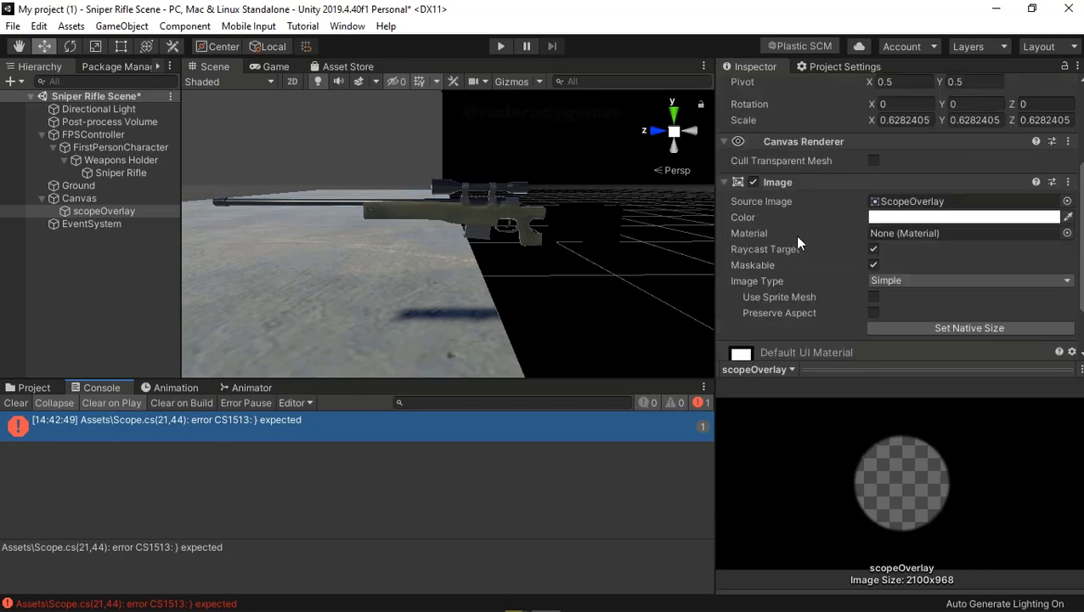
scroll(750, 263, down, 3)
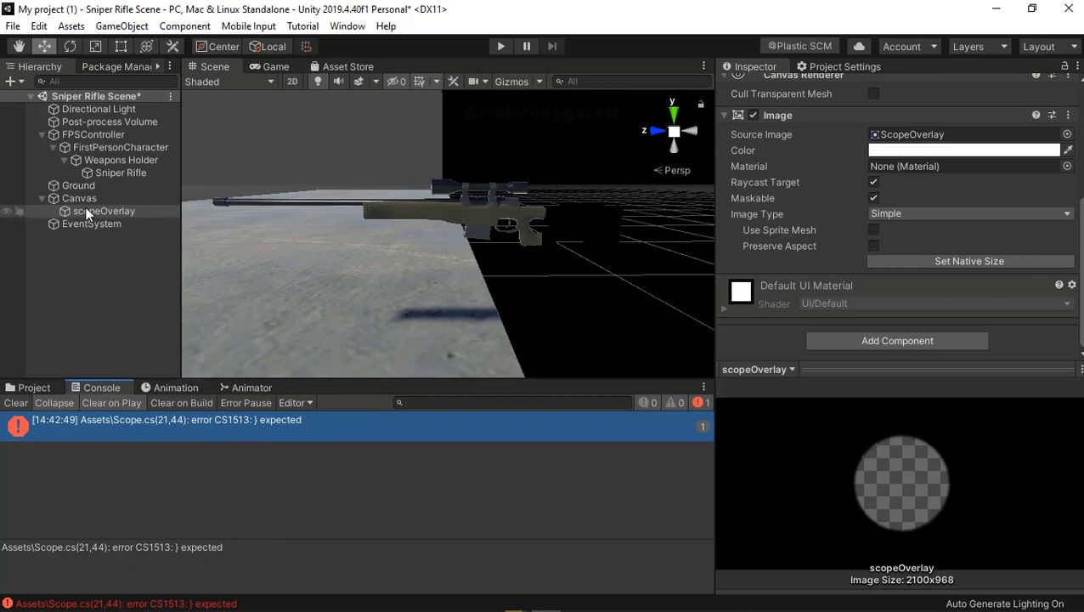
scroll(761, 165, up, 2)
scroll(759, 136, down, 2)
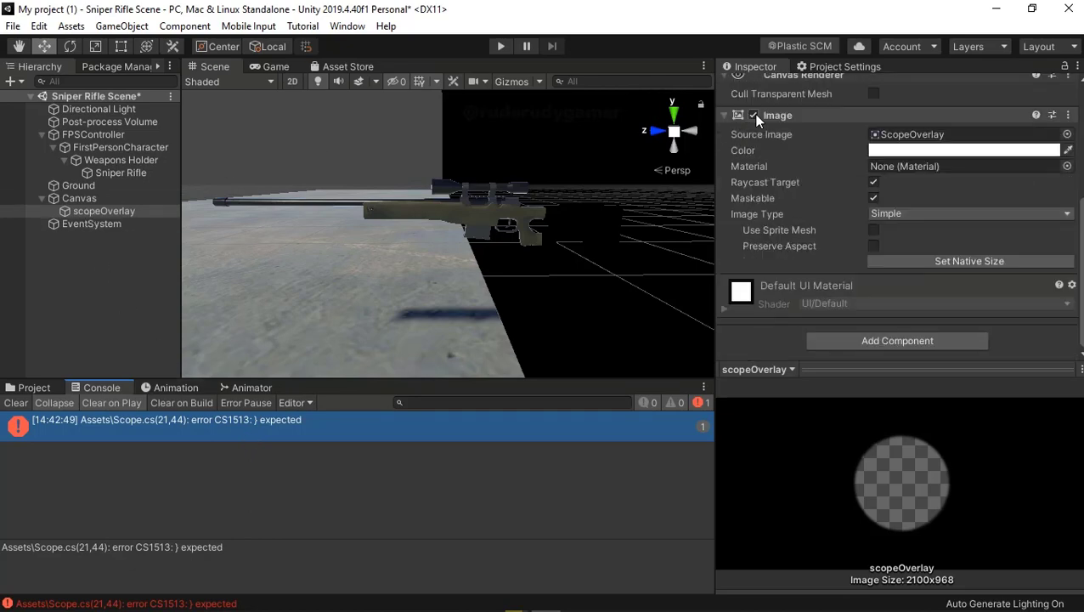
scroll(759, 122, up, 5)
- Deactivate scopeOverlay to clear the black overlay, then show the project's asset folders
click(757, 87)
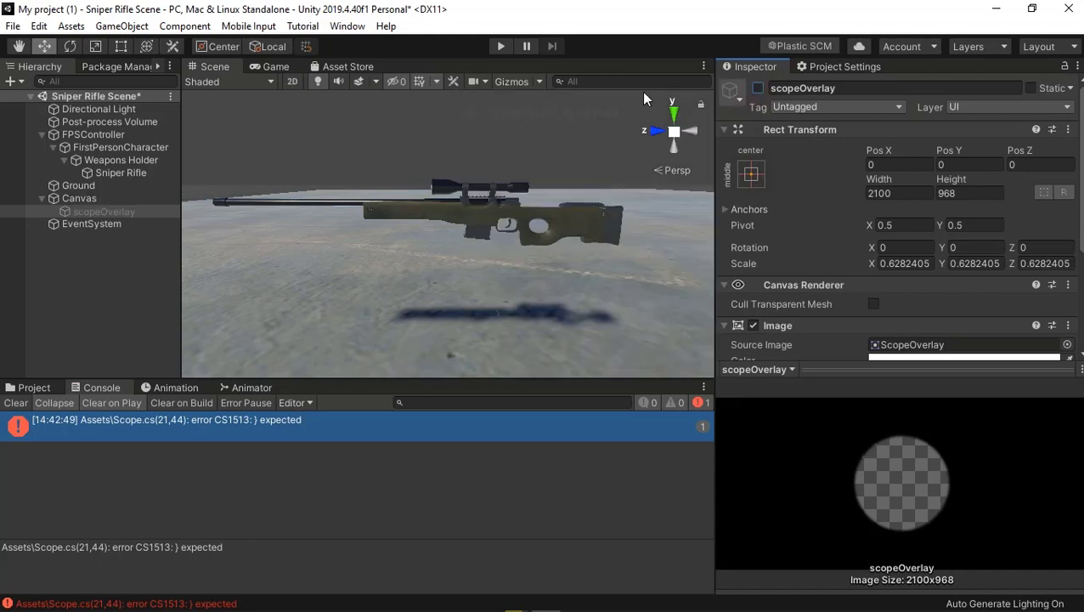
click(85, 199)
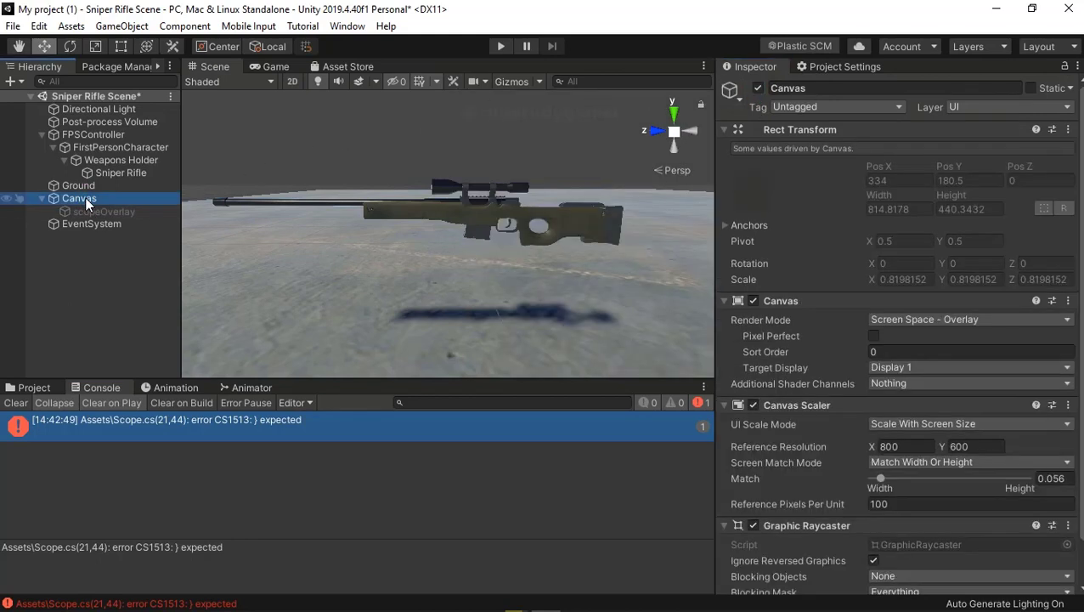
scroll(892, 340, down, 2)
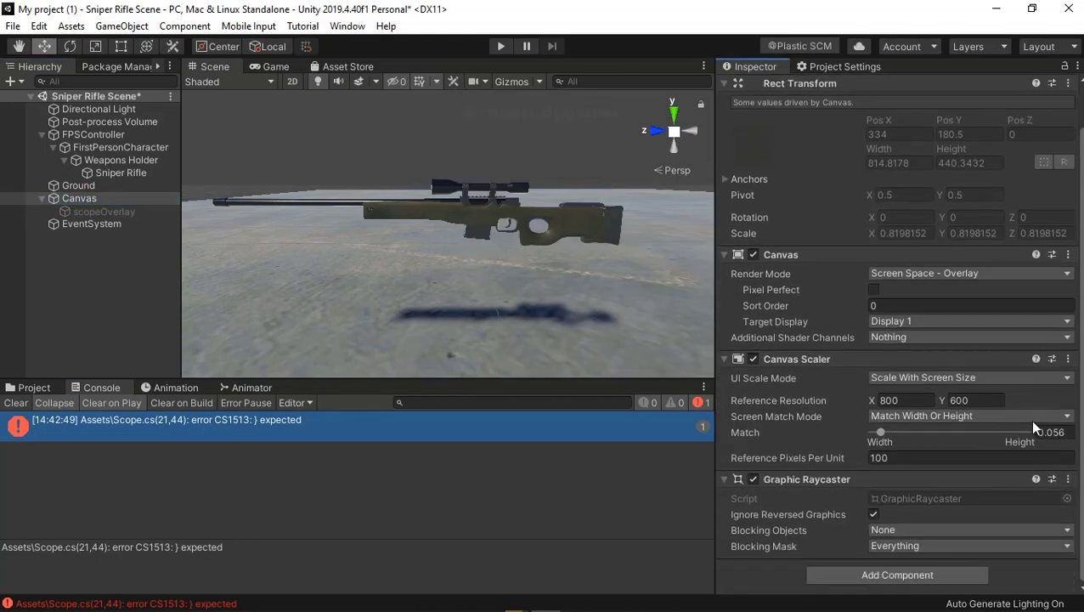
click(198, 422)
click(49, 385)
scroll(675, 494, down, 1)
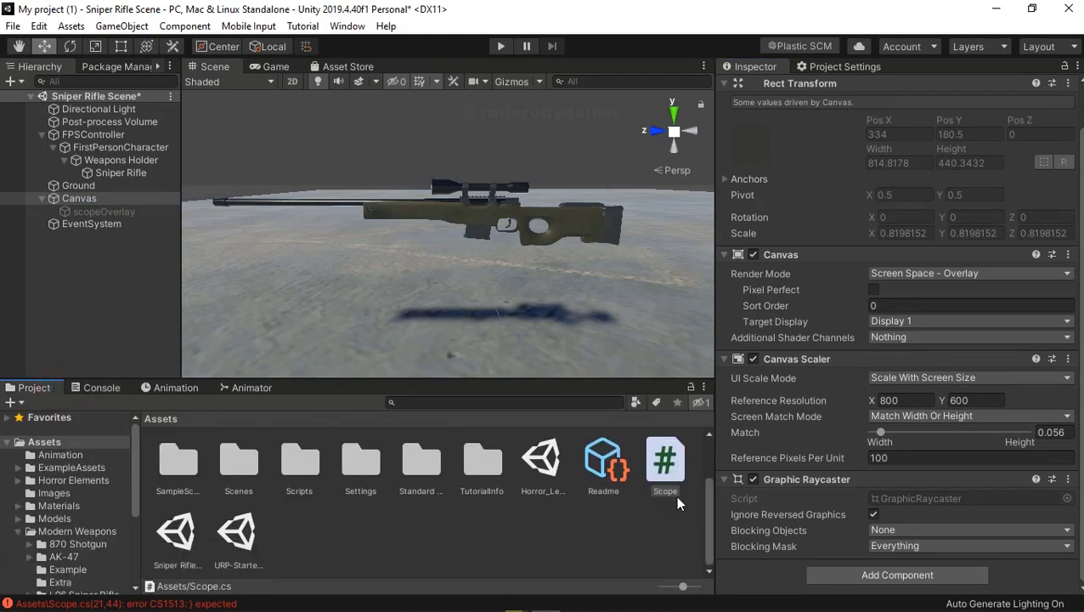
- Inspect Canvas and scopeOverlay, then confirm Weapons Holder's Scope component references its Animator and scopeOverlay
click(670, 493)
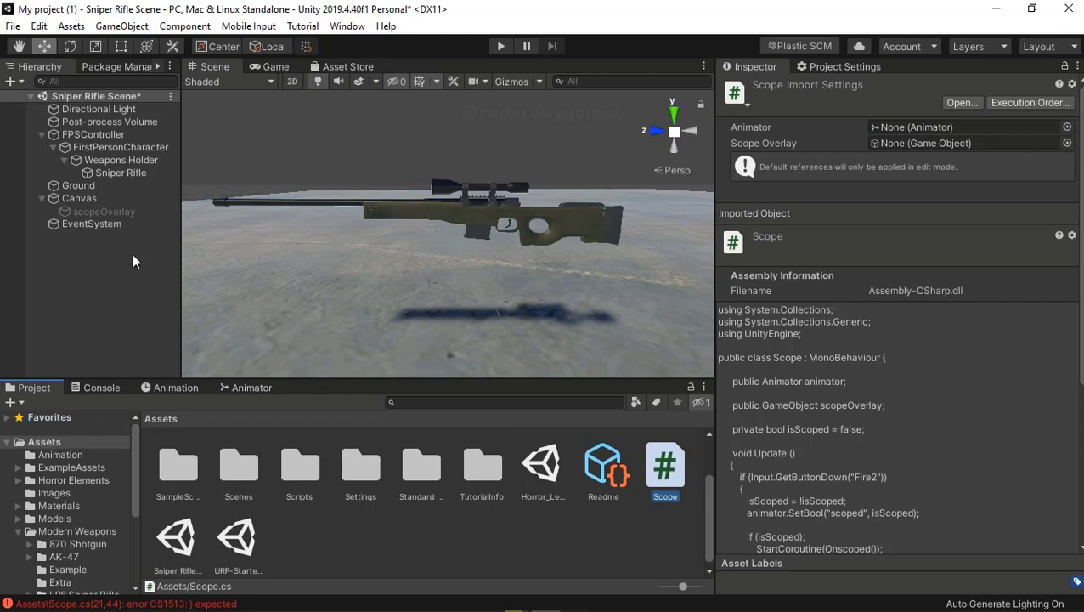
click(95, 196)
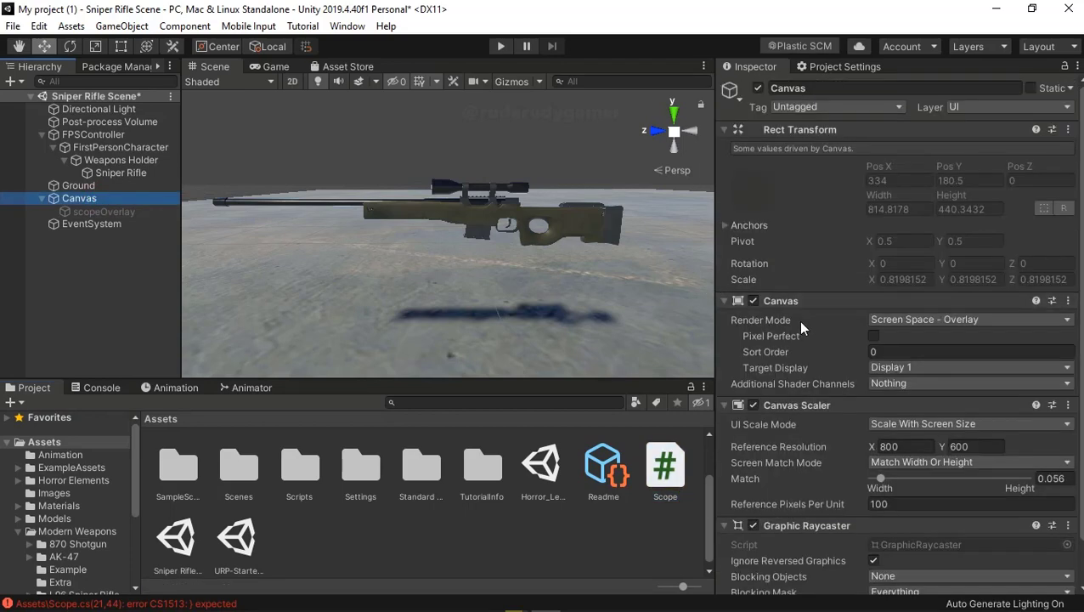
scroll(797, 320, down, 2)
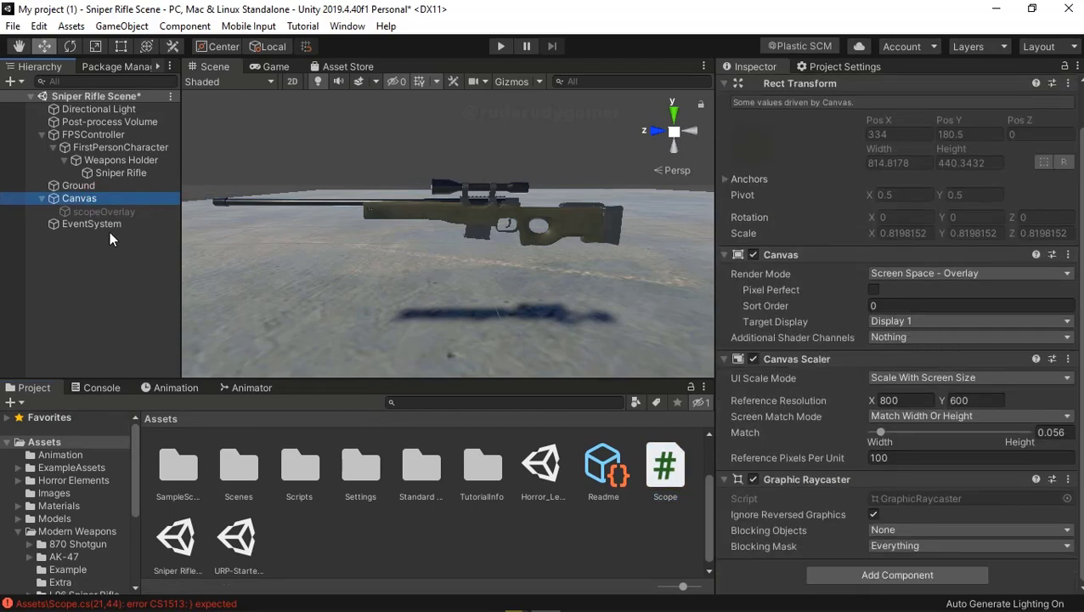
click(94, 212)
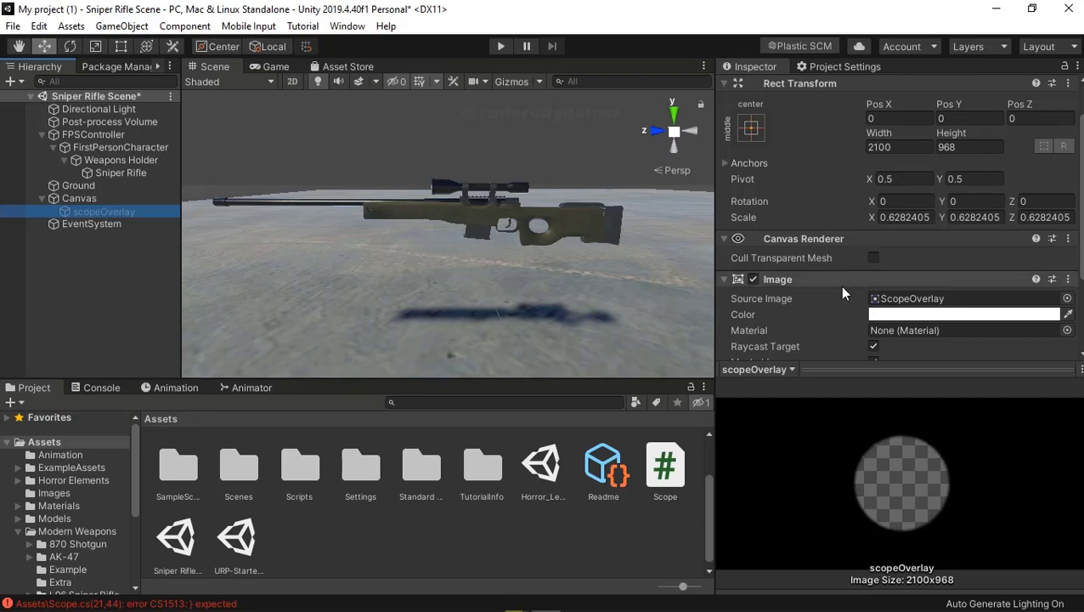
scroll(827, 284, down, 5)
scroll(825, 284, up, 6)
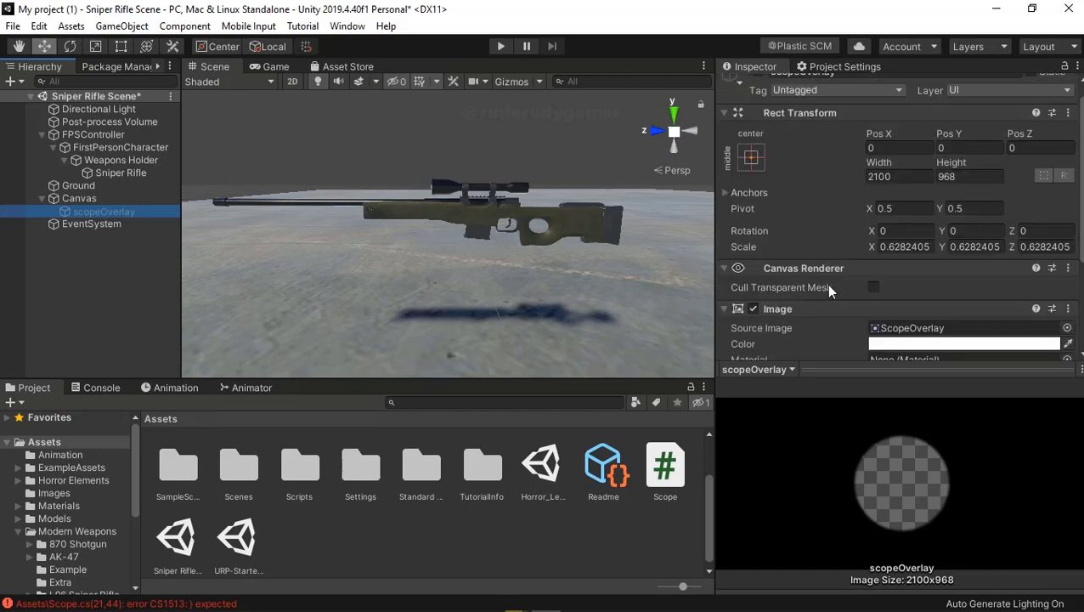
scroll(826, 284, down, 6)
click(114, 172)
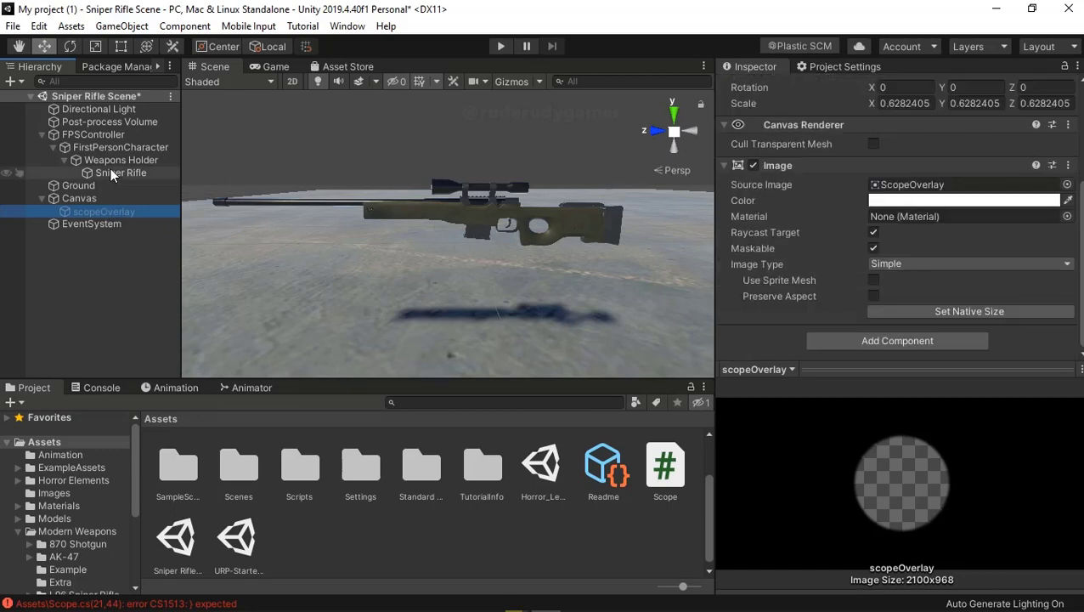
click(114, 160)
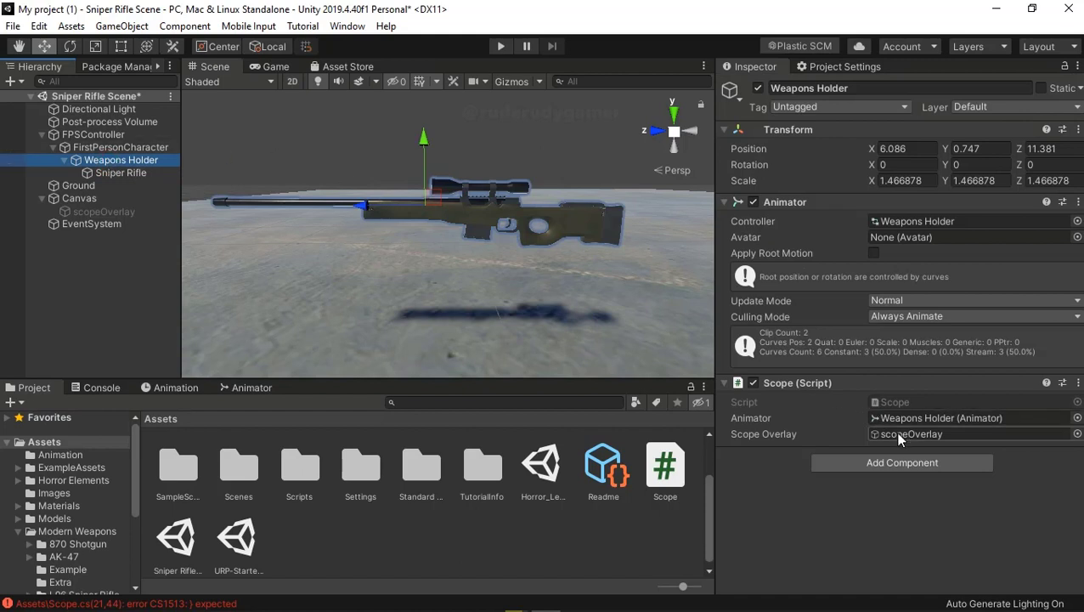
click(889, 403)
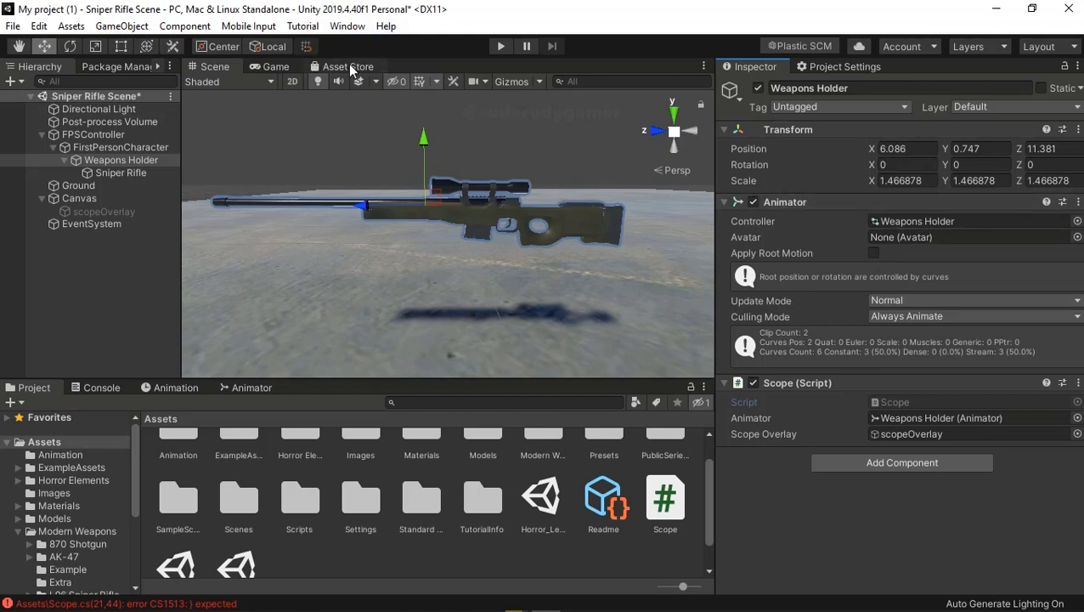
click(251, 390)
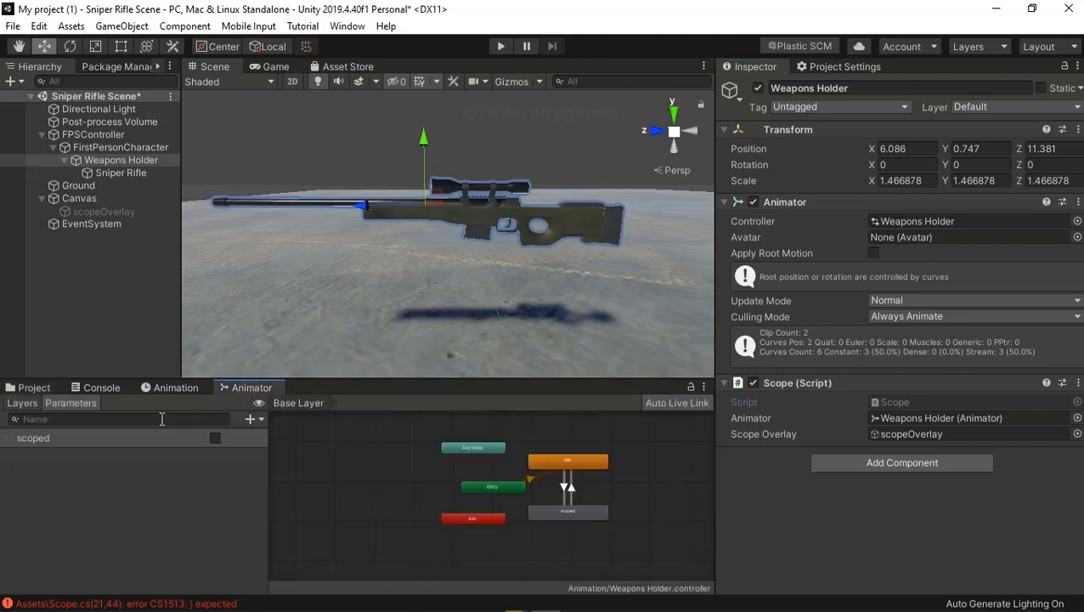
click(215, 440)
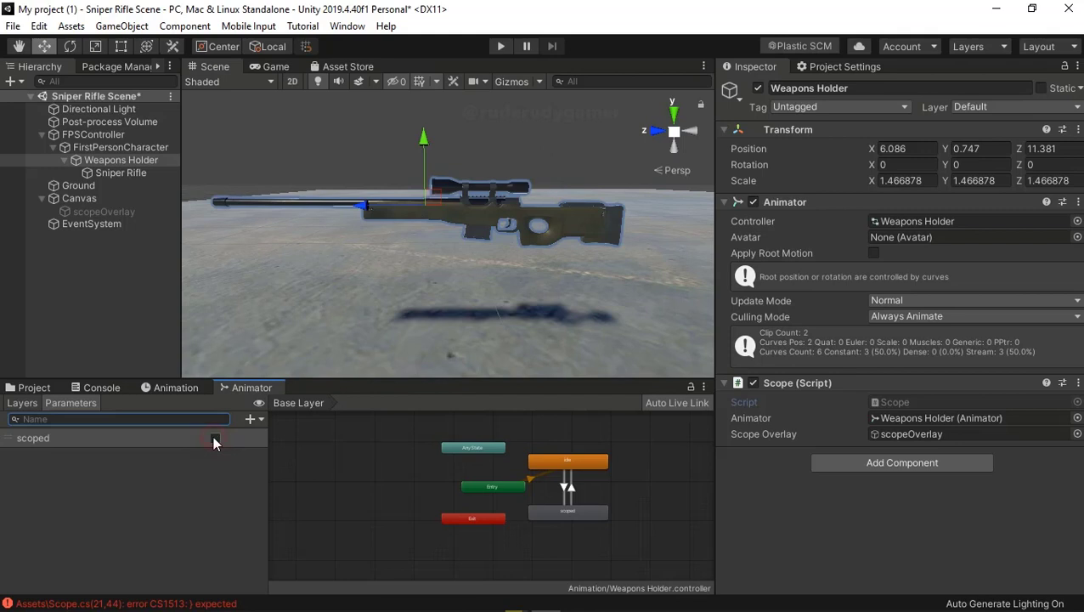
double_click(38, 437)
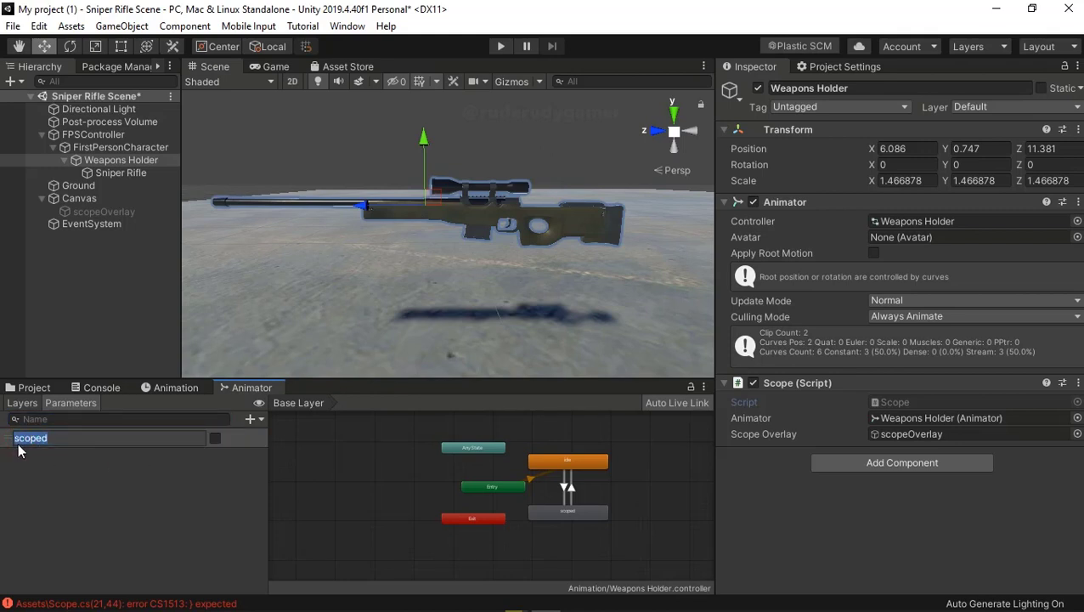
drag(14, 438, 22, 437)
click(84, 482)
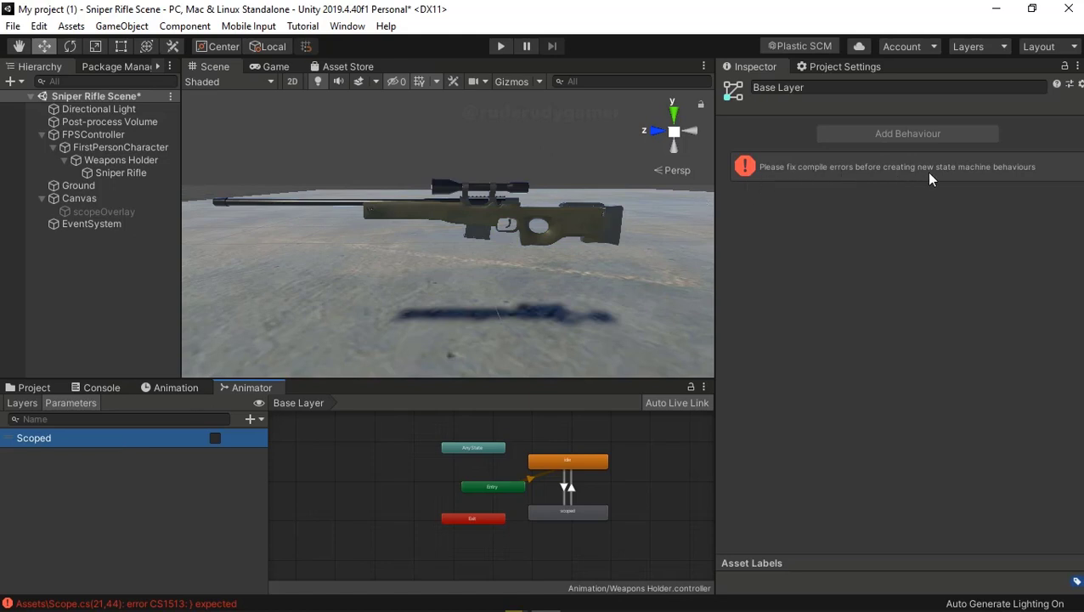
click(893, 134)
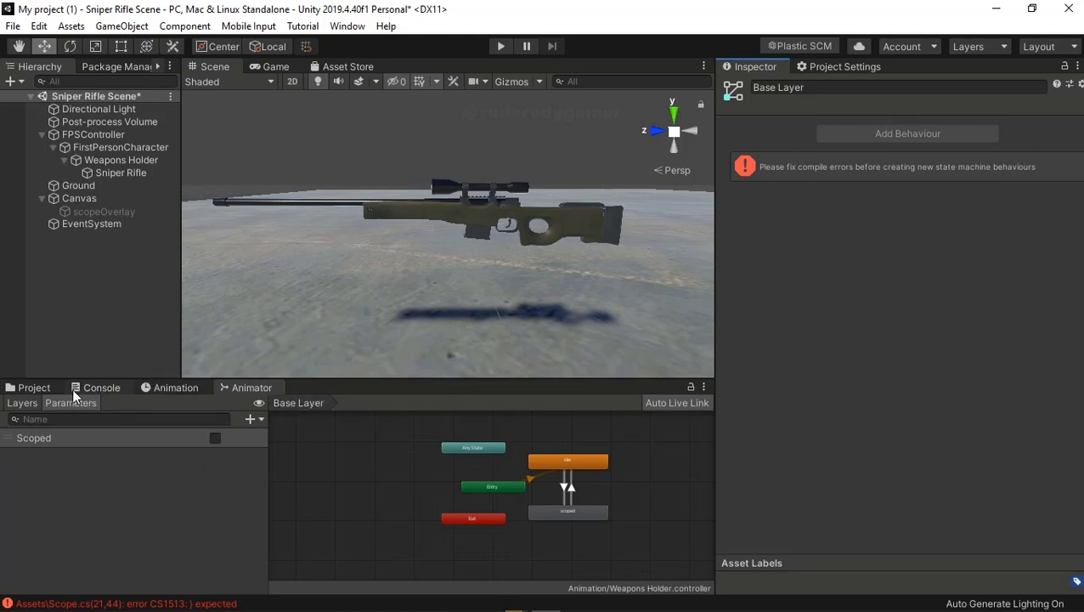
click(111, 389)
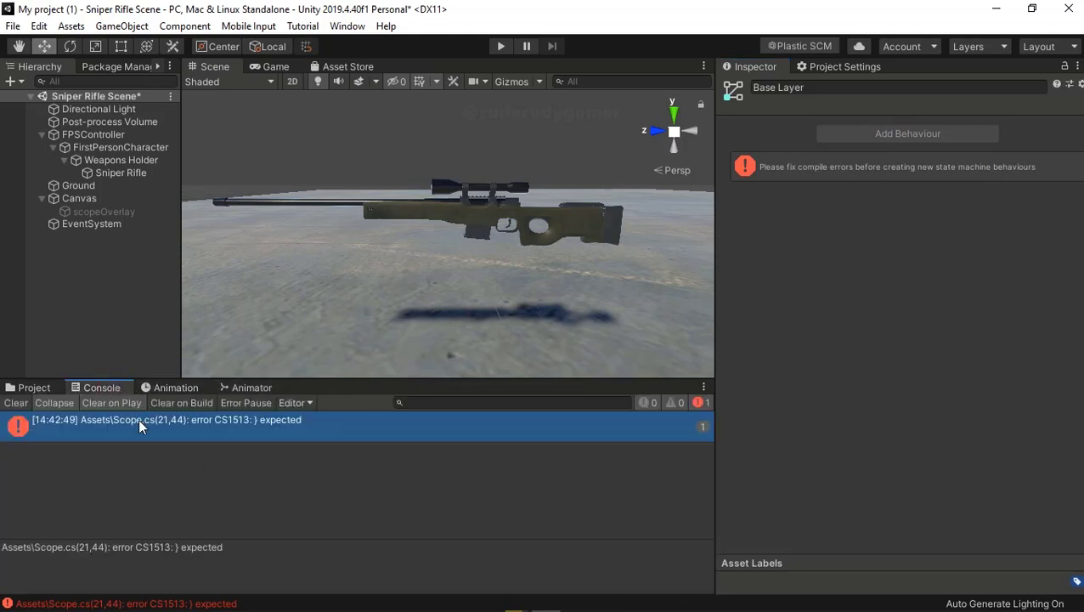
double_click(166, 429)
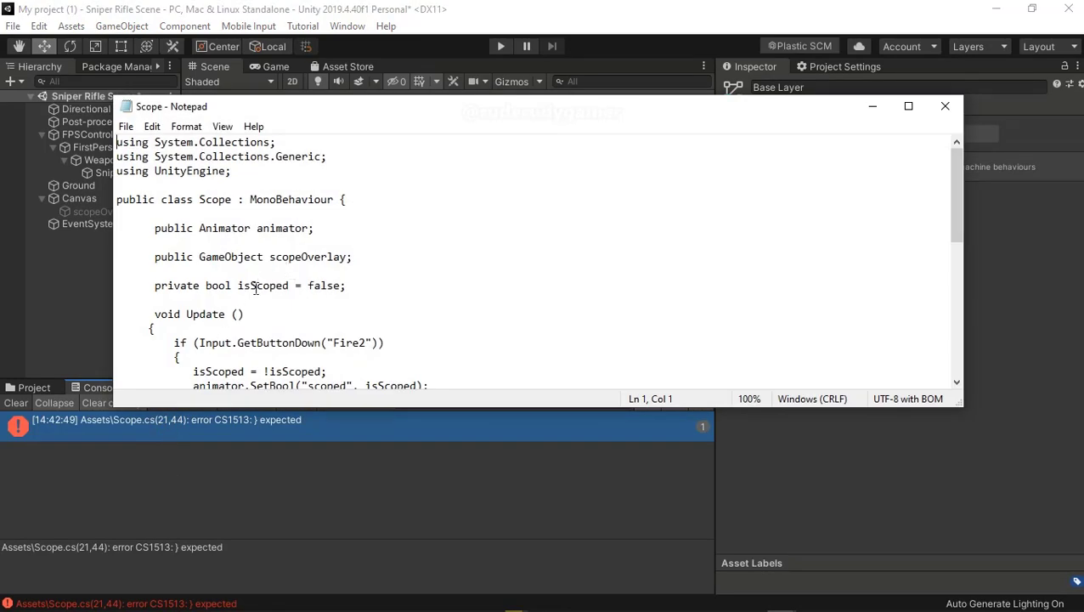
scroll(255, 289, down, 1)
scroll(255, 289, down, 1)
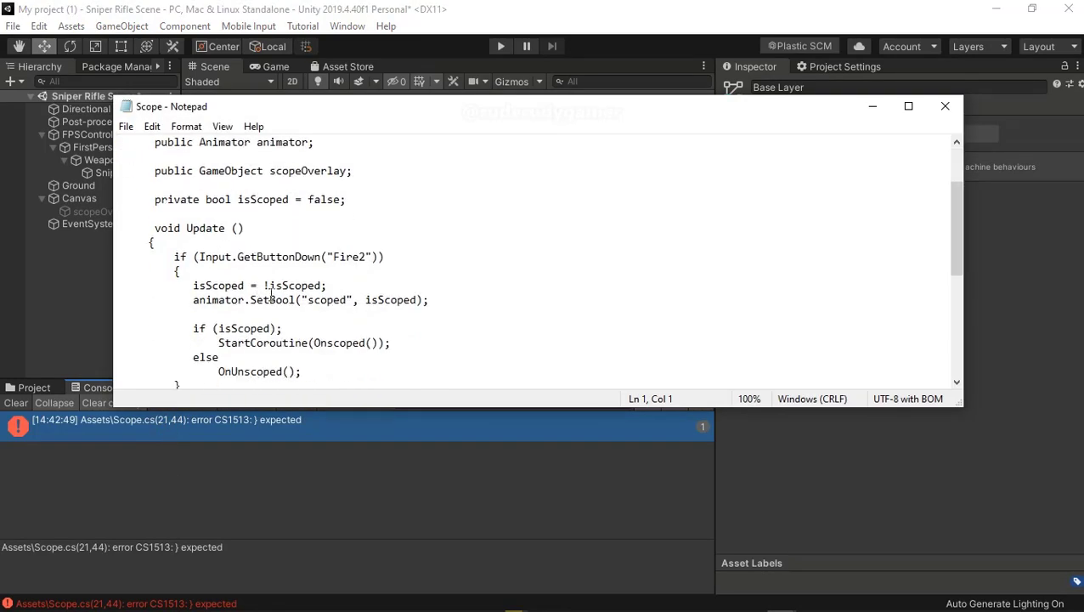
click(309, 302)
key(shift+Right)
text(s)
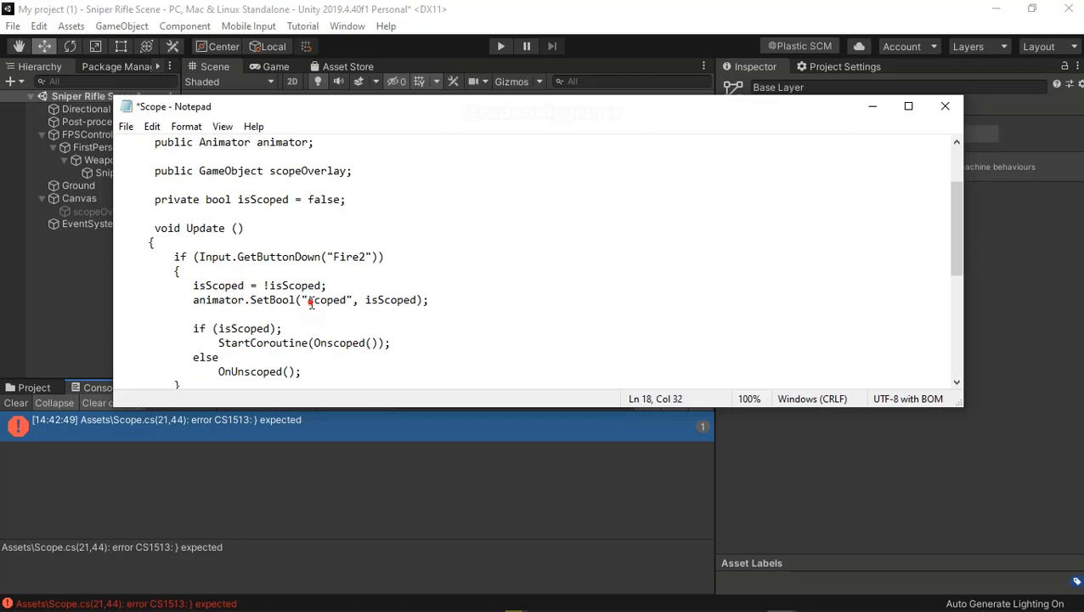
click(310, 304)
key(shift+Right)
text(S)
click(535, 286)
click(125, 127)
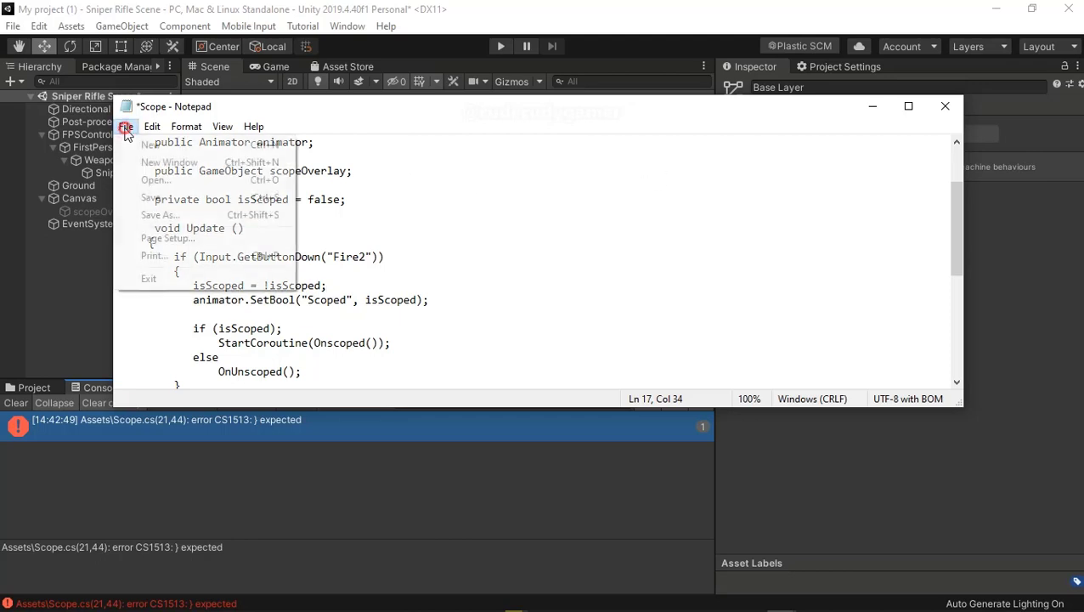
click(152, 197)
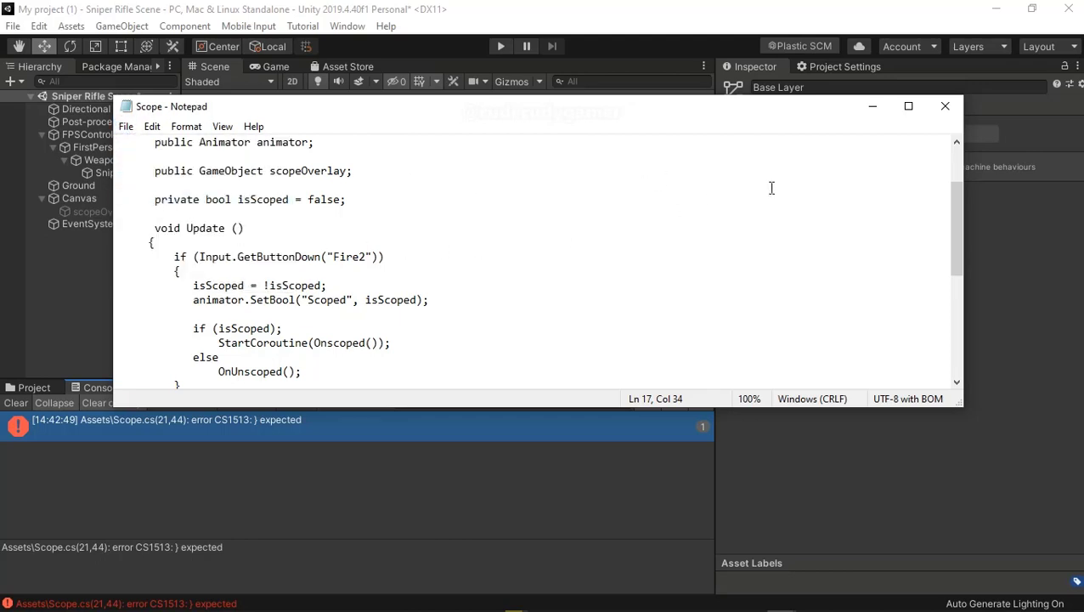
click(871, 106)
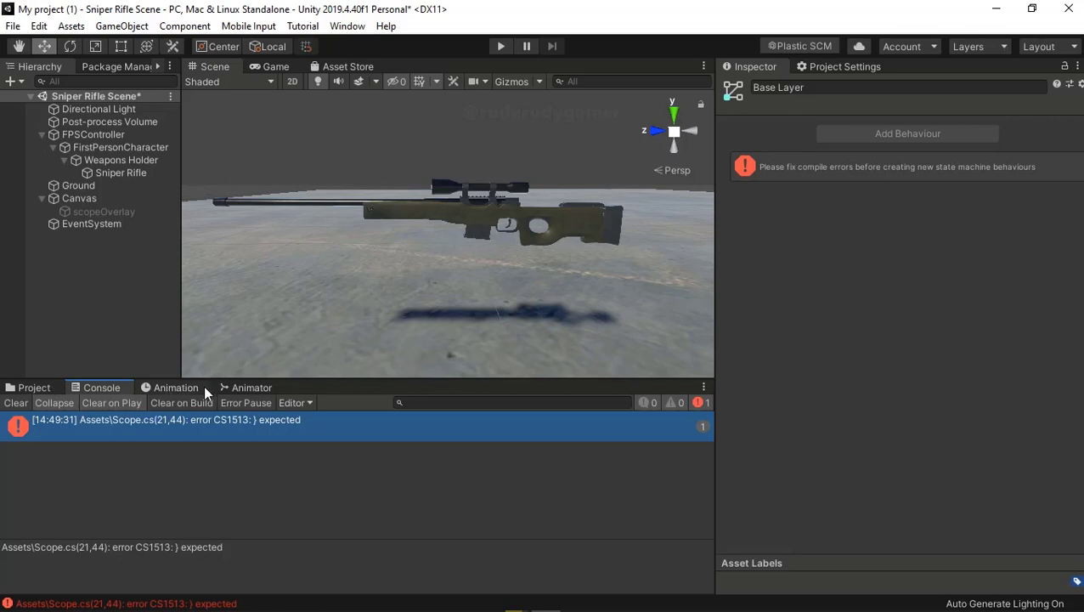
click(251, 388)
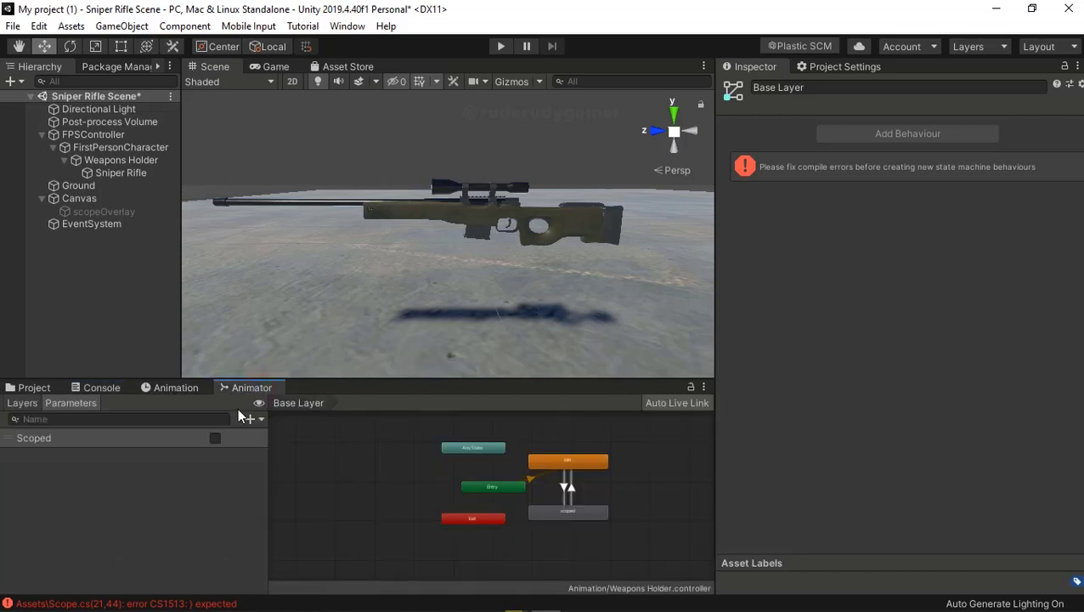
click(34, 387)
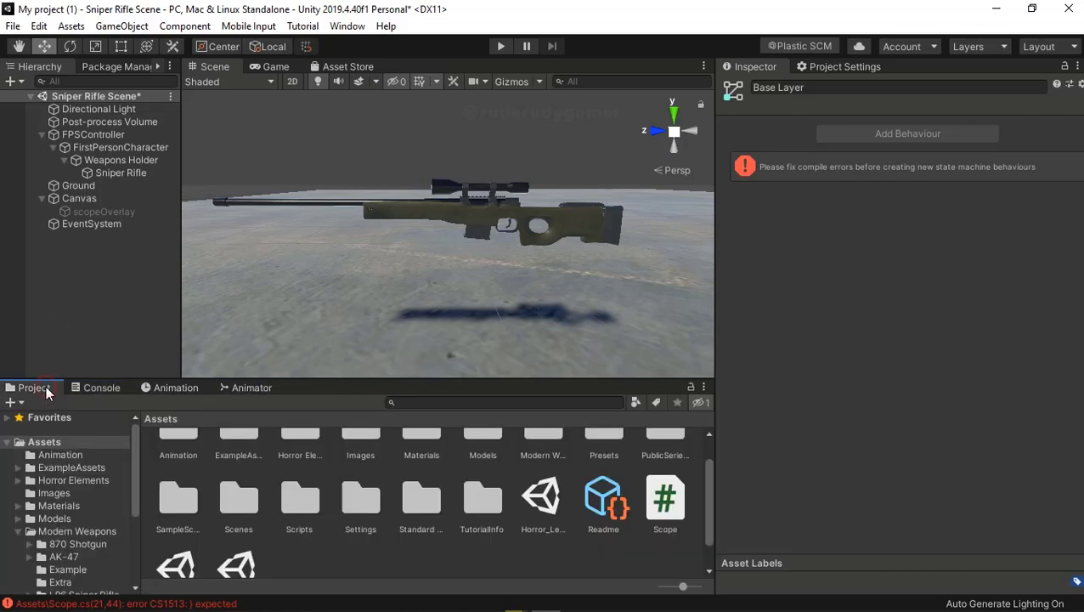
click(102, 389)
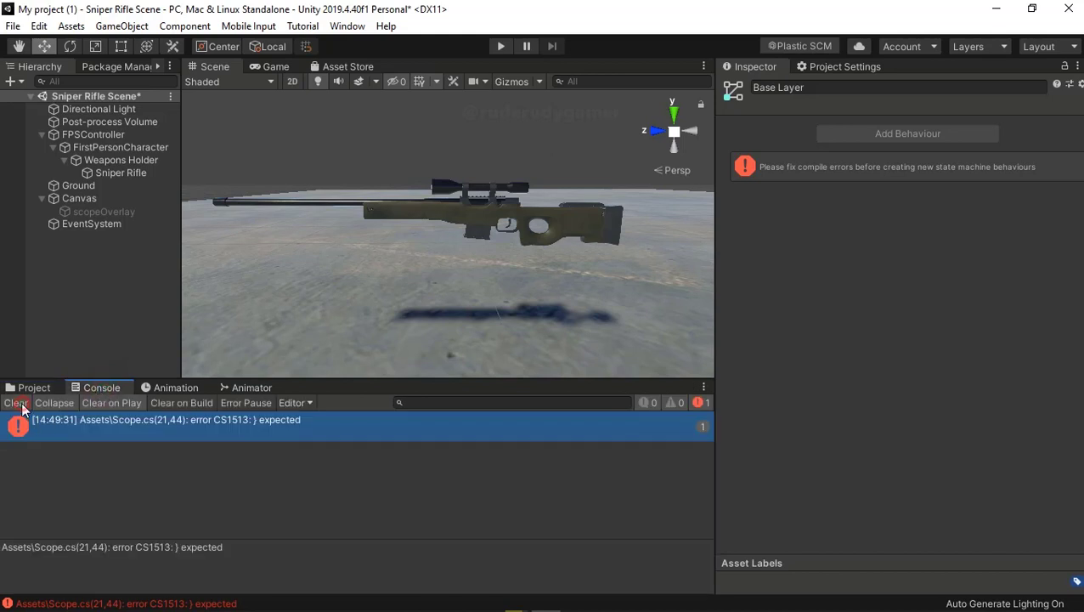
click(503, 46)
click(108, 210)
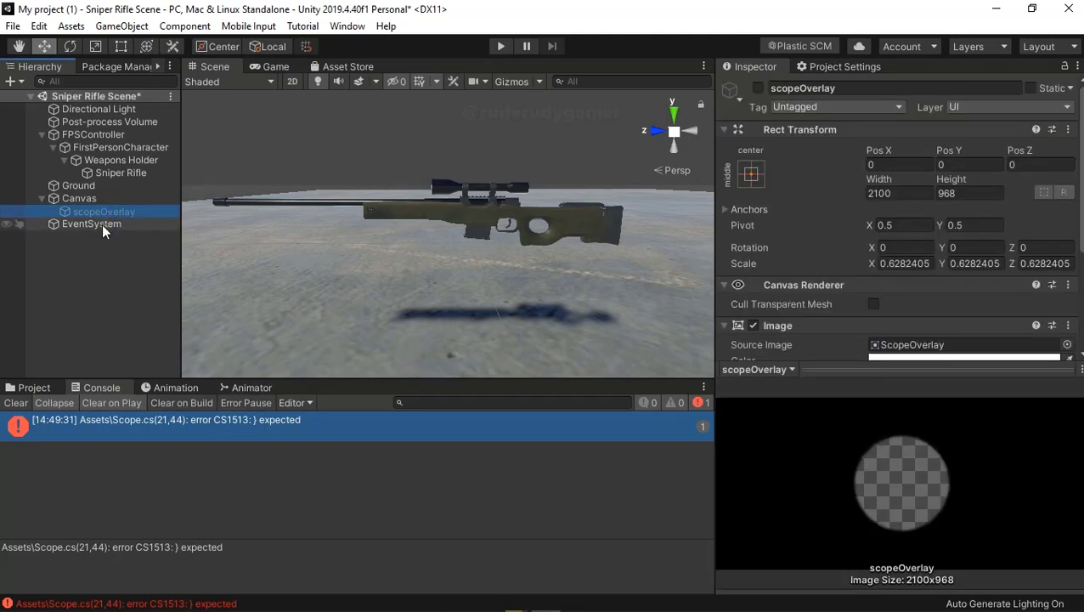
click(102, 224)
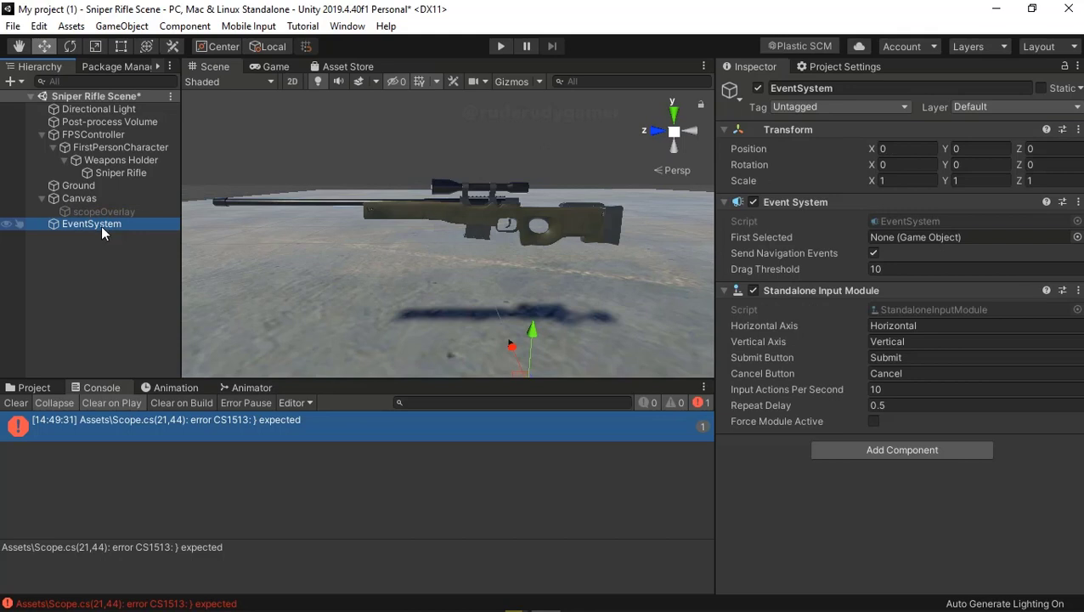
click(22, 403)
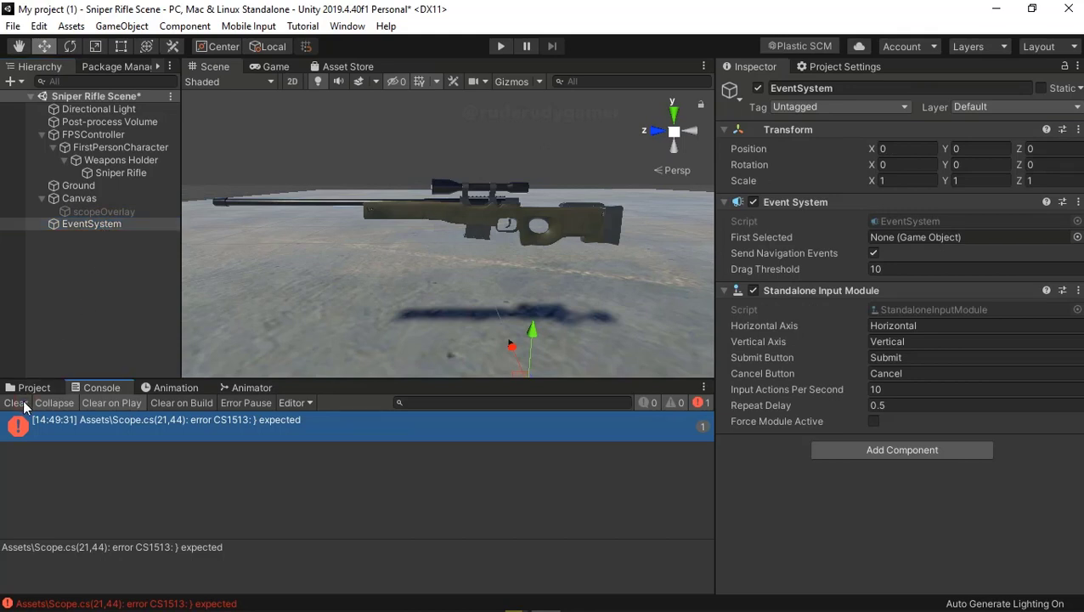
click(17, 403)
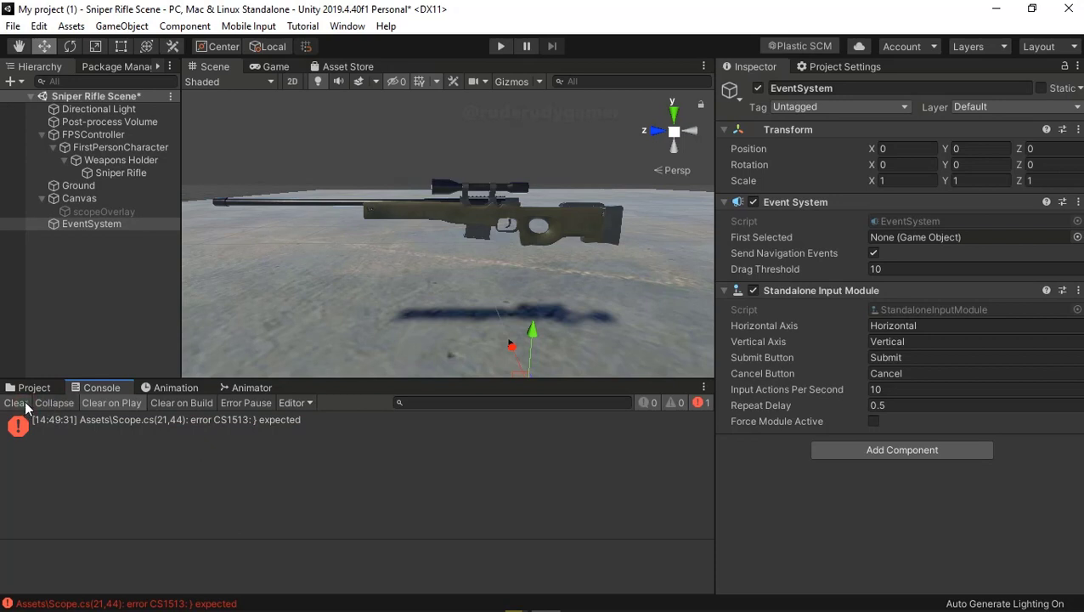
click(193, 388)
click(241, 391)
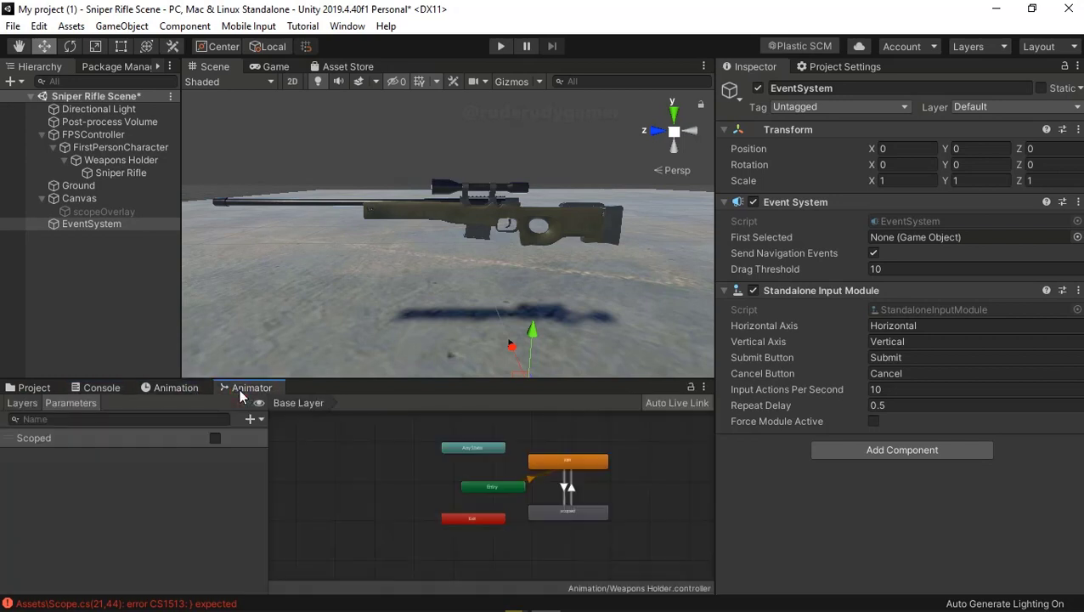
click(576, 514)
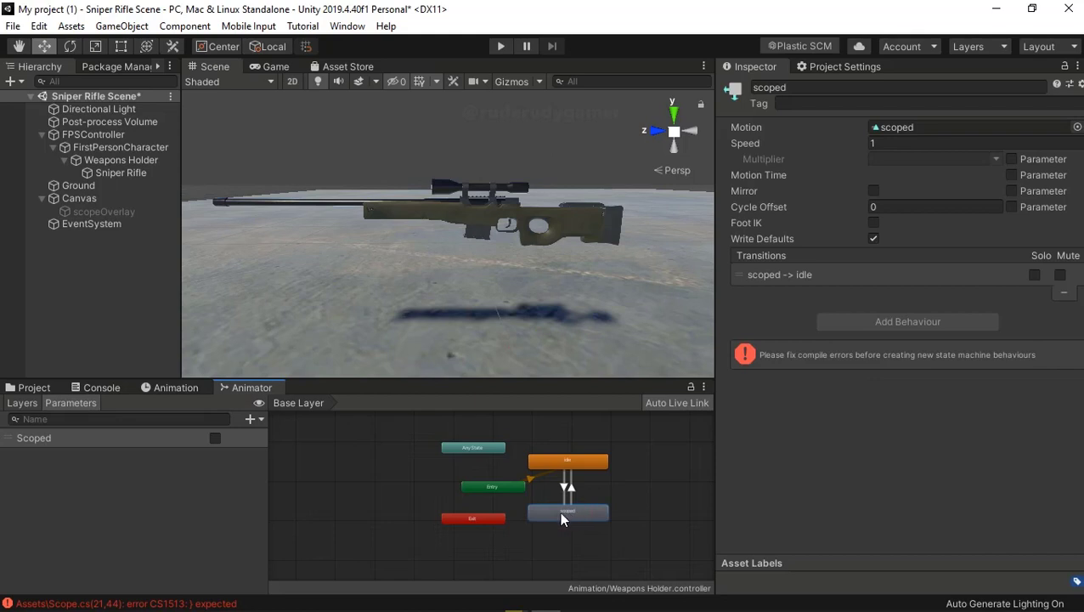
double_click(558, 515)
click(558, 514)
double_click(559, 515)
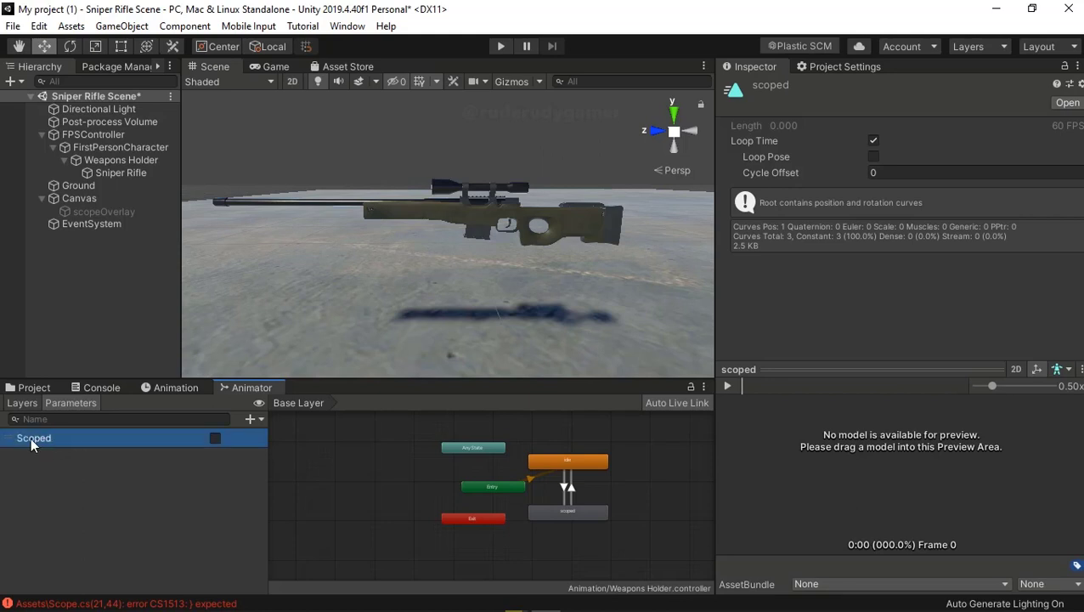
click(572, 513)
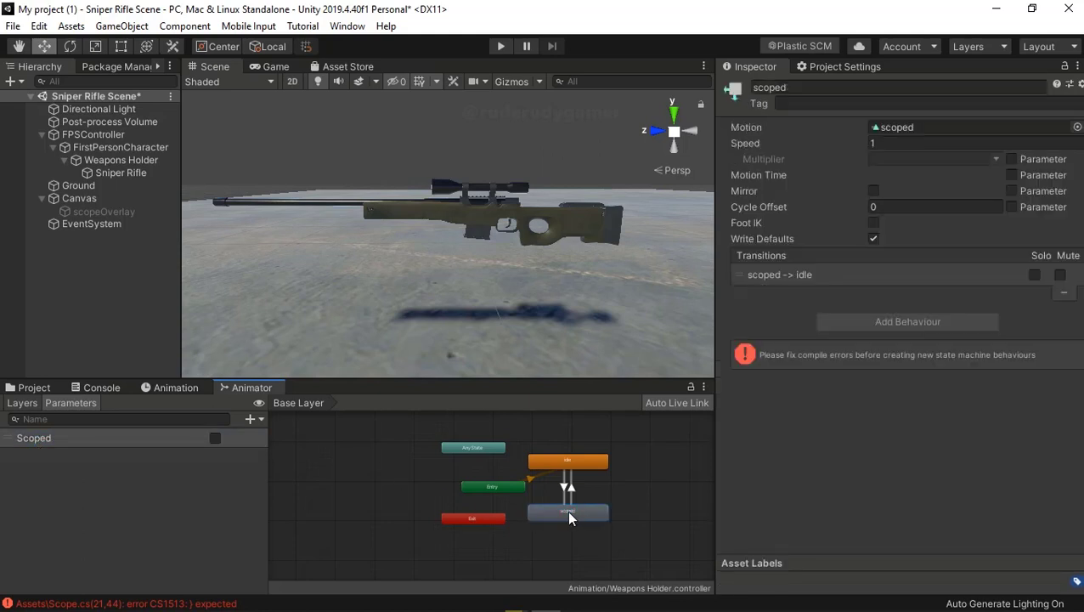
right_click(569, 514)
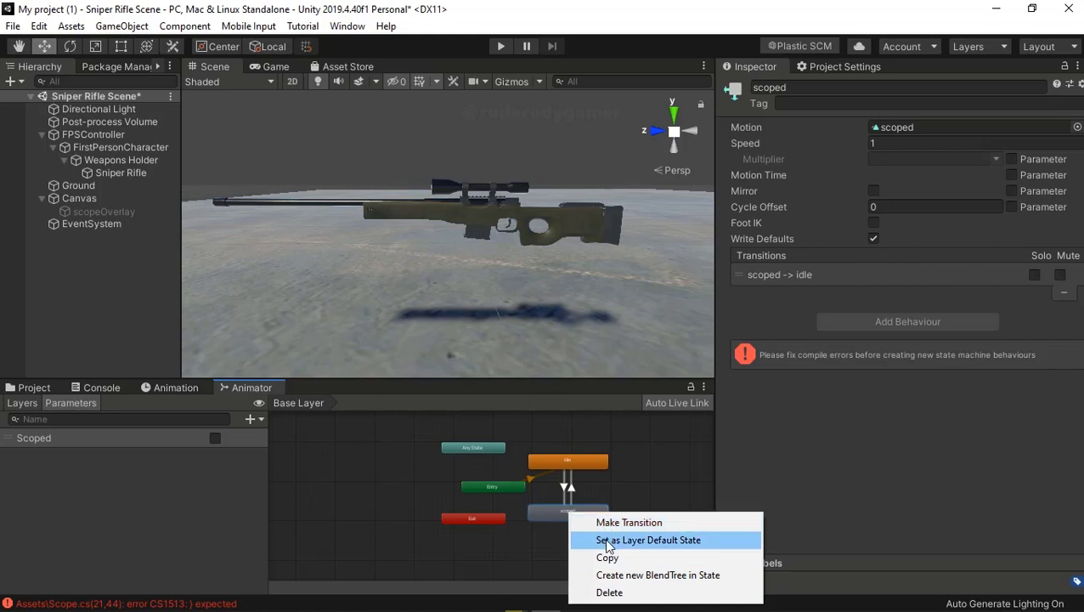
click(610, 442)
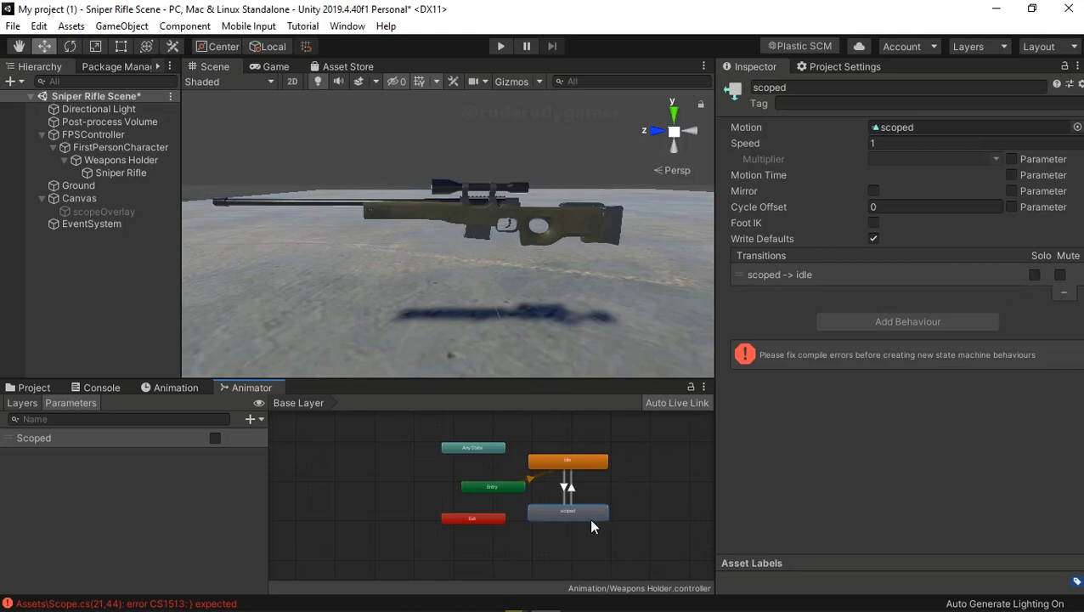
click(587, 461)
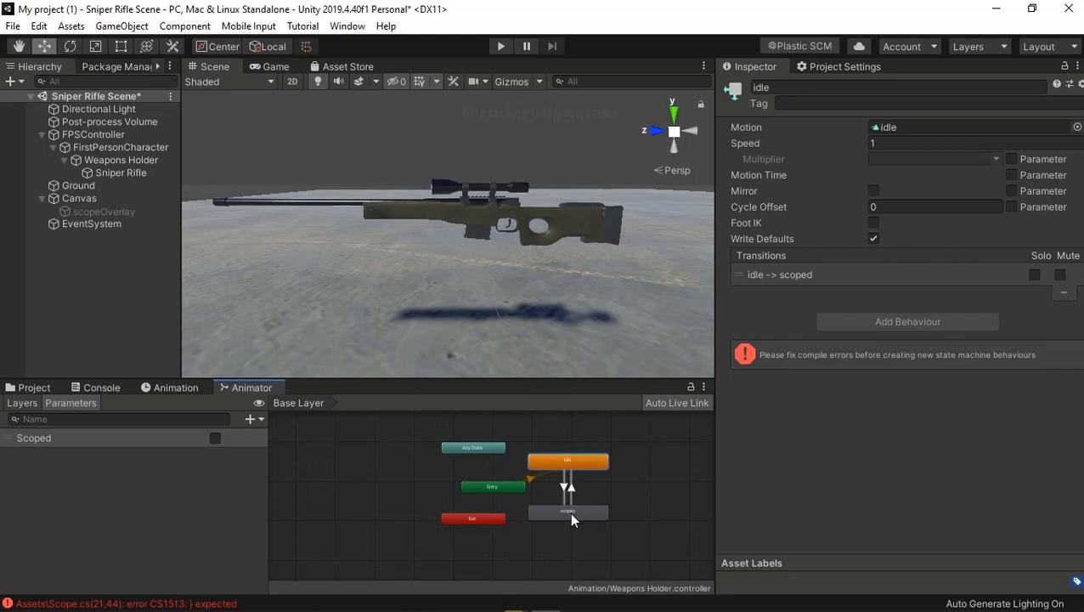
click(571, 514)
click(555, 467)
click(71, 223)
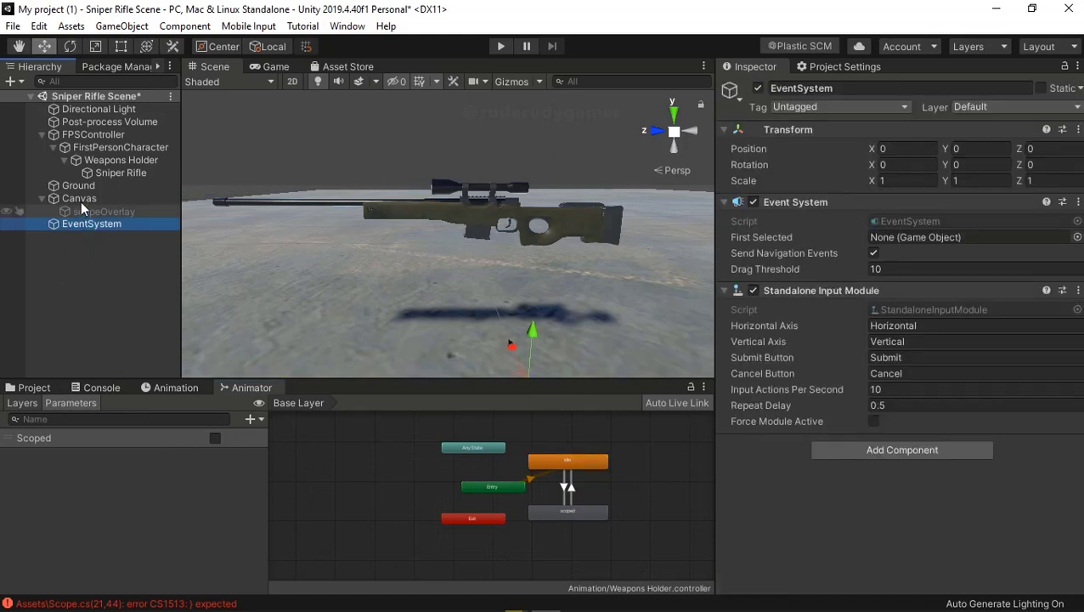
click(81, 199)
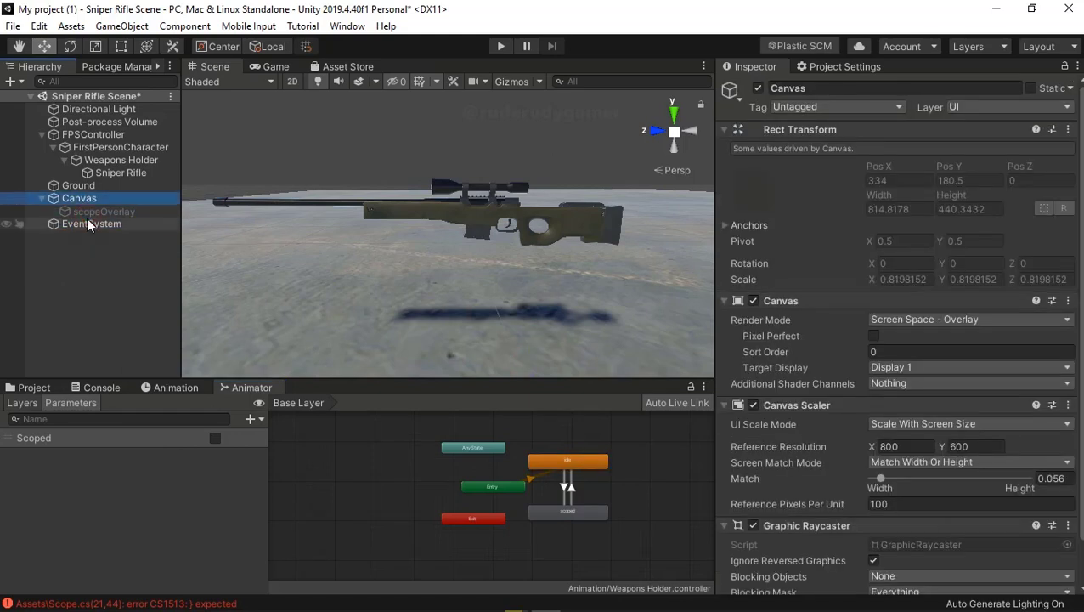
click(88, 224)
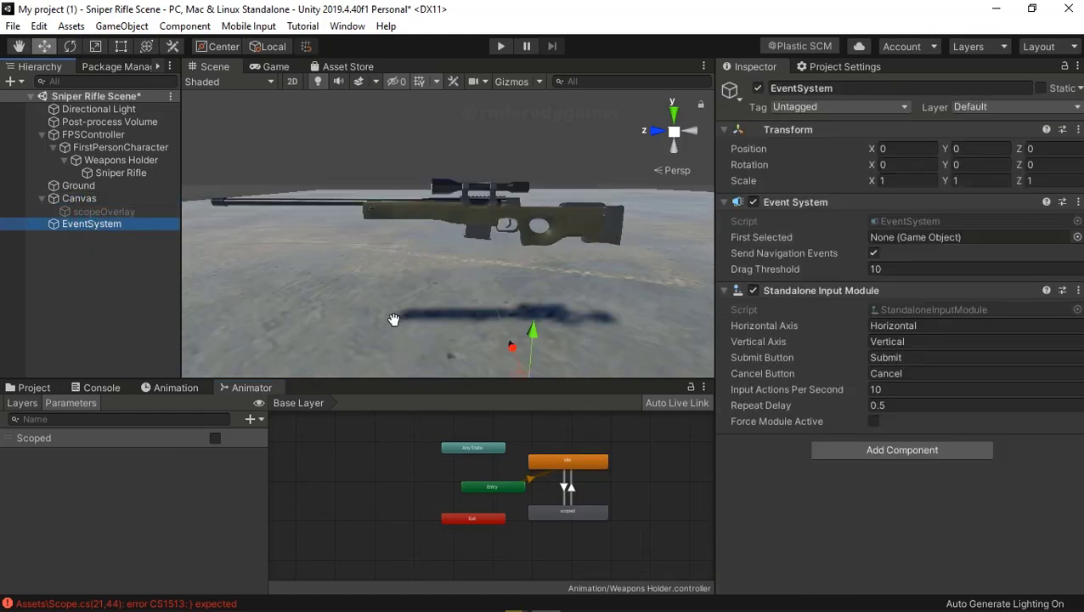
mouse_move(393, 320)
mouse_down()
mouse_move(398, 338)
mouse_move(521, 324)
mouse_move(481, 290)
mouse_up()
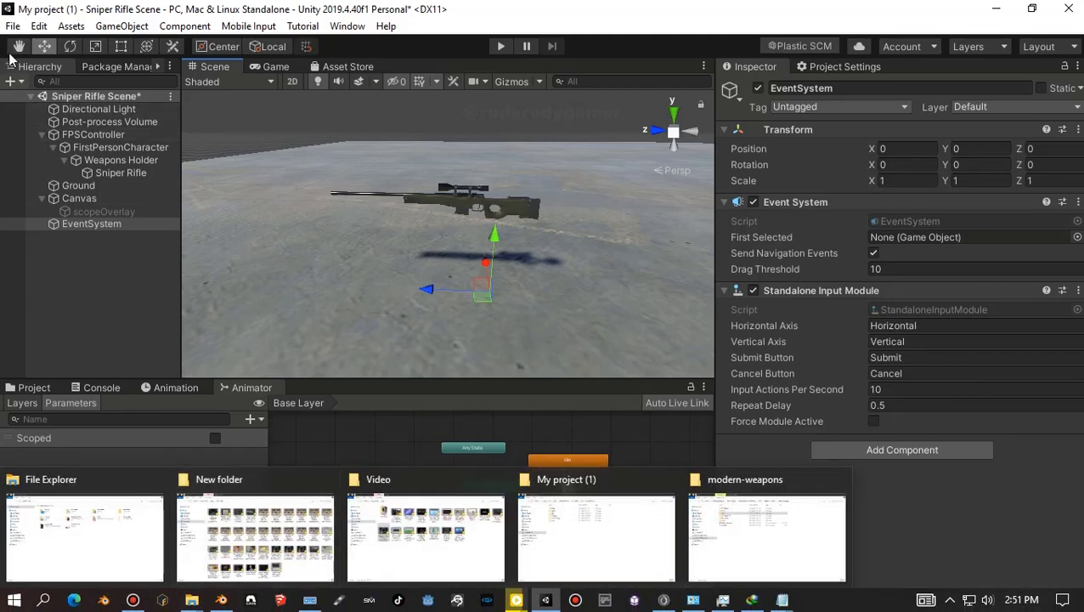
click(13, 25)
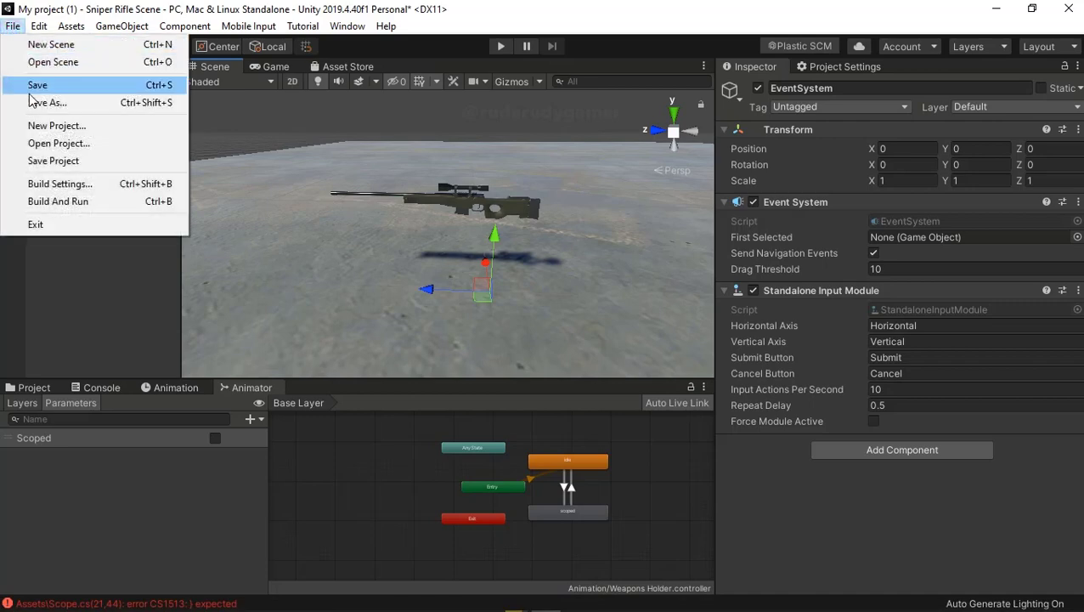
mouse_move(39, 26)
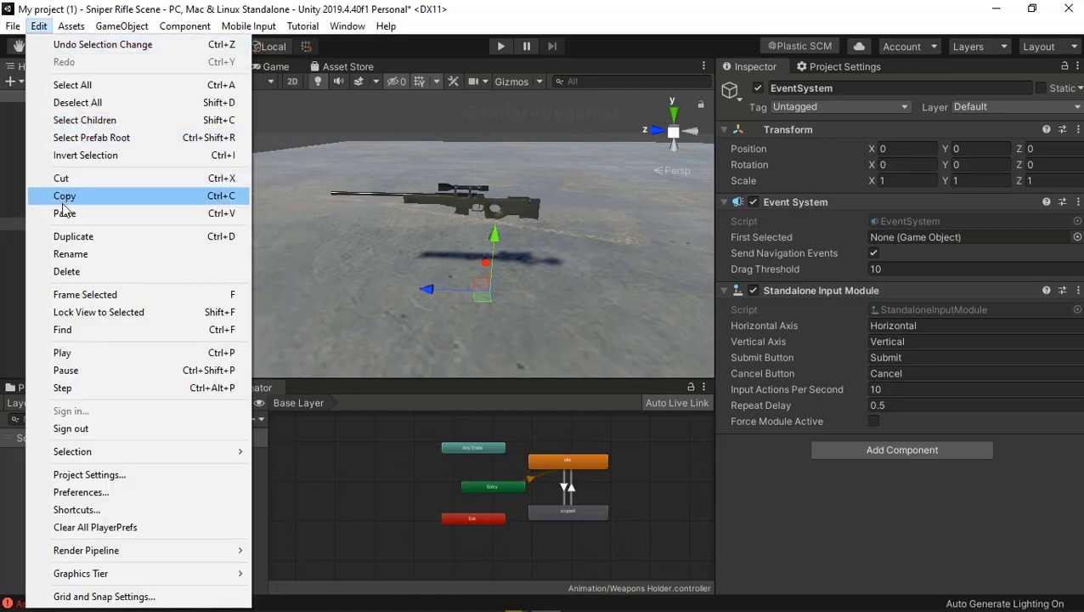
- Retry play mode, then open Scope.cs in Notepad from the CS1513 console error
click(522, 136)
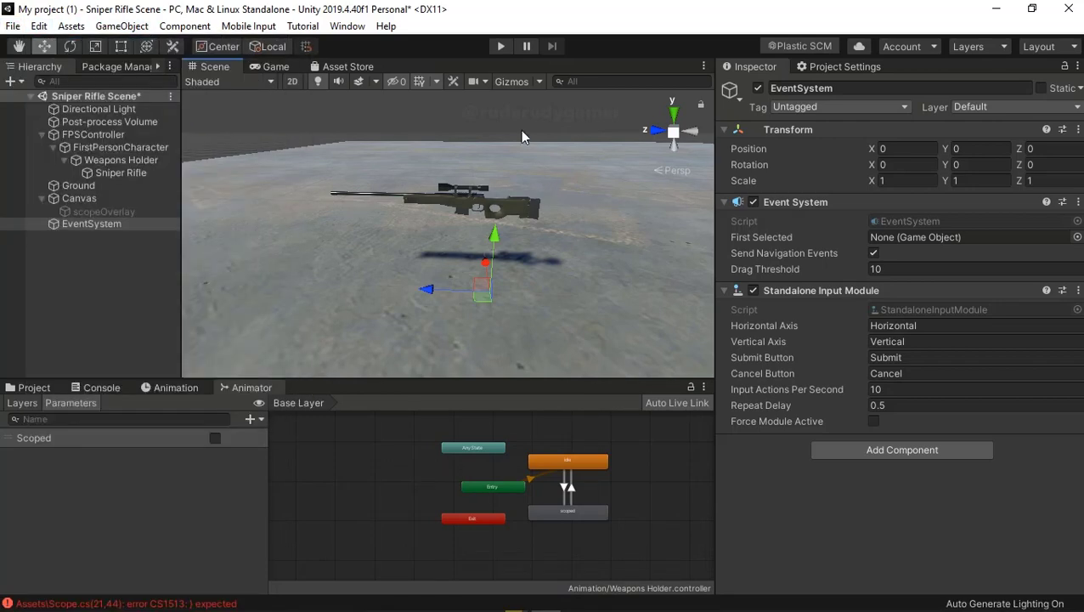
click(499, 47)
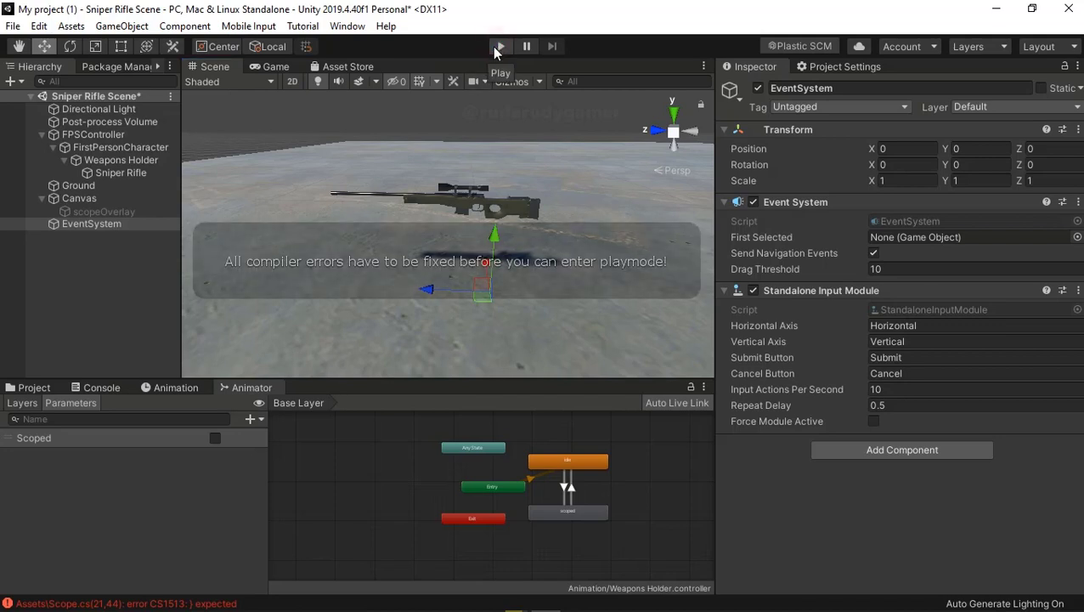
click(29, 390)
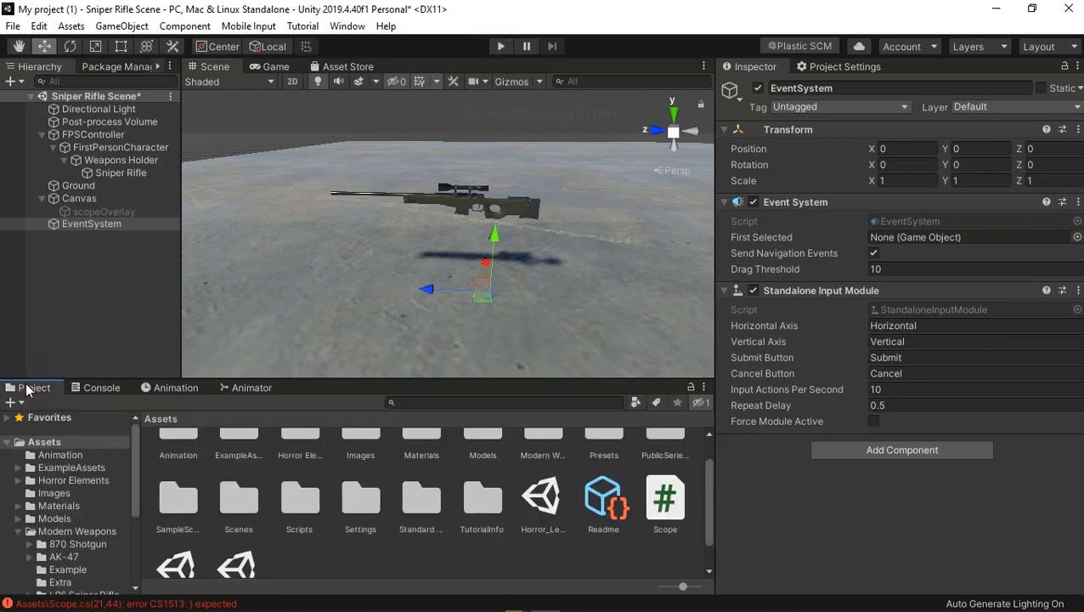
click(95, 390)
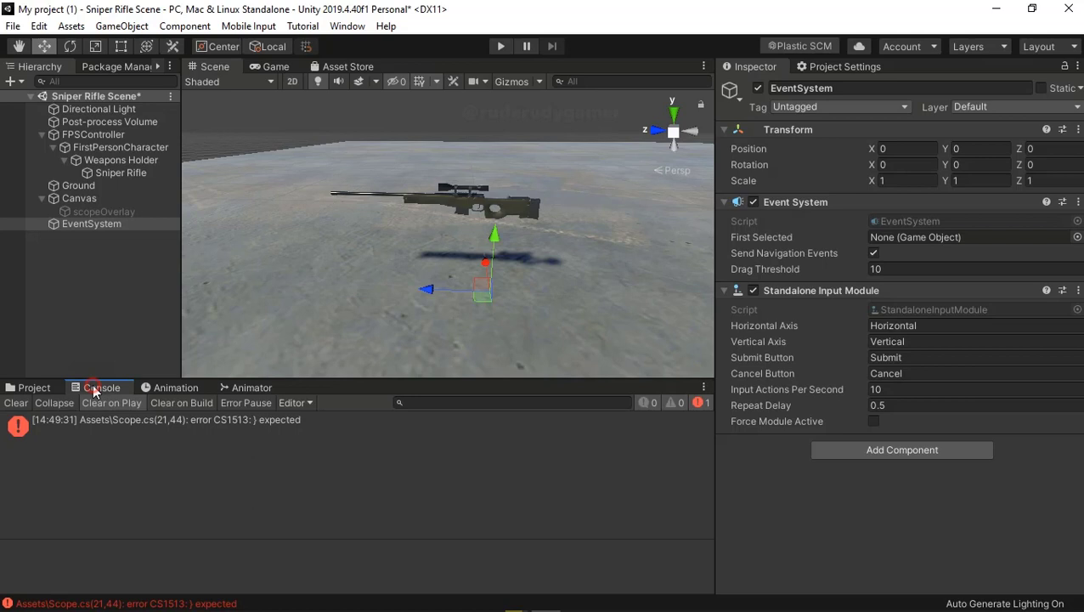
click(109, 425)
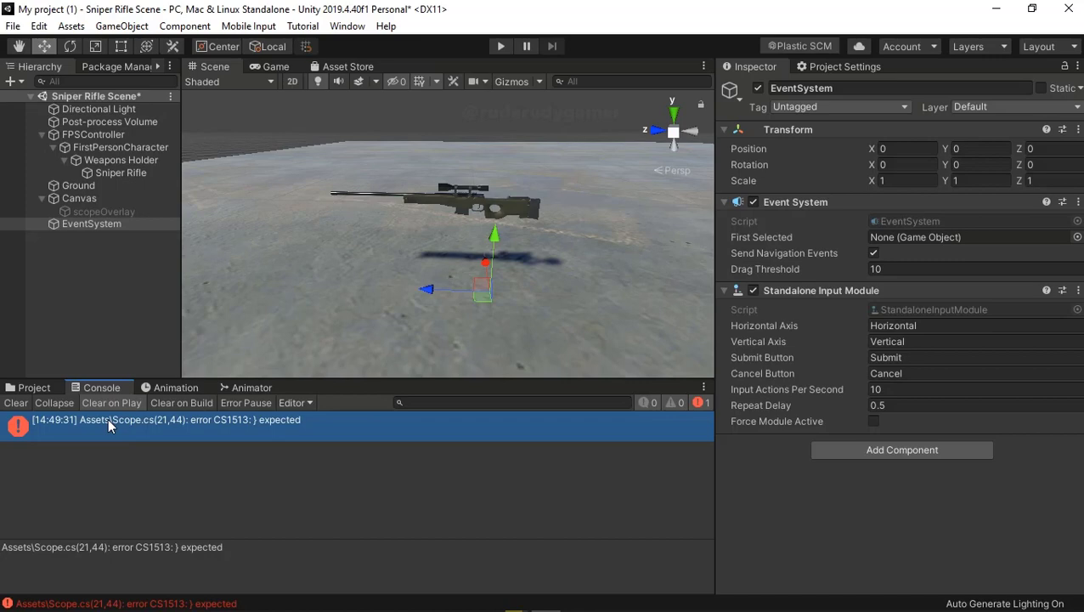
double_click(108, 417)
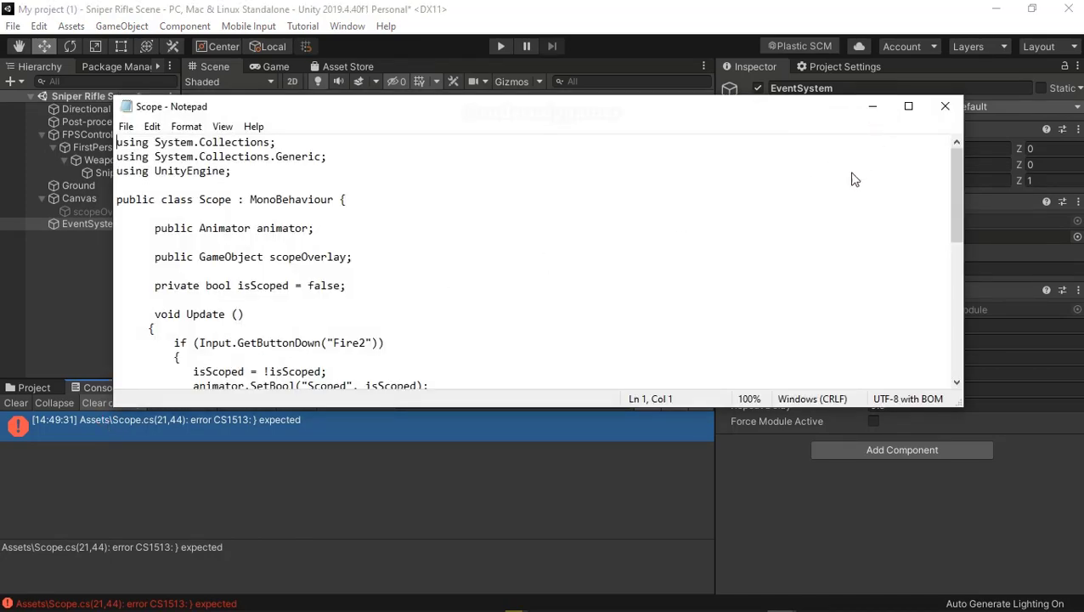
- Maximize the Scope script's Notepad window to fill the screen
click(909, 106)
scroll(235, 409, down, 1)
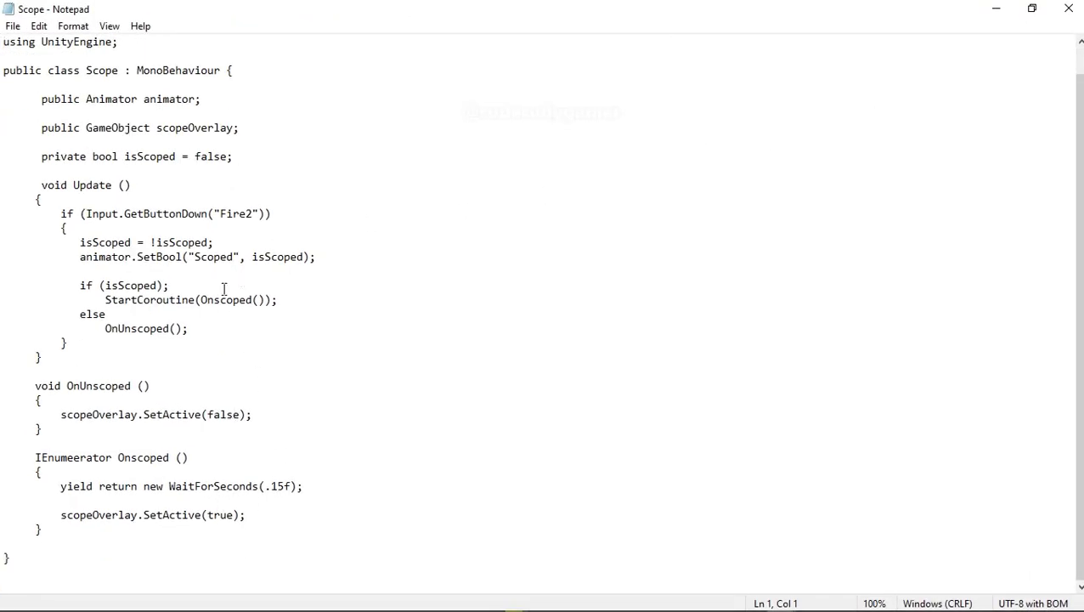
mouse_move(767, 608)
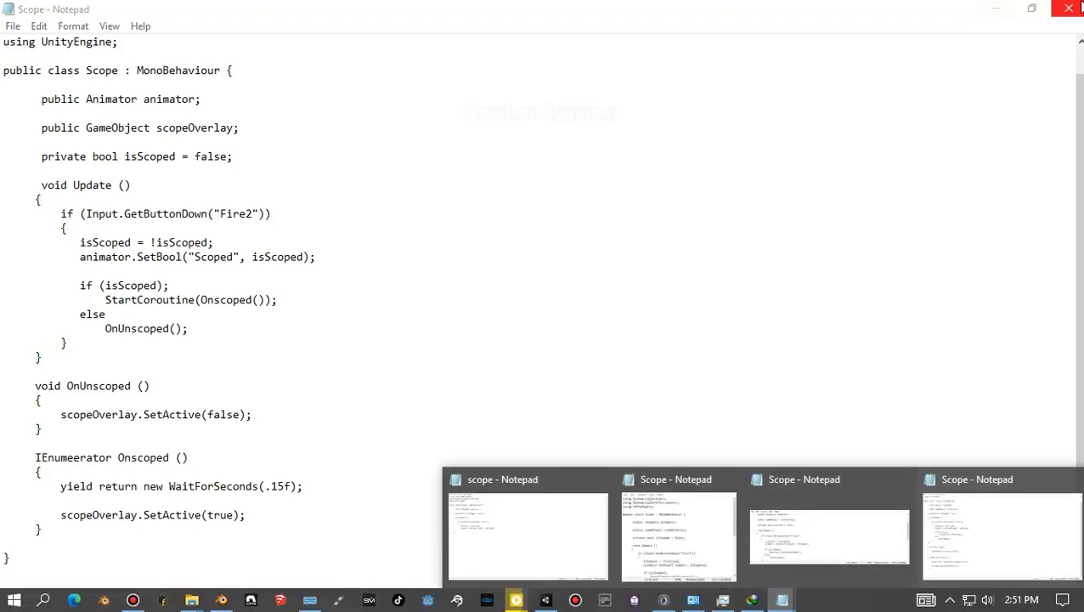
click(1080, 6)
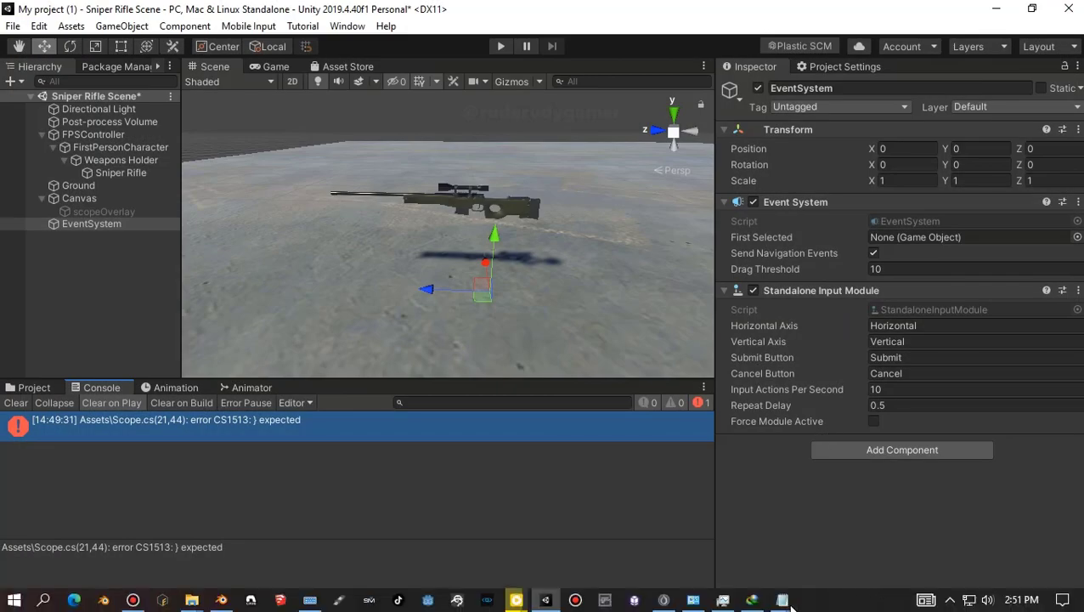
mouse_move(786, 602)
click(800, 543)
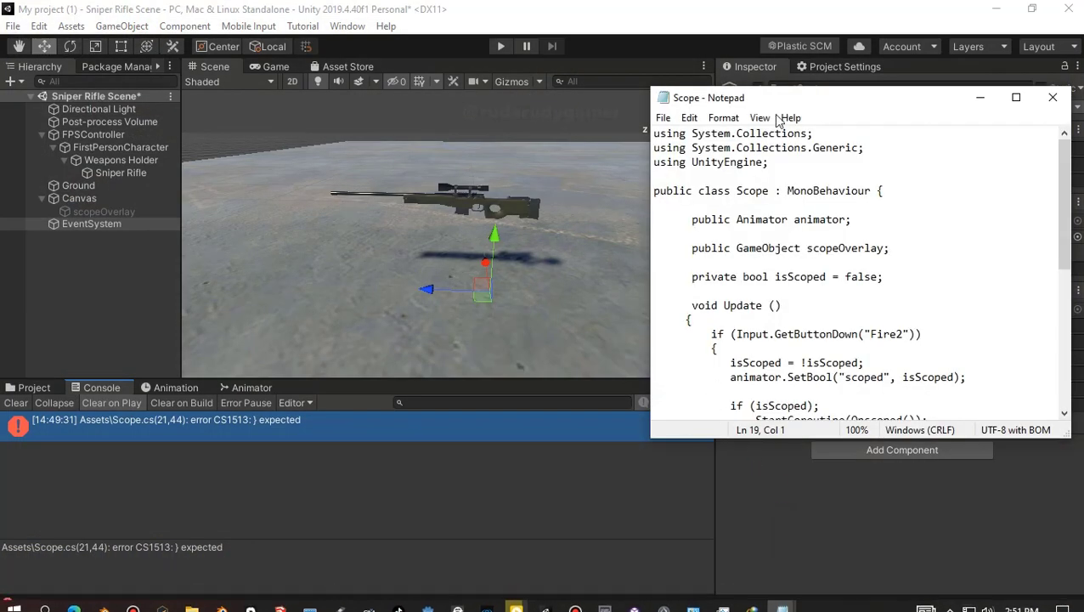
click(1016, 97)
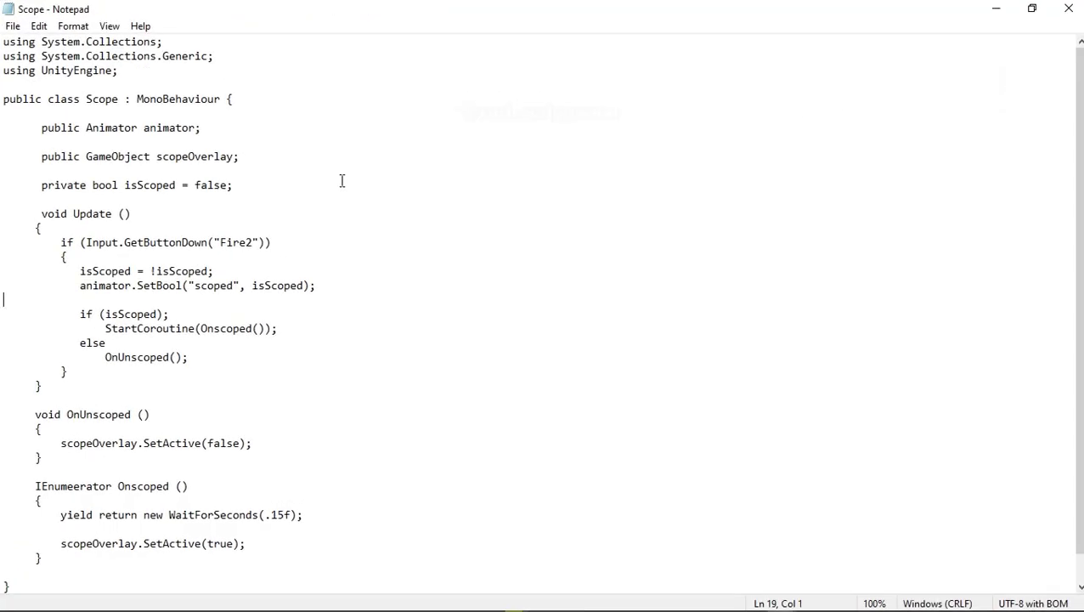
- Undo edits until the semicolon after SetActive(false) is restored
click(40, 26)
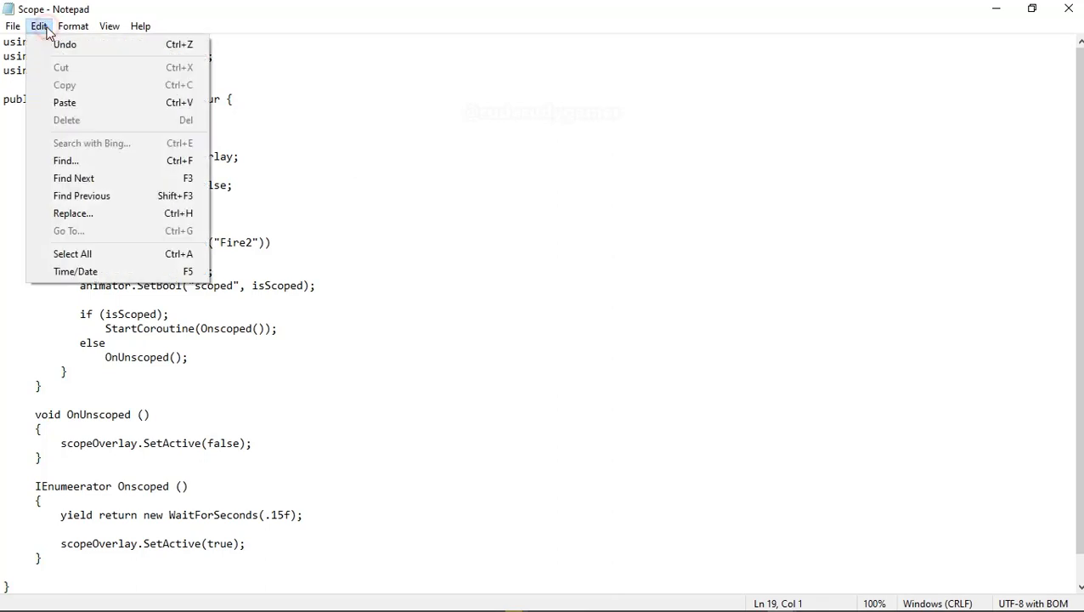
click(499, 186)
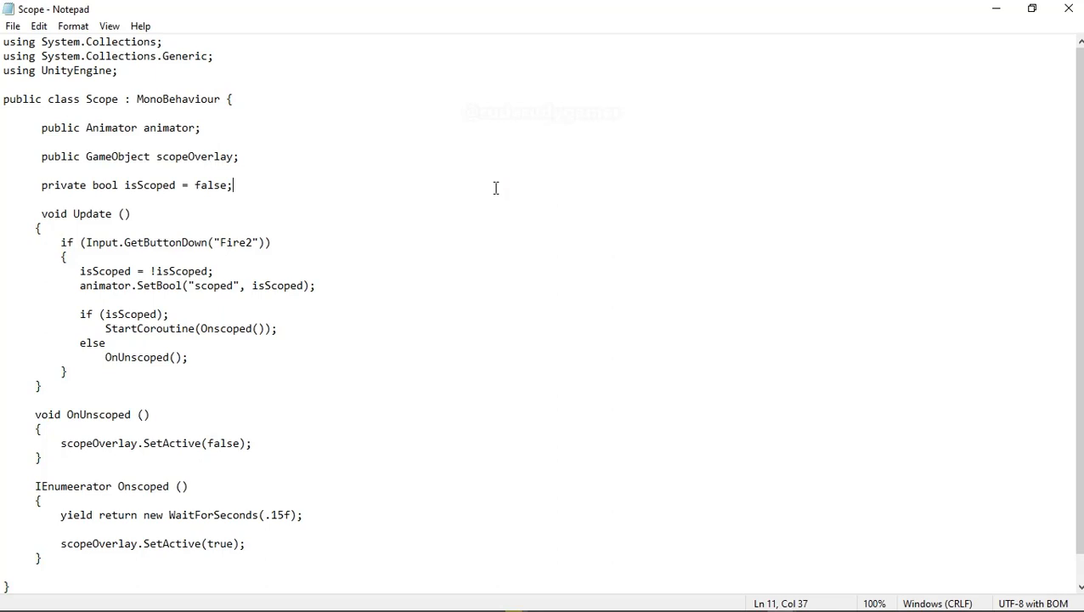
key(ctrl+z)
key(ctrl+z)
key(ctrl+z)
key(ctrl+z)
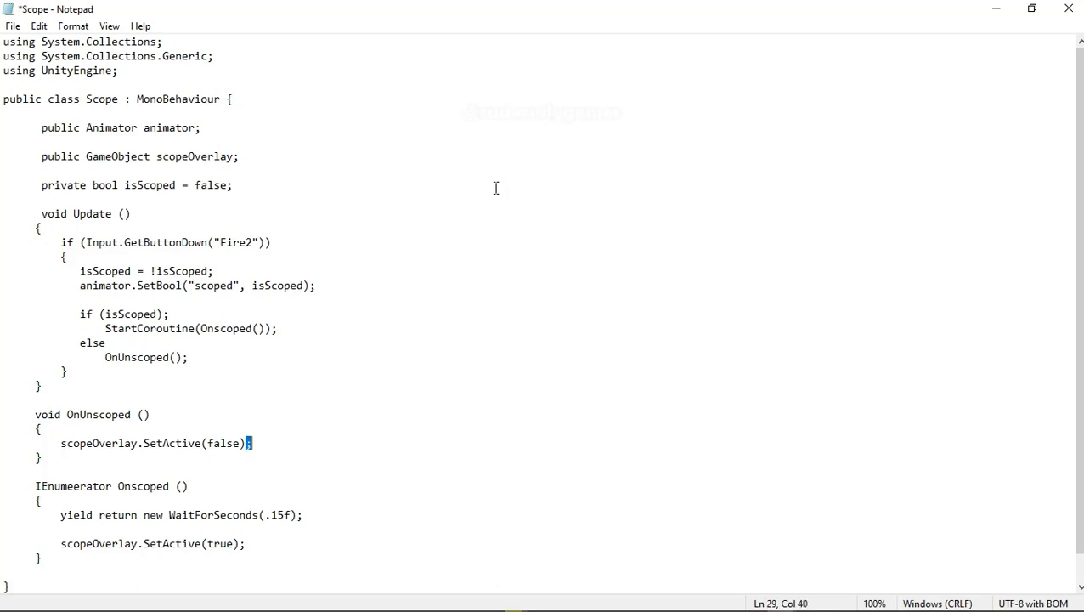
key(ctrl+z)
scroll(177, 431, down, 1)
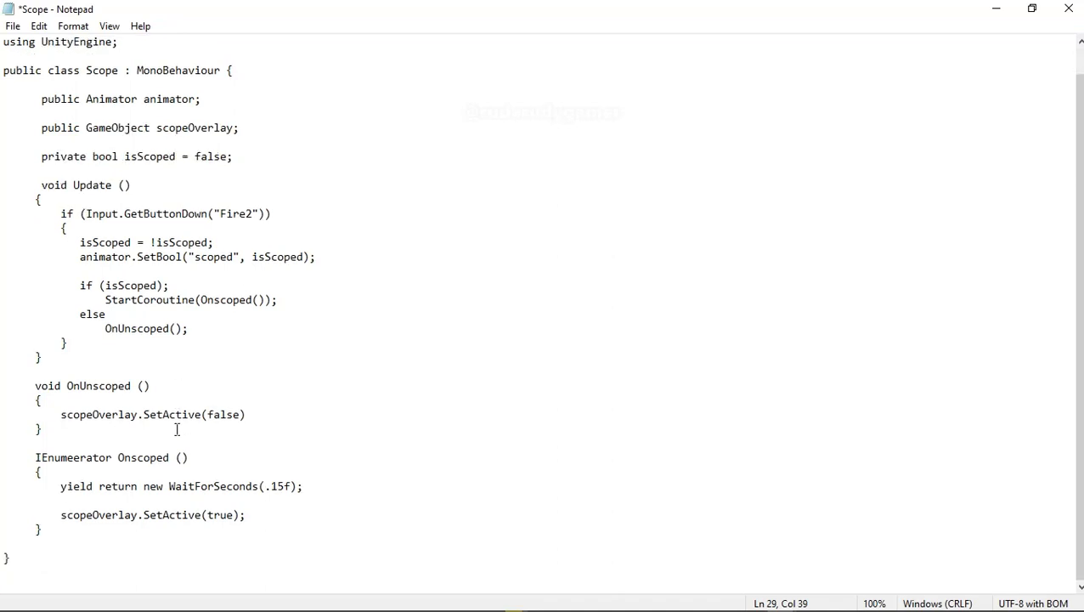
click(40, 27)
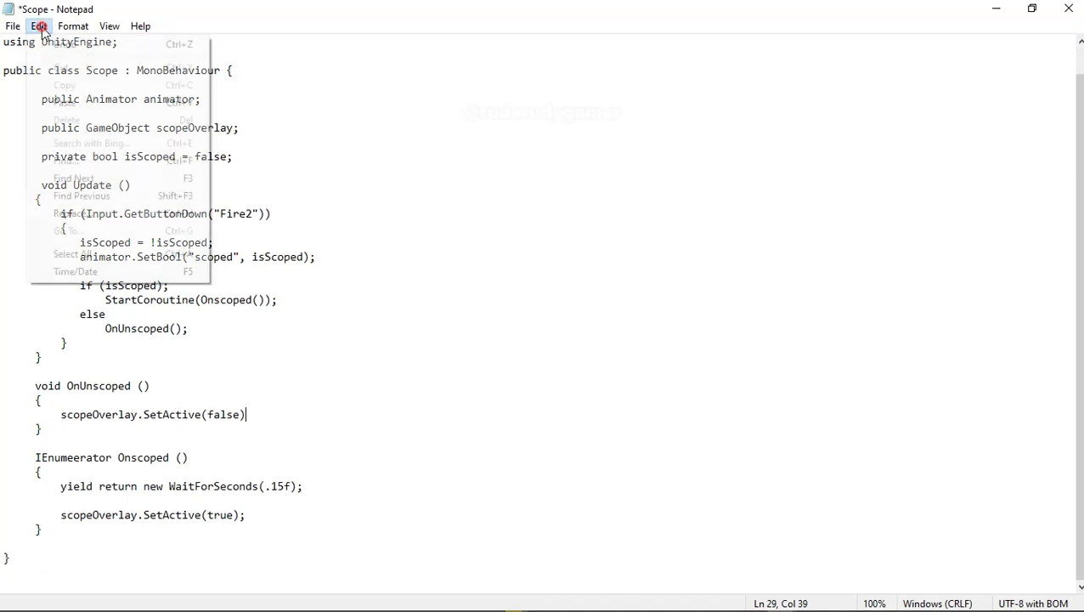
click(53, 43)
click(40, 26)
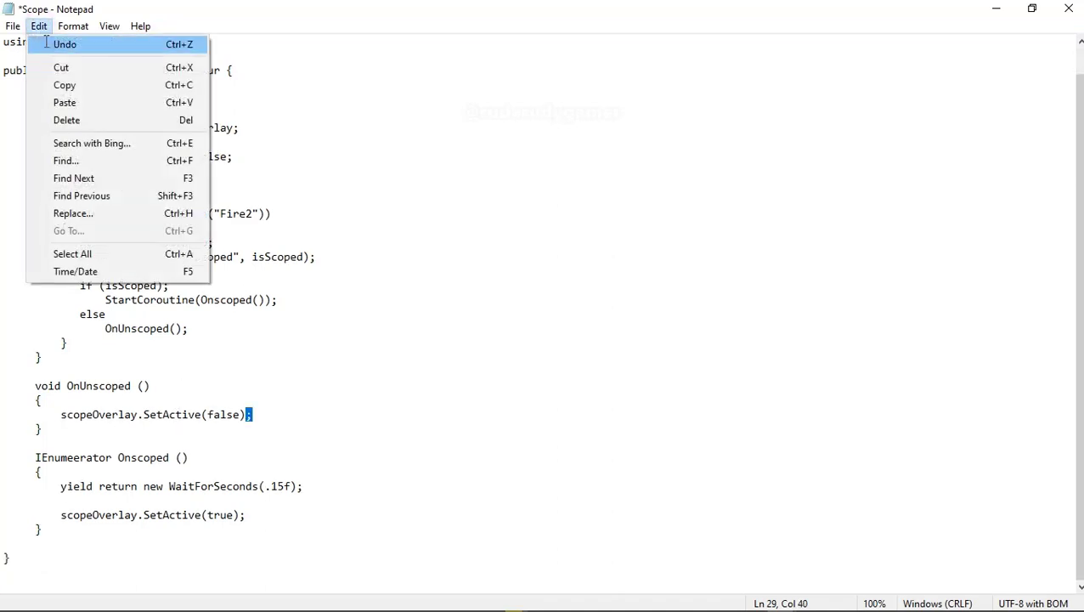
click(46, 44)
click(552, 326)
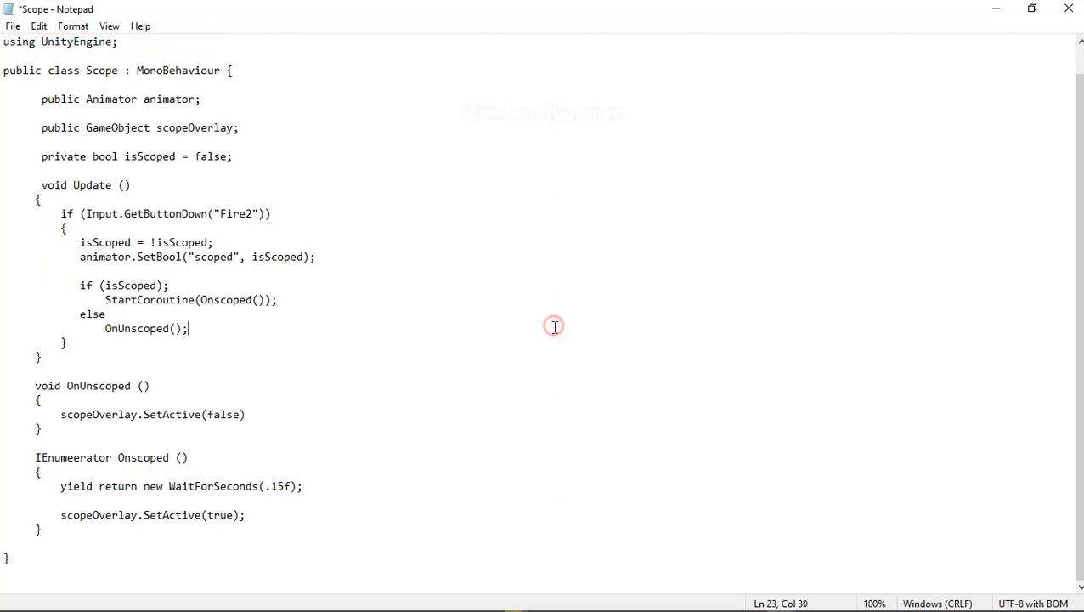
click(38, 27)
click(54, 44)
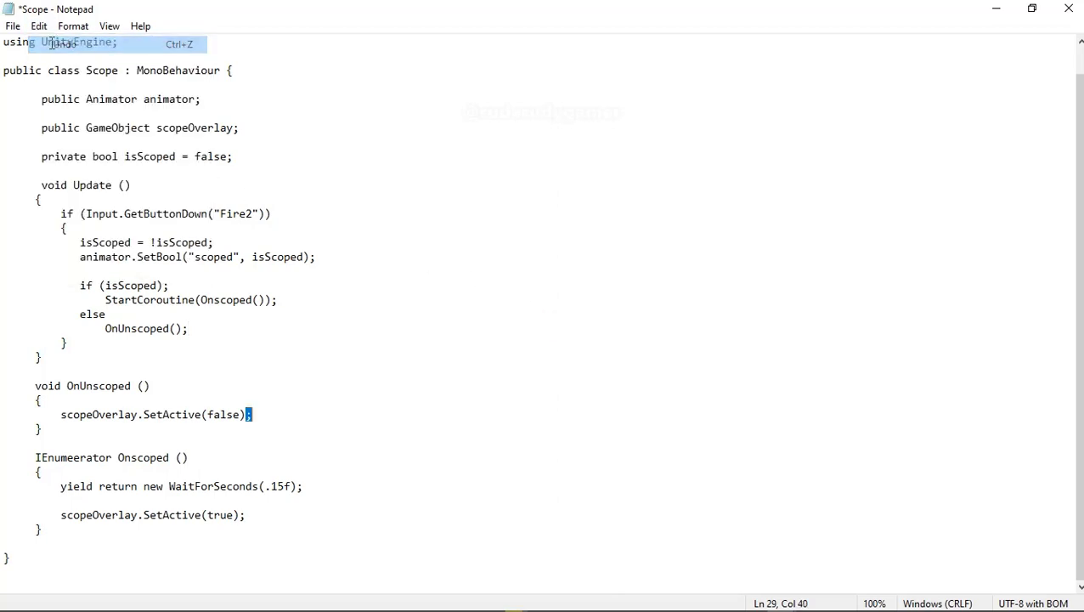
click(636, 399)
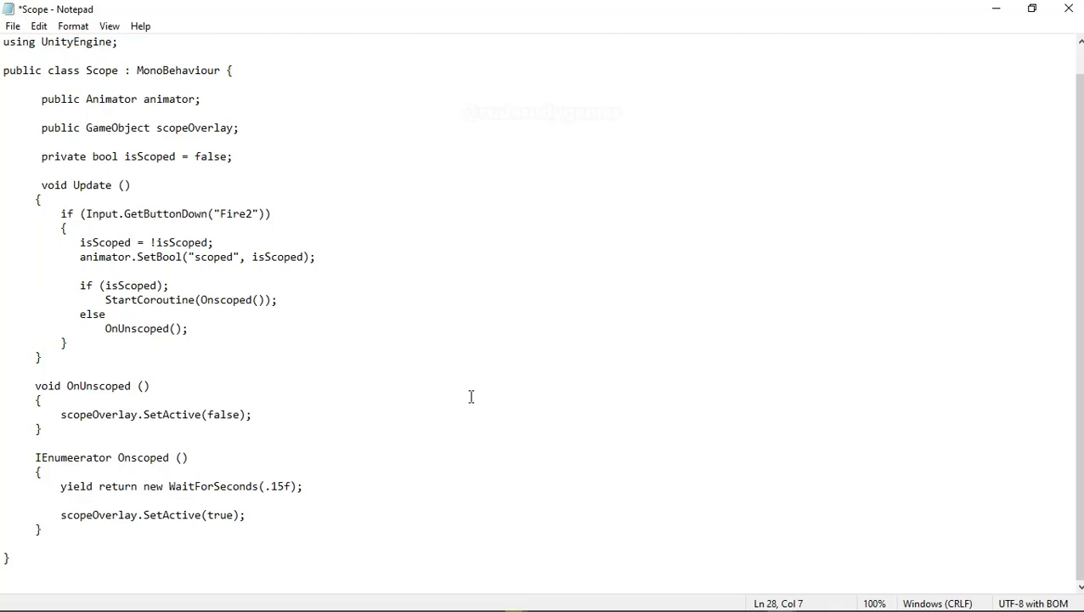
- Correct IEnumeerator to IEnumerator, save Scope.cs, and minimize Notepad so Unity recompiles
click(280, 416)
key(alt+Tab)
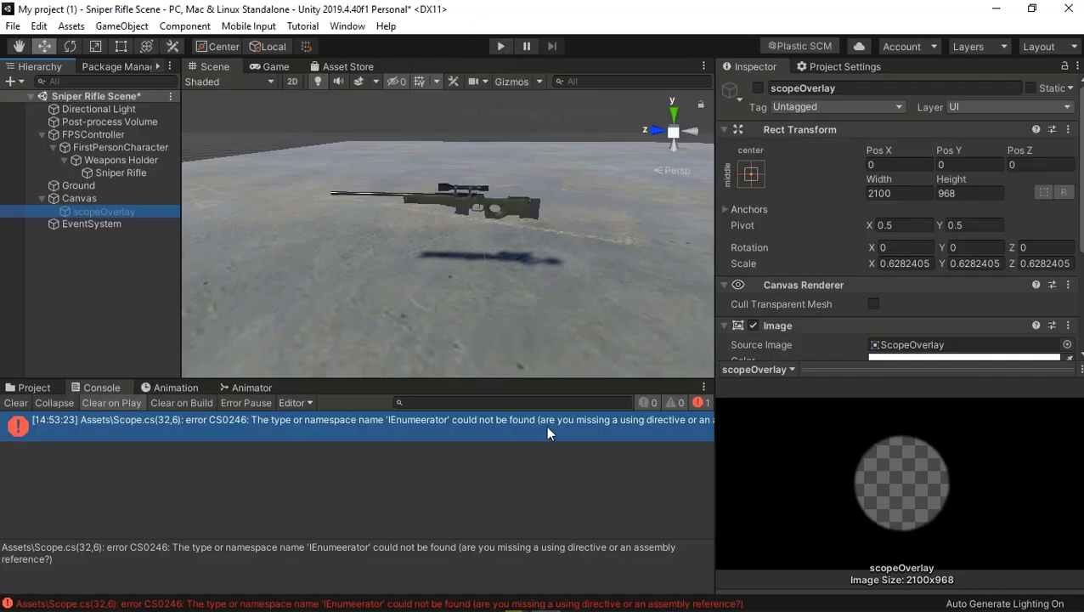
mouse_move(780, 598)
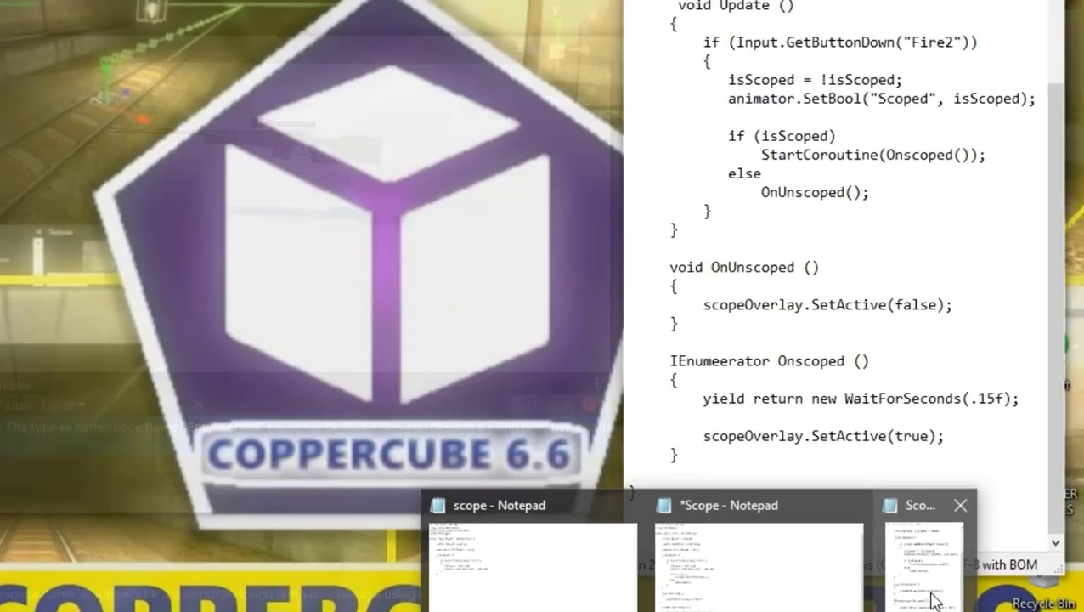
click(950, 561)
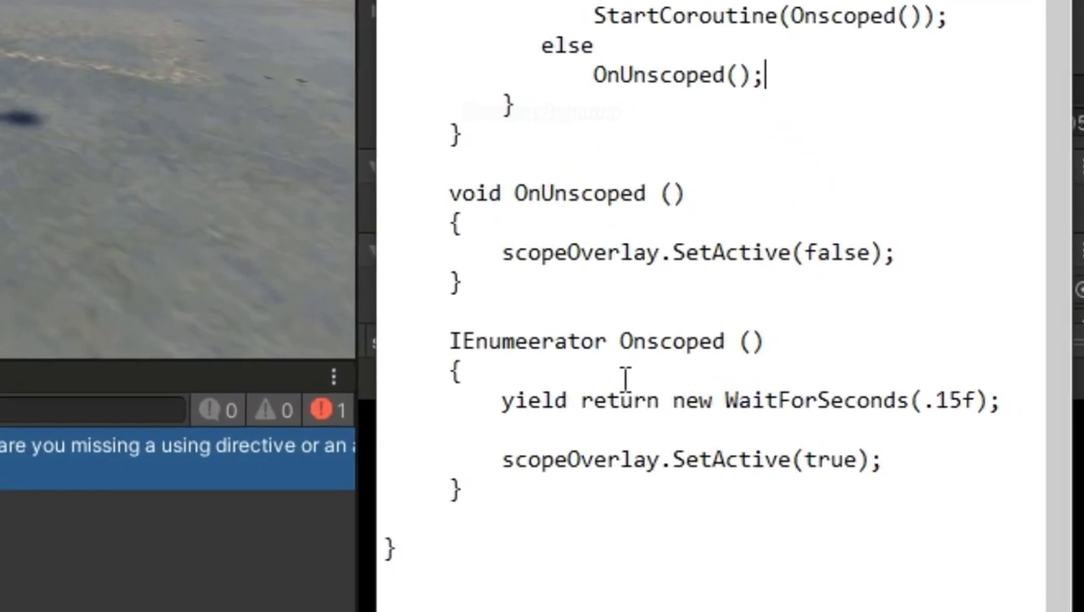
click(539, 348)
key(BackSpace)
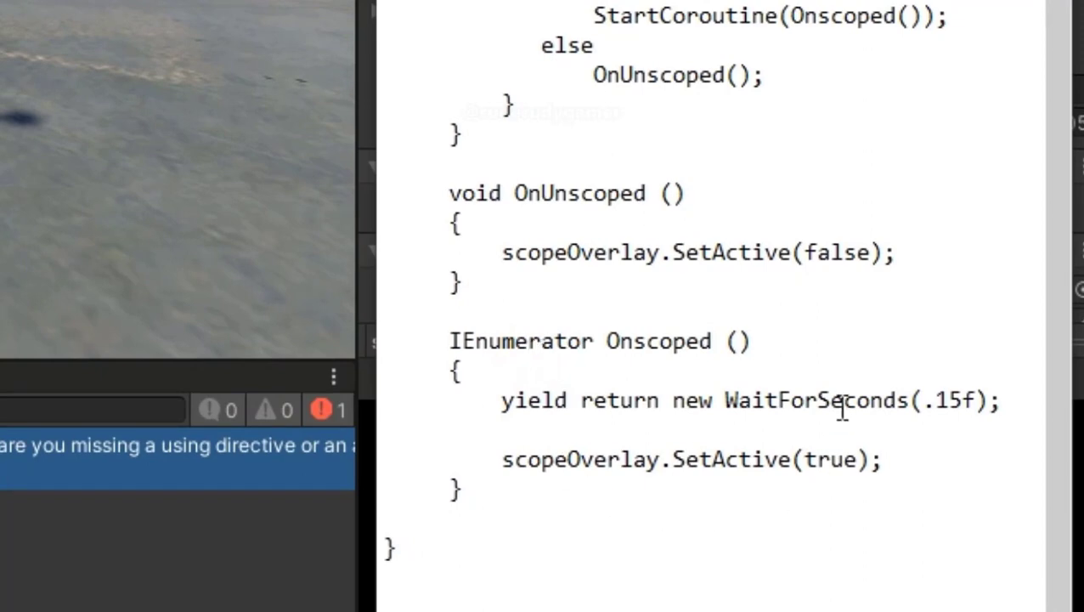
key(Return)
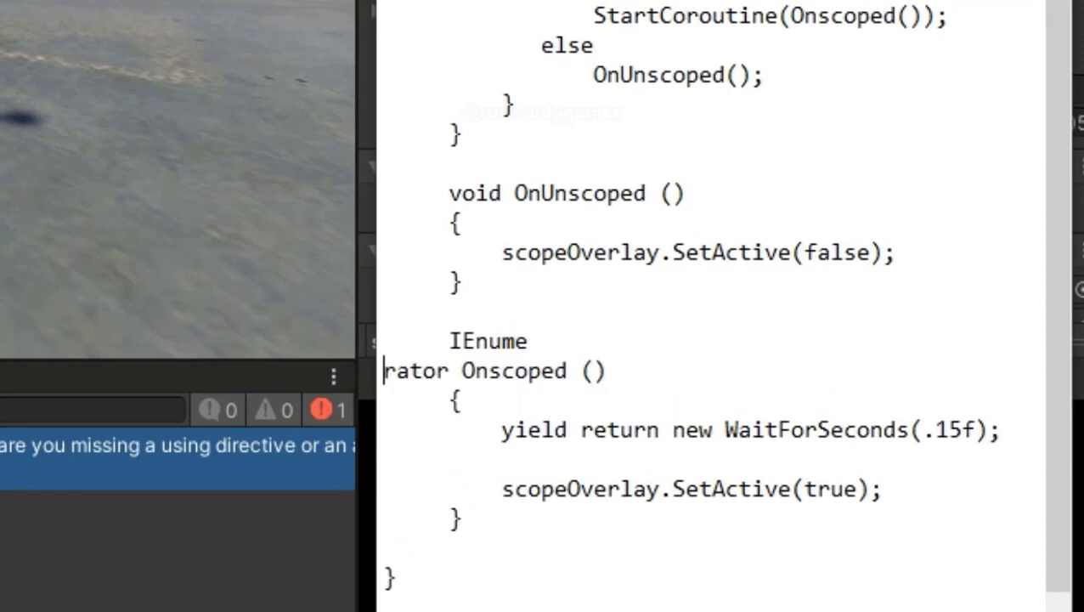
key(BackSpace)
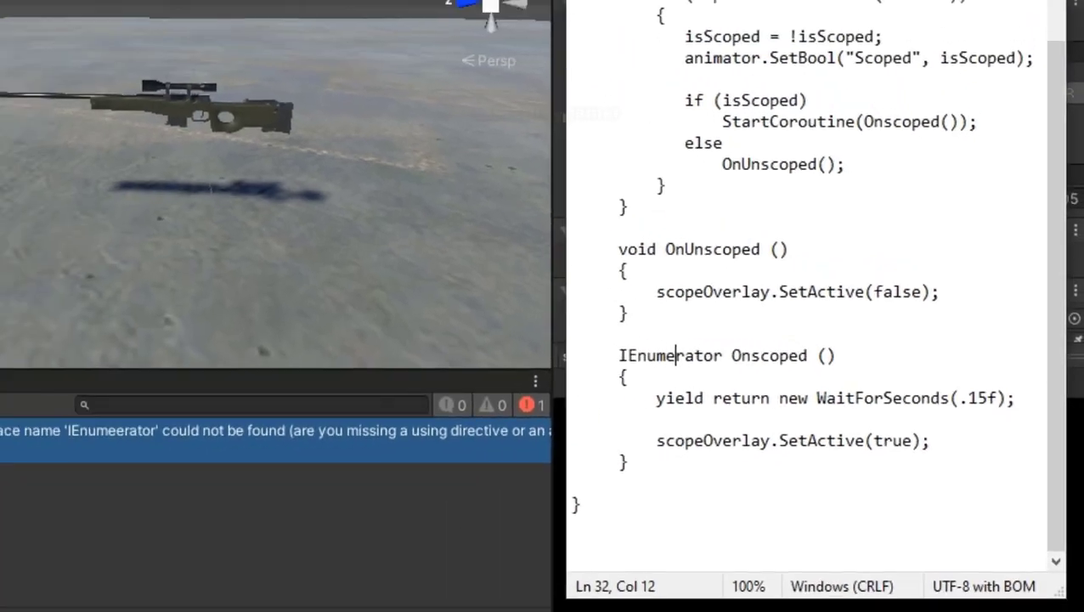
click(735, 34)
click(755, 107)
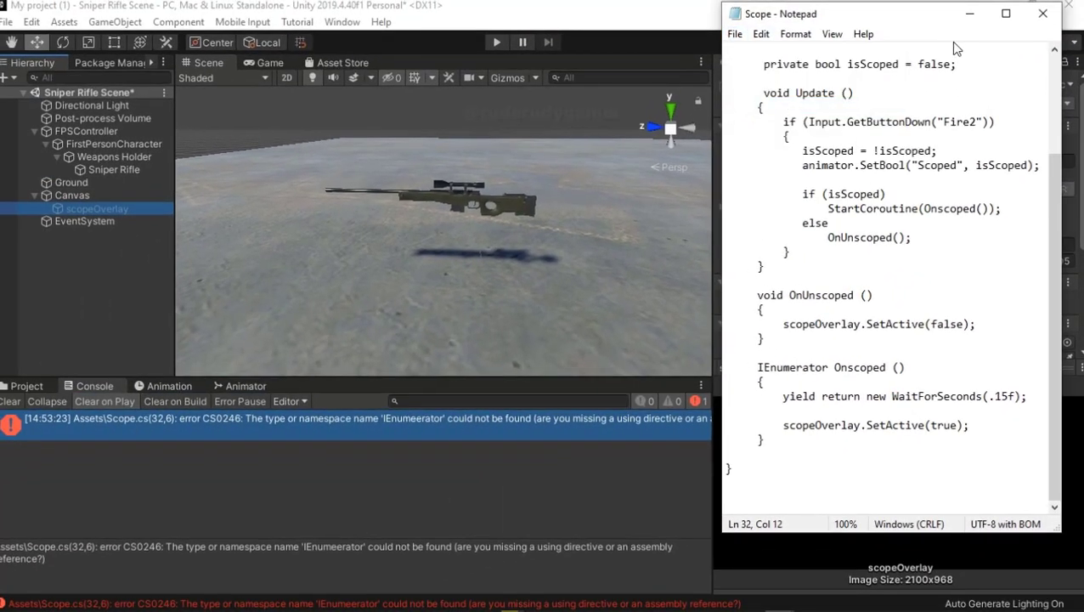
click(964, 19)
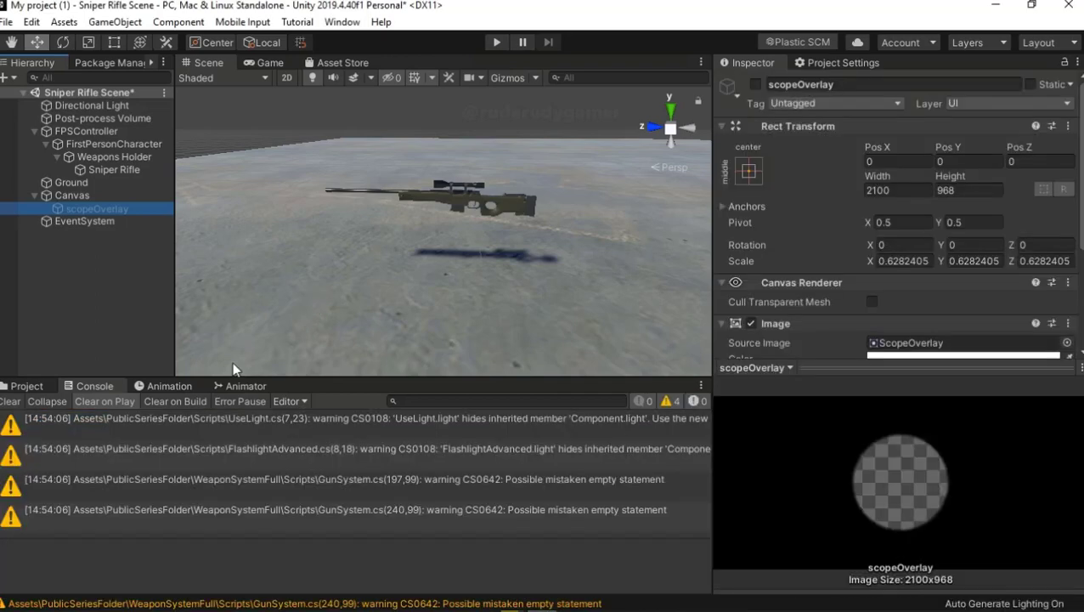
- Clear the console and test scoping in and out with right-click in play mode
click(5, 402)
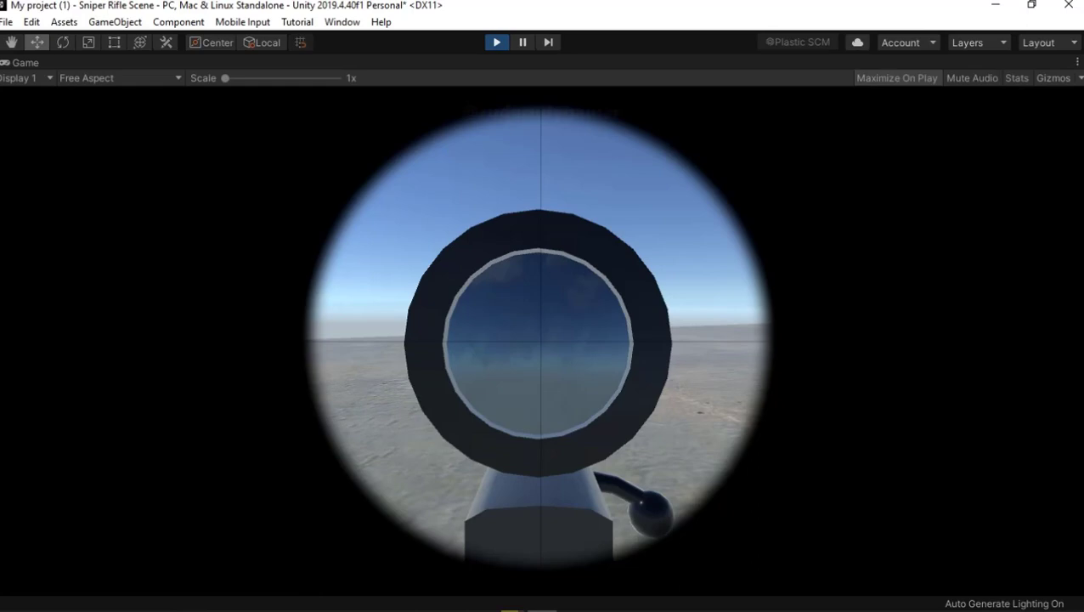
right_click(542, 340)
right_click(542, 340)
right_click(542, 340)
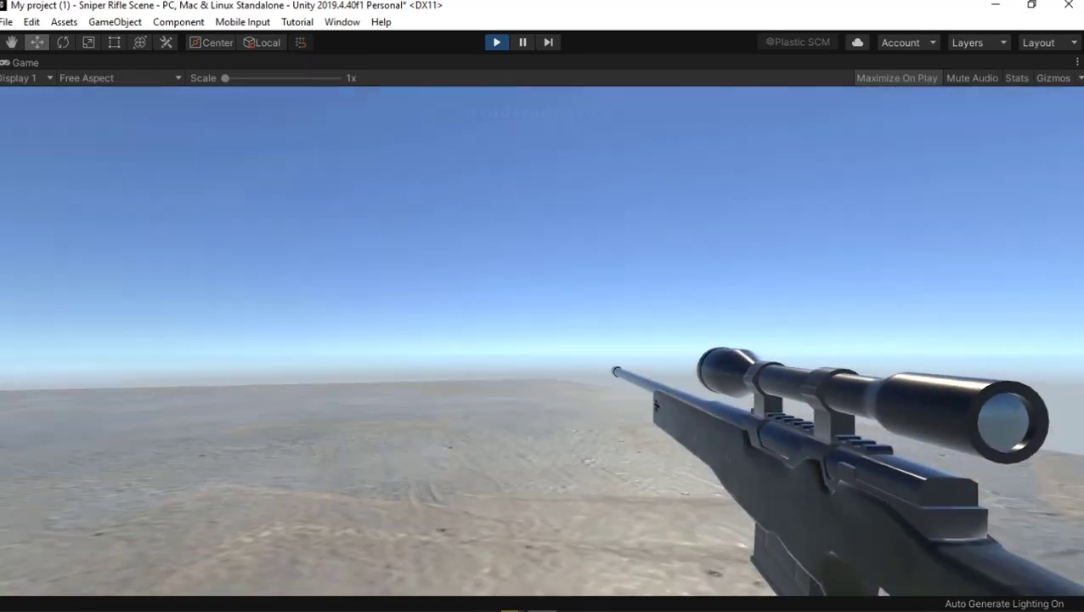
right_click(542, 340)
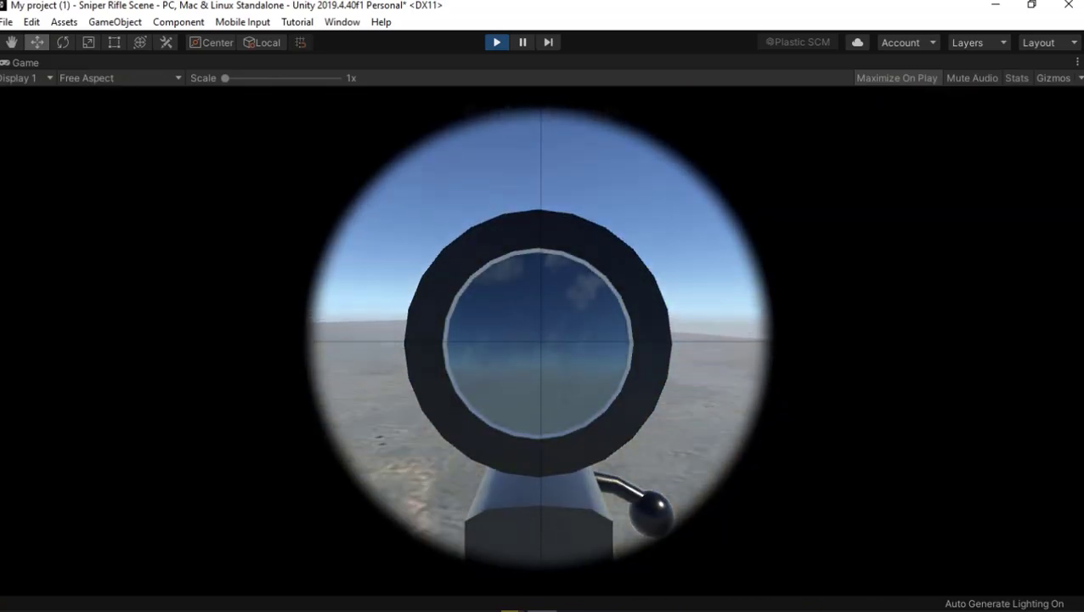
right_click(542, 339)
right_click(542, 339)
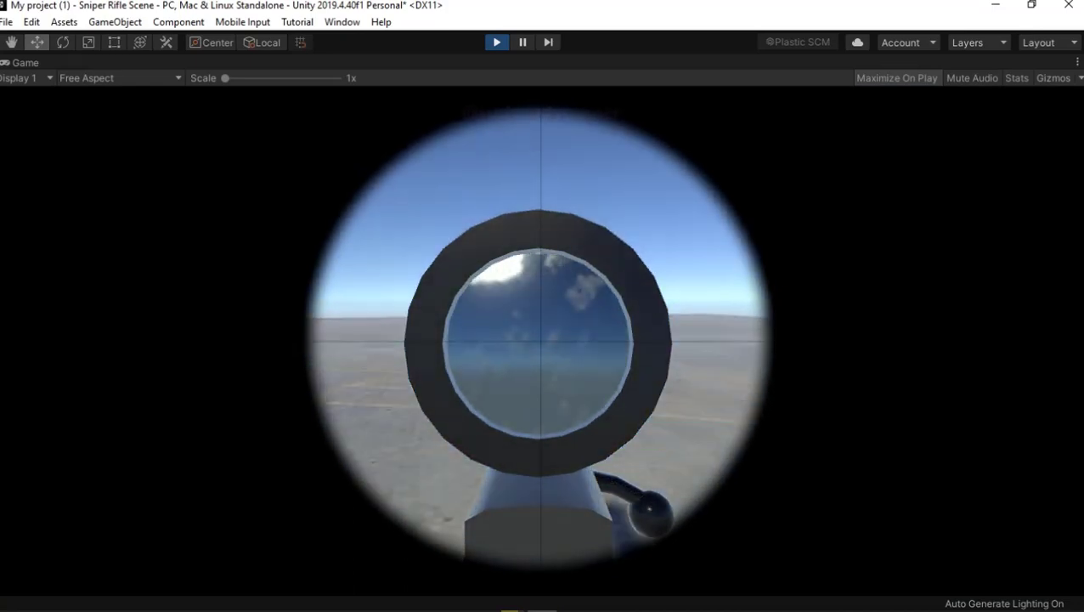
right_click(542, 340)
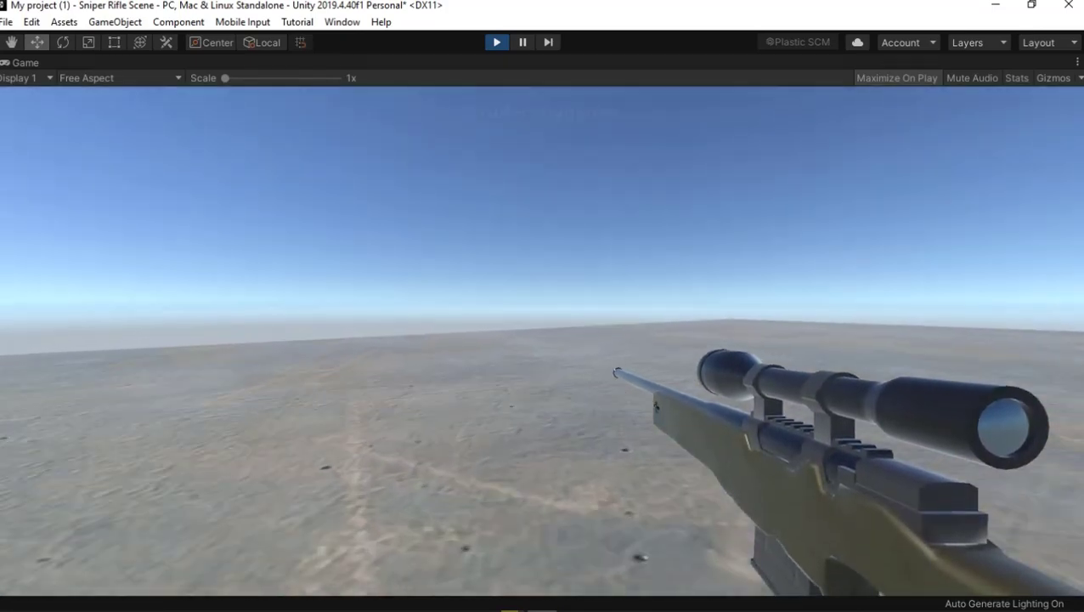
right_click(542, 339)
- Toggle the circular scope overlay rapidly, then stop the play test
right_click(542, 340)
right_click(542, 340)
right_click(542, 340)
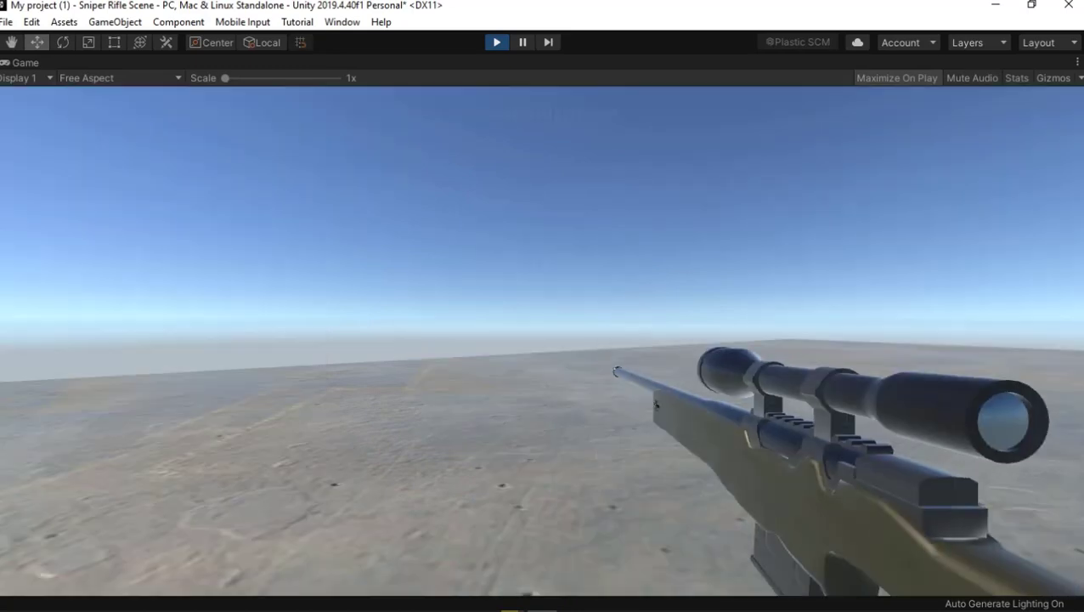
right_click(542, 340)
right_click(542, 339)
right_click(542, 339)
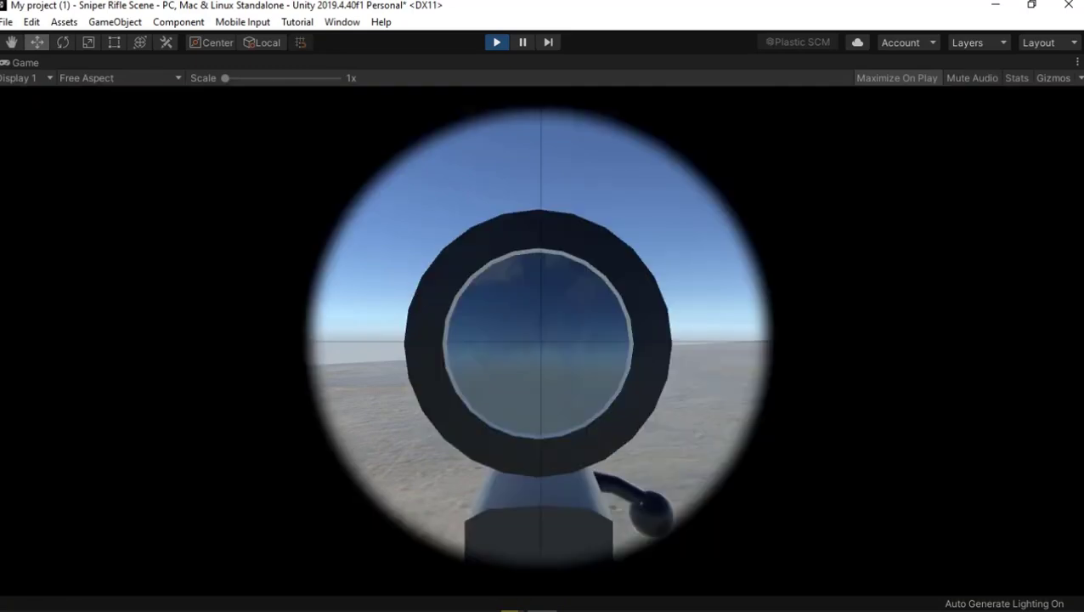
right_click(542, 340)
right_click(542, 340)
right_click(542, 339)
right_click(542, 340)
click(496, 42)
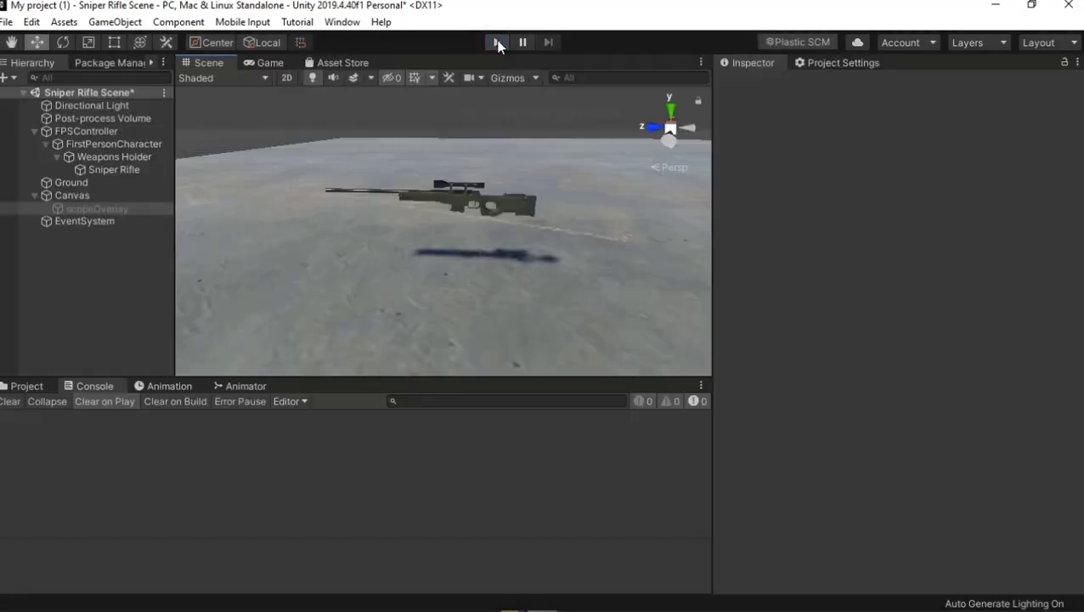